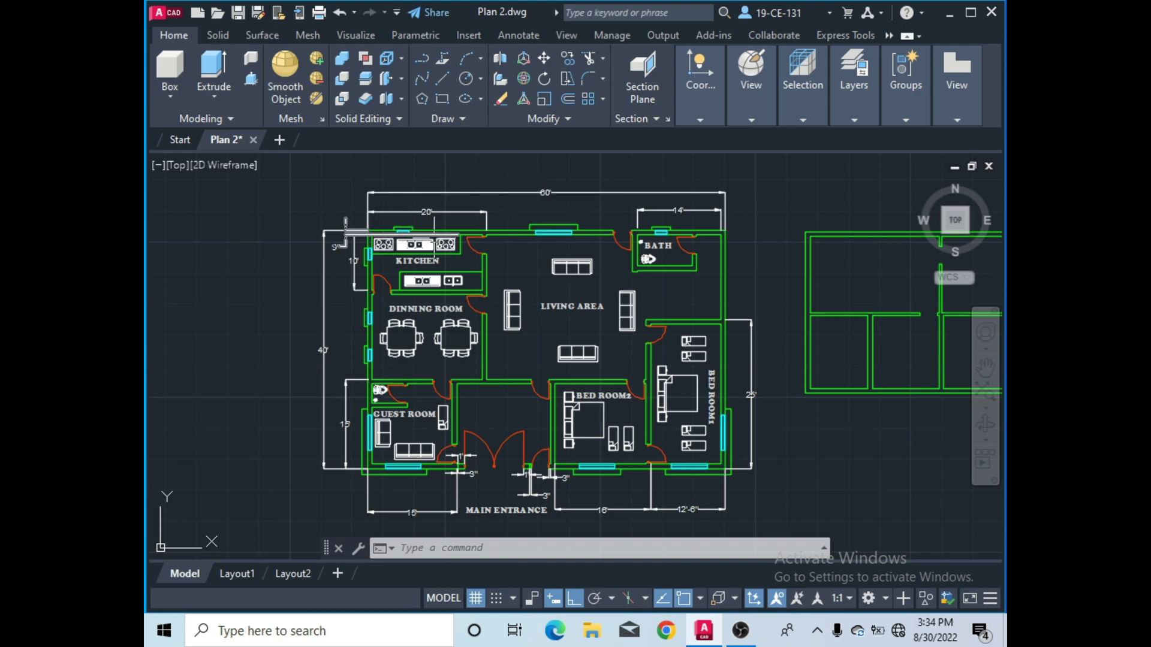
click(456, 339)
key(Escape)
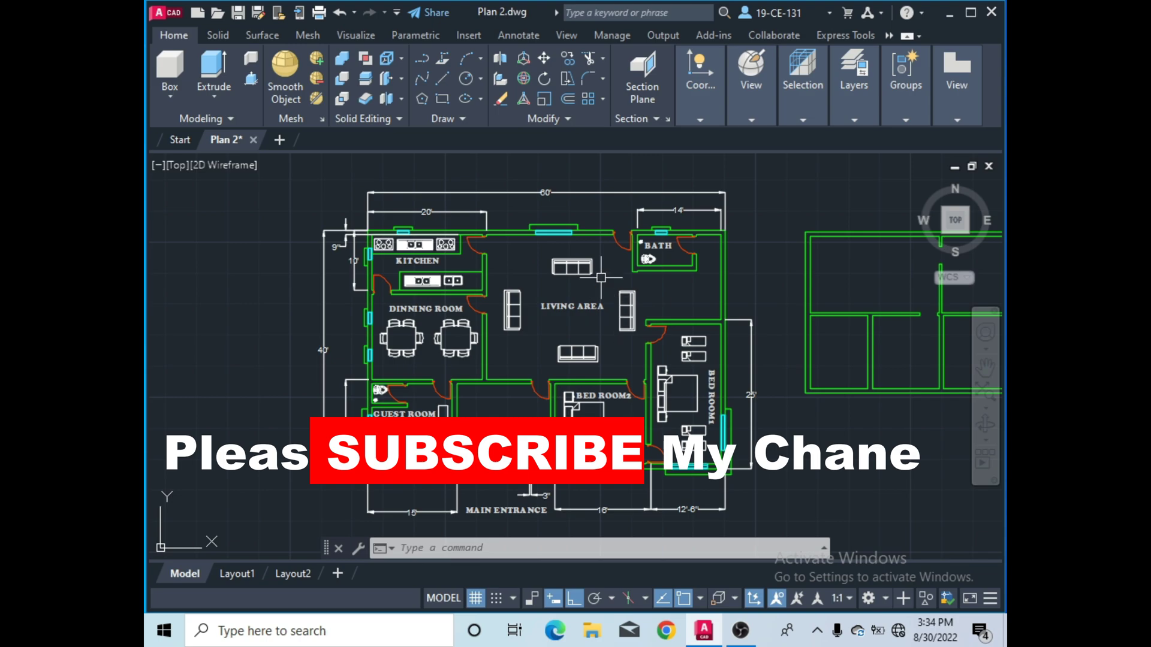
click(741, 631)
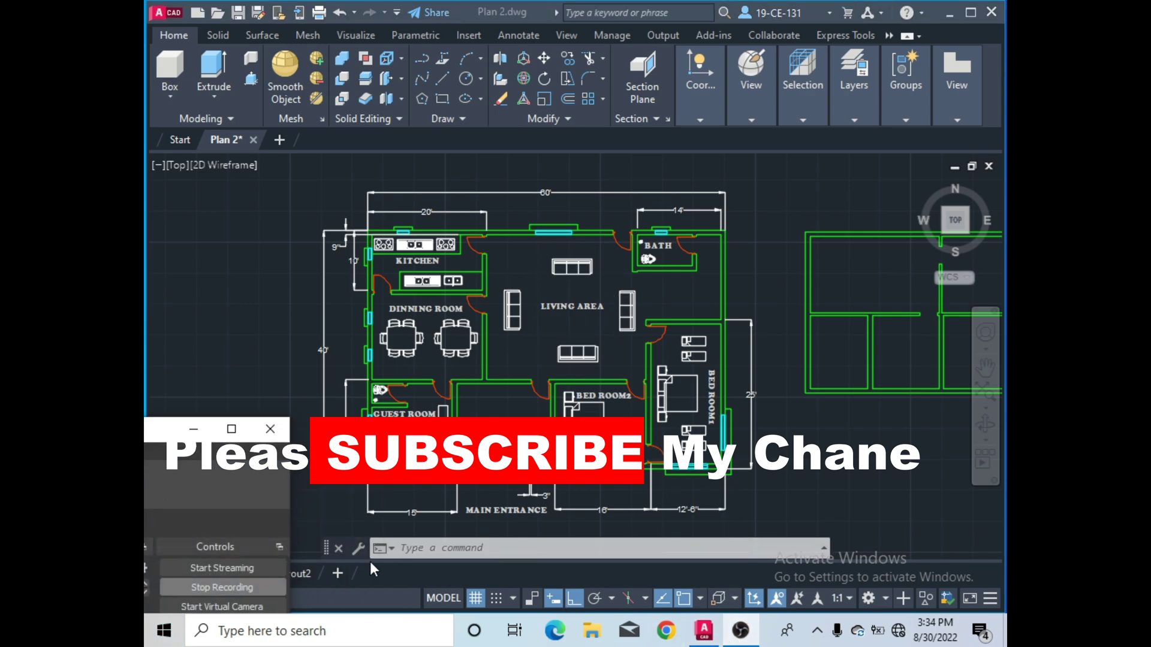
click(257, 587)
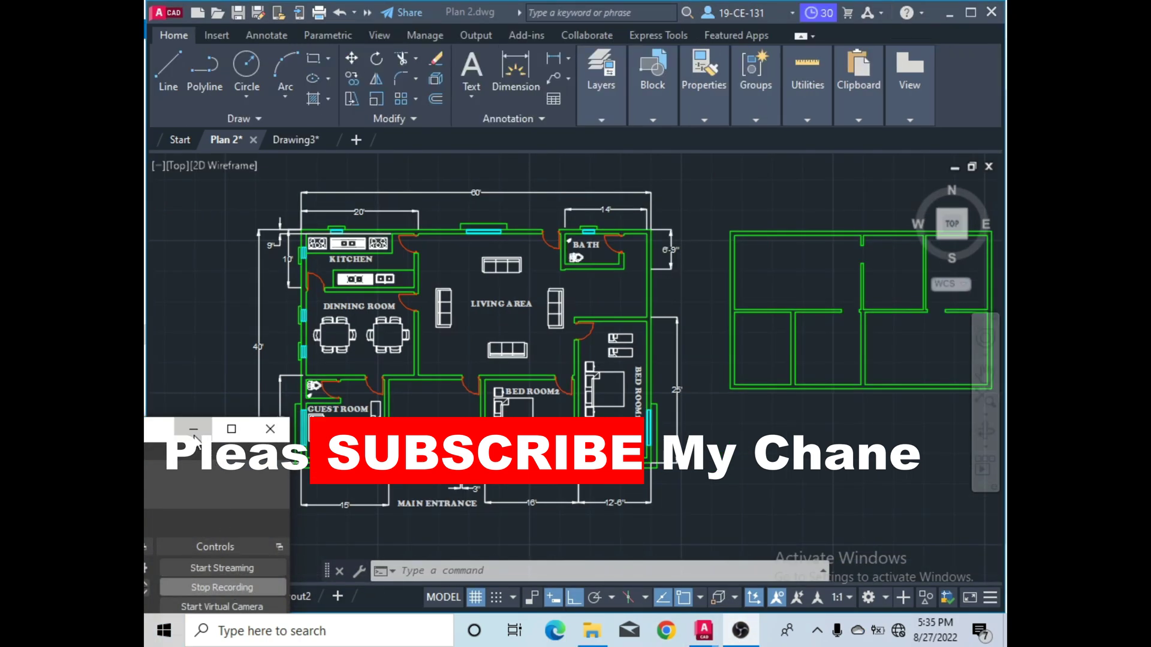
click(210, 385)
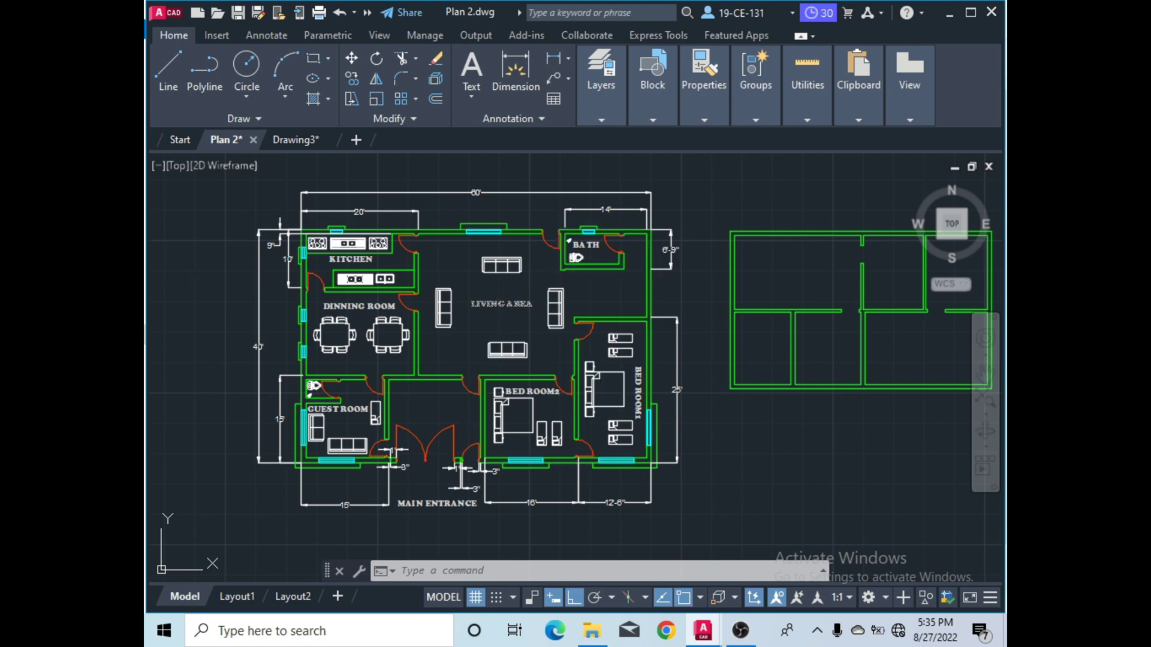
Switch to Drawing3 and set the length type of its drawing units to Architectural.
click(295, 141)
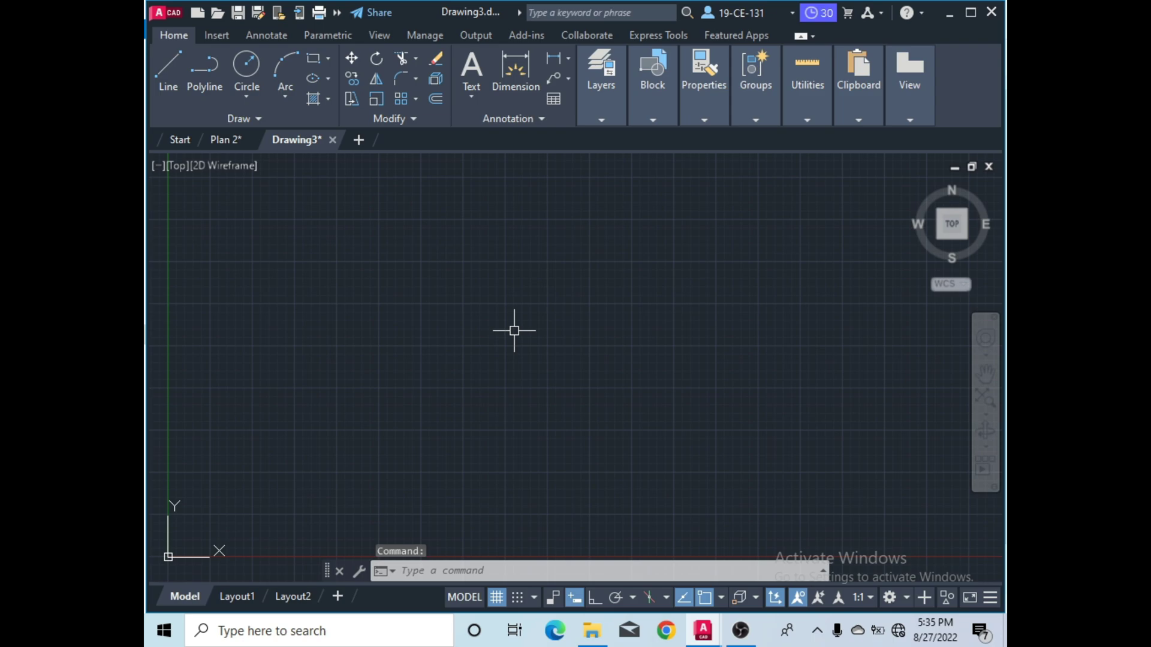
text(uni)
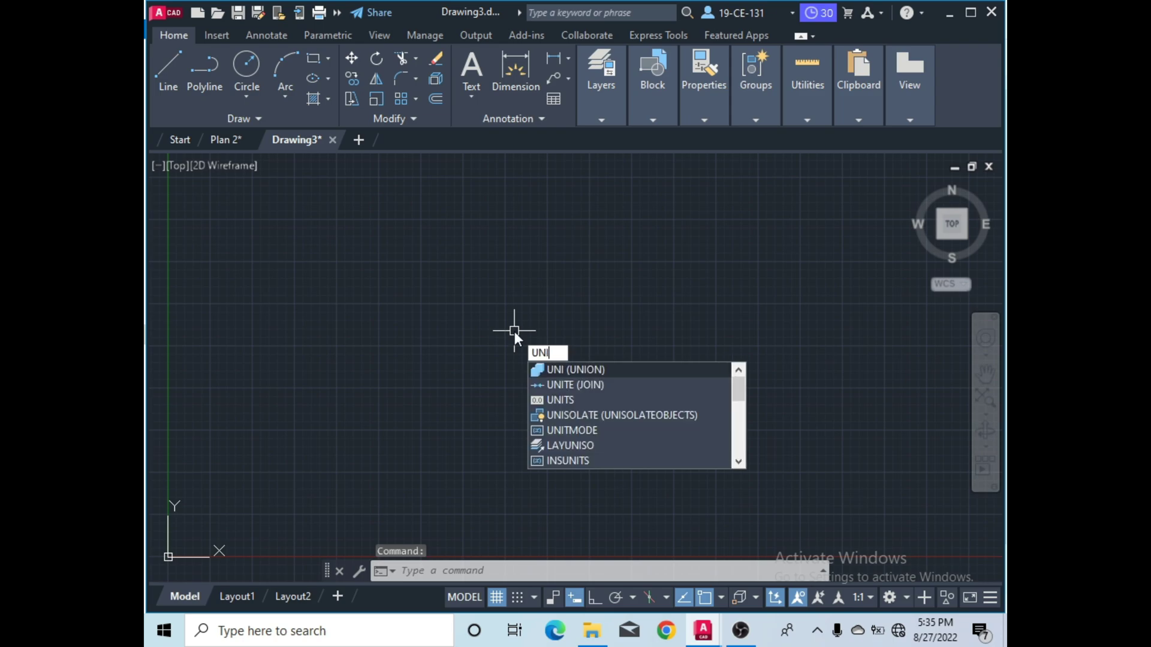
click(569, 399)
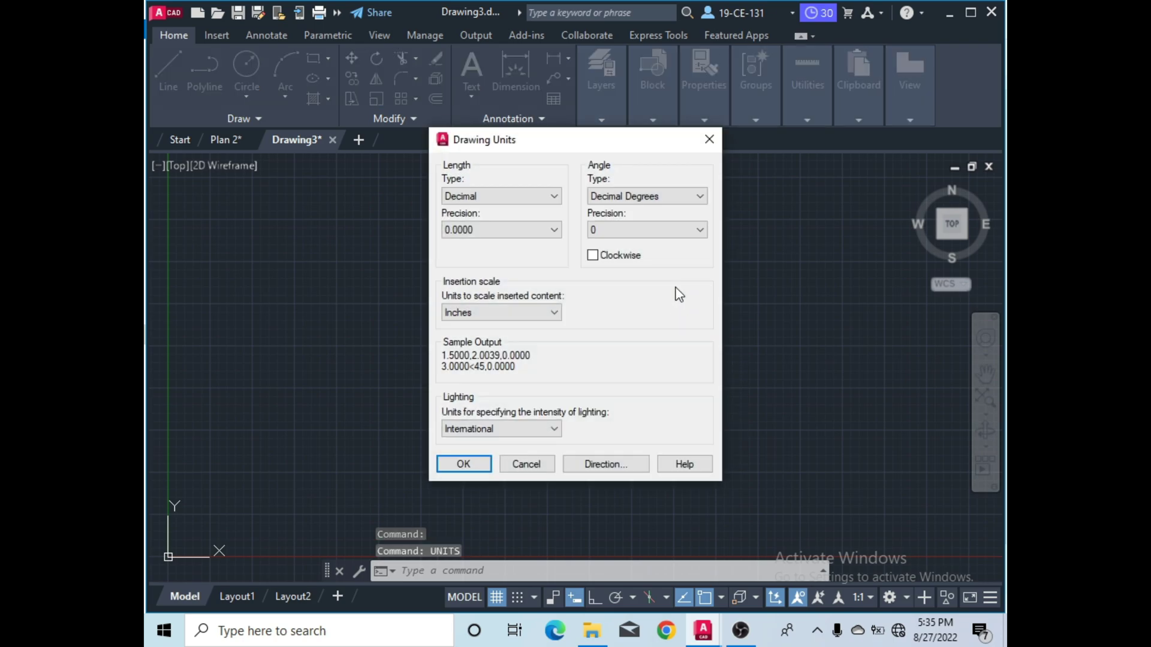
click(554, 202)
click(546, 198)
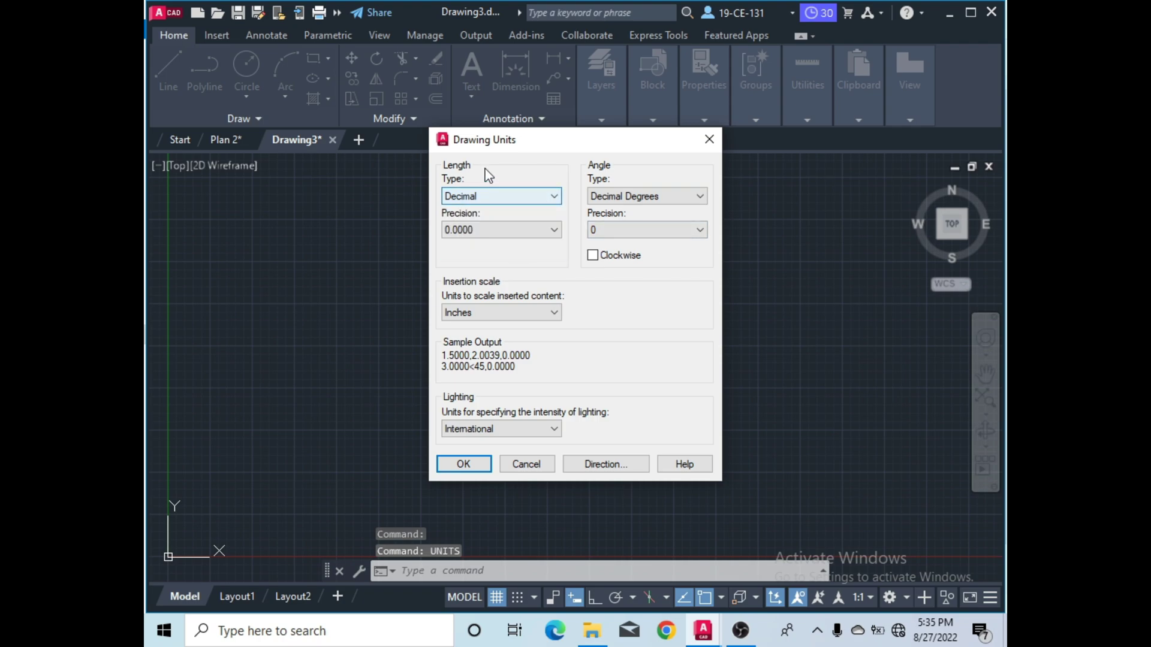
click(479, 192)
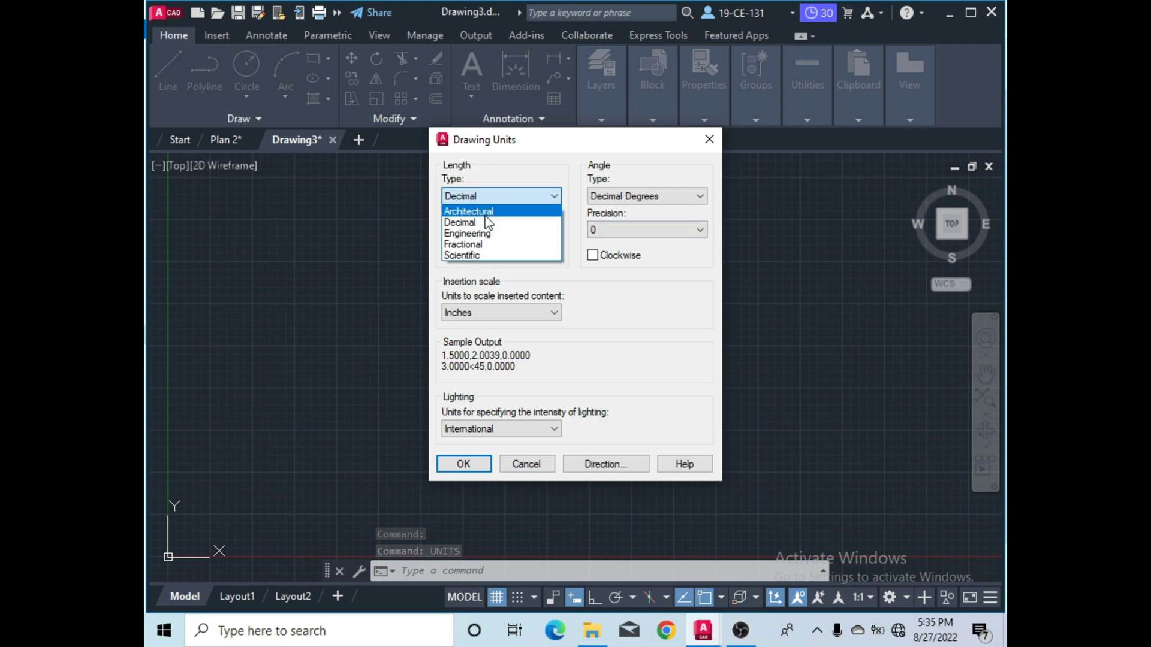
click(486, 215)
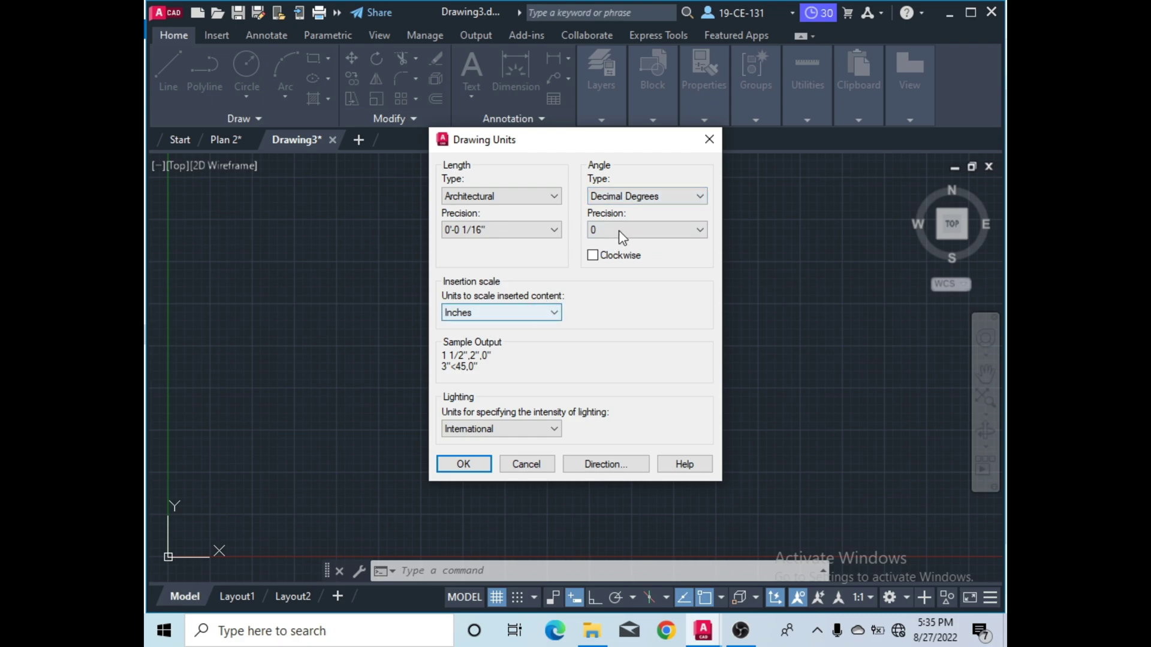
Choose Inches as the insertion scale and apply the drawing units.
click(519, 311)
click(518, 315)
click(508, 313)
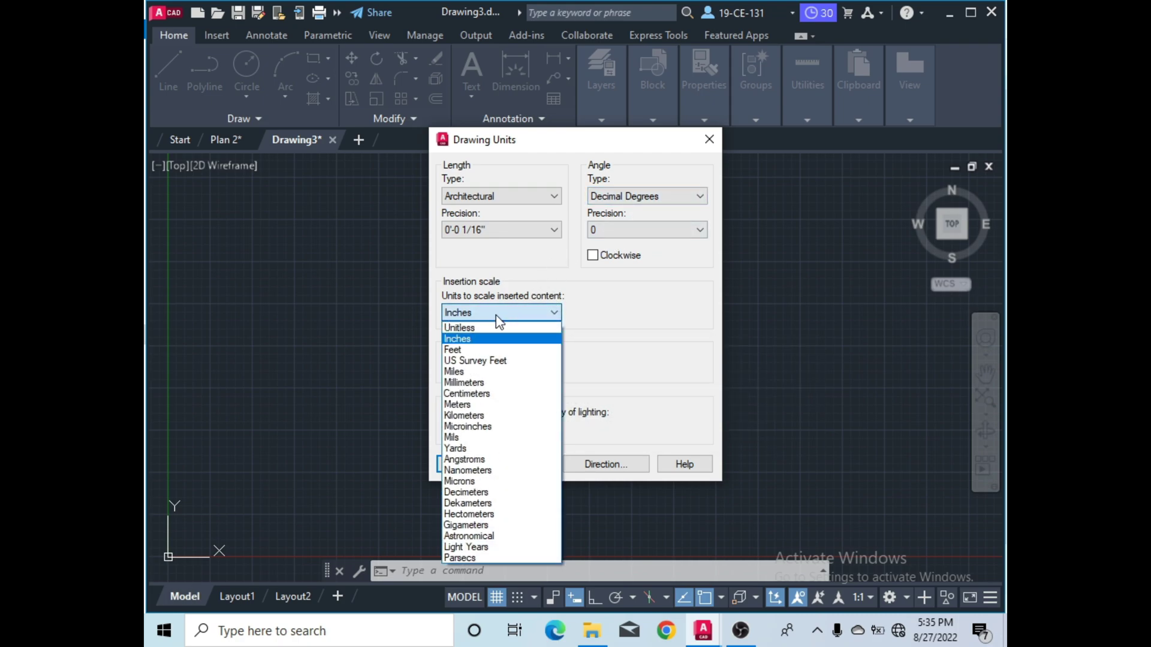
click(470, 340)
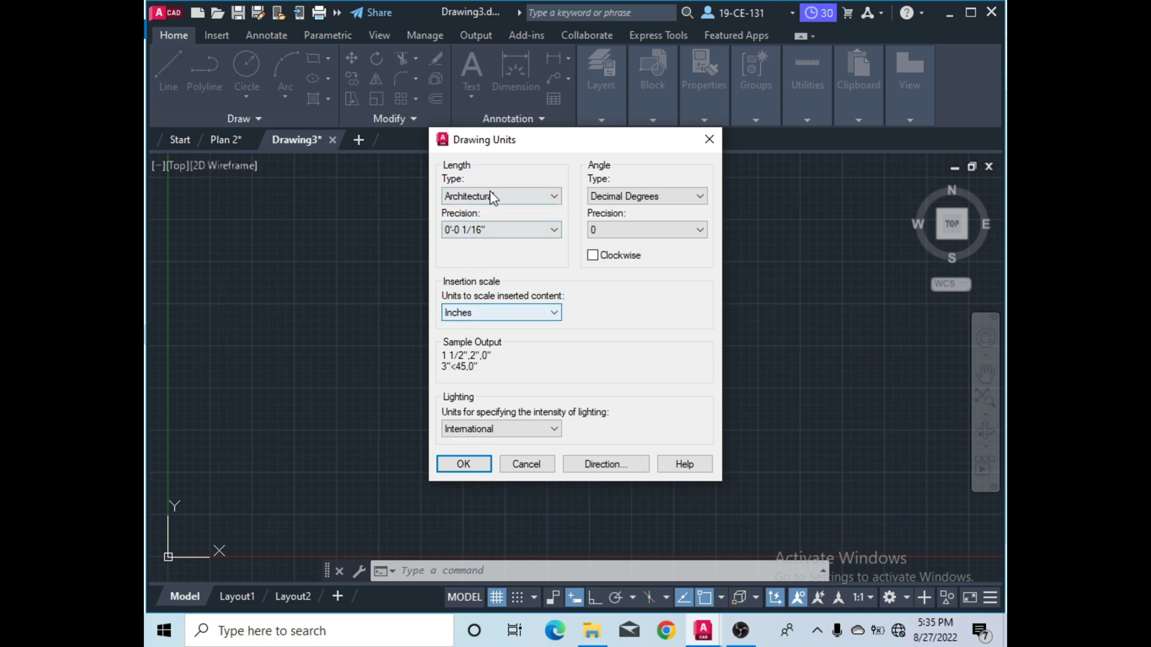
click(474, 463)
Create eleven new layers, Layer1 to Layer11, in the Layer Properties Manager.
click(612, 108)
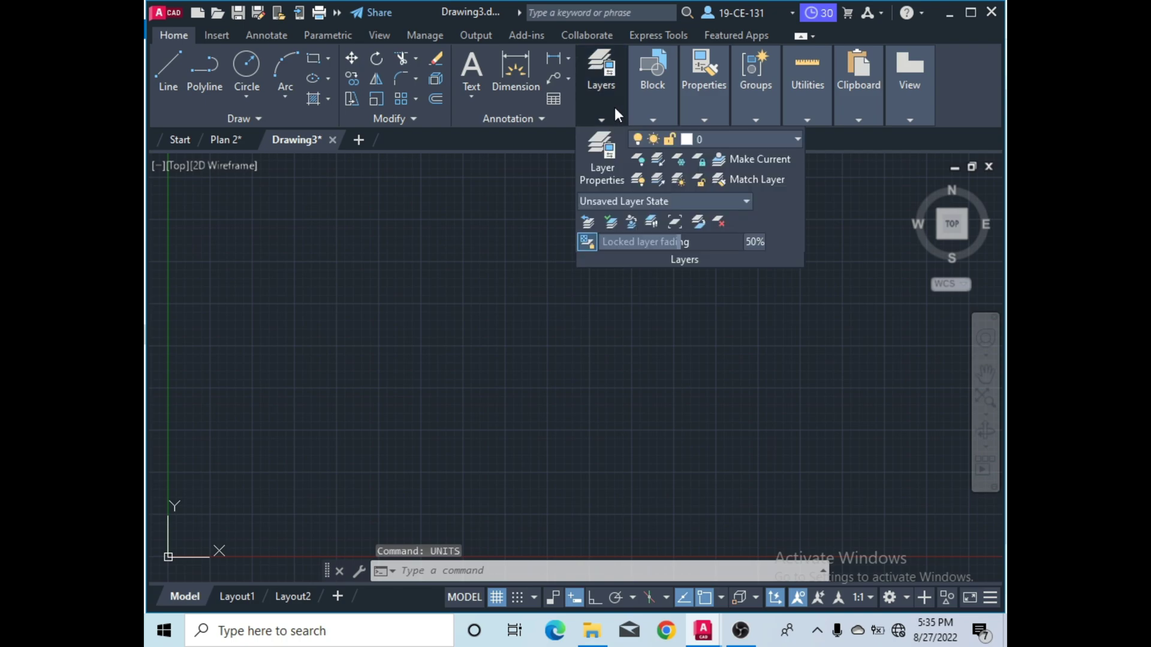
click(600, 169)
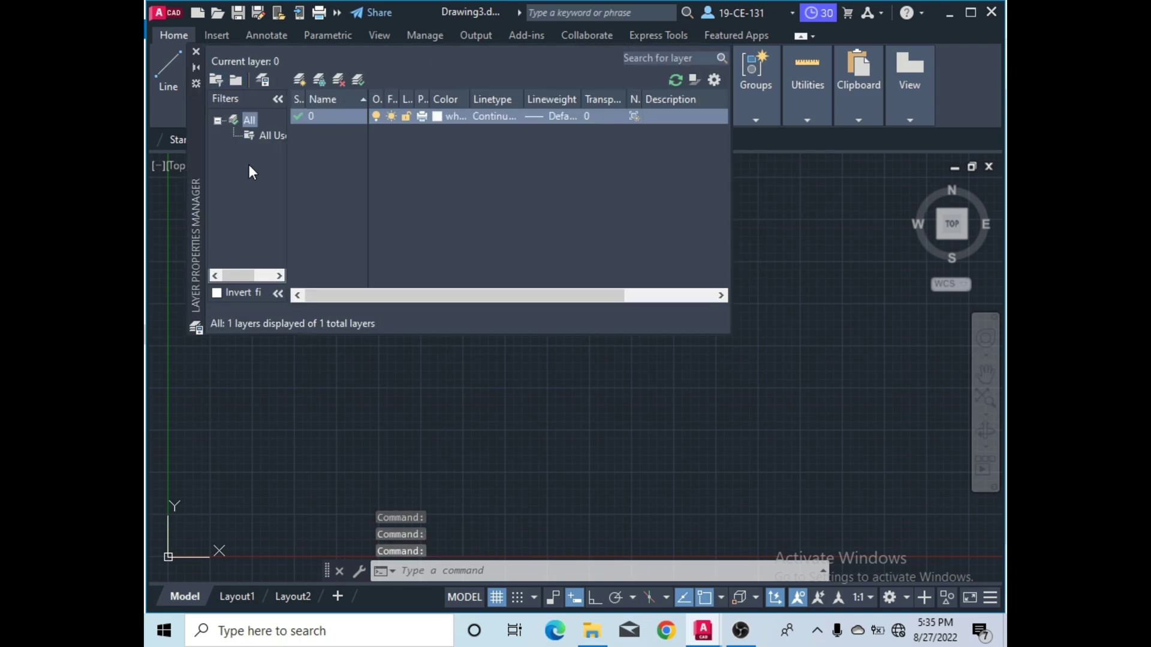
click(301, 80)
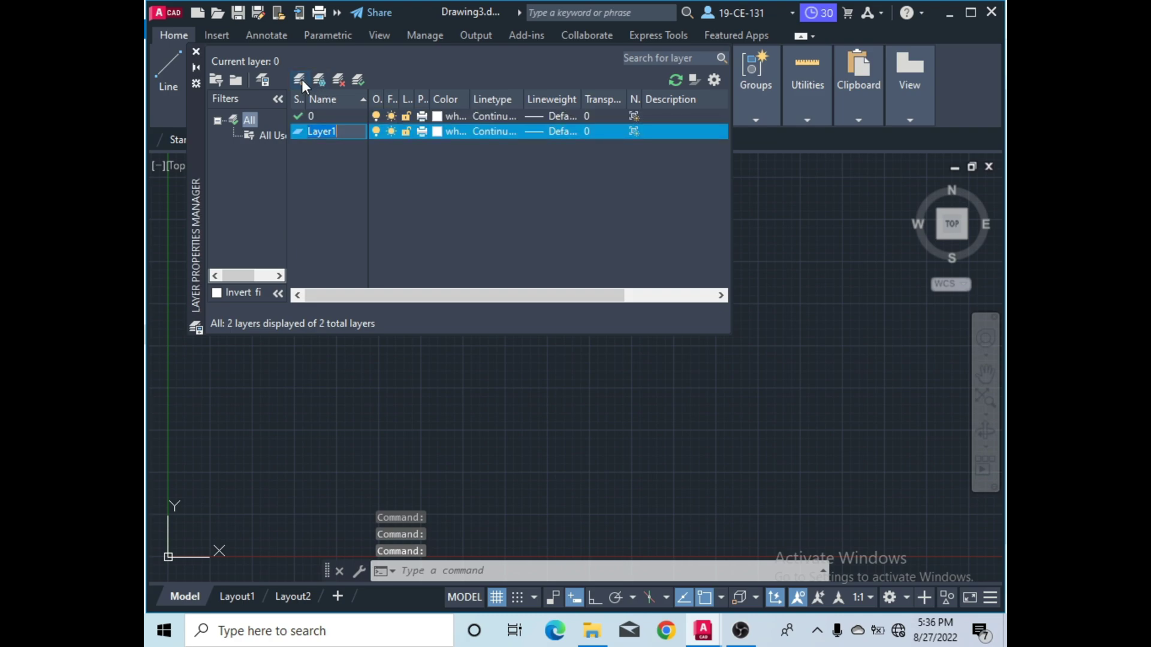
click(300, 80)
click(300, 79)
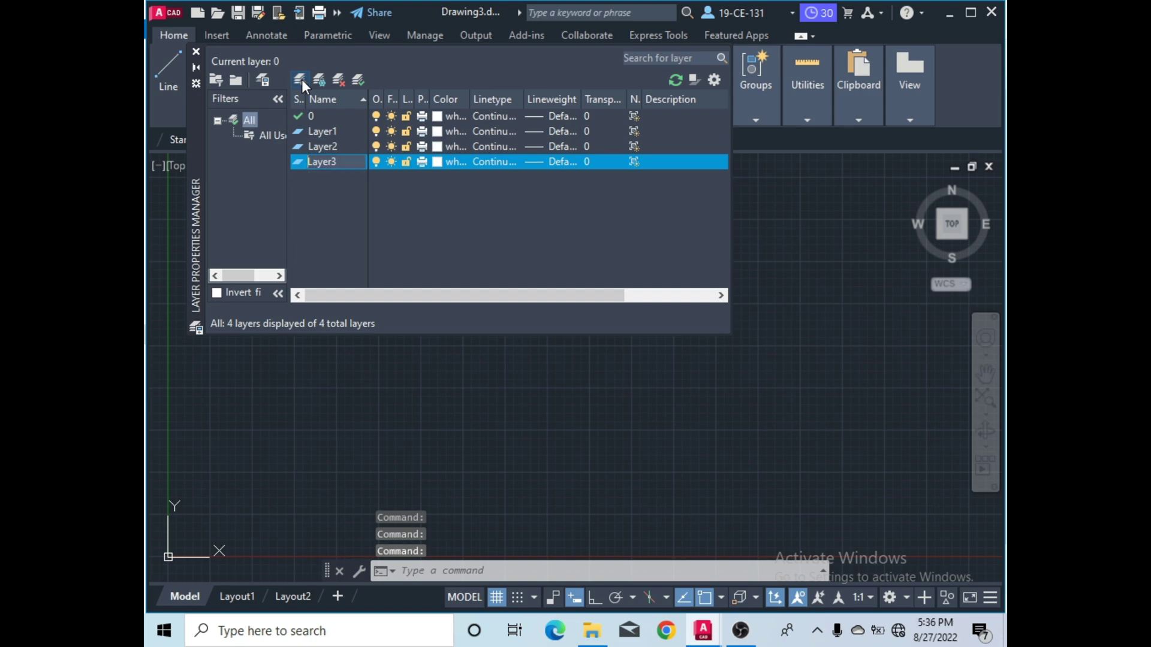
click(300, 80)
click(301, 80)
click(300, 79)
click(301, 80)
click(300, 80)
click(300, 80)
click(300, 80)
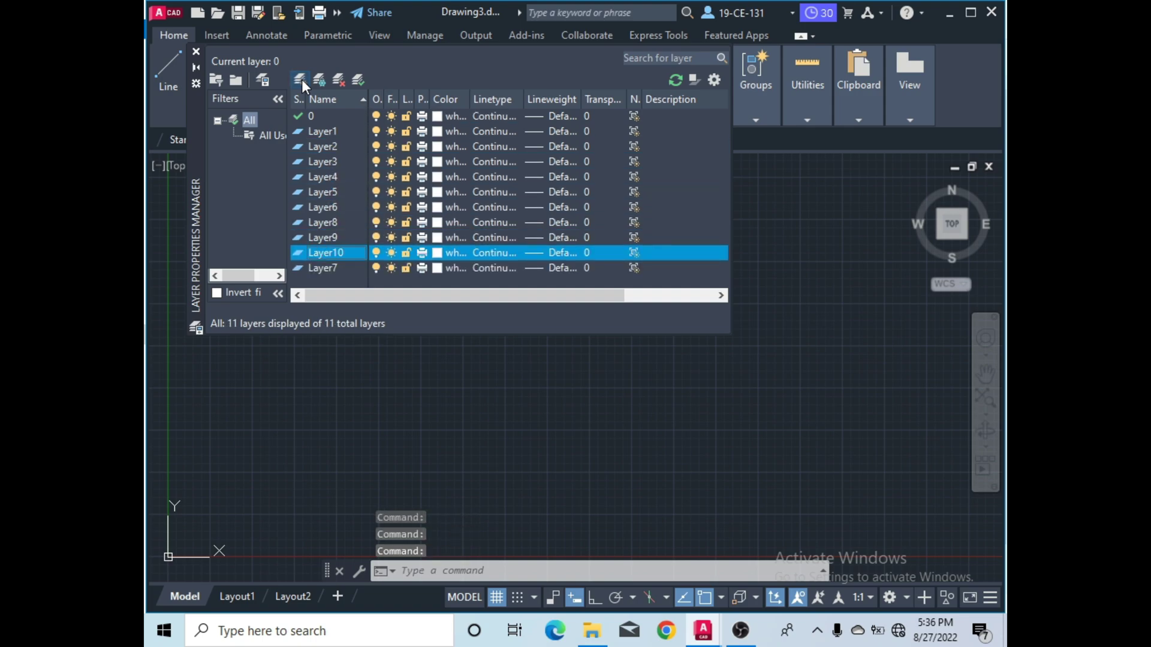
click(300, 80)
Rename Layer1 as Walls and close the Layer Properties Manager.
click(324, 133)
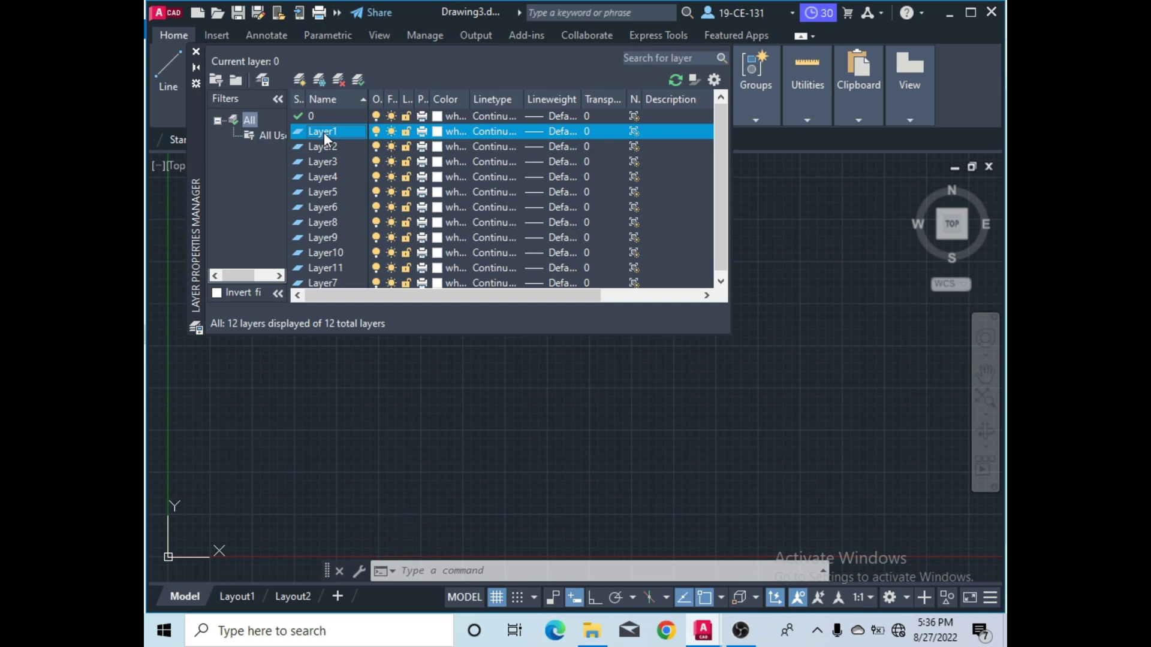
right_click(323, 132)
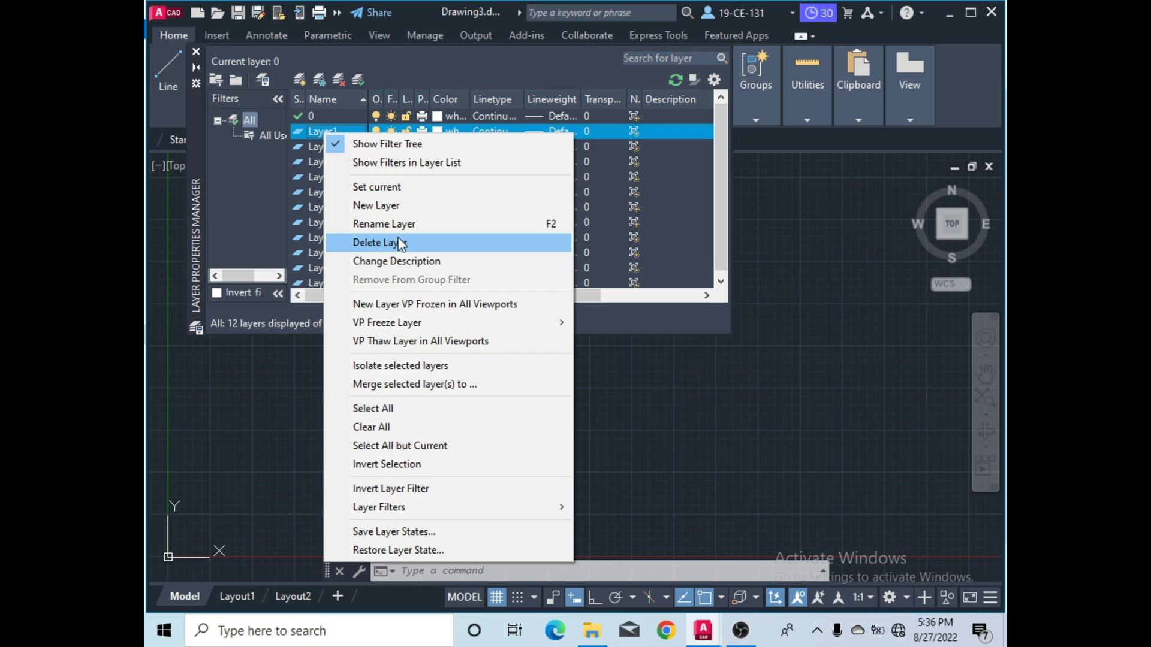
click(386, 225)
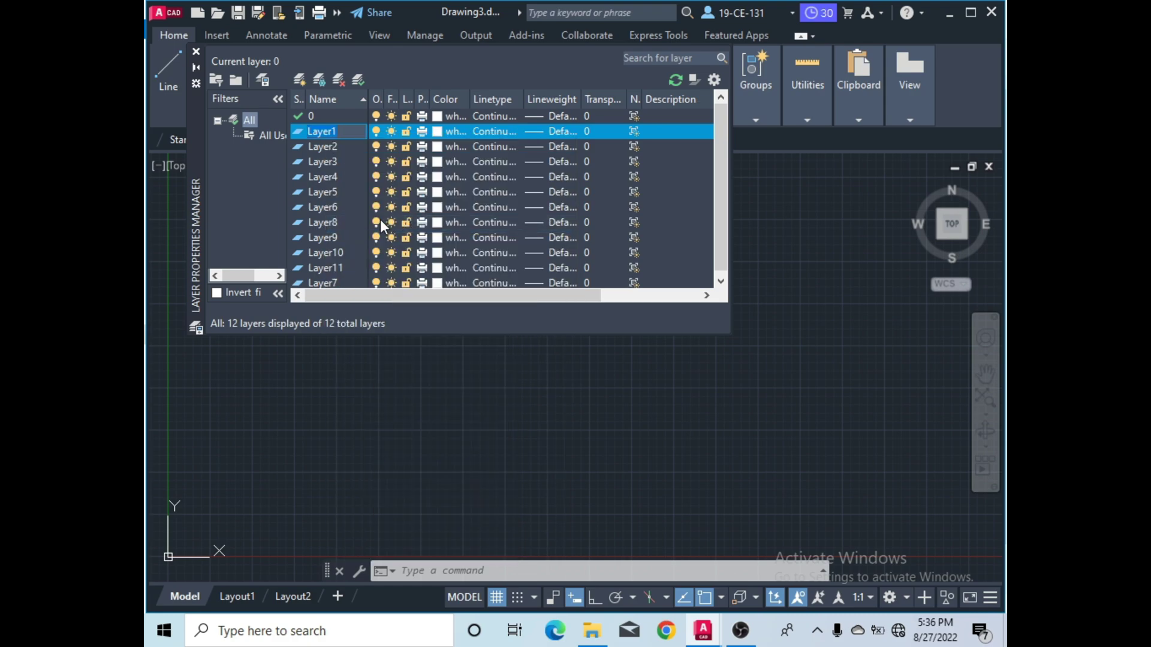
text(Walls)
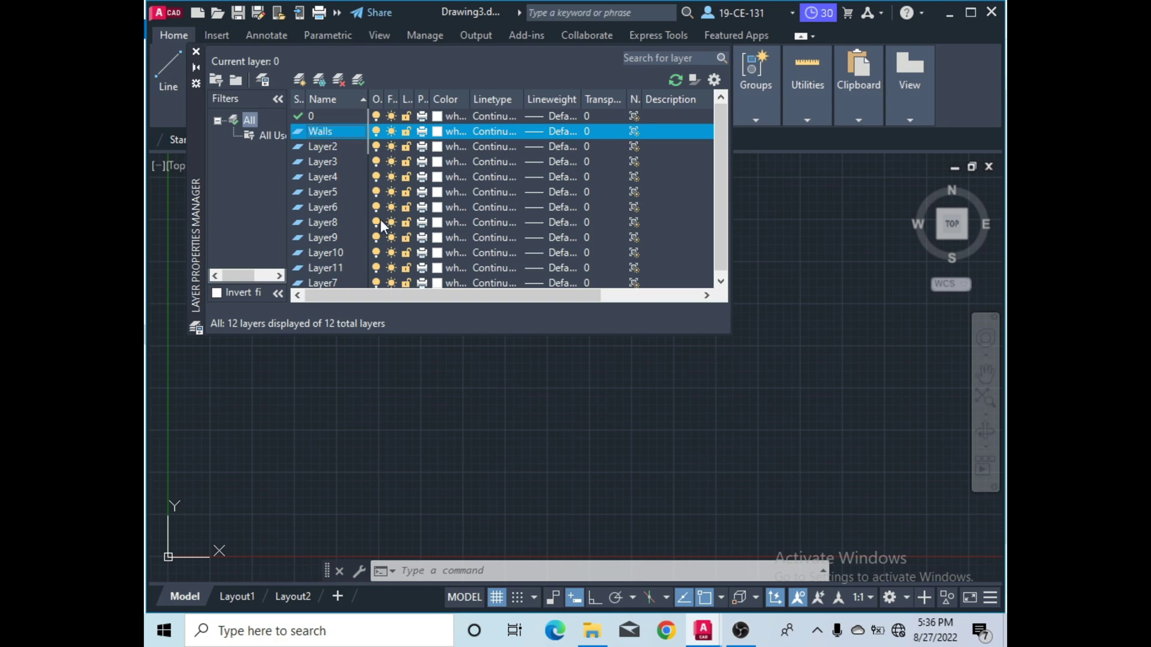
key(Return)
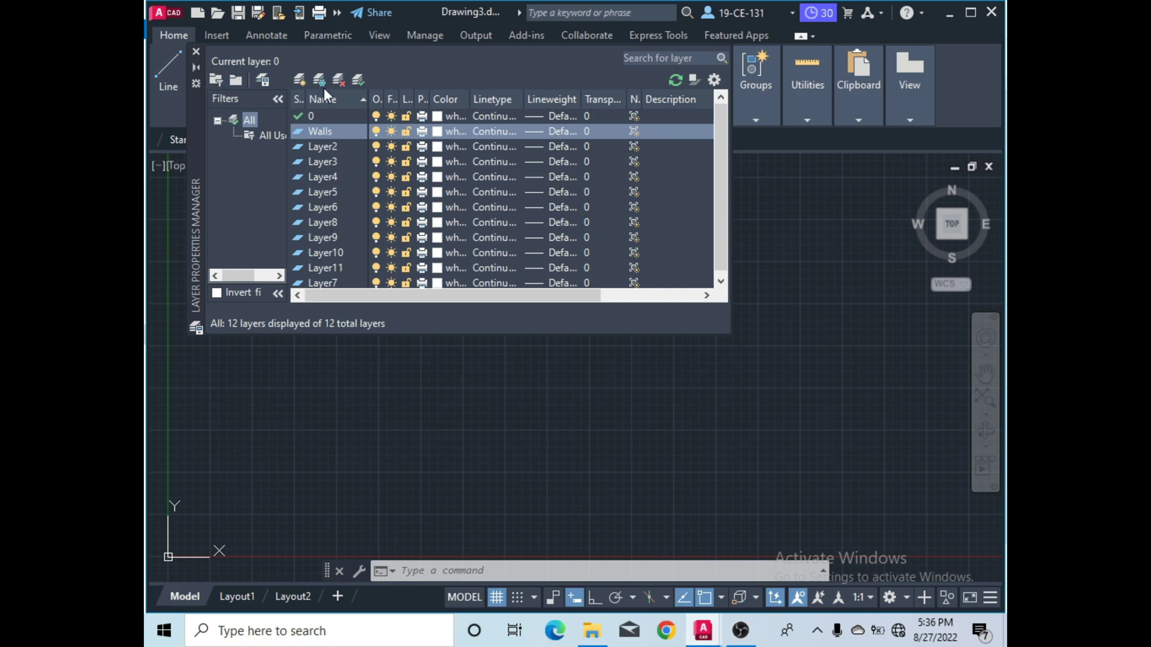
click(196, 51)
Make the Walls layer the current layer.
click(602, 119)
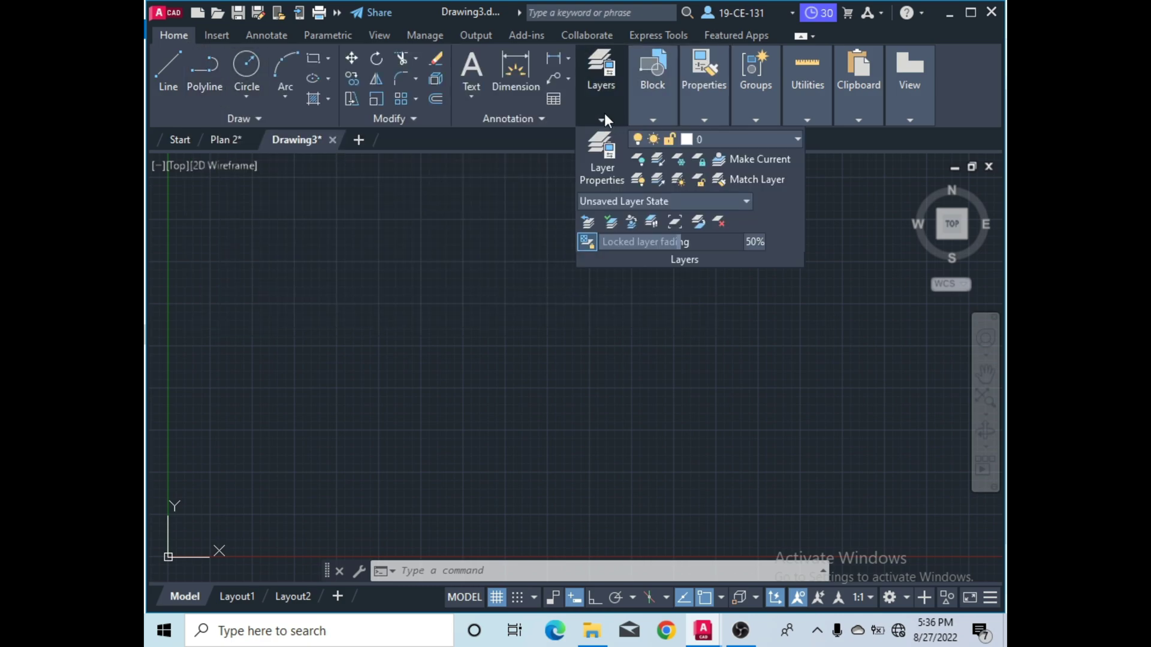
click(721, 140)
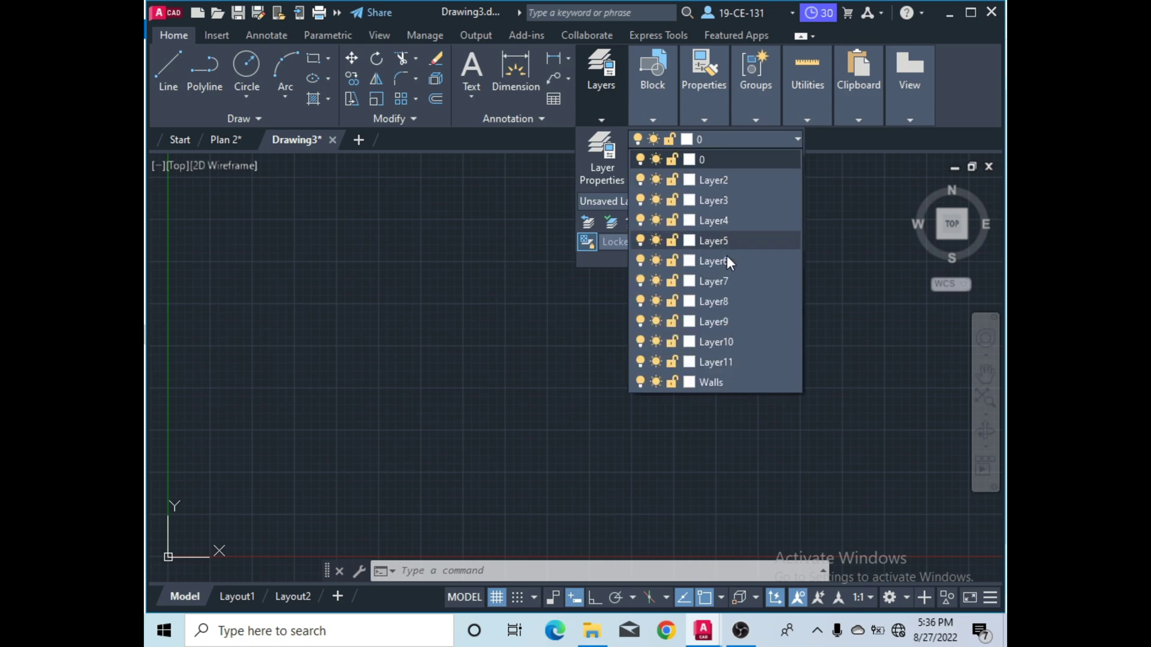
click(711, 381)
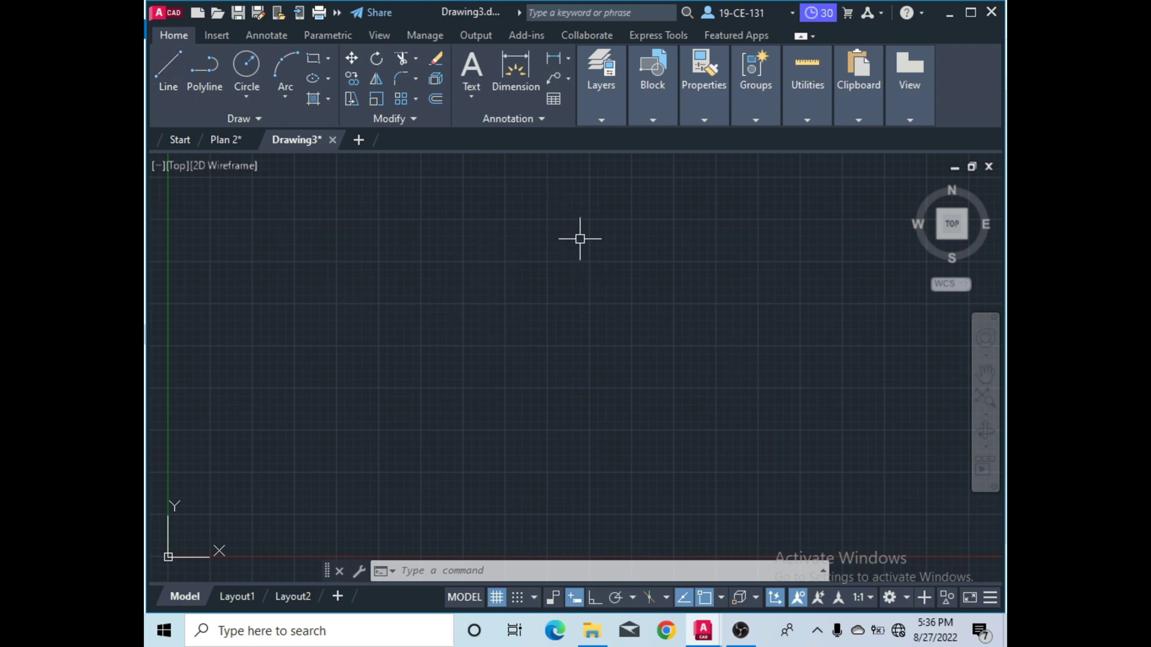
click(606, 120)
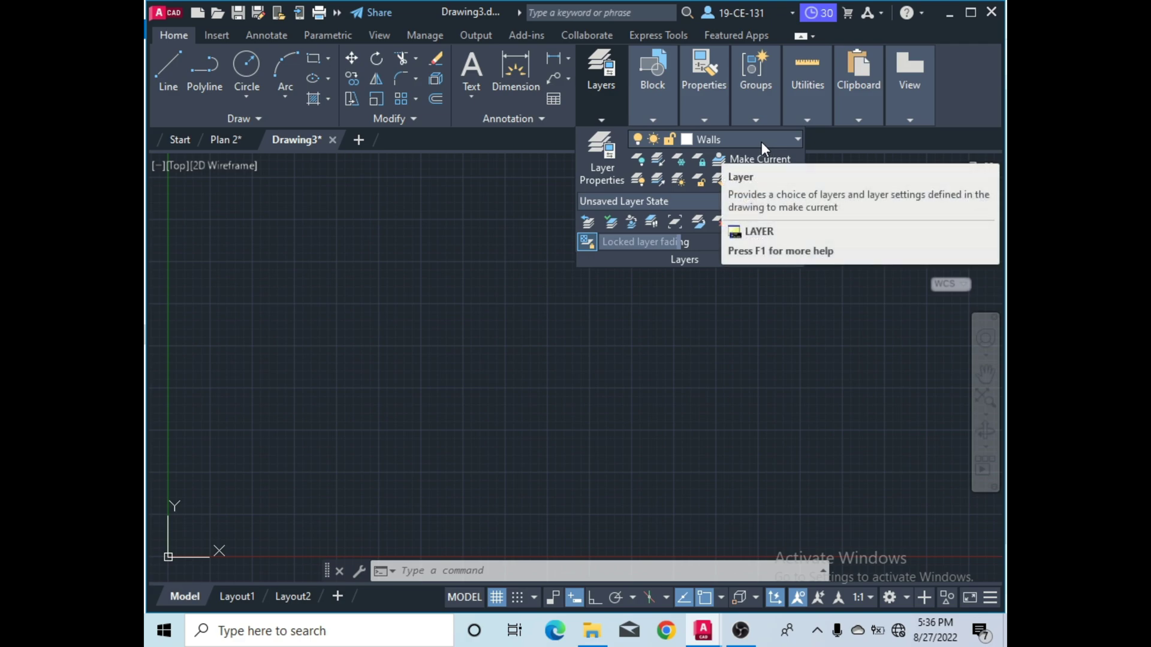
click(406, 316)
click(360, 384)
Set the color of the Walls layer to green, index color 3.
click(603, 117)
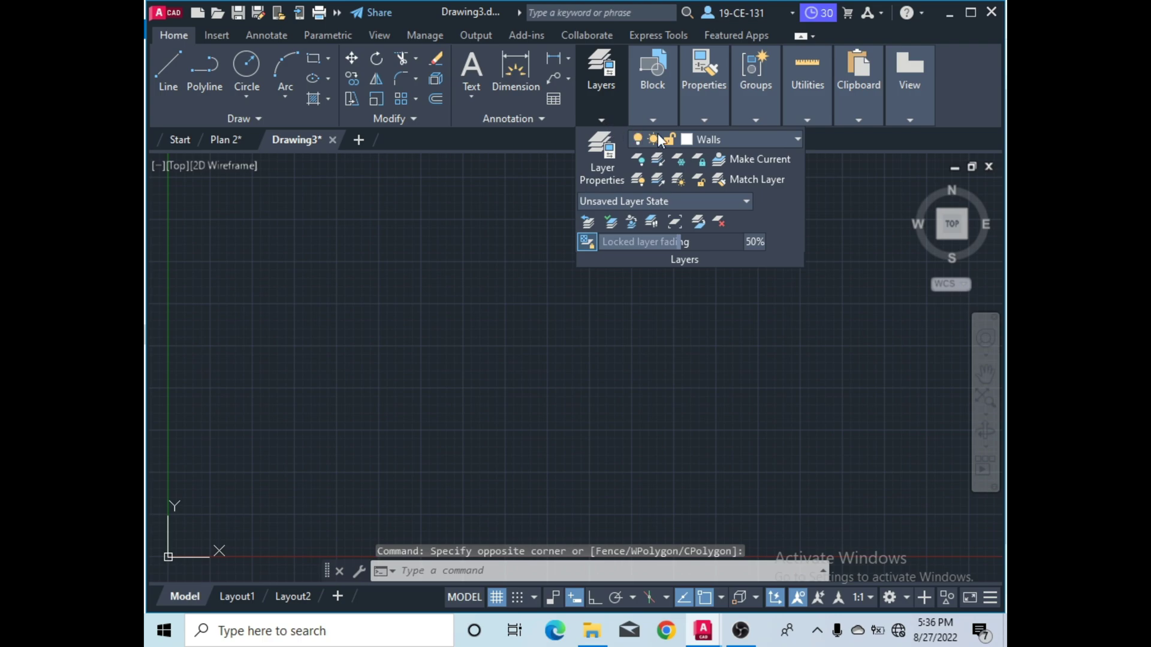
click(701, 140)
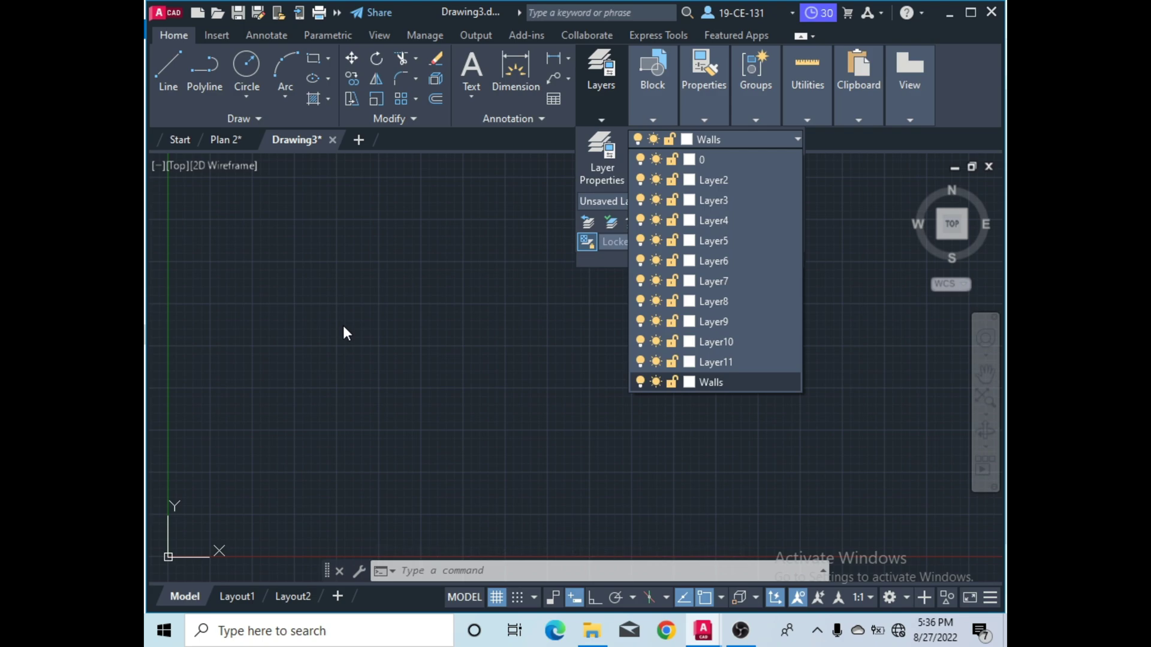
click(689, 382)
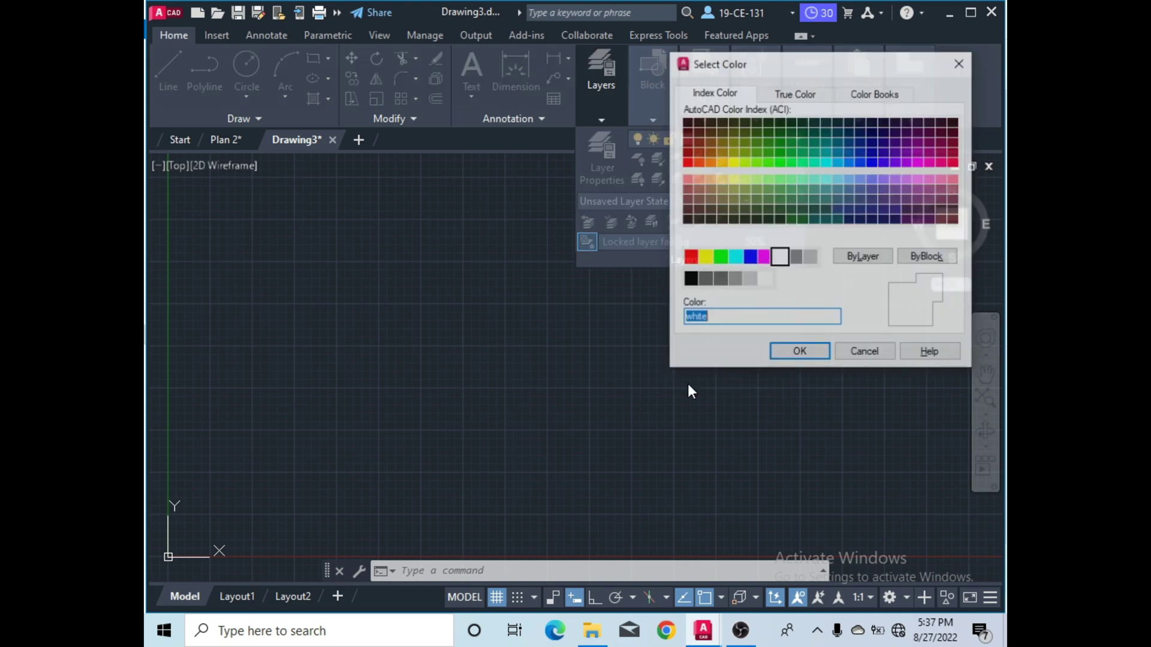
click(721, 259)
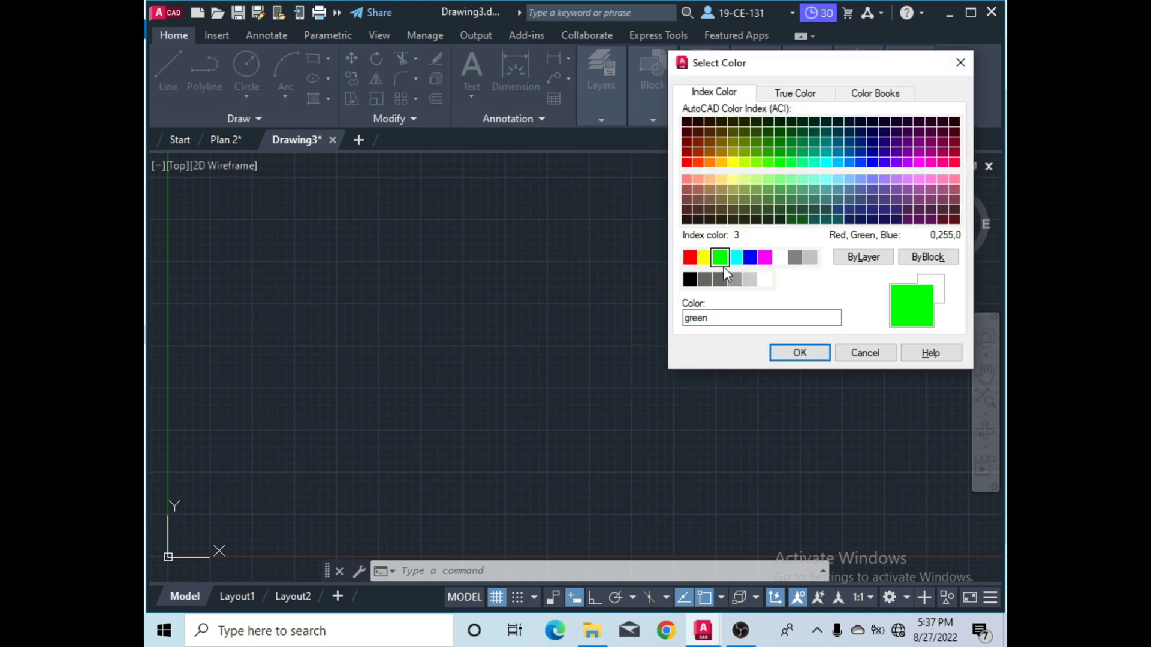
click(798, 353)
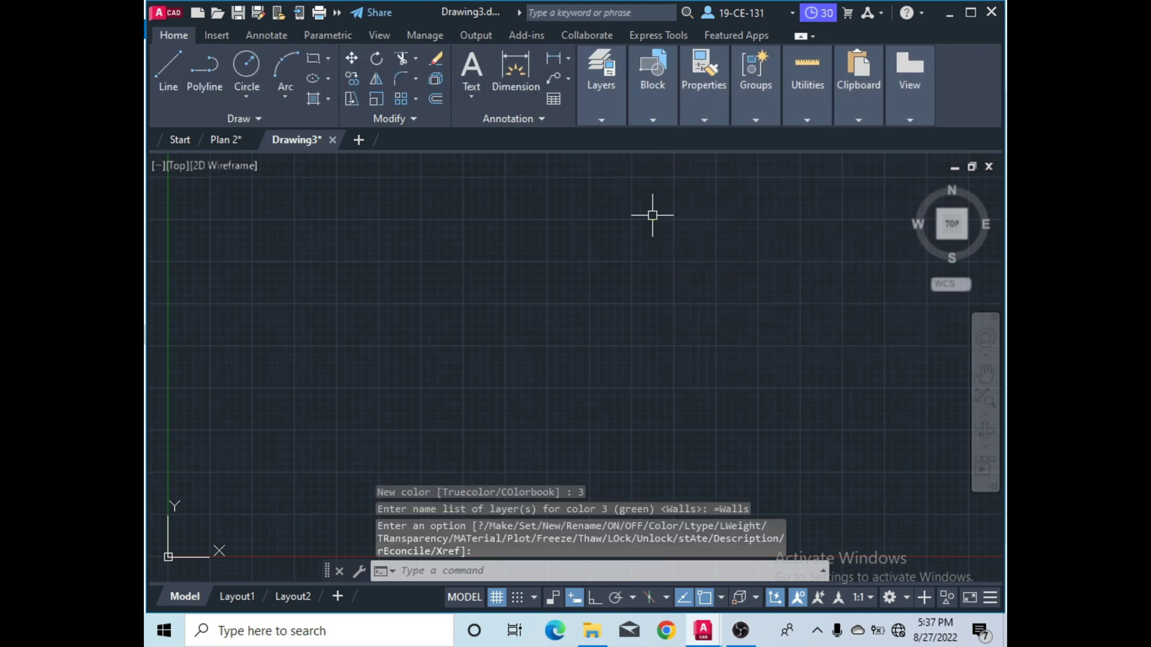
click(605, 119)
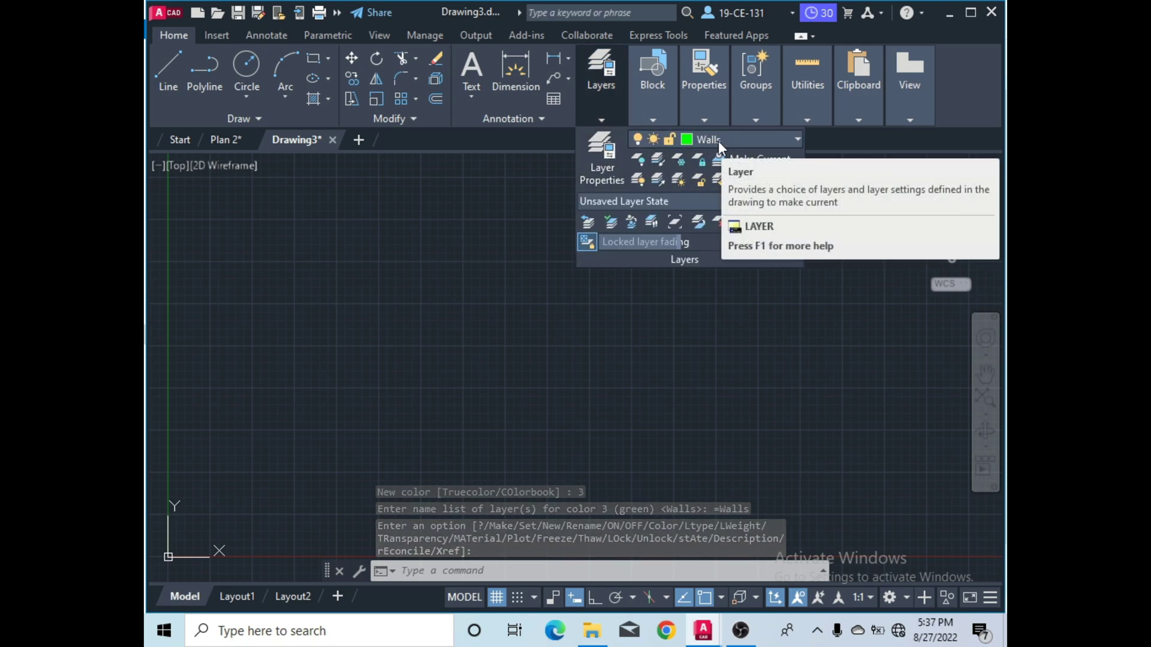
click(444, 298)
click(424, 348)
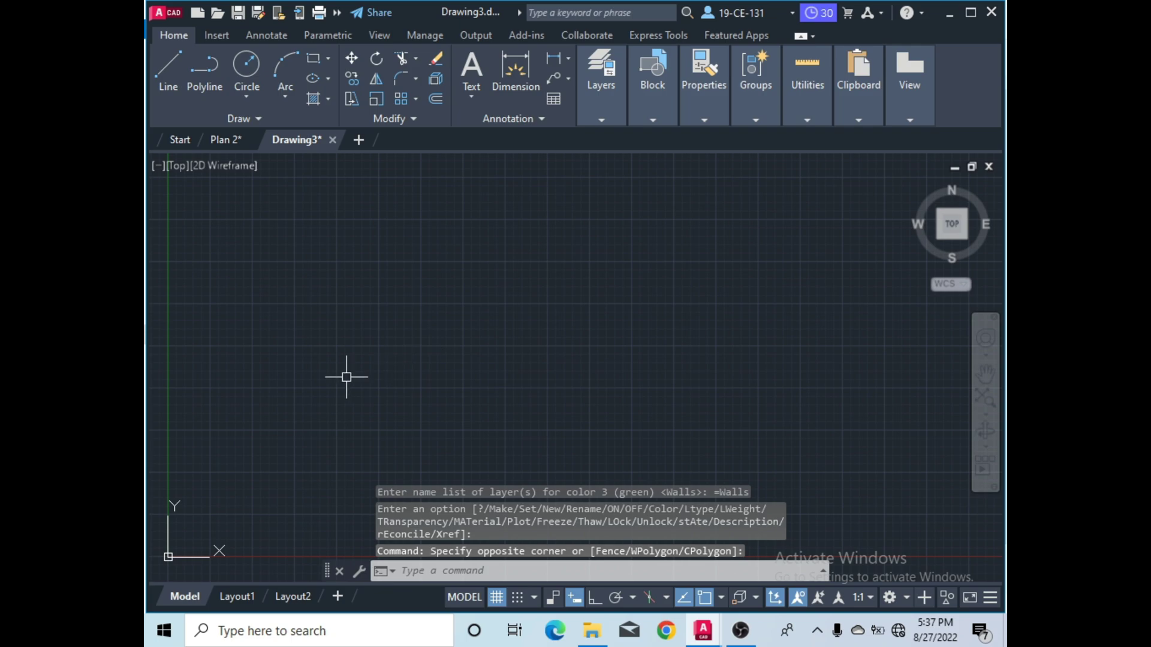
Draw the house outline's bottom wall as a 60' horizontal line to the right, with Ortho mode turned on.
scroll(340, 442, down, 1)
scroll(352, 384, down, 4)
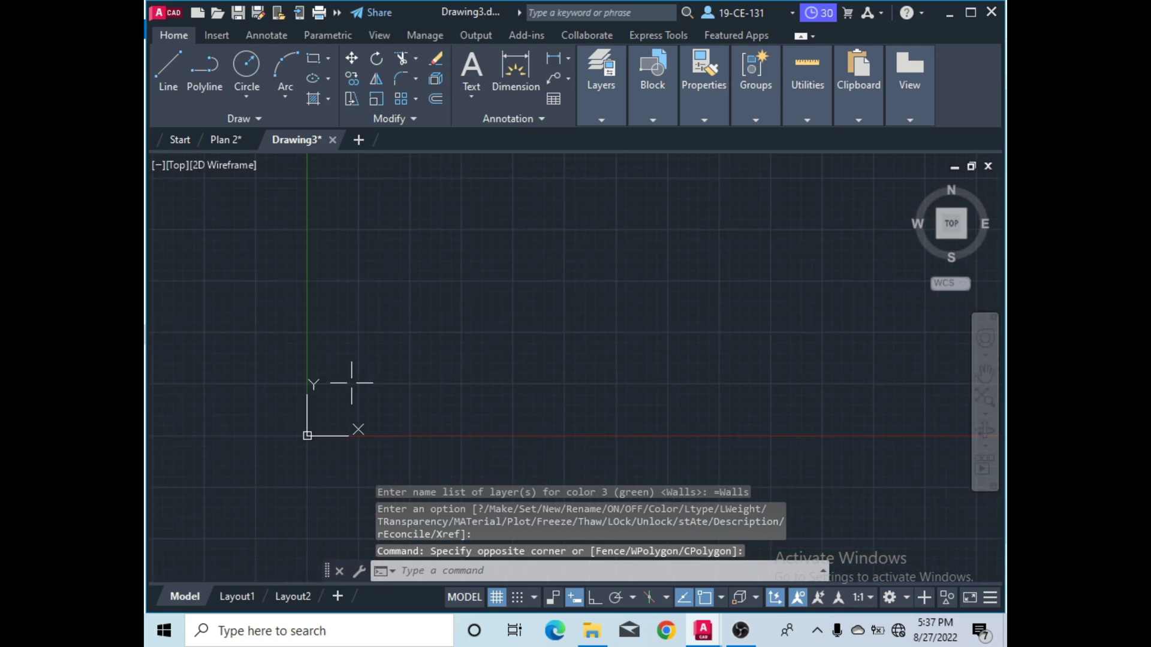
scroll(465, 313, up, 1)
scroll(460, 314, down, 2)
scroll(462, 326, up, 3)
click(986, 375)
drag(623, 299, 426, 402)
right_click(422, 324)
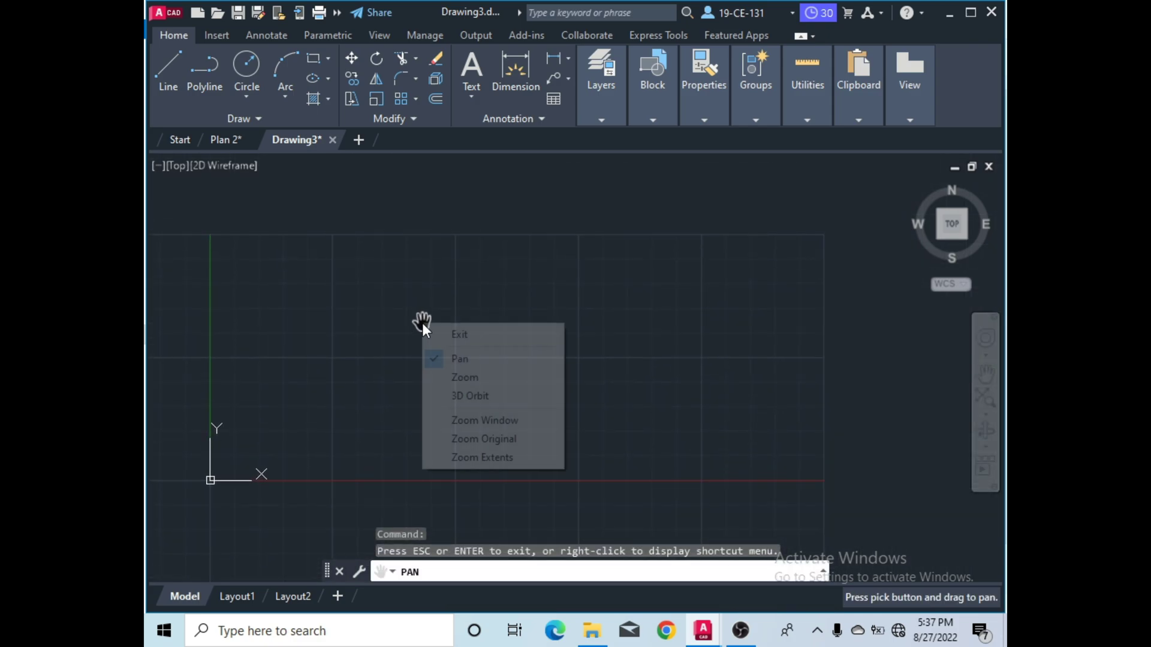
click(456, 334)
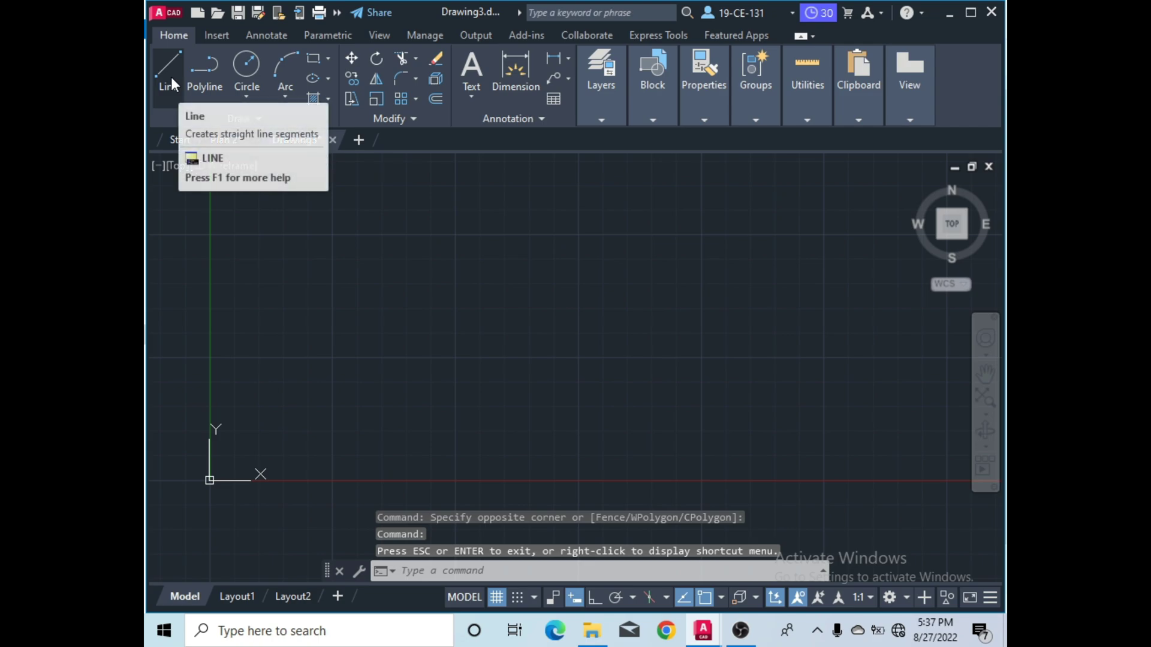
click(169, 75)
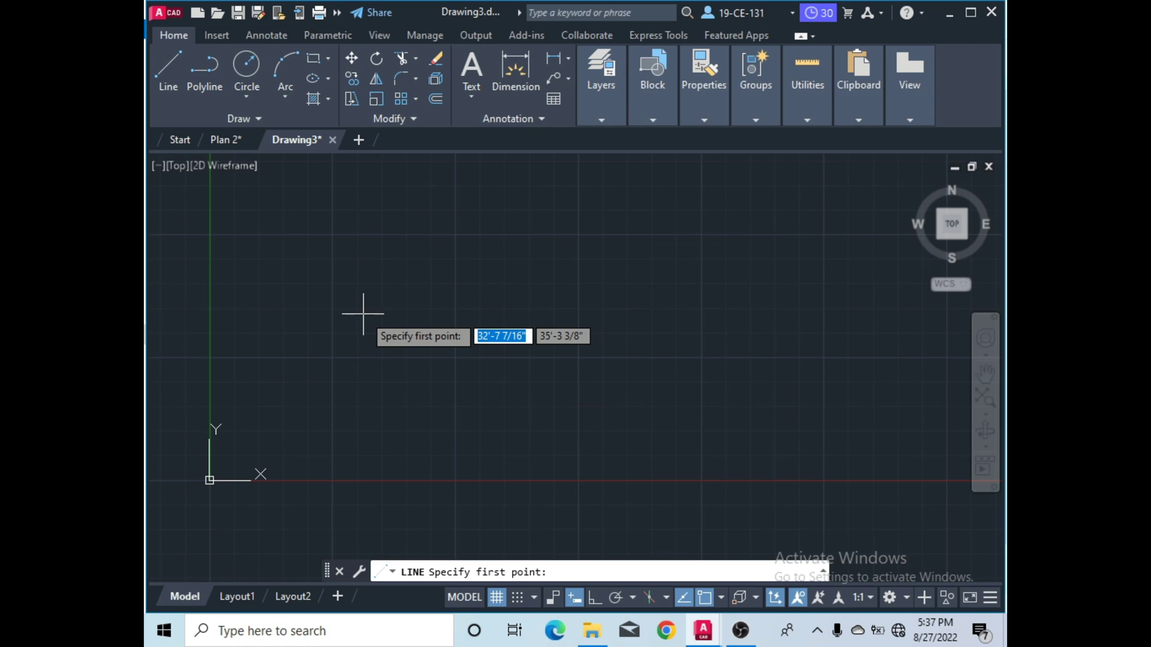
click(363, 313)
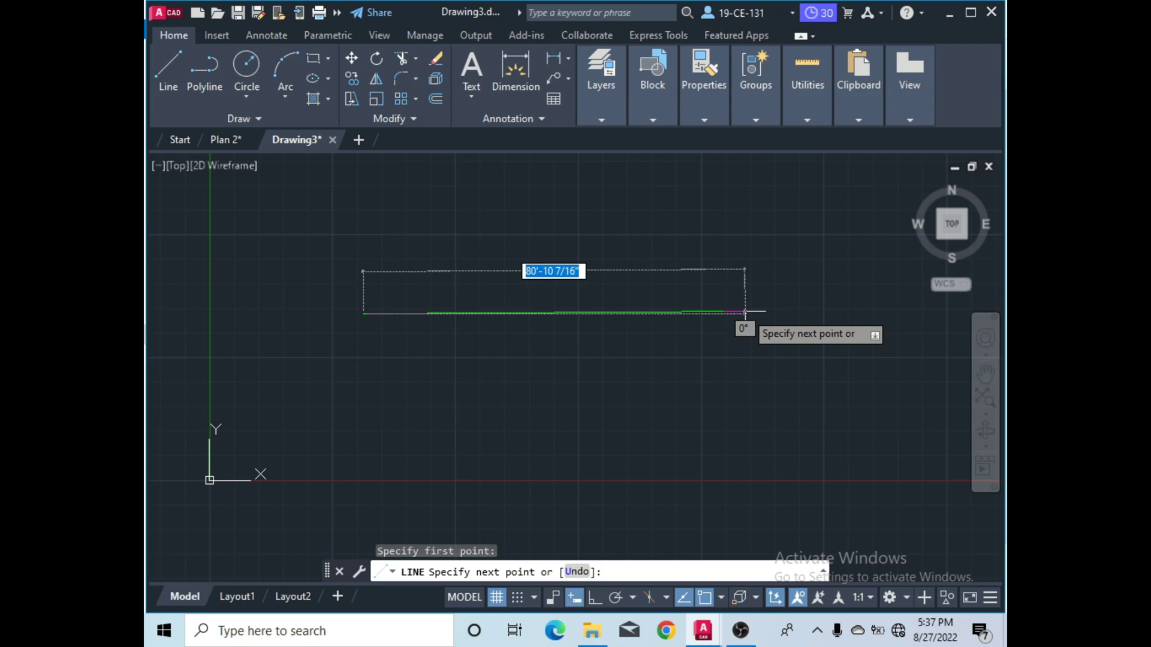
click(596, 597)
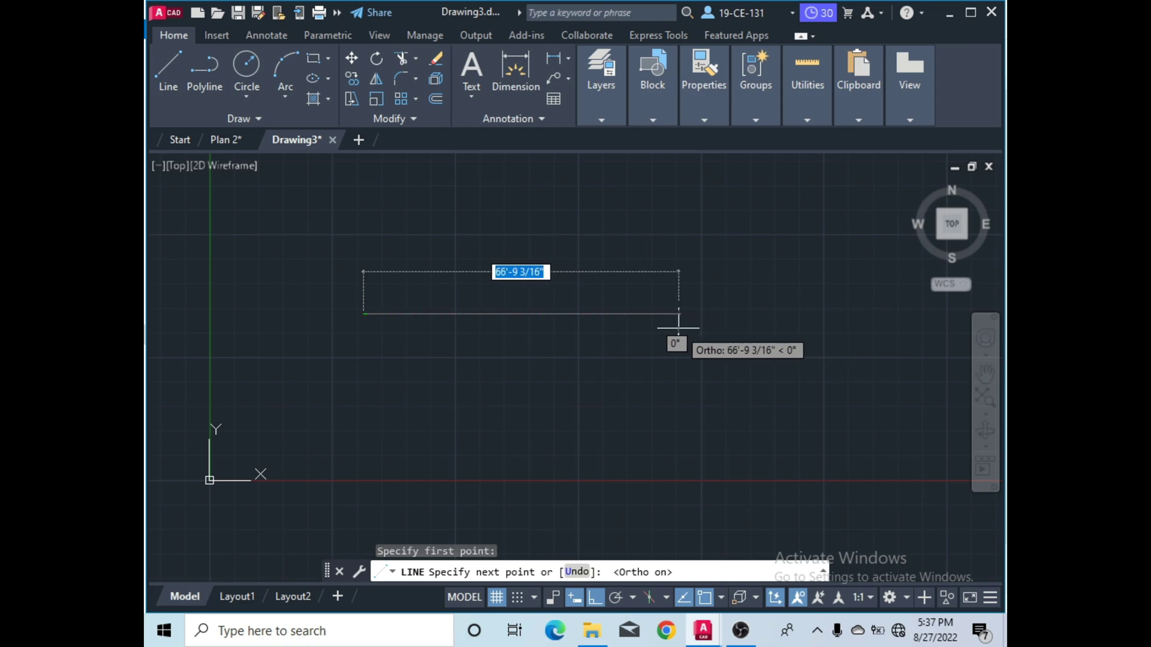
text(60)
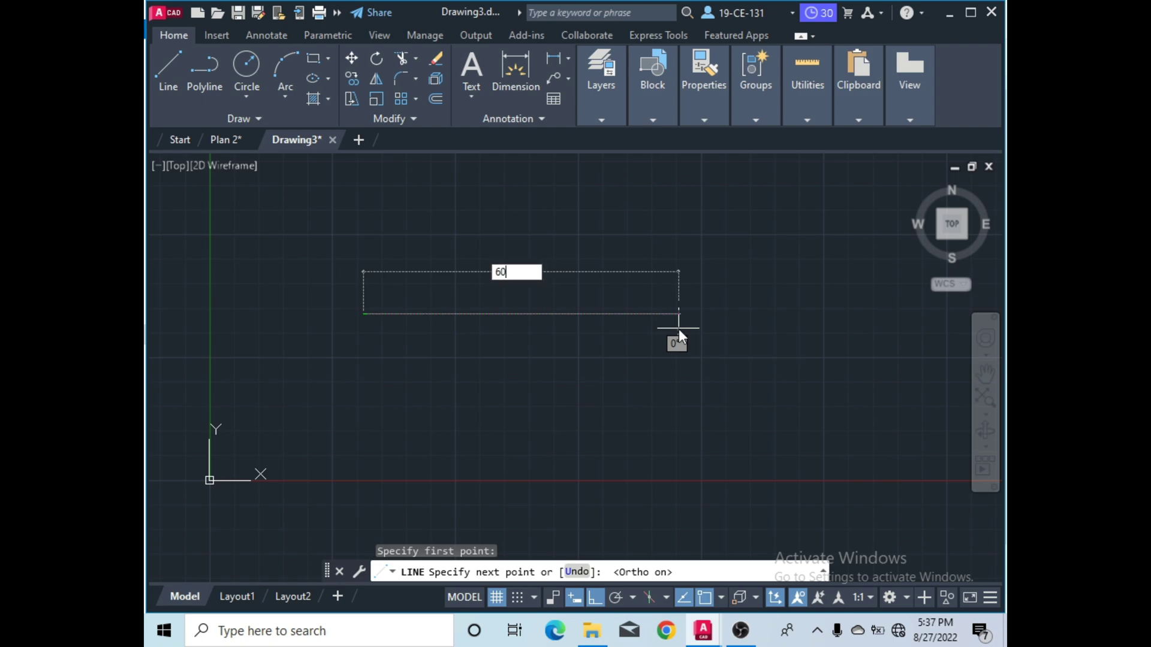
key(Return)
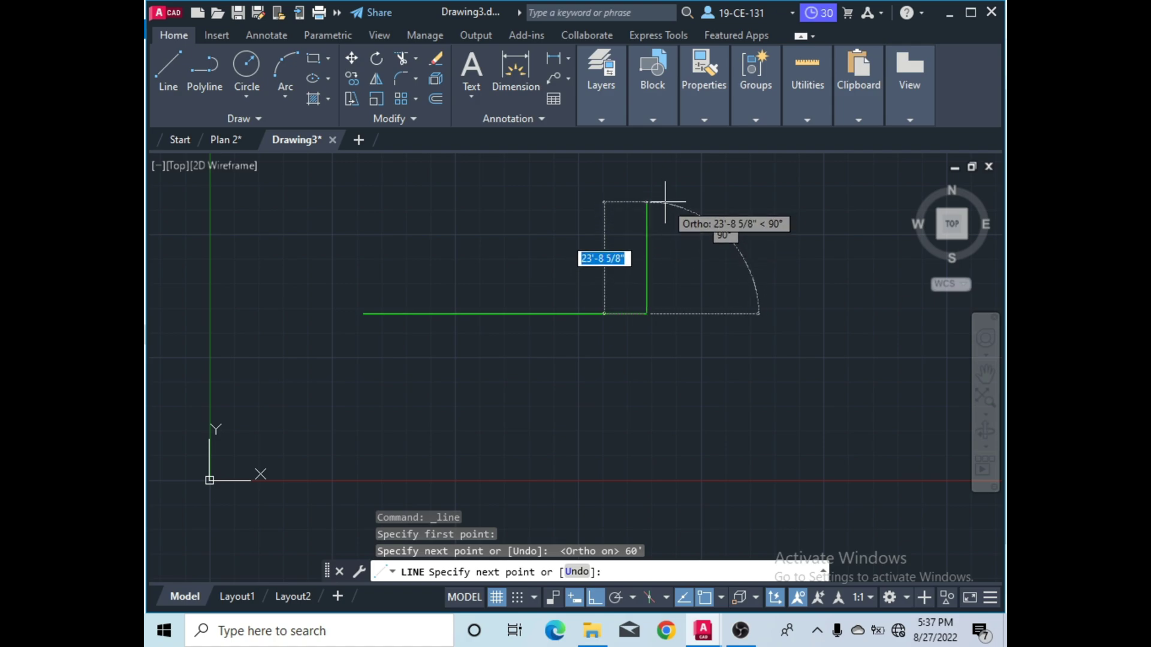
Complete the rectangular outline with a 40' right wall, a 60' top wall and a left wall ending at the starting corner.
text(40)
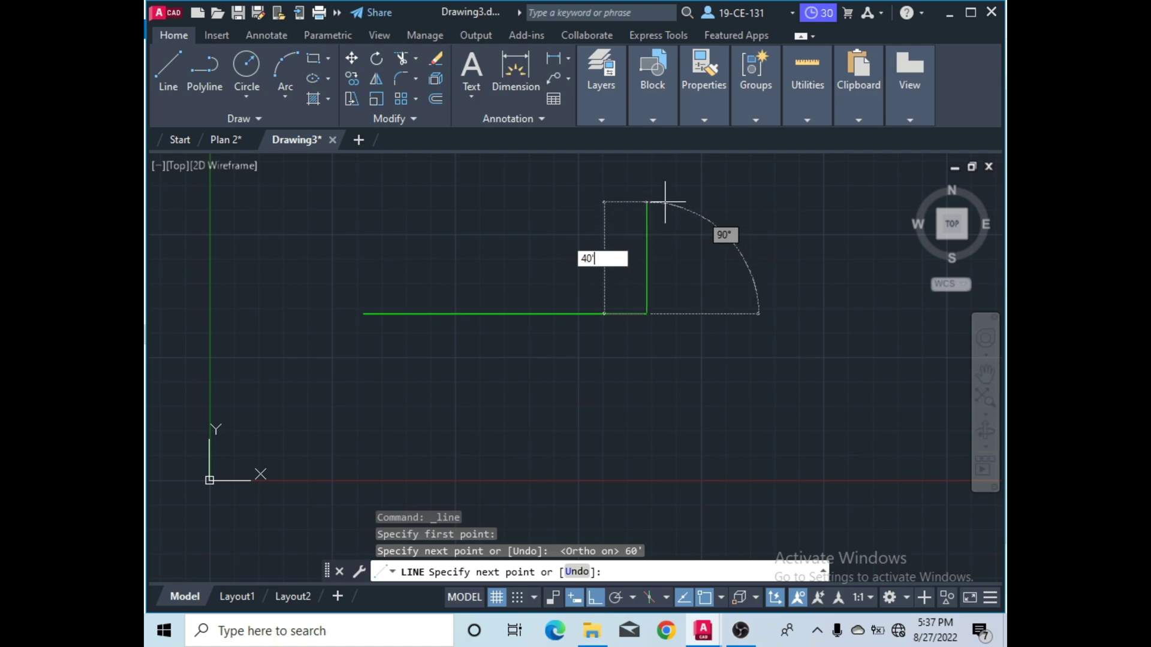
key(Return)
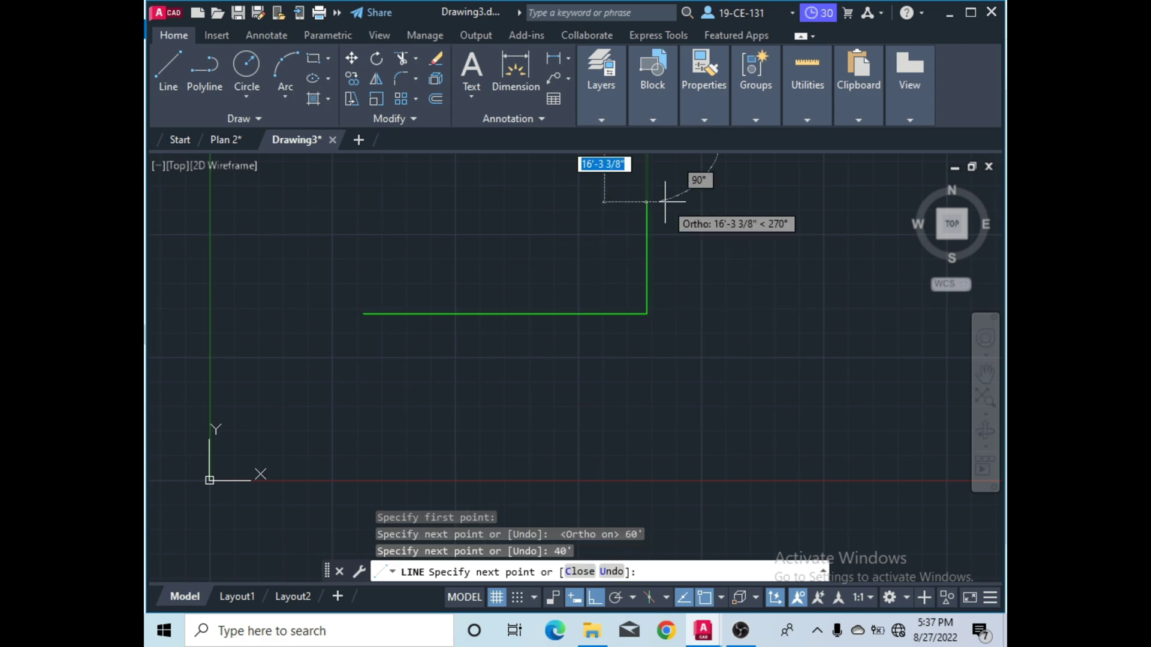
scroll(822, 398, down, 4)
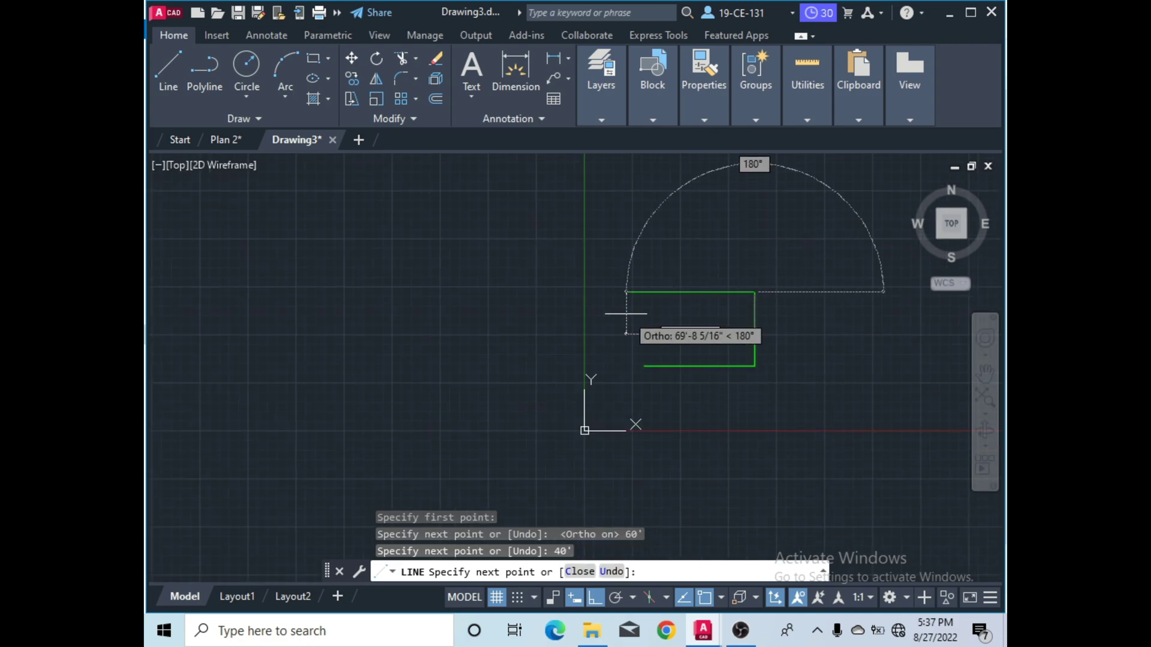
scroll(626, 312, up, 4)
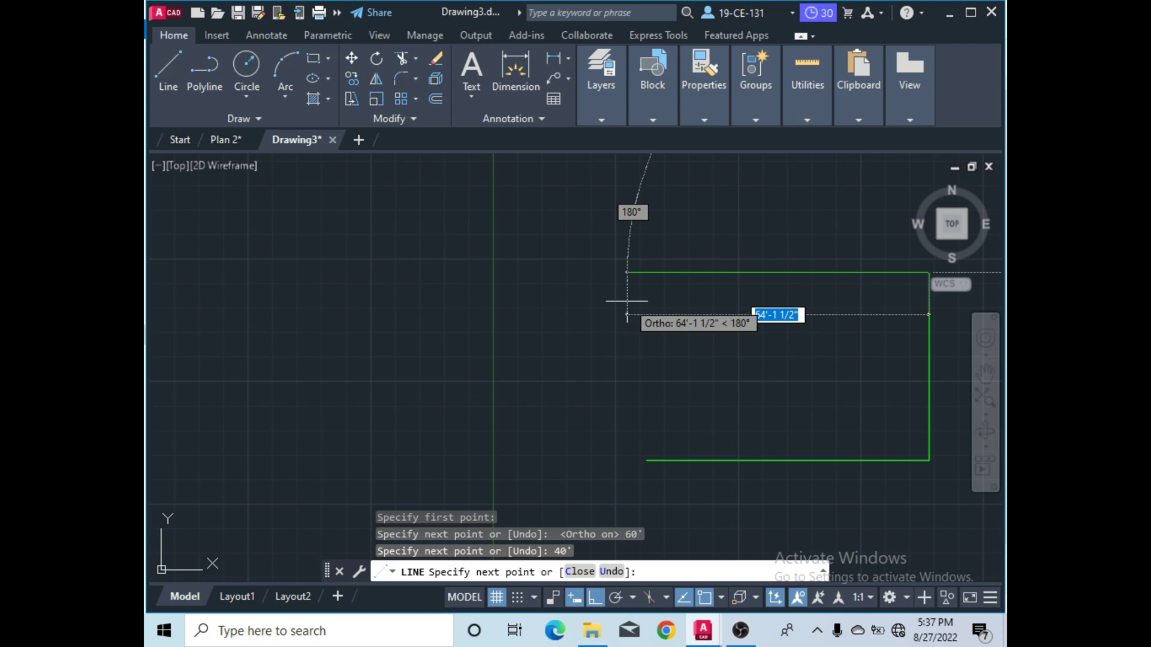
text(60)
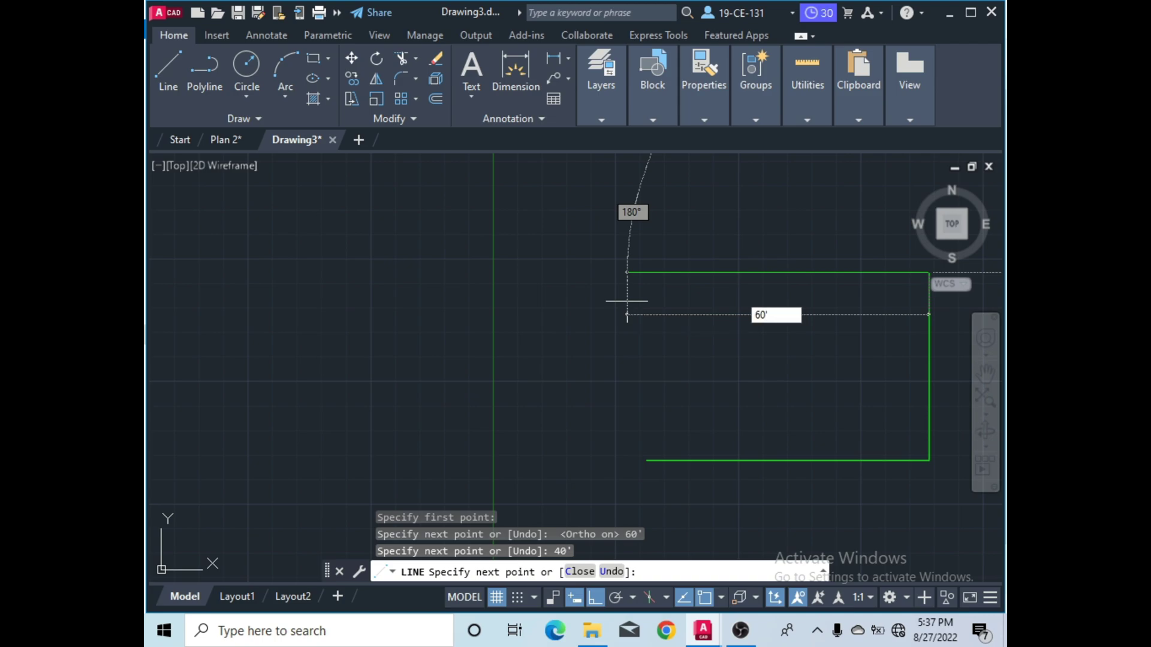
key(Return)
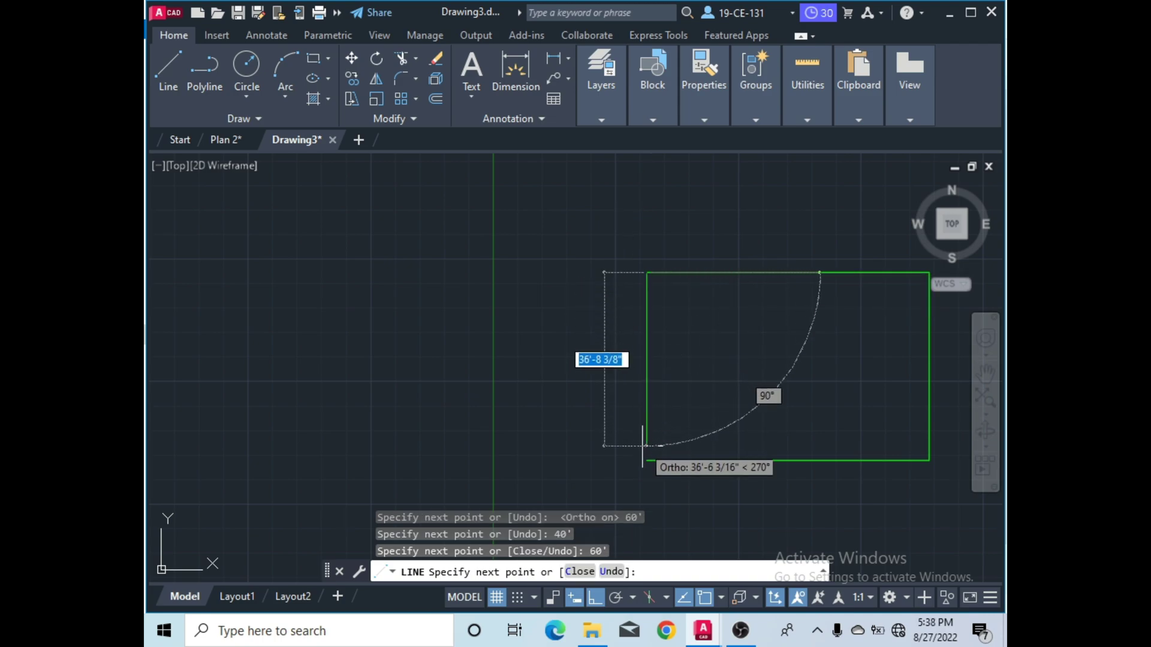
click(646, 460)
scroll(657, 474, up, 3)
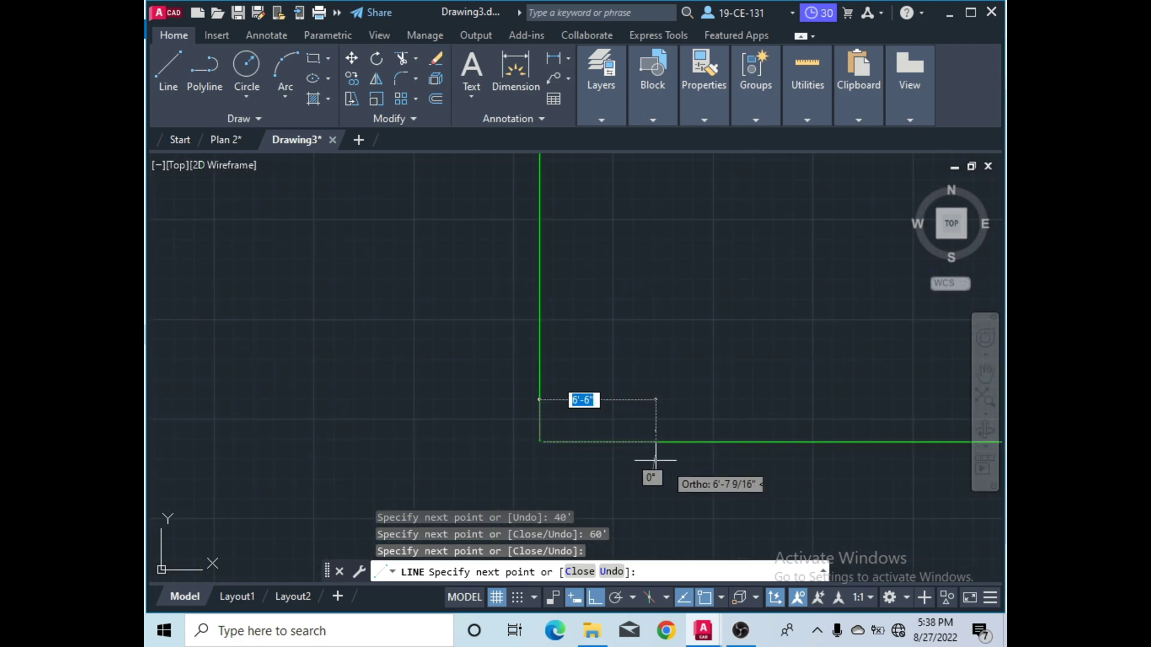
scroll(506, 443, up, 2)
right_click(594, 185)
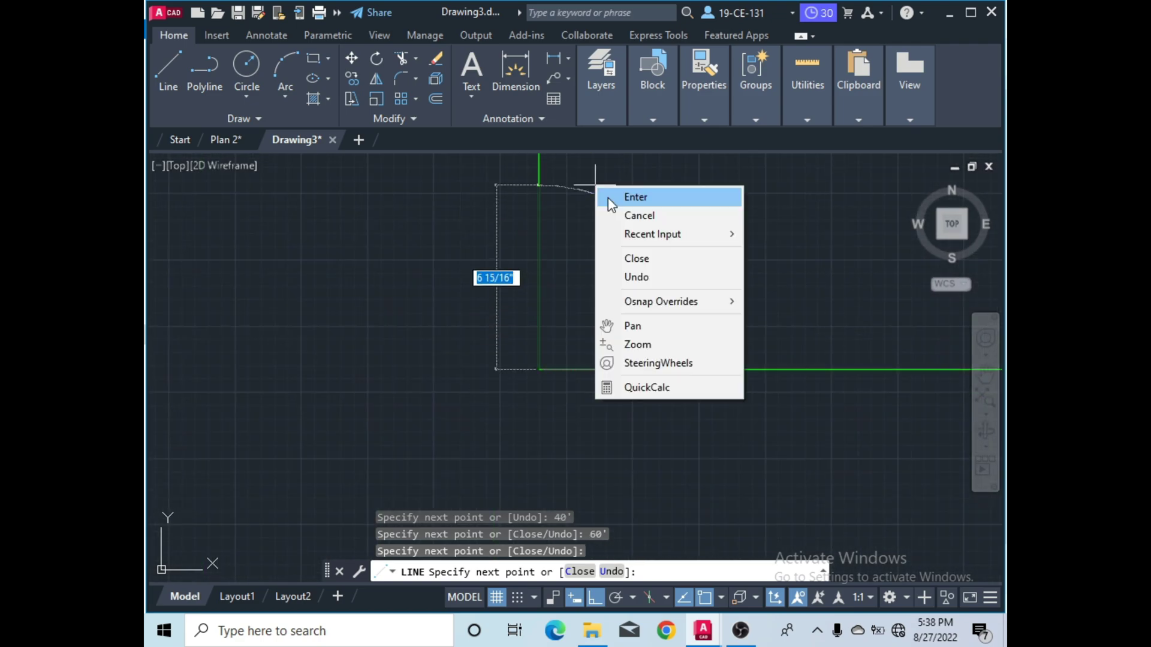
click(608, 196)
Offset the outline's left and bottom walls 15' inward.
scroll(507, 416, down, 5)
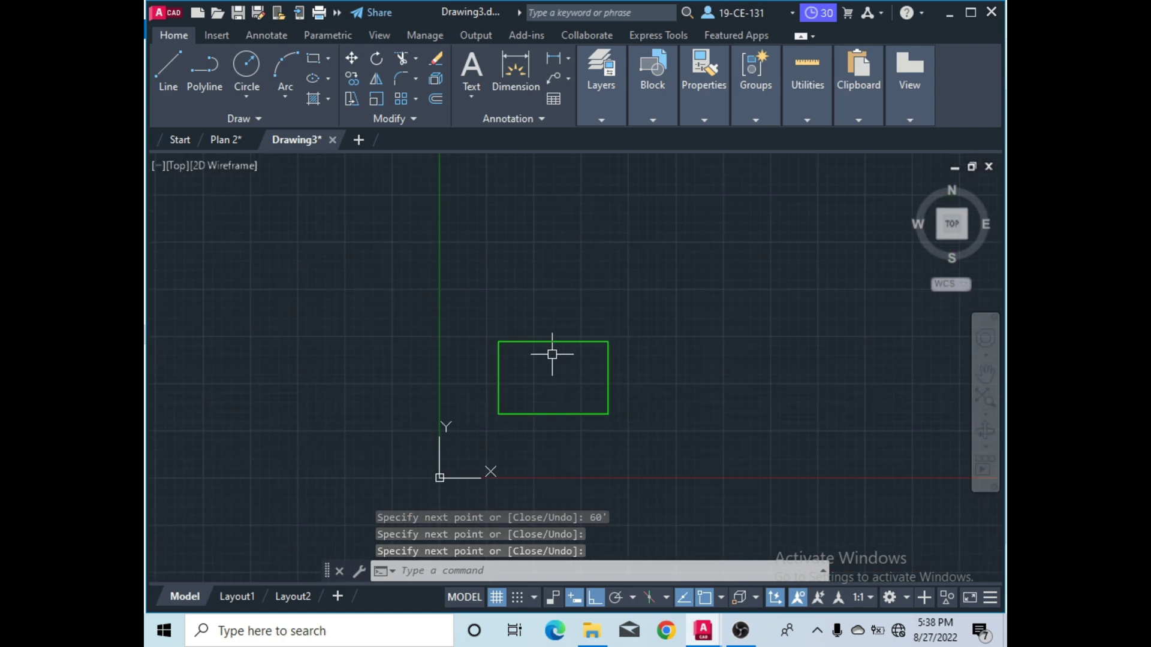
scroll(550, 429, up, 4)
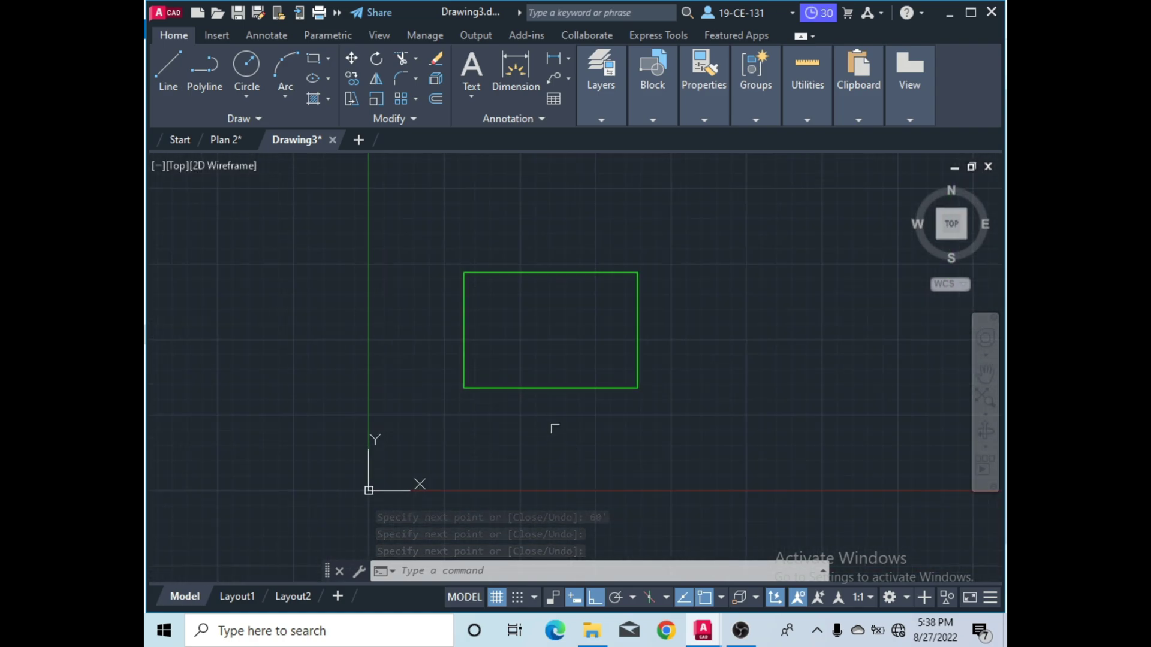
scroll(545, 381, down, 2)
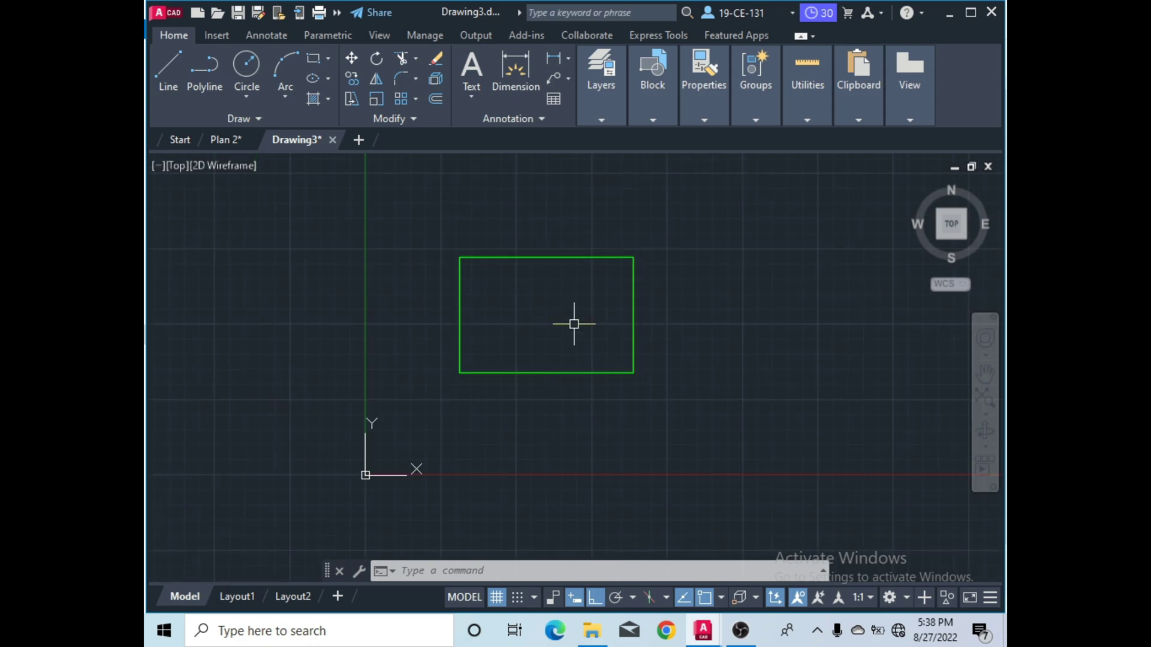
scroll(562, 364, up, 2)
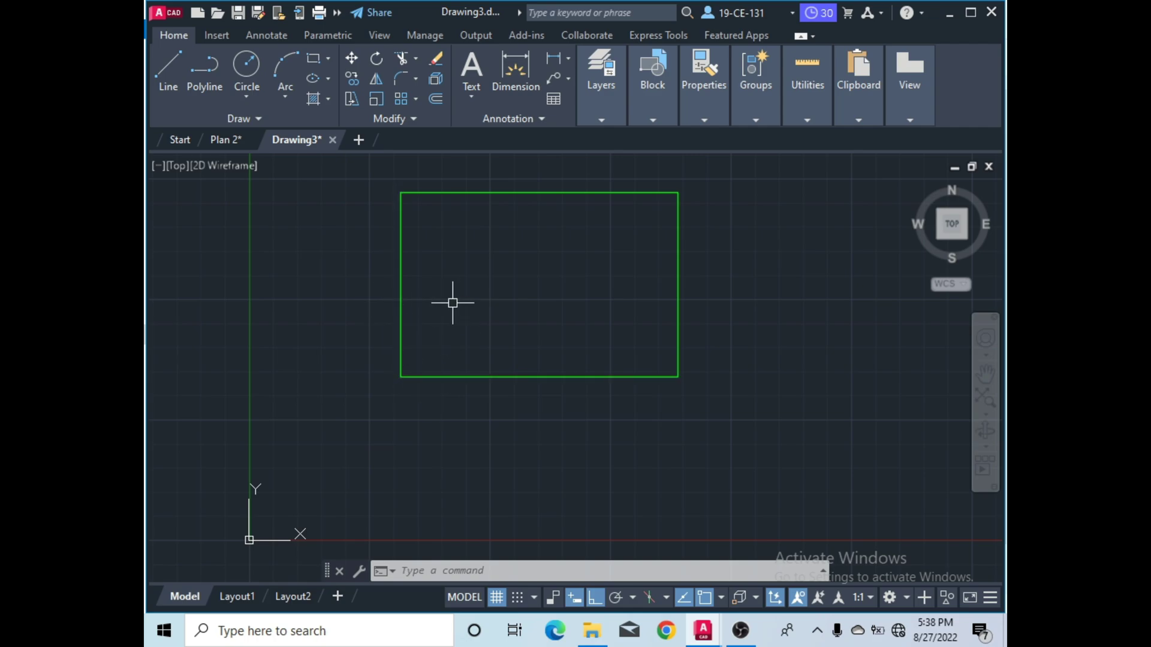
click(435, 100)
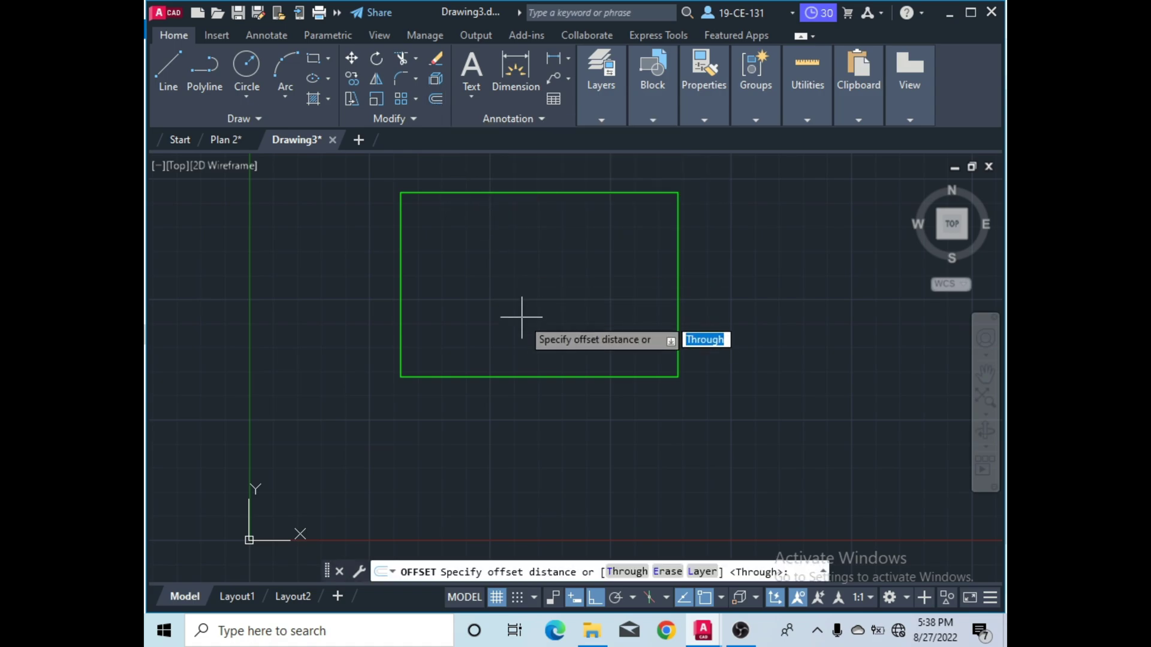
text(15)
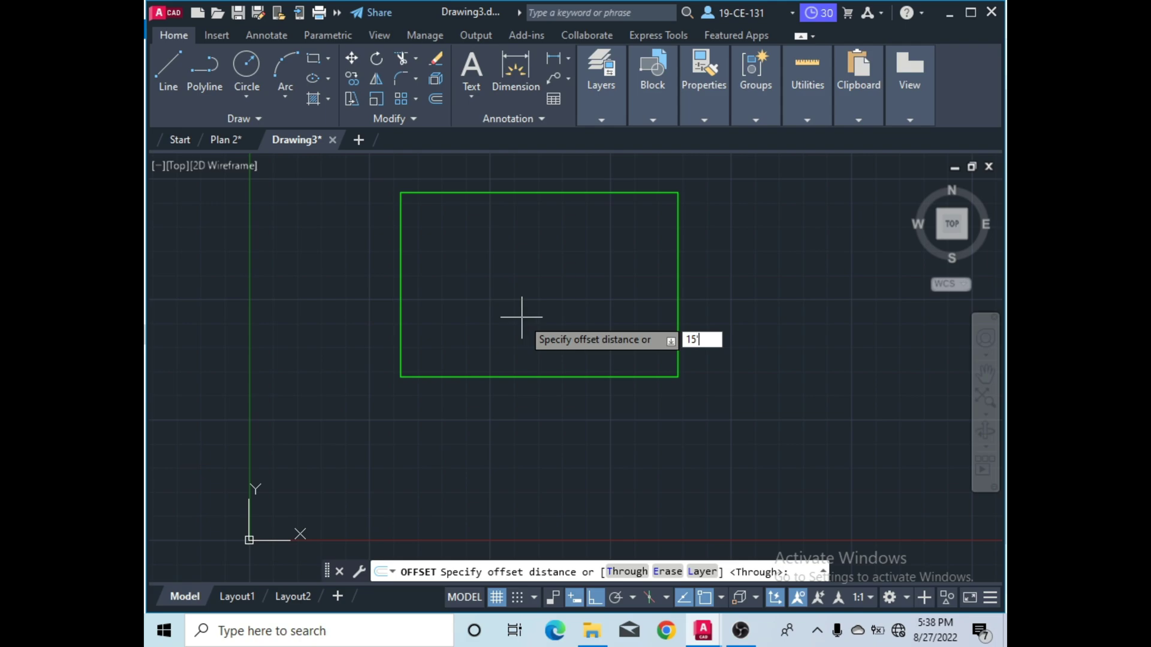
text(')
key(Return)
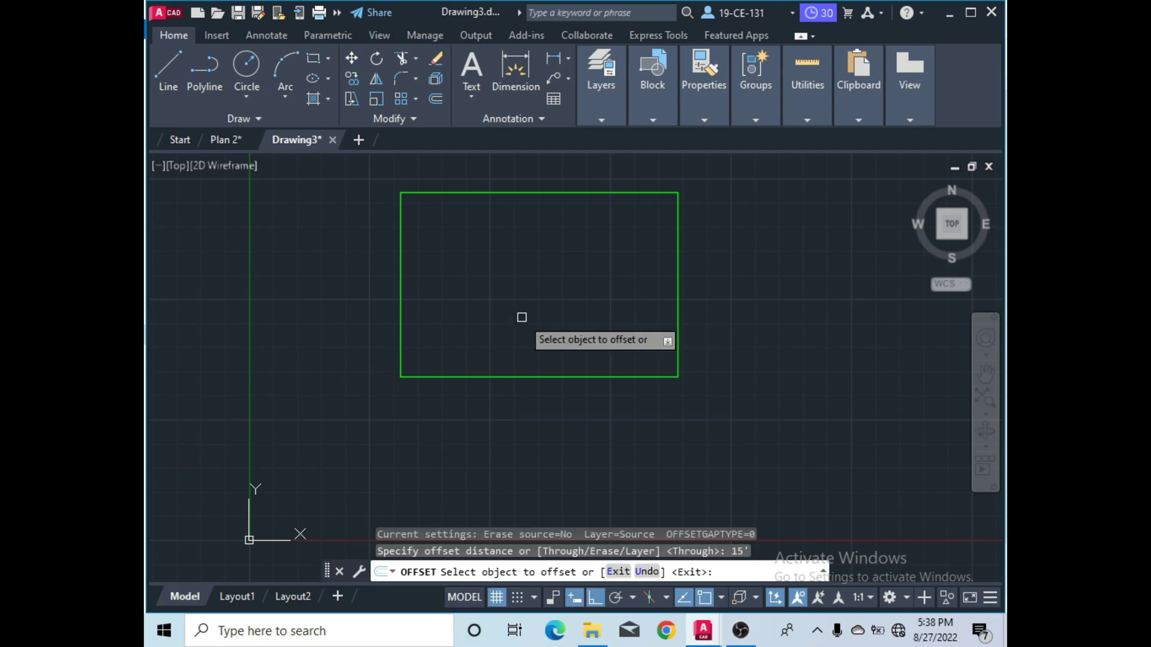
click(402, 277)
click(443, 300)
click(431, 376)
click(436, 324)
right_click(434, 263)
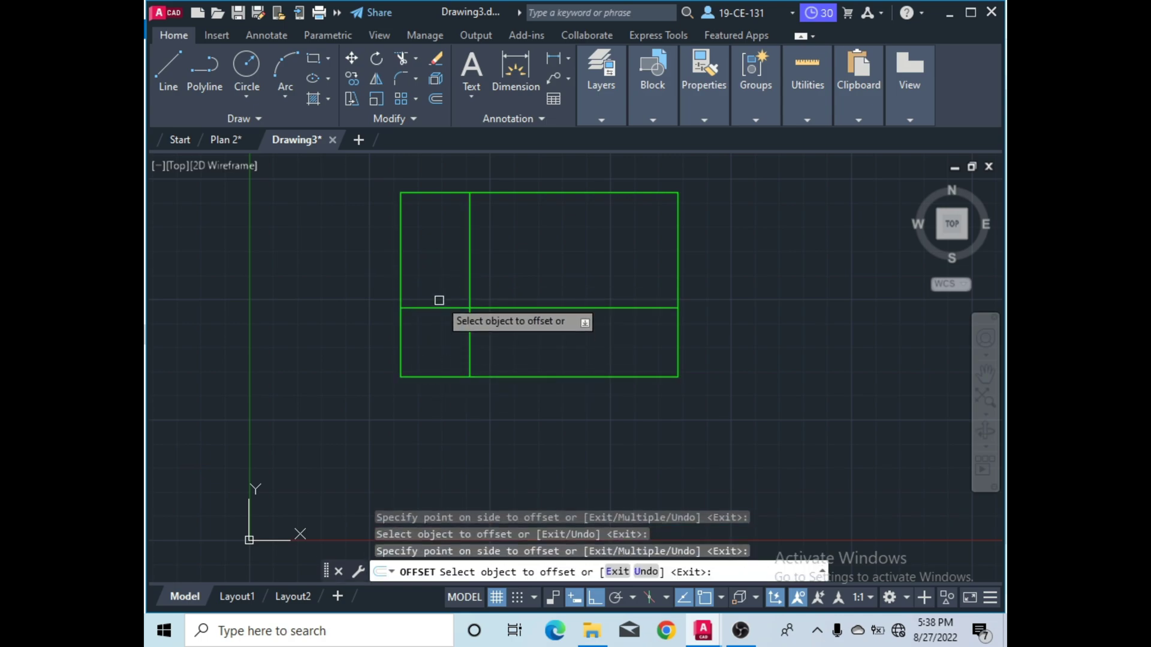
click(451, 274)
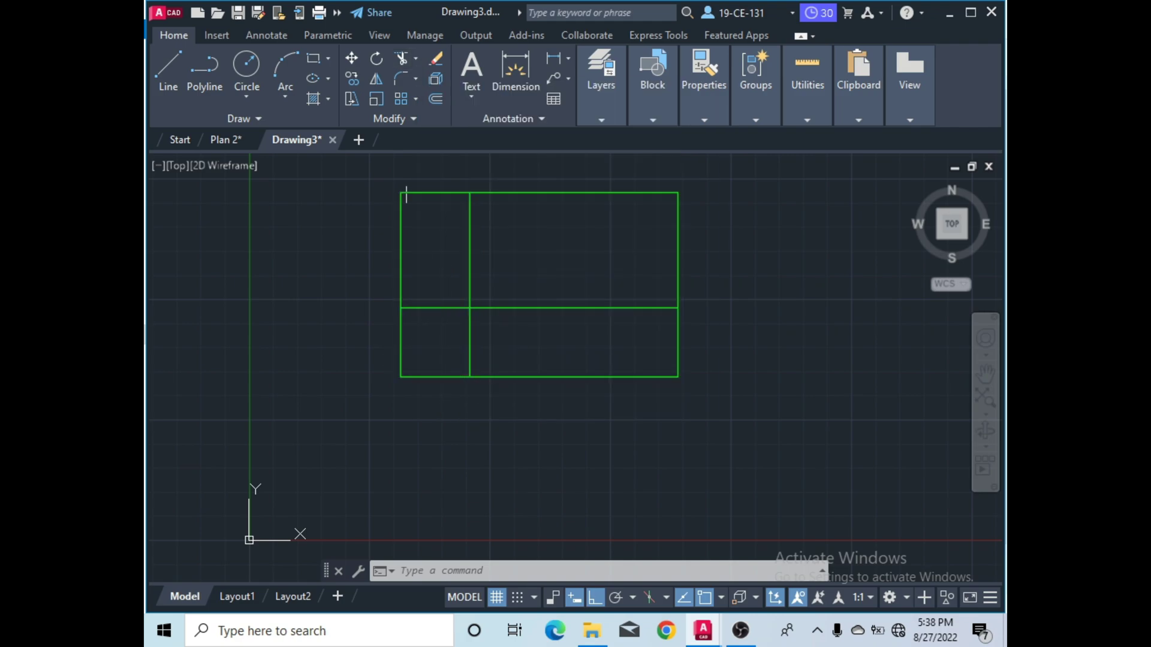
Trim the upper part of the inner vertical line and the right part of the inner horizontal line, leaving a lower-left corner room.
click(402, 58)
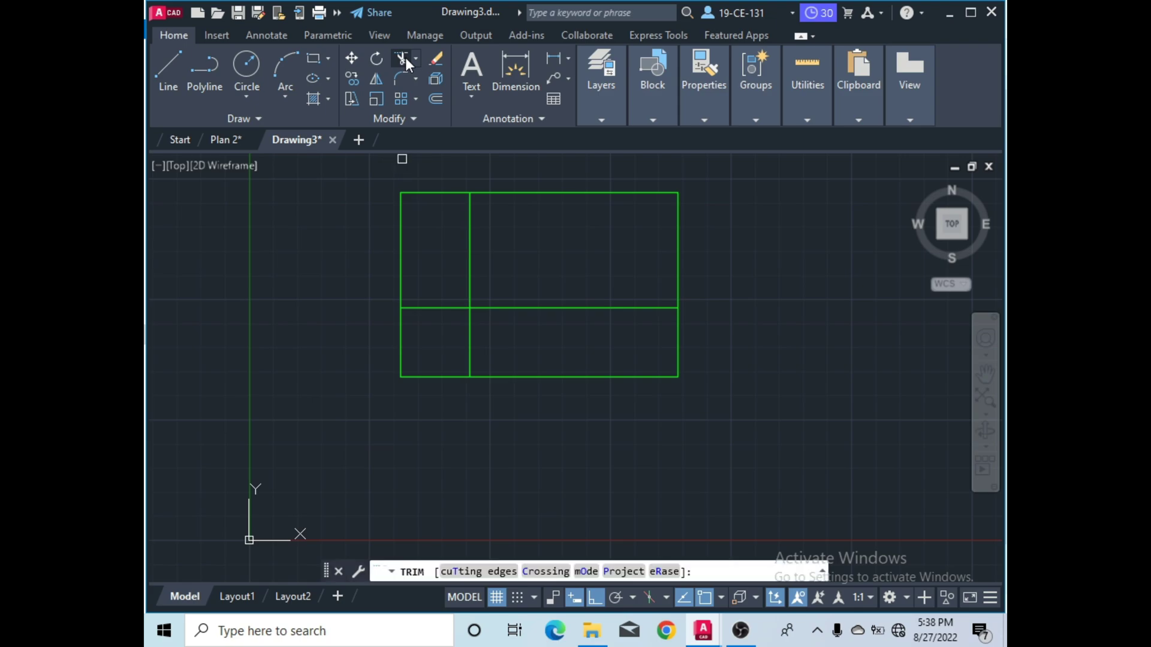
click(469, 243)
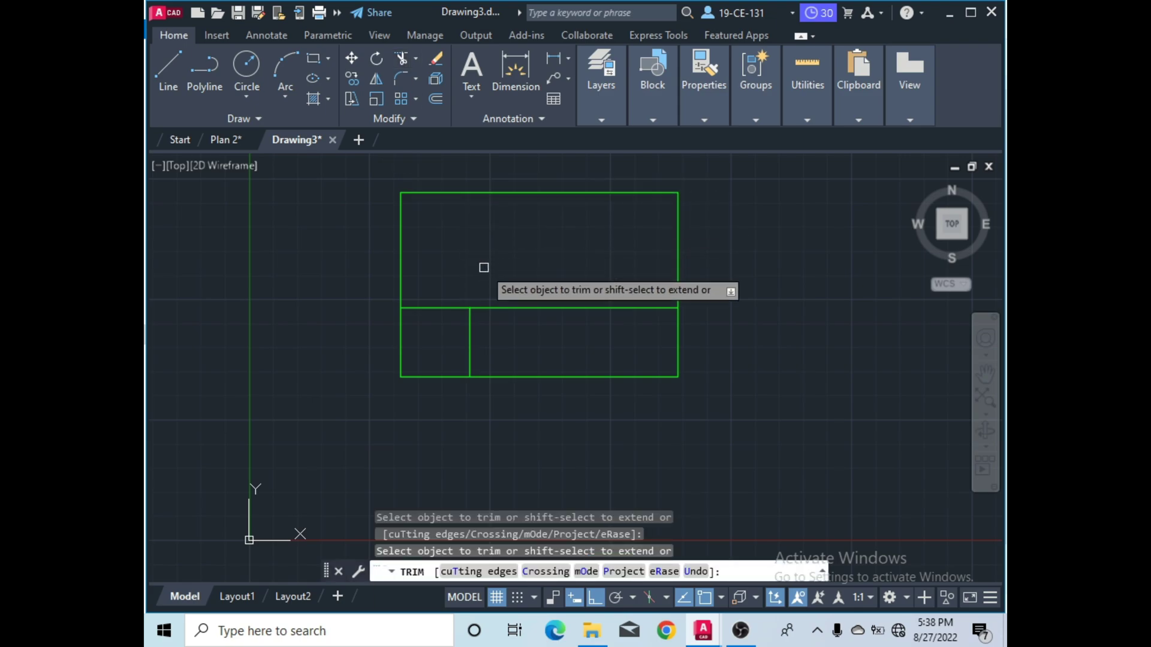
click(509, 307)
right_click(329, 263)
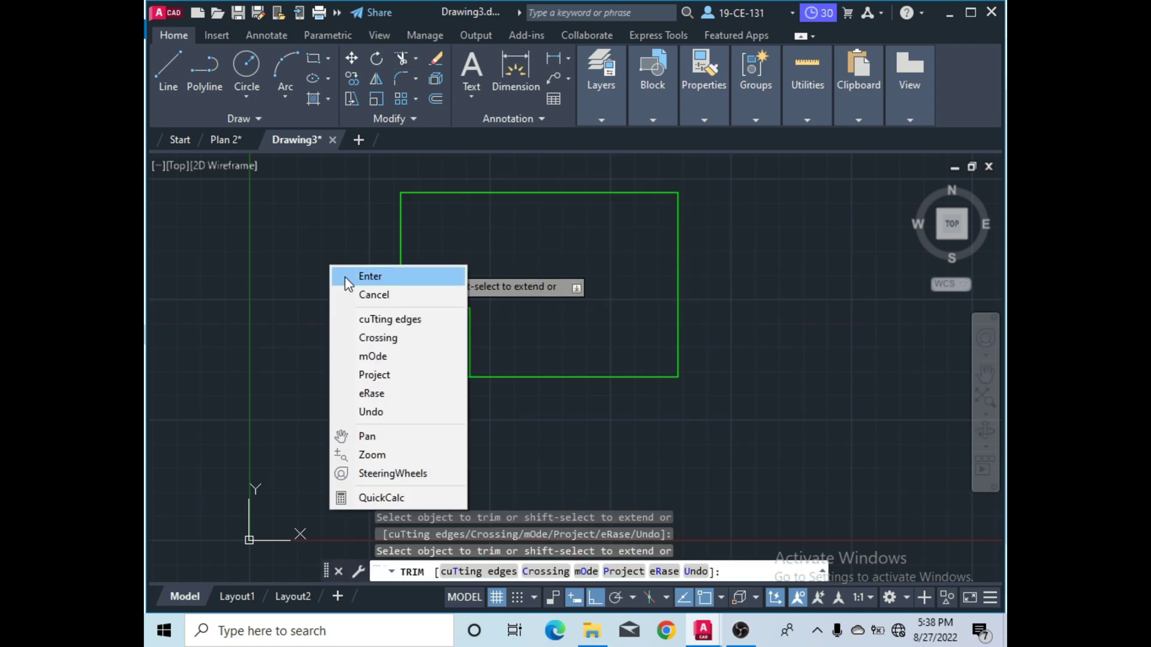
click(351, 272)
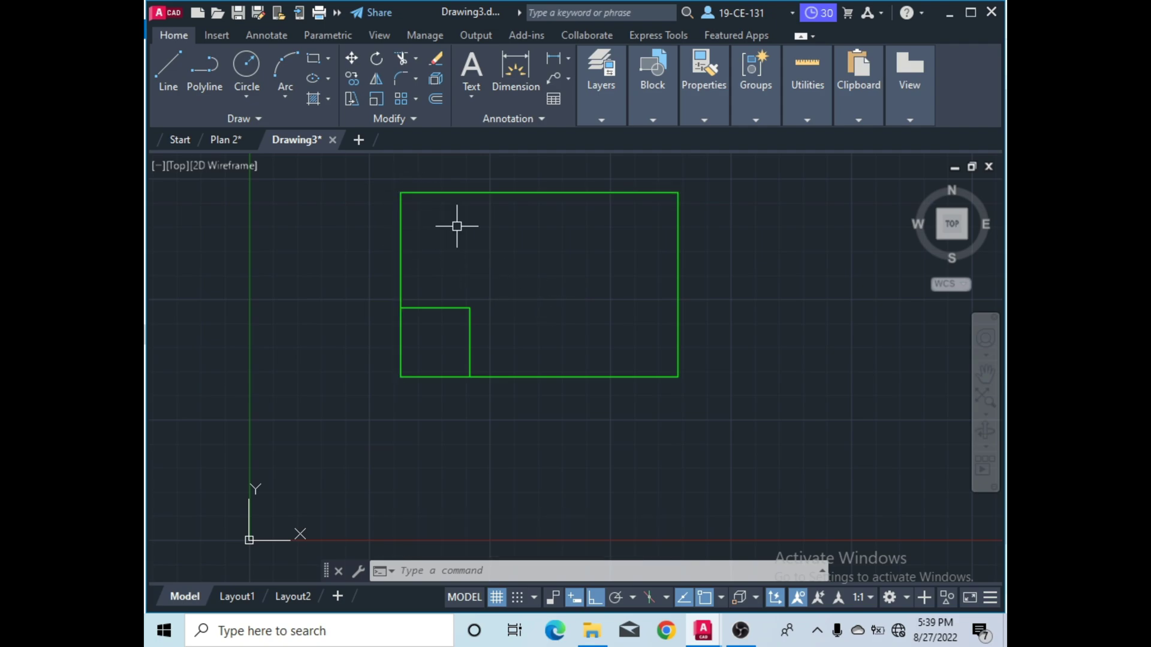
Offset the outline's top wall 10' downward into the house.
click(436, 99)
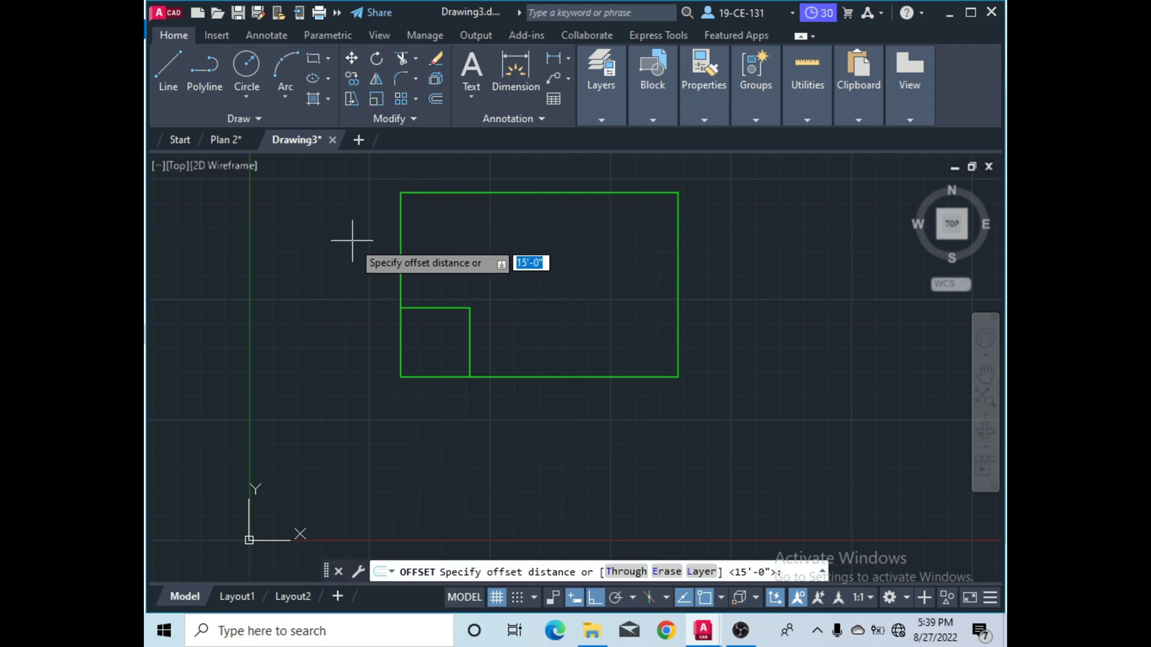
text(10)
key(Return)
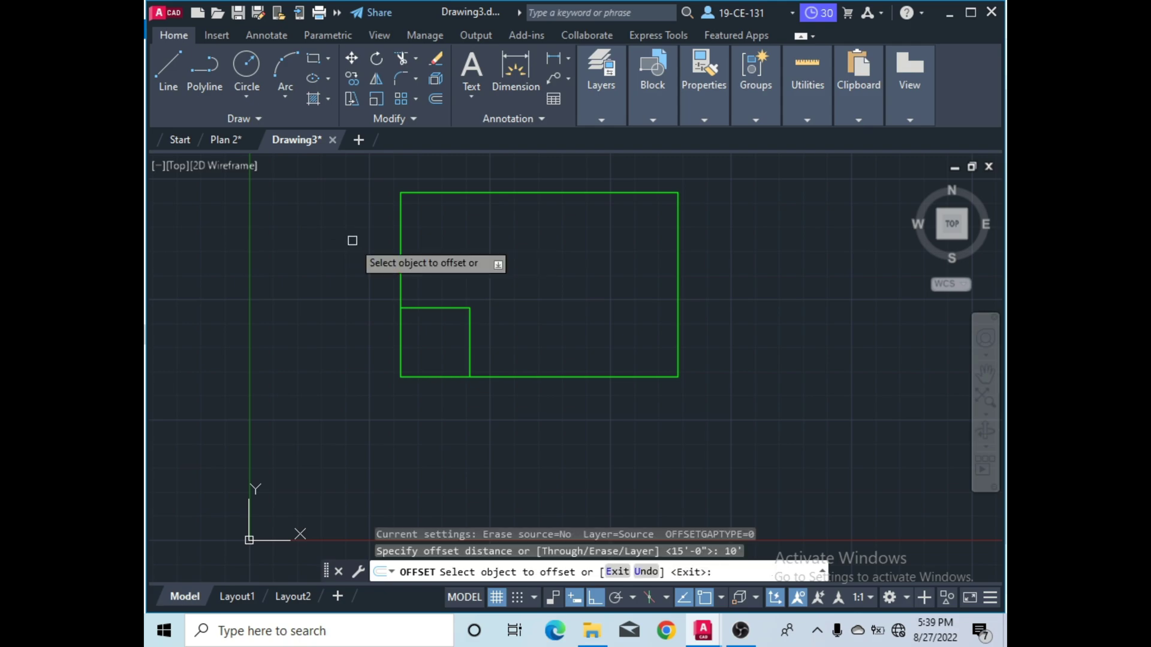
click(481, 192)
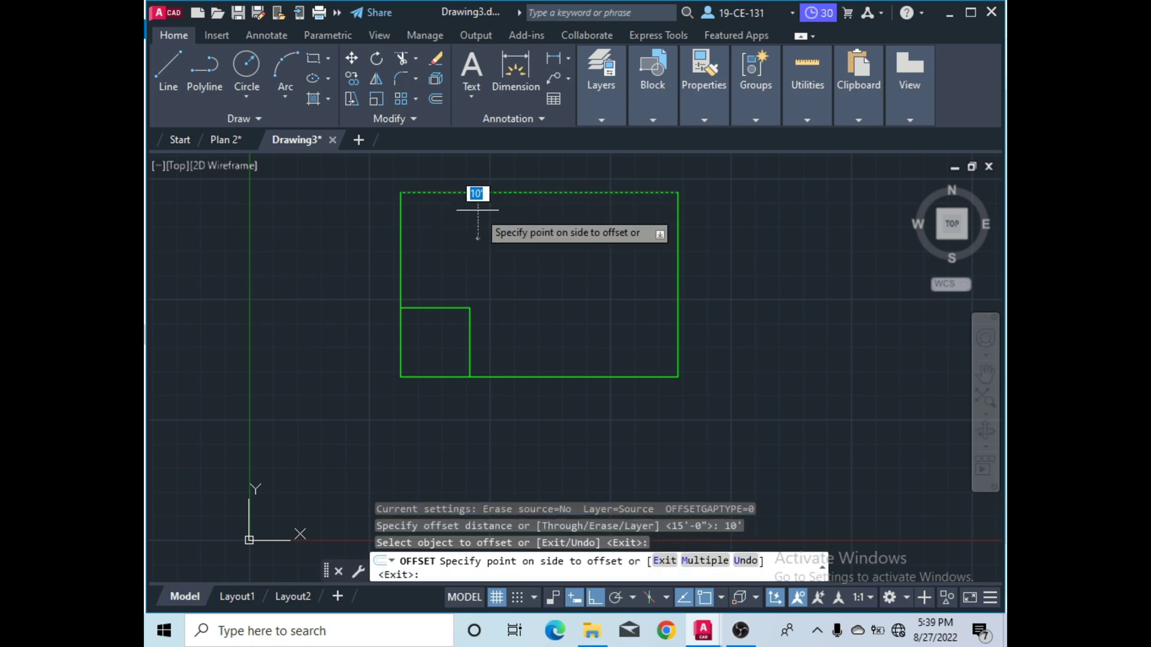
click(465, 216)
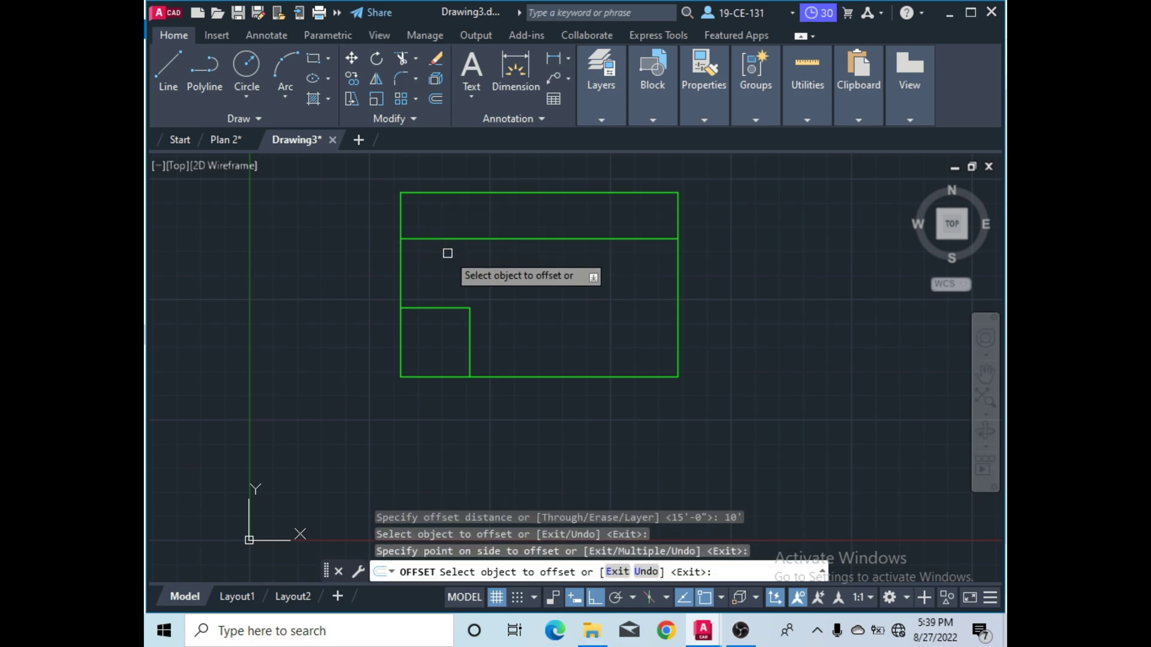
right_click(310, 207)
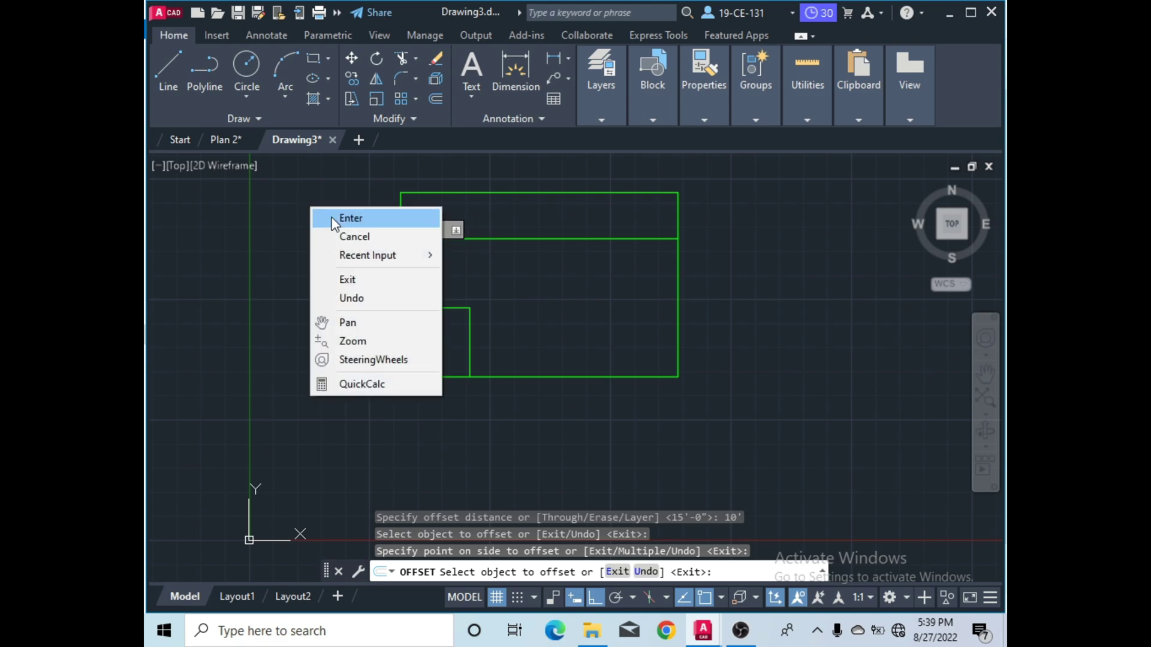
click(331, 220)
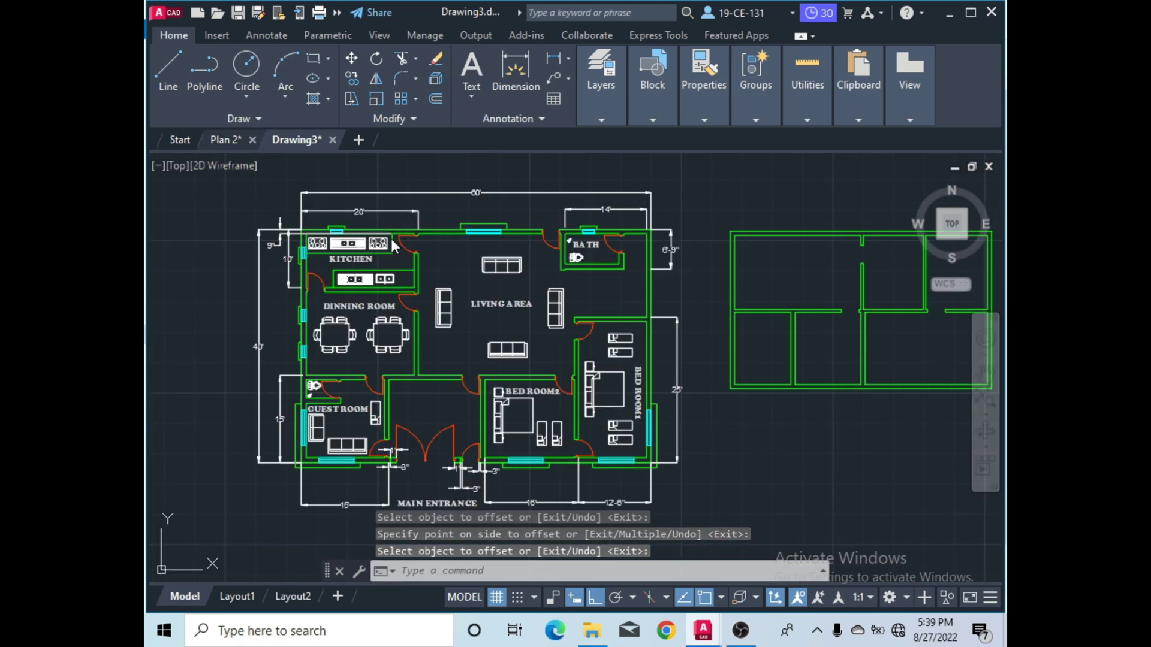
Return from the reference plan to the Drawing3 floor plan.
click(307, 140)
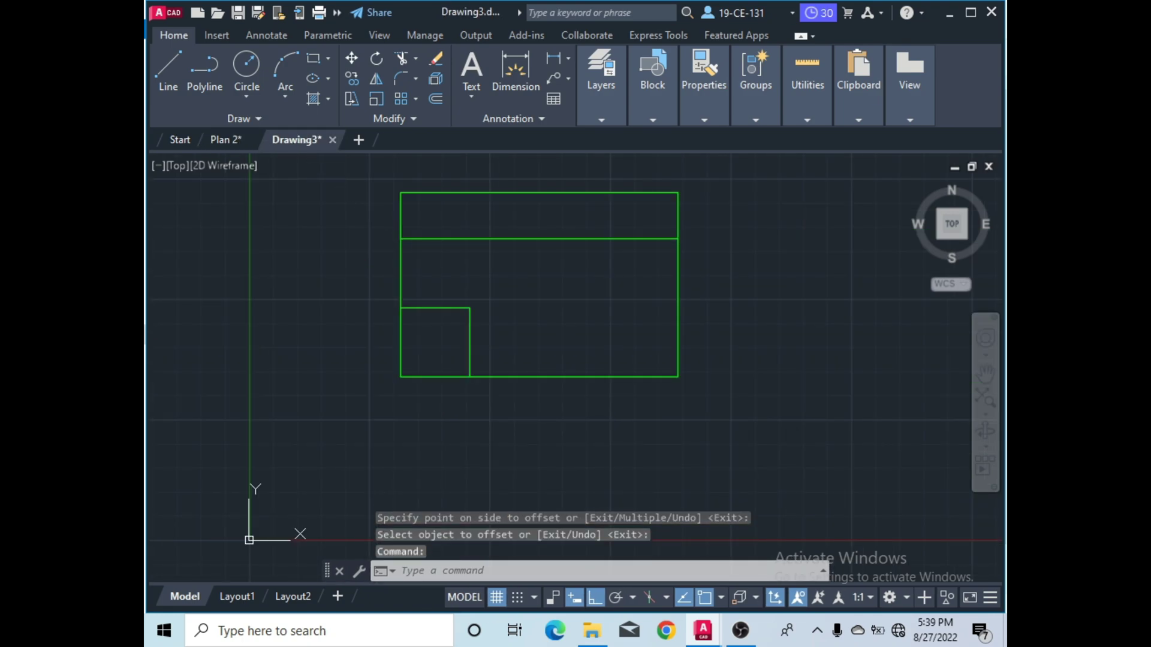
click(436, 99)
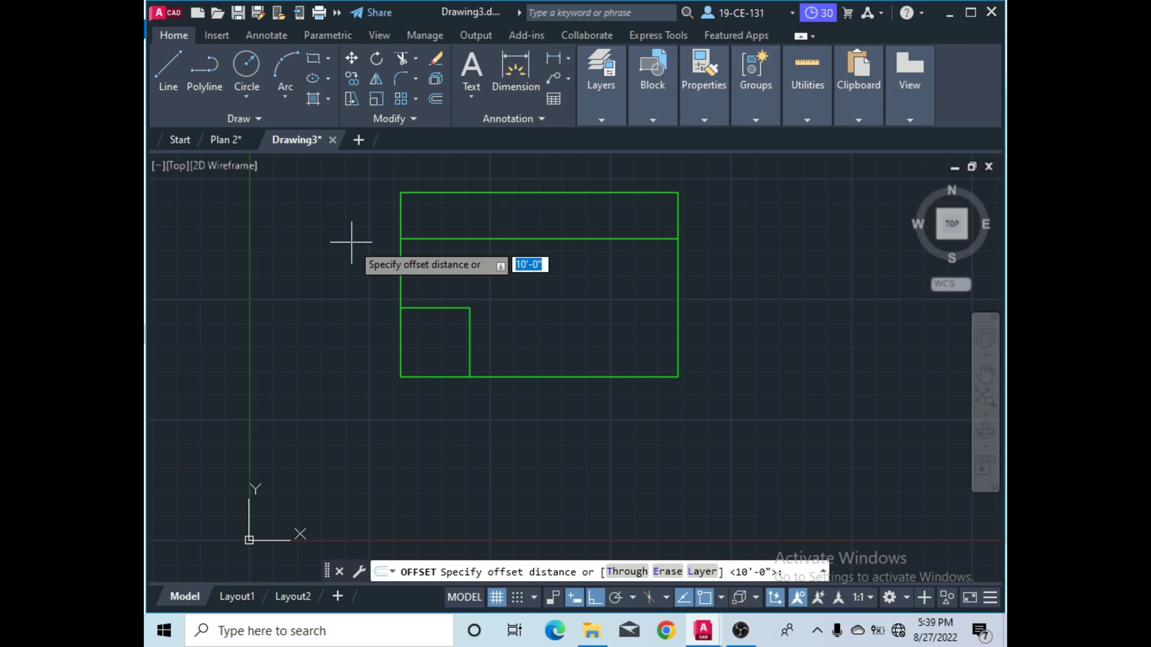
text(20)
key(Return)
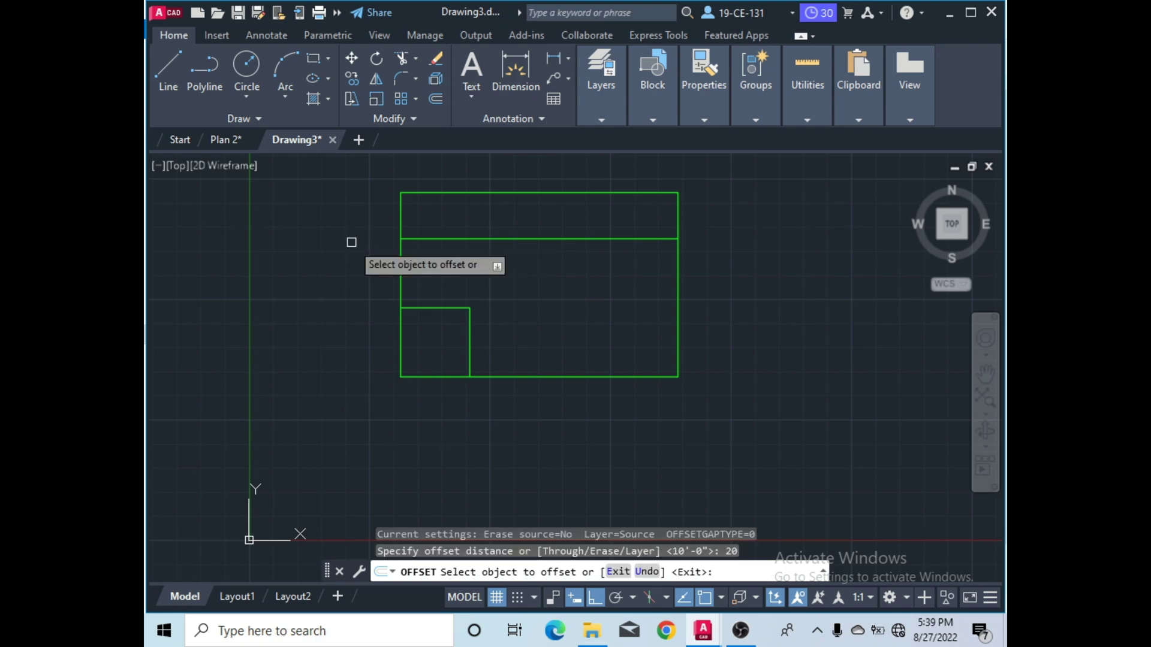
right_click(351, 242)
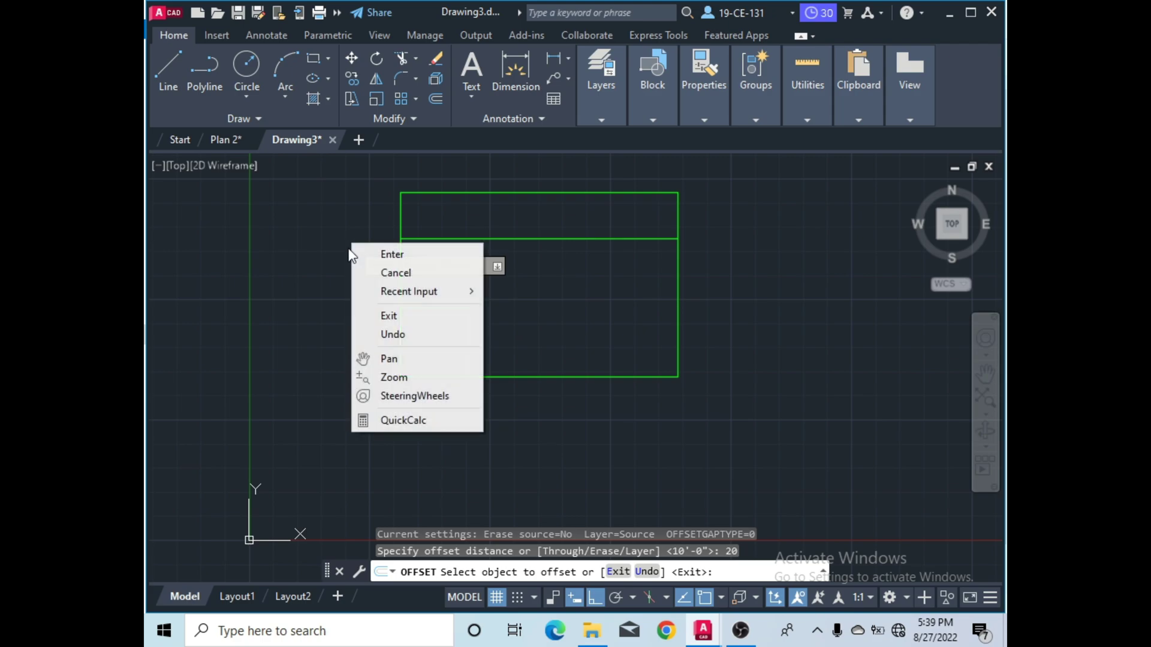
click(384, 271)
Offset the outline's left wall 20' inward.
click(437, 100)
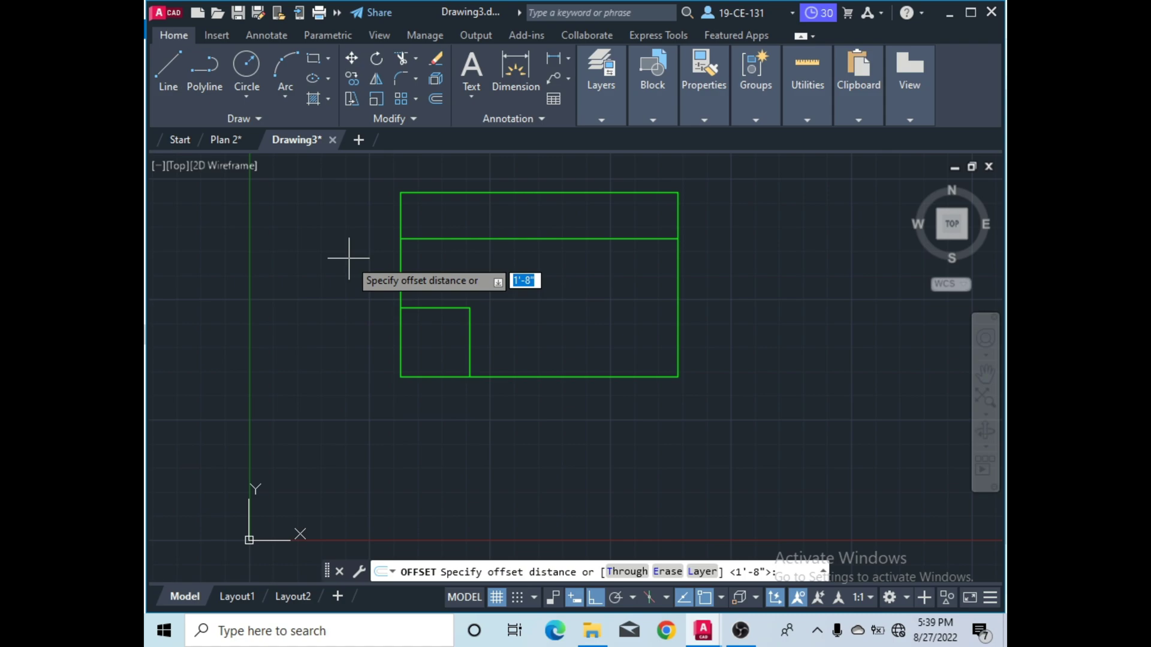
text(20)
key(Return)
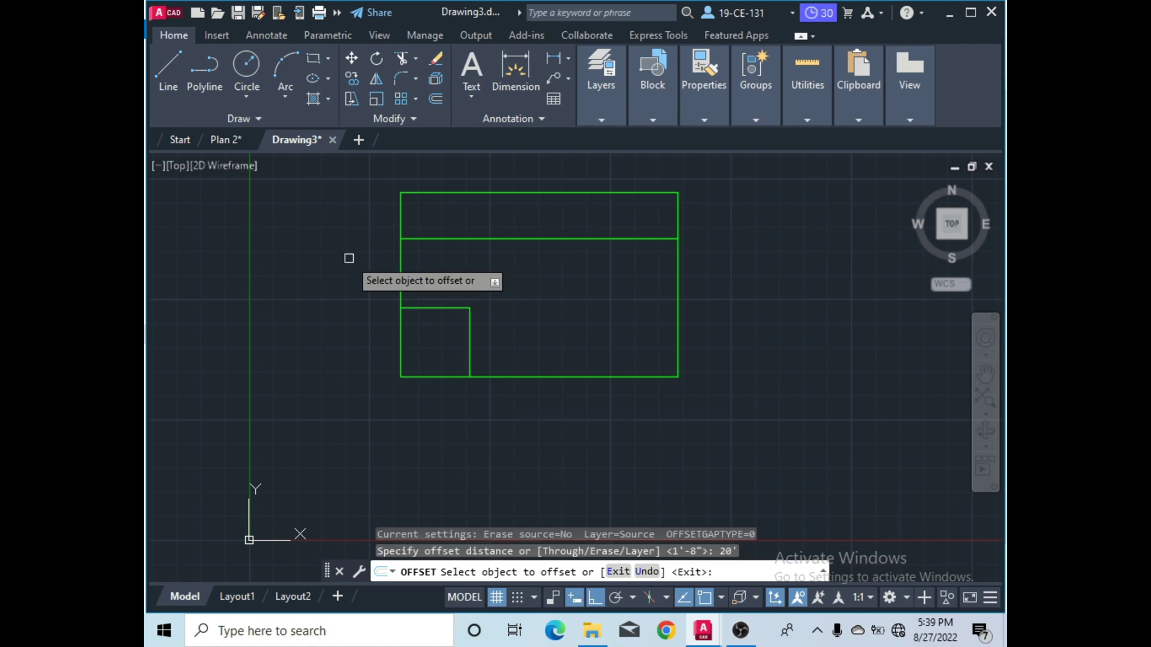
click(401, 265)
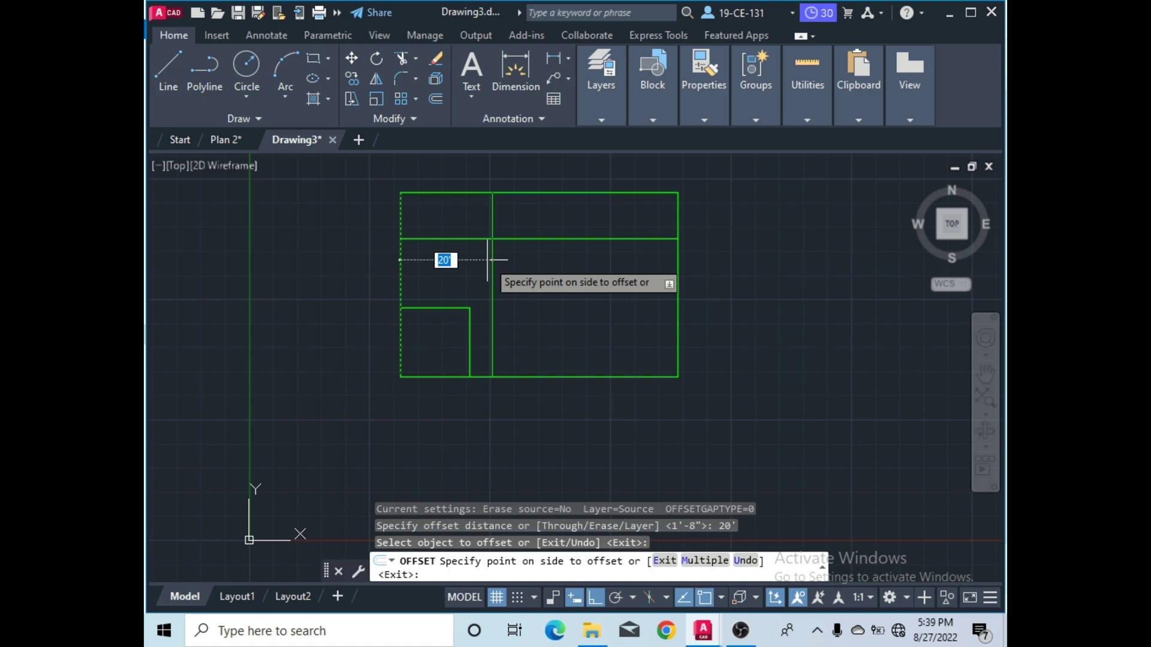
click(487, 245)
right_click(466, 228)
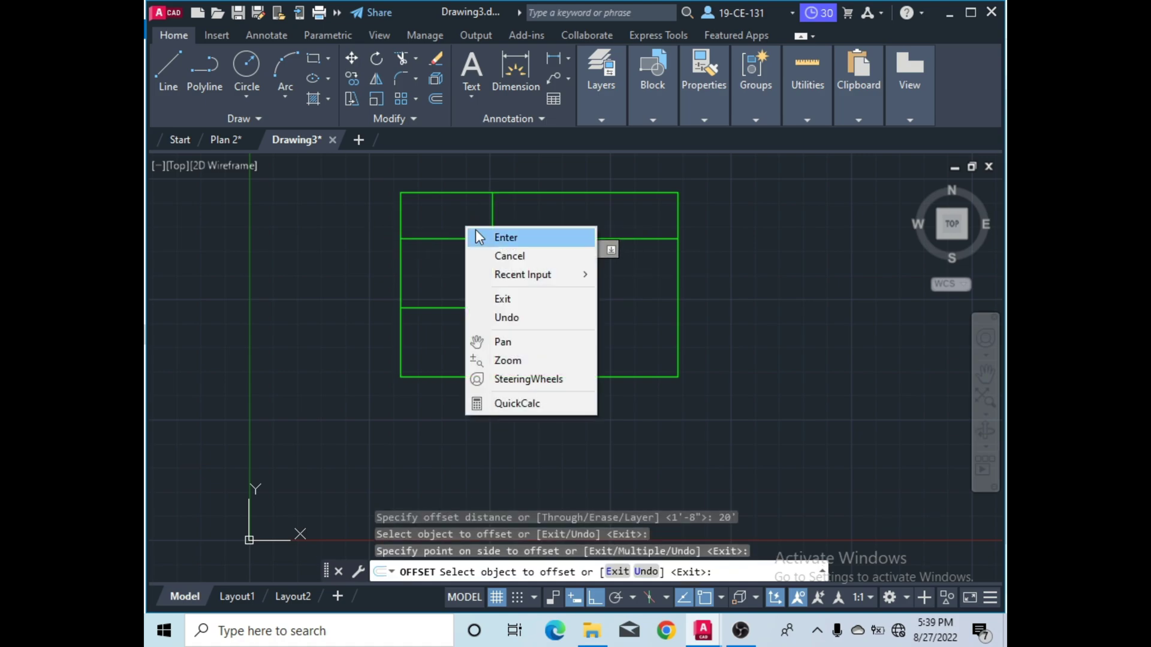
click(492, 238)
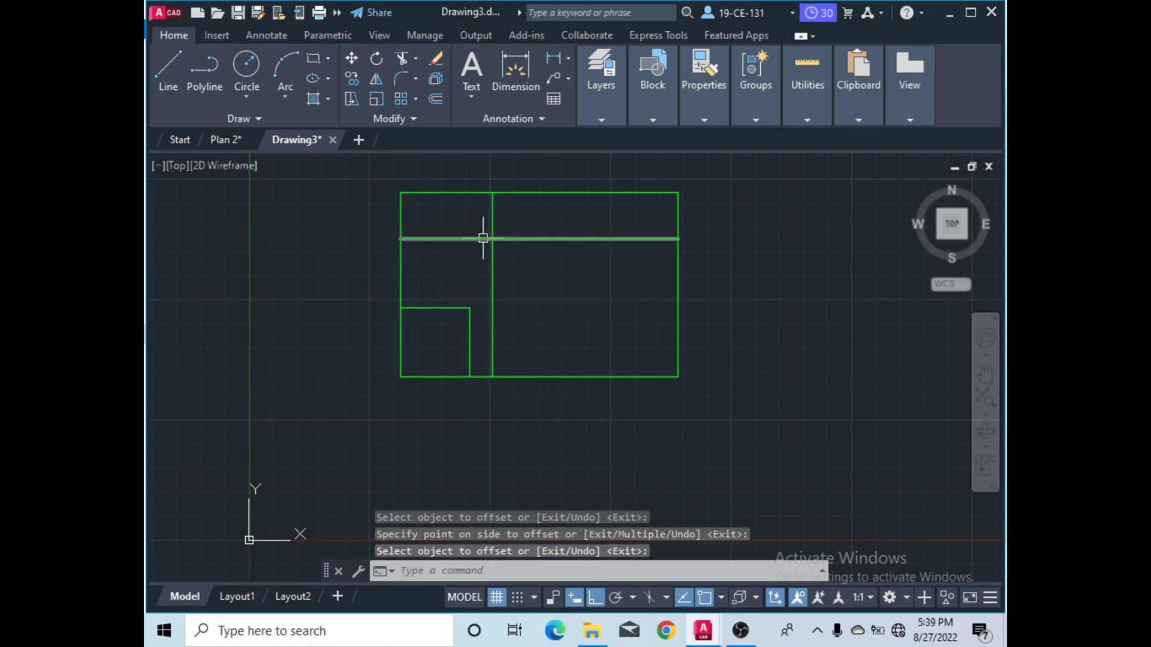
Trim the upper horizontal line beyond the new vertical line and the vertical line's lower part, leaving an upper-left corner room.
click(410, 58)
right_click(561, 222)
click(577, 230)
drag(585, 220, 567, 256)
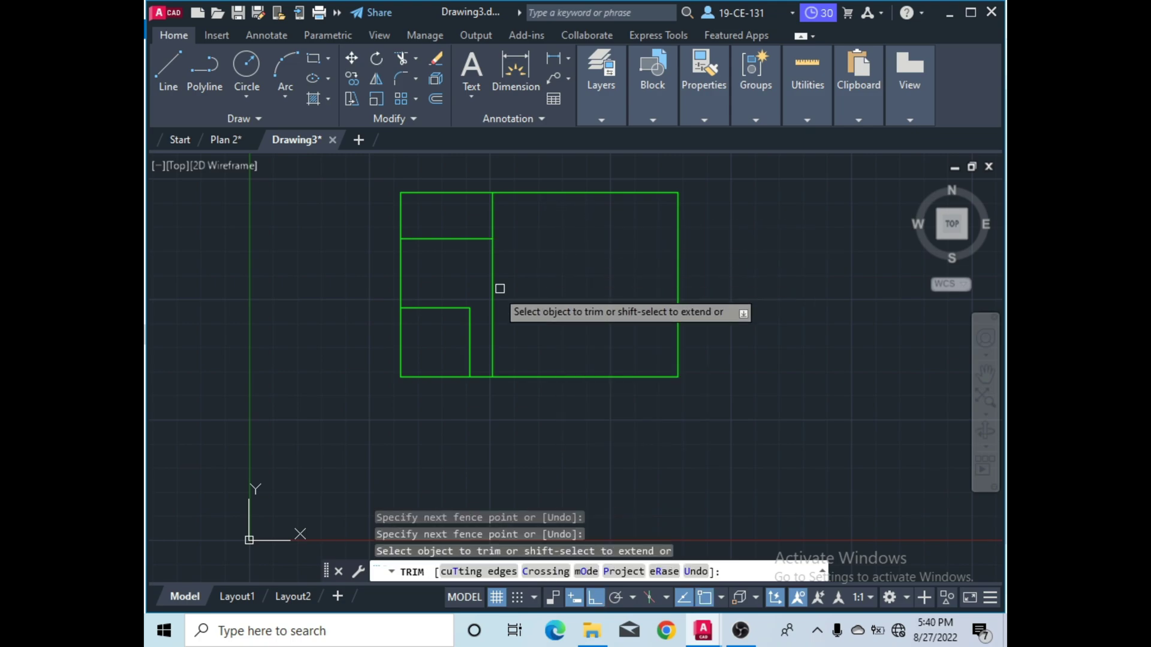
drag(467, 286, 537, 276)
right_click(545, 261)
click(574, 271)
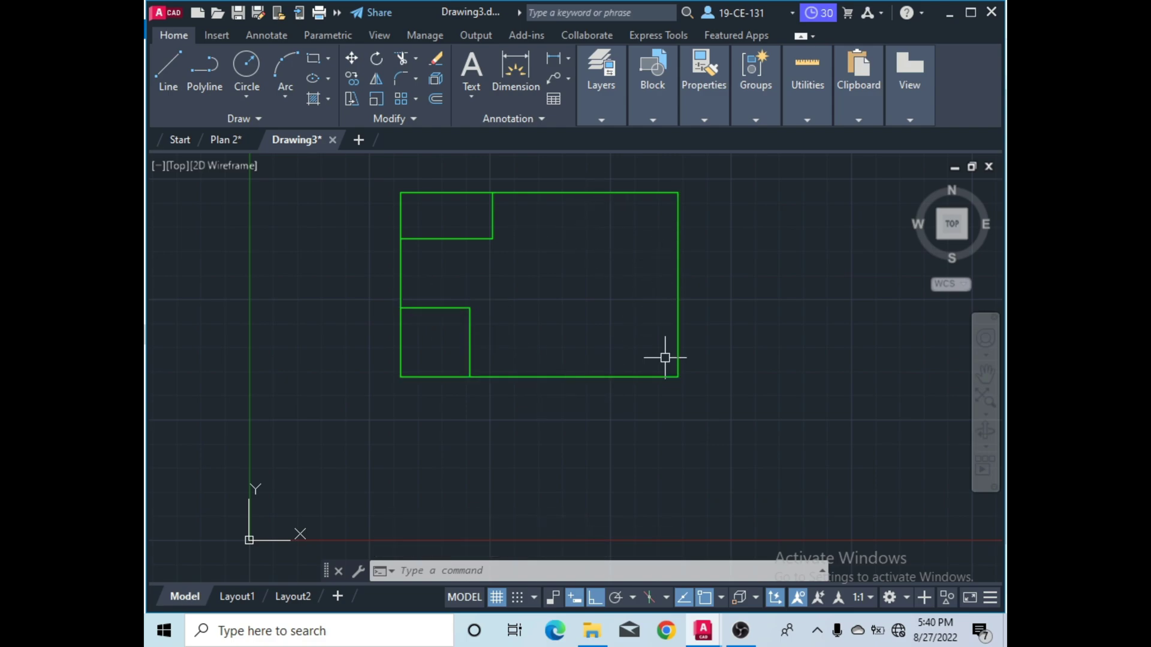
Consult the lower room widths in Plan 2 and offset Drawing3's right outer wall 28'6" inward.
click(235, 141)
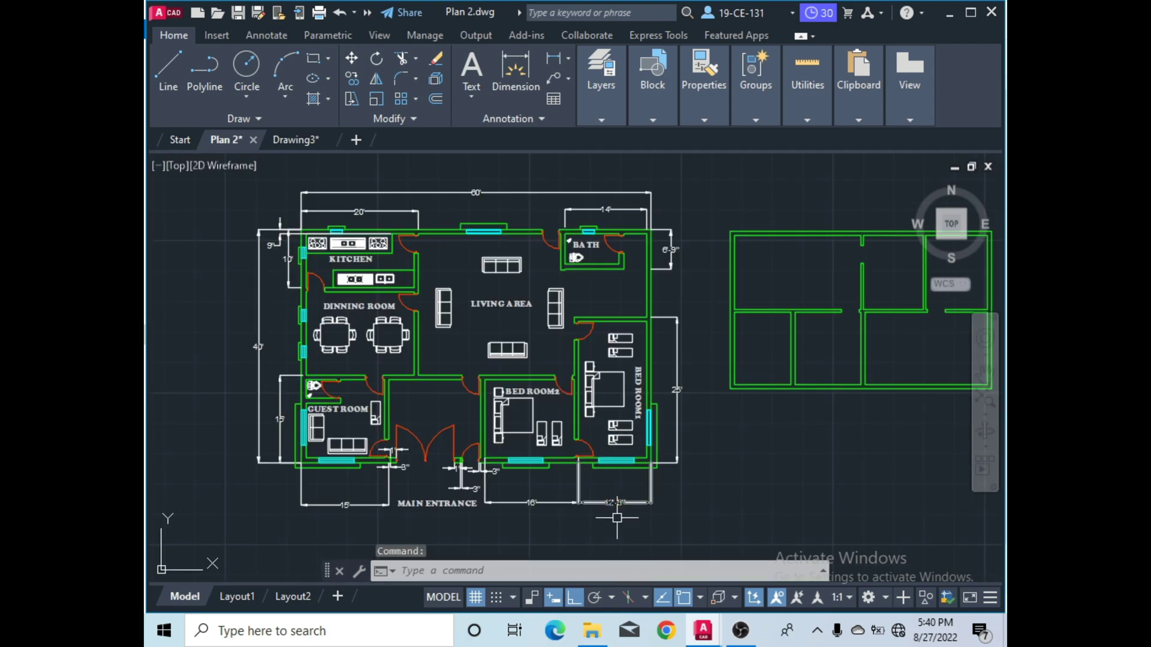
scroll(510, 420, down, 4)
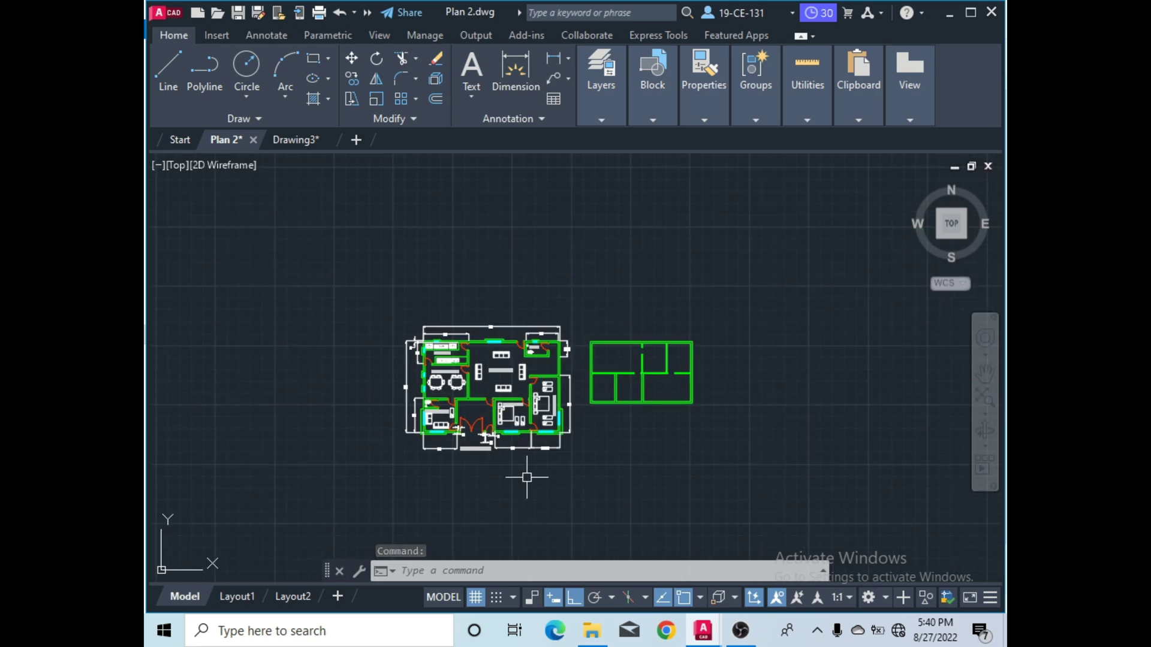
scroll(526, 473, up, 4)
scroll(487, 408, up, 3)
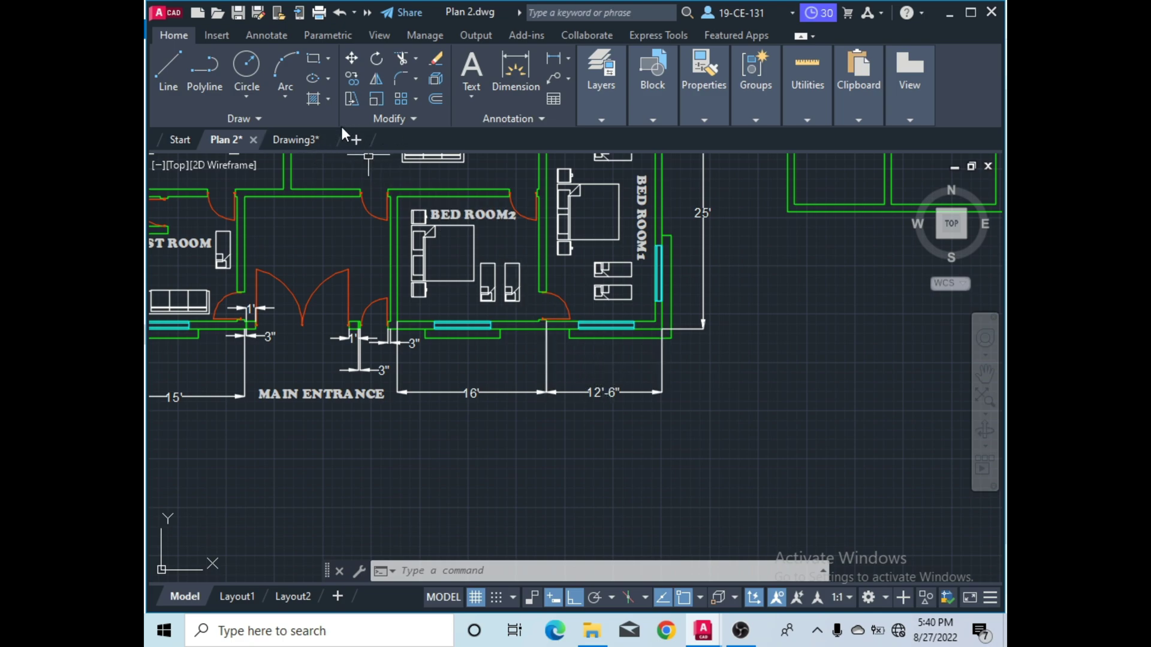
click(278, 142)
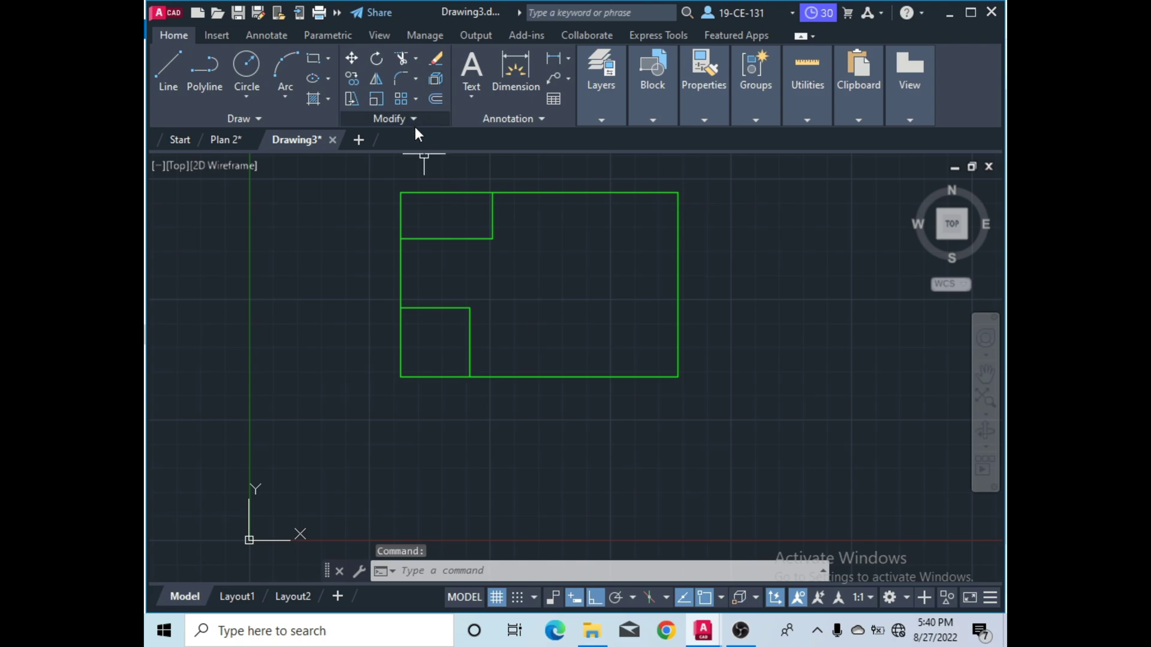
click(435, 100)
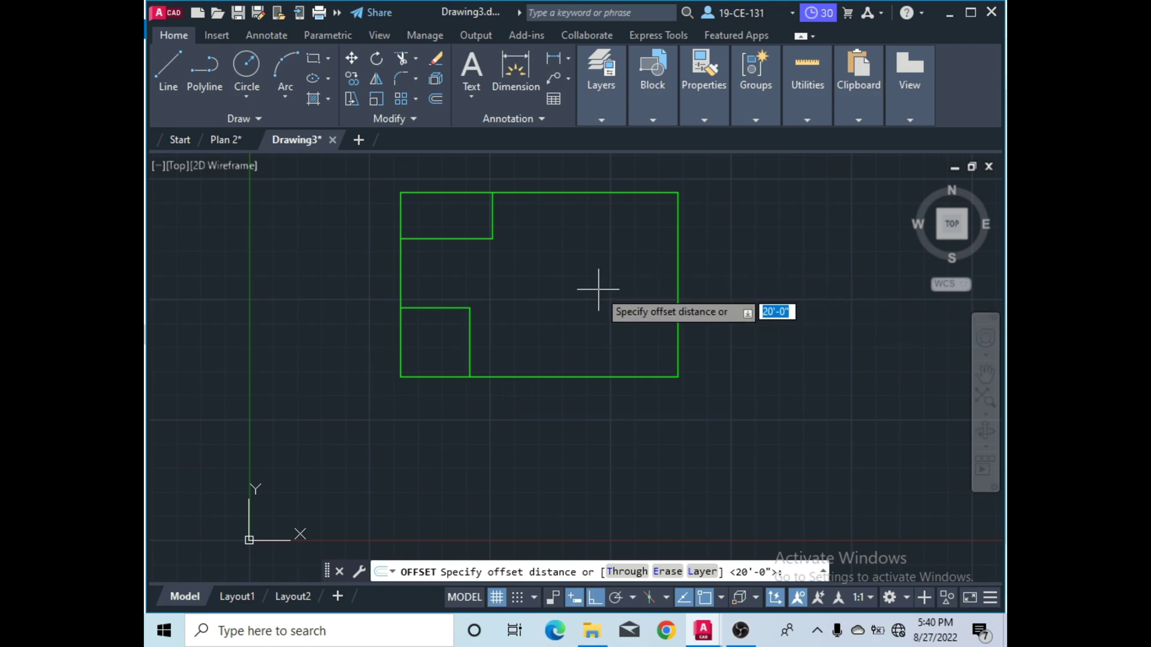
text(28'6)
key(Return)
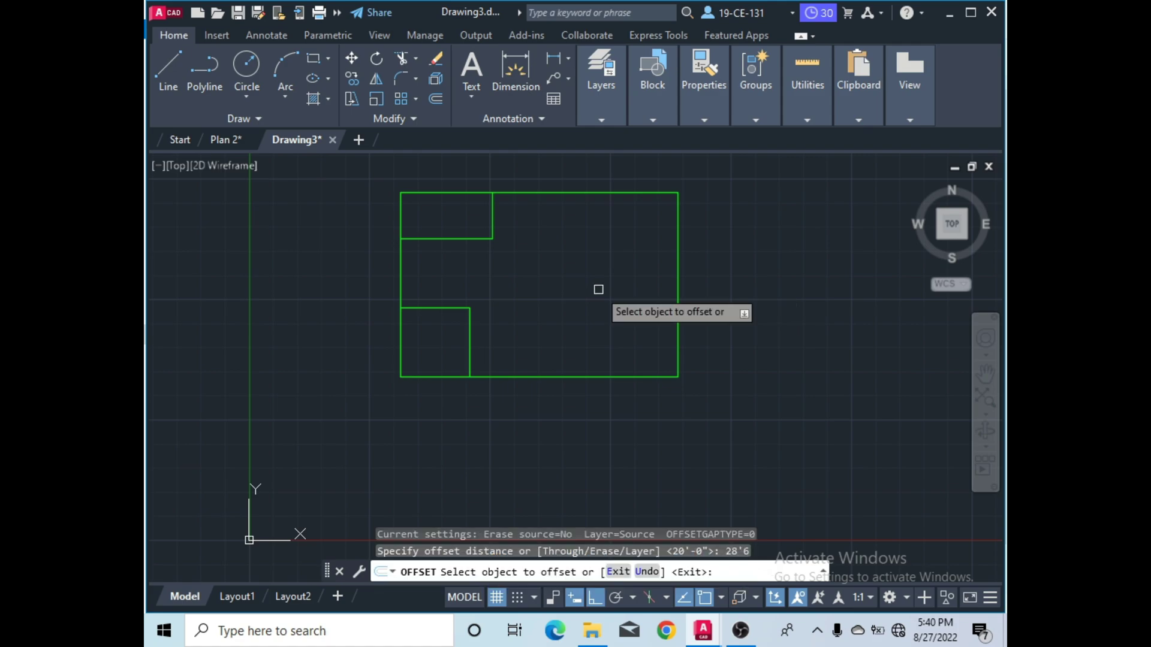
click(678, 297)
click(600, 282)
right_click(609, 267)
click(617, 273)
click(609, 268)
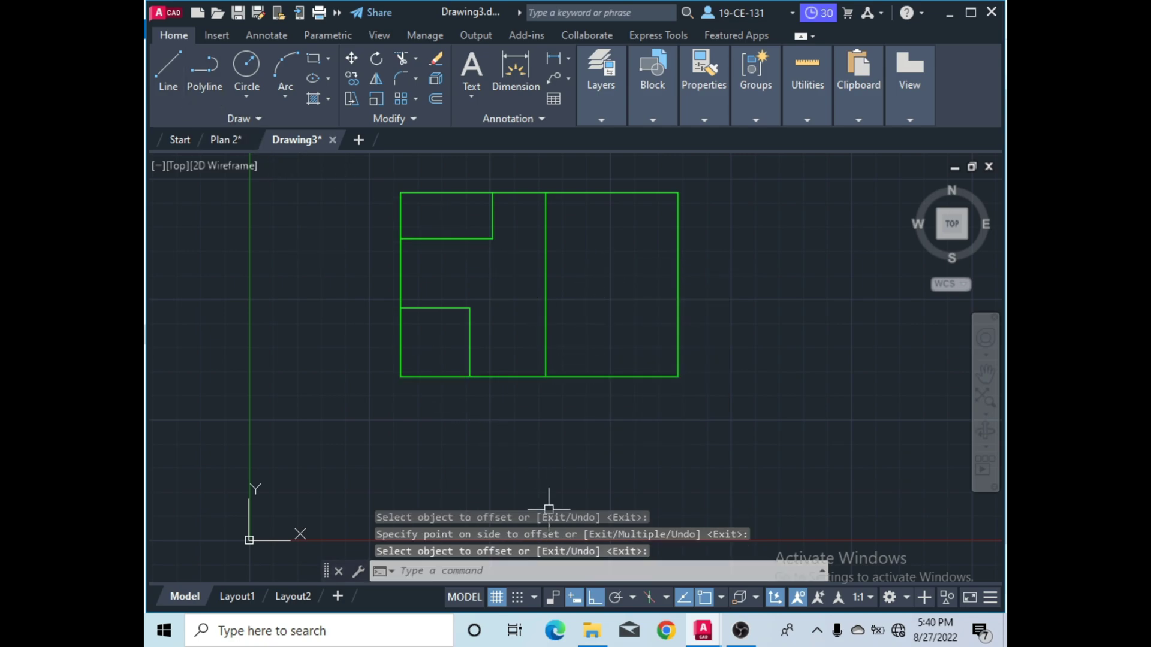
Consult the lower rooms in Plan 2 and extend the lower-left room's top line in Drawing3 to the right outer wall.
click(231, 137)
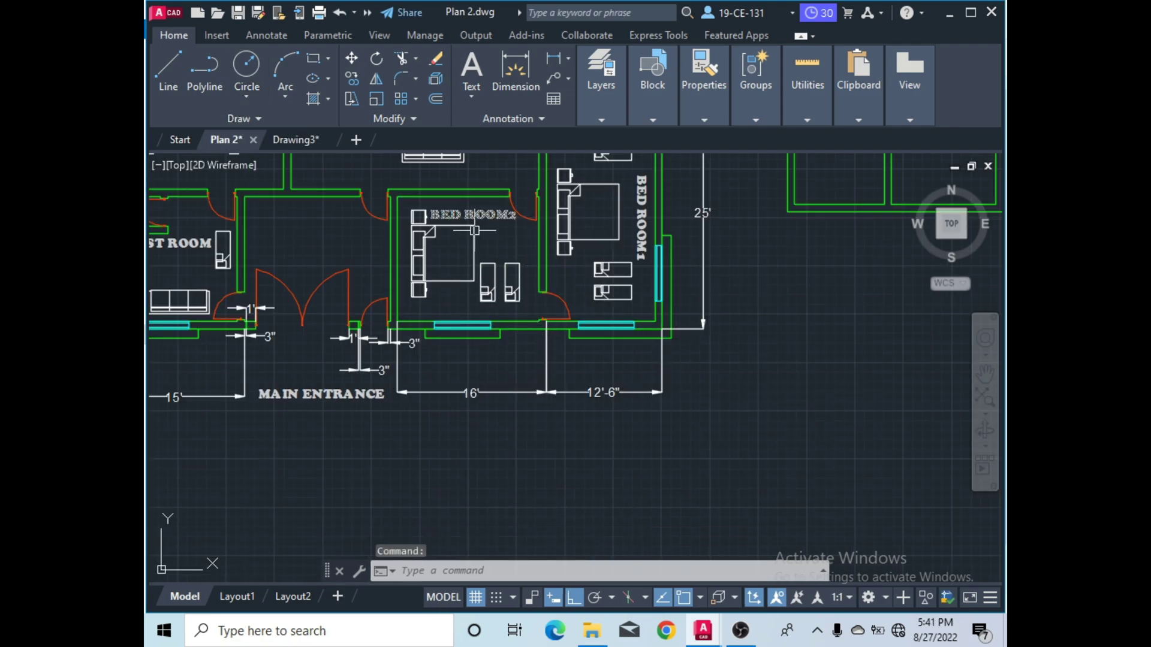
scroll(474, 229, down, 5)
scroll(395, 258, up, 5)
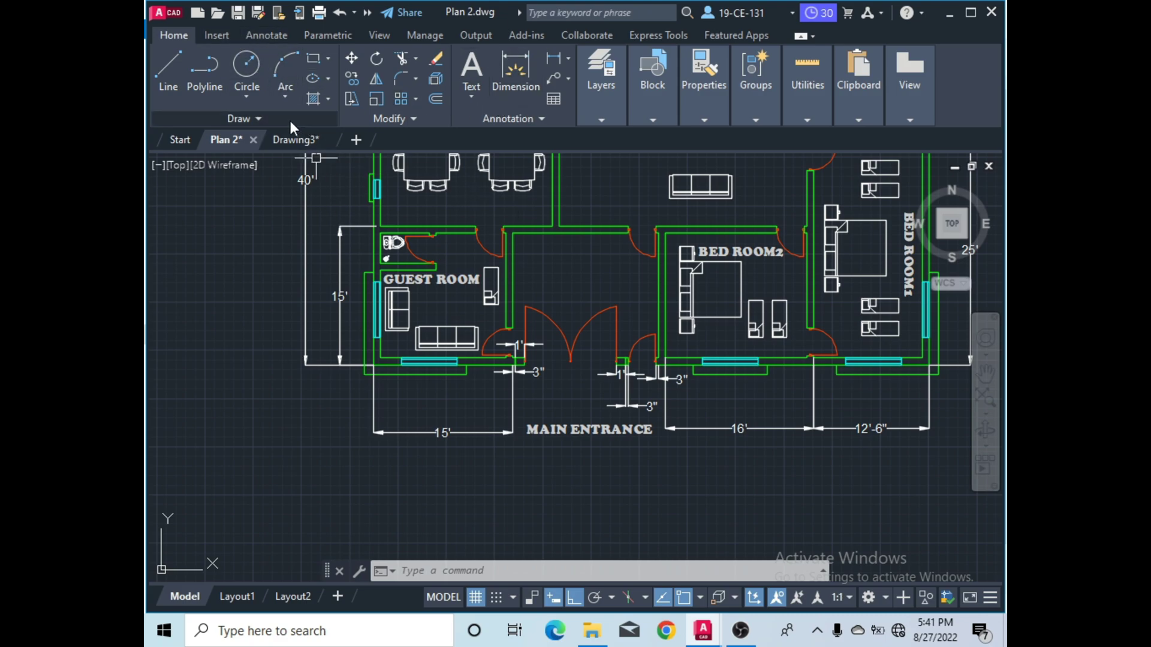
click(287, 137)
scroll(542, 336, up, 2)
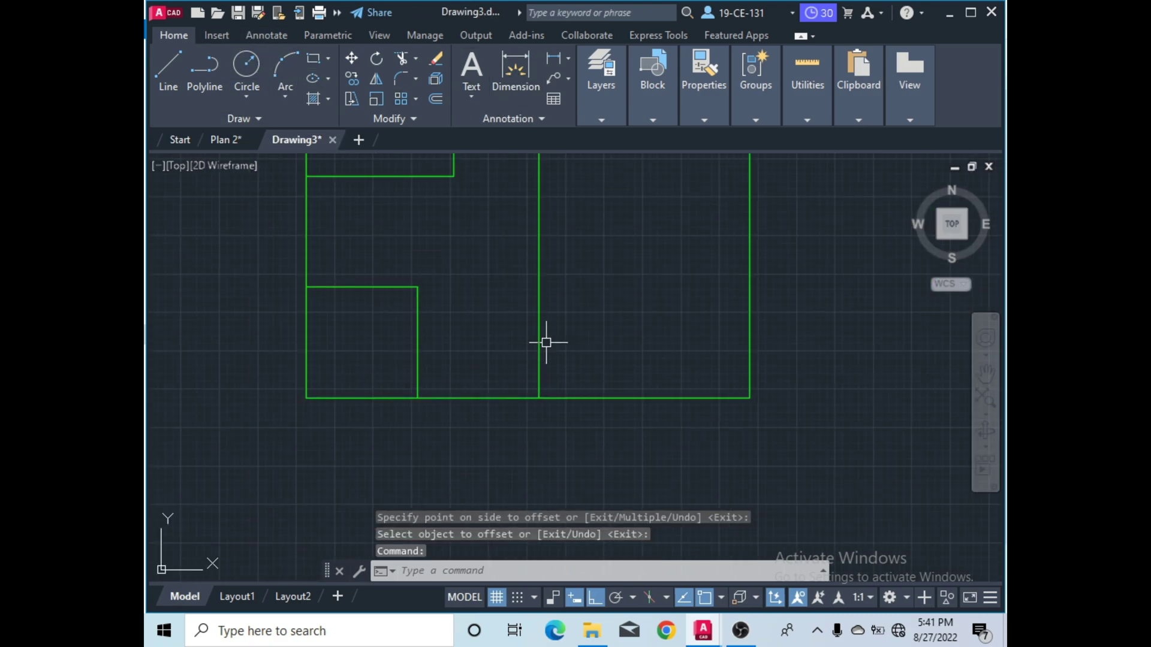
click(414, 60)
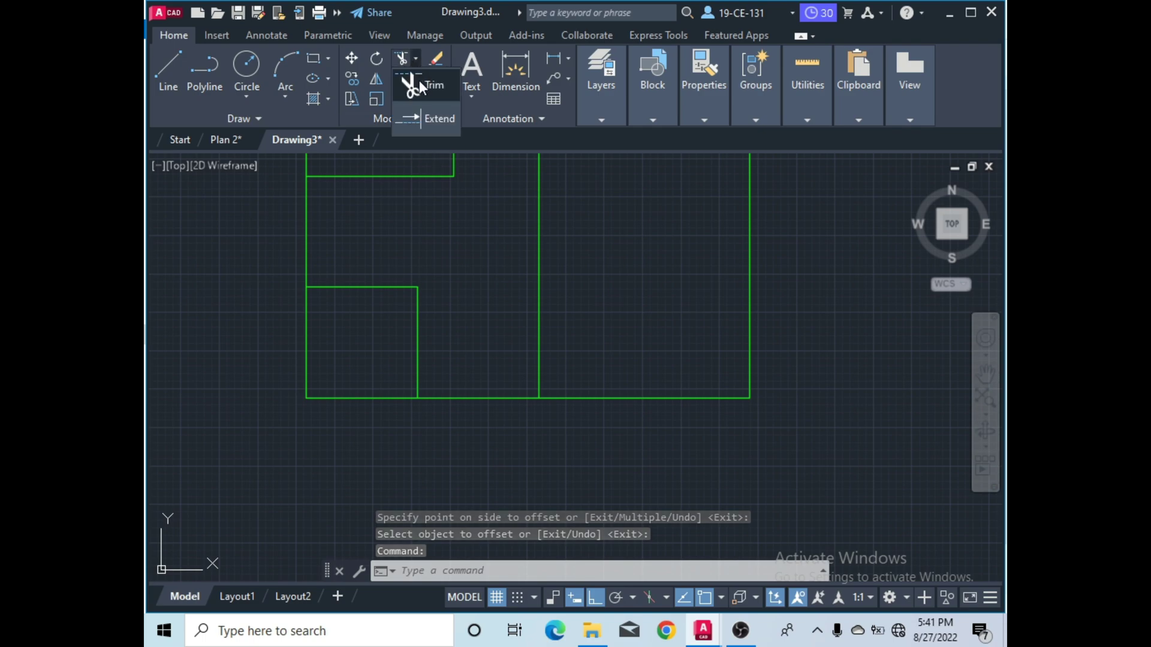
click(429, 118)
click(396, 287)
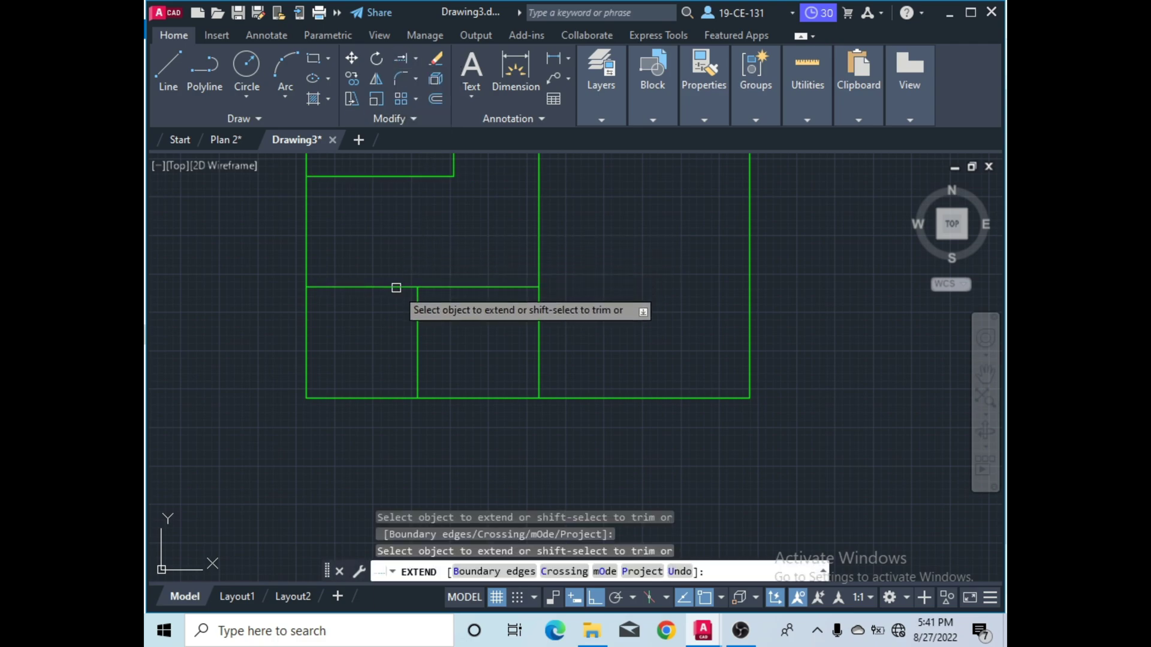
click(491, 287)
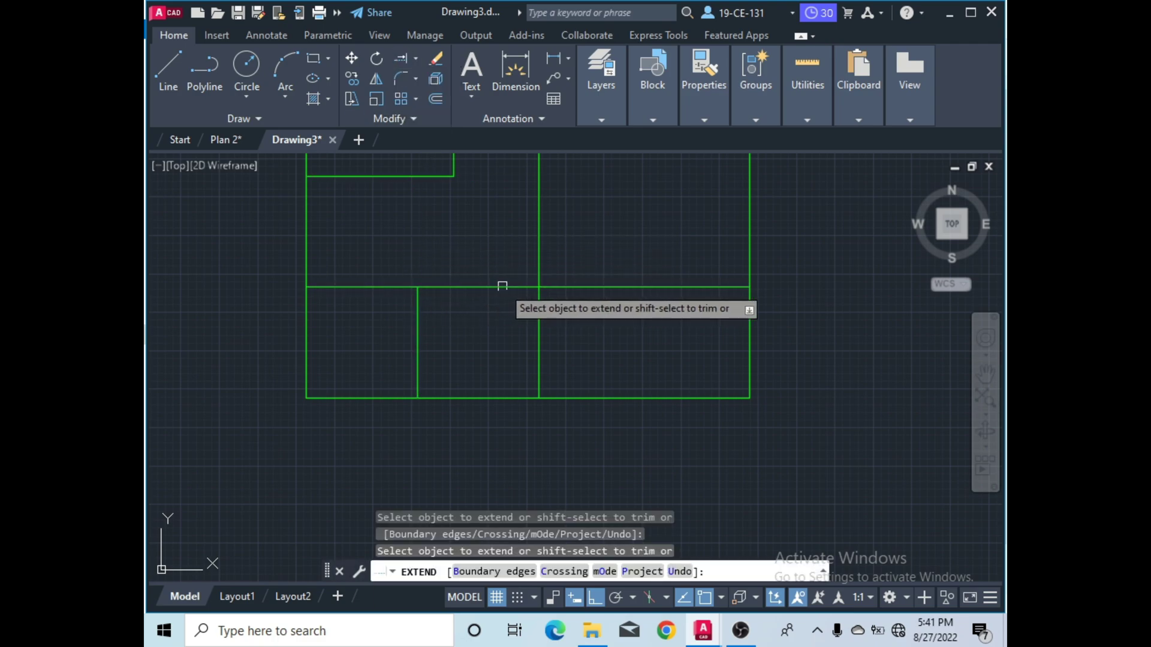
right_click(622, 211)
click(660, 223)
Trim the part of the full-height inner vertical line that lies above the long horizontal wall line.
scroll(573, 349, down, 3)
scroll(626, 321, up, 2)
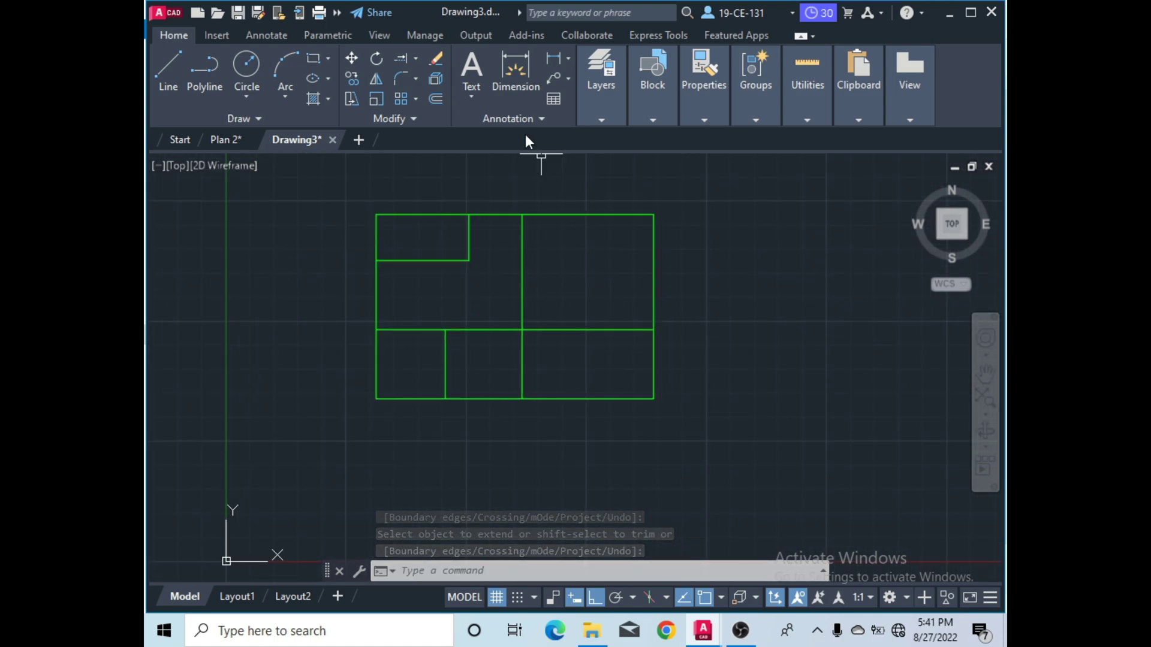
click(416, 54)
click(416, 87)
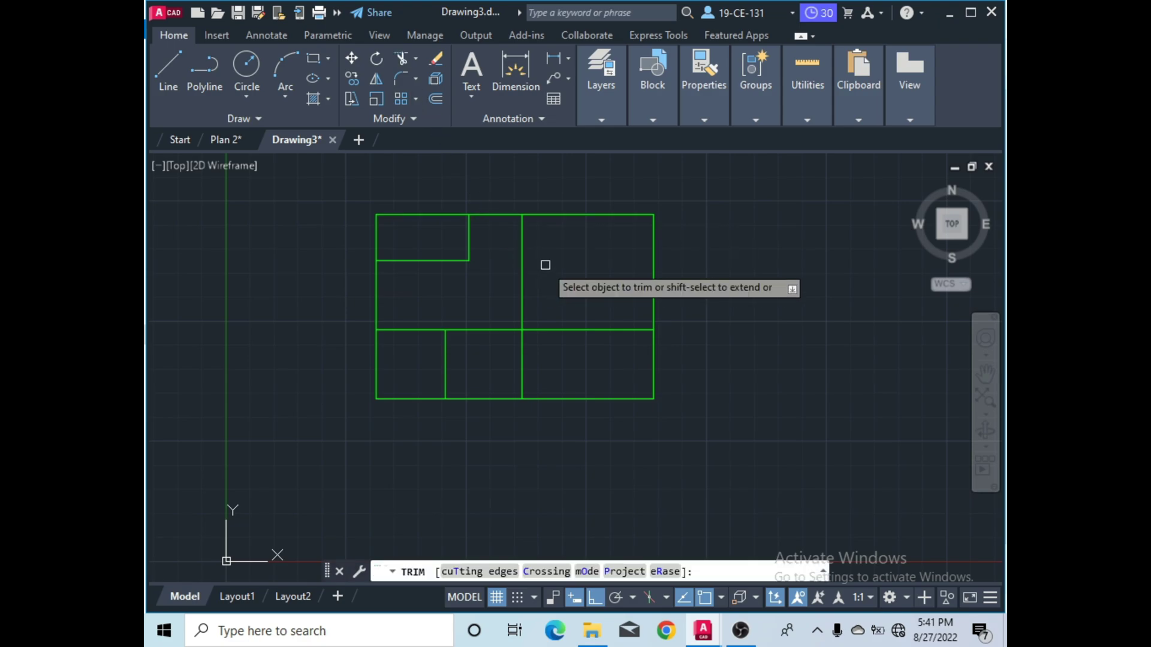
right_click(544, 265)
click(573, 275)
click(542, 266)
key(Return)
scroll(551, 265, down, 2)
right_click(553, 268)
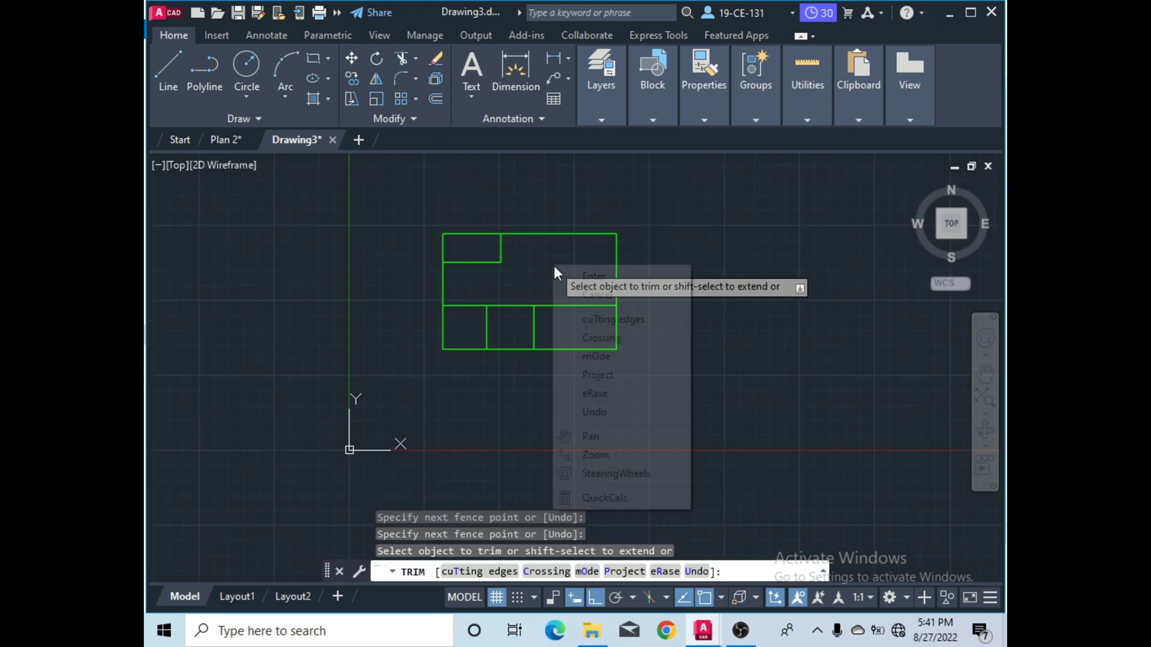
click(573, 275)
scroll(619, 327, up, 2)
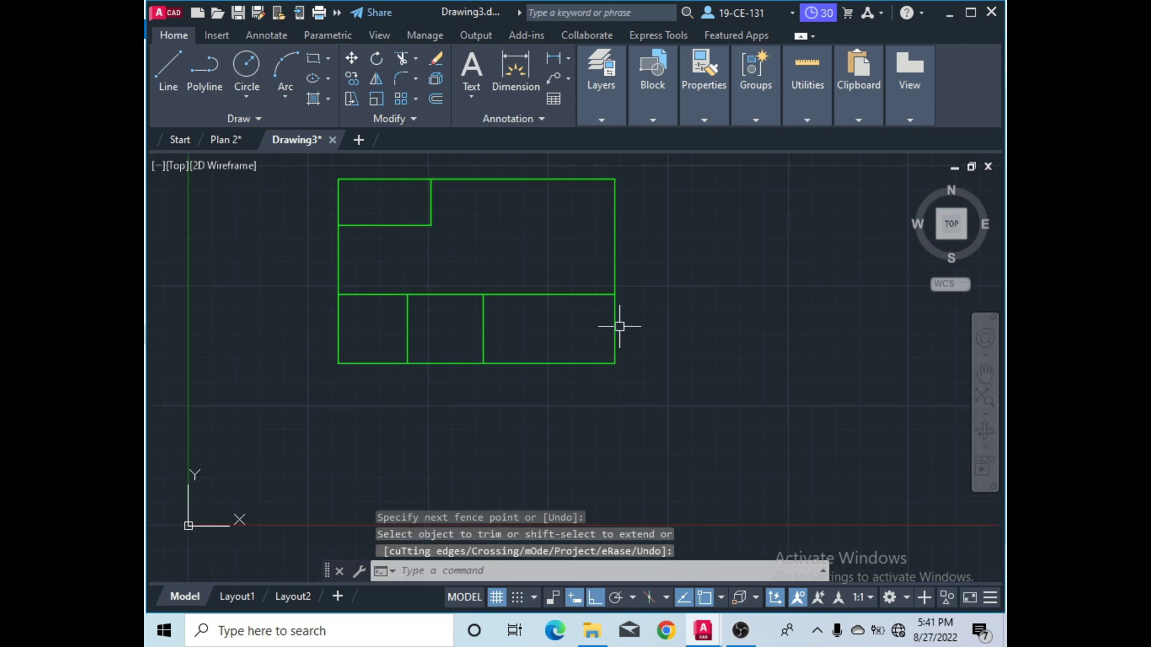
Consult the bedroom widths in Plan 2 and offset Drawing3's right outer wall 12' inward.
click(227, 141)
scroll(552, 390, down, 2)
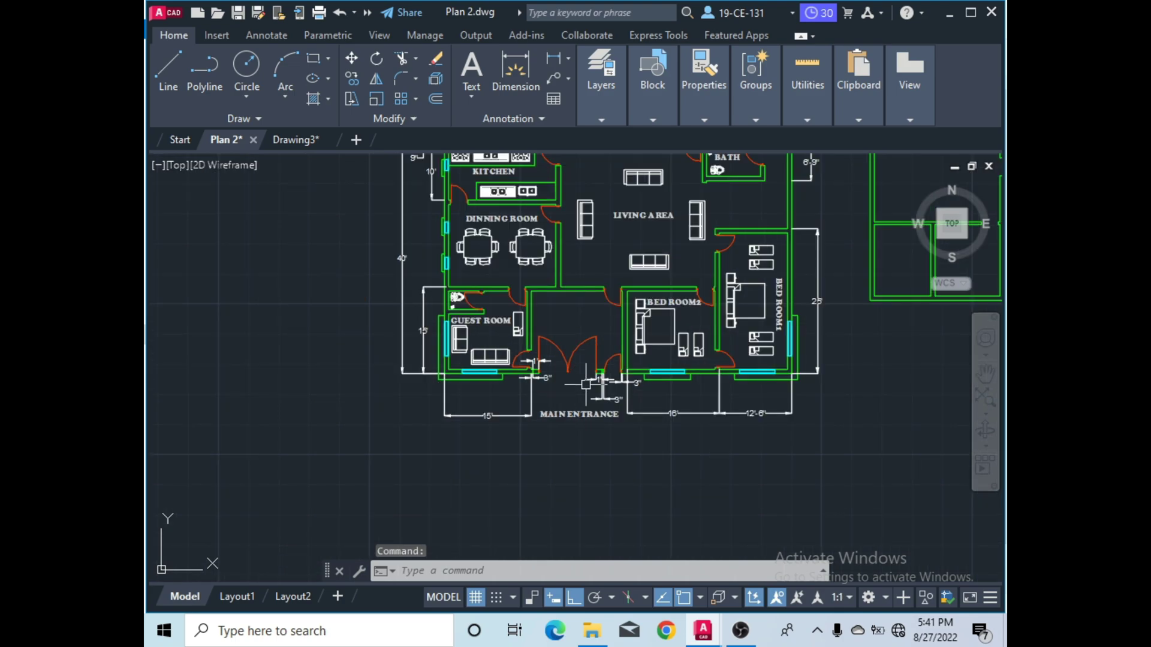
scroll(766, 302, up, 2)
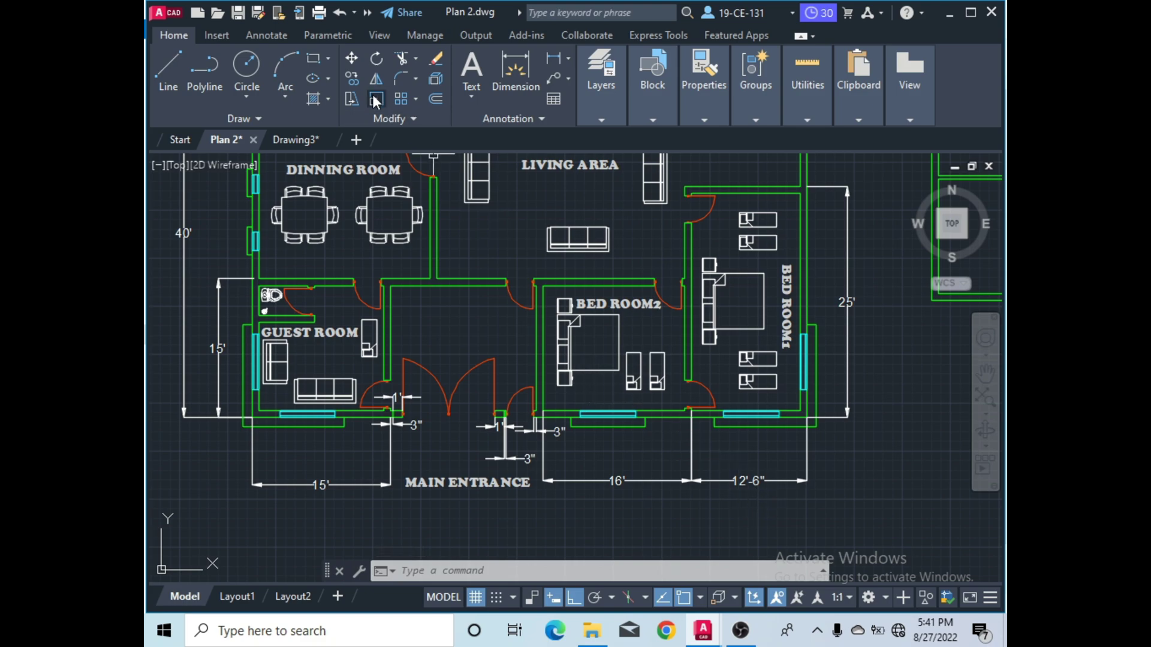
click(307, 140)
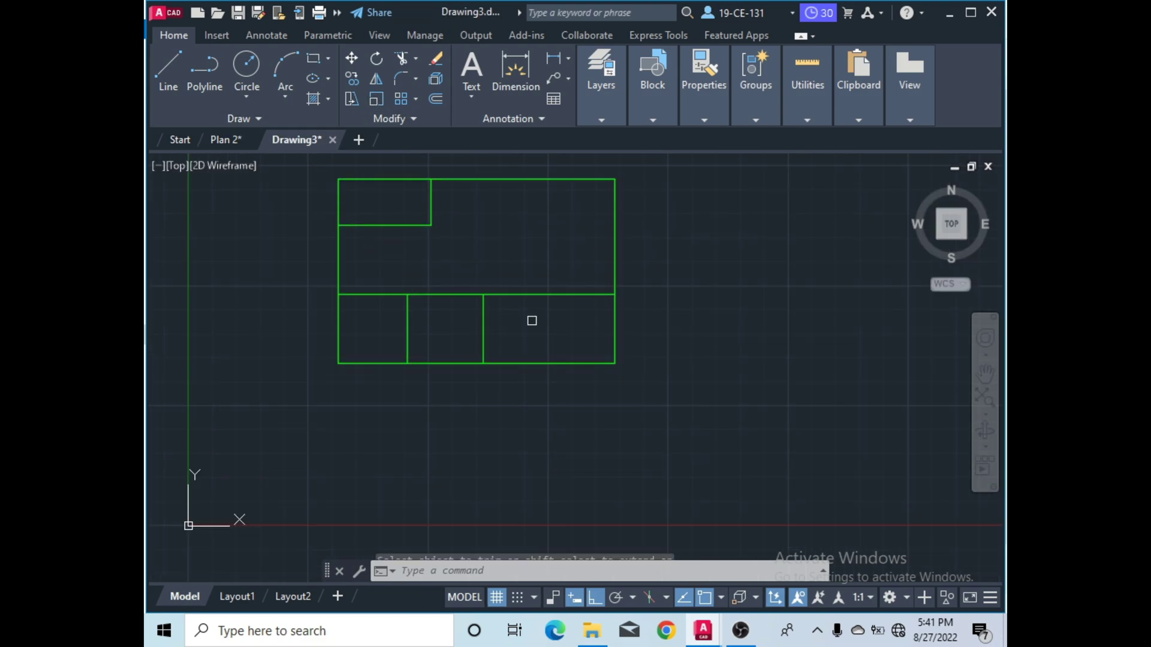
key(Return)
click(435, 99)
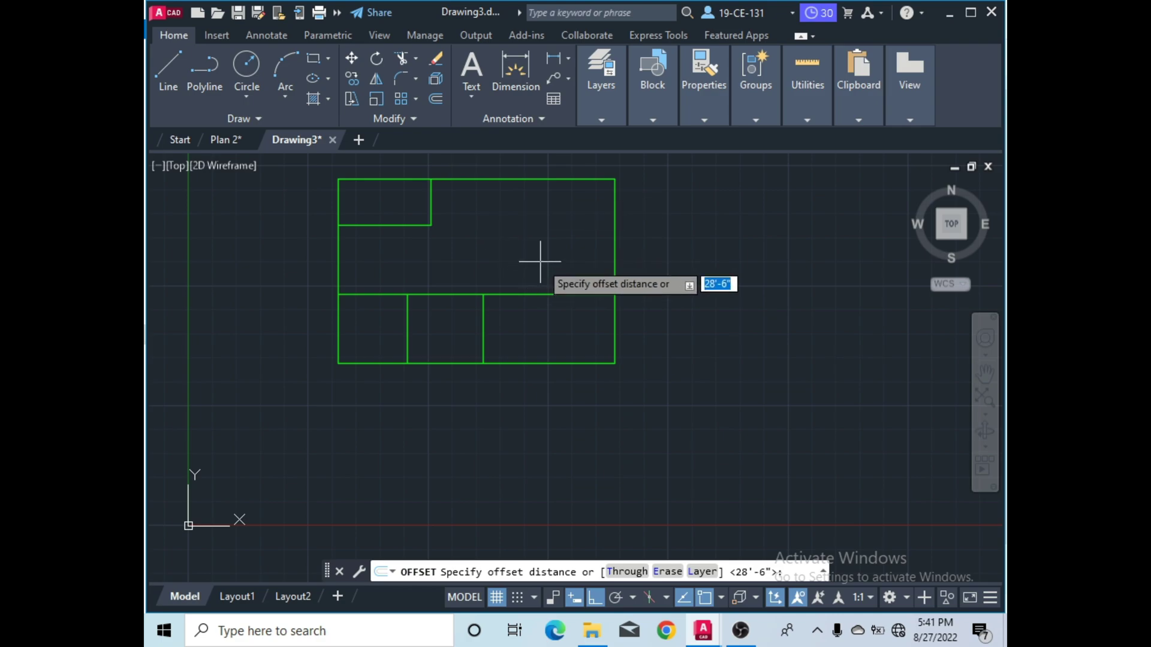
text(12)
key(Return)
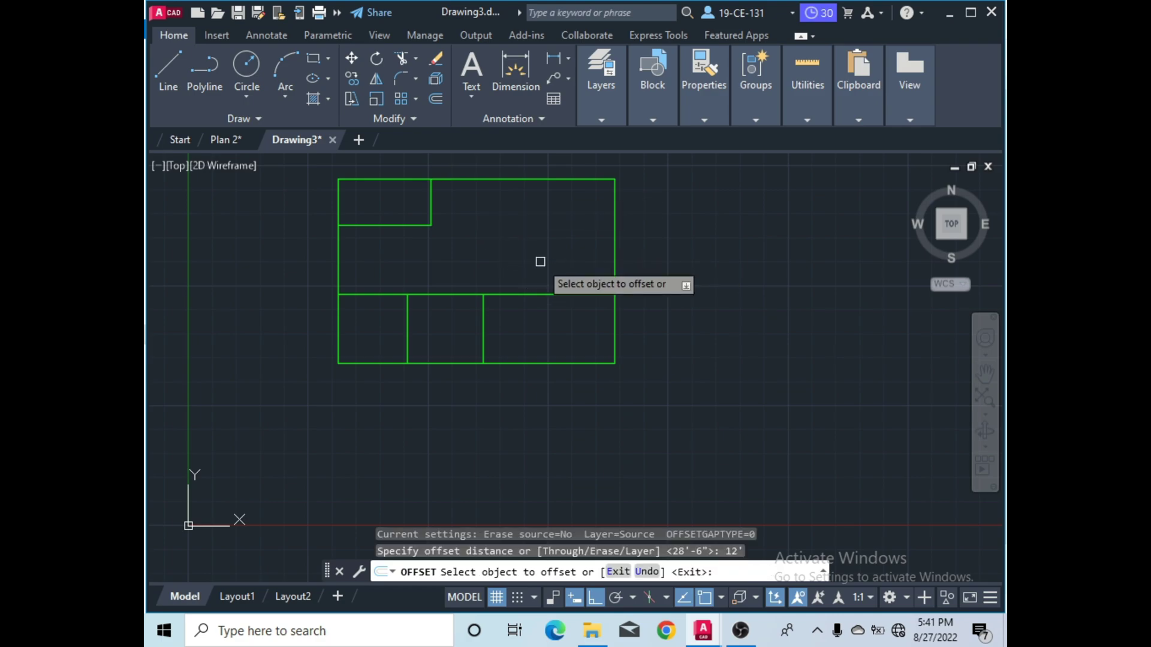
click(614, 262)
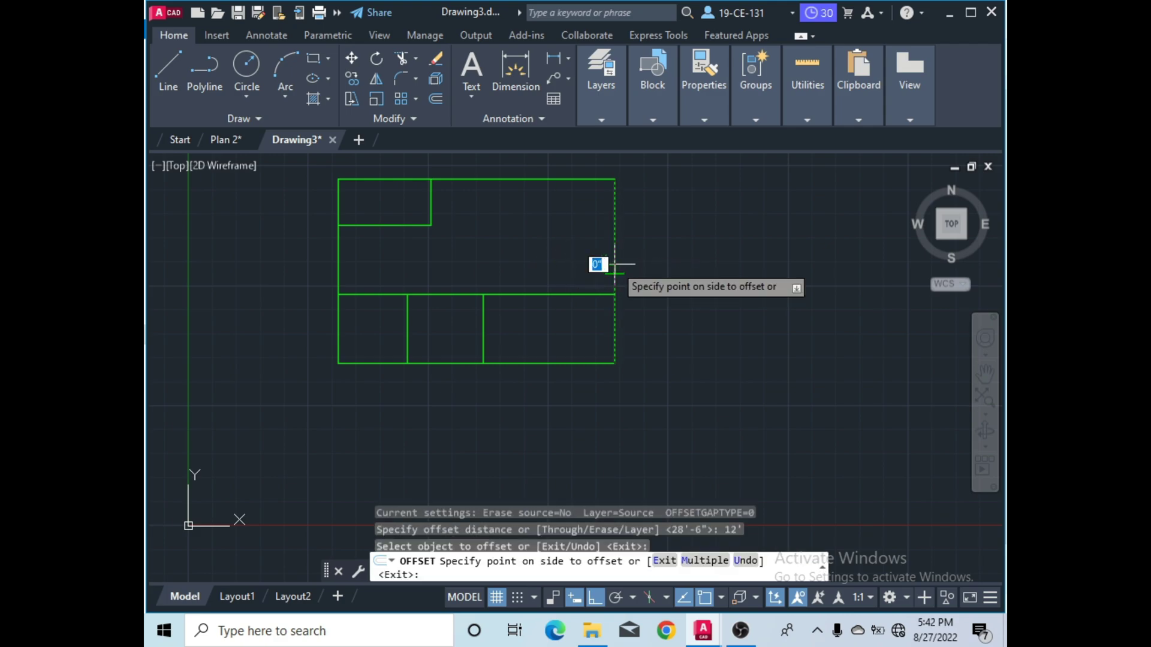
click(548, 264)
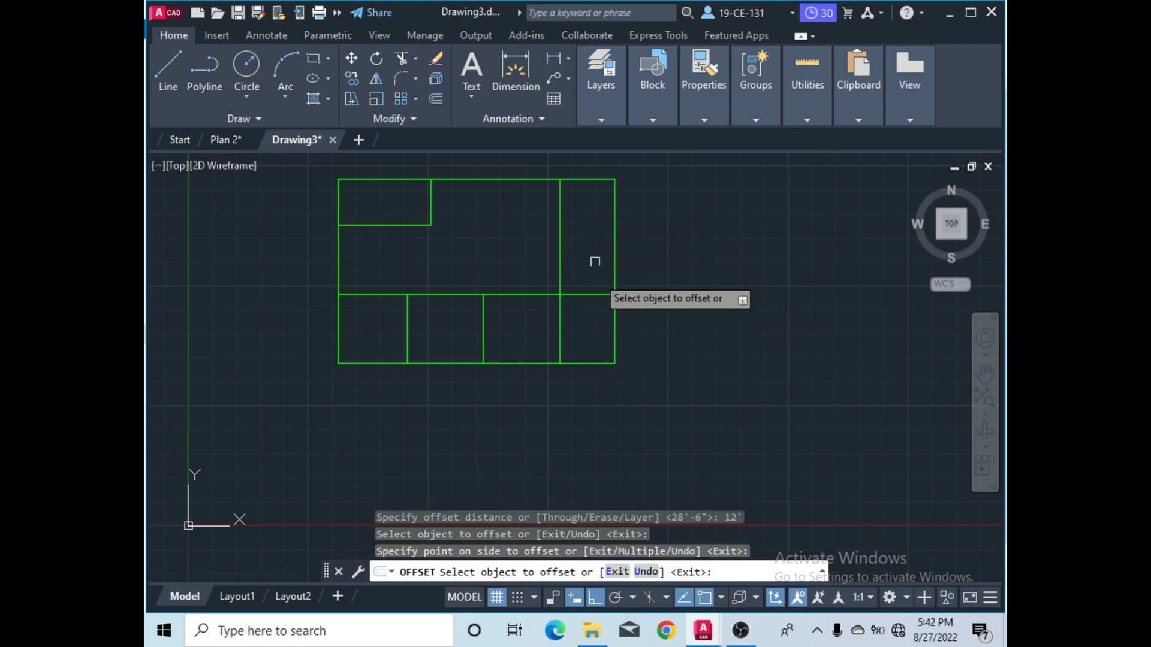
Offset the bottom outer wall 25' upward to form the top wall of the lower-right bedroom.
right_click(675, 280)
click(699, 291)
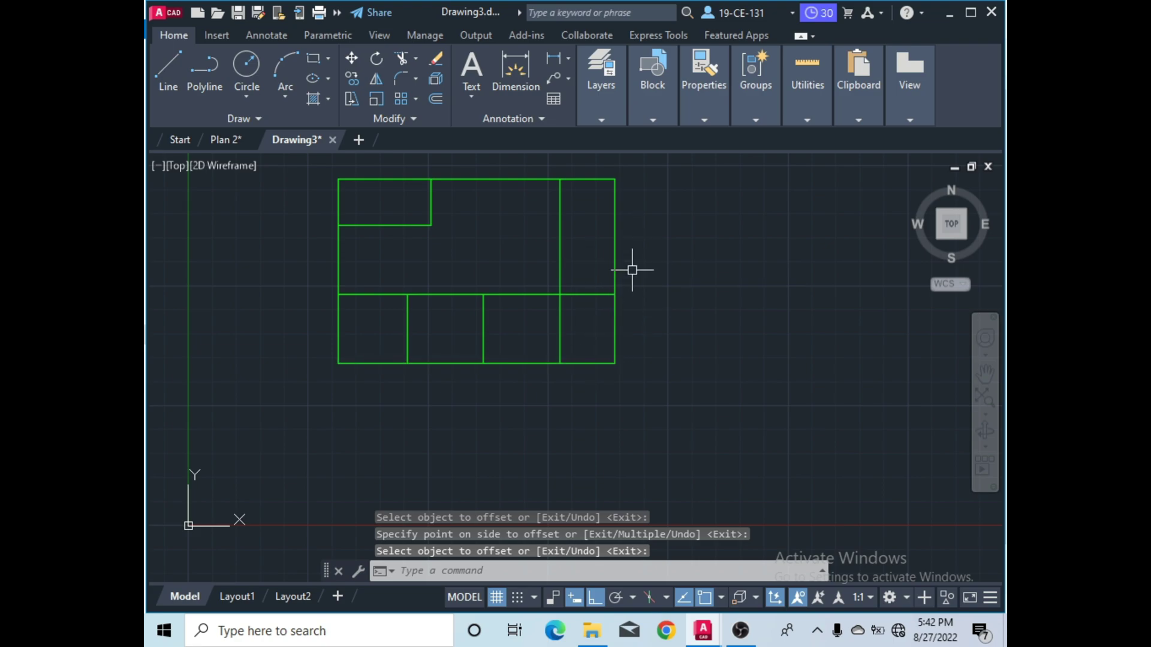
click(437, 99)
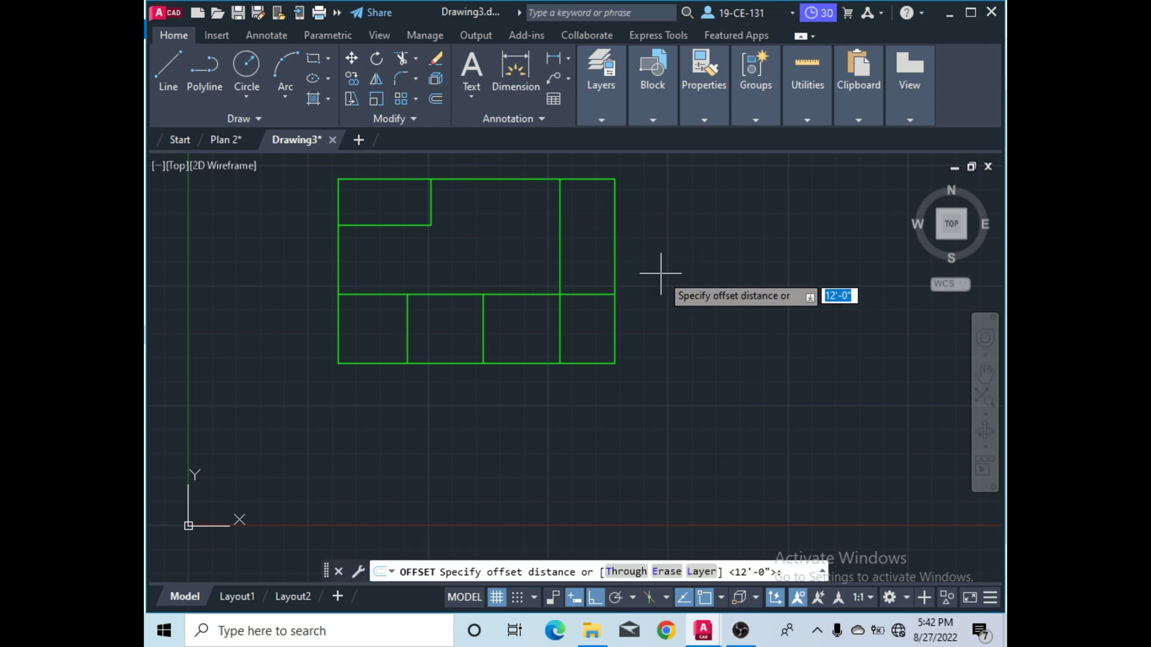
text(25')
key(Return)
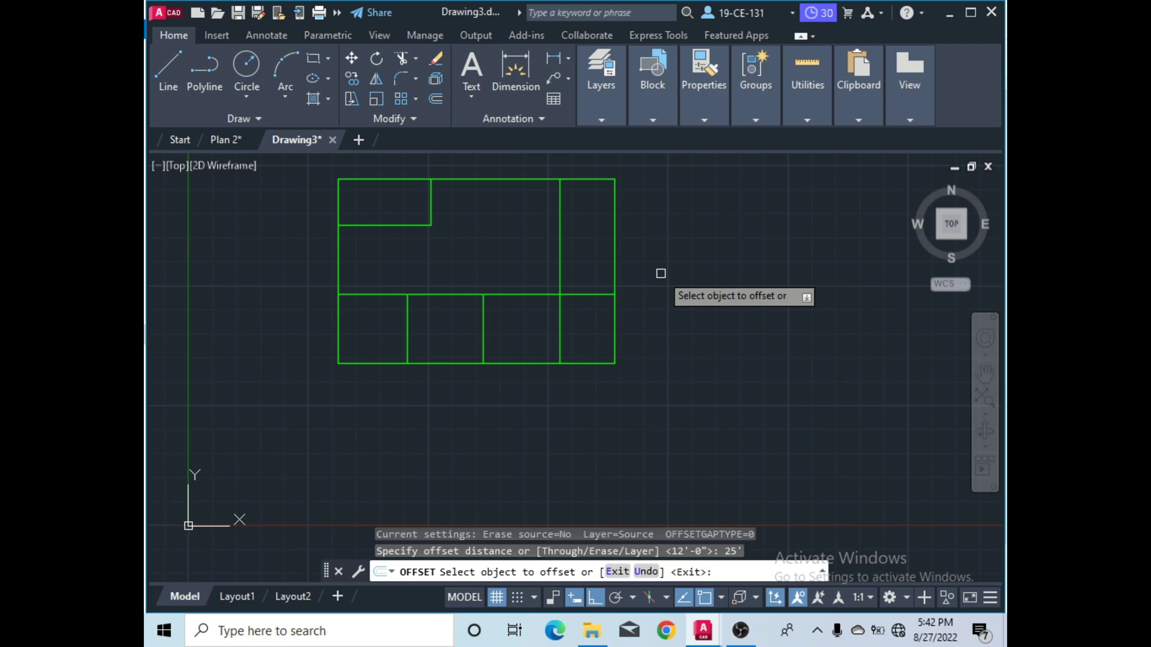
click(598, 364)
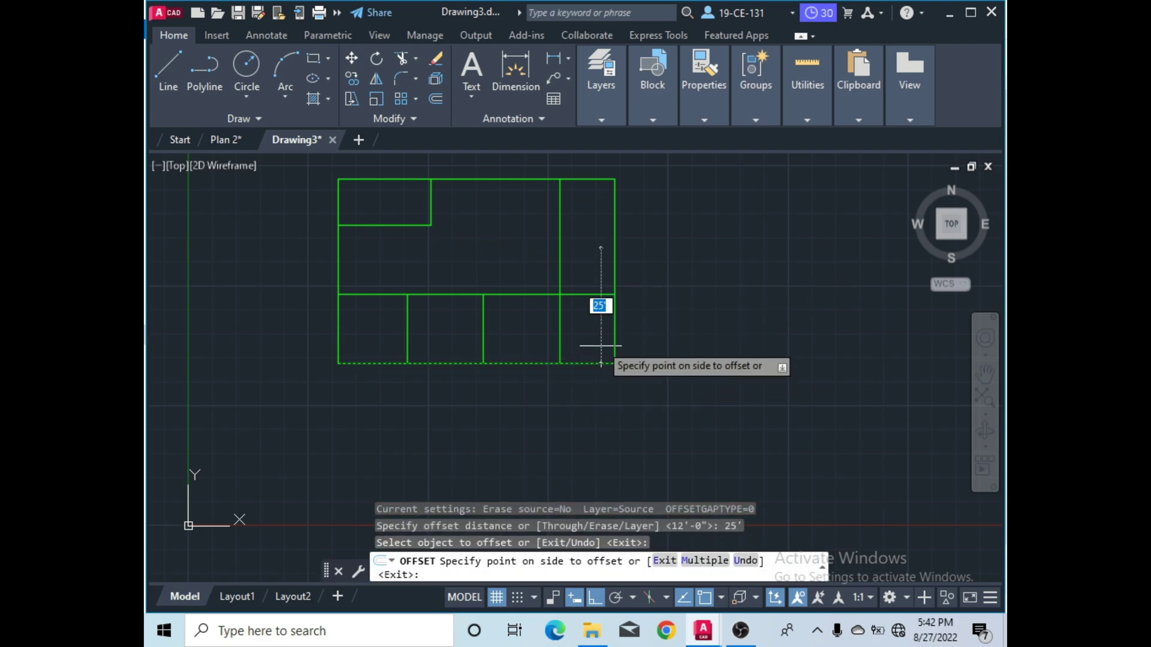
click(597, 231)
right_click(598, 233)
click(613, 241)
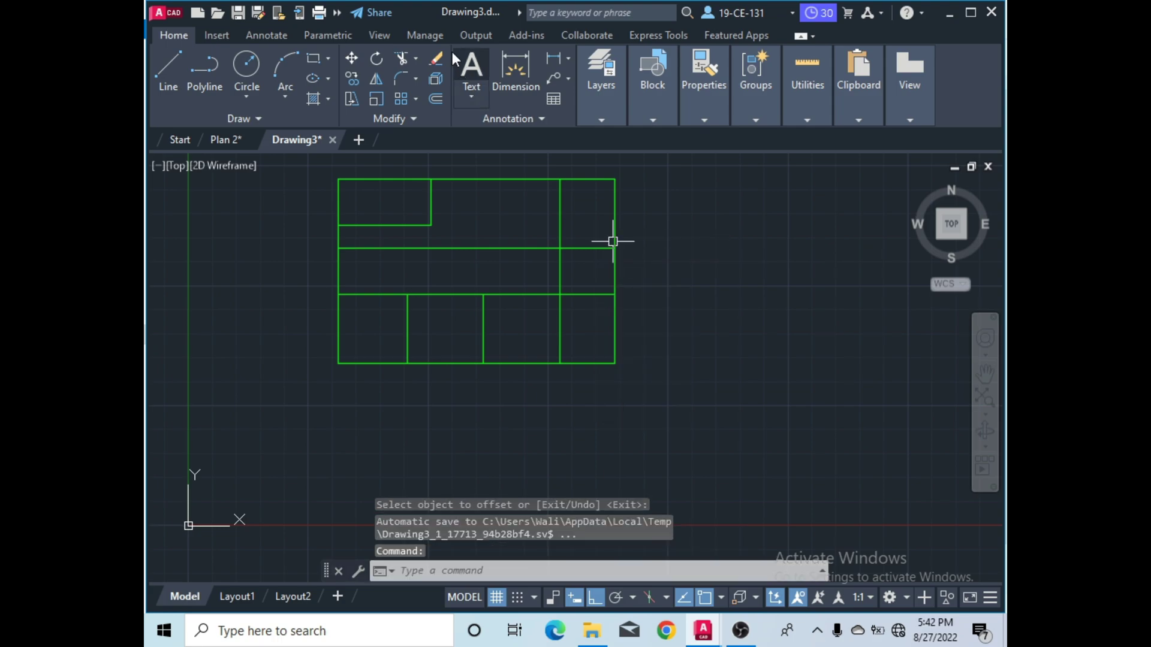
Trim the new horizontal line outside the right-hand strip and the long horizontal wall line inside that strip.
click(402, 59)
right_click(532, 215)
click(542, 224)
drag(527, 229, 504, 251)
drag(581, 286, 584, 298)
right_click(600, 318)
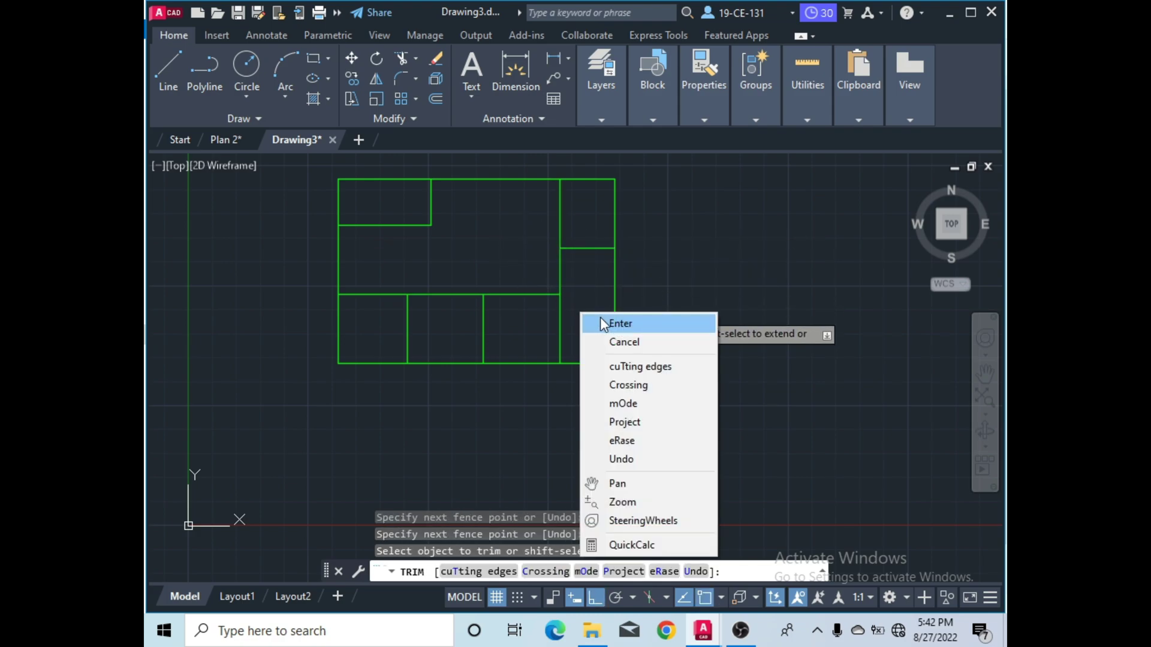
click(607, 324)
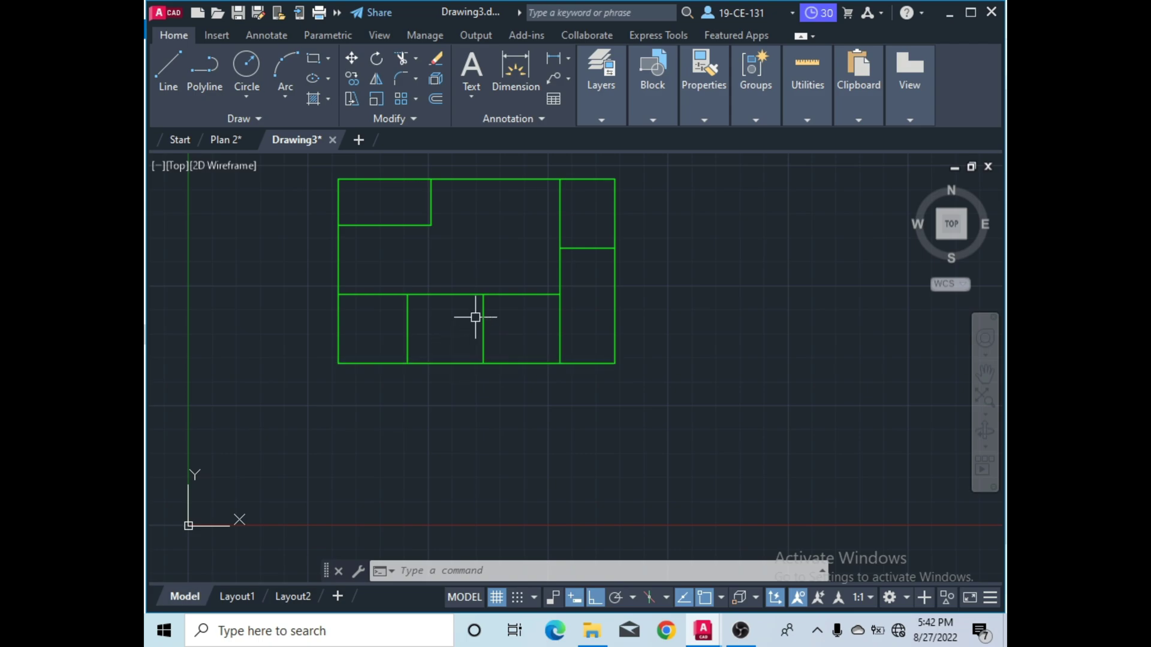
Consult the kitchen and dining room in Plan 2 and extend the upper-left room's right wall in Drawing3 down to the long horizontal wall.
click(238, 142)
scroll(542, 430, down, 2)
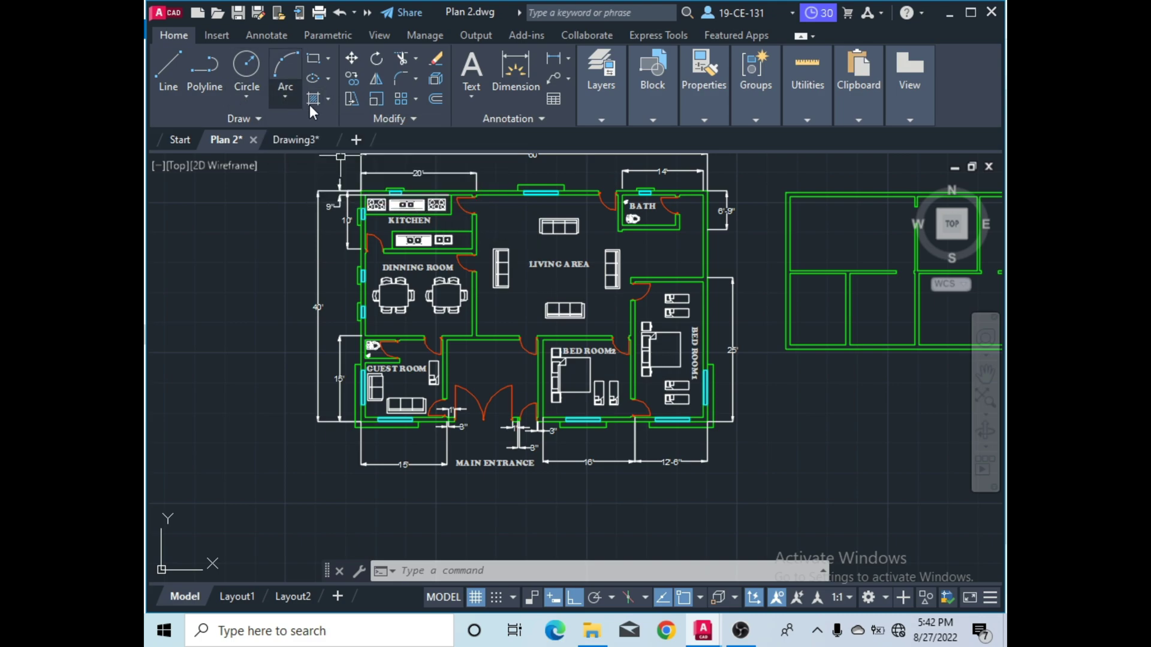
click(301, 139)
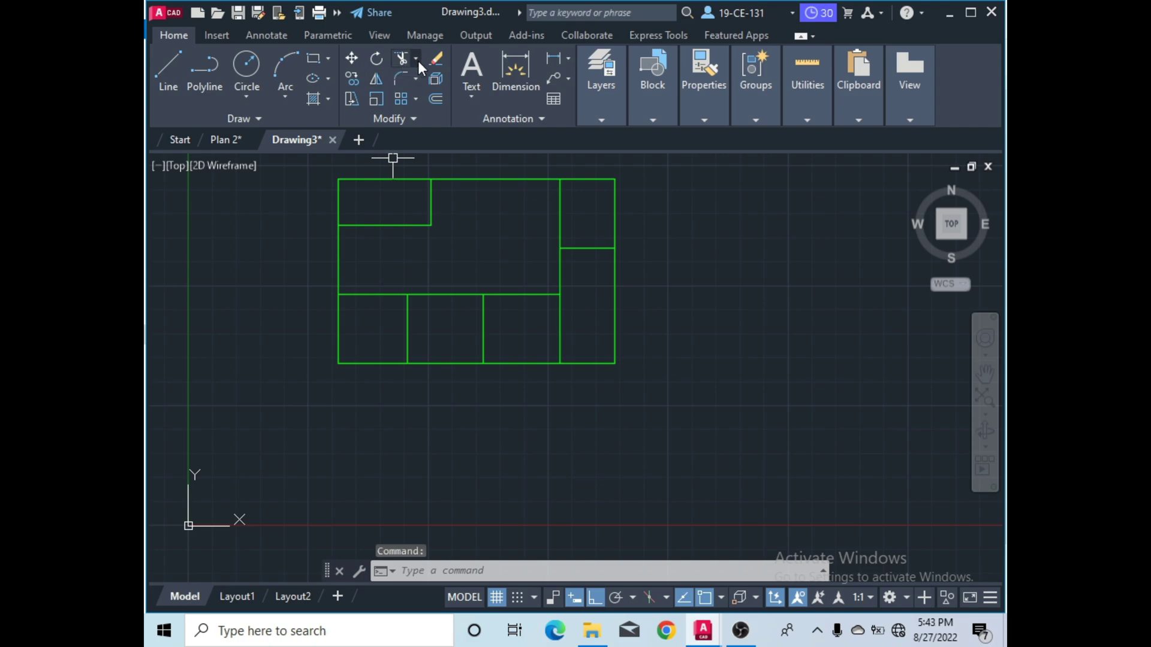
click(432, 125)
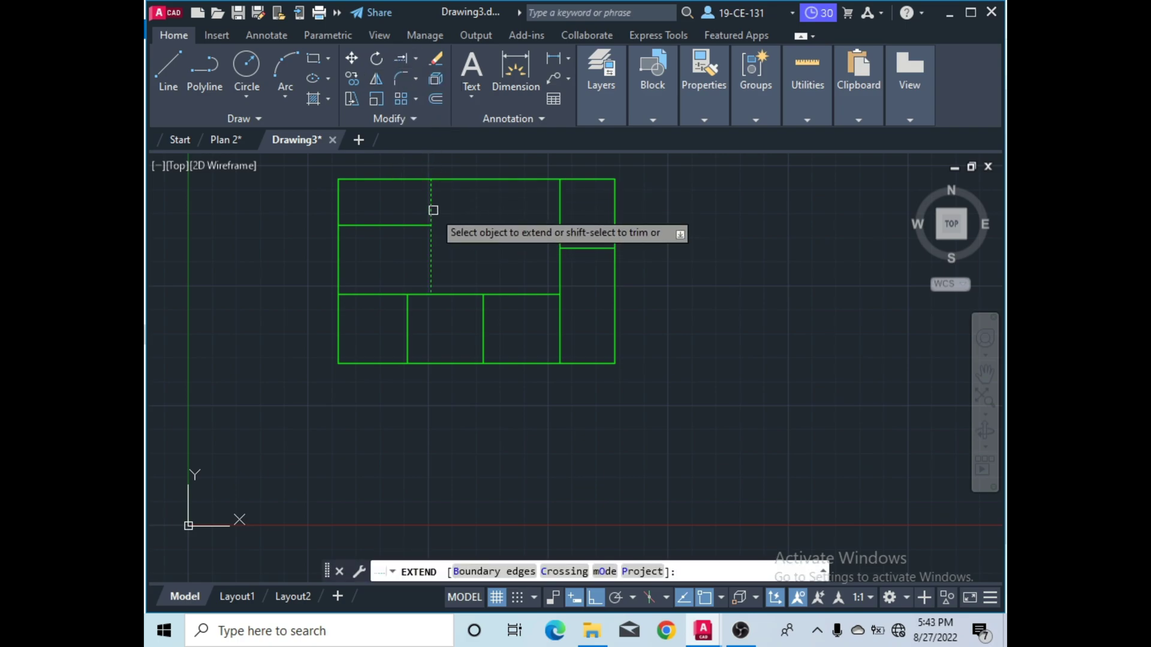
click(432, 211)
right_click(465, 221)
click(480, 232)
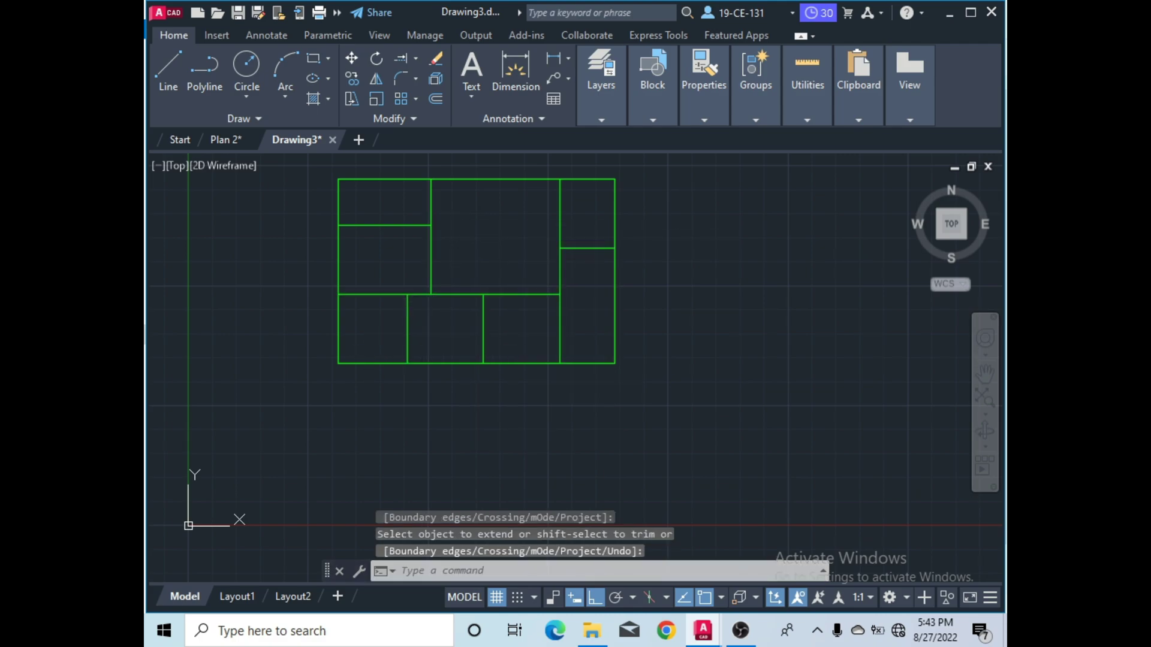
Consult the bath dimensions in Plan 2 and offset Drawing3's top outer wall 6'9" downward.
scroll(594, 184, up, 2)
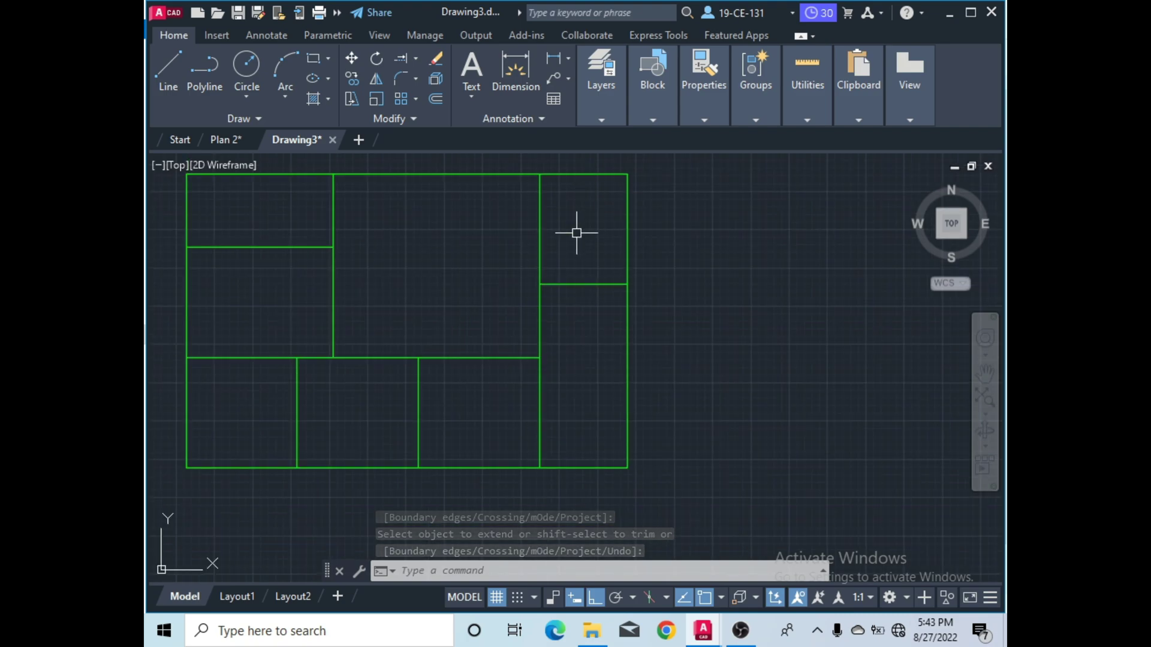
key(Escape)
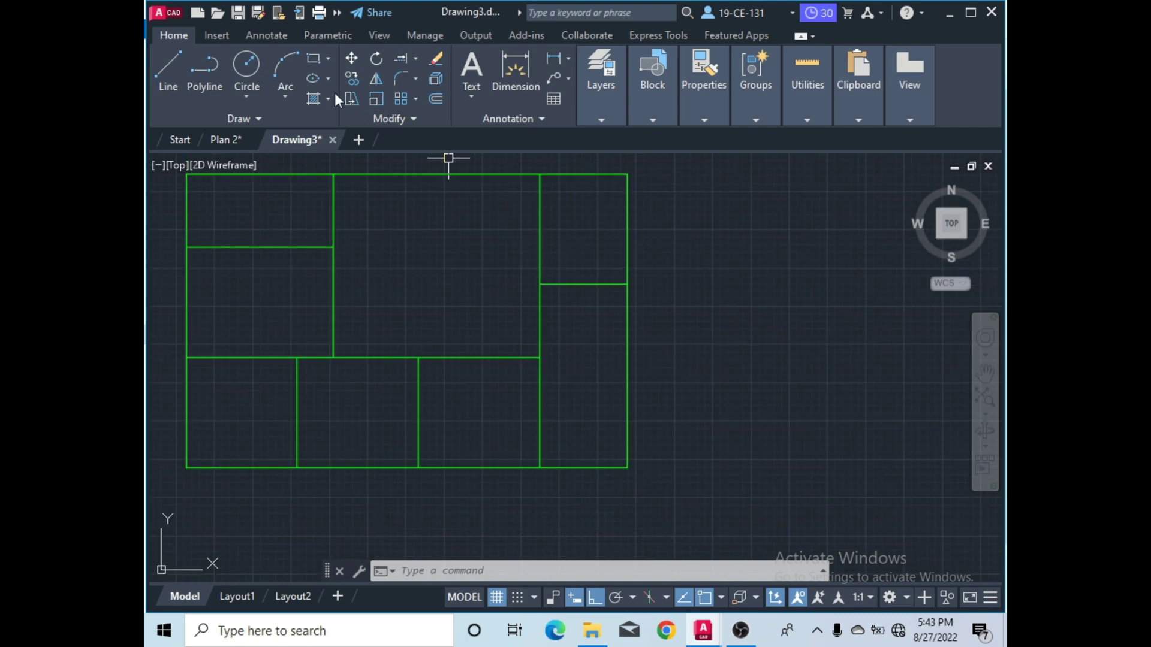
click(225, 142)
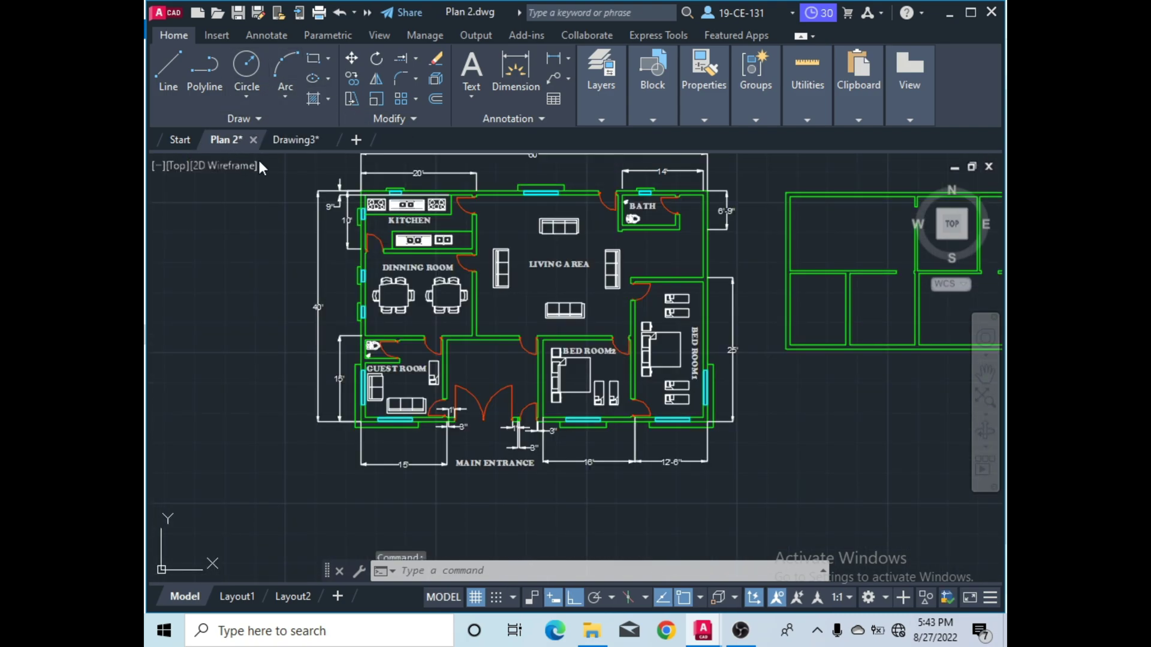
scroll(693, 204, up, 1)
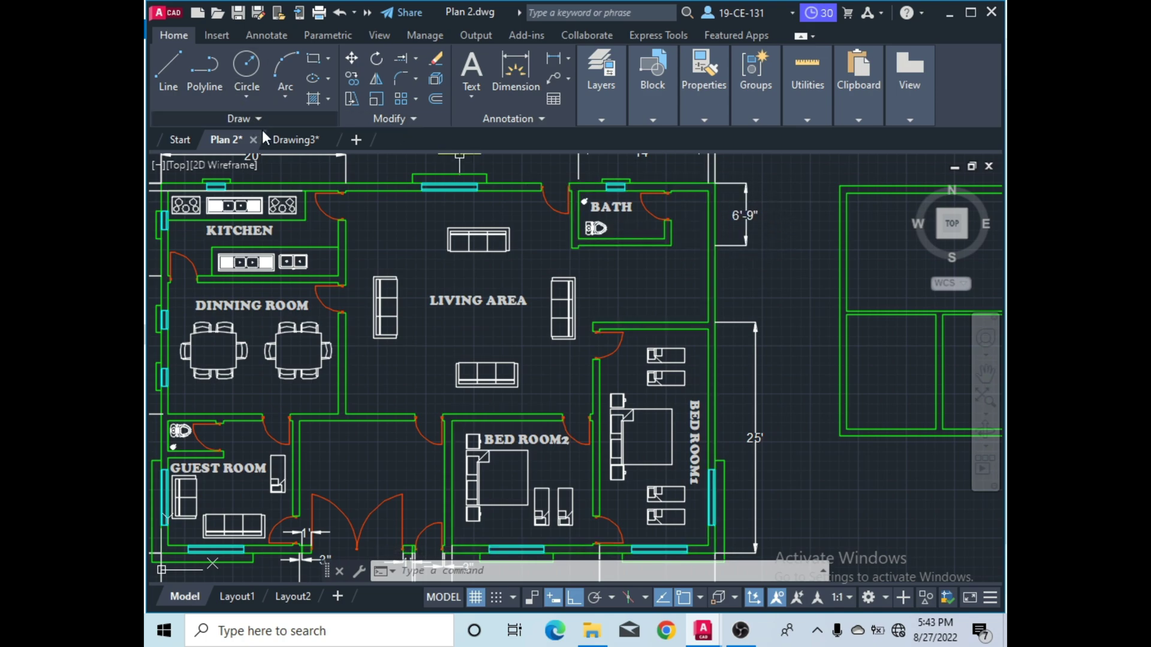
click(280, 139)
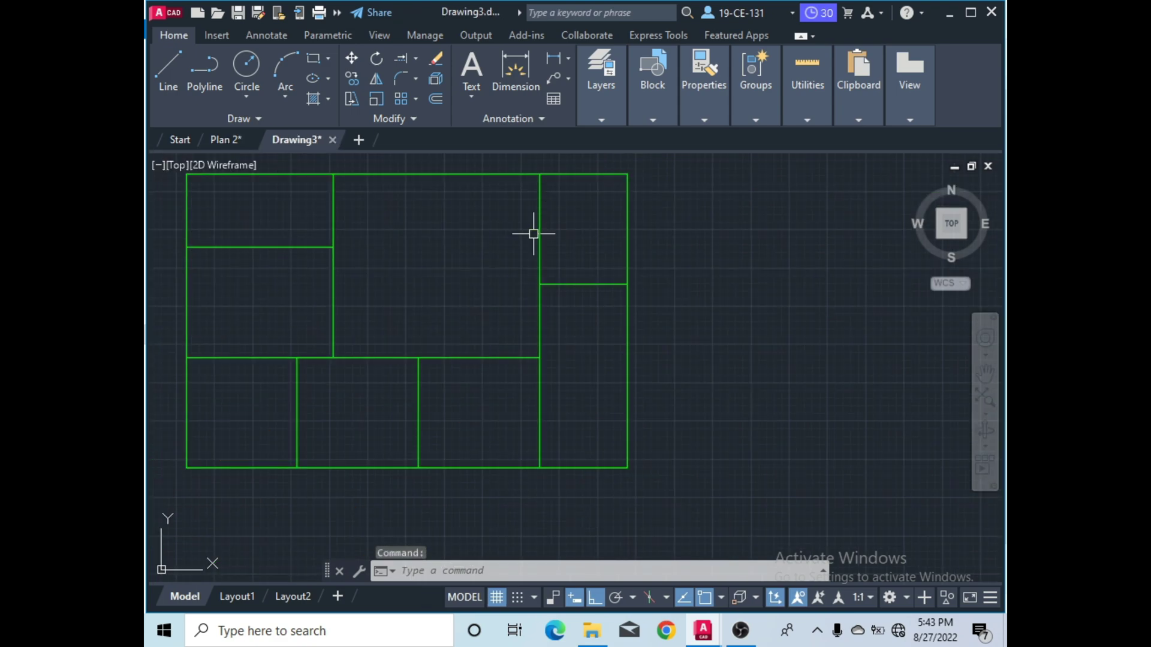
click(435, 99)
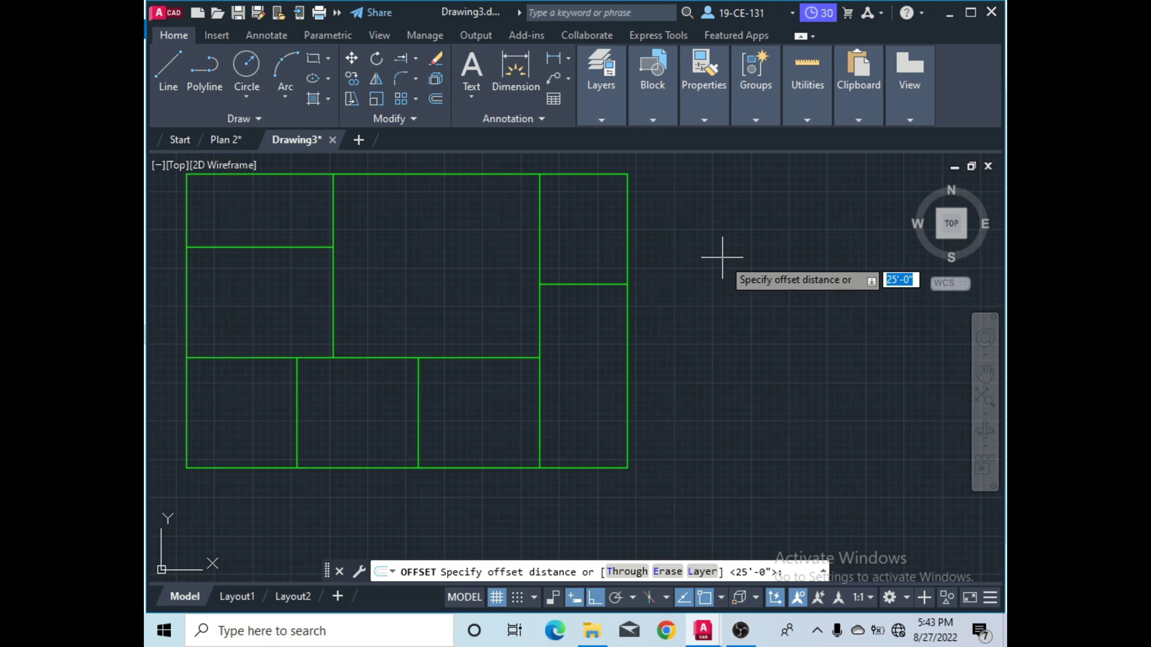
text(6)
key(Return)
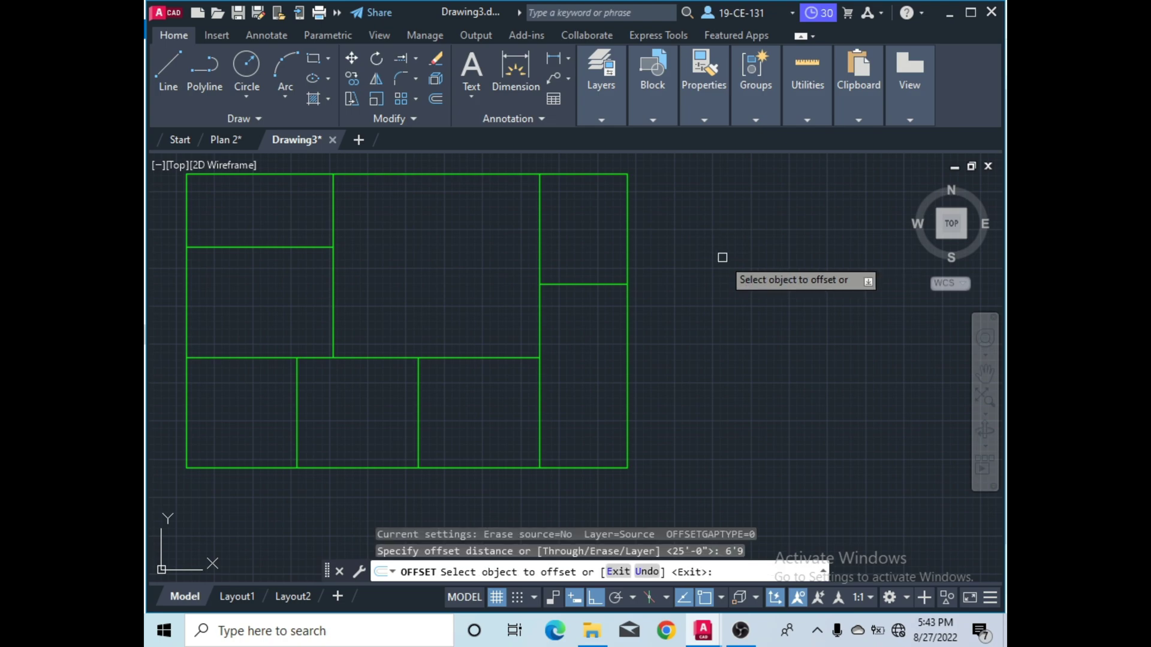
click(490, 175)
click(484, 210)
right_click(494, 214)
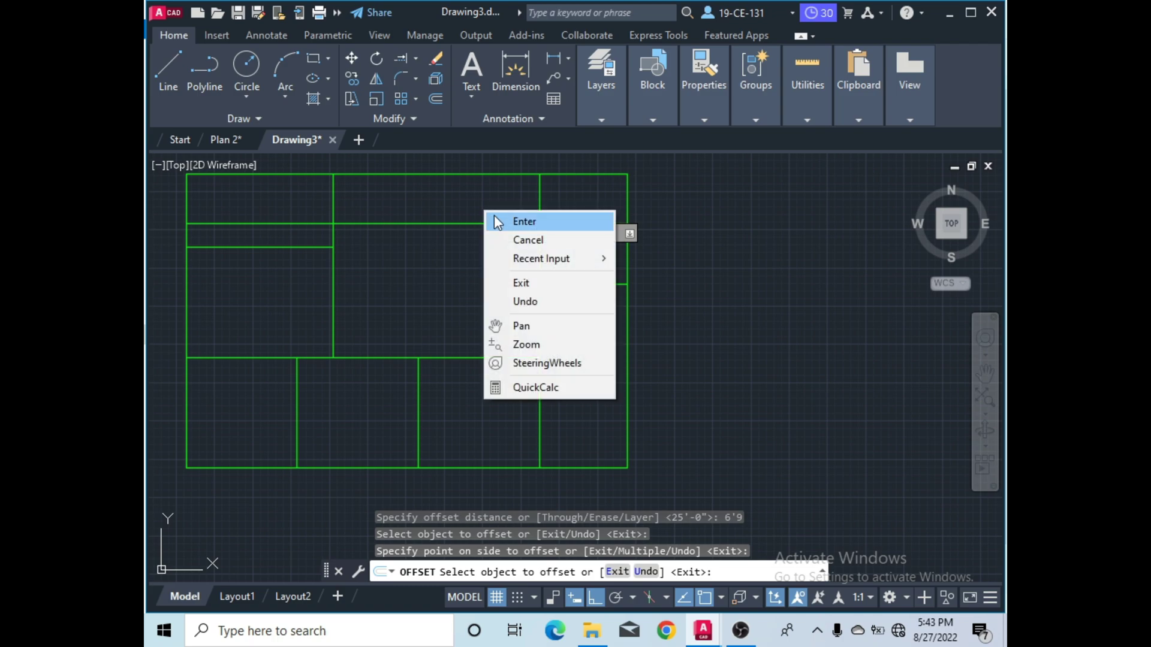
click(495, 220)
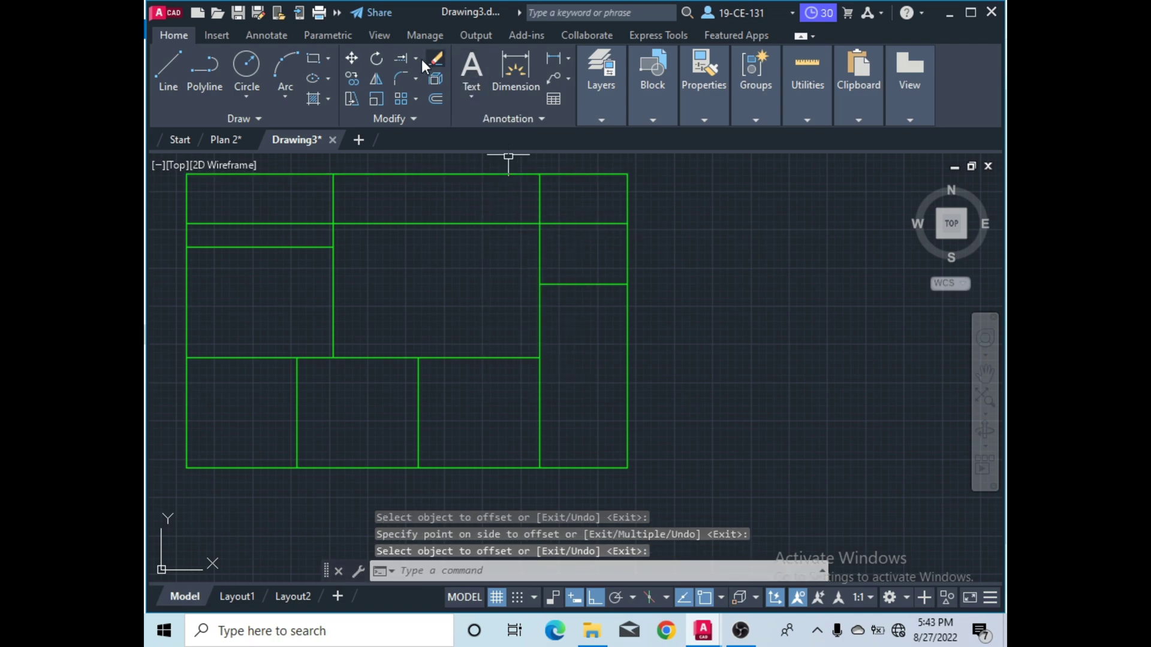
click(401, 60)
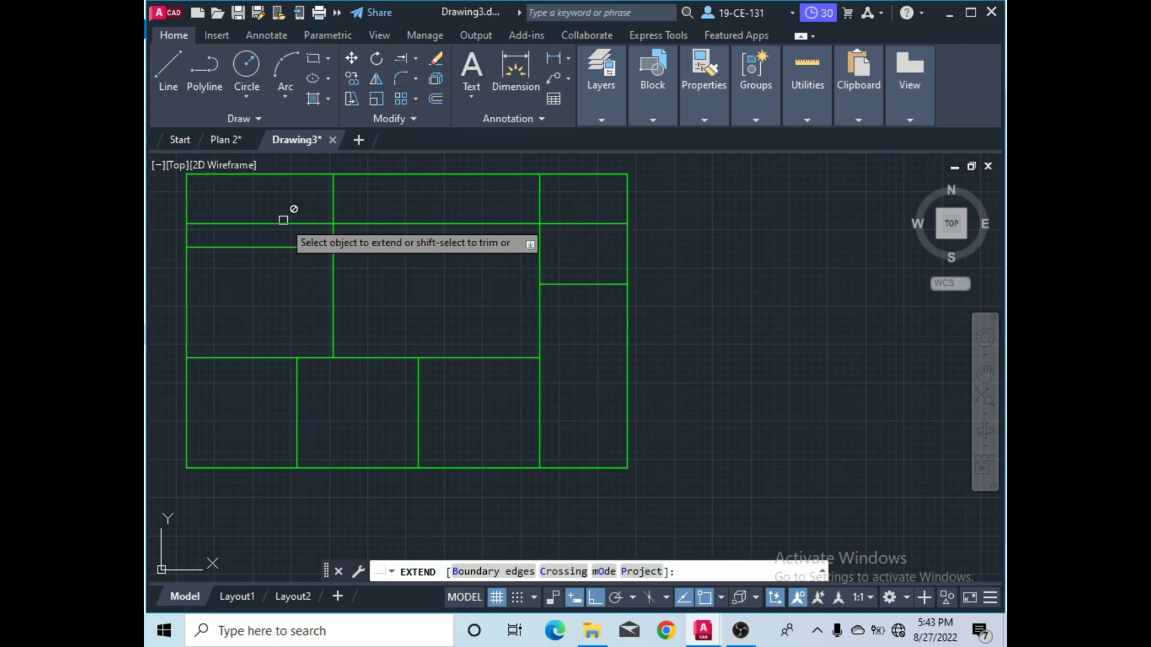
right_click(293, 202)
click(301, 208)
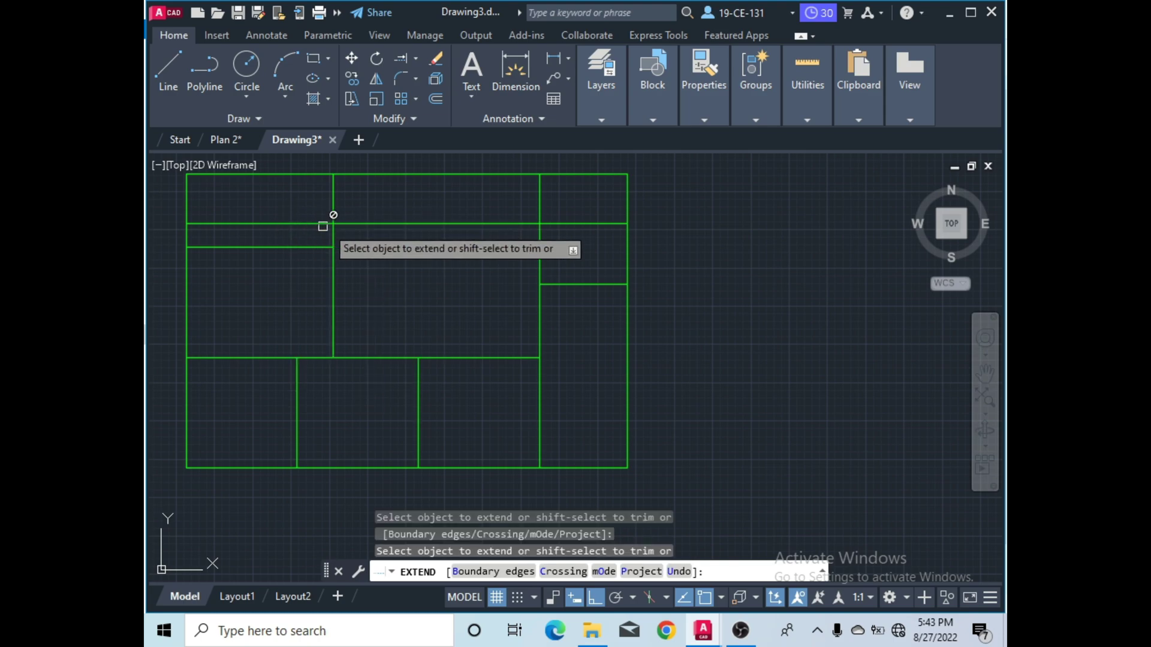
right_click(461, 255)
click(467, 260)
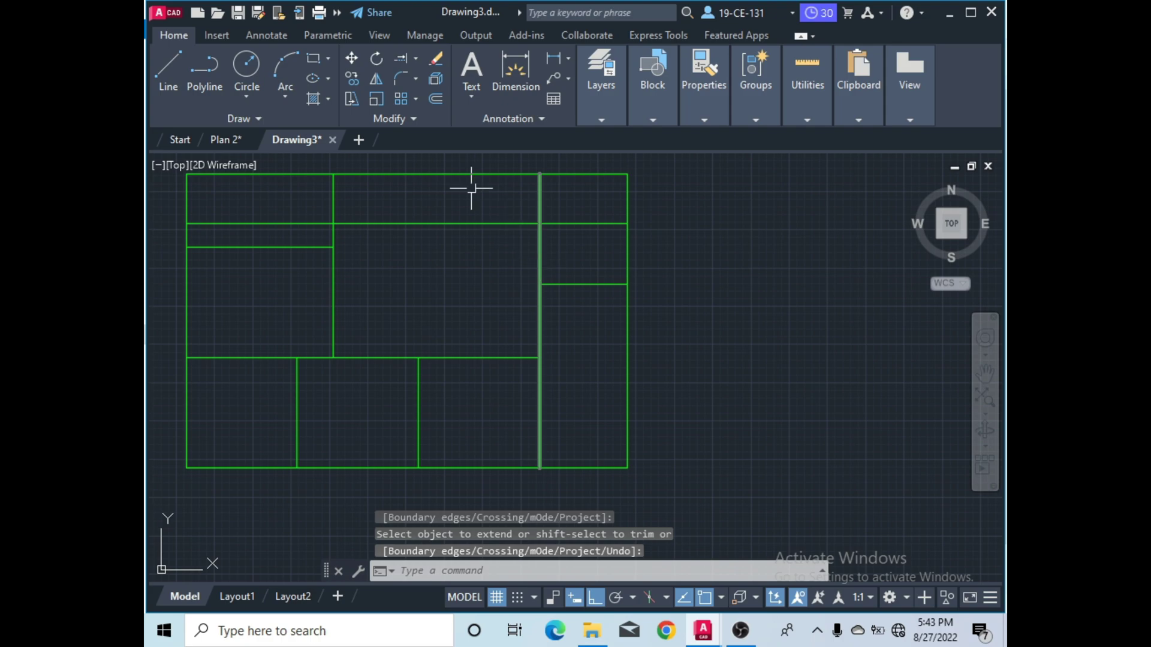
Trim the new horizontal line outside the upper-right bath and the vertical wall segment between the bath and the bedroom.
click(415, 58)
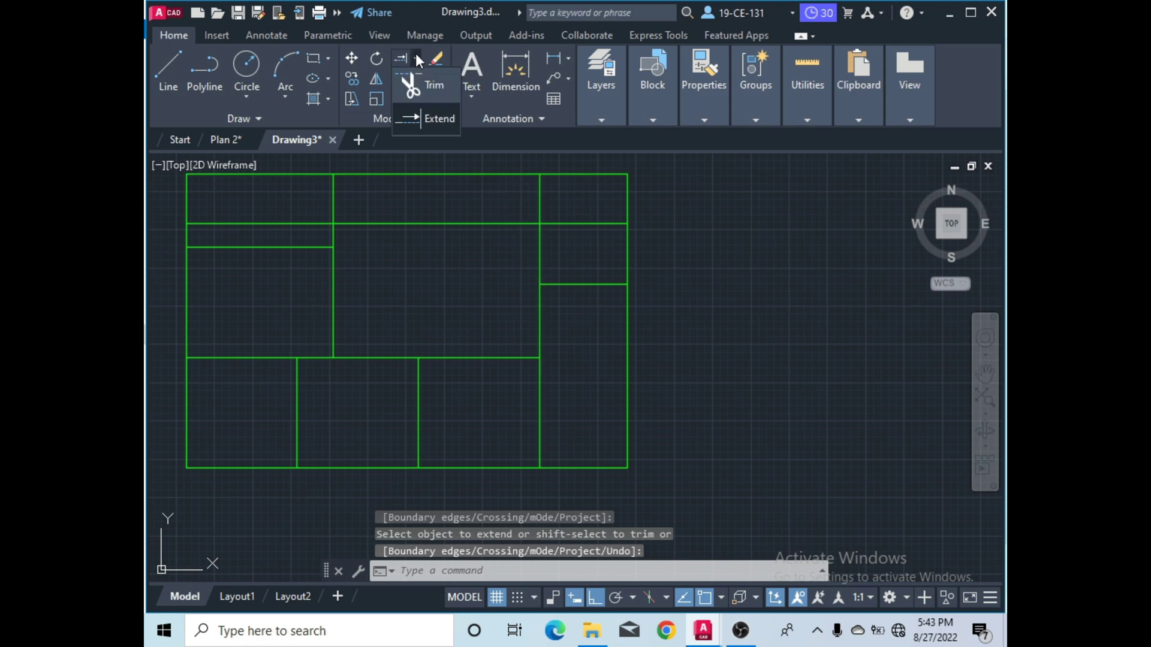
click(424, 90)
click(441, 224)
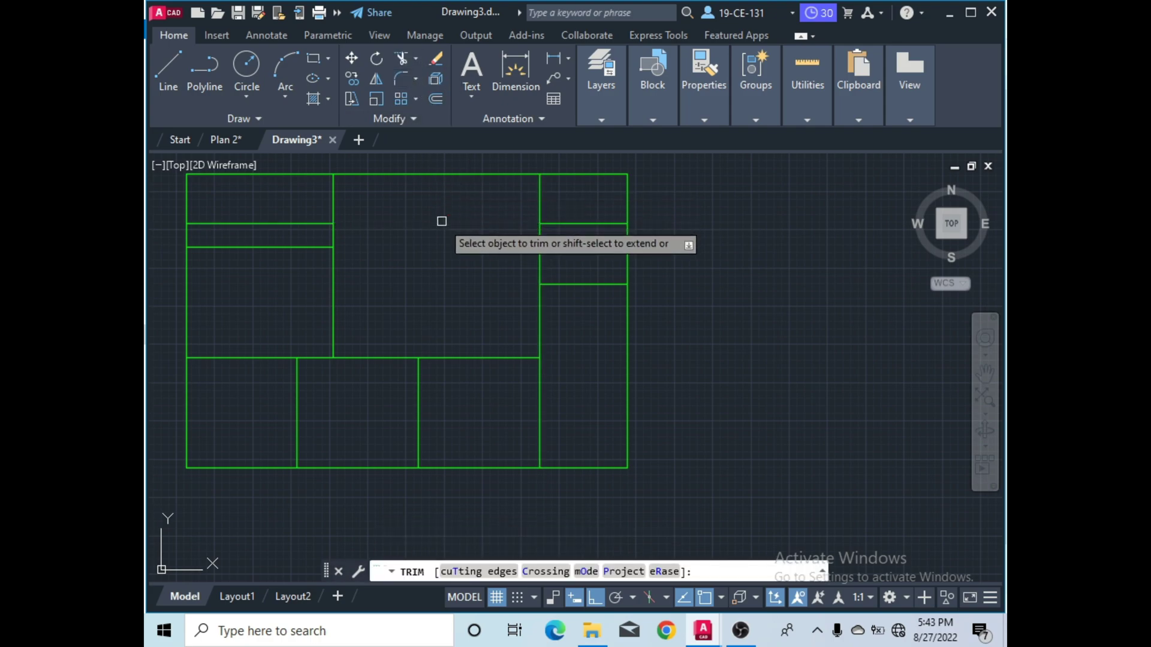
click(303, 224)
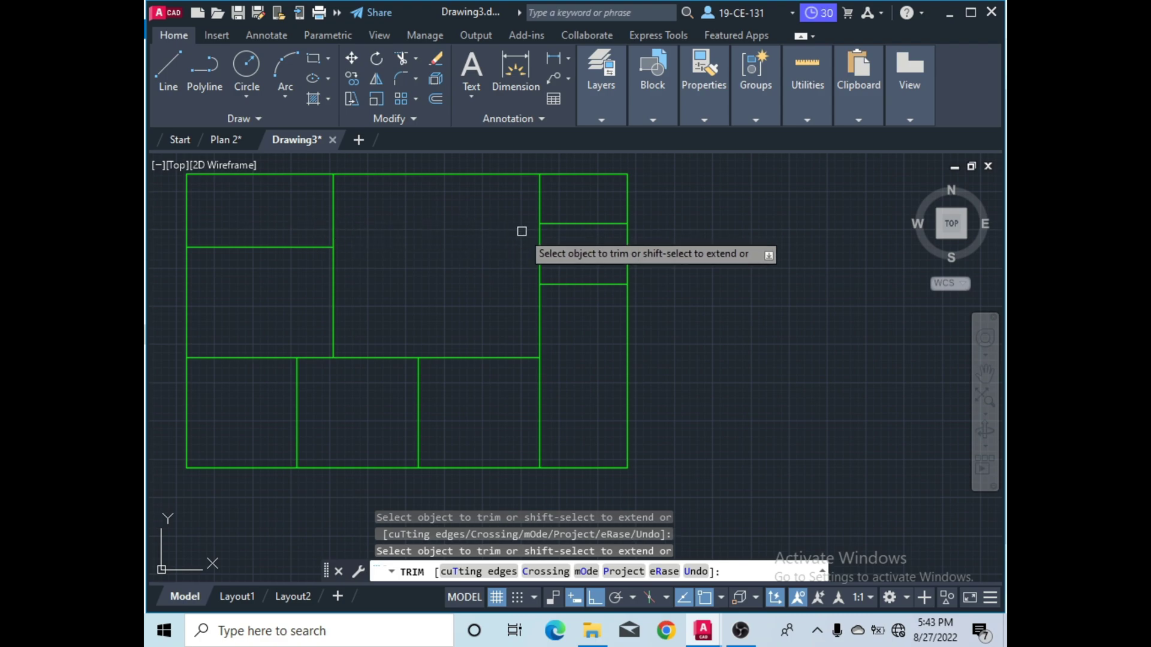
right_click(684, 234)
click(695, 238)
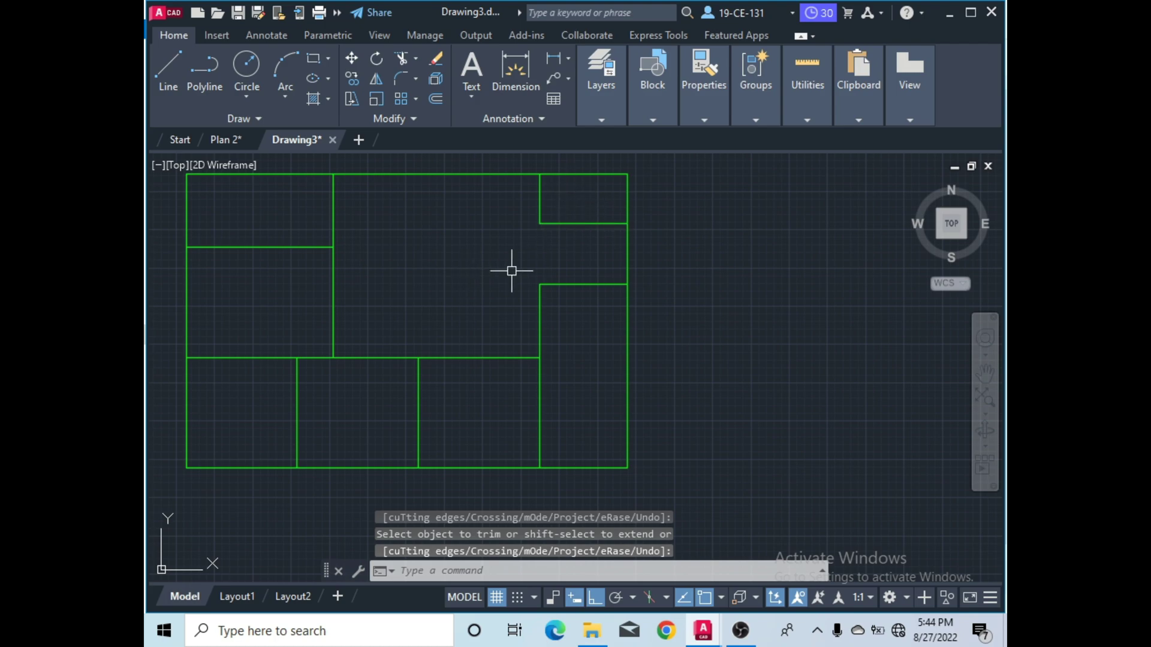
Compare the room layout in Drawing3 with the Plan 2 reference.
scroll(552, 270, down, 2)
scroll(470, 267, up, 2)
scroll(548, 293, down, 1)
scroll(542, 294, up, 2)
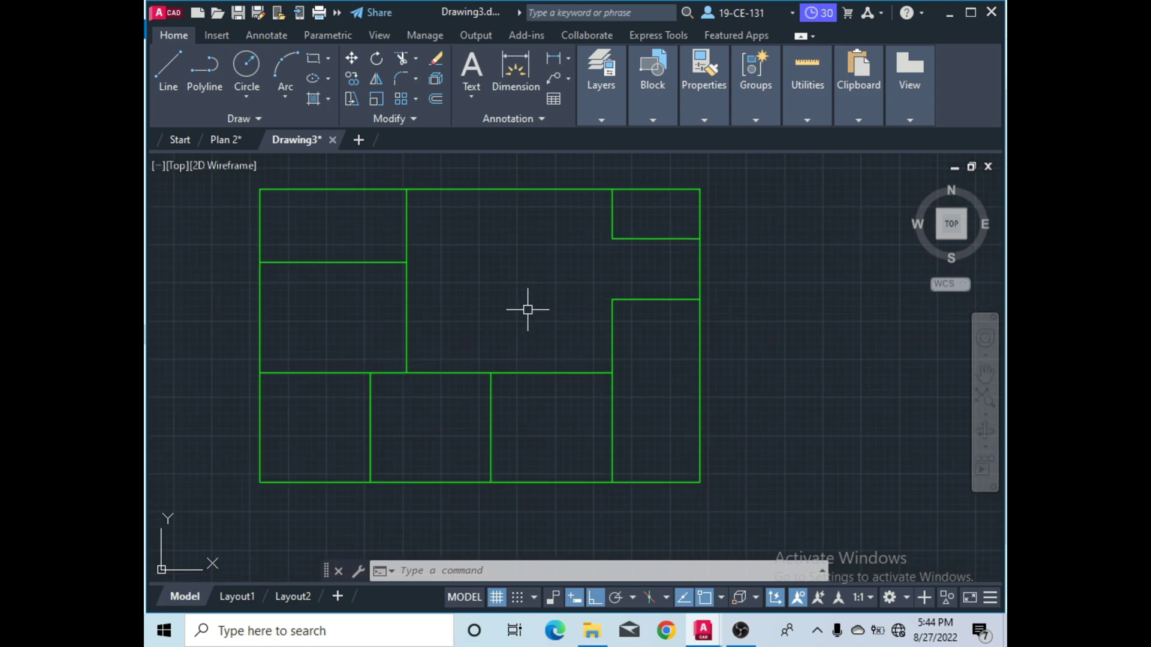
click(217, 142)
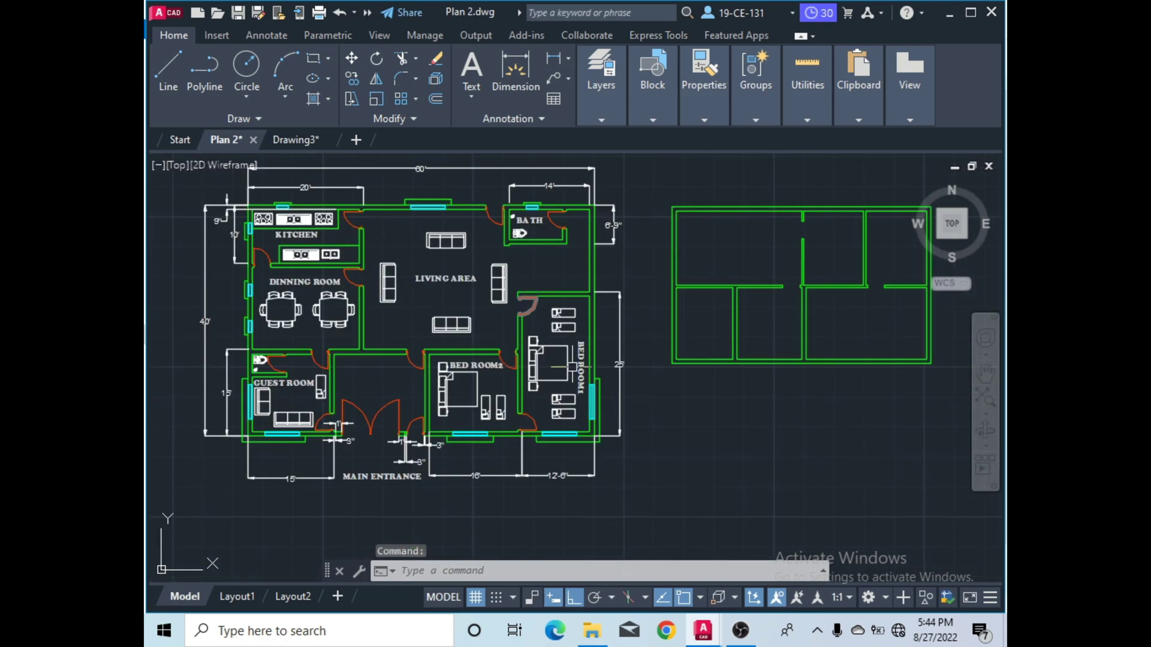
click(294, 142)
scroll(656, 292, down, 2)
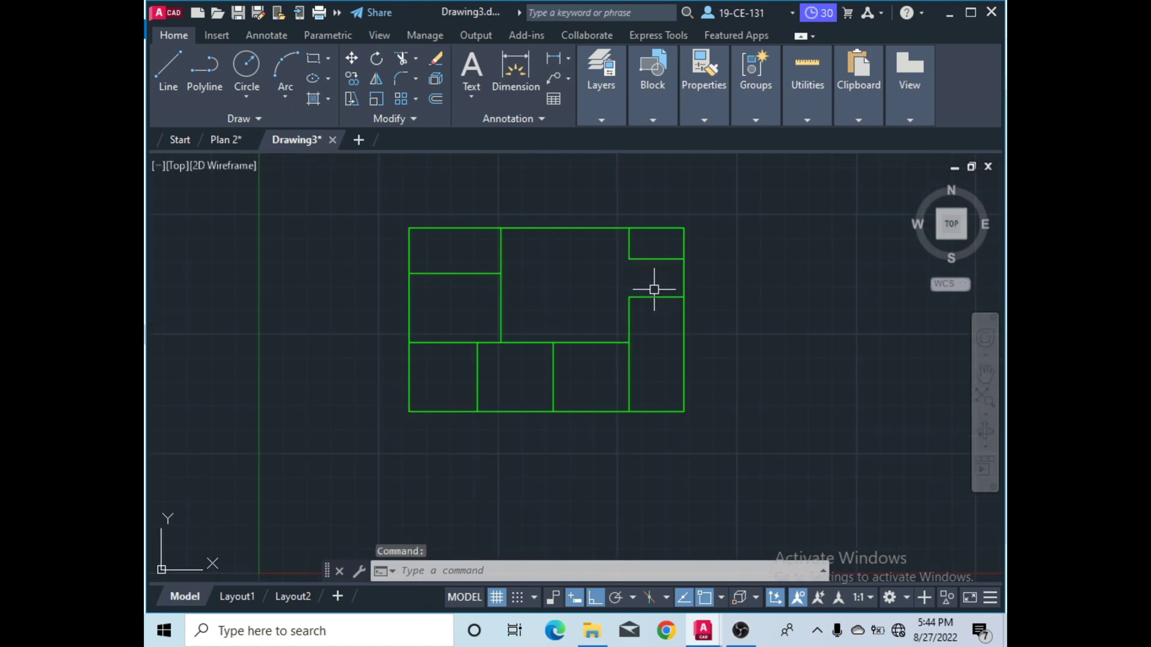
scroll(573, 297, up, 2)
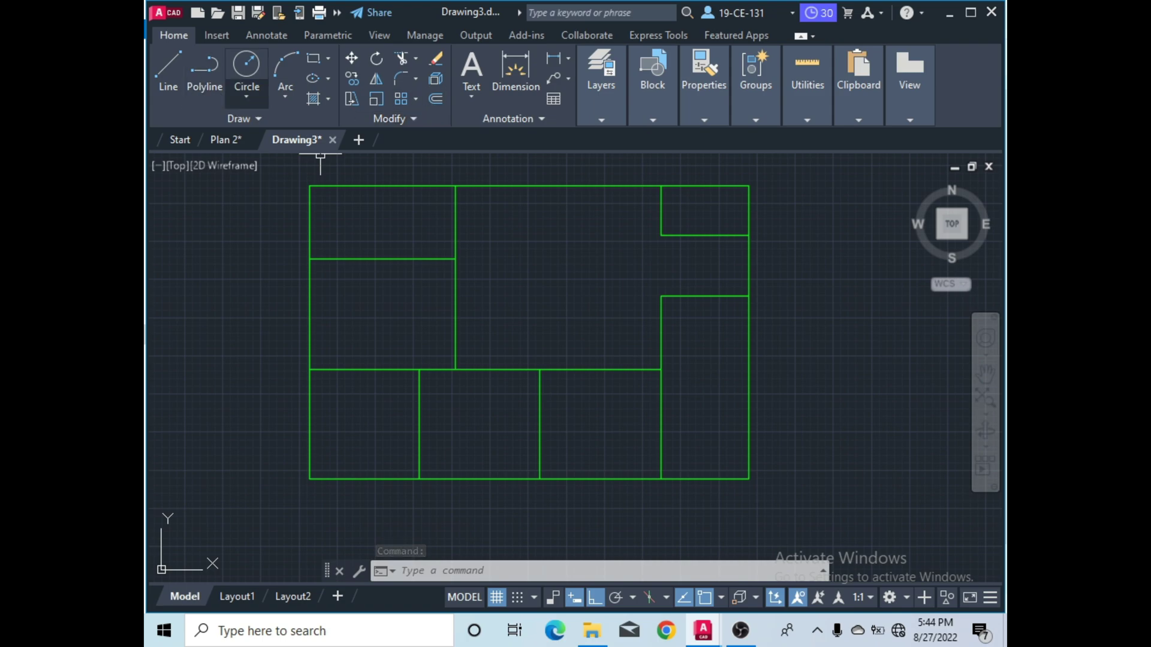
scroll(591, 290, down, 2)
Join the four outer wall lines of the floor plan into a single polyline.
click(720, 191)
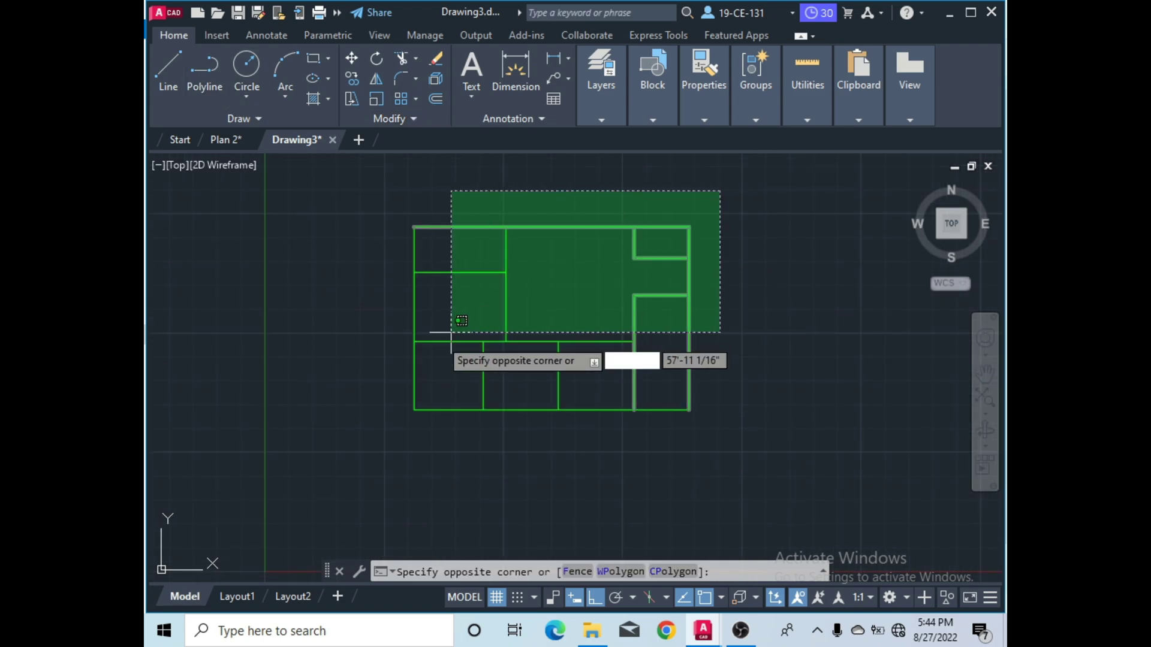
click(738, 256)
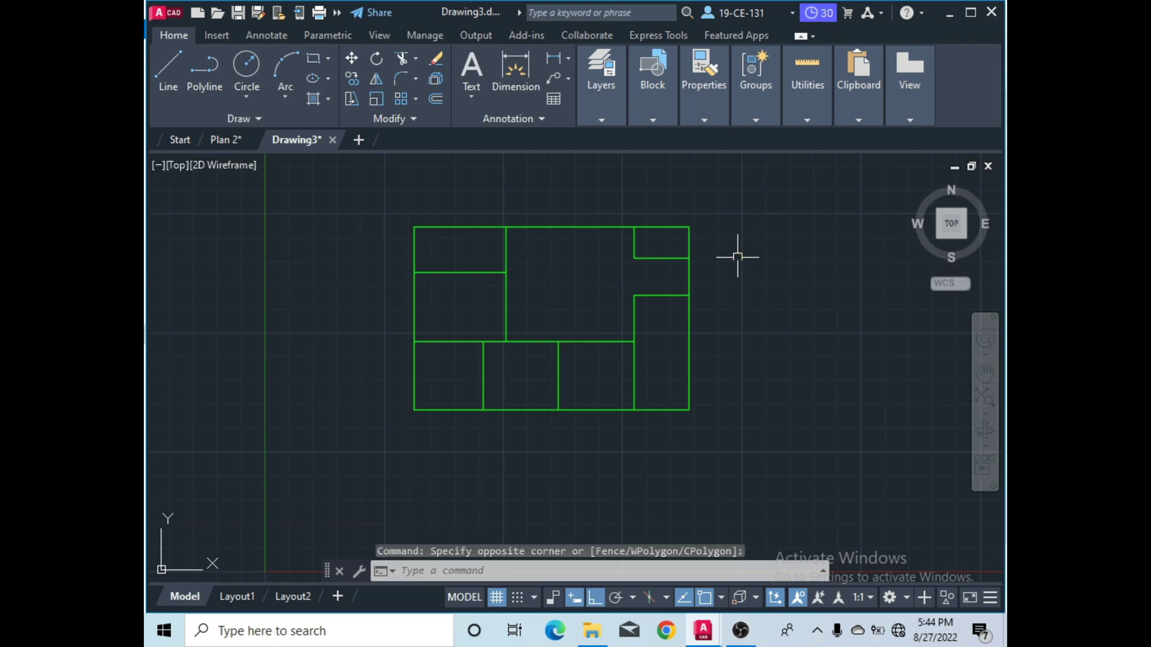
click(557, 230)
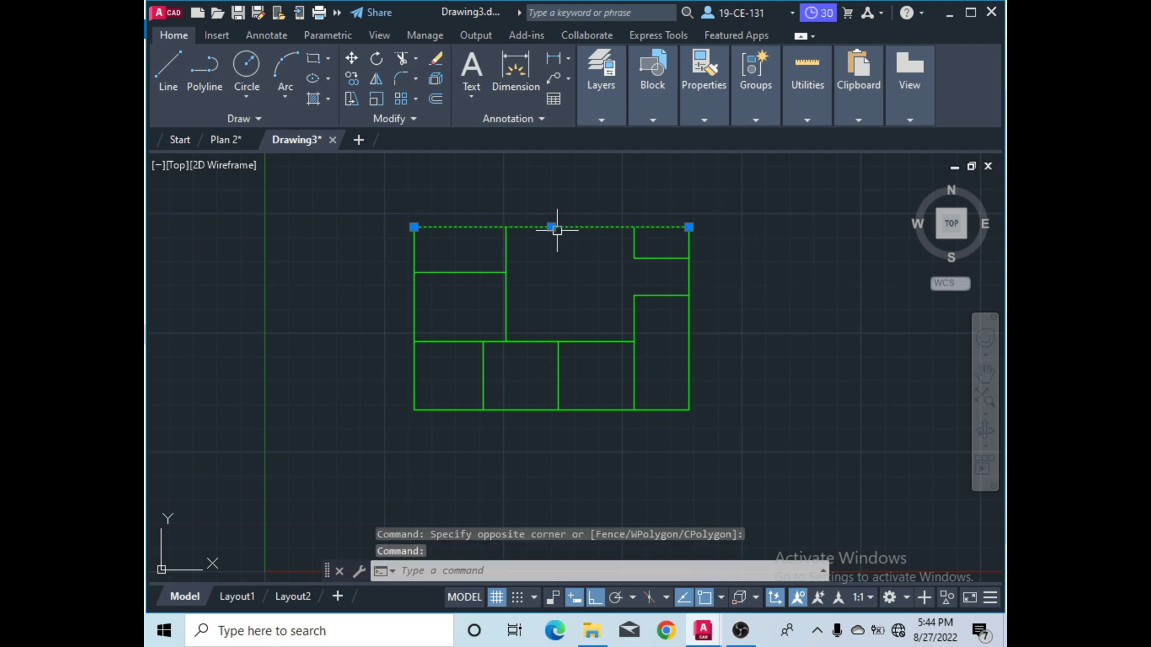
click(416, 301)
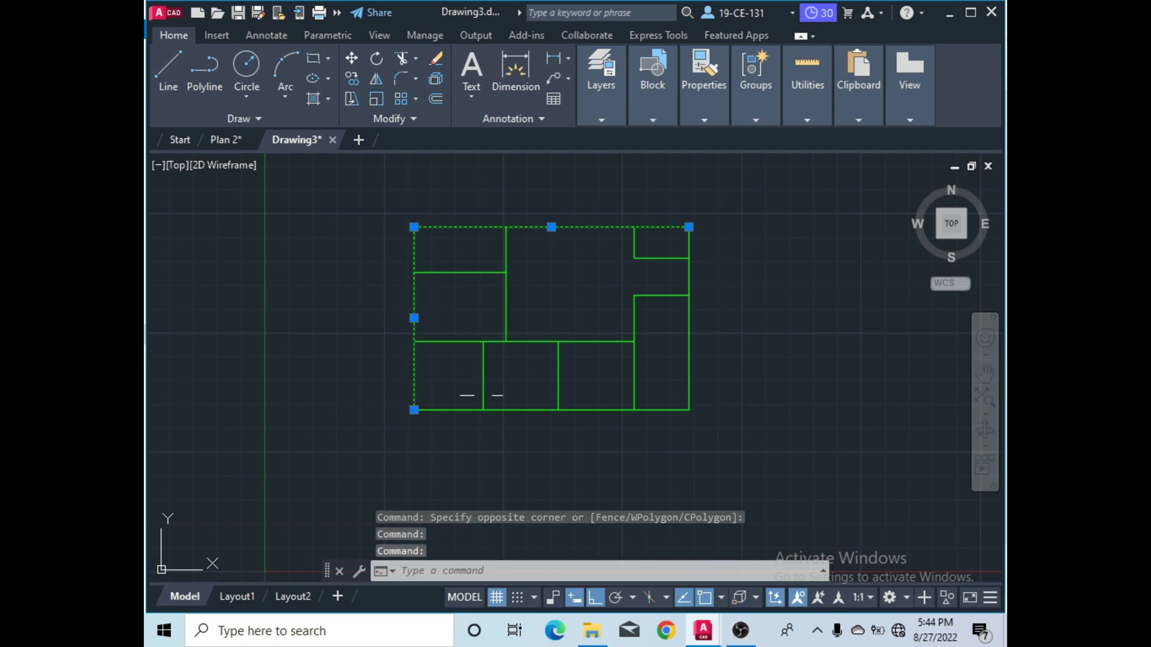
click(467, 410)
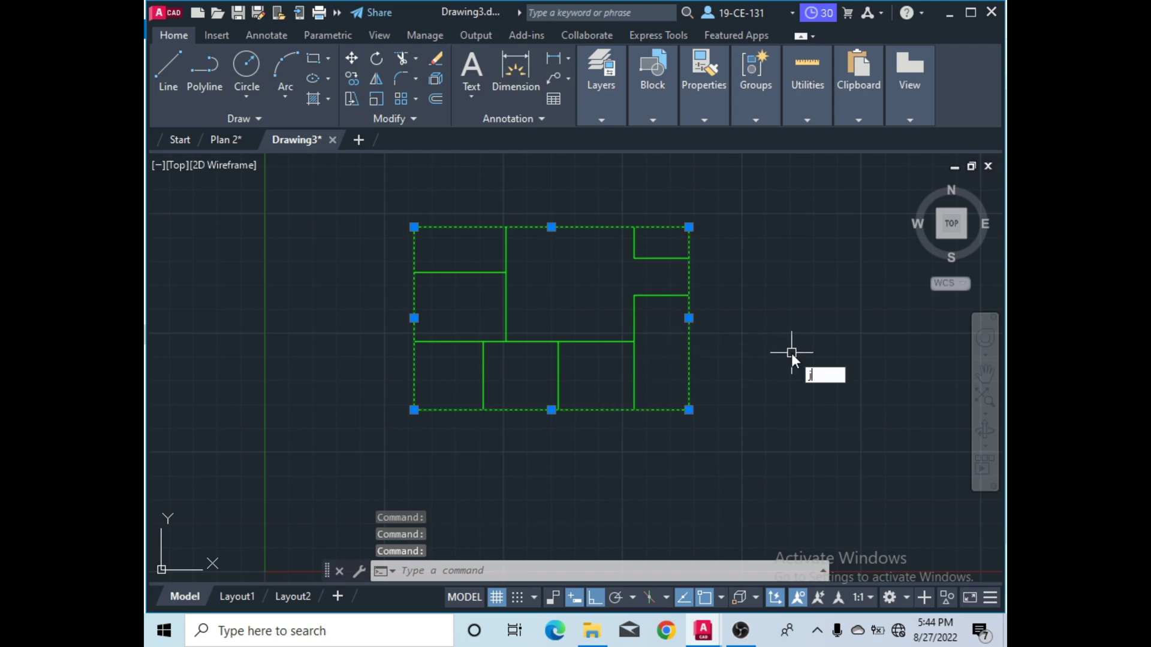
key(Return)
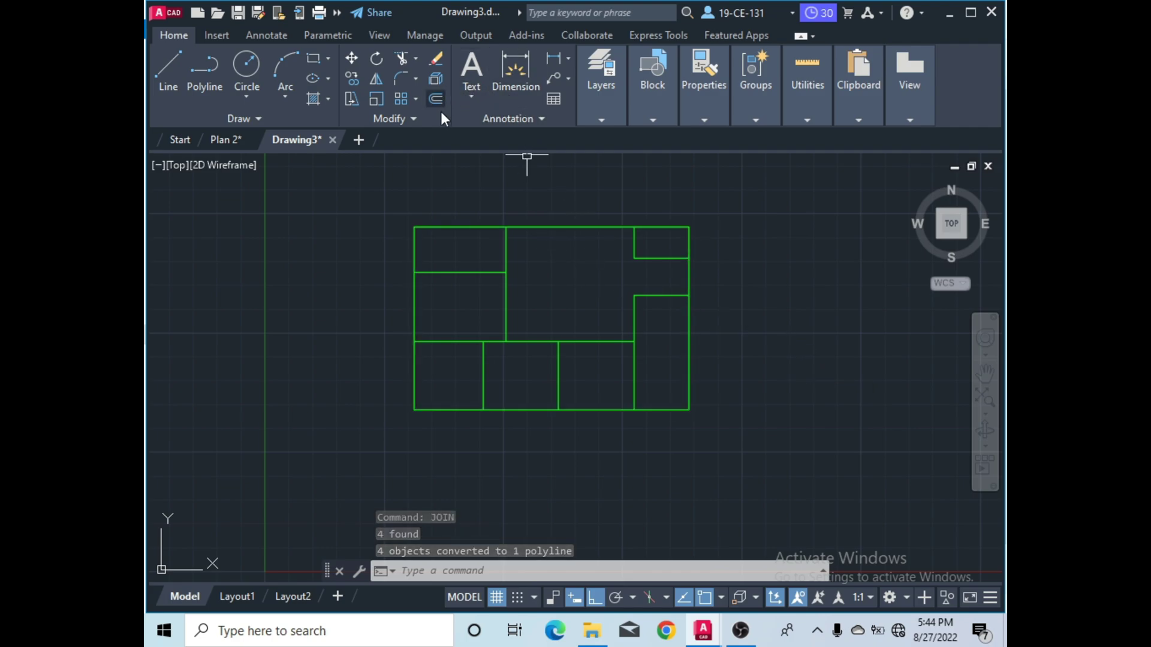
Offset the joined outer wall outline 9" inward.
scroll(727, 290, up, 2)
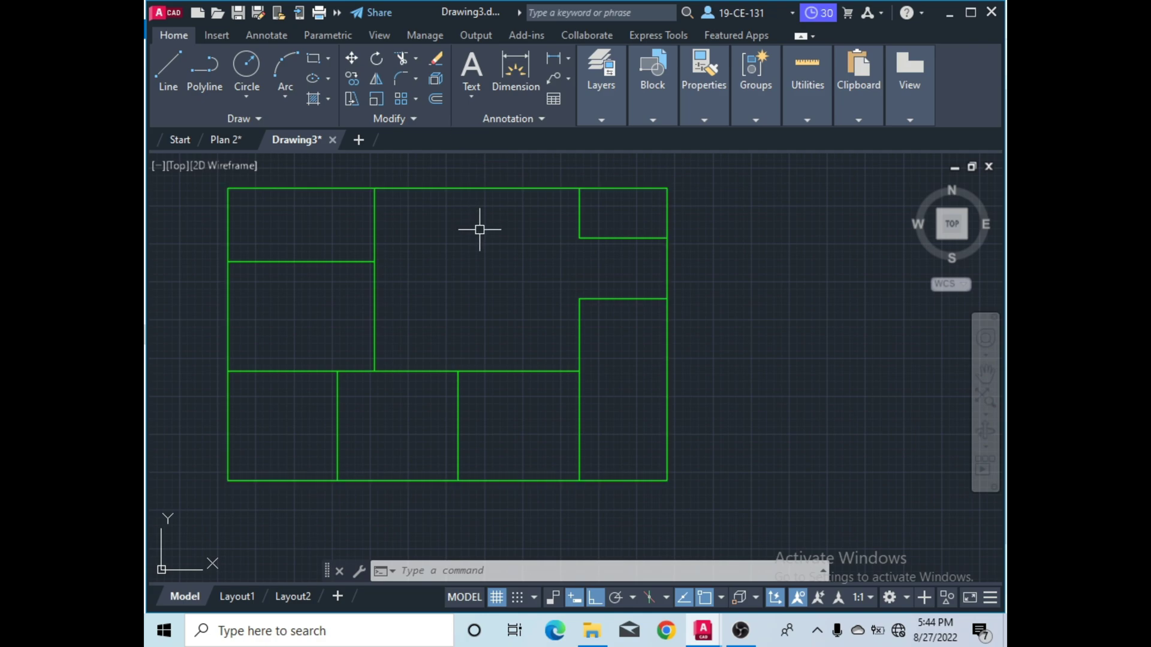
click(437, 99)
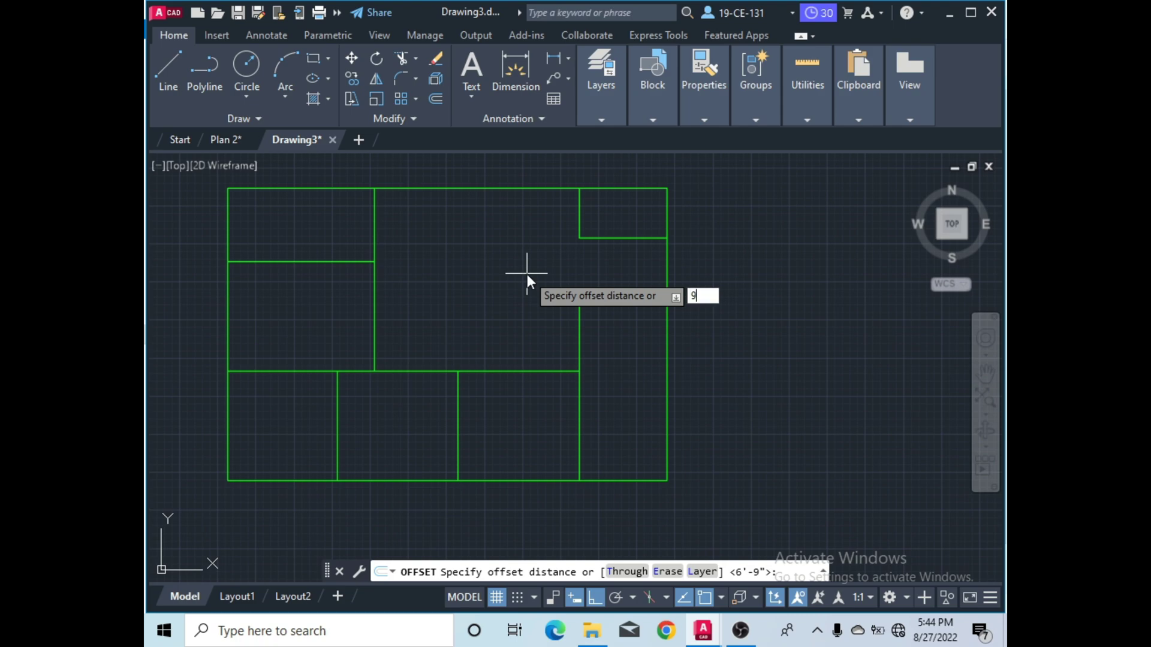
key(Return)
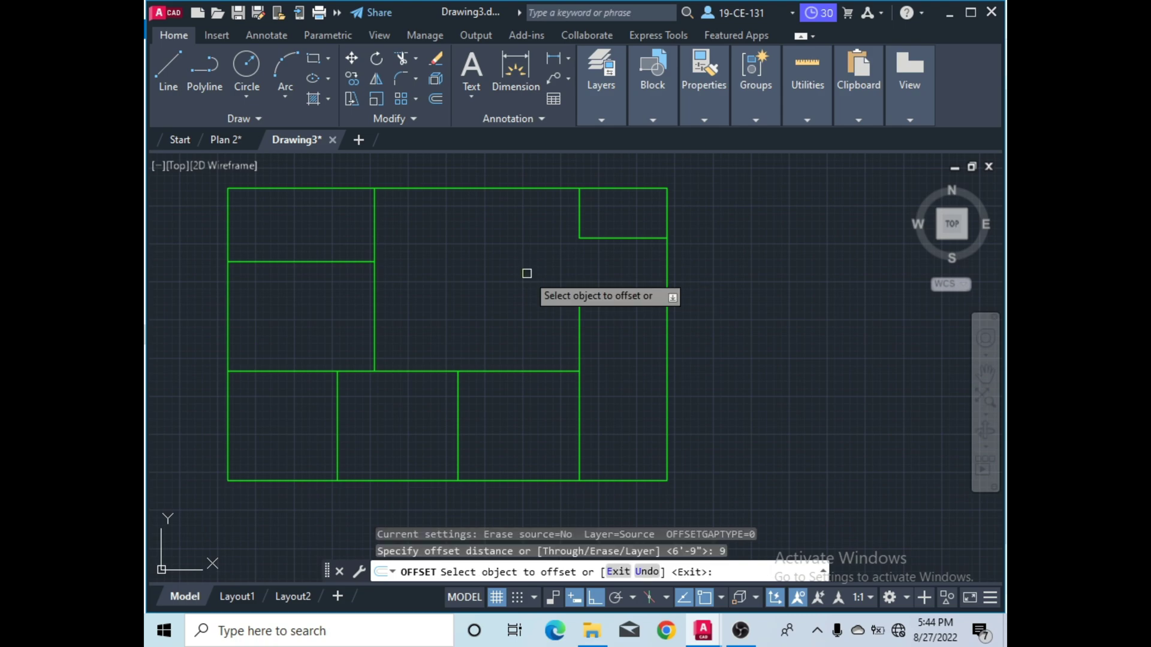
click(465, 188)
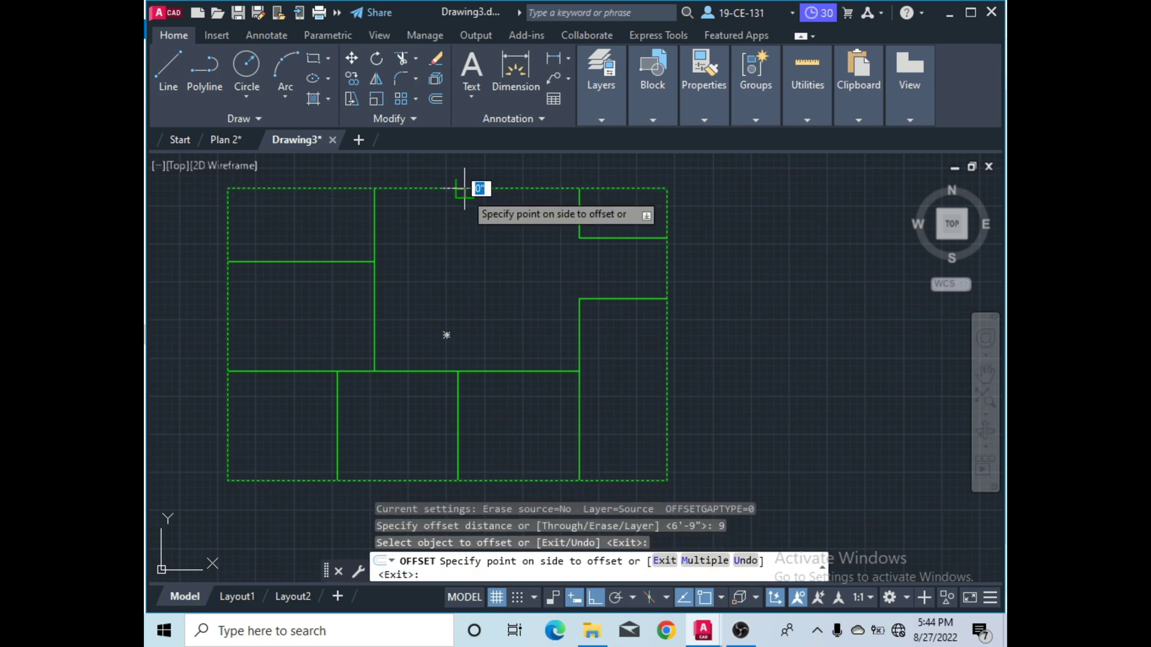
click(478, 269)
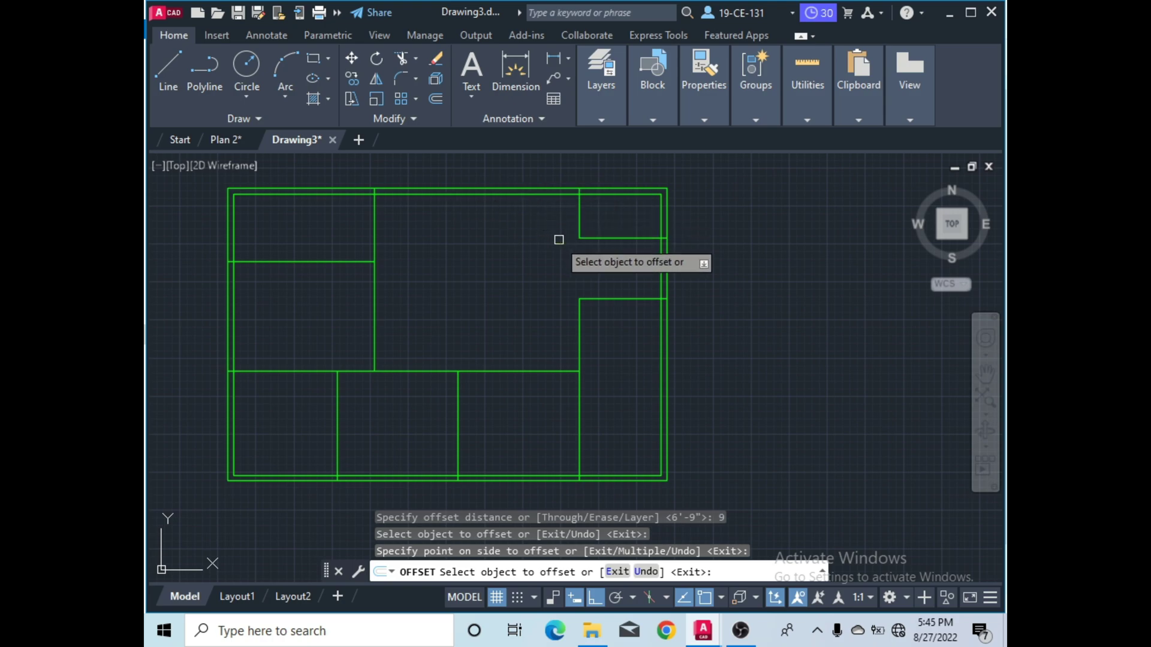
Offset the left and bottom walls of the upper-right bath 9" toward the inside of the bath.
click(579, 220)
click(606, 231)
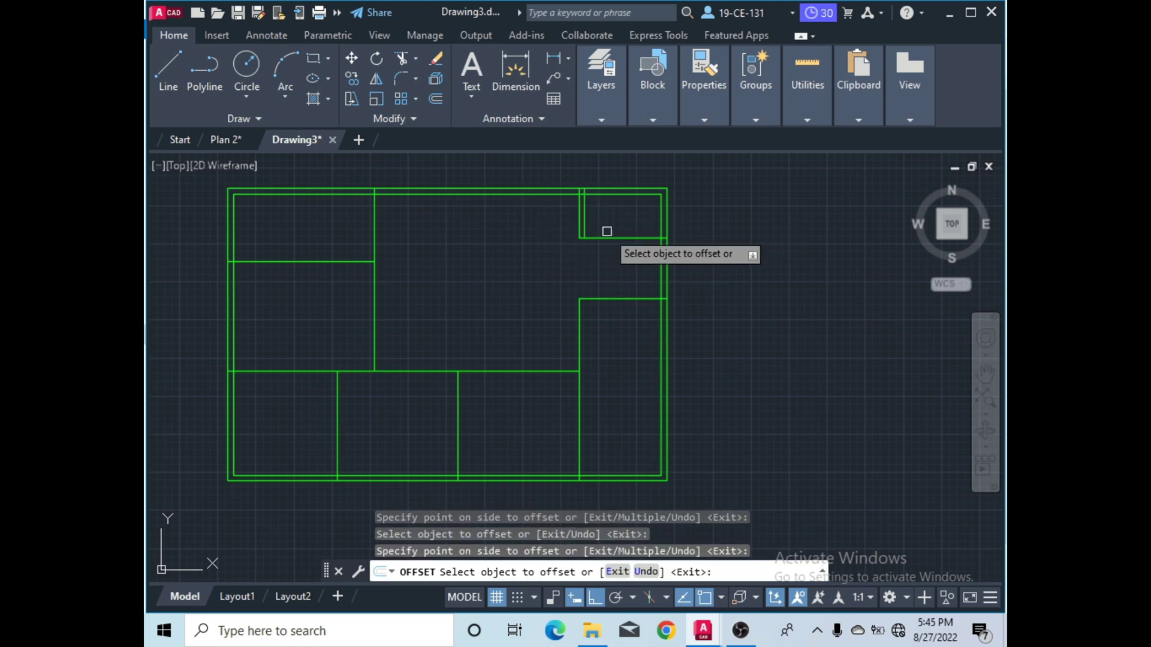
click(606, 235)
click(606, 221)
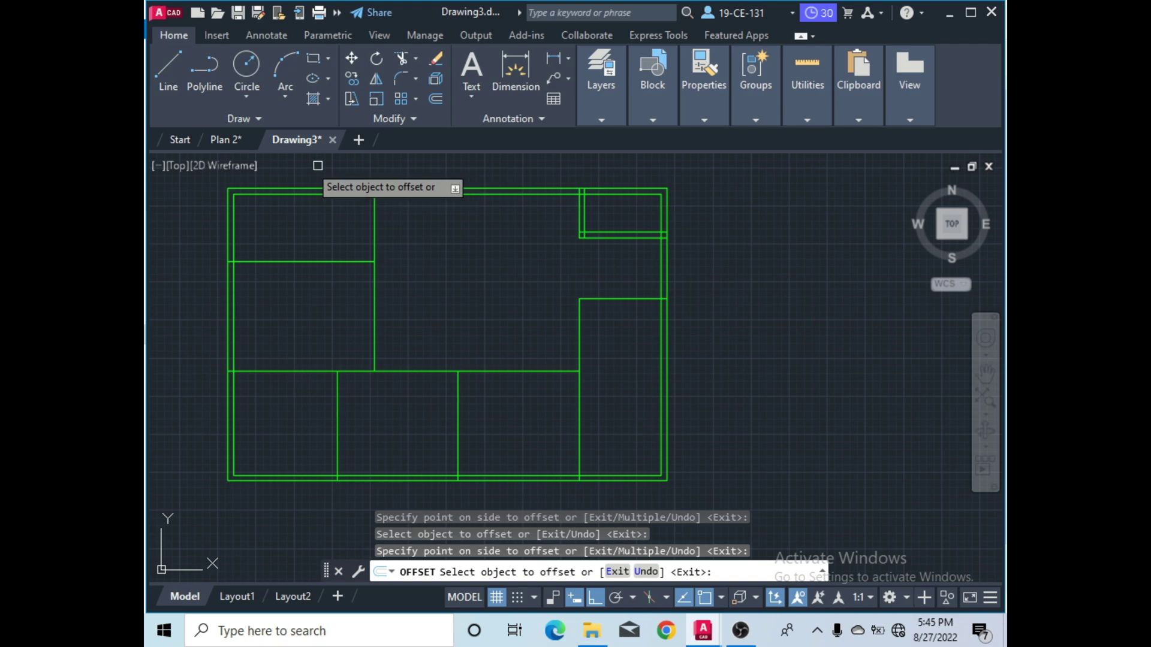
Consult Plan 2 and, in Drawing3, offset the kitchen's right wall 9" to the left and its bottom wall 9" upward.
click(229, 141)
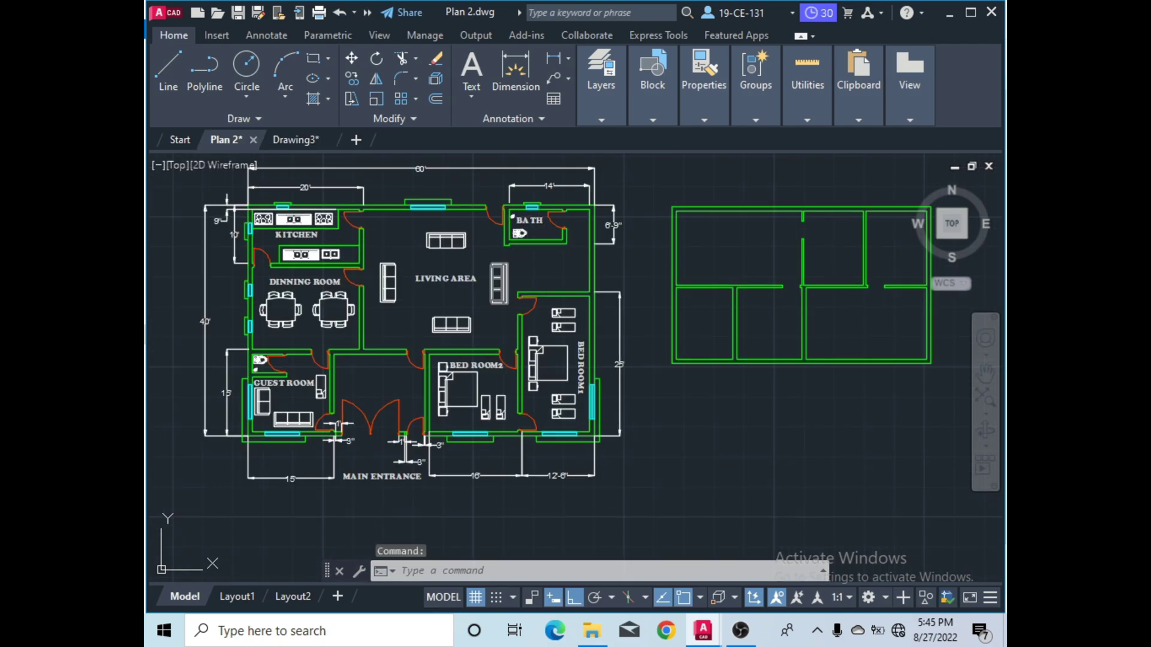
click(292, 139)
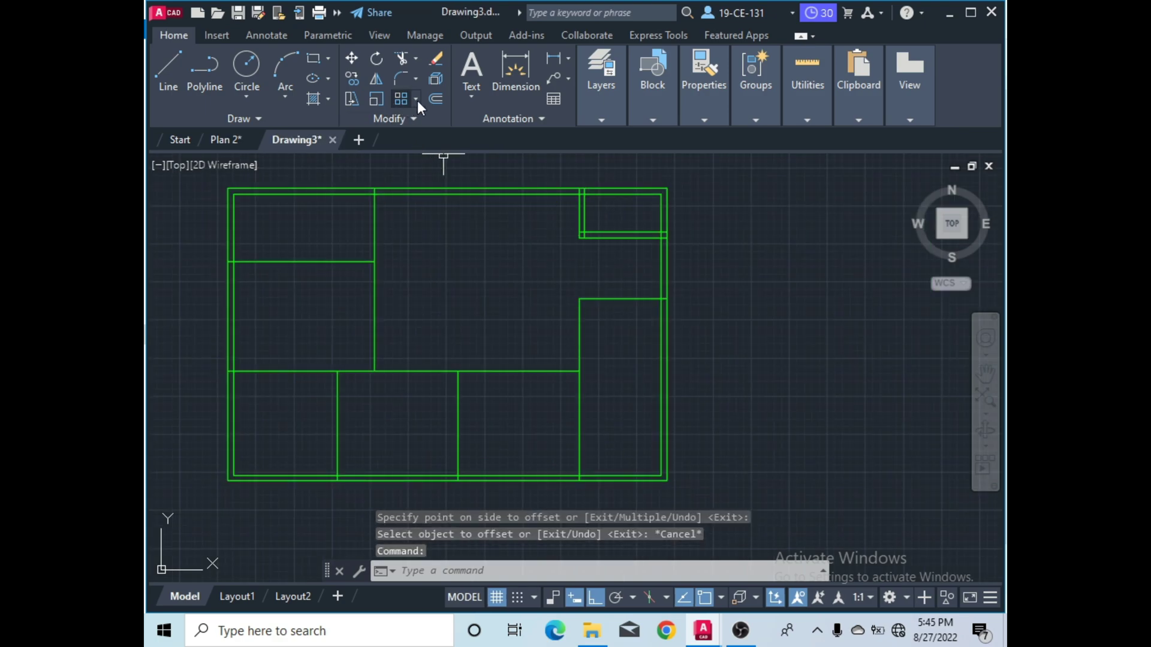
click(436, 100)
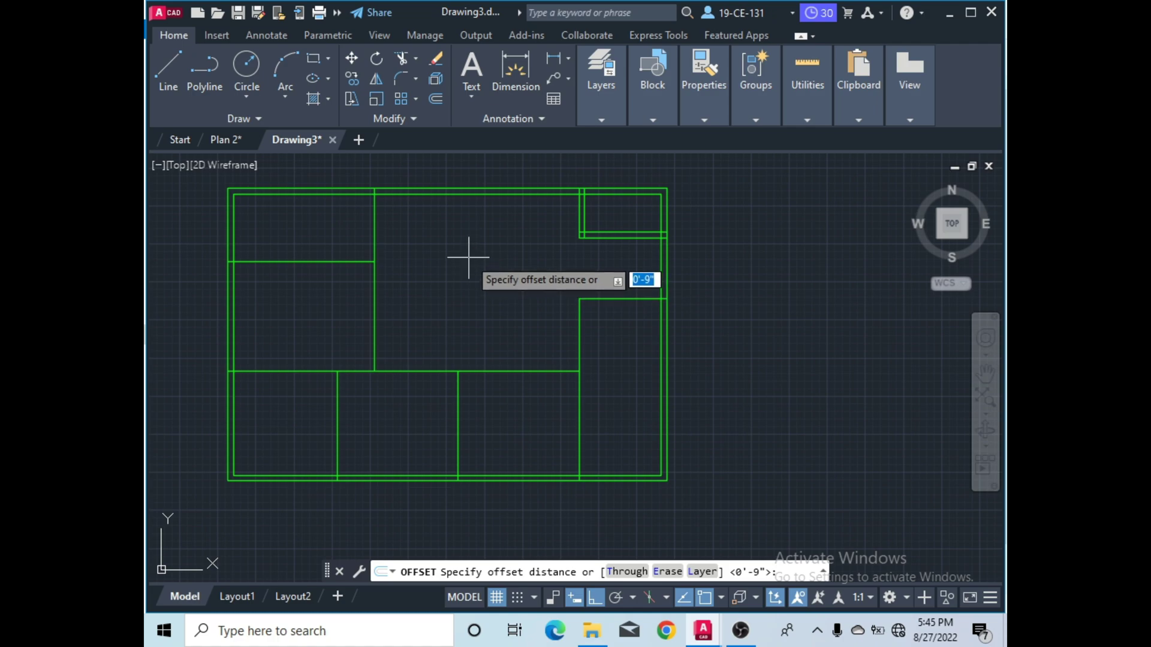
key(Return)
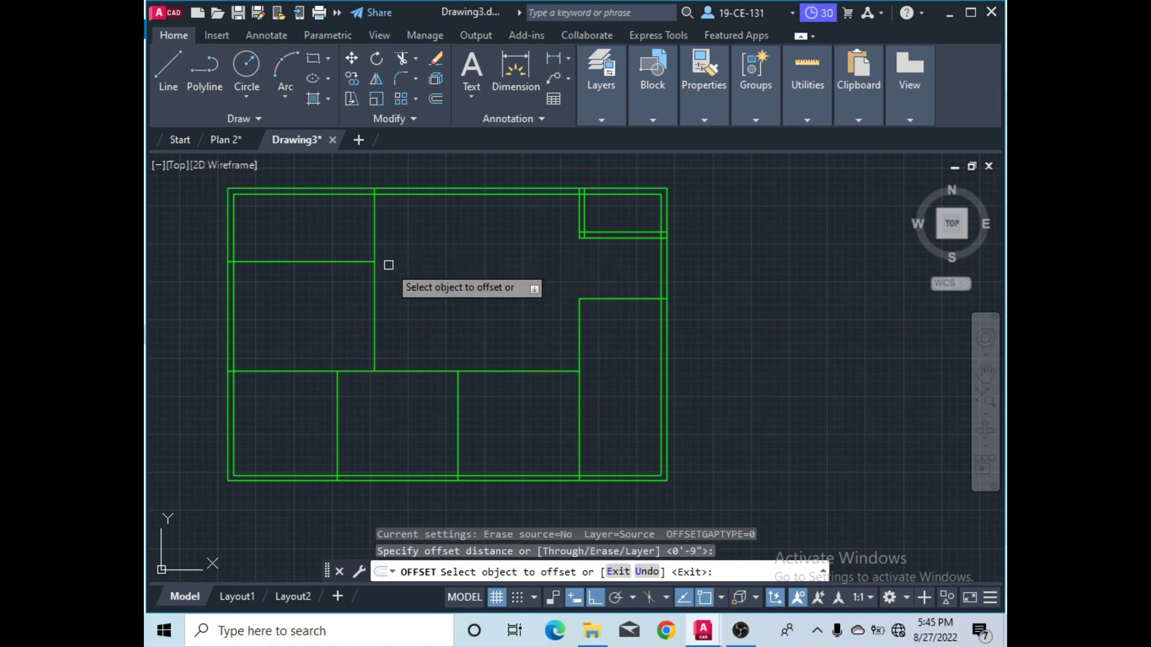
click(374, 228)
click(336, 233)
click(295, 261)
click(301, 235)
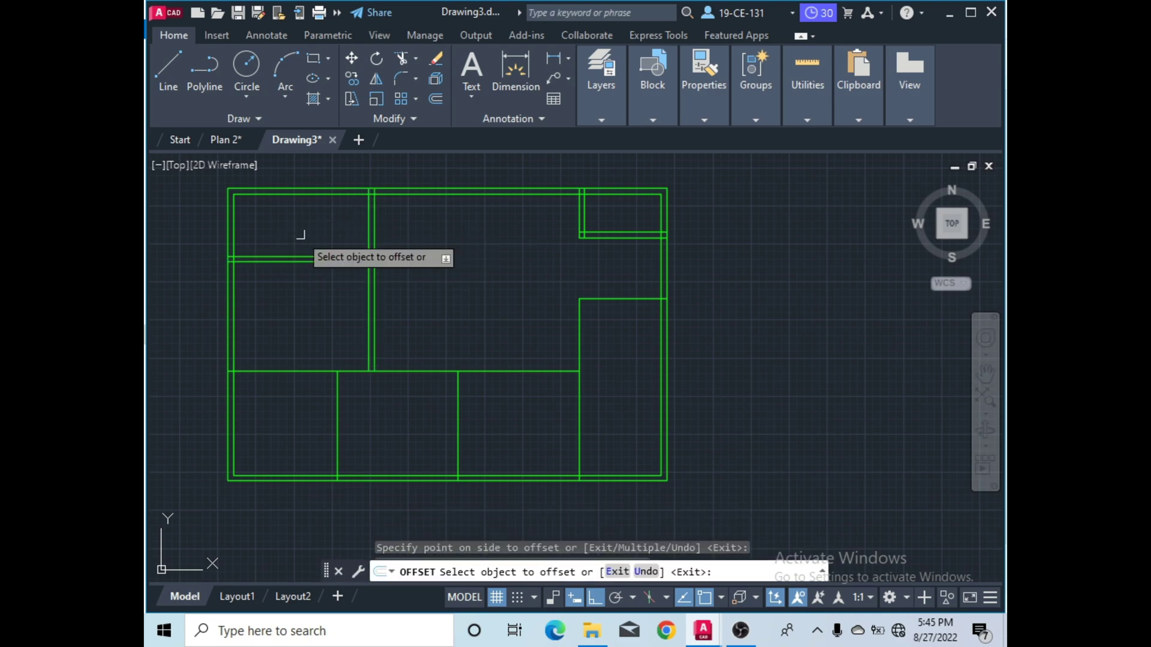
Offset the guest room's right wall 9" left, the next partition 9" right, and the long horizontal wall 9" downward.
click(334, 422)
click(306, 419)
click(454, 434)
click(515, 434)
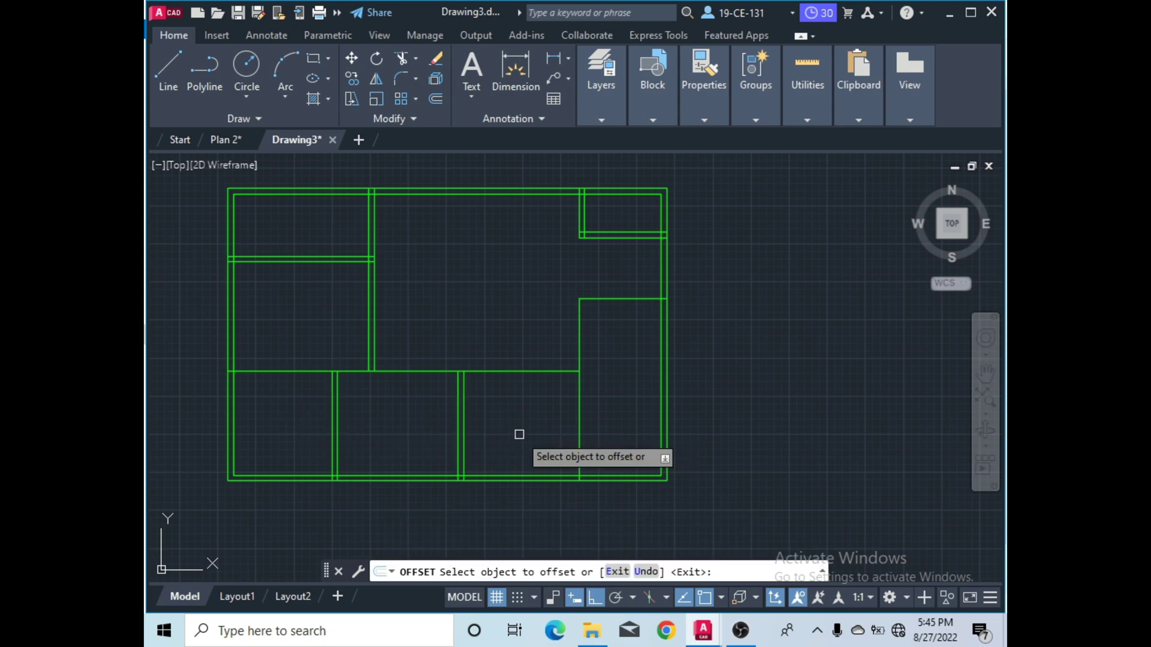
click(500, 372)
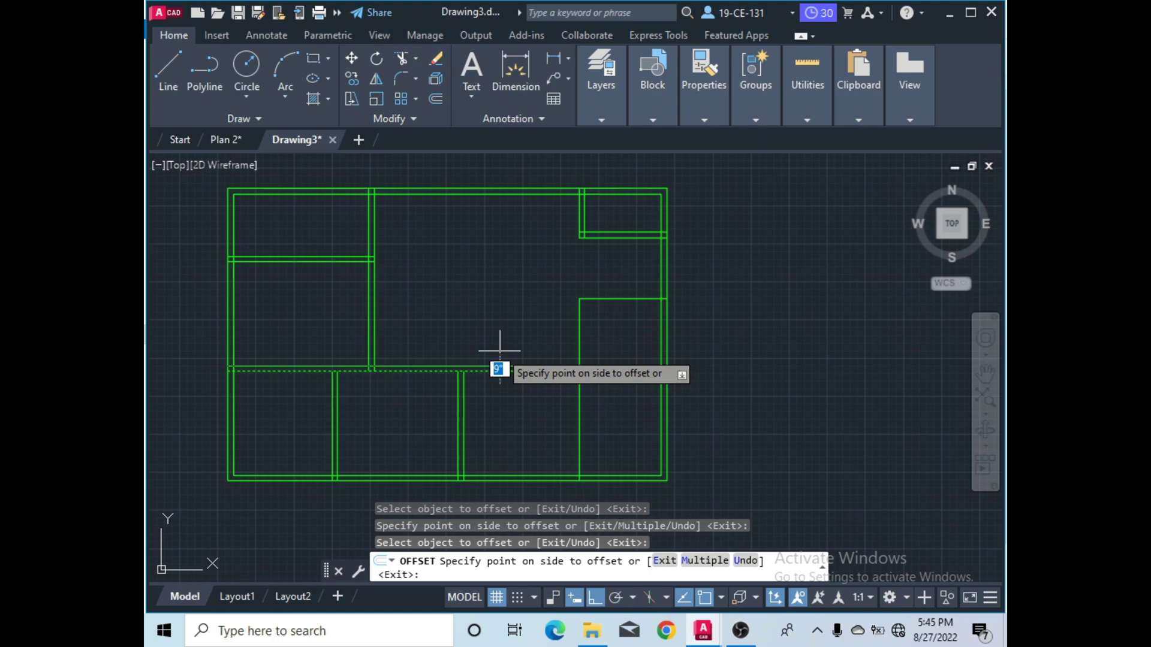
click(509, 398)
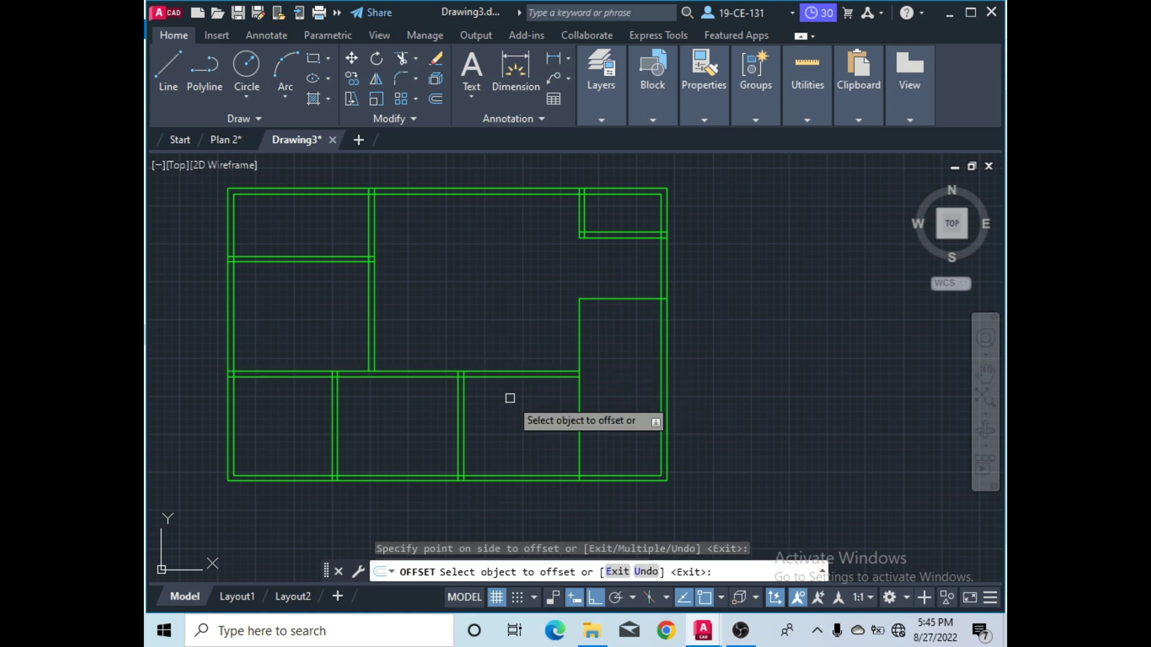
Offset the left and top walls of the lower-right bedroom 9" toward the inside of the room.
click(580, 327)
click(613, 322)
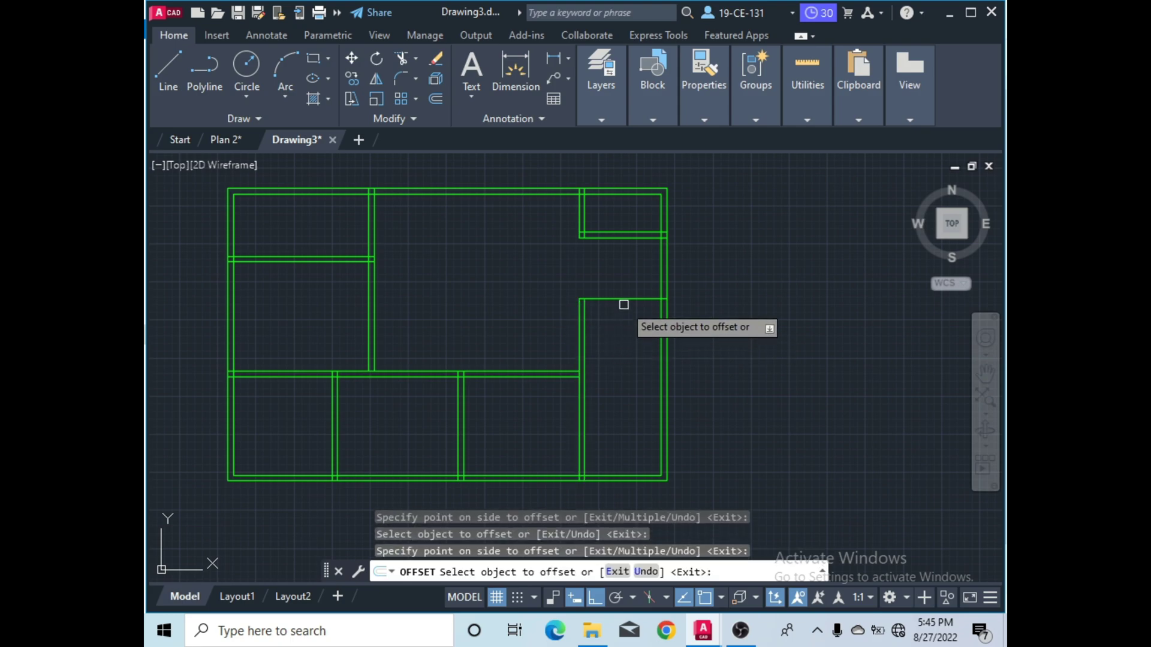
click(623, 299)
click(657, 323)
right_click(700, 286)
click(706, 297)
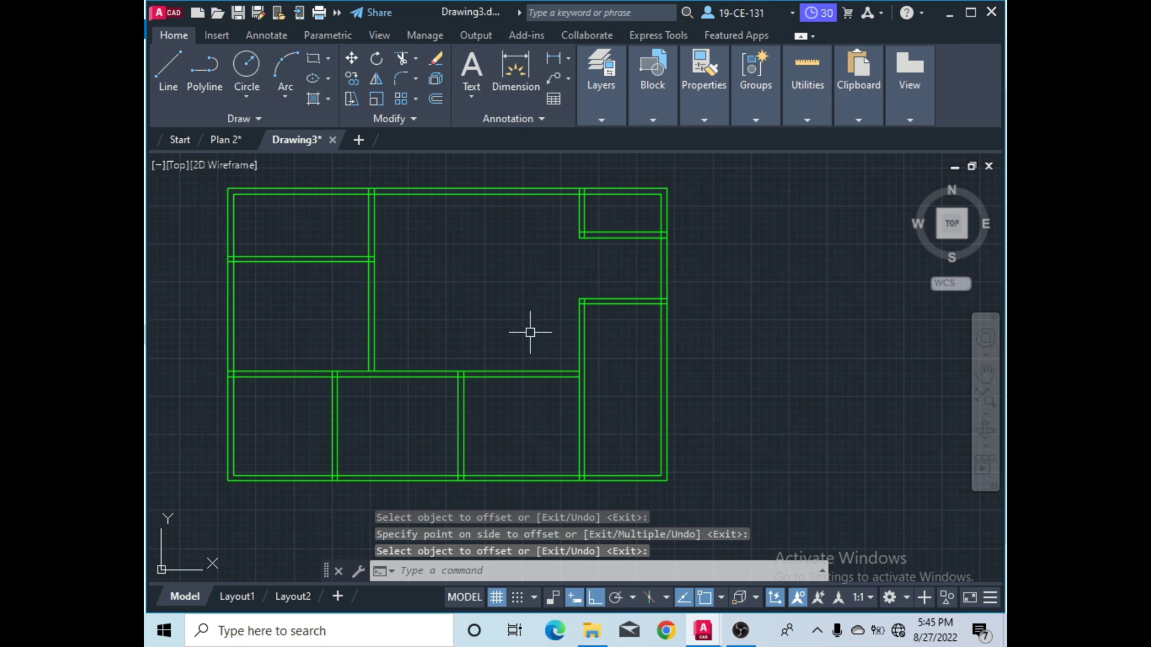
Trim the overlaps where the kitchen's right wall meets the top outer wall and the kitchen-dining wall.
scroll(569, 297, down, 2)
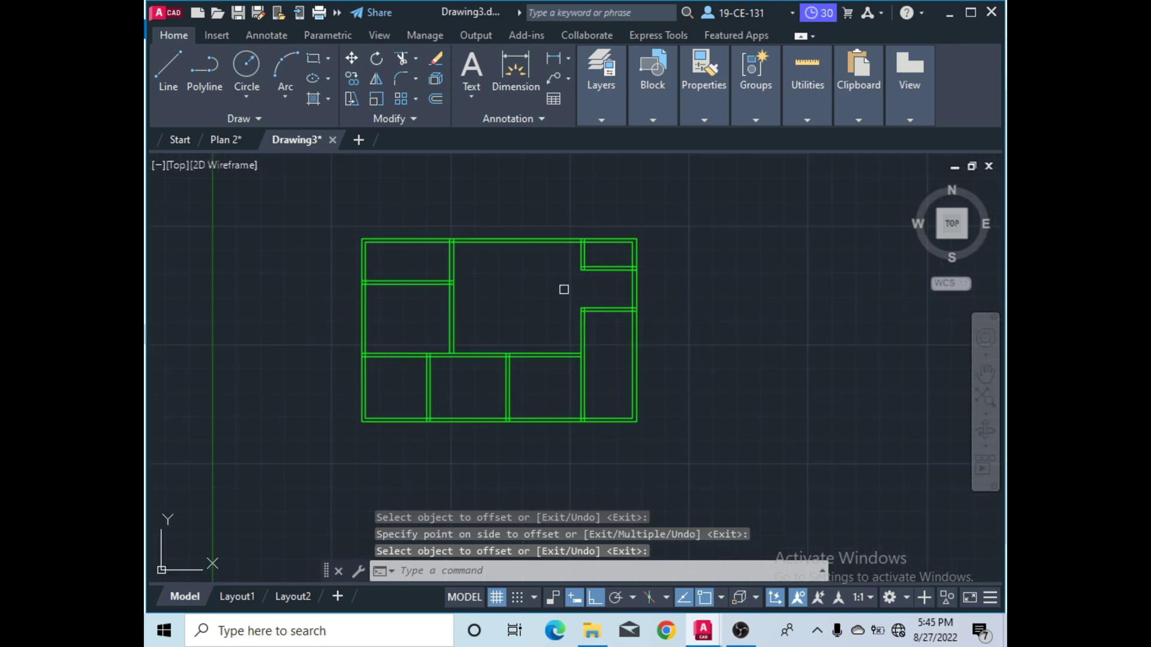
scroll(448, 241, up, 2)
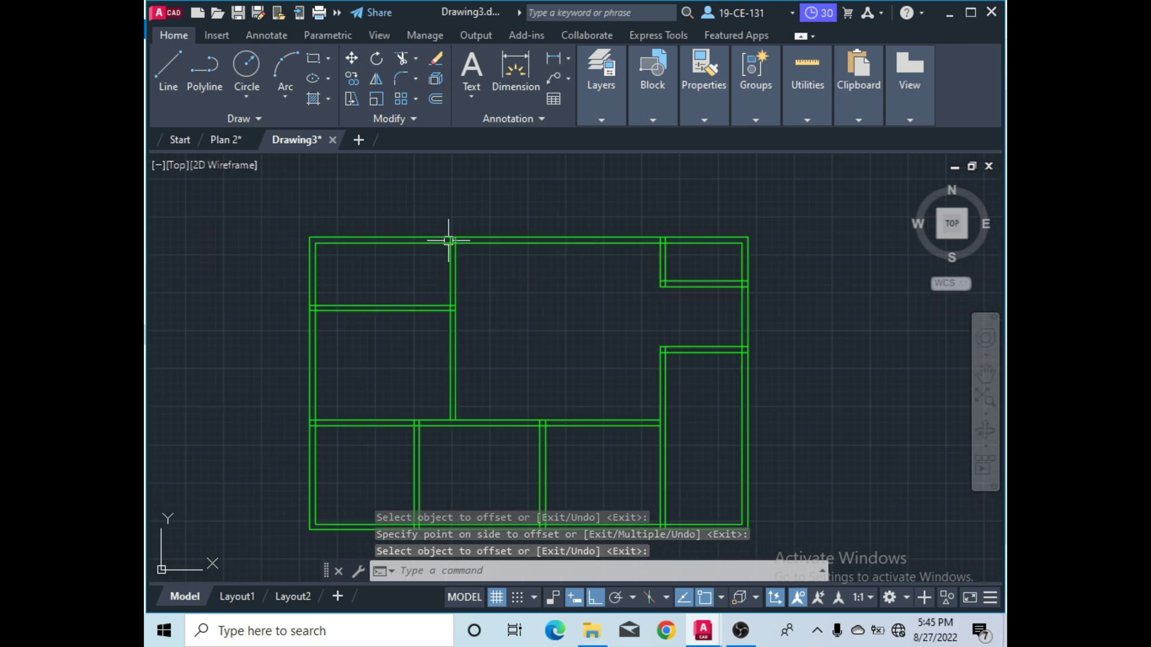
click(407, 59)
scroll(443, 247, up, 4)
scroll(429, 220, up, 1)
click(484, 243)
click(470, 259)
scroll(432, 235, down, 5)
scroll(419, 270, down, 2)
scroll(427, 293, up, 5)
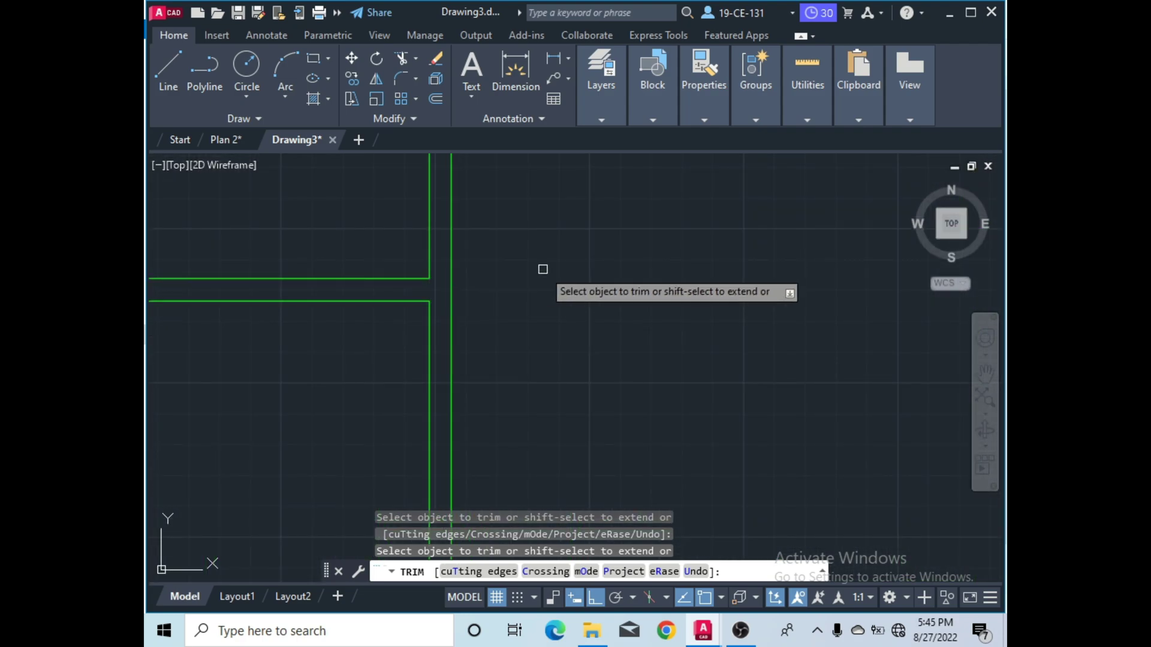
Trim the ends of the kitchen-dining wall and the long horizontal wall where they cross the left outer wall.
scroll(480, 272, down, 4)
scroll(300, 273, up, 5)
scroll(280, 258, up, 2)
mouse_move(298, 262)
mouse_down()
mouse_move(296, 337)
mouse_move(321, 300)
mouse_move(357, 303)
mouse_up()
scroll(378, 216, down, 5)
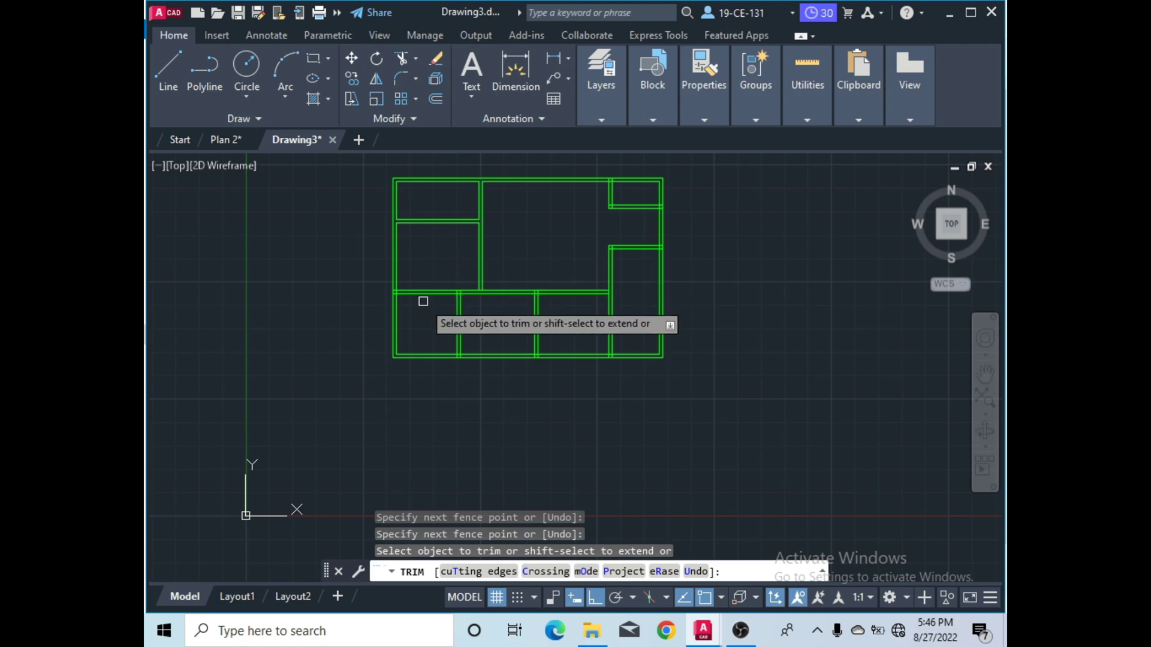
scroll(423, 302, up, 2)
scroll(395, 288, up, 4)
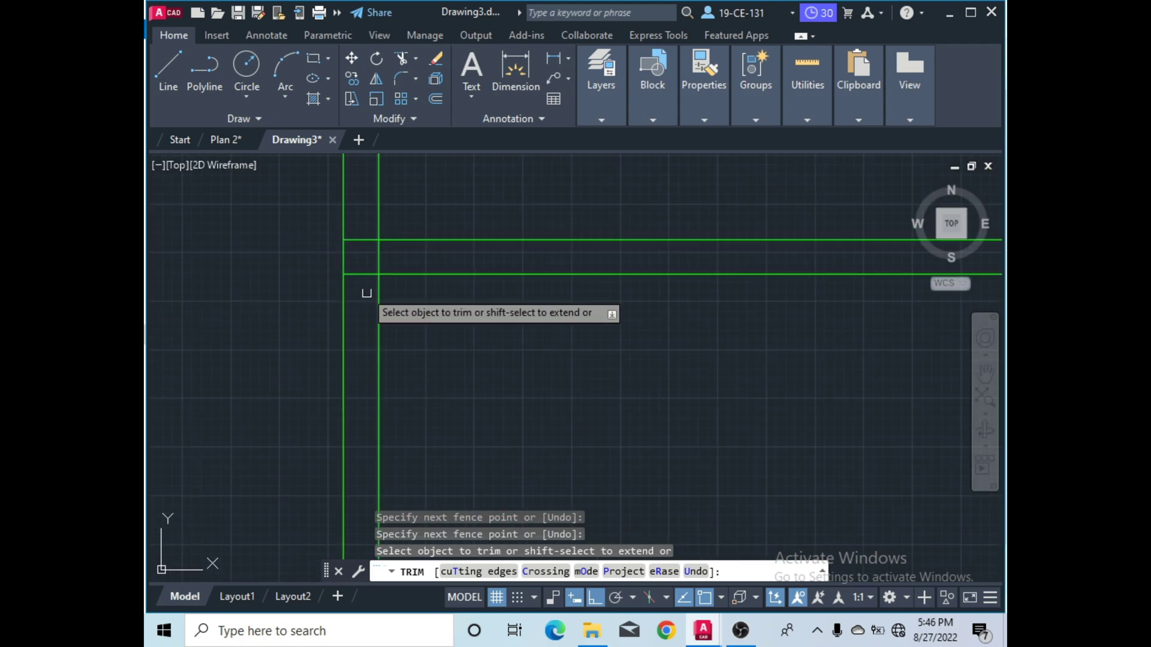
drag(360, 222, 362, 294)
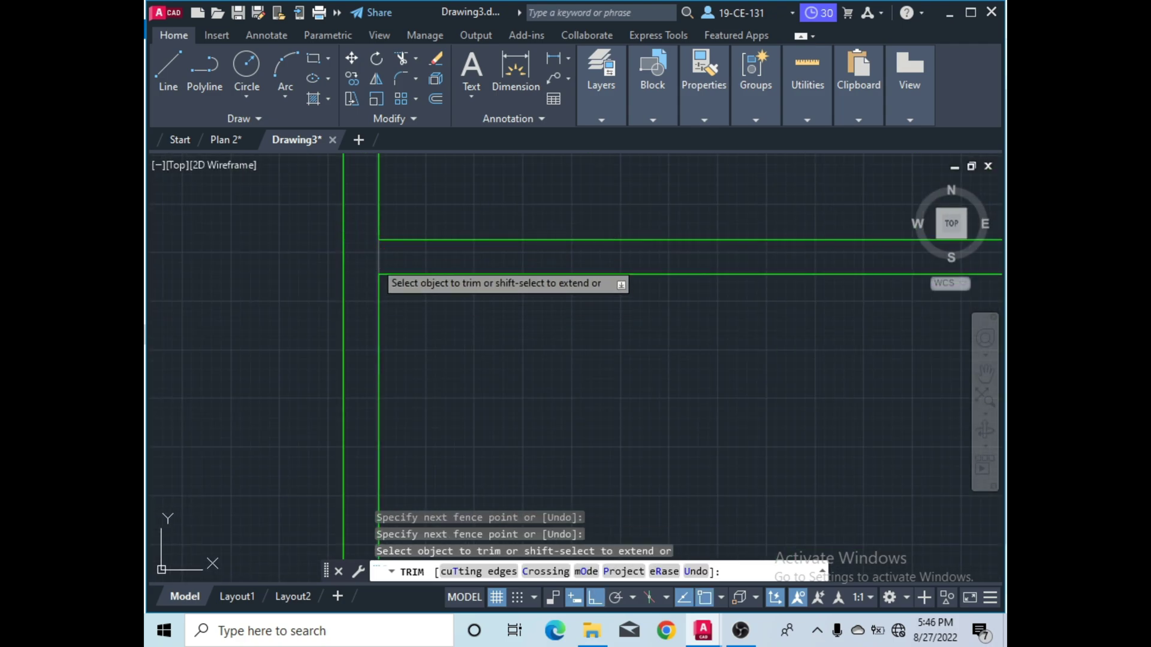
Trim the overlapping lines at both ends of the guest room's right wall, at the outer wall and the long horizontal wall.
scroll(390, 254, down, 5)
scroll(512, 360, up, 5)
scroll(491, 359, up, 4)
drag(391, 381, 322, 434)
drag(396, 437, 481, 435)
scroll(480, 435, down, 8)
scroll(479, 404, up, 10)
mouse_move(535, 309)
mouse_down()
mouse_move(412, 290)
mouse_move(462, 311)
mouse_move(486, 350)
mouse_up()
scroll(419, 322, down, 6)
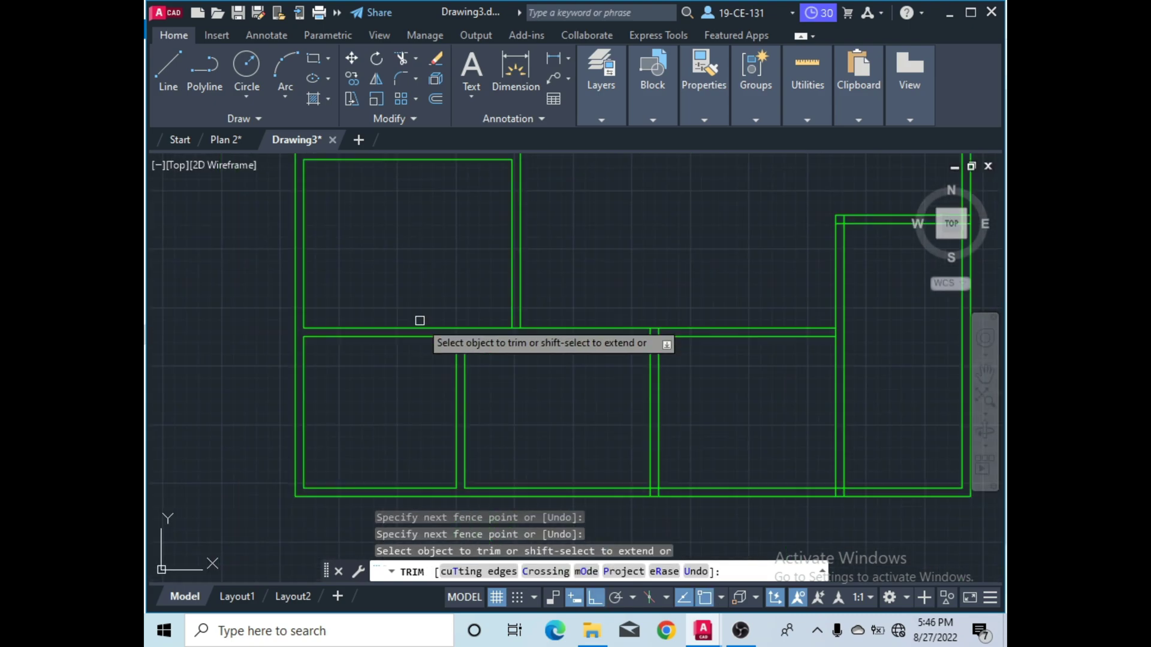
Trim the overlaps on the long horizontal wall at the dining room's right wall and the top of the second lower partition.
scroll(478, 325, up, 6)
drag(499, 311, 503, 323)
scroll(504, 323, down, 9)
scroll(527, 270, up, 3)
scroll(506, 286, down, 3)
scroll(560, 348, up, 8)
scroll(582, 339, up, 4)
mouse_move(635, 331)
mouse_down()
mouse_move(566, 330)
mouse_move(598, 333)
mouse_move(593, 347)
mouse_up()
Trim the overlapping lines where the second lower partition meets the bottom outer wall.
scroll(586, 296, down, 6)
scroll(594, 456, up, 4)
scroll(588, 228, up, 3)
drag(604, 173, 507, 280)
drag(741, 260, 629, 262)
scroll(509, 305, down, 6)
scroll(495, 316, down, 6)
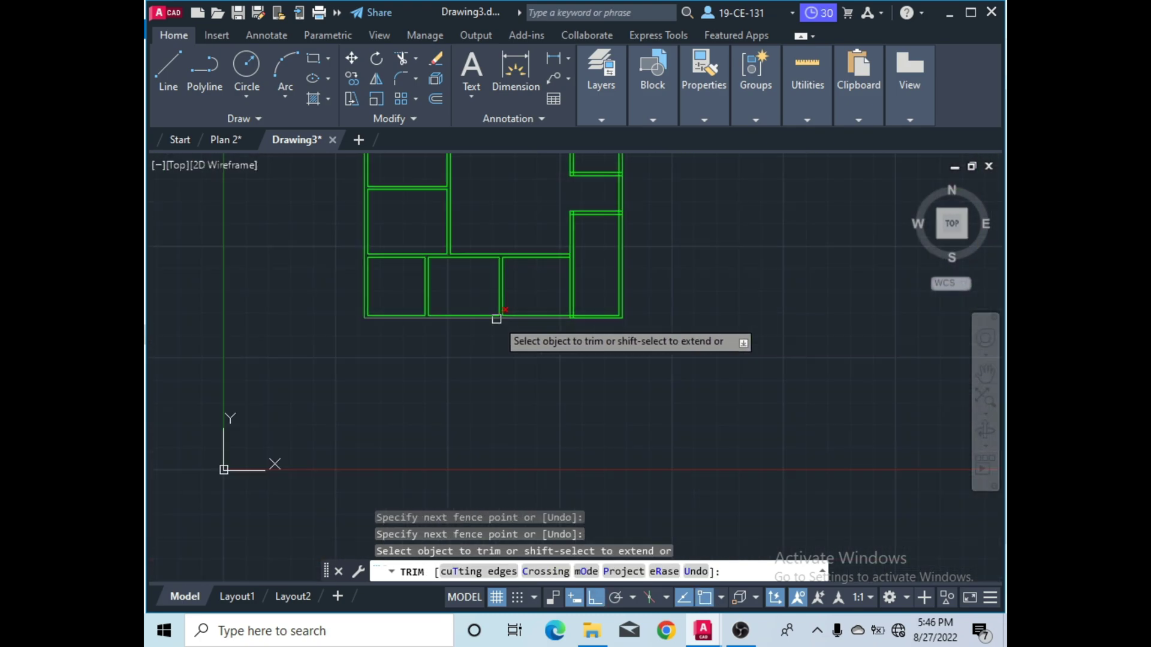
Trim the overlaps at the lower-right bedroom's left wall, at the bottom outer wall and at the room's top-left corner.
scroll(560, 282, up, 8)
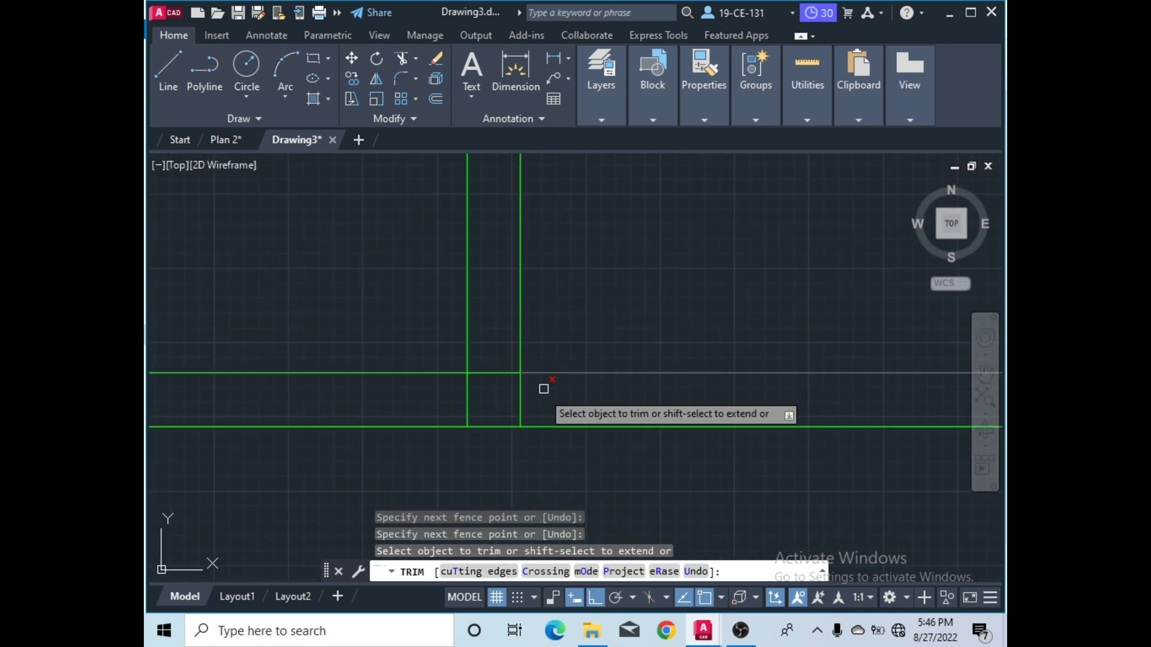
mouse_move(538, 404)
mouse_down()
mouse_move(424, 390)
mouse_move(457, 367)
mouse_move(462, 324)
mouse_move(469, 369)
mouse_up()
scroll(483, 378, down, 5)
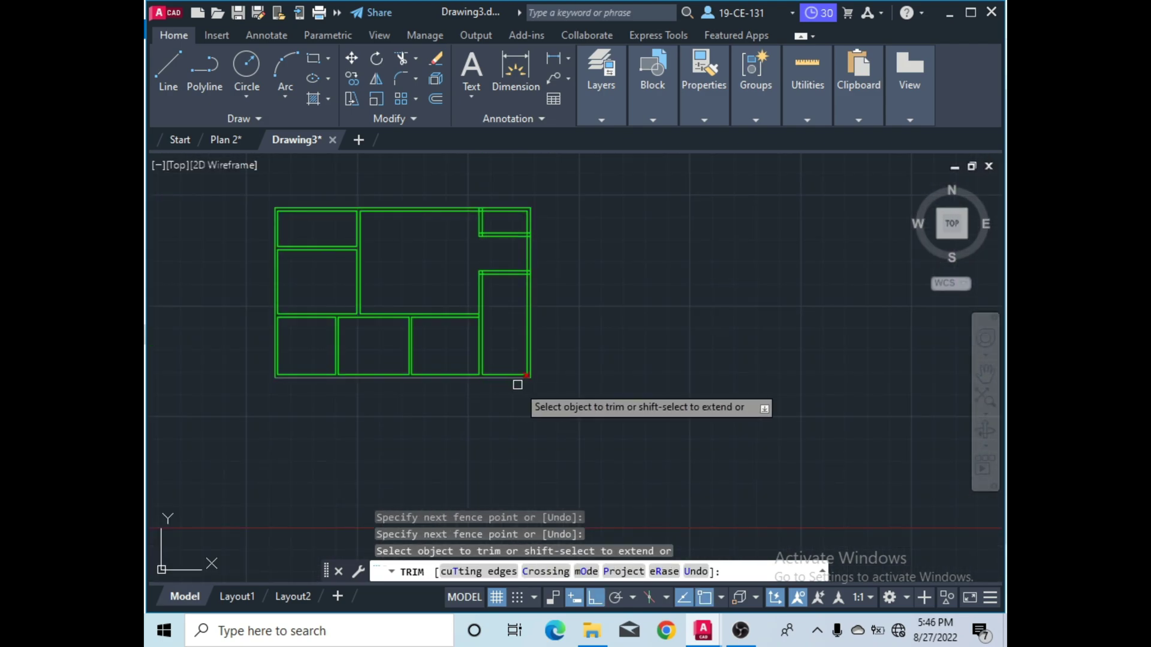
scroll(532, 387, up, 3)
scroll(465, 191, up, 8)
mouse_move(424, 206)
mouse_down()
mouse_move(466, 222)
mouse_move(413, 244)
mouse_up()
scroll(429, 249, down, 5)
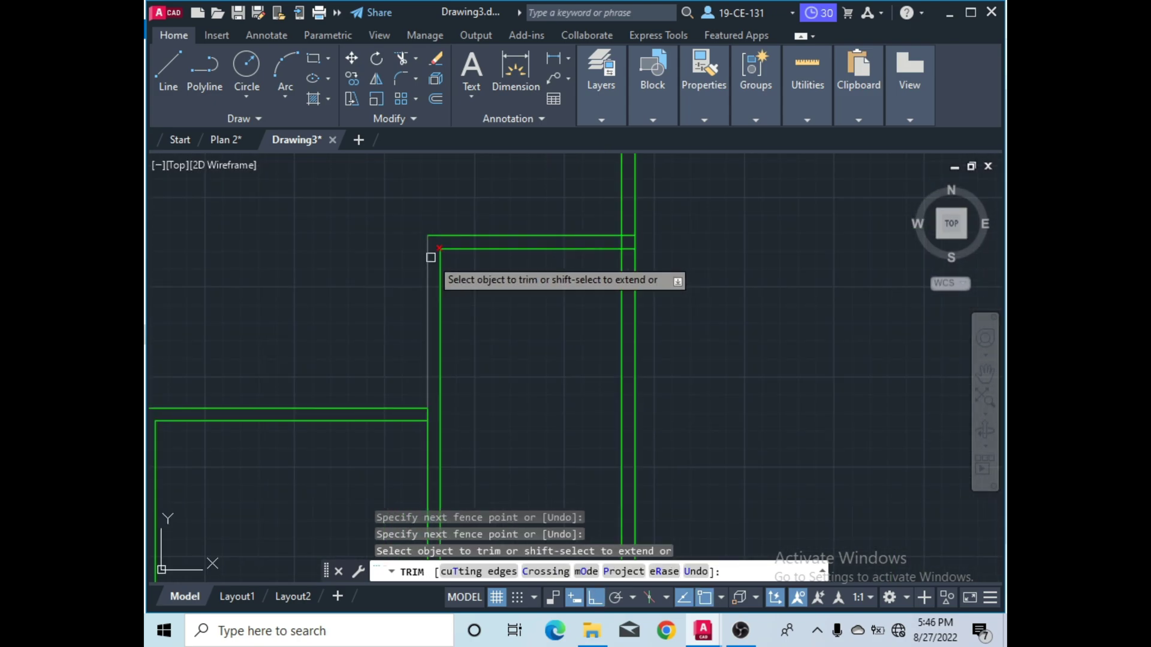
Trim the overlaps where the lower-right bedroom's top wall and the bath's bottom wall meet the right outer wall.
scroll(585, 260, up, 4)
mouse_move(608, 239)
mouse_down()
mouse_move(617, 257)
mouse_move(607, 295)
mouse_move(581, 268)
mouse_move(611, 287)
mouse_move(609, 358)
mouse_up()
scroll(591, 285, down, 5)
scroll(590, 240, up, 5)
scroll(582, 328, down, 5)
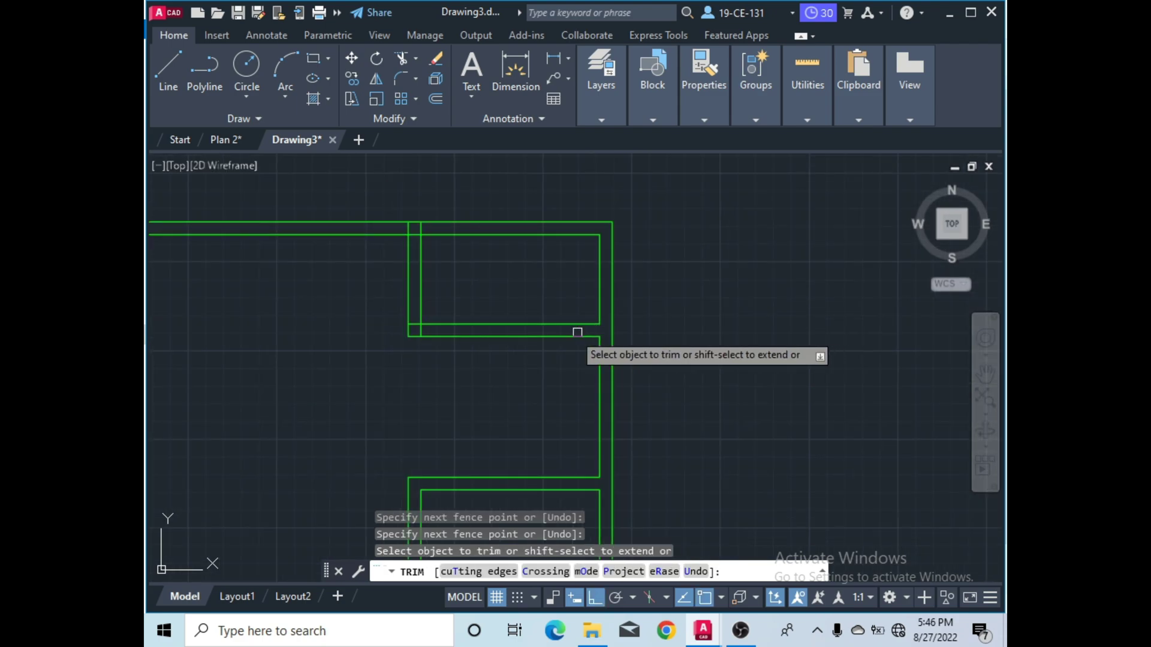
Trim the overlapping lines at the bath's lower-left corner and where its left wall meets the top outer wall.
scroll(415, 328, up, 4)
scroll(464, 329, up, 1)
drag(515, 328, 459, 326)
mouse_move(440, 271)
mouse_down()
mouse_move(424, 295)
mouse_move(437, 354)
mouse_move(357, 322)
mouse_move(306, 340)
mouse_move(372, 355)
mouse_move(370, 419)
mouse_up()
scroll(438, 354, down, 2)
scroll(436, 292, down, 2)
scroll(436, 291, up, 10)
scroll(370, 419, down, 4)
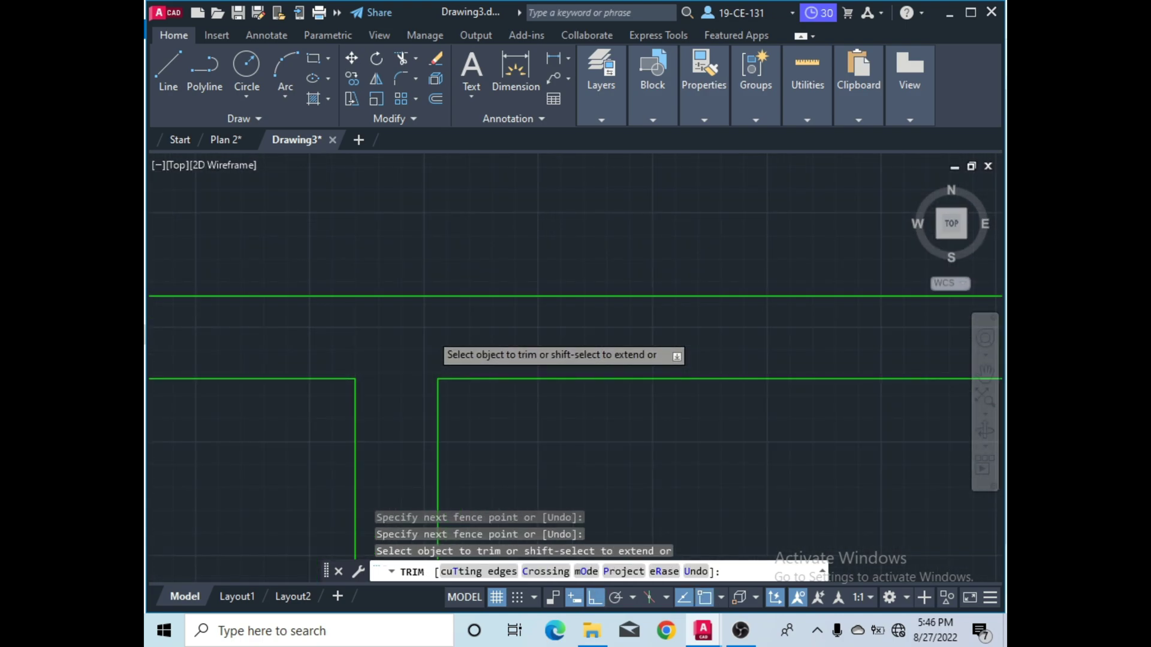
scroll(478, 276, down, 5)
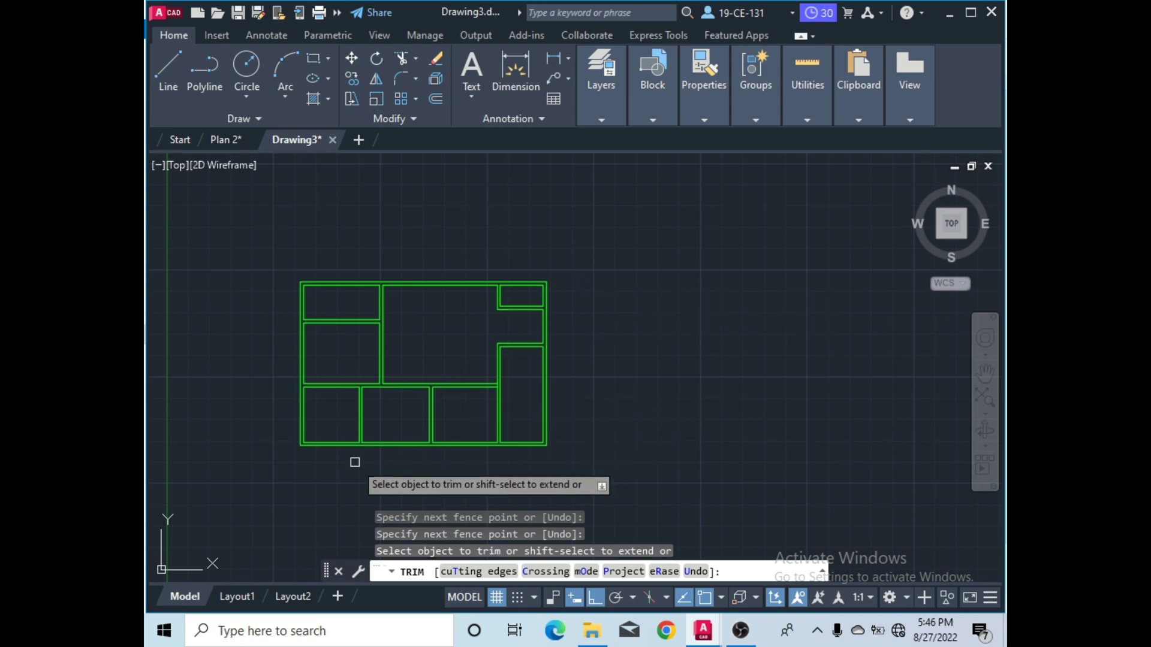
Trim the overlap where the long horizontal wall meets the lower-right bedroom's left wall, and finish trimming.
scroll(258, 433, up, 3)
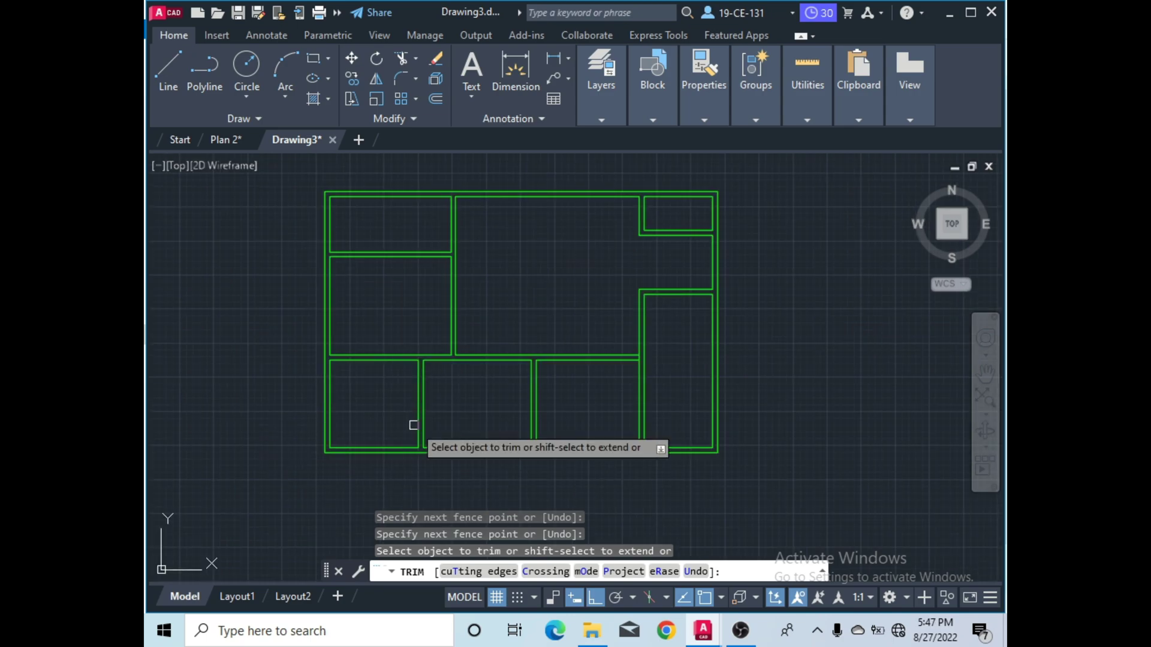
scroll(651, 355, up, 8)
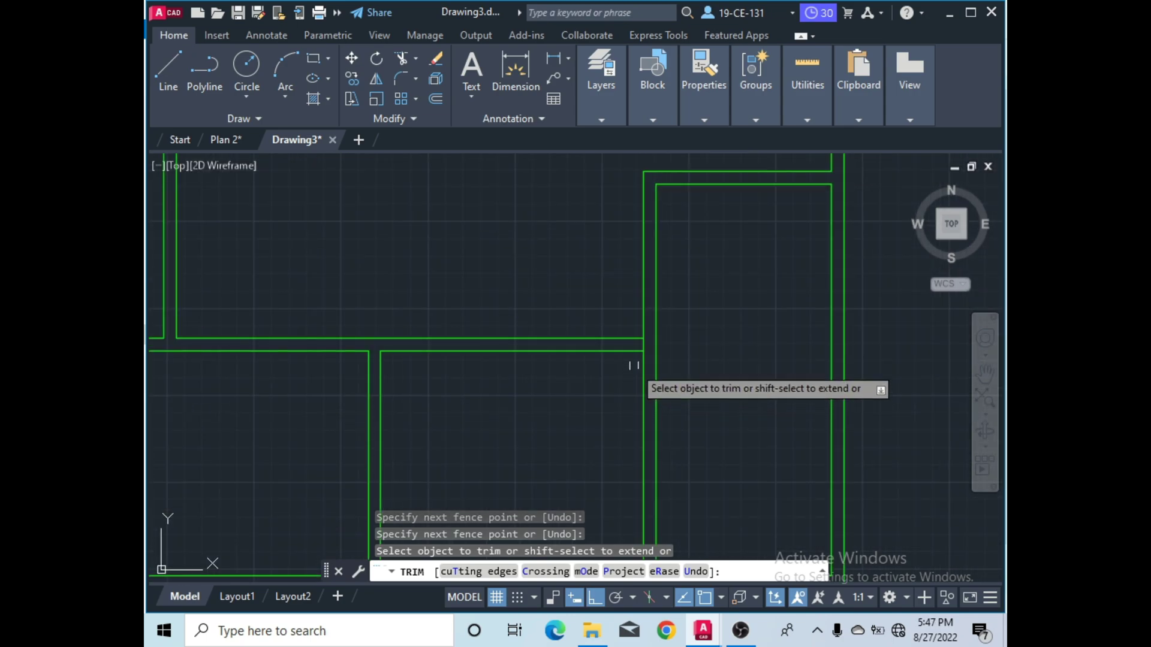
mouse_move(658, 326)
mouse_down()
mouse_move(638, 334)
mouse_move(581, 265)
mouse_up()
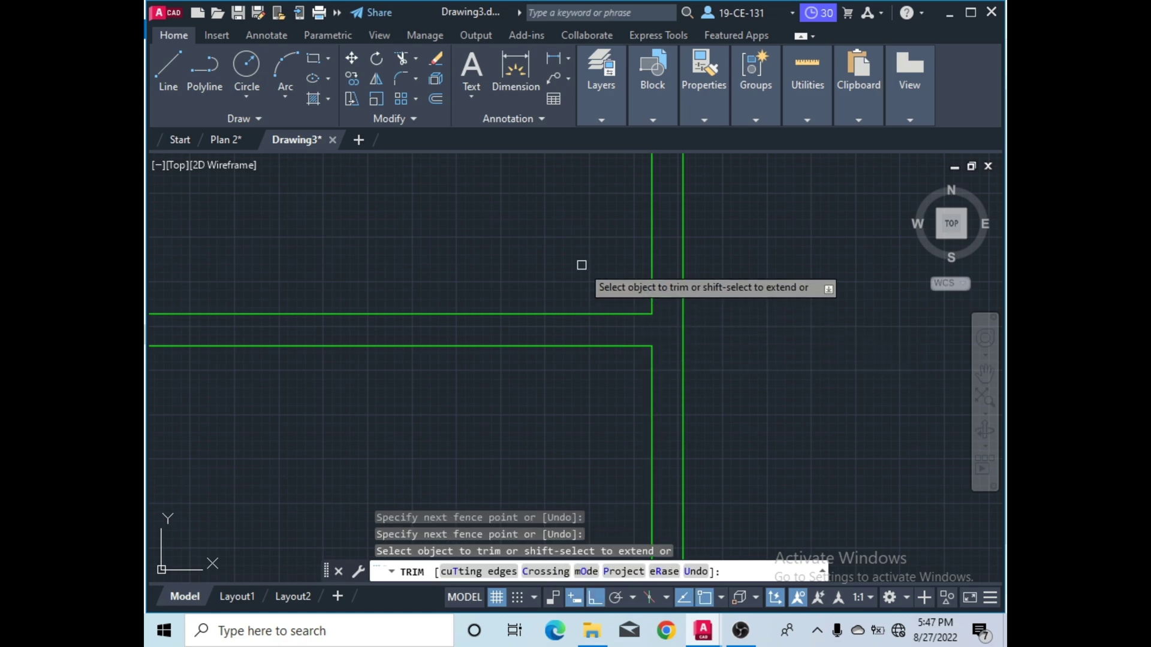
scroll(616, 271, down, 7)
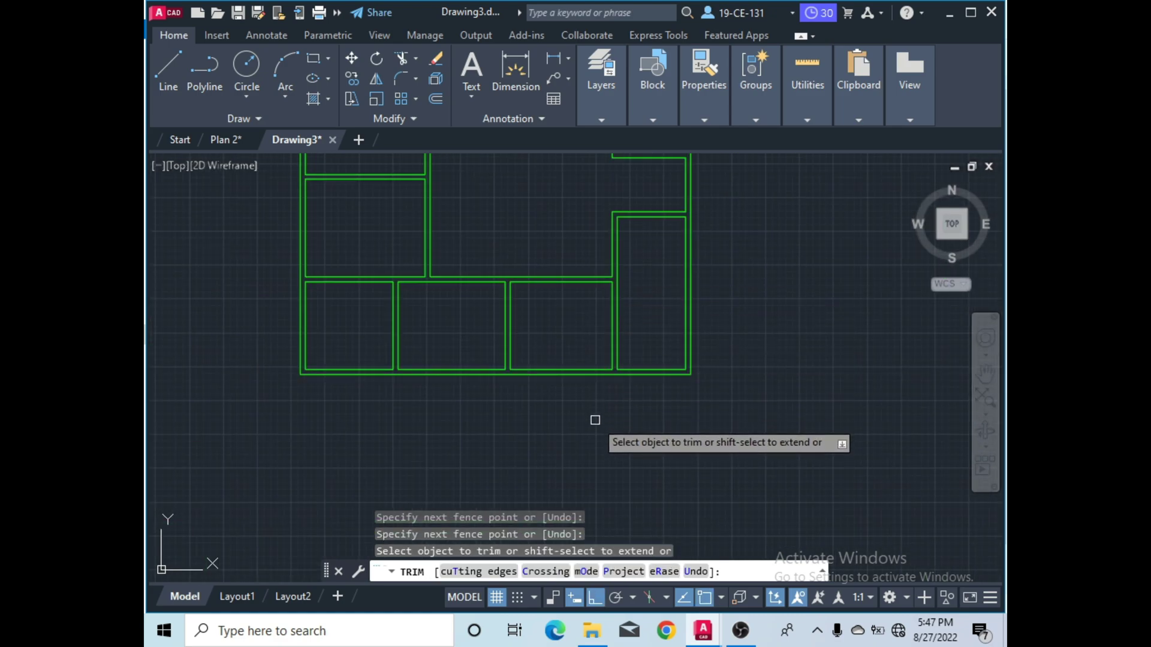
scroll(499, 456, down, 3)
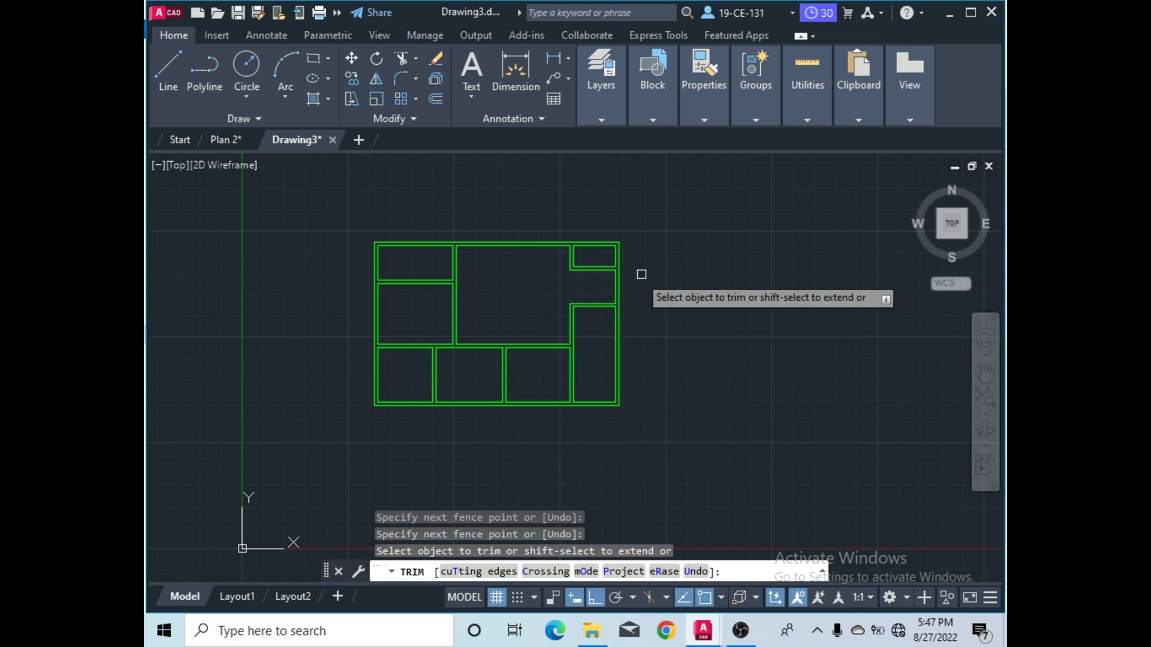
right_click(701, 230)
click(716, 242)
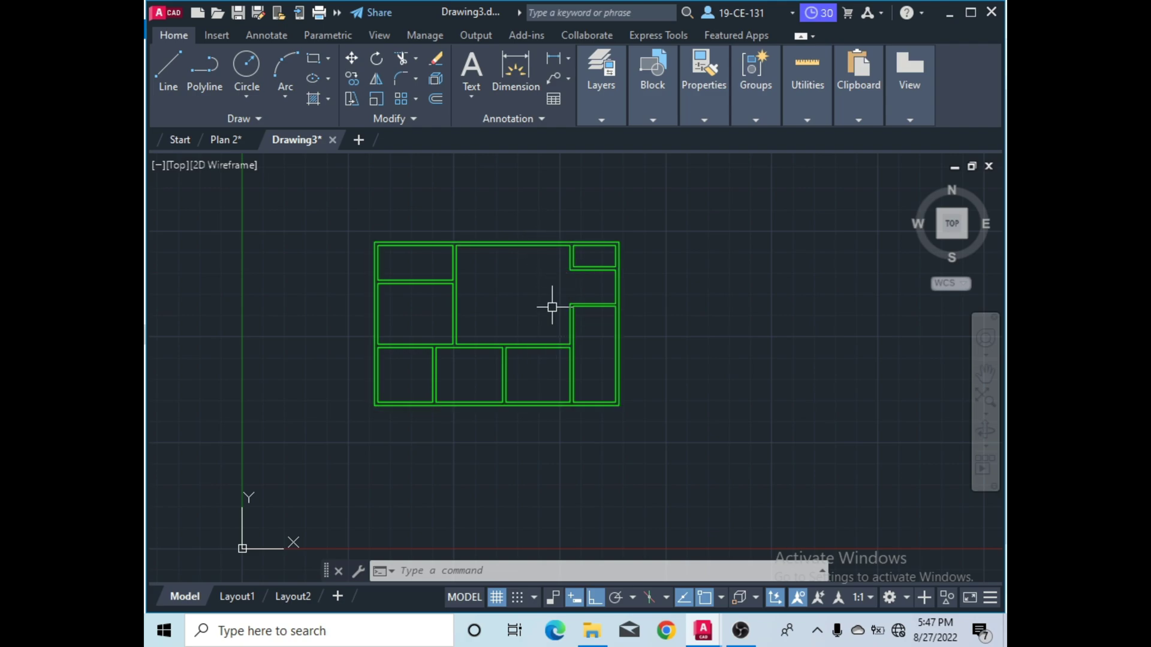
Join all the wall lines of the floor plan.
scroll(488, 309, up, 2)
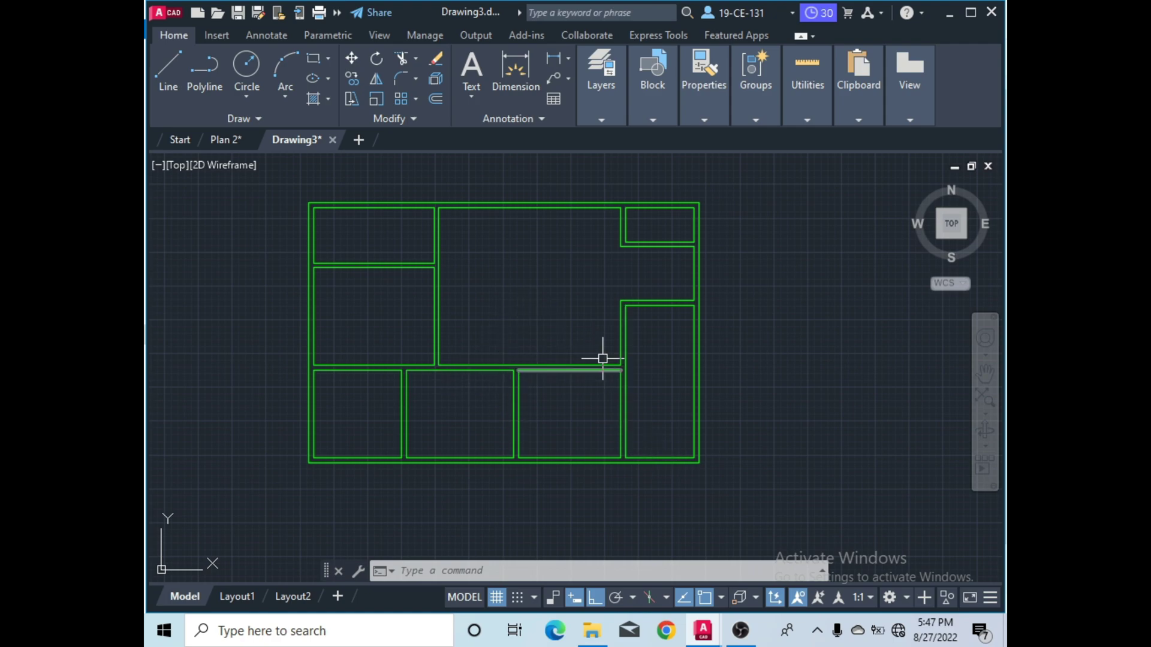
scroll(538, 314, down, 2)
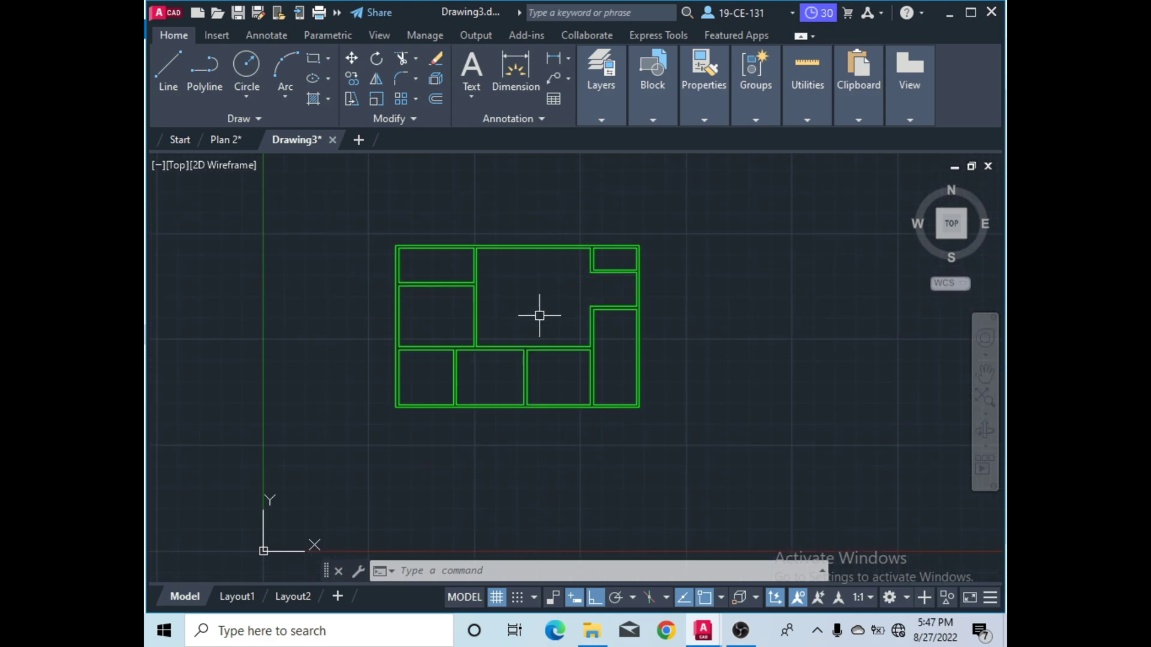
scroll(513, 305, up, 2)
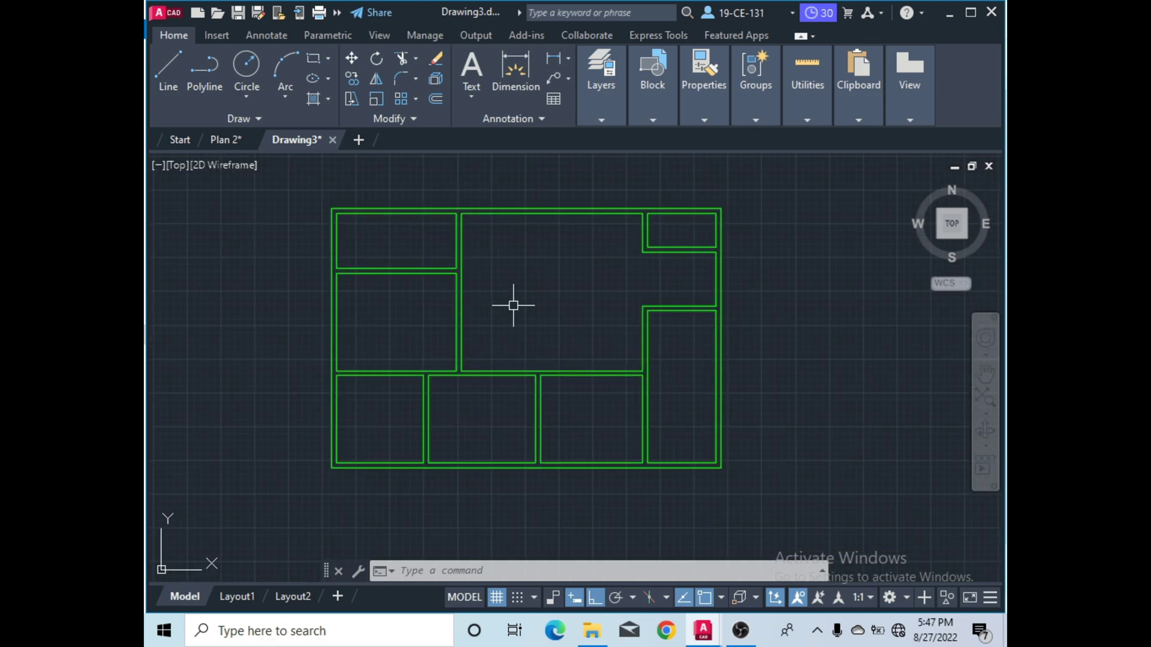
click(771, 182)
click(277, 486)
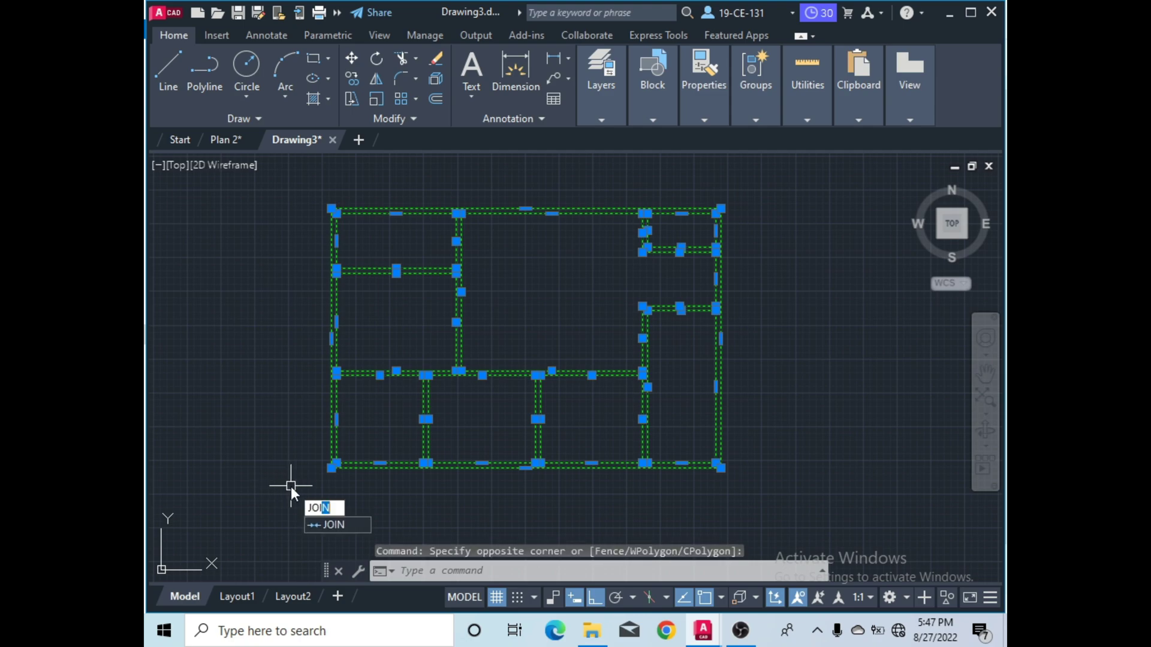
key(Return)
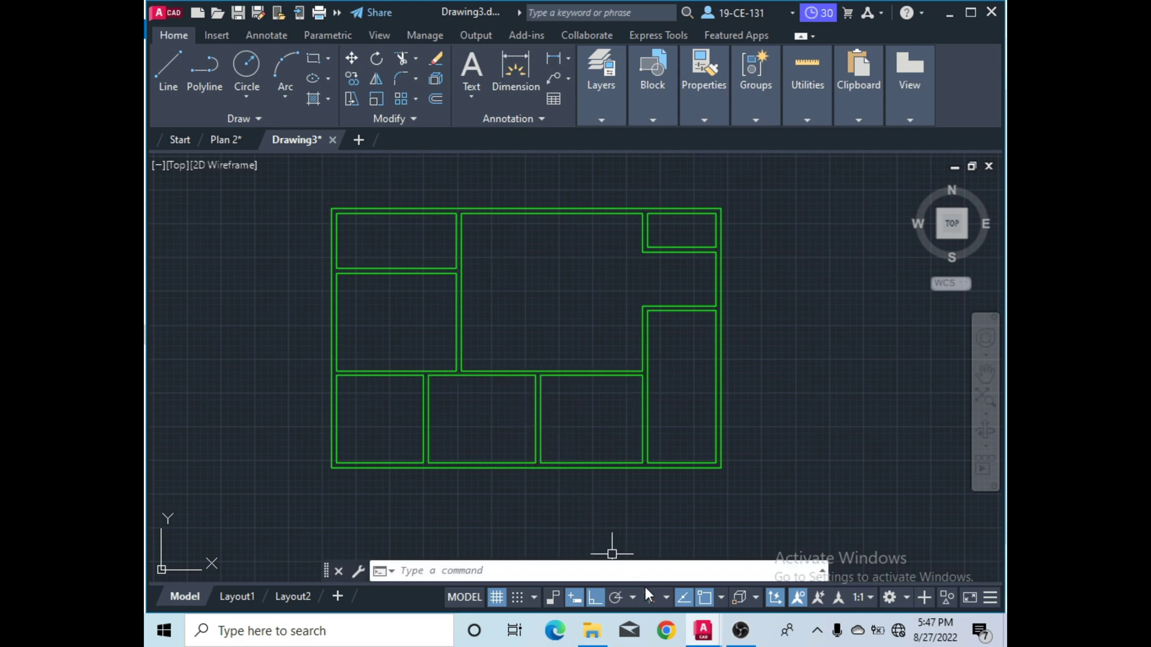
click(740, 633)
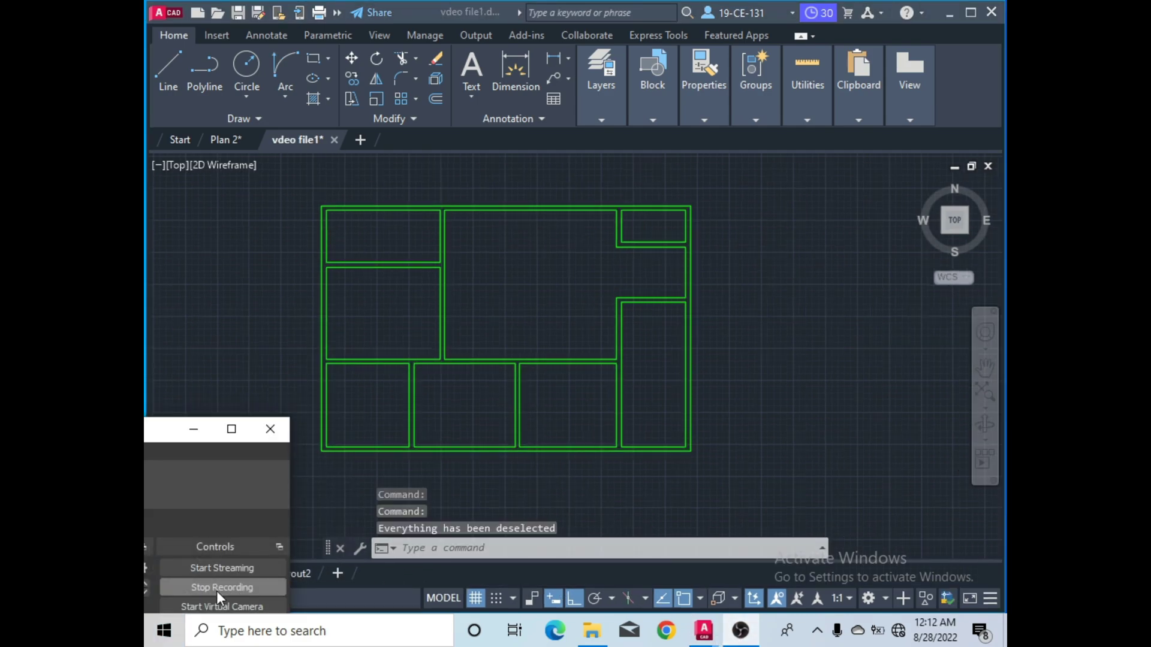
click(193, 429)
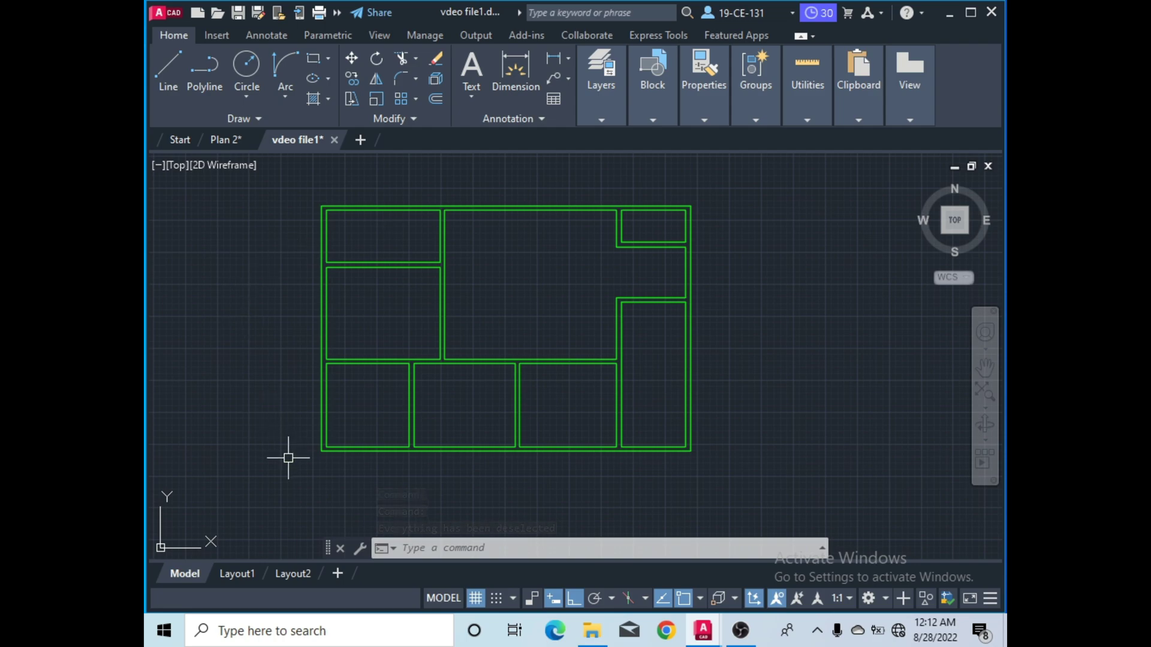
scroll(292, 397, up, 4)
scroll(495, 361, down, 2)
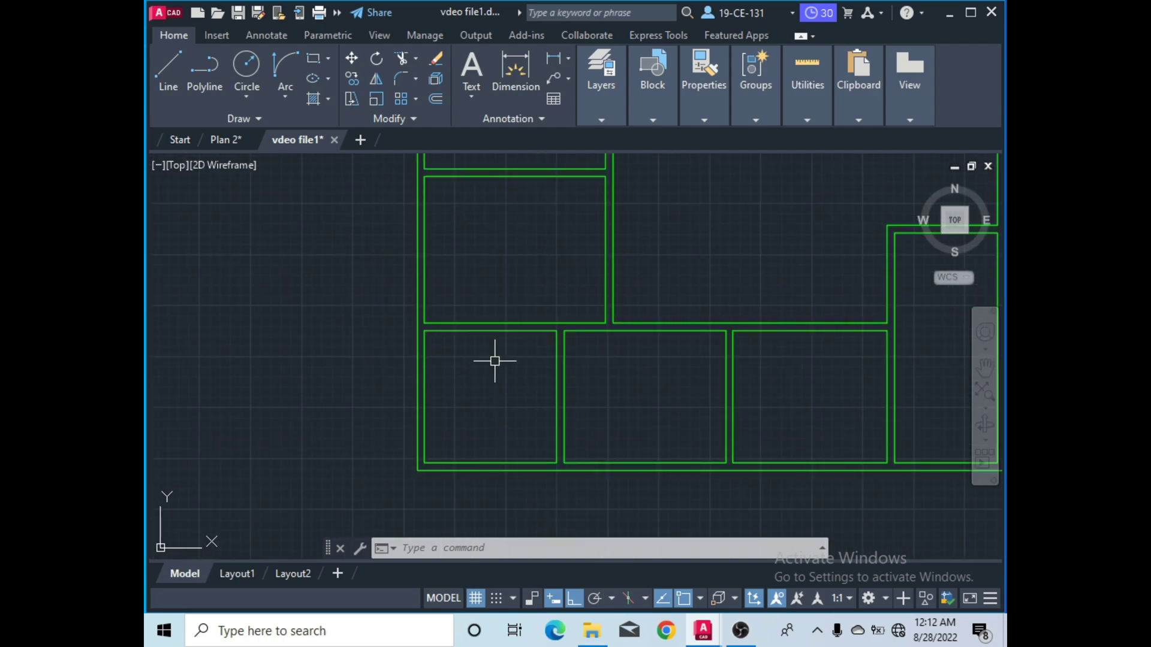
scroll(454, 361, down, 2)
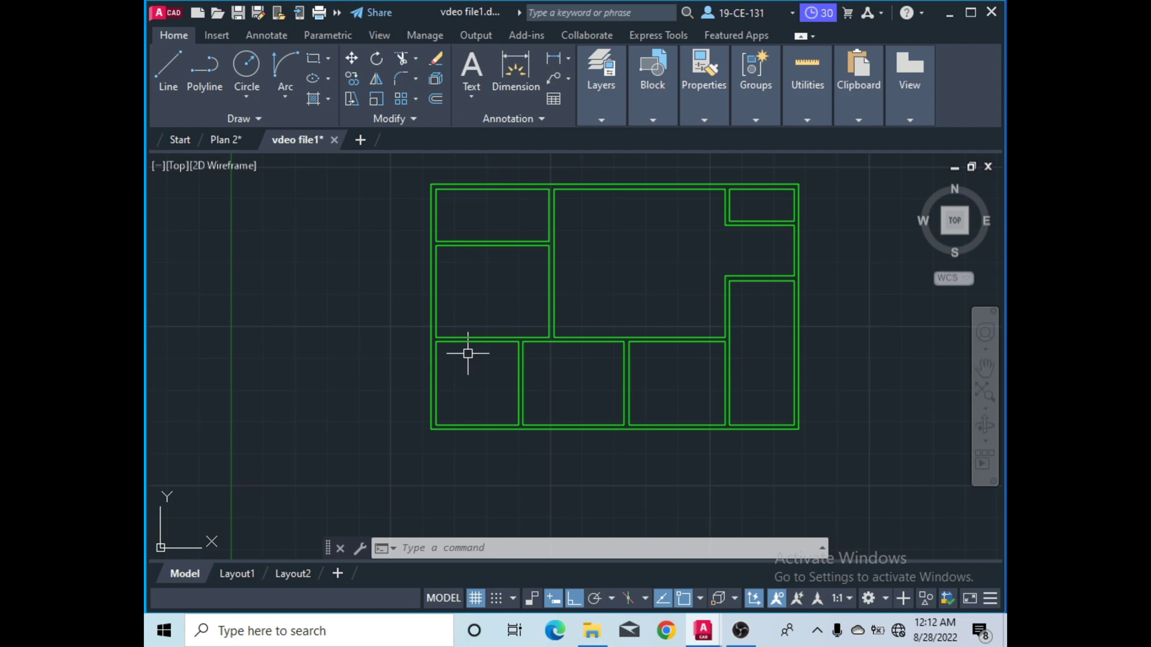
scroll(468, 354, up, 2)
scroll(451, 343, down, 2)
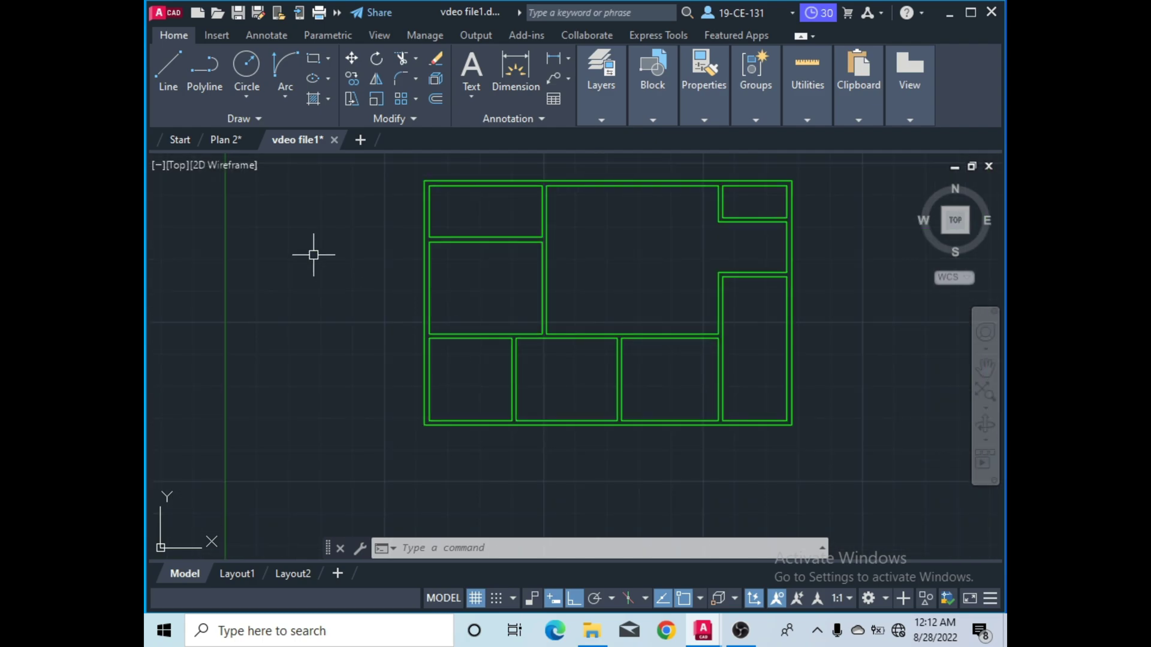
Examine the guest room's toilet walls in the Plan 2 drawing and return to the vdeo file1 drawing.
click(222, 142)
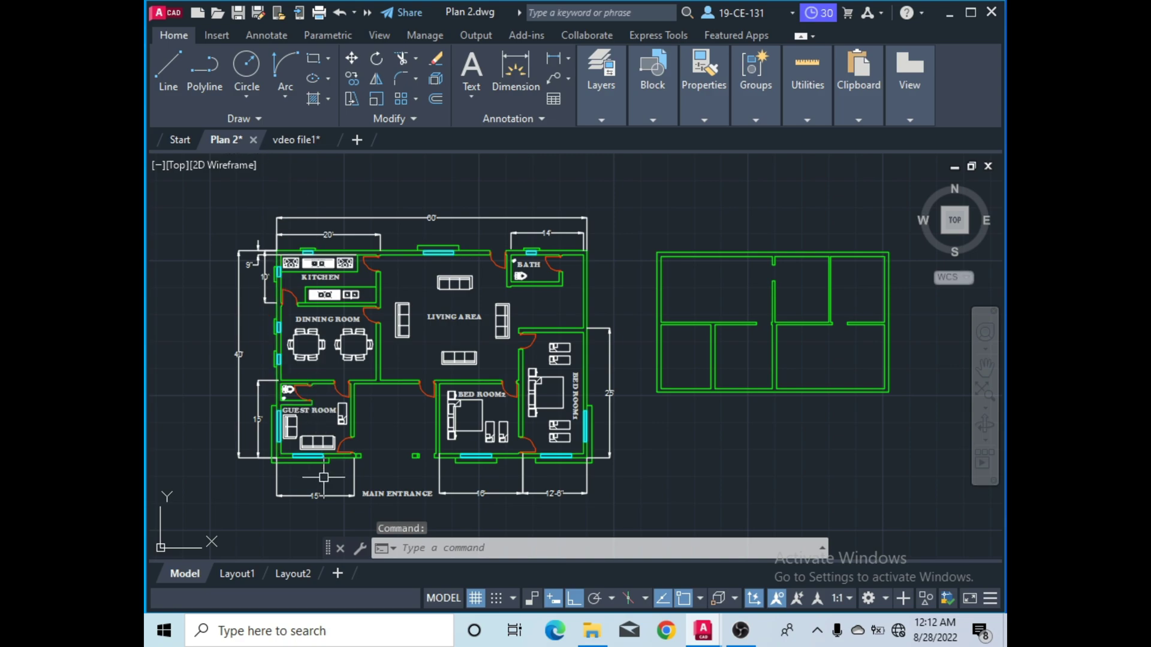
scroll(336, 383, up, 6)
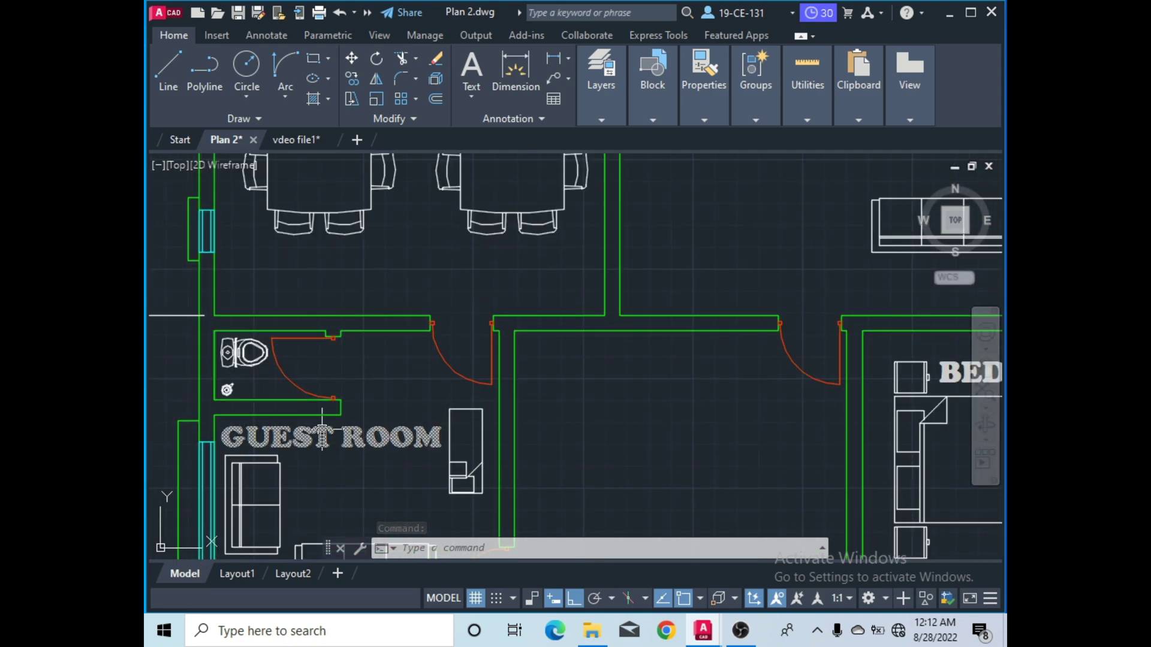
scroll(329, 334, down, 5)
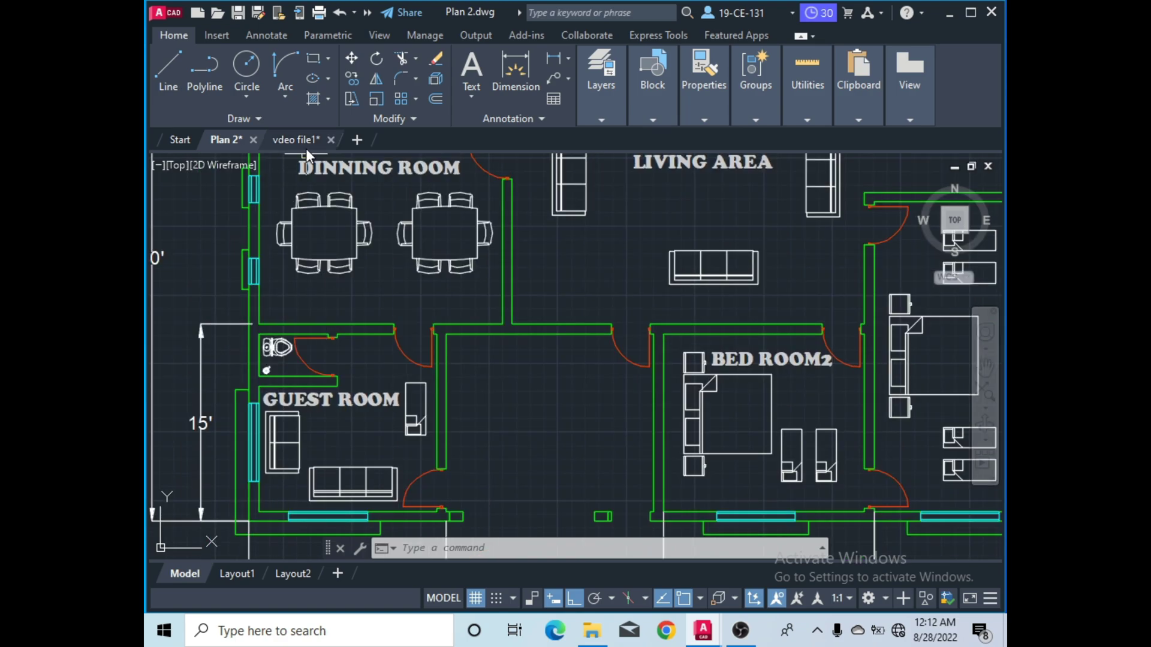
click(299, 142)
Draw the toilet outline from the lower-left room's inner top-left corner: 4' down, 6' to the right, and up to the room's top wall.
scroll(449, 362, up, 4)
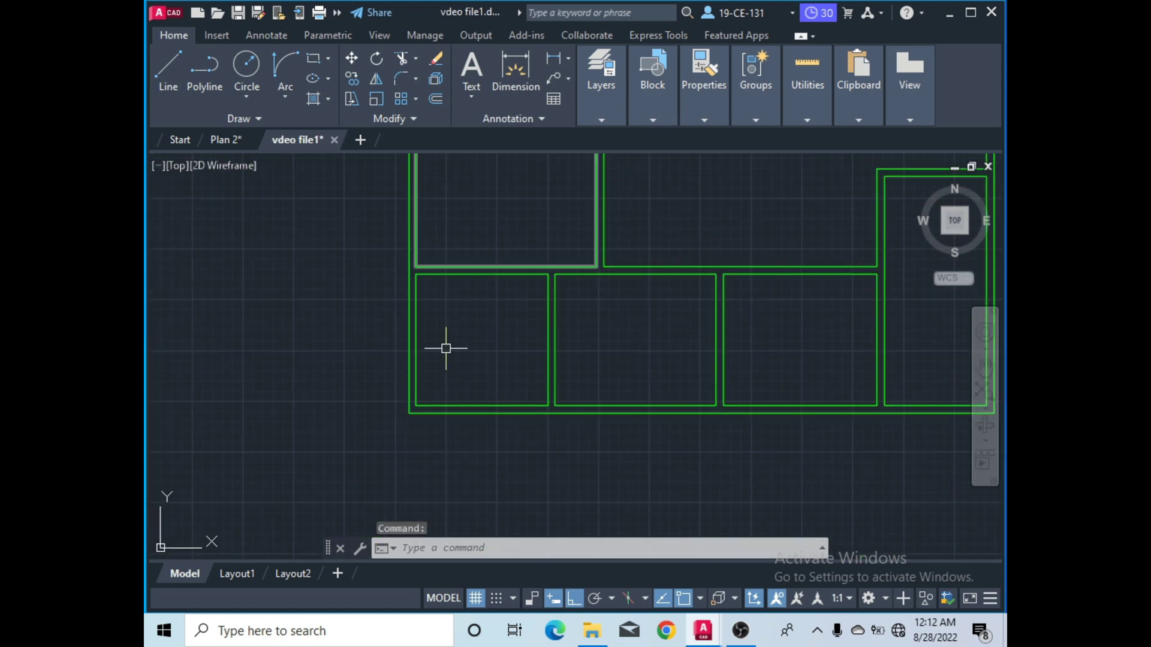
scroll(423, 281, up, 4)
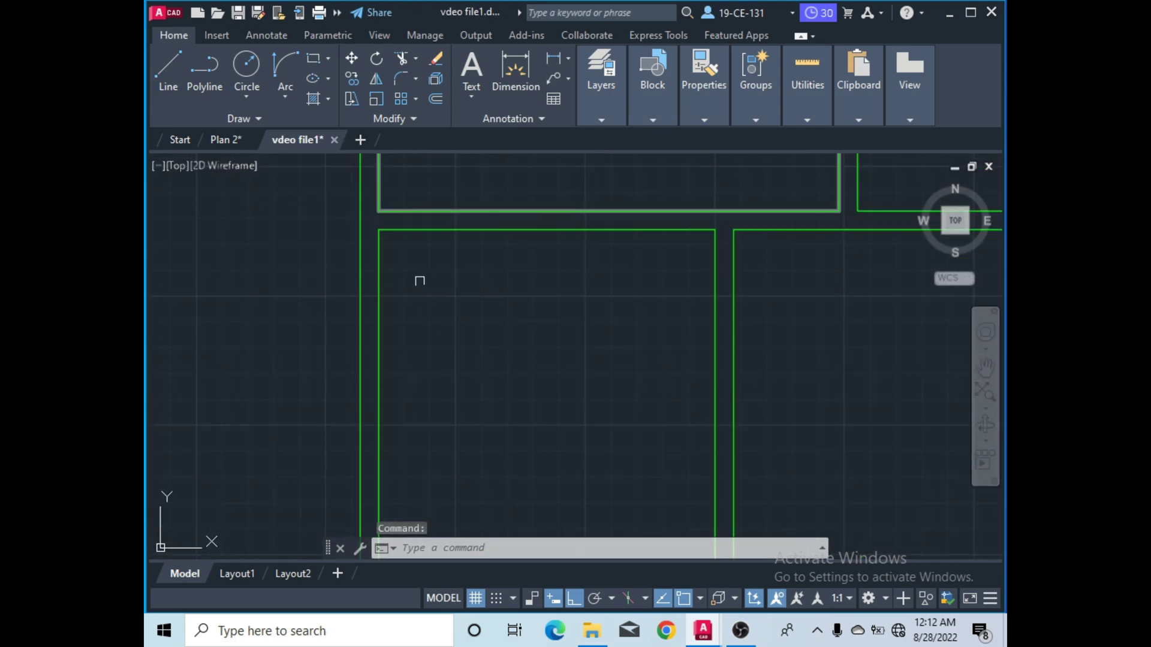
click(169, 75)
click(378, 230)
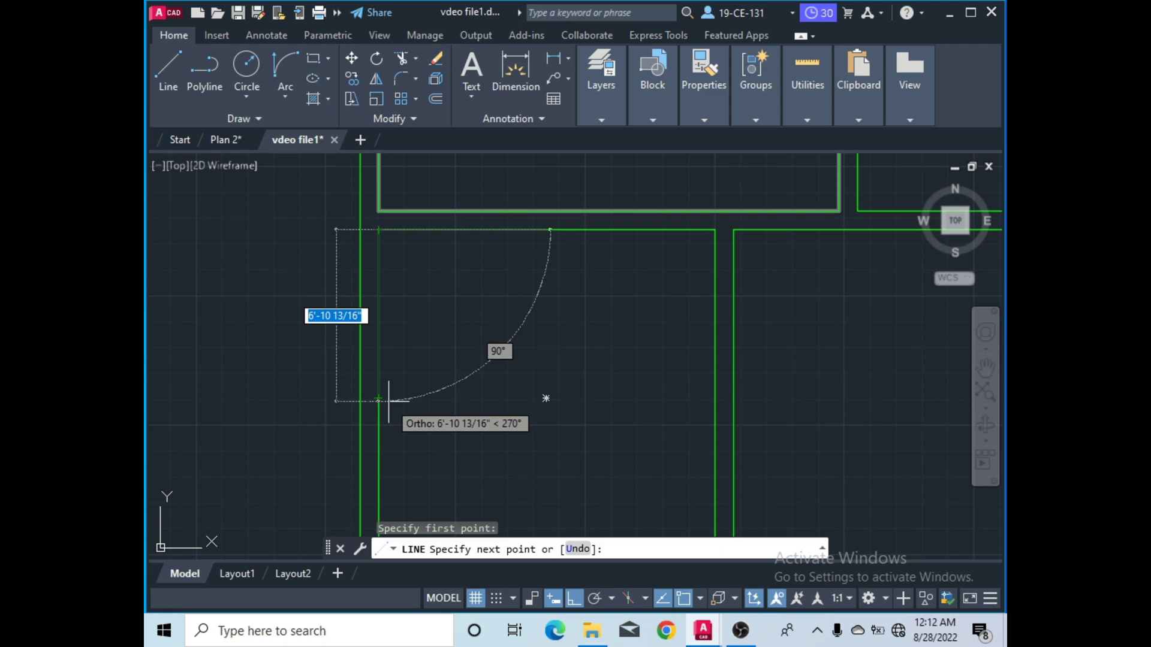
text(4')
key(Return)
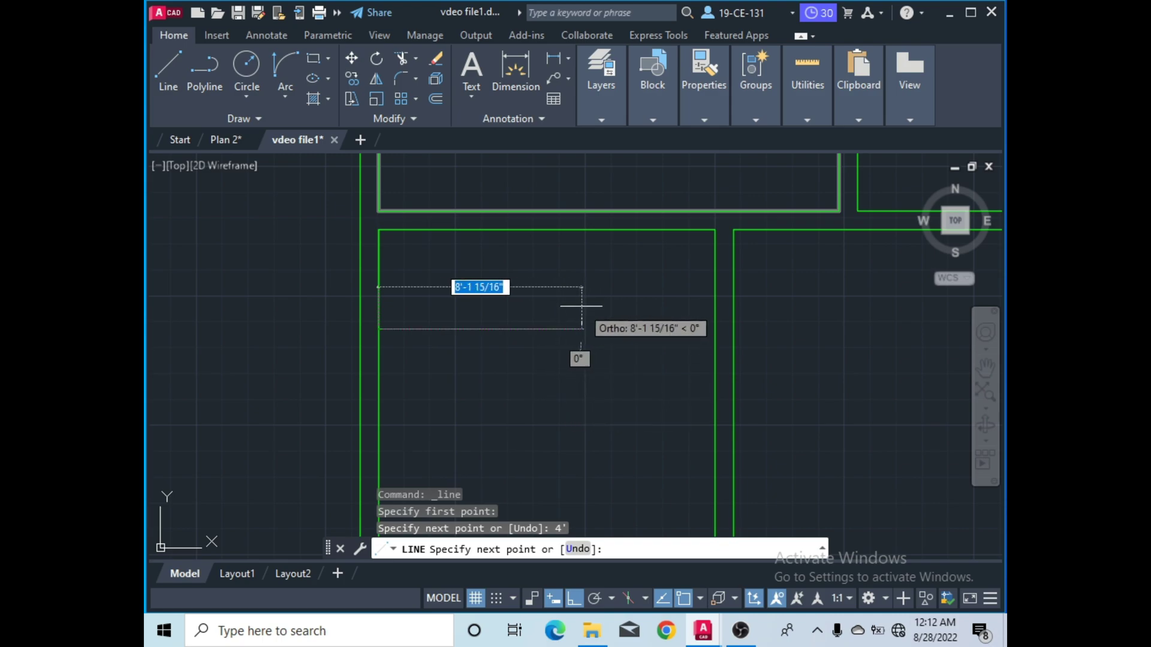
text(6')
key(Return)
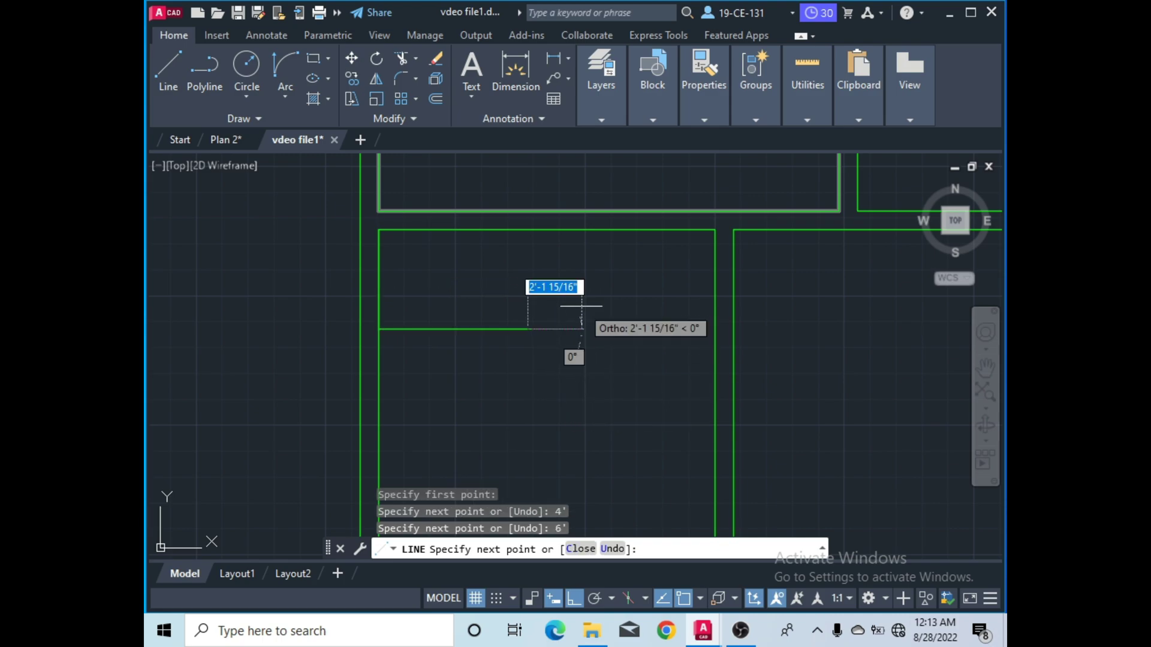
click(528, 230)
right_click(574, 265)
click(594, 275)
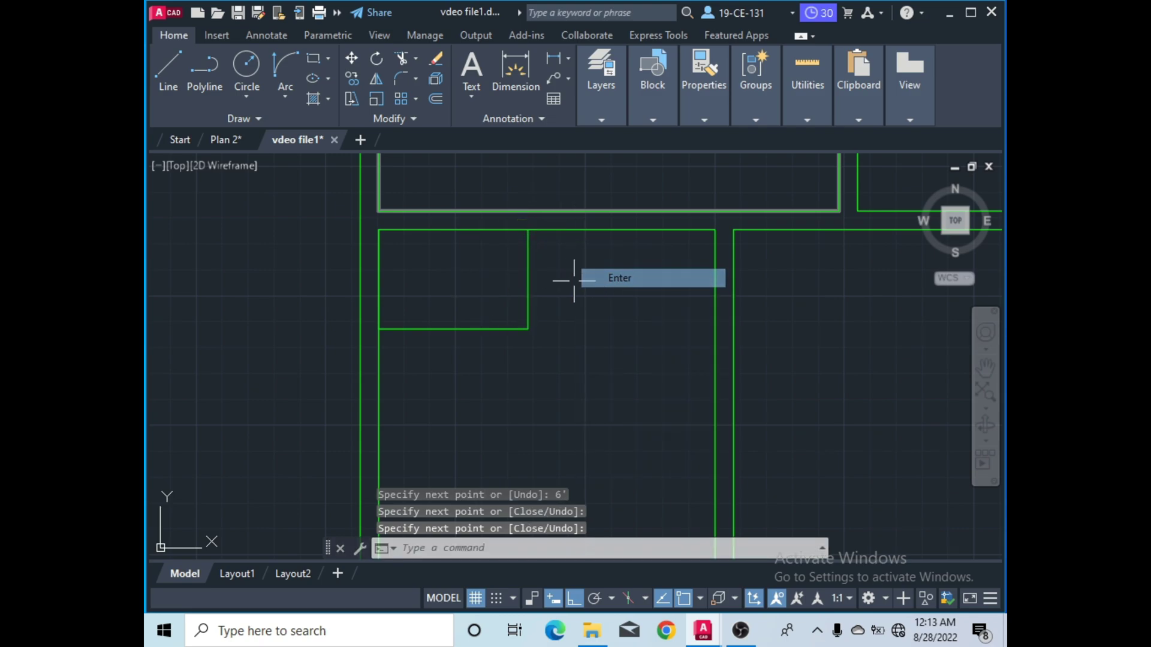
Erase the toilet outline's left line that lies on the room's left wall.
click(380, 276)
right_click(418, 278)
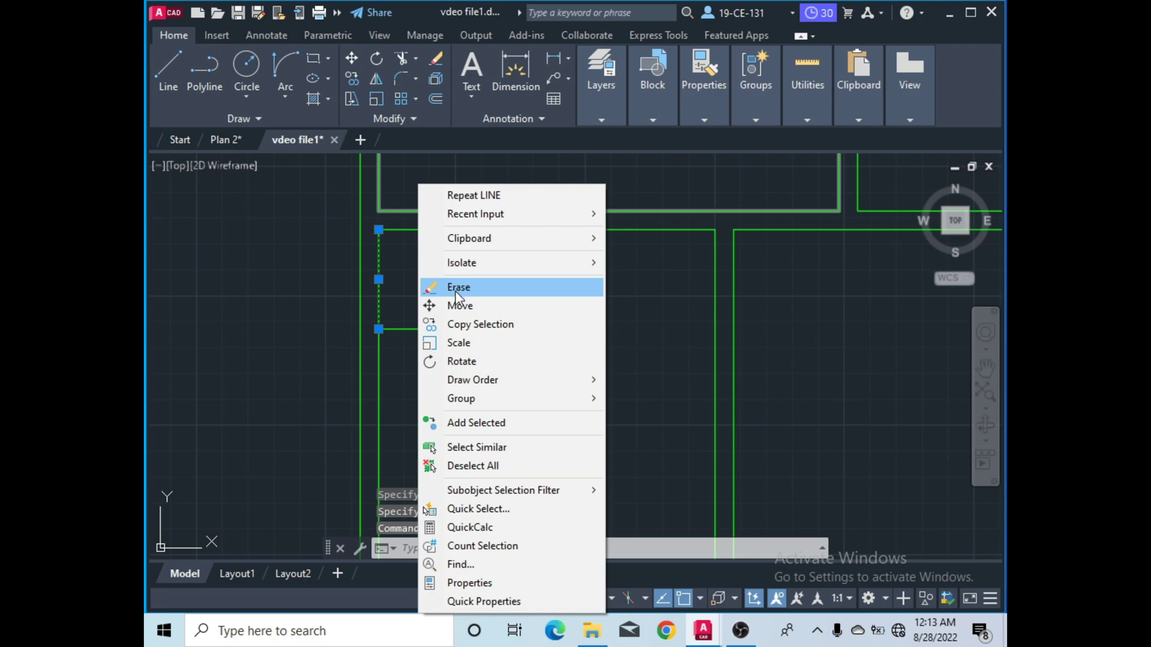
click(457, 288)
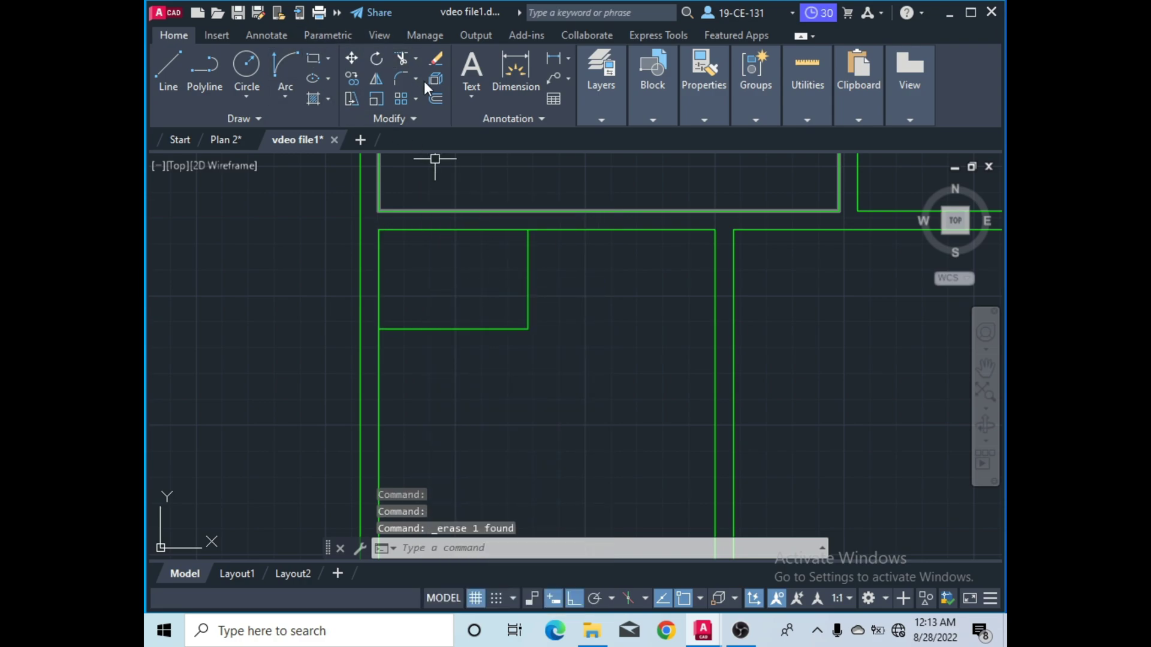
Offset the toilet's bottom and right lines 9" inward to give the walls thickness.
click(432, 96)
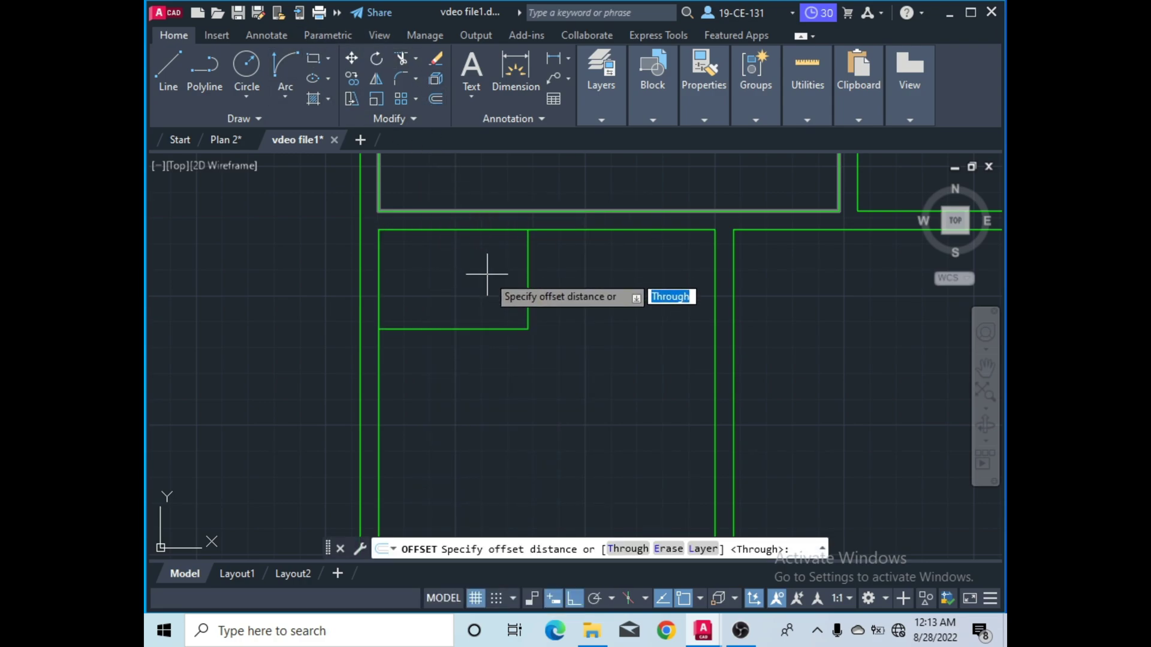
text(9)
key(Return)
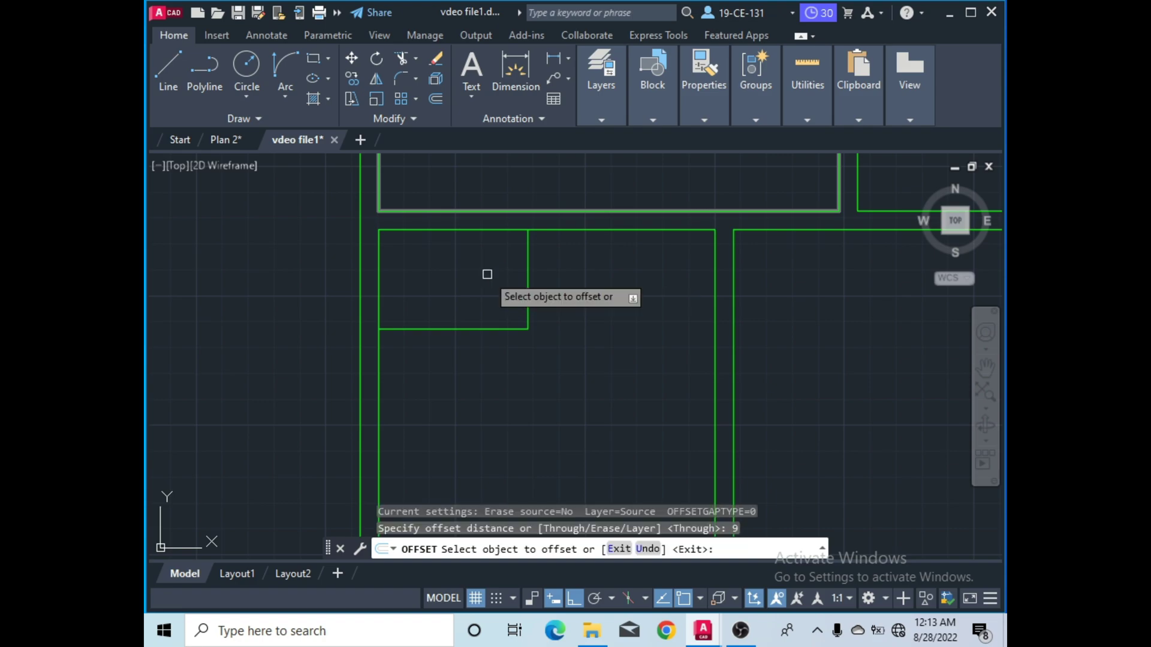
click(476, 328)
click(494, 286)
click(527, 277)
click(453, 282)
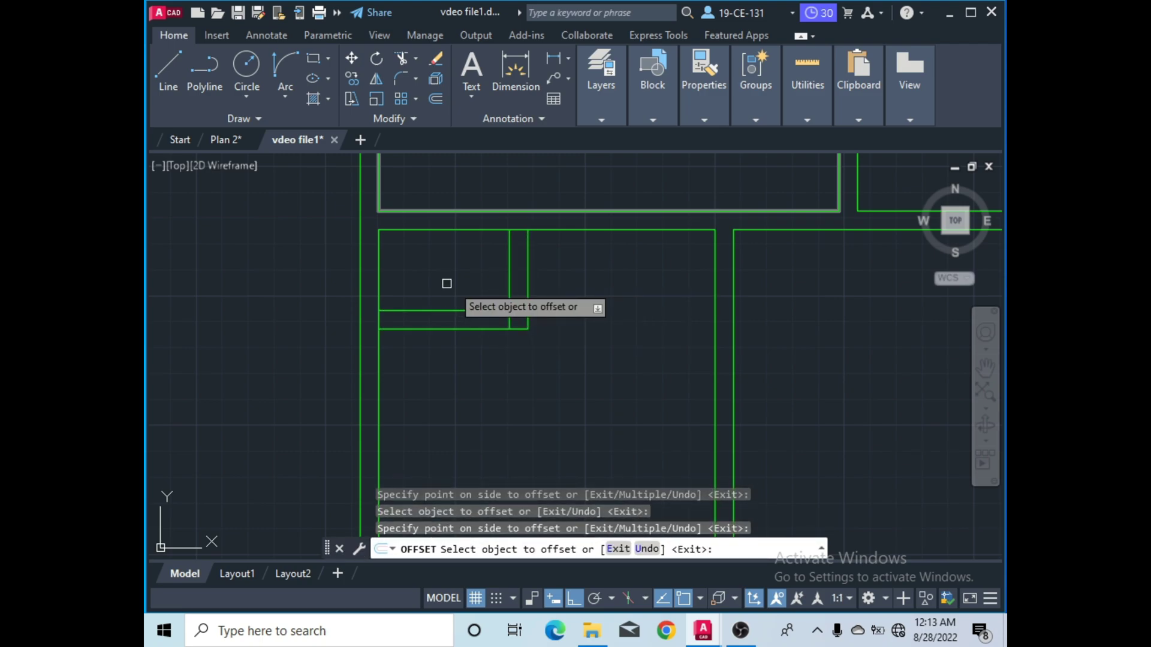
right_click(574, 273)
click(598, 286)
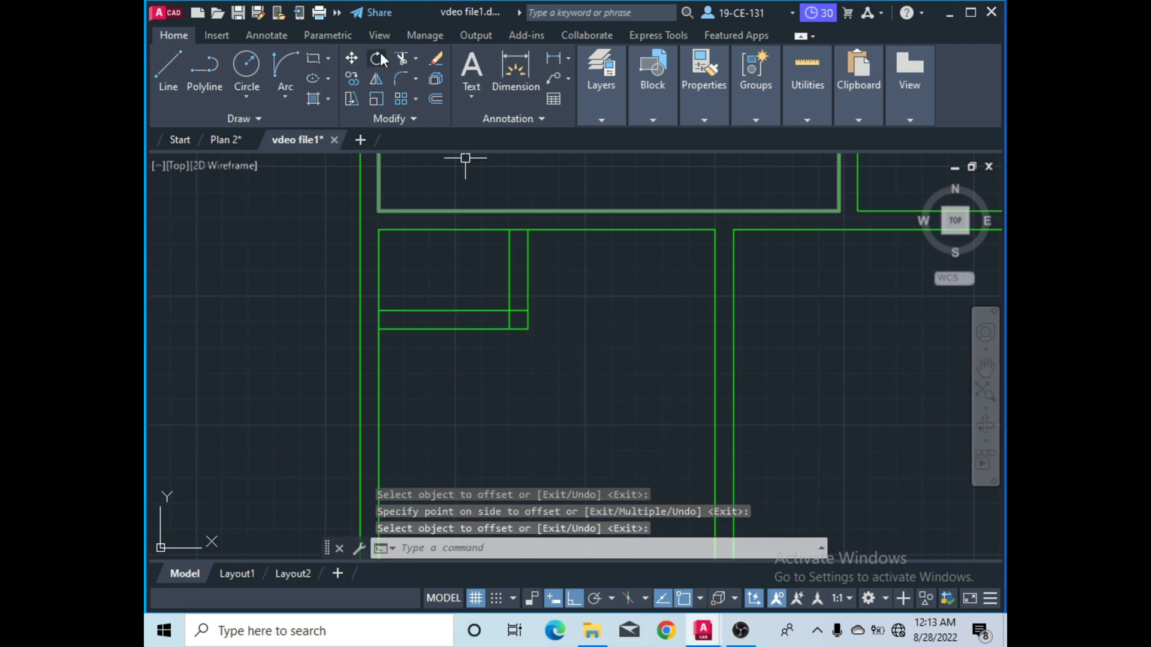
Trim the overlapping line ends where the toilet's bottom and right wall lines cross at their corner.
click(405, 60)
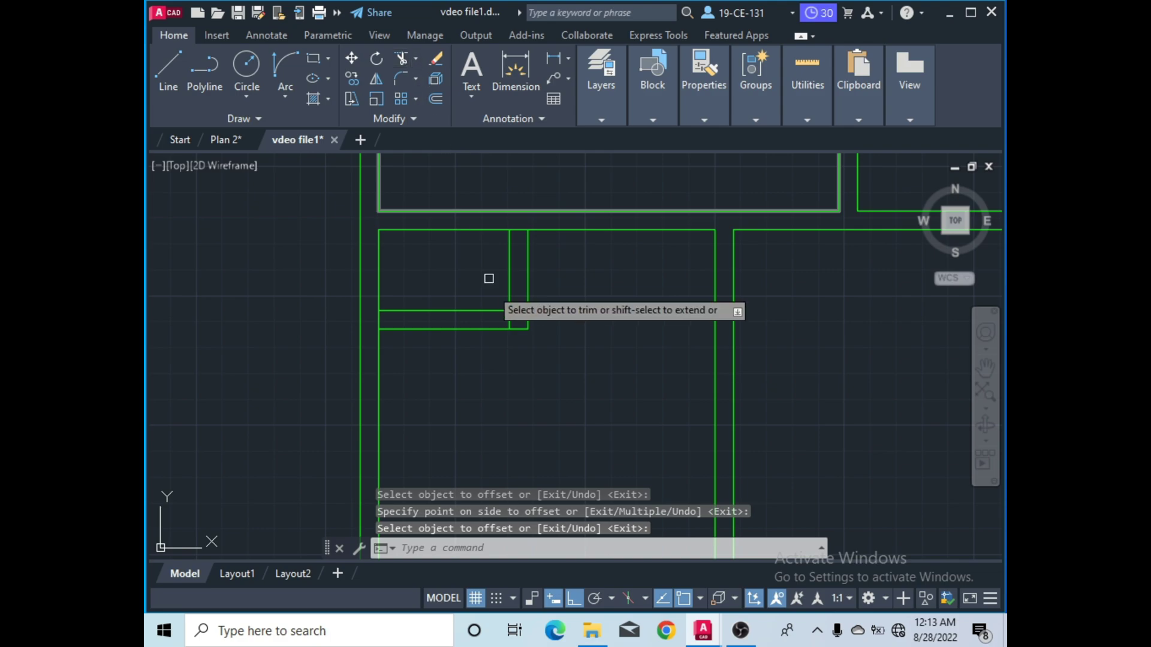
scroll(503, 275, up, 4)
drag(530, 255, 501, 293)
scroll(528, 282, down, 3)
scroll(533, 259, down, 3)
scroll(533, 223, up, 3)
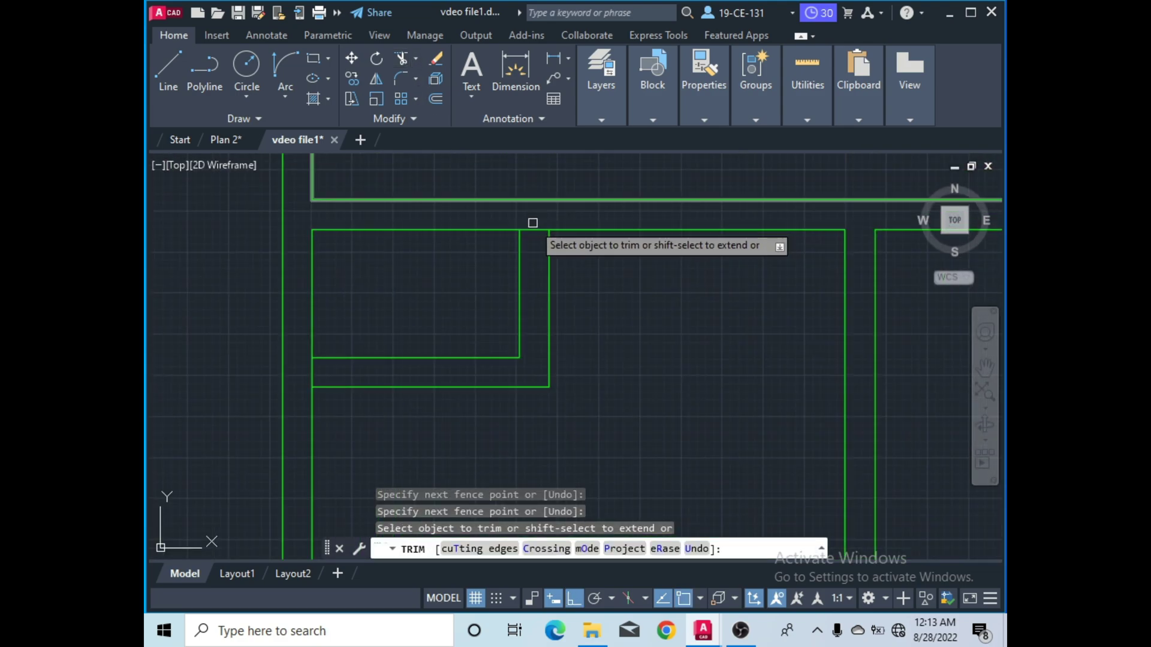
Trim the room's top and left wall segments lying between the toilet's double wall lines to open the junctions.
click(532, 229)
click(313, 373)
right_click(212, 314)
click(225, 326)
scroll(308, 318, down, 6)
scroll(357, 265, up, 2)
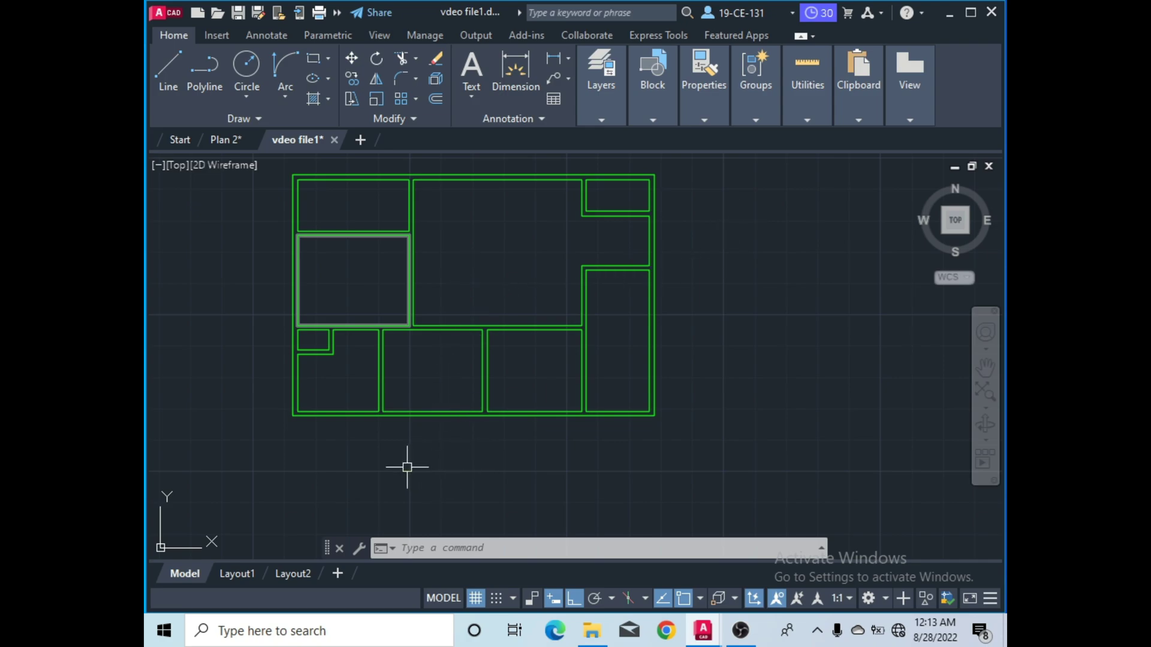
Rename Layer2 as door1 in the layer properties.
scroll(309, 439, up, 4)
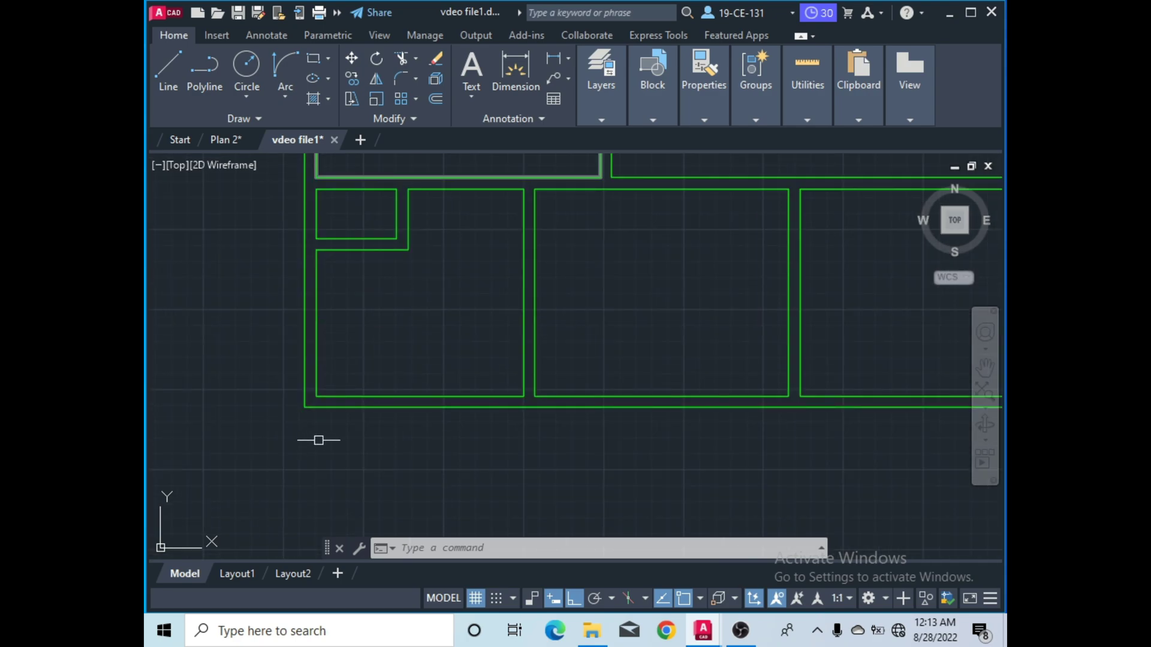
scroll(527, 390, up, 2)
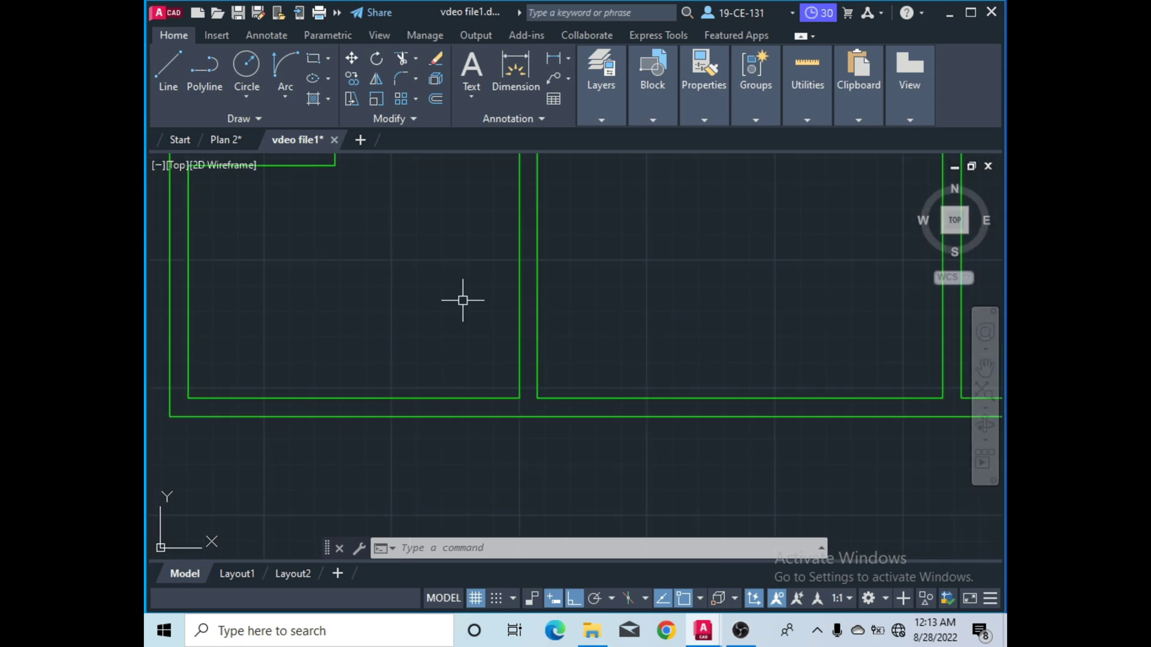
mouse_move(601, 120)
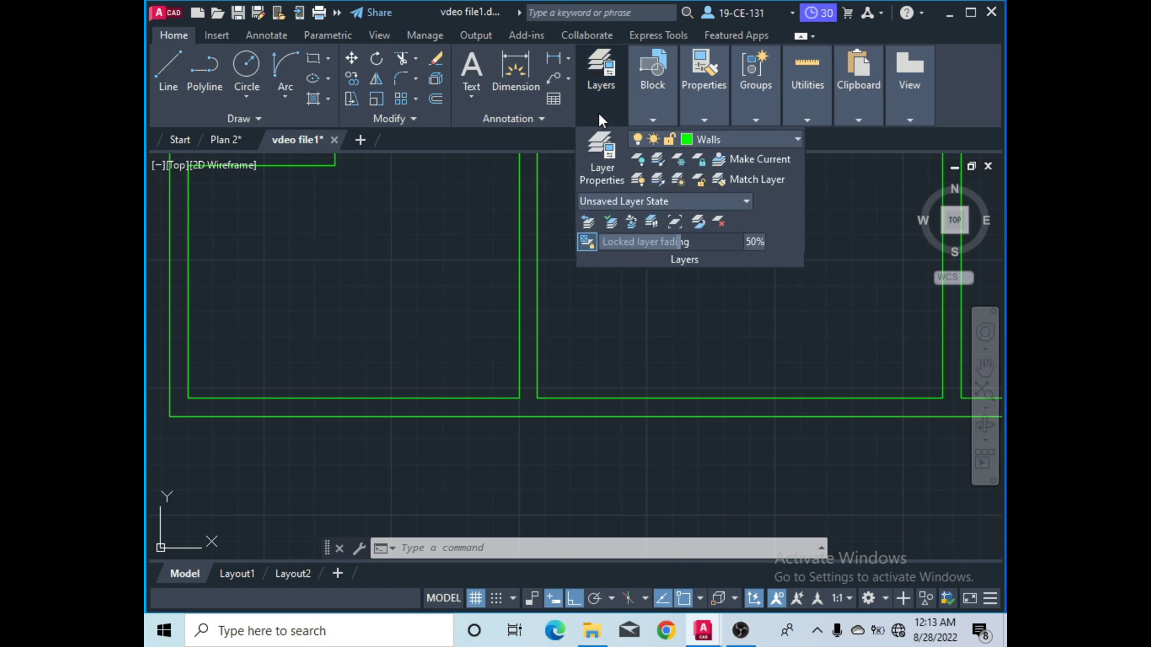
click(742, 140)
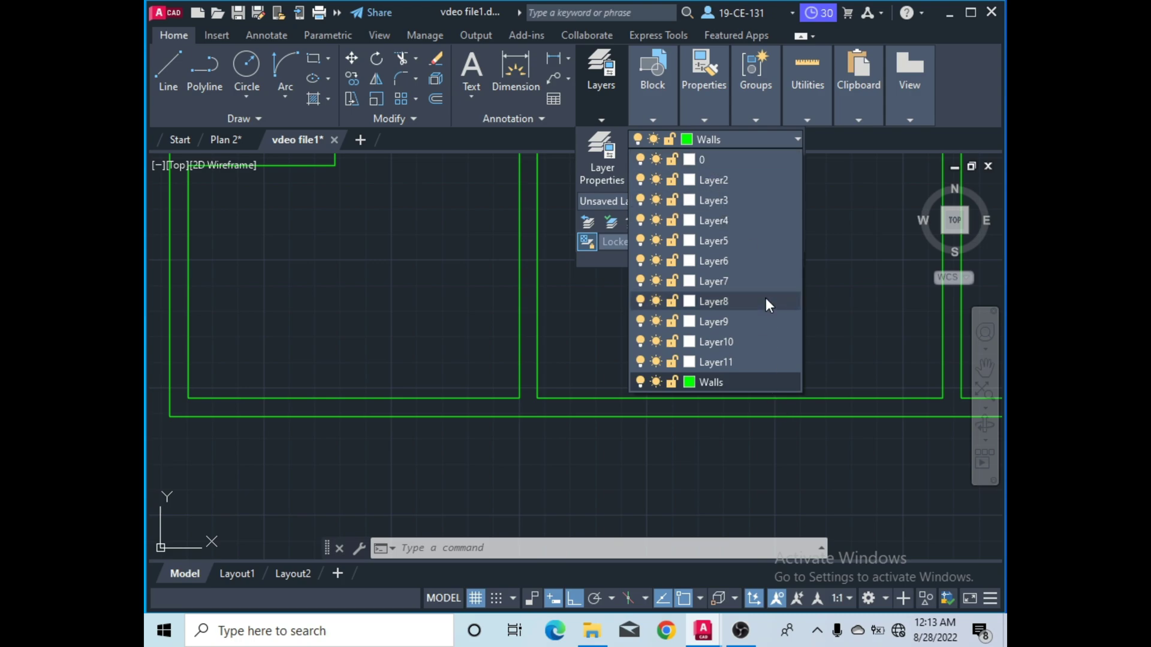
click(601, 166)
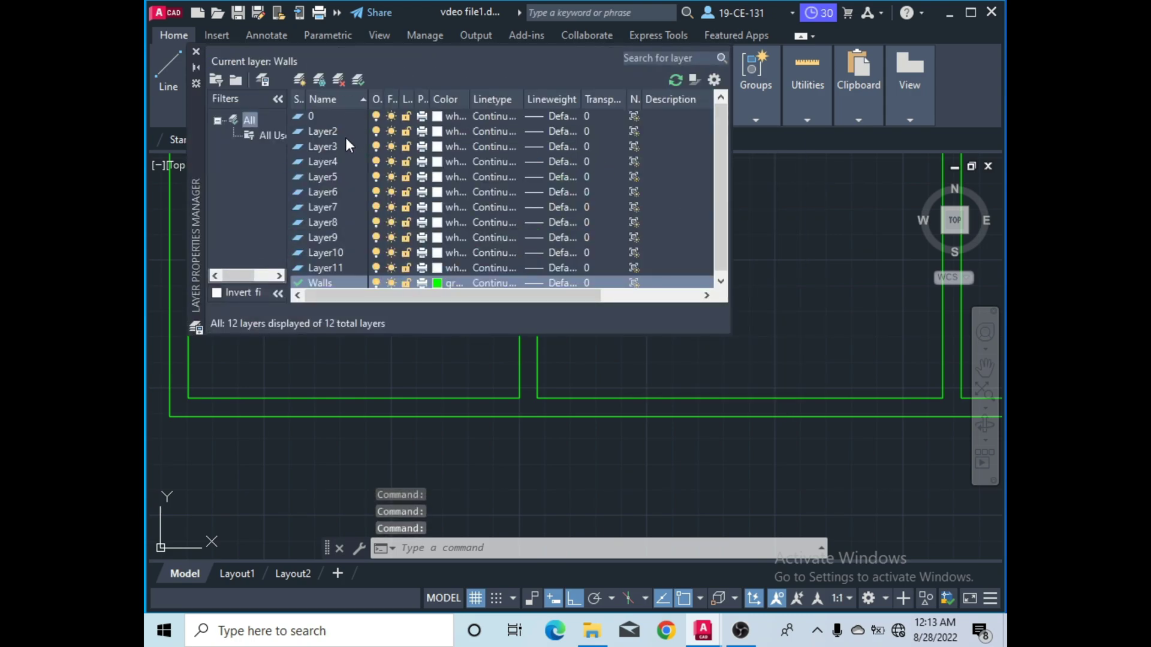
right_click(330, 131)
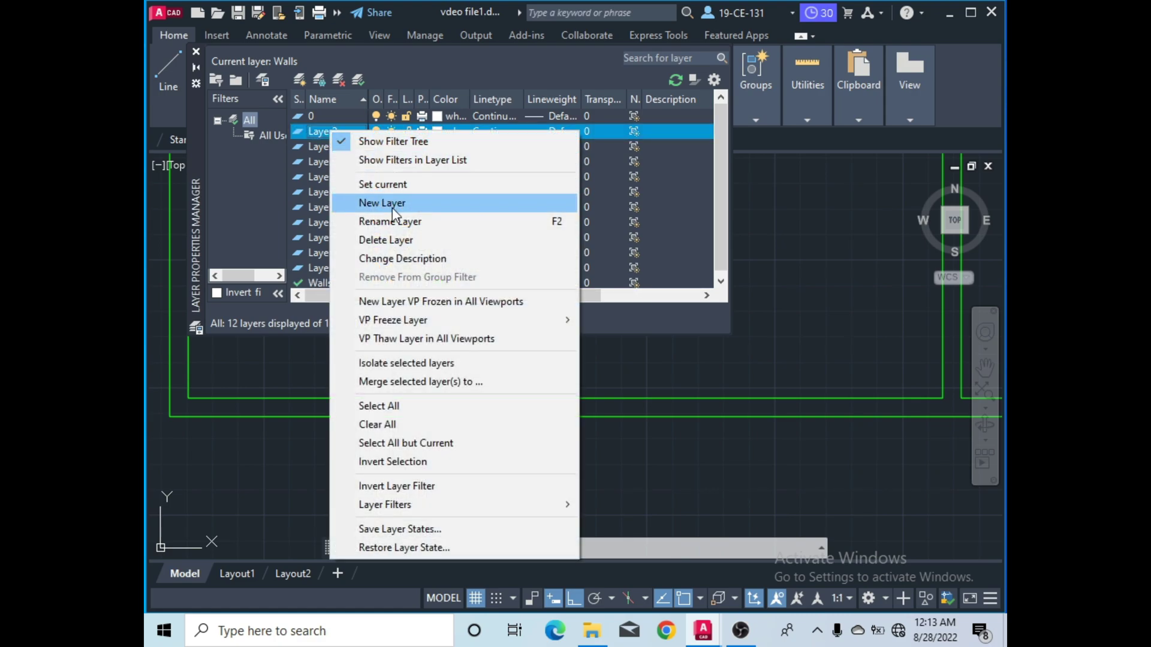
click(391, 220)
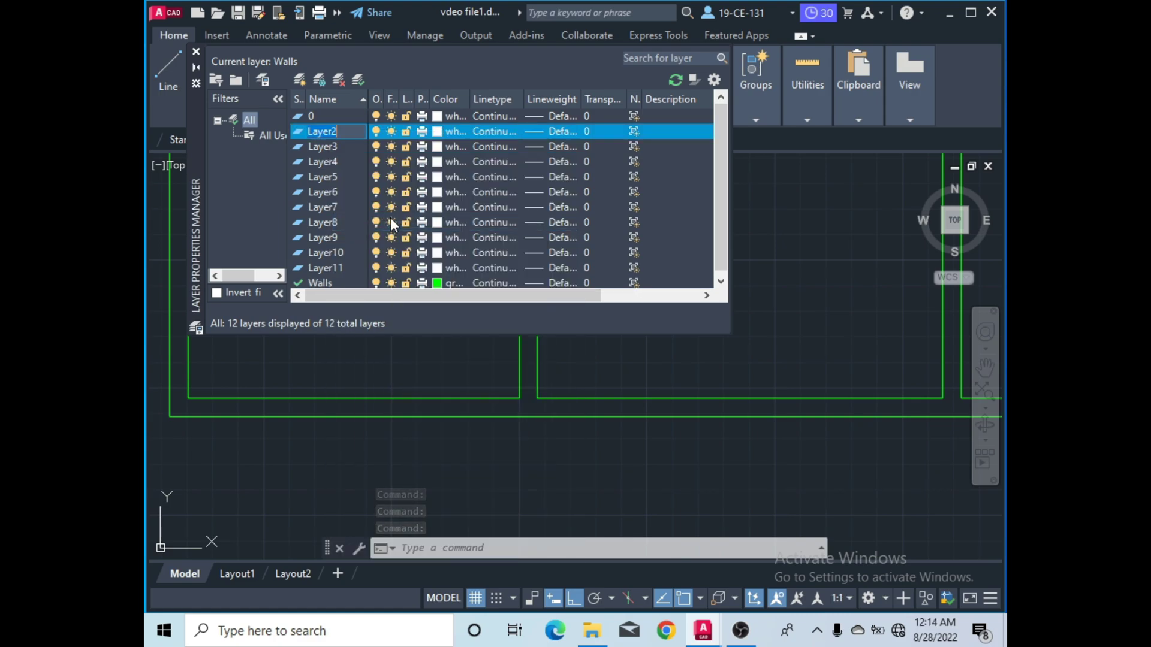
text(door1)
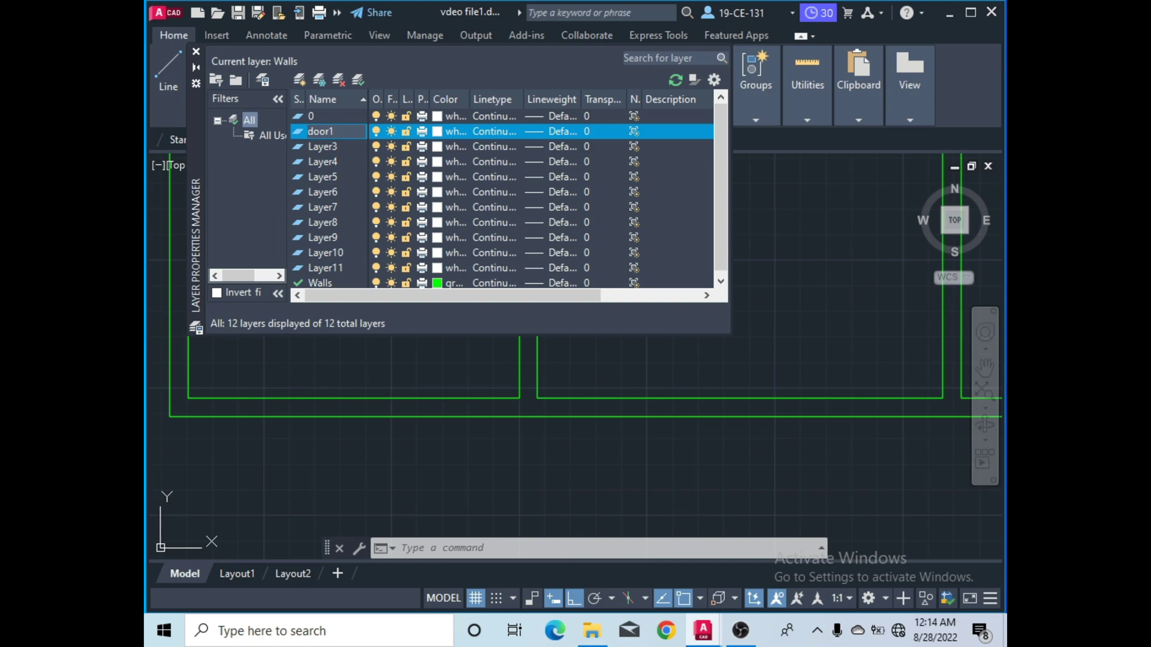
key(Return)
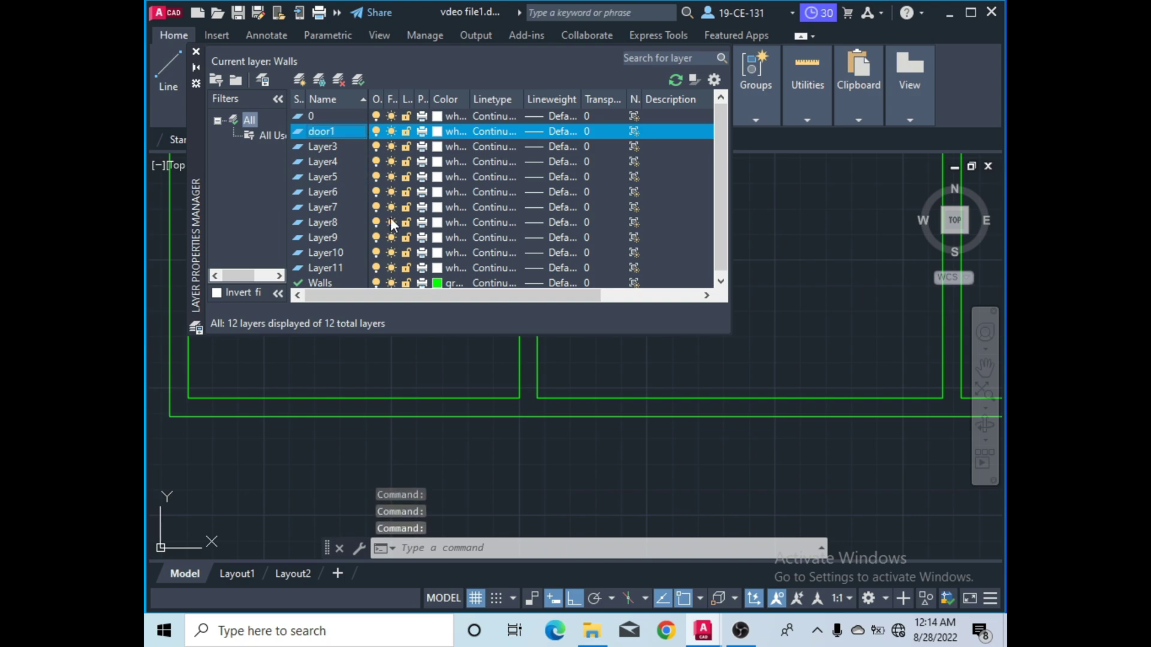
Set the door1 layer's color to orange, index 30, and close the layer properties.
click(437, 133)
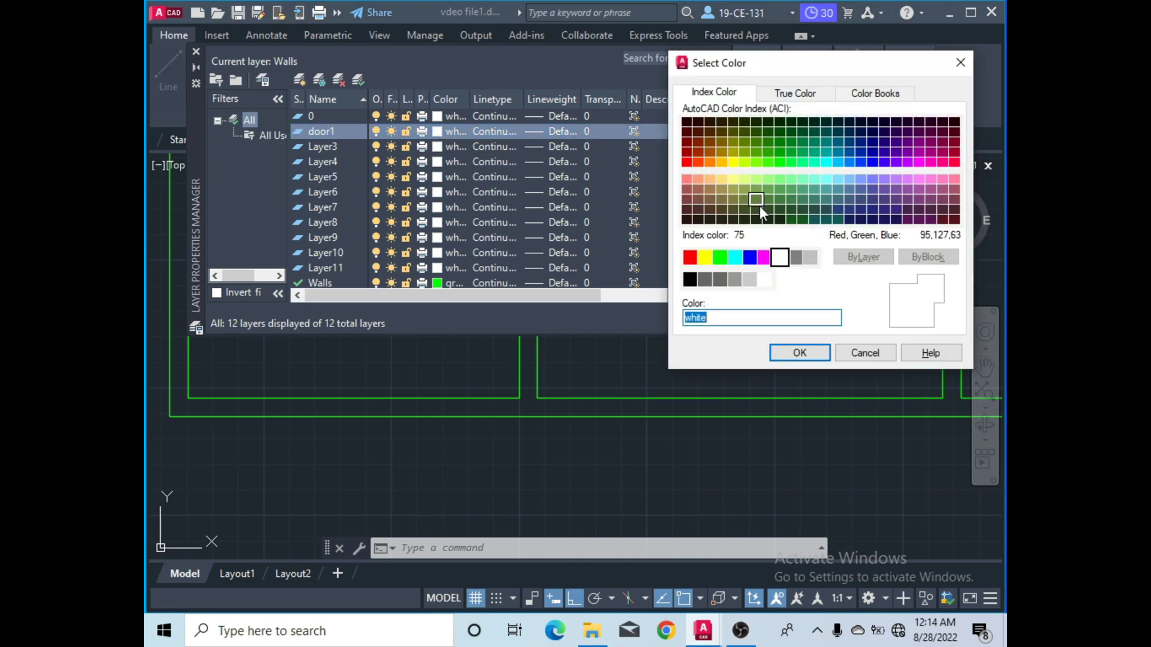
click(710, 162)
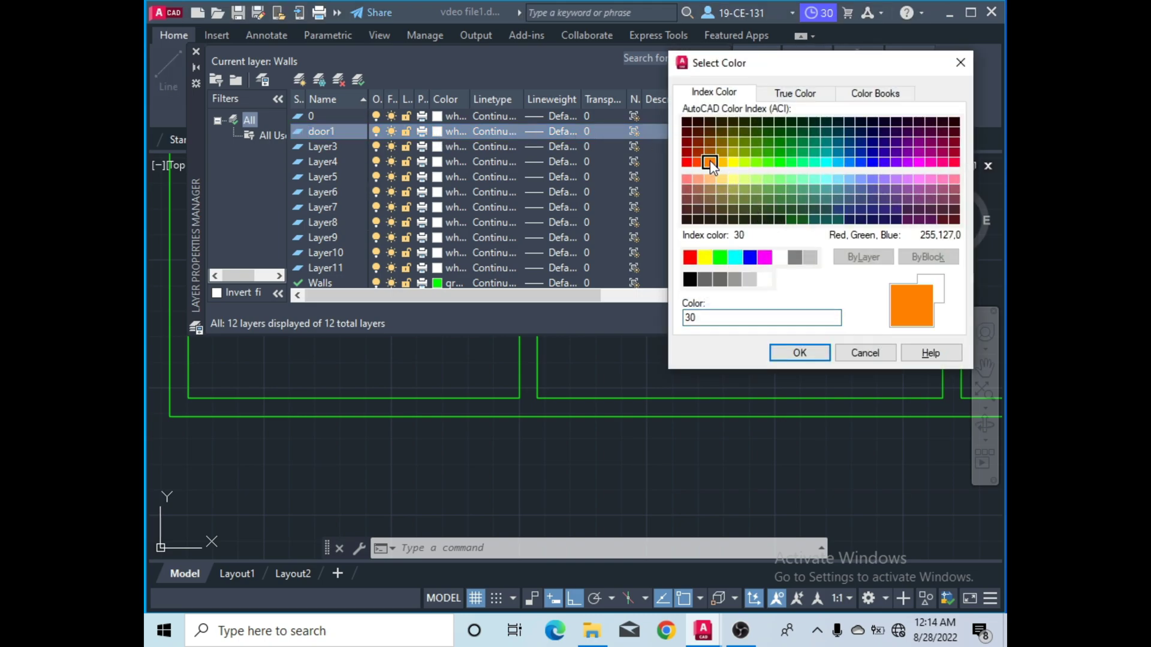
click(800, 352)
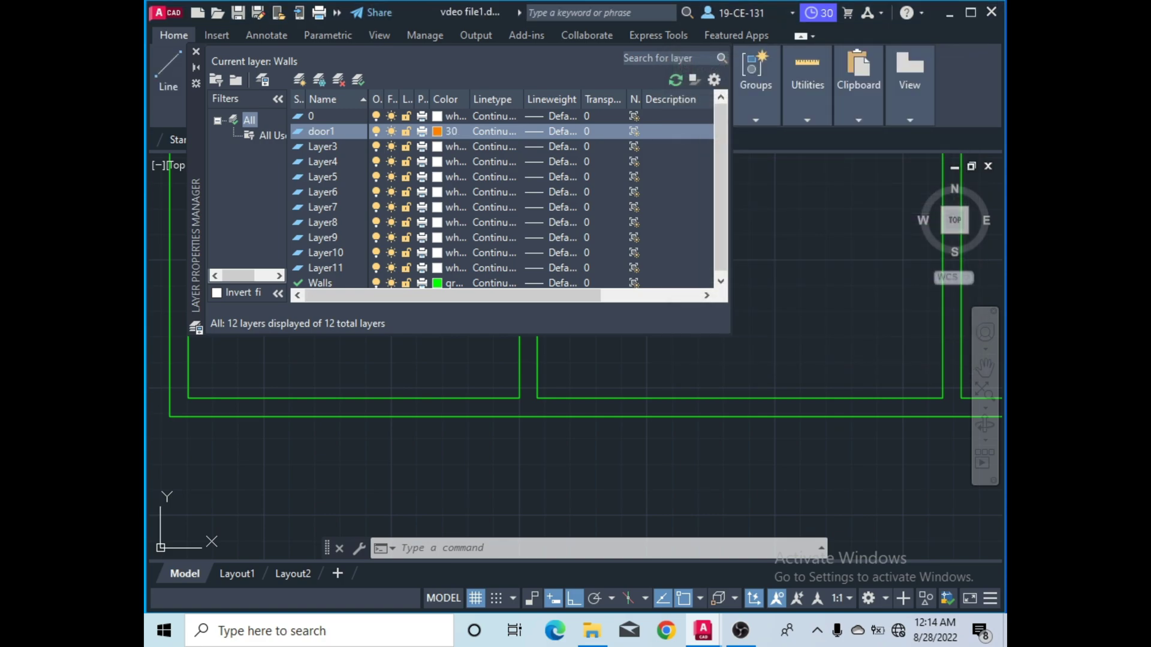
click(196, 52)
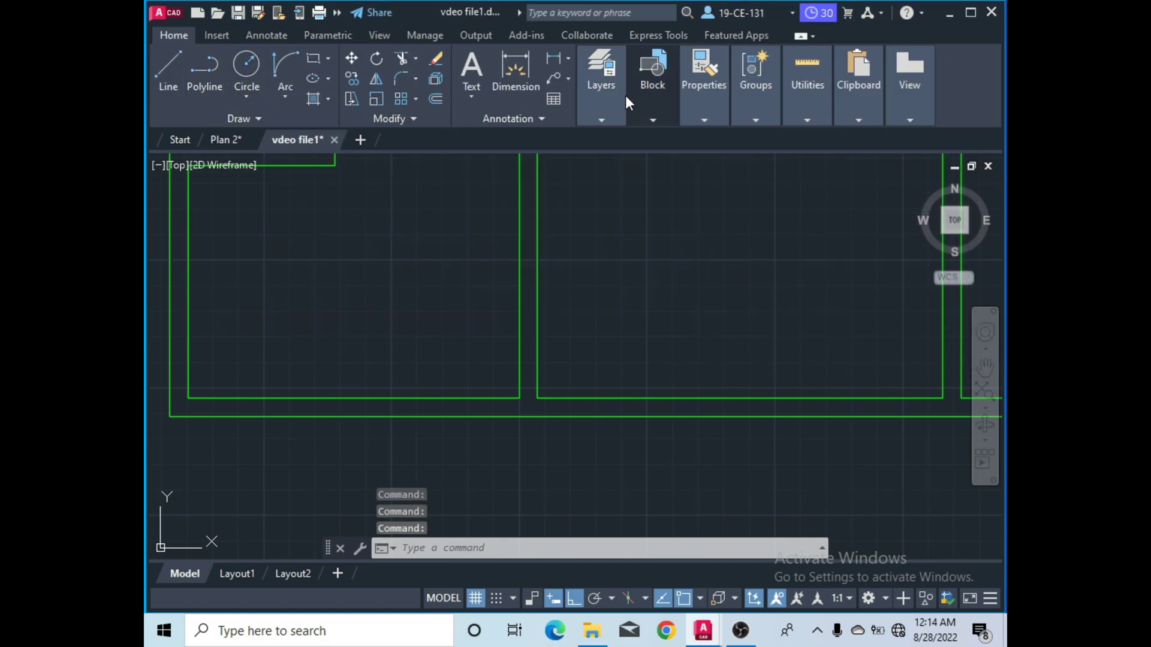
Make door1 the current layer.
click(601, 120)
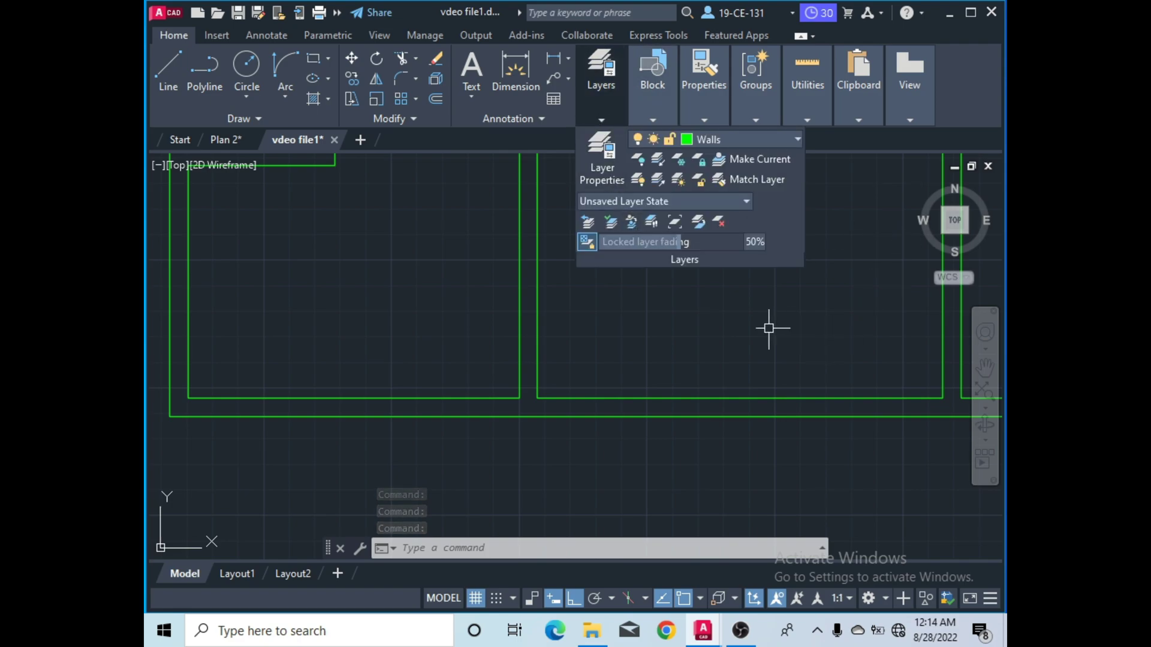
click(595, 117)
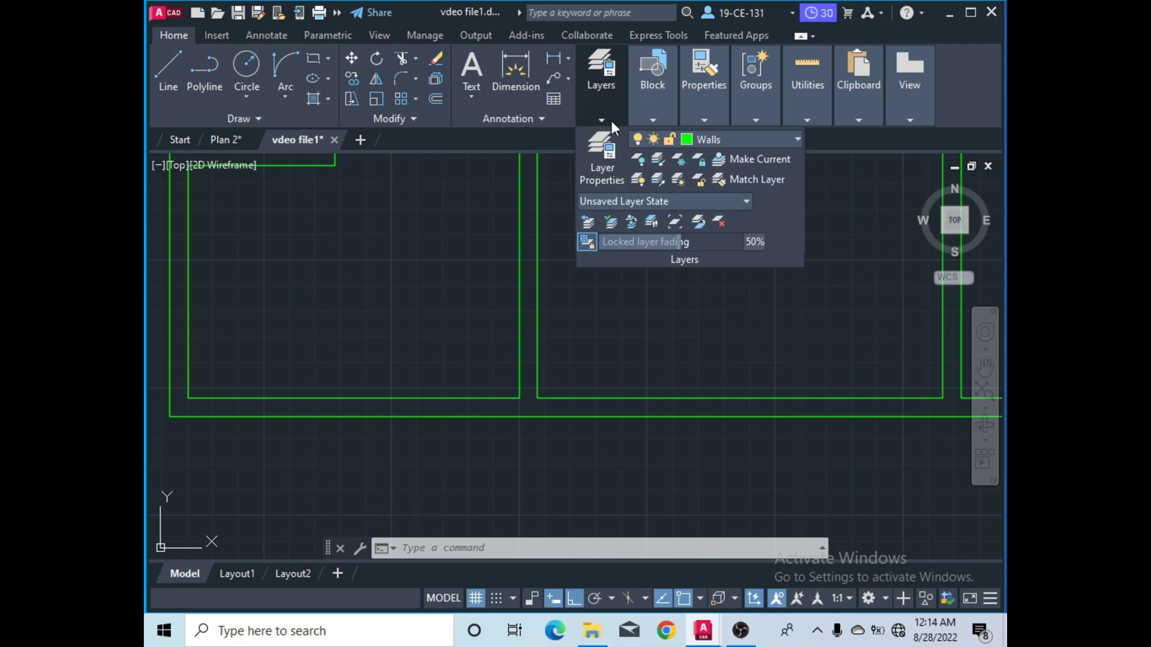
click(785, 141)
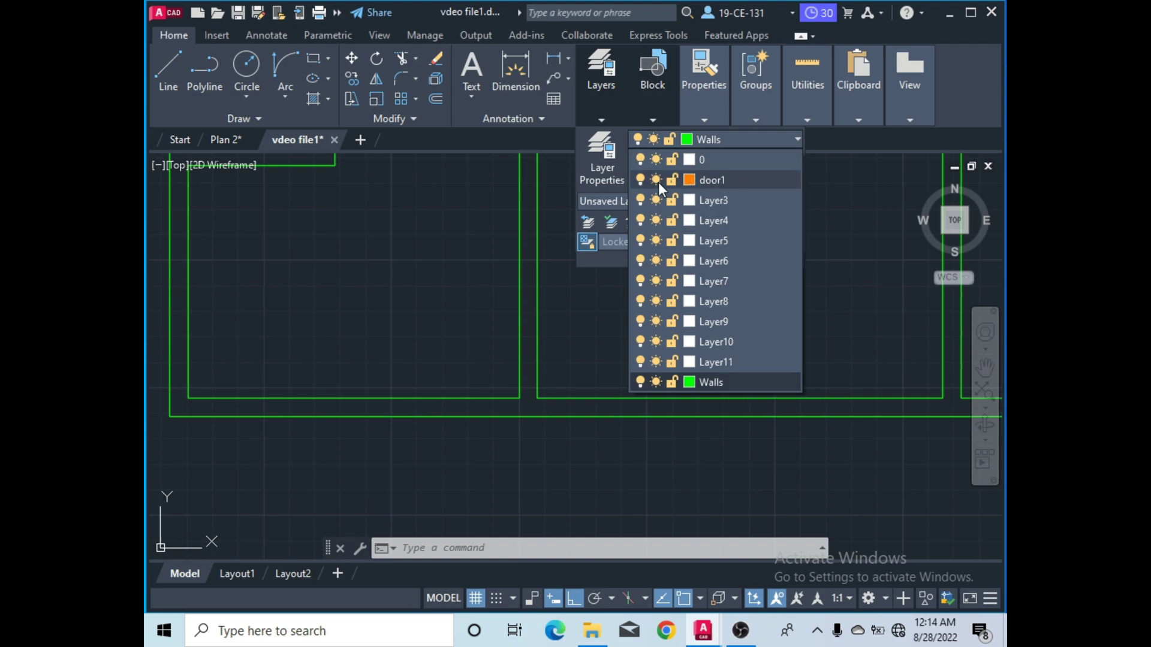
click(740, 180)
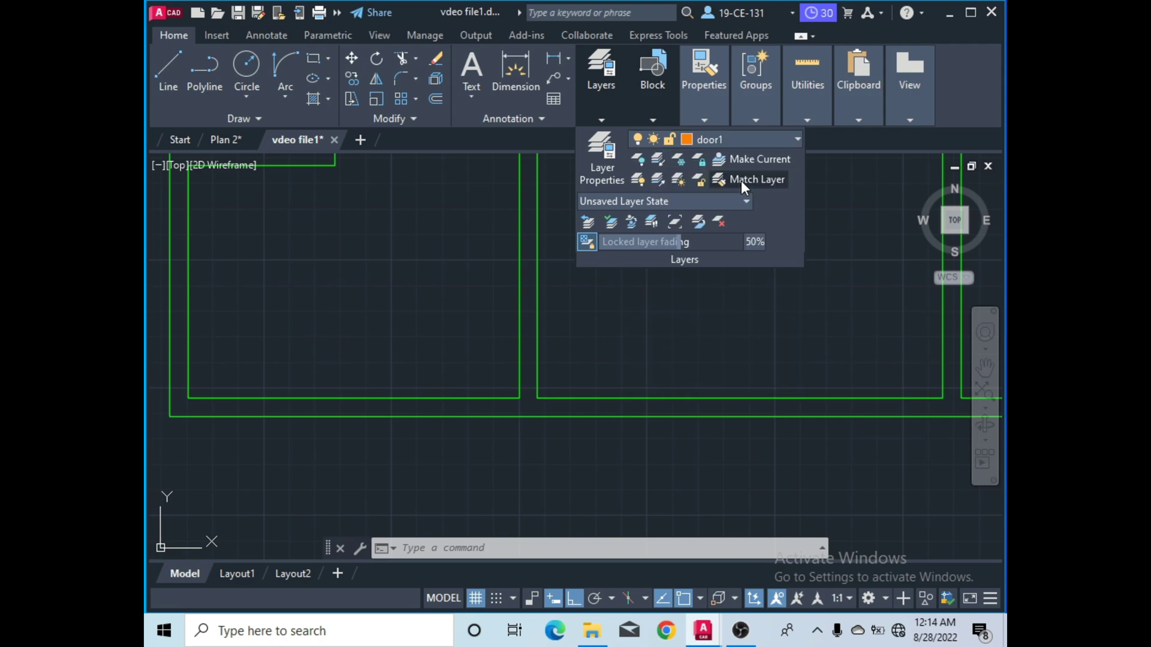
click(644, 317)
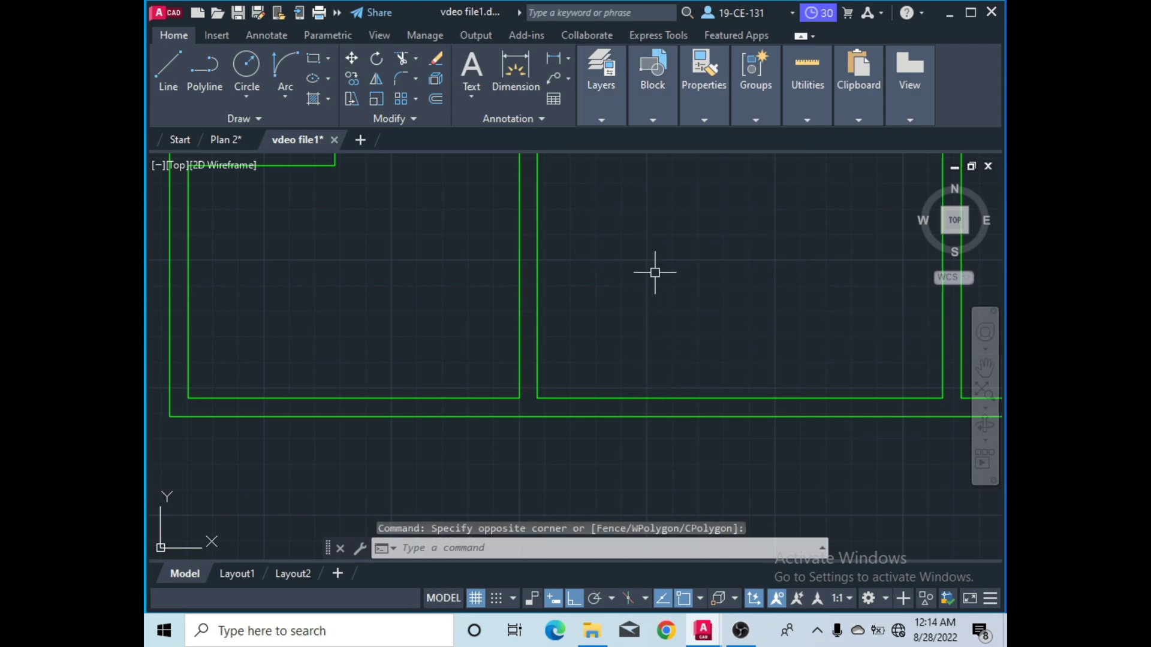
scroll(570, 288, down, 3)
scroll(605, 295, up, 2)
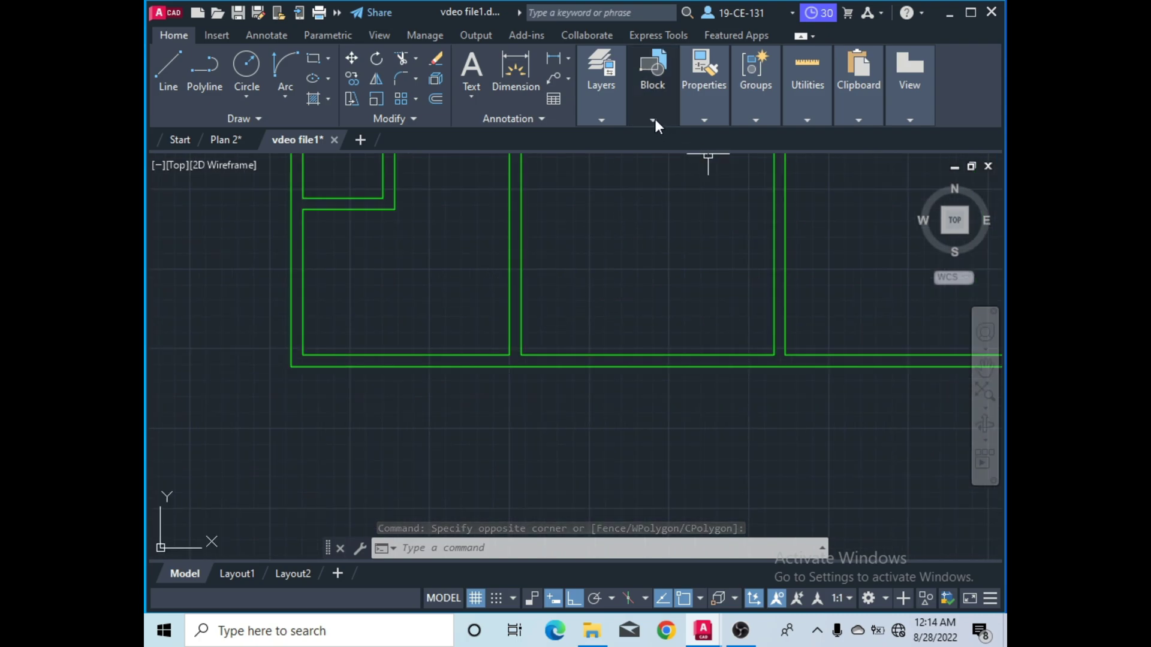
Make Walls the current layer again.
click(604, 120)
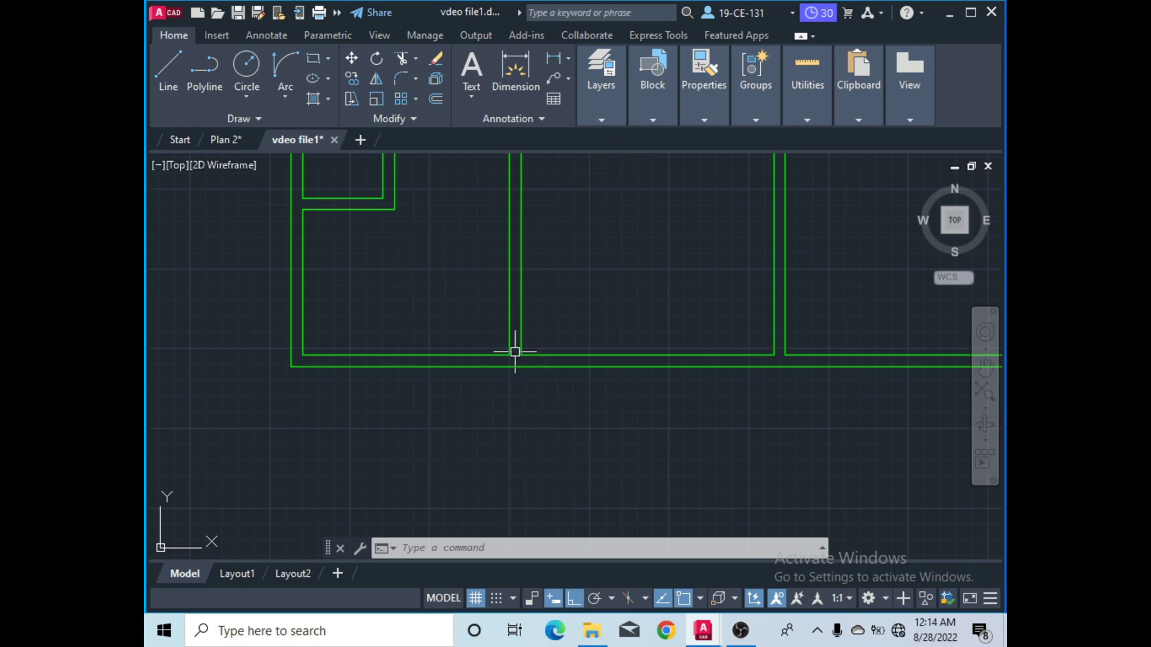
click(601, 120)
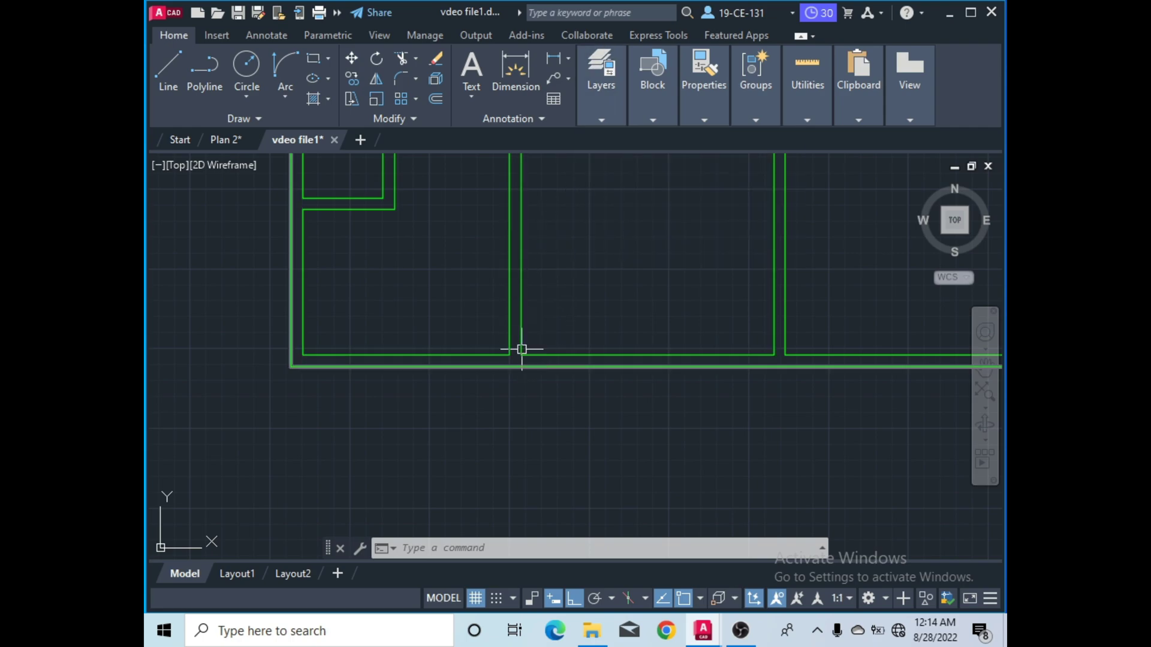
mouse_move(587, 106)
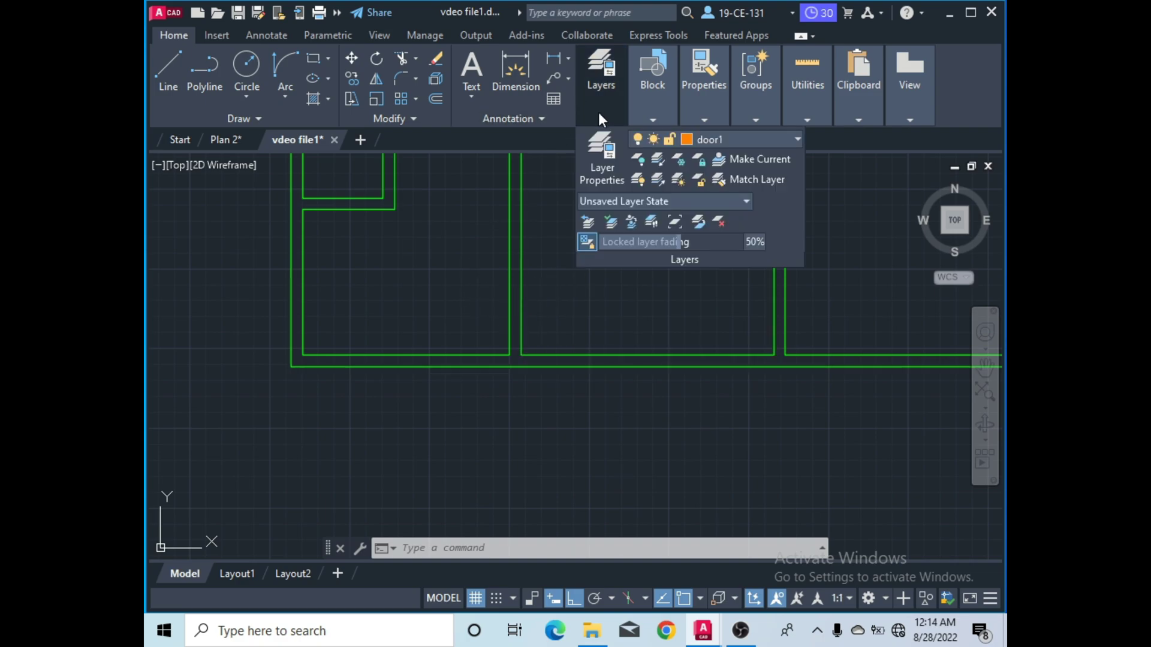
click(743, 140)
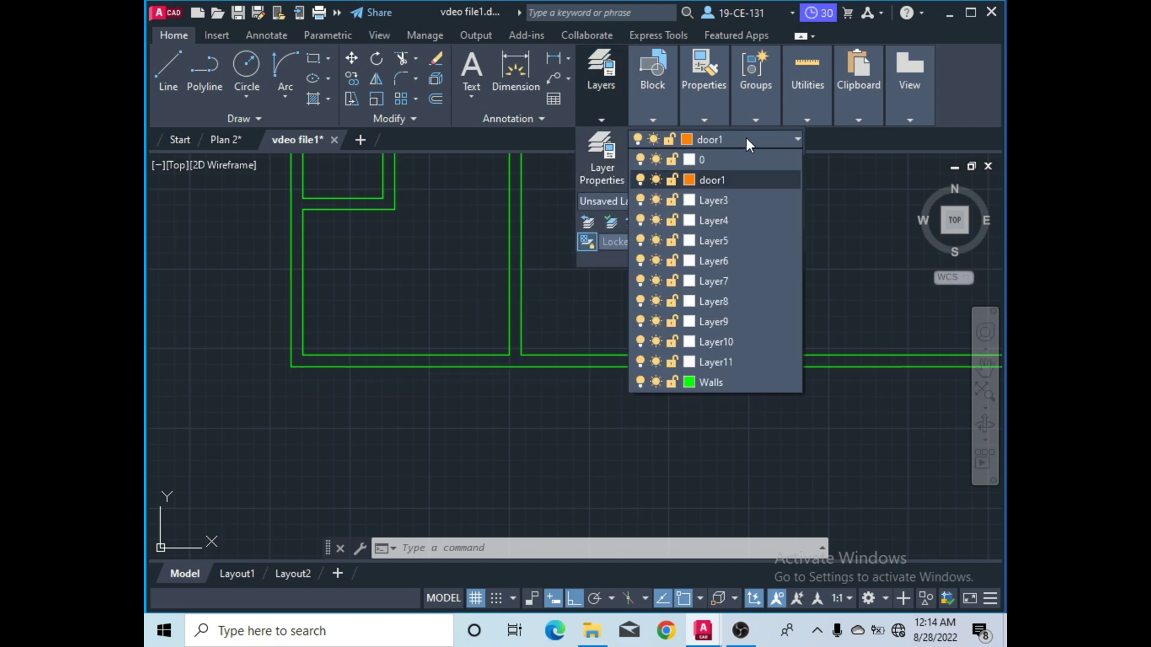
click(710, 383)
click(621, 282)
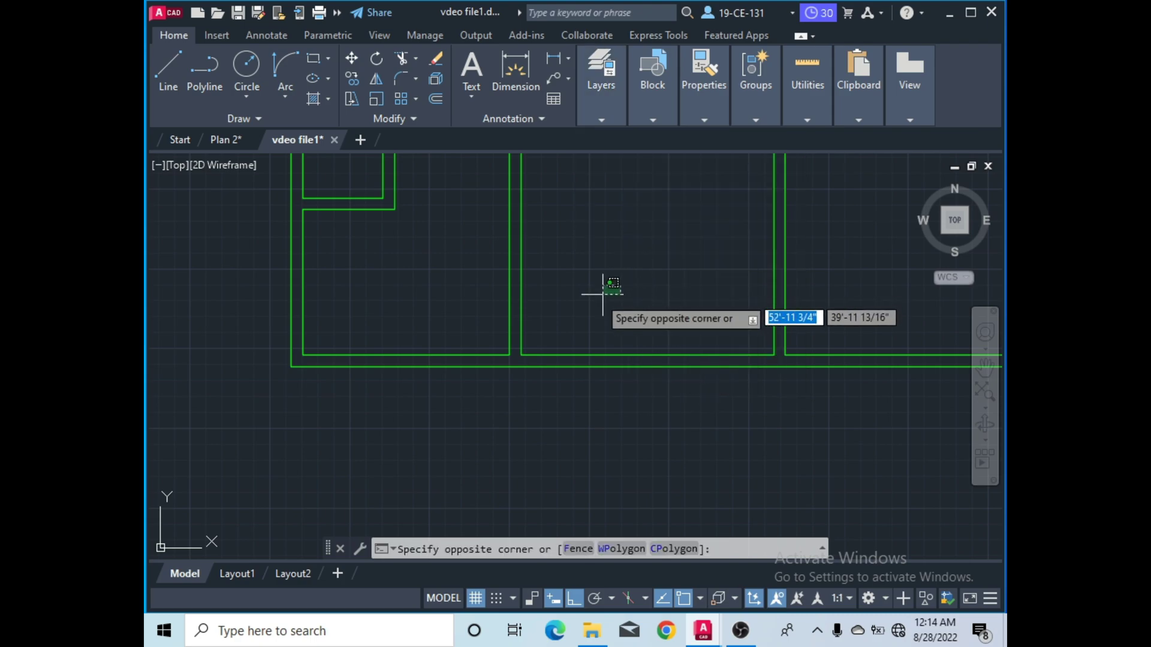
click(588, 279)
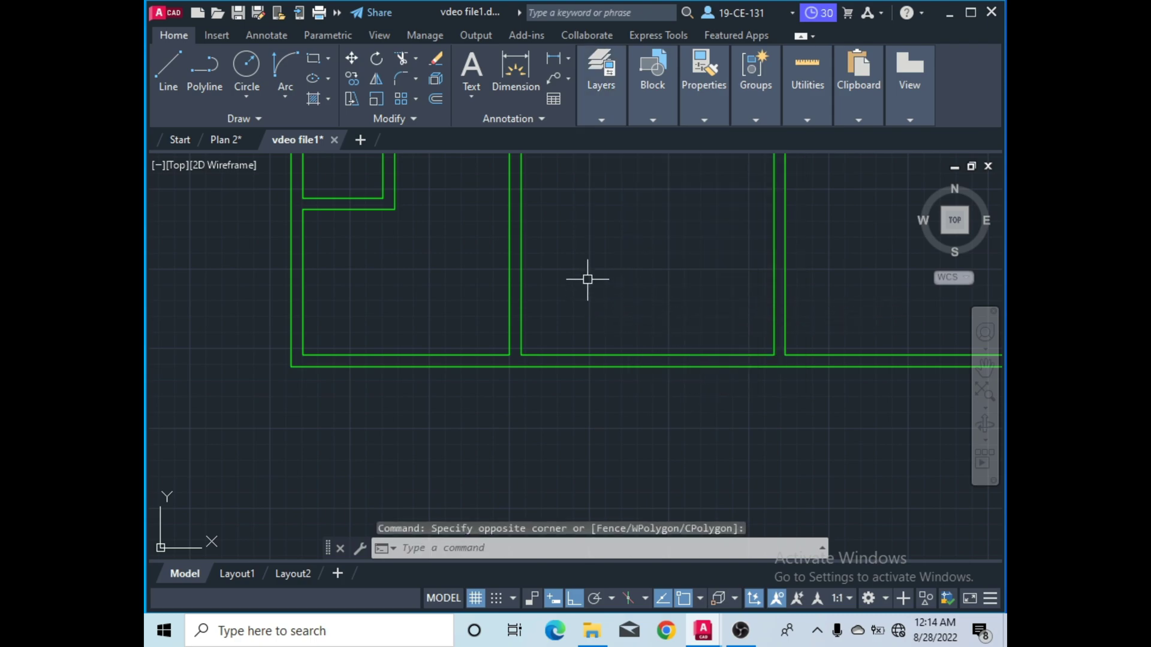
Draw a line across the lower end of the partition between the lower-left room and the room beside it, joining its two inner corners.
click(167, 75)
scroll(514, 367, up, 4)
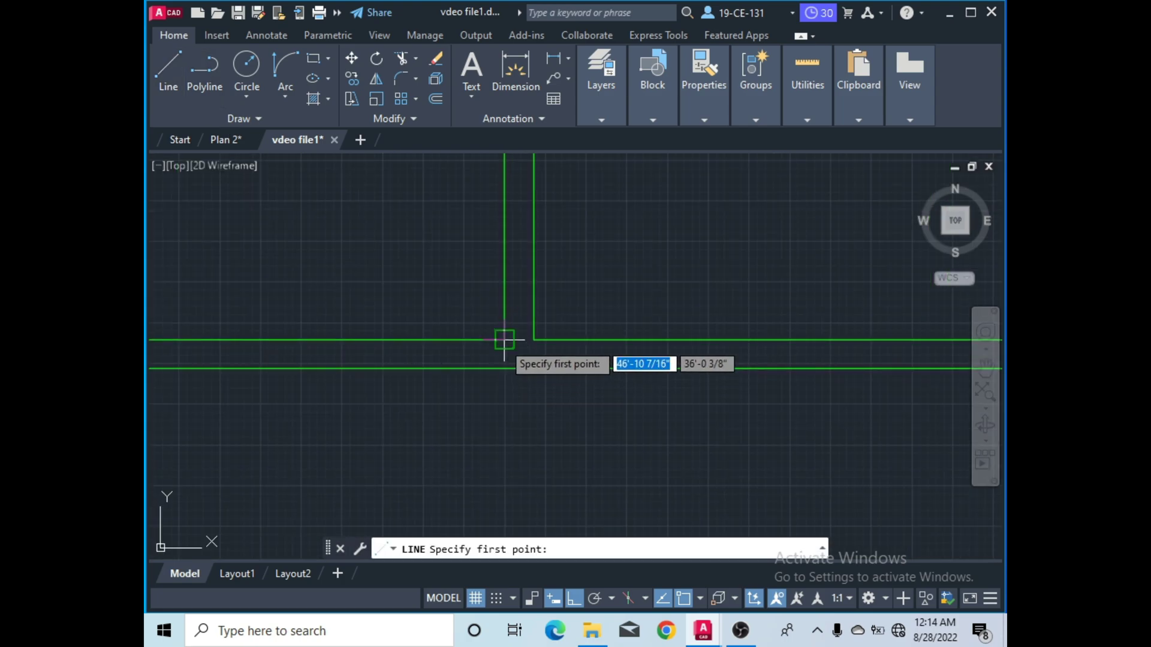
click(533, 340)
right_click(617, 287)
click(635, 298)
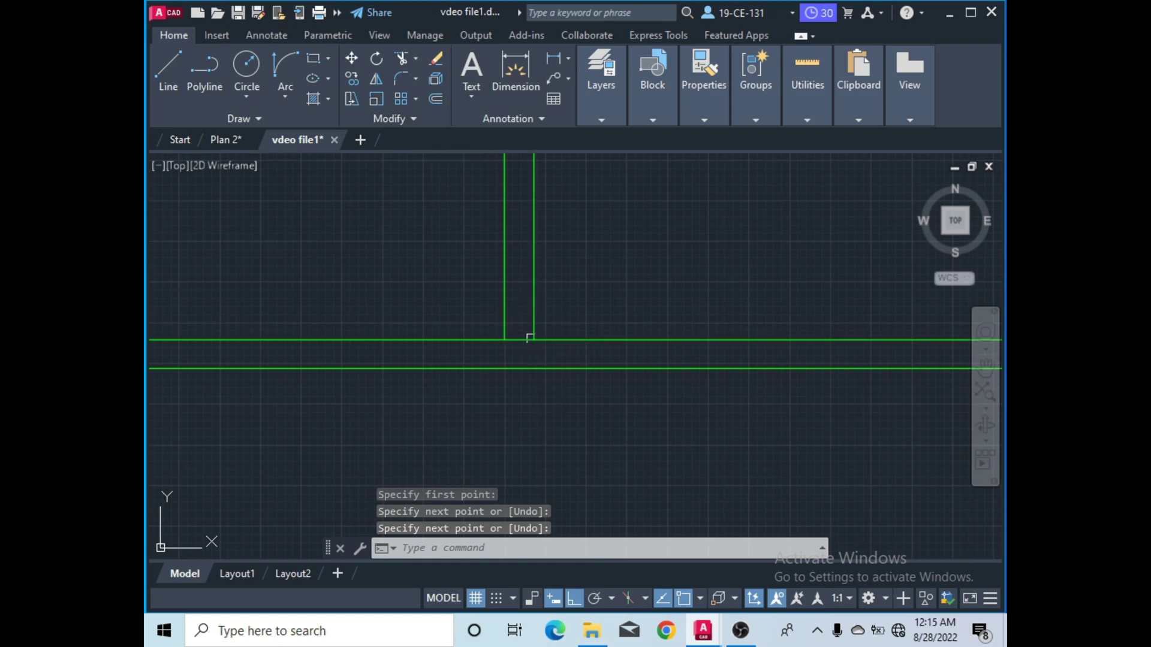
Offset the short line across the partition's lower end 3" upward, into the partition.
click(434, 99)
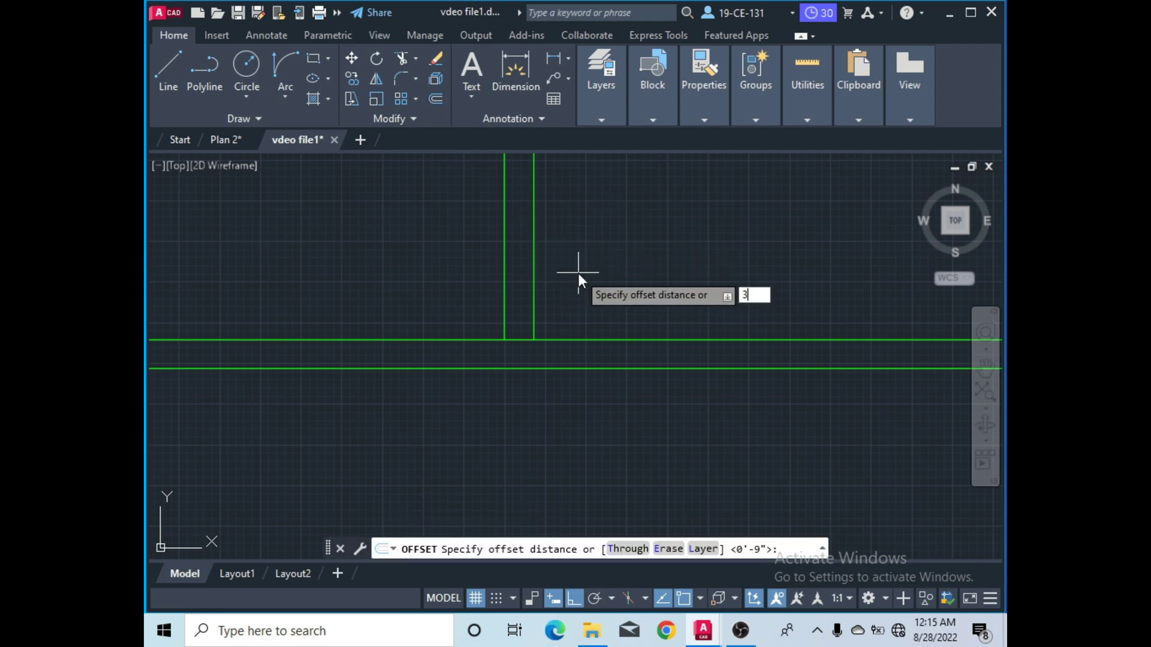
key(Return)
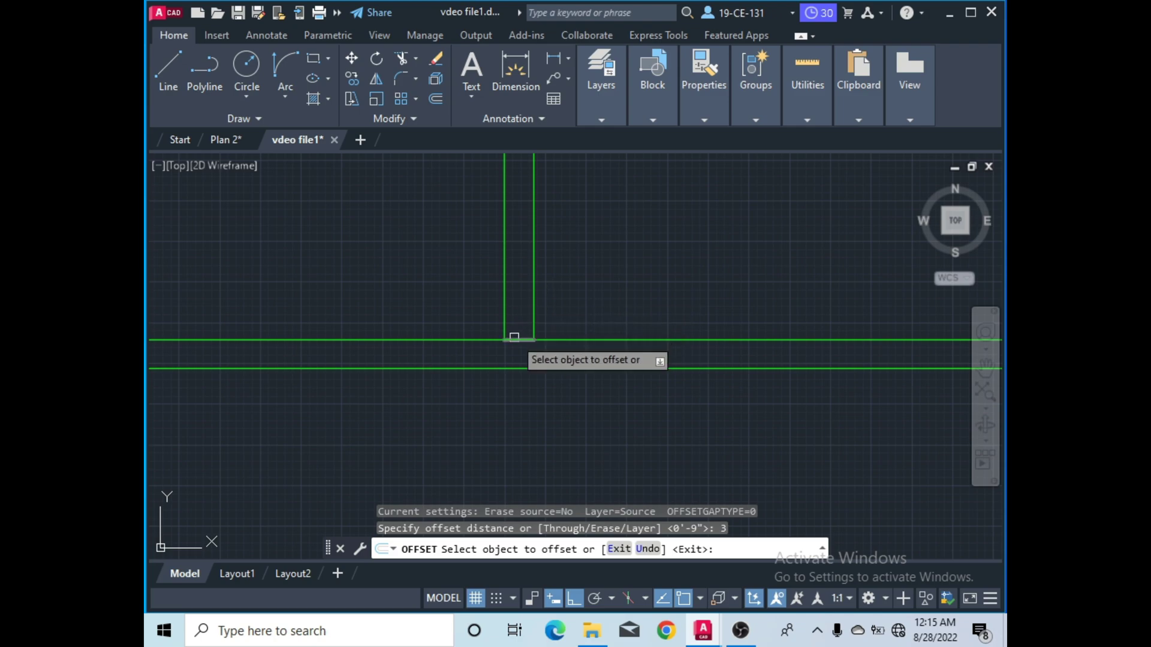
click(514, 337)
click(526, 302)
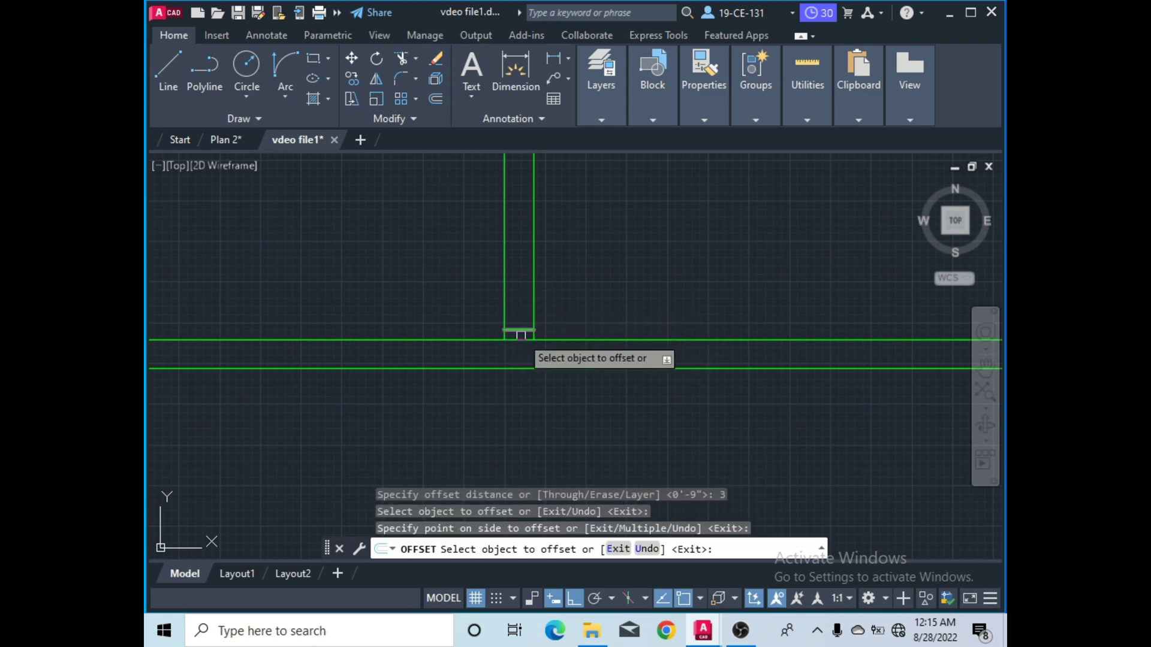
scroll(519, 353, up, 5)
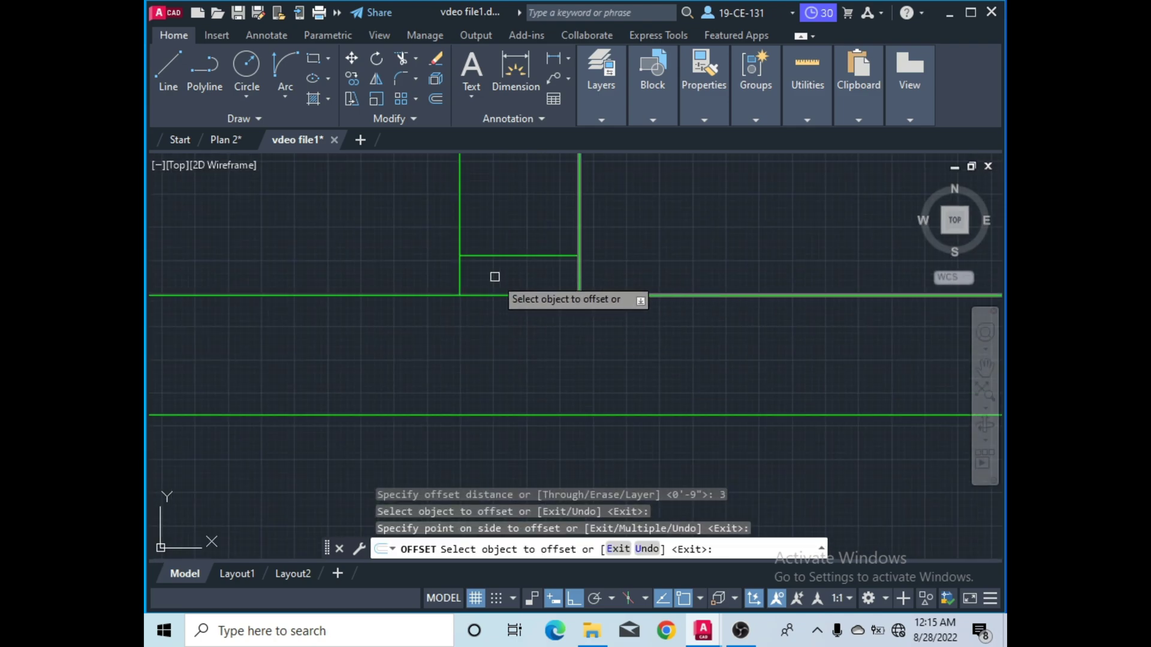
scroll(538, 303, down, 4)
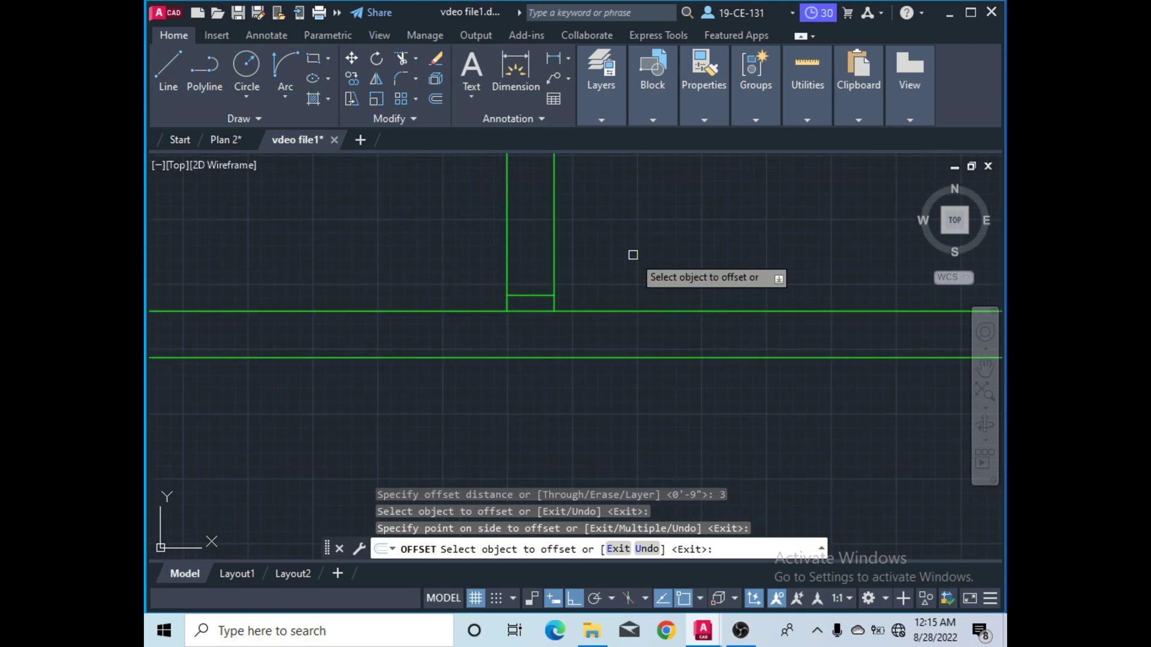
Offset the upper jamb line in the guest room's partition 3' upward to mark the door opening's other side.
key(Return)
scroll(633, 255, down, 6)
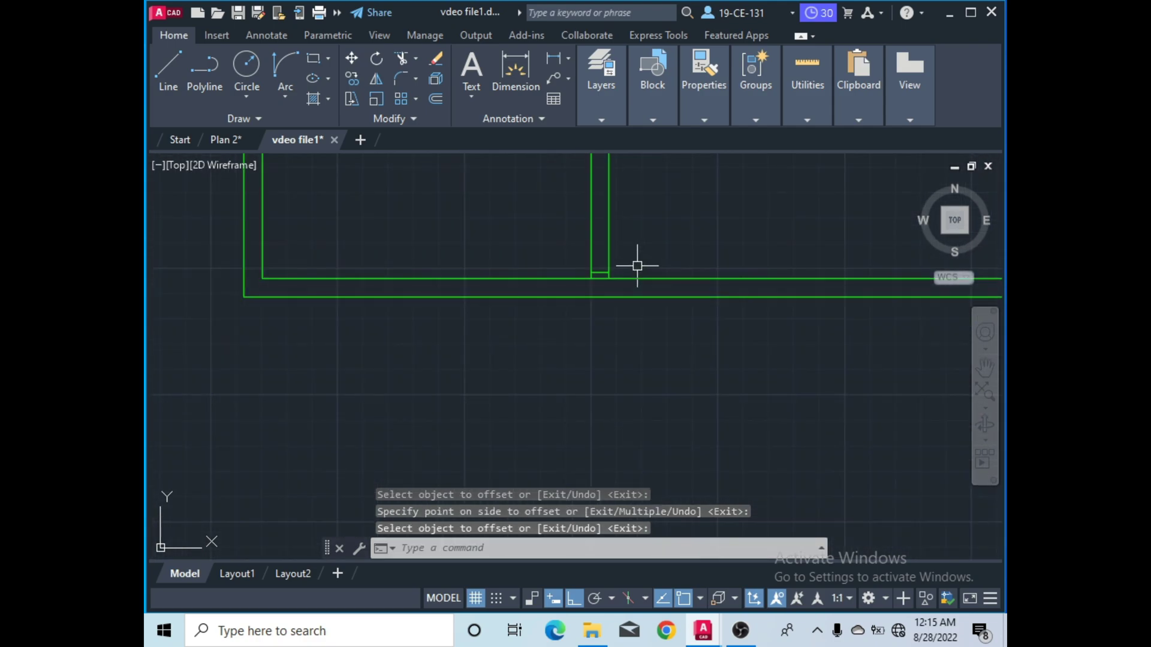
scroll(605, 359, up, 6)
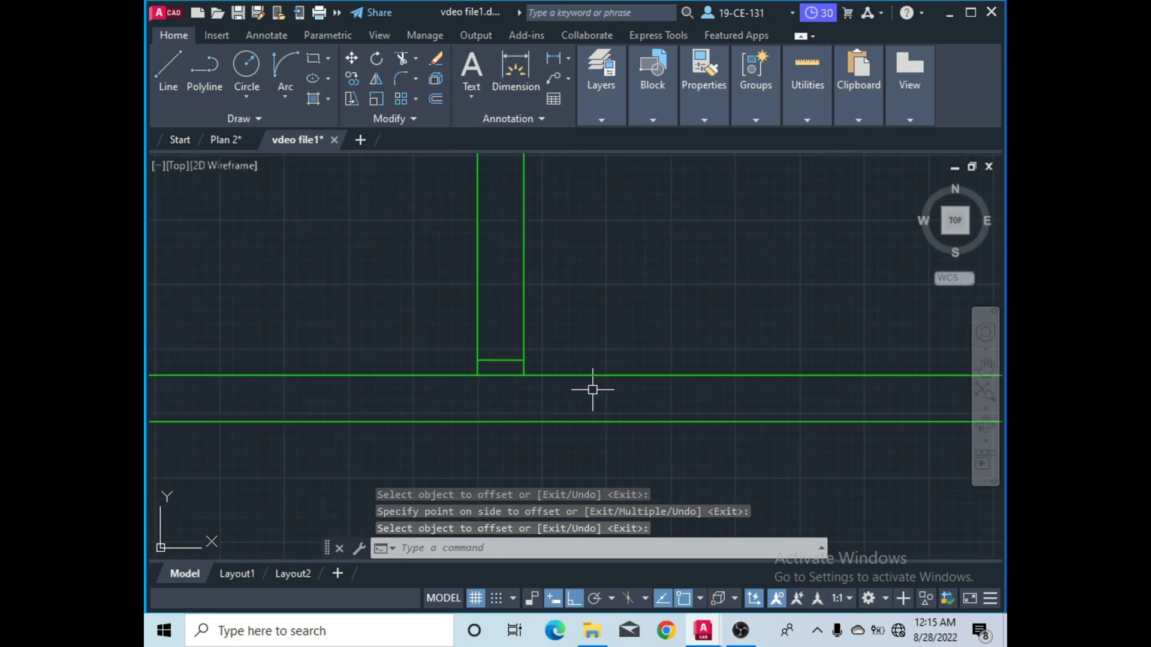
click(435, 101)
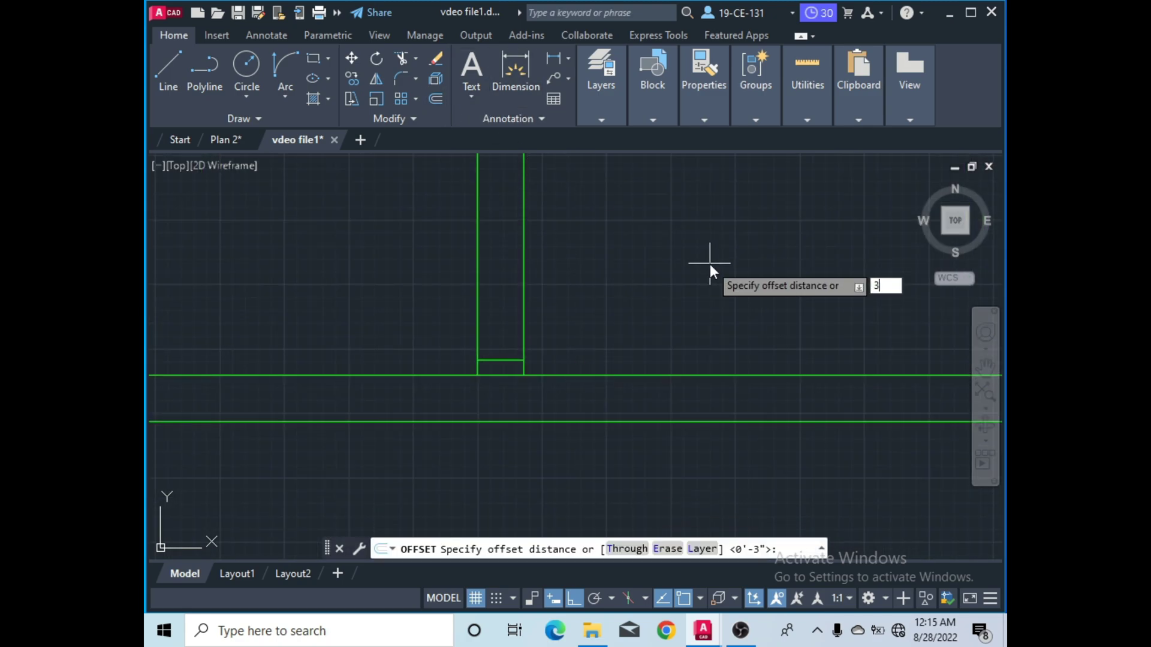
key(Return)
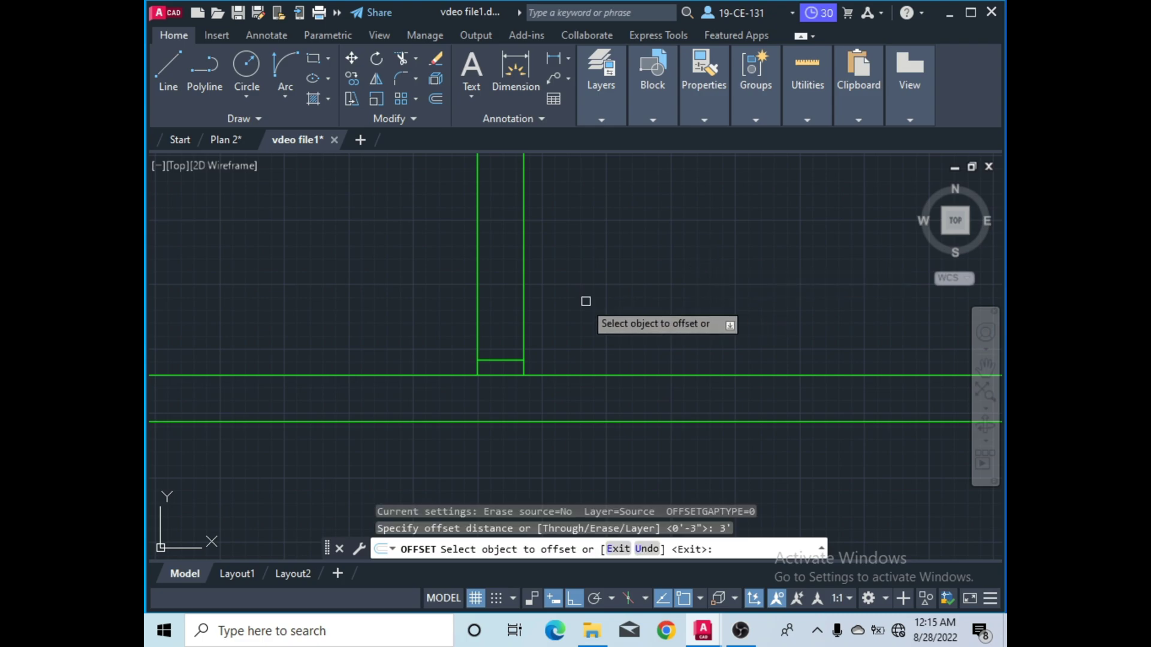
click(491, 359)
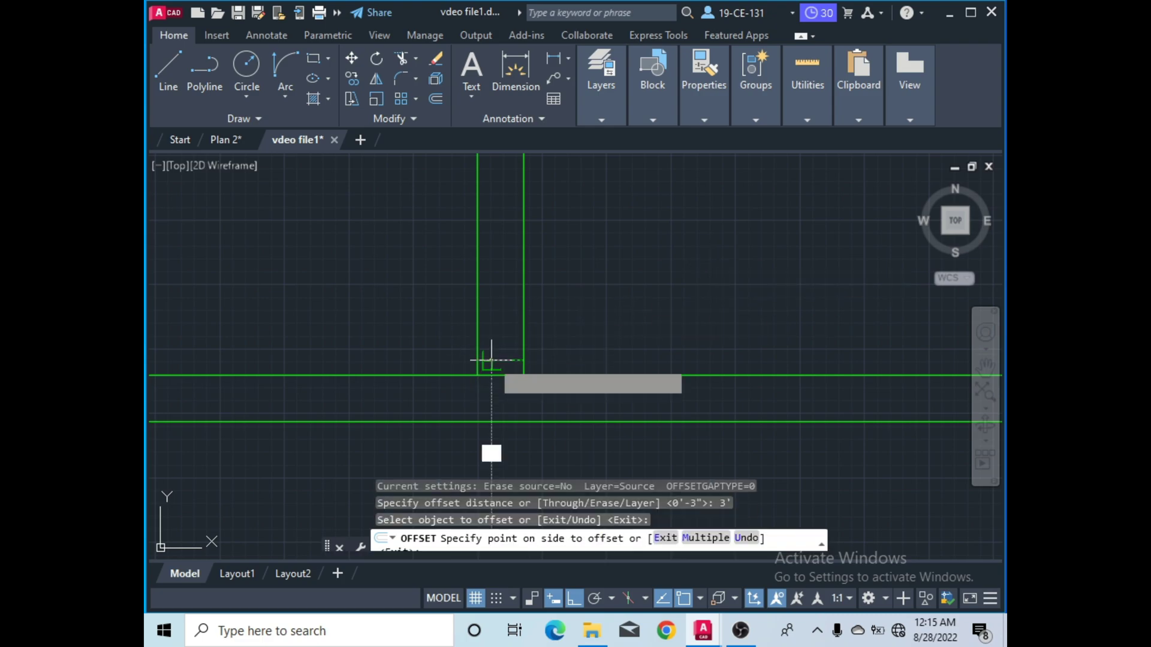
click(497, 263)
right_click(605, 234)
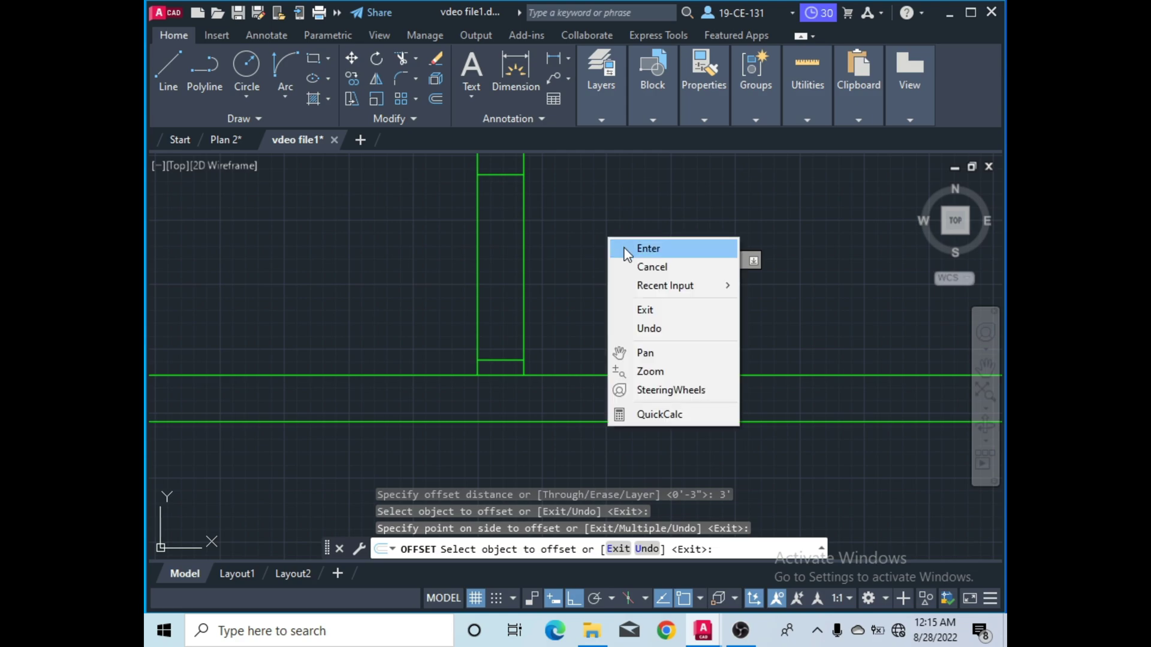
click(624, 246)
Erase the line across the partition's base and trim the partition's two faces between the jamb lines to open the doorway.
right_click(597, 284)
click(624, 289)
click(397, 60)
mouse_move(534, 231)
mouse_down()
mouse_move(552, 232)
mouse_move(444, 234)
mouse_up()
right_click(532, 235)
click(546, 248)
scroll(470, 267, down, 5)
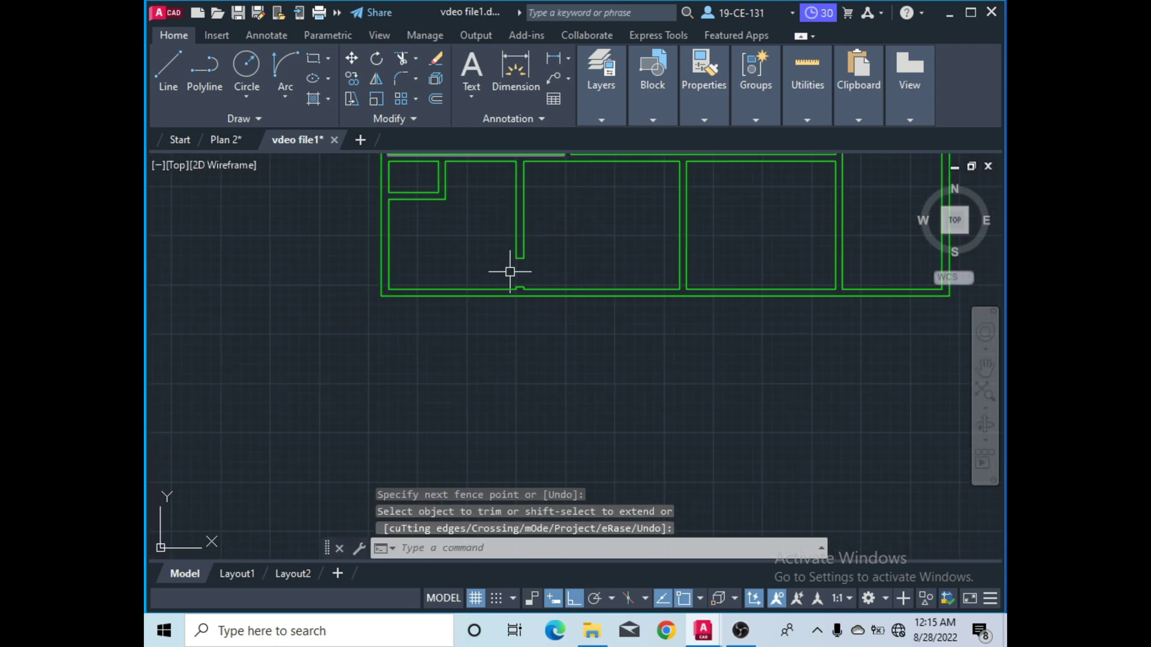
scroll(522, 280, up, 3)
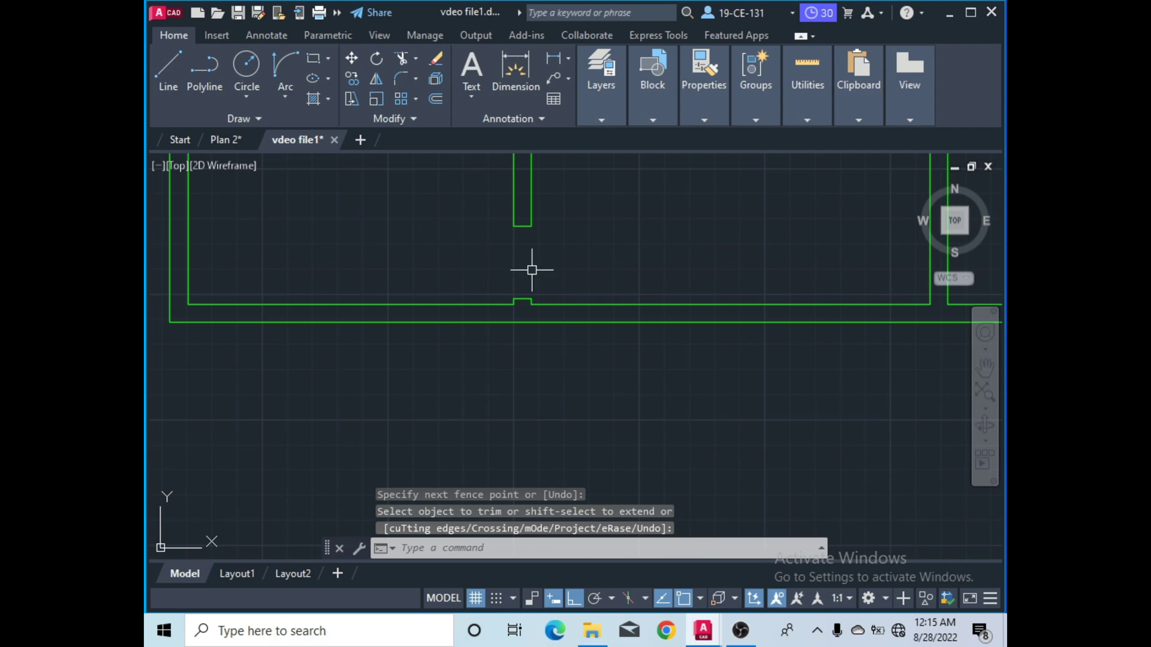
Examine the guest room door and its jambs in the Plan 2 drawing, and return to vdeo file1.
click(219, 143)
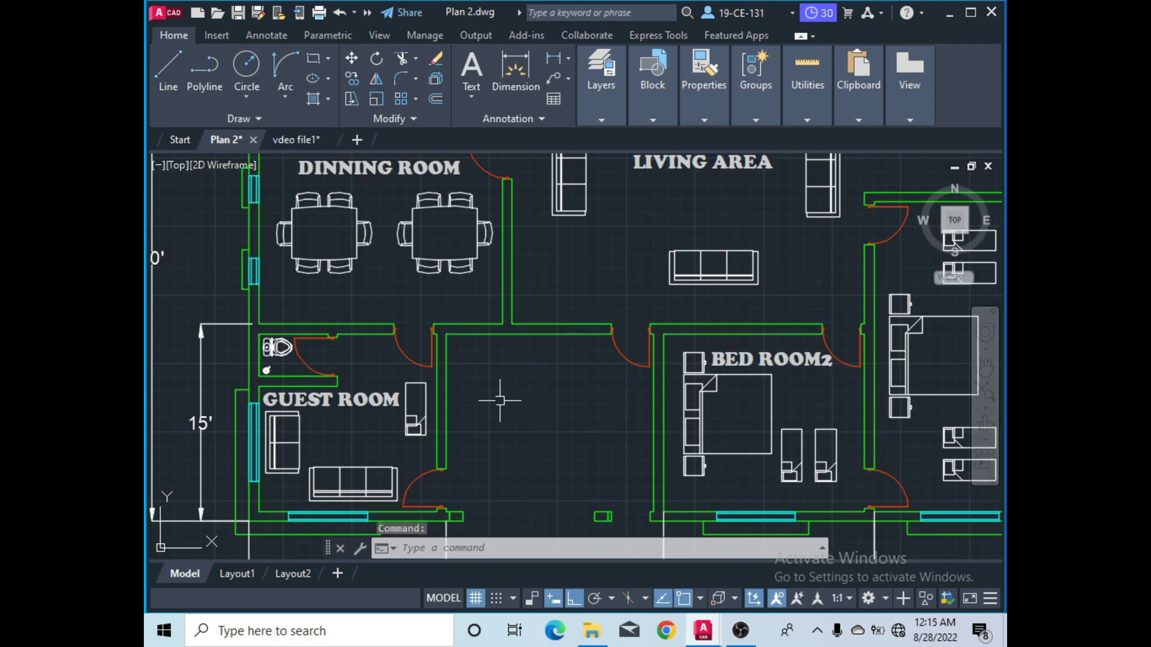
scroll(501, 439, down, 2)
scroll(460, 447, up, 6)
scroll(460, 447, up, 4)
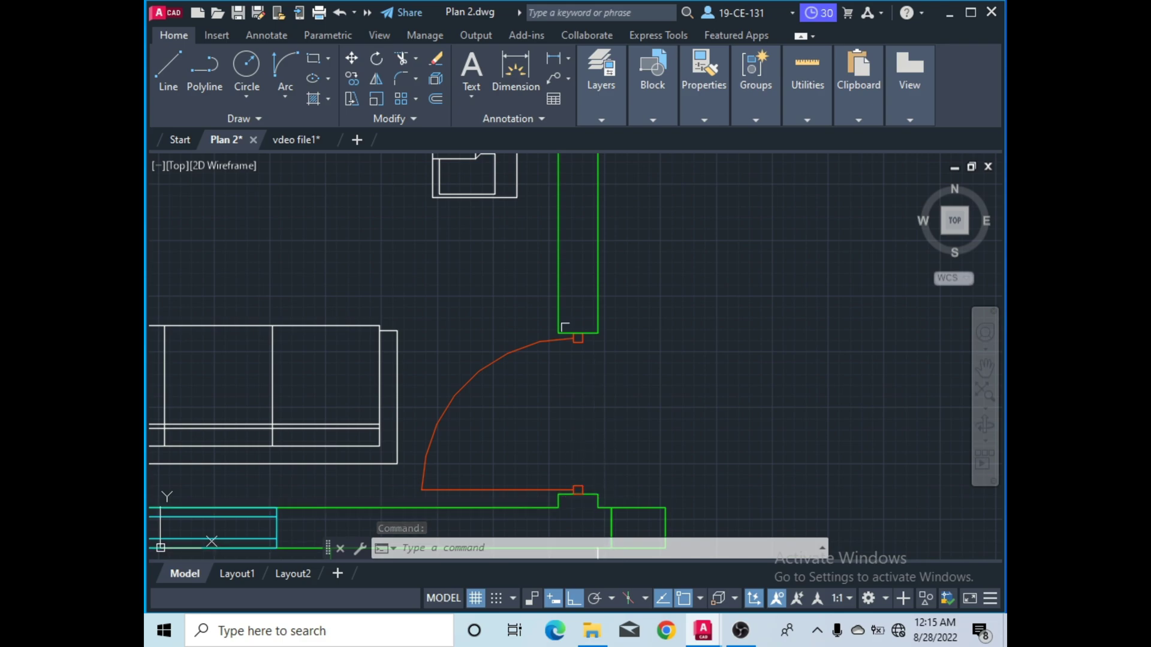
scroll(596, 525, up, 6)
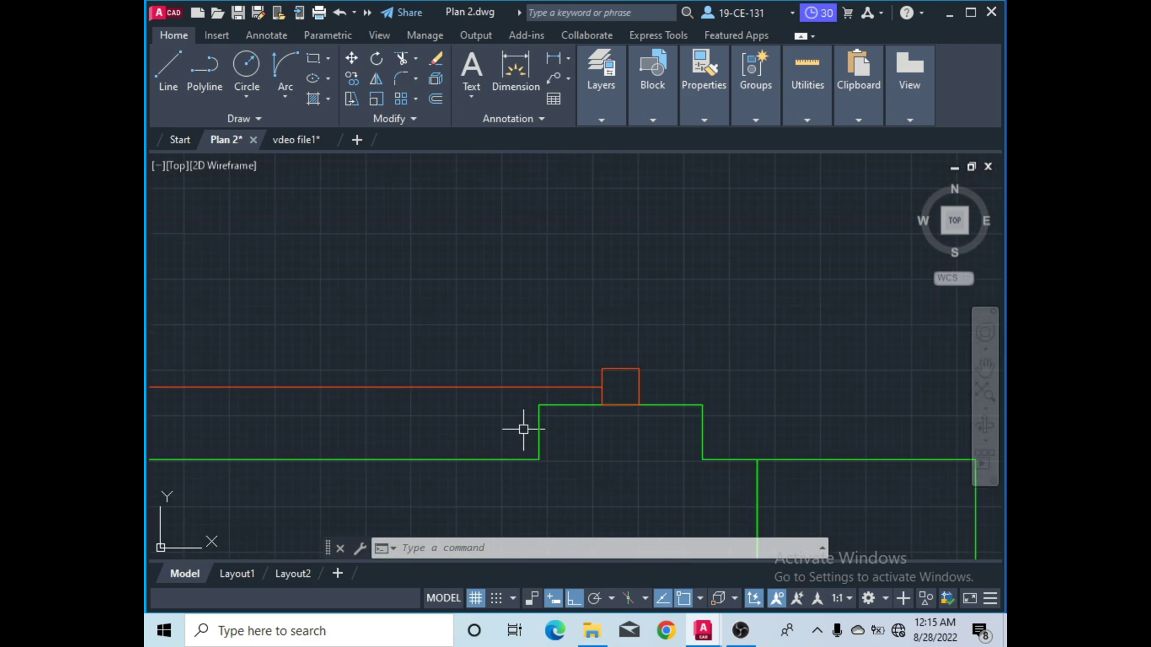
scroll(555, 334, down, 6)
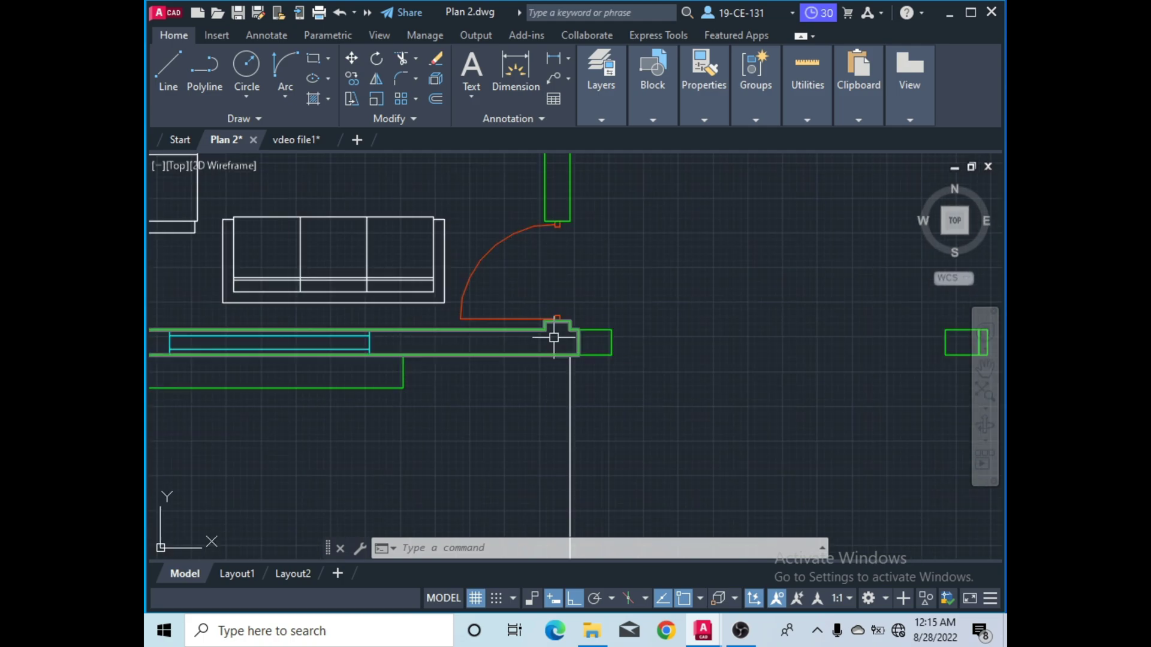
click(286, 135)
Draw a line across the horizontal wall, from the middle partition's upper left inner corner straight up to the wall's far face.
scroll(519, 275, up, 2)
scroll(485, 256, down, 5)
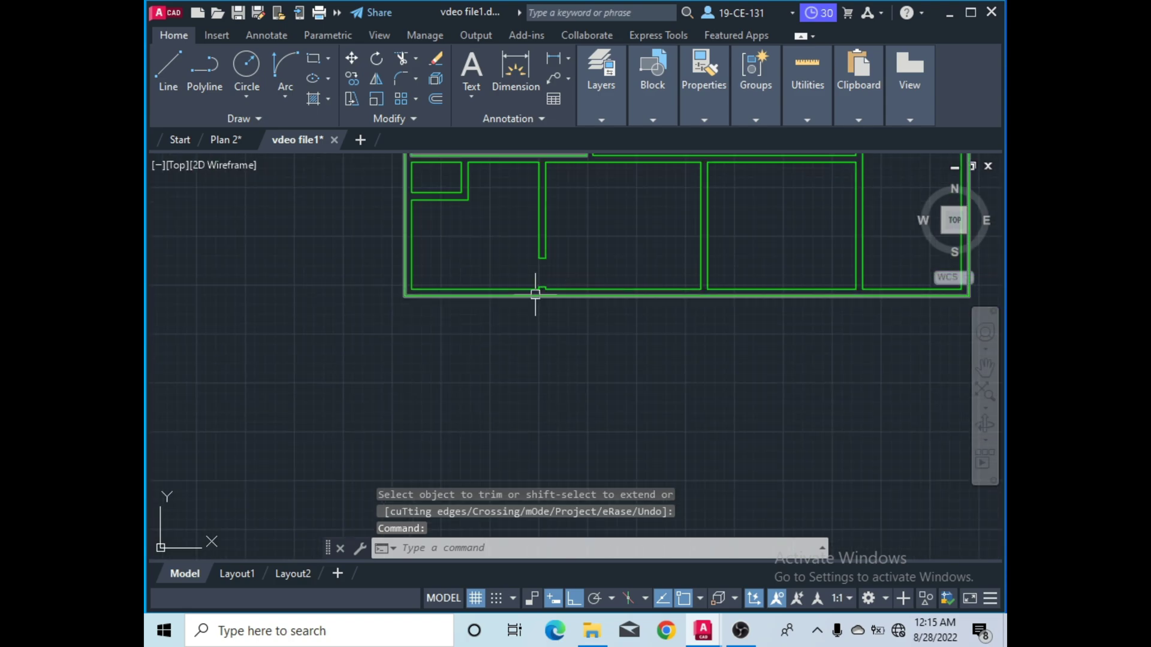
scroll(606, 221, up, 6)
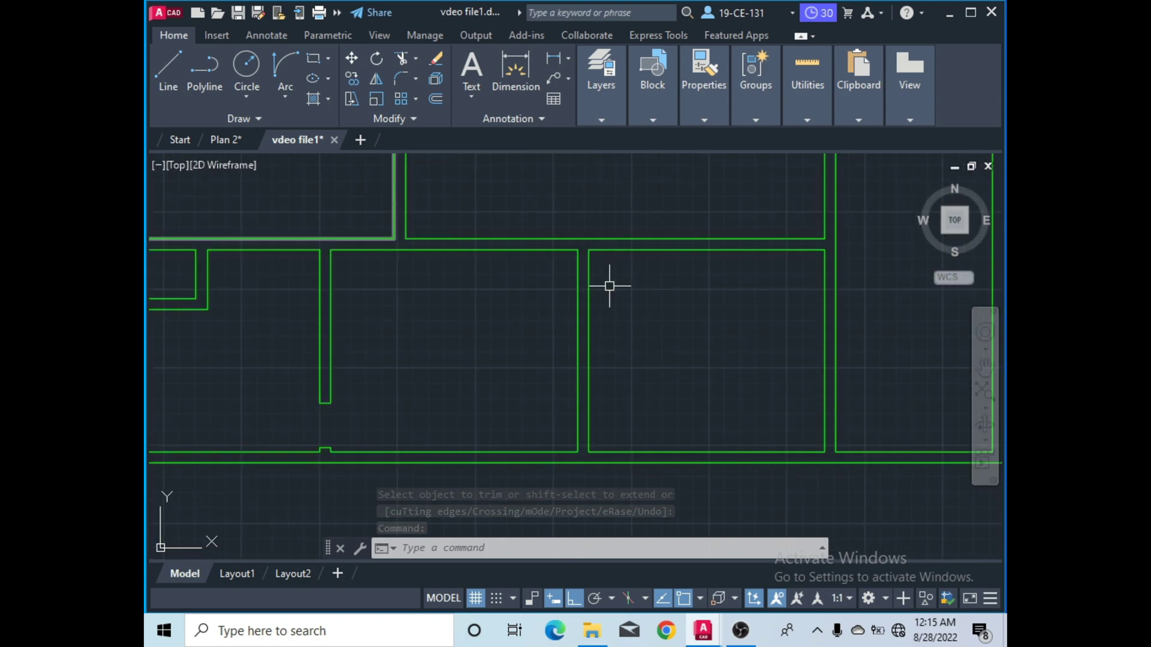
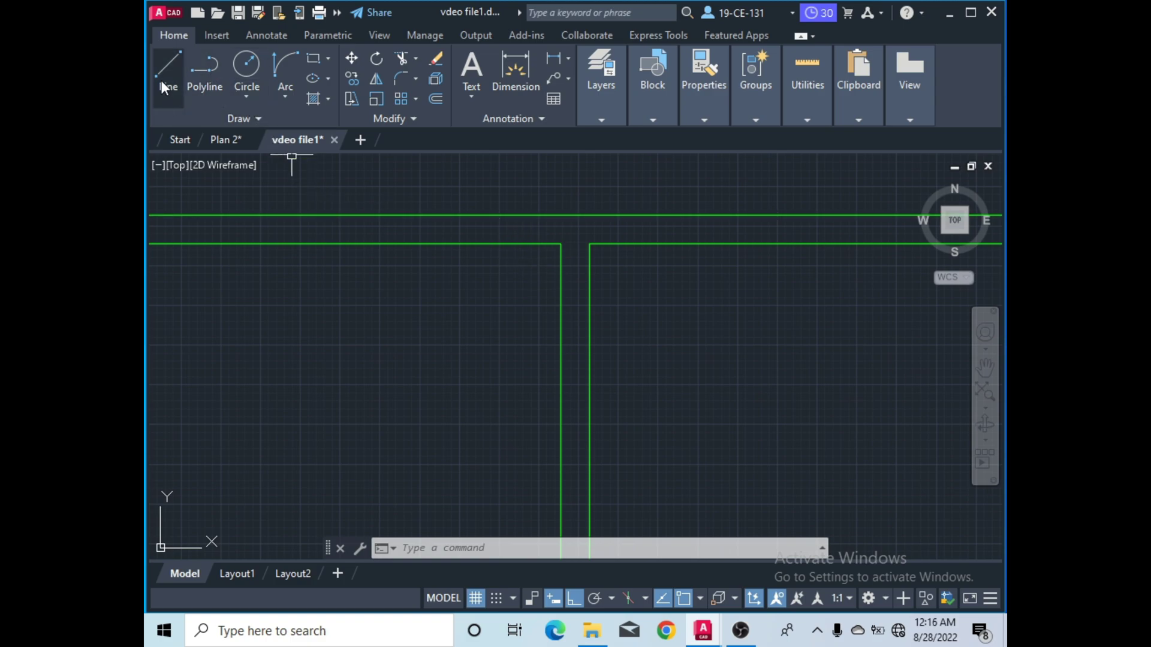
click(561, 243)
click(566, 215)
right_click(587, 170)
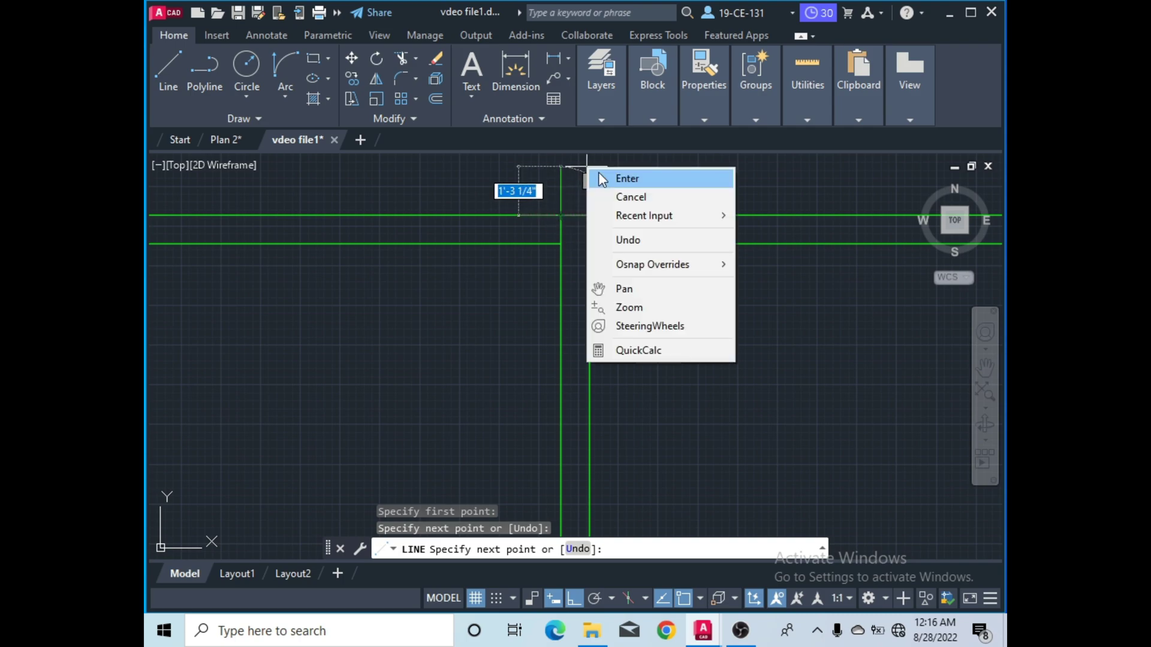
click(608, 177)
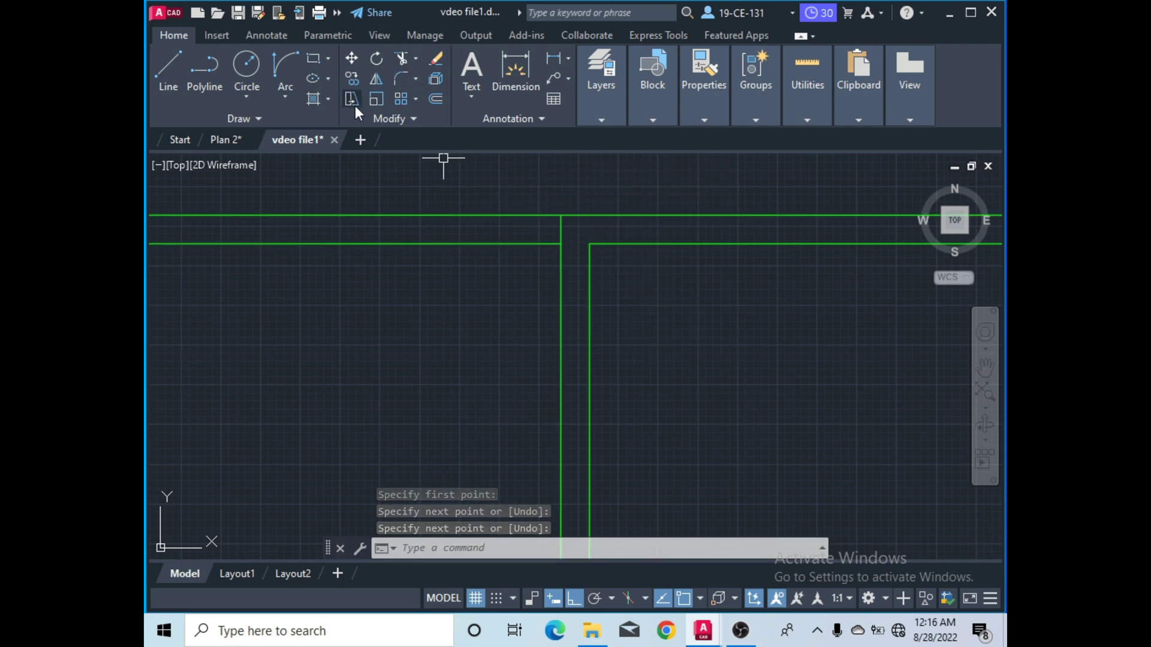
Offset the short line across the horizontal wall 3" to the left.
click(434, 102)
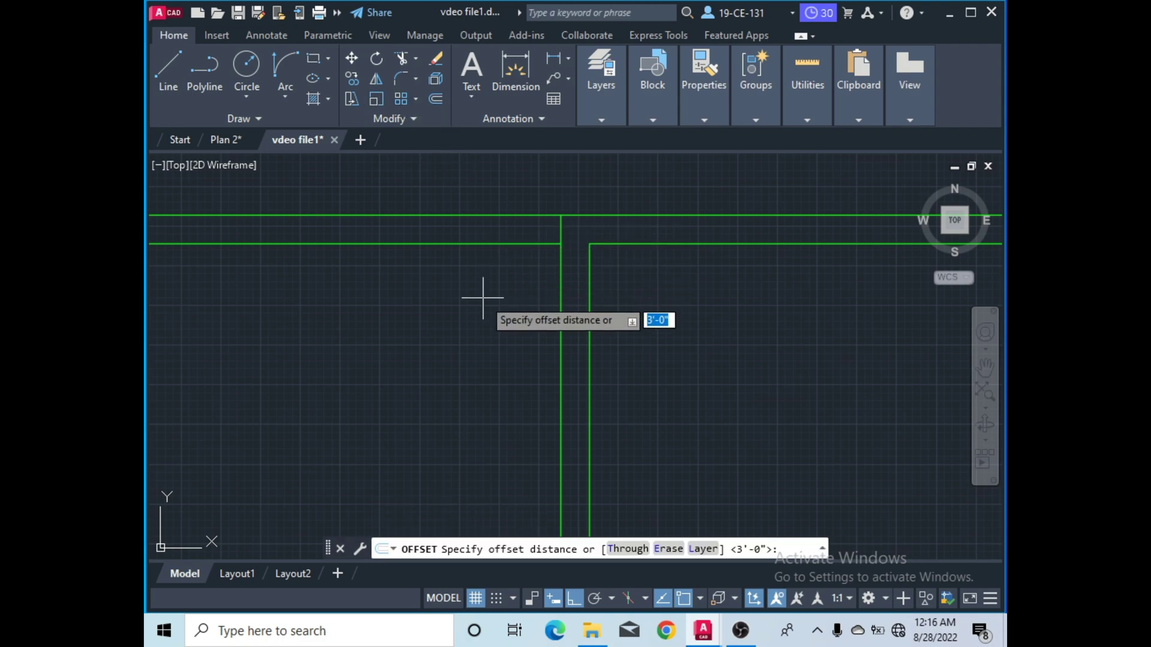
text(3)
key(Return)
click(560, 231)
click(522, 231)
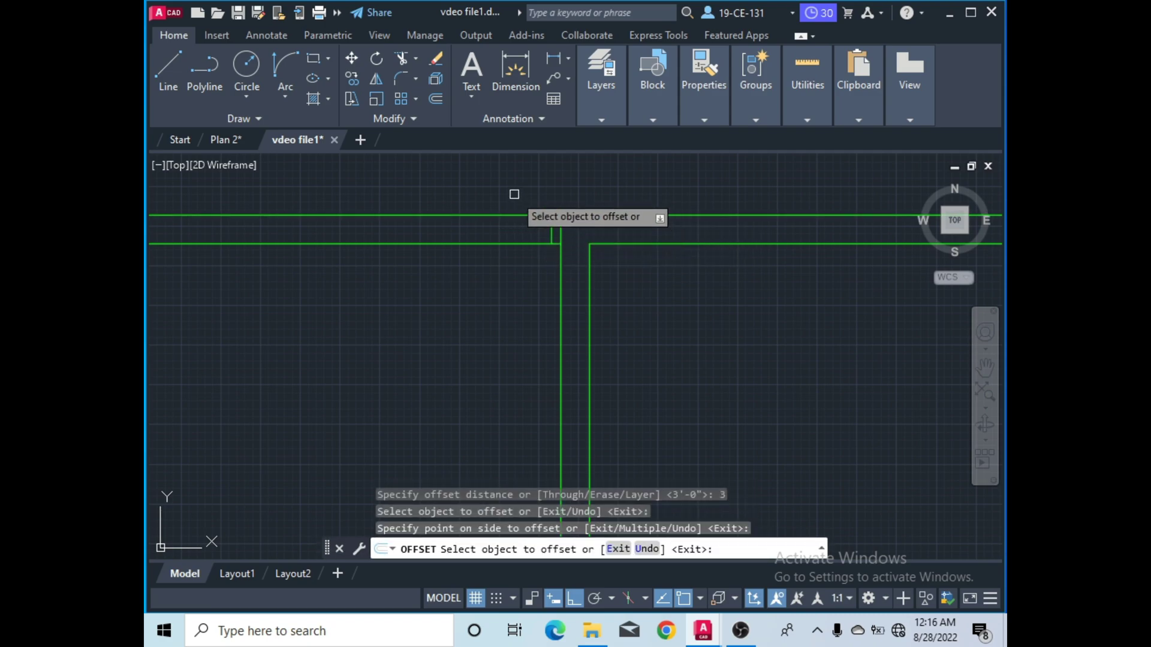
key(Return)
Offset the new jamb line in the horizontal wall 3' further left to set the door opening's width.
key(Return)
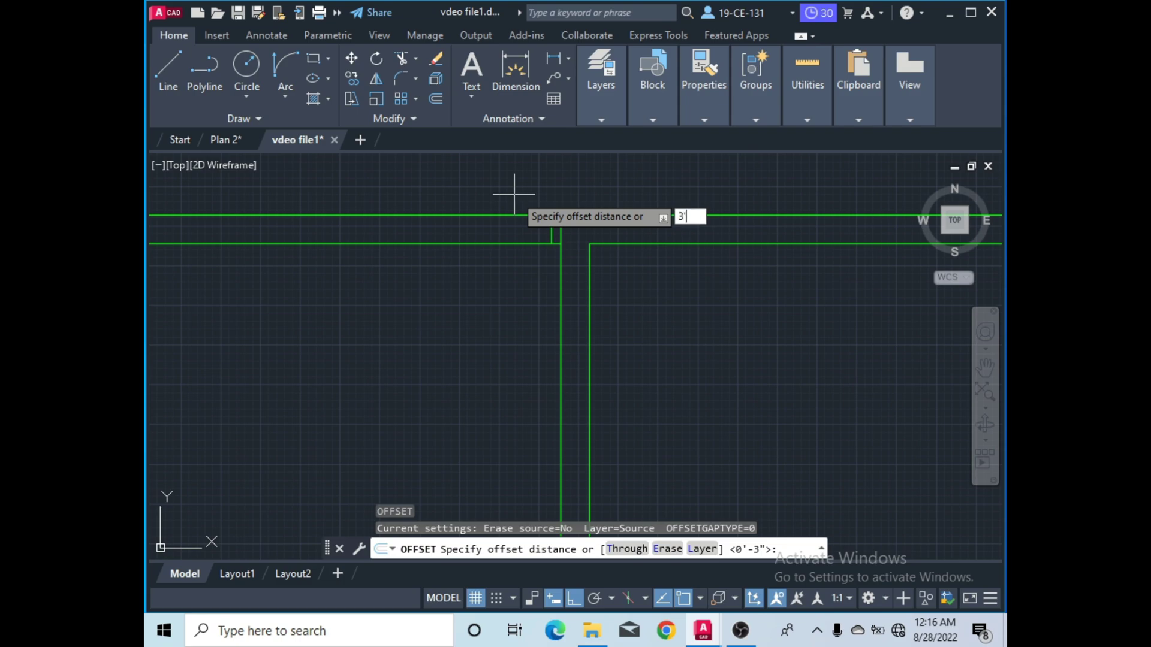
text(3')
key(Return)
click(549, 235)
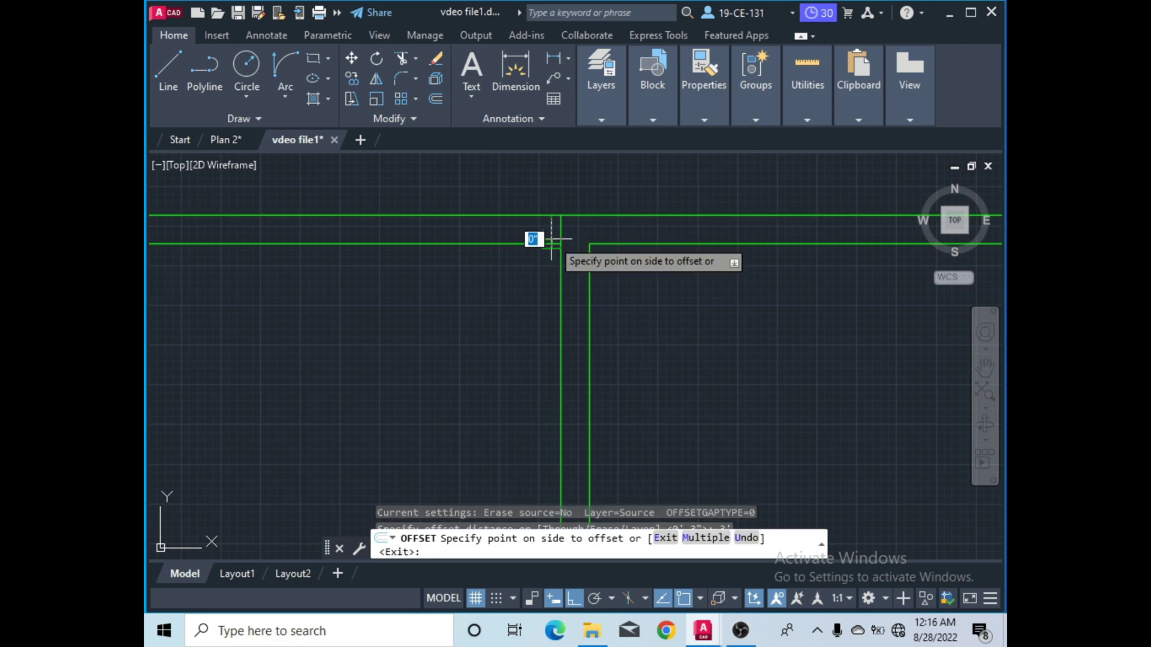
click(400, 215)
right_click(459, 182)
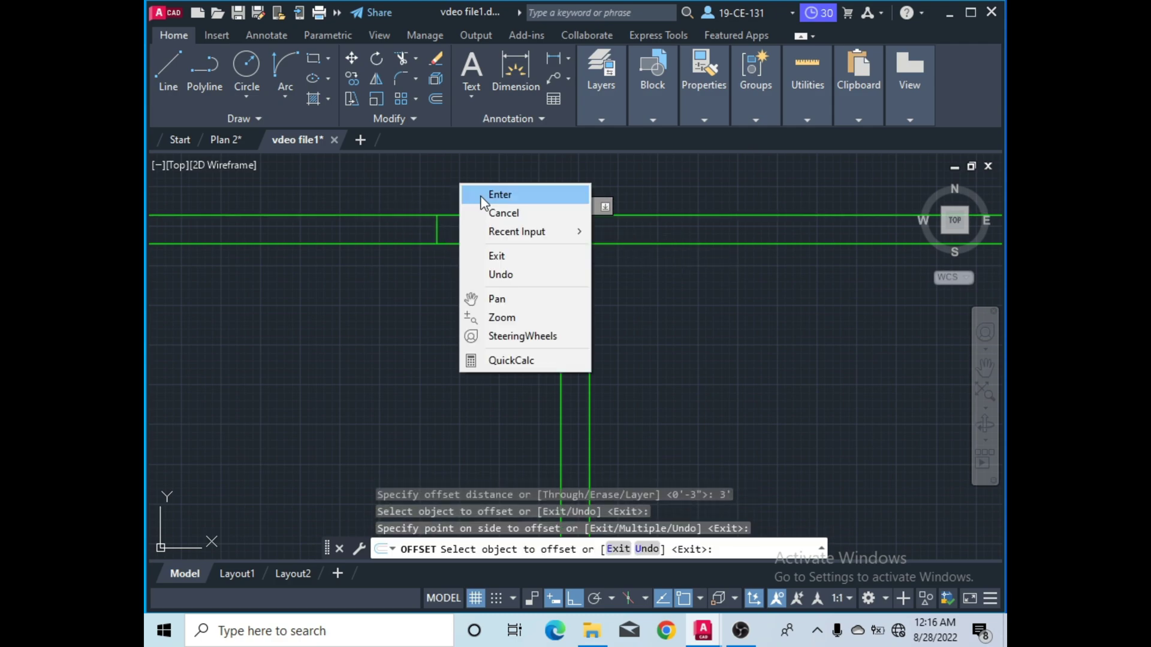
click(483, 192)
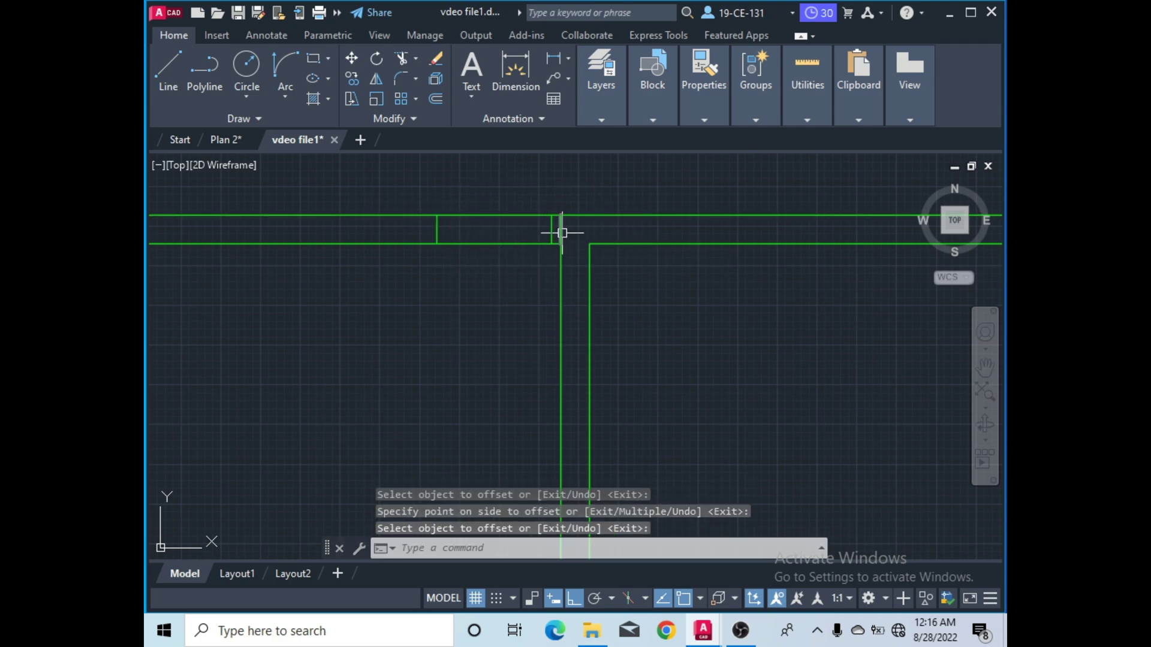
Erase the construction line at the partition corner and trim both faces of the horizontal wall between the two jamb lines.
right_click(560, 176)
click(599, 280)
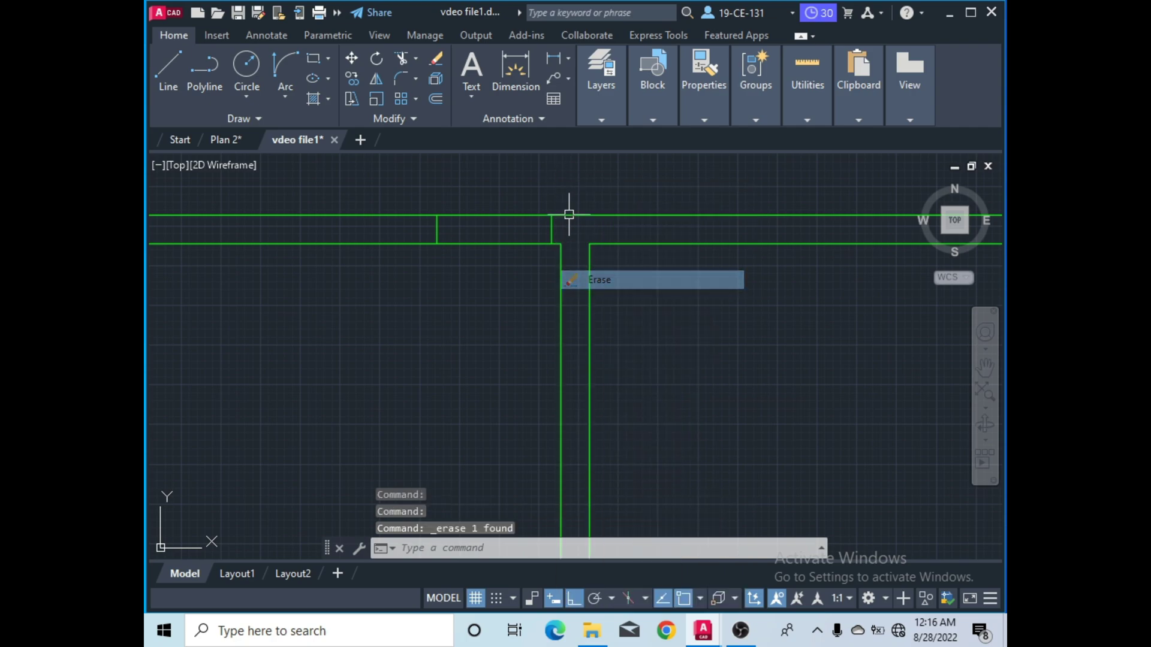
click(403, 59)
drag(484, 193, 504, 291)
right_click(505, 289)
click(526, 296)
scroll(511, 255, down, 5)
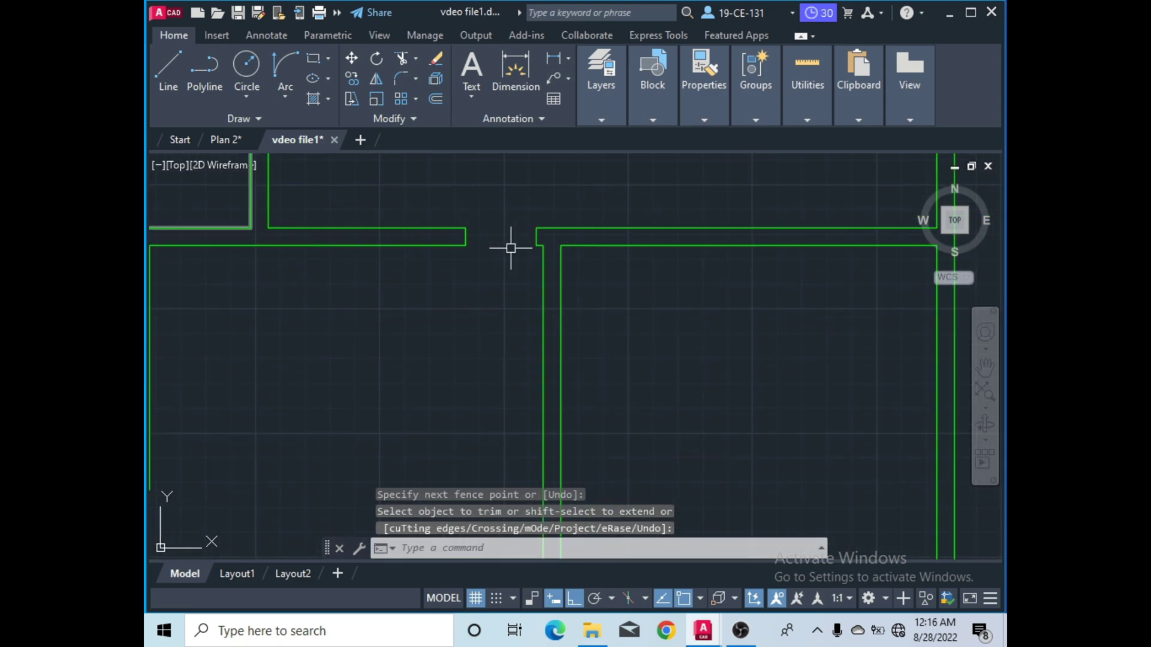
scroll(515, 259, up, 5)
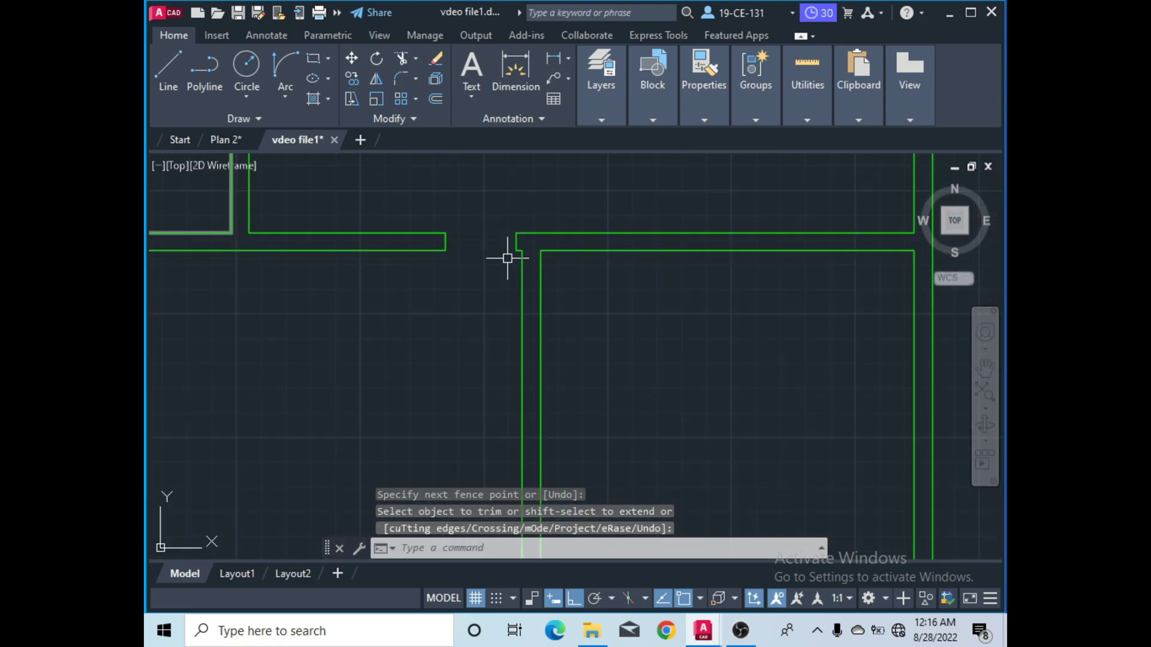
Examine the plan's remaining walls and the lower exterior wall to locate the next opening.
scroll(440, 234, down, 5)
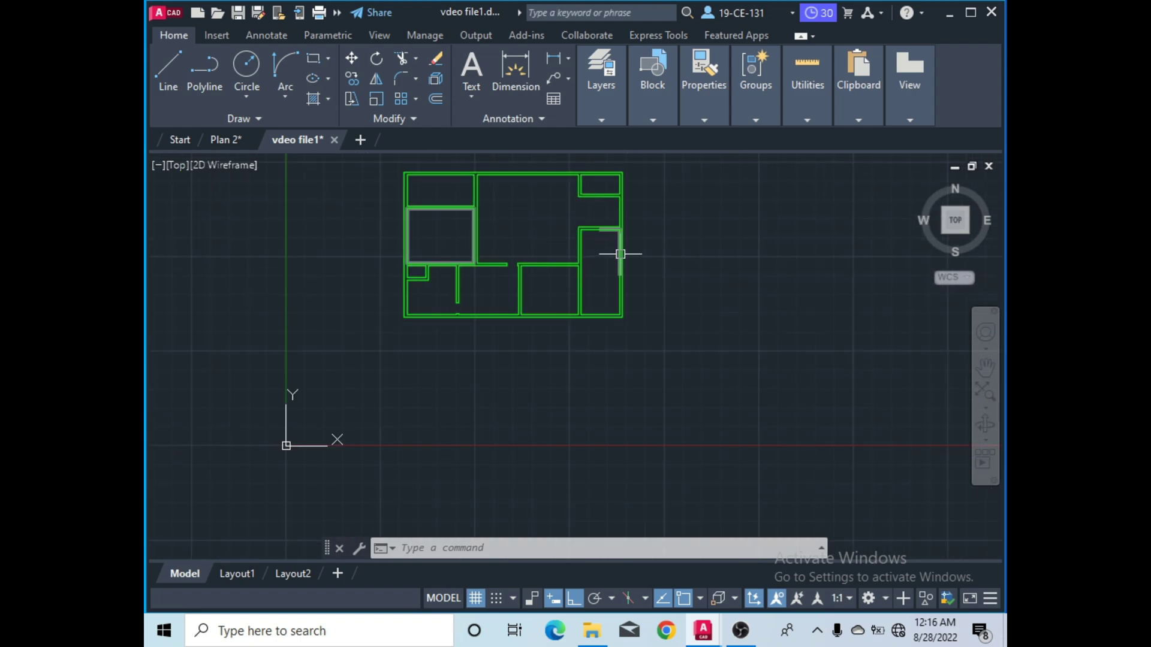
scroll(620, 231, up, 4)
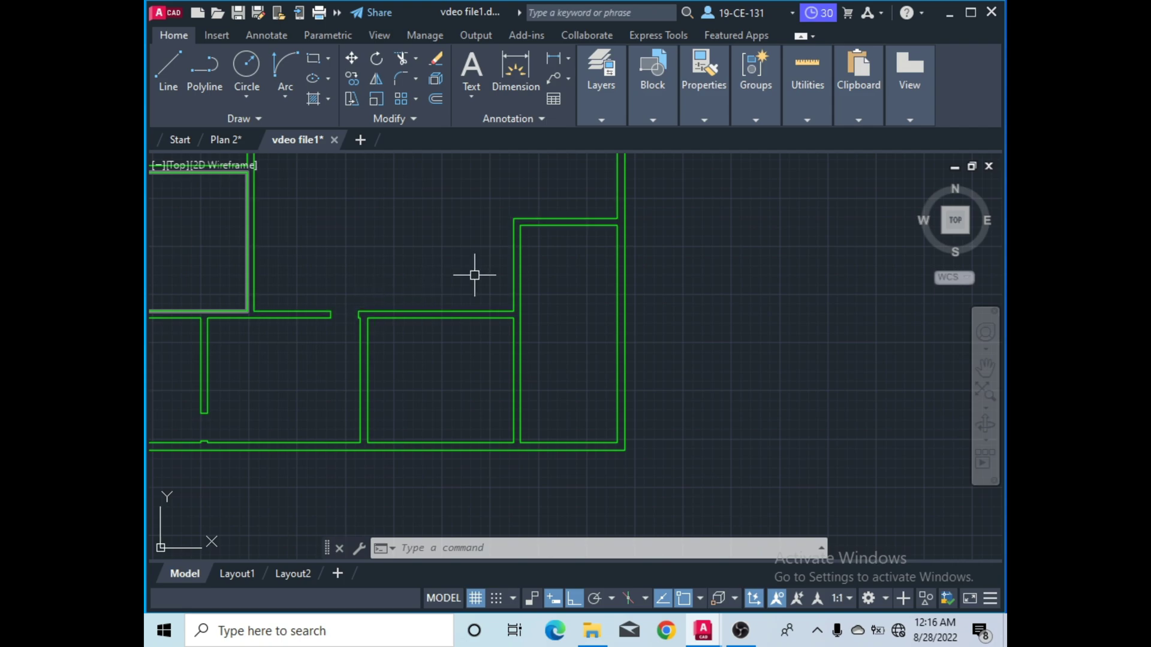
scroll(516, 271, down, 4)
scroll(436, 312, up, 2)
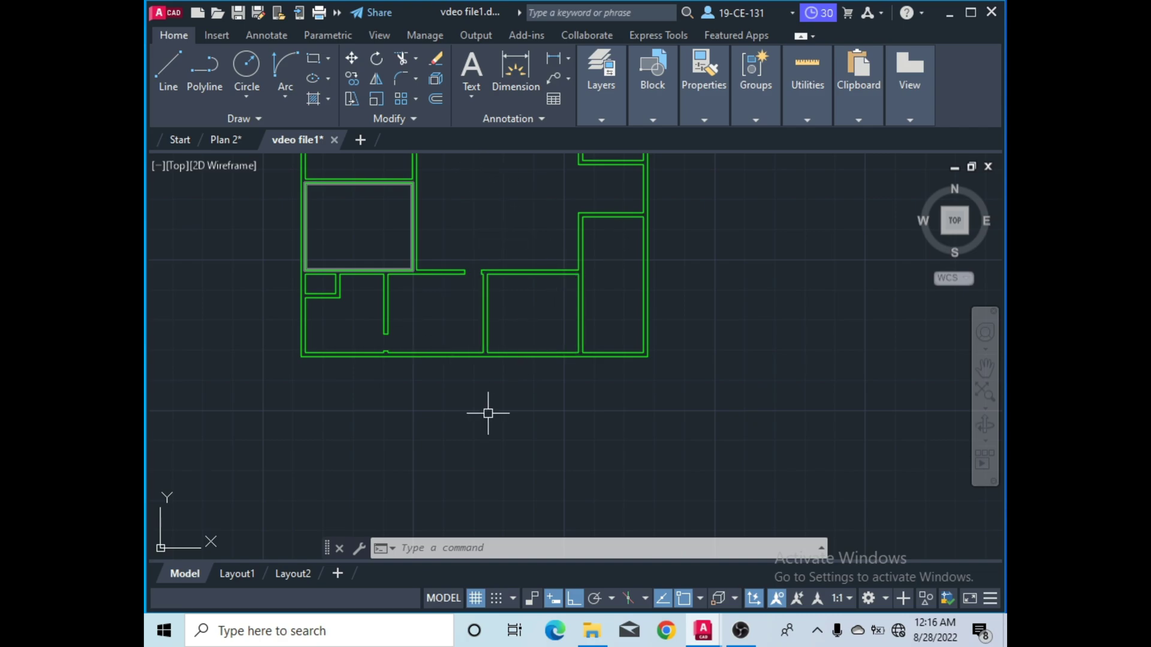
scroll(457, 411, up, 2)
scroll(360, 357, up, 4)
scroll(732, 329, down, 1)
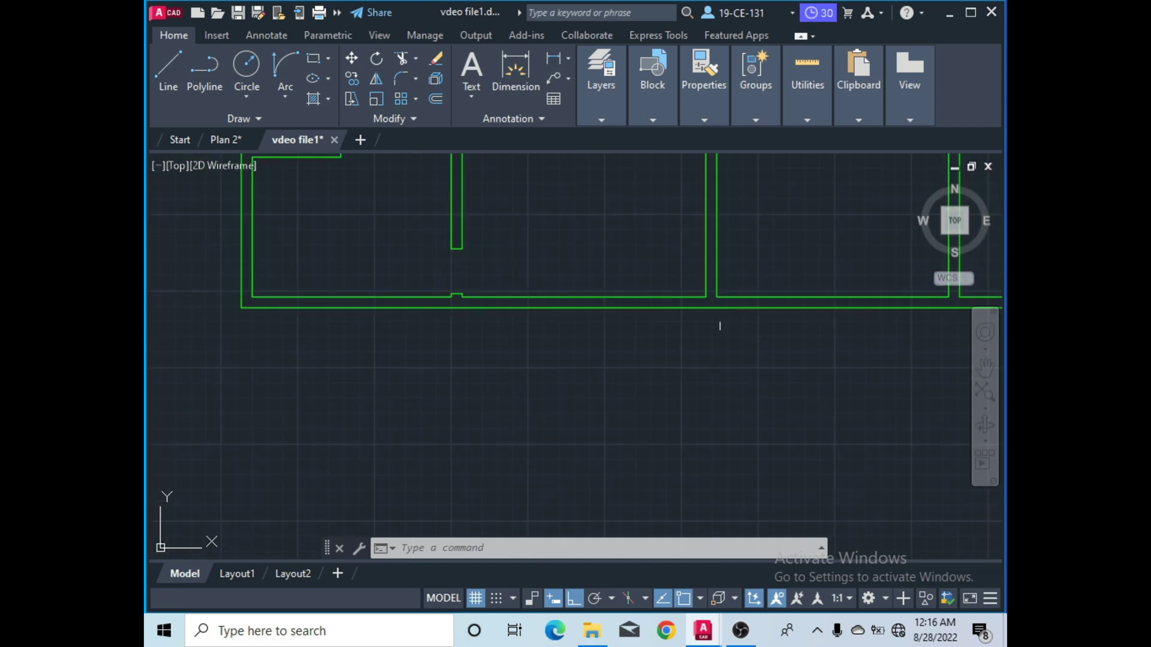
scroll(699, 303, up, 1)
scroll(695, 301, up, 1)
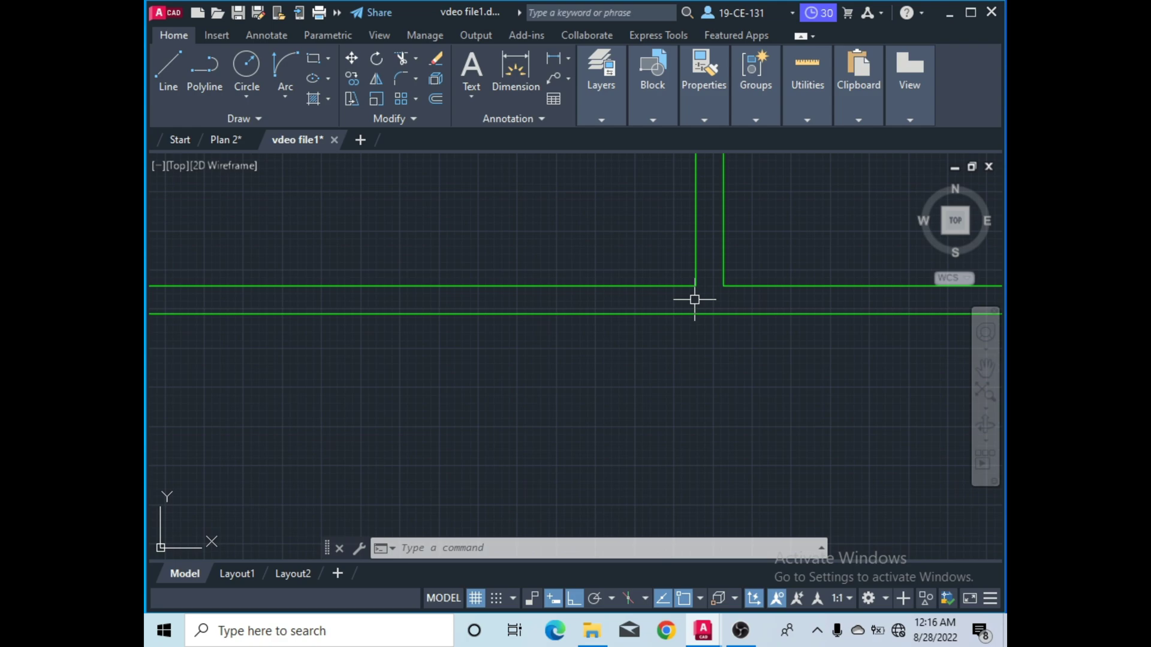
scroll(683, 293, down, 6)
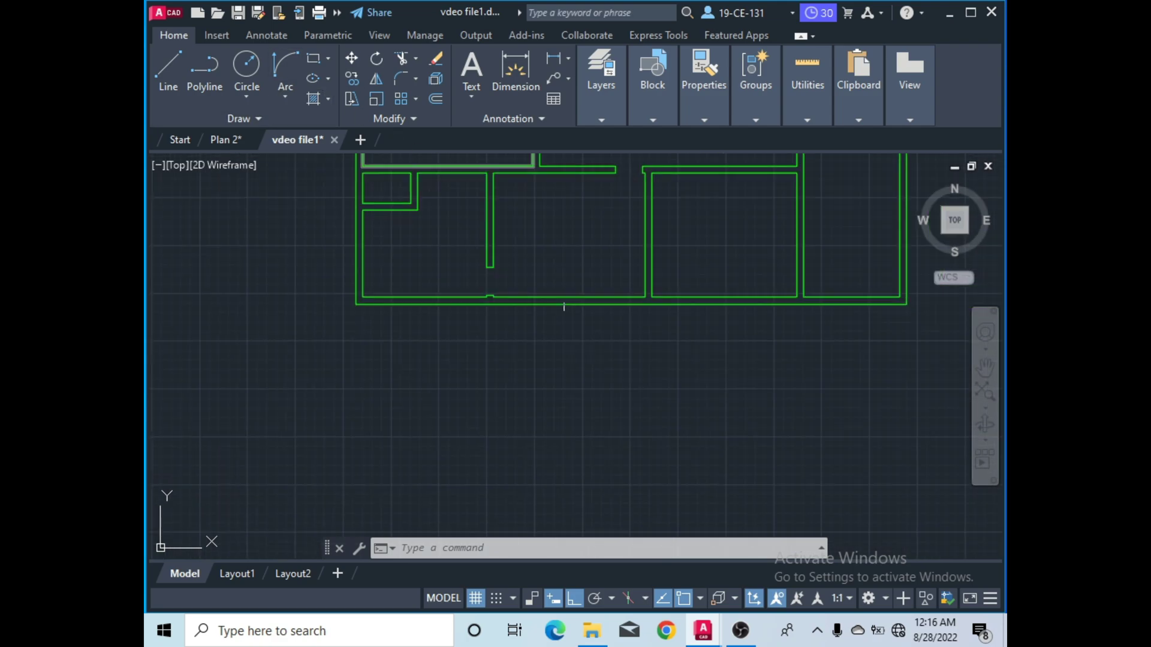
scroll(632, 304, up, 3)
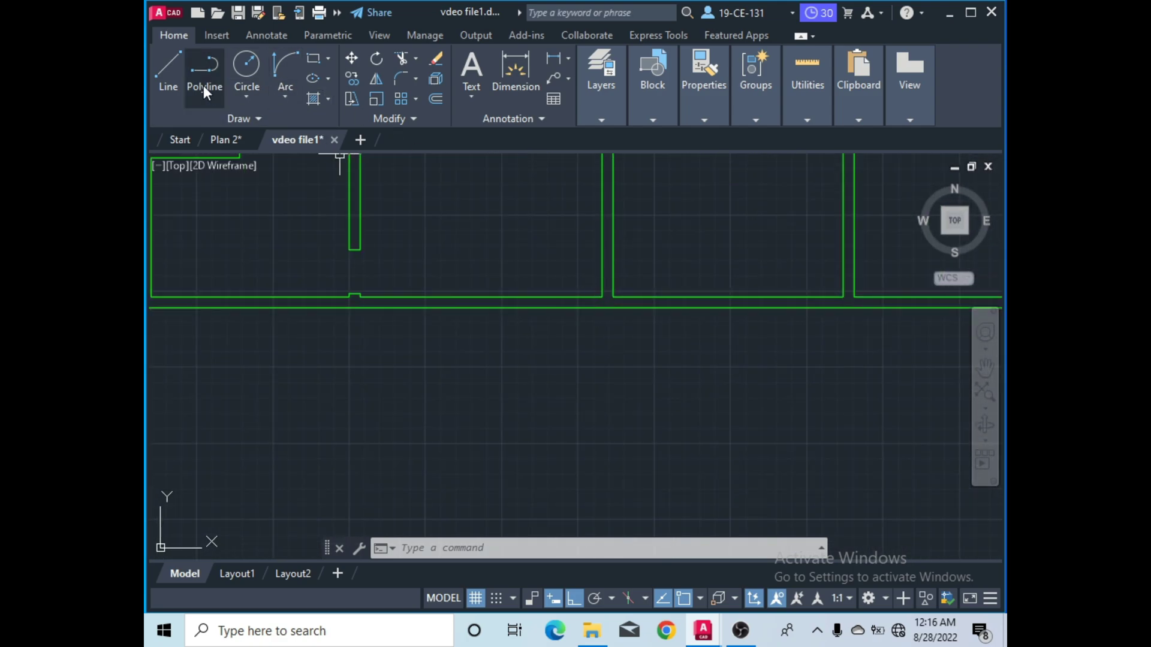
Draw a line across the lower exterior wall, from the middle partition's lower left inner corner down to the outer face.
click(171, 89)
scroll(589, 307, up, 2)
scroll(589, 307, up, 1)
click(624, 310)
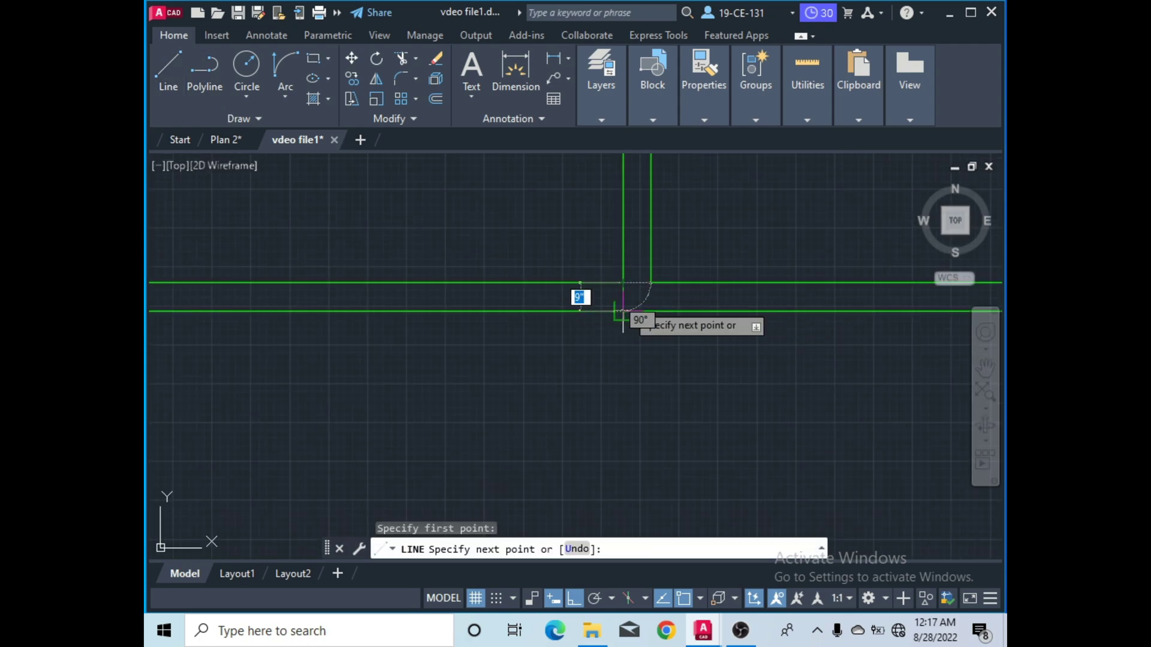
right_click(580, 209)
click(593, 218)
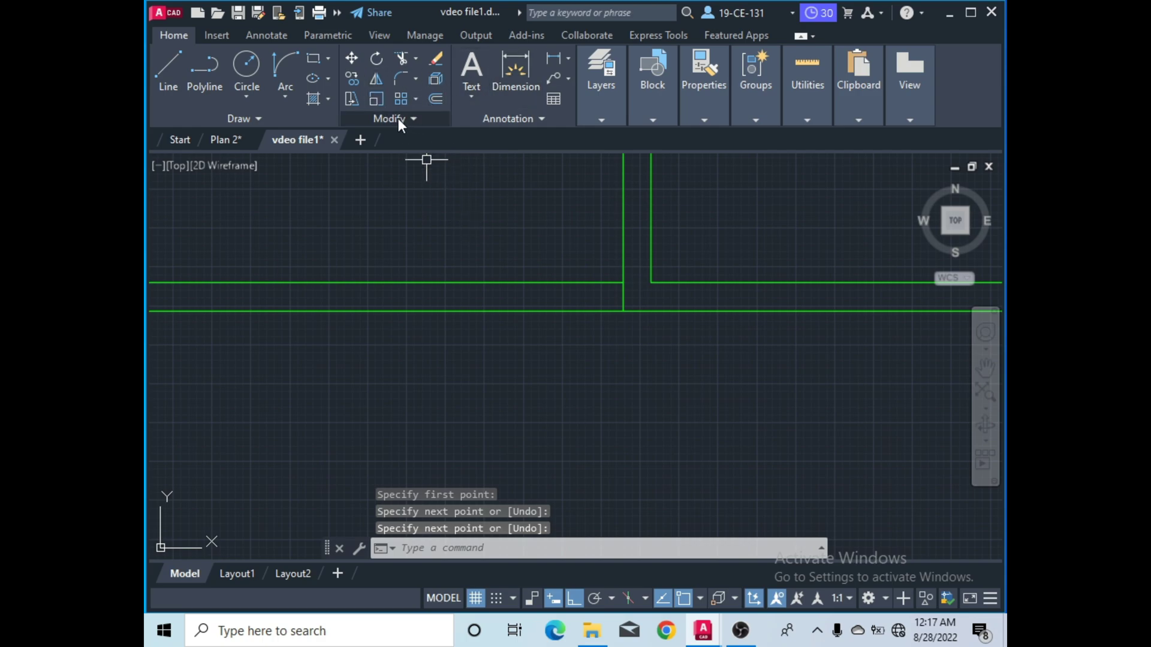
Offset the line across the lower exterior wall 3" to the left of the middle partition for the jamb.
click(442, 99)
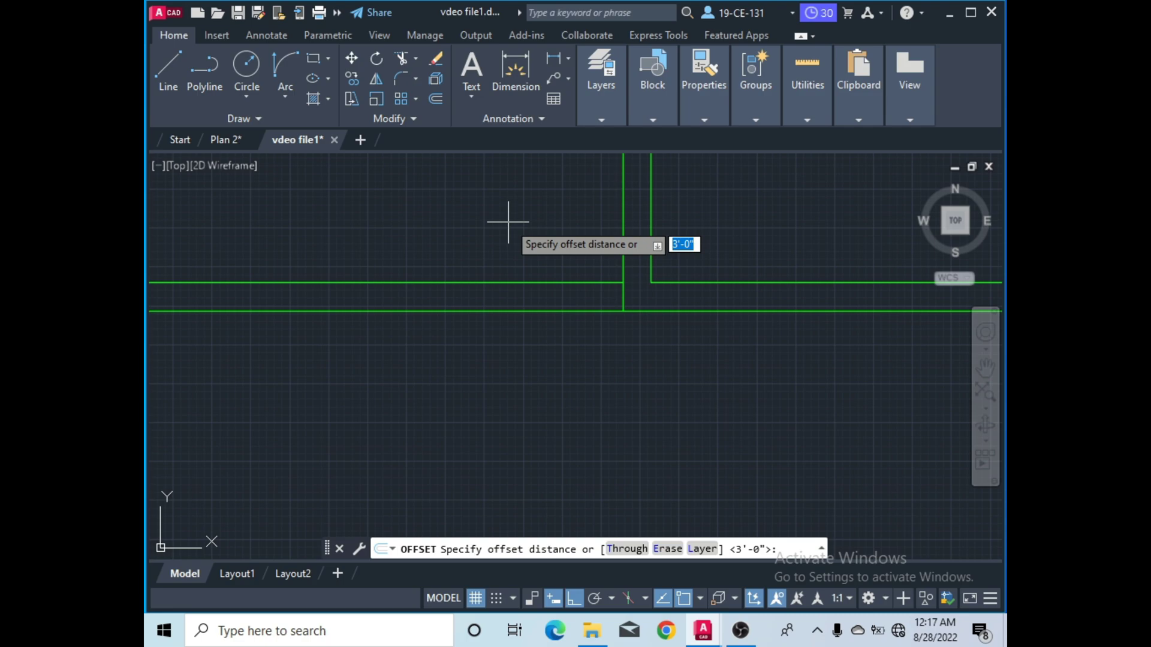
text(3)
key(Return)
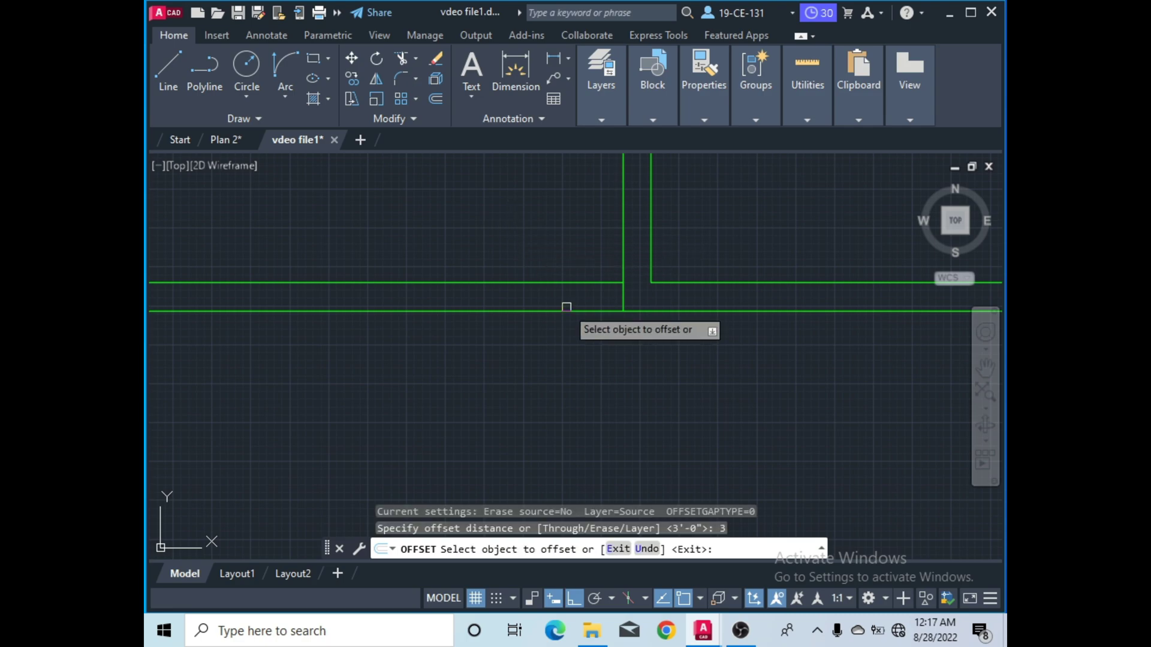
click(623, 300)
click(560, 296)
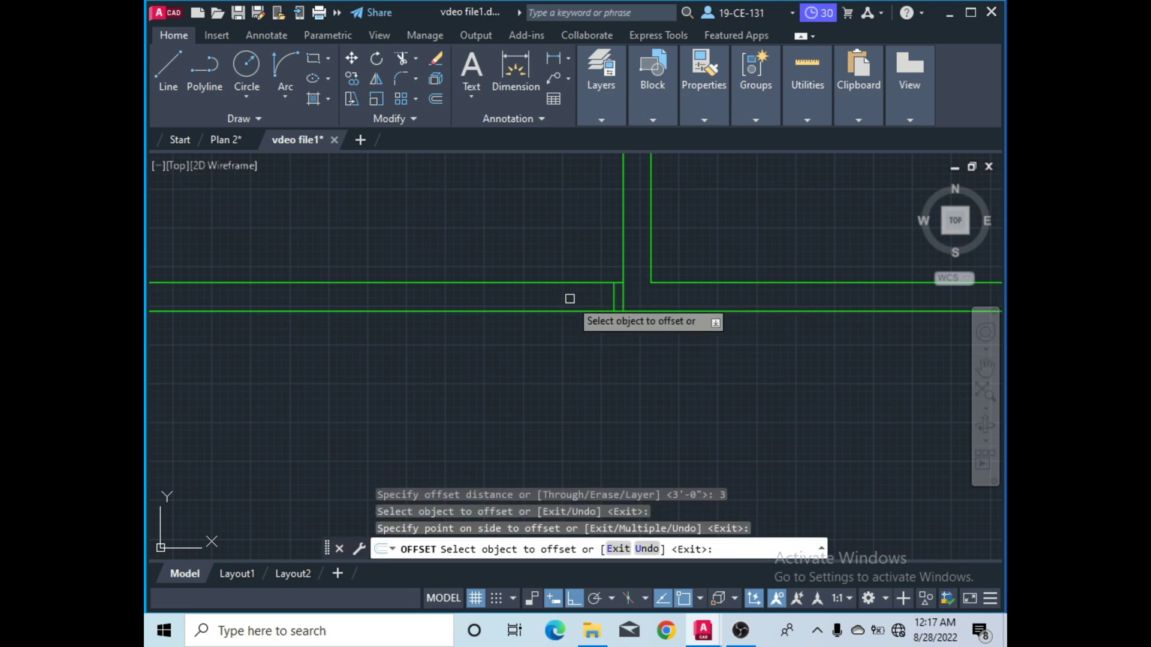
key(Return)
Offset the new jamb line in the lower exterior wall 3' further left to set the opening's width.
key(Return)
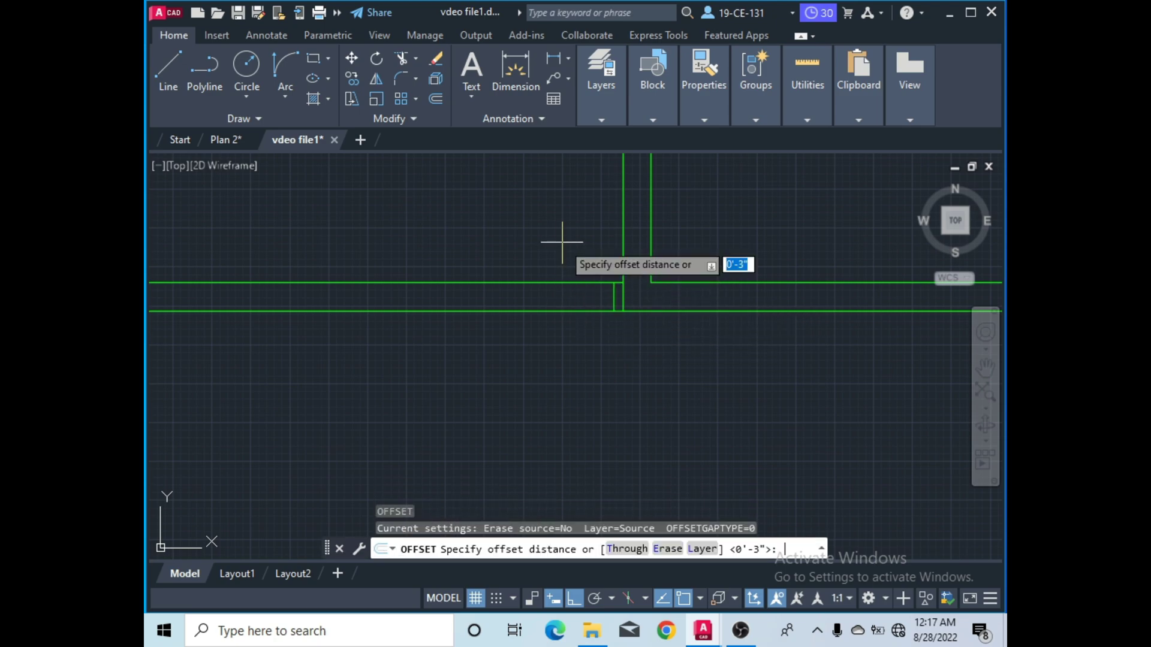
text(3')
key(Return)
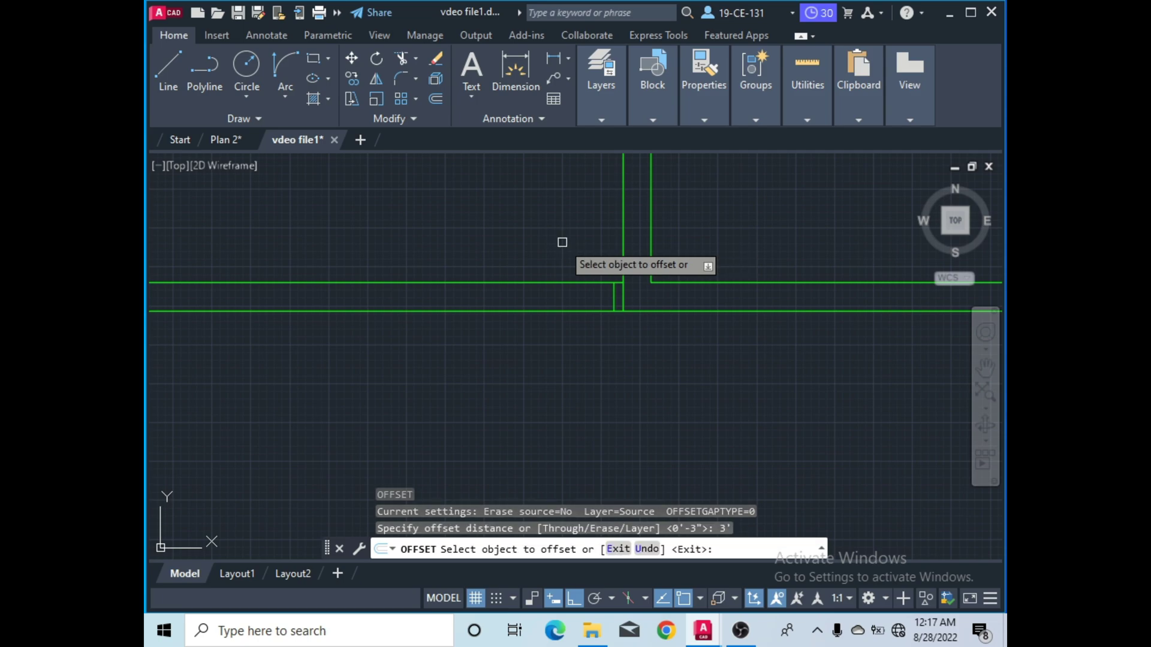
scroll(620, 280, up, 5)
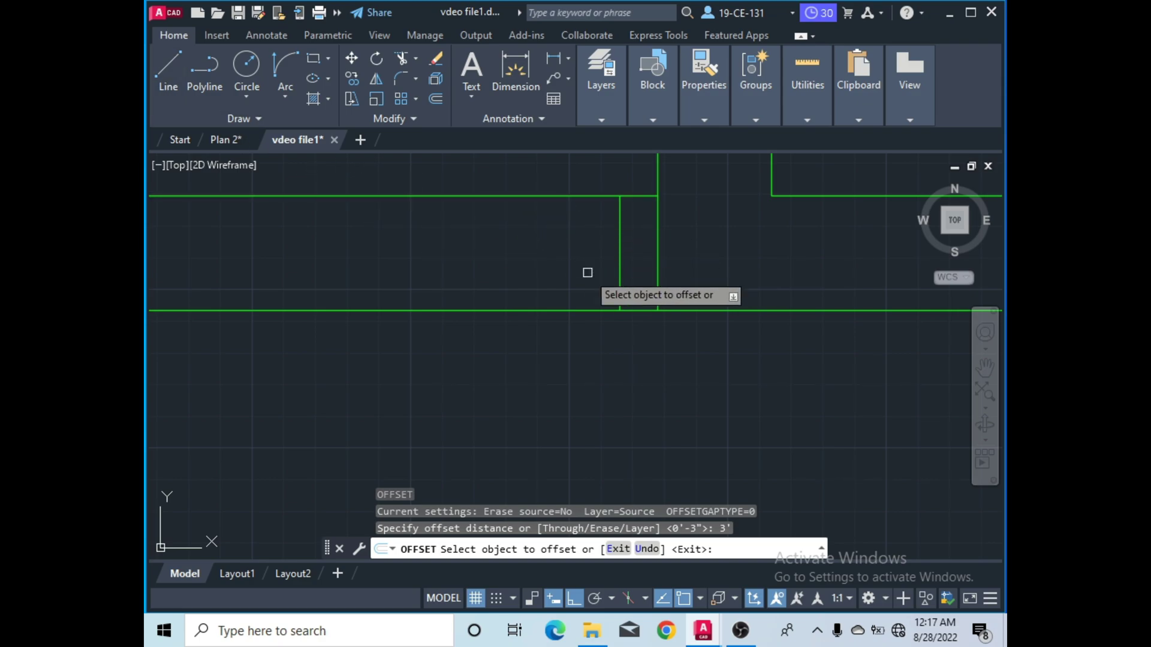
click(623, 269)
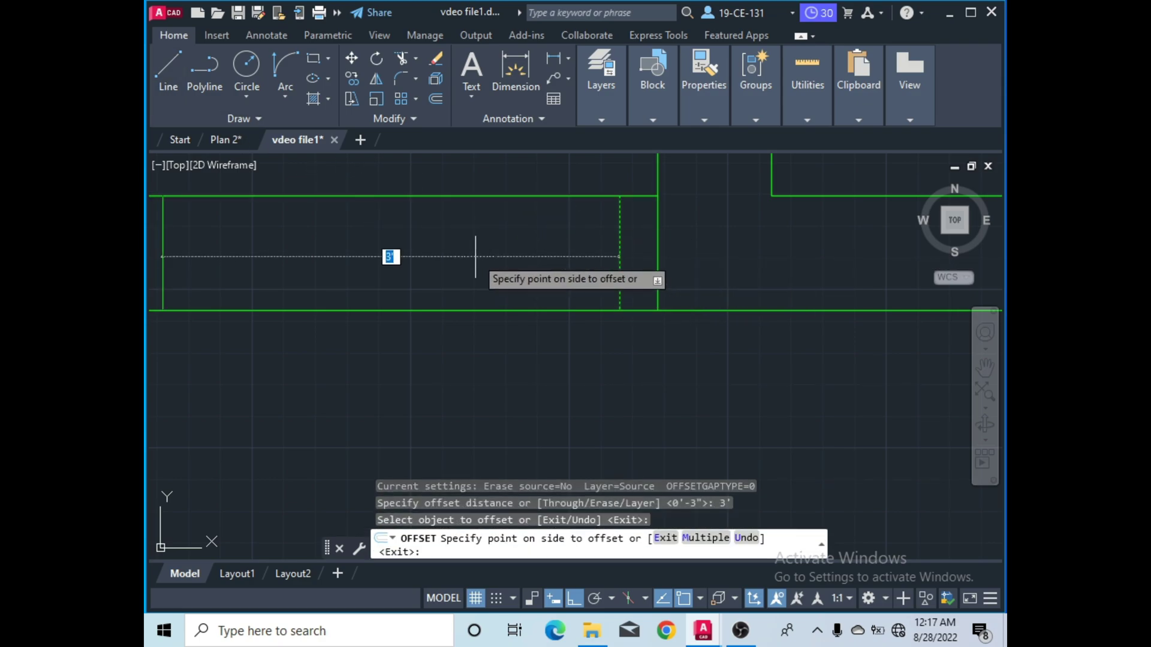
click(395, 257)
scroll(617, 244, down, 4)
right_click(654, 256)
click(678, 264)
Trim both faces of the lower exterior wall between the two jamb lines.
click(402, 60)
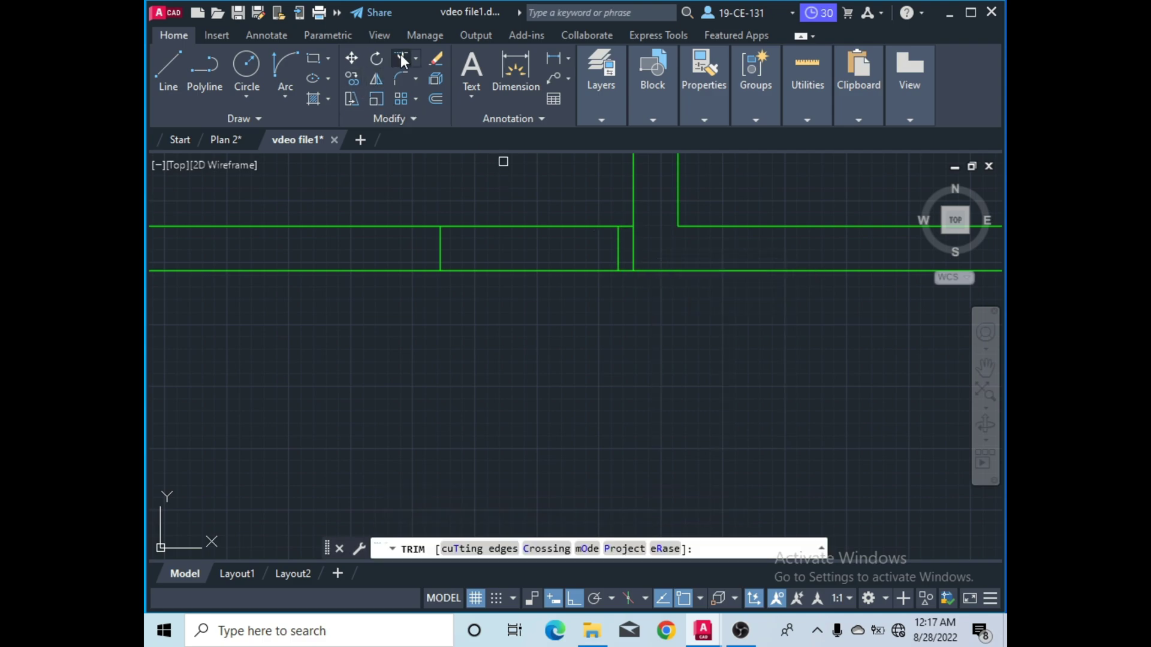
drag(517, 205, 530, 282)
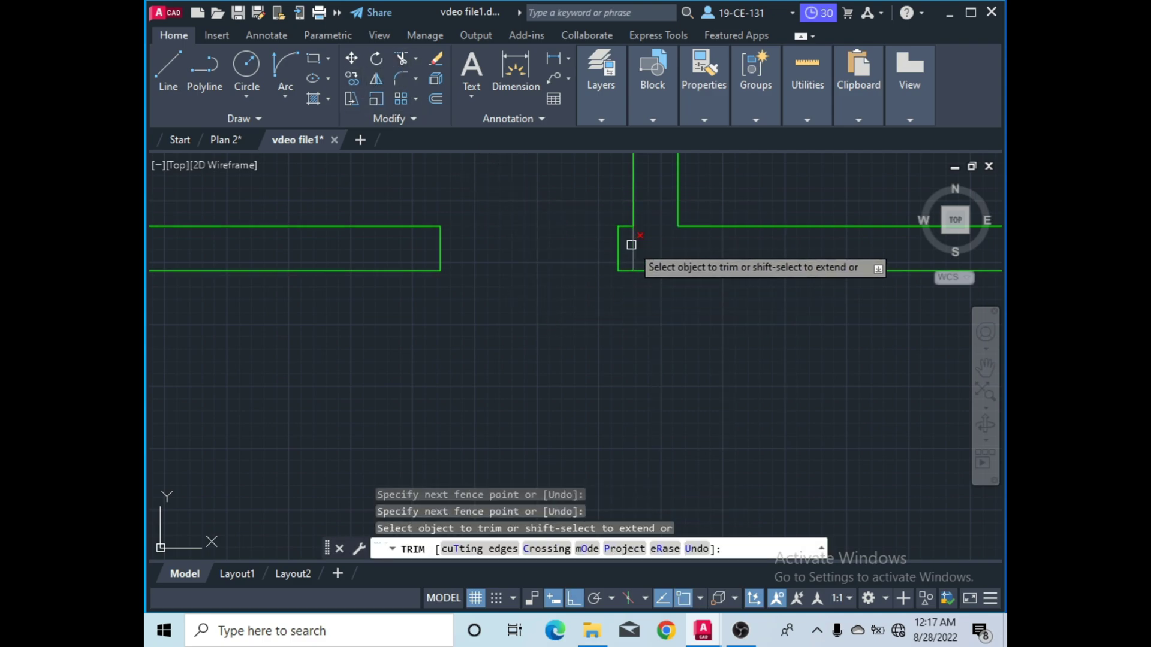
right_click(567, 201)
click(599, 203)
Inspect the lower exterior wall near the opening, and compare it with the wall end at the main entrance in Plan 2.
scroll(620, 308, down, 3)
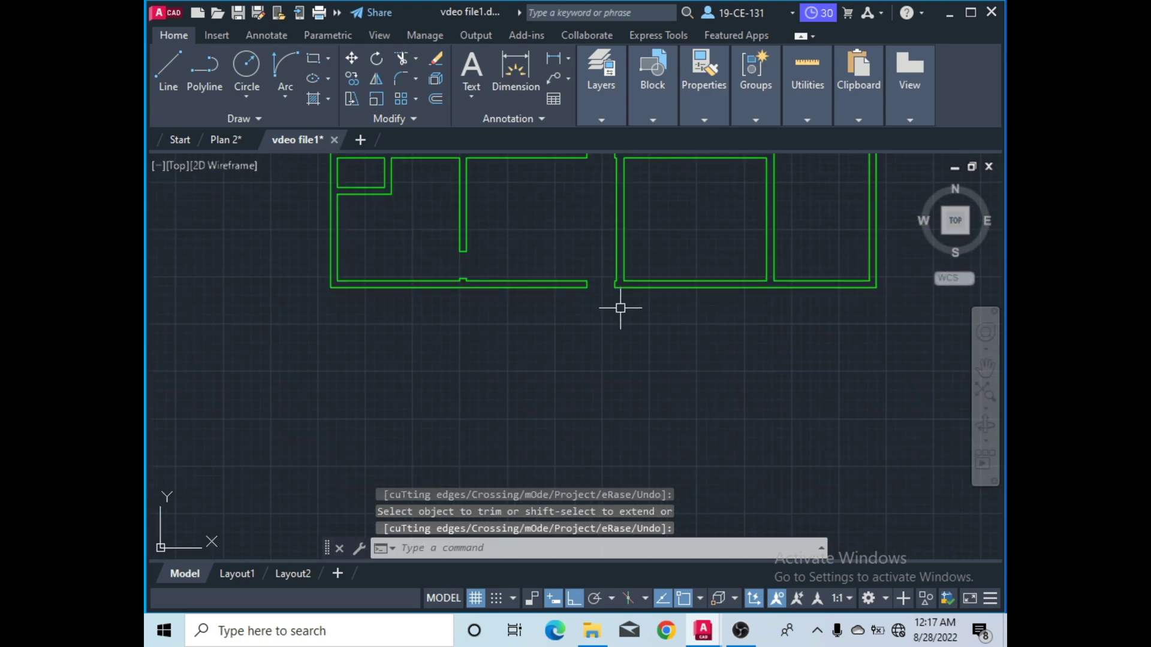
scroll(623, 326, down, 2)
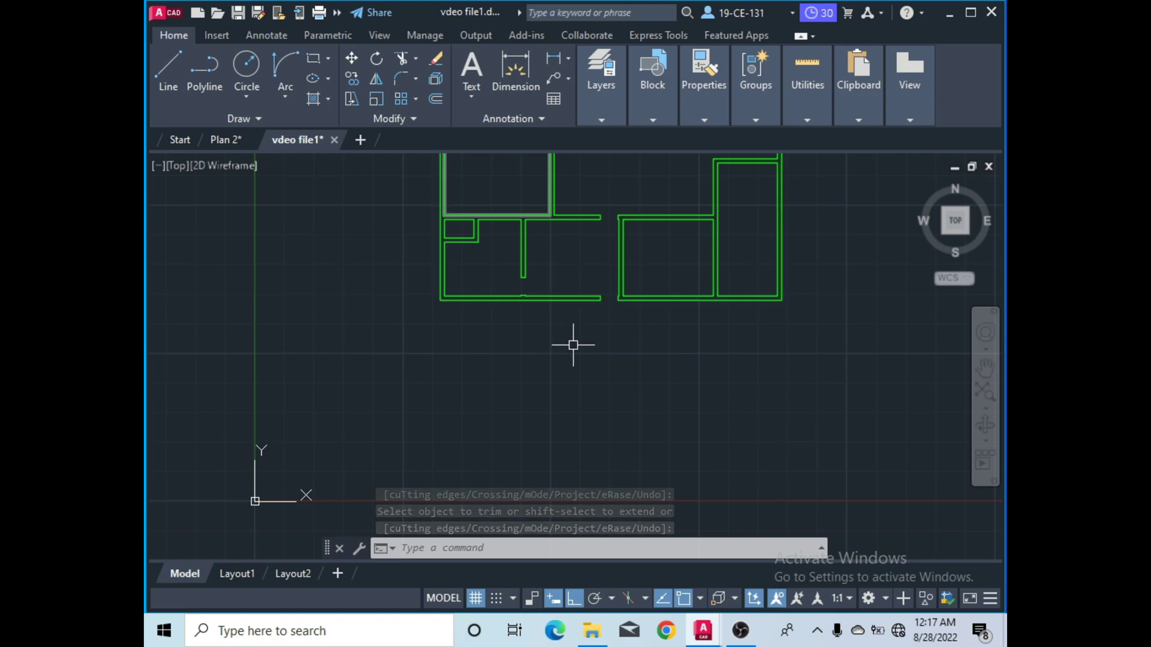
scroll(585, 297, up, 2)
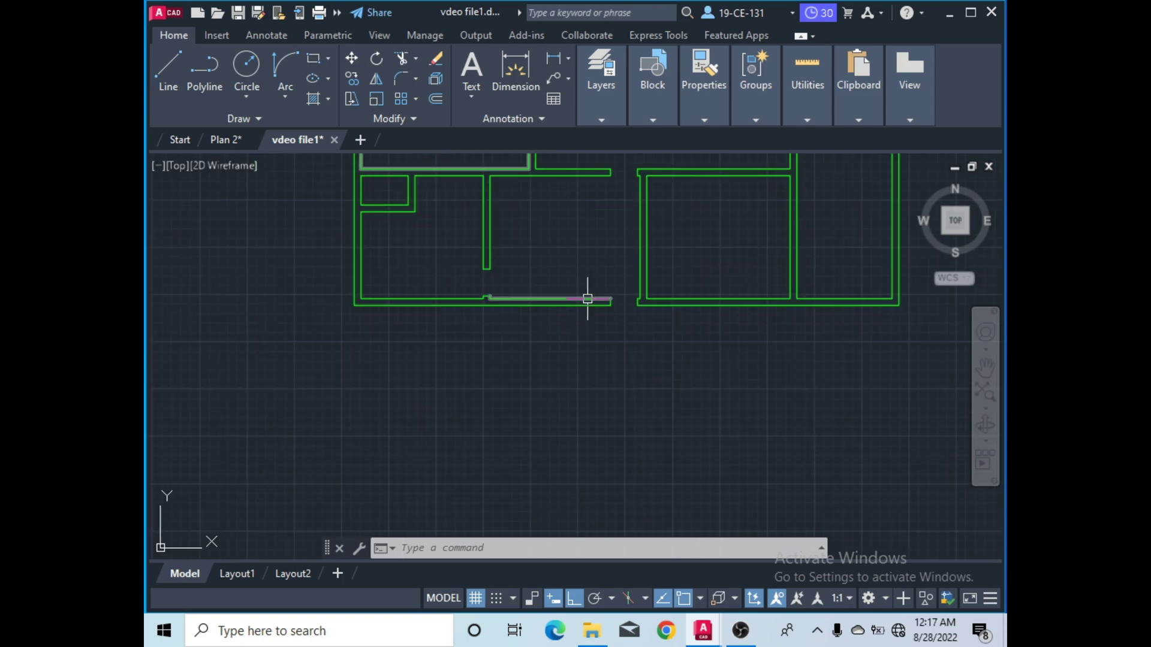
scroll(567, 305, up, 2)
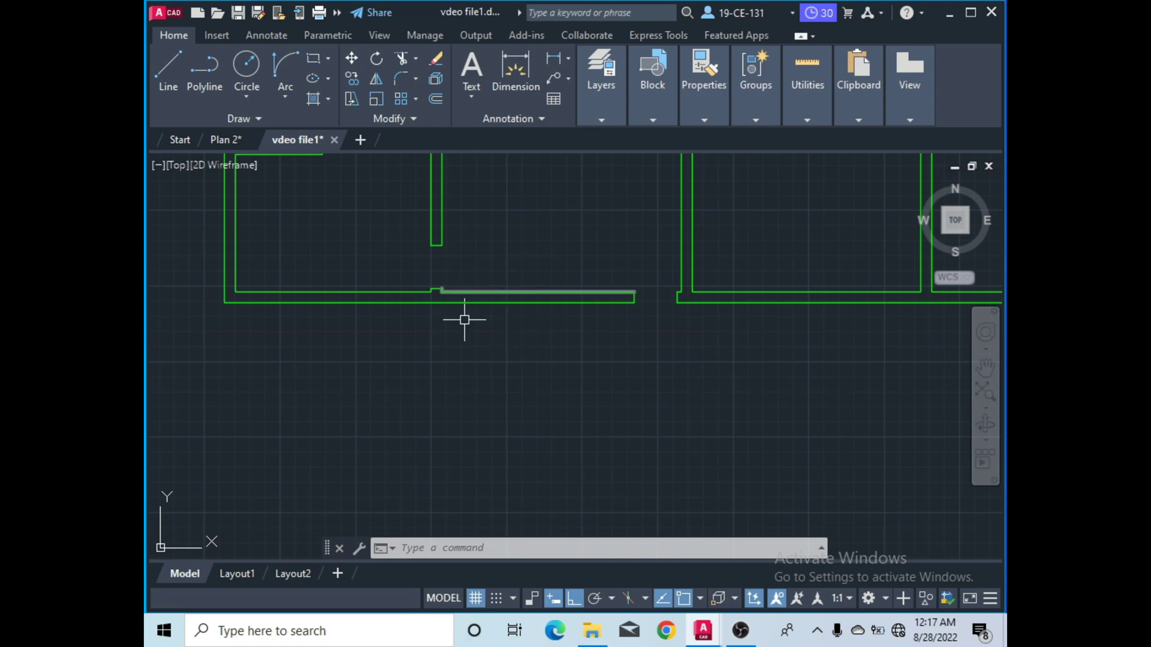
scroll(444, 306, up, 4)
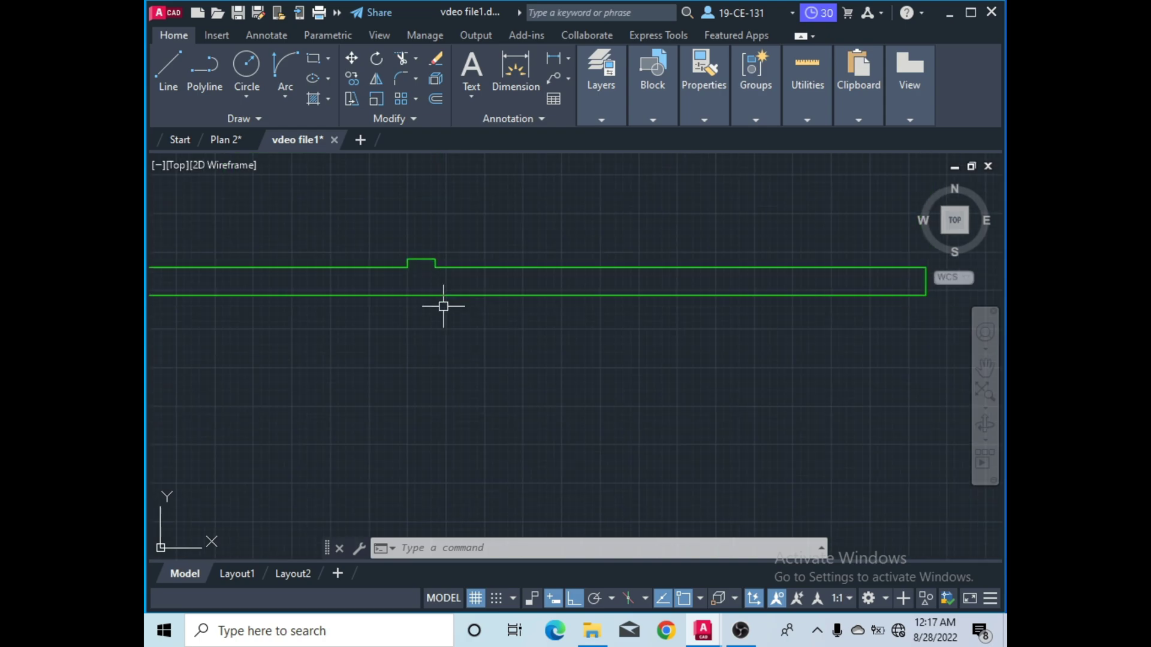
click(226, 140)
scroll(575, 375, up, 4)
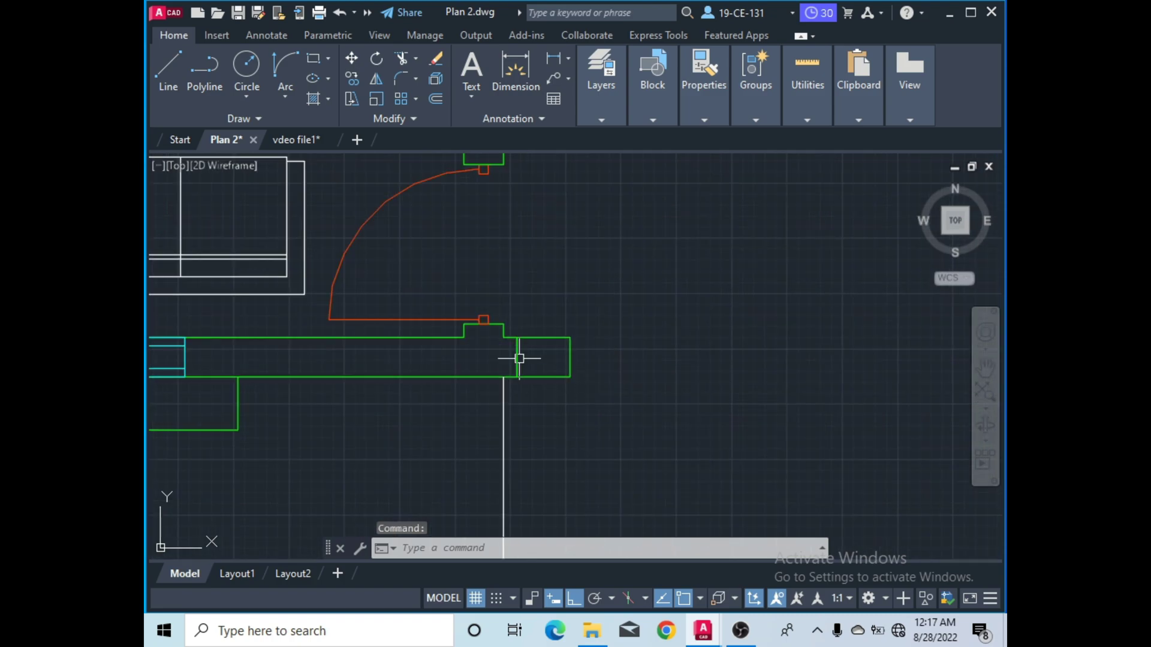
scroll(503, 345, up, 2)
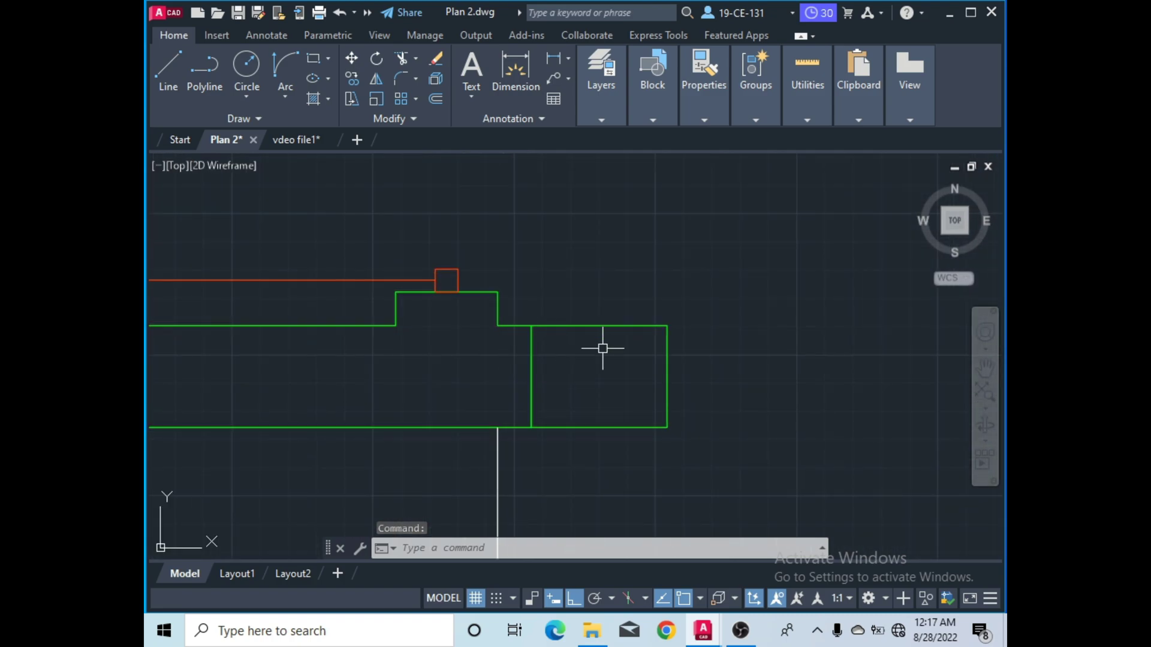
Select the two rectangular columns at Plan 2's main entrance to inspect them, and clear the selection.
click(654, 326)
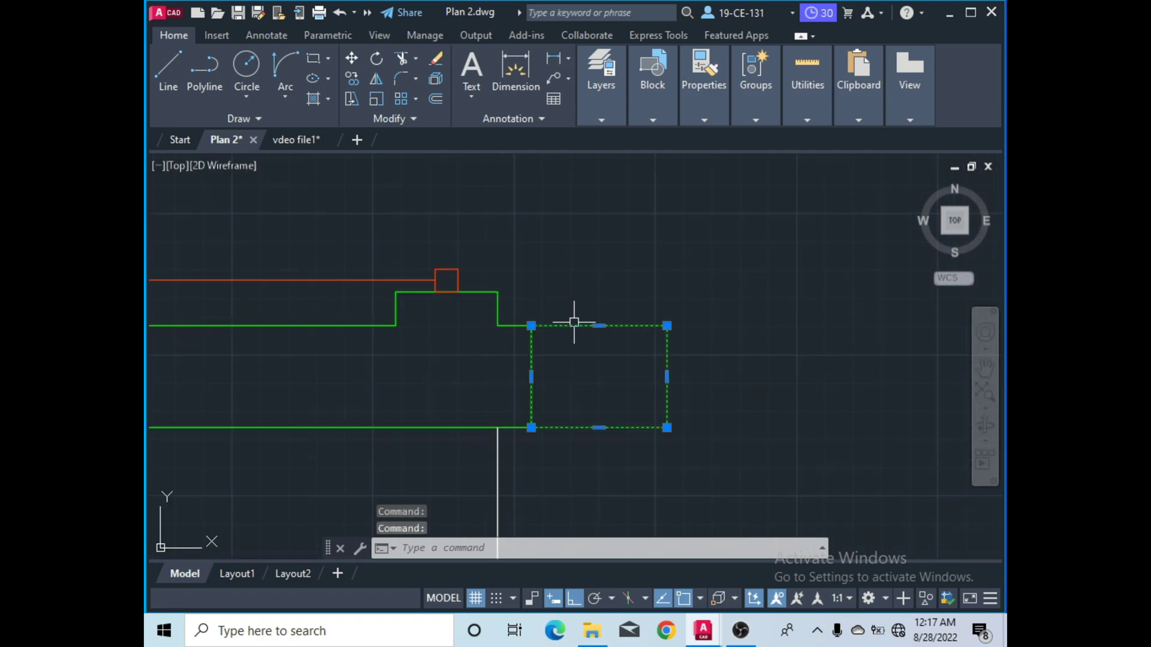
scroll(617, 293, down, 6)
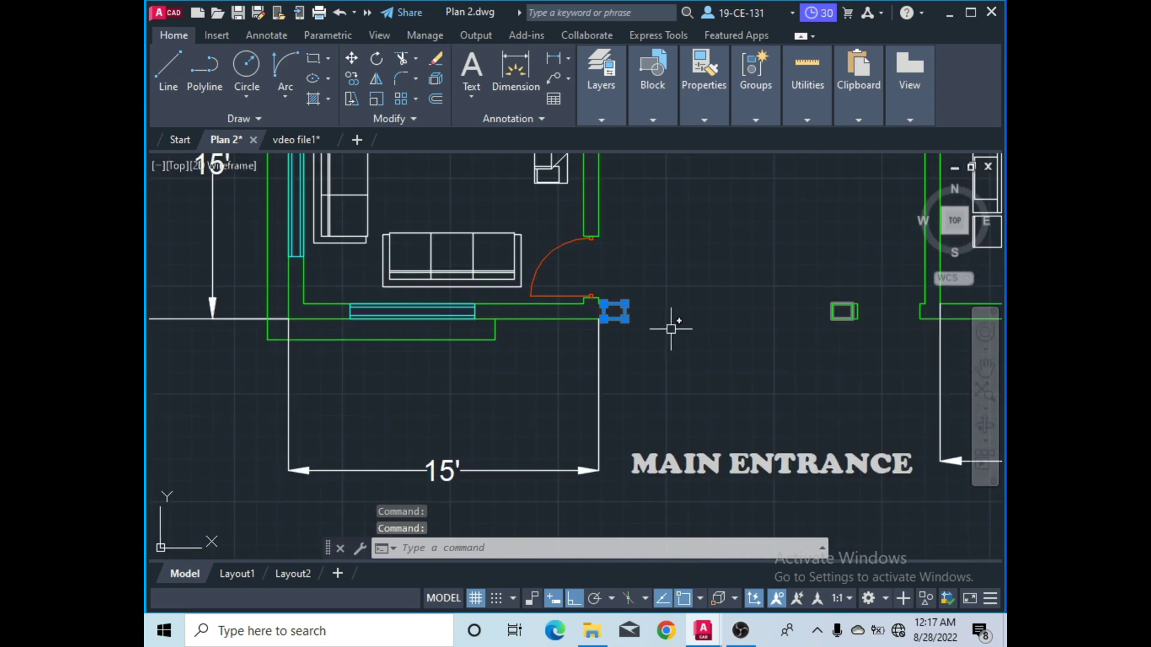
scroll(755, 330, up, 3)
scroll(578, 308, down, 3)
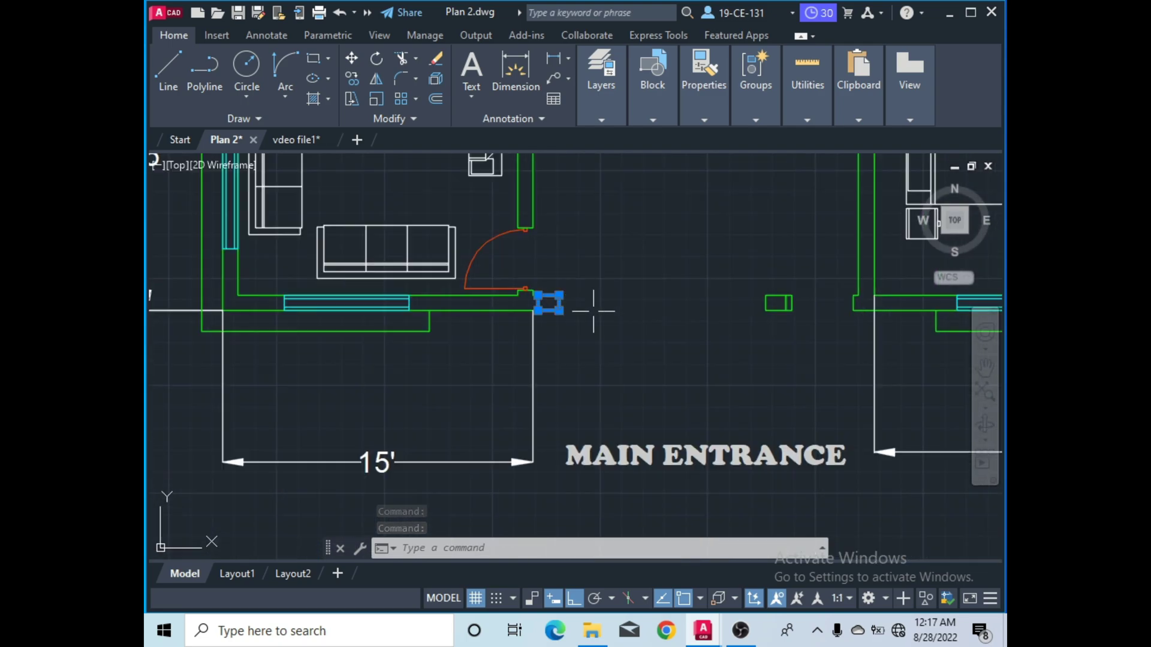
scroll(792, 302, up, 6)
click(740, 283)
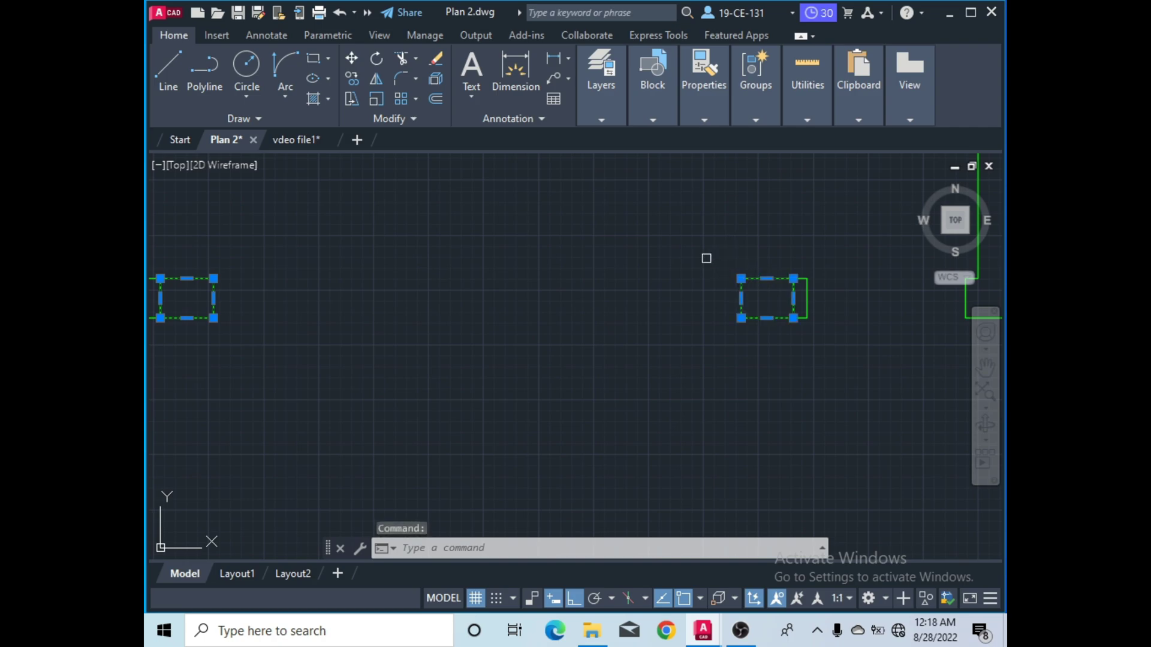
scroll(732, 287, down, 5)
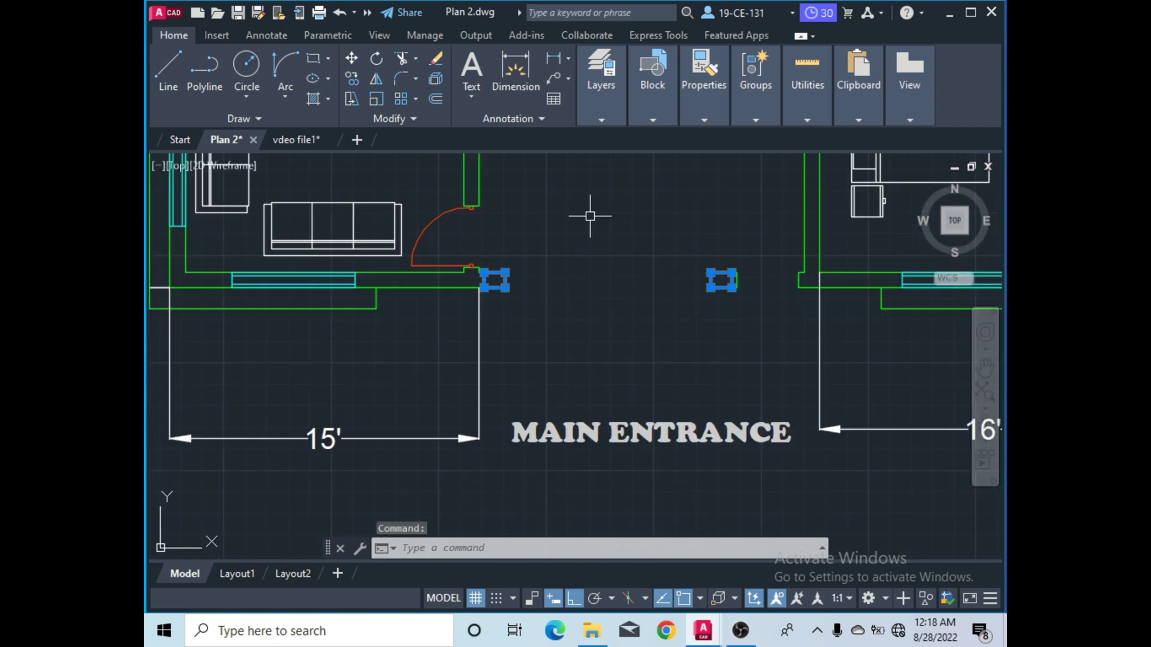
right_click(581, 190)
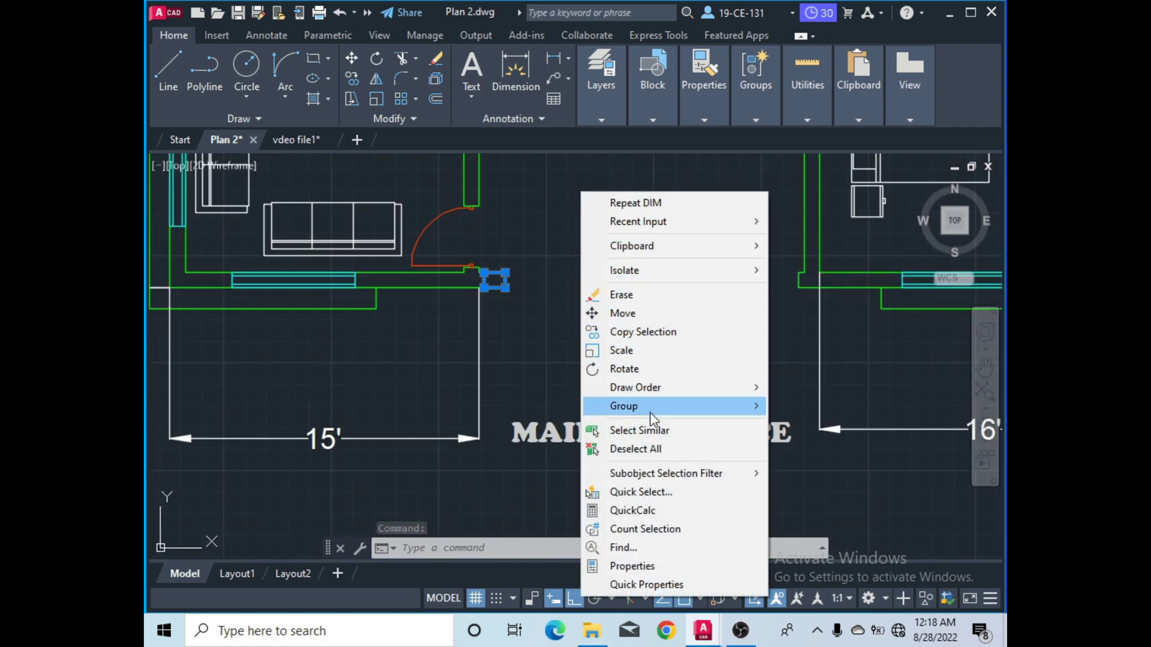
click(637, 448)
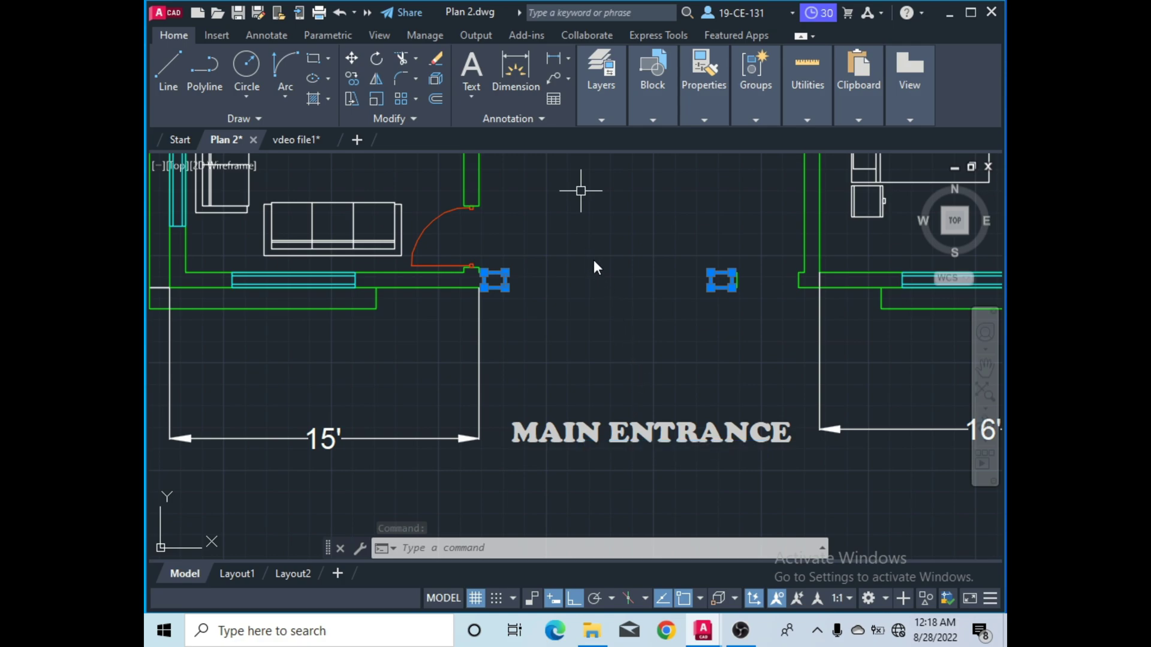
right_click(605, 284)
click(570, 246)
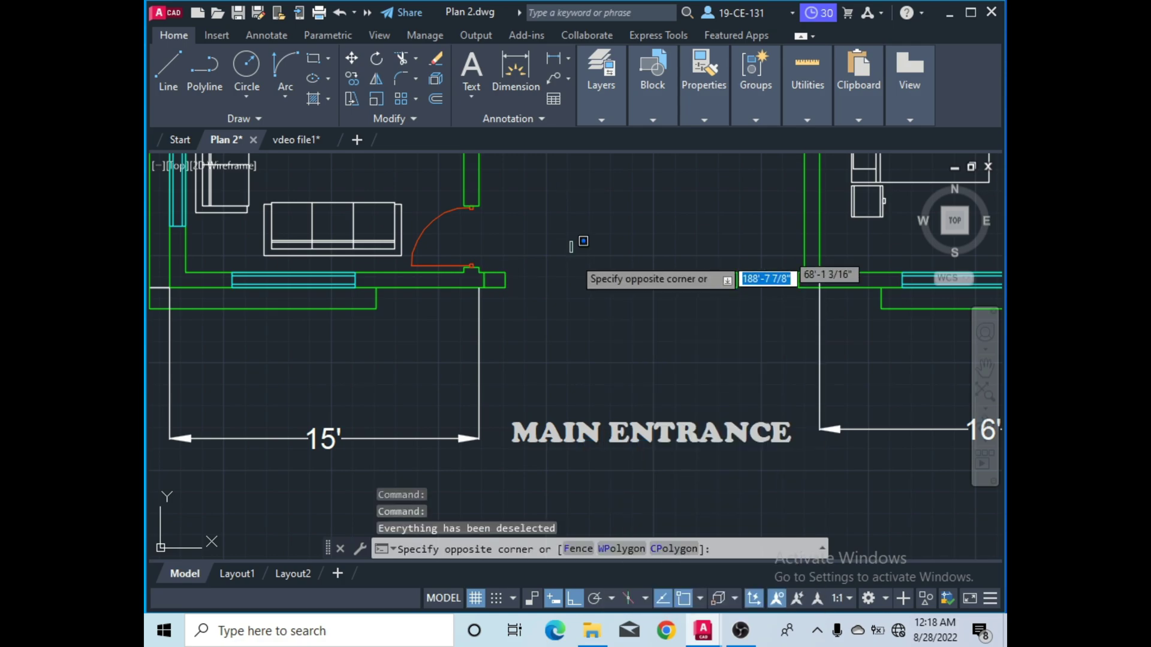
click(570, 251)
Measure the clear distance between the two main entrance columns in Plan 2 with a temporary dimension.
click(504, 75)
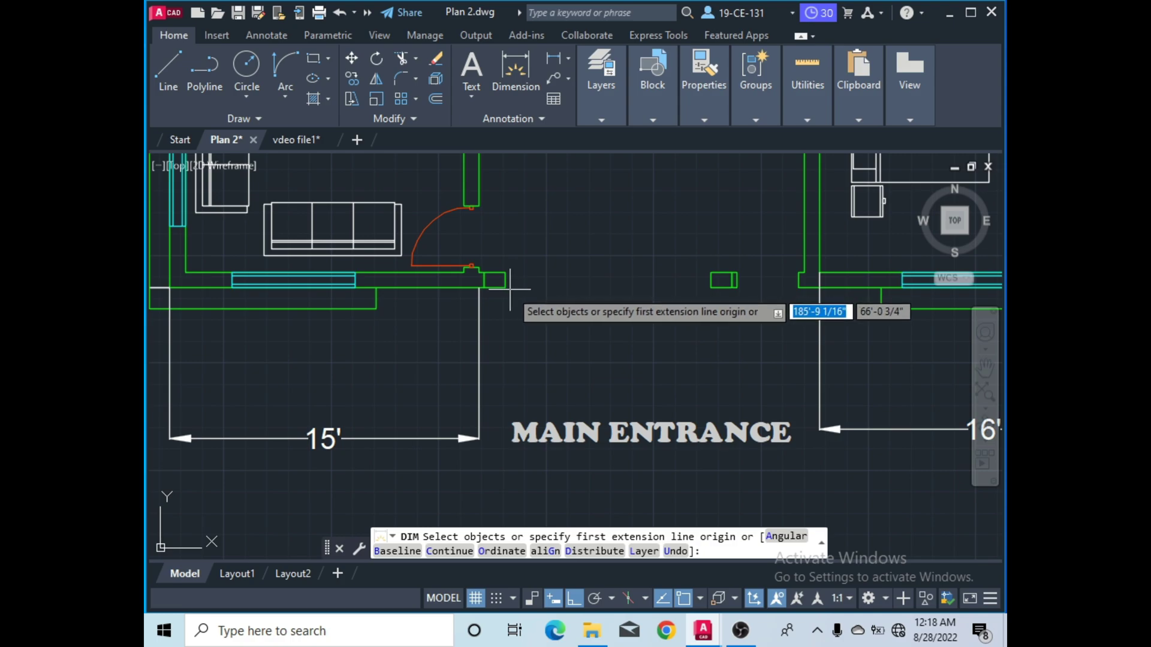
click(494, 280)
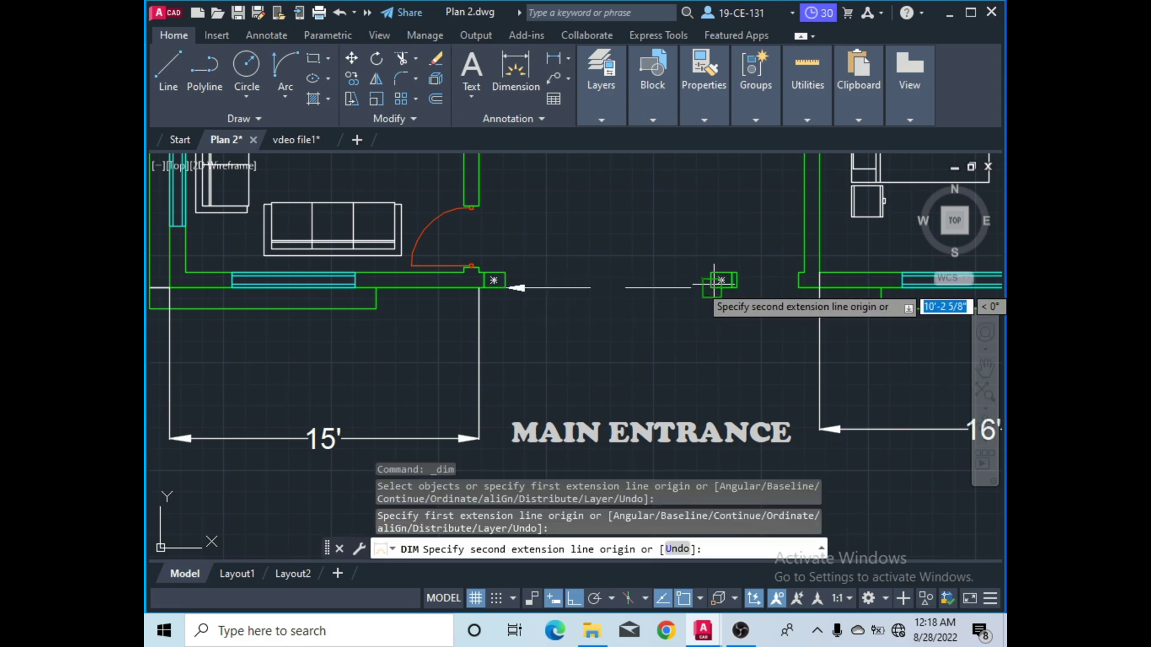
click(711, 273)
right_click(649, 204)
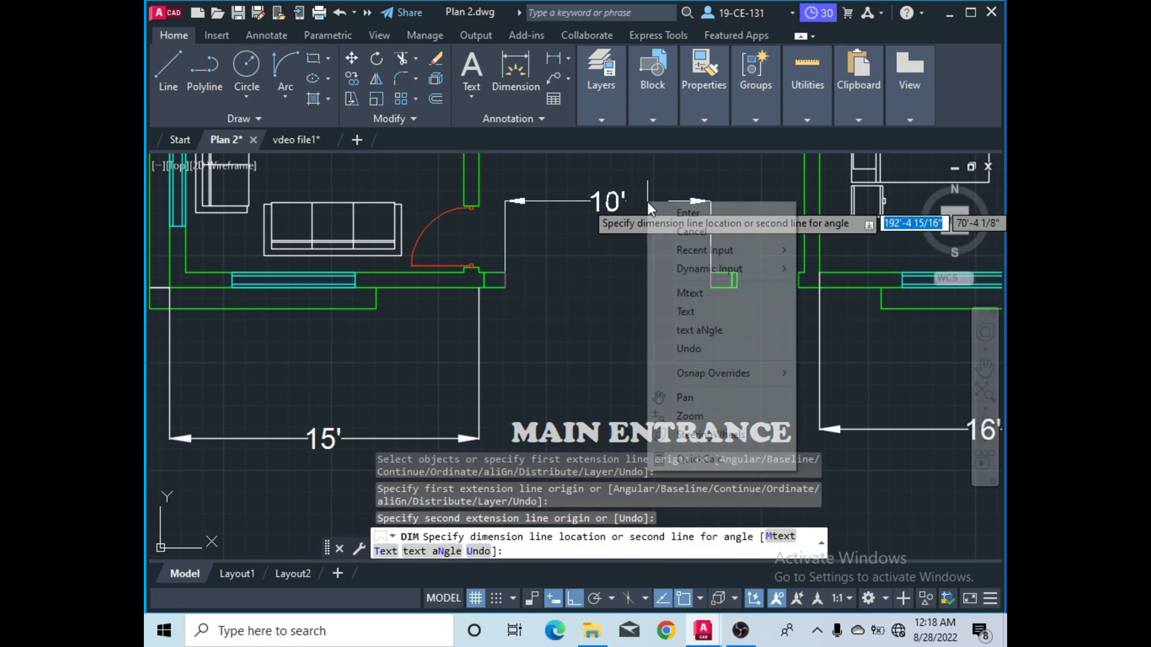
click(668, 214)
Examine the main entrance's wall ends and columns and how they fit into the overall Plan 2 layout.
scroll(492, 299, up, 3)
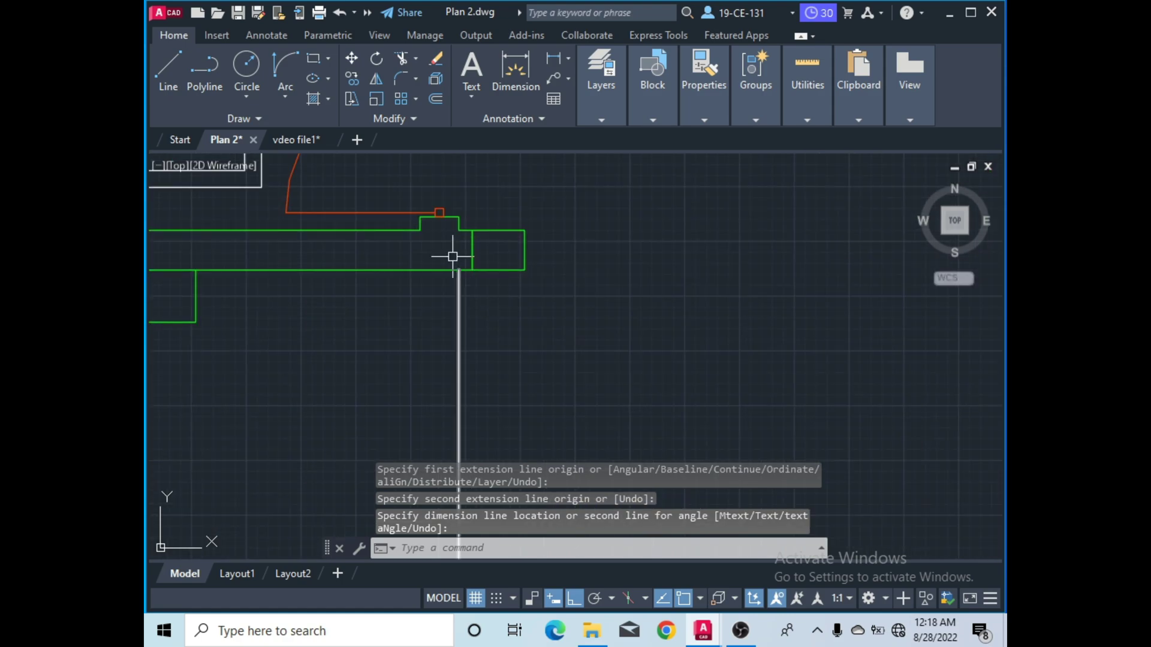
scroll(510, 247, down, 3)
scroll(644, 247, up, 4)
scroll(606, 235, down, 4)
scroll(452, 228, up, 3)
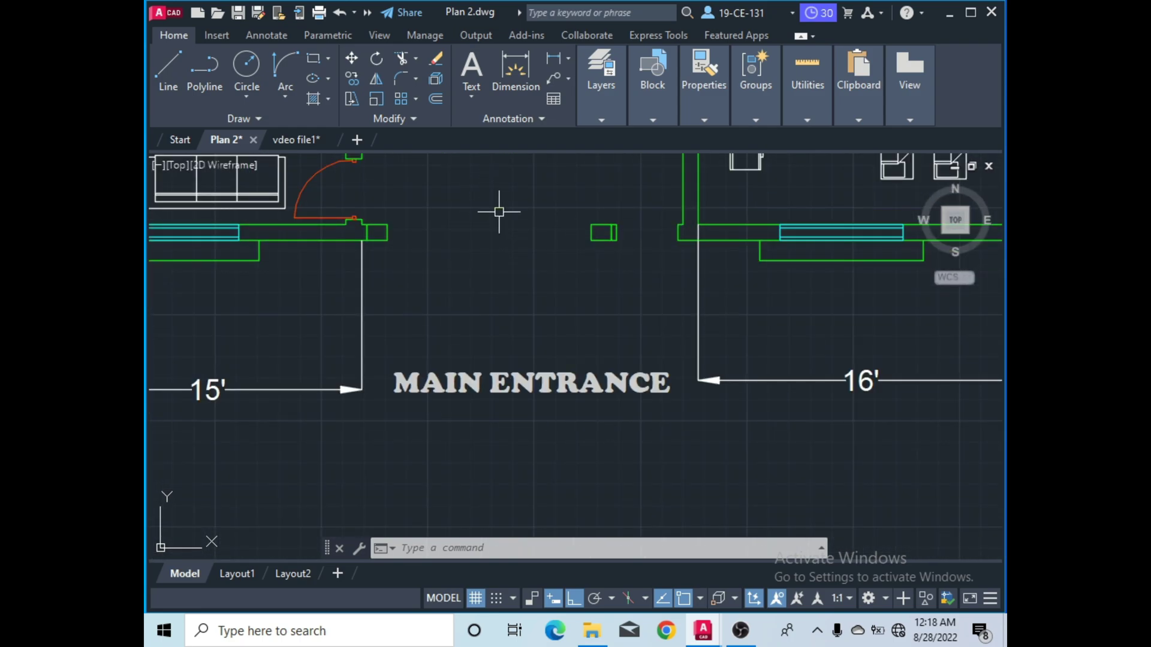
scroll(515, 234, down, 4)
scroll(547, 259, up, 1)
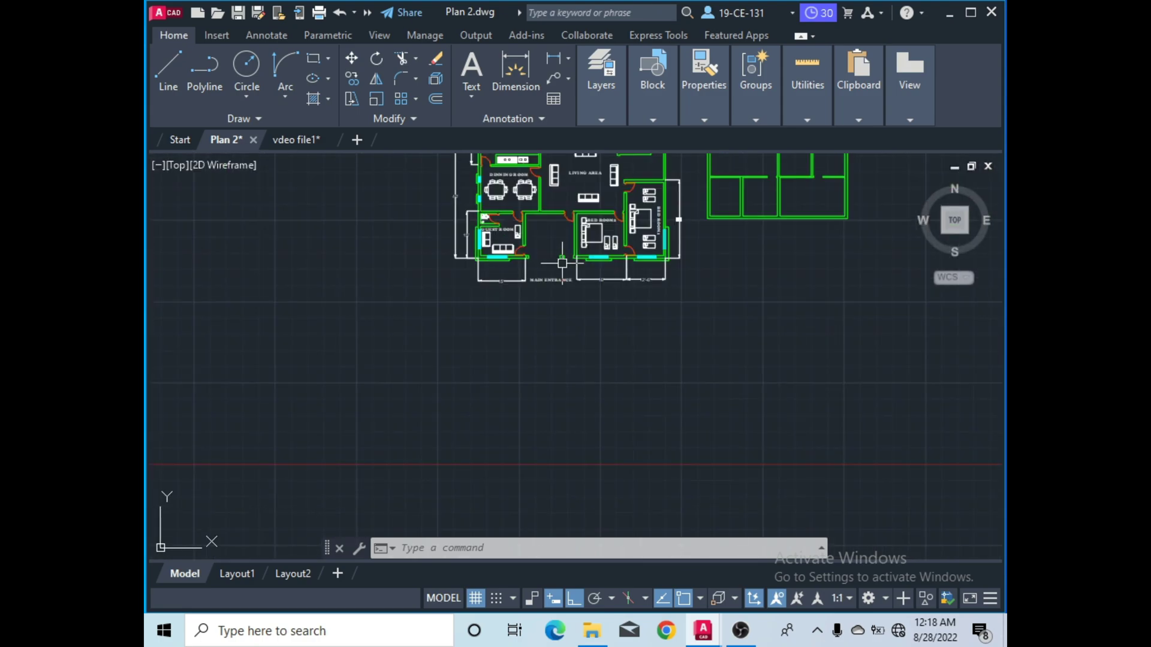
scroll(573, 258, down, 1)
scroll(557, 234, down, 3)
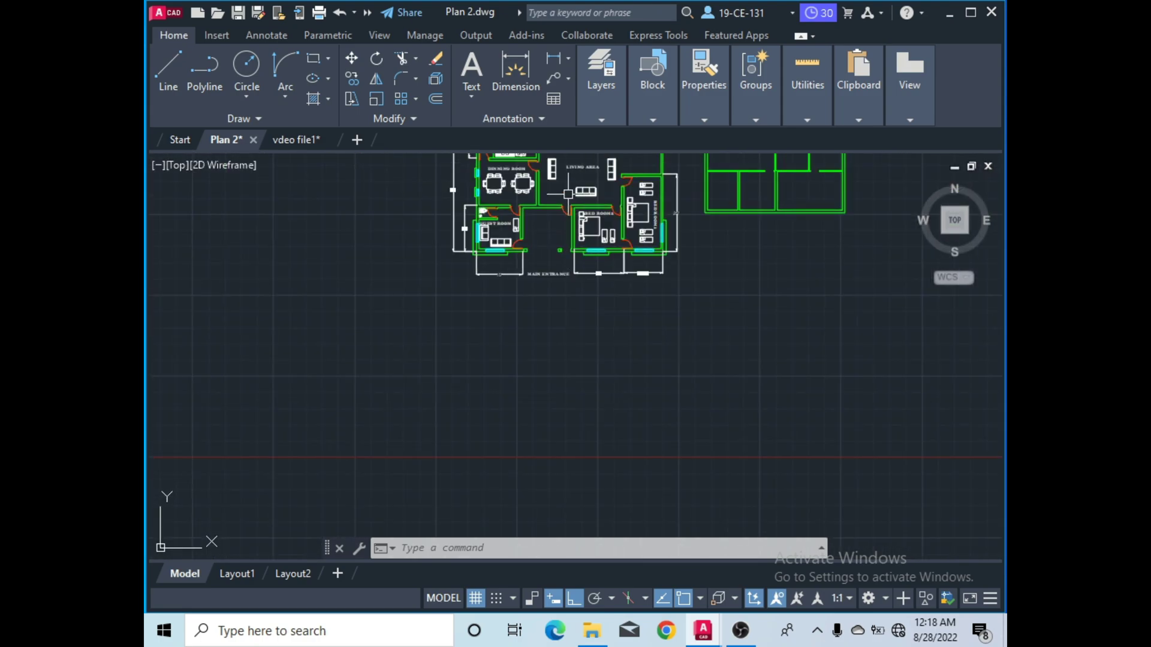
scroll(567, 210, up, 3)
scroll(568, 207, down, 1)
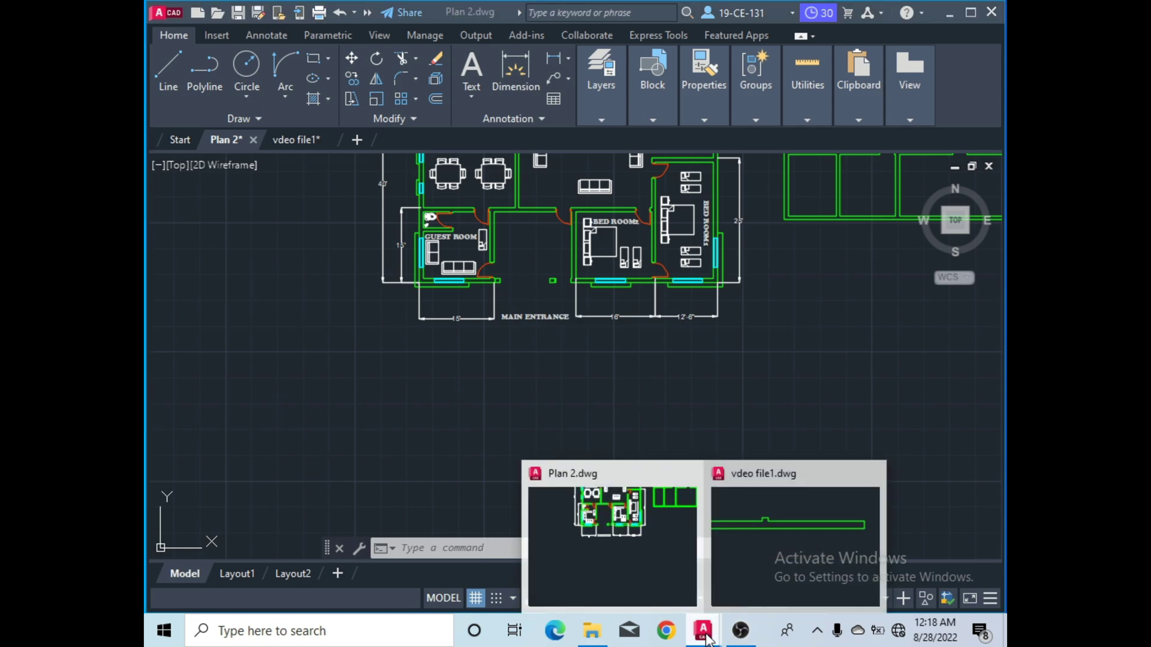
click(742, 632)
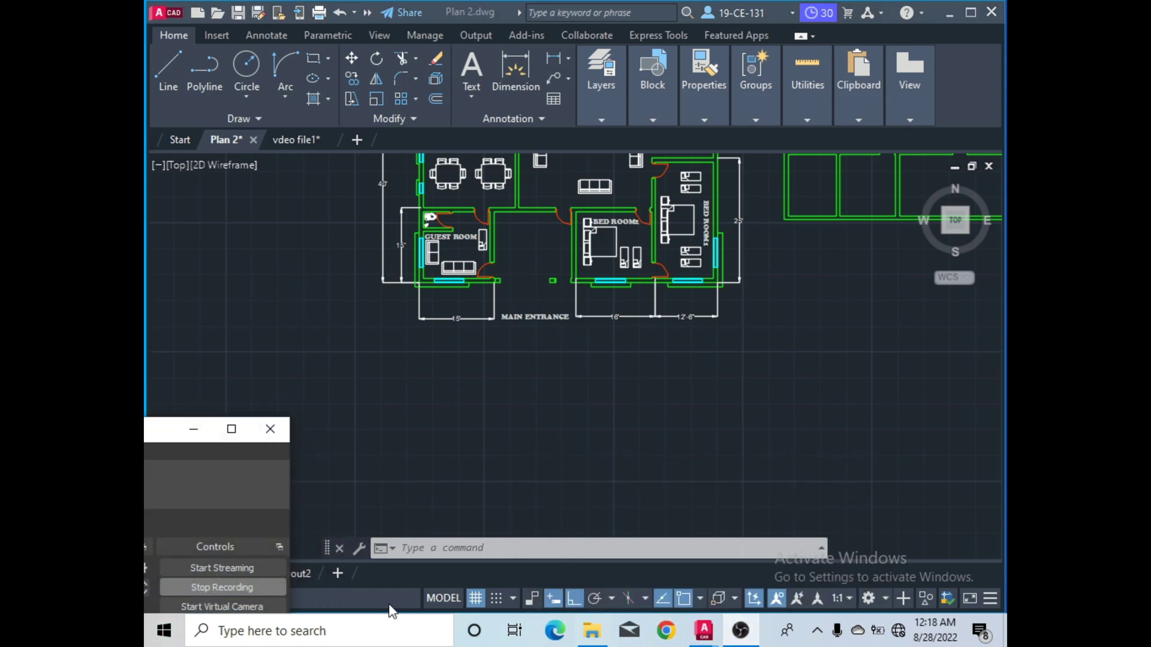
click(243, 586)
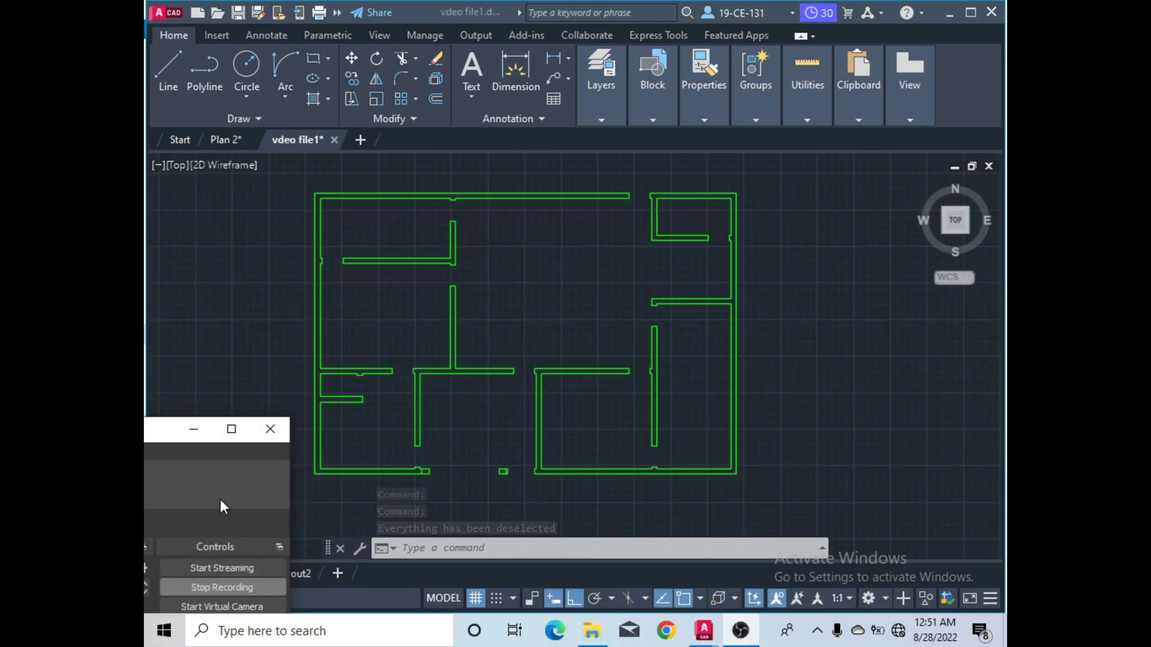
click(193, 429)
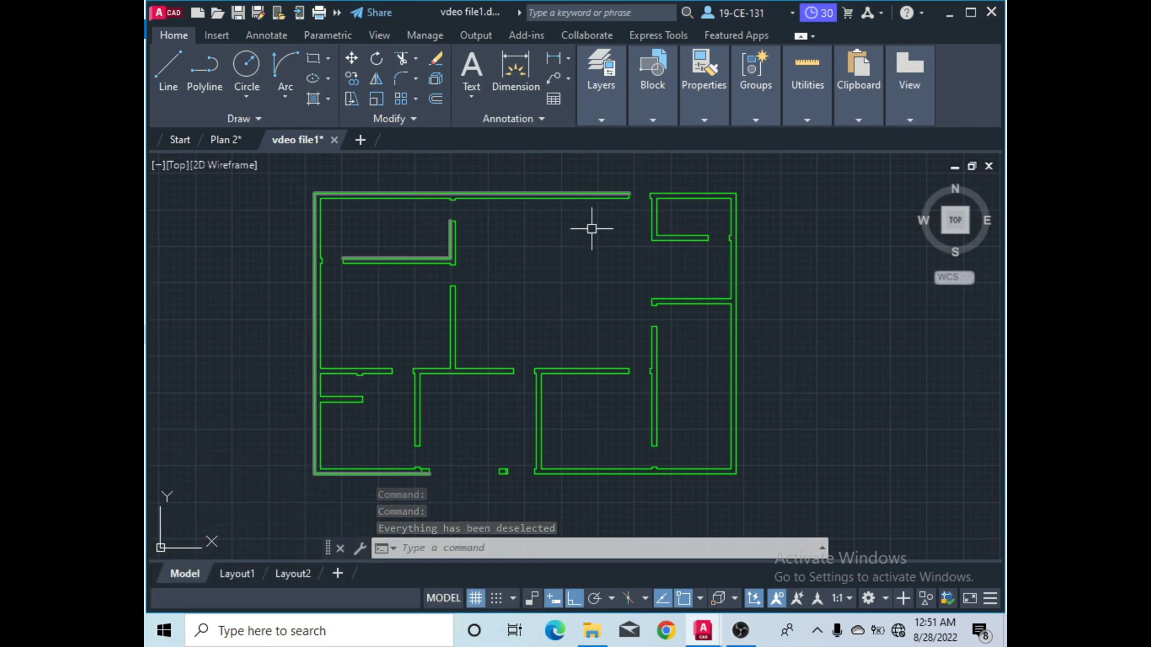
Compare the overall wall layout of the drawn floor plan with the Plan 2 reference around the main entrance.
scroll(600, 222, down, 2)
scroll(539, 403, up, 2)
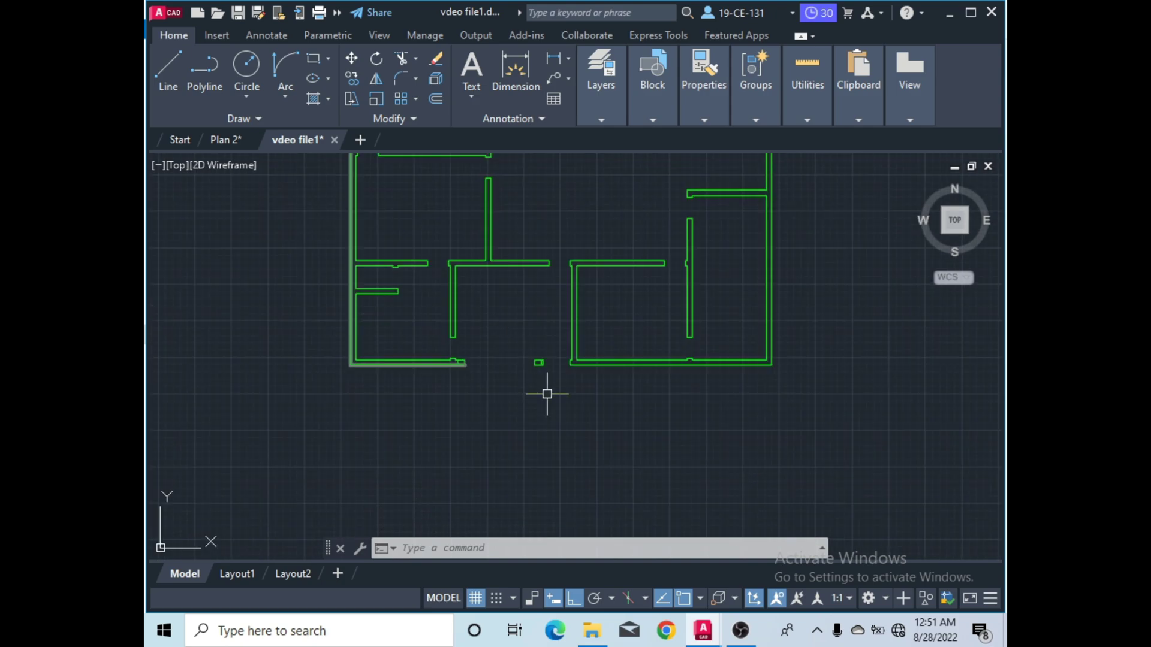
scroll(547, 393, up, 4)
scroll(555, 367, down, 4)
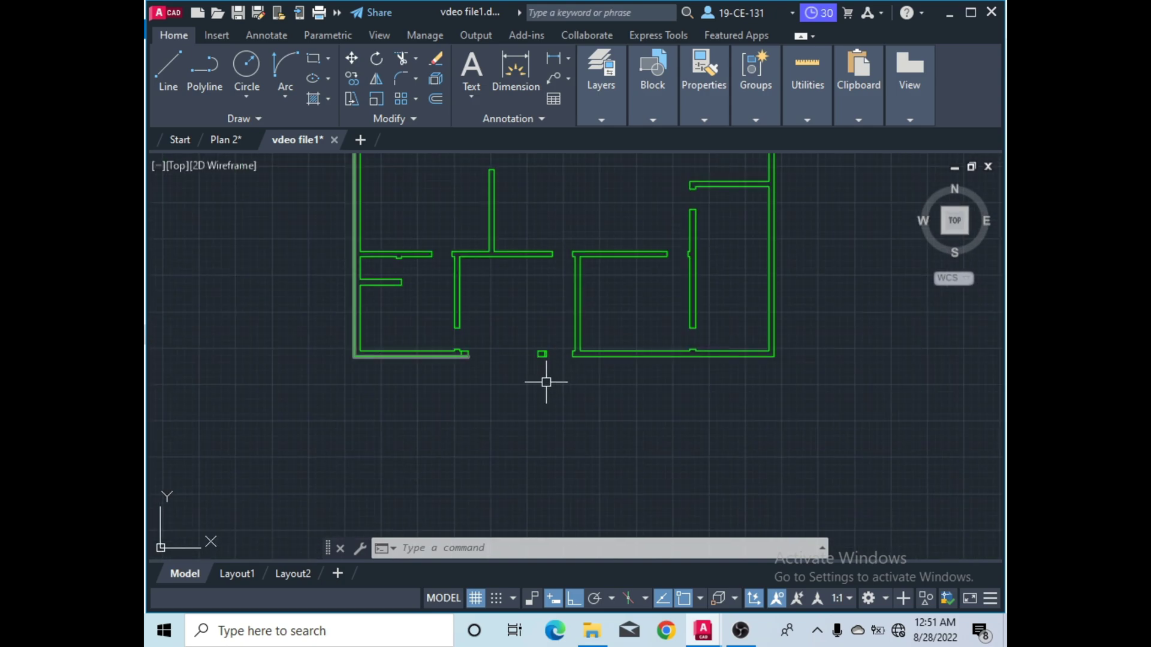
scroll(555, 370, up, 1)
scroll(555, 364, down, 5)
scroll(617, 298, up, 4)
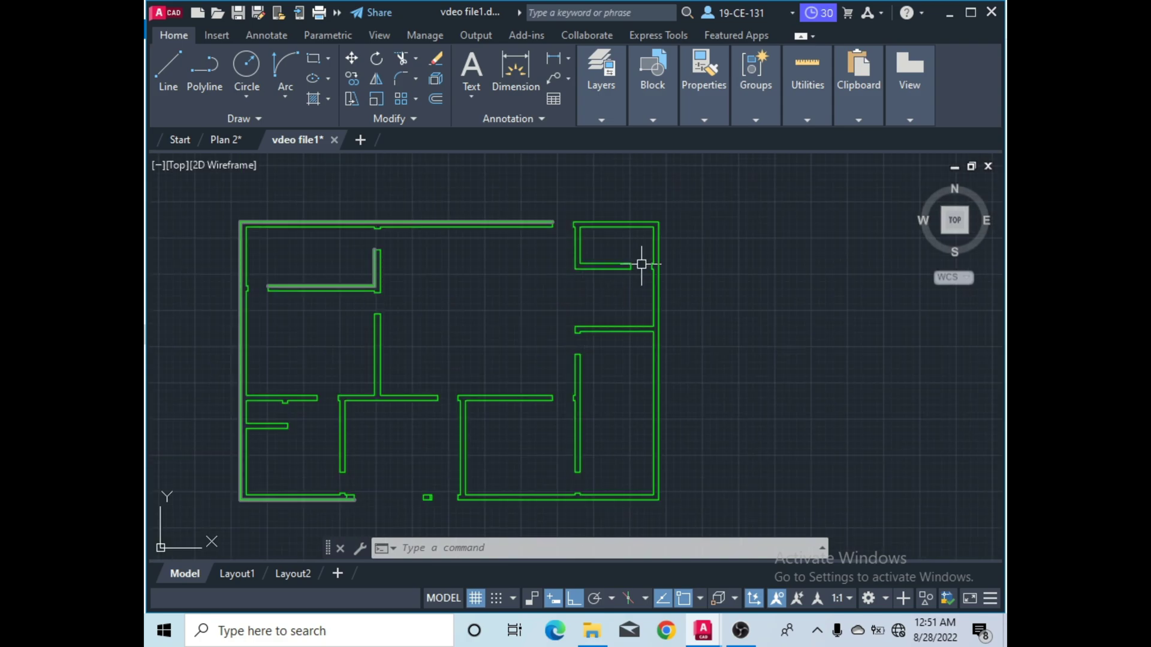
click(235, 139)
scroll(406, 329, down, 4)
scroll(407, 329, up, 2)
scroll(407, 329, down, 3)
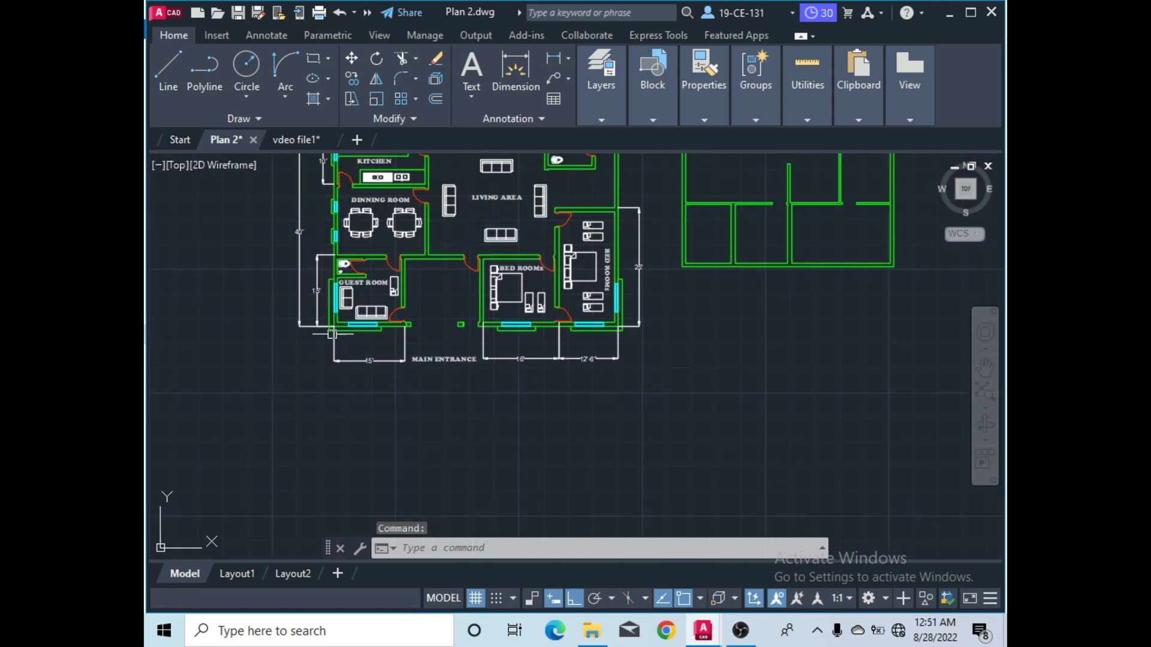
click(292, 139)
scroll(497, 324, down, 2)
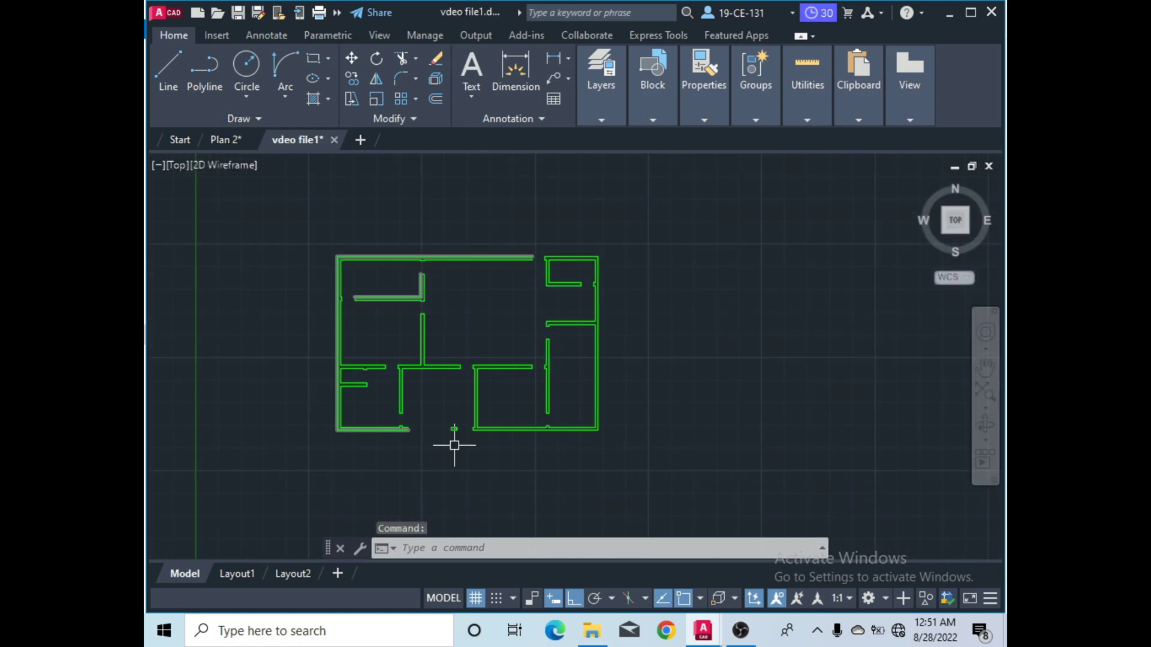
Examine the lower exterior wall ends on both sides of the main entrance opening in the vdeo file1 drawing.
scroll(454, 432, up, 6)
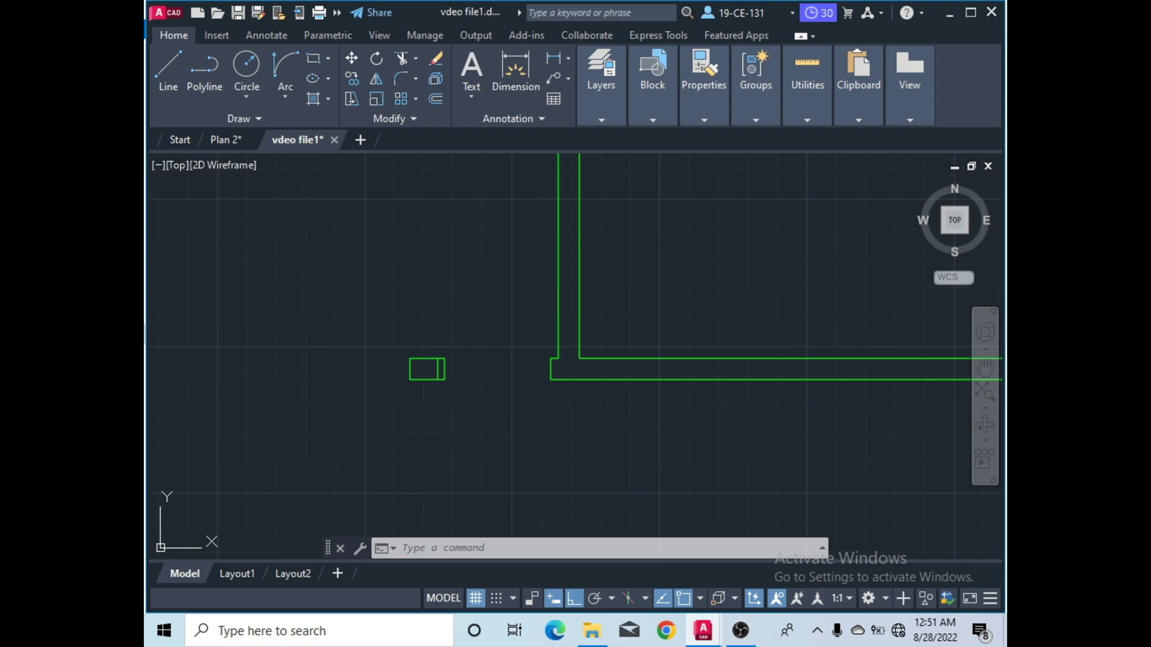
scroll(506, 398, down, 3)
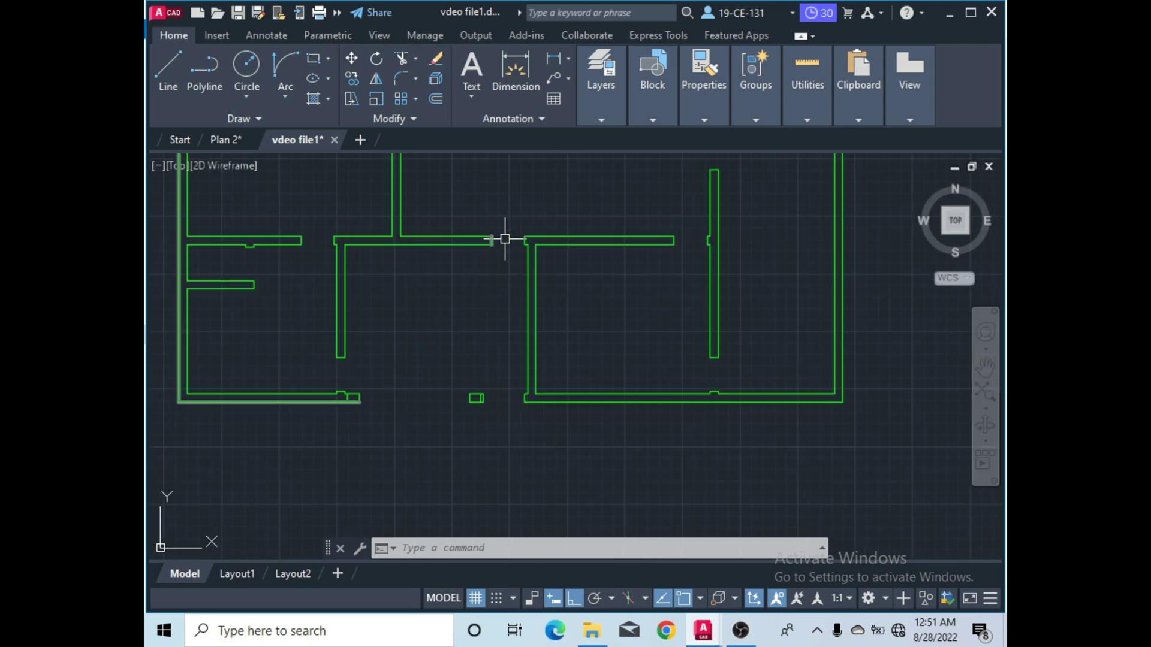
scroll(514, 404, up, 5)
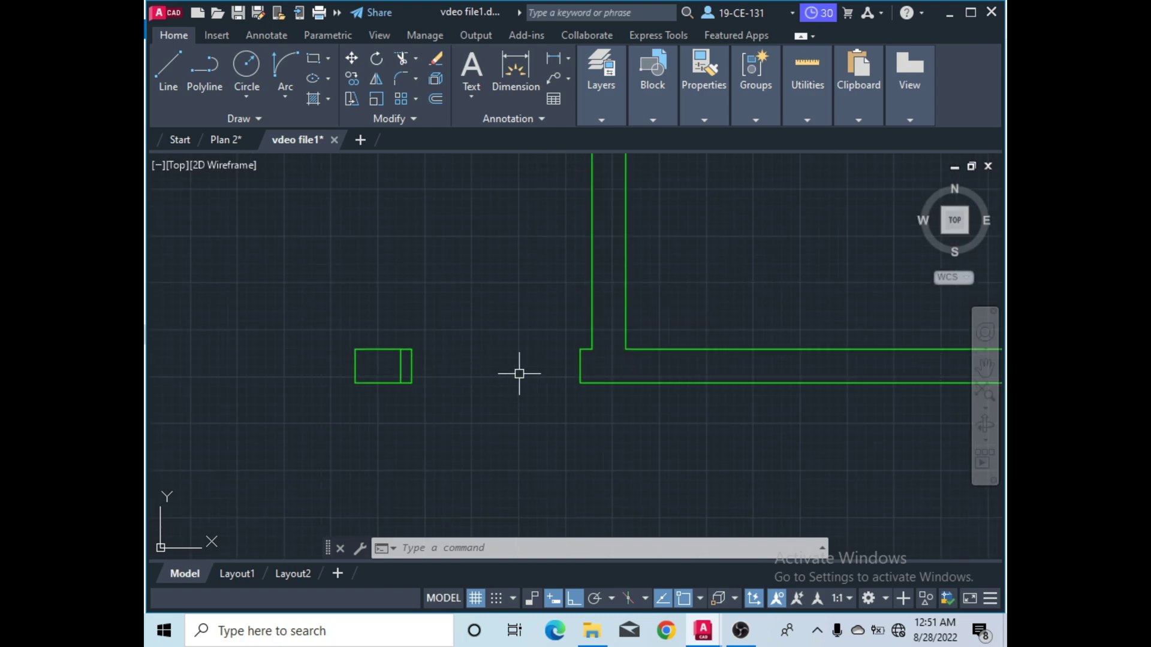
scroll(552, 359, down, 3)
scroll(390, 371, up, 4)
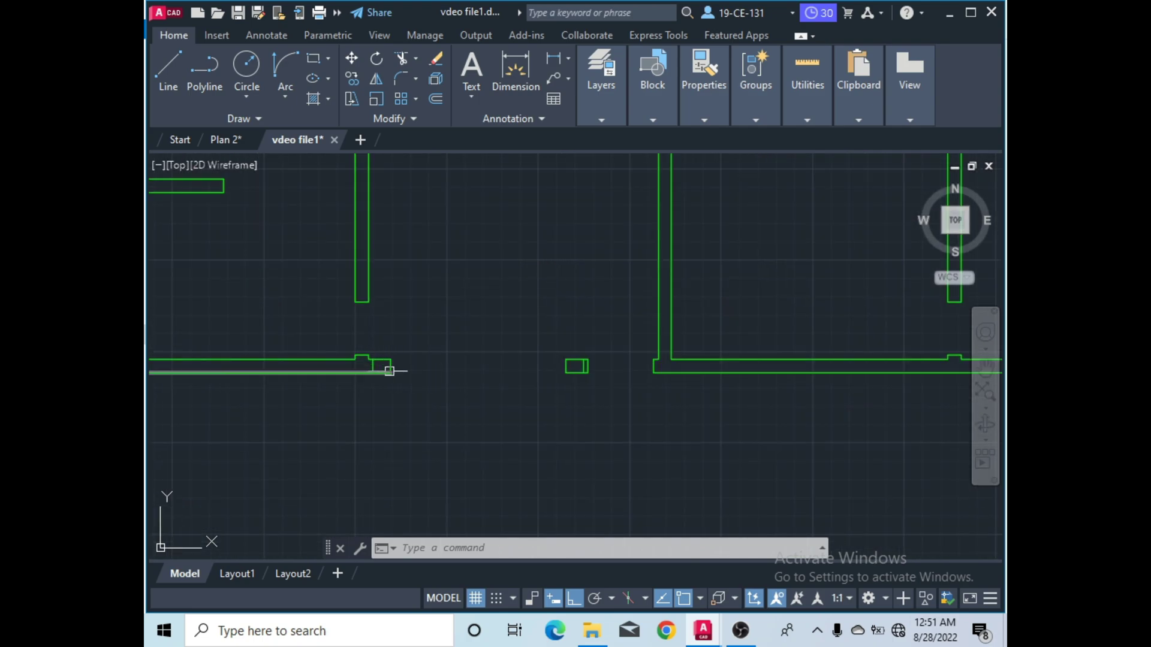
scroll(389, 372, up, 2)
scroll(334, 382, up, 2)
scroll(333, 382, up, 3)
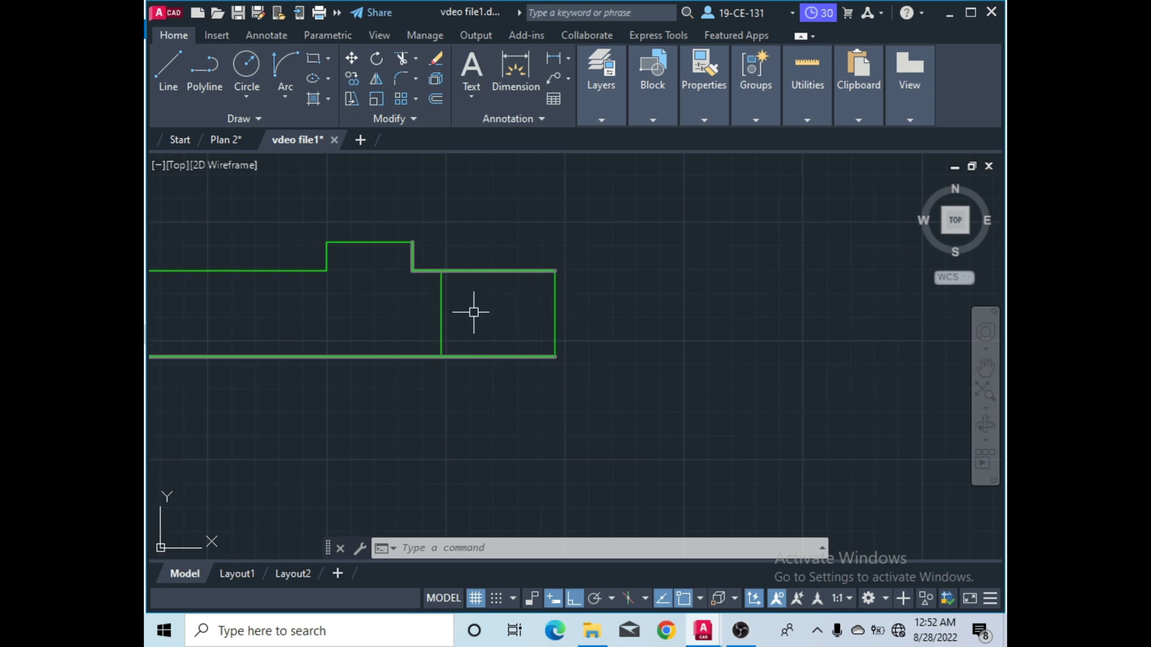
scroll(478, 308, down, 5)
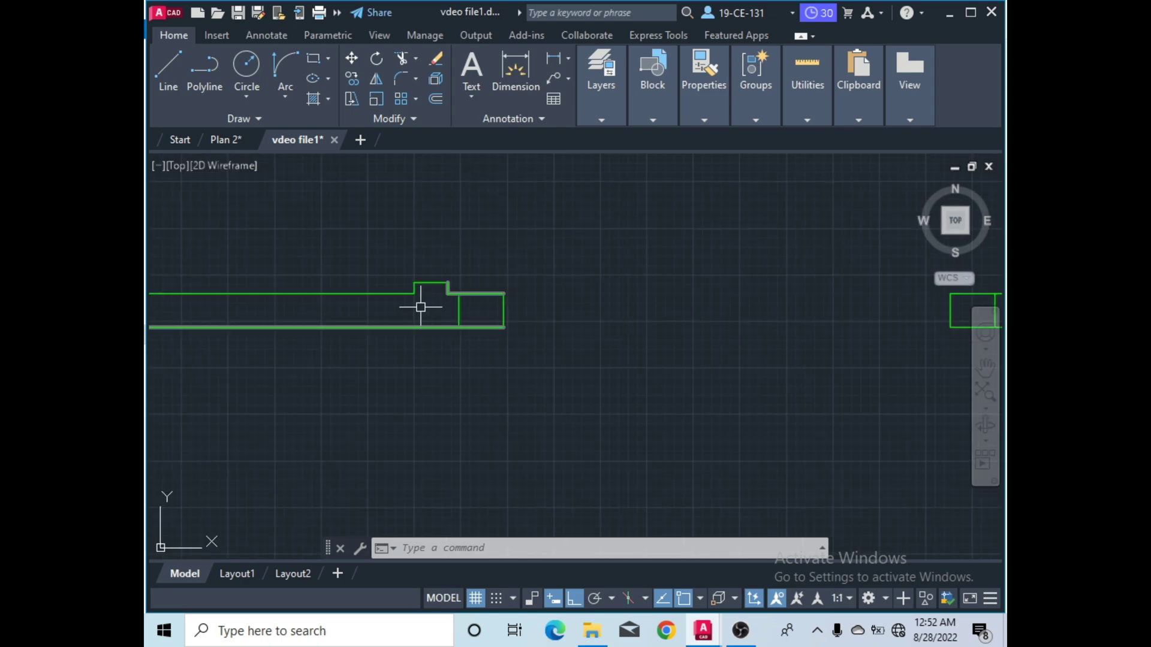
scroll(475, 318, up, 5)
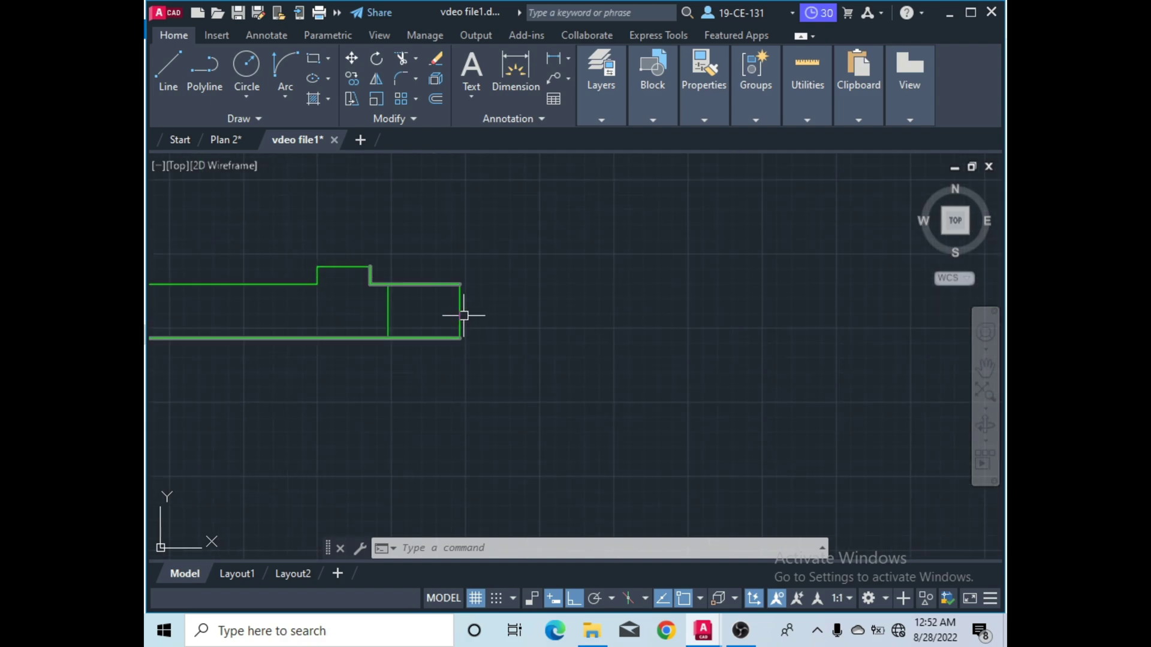
scroll(462, 316, down, 5)
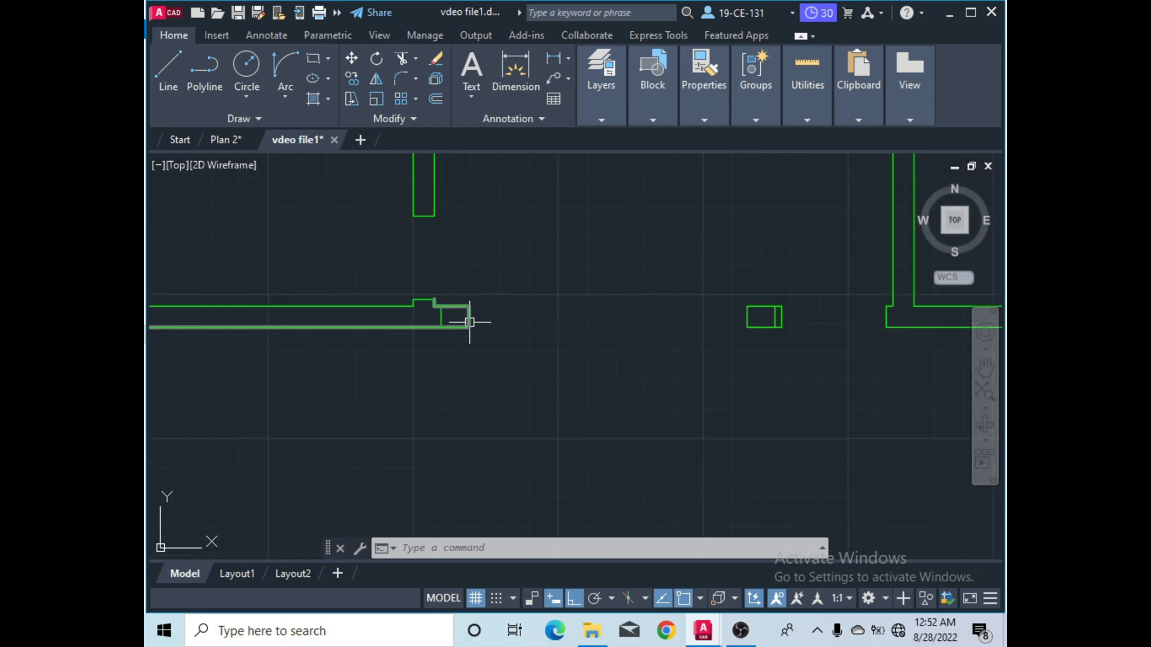
Inspect the freestanding rectangular column at the main entrance and its placement relative to the wall ends and interior walls.
scroll(659, 316, up, 5)
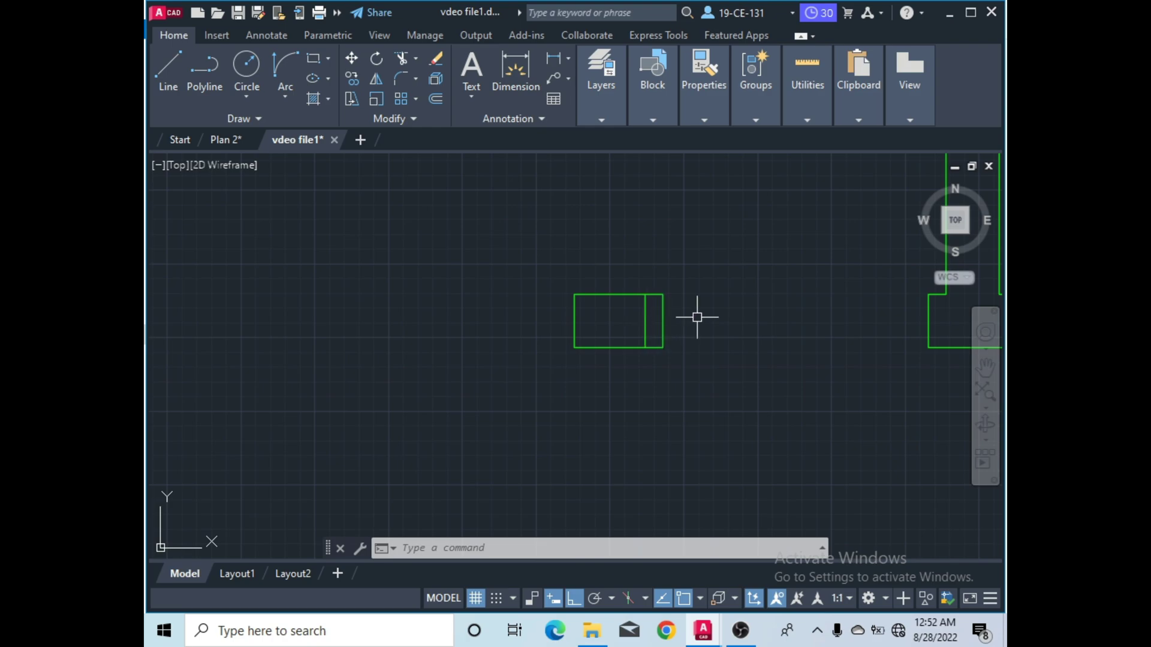
scroll(665, 318, up, 2)
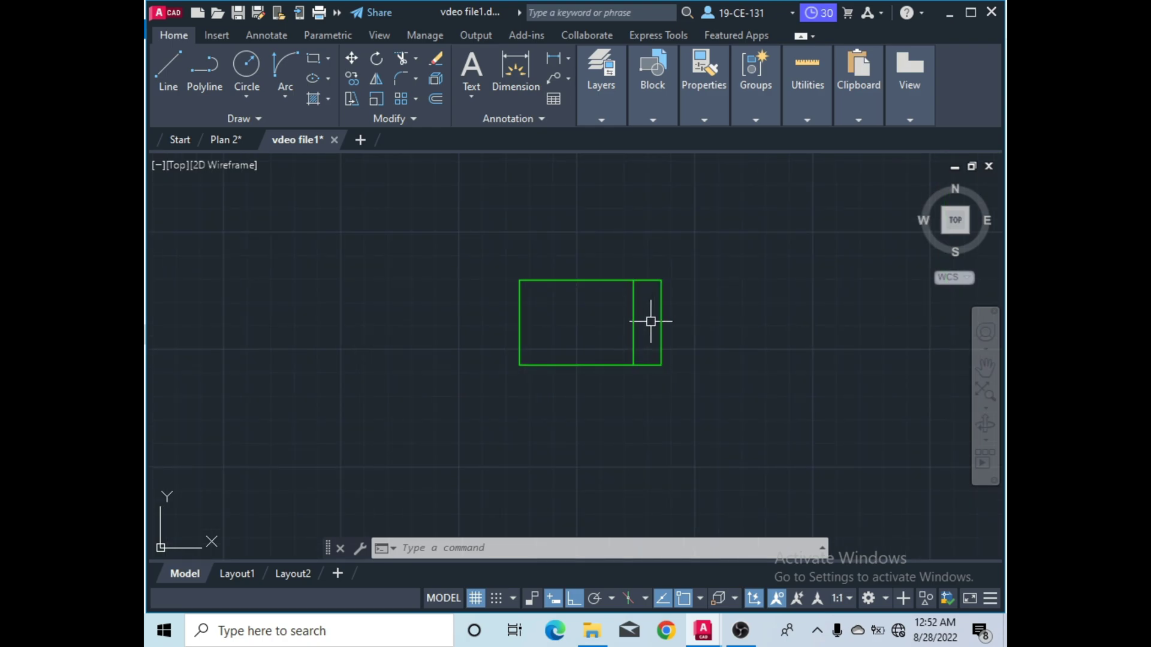
scroll(629, 322, down, 2)
scroll(627, 313, up, 2)
scroll(620, 312, down, 4)
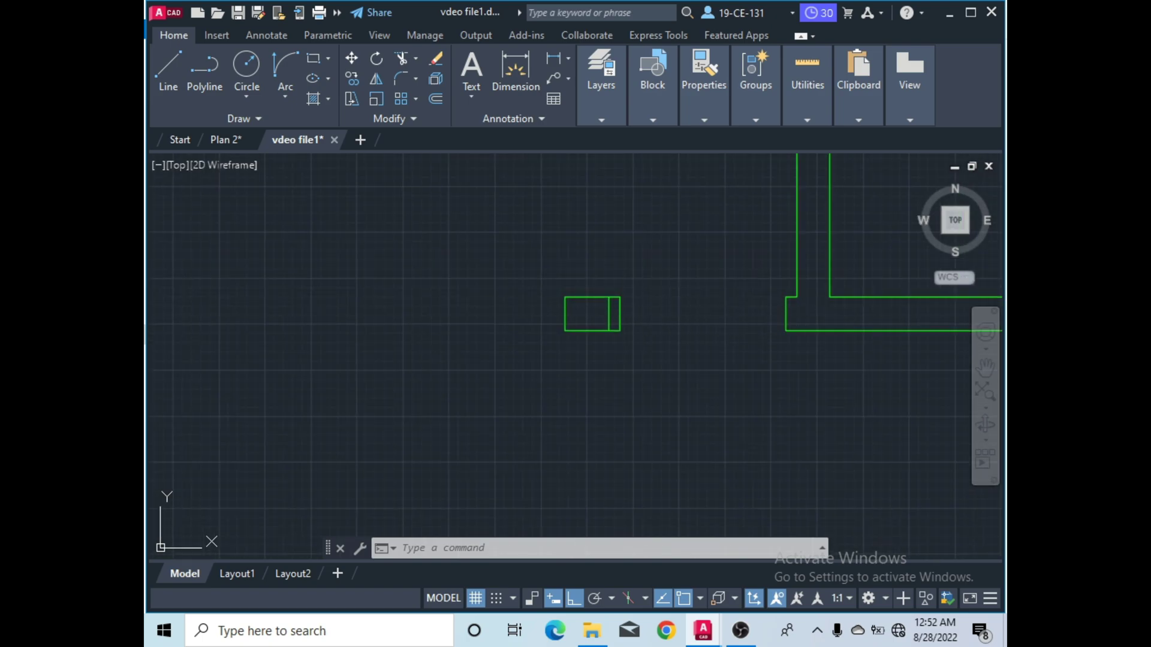
scroll(758, 314, down, 4)
scroll(593, 314, up, 2)
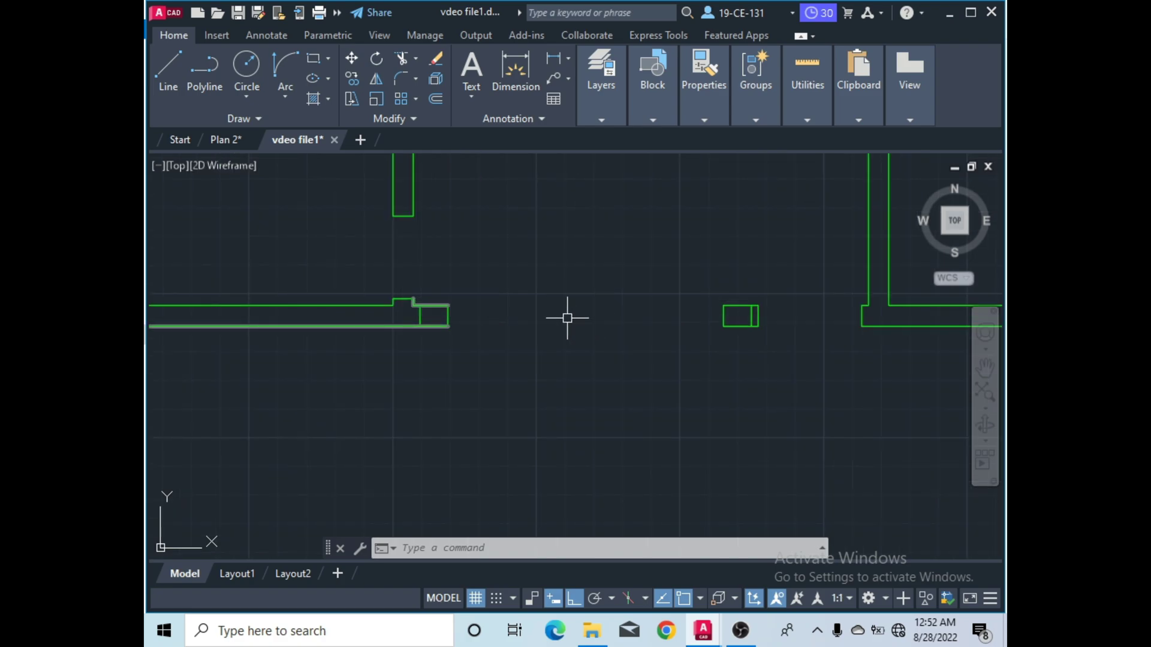
scroll(405, 312, up, 4)
scroll(416, 308, down, 4)
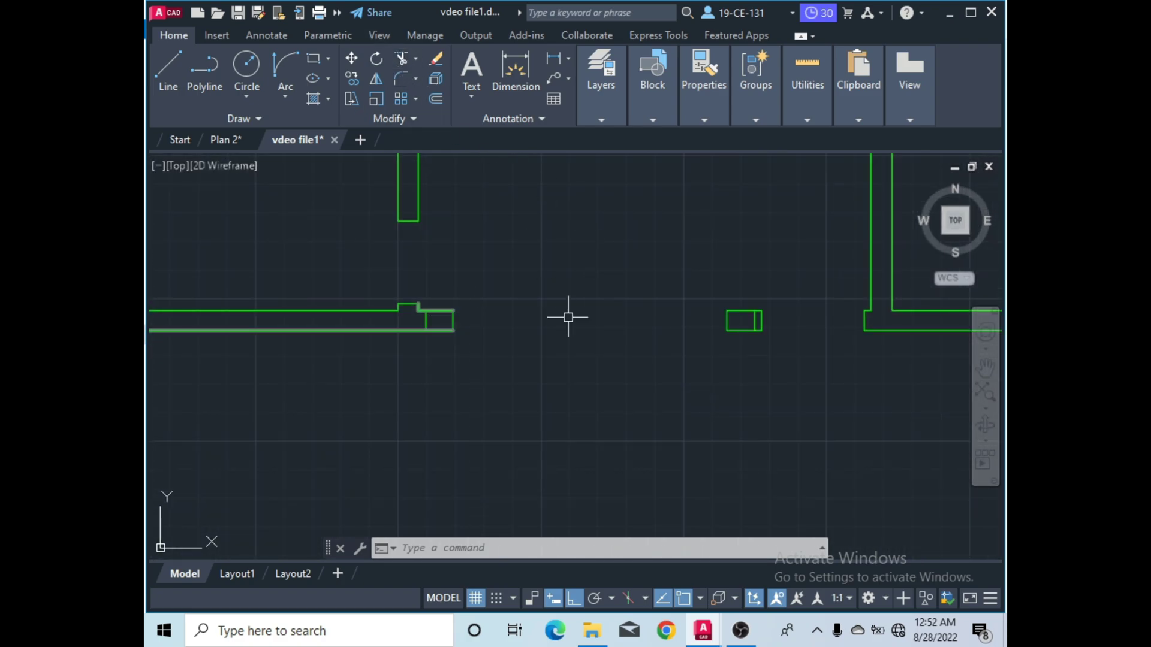
drag(606, 274, 609, 352)
scroll(552, 390, down, 6)
scroll(567, 334, up, 4)
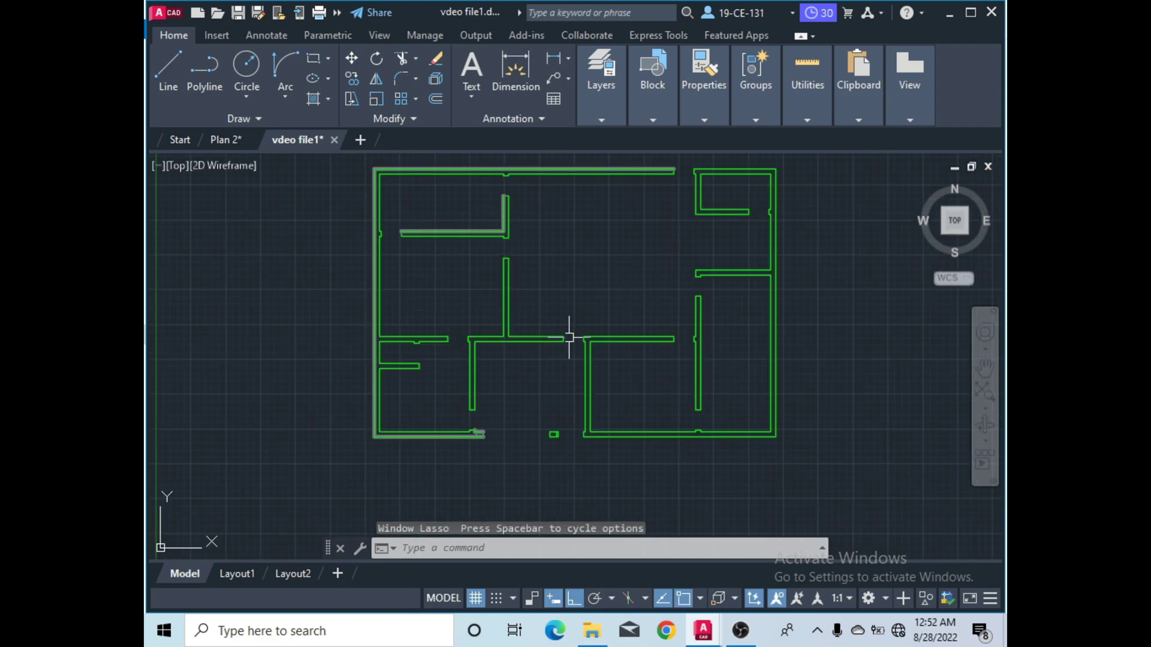
scroll(600, 315, up, 3)
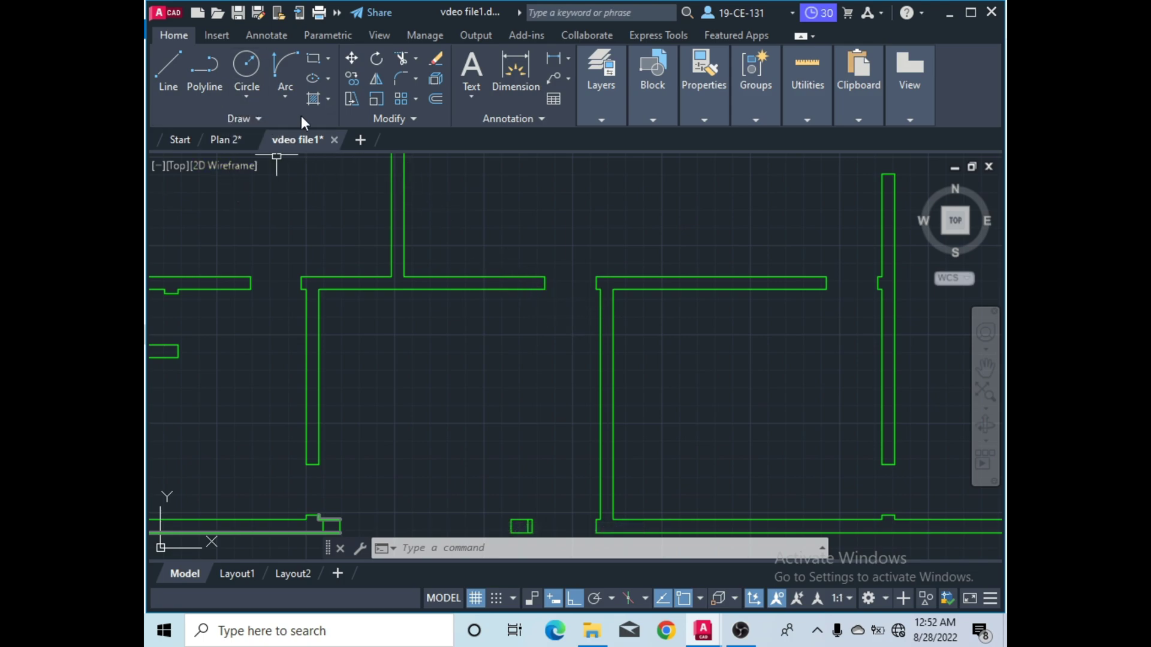
Review the layers available in the drawing and close the list without switching layers.
click(602, 120)
click(758, 145)
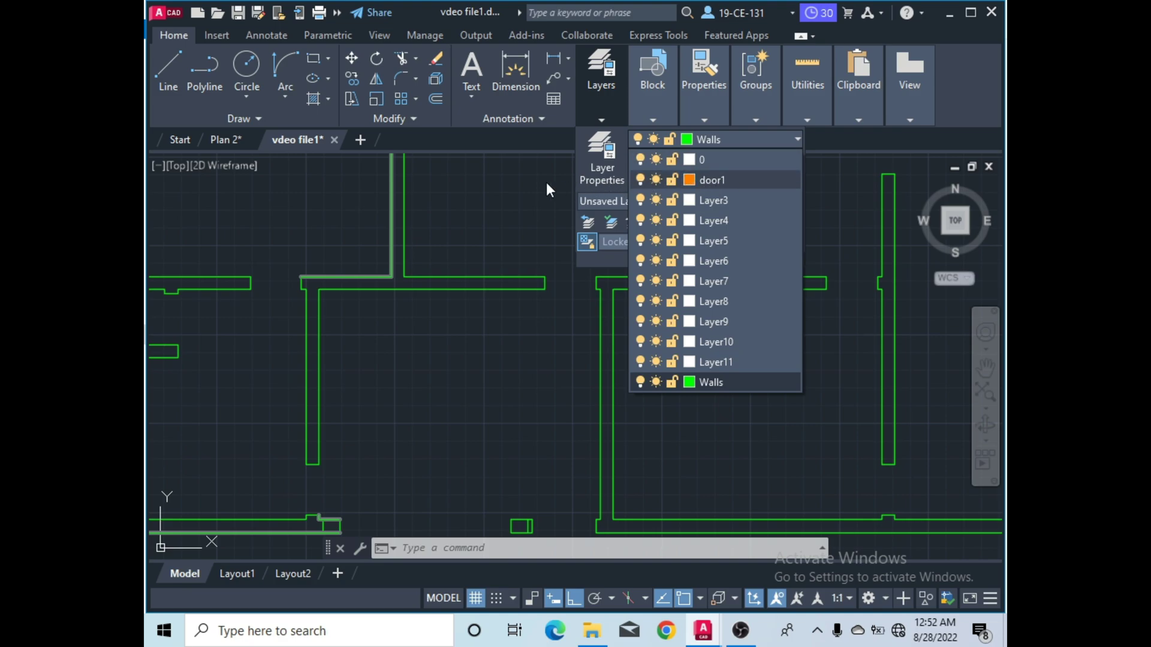
click(535, 199)
click(513, 202)
click(541, 200)
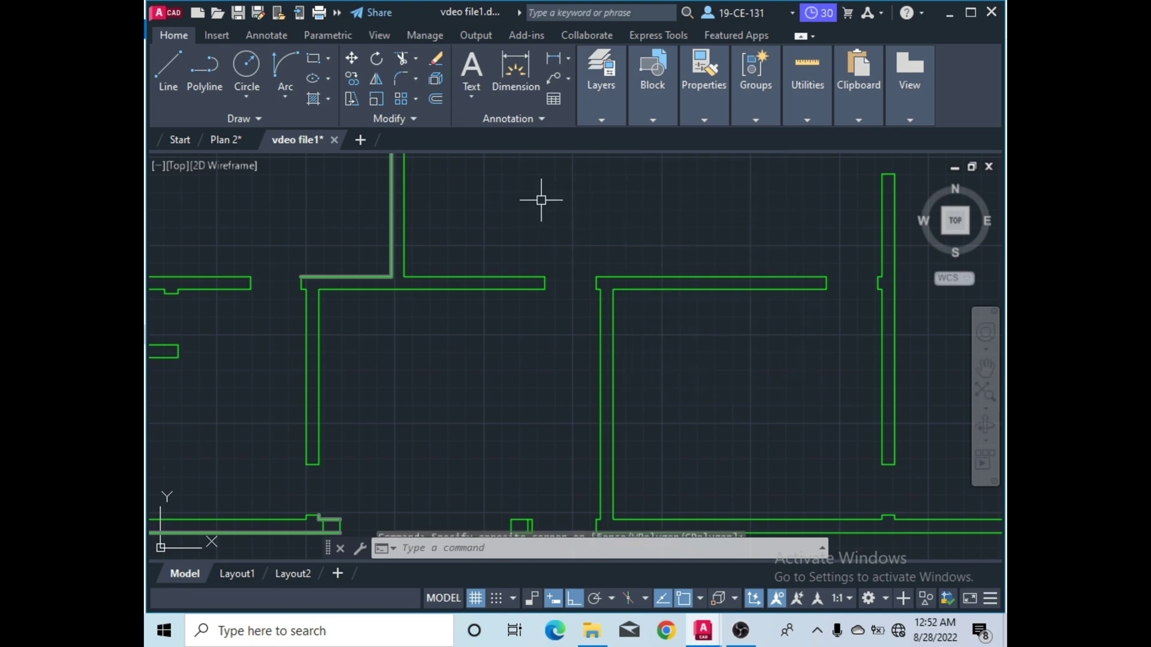
click(602, 119)
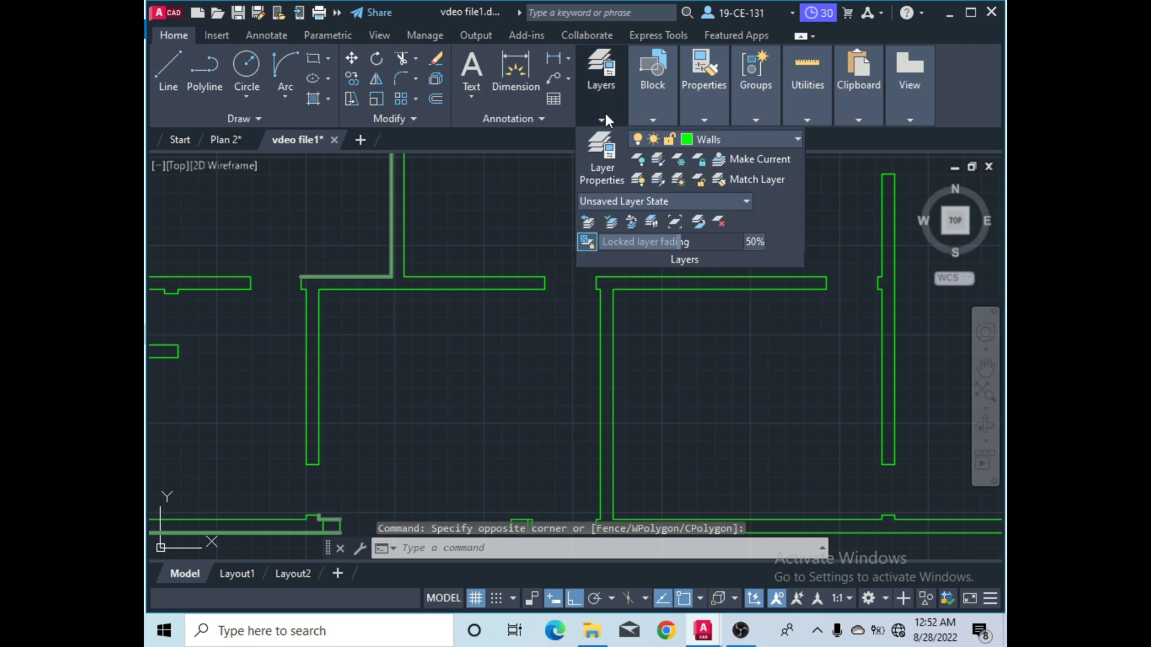
click(608, 166)
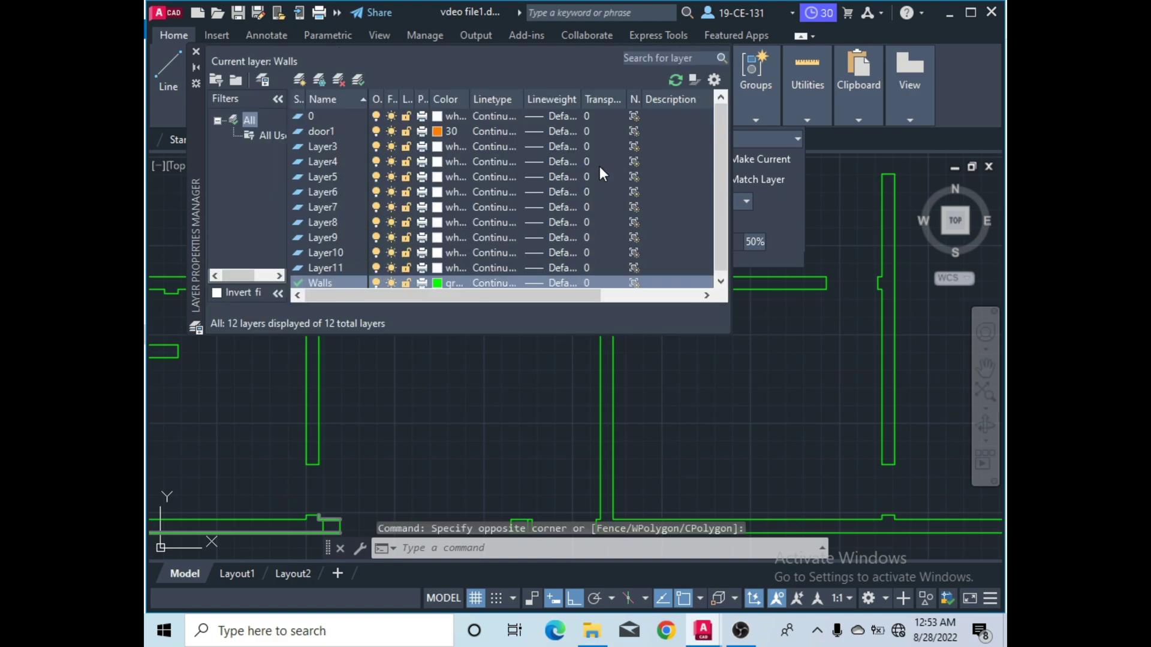
click(321, 147)
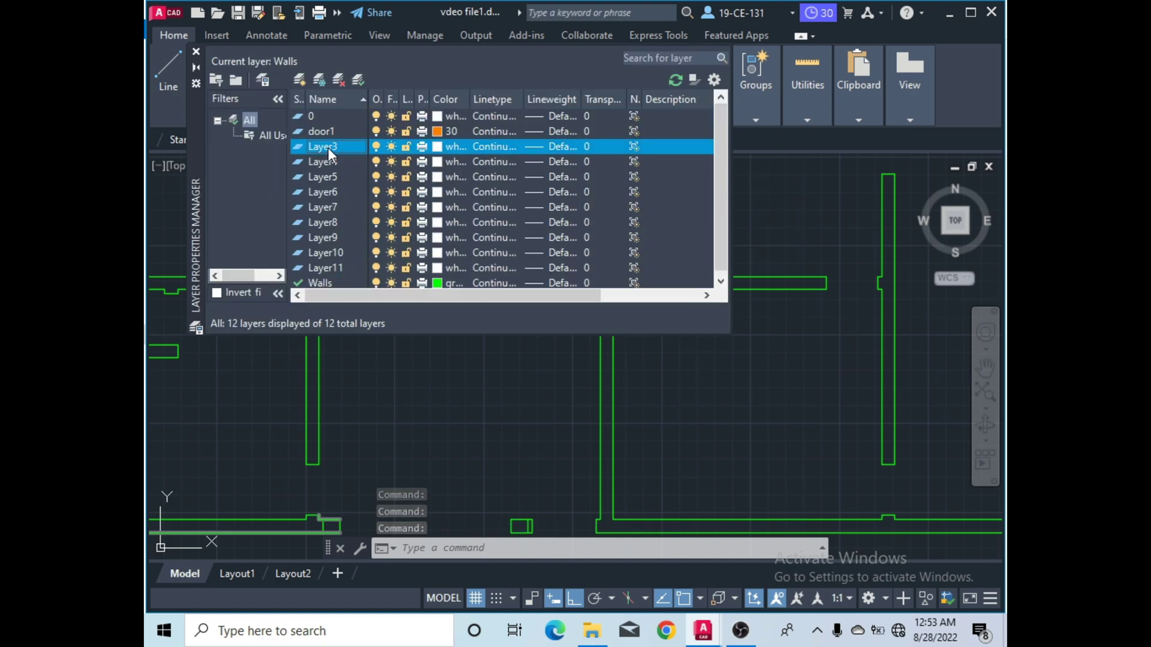
right_click(328, 148)
click(387, 237)
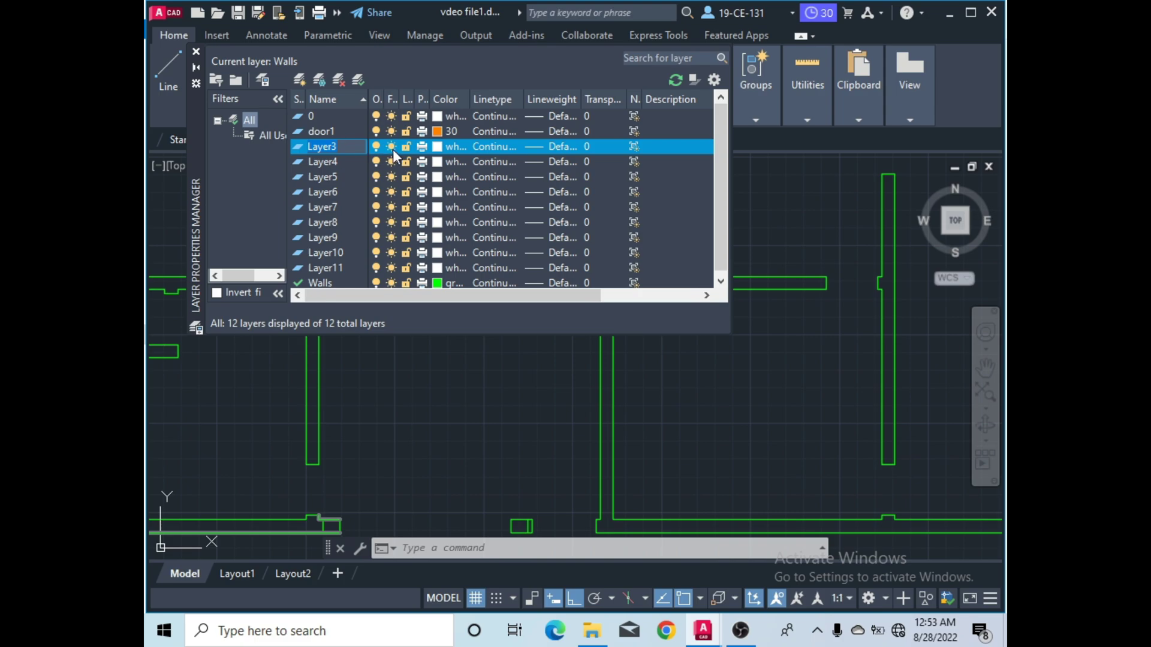
click(441, 146)
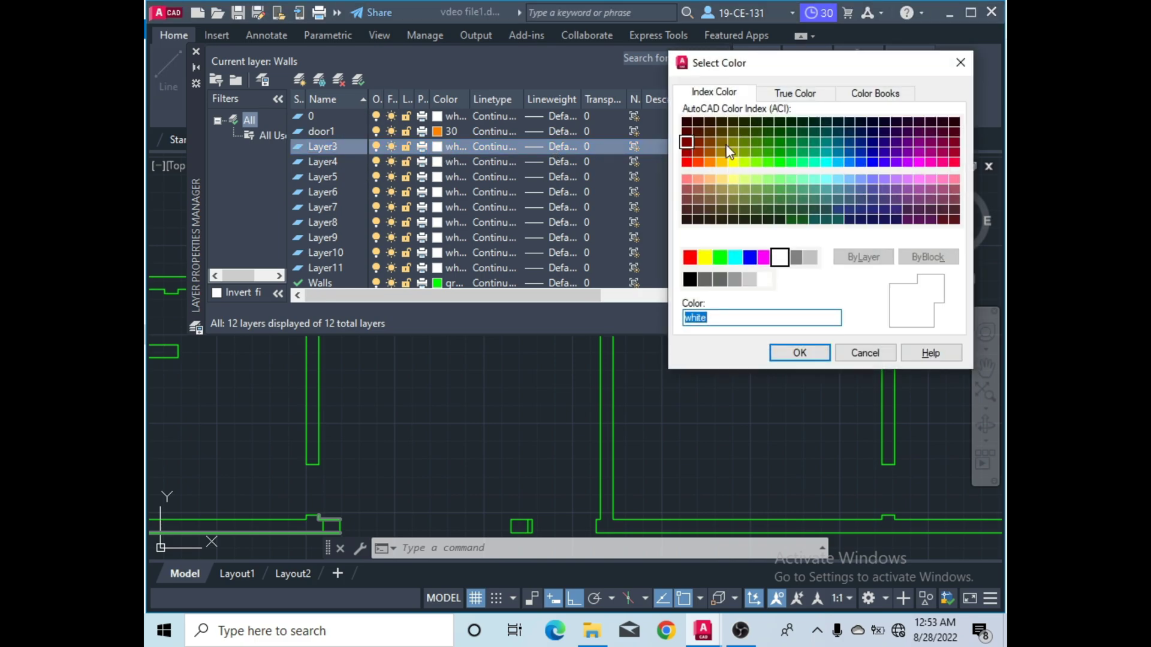
click(709, 162)
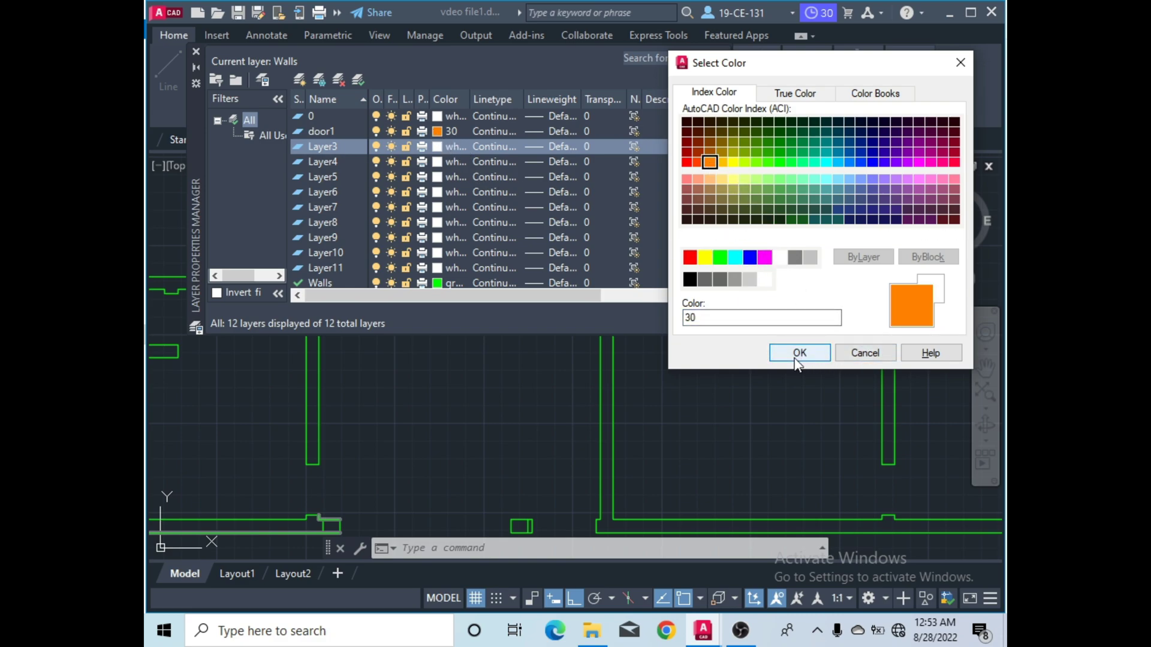
click(892, 357)
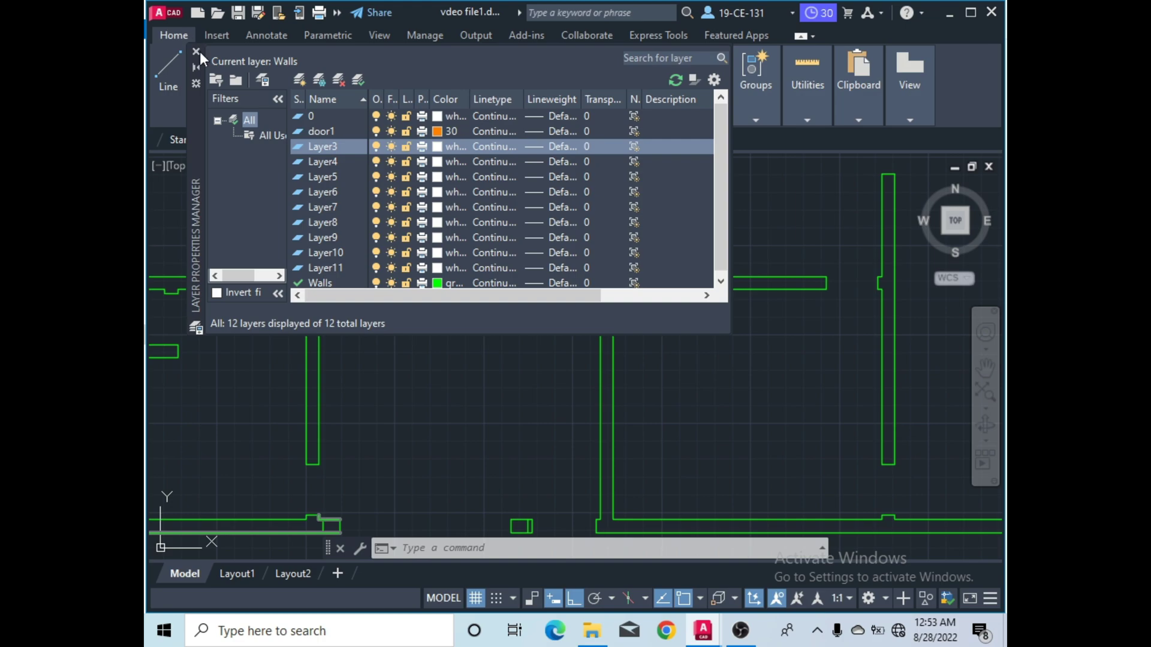
click(195, 52)
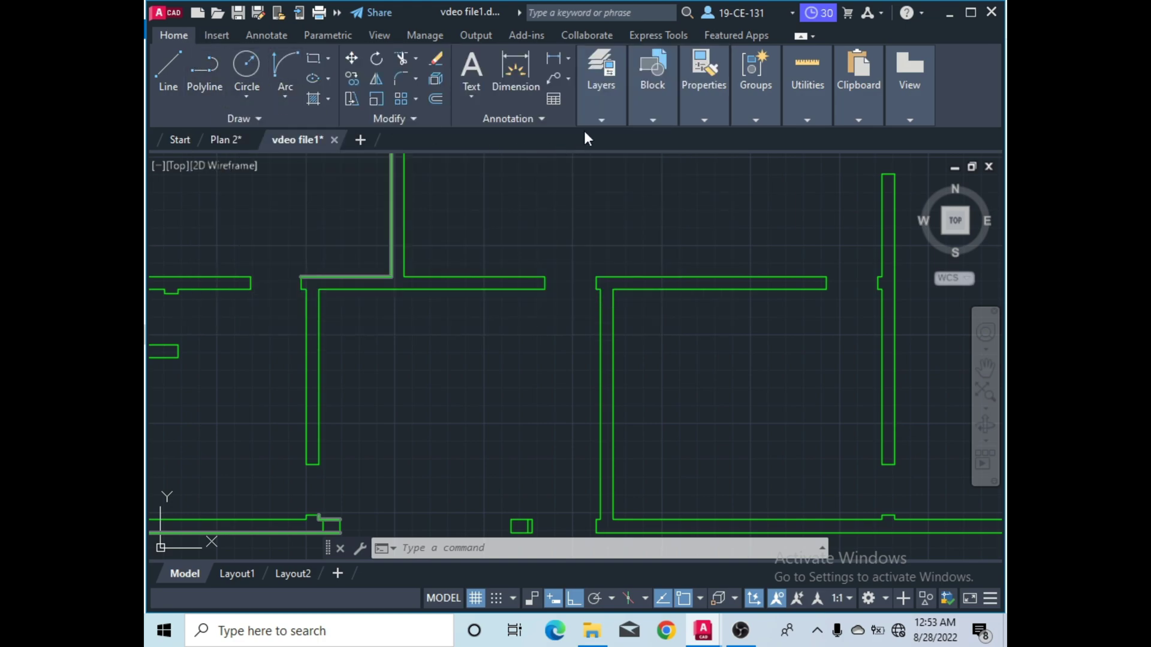
Make the orange door1 layer the current layer.
click(601, 119)
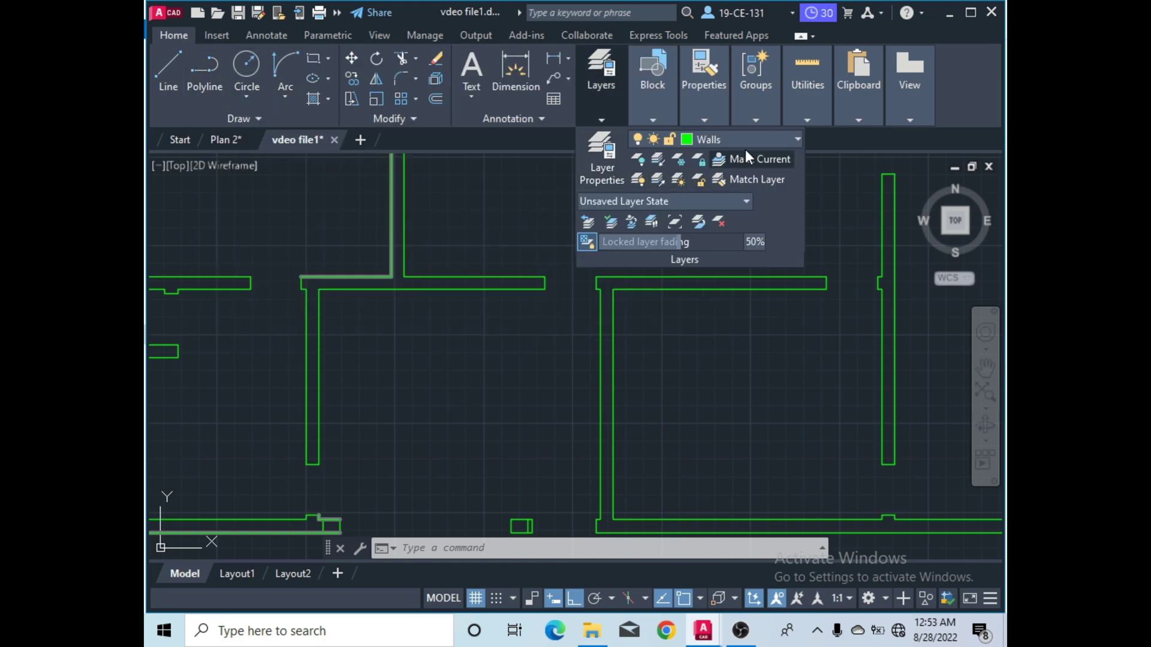
click(778, 138)
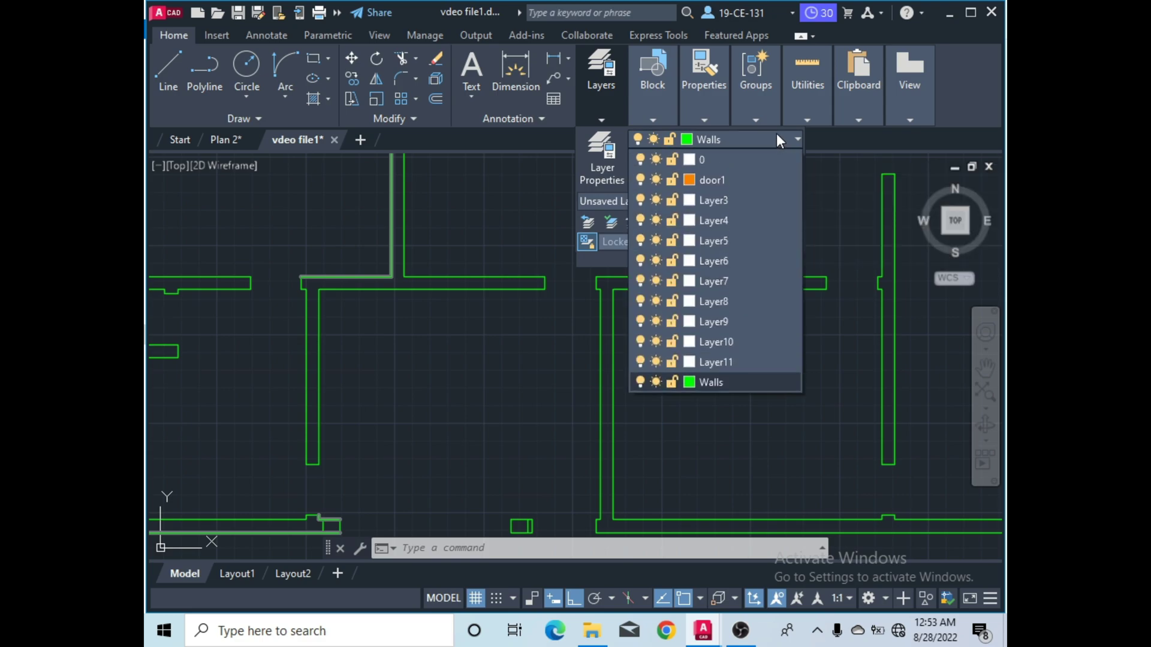
click(711, 182)
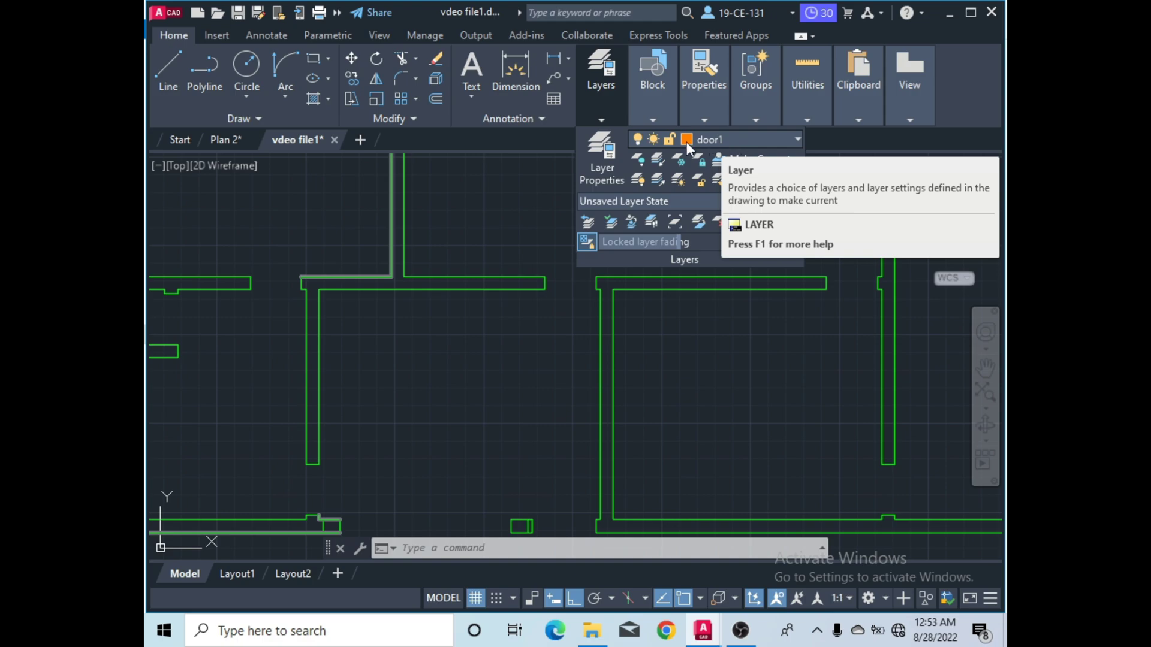
click(522, 211)
click(560, 224)
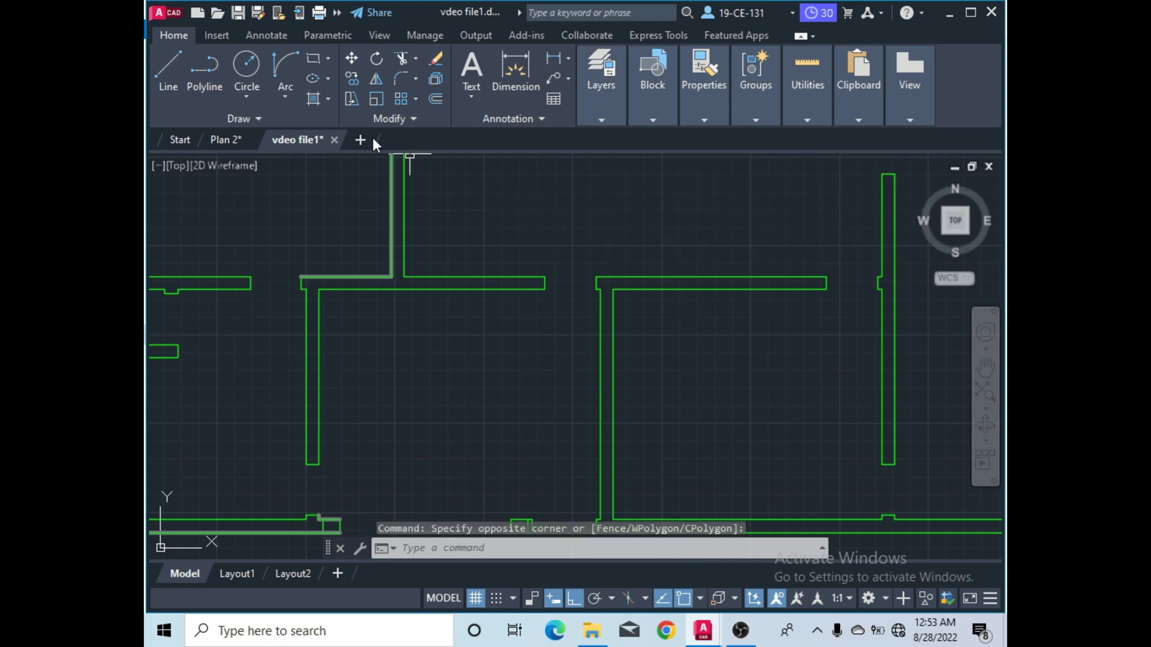
Draw a 1" by 9" rectangular door jamb across the left wall end of the opening in the middle horizontal interior wall.
click(315, 57)
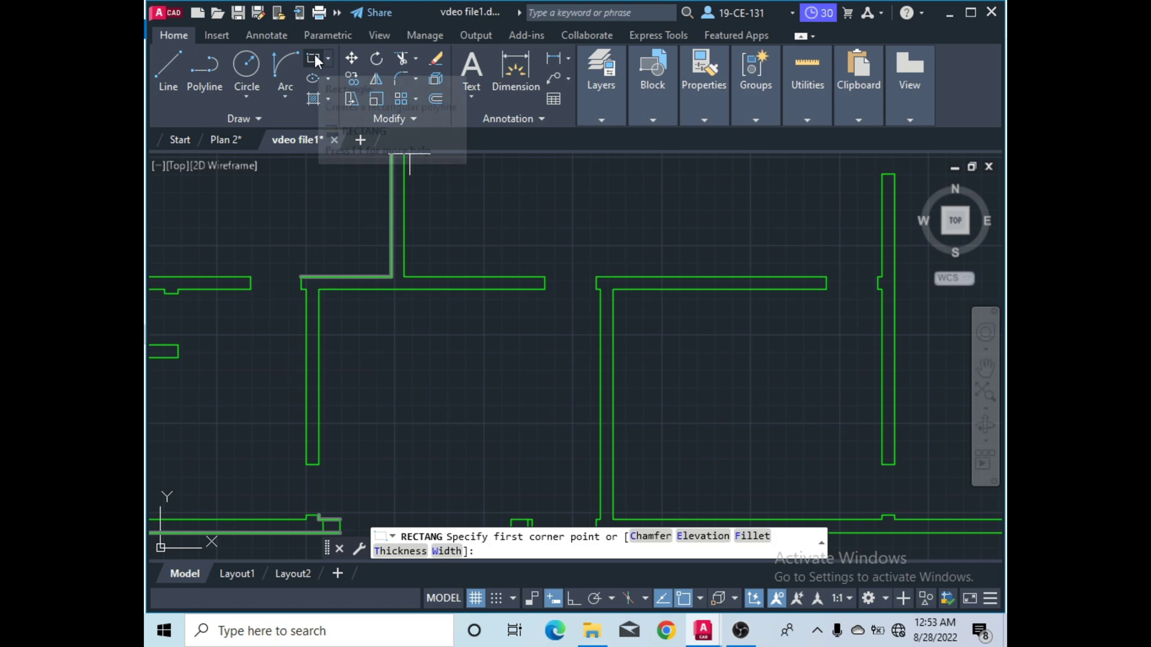
scroll(550, 281, up, 4)
scroll(516, 279, up, 2)
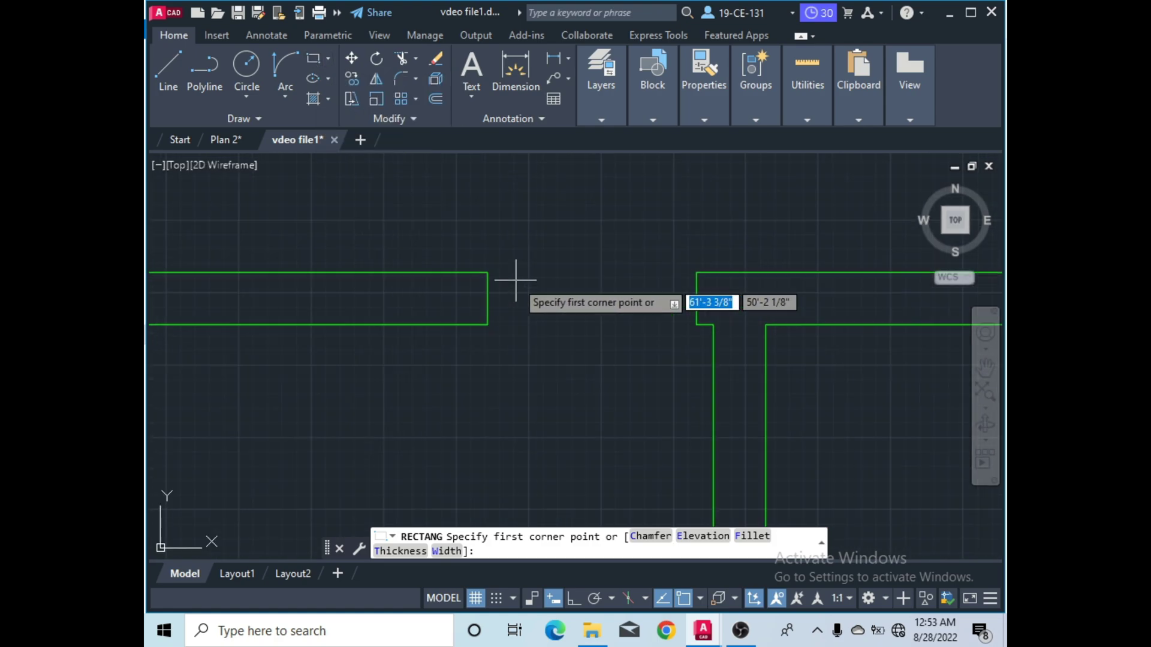
click(488, 273)
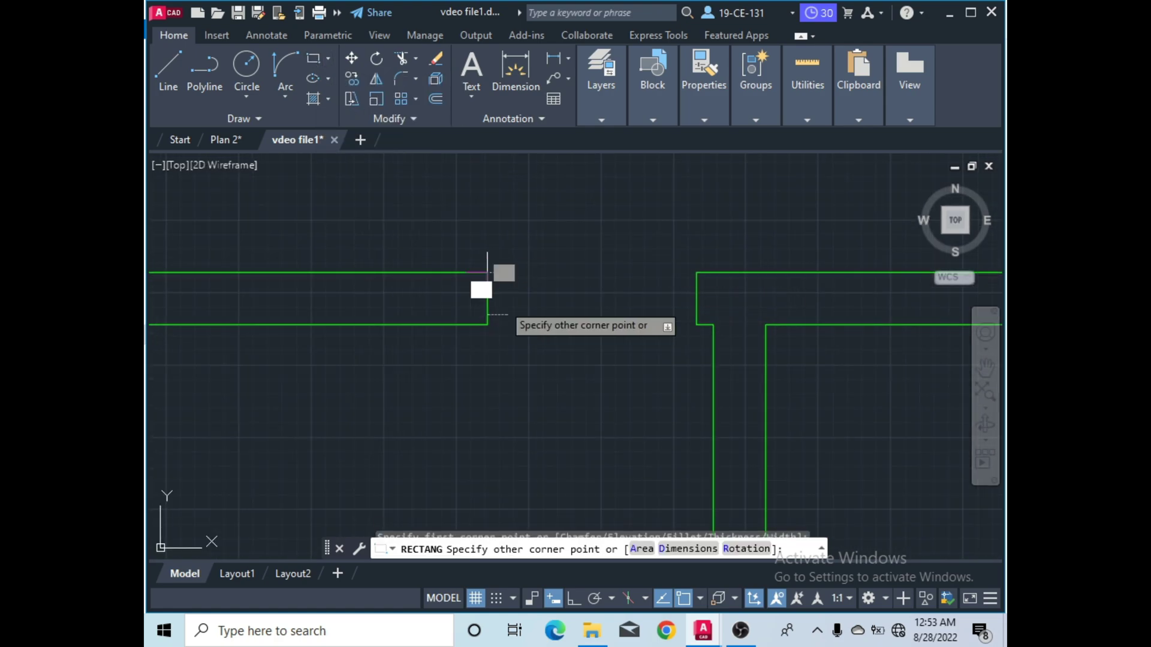
text(d)
key(Return)
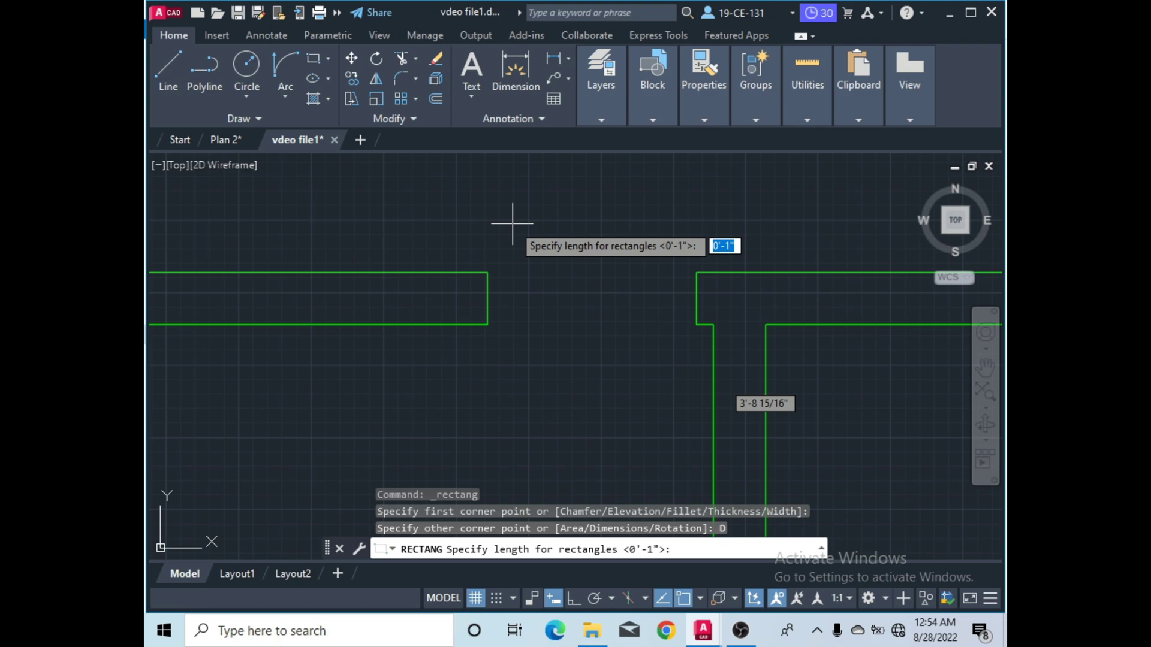
text(1)
key(Return)
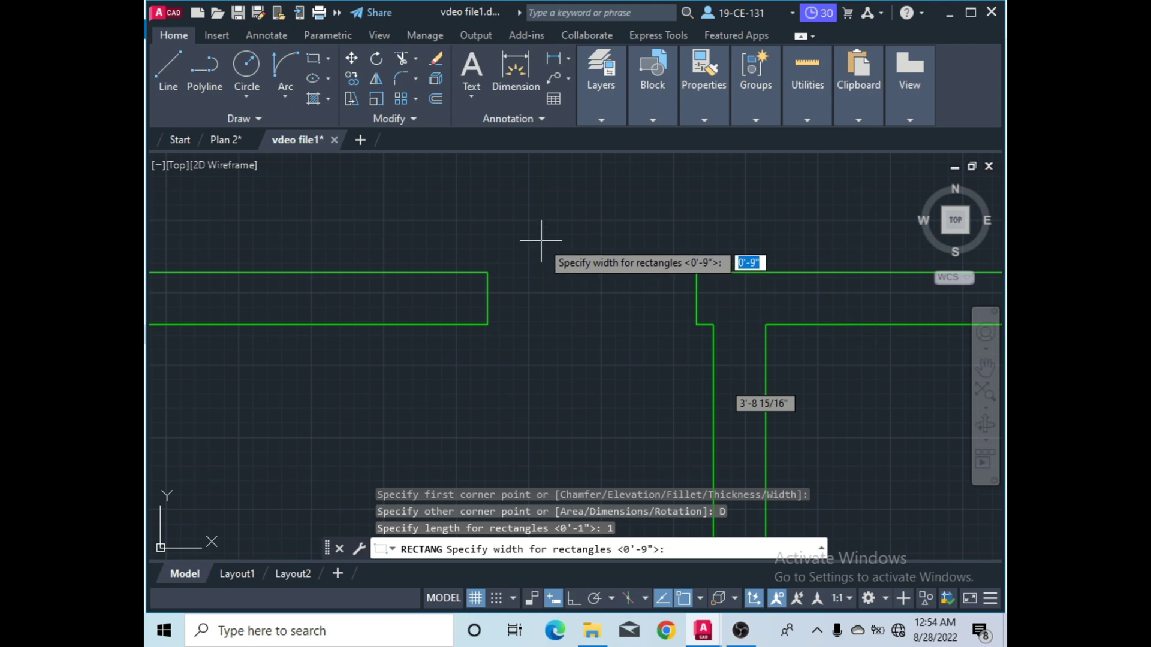
text(9)
key(Return)
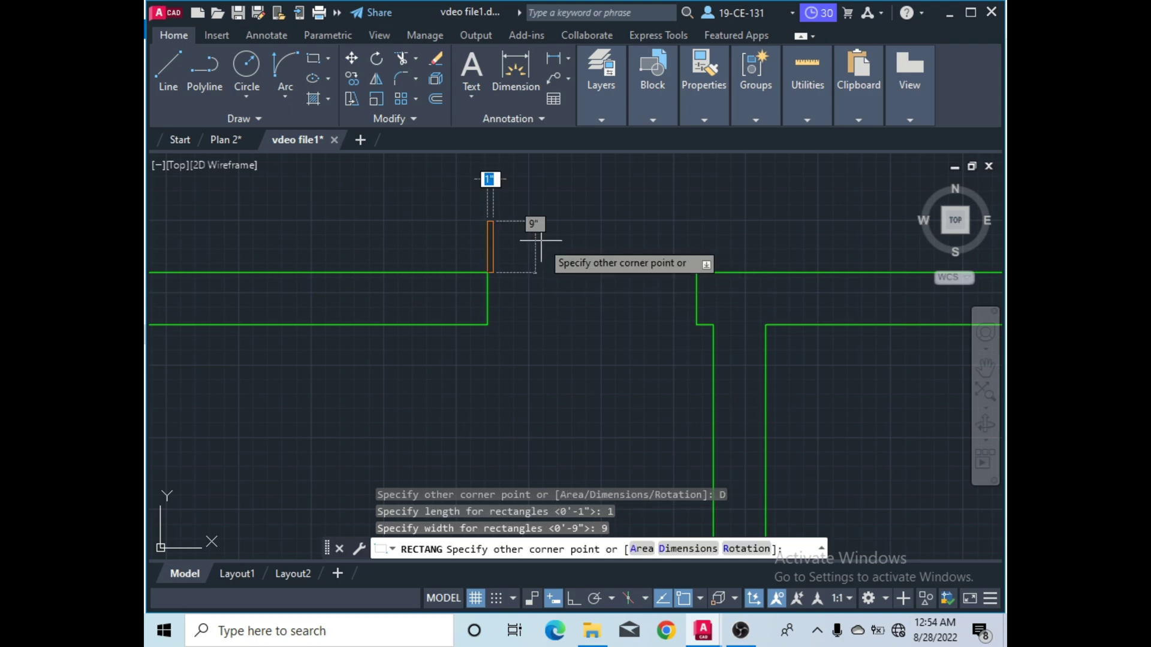
click(547, 333)
scroll(508, 305, up, 8)
scroll(455, 282, down, 4)
scroll(437, 276, down, 2)
scroll(437, 277, down, 2)
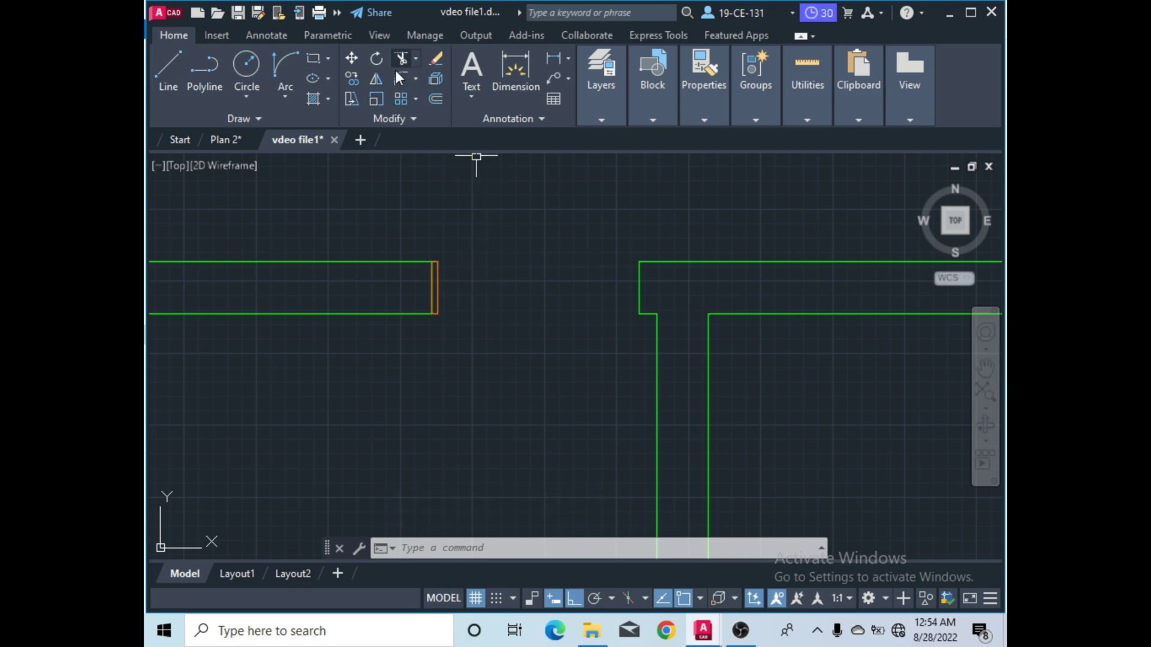
Copy the 1" by 9" door jamb 2'11" horizontally to the opposite wall end of the same opening.
click(353, 77)
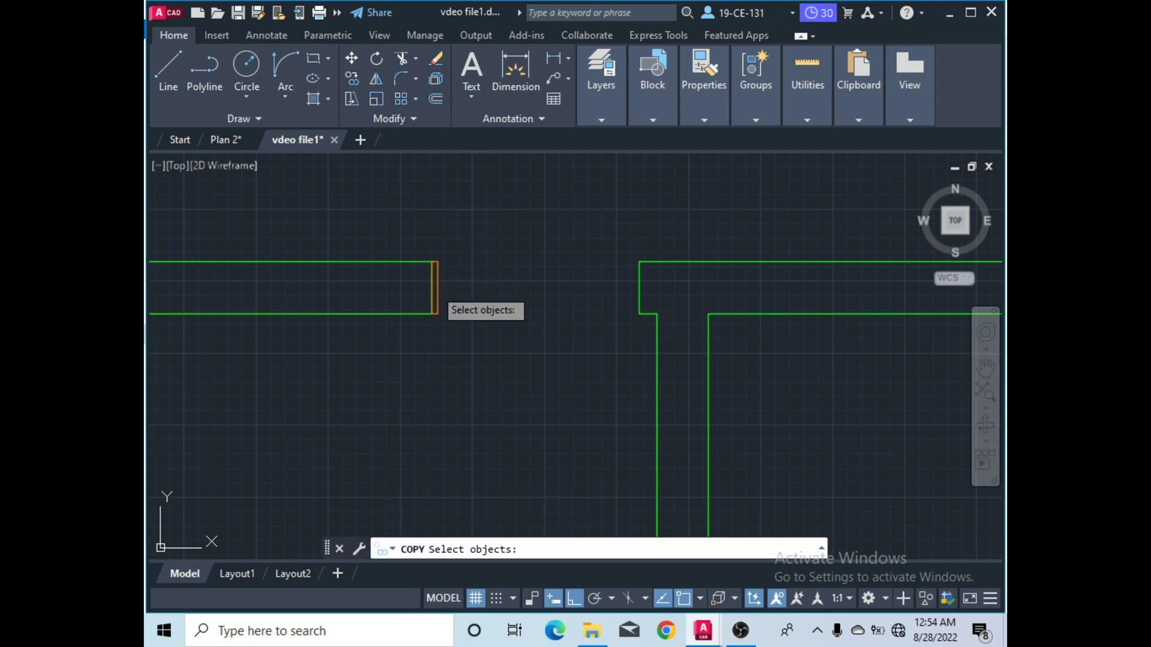
click(432, 291)
key(Return)
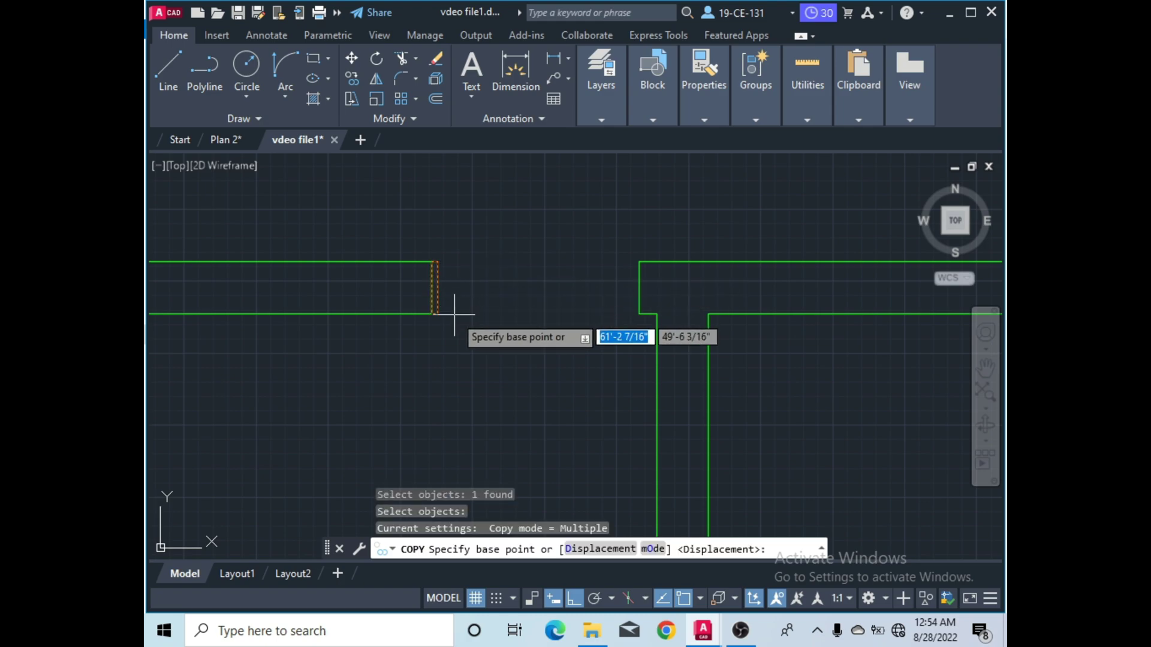
scroll(444, 311, up, 3)
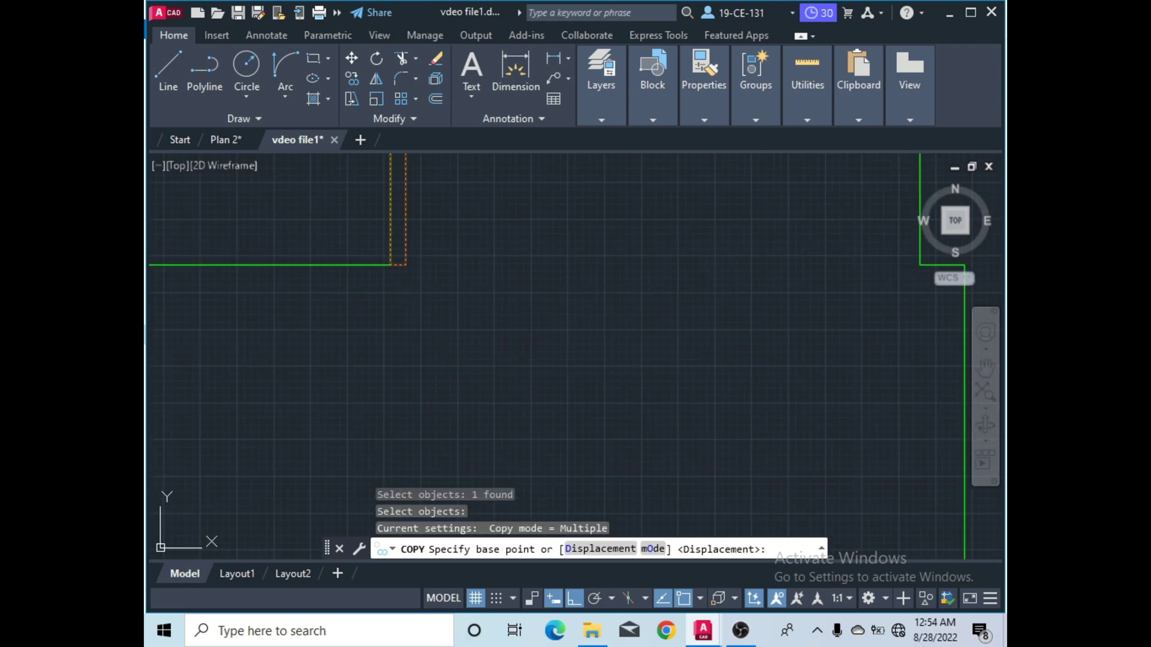
click(437, 313)
scroll(599, 318, down, 3)
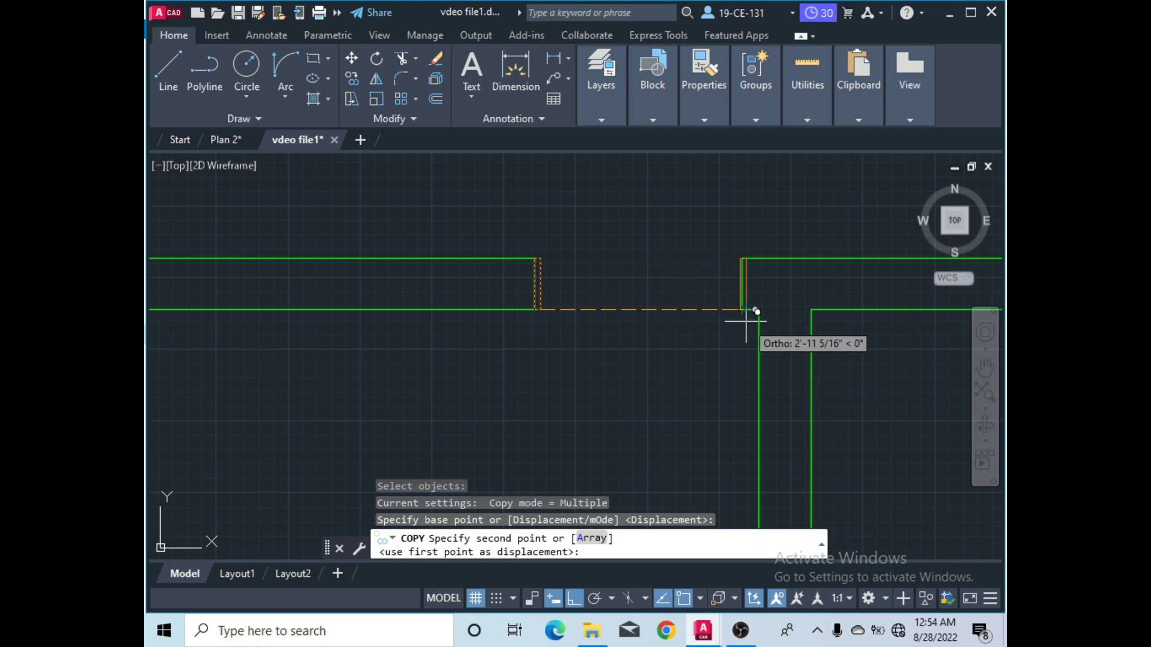
scroll(755, 308, up, 2)
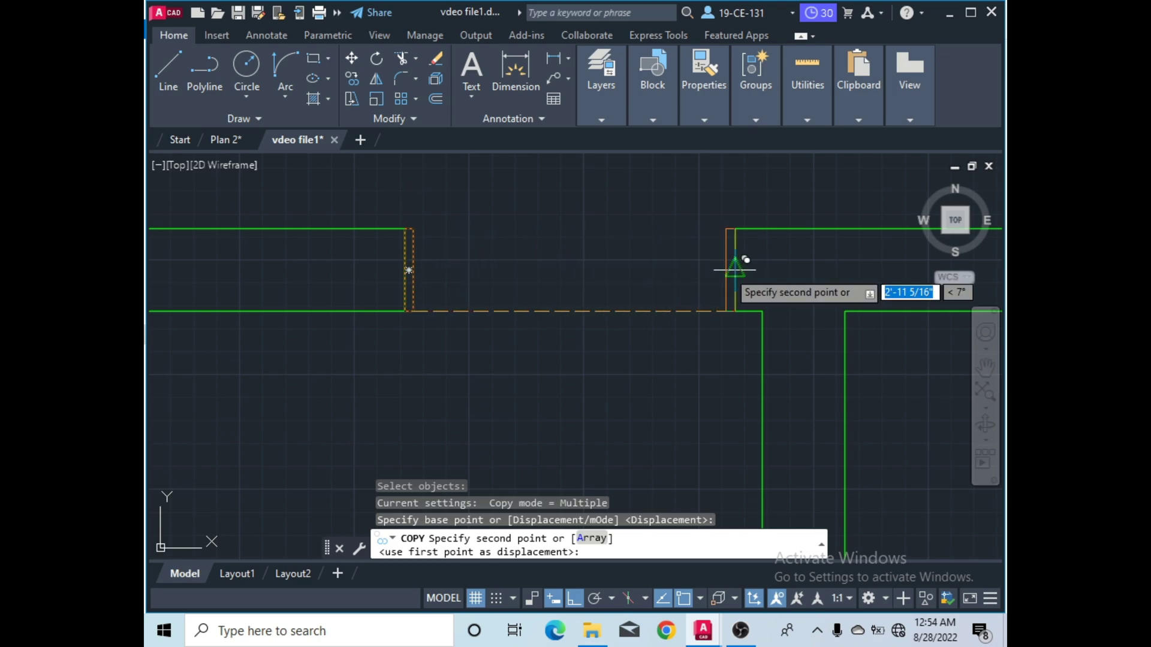
scroll(459, 260, up, 2)
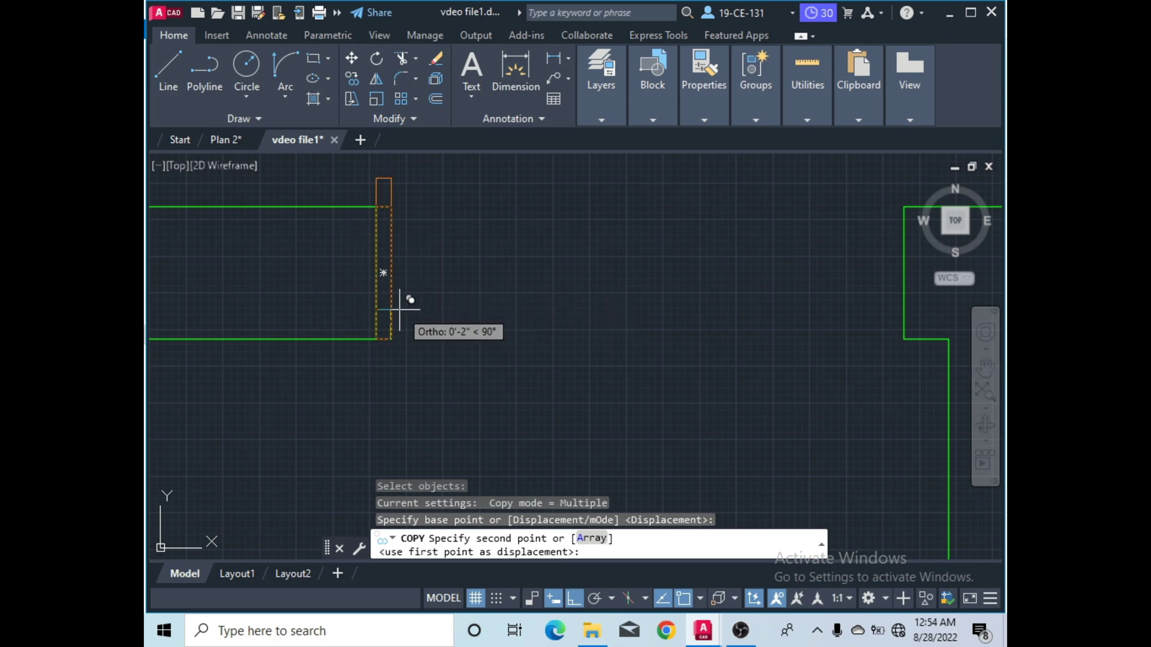
scroll(624, 326, down, 3)
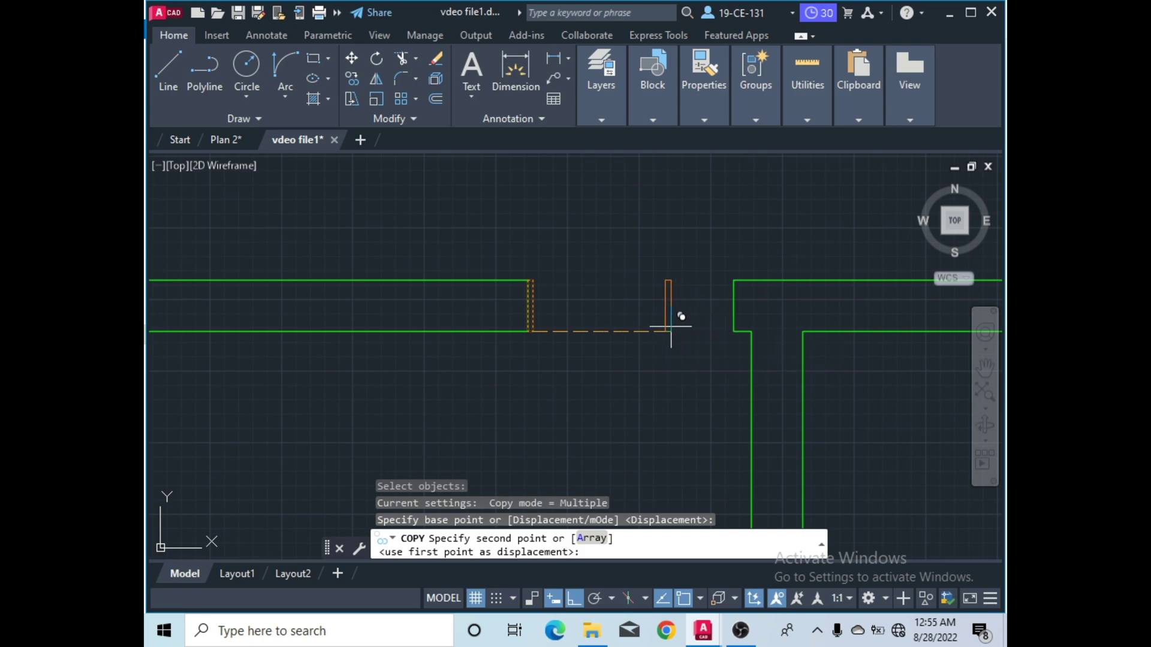
text(2'11)
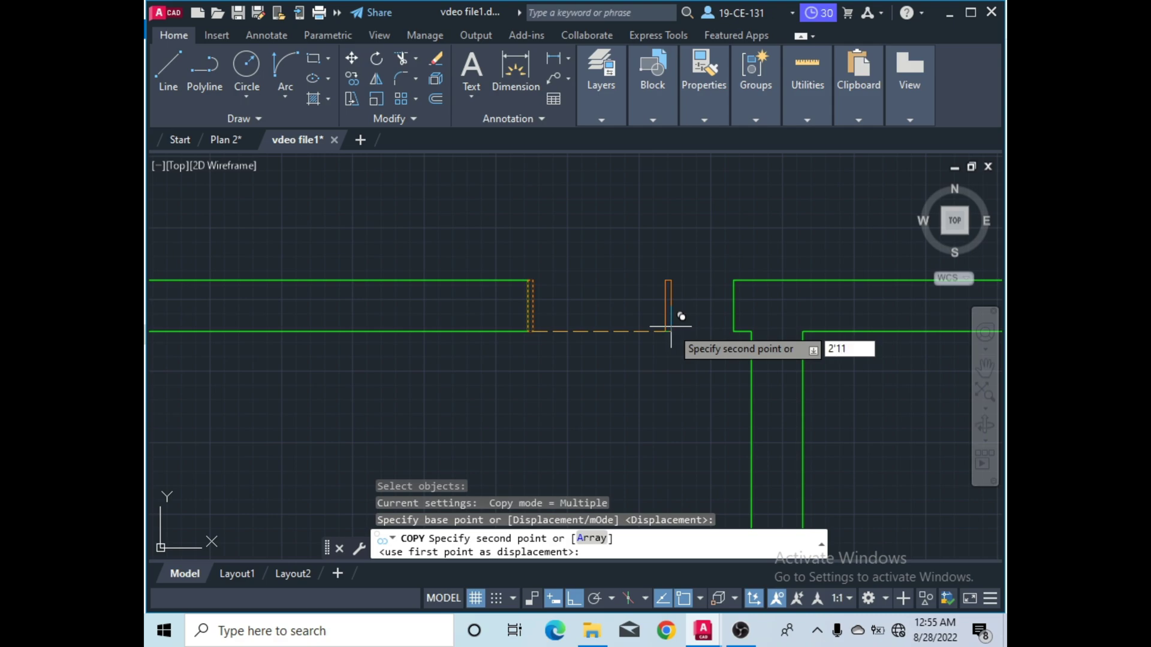
key(Return)
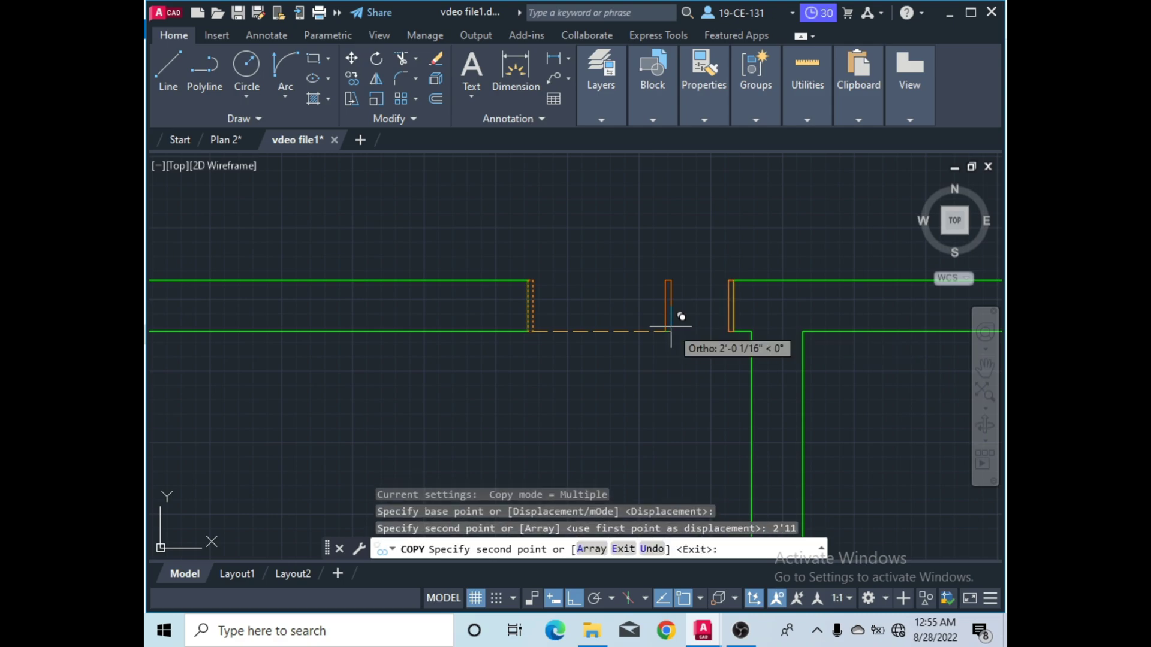
right_click(671, 327)
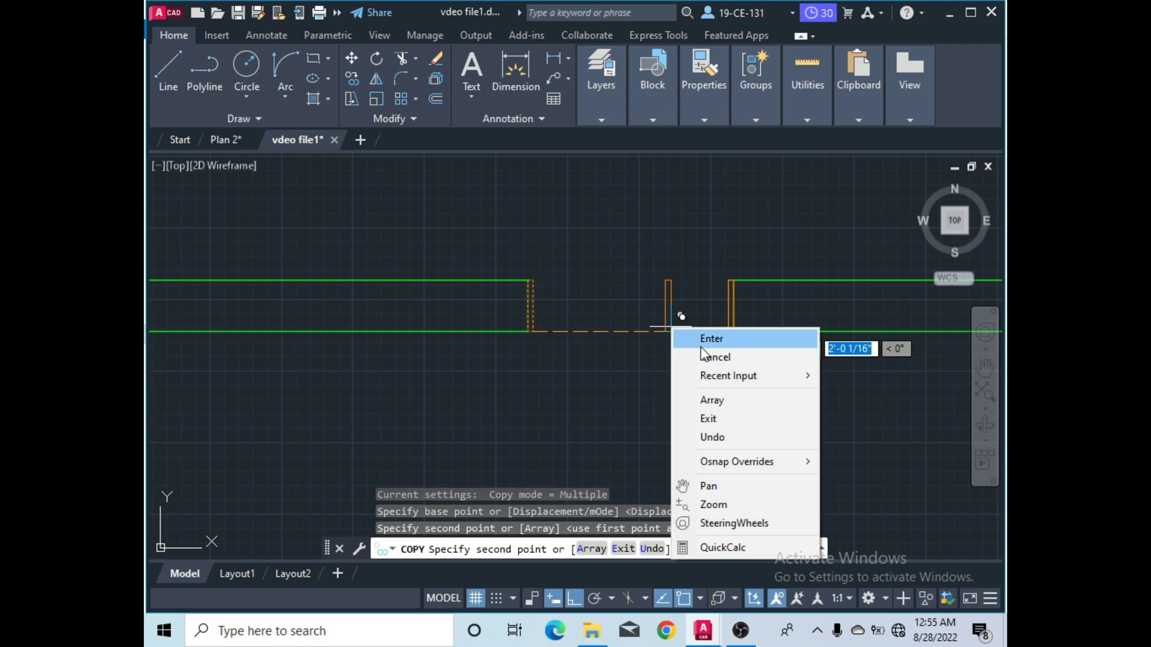
click(712, 339)
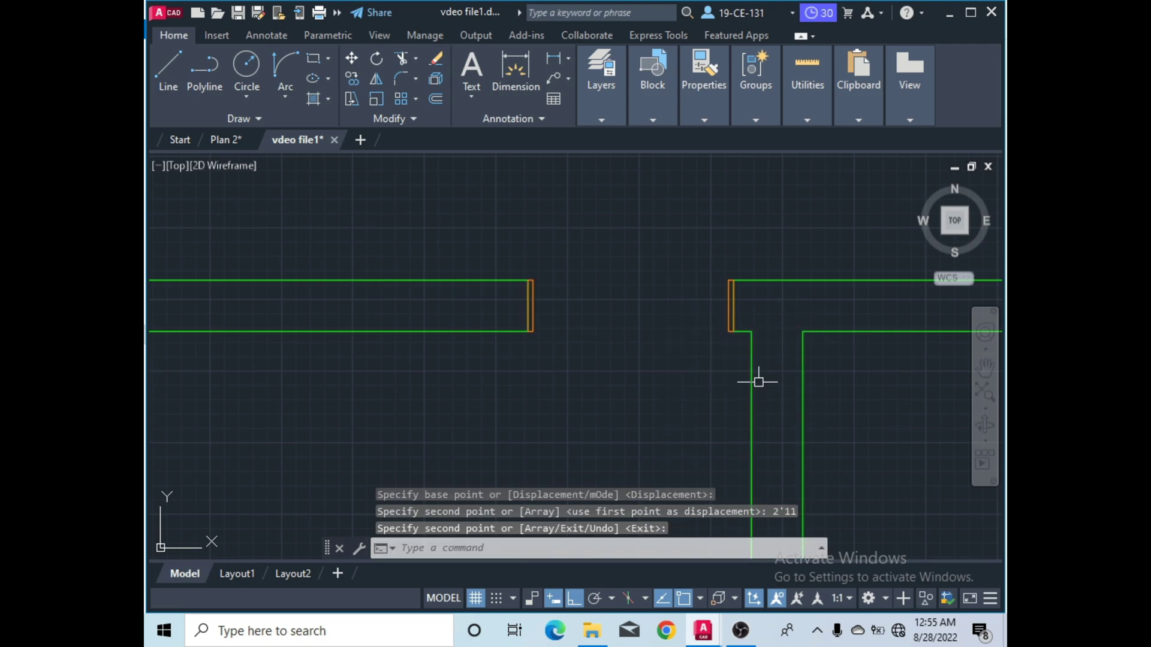
Begin a door leaf rectangle by dimensions from the left jamb's upper inner corner, with a length of 1".
scroll(745, 300, up, 5)
scroll(719, 270, down, 5)
scroll(368, 267, up, 2)
scroll(398, 309, down, 3)
scroll(398, 309, down, 3)
scroll(432, 292, up, 4)
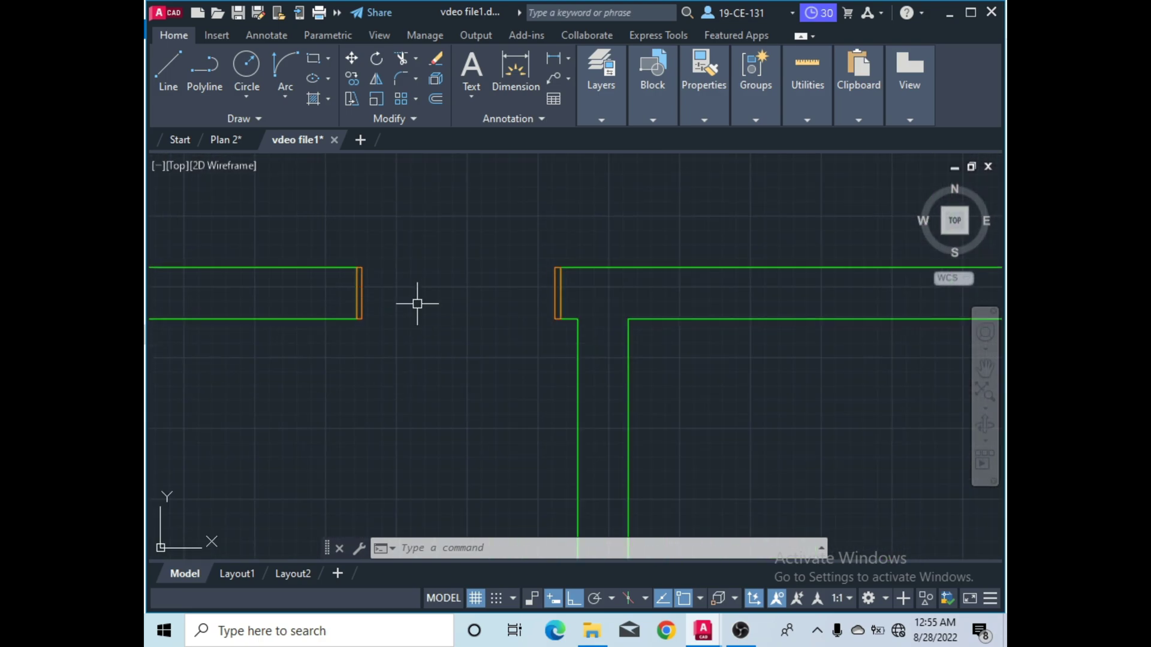
click(313, 66)
scroll(368, 265, up, 6)
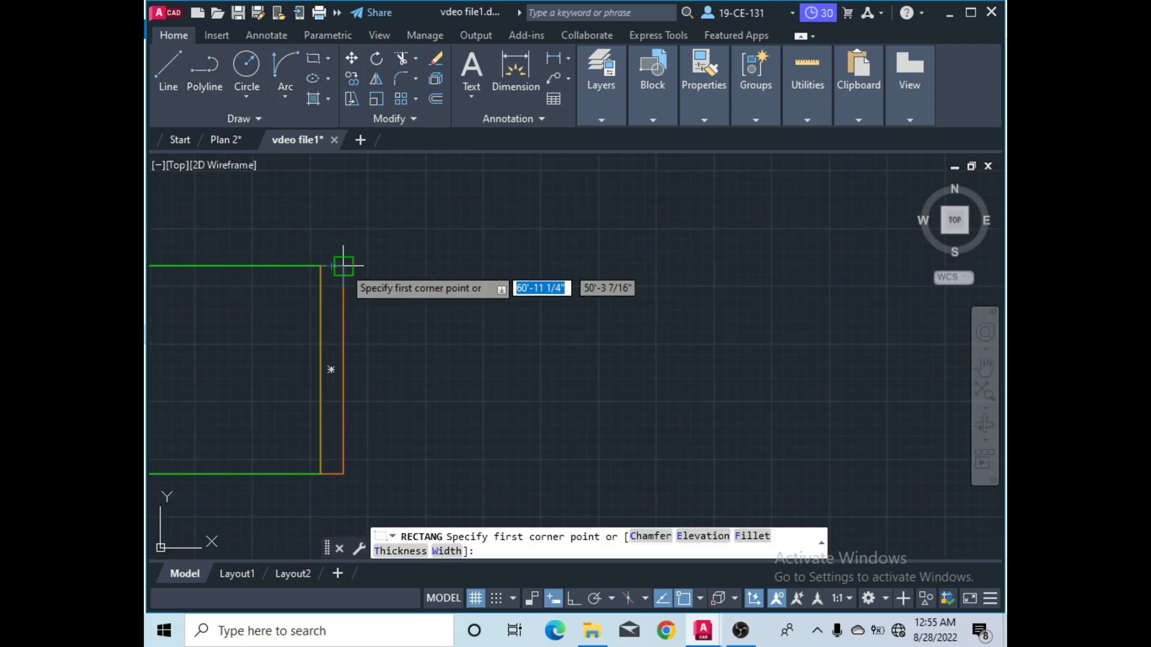
click(343, 266)
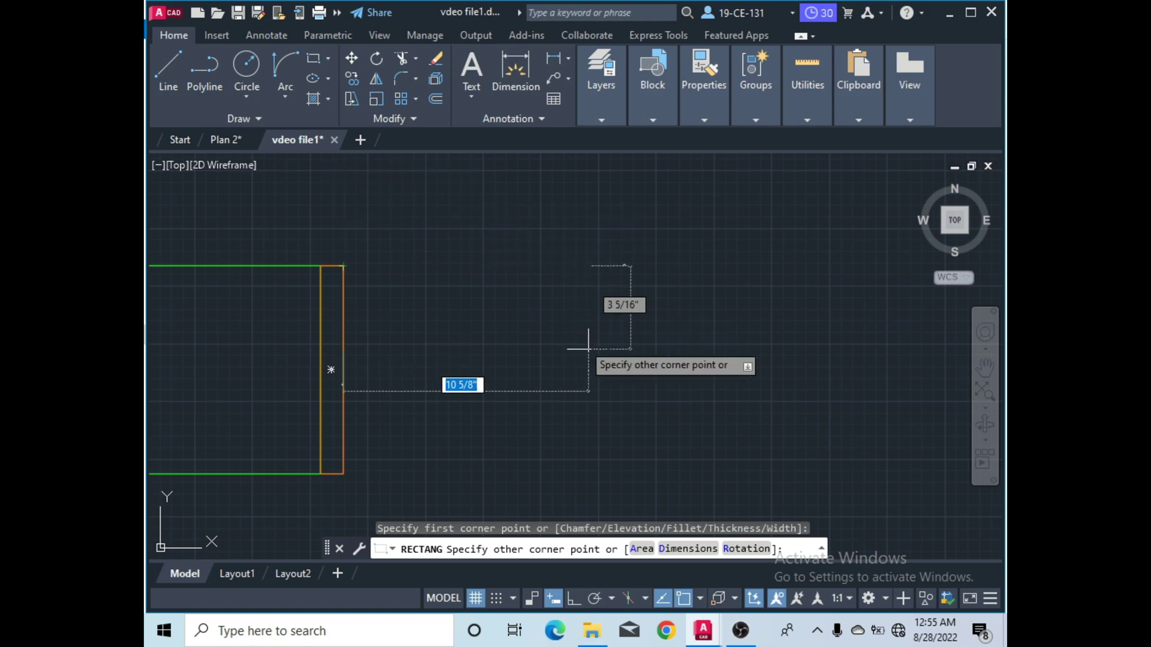
click(687, 549)
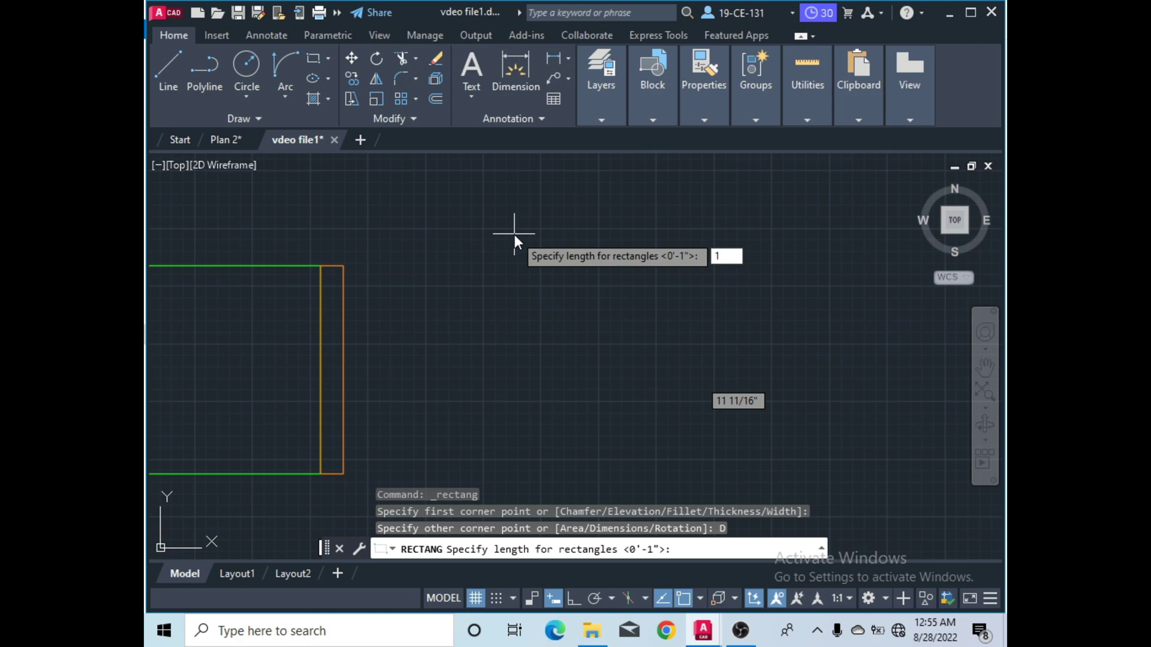
key(Return)
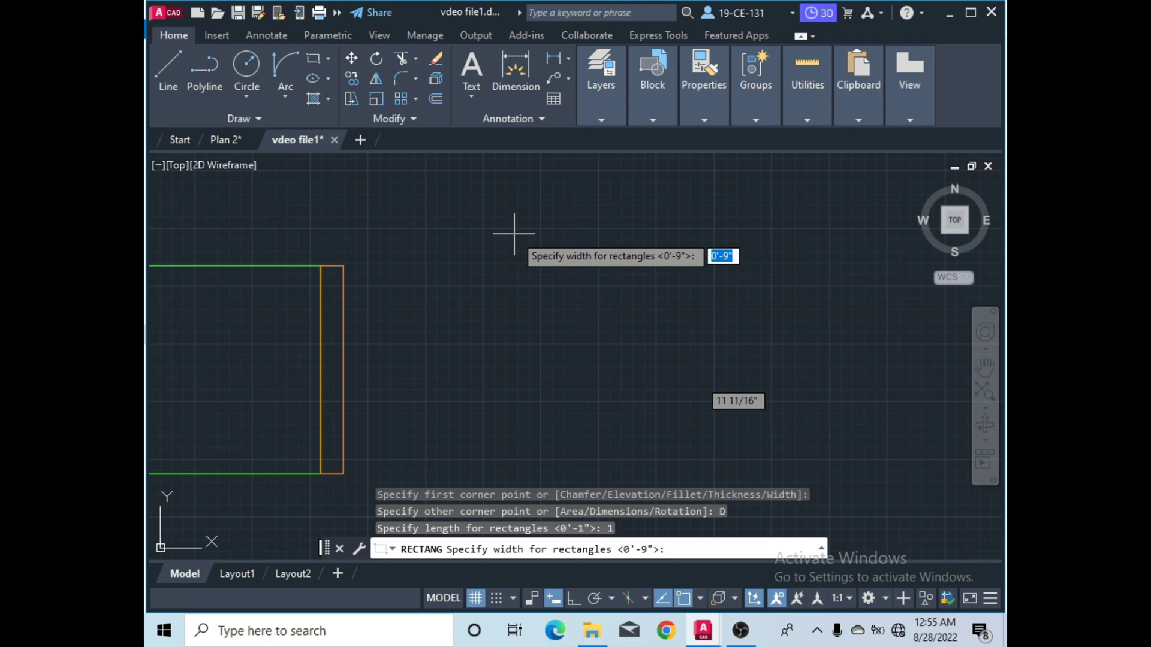
Complete the 1-inch door-leaf rectangle with a width of 2'10", extending it upward from the left jamb of the wall opening.
scroll(444, 273, down, 4)
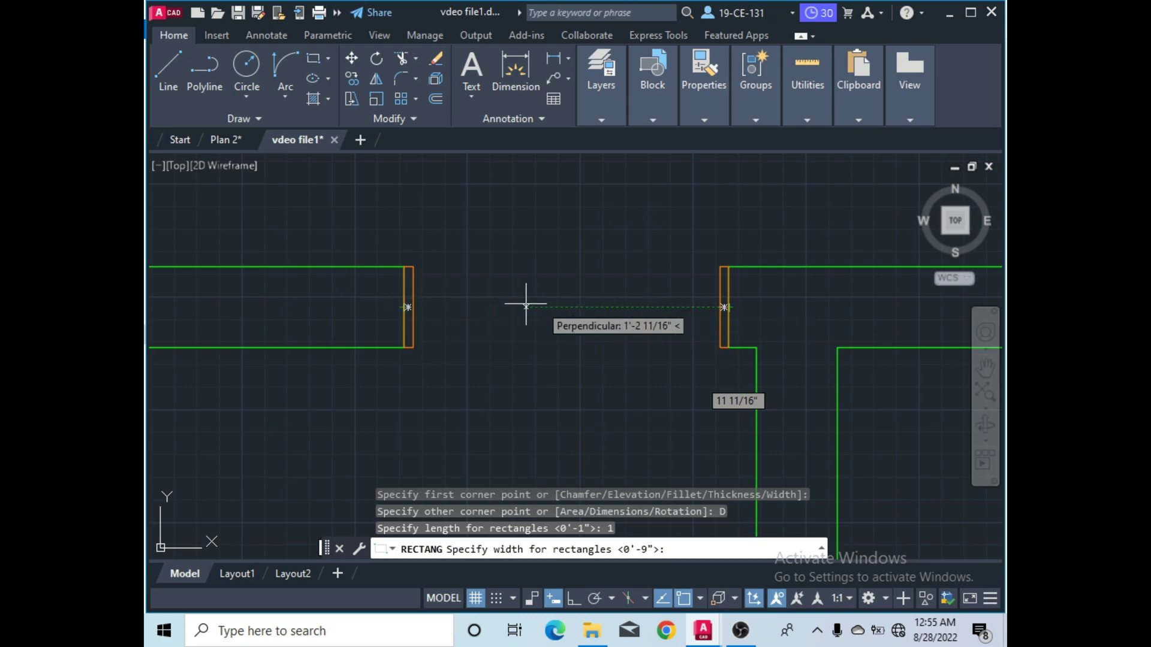
scroll(485, 351, down, 4)
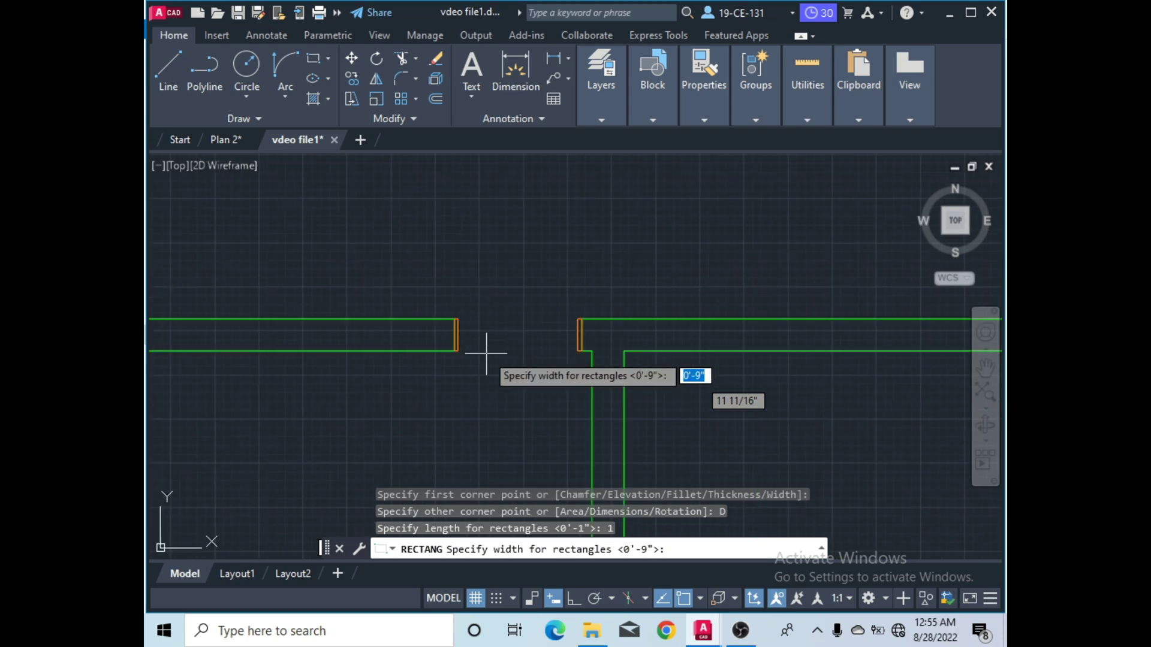
scroll(566, 330, up, 2)
scroll(597, 326, up, 3)
scroll(606, 279, down, 3)
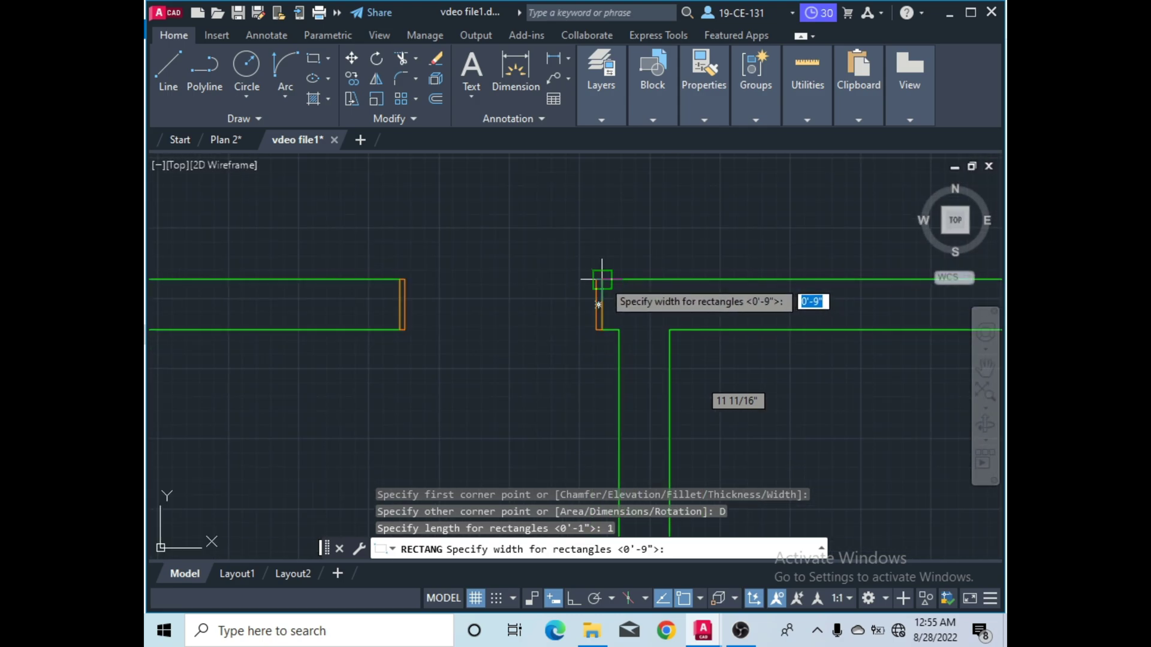
scroll(404, 279, up, 4)
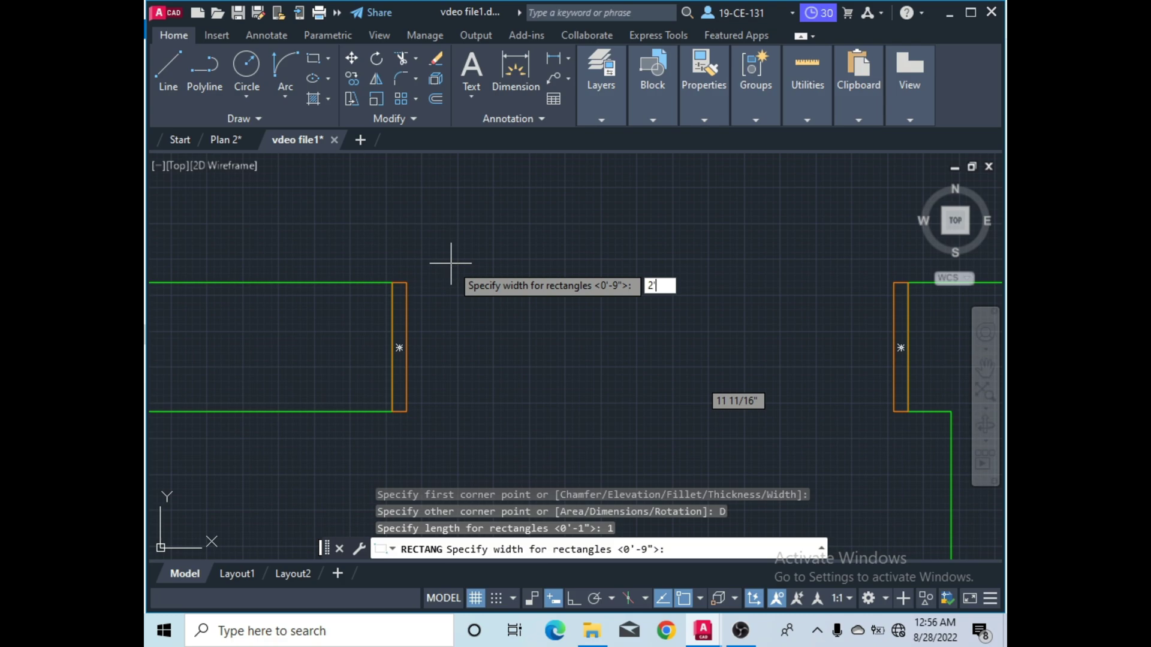
key(Return)
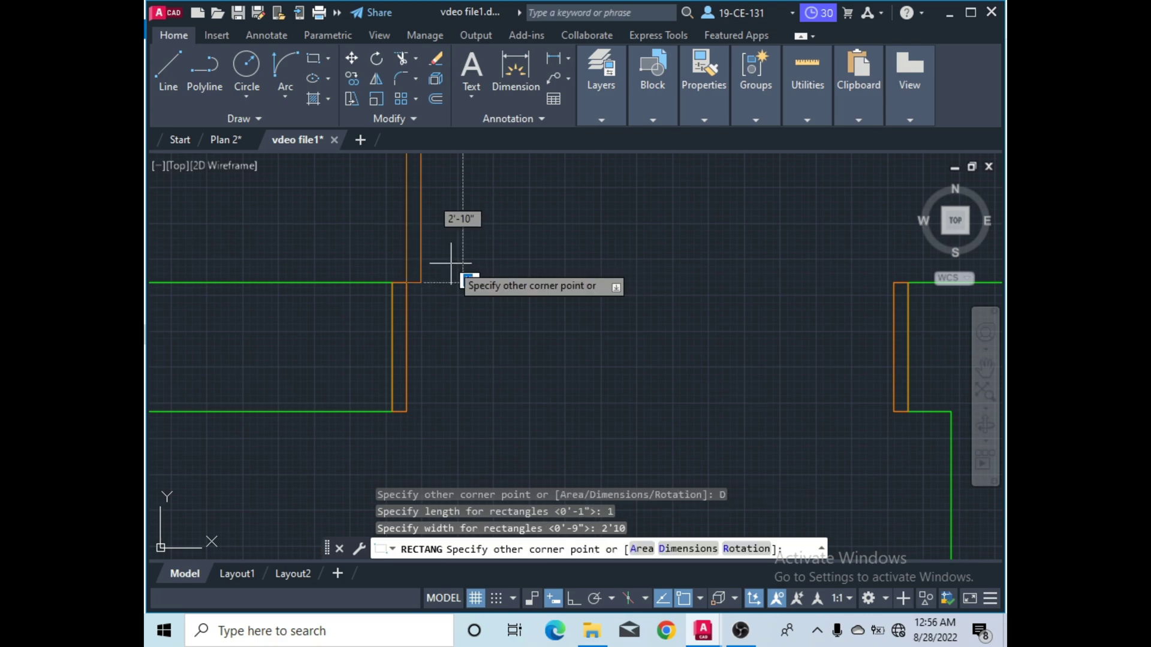
scroll(451, 263, down, 5)
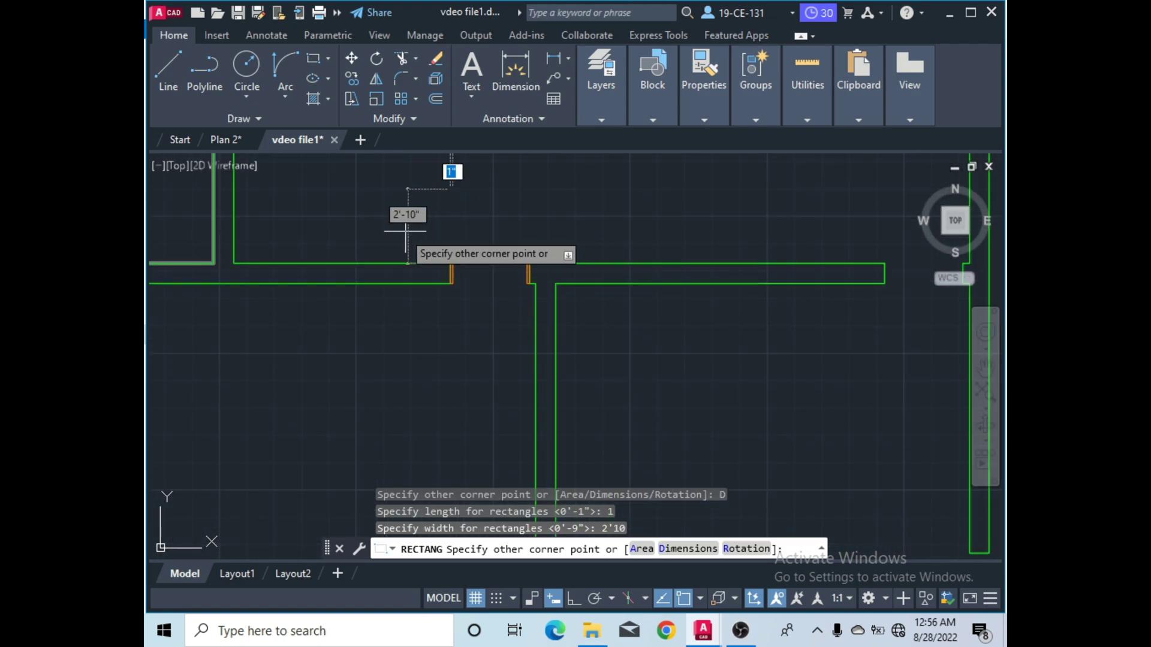
scroll(568, 212, up, 2)
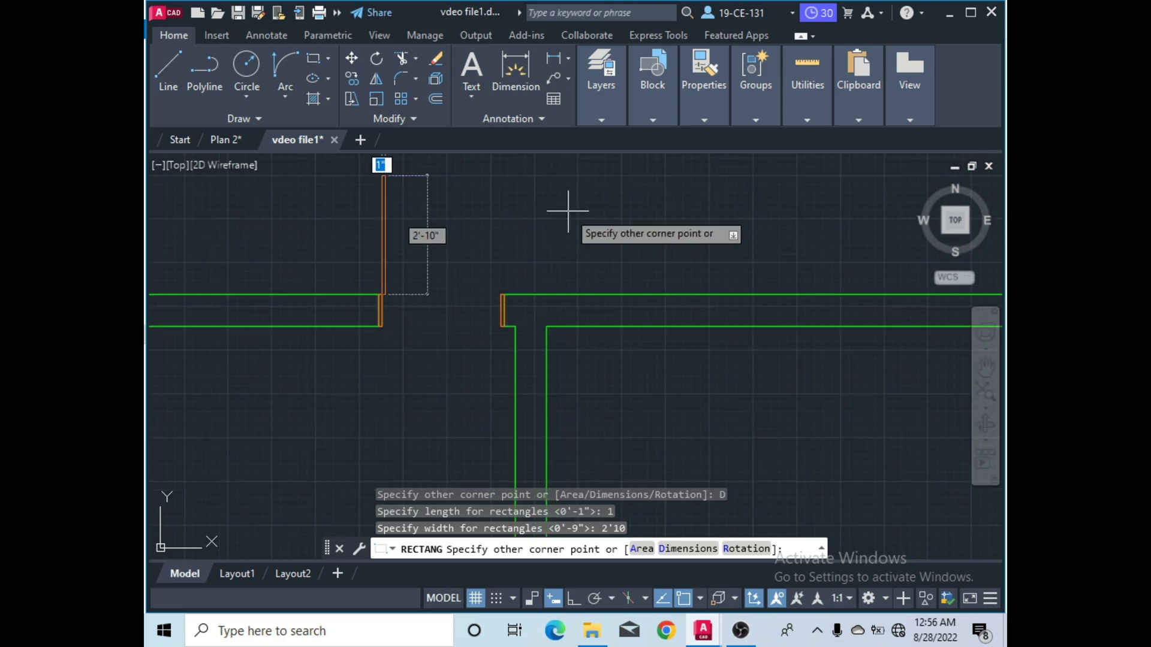
scroll(455, 247, up, 2)
click(456, 247)
scroll(501, 319, down, 3)
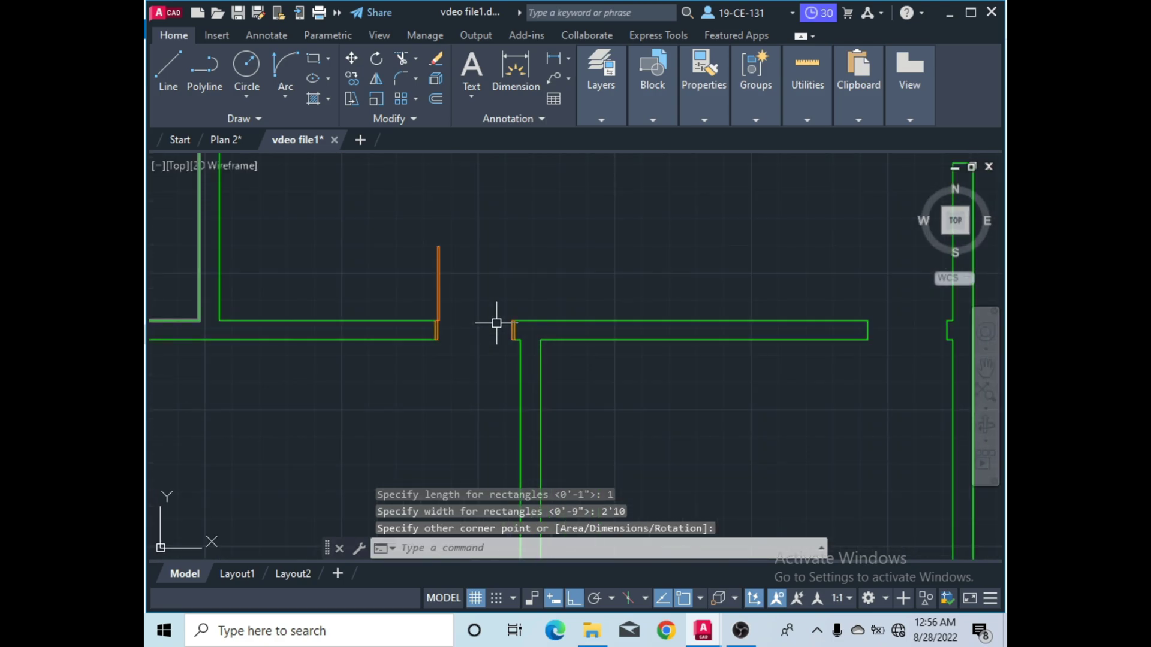
Draw the door swing as a Start, End, Direction arc from the leaf's upper-right corner to the right jamb's upper-left corner, starting horizontally.
scroll(461, 256, up, 1)
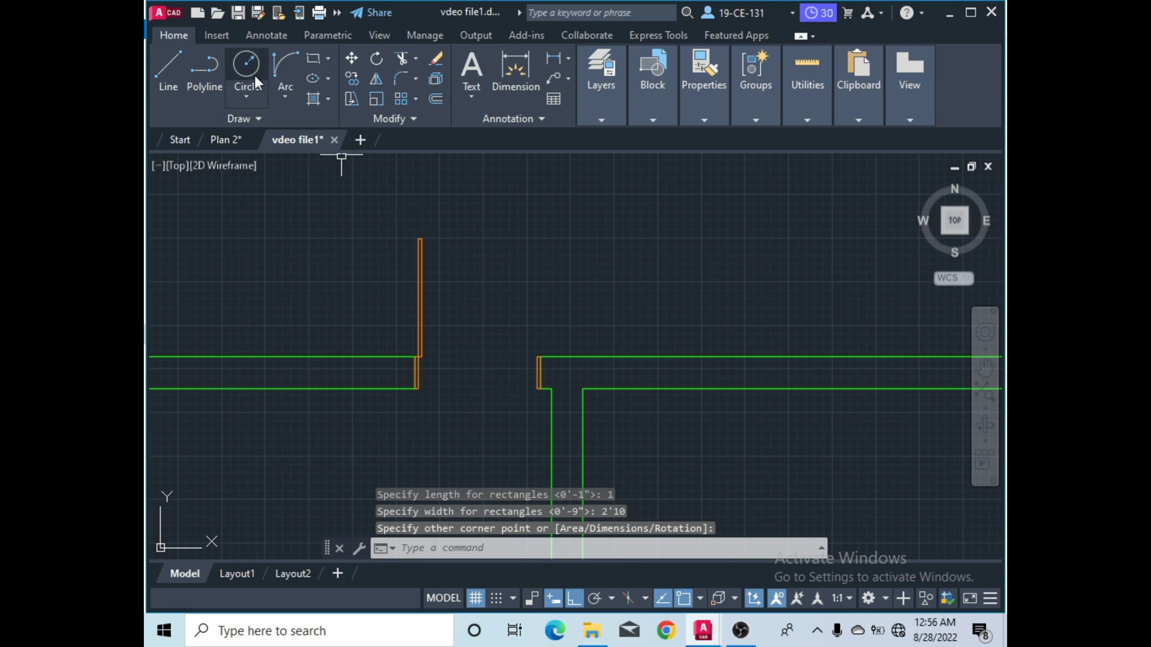
click(286, 97)
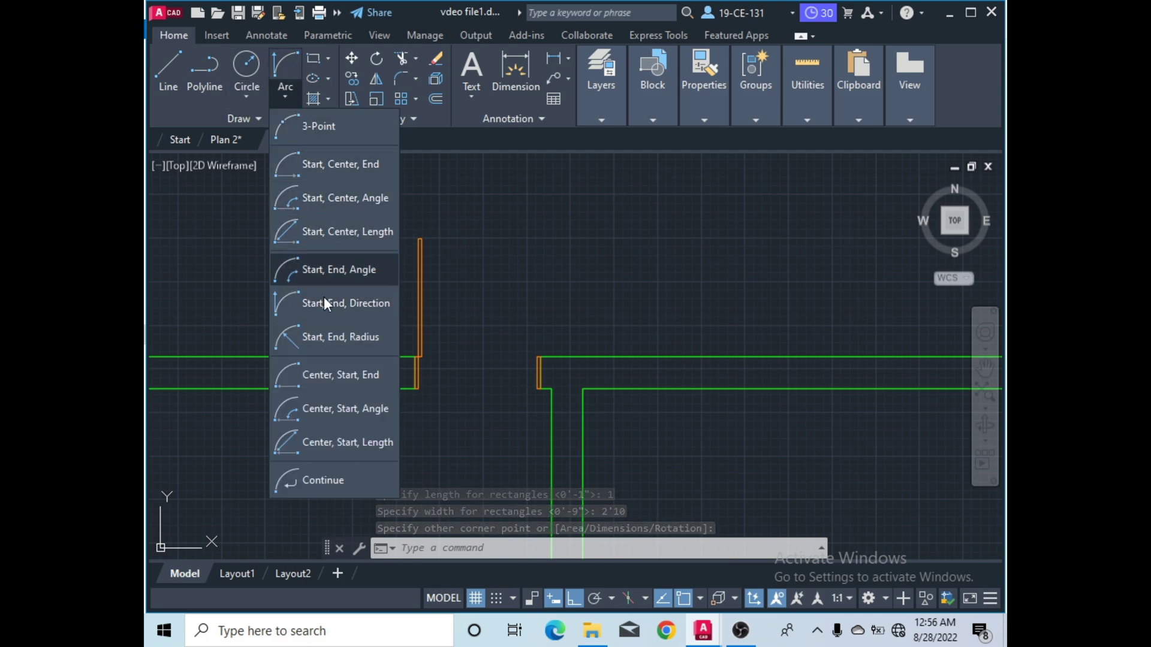
click(369, 303)
scroll(432, 240, up, 5)
click(359, 183)
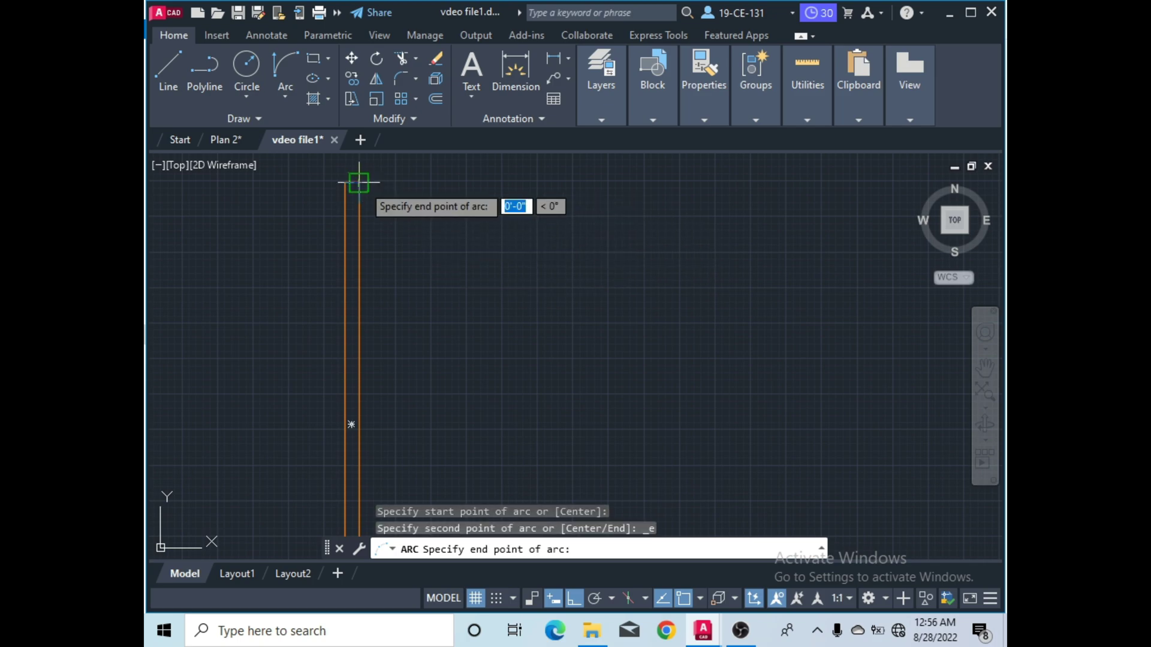
scroll(528, 264, down, 3)
scroll(575, 353, up, 2)
scroll(605, 362, up, 4)
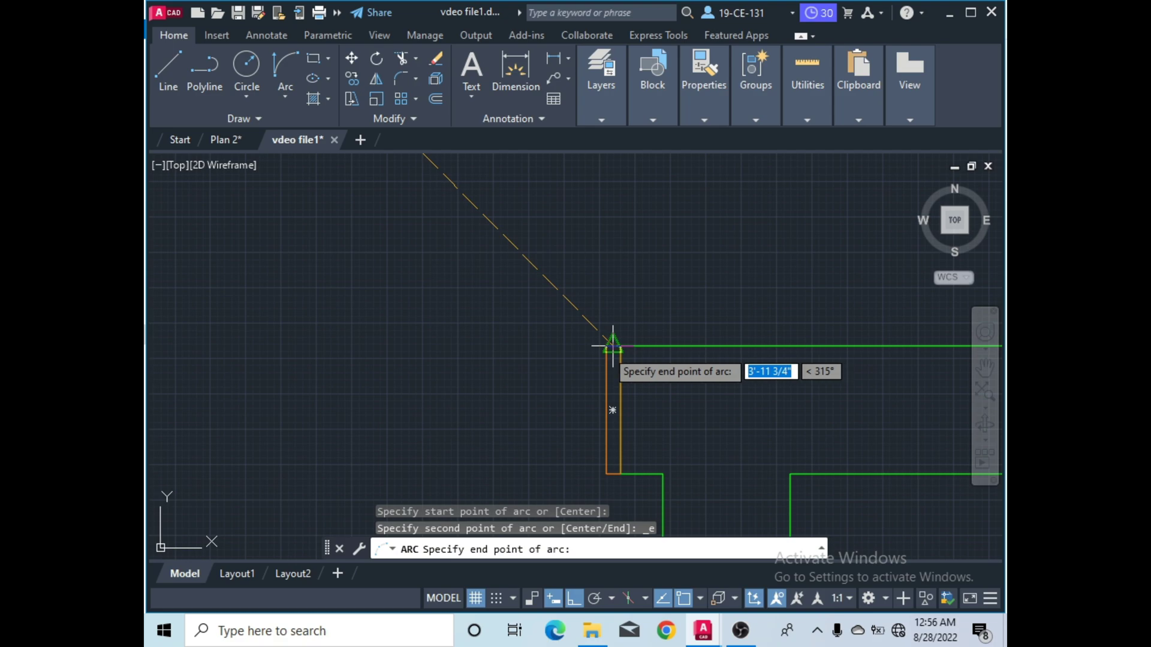
click(607, 346)
scroll(611, 291, down, 5)
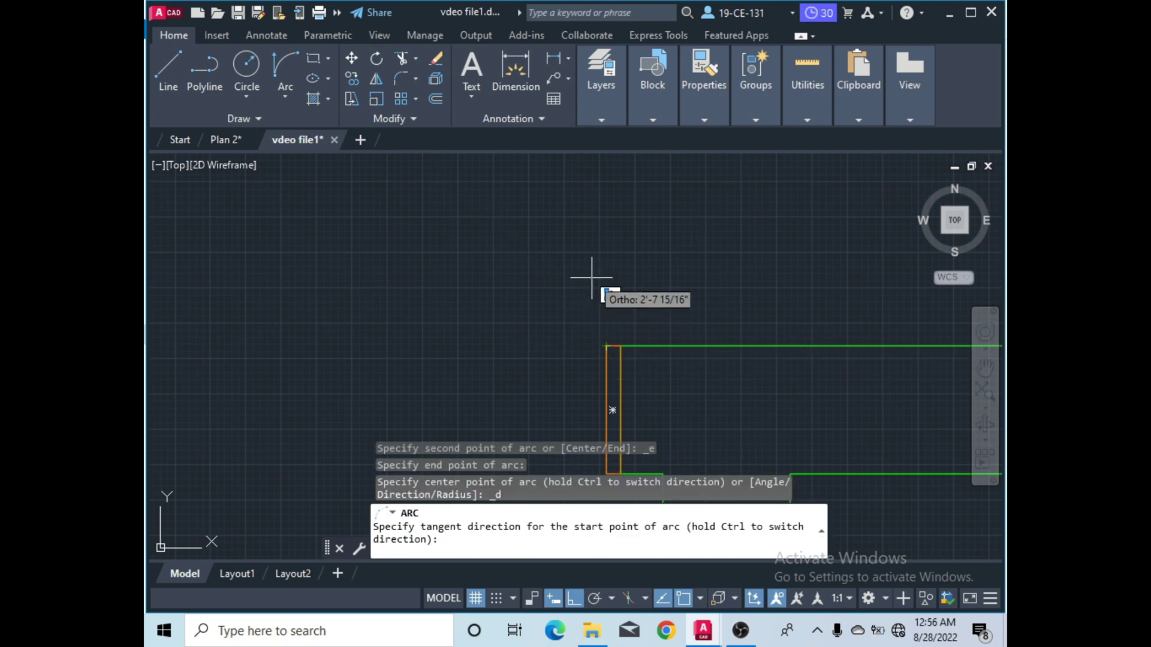
click(589, 231)
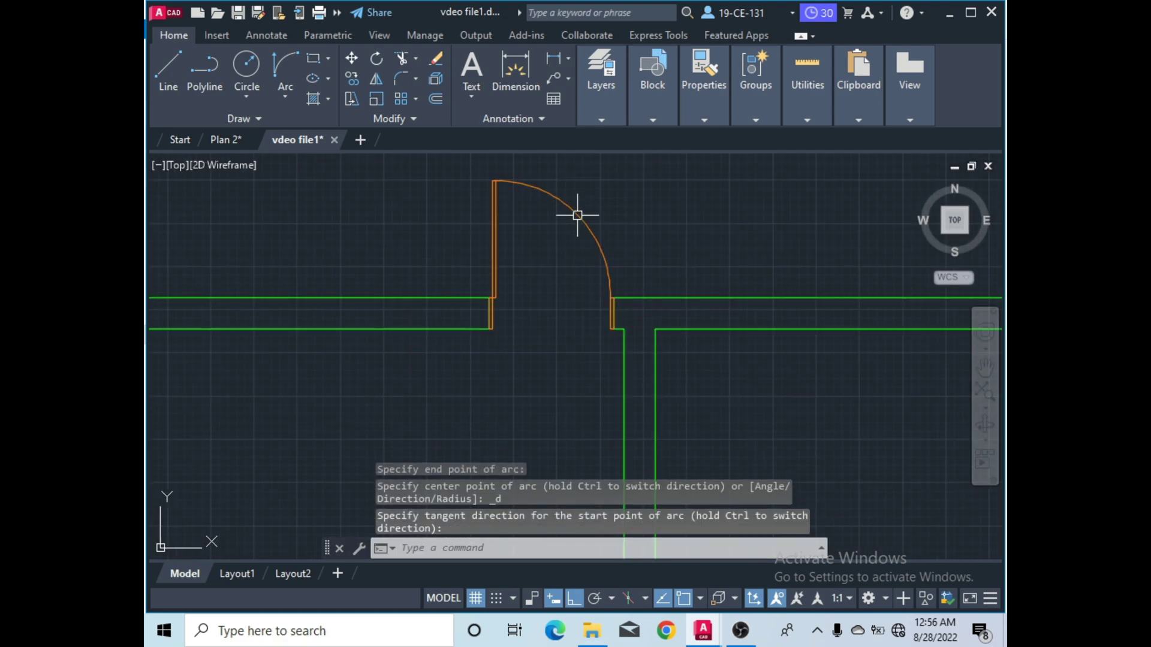
Group the door leaf, the swing arc and both jamb rectangles.
scroll(518, 221, down, 4)
scroll(573, 241, up, 4)
scroll(524, 306, down, 4)
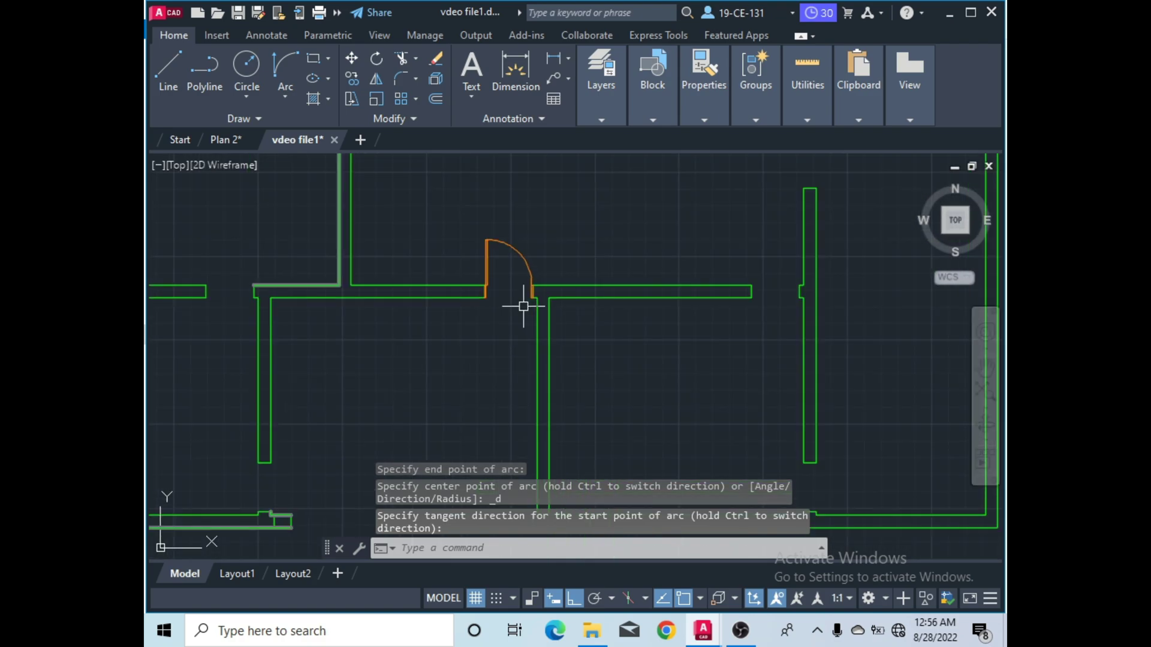
scroll(513, 248, up, 2)
click(526, 225)
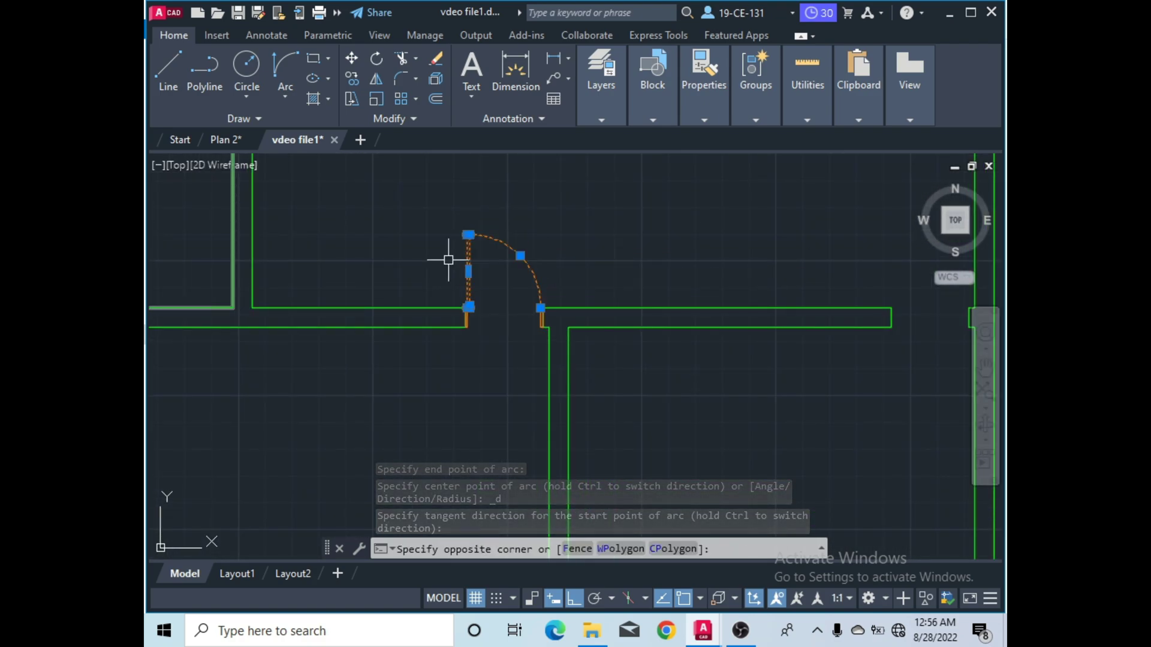
click(475, 342)
scroll(475, 342, up, 3)
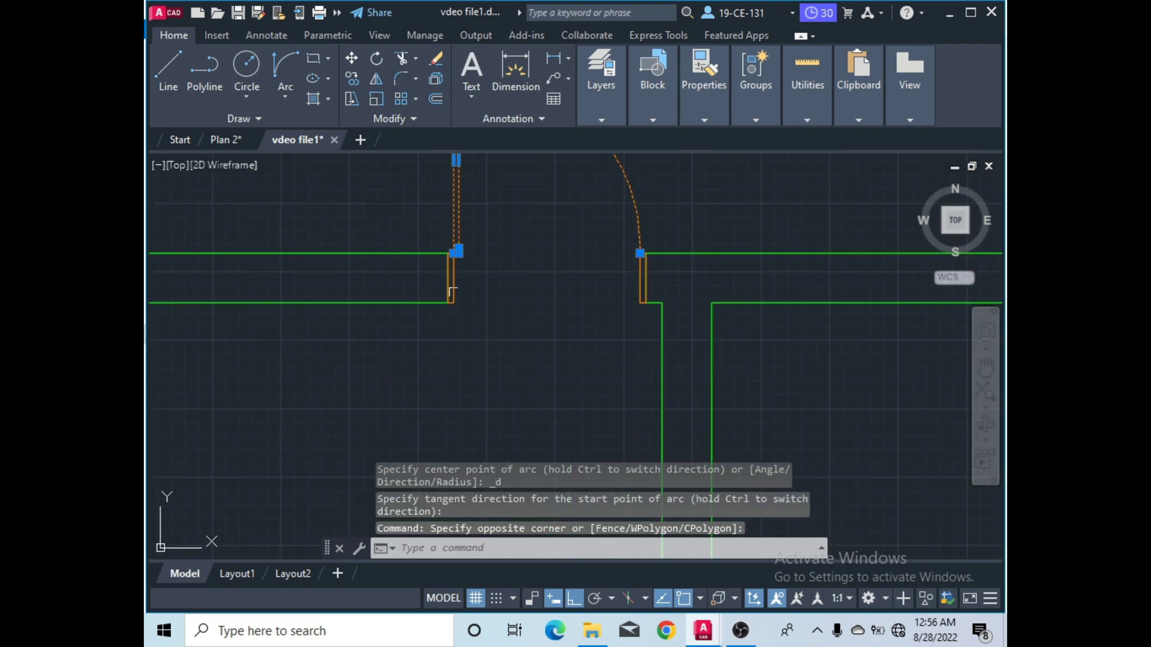
click(640, 282)
right_click(538, 252)
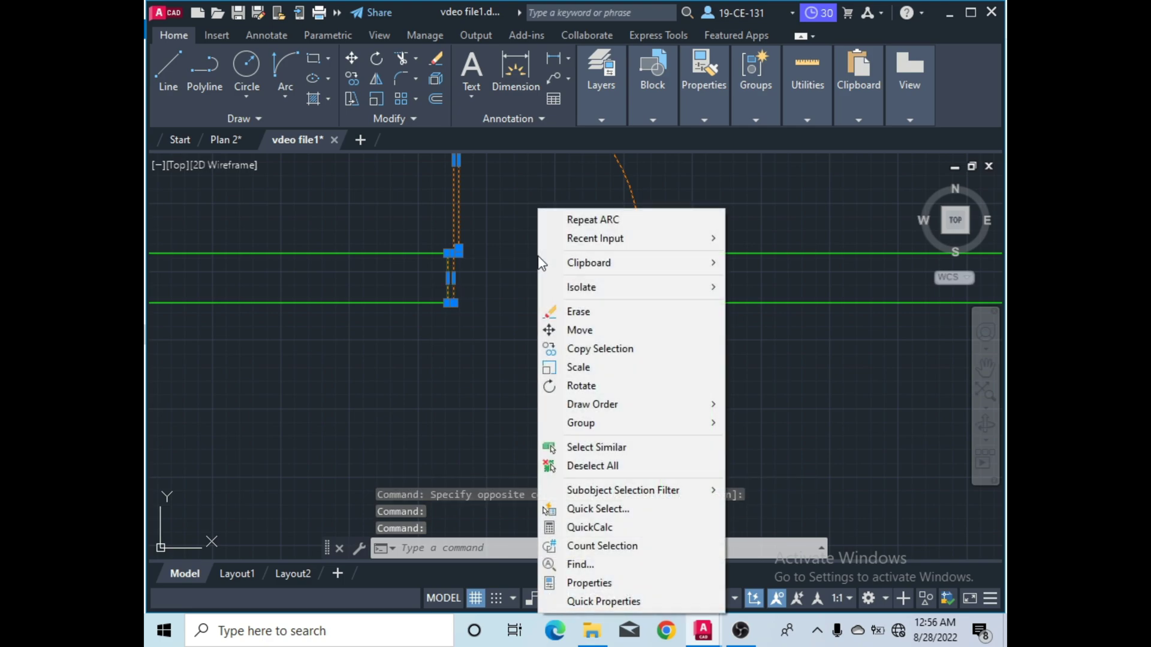
mouse_move(594, 422)
click(743, 422)
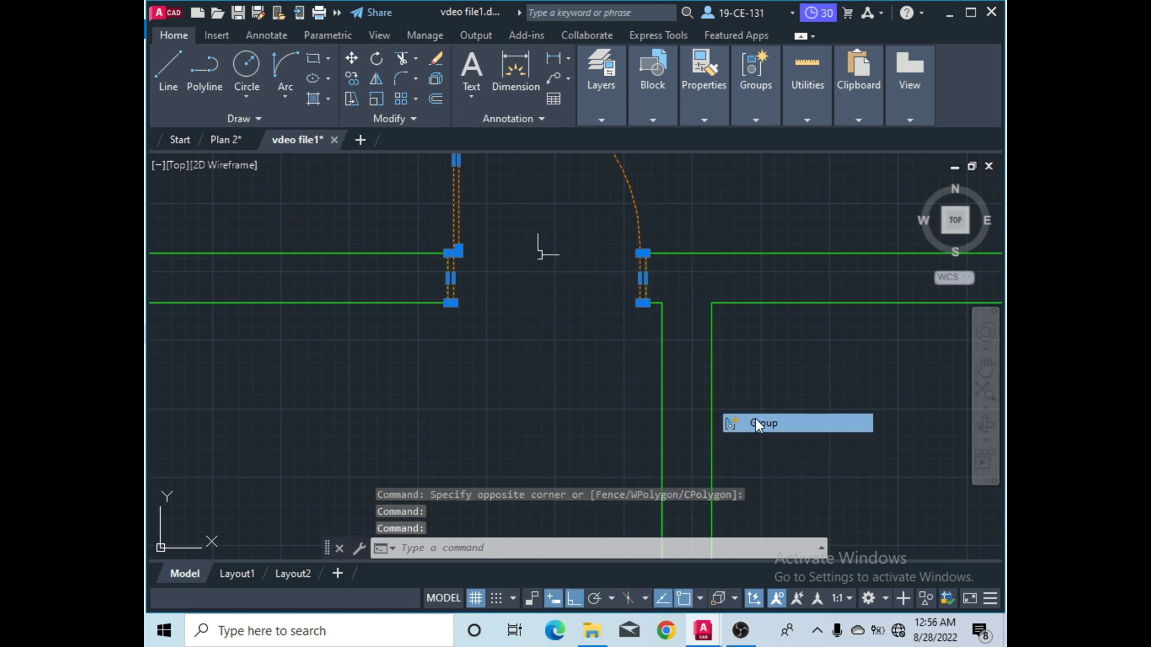
Copy the door group from its right jamb's lower corner with Ortho off, placing one copy in the lower middle room and two in the right-hand room.
scroll(514, 252, down, 6)
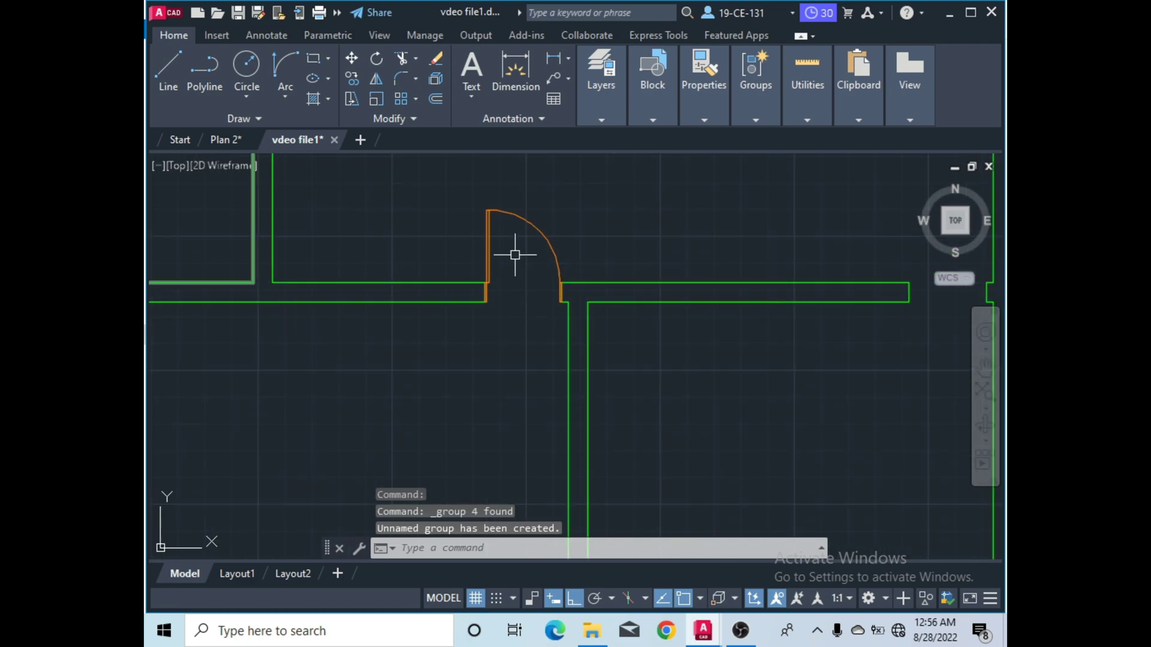
scroll(517, 222, down, 2)
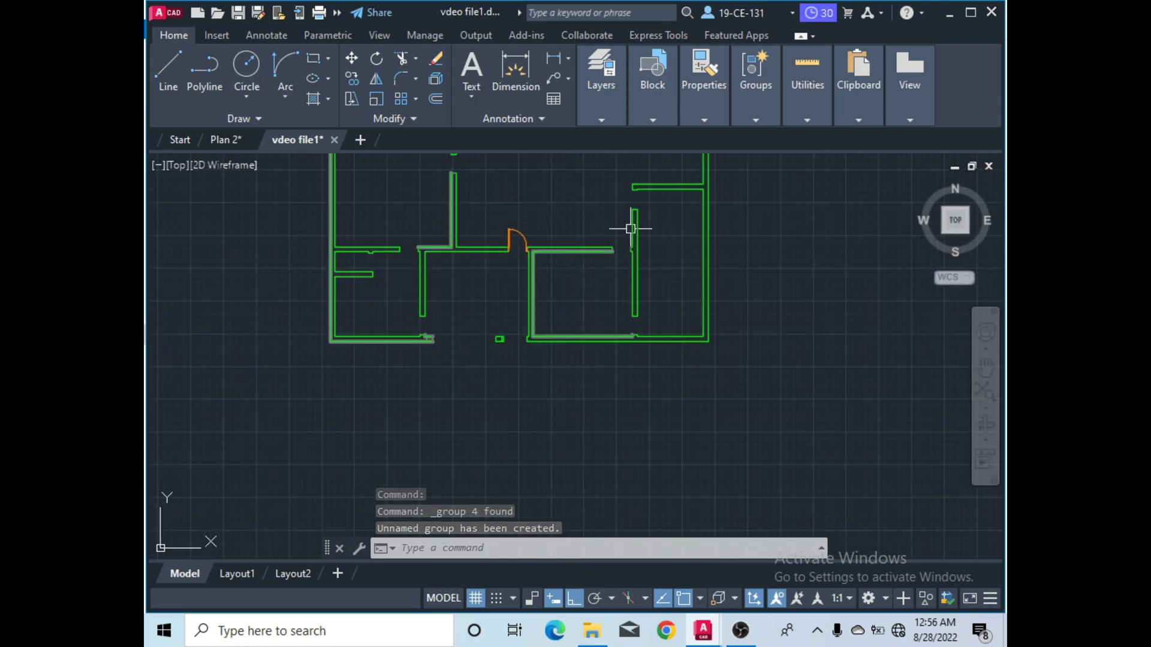
scroll(462, 221, down, 2)
scroll(476, 195, up, 2)
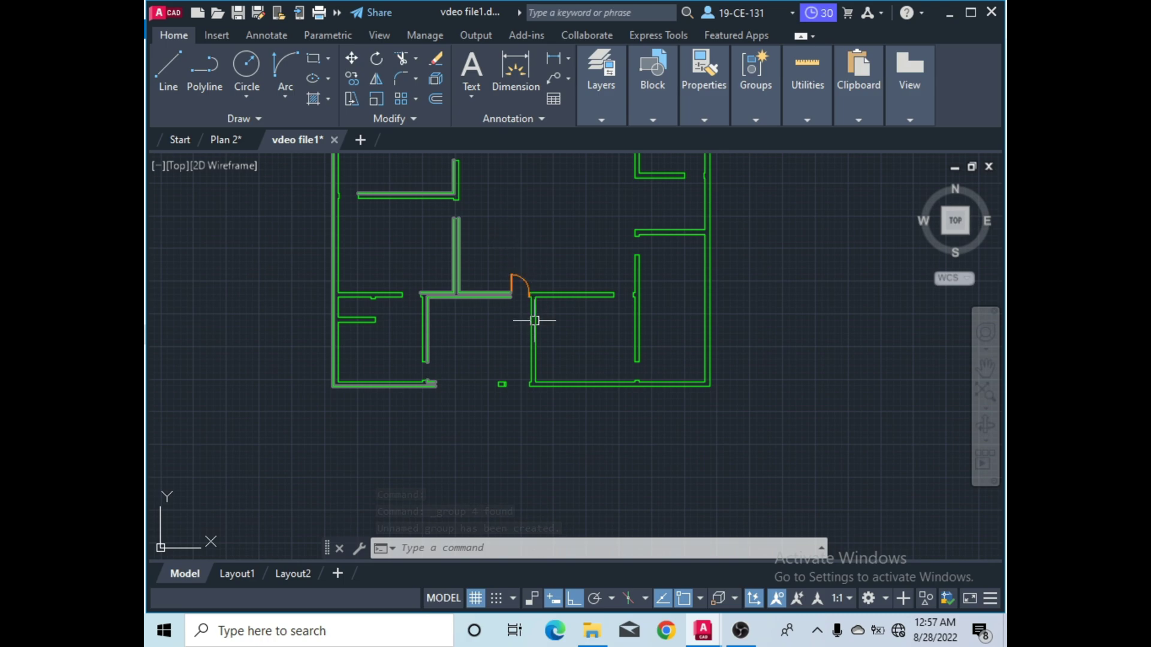
scroll(533, 316, up, 4)
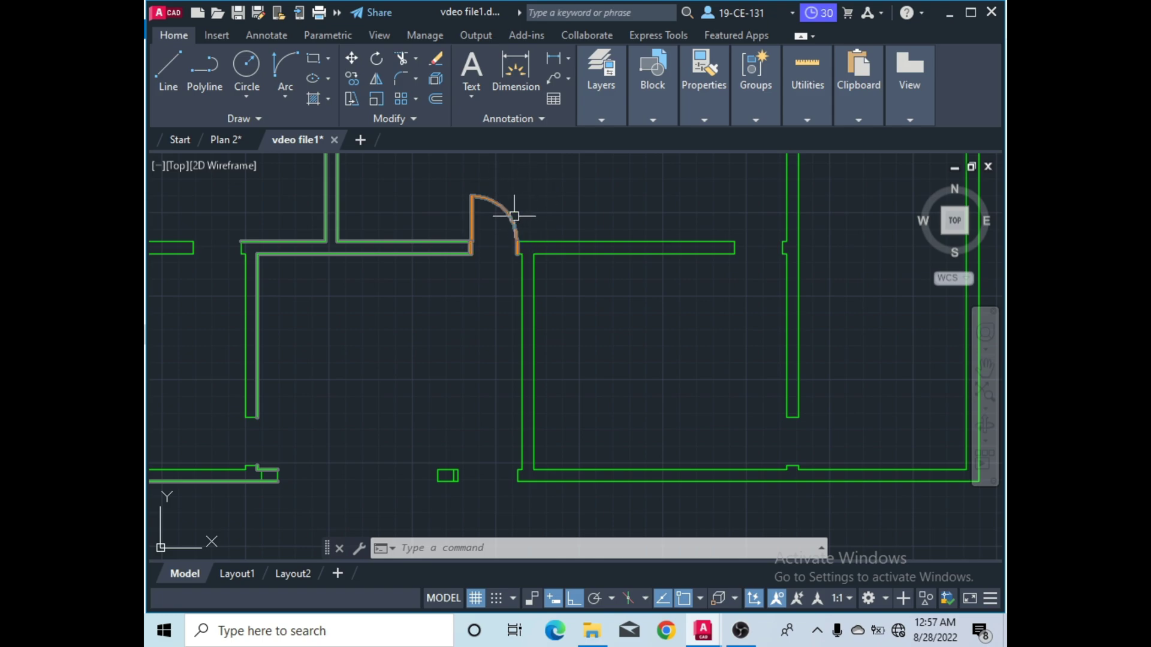
click(351, 79)
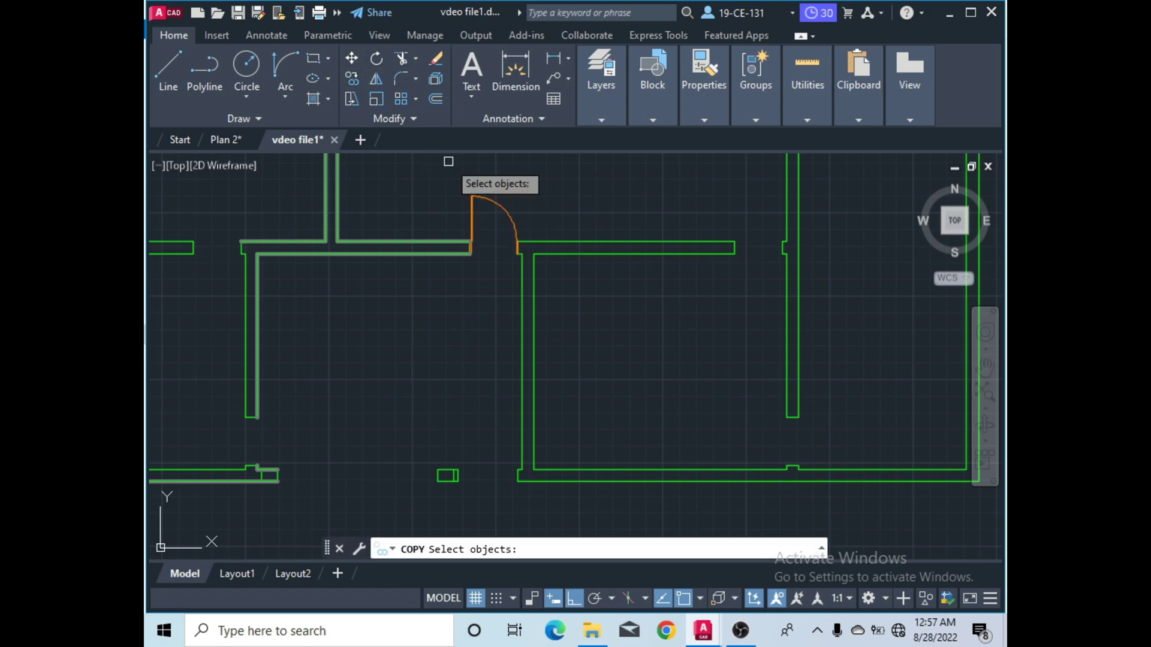
click(474, 195)
key(Return)
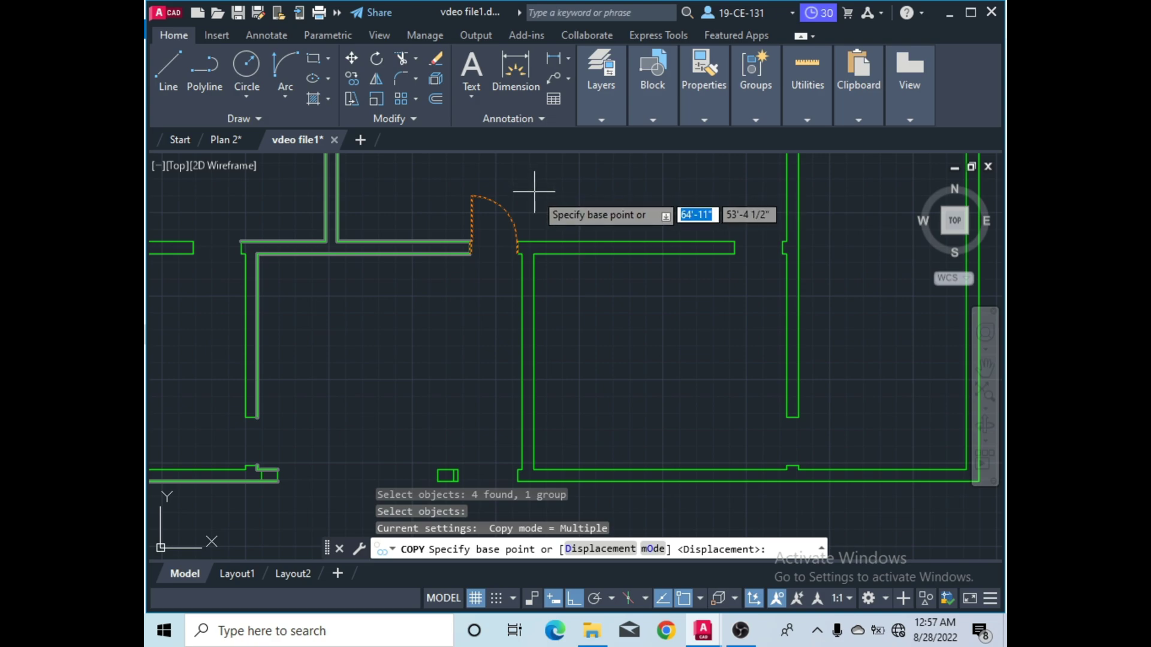
click(518, 255)
scroll(518, 254, down, 4)
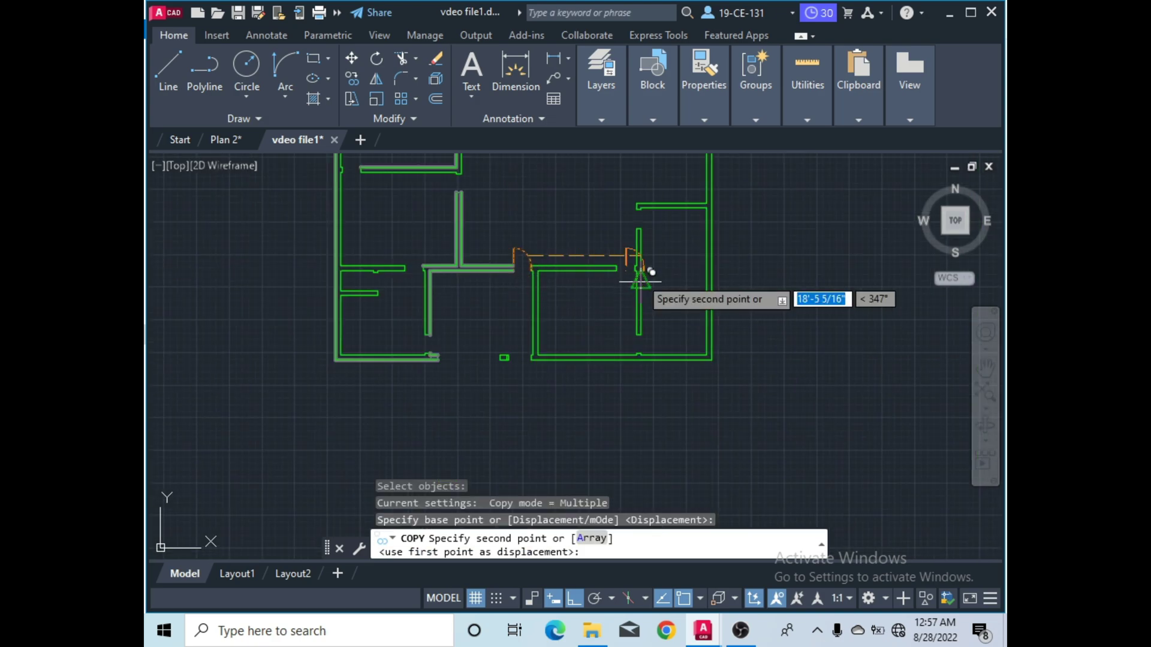
click(576, 596)
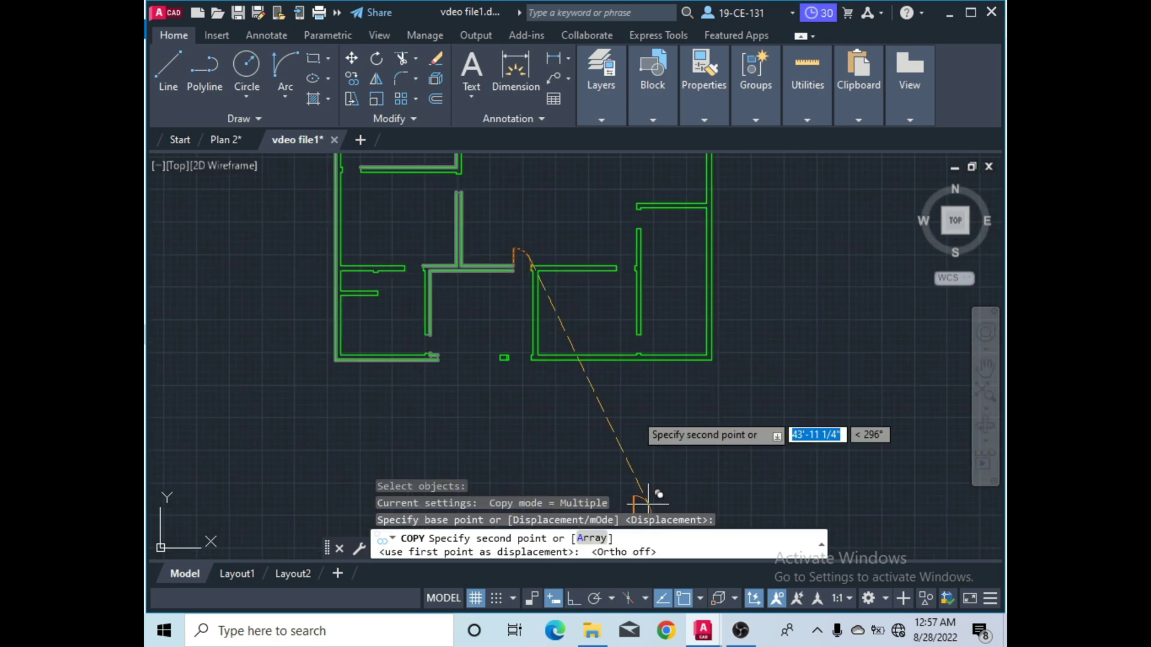
click(613, 295)
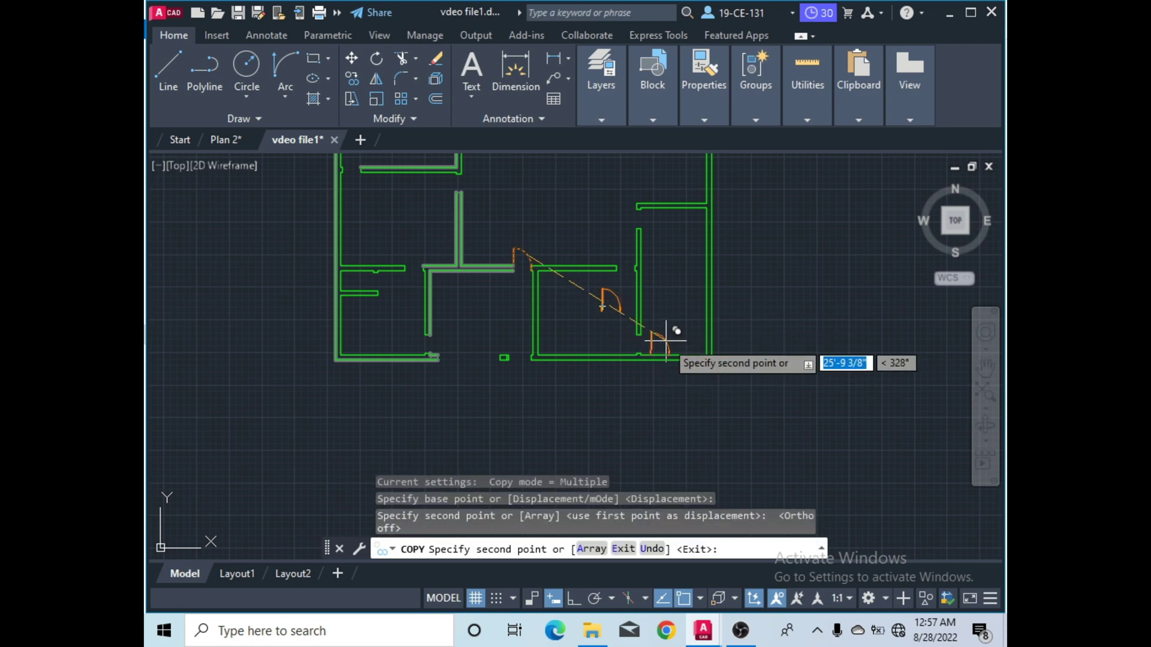
click(660, 339)
click(662, 231)
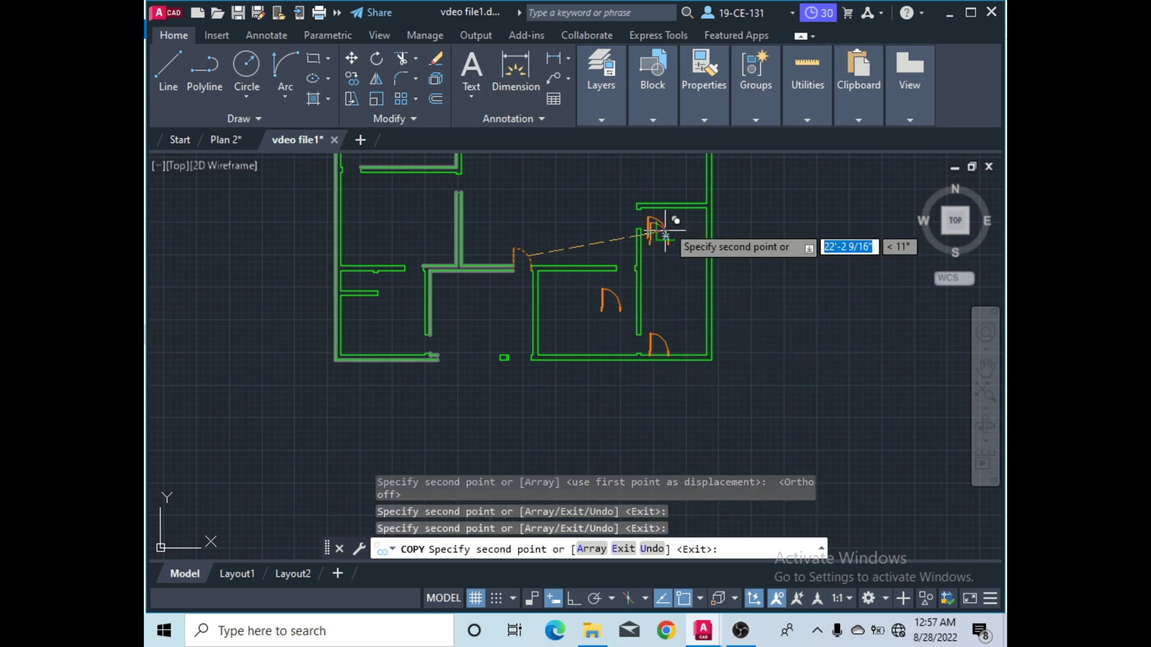
Place six more door copies: two in the upper central hall, two in the left room, one by the lower entrance and one in the lower-left room.
scroll(695, 294, down, 4)
scroll(668, 218, up, 2)
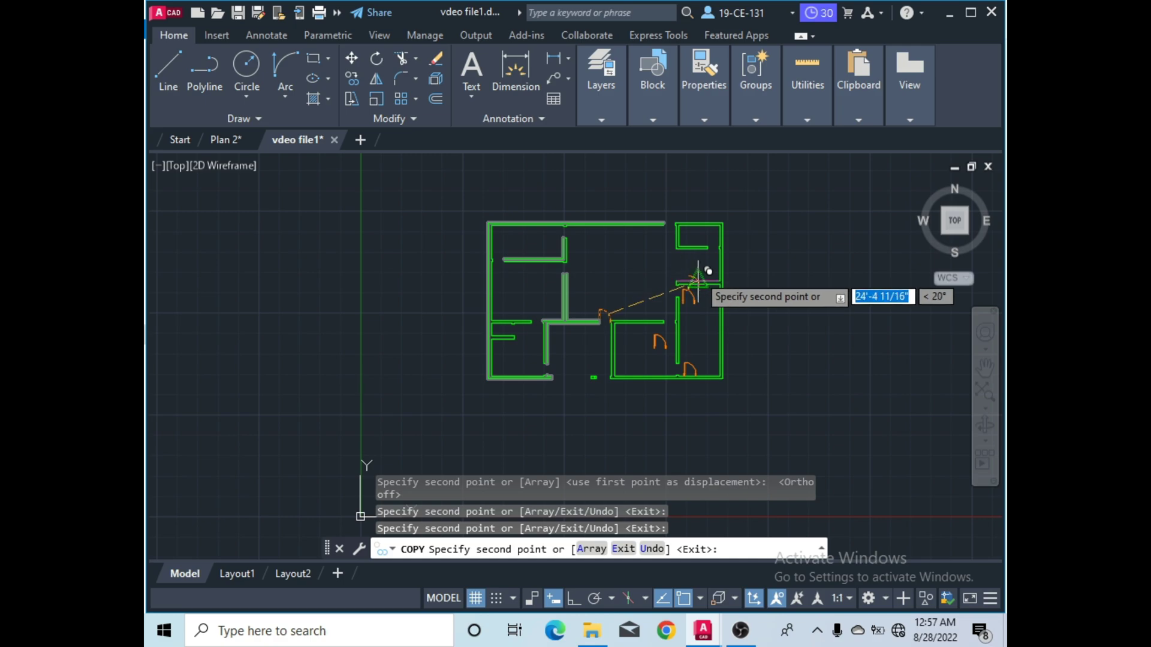
click(594, 245)
click(592, 270)
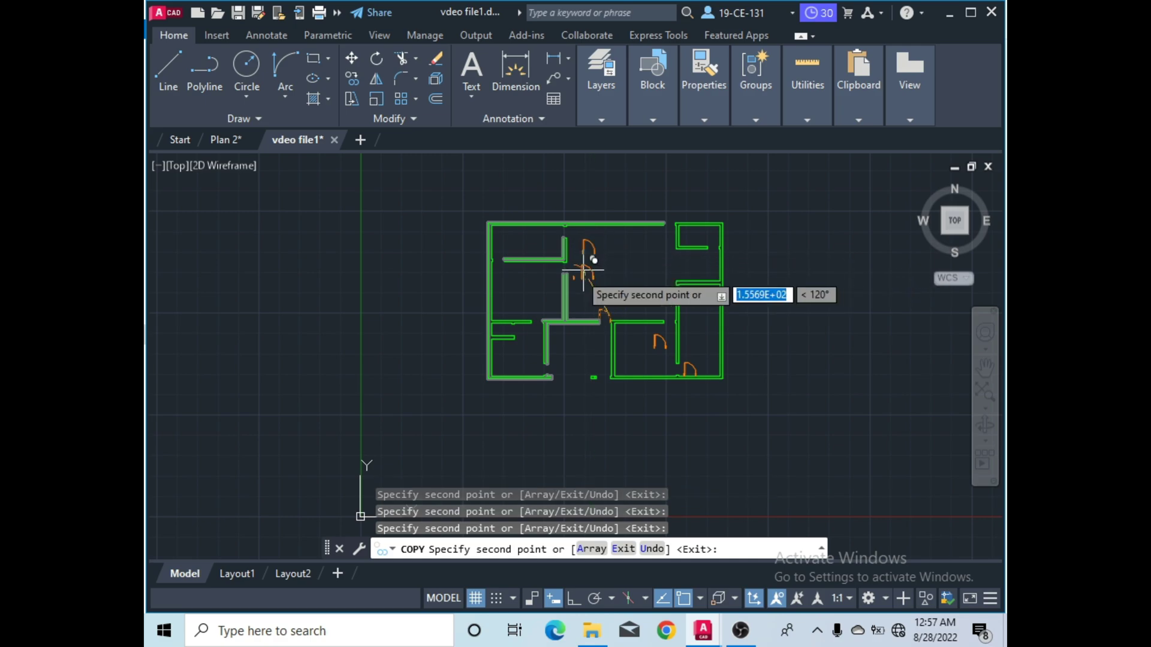
click(504, 278)
click(534, 306)
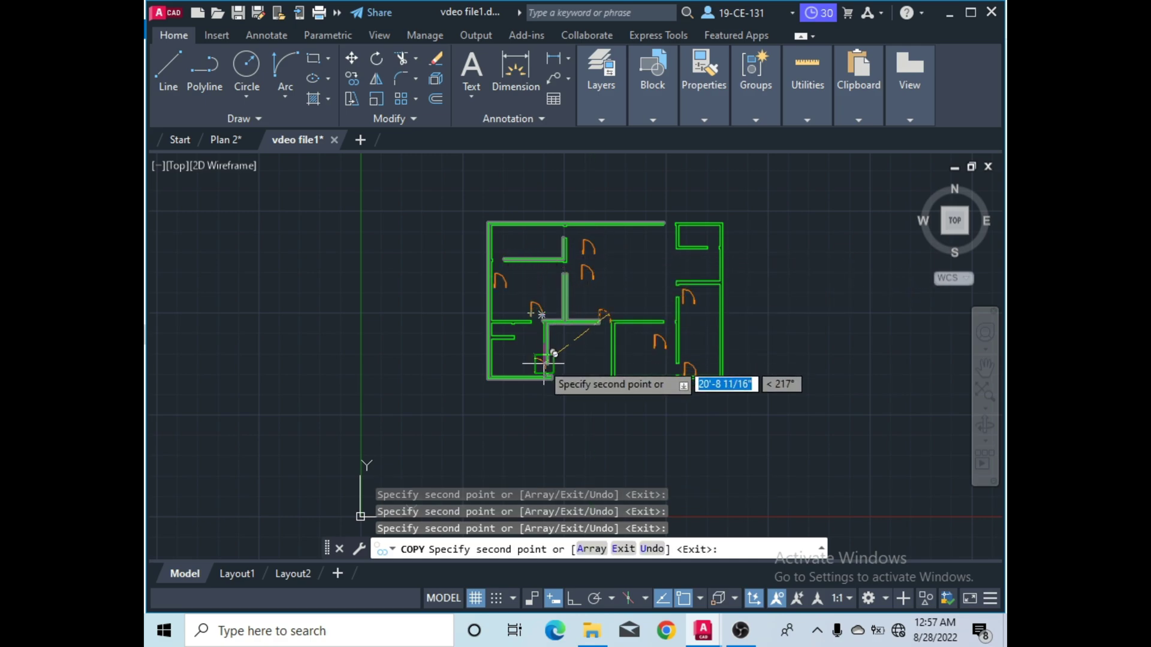
click(566, 363)
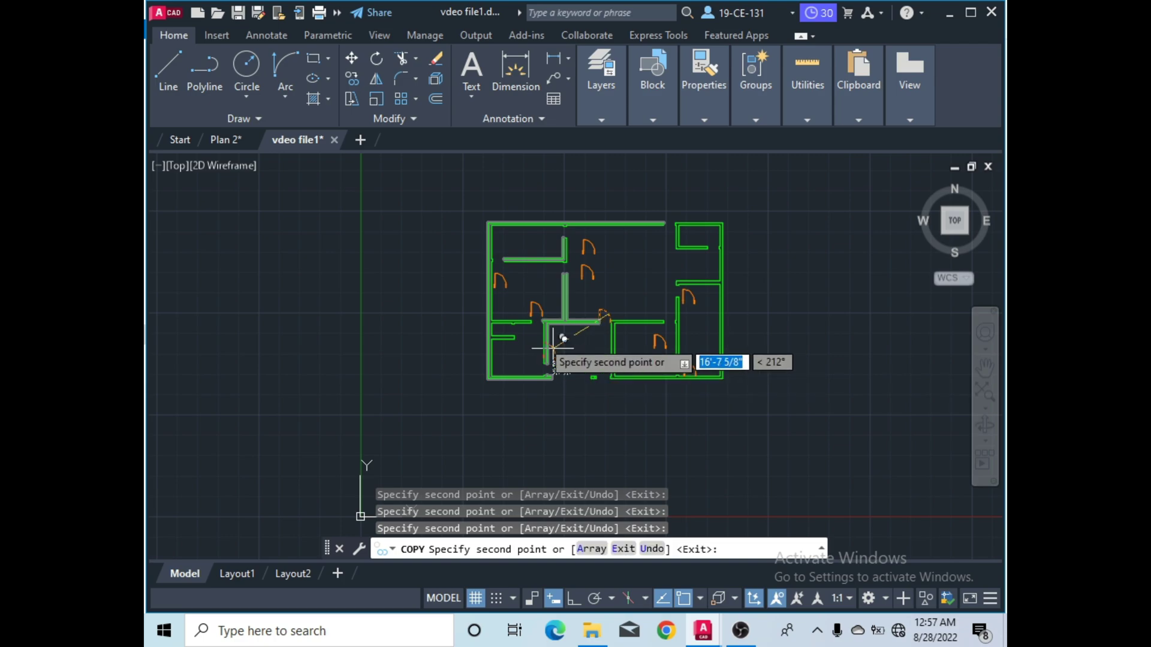
right_click(398, 290)
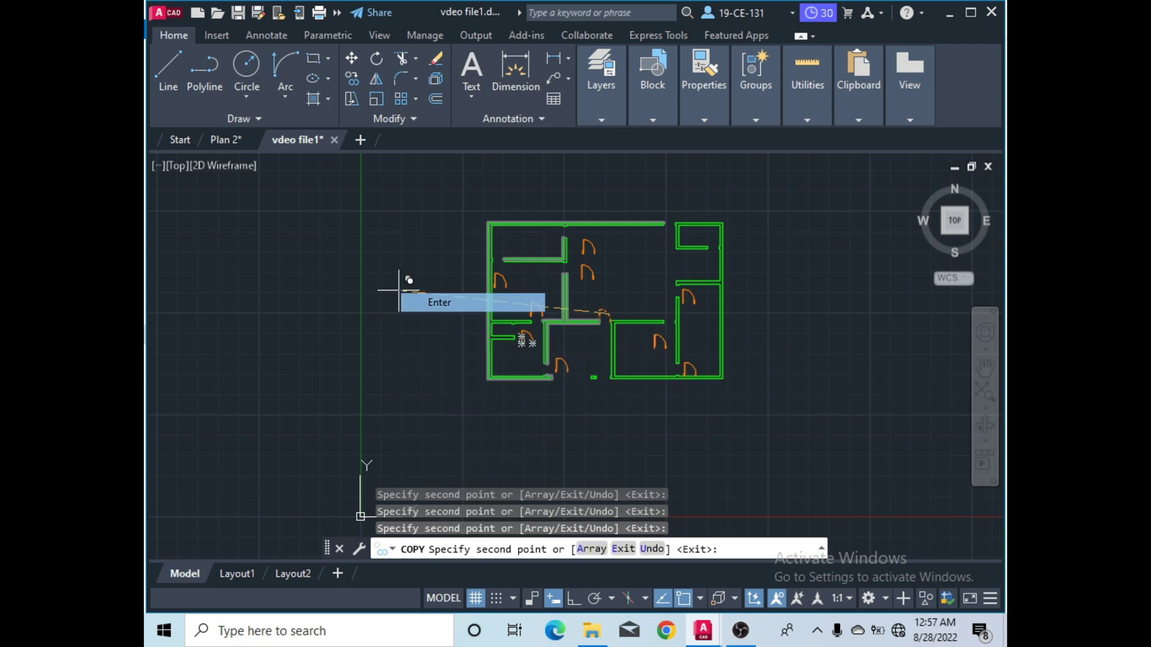
click(432, 300)
scroll(380, 290, down, 2)
scroll(532, 326, up, 4)
scroll(545, 304, up, 4)
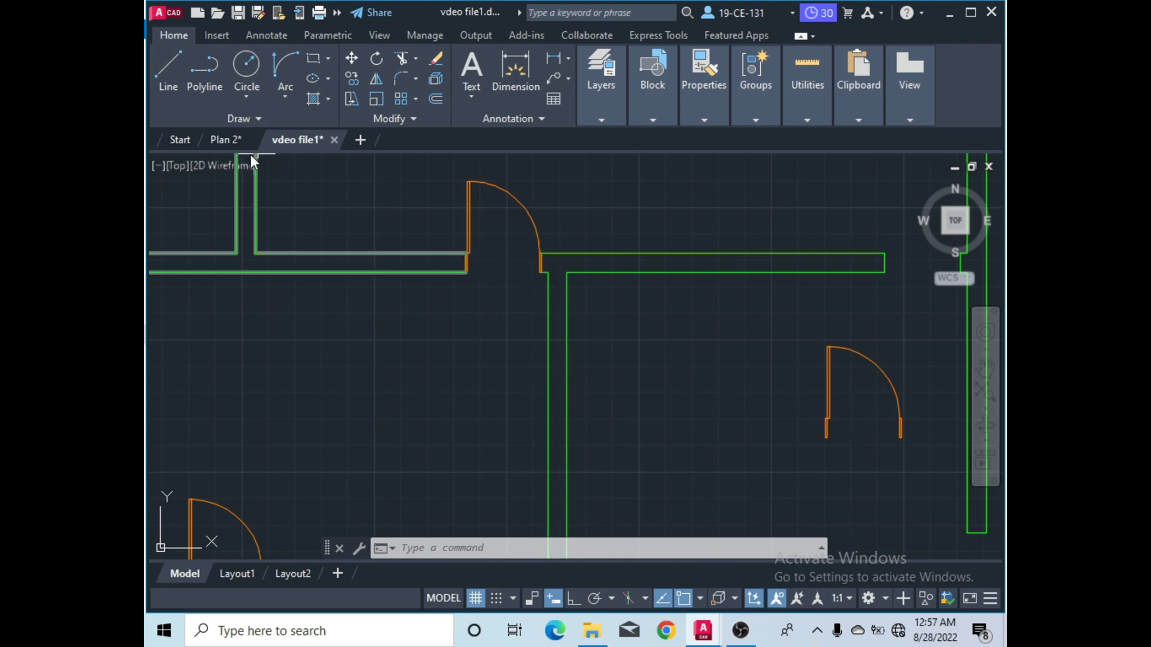
Check the door orientation at the hall opening beside Bed Room 2 in the Plan 2 drawing, and return to vdeo file1.
click(226, 144)
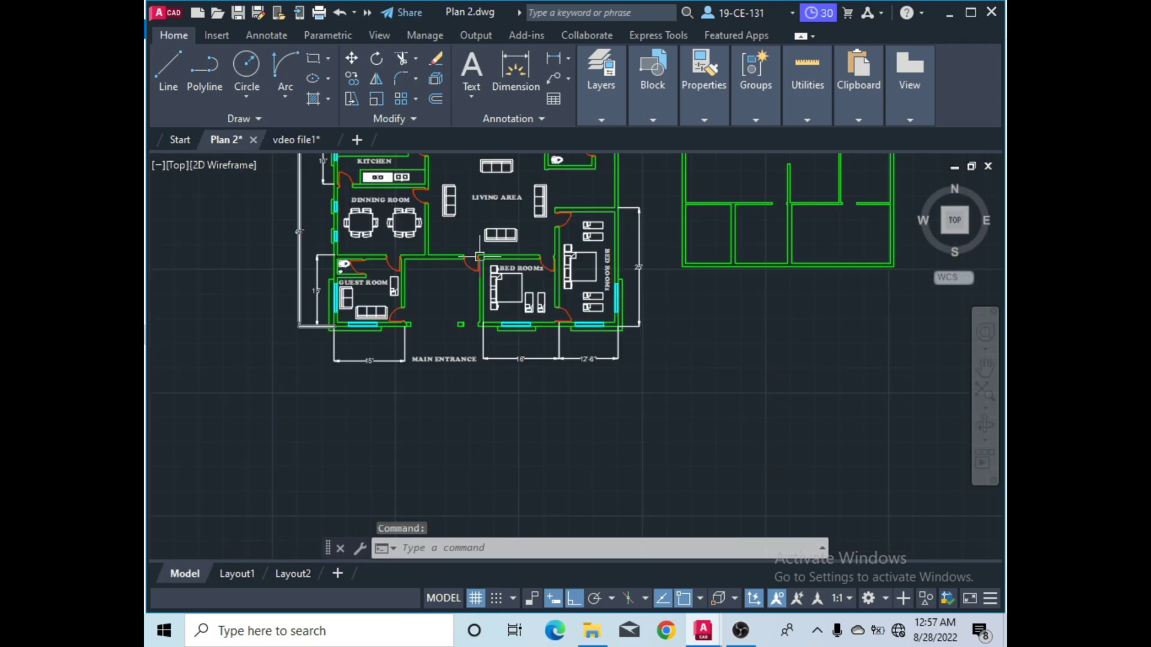
scroll(468, 281, up, 5)
scroll(468, 282, down, 2)
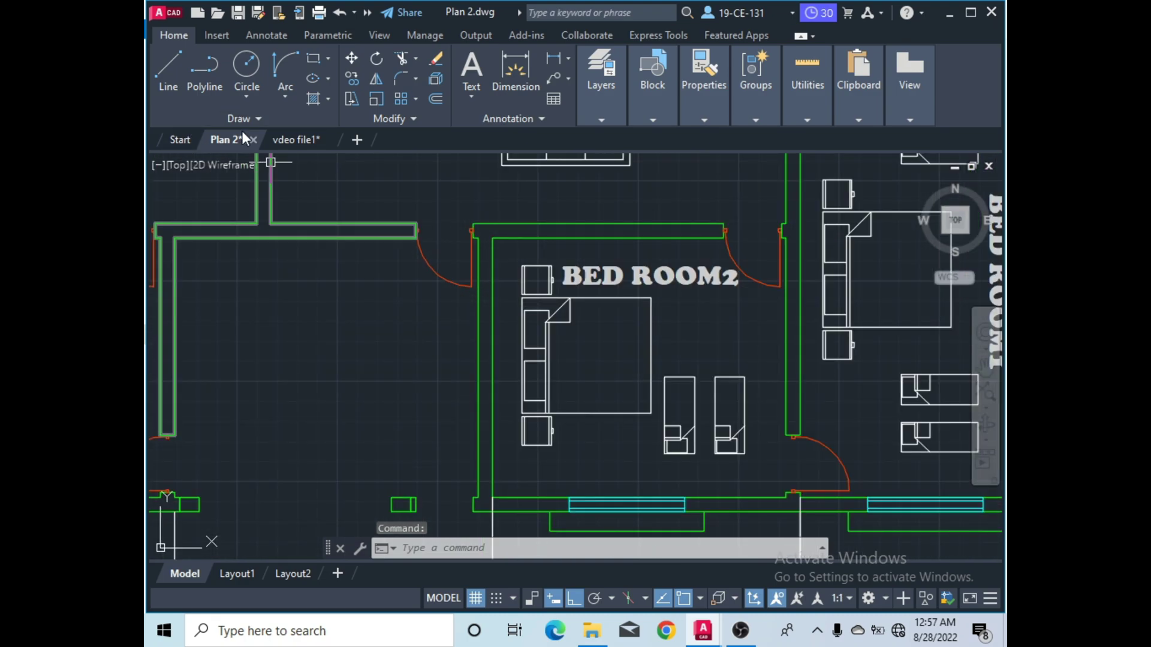
click(298, 141)
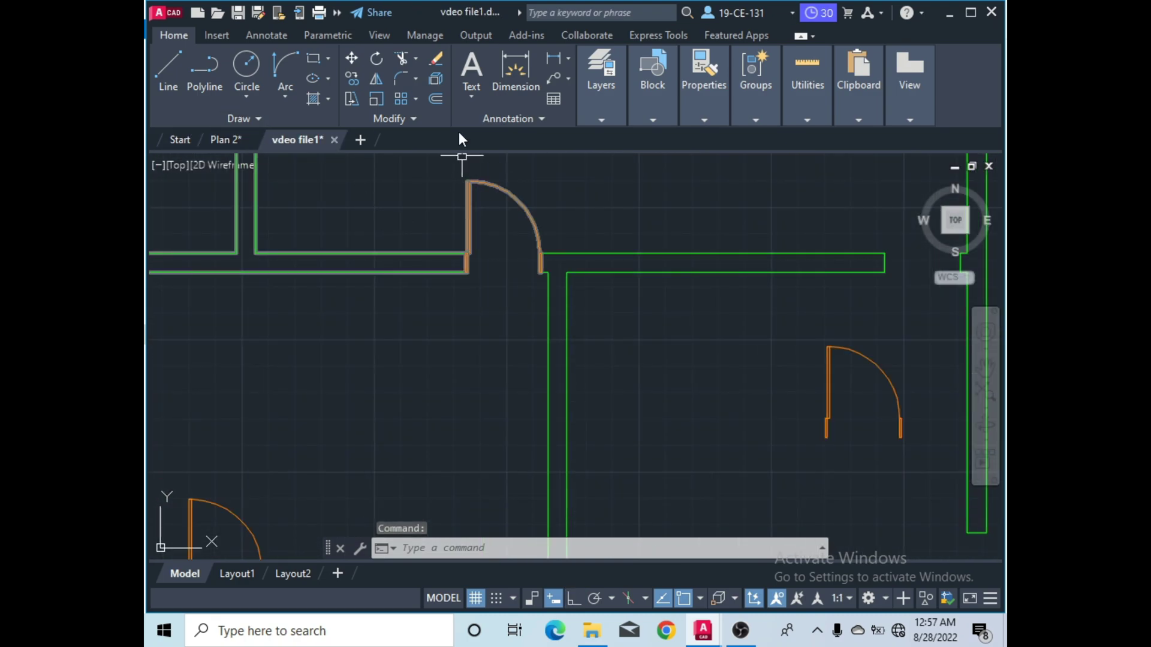
Mirror the central hall door about a vertical line along its right jamb's outer edge with Ortho on, erasing the source.
click(377, 81)
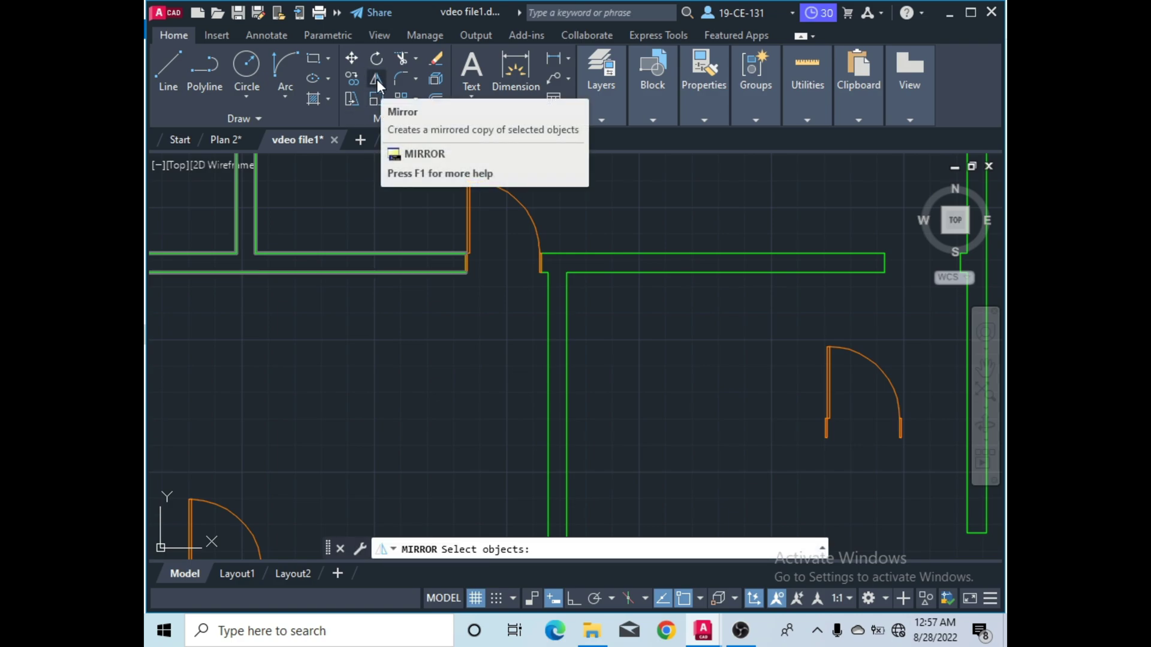
click(470, 219)
key(Return)
scroll(538, 264, up, 2)
scroll(540, 255, up, 3)
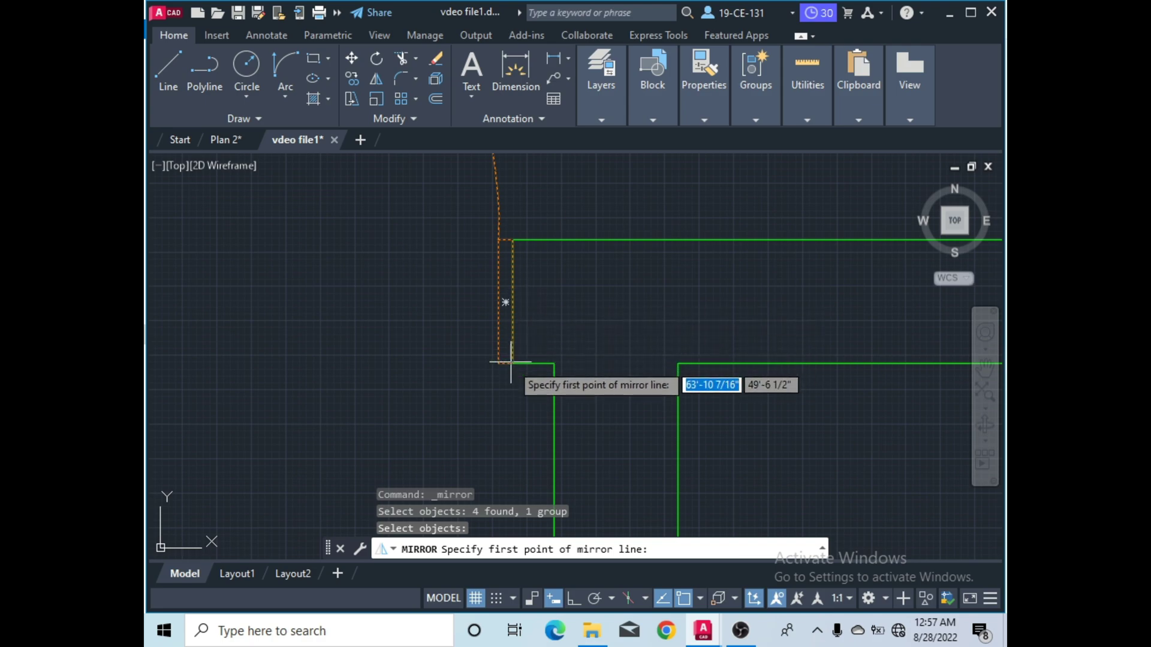
click(512, 364)
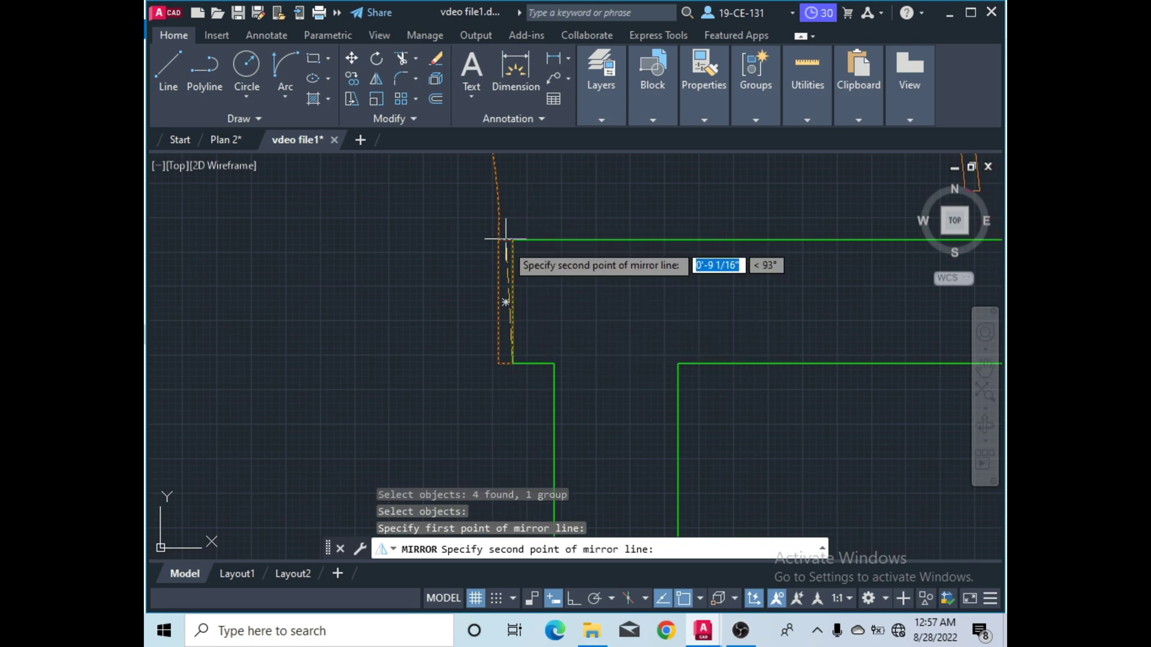
click(574, 598)
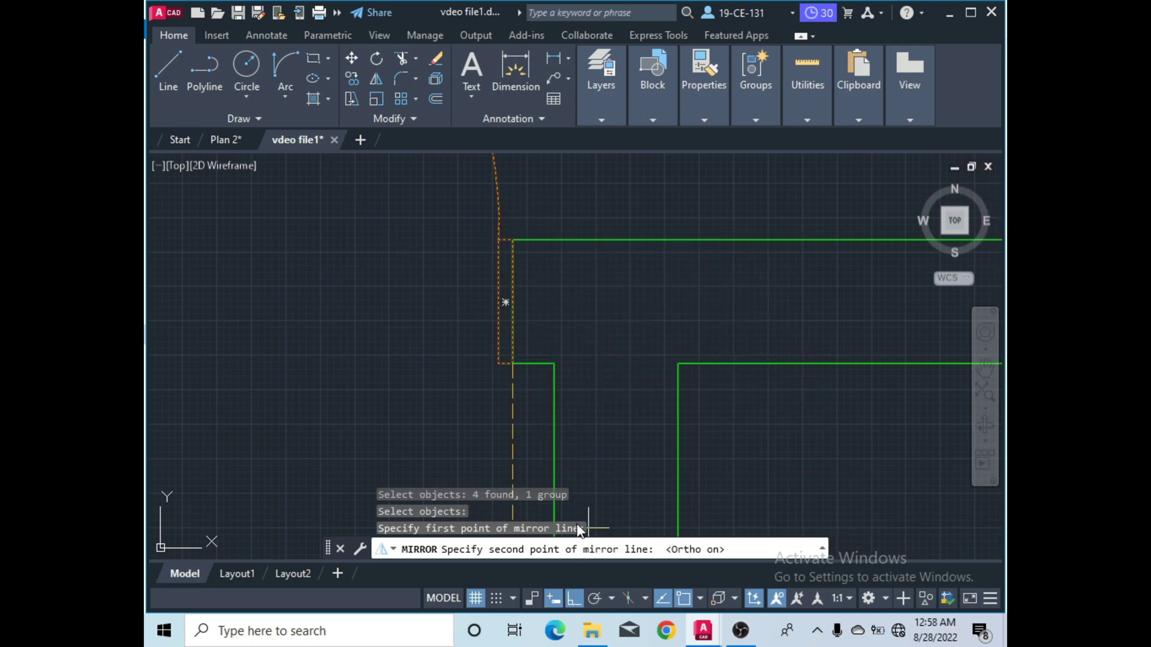
click(510, 243)
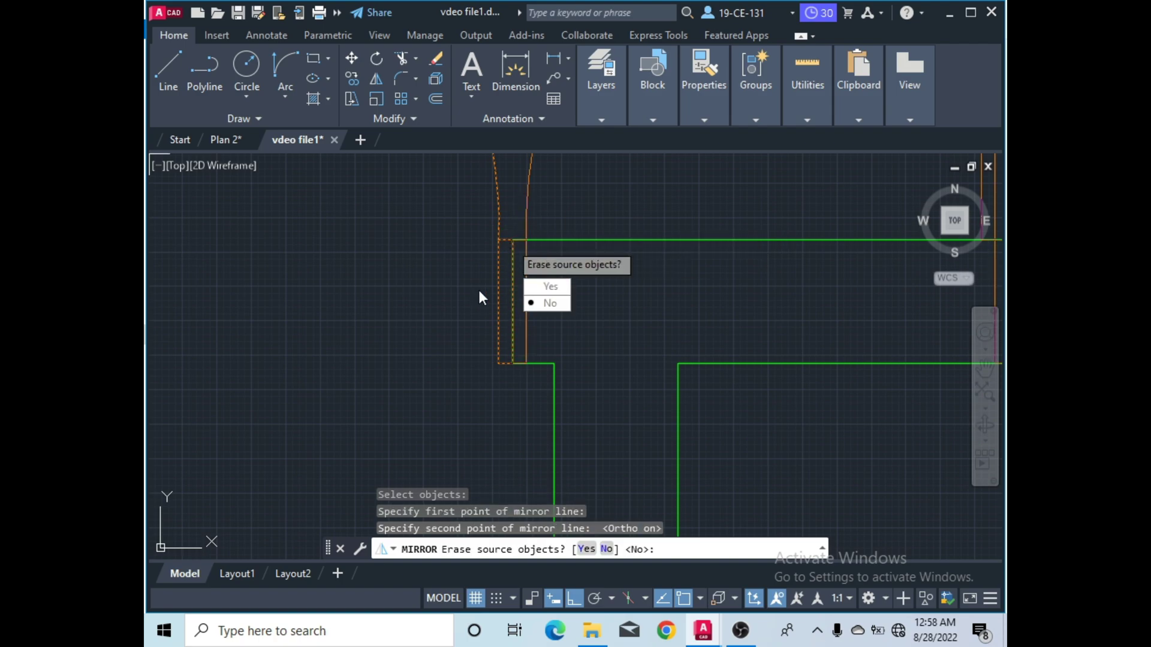
click(547, 288)
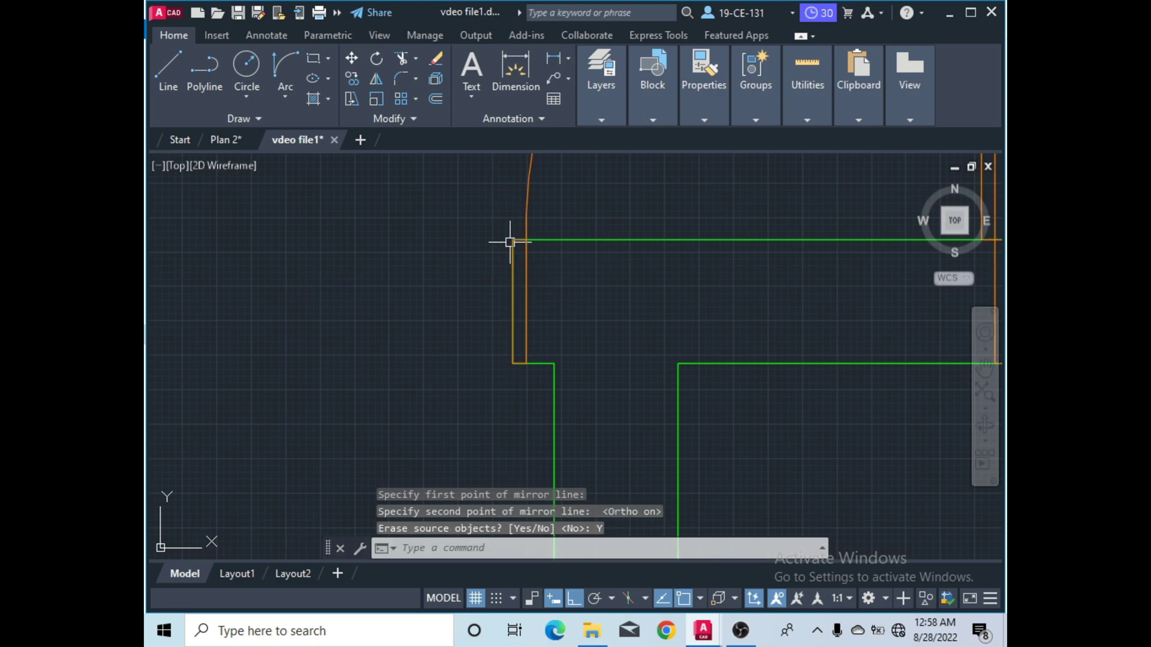
scroll(475, 282, down, 5)
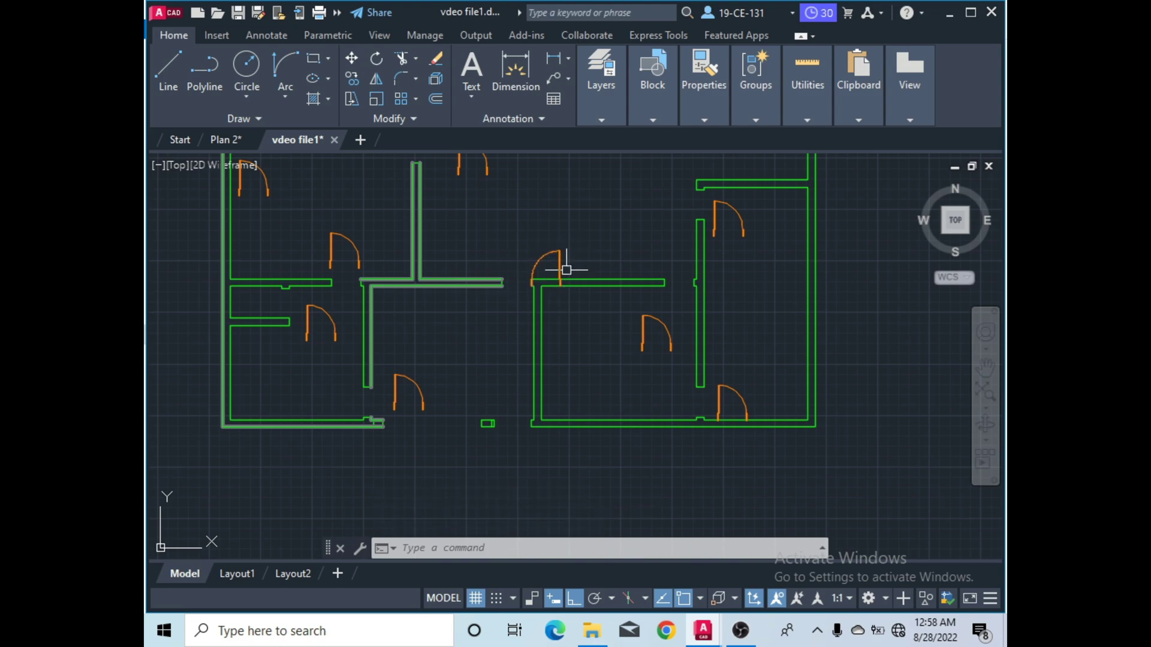
Mirror the flipped hall door downward about a horizontal line through the lower ends of its jambs, erasing the source.
click(376, 78)
click(563, 264)
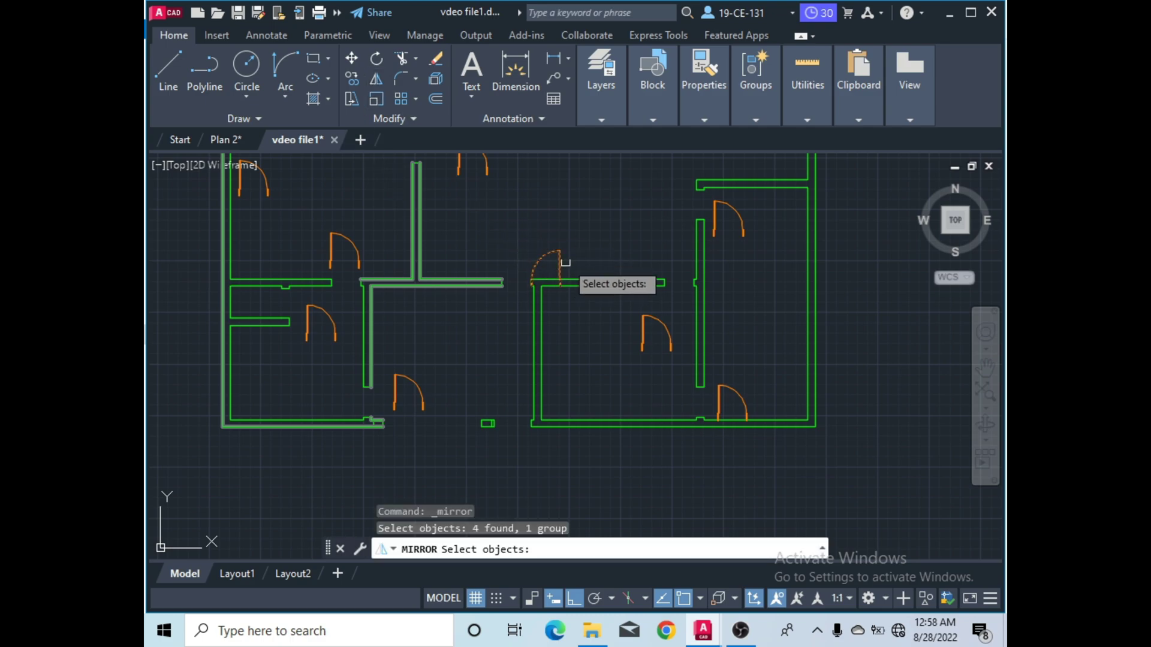
key(Return)
scroll(551, 300, up, 8)
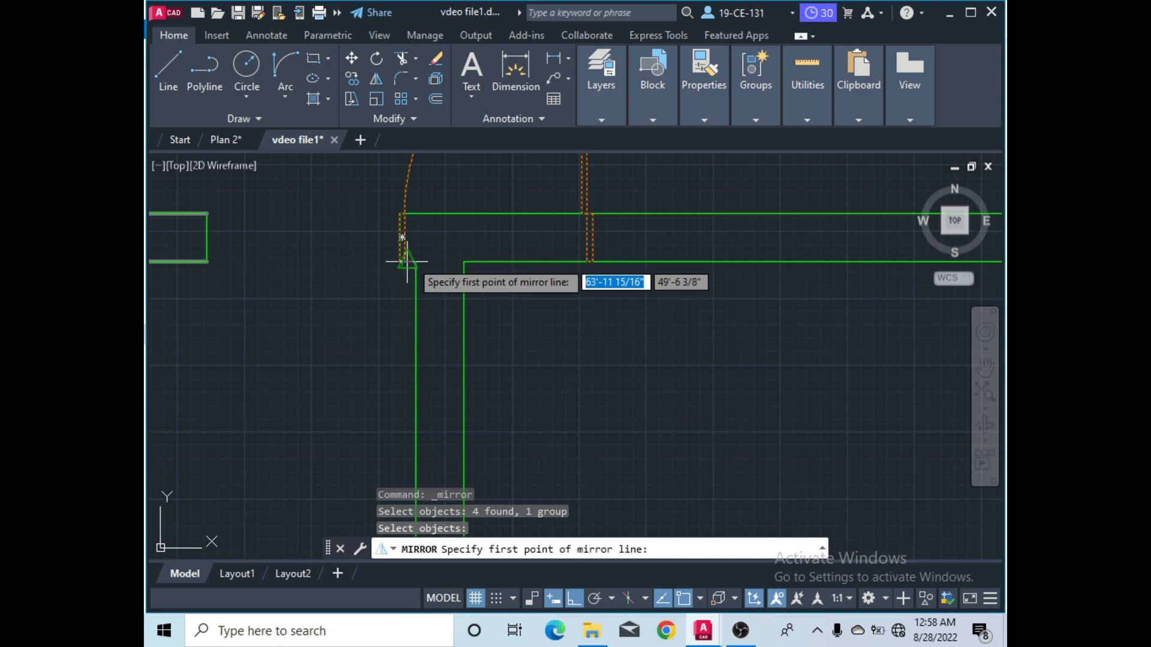
scroll(406, 259, up, 5)
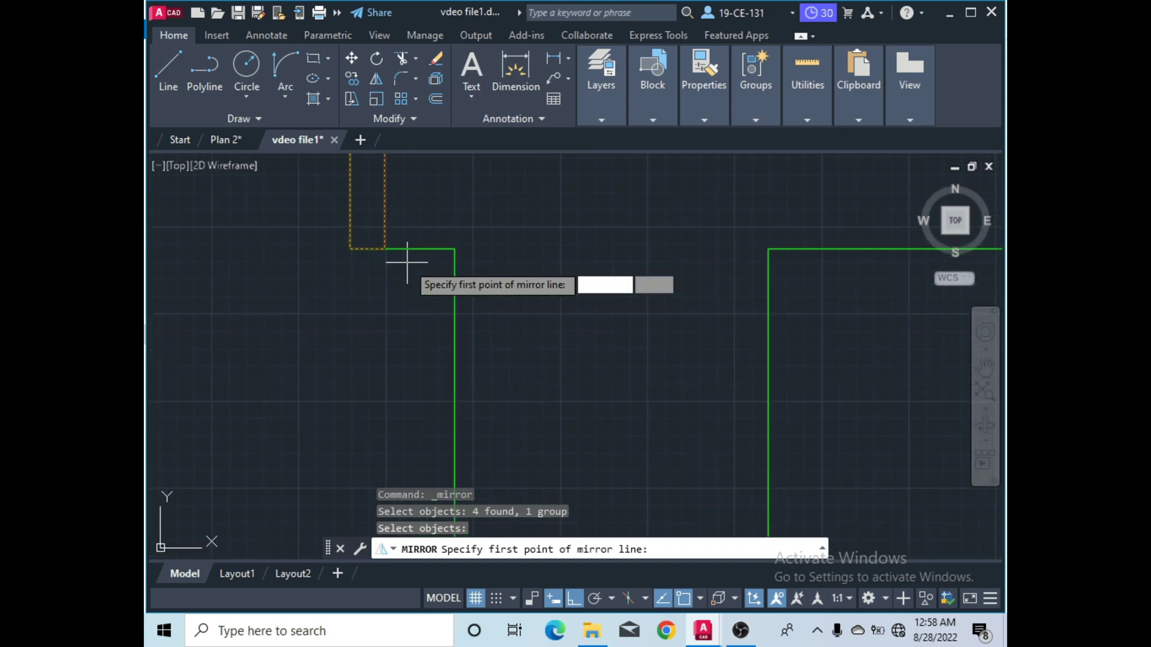
click(376, 250)
scroll(597, 243, down, 6)
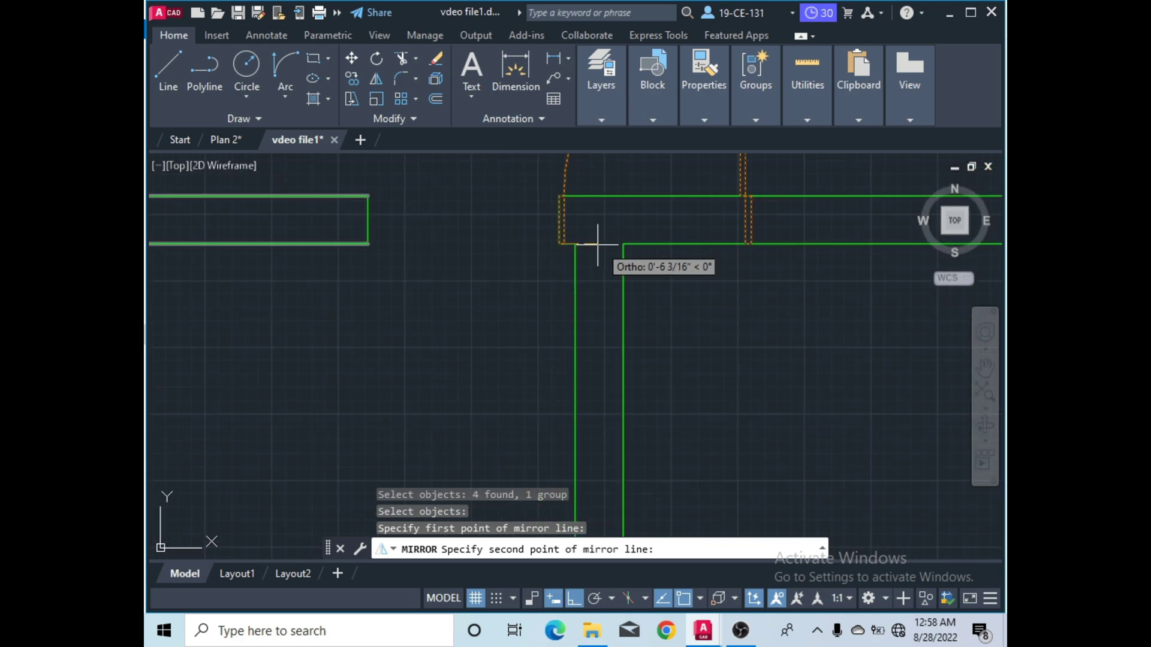
scroll(624, 244, up, 2)
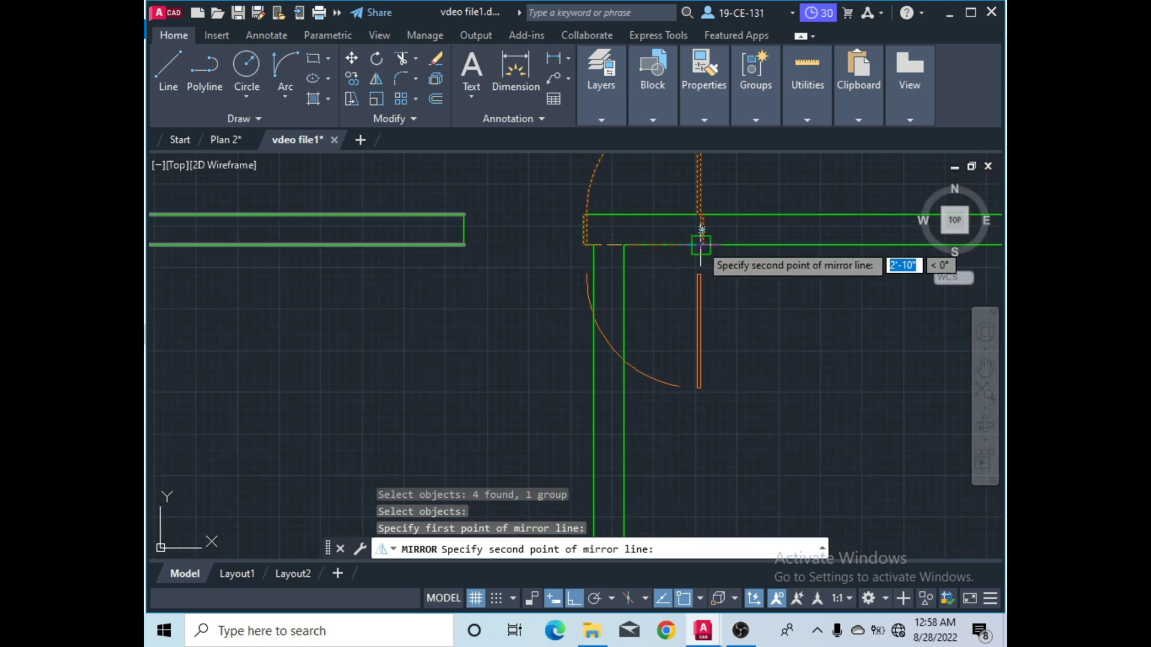
click(702, 264)
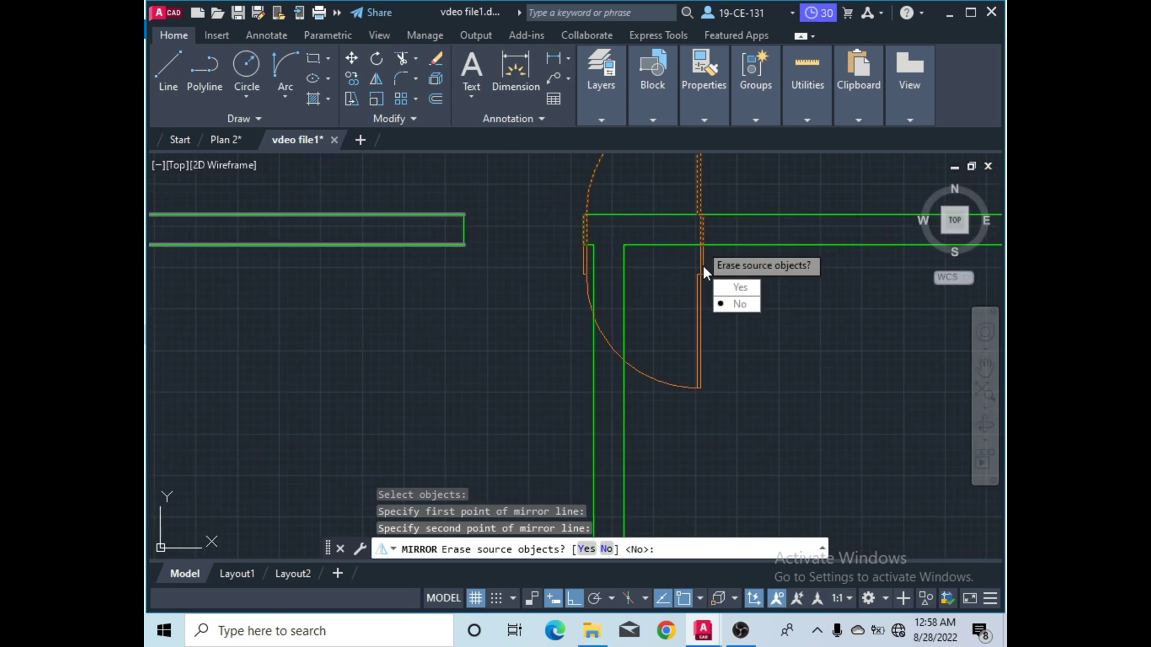
click(737, 288)
Move the mirrored door from its right jamb's upper-right corner to the upper-left corner of the wall right of the hall opening, with Ortho off.
scroll(696, 268, up, 6)
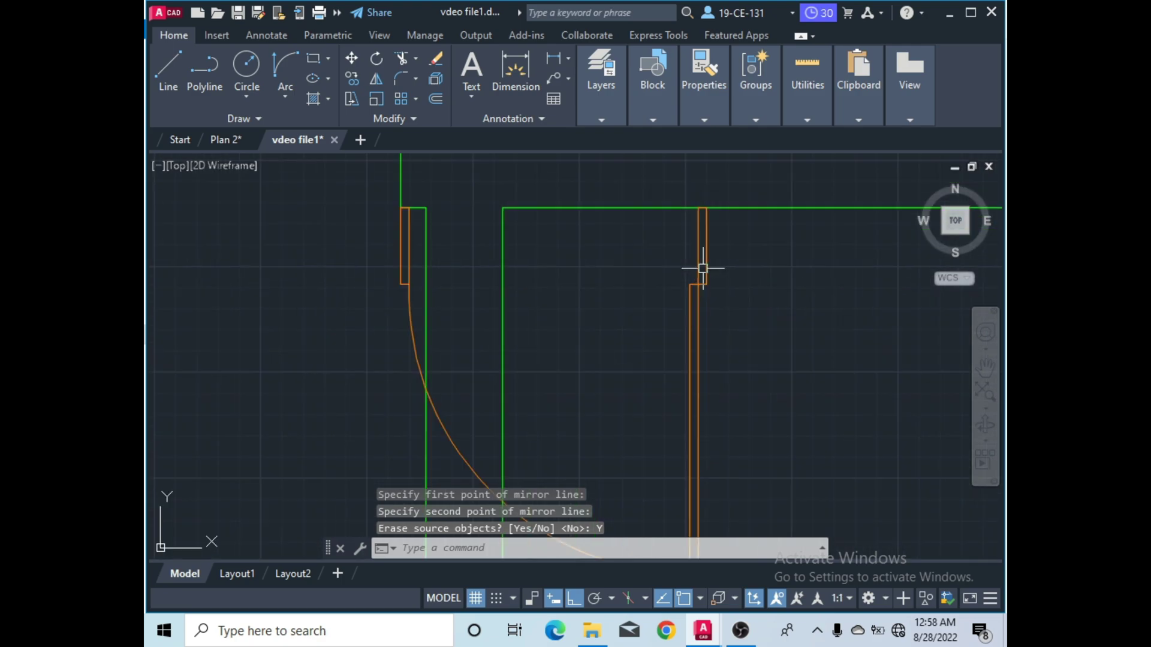
click(699, 253)
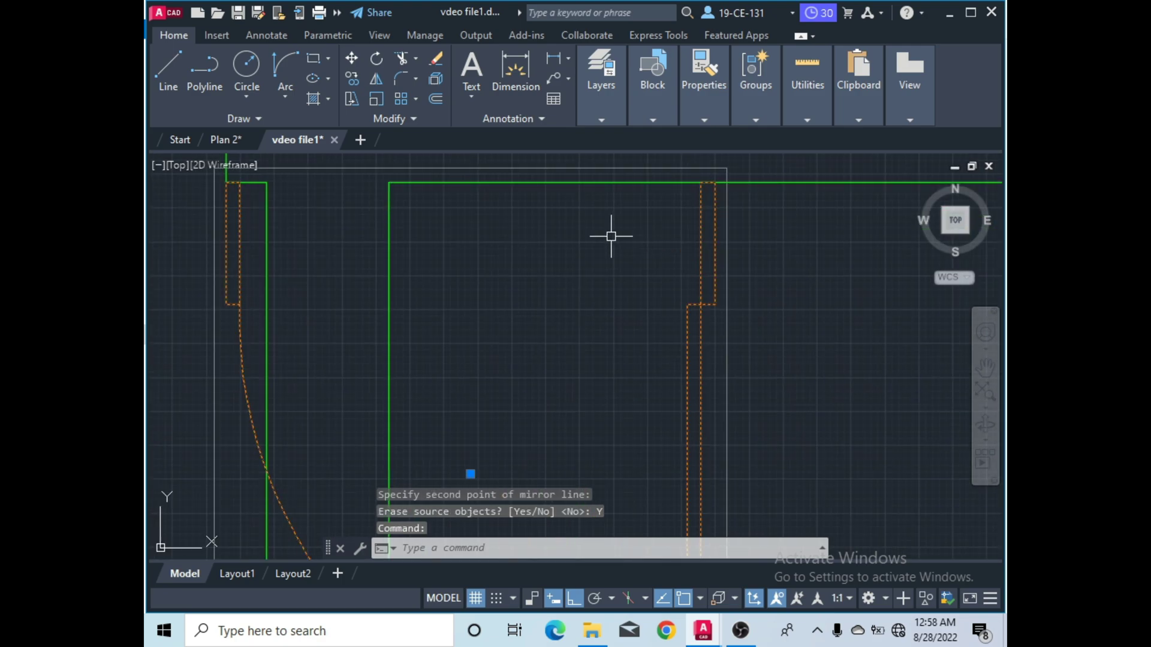
right_click(612, 236)
click(646, 329)
scroll(720, 240, up, 3)
scroll(726, 216, down, 5)
scroll(692, 210, up, 2)
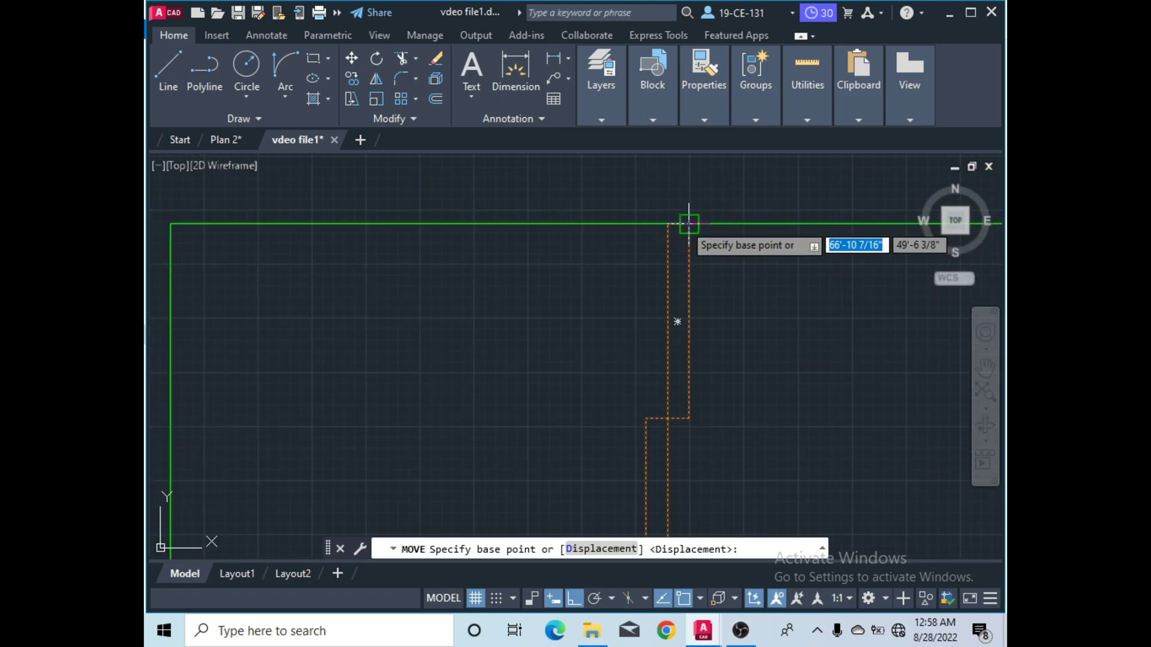
click(689, 224)
scroll(758, 211, down, 4)
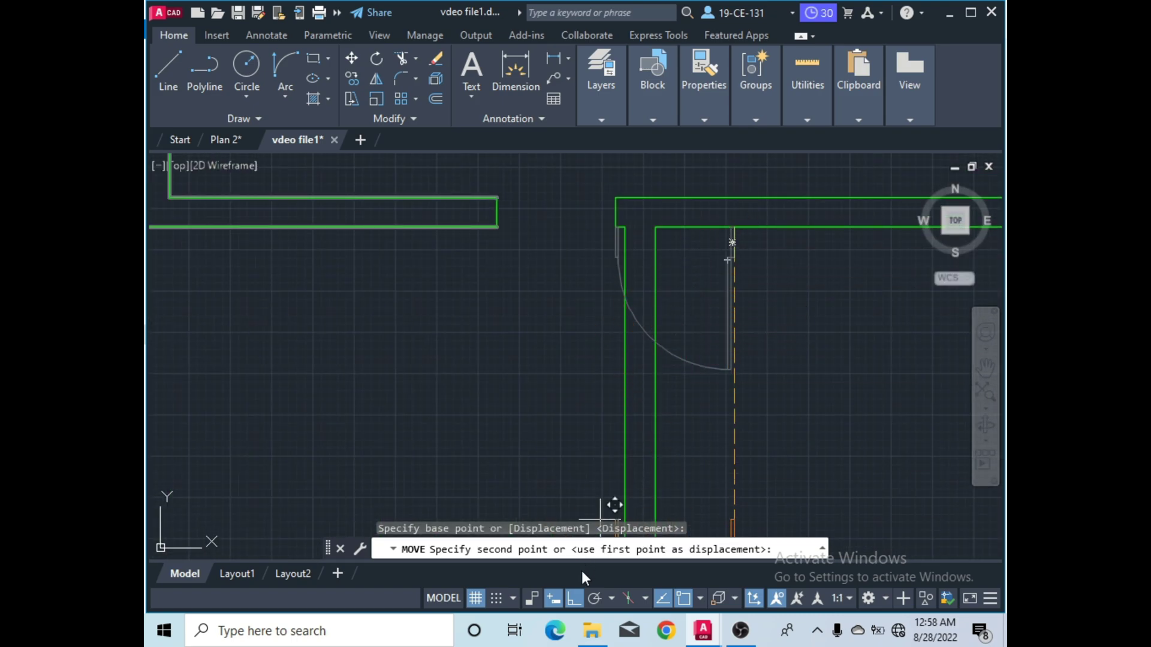
click(574, 598)
scroll(617, 231, up, 5)
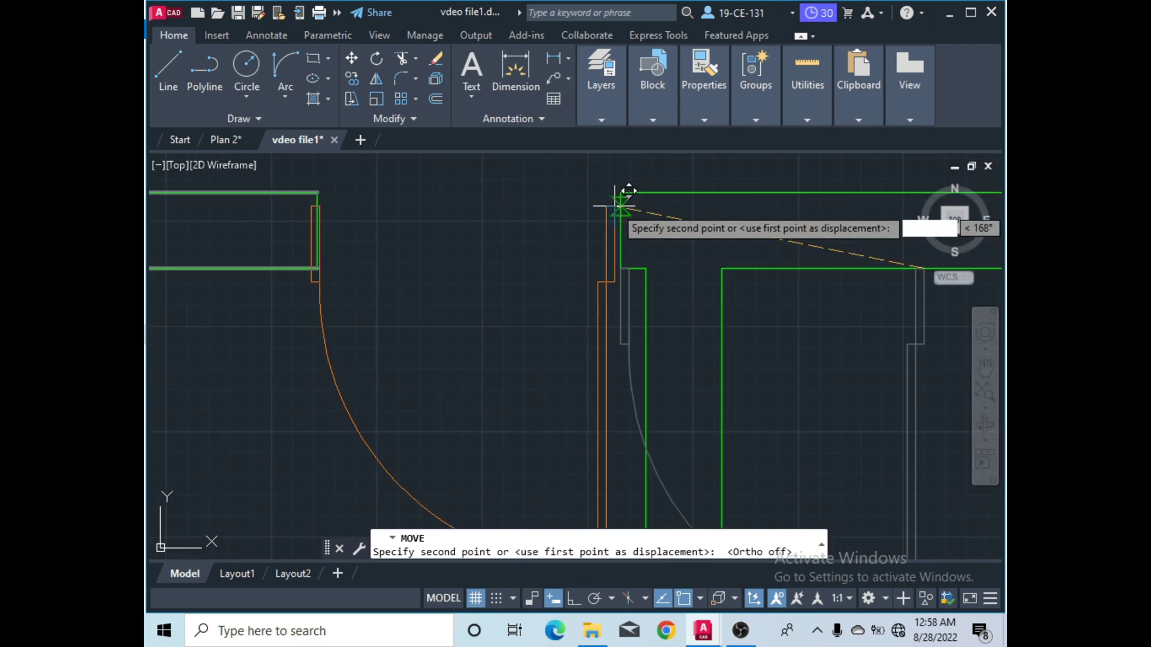
click(626, 185)
scroll(590, 229, down, 3)
scroll(401, 228, up, 8)
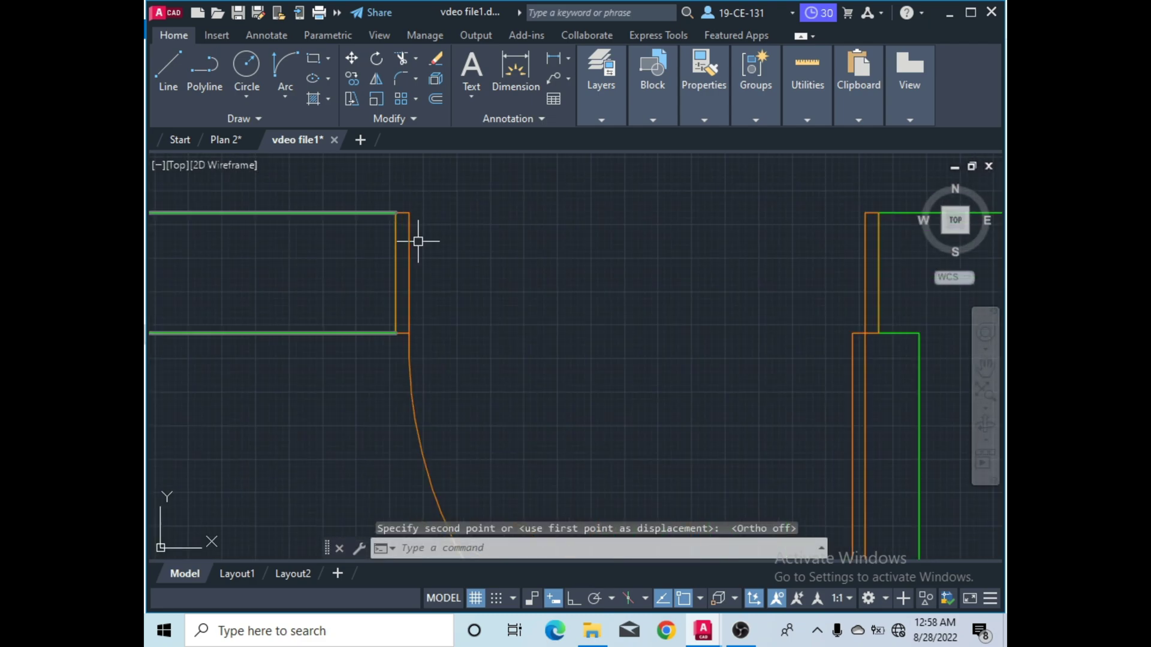
scroll(395, 197, down, 6)
scroll(642, 192, down, 4)
scroll(468, 270, up, 3)
scroll(492, 274, down, 3)
scroll(492, 274, down, 5)
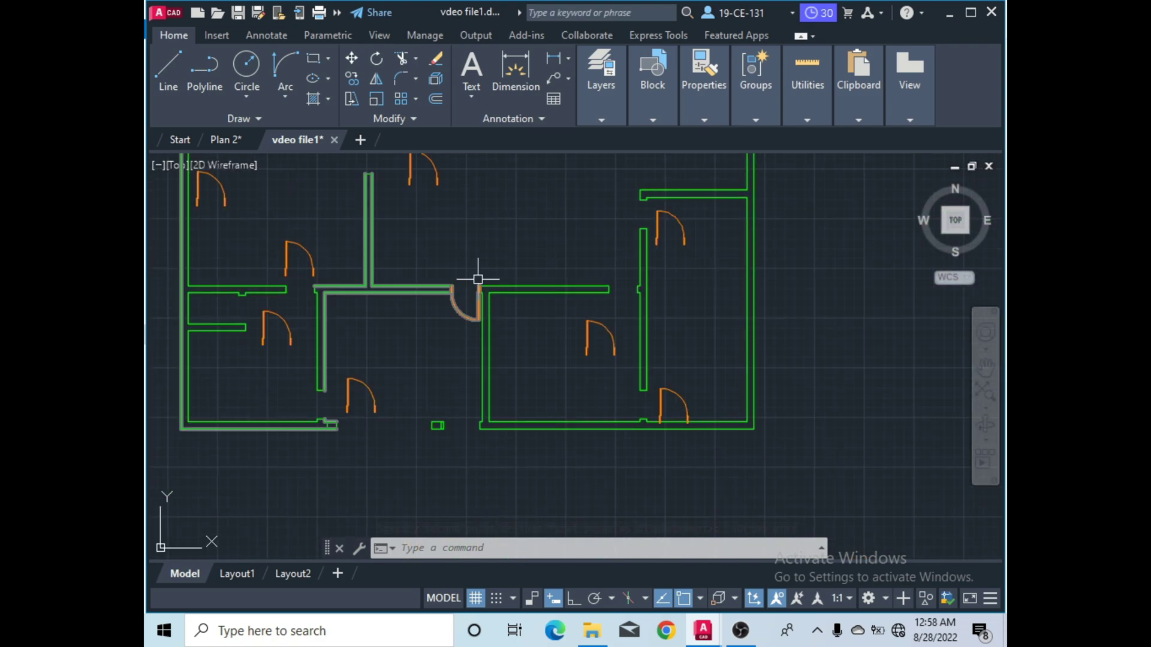
scroll(290, 447, up, 5)
scroll(398, 393, up, 2)
scroll(442, 334, down, 2)
scroll(314, 347, up, 2)
scroll(421, 352, down, 7)
scroll(455, 359, up, 6)
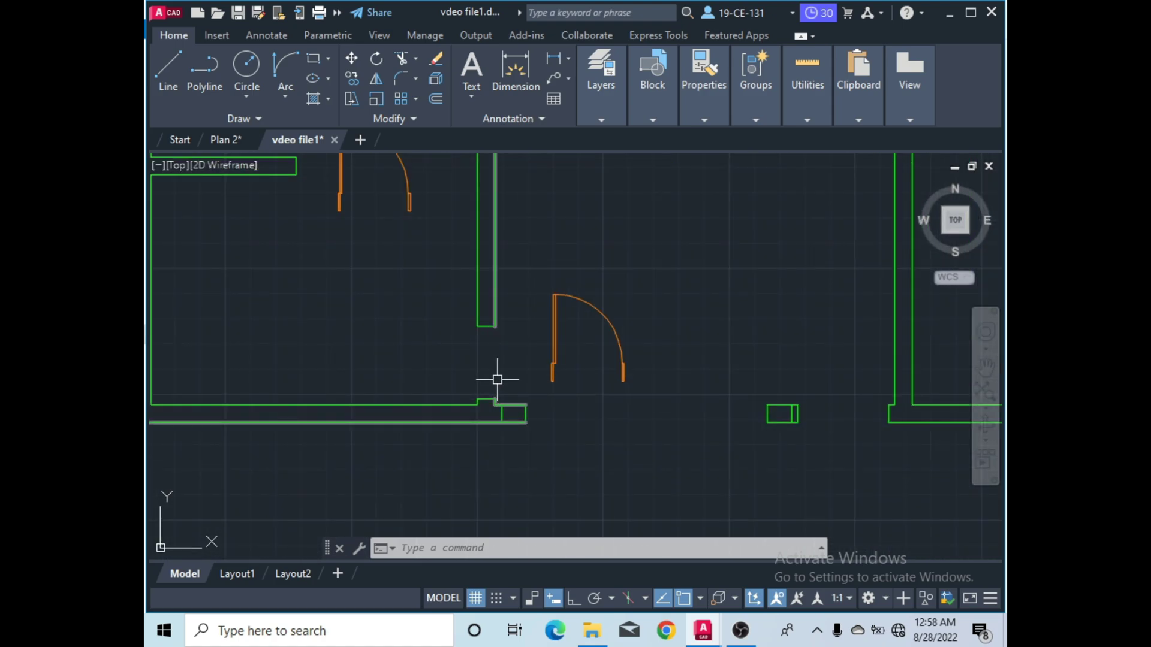
click(573, 323)
right_click(517, 266)
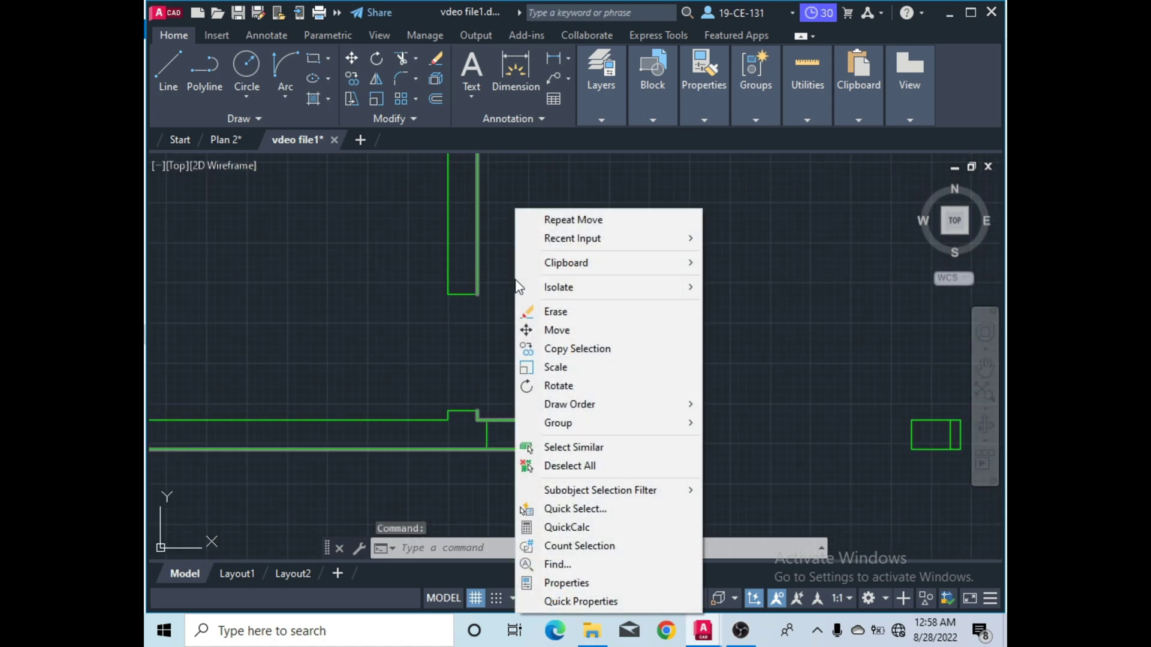
click(743, 323)
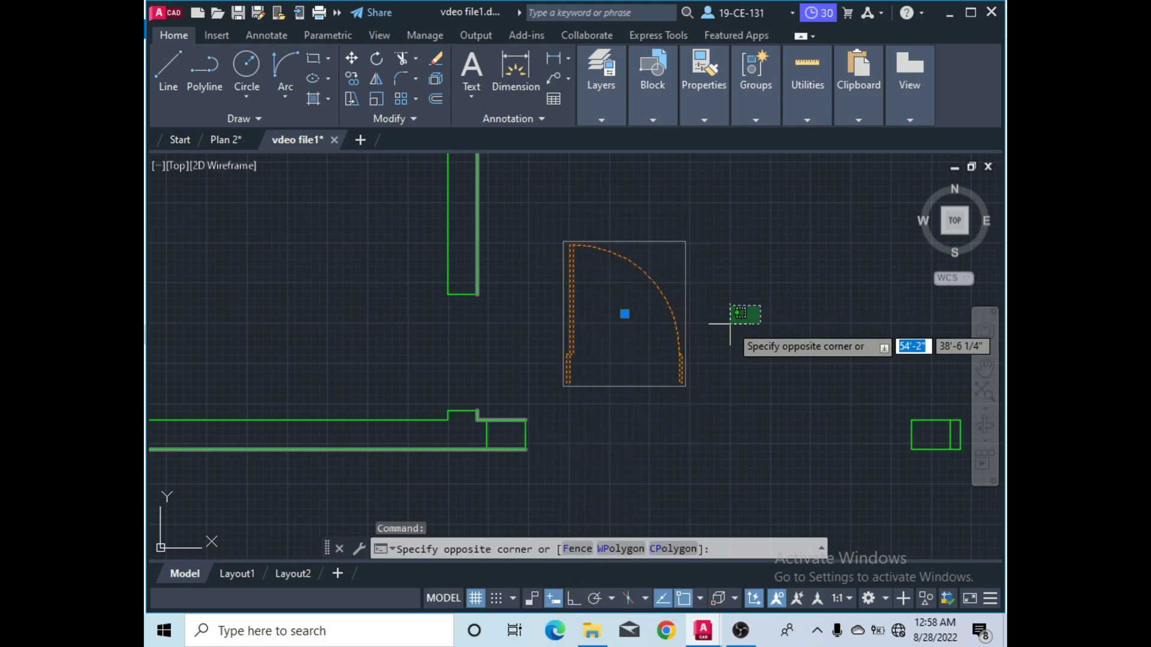
right_click(737, 316)
click(774, 466)
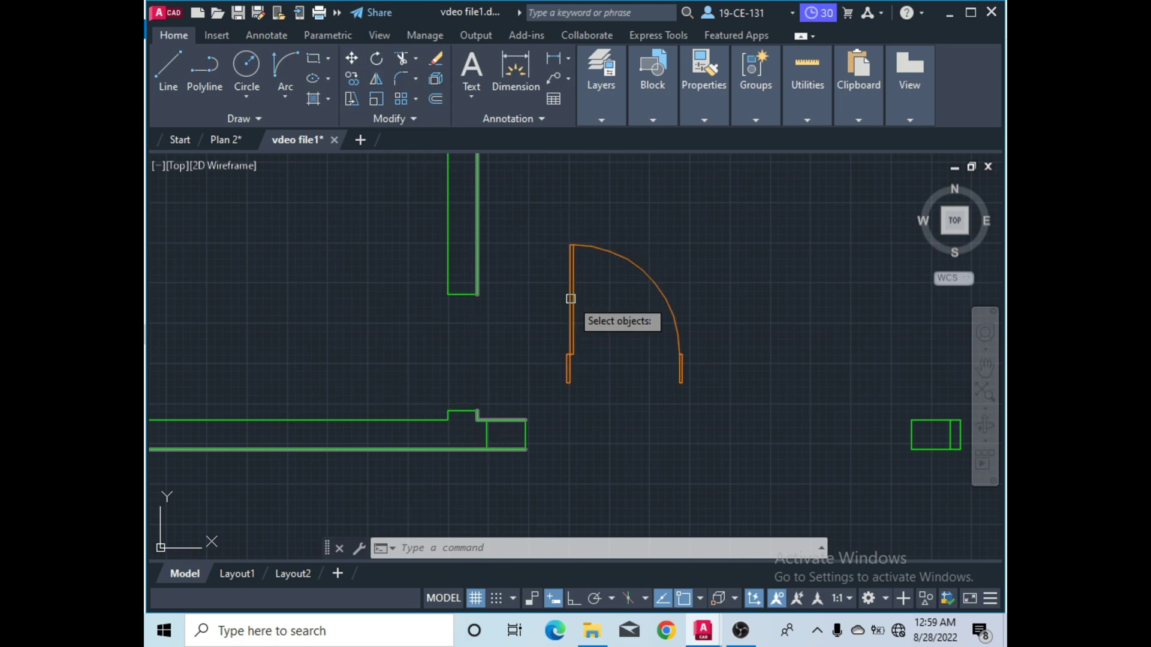
Rotate the door by the lower entrance 90 degrees counterclockwise about its left jamb's lower-right corner, with Ortho on.
click(377, 58)
click(572, 300)
key(Return)
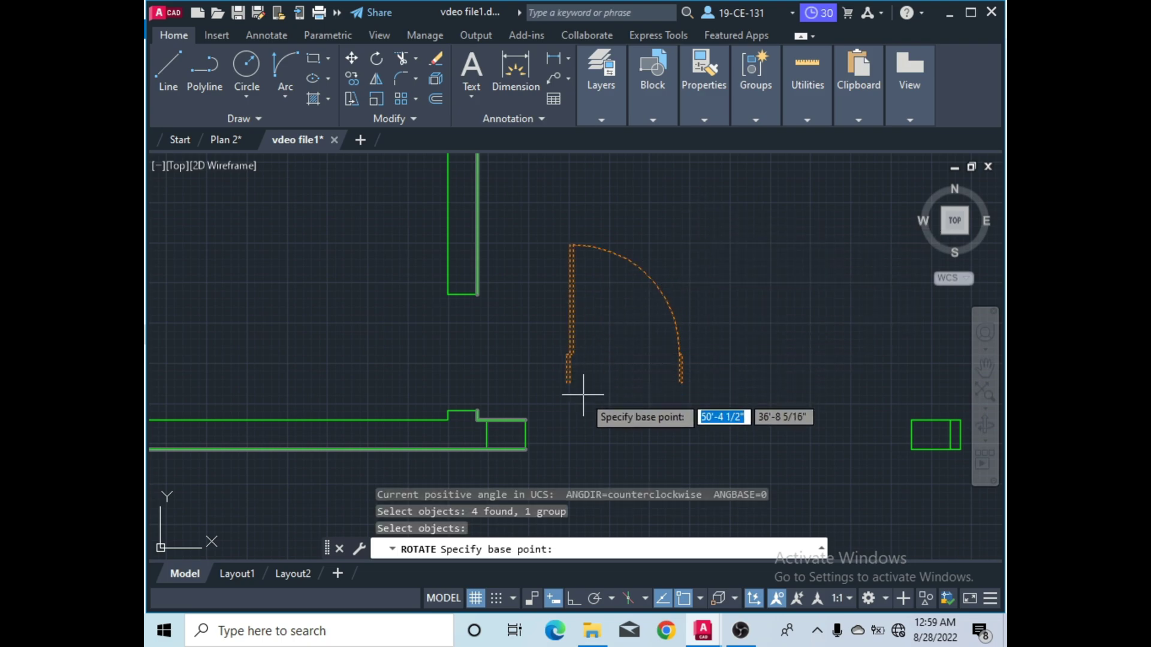
scroll(584, 394, up, 5)
click(550, 376)
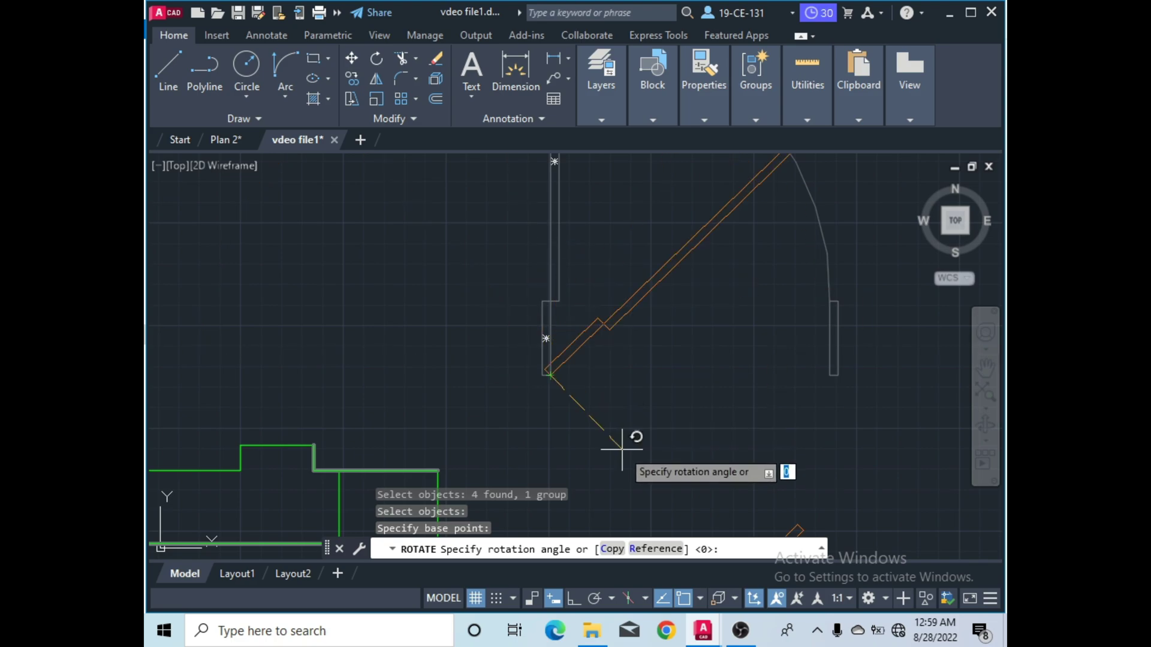
click(573, 599)
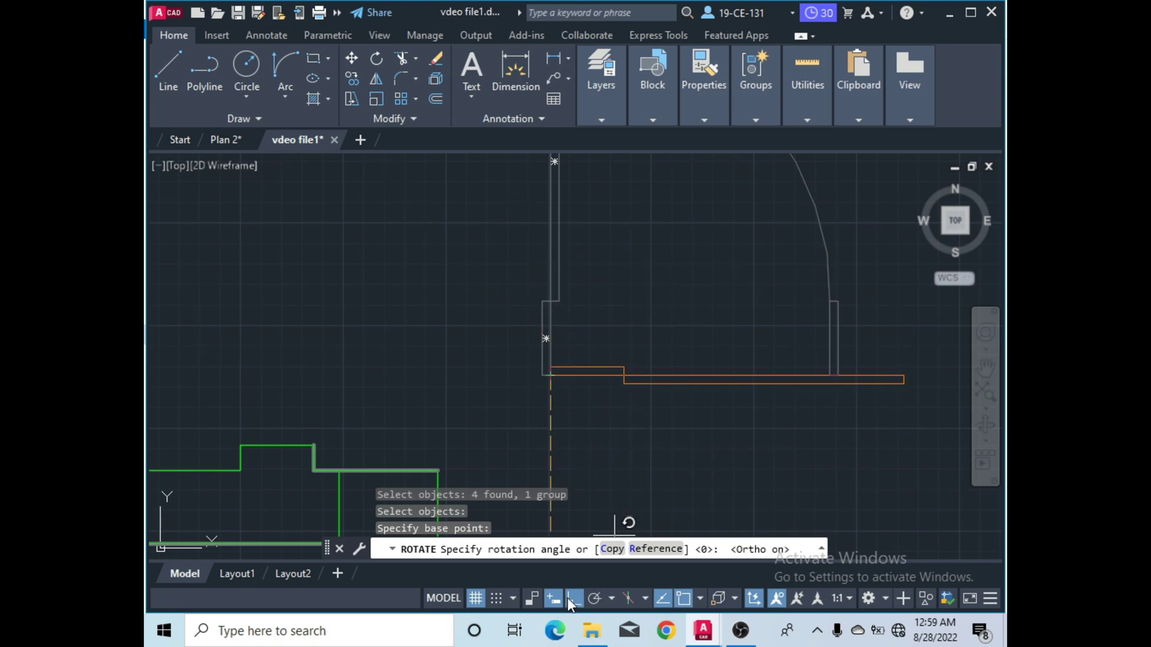
click(504, 290)
scroll(629, 311, down, 4)
scroll(596, 334, down, 2)
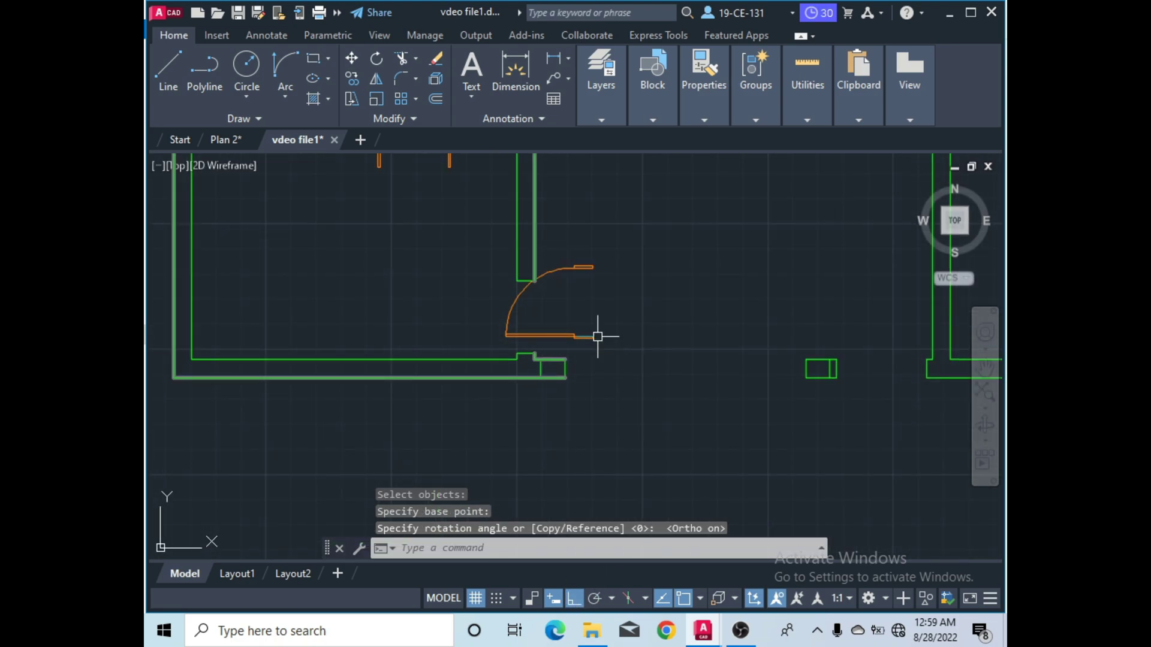
Move the rotated door from its lower jamb's lower-right corner to the upper-right corner of the wall stub below the opening, with Ortho off.
scroll(588, 358, up, 4)
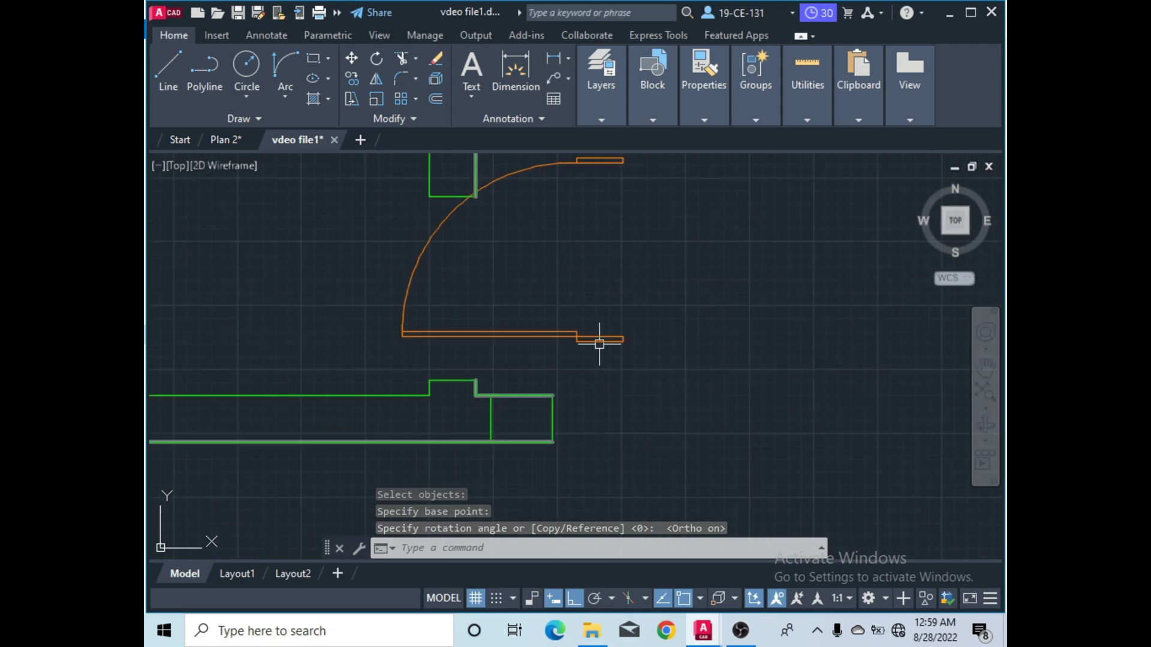
click(599, 340)
right_click(655, 304)
click(692, 331)
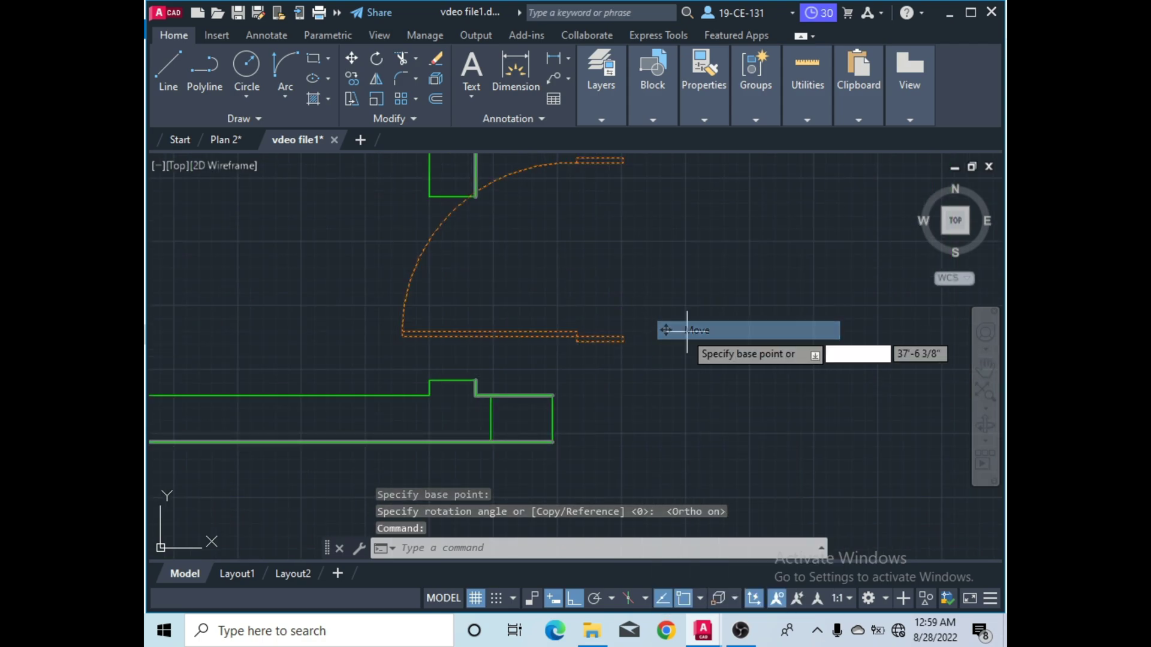
scroll(624, 339, up, 3)
click(605, 323)
scroll(653, 321, down, 3)
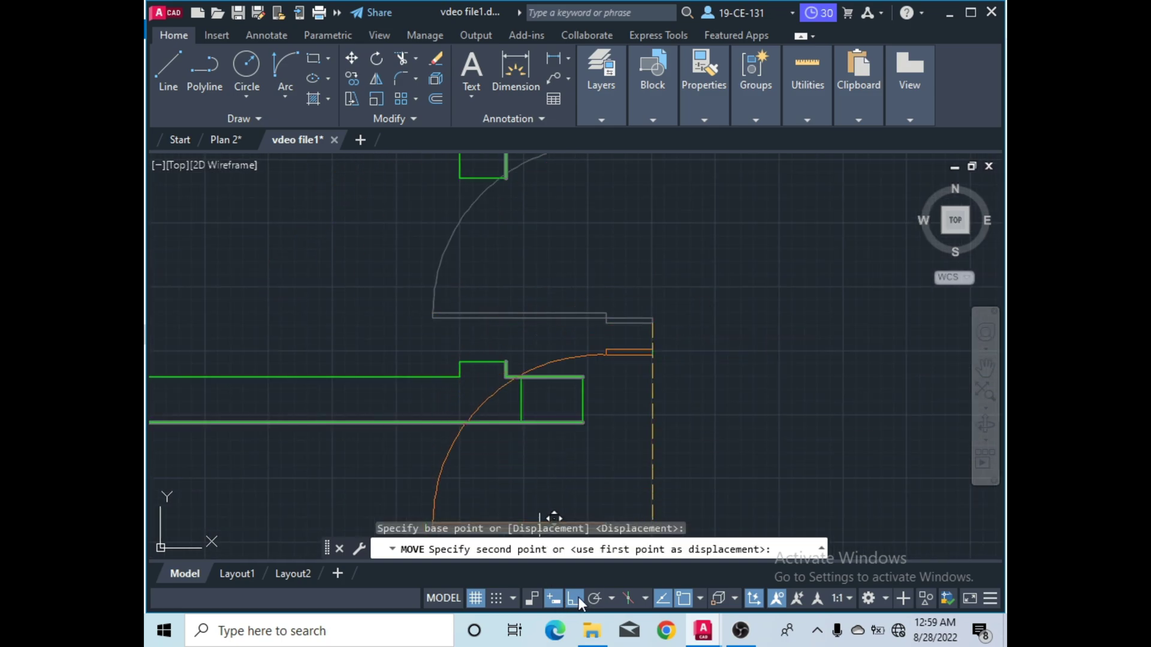
click(577, 598)
scroll(555, 344, up, 4)
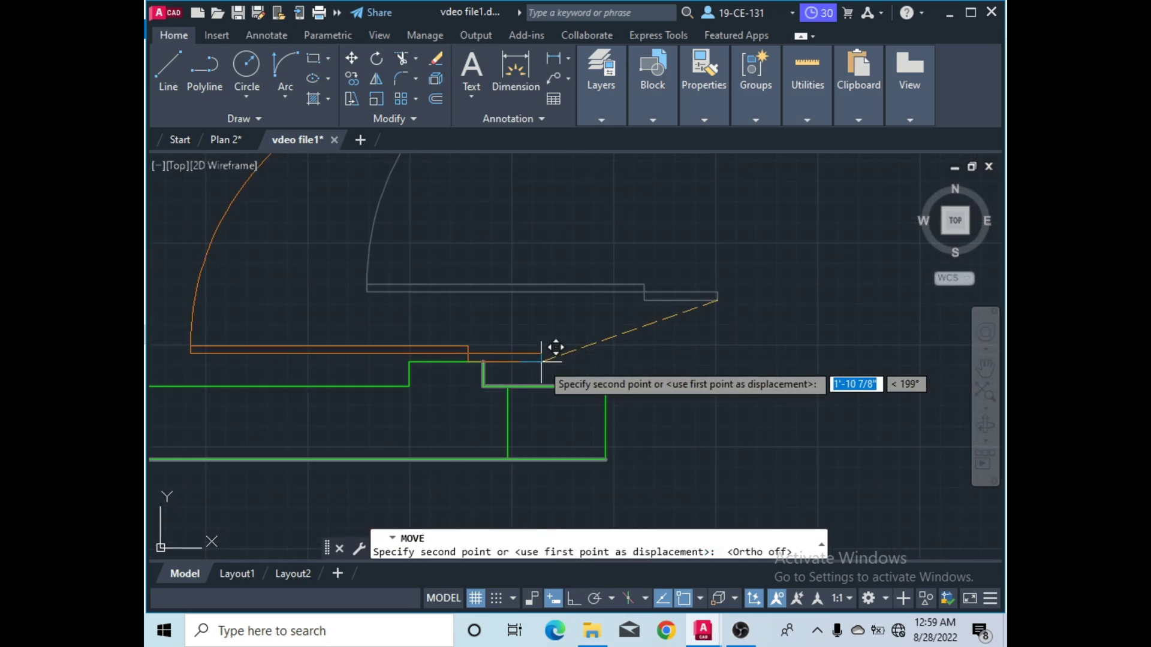
click(462, 348)
scroll(437, 358, up, 4)
scroll(420, 265, down, 7)
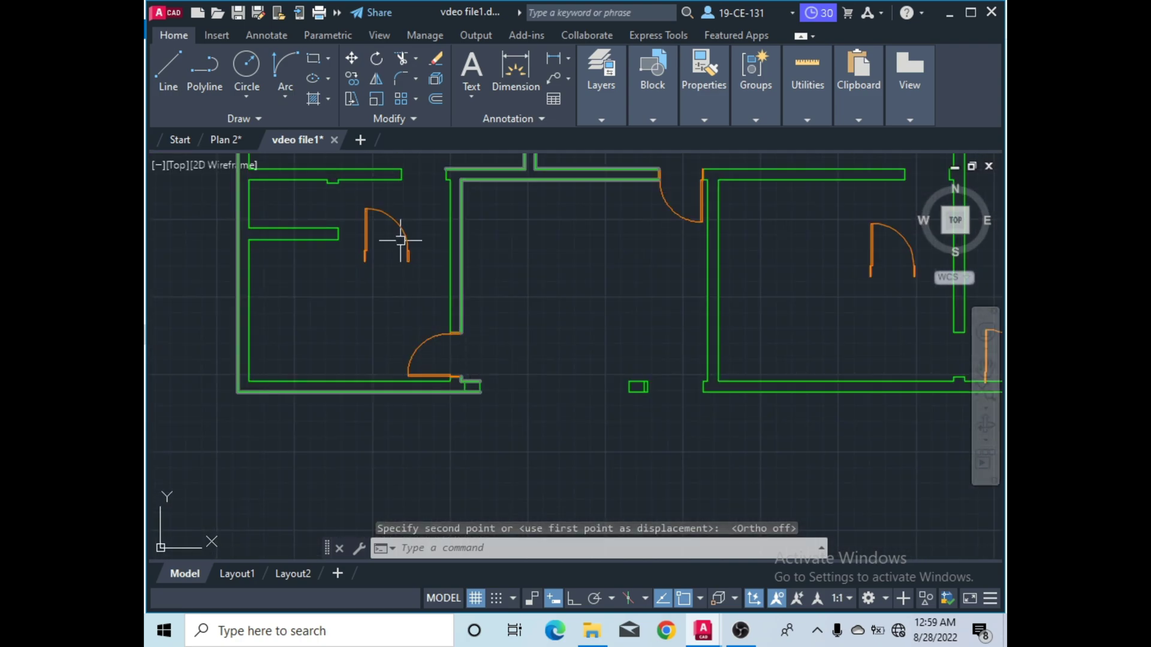
Look over the doors still out of place across the plan and the entrance opening in the lower wall.
scroll(401, 240, down, 8)
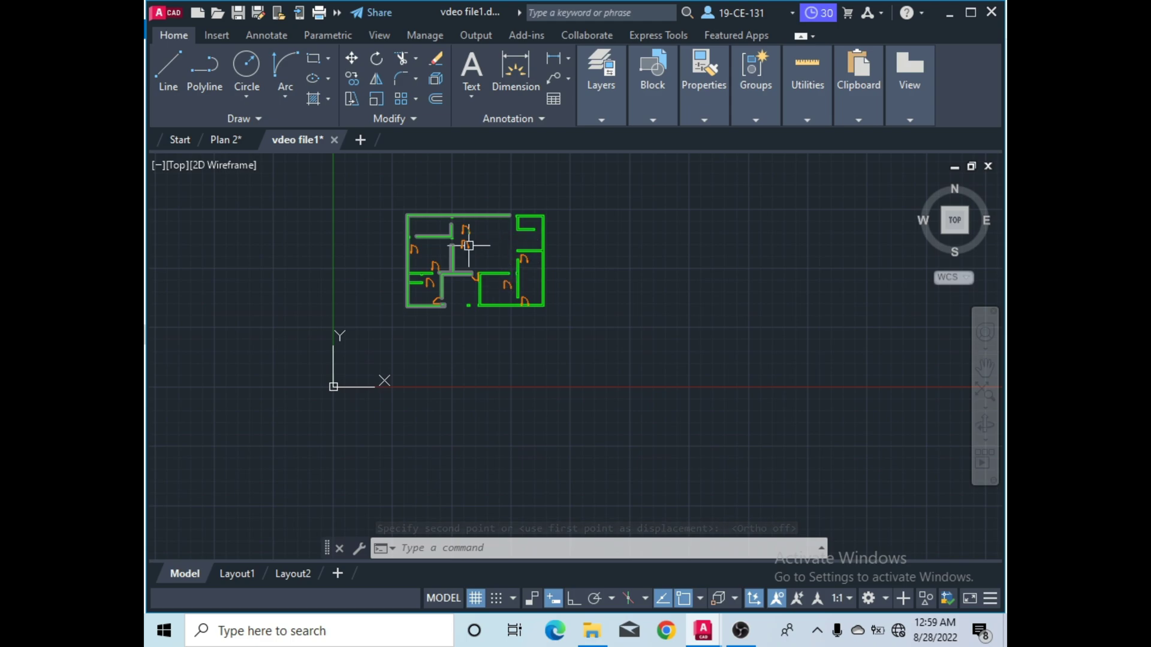
scroll(501, 238, up, 4)
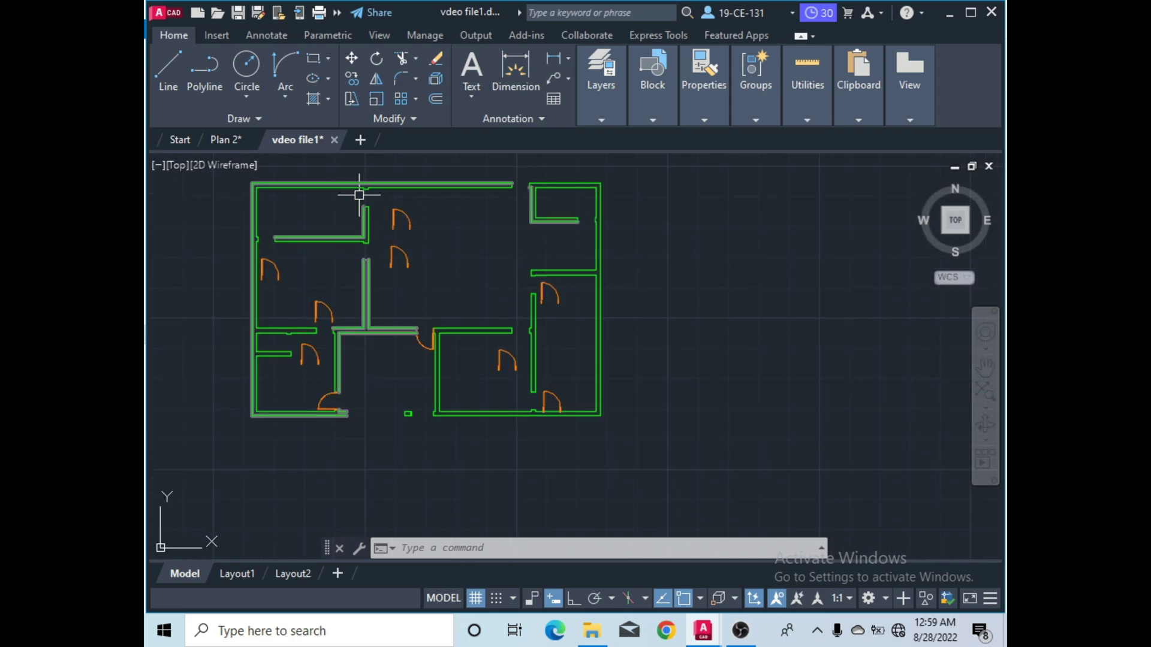
scroll(394, 445, up, 4)
scroll(554, 383, down, 2)
scroll(501, 385, down, 2)
scroll(534, 380, up, 4)
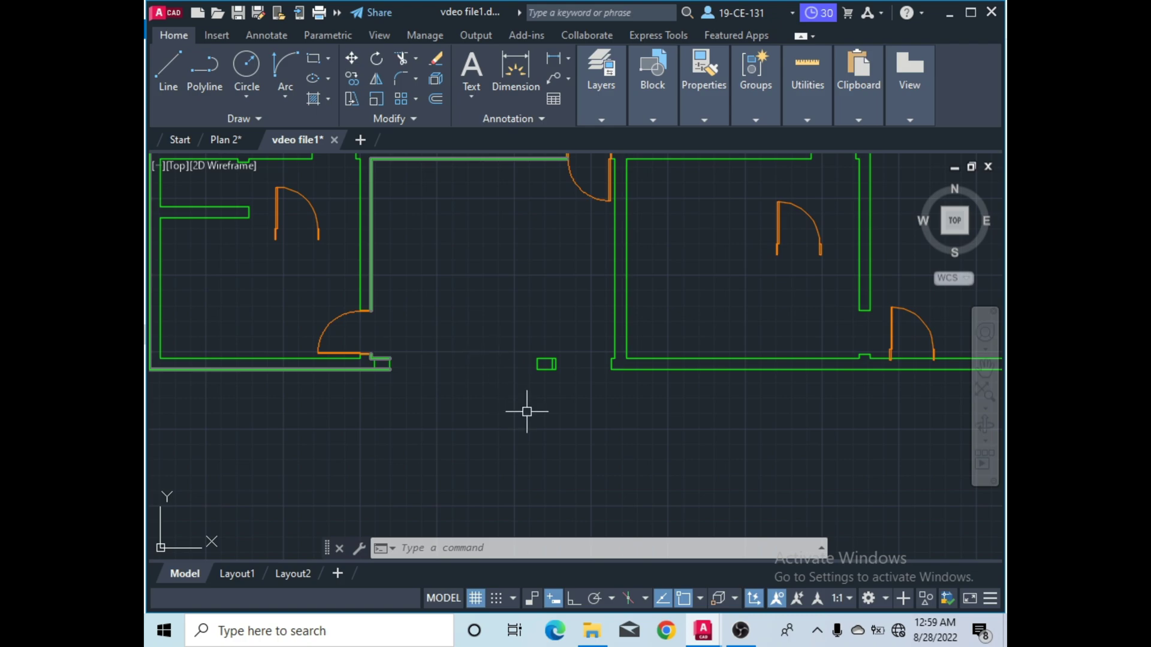
scroll(526, 411, down, 2)
scroll(619, 360, up, 6)
scroll(600, 356, up, 2)
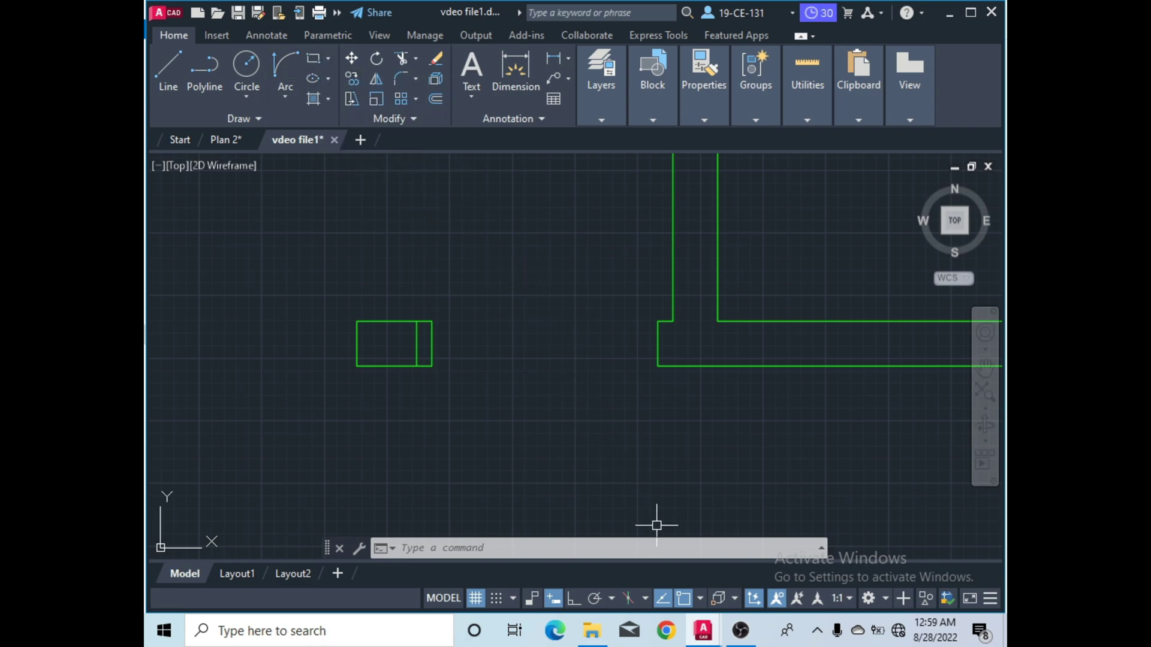
click(741, 630)
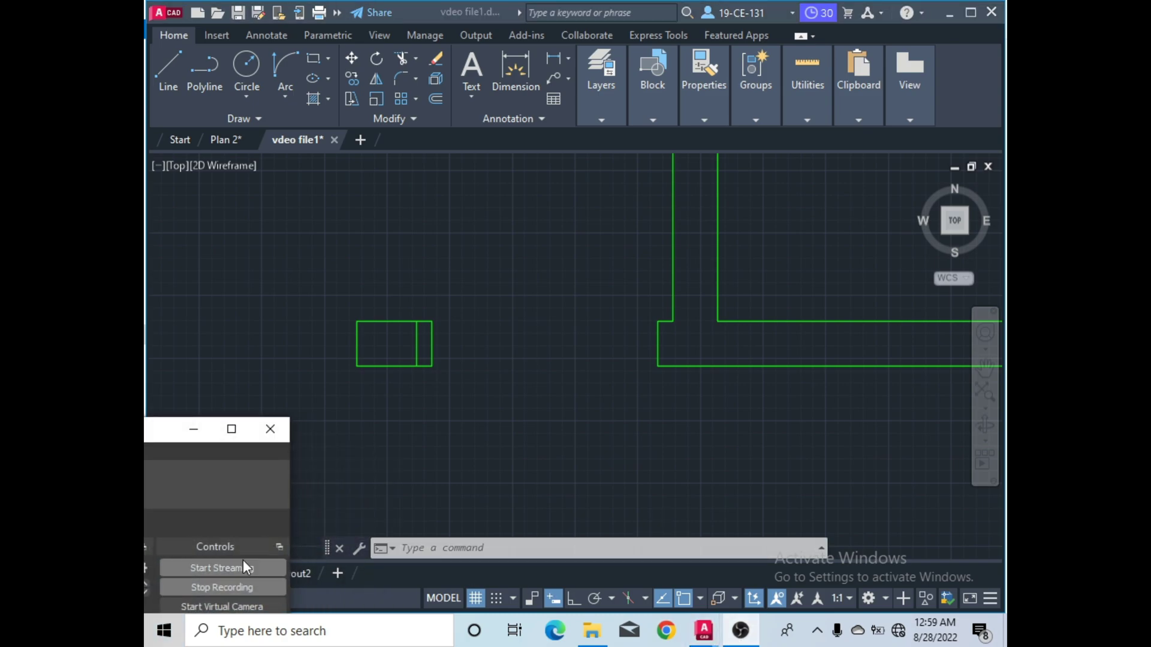
click(226, 584)
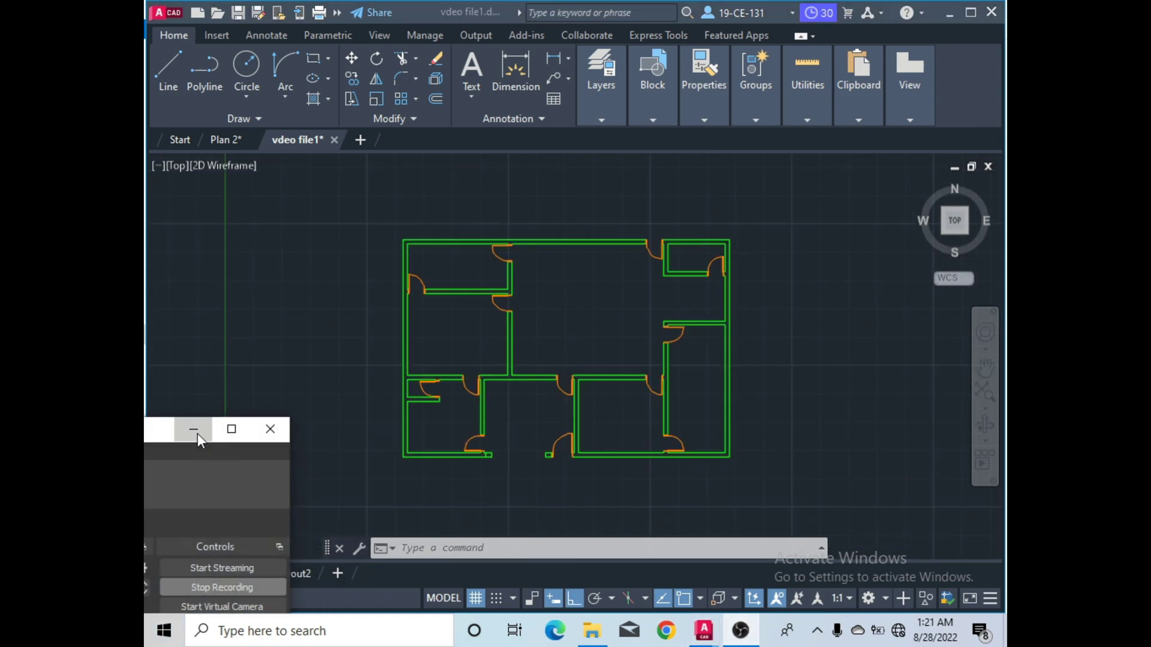
click(193, 429)
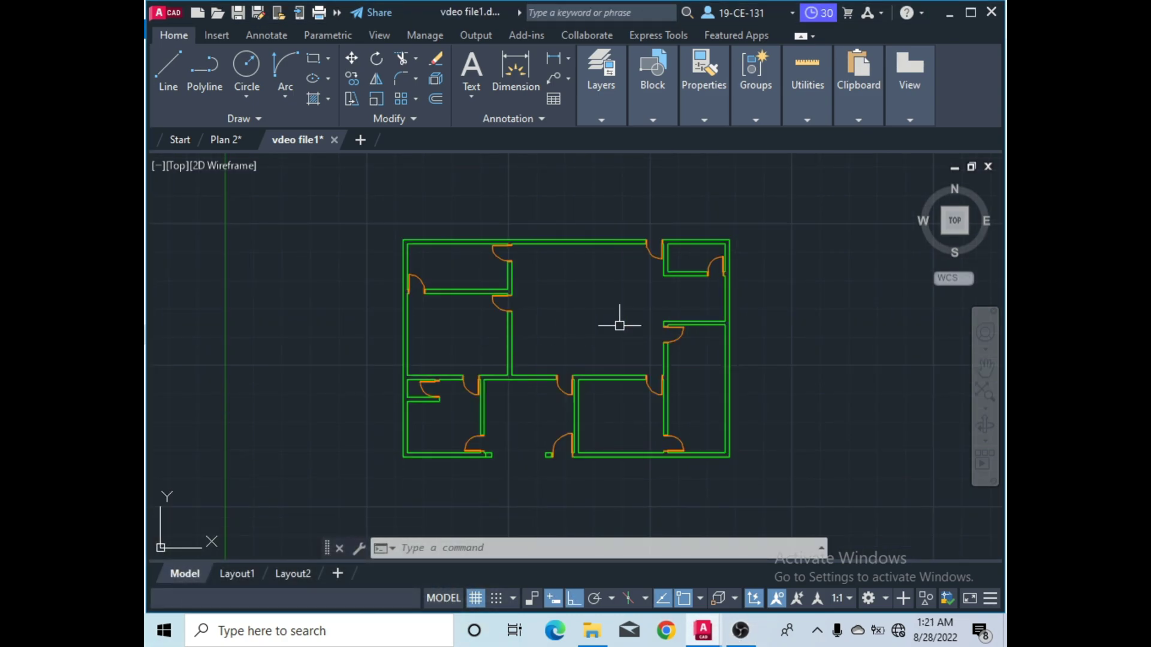
Examine the fitted doors across the plan, especially the entrance door and the wider opening beside it in the lower wall.
scroll(689, 270, up, 5)
scroll(632, 231, down, 3)
scroll(375, 221, up, 3)
scroll(427, 216, down, 9)
scroll(448, 294, up, 8)
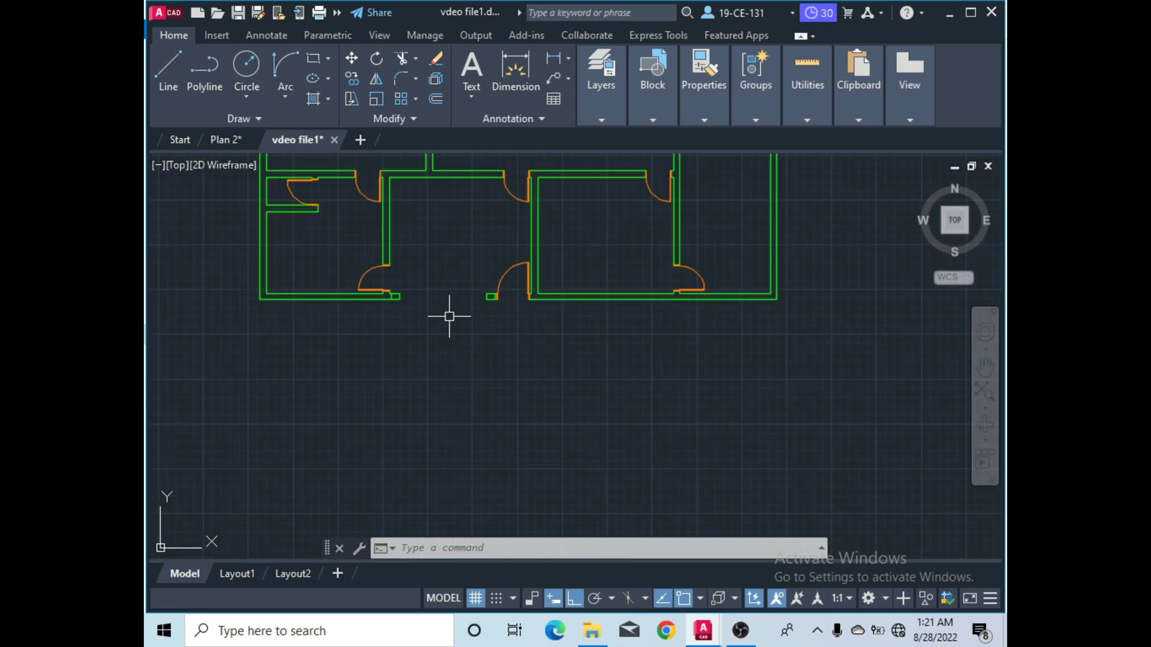
scroll(618, 307, down, 2)
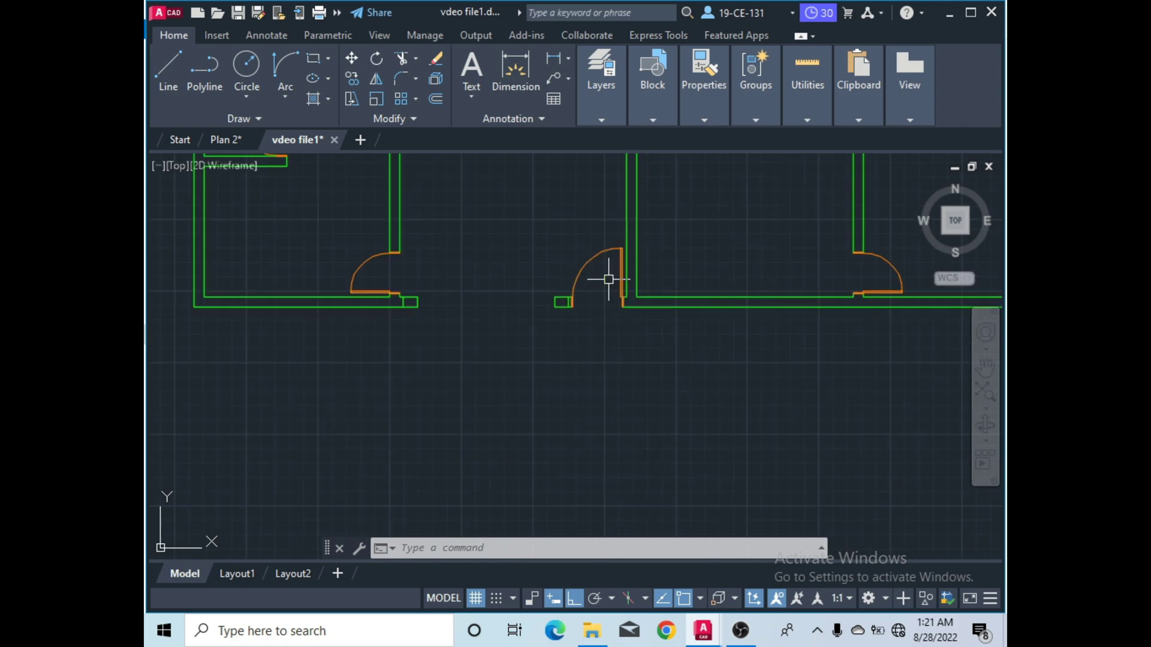
scroll(596, 307, up, 2)
scroll(561, 307, up, 5)
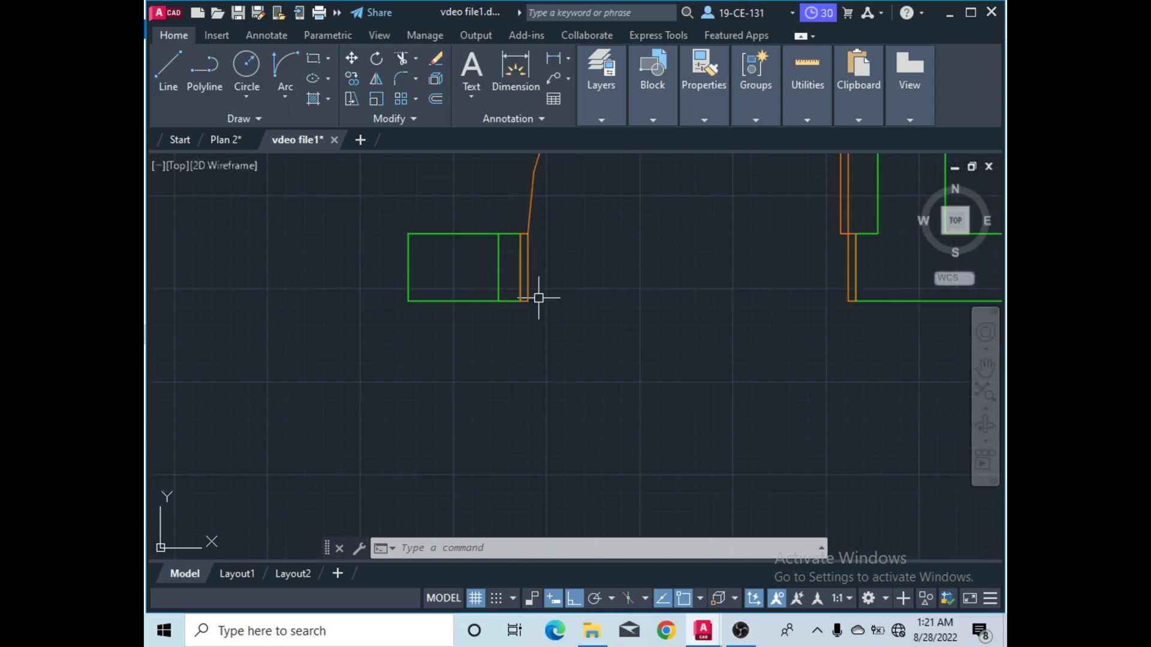
scroll(731, 326, down, 5)
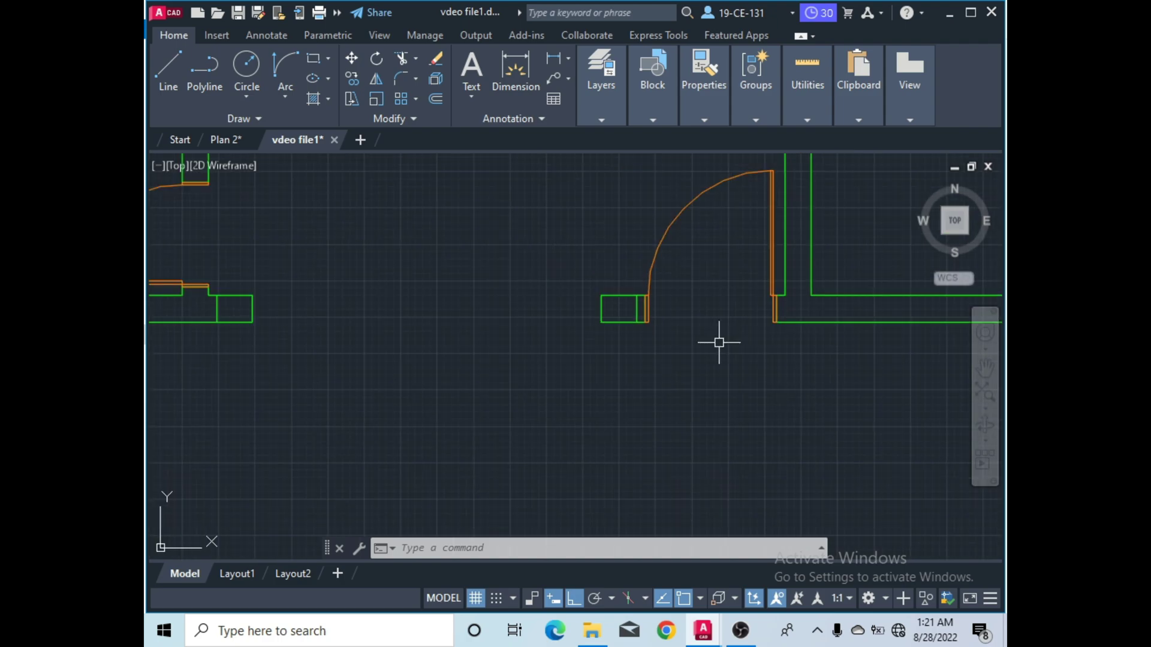
scroll(714, 304, down, 2)
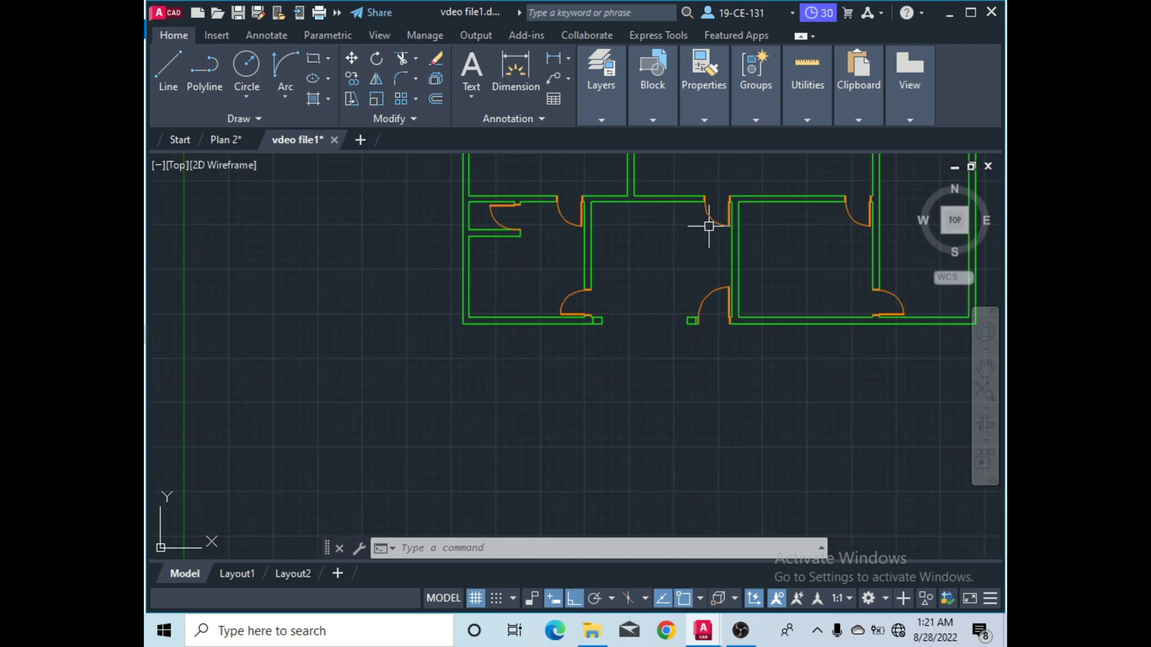
scroll(655, 322, up, 4)
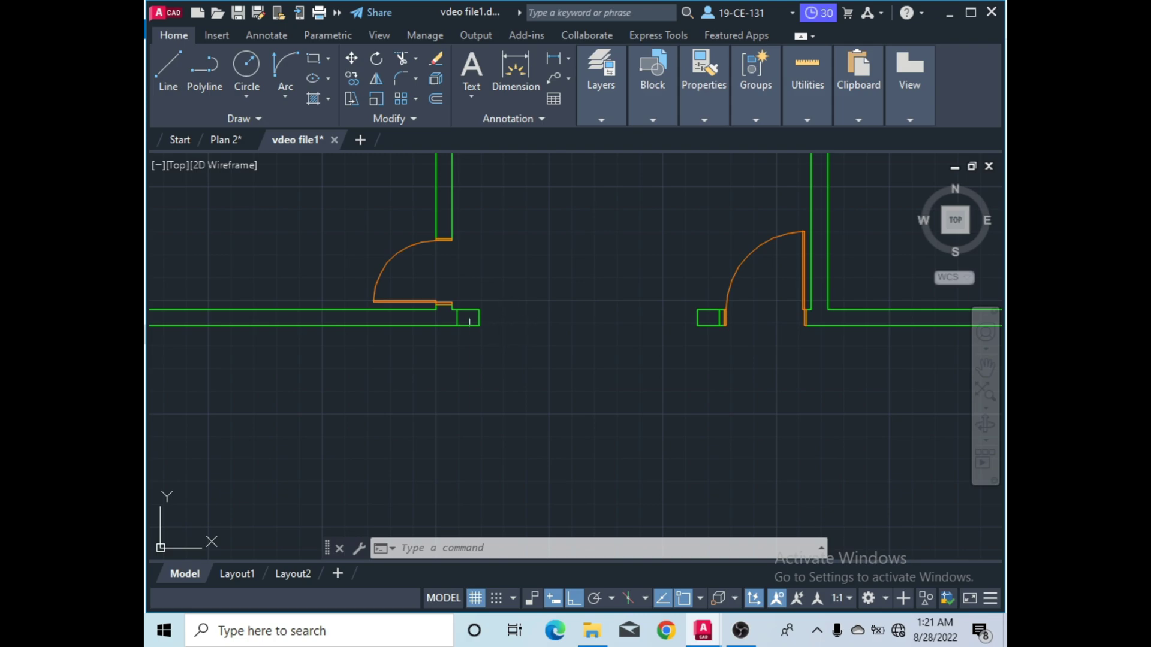
scroll(559, 357, down, 3)
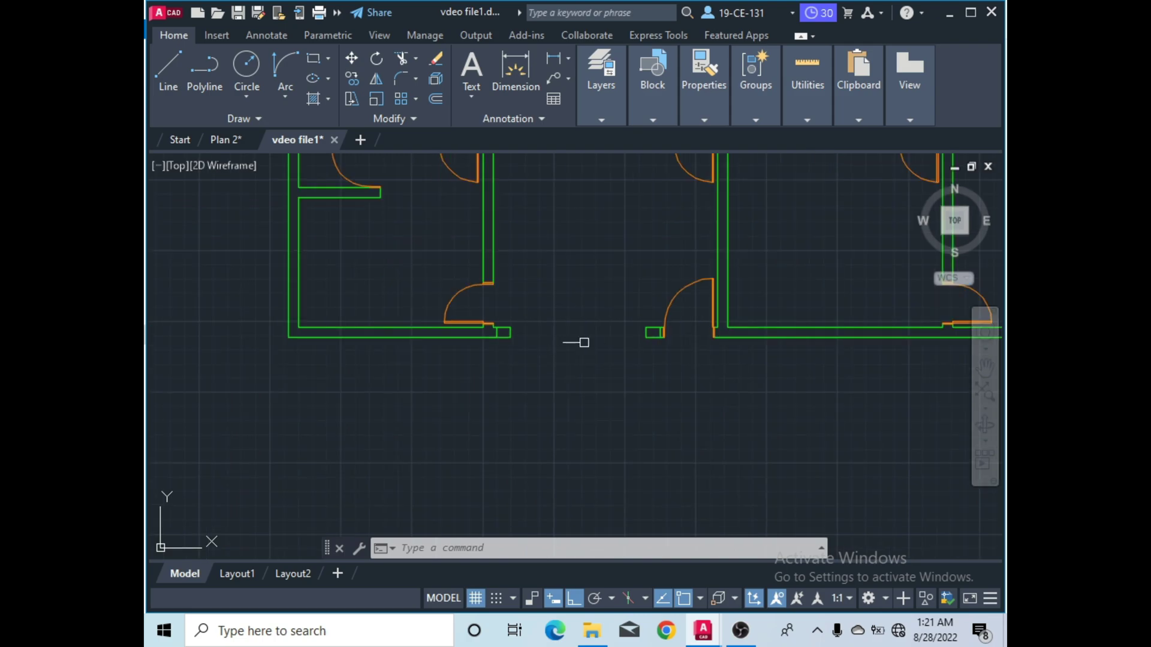
Draw a 2" by 9" rectangle as a jamb against the wall end left of the wide entrance opening, starting from the wall's upper-right corner.
scroll(552, 324, up, 2)
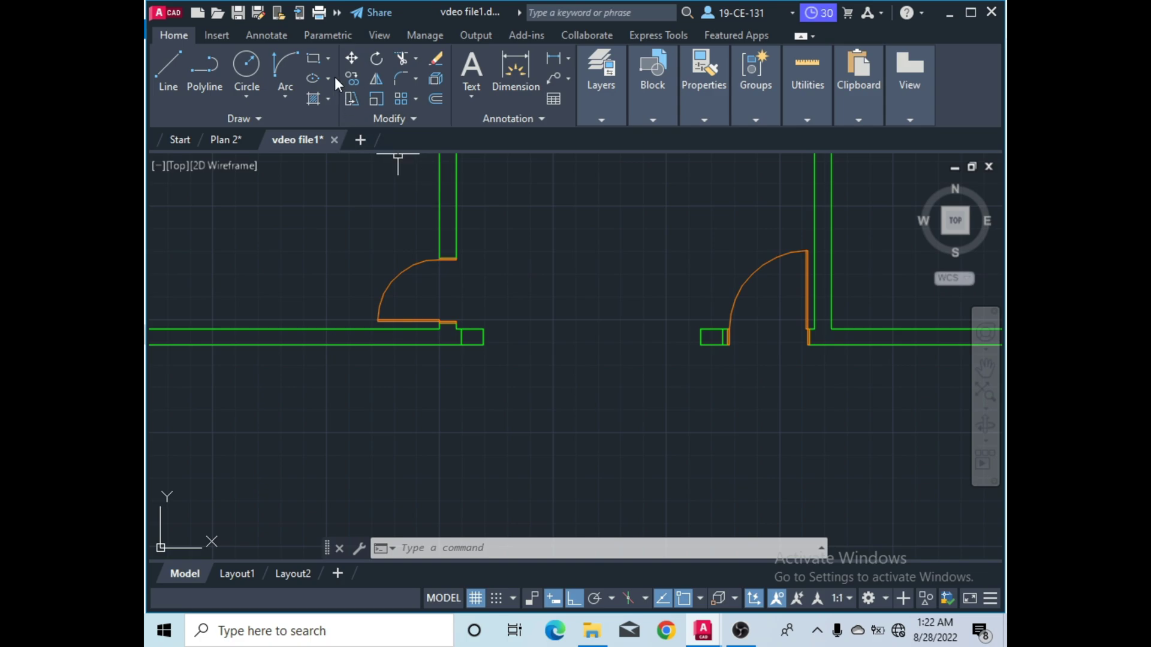
click(315, 60)
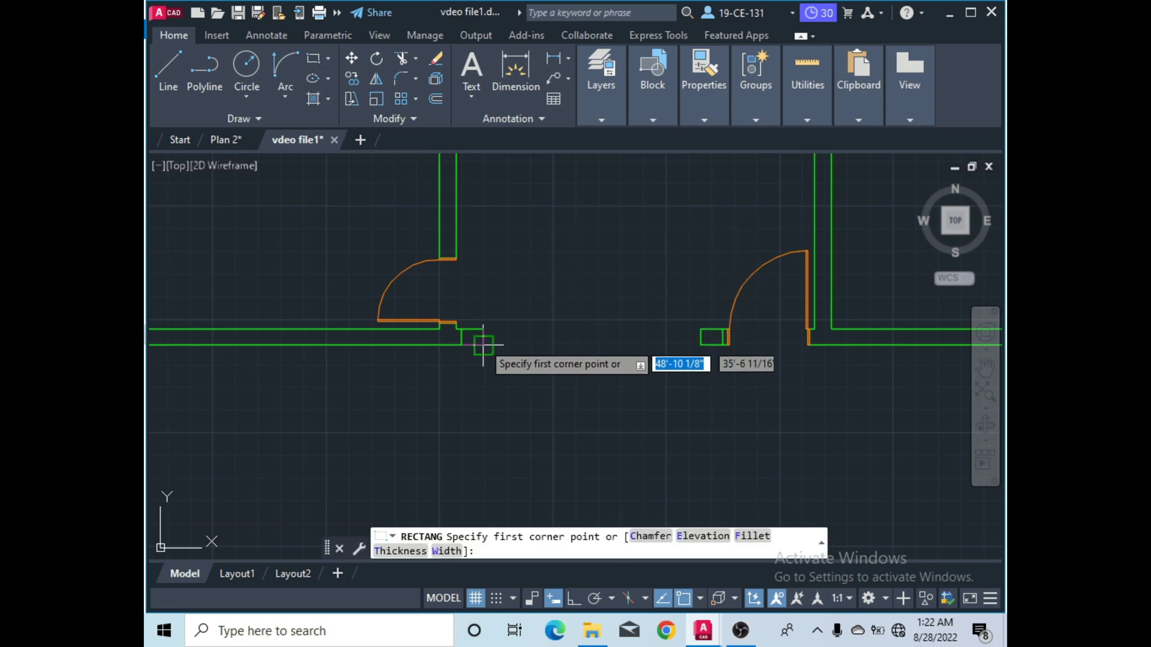
scroll(479, 334, up, 4)
scroll(479, 334, up, 2)
click(483, 283)
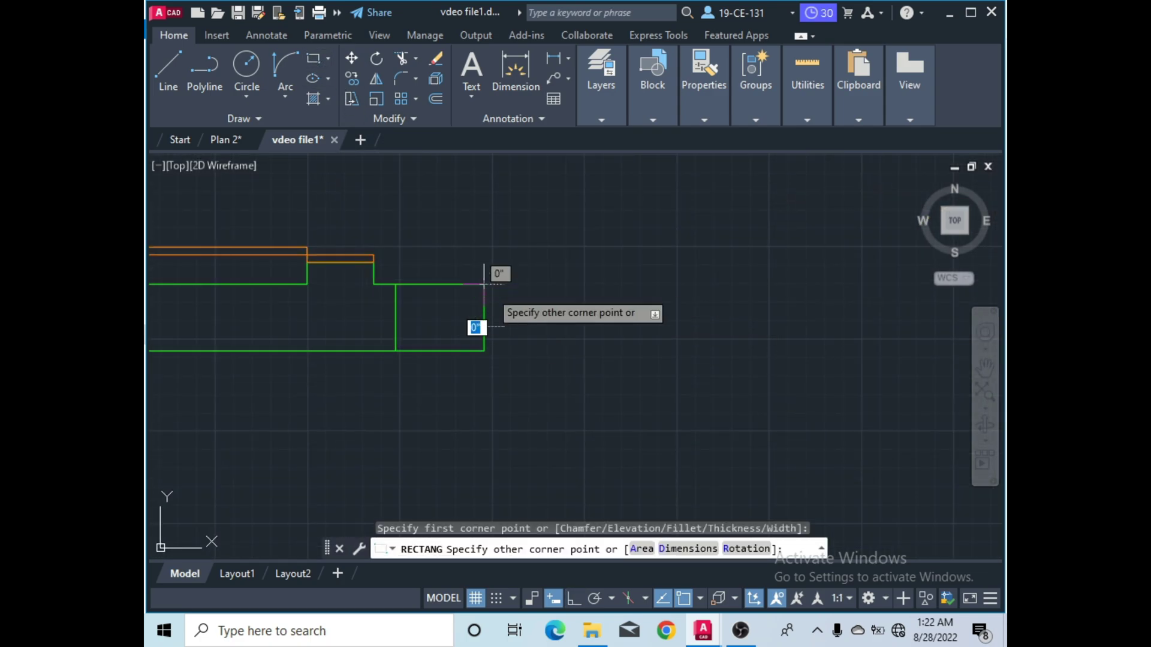
click(688, 549)
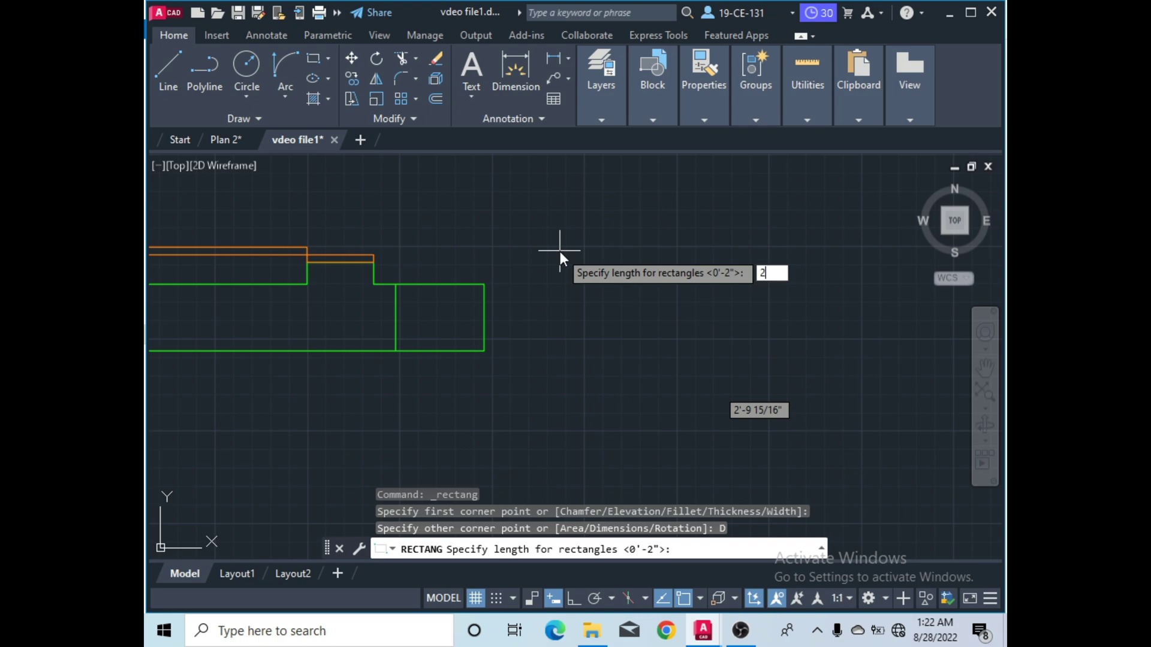
key(Return)
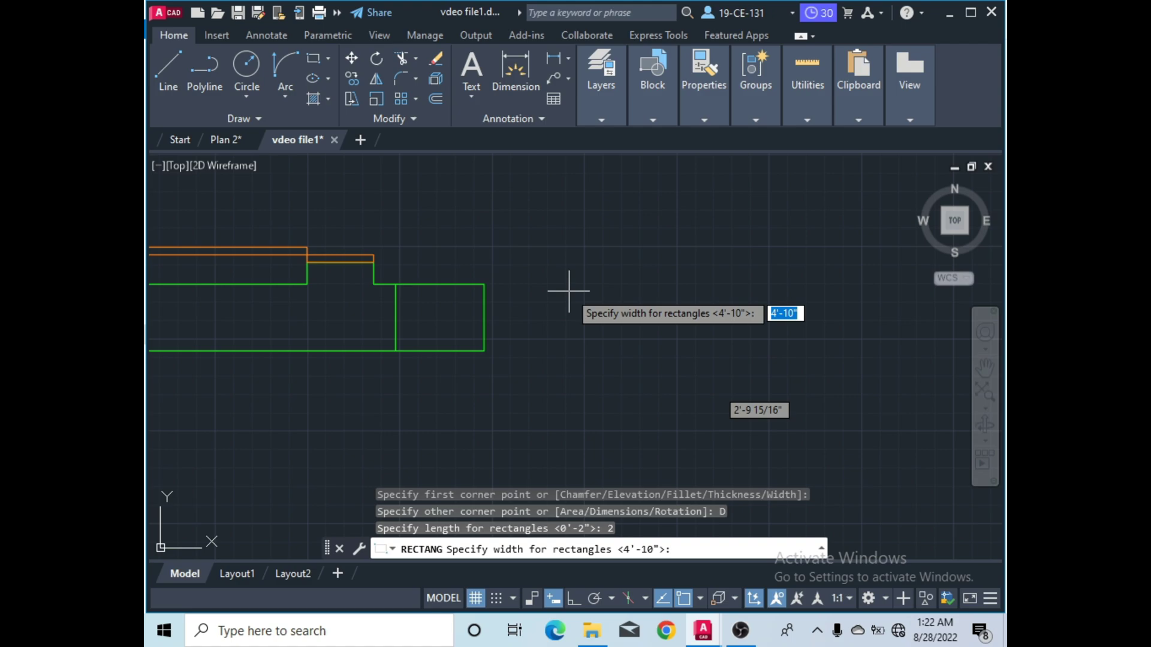
text(9)
key(Return)
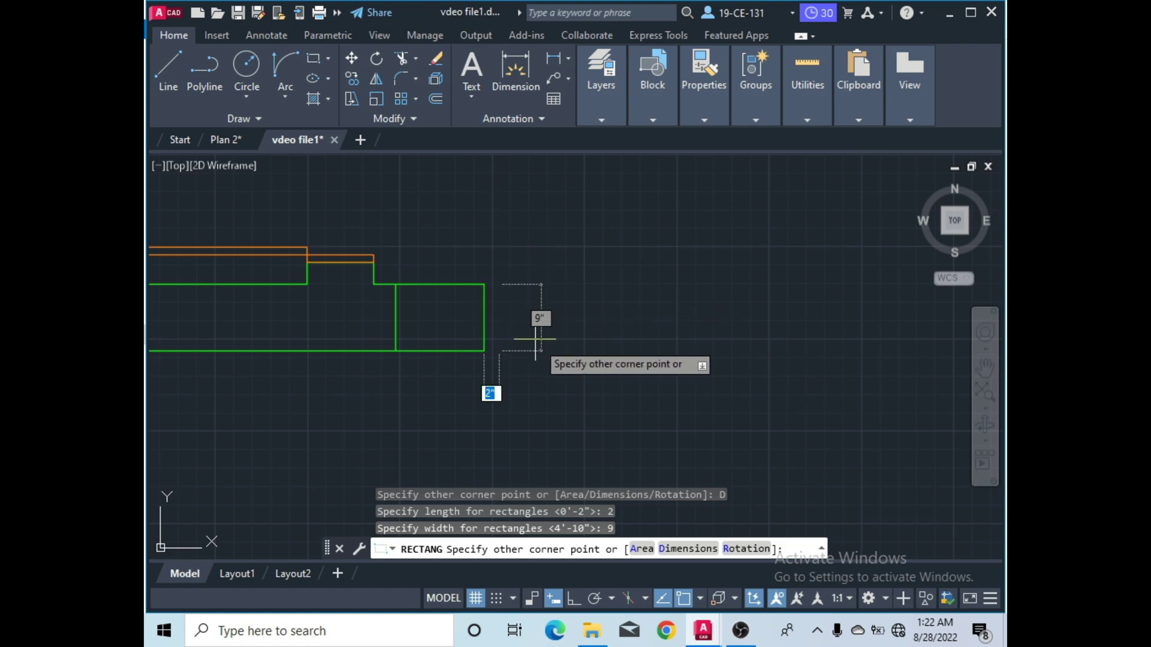
click(583, 345)
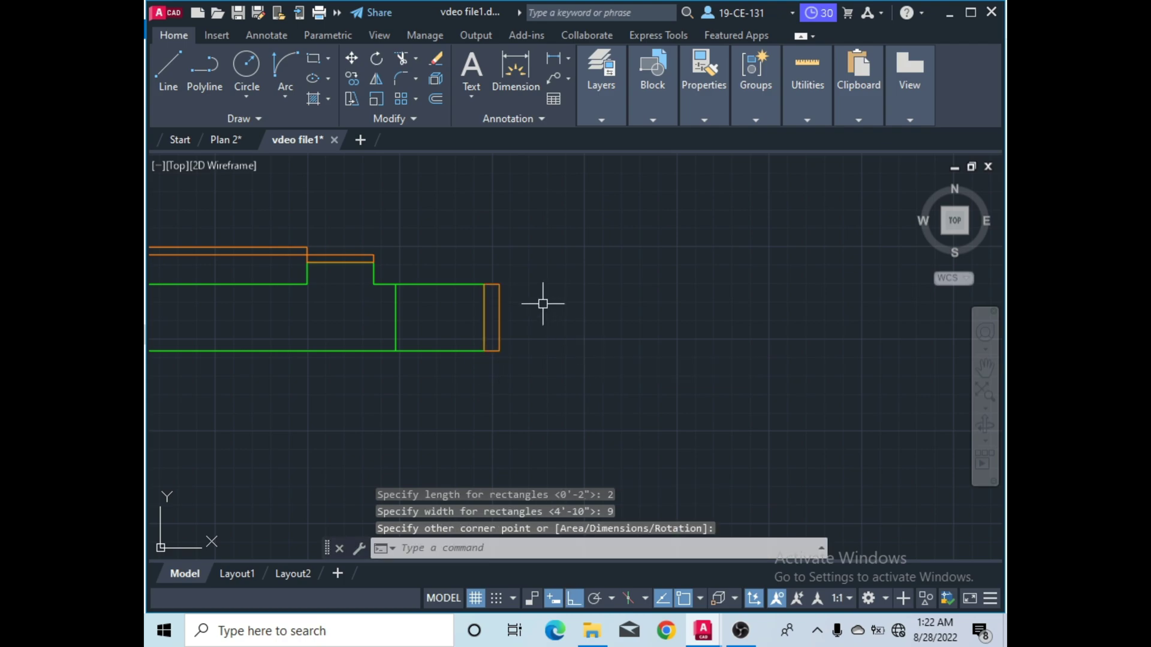
Copy the jamb rectangle horizontally 4'10" into the entrance opening, using its lower-right corner as the base point.
scroll(512, 323, down, 4)
scroll(575, 324, down, 3)
scroll(498, 332, up, 3)
scroll(398, 344, up, 2)
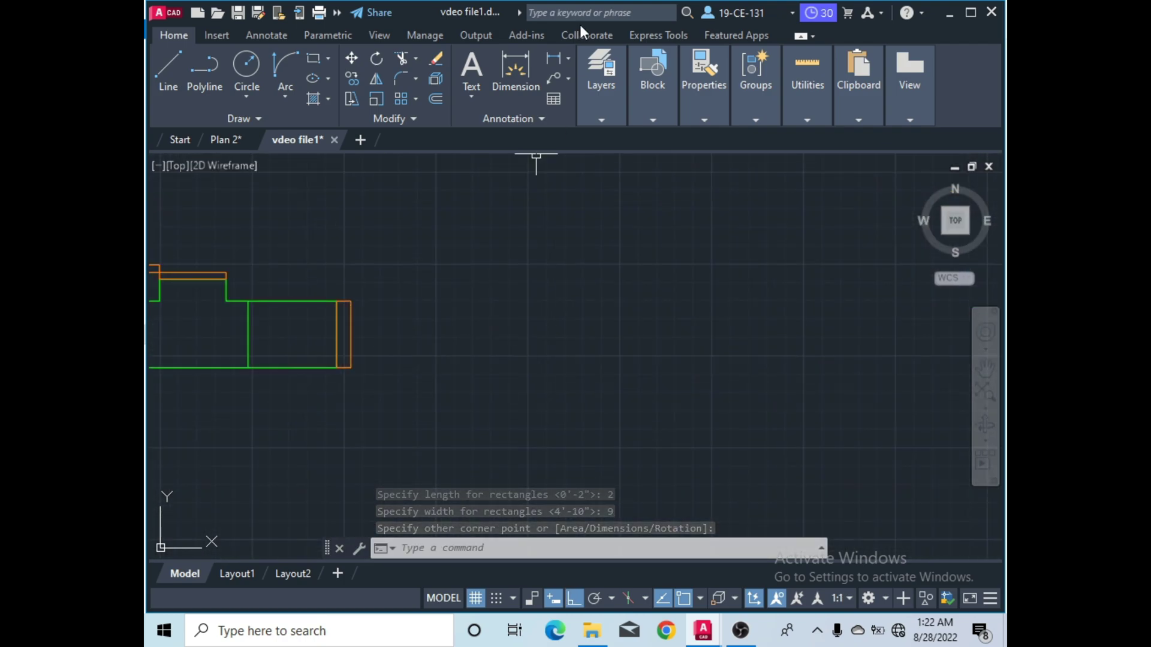
click(352, 78)
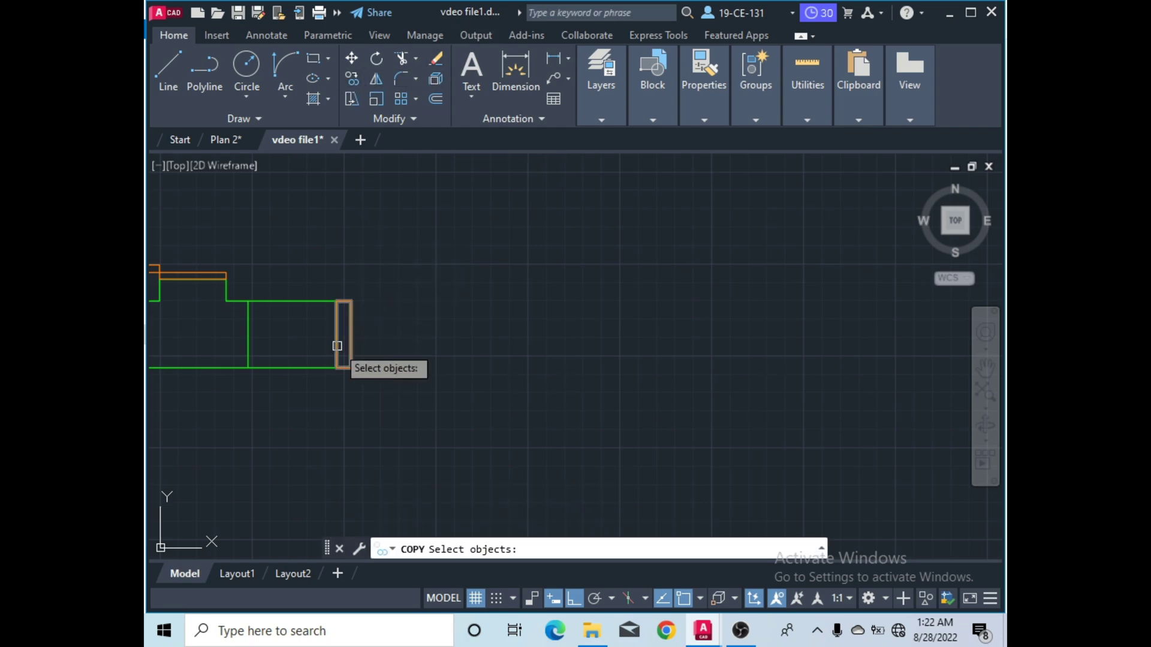
click(351, 346)
key(Return)
scroll(334, 343, up, 2)
click(330, 308)
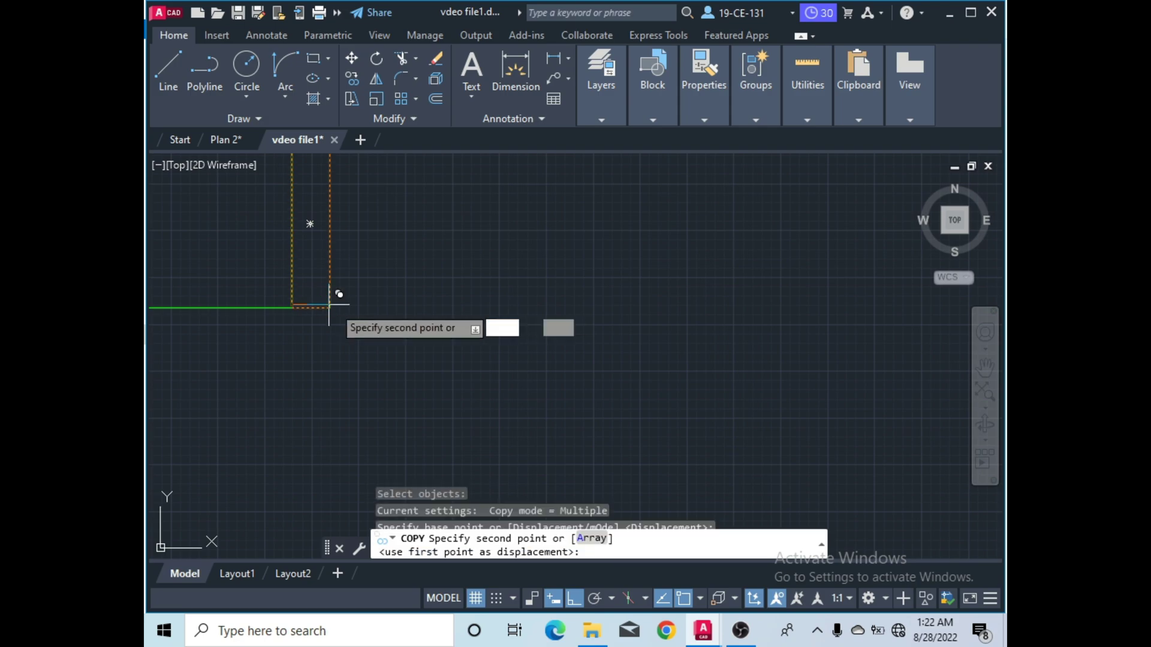
scroll(742, 323, down, 3)
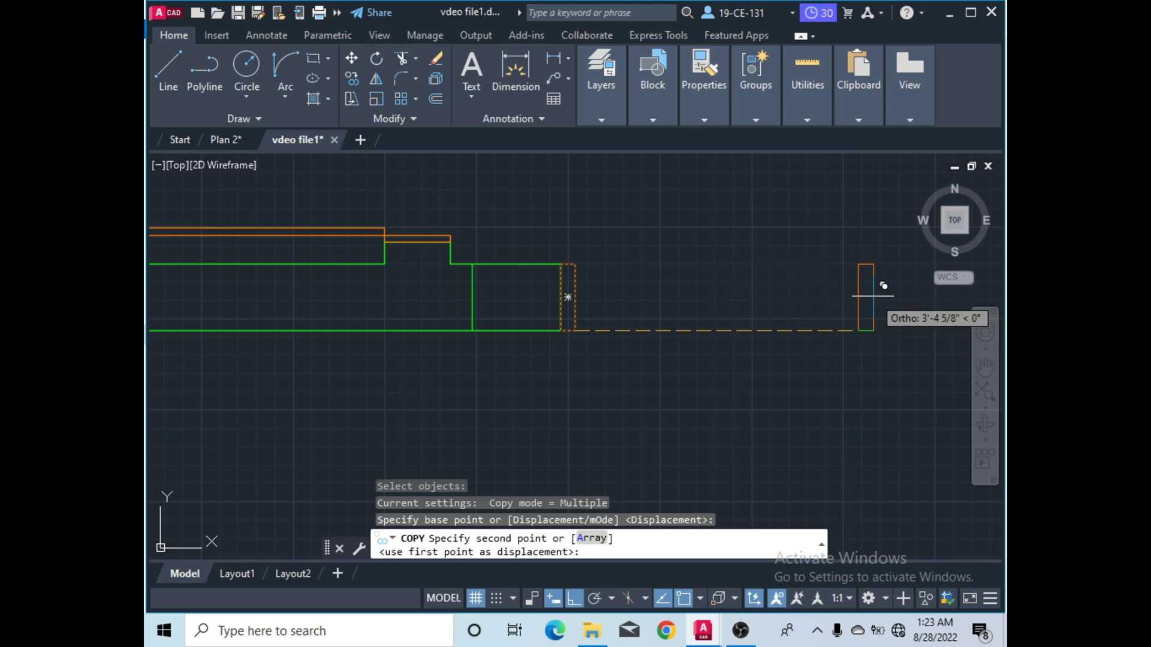
text(4'1)
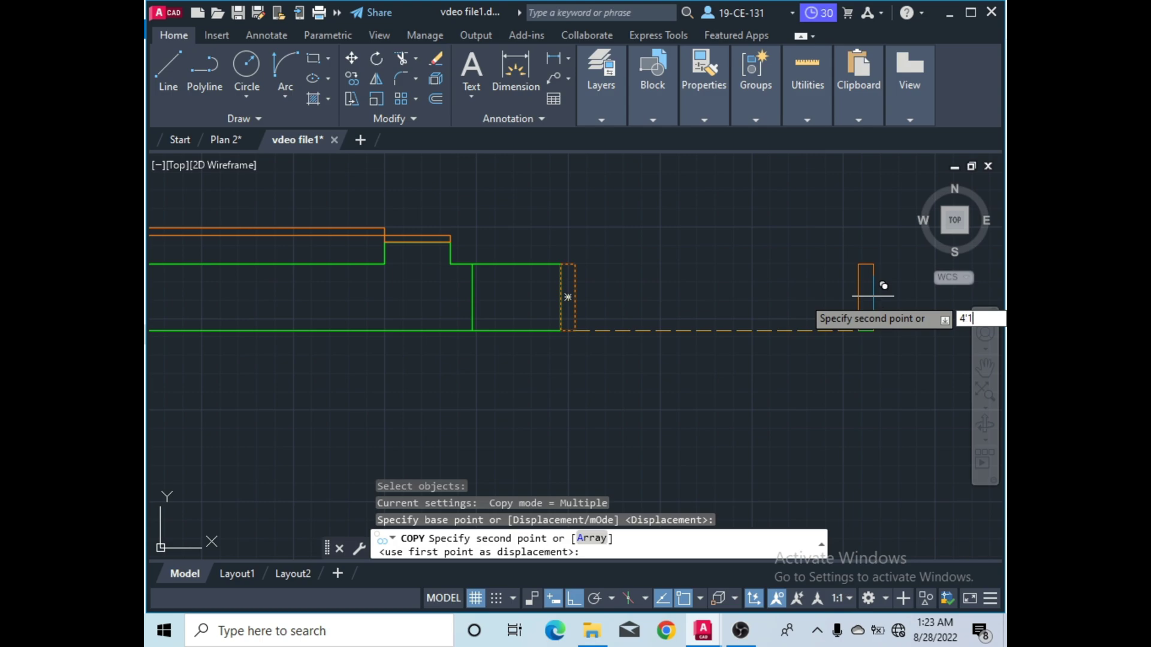
key(Return)
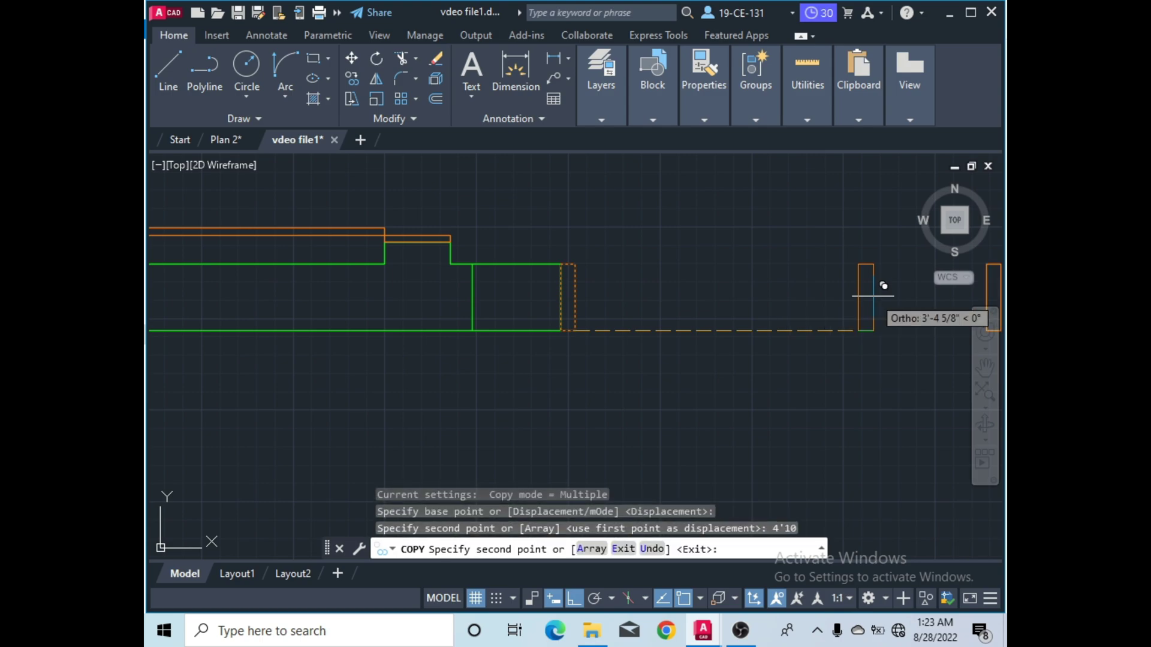
scroll(656, 321, down, 3)
scroll(856, 321, up, 4)
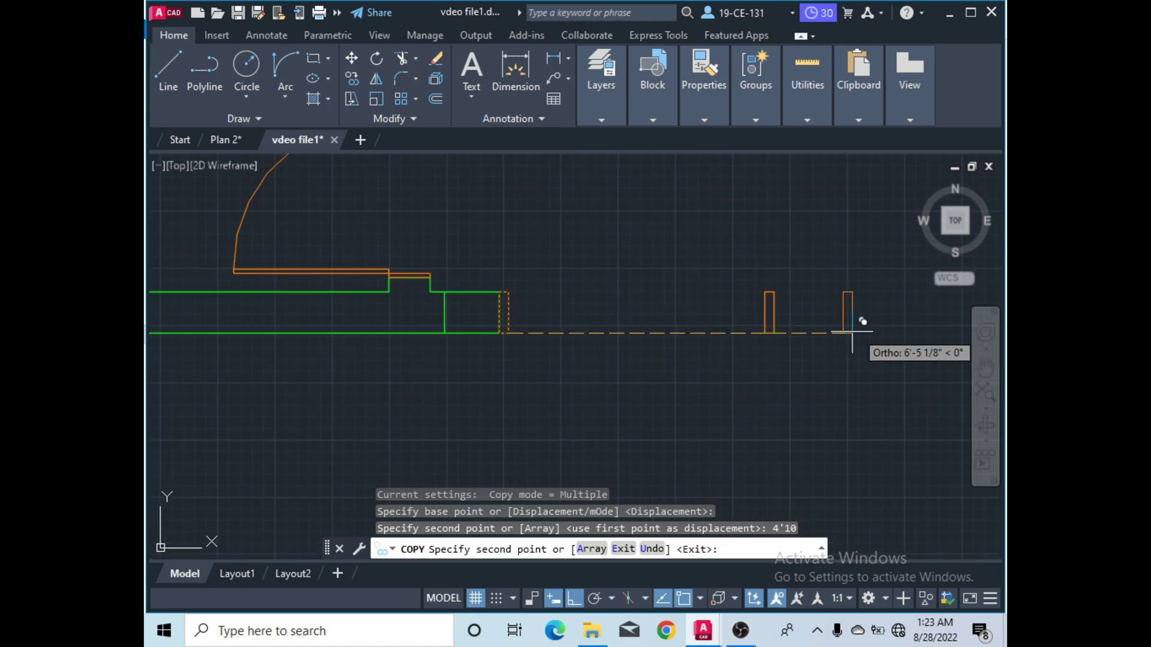
scroll(738, 316, down, 2)
right_click(784, 305)
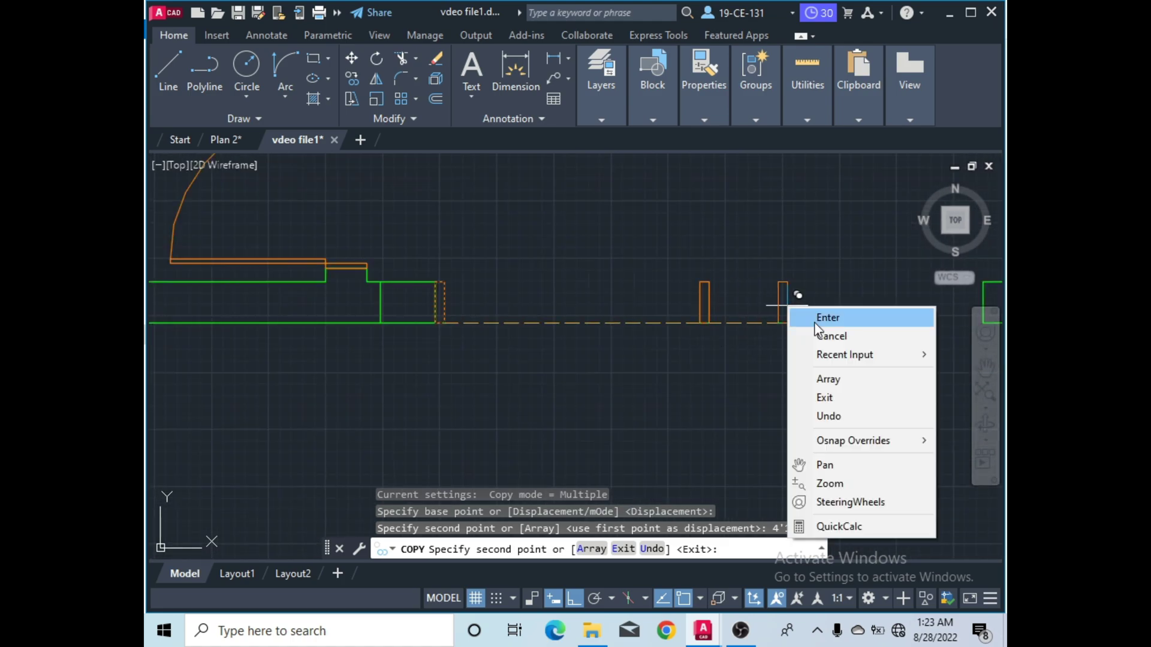
click(820, 318)
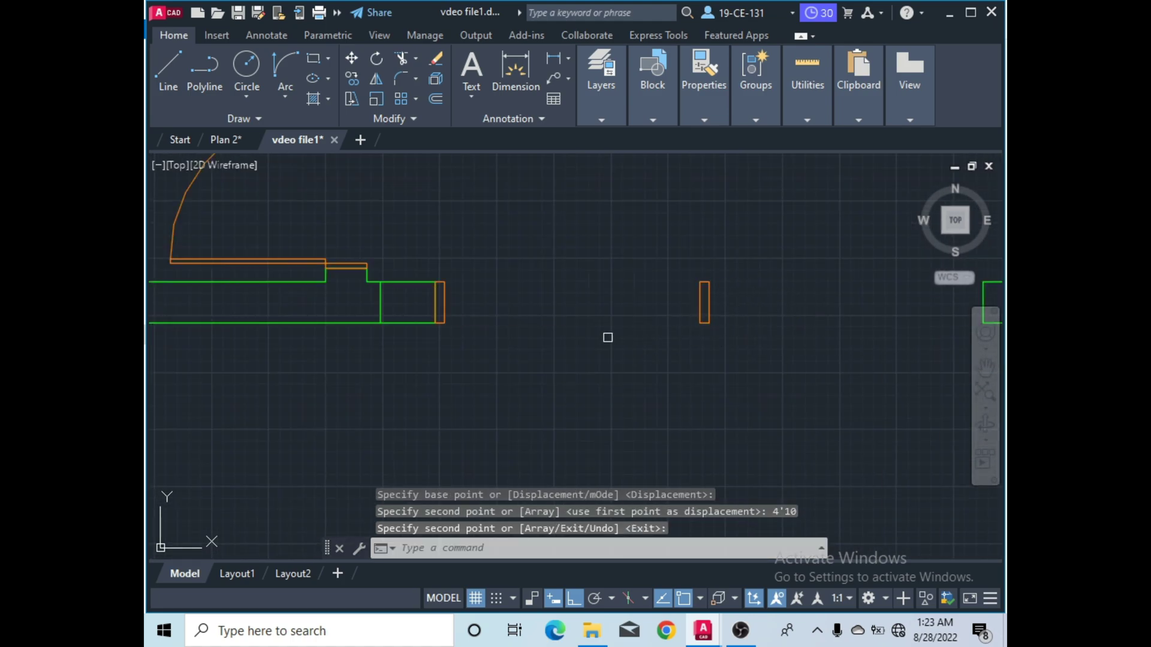
Draw a 2" by 4'8" rectangle as an upright door leaf, starting from the upper-right corner of the wide opening's left jamb.
scroll(733, 289, down, 2)
scroll(760, 306, down, 2)
scroll(689, 290, up, 5)
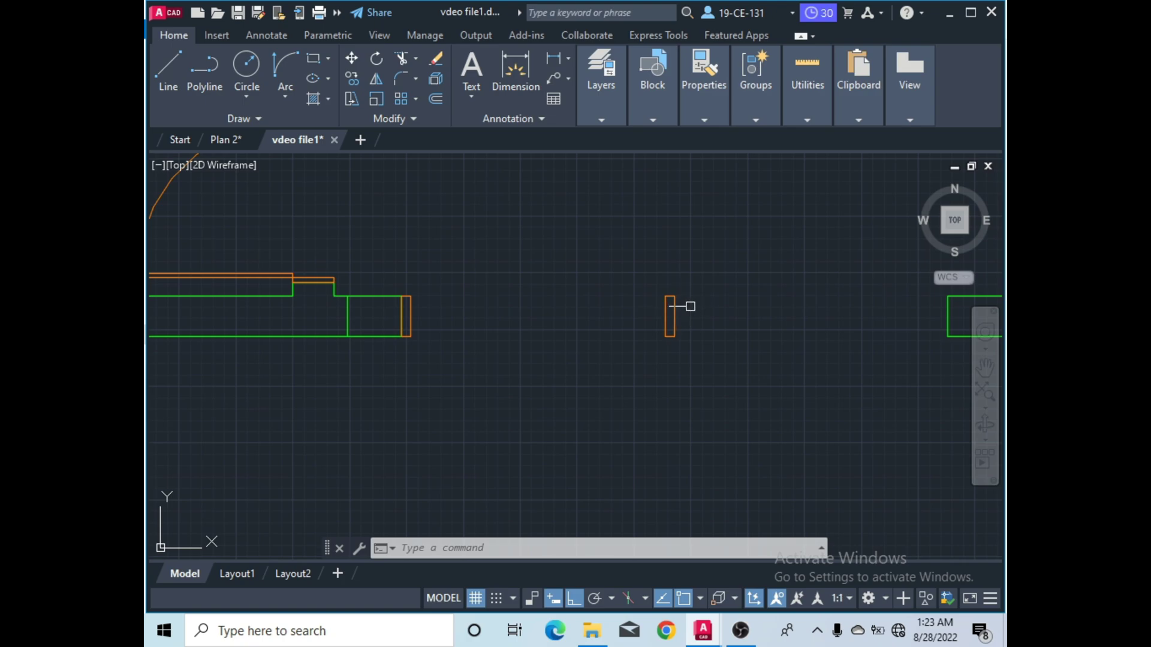
scroll(703, 359, down, 3)
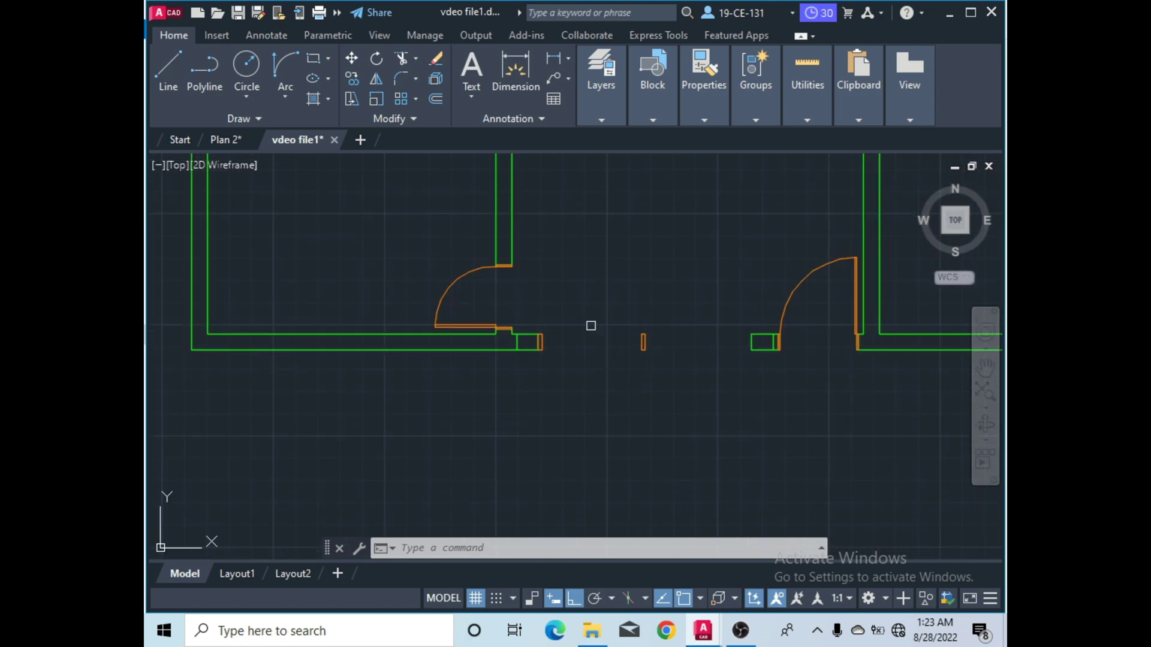
scroll(590, 325, up, 2)
click(311, 59)
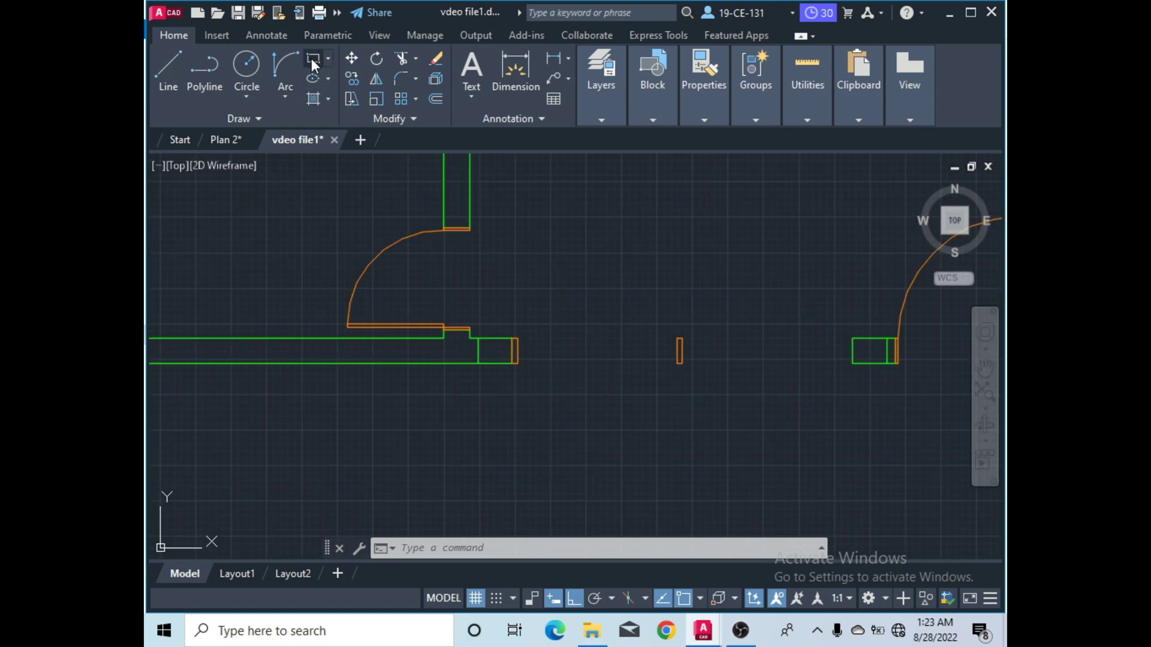
scroll(527, 355, up, 6)
click(494, 311)
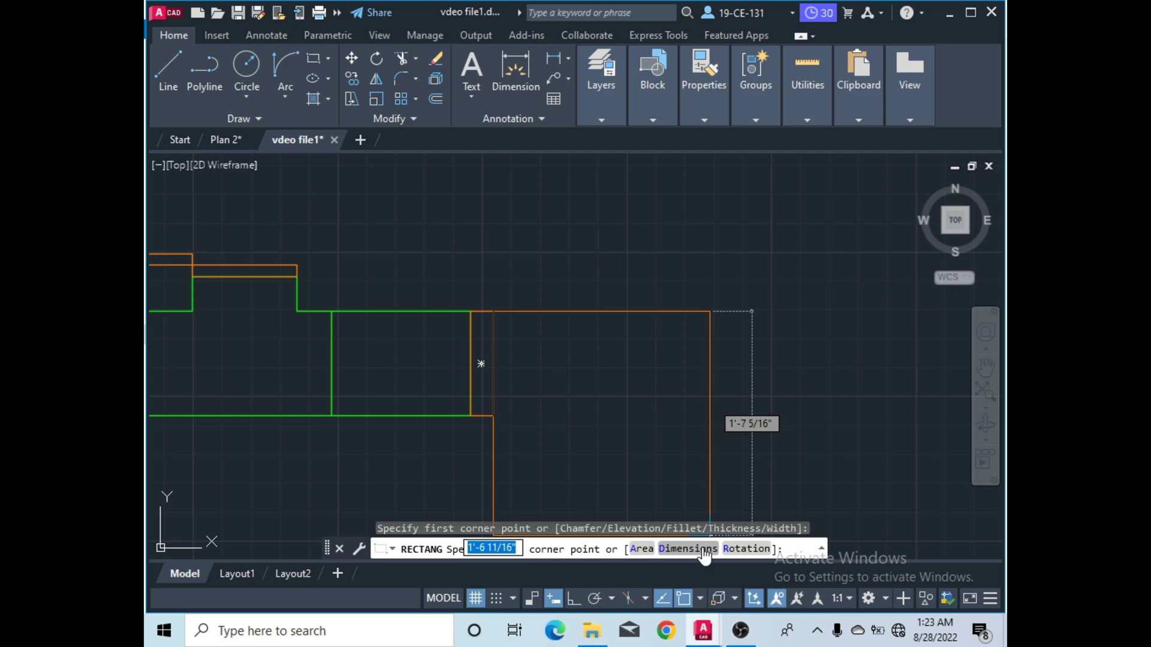
click(681, 548)
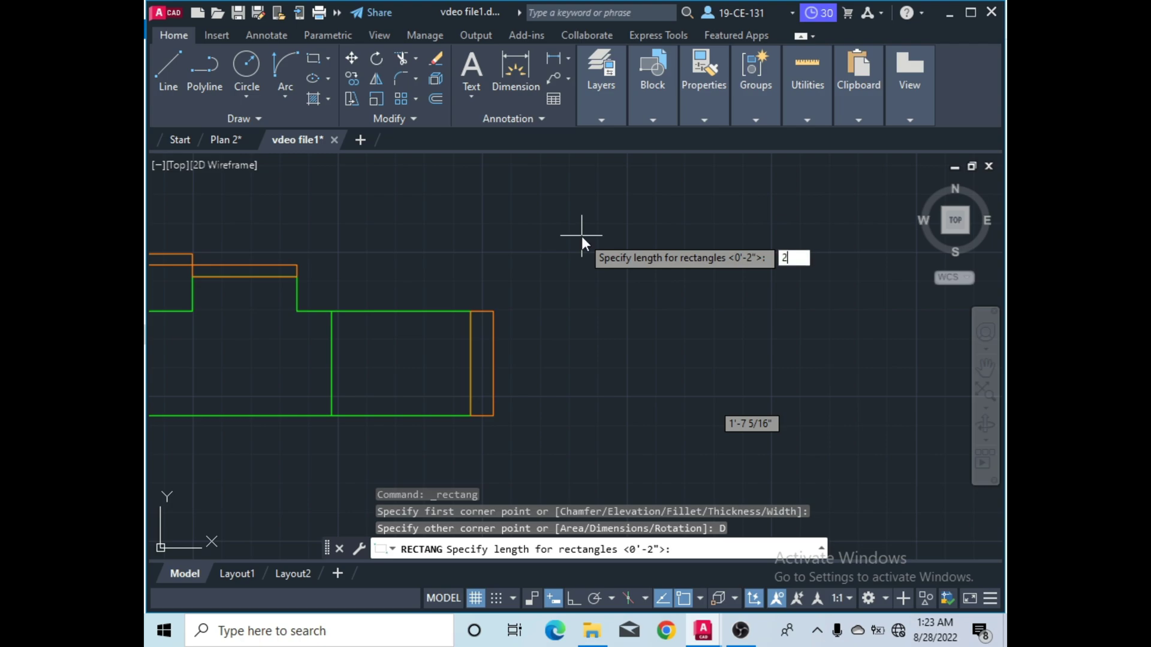
key(Return)
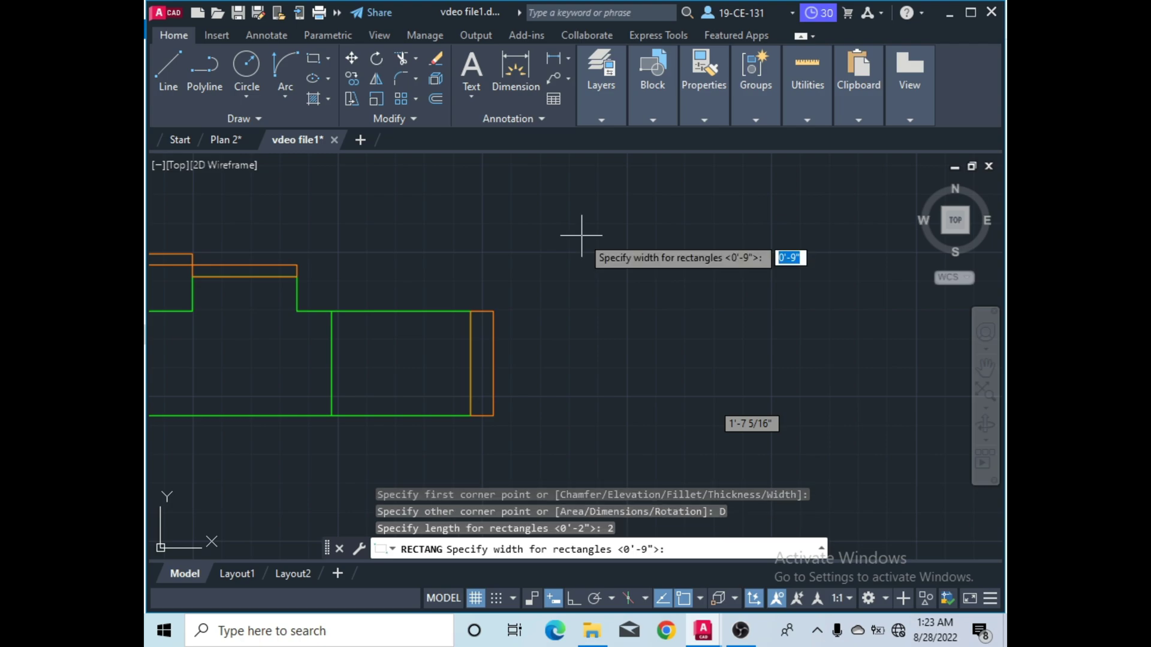
scroll(516, 277, down, 4)
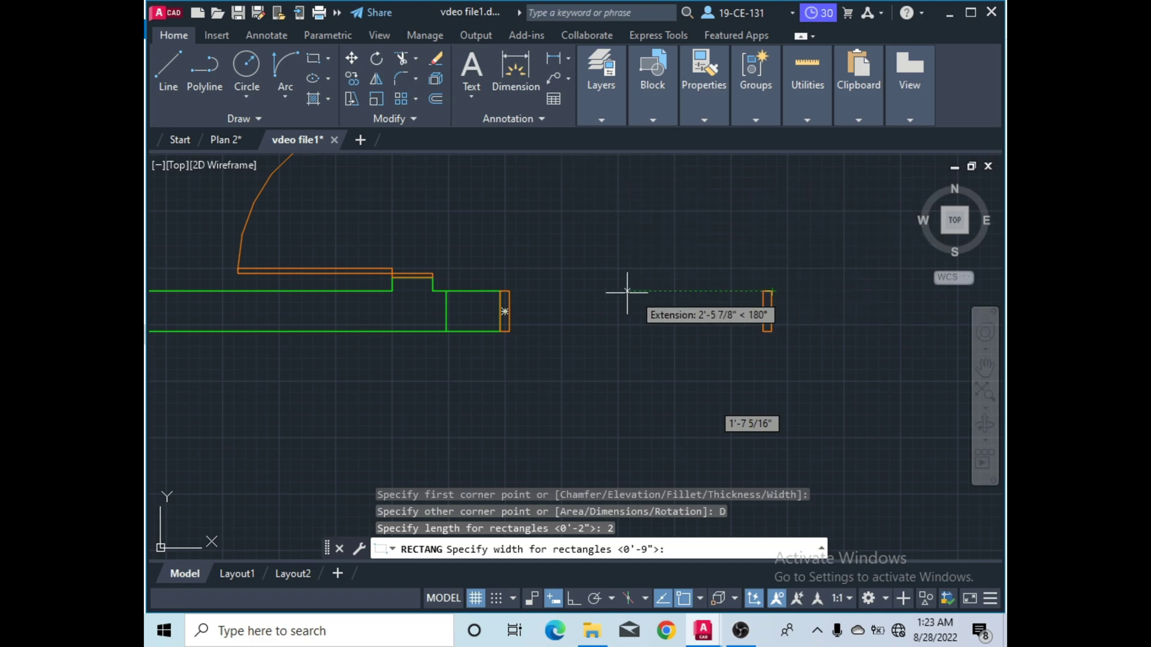
scroll(570, 294, up, 4)
scroll(576, 314, down, 4)
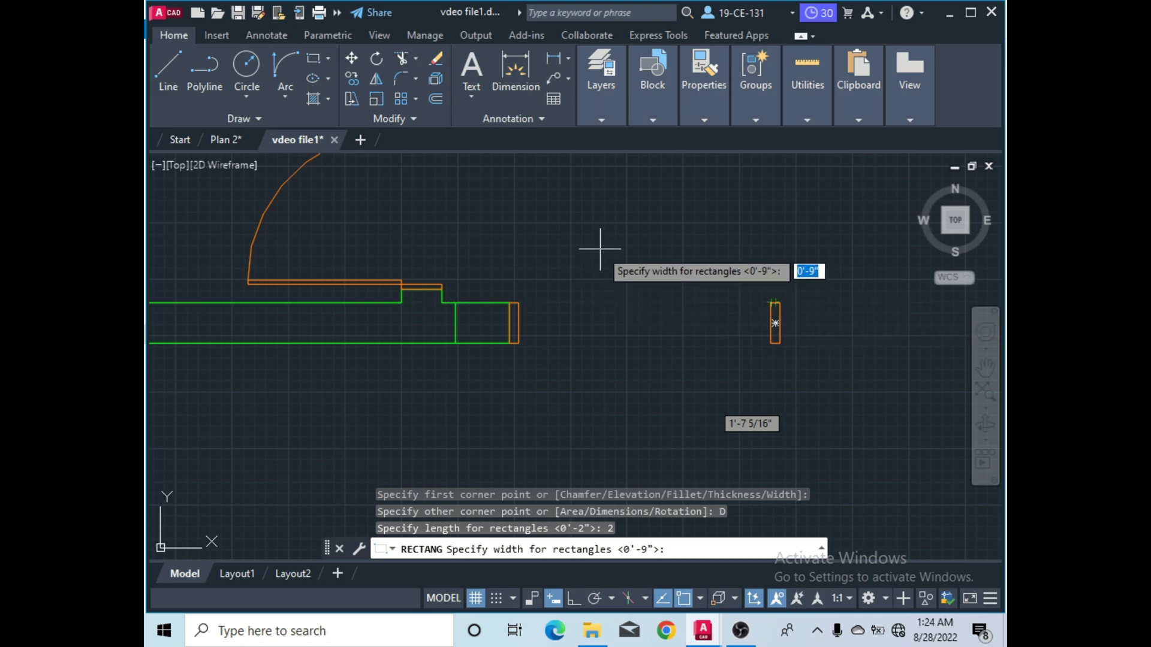
scroll(760, 302, up, 4)
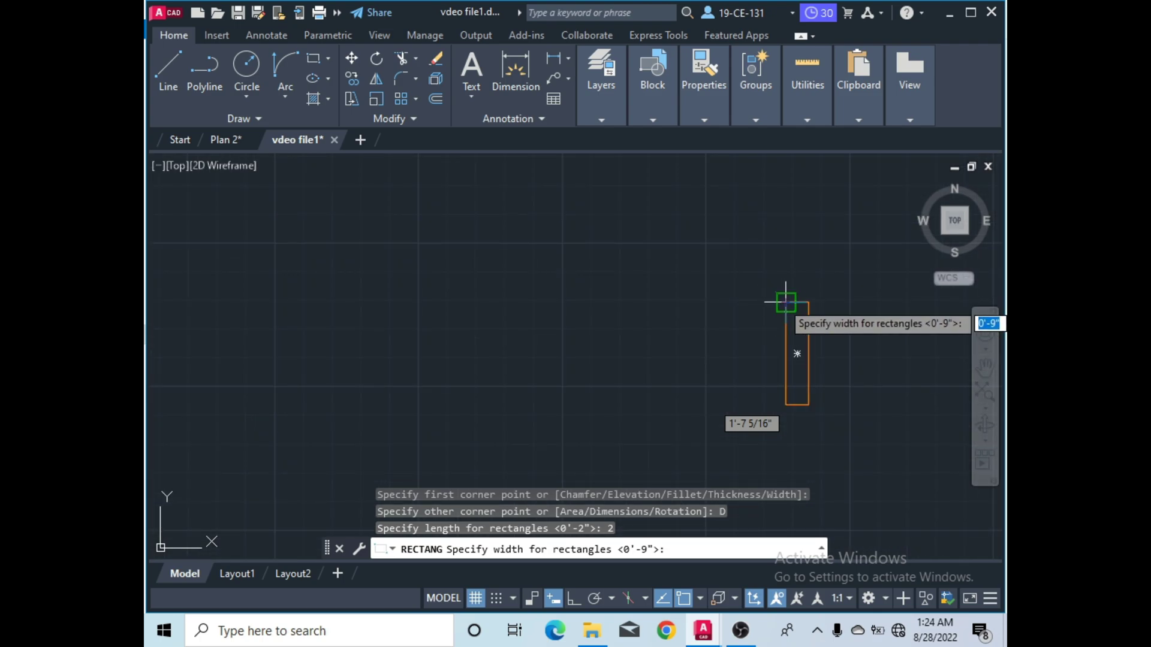
scroll(786, 302, down, 2)
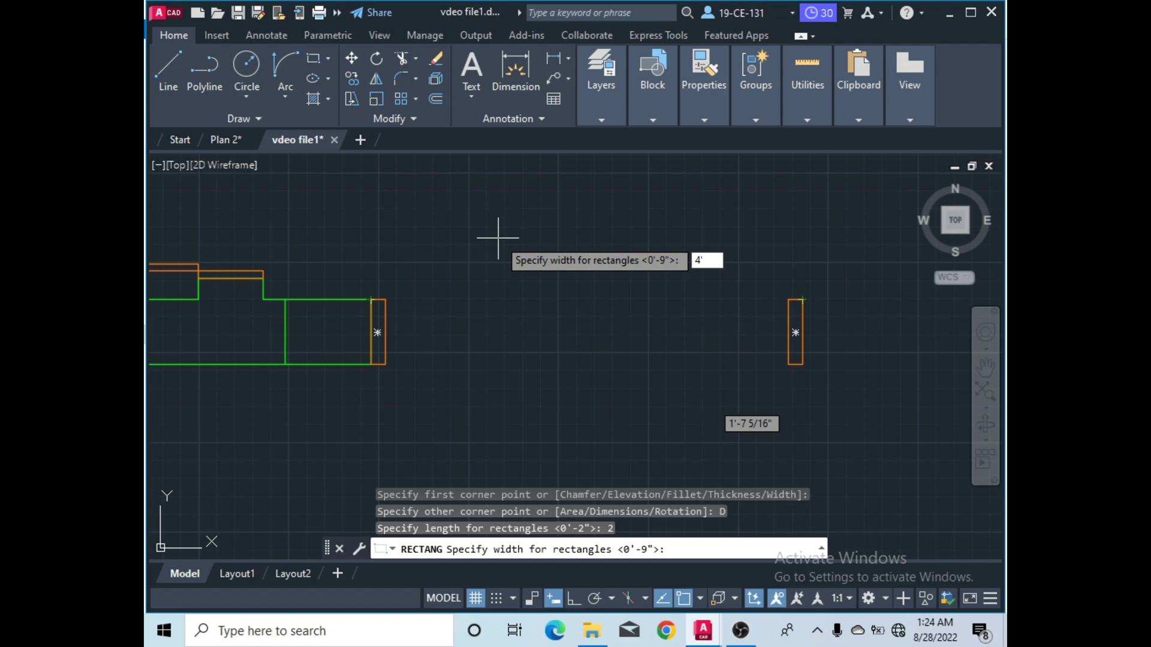
key(Return)
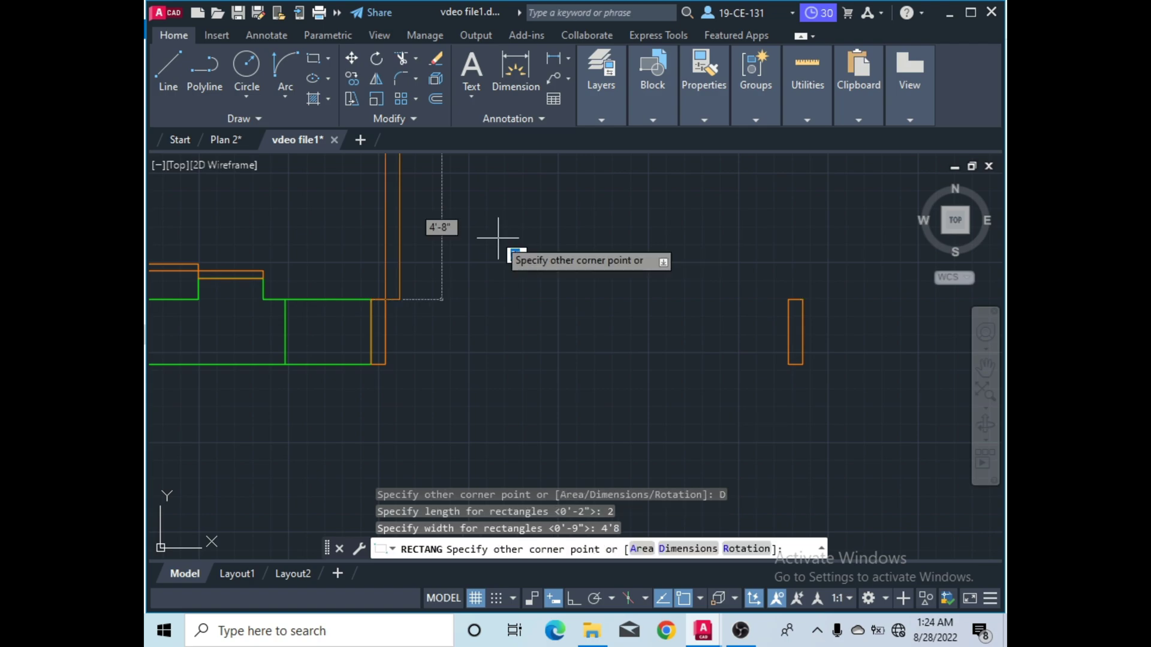
scroll(504, 234, down, 3)
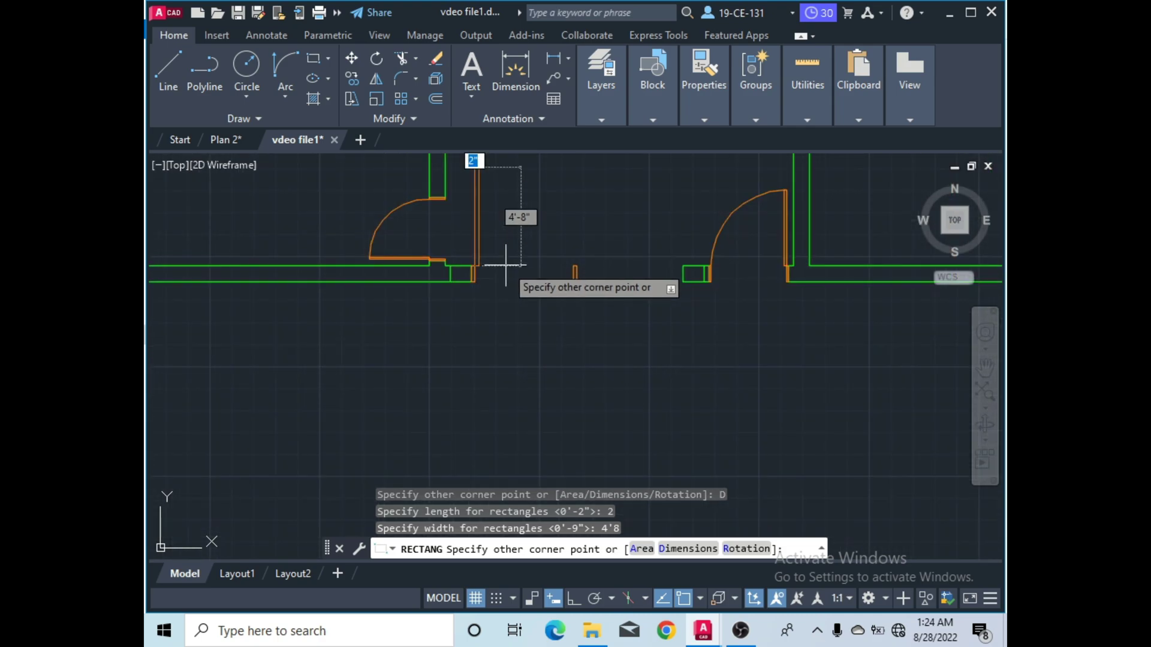
click(506, 220)
Draw the door swing as a start-end-direction arc from the top of the leaf to the midpoint of the copied jamb's upper edge.
scroll(619, 220, up, 2)
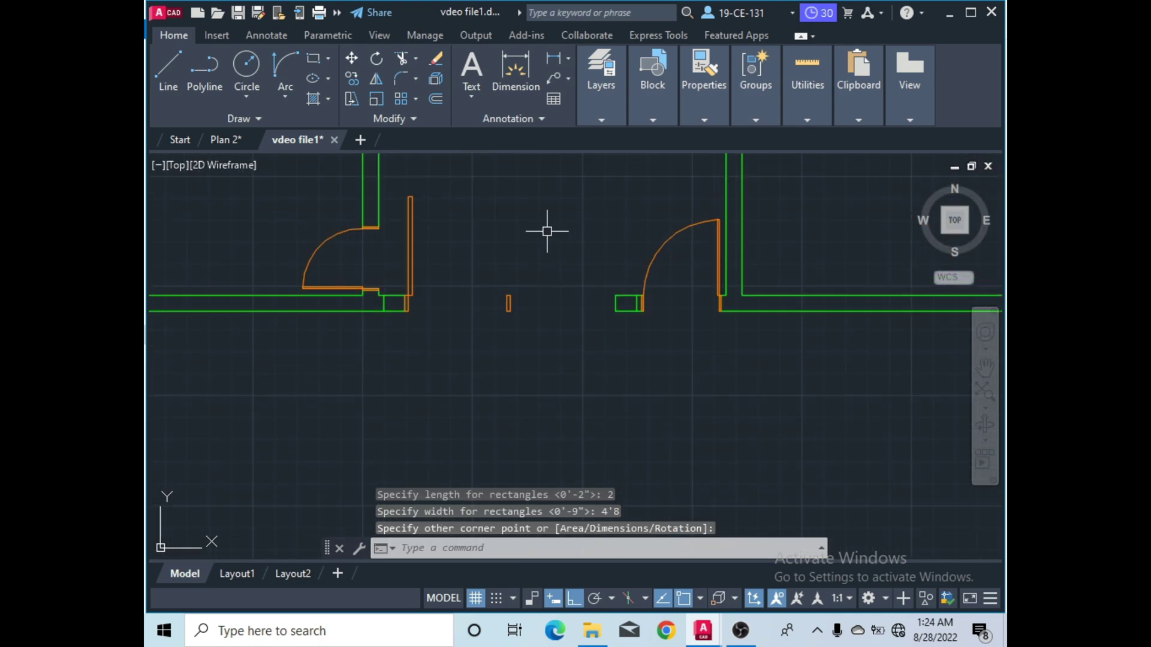
click(283, 94)
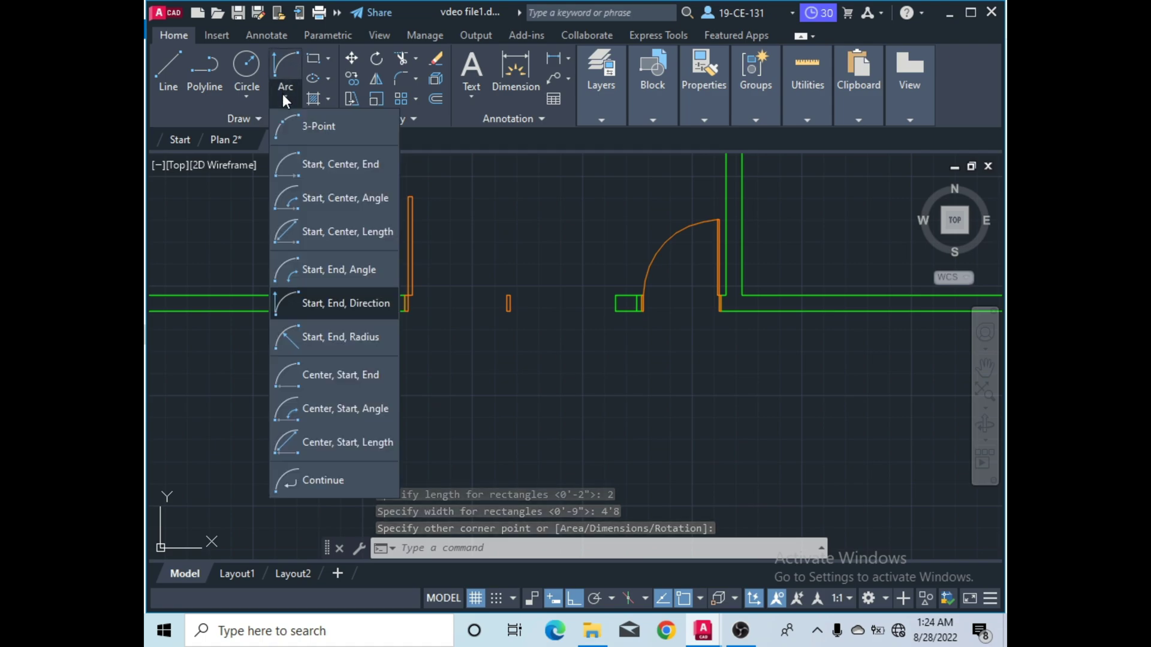
click(337, 301)
scroll(419, 237, up, 1)
scroll(414, 267, down, 2)
scroll(390, 192, up, 4)
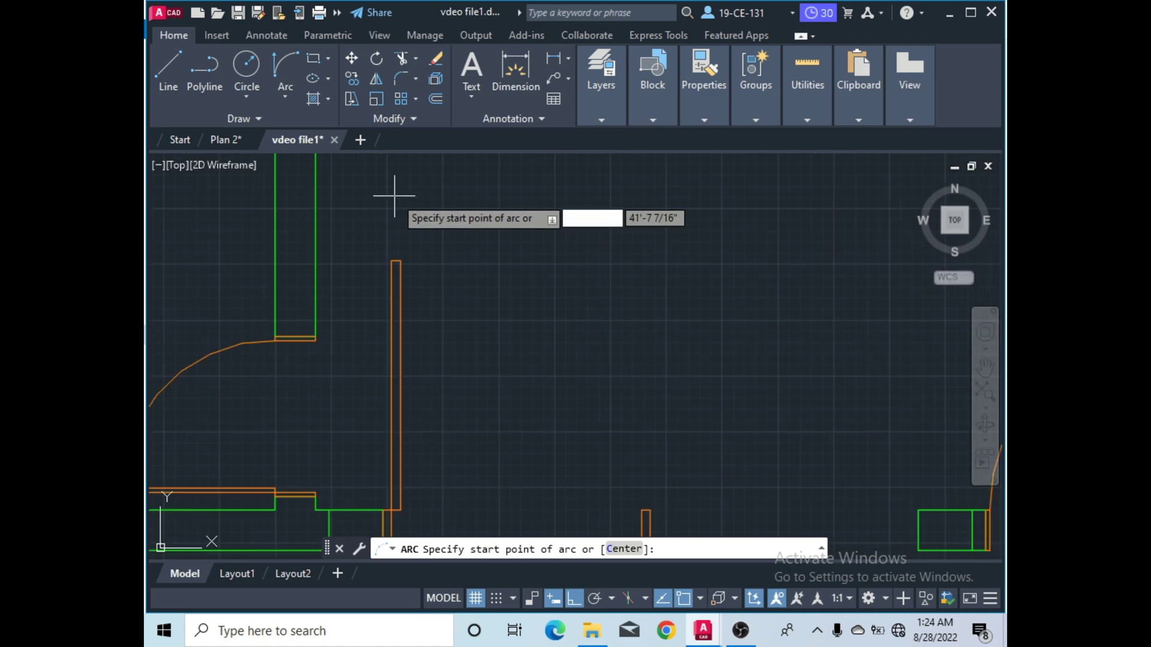
click(395, 258)
scroll(516, 257, down, 3)
scroll(563, 346, up, 4)
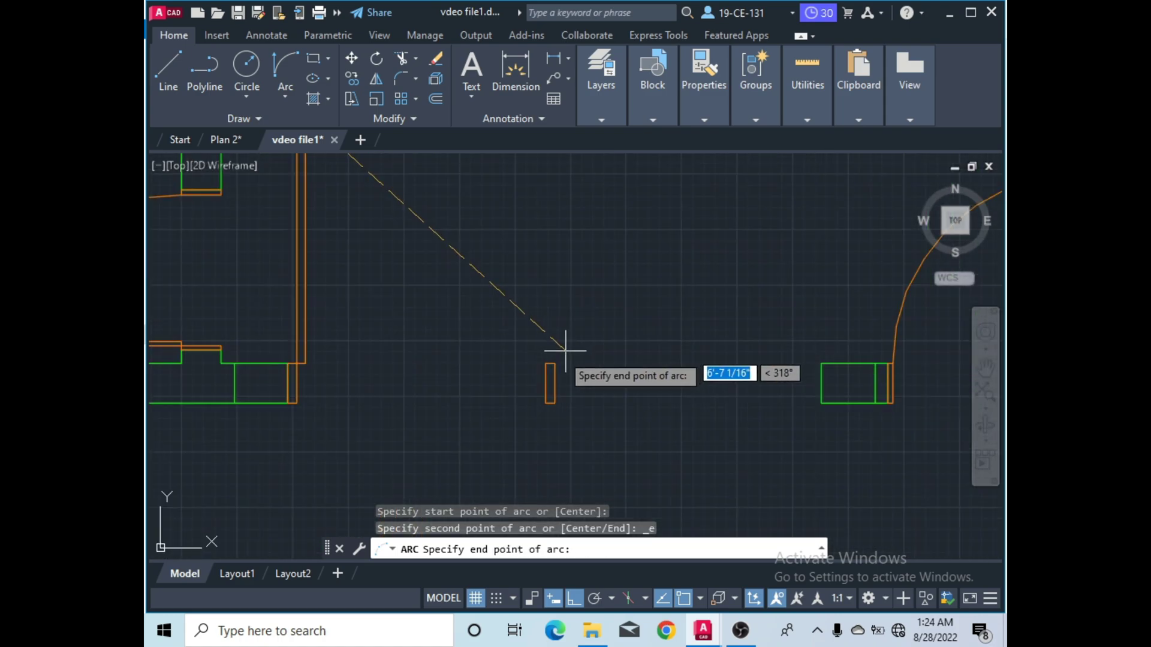
scroll(552, 369, up, 6)
scroll(549, 366, up, 2)
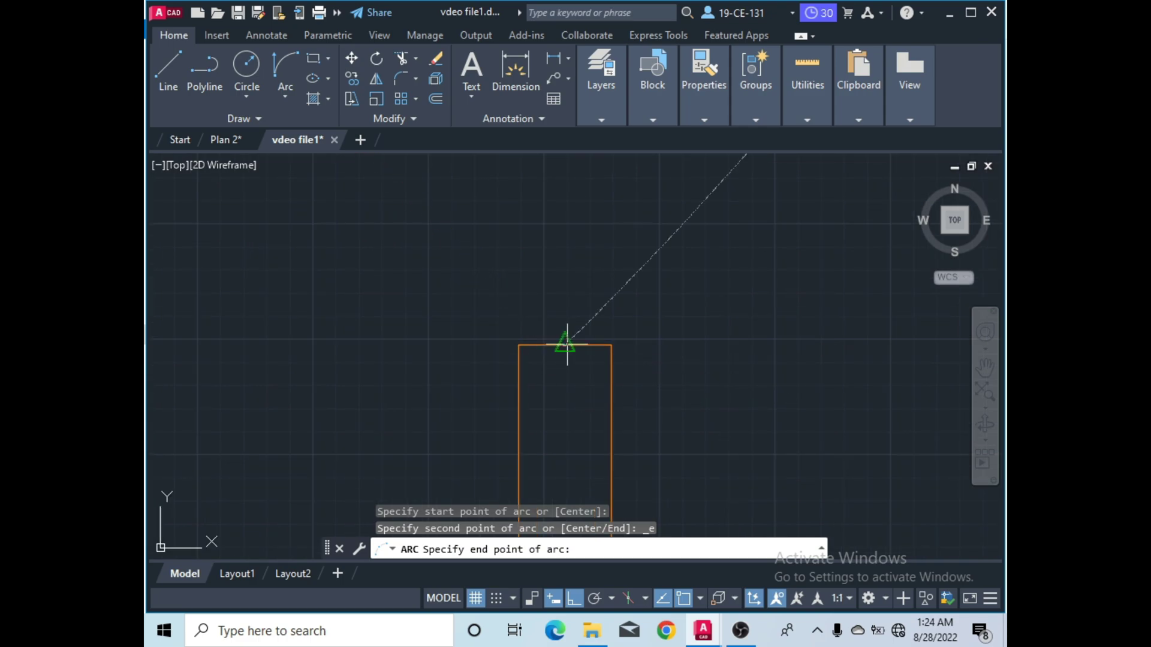
click(565, 345)
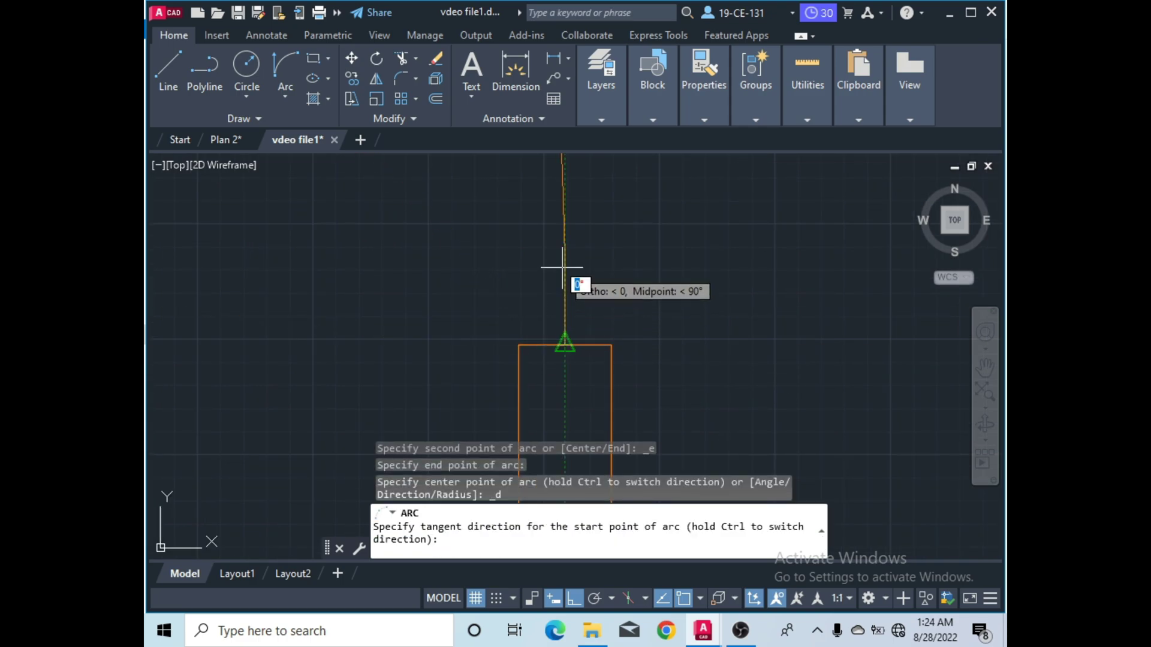
scroll(563, 257, down, 10)
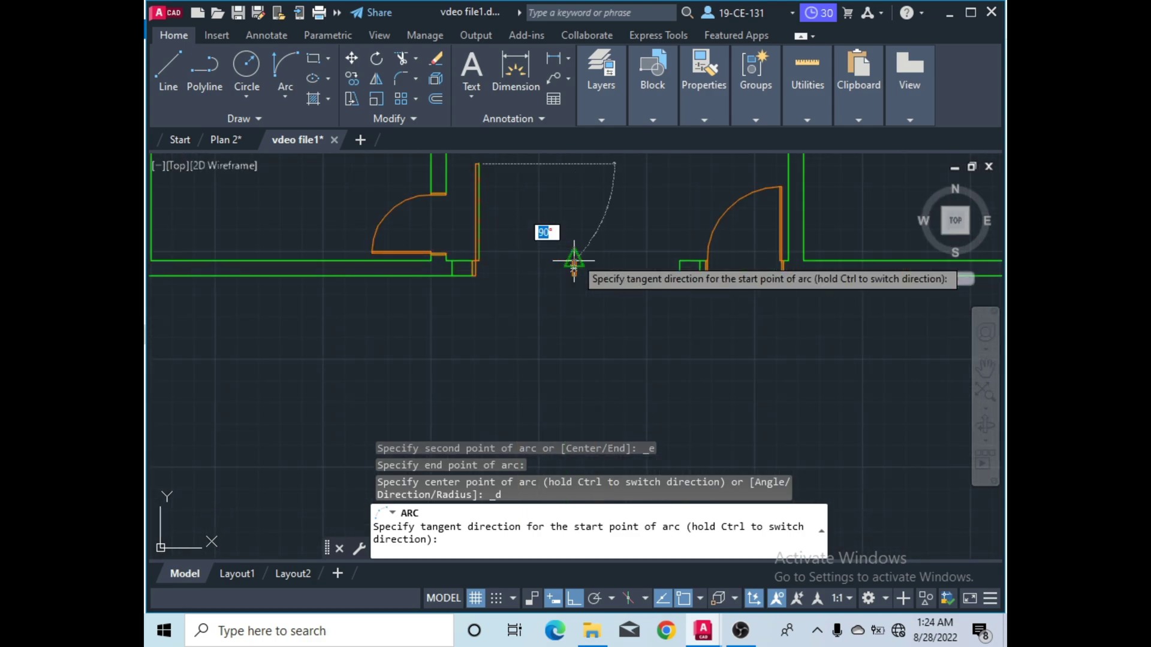
click(582, 207)
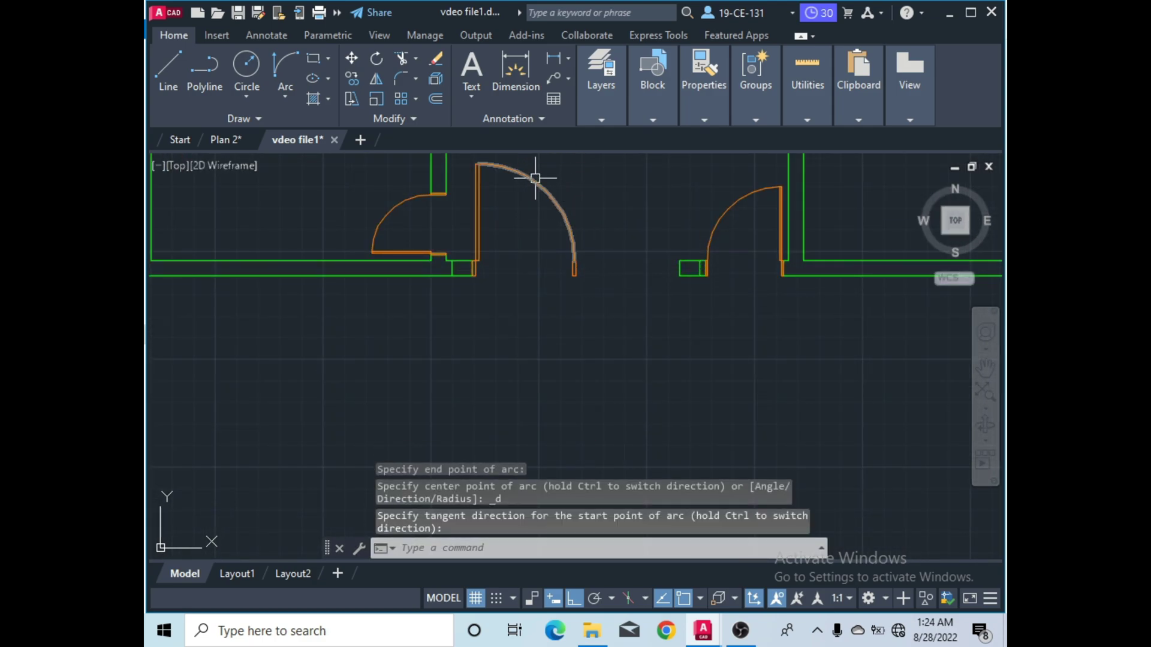
Group the new door leaf, its swing arc and both jamb rectangles.
scroll(587, 279, down, 4)
scroll(594, 276, up, 4)
click(550, 244)
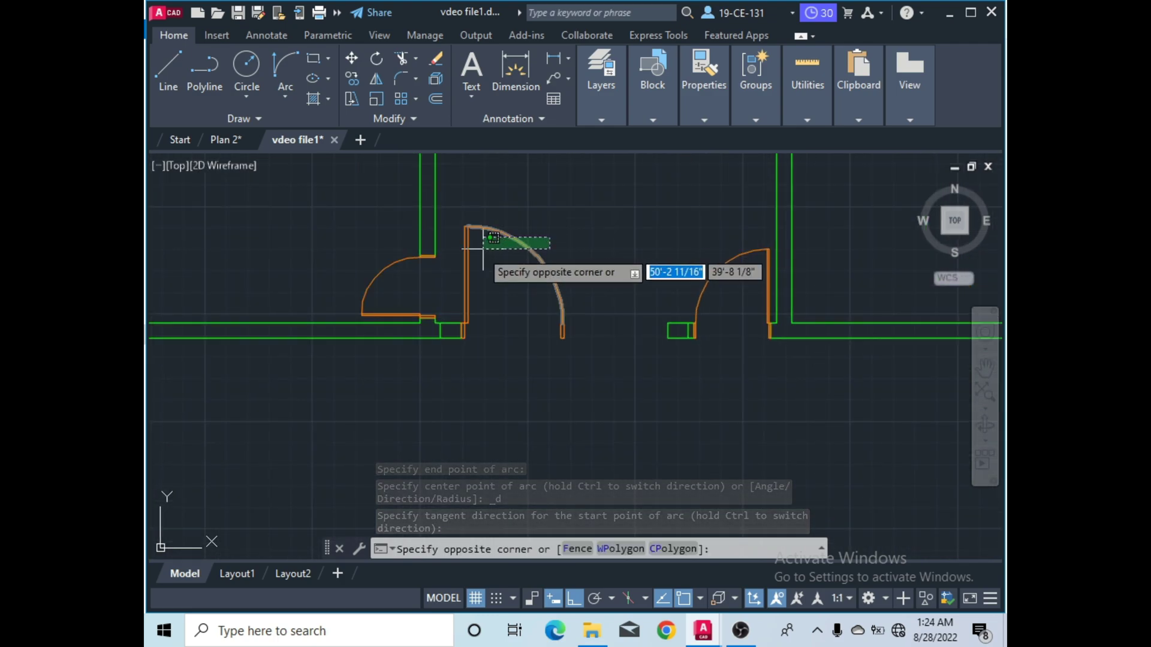
click(462, 251)
scroll(473, 338, up, 3)
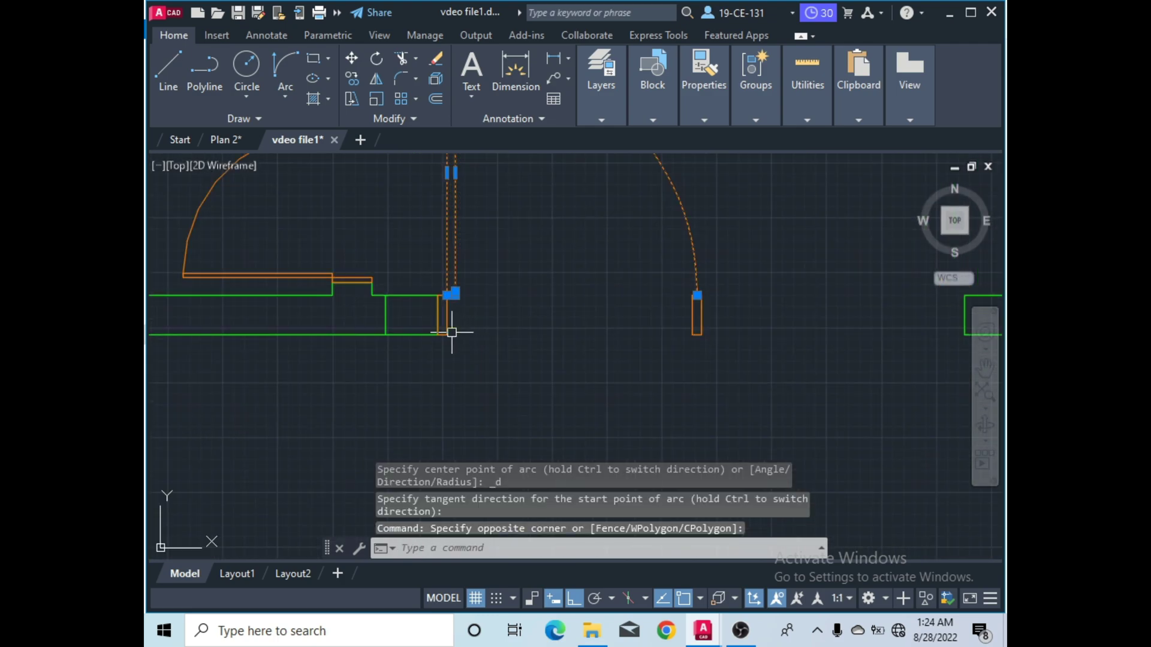
click(449, 328)
click(696, 330)
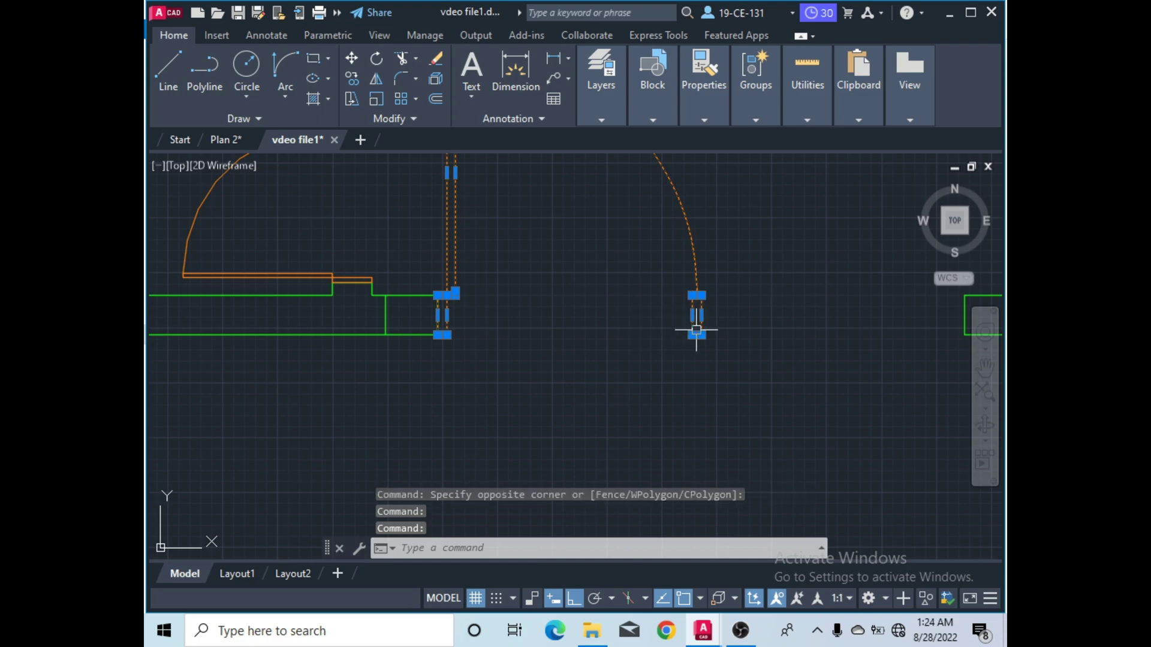
right_click(757, 225)
mouse_move(813, 427)
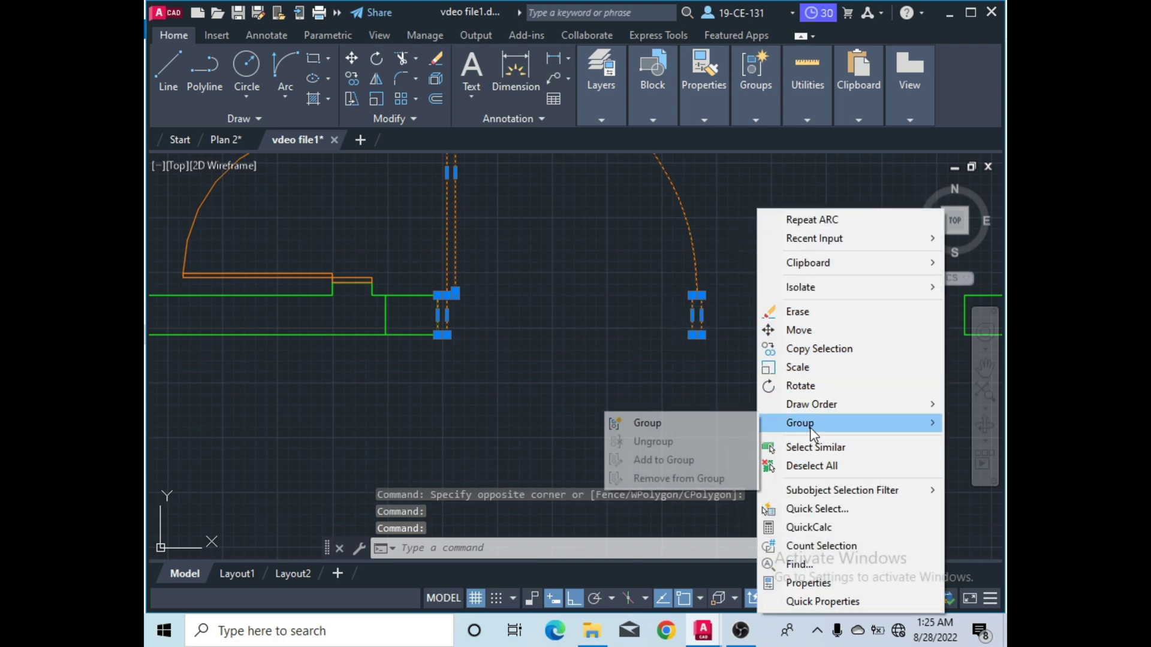
click(662, 422)
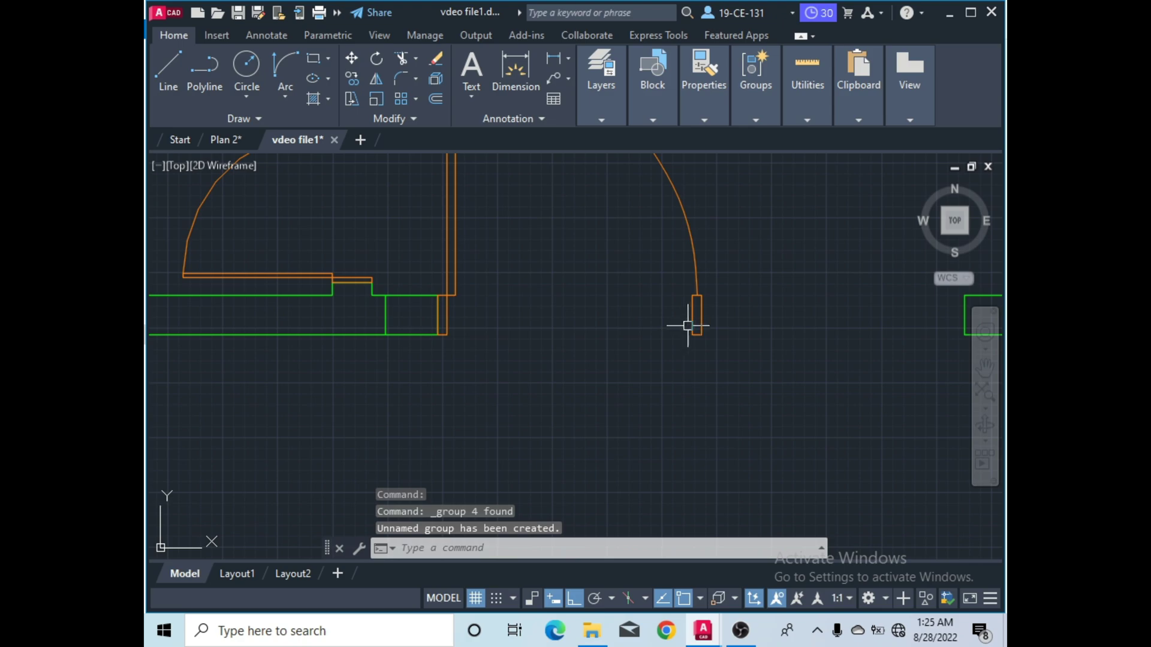
Try to mirror the grouped door about a horizontal line through the bottom midpoint of its right jamb, keeping the source objects.
scroll(564, 324, down, 4)
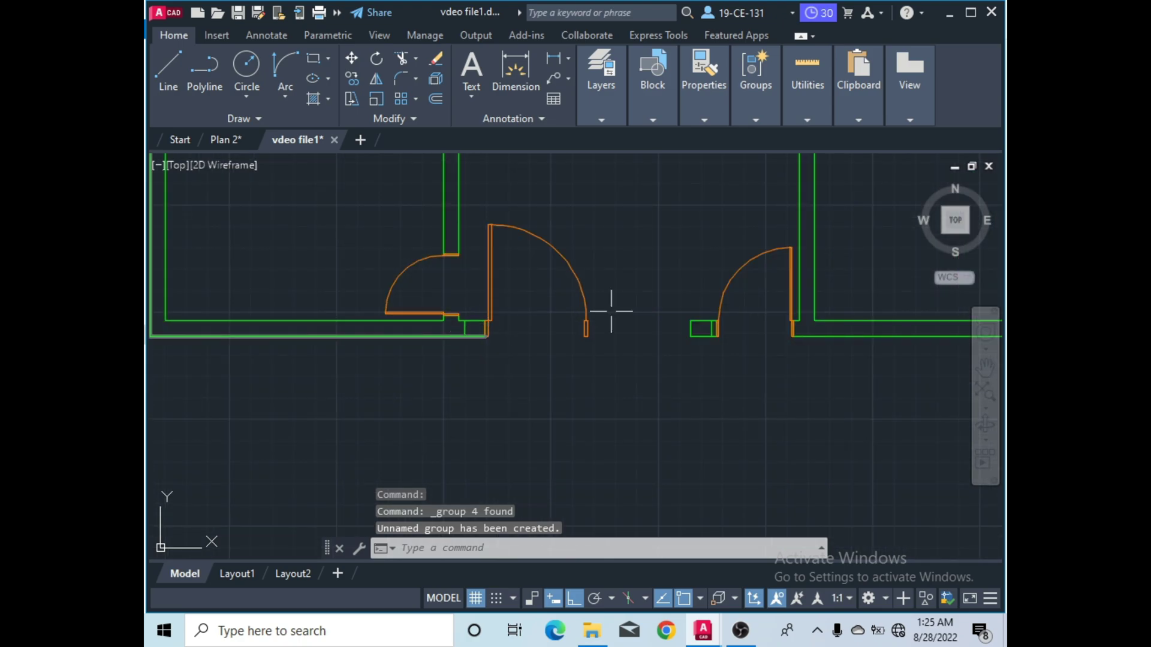
click(374, 80)
click(563, 236)
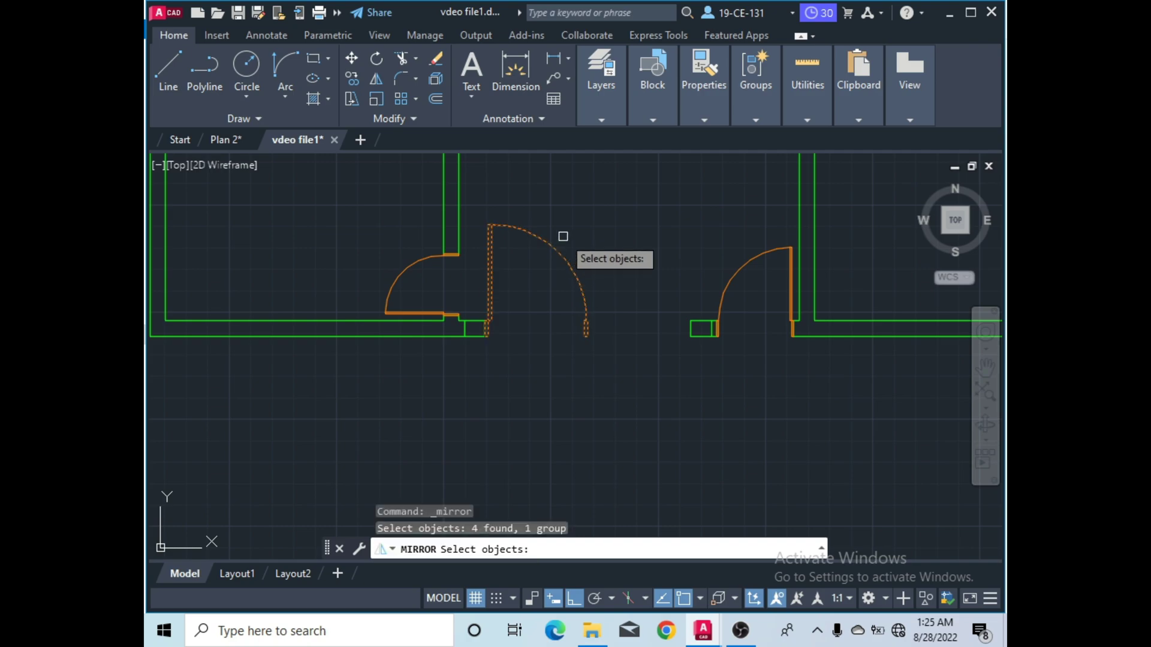
key(Return)
scroll(617, 347, up, 3)
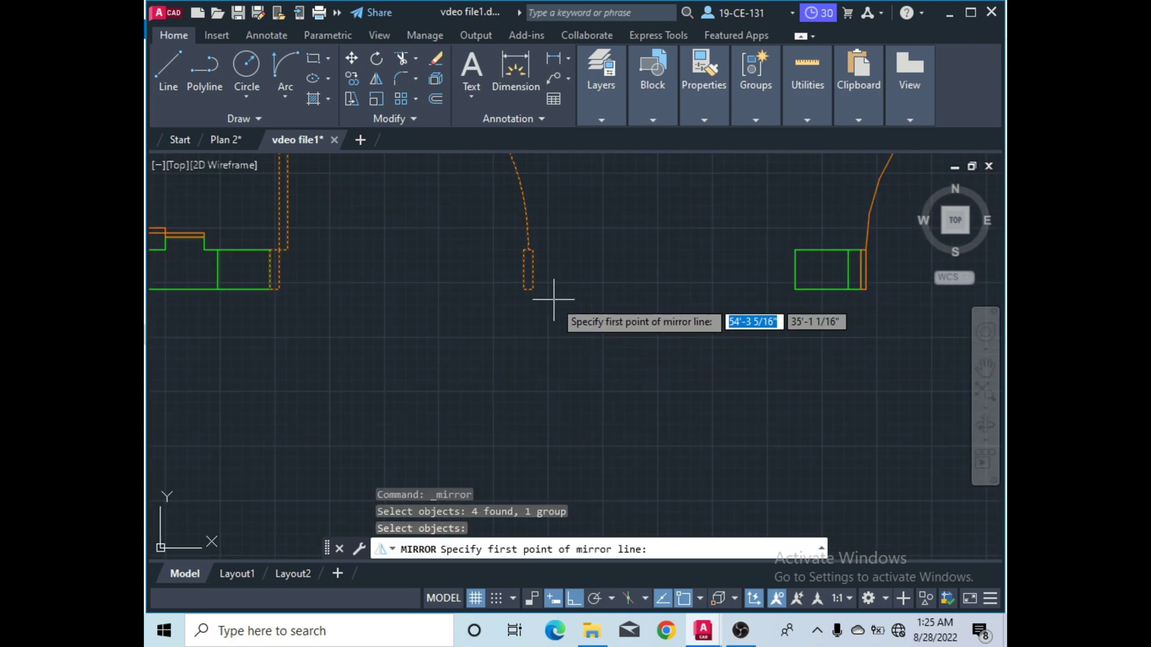
scroll(550, 291, up, 4)
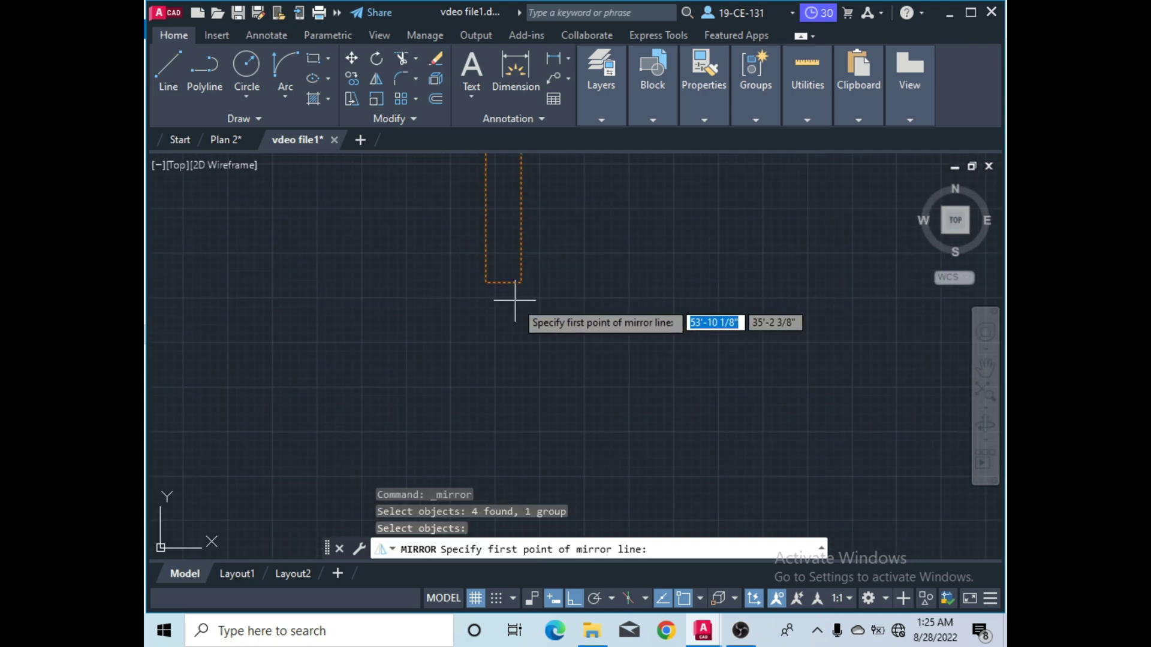
click(501, 282)
scroll(511, 236, down, 3)
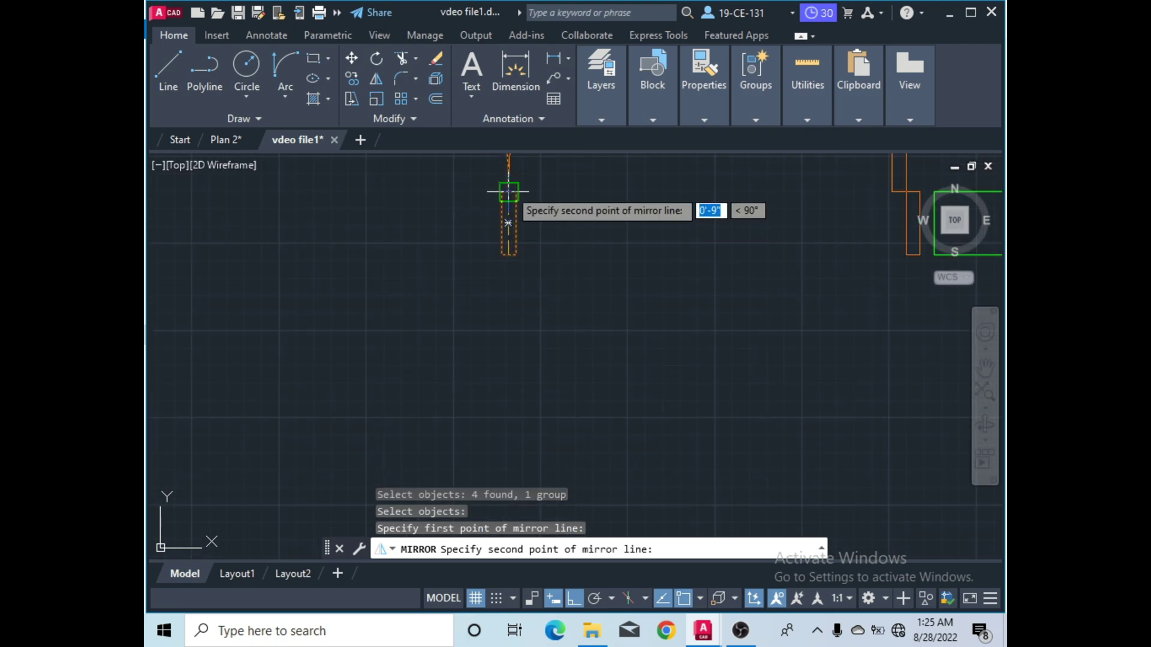
key(Return)
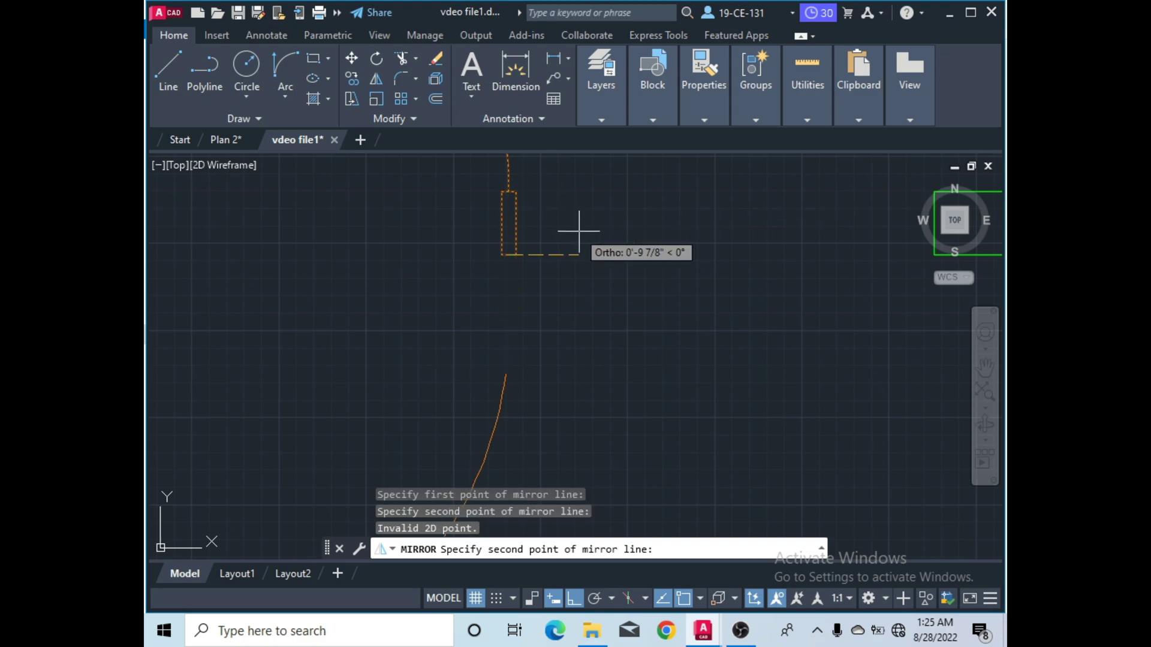
click(606, 248)
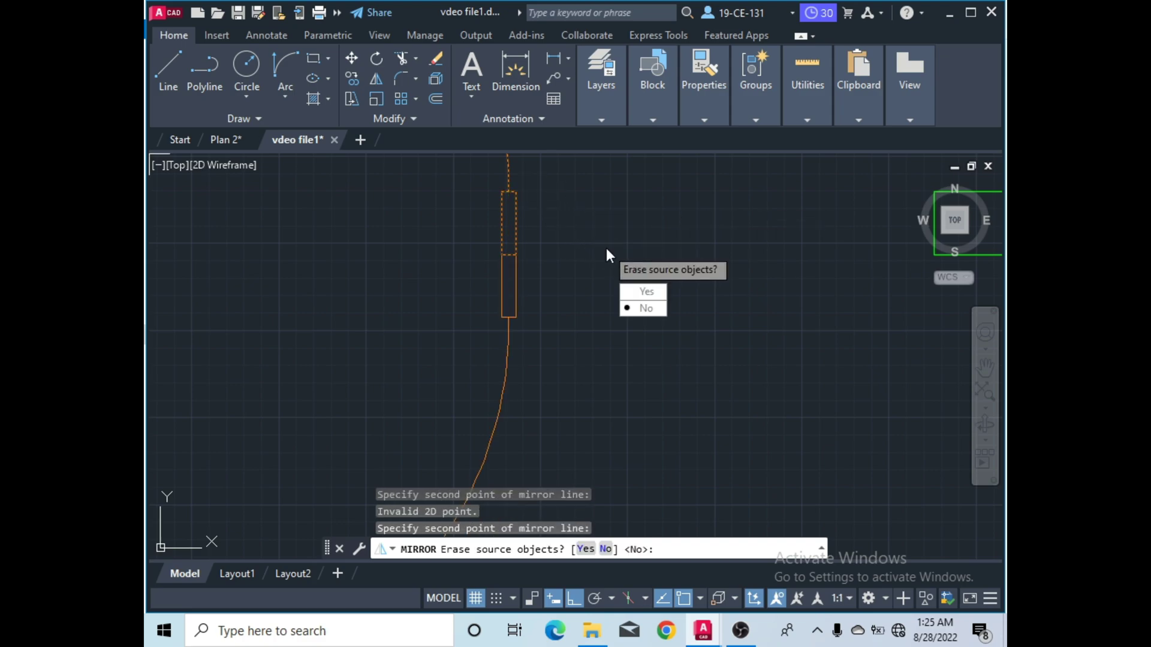
click(646, 307)
Erase the mirrored door copy that swings below the wall.
click(541, 292)
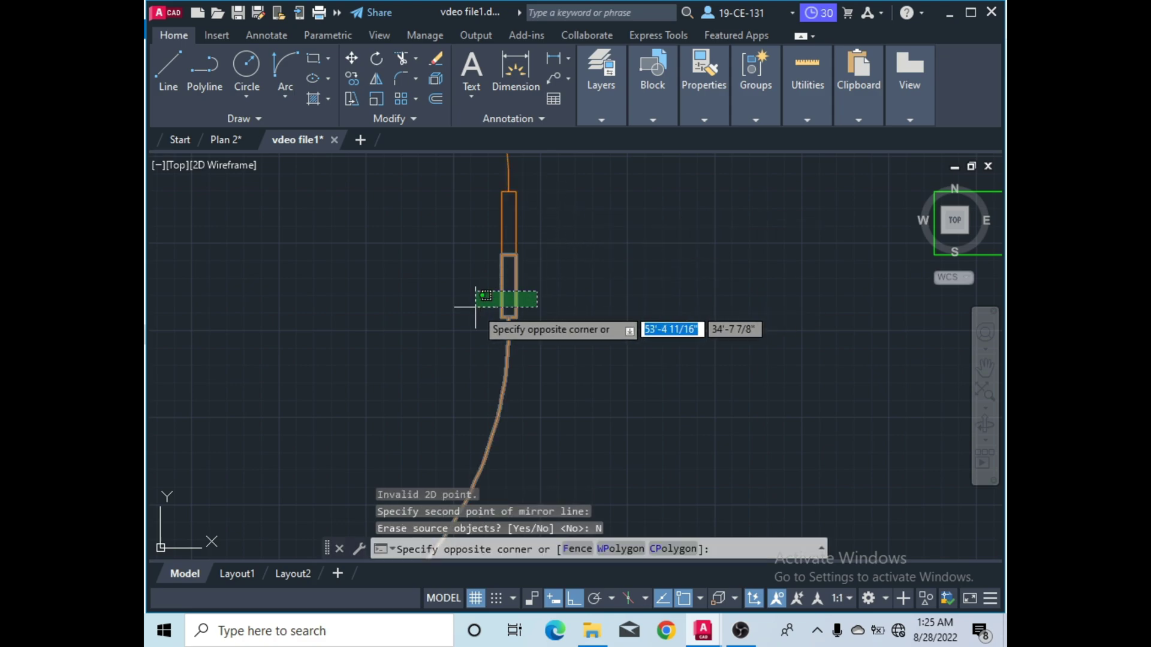
click(478, 308)
right_click(478, 308)
click(515, 312)
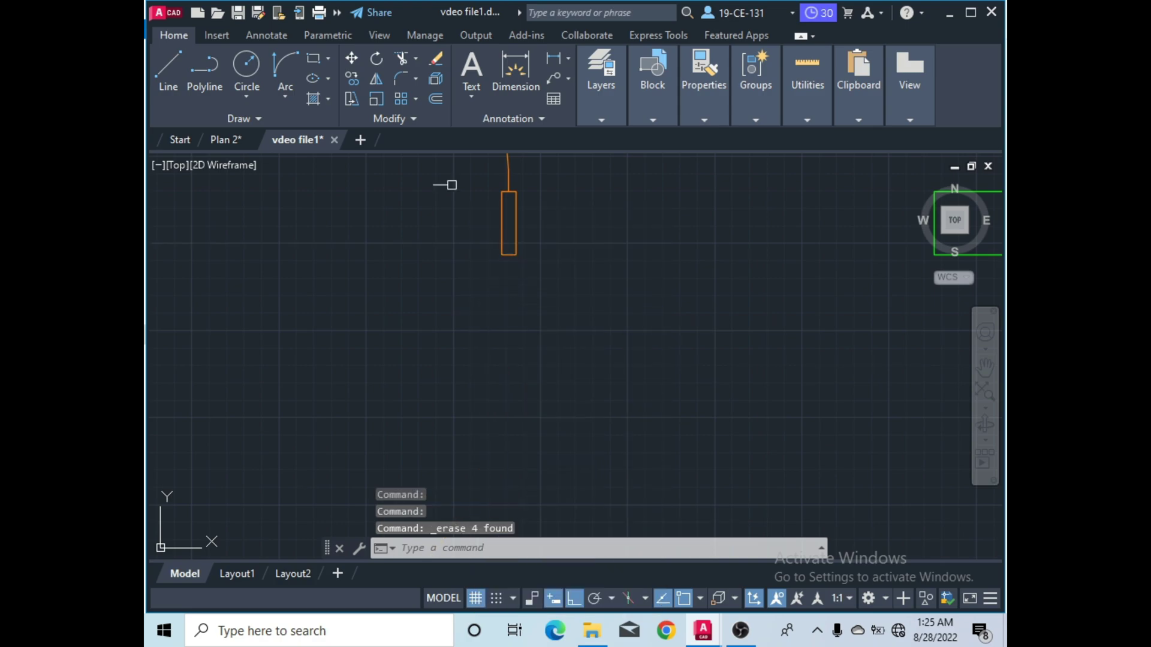
Mirror the grouped door about the vertical outer edge of its right jamb, keeping the source objects, to form a double door.
click(377, 80)
scroll(552, 326, down, 4)
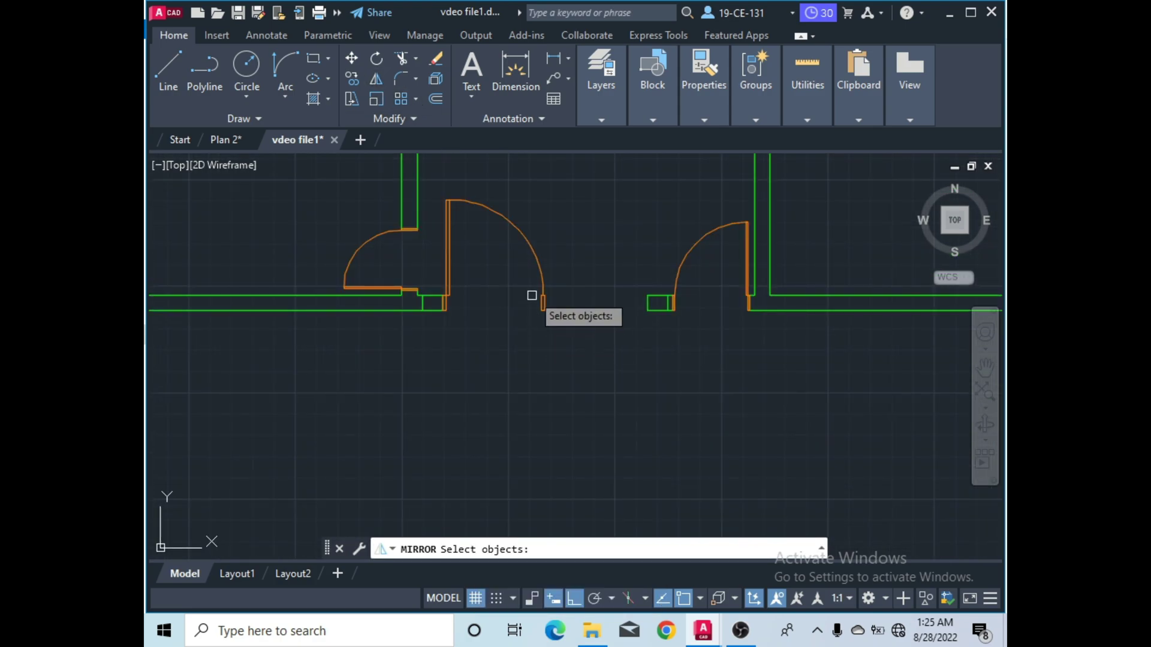
click(545, 271)
key(Return)
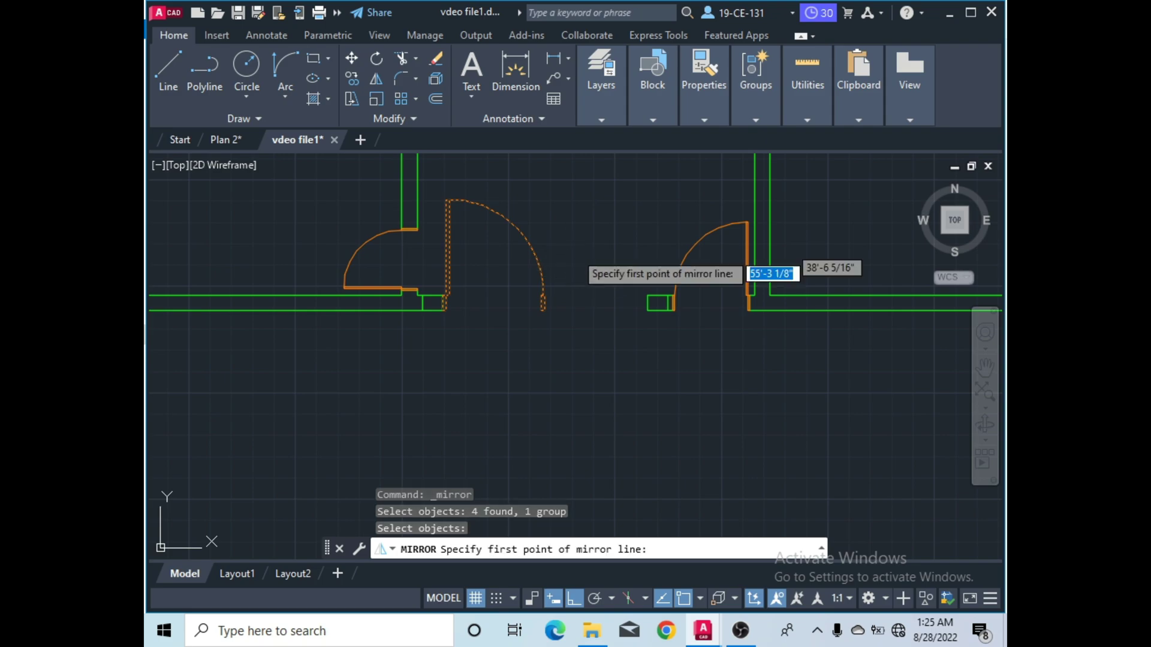
scroll(557, 302, up, 5)
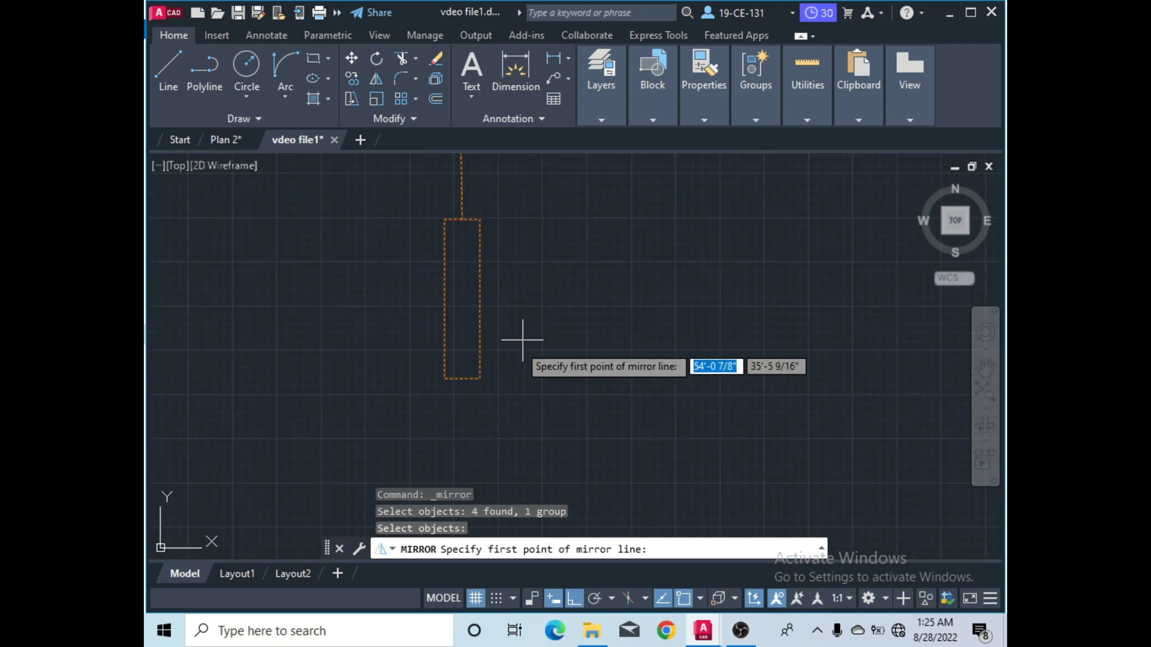
click(480, 379)
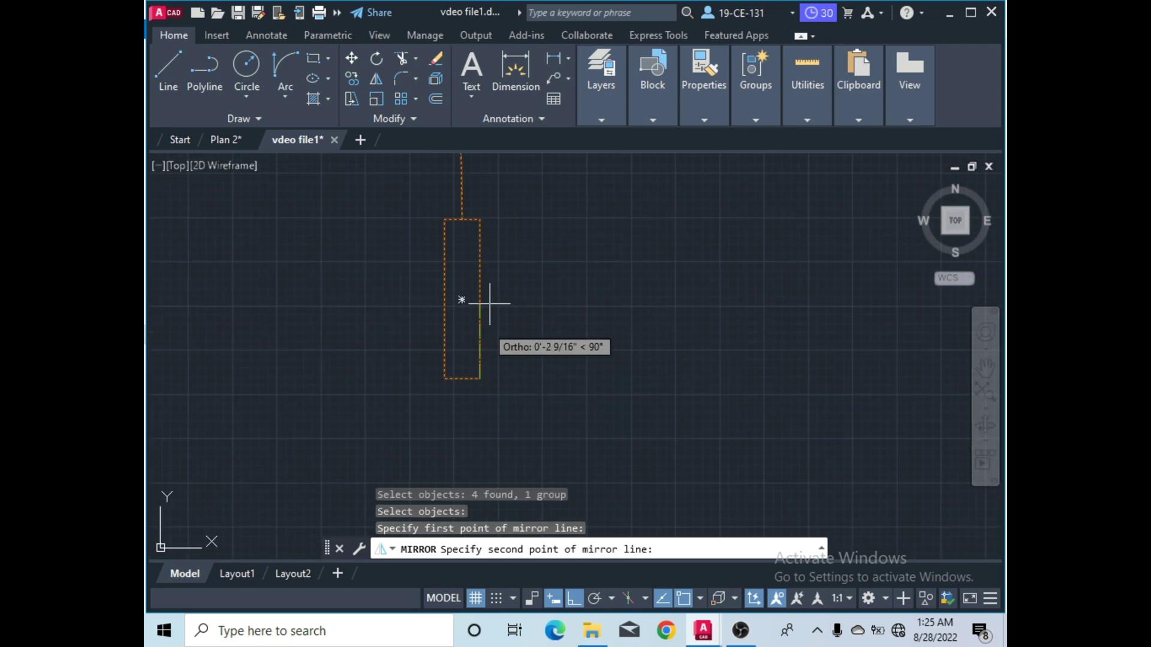
click(480, 220)
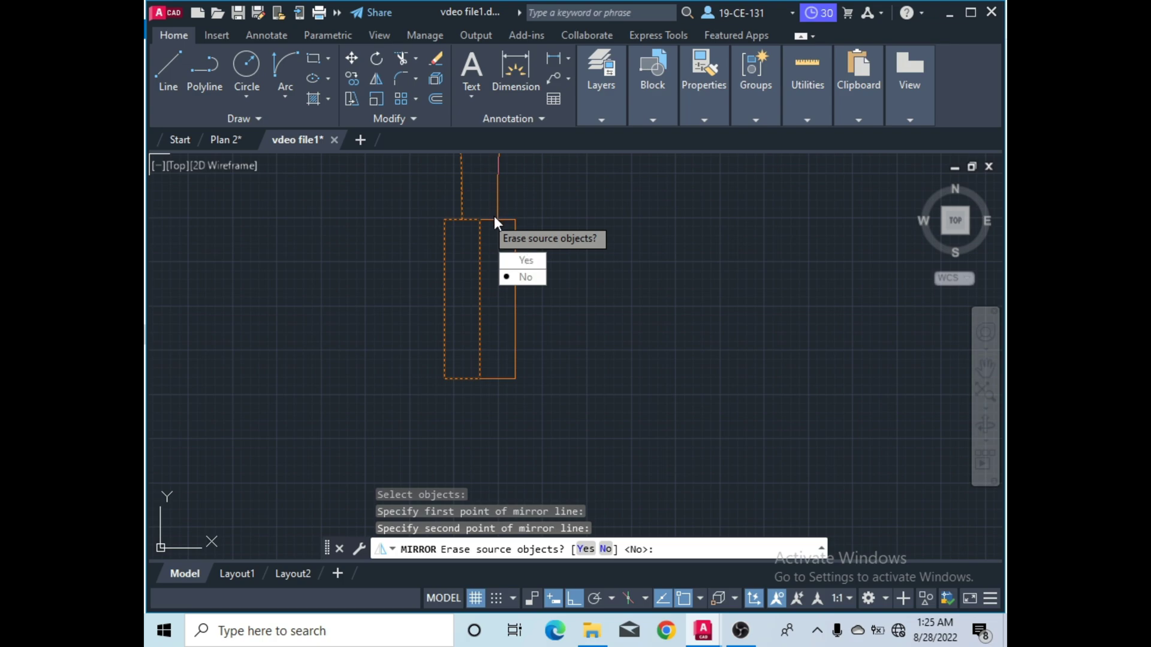
click(533, 278)
scroll(461, 219, down, 8)
scroll(629, 222, up, 4)
scroll(629, 222, down, 4)
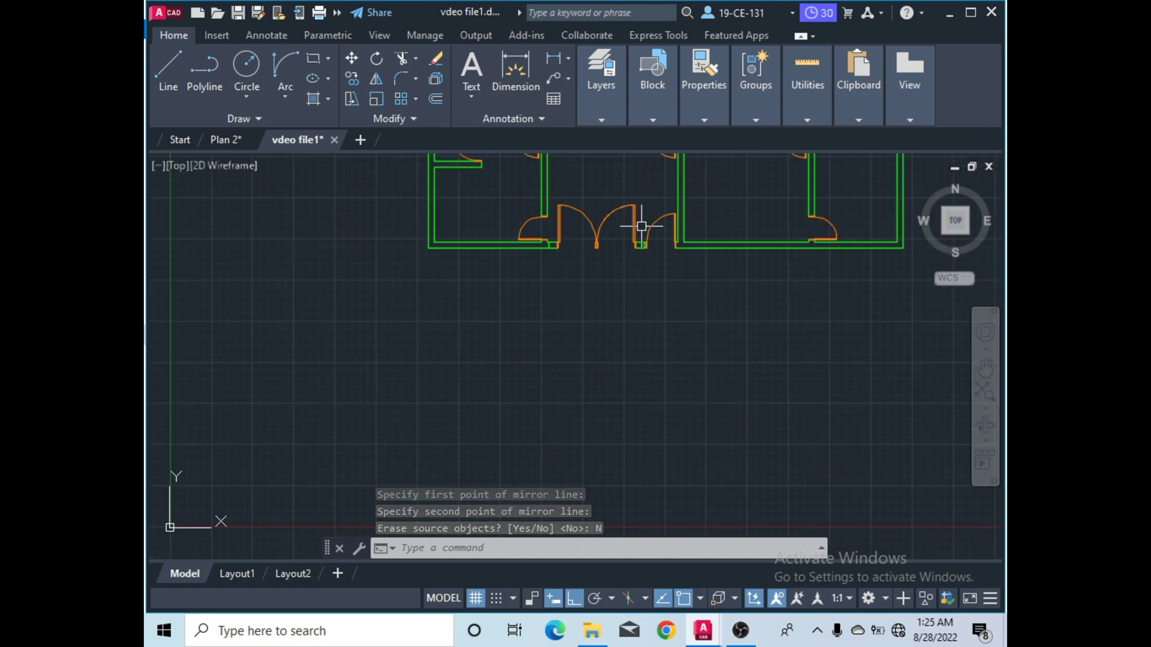
Trim away the shared vertical line between the two jambs that meet at the centre of the double door.
scroll(636, 226, up, 6)
scroll(604, 222, up, 2)
scroll(586, 200, down, 7)
scroll(559, 211, up, 10)
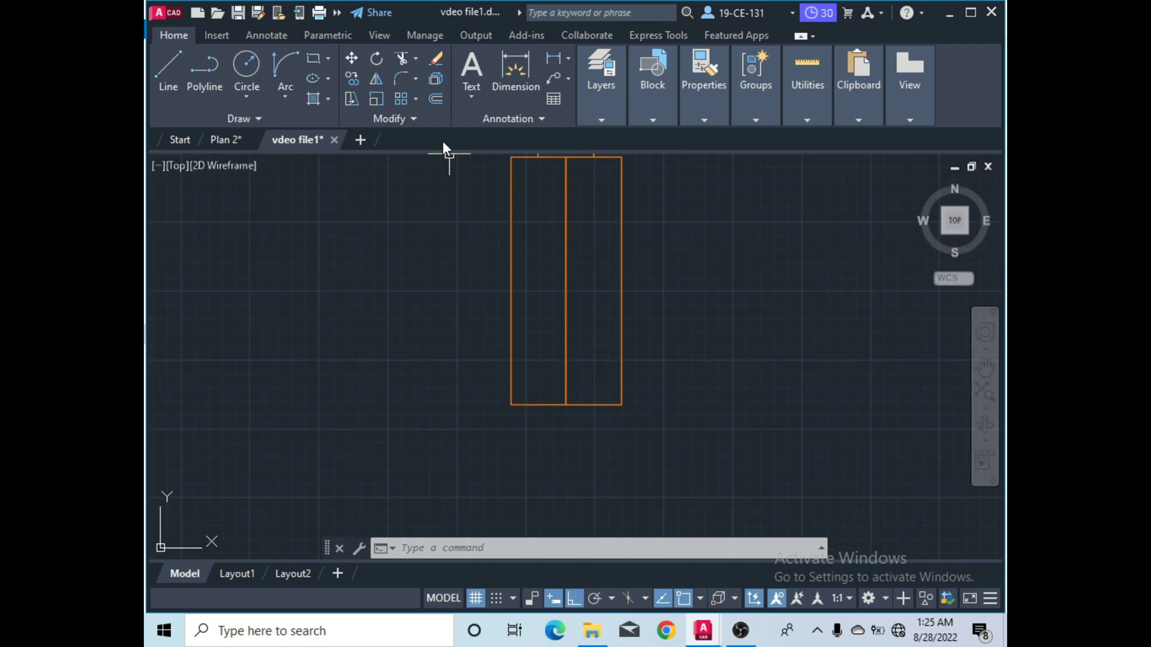
click(403, 60)
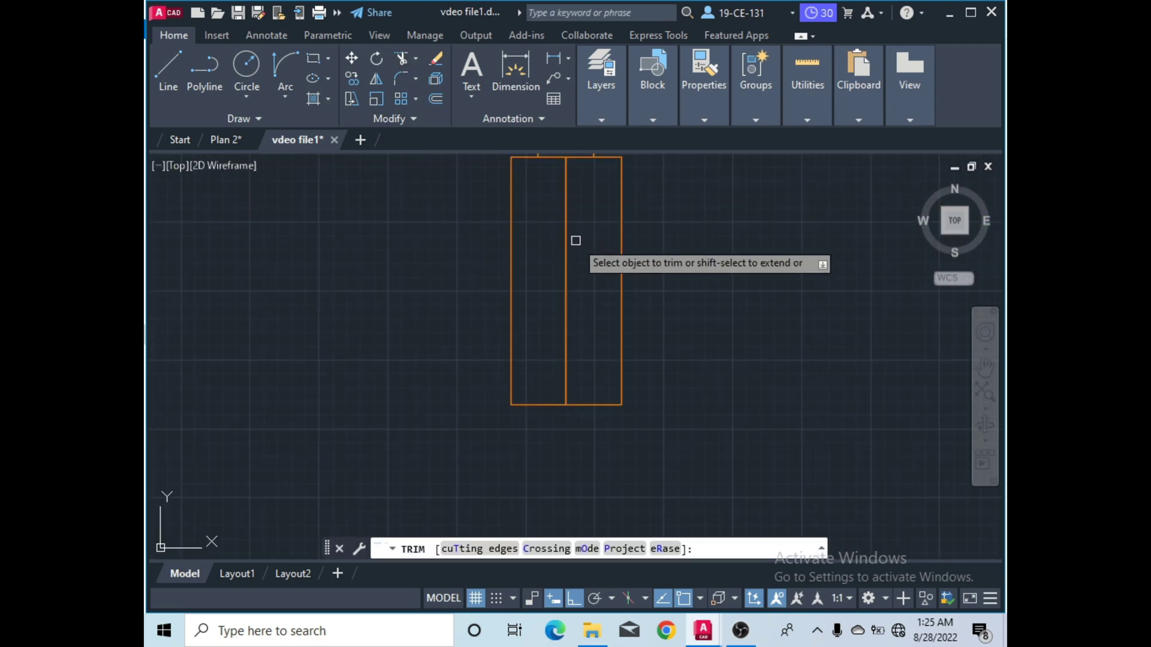
click(567, 251)
scroll(566, 253, down, 8)
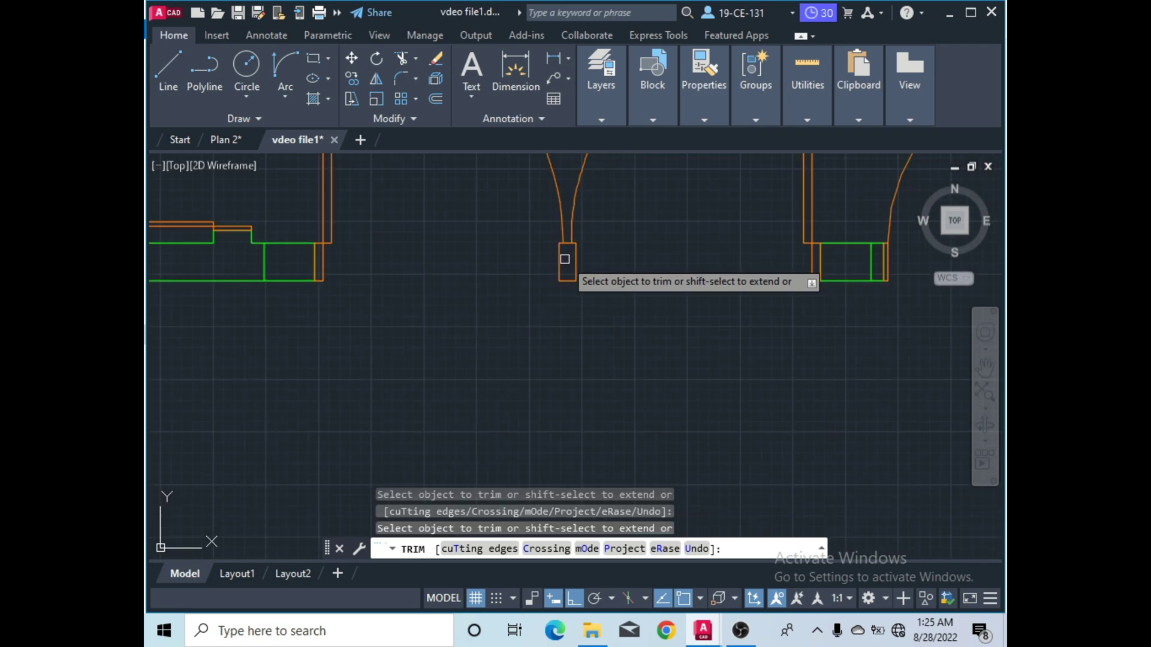
right_click(556, 329)
click(558, 335)
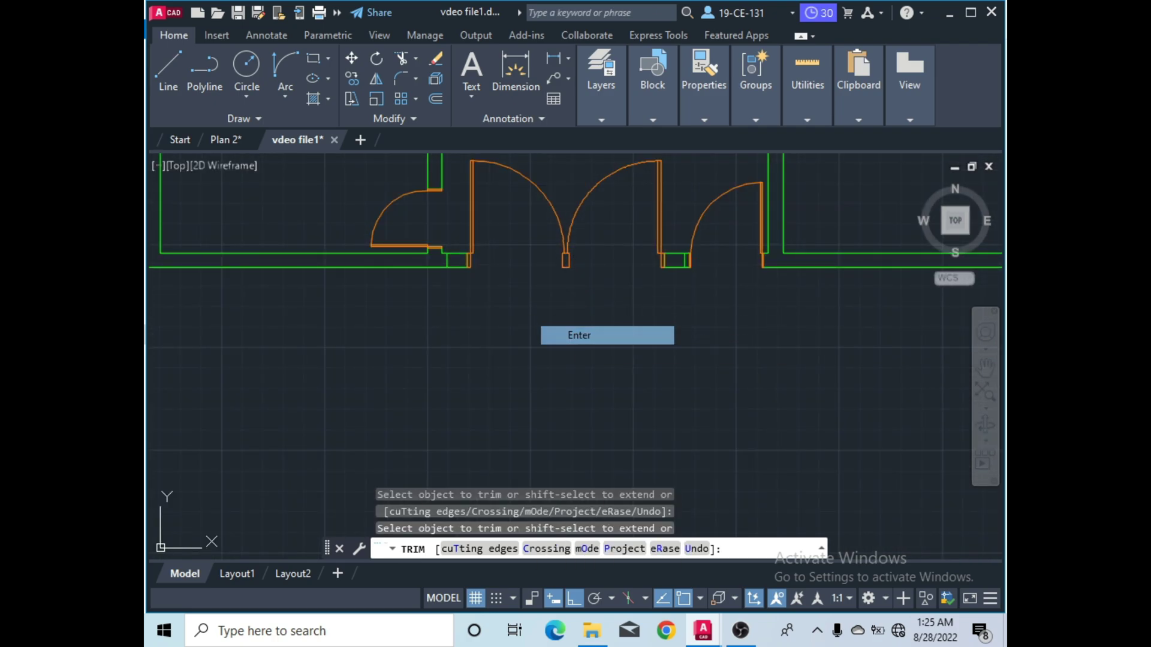
Examine the double door's jambs at the wall ends and centre, and review the whole floor plan.
scroll(576, 286, down, 3)
scroll(557, 285, up, 3)
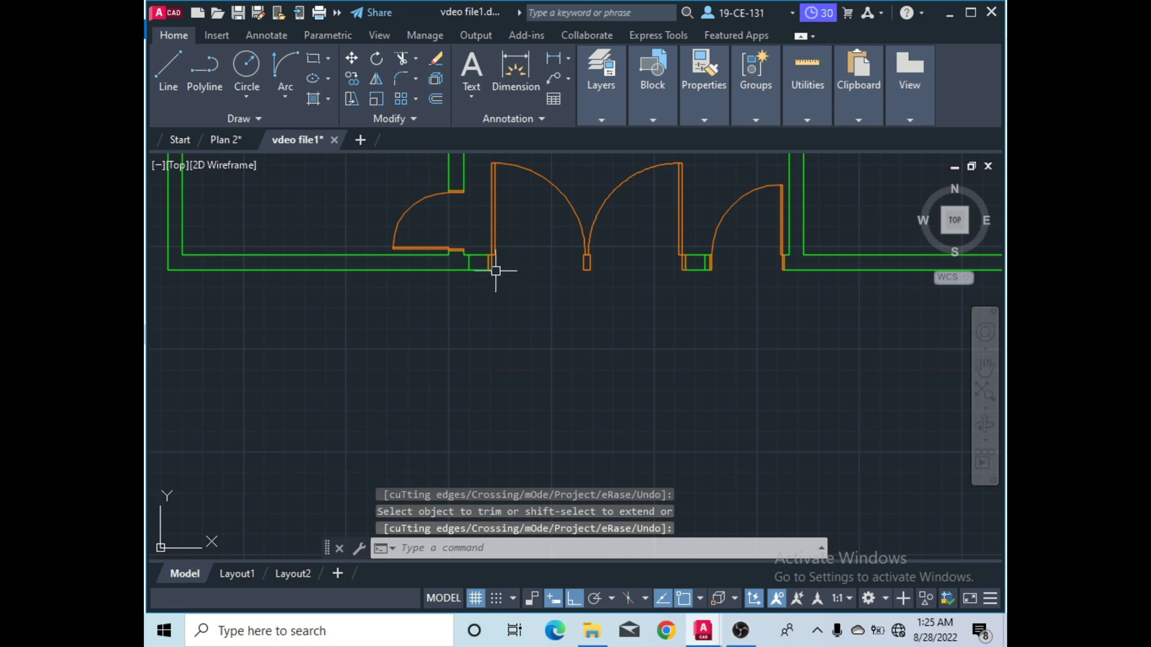
scroll(499, 271, up, 8)
scroll(477, 222, up, 2)
scroll(455, 252, down, 6)
scroll(603, 311, down, 4)
scroll(557, 308, up, 6)
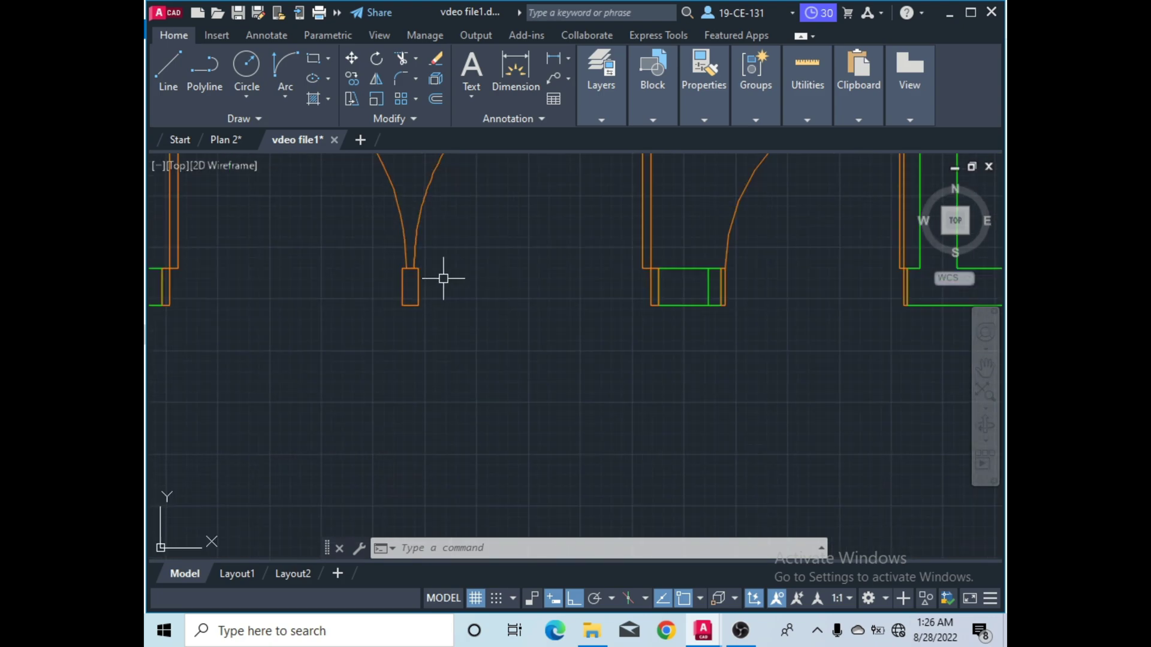
scroll(560, 296, down, 4)
scroll(558, 241, down, 8)
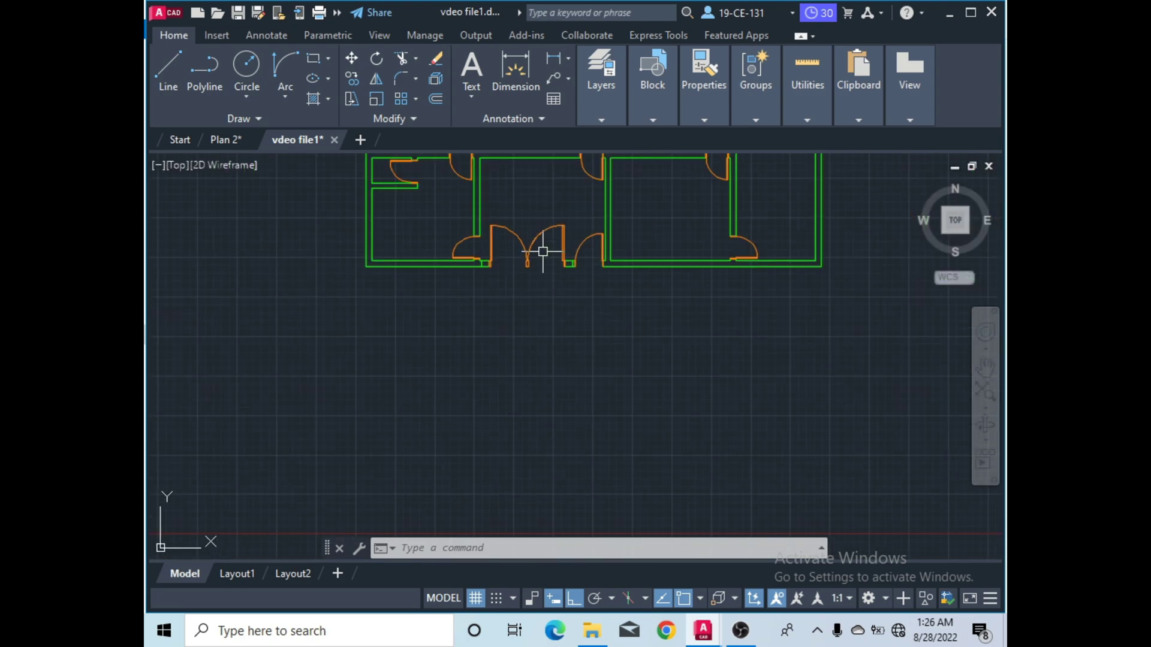
scroll(571, 187, up, 2)
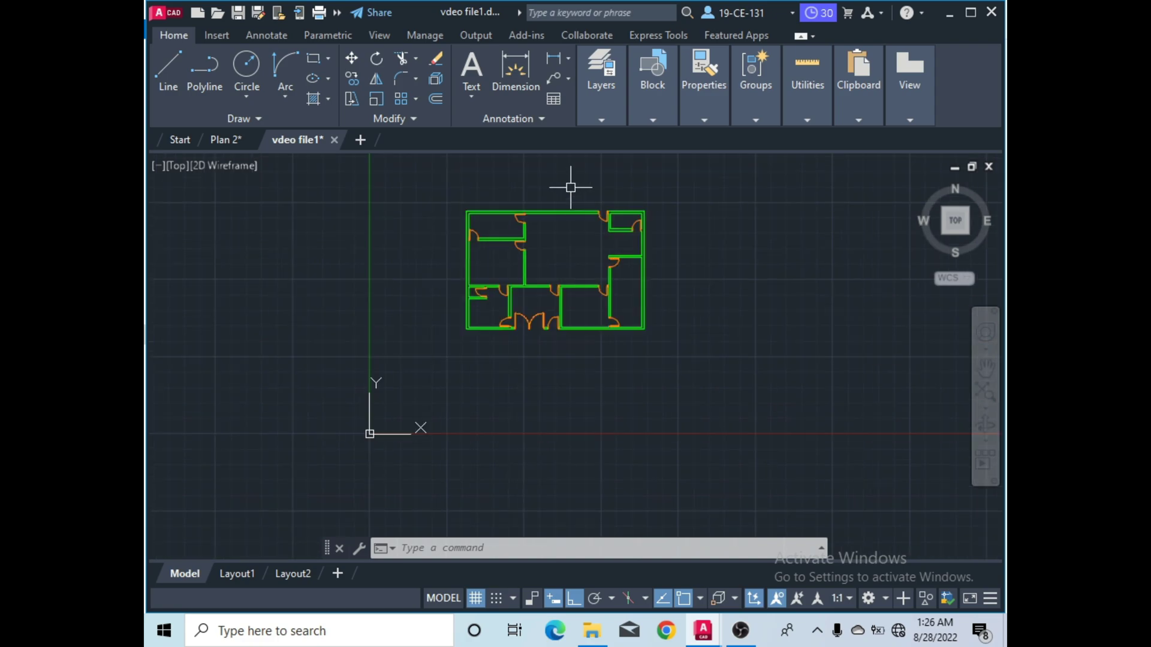
scroll(571, 245, up, 2)
scroll(534, 241, up, 2)
scroll(522, 244, down, 2)
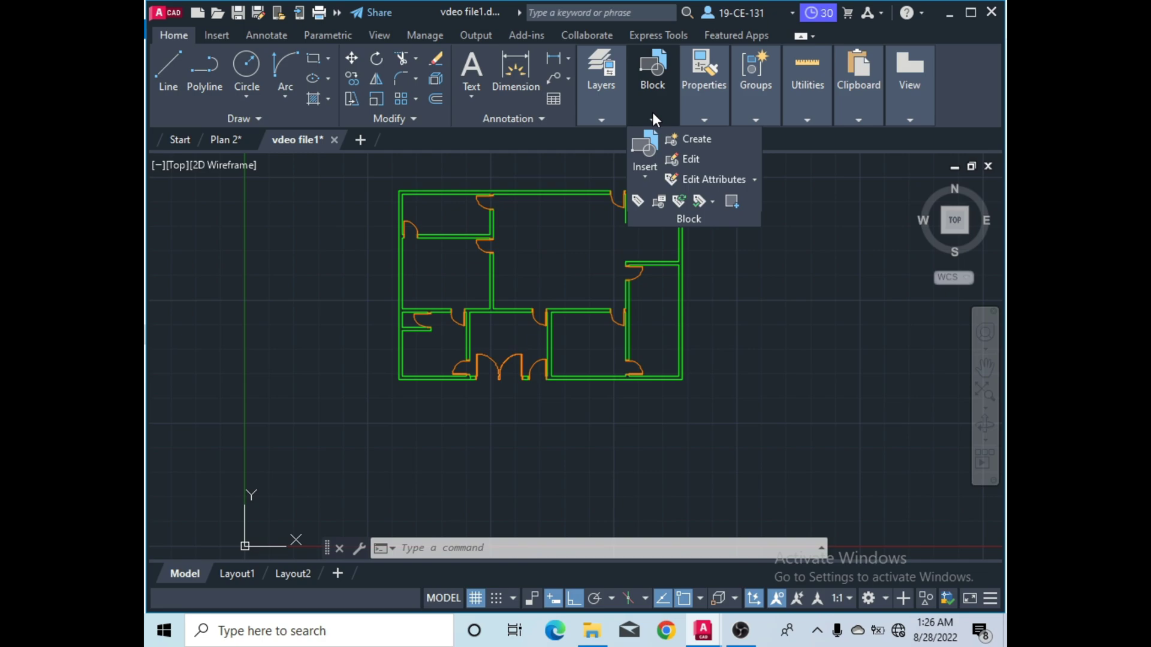
Rename Layer3 as Window1 in the layer properties.
mouse_move(609, 110)
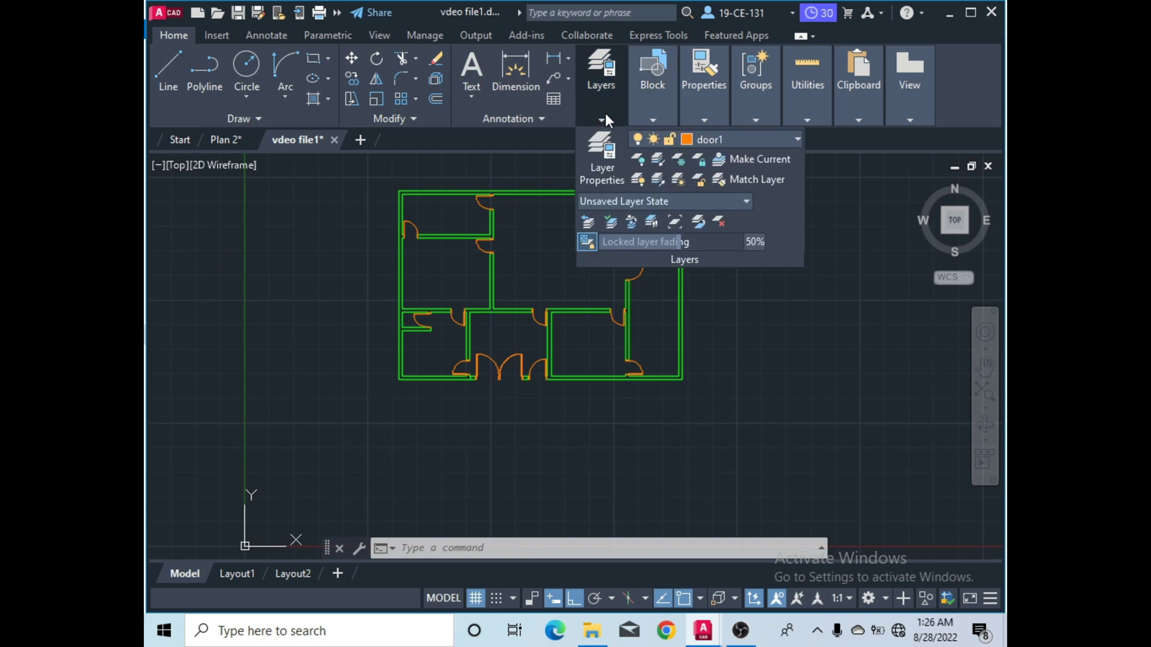
click(610, 164)
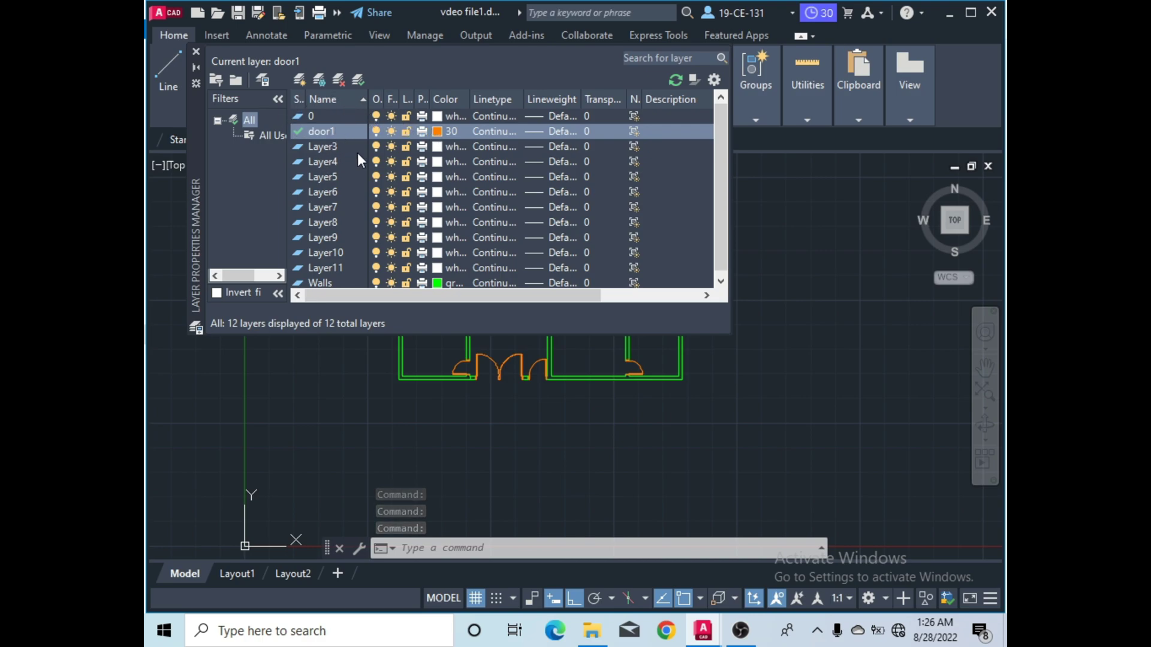
click(325, 146)
right_click(325, 146)
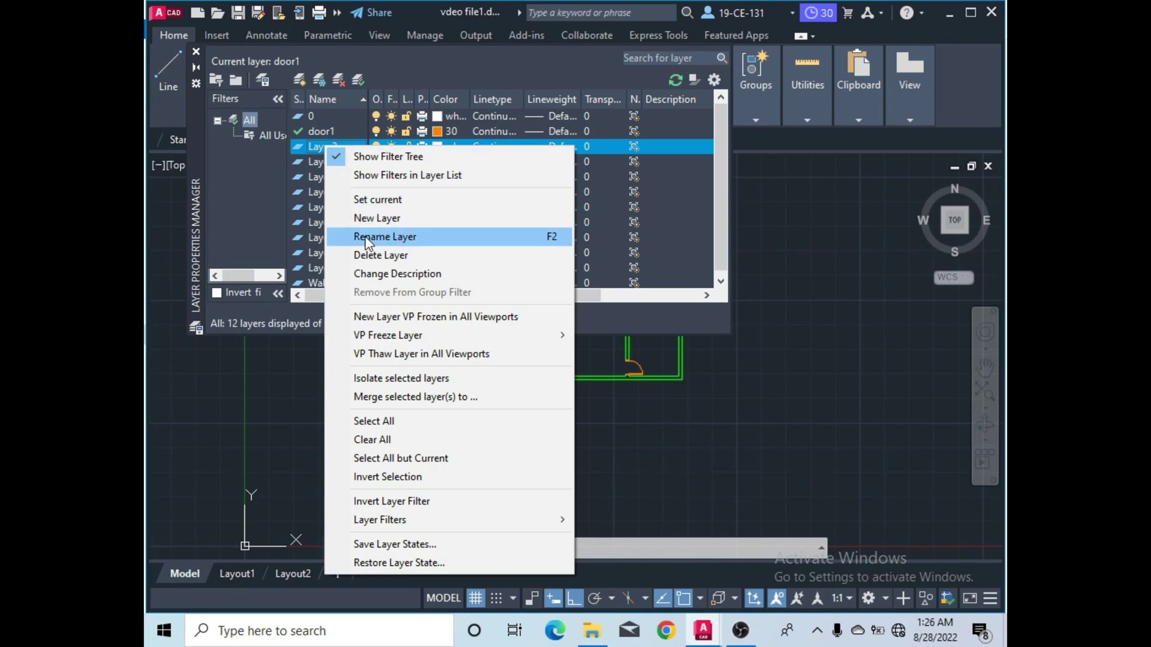
click(407, 238)
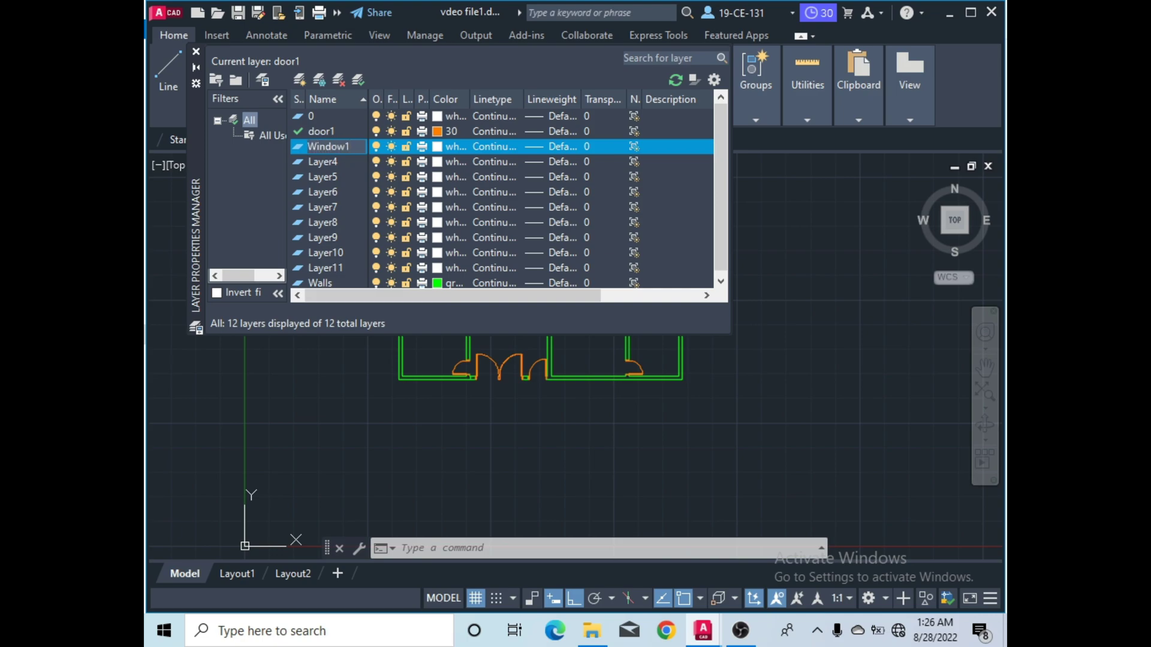
key(Return)
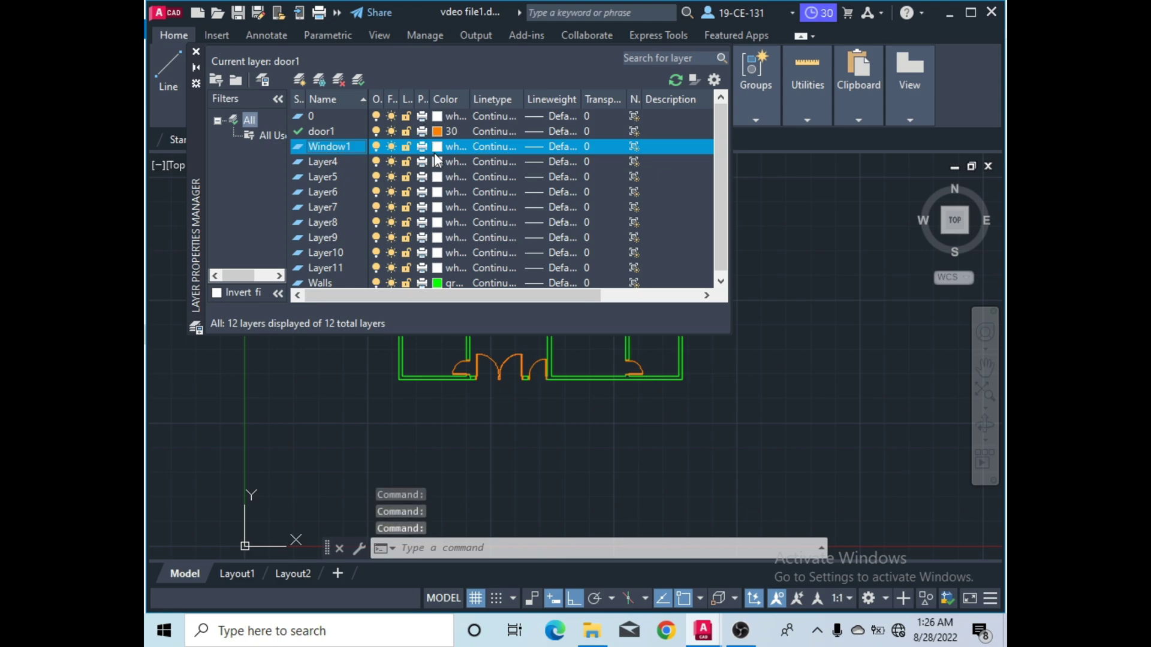
Assign index color 130 (cyan) to the Window1 layer and close the layer properties.
click(438, 147)
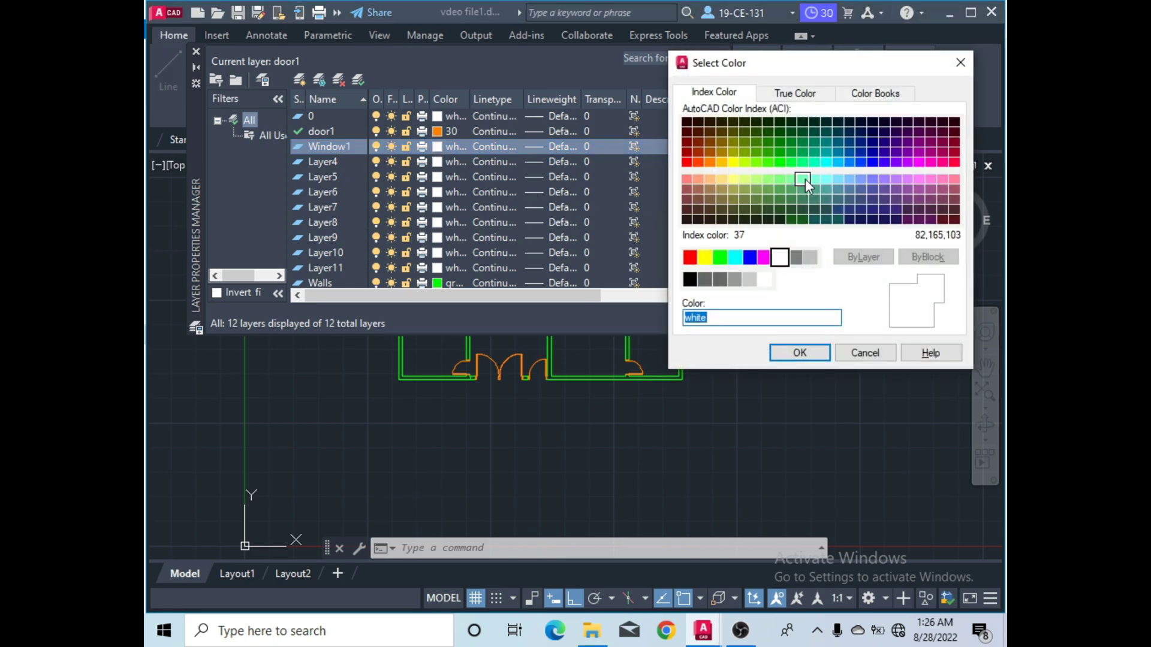
click(826, 161)
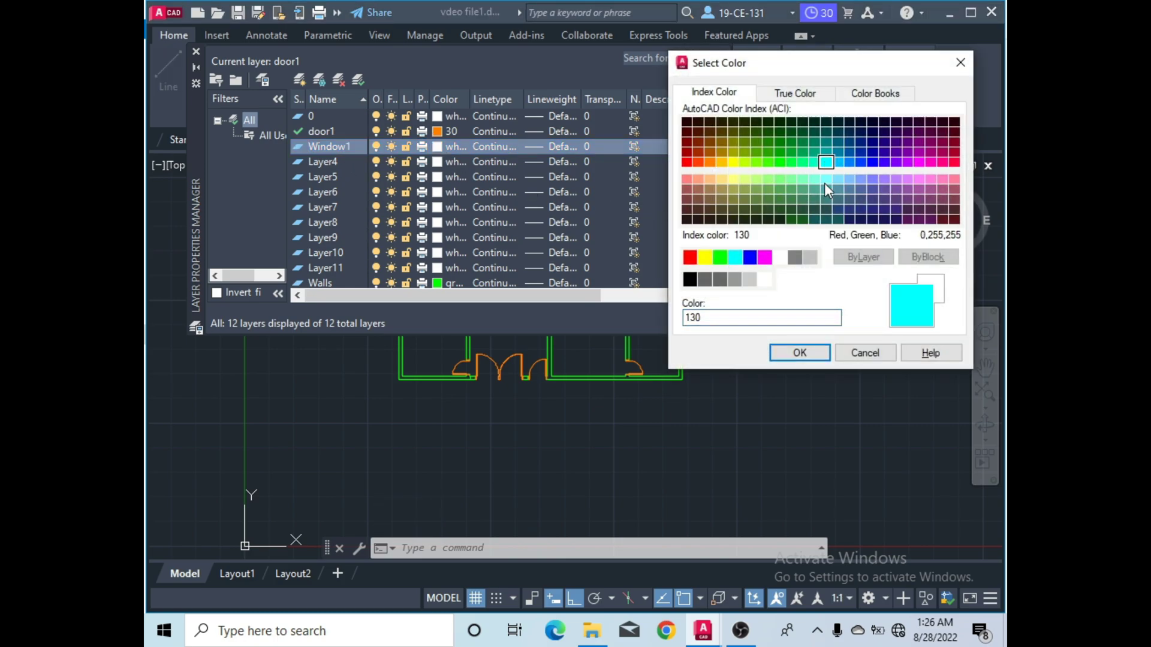
click(801, 353)
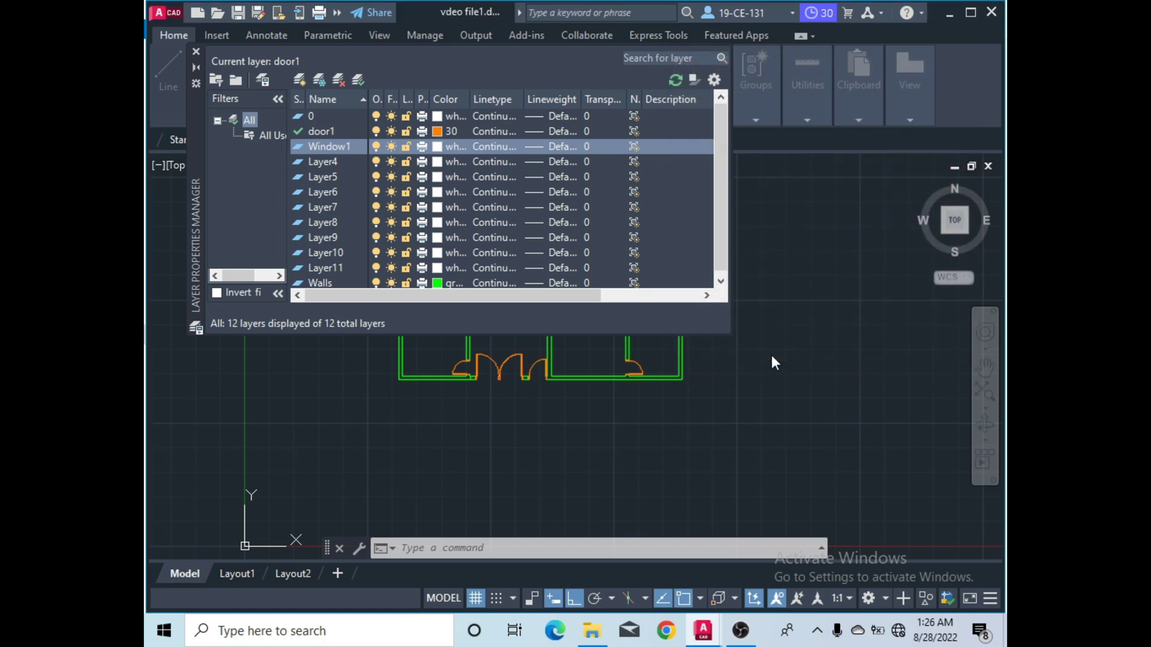
click(195, 52)
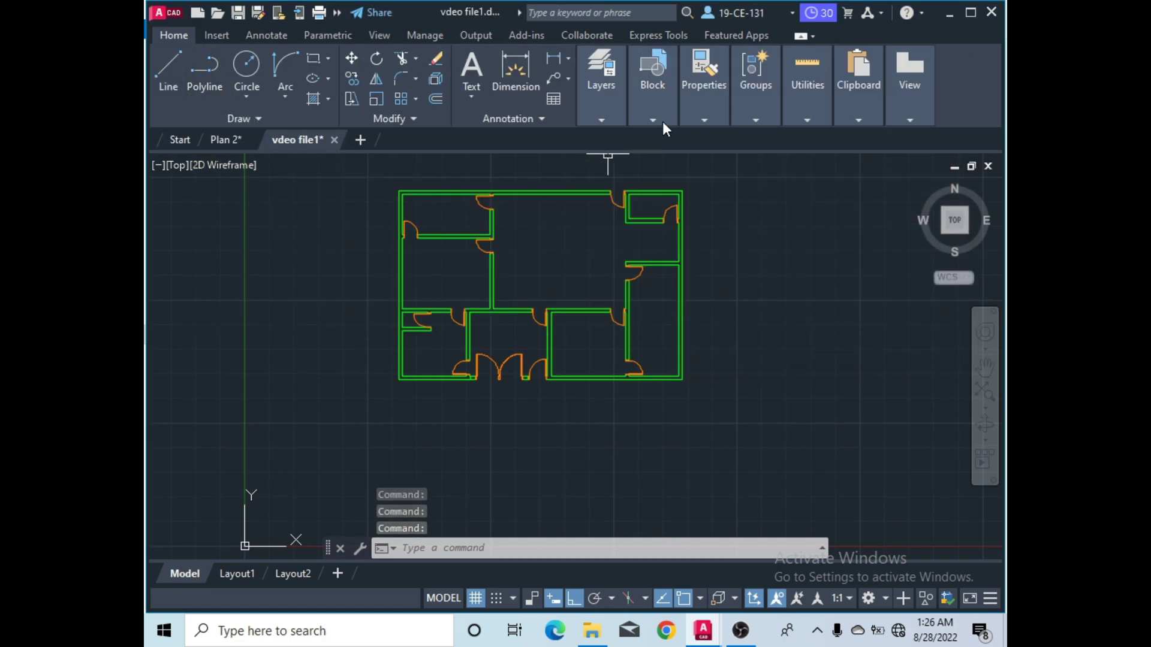
Make Window1 the current layer.
click(606, 108)
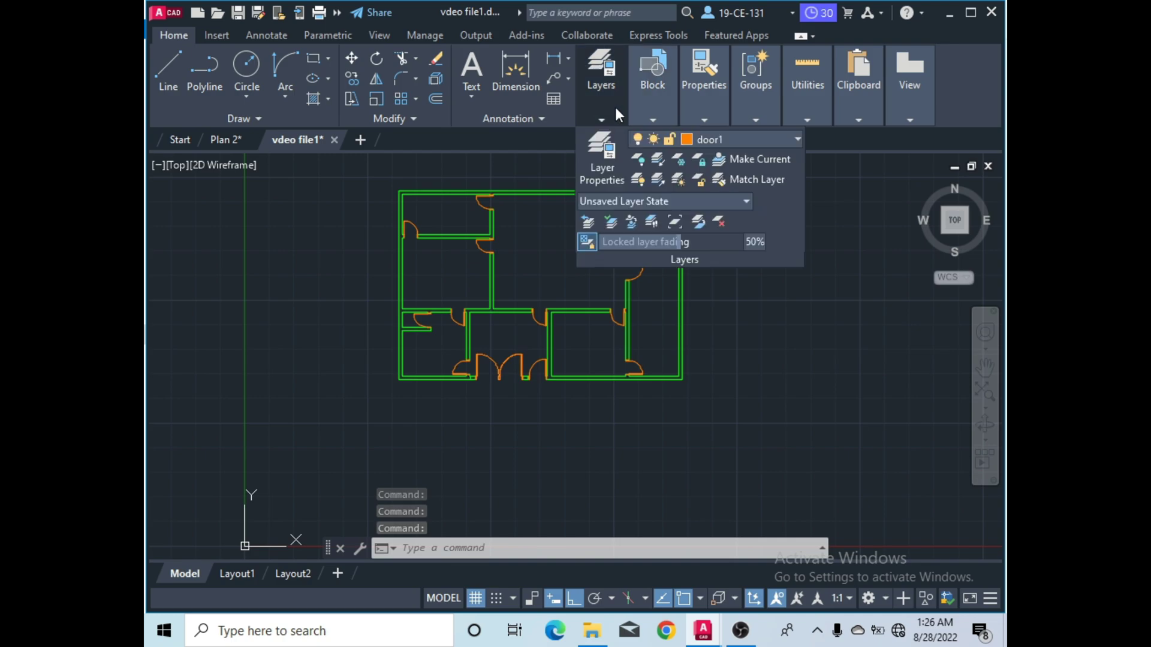
click(759, 144)
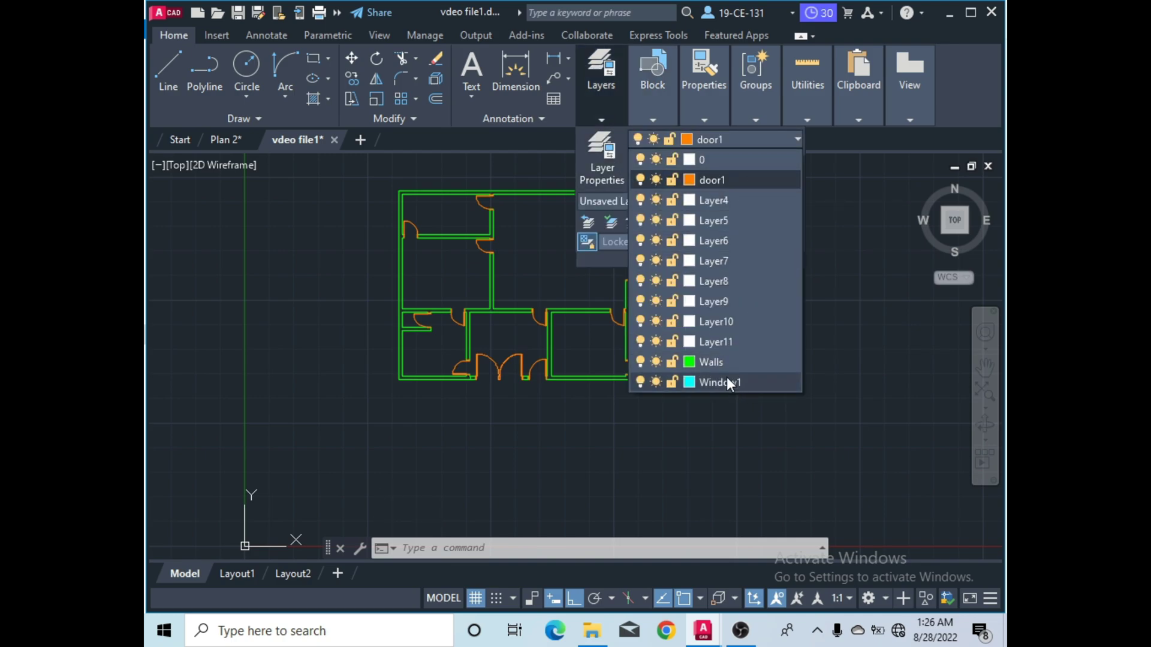
click(727, 383)
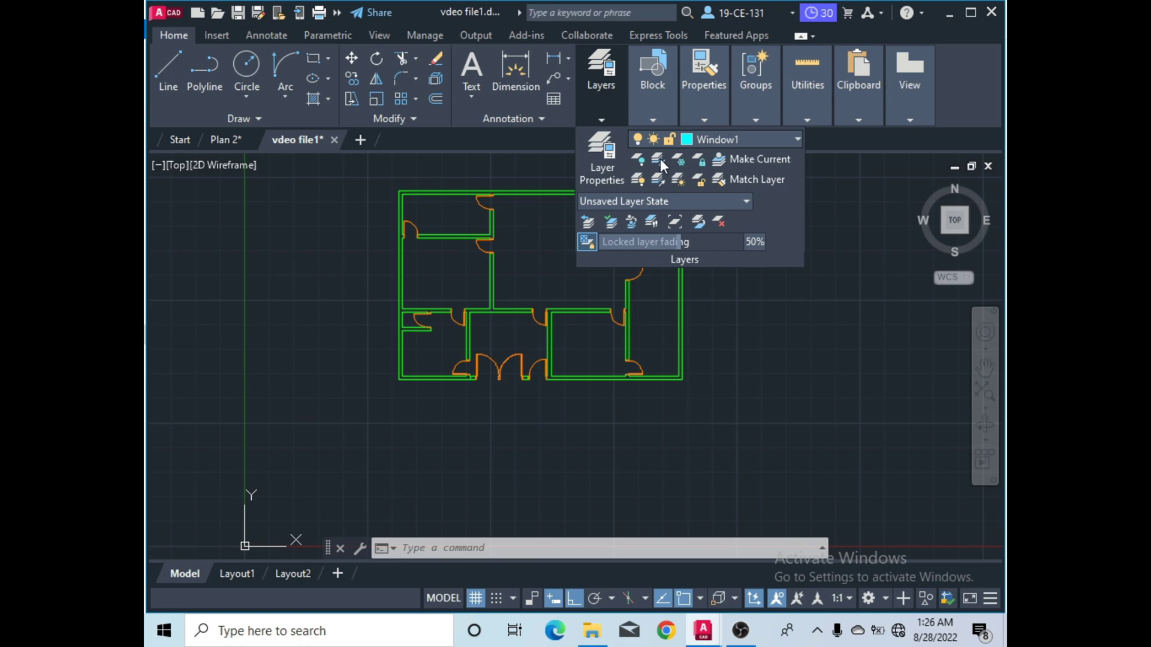
click(288, 252)
click(275, 313)
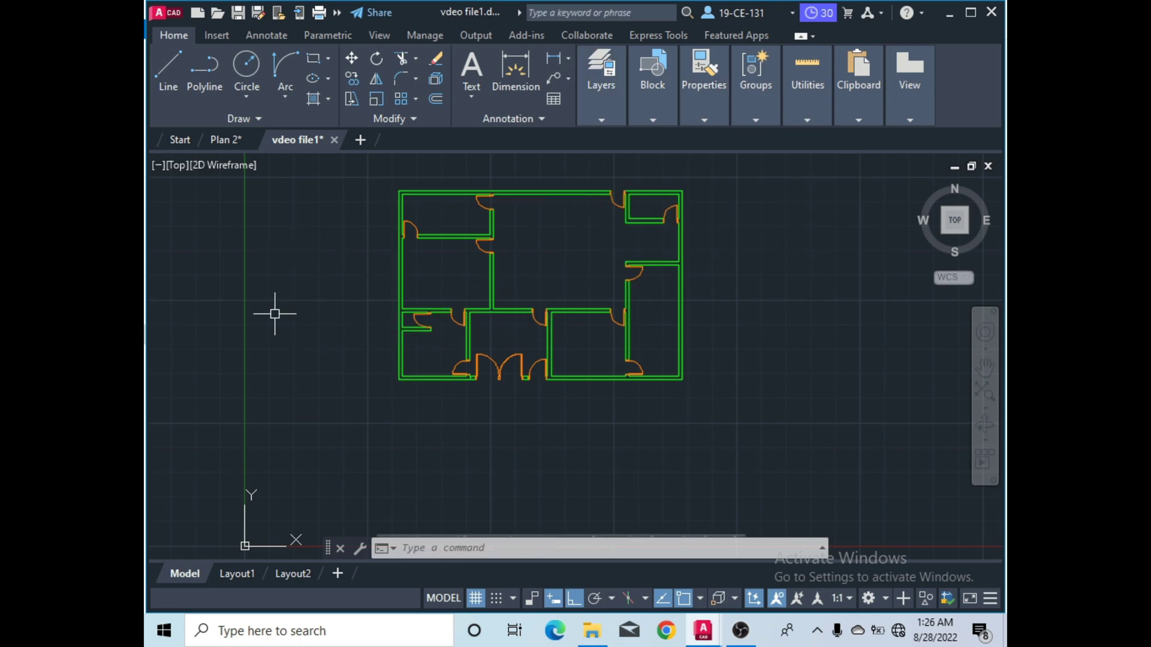
Draw a 6' by 9" window rectangle by its dimensions in the open area of the large central room.
click(313, 59)
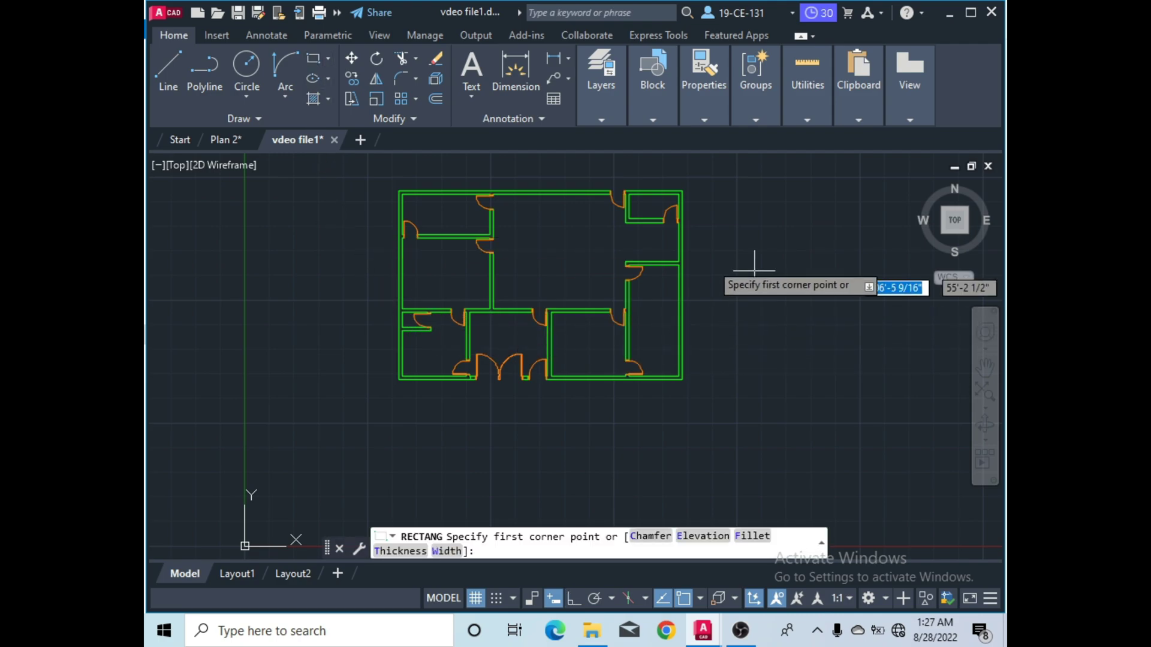
scroll(627, 191, up, 2)
scroll(495, 245, down, 4)
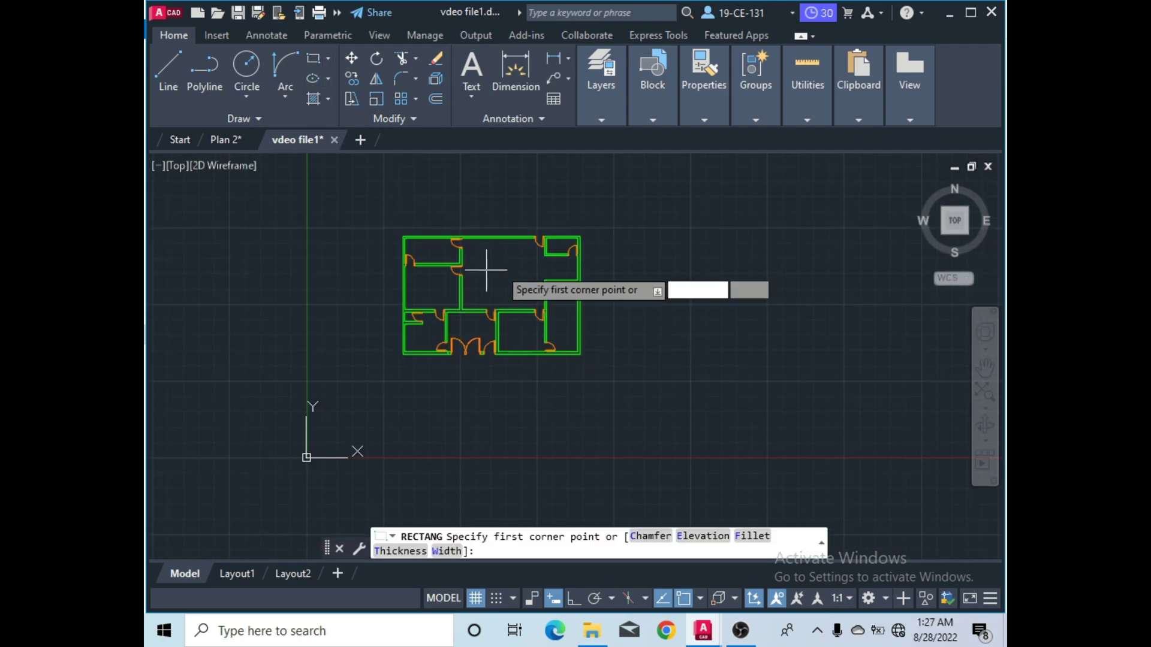
scroll(488, 264, up, 4)
click(471, 249)
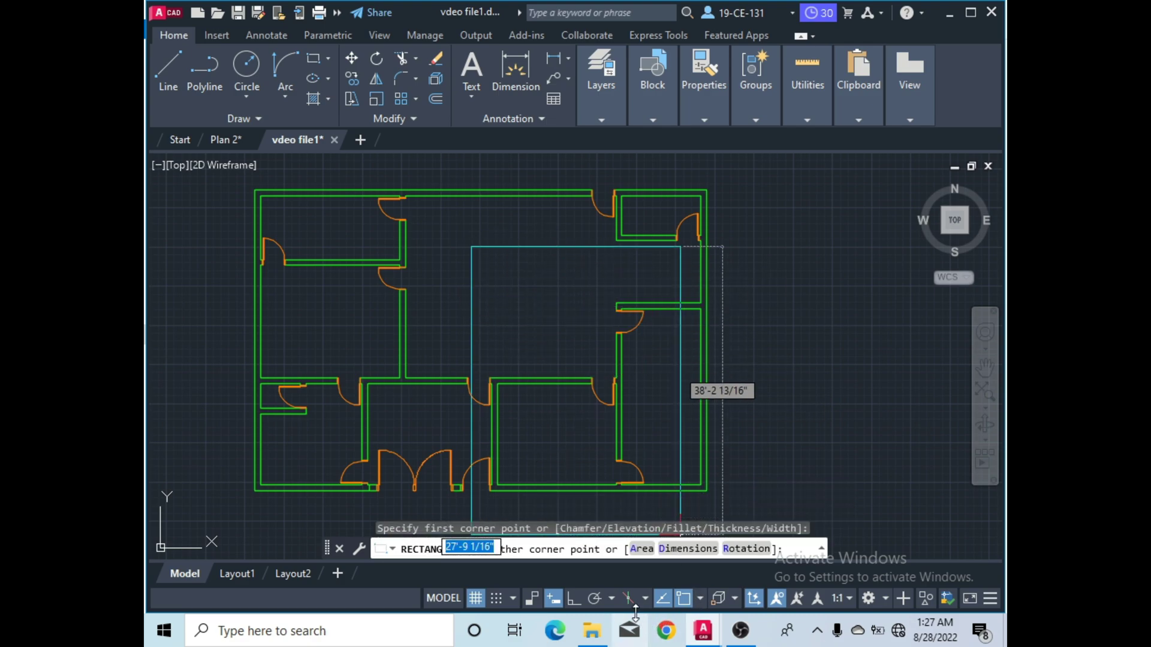
click(687, 549)
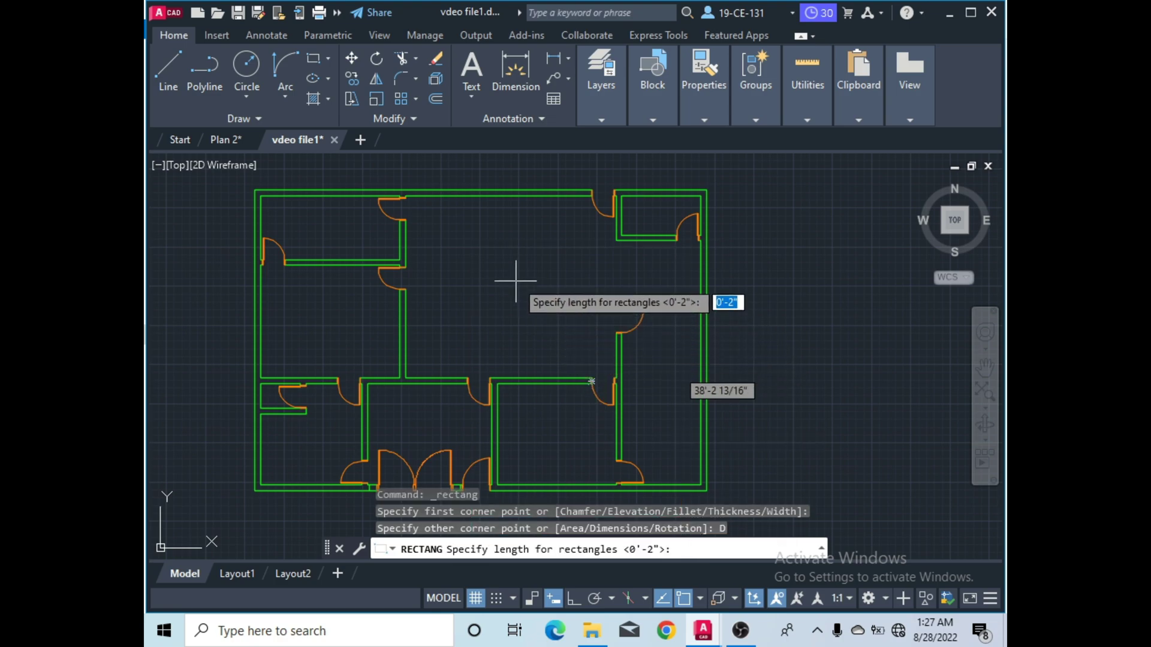
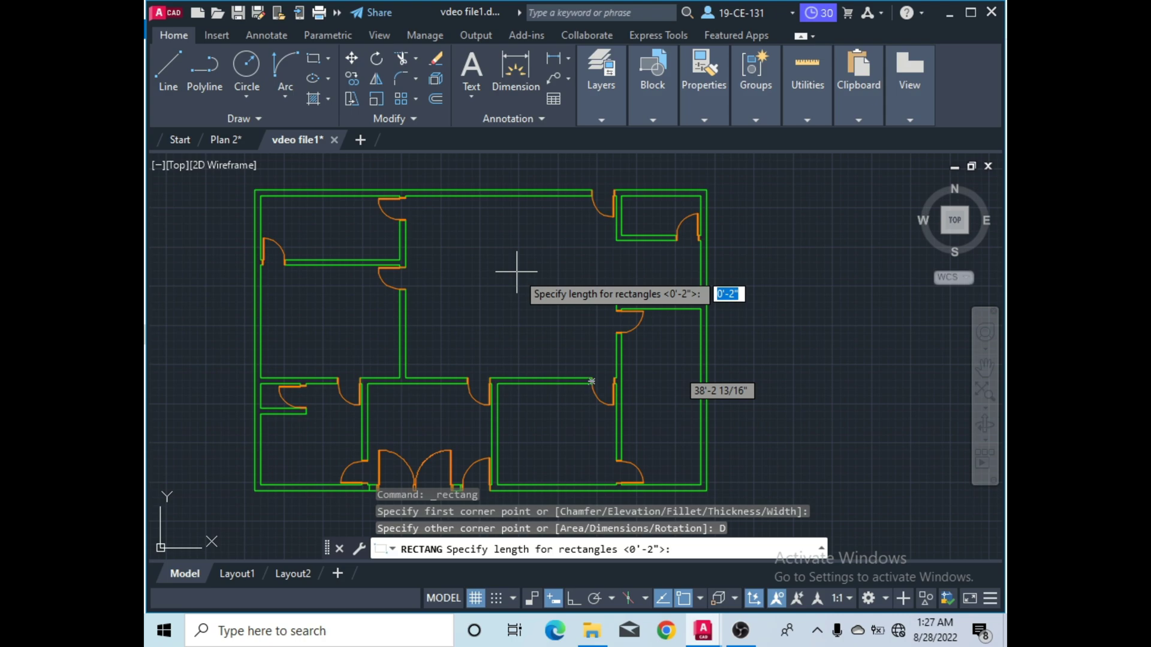
text(6)
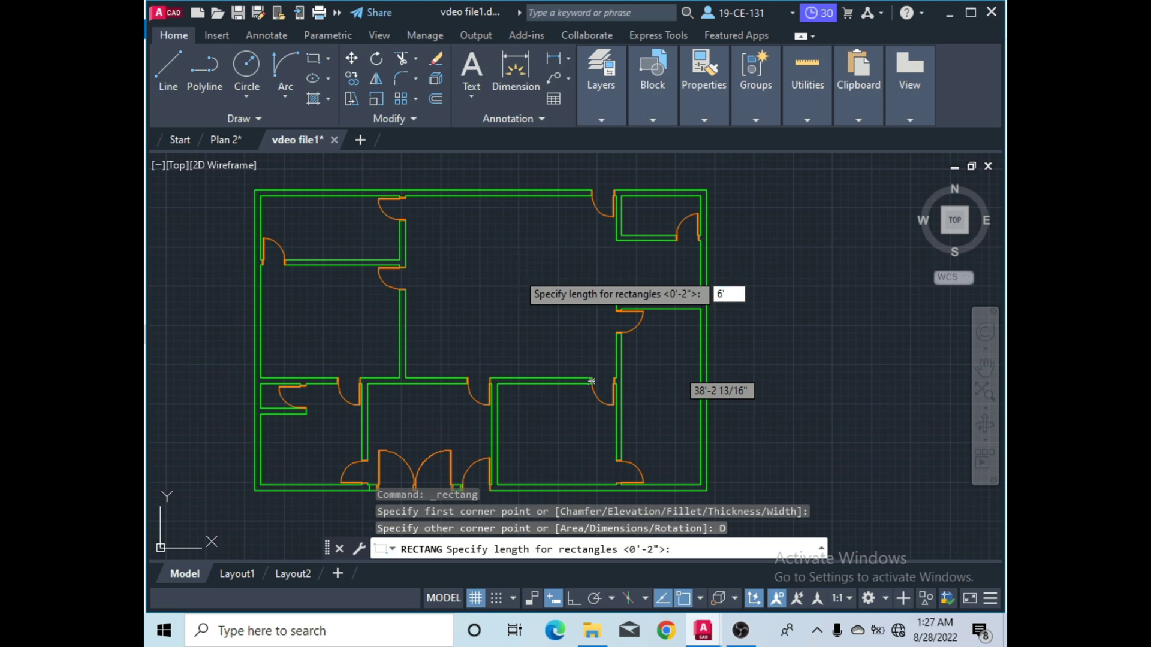
key(Return)
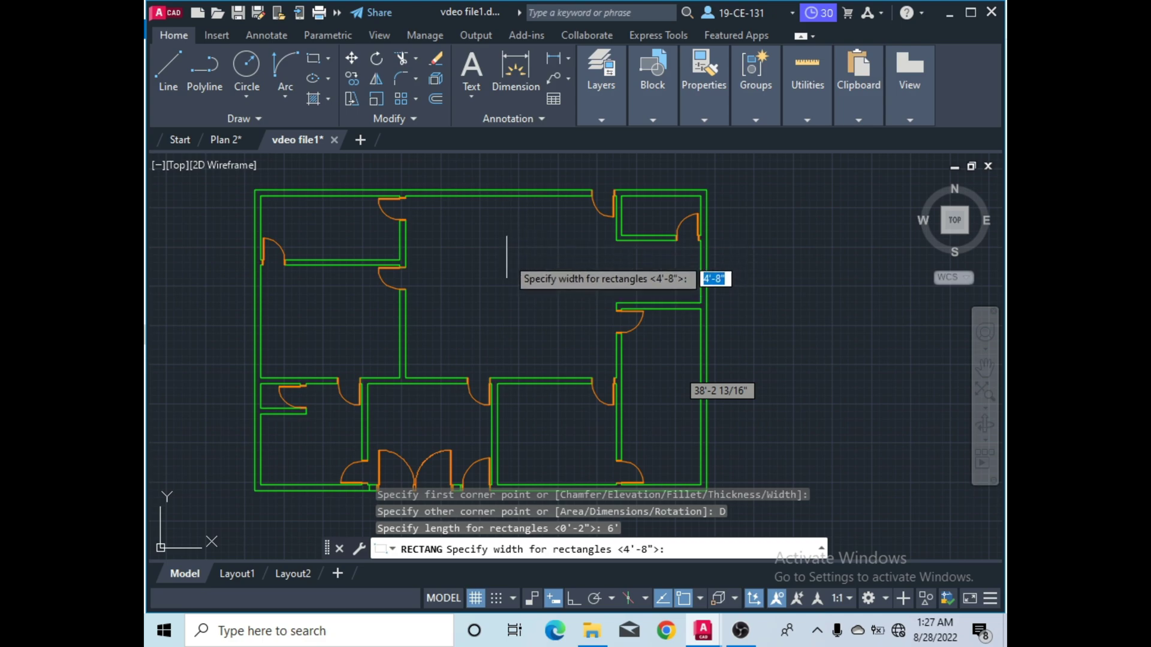
scroll(464, 189, up, 6)
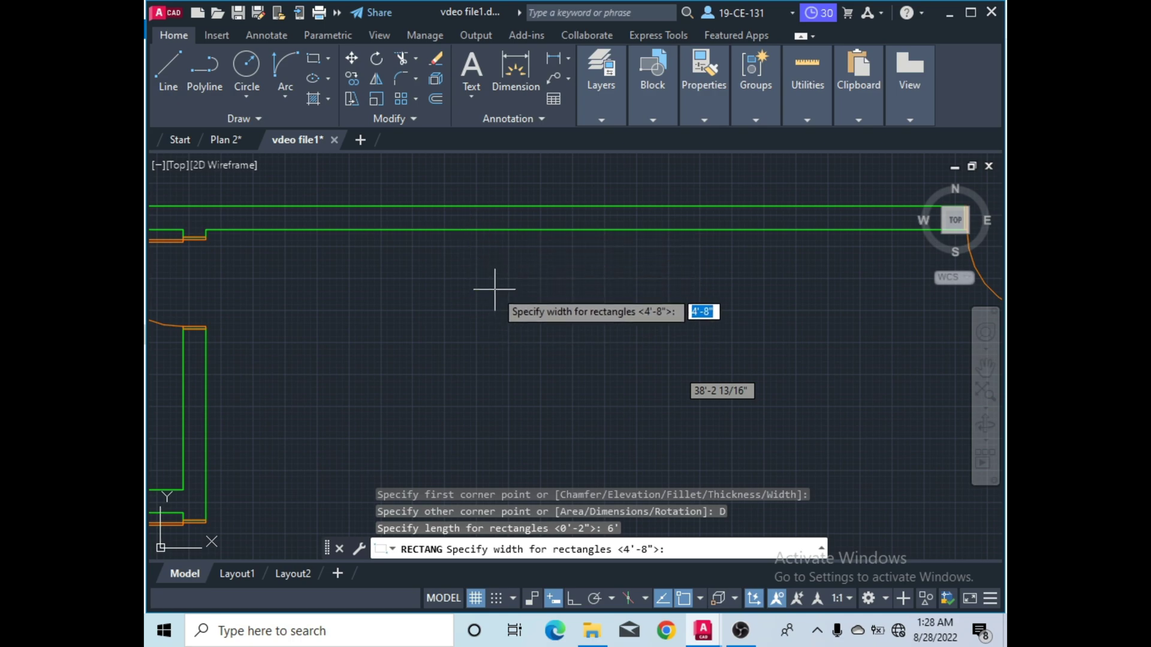
scroll(491, 300, down, 4)
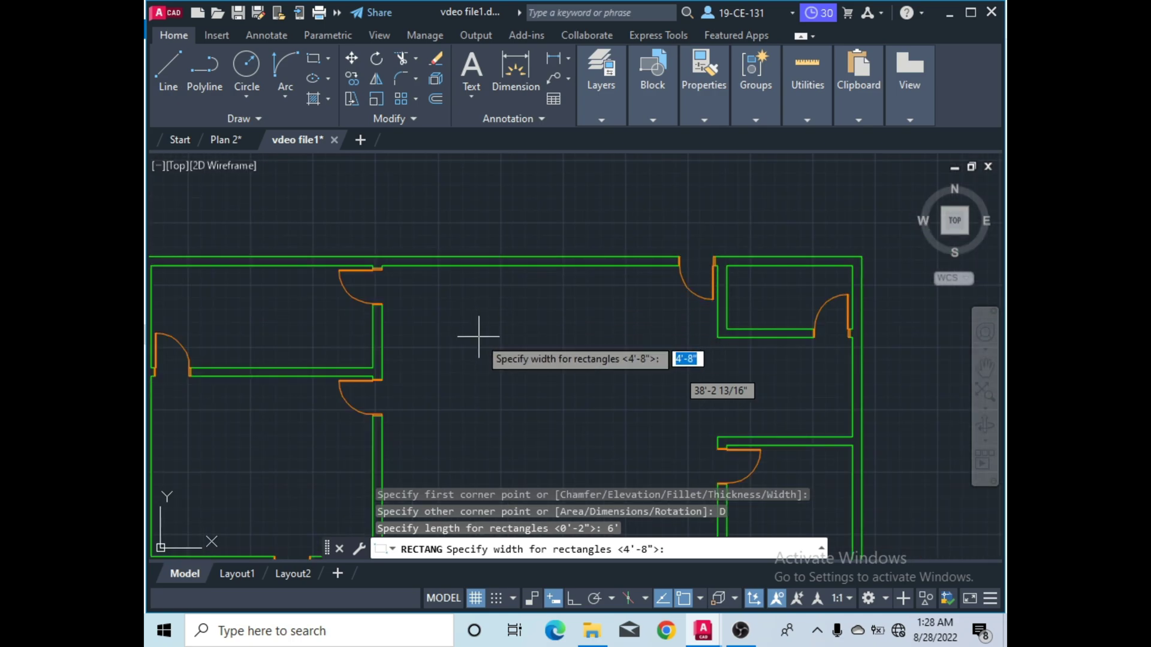
text(9)
key(Return)
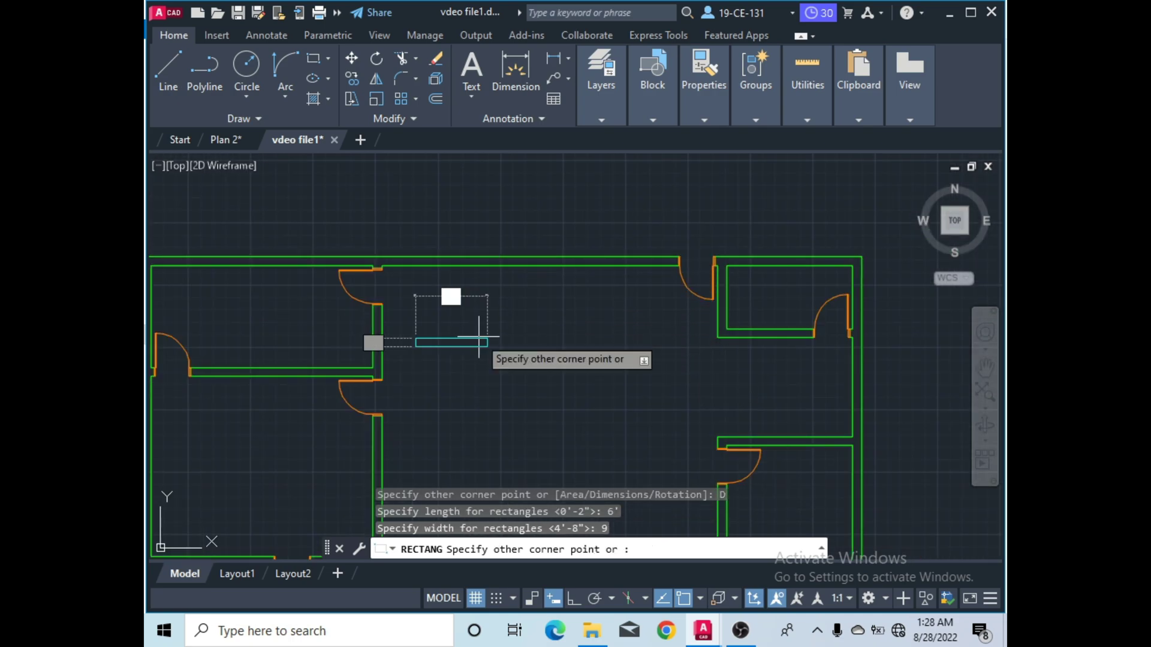
click(567, 330)
Offset the window rectangle 2" inward.
scroll(523, 369, up, 4)
scroll(519, 354, down, 2)
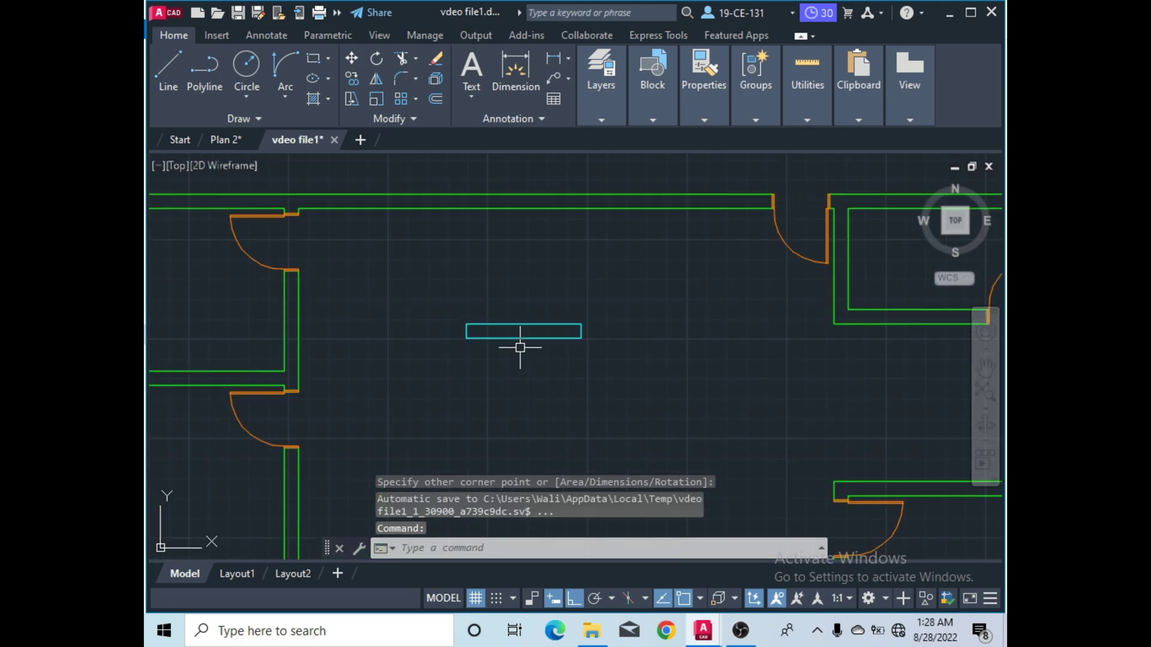
click(442, 102)
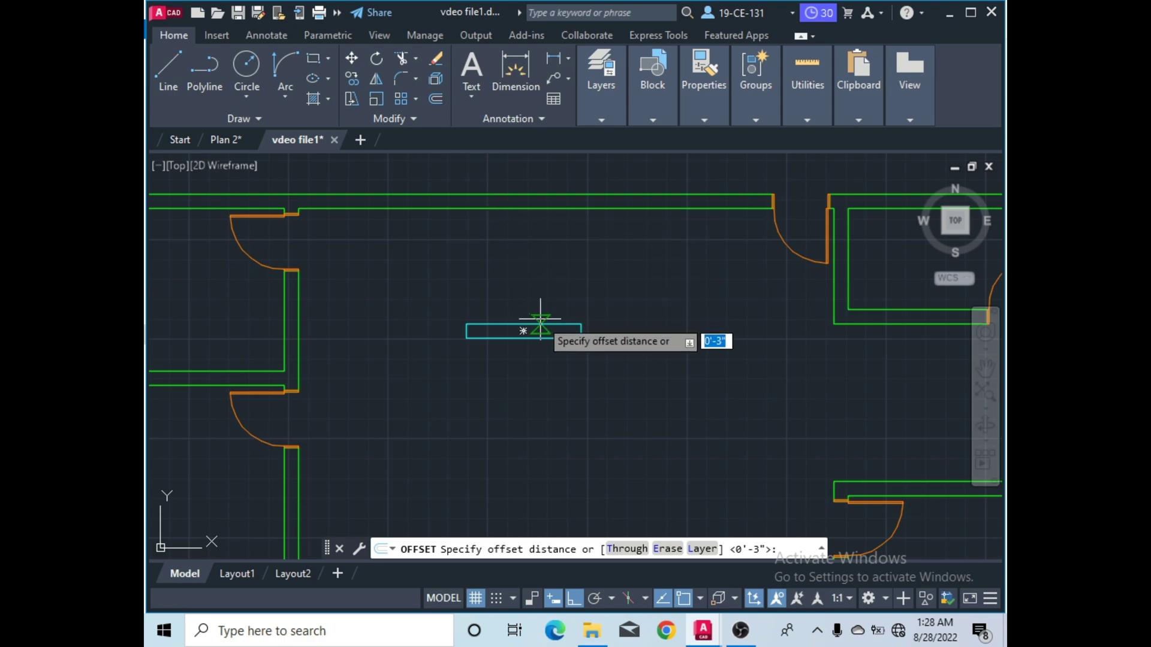
text(2)
key(Return)
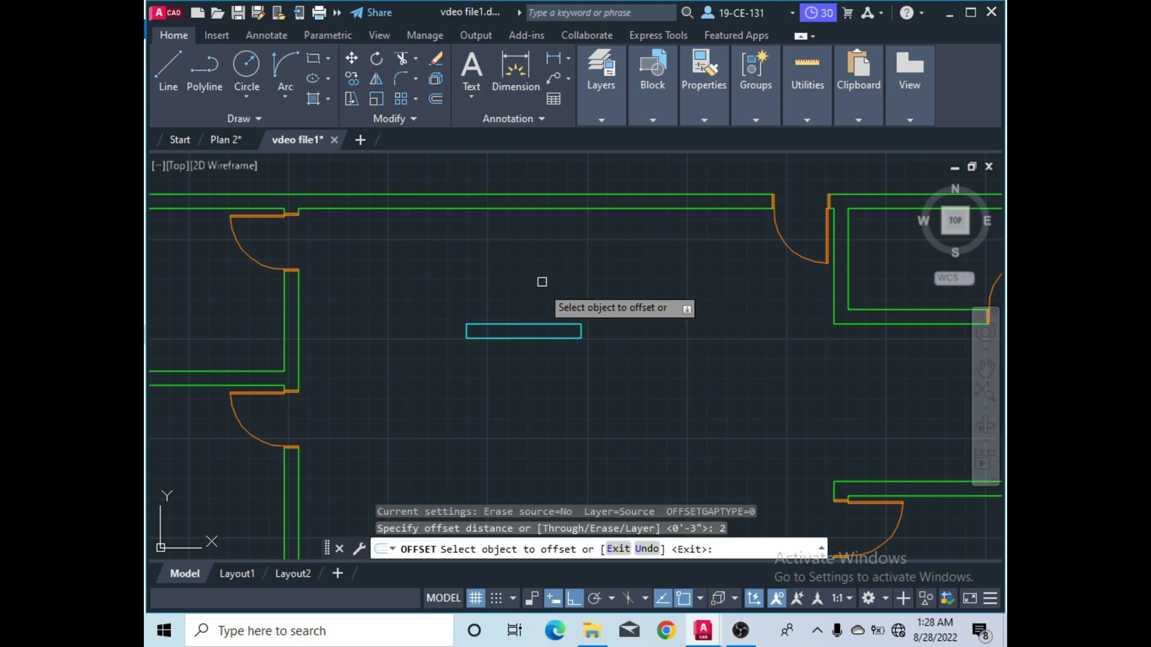
click(523, 331)
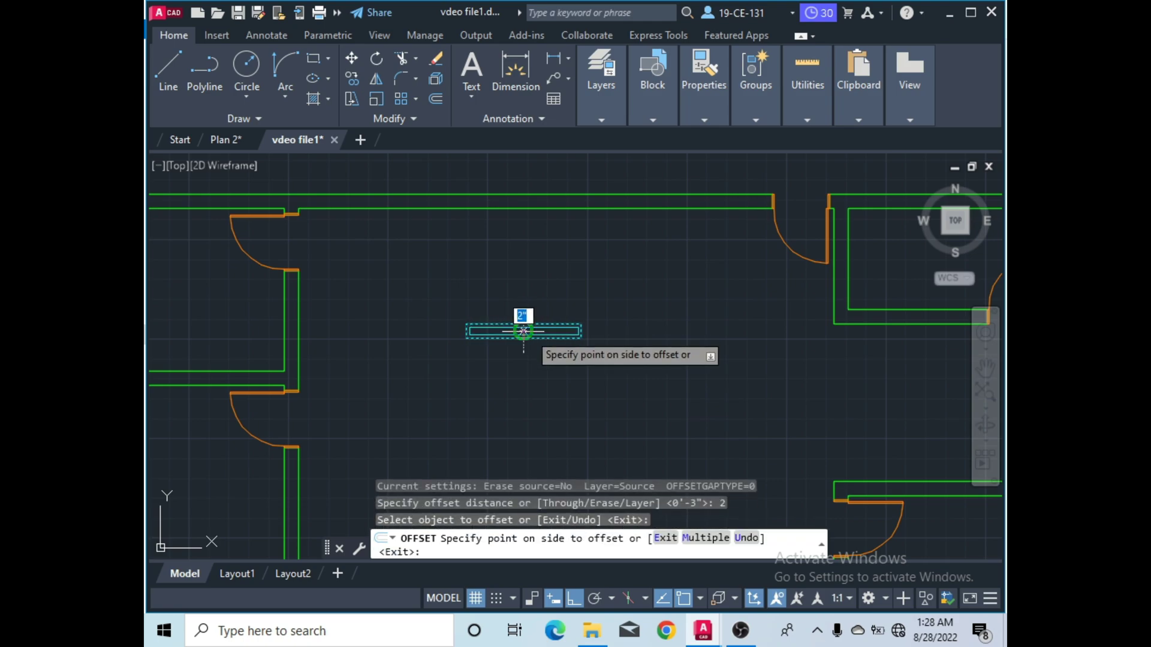
scroll(523, 331, up, 6)
click(510, 325)
right_click(563, 239)
click(593, 249)
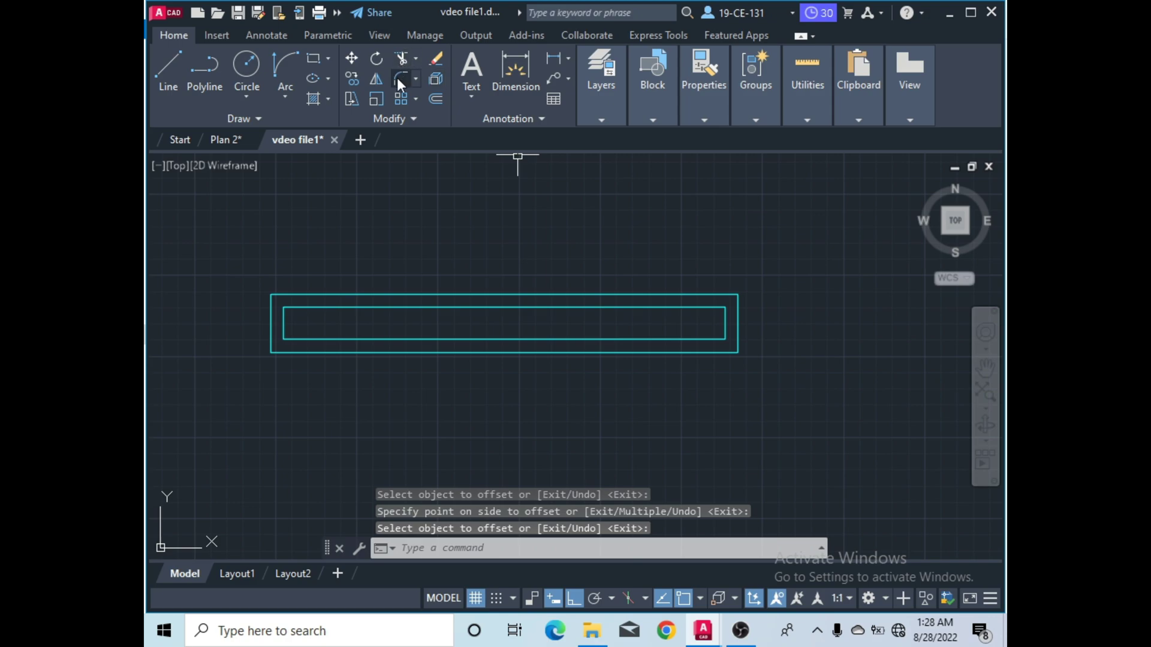
Trim away both short end lines of the window's inner rectangle.
click(406, 59)
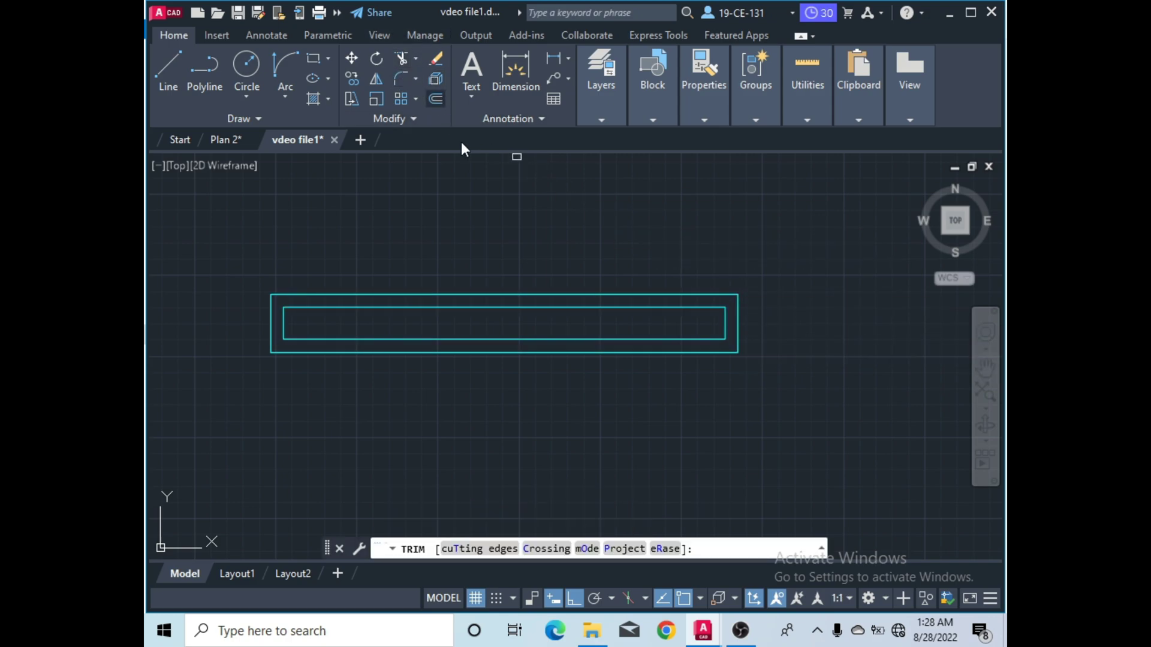
click(726, 323)
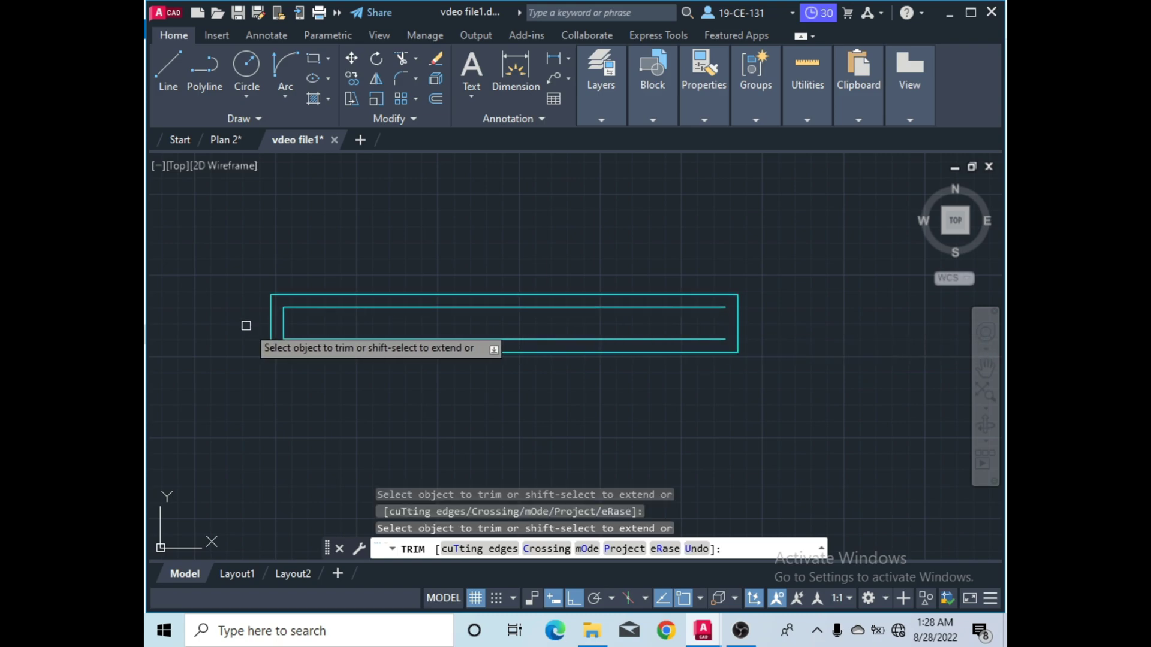
click(283, 322)
right_click(346, 202)
click(389, 216)
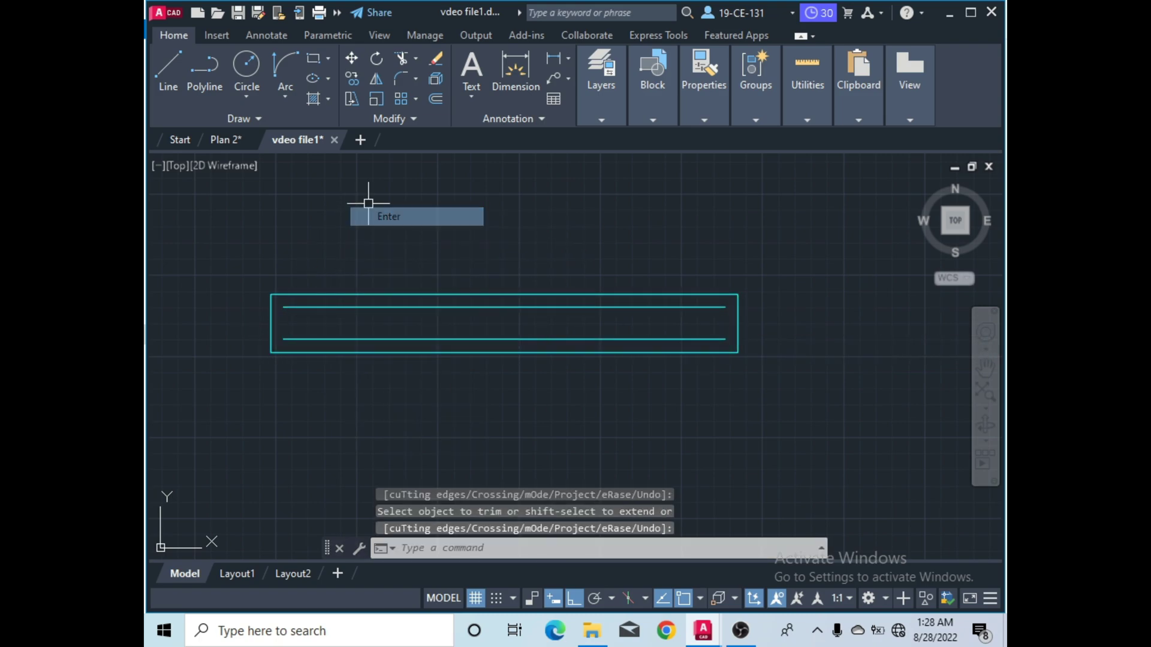
Extend the window's two inner long lines to both short ends of the outer rectangle.
click(413, 58)
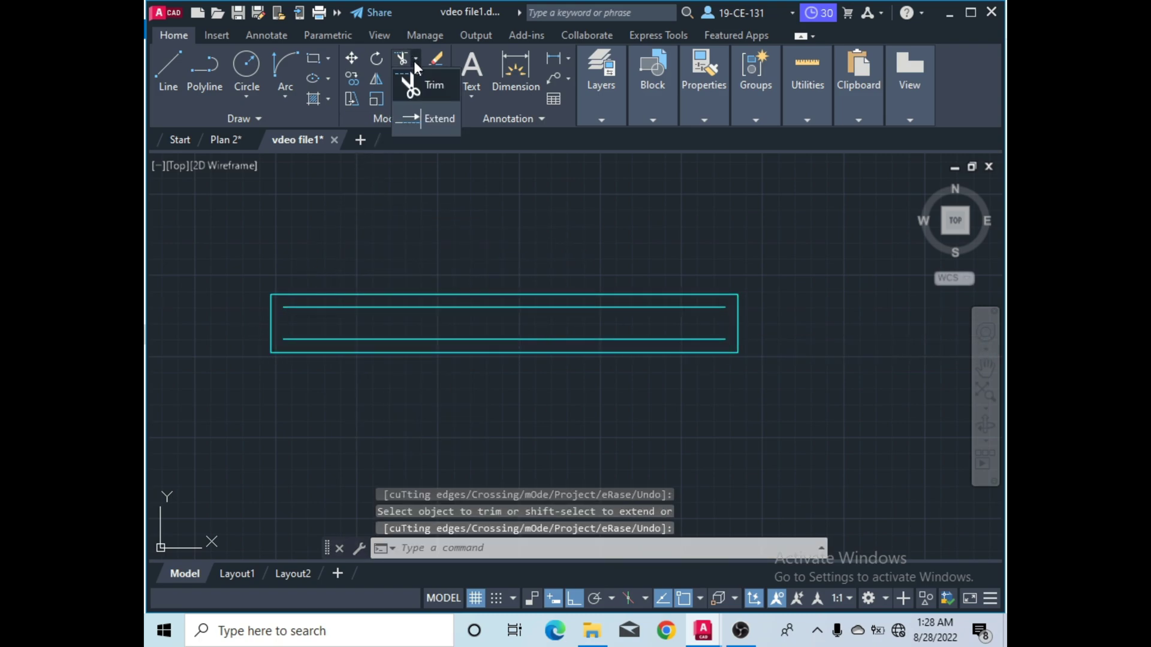
click(428, 123)
click(692, 307)
click(326, 307)
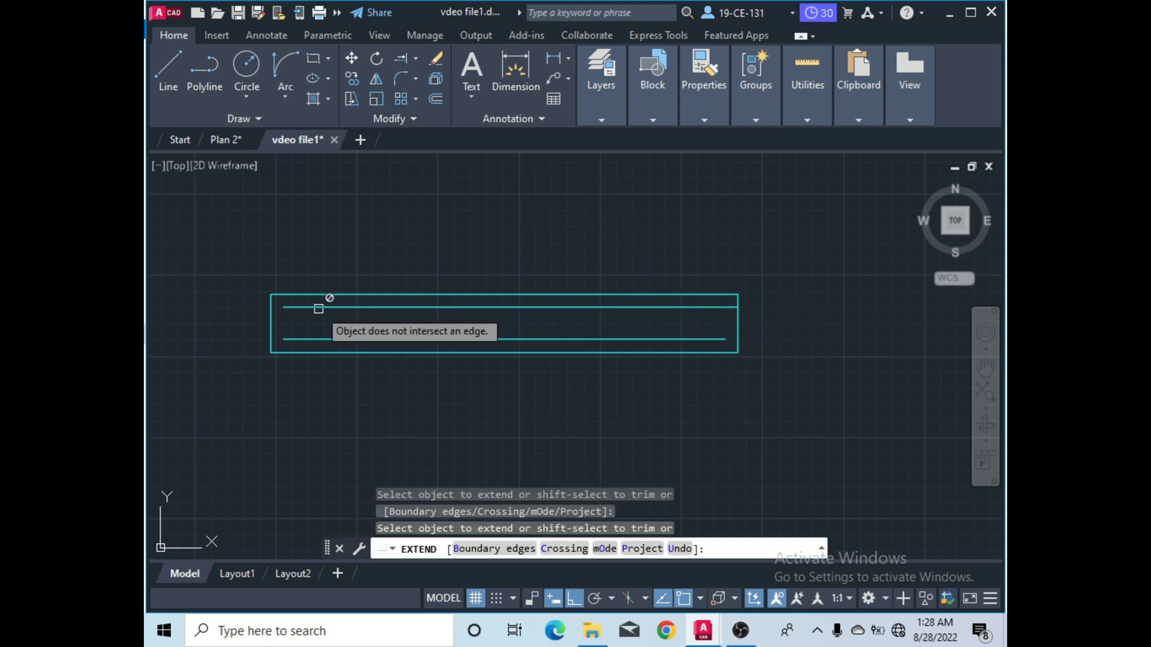
click(284, 308)
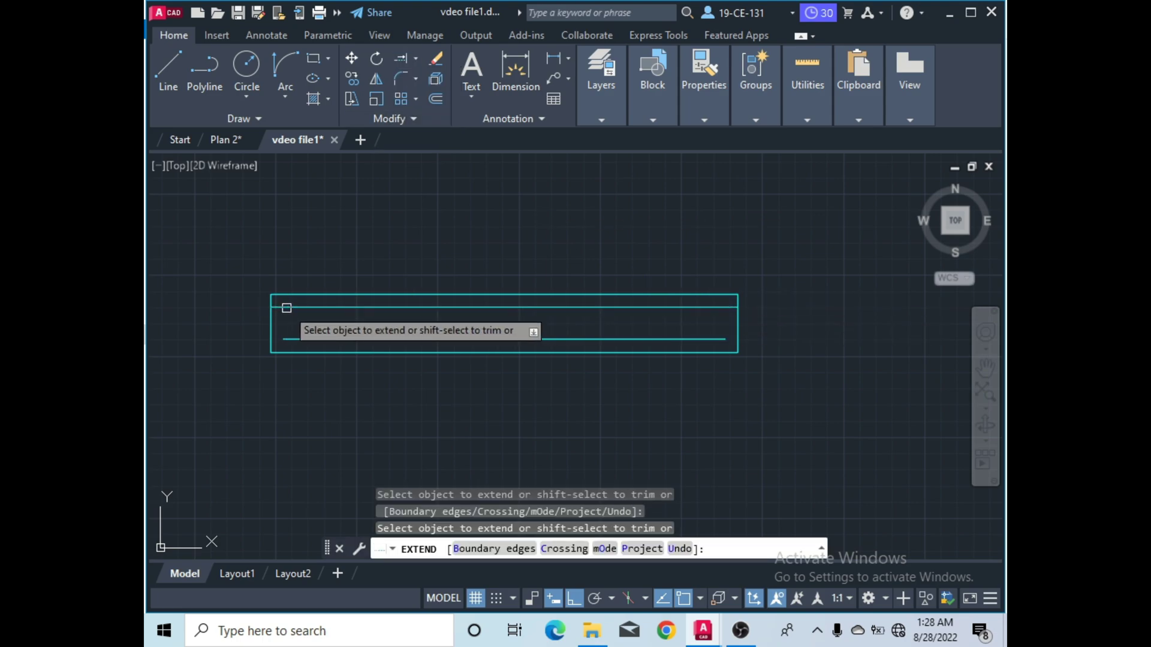
click(703, 339)
right_click(602, 216)
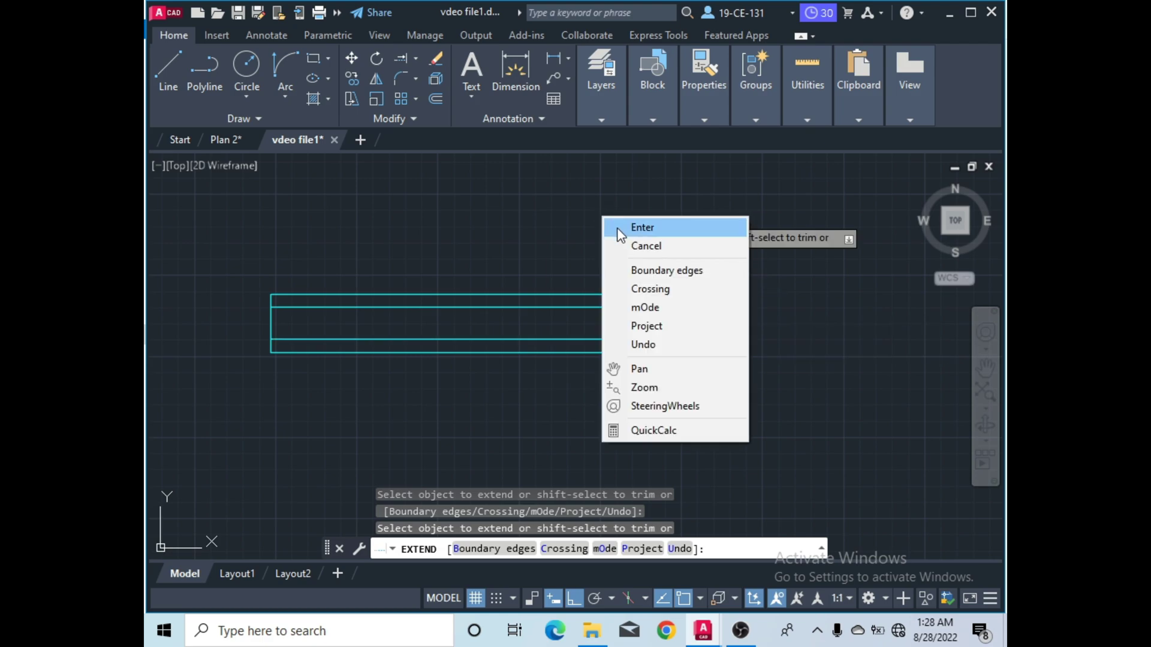
click(641, 228)
Group the window's outer rectangle and two inner lines into one object.
scroll(714, 259, down, 4)
click(743, 251)
click(536, 311)
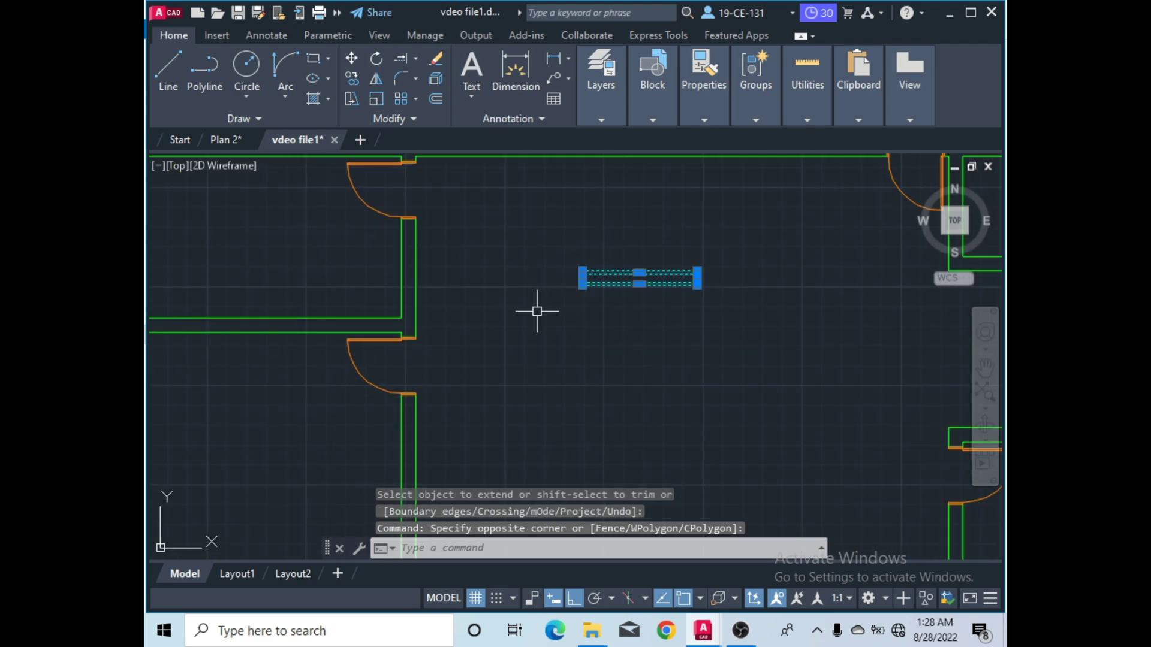
right_click(644, 304)
mouse_move(802, 424)
click(875, 424)
scroll(670, 257, down, 4)
scroll(630, 269, up, 5)
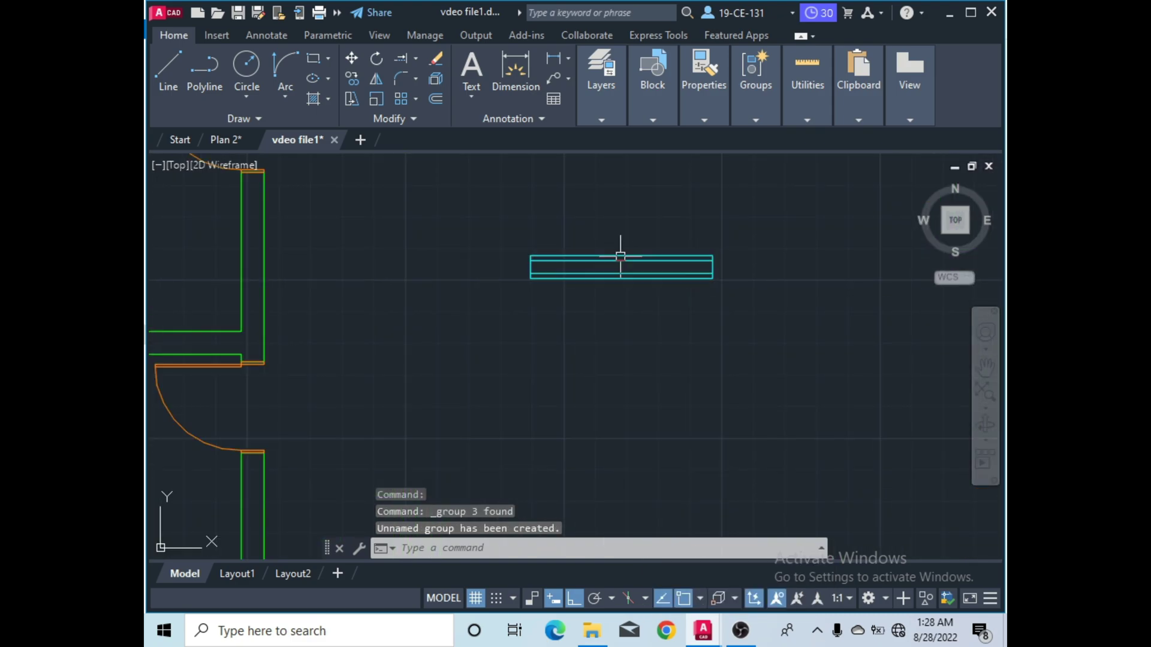
Copy the window group by its upper-right corner, with Ortho off, into the top exterior wall against the left jamb of the door.
scroll(642, 264, down, 3)
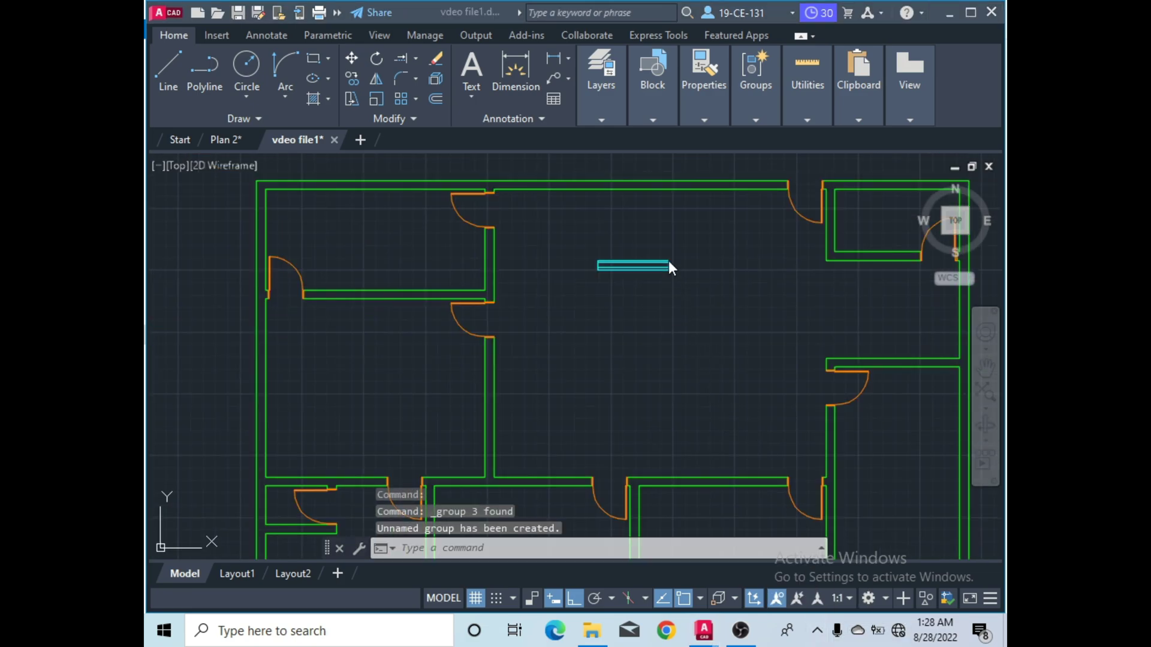
middle_drag(646, 273, 646, 303)
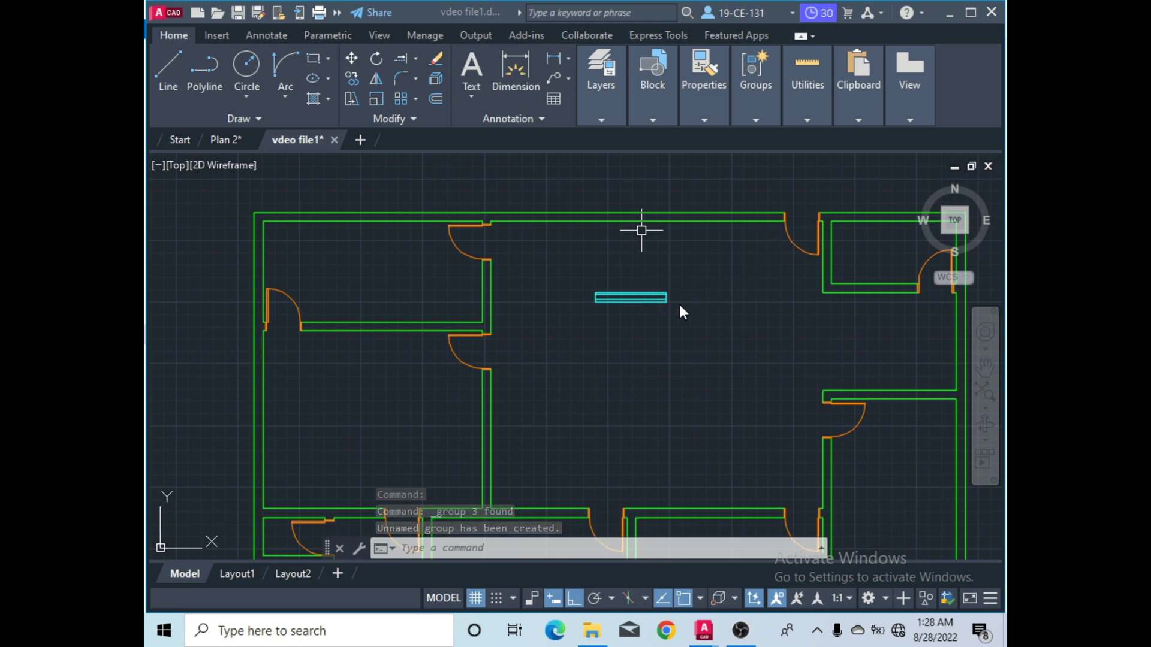
click(351, 78)
click(600, 294)
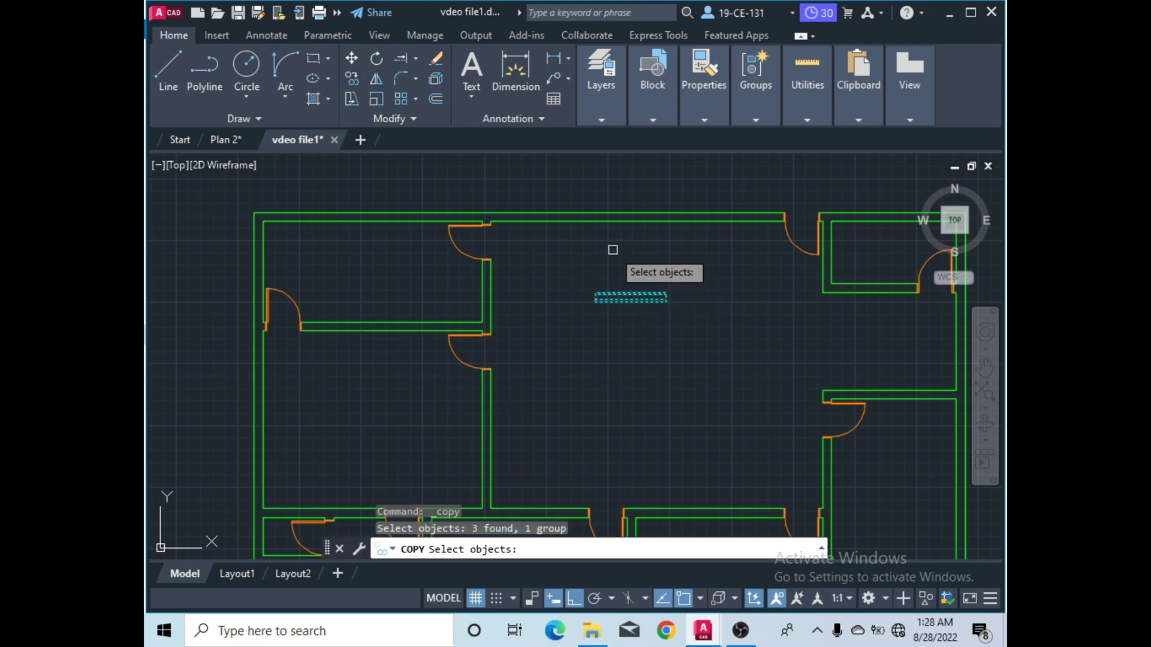
key(Return)
scroll(671, 306, up, 5)
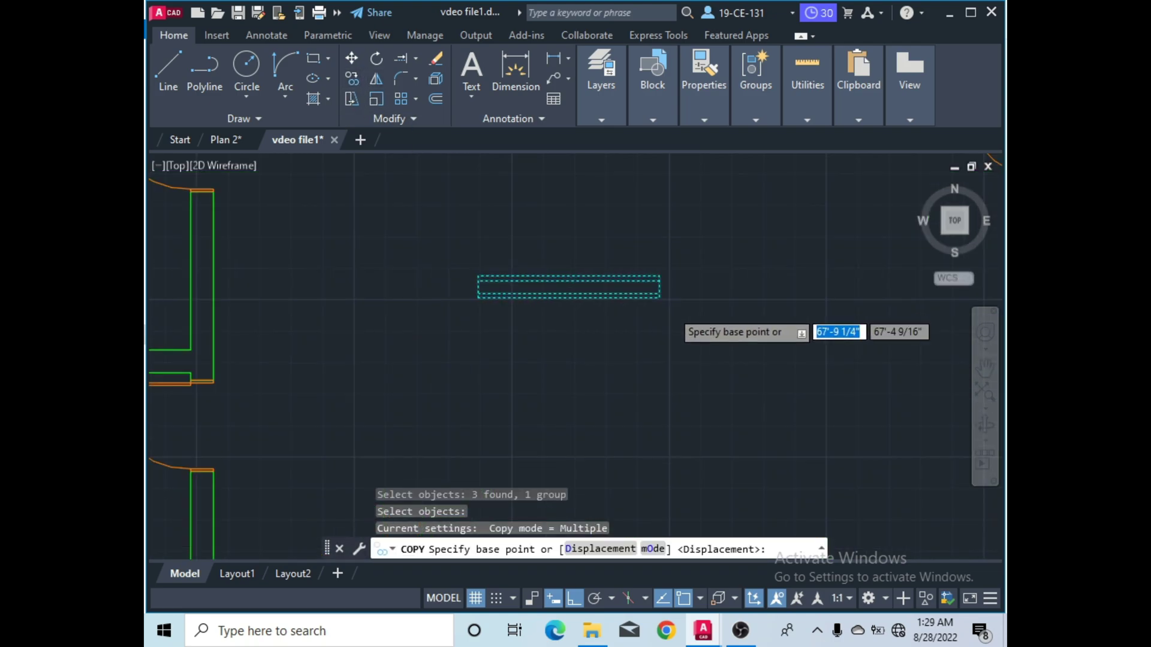
click(653, 262)
scroll(724, 292, down, 4)
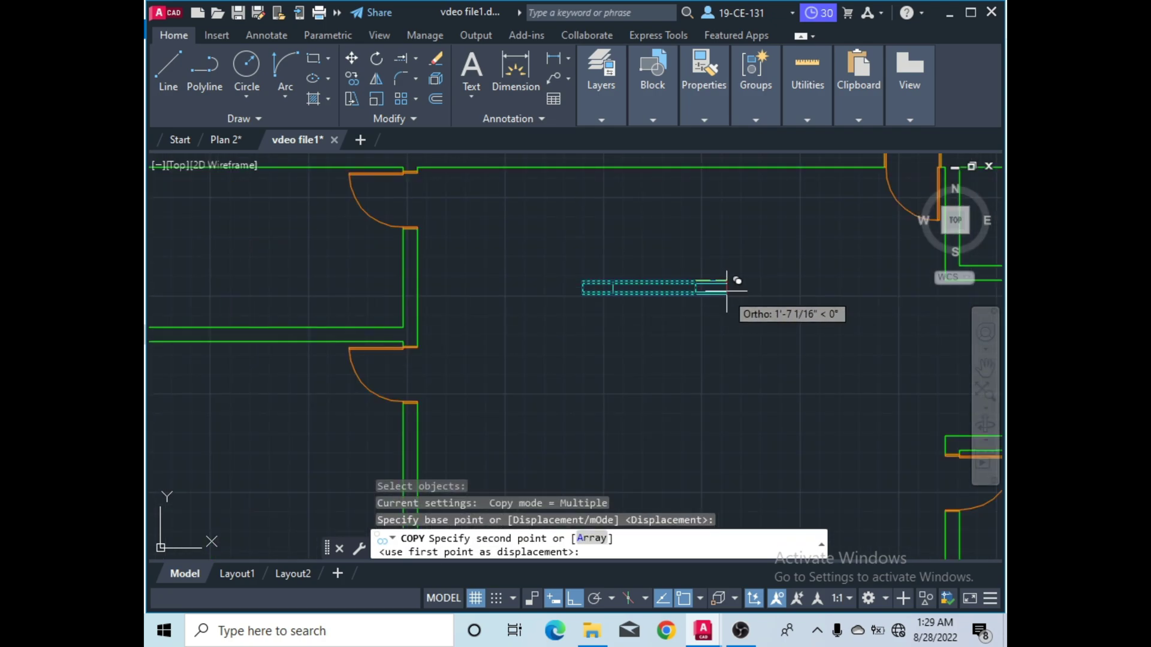
click(574, 598)
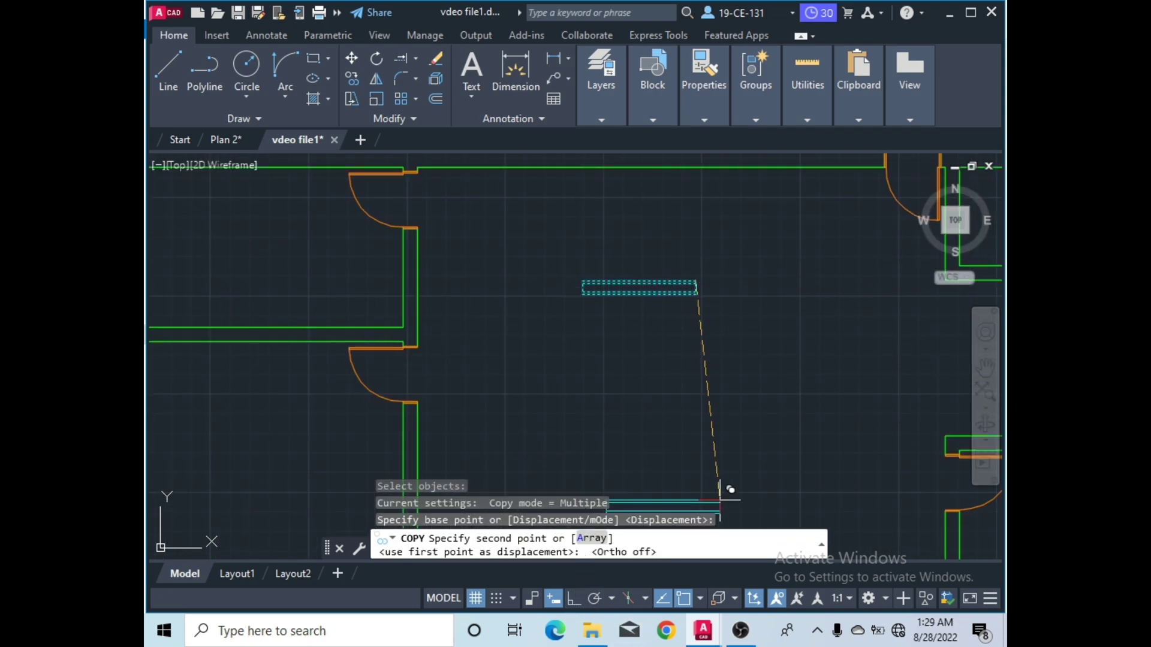
scroll(626, 363, down, 4)
scroll(705, 310, up, 6)
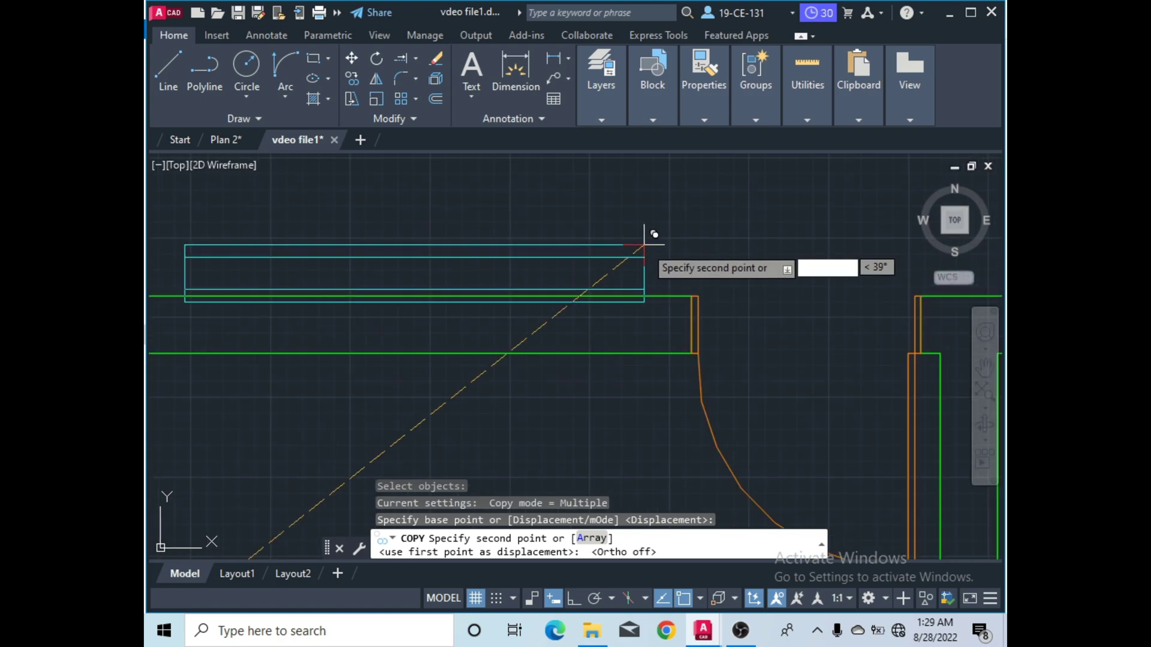
click(696, 306)
right_click(658, 233)
click(684, 246)
scroll(657, 274, down, 5)
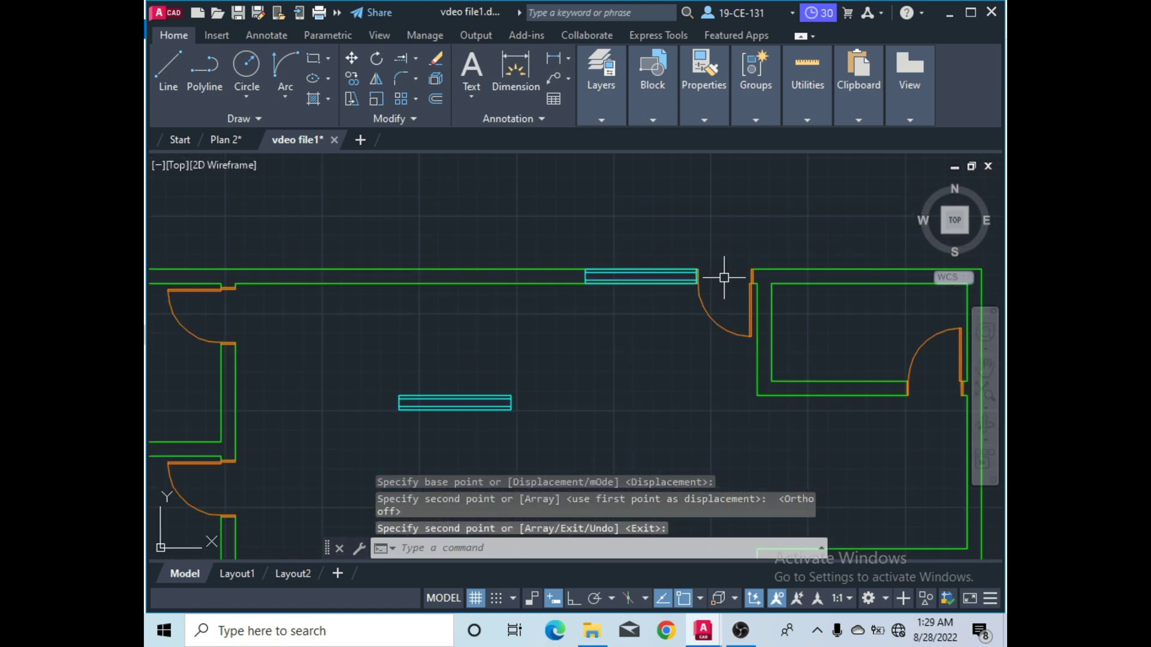
scroll(702, 256, down, 4)
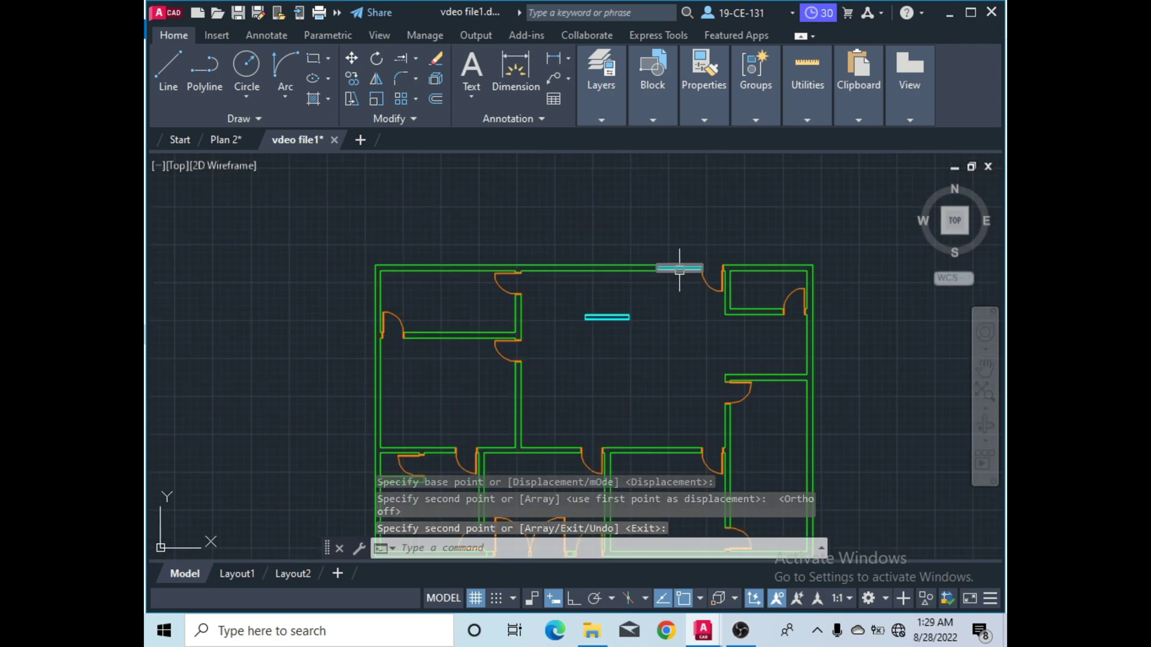
scroll(671, 264, up, 4)
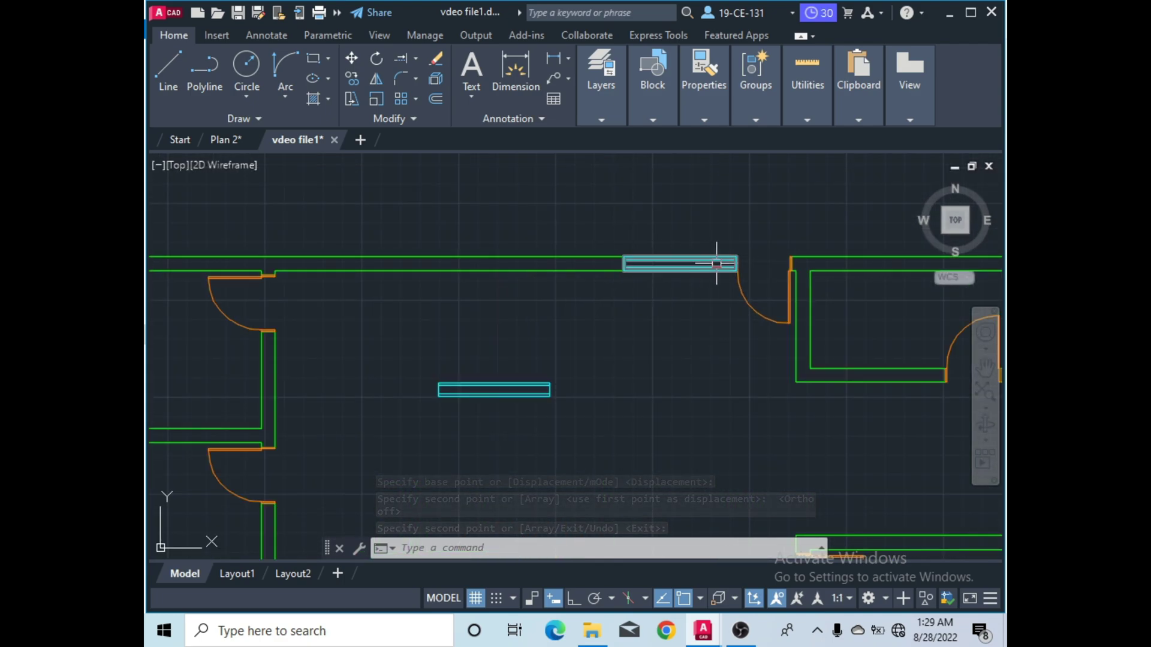
scroll(732, 260, up, 2)
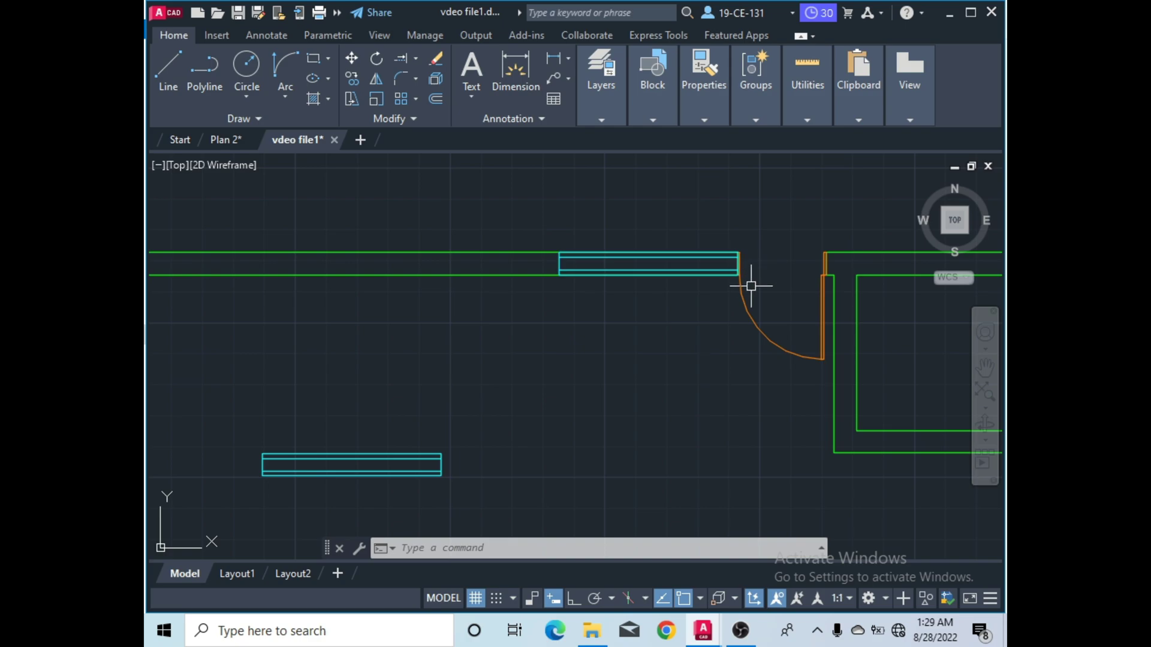
Move the window in the top exterior wall 6' left from its lower-right corner, with Ortho on.
scroll(757, 312, down, 2)
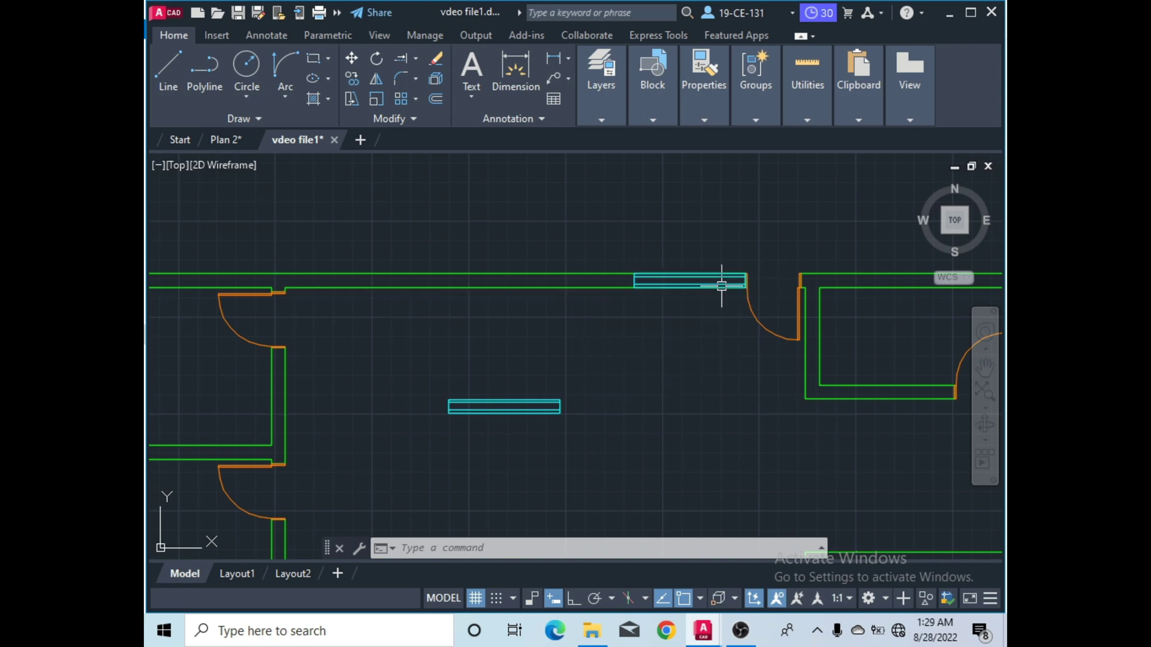
scroll(746, 267, up, 4)
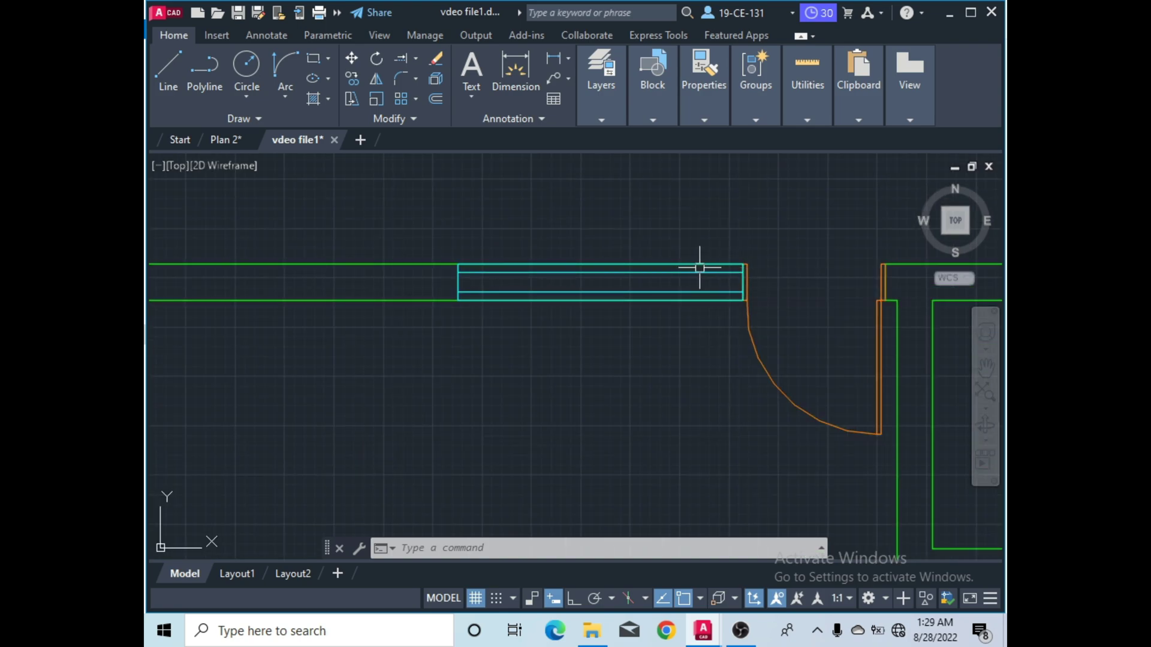
click(659, 274)
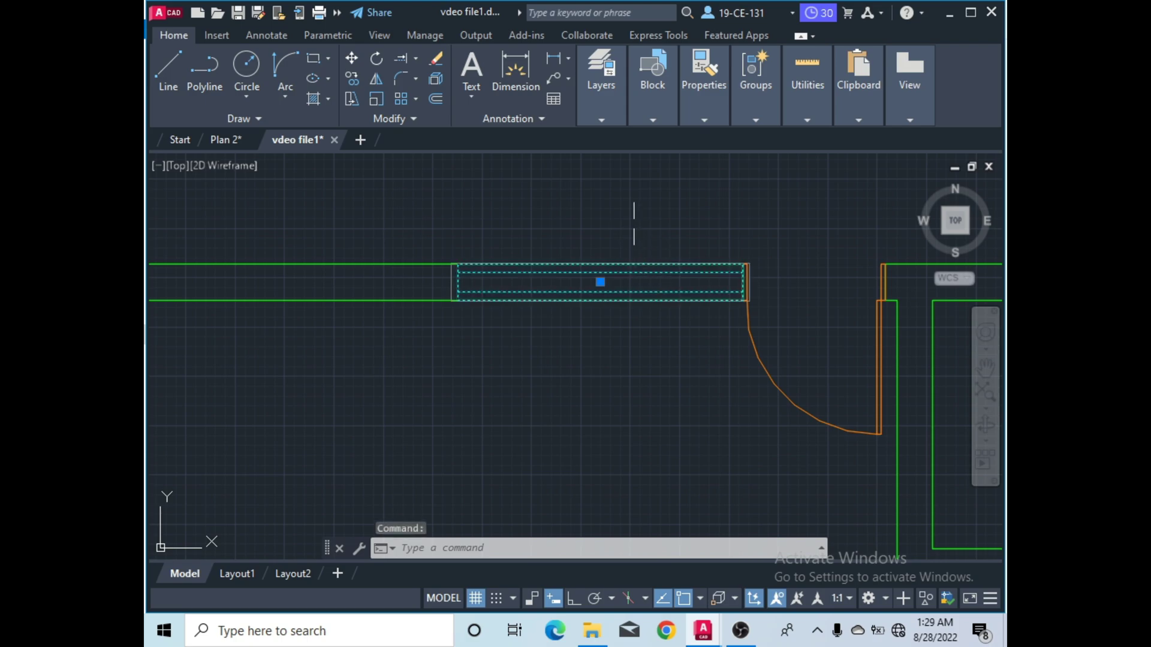
right_click(626, 198)
click(617, 198)
click(481, 193)
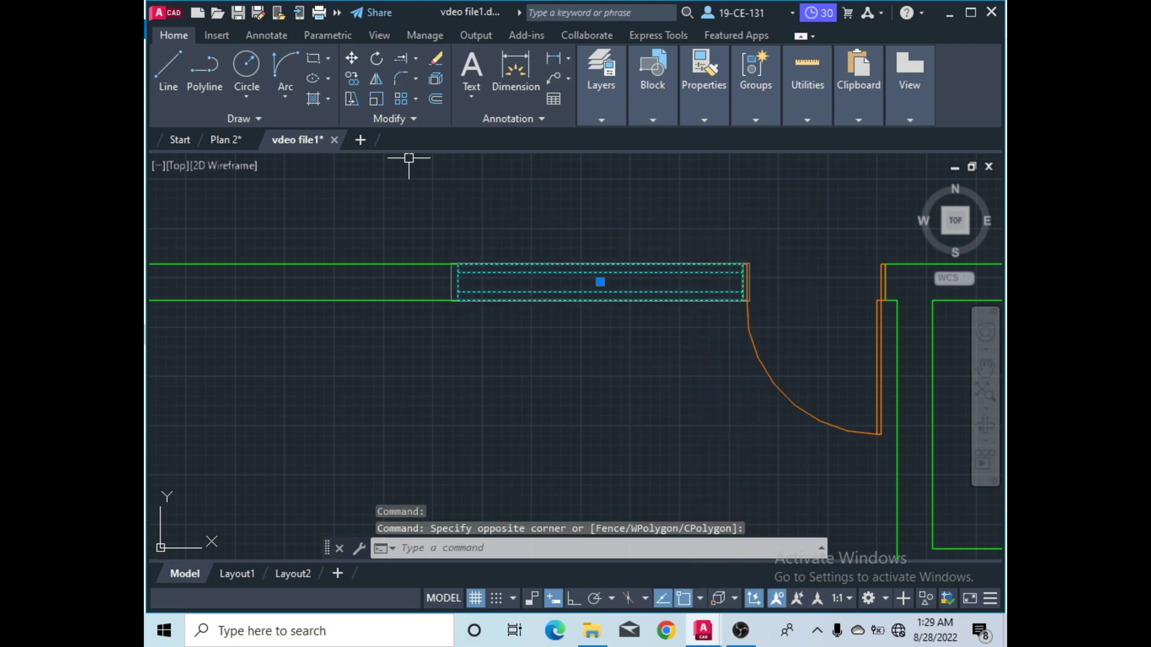
click(351, 62)
scroll(751, 296, up, 4)
click(729, 289)
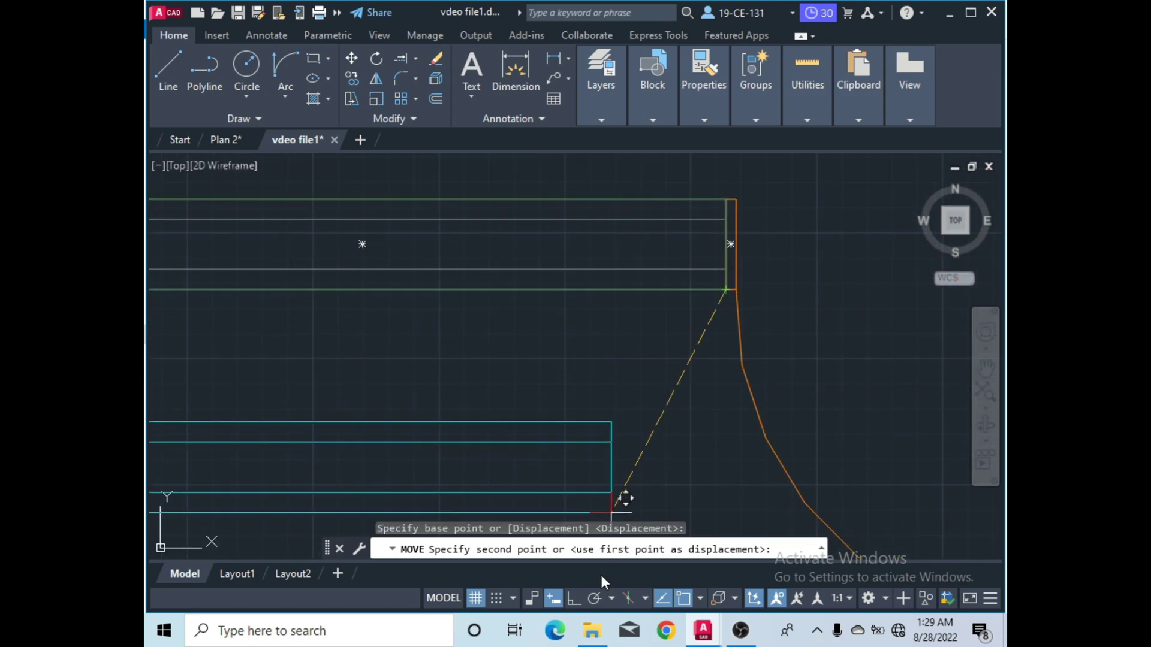
click(577, 600)
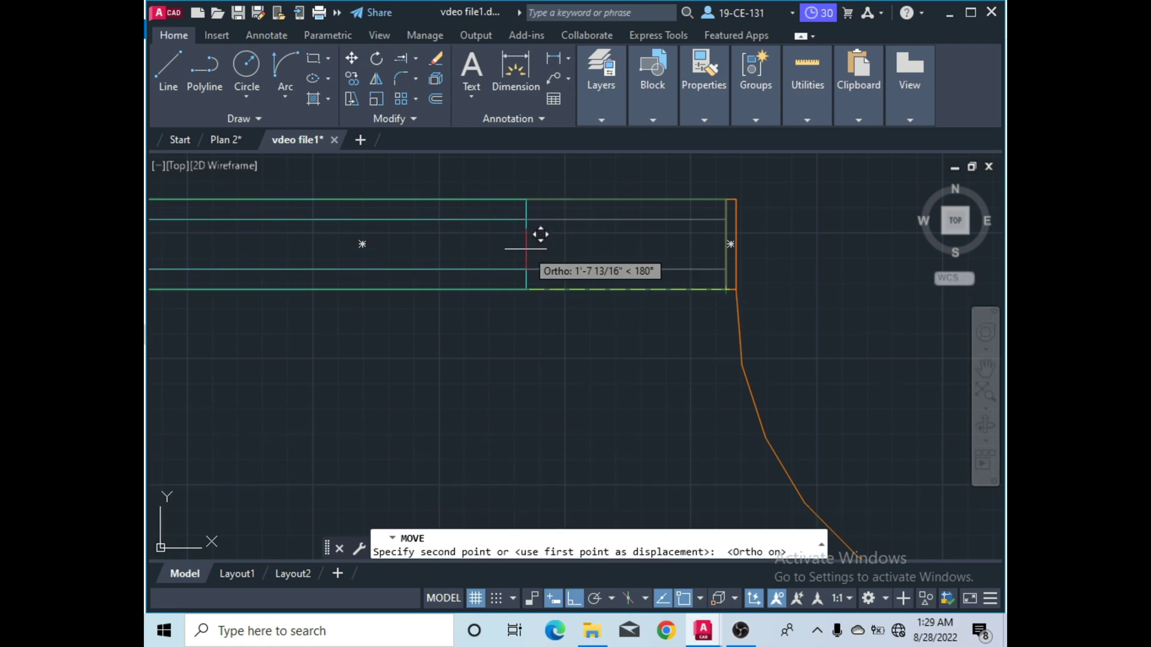
text(6)
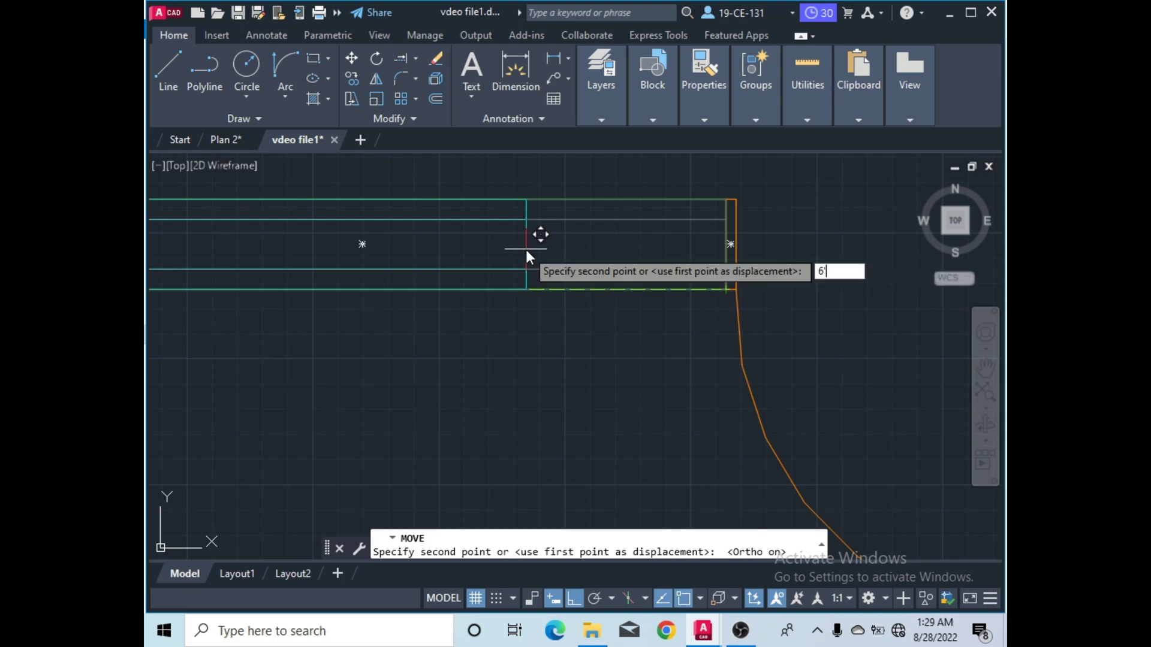
key(Return)
scroll(584, 245, down, 5)
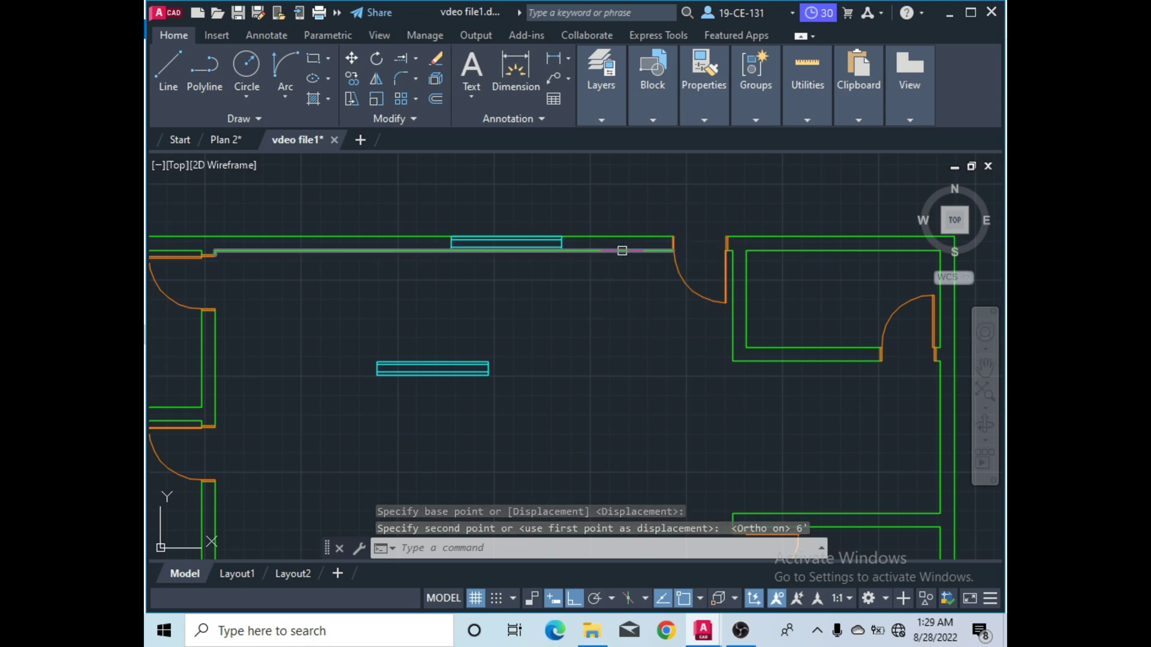
scroll(563, 243, up, 4)
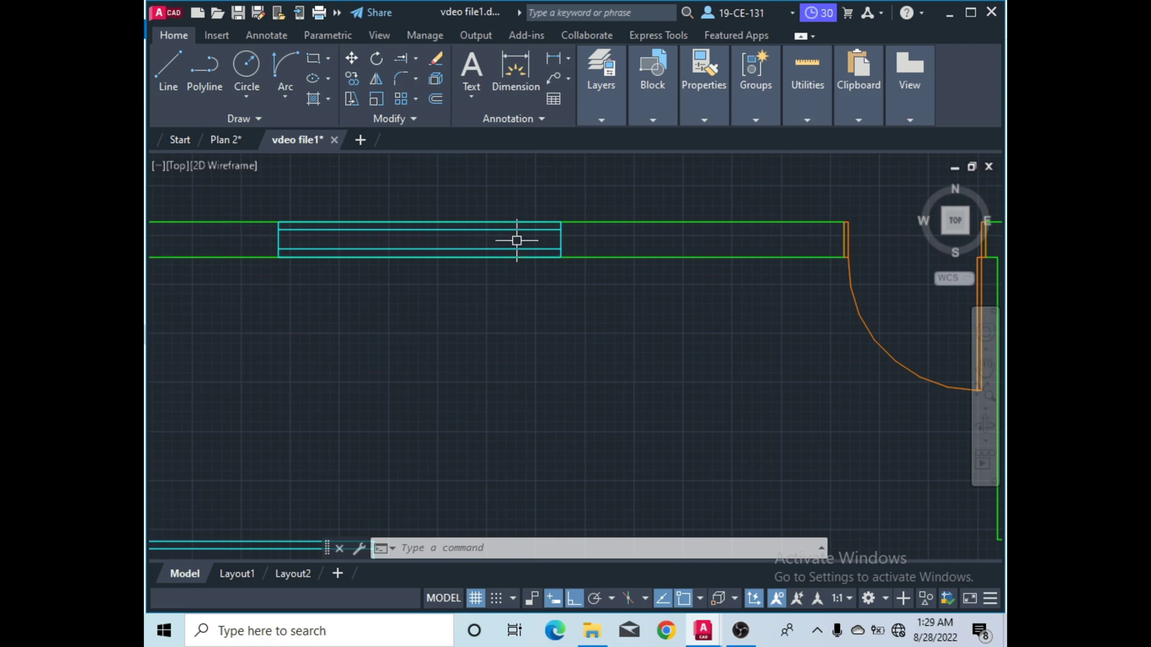
scroll(519, 243, down, 3)
scroll(533, 255, down, 4)
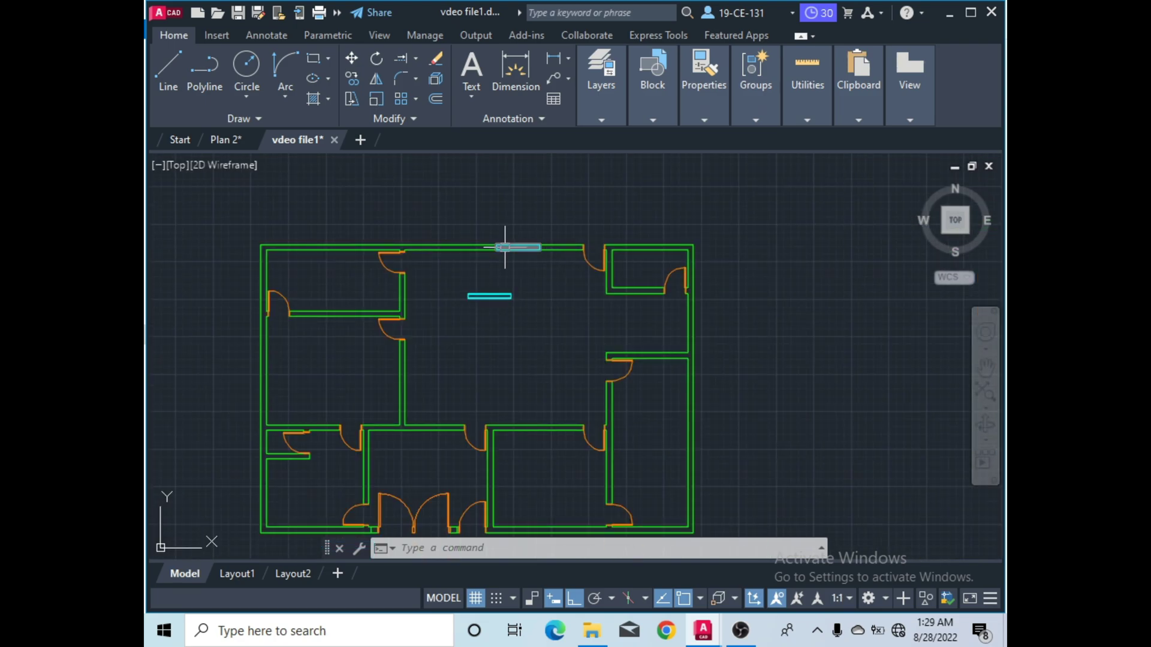
scroll(390, 259, up, 2)
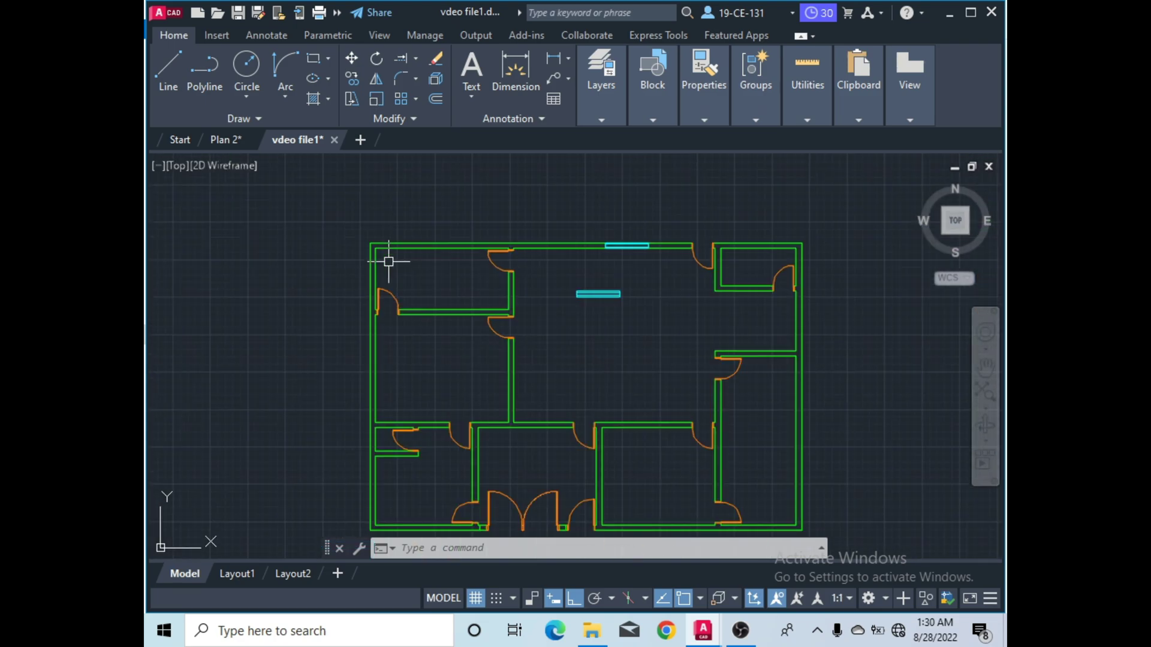
scroll(615, 269, down, 4)
scroll(609, 287, up, 2)
scroll(599, 282, up, 2)
scroll(604, 262, down, 4)
scroll(599, 261, up, 2)
scroll(576, 268, down, 2)
scroll(596, 270, up, 2)
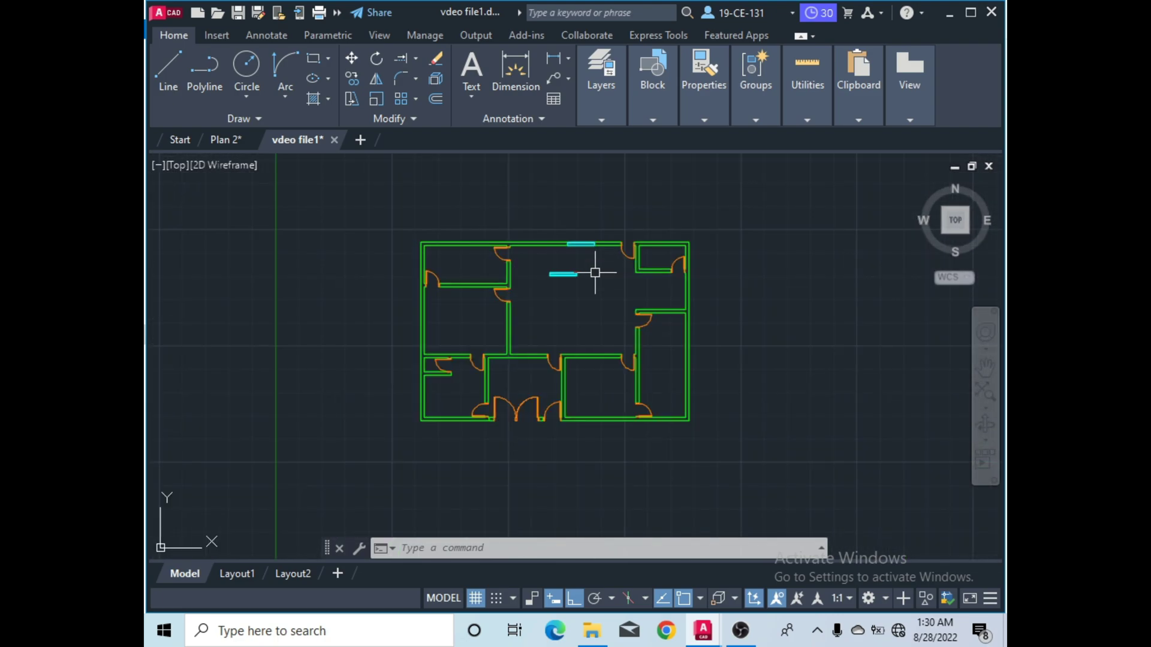
scroll(580, 275, up, 2)
scroll(555, 275, down, 2)
Rotate the spare window about its lower-right corner so that it stands vertically above that point.
scroll(557, 276, up, 2)
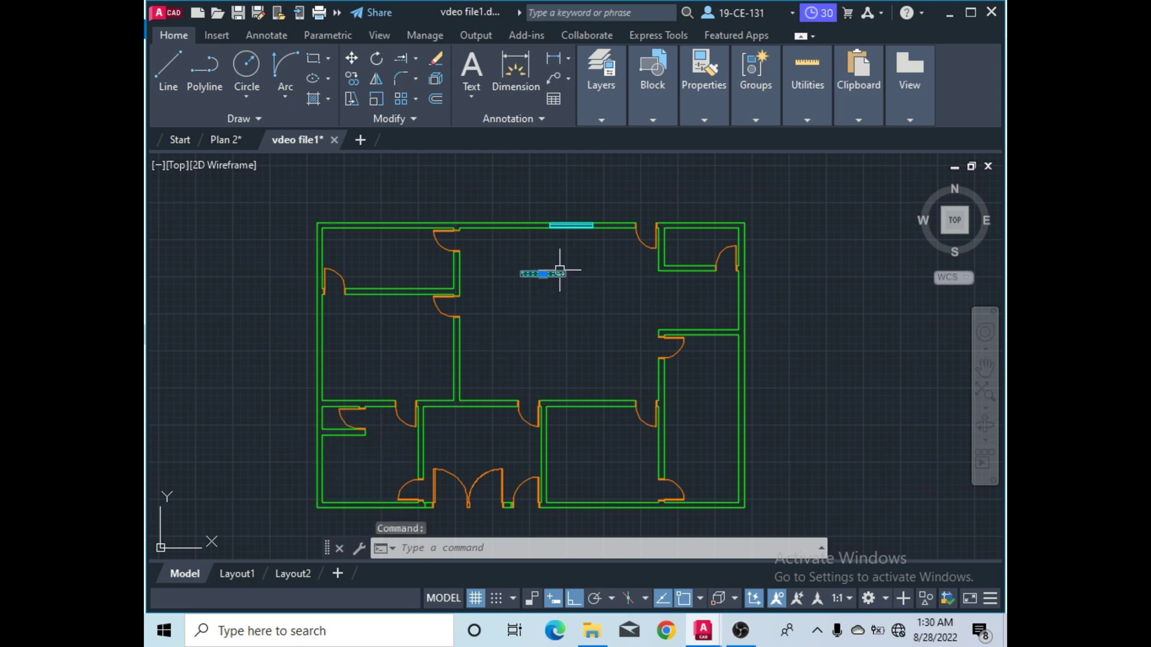
scroll(559, 273, up, 4)
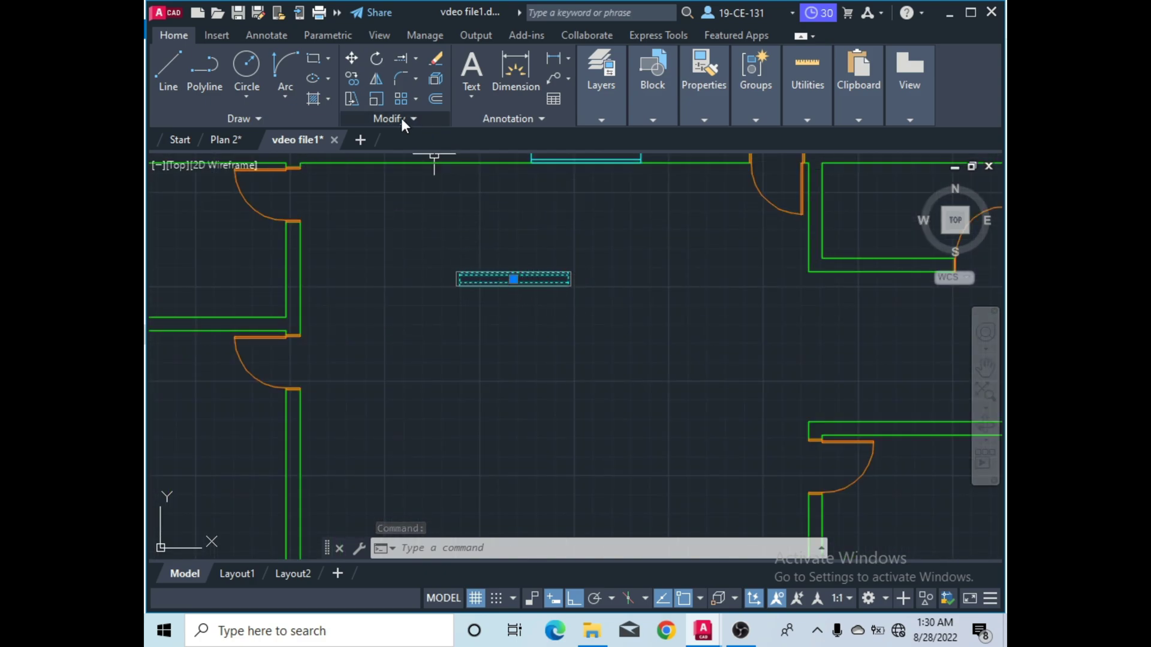
click(379, 59)
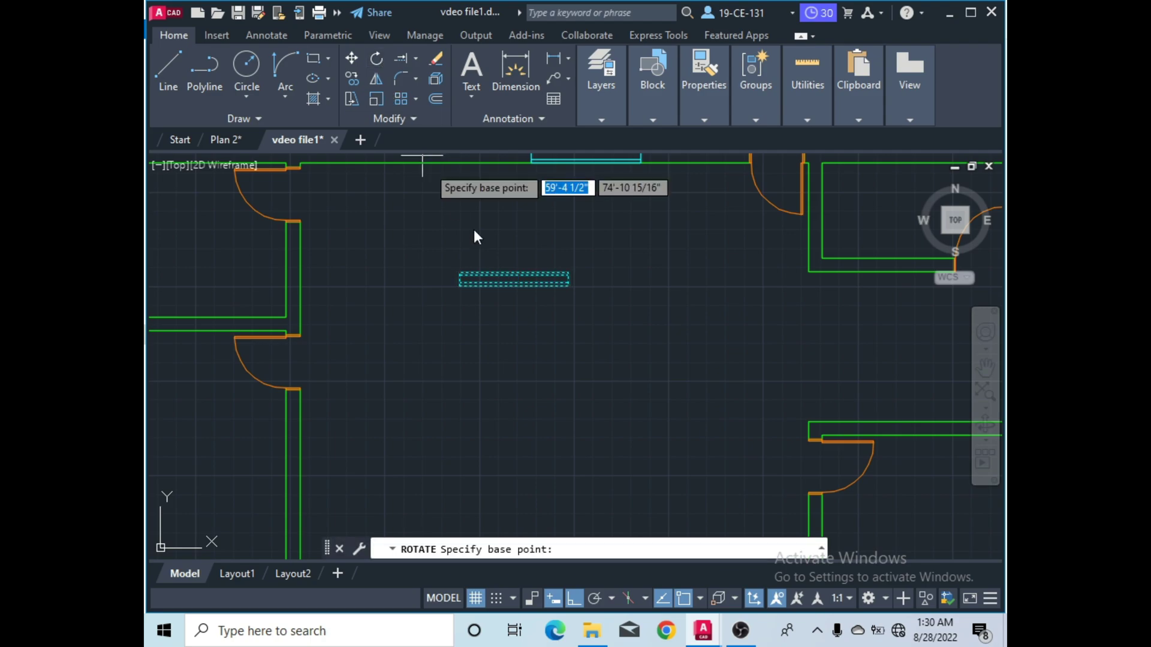
click(569, 286)
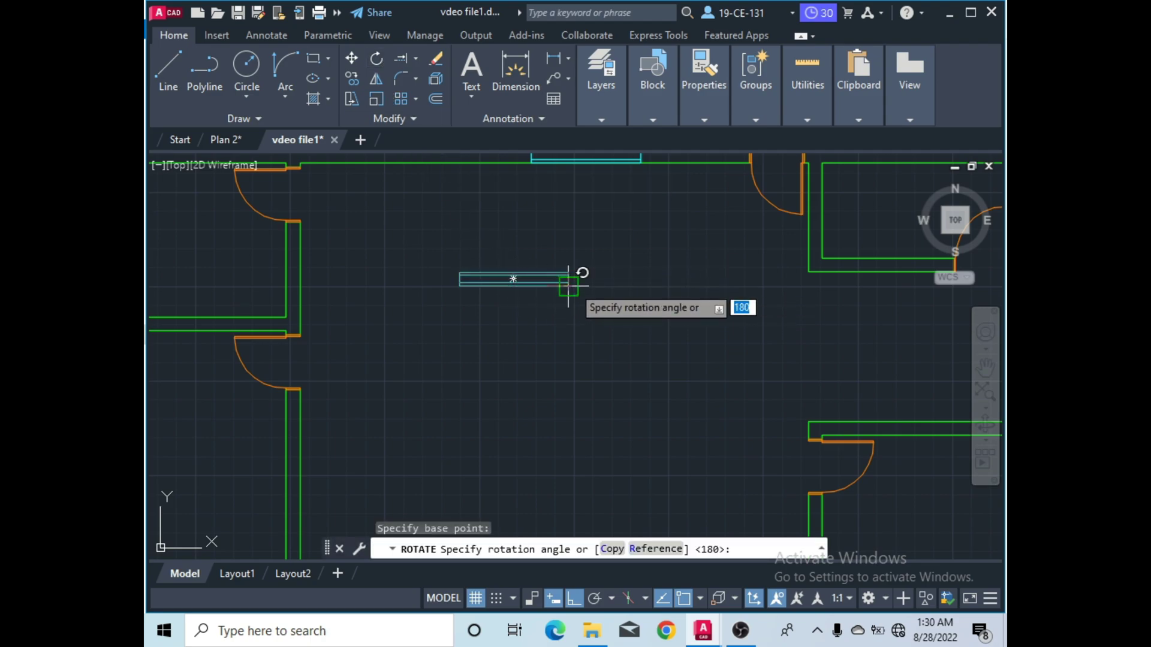
click(583, 379)
scroll(599, 281, down, 3)
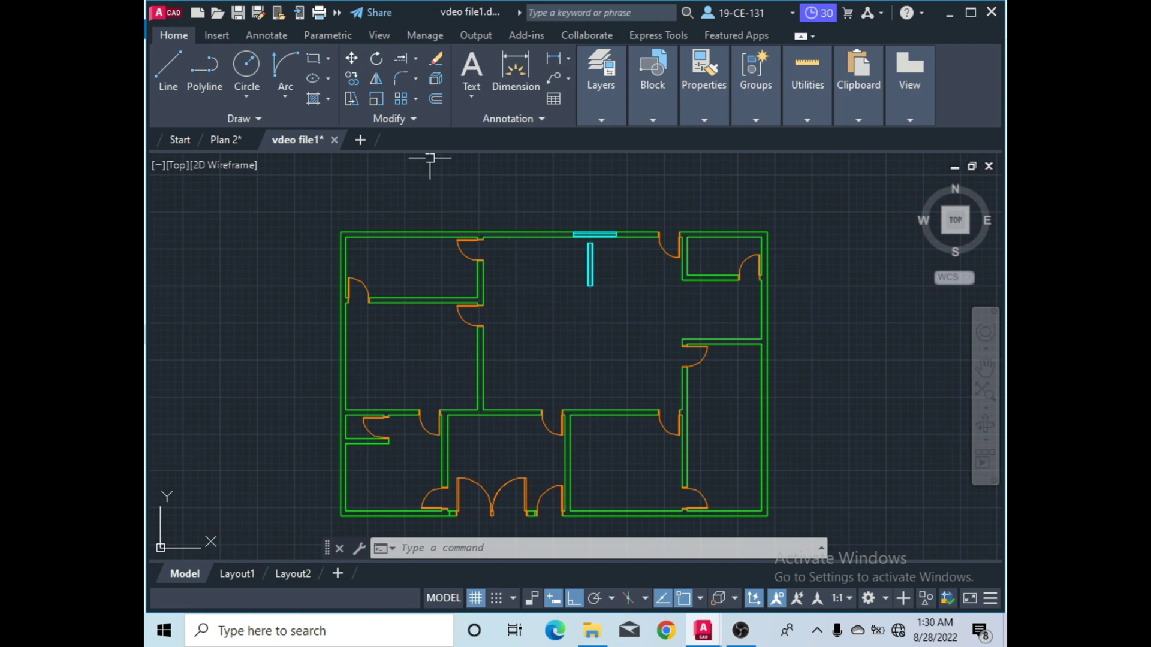
Draw a 2' long, 9" wide rectangle by dimensions in the central room, left of the vertical spare window.
click(312, 59)
scroll(557, 264, up, 2)
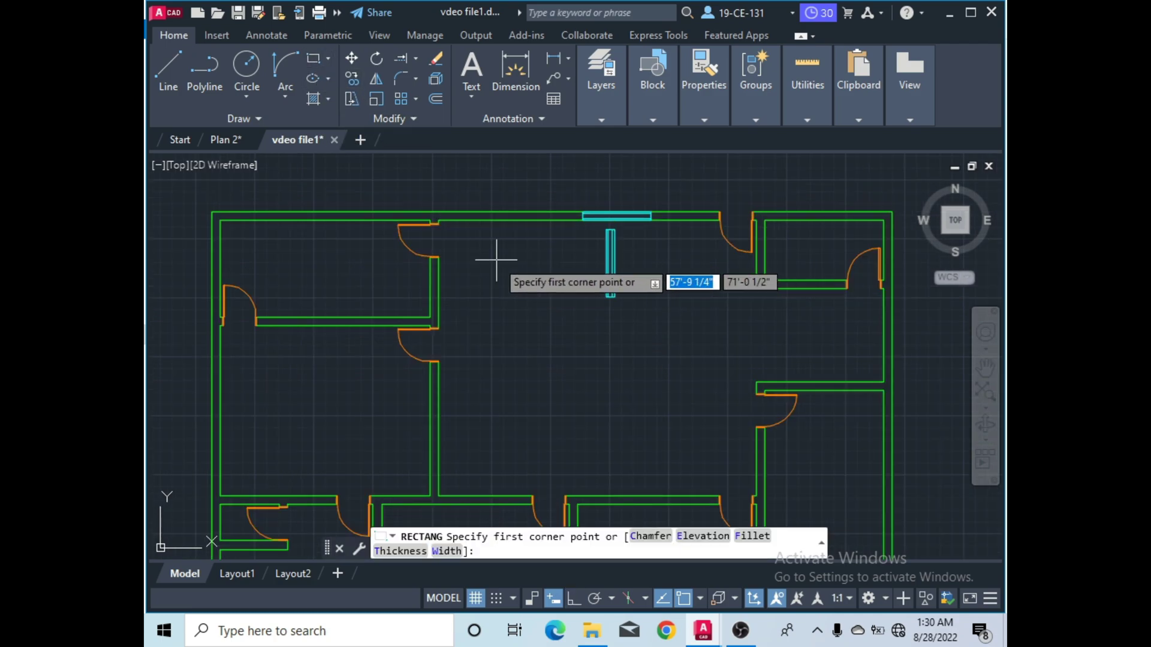
click(495, 259)
text(d)
key(Return)
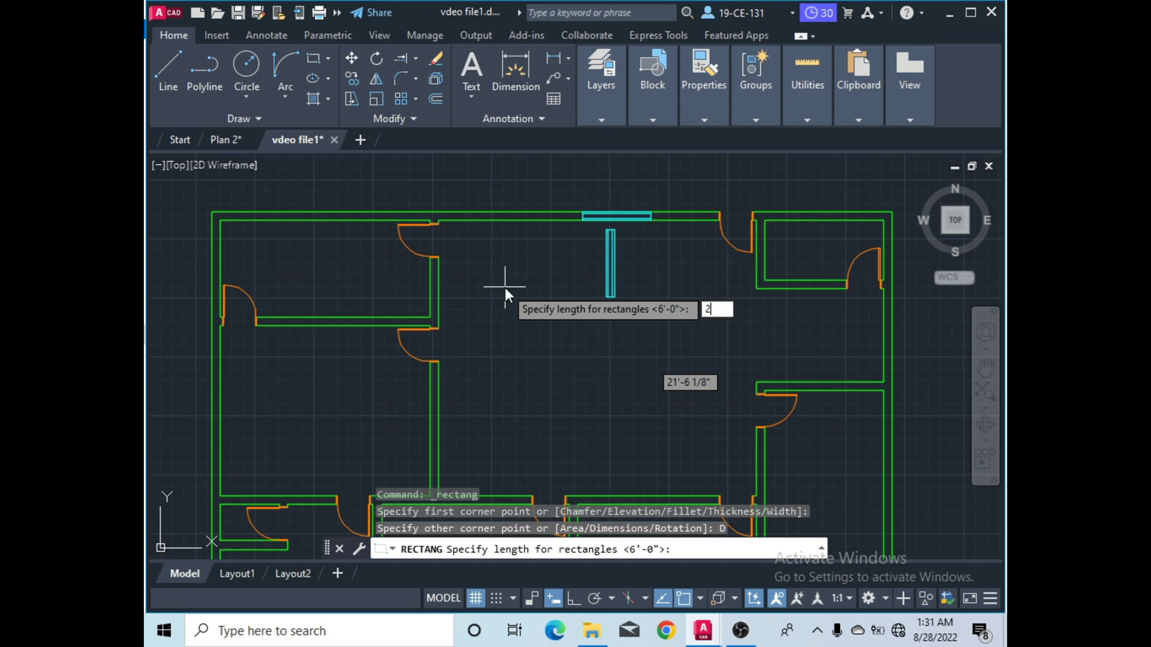
key(Return)
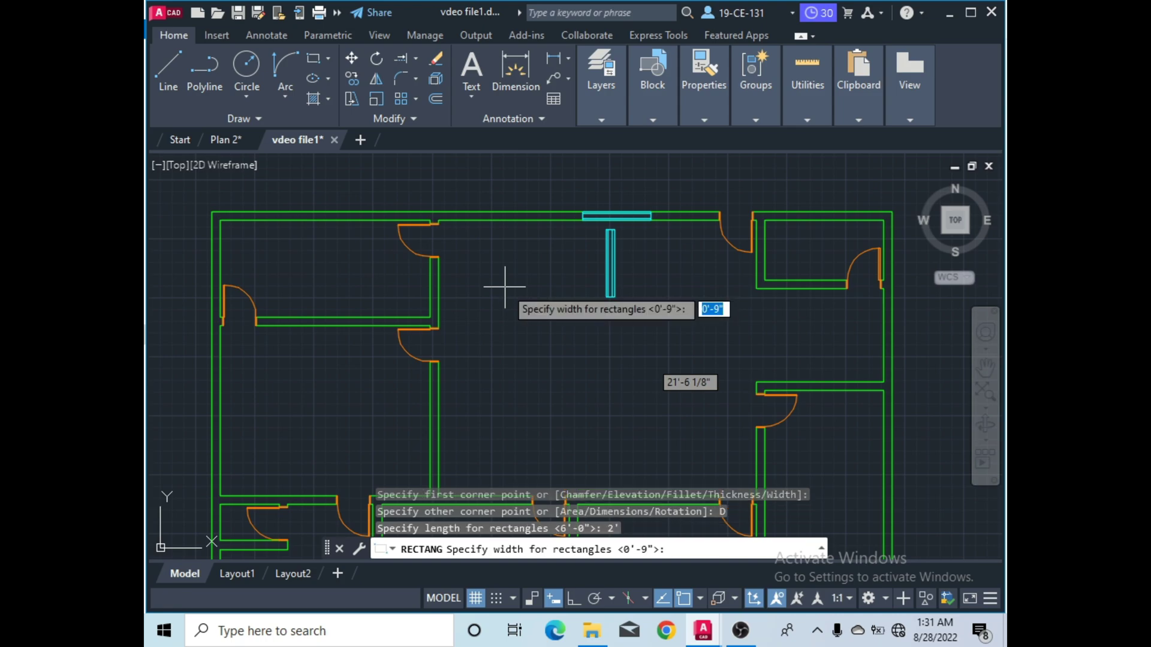
key(Return)
click(511, 287)
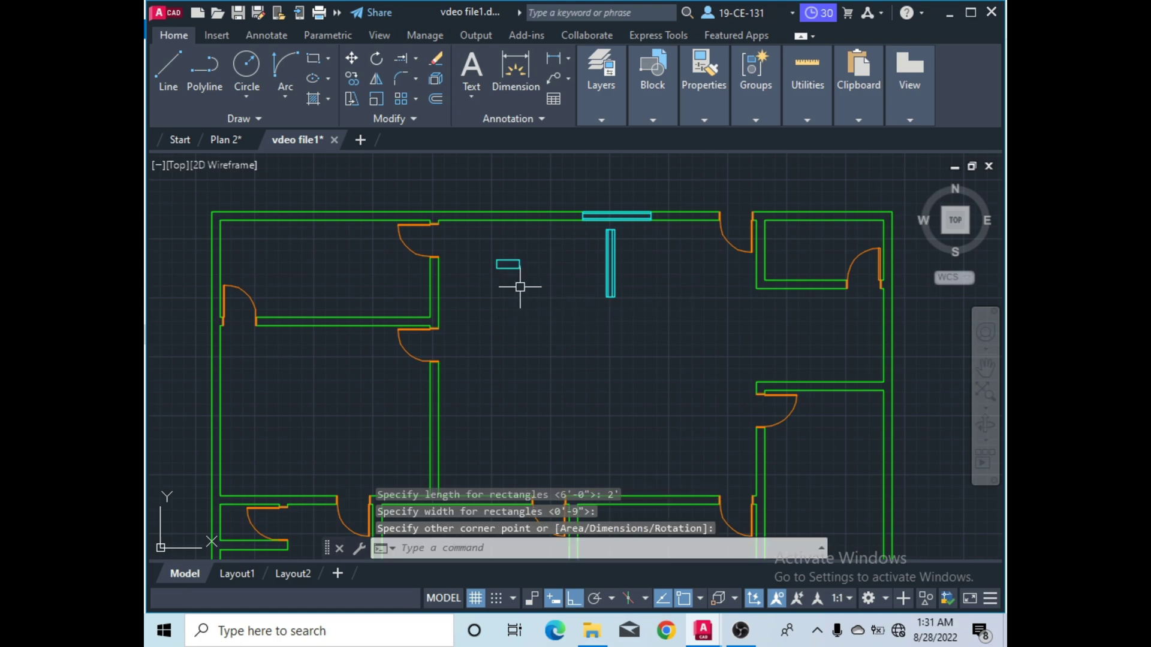
Offset the small rectangle 2" inward.
scroll(519, 288, up, 6)
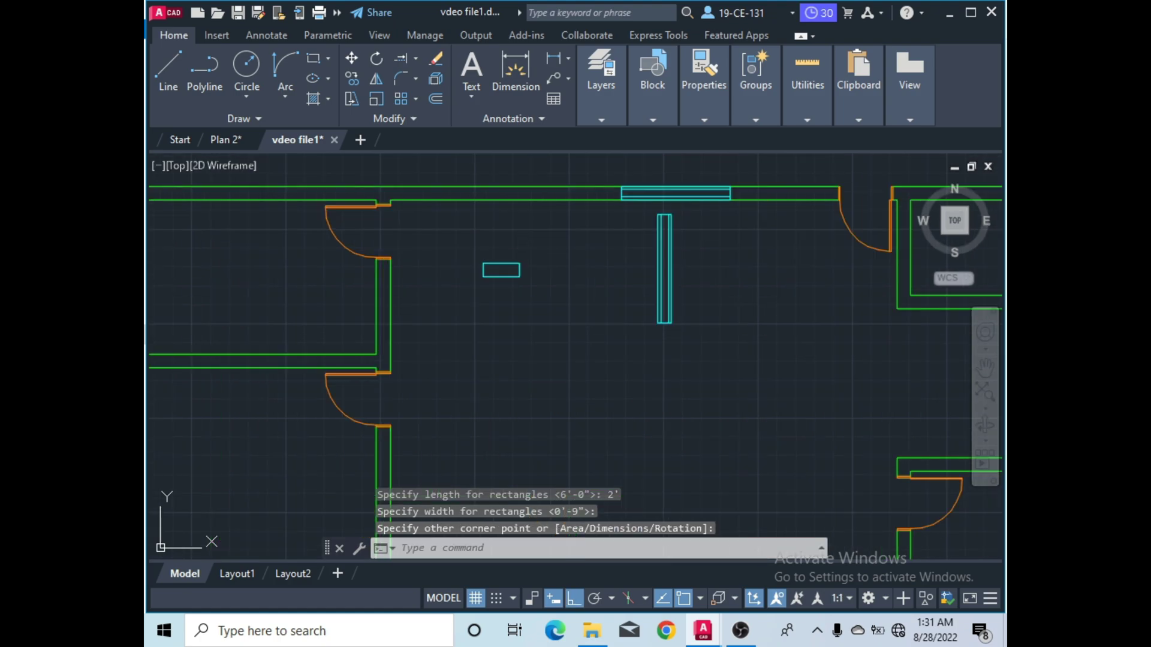
click(436, 100)
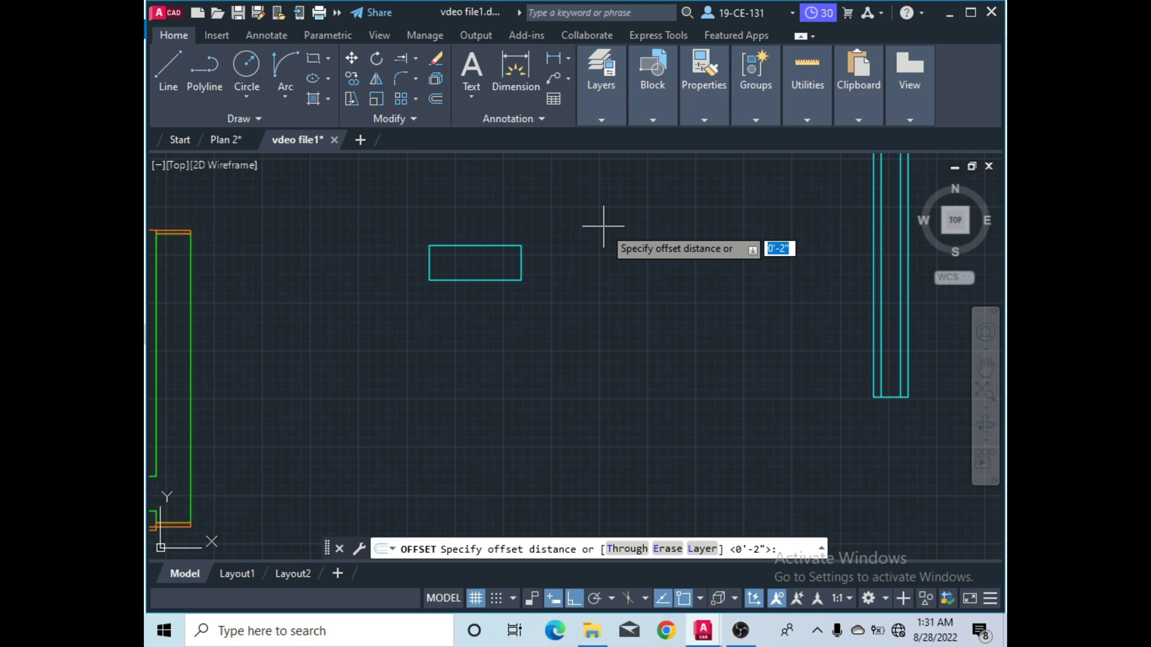
text(2)
key(Return)
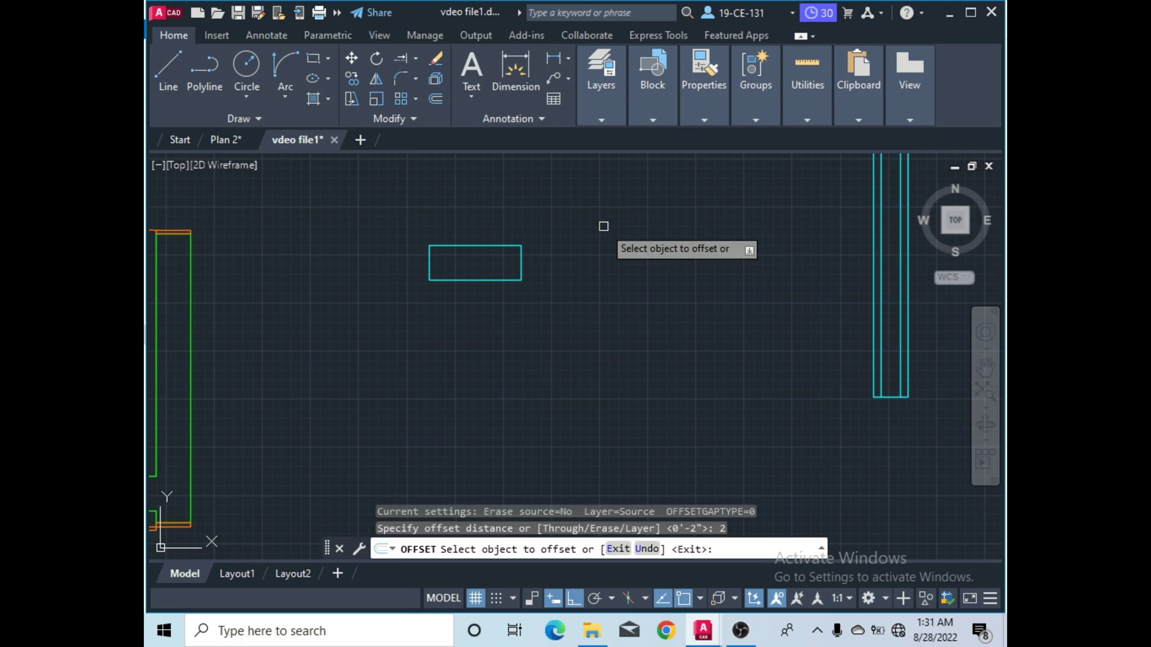
click(476, 246)
click(474, 266)
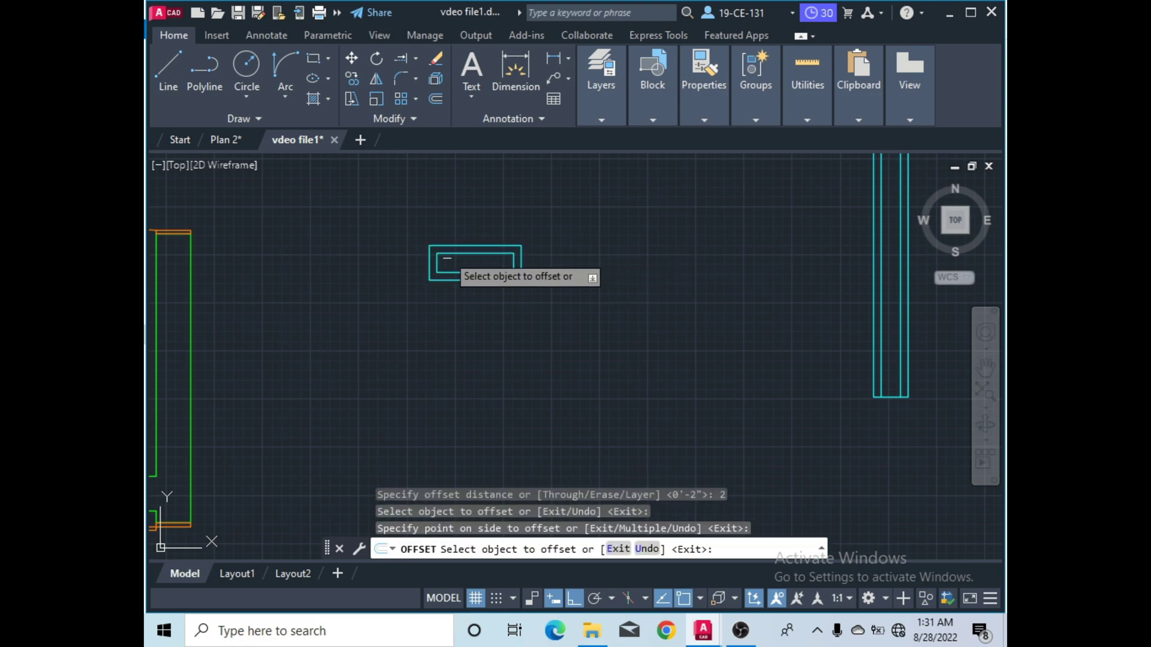
scroll(444, 263, up, 4)
right_click(354, 214)
click(369, 225)
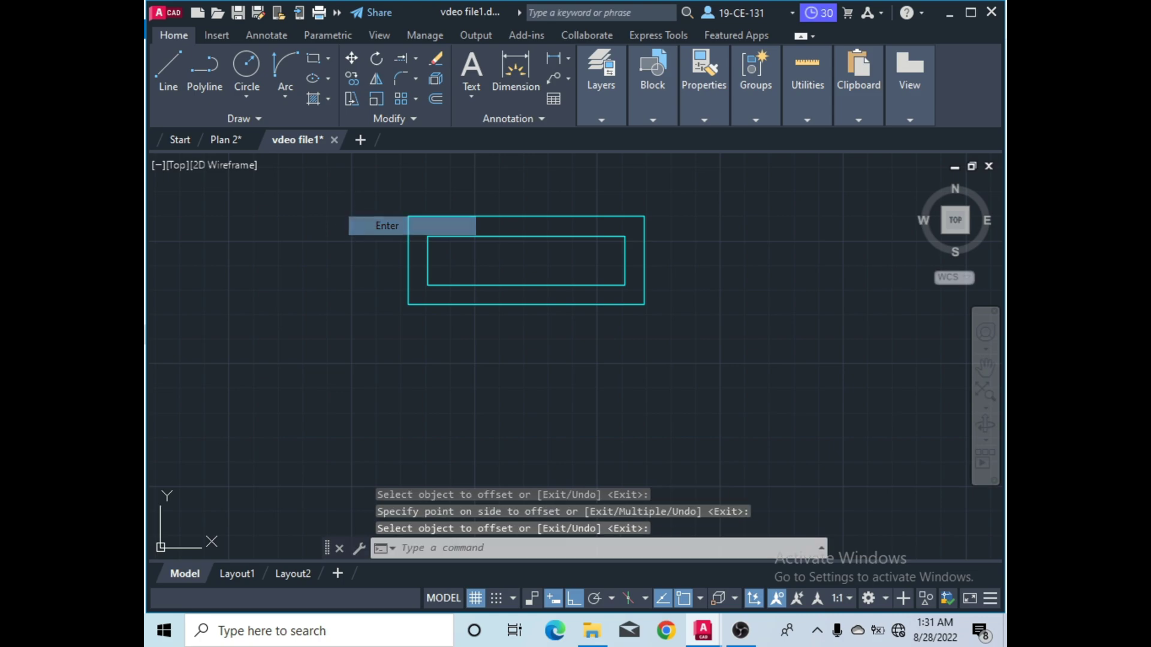
Trim away both short end lines of the small window's inner rectangle.
click(414, 60)
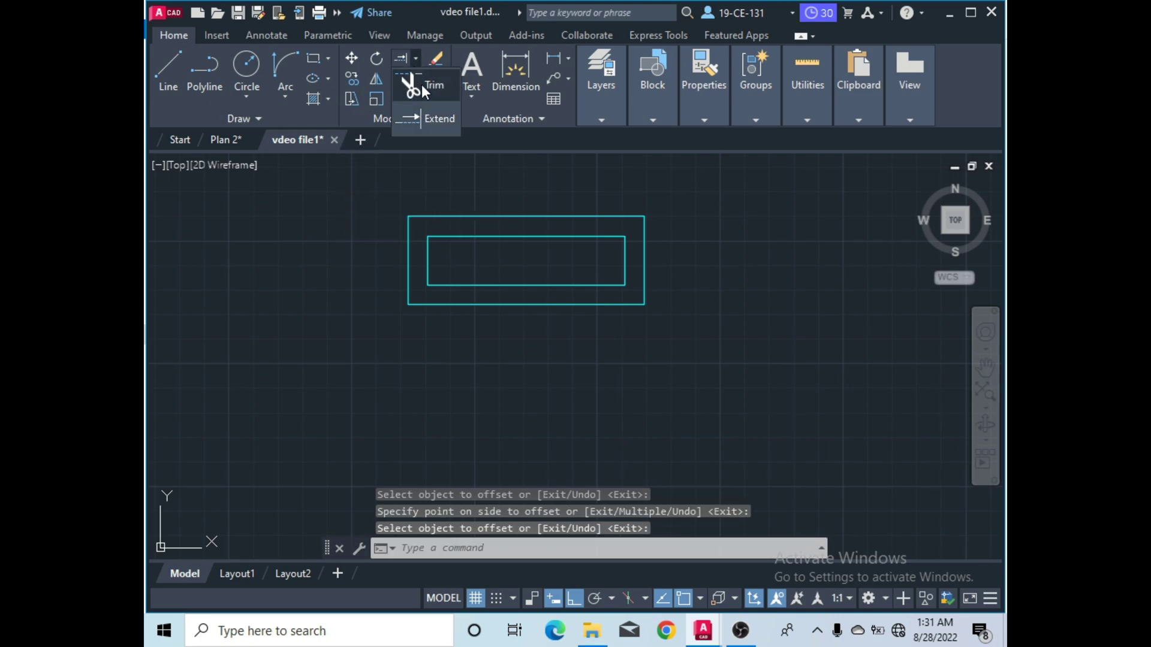
click(422, 84)
click(623, 258)
click(428, 259)
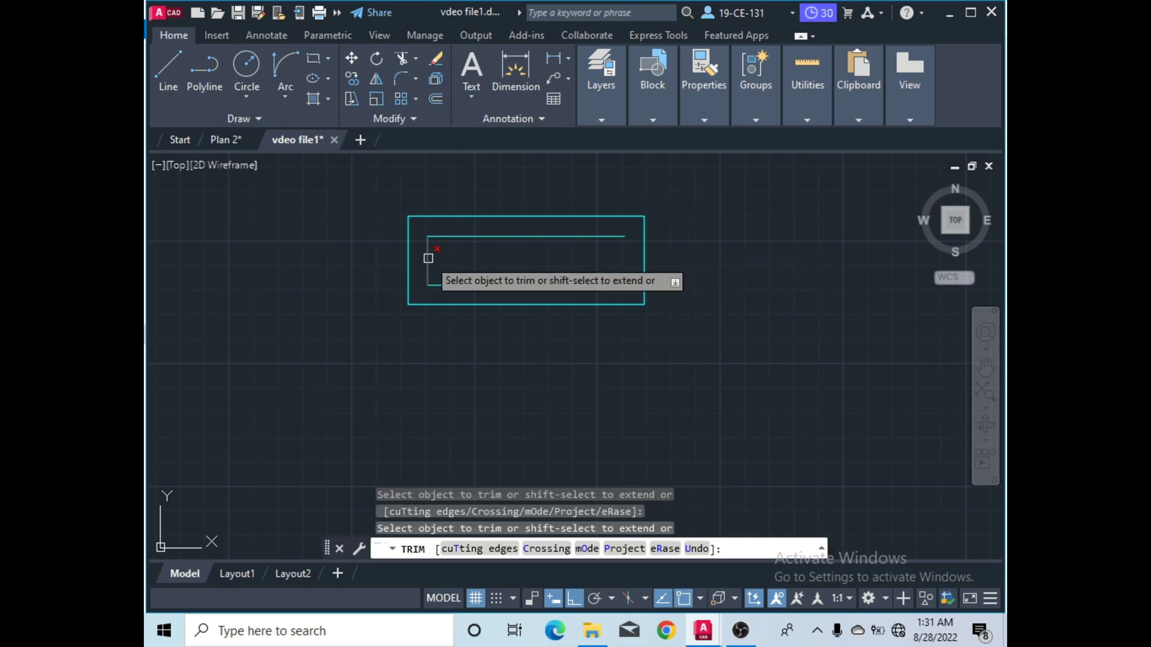
right_click(330, 234)
click(345, 246)
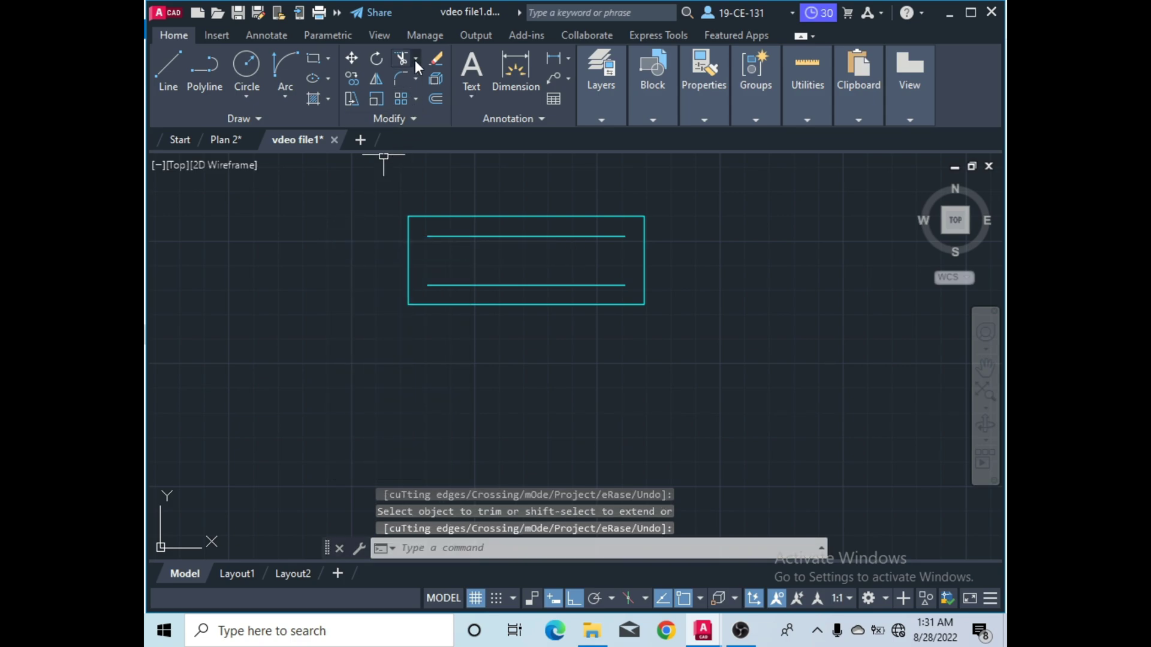
Extend the small window's two inner long lines to both short ends of its outer rectangle.
click(418, 58)
click(433, 117)
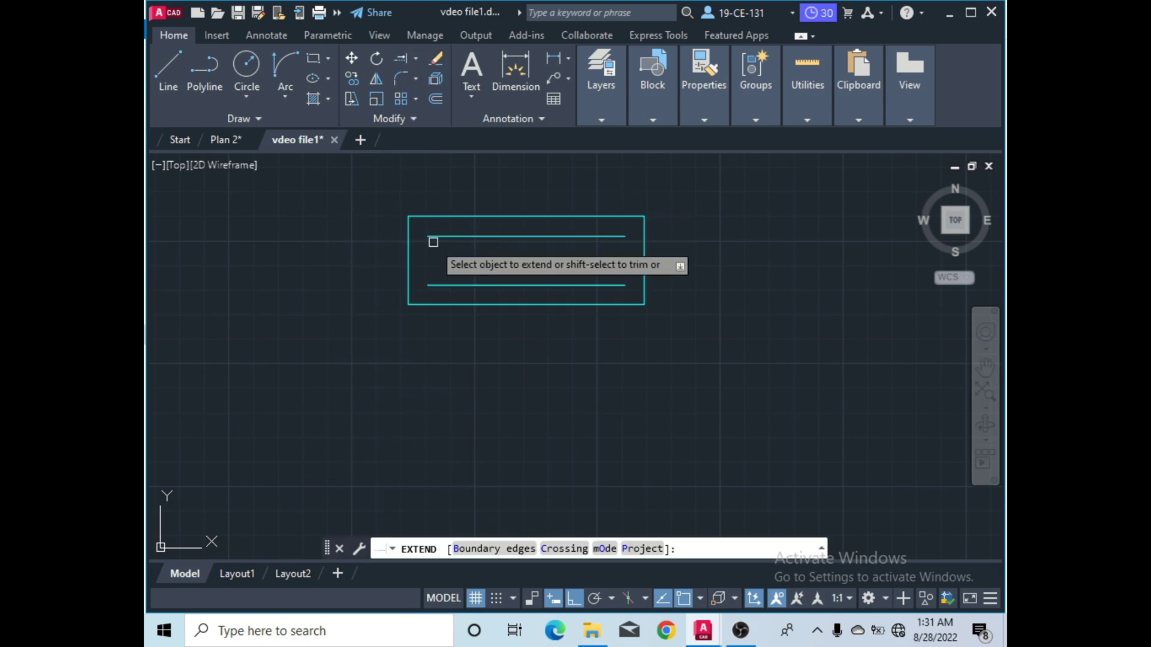
click(432, 239)
click(615, 238)
click(432, 285)
click(603, 286)
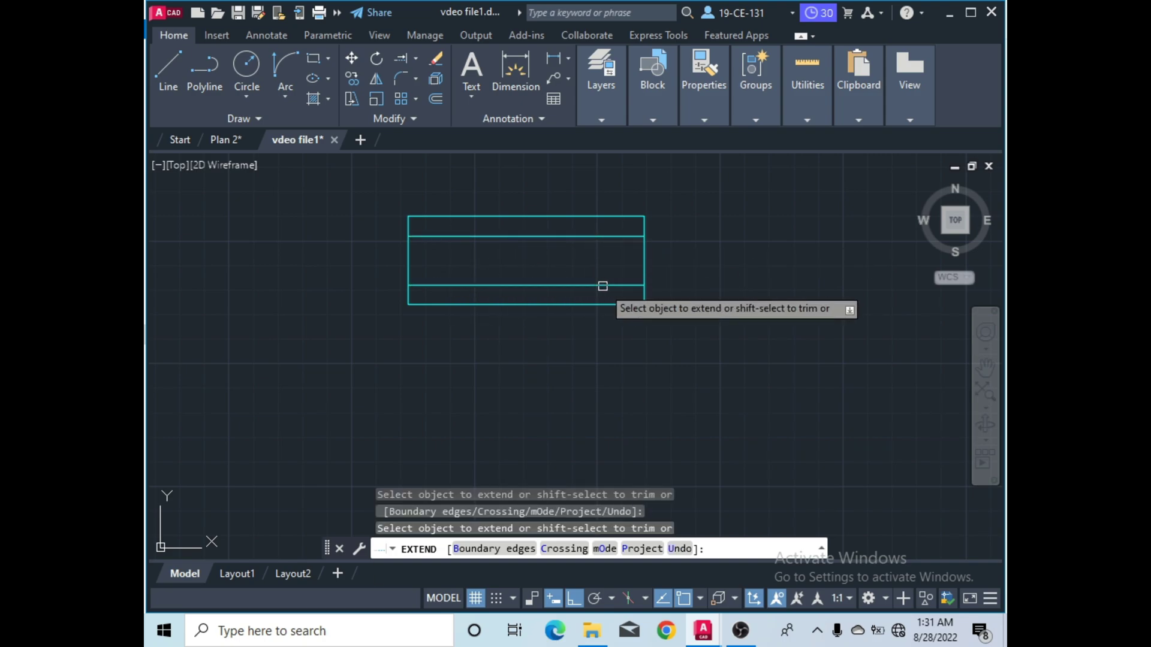
right_click(713, 255)
click(732, 264)
Group the small window's outer rectangle and two inner lines into one object.
click(688, 191)
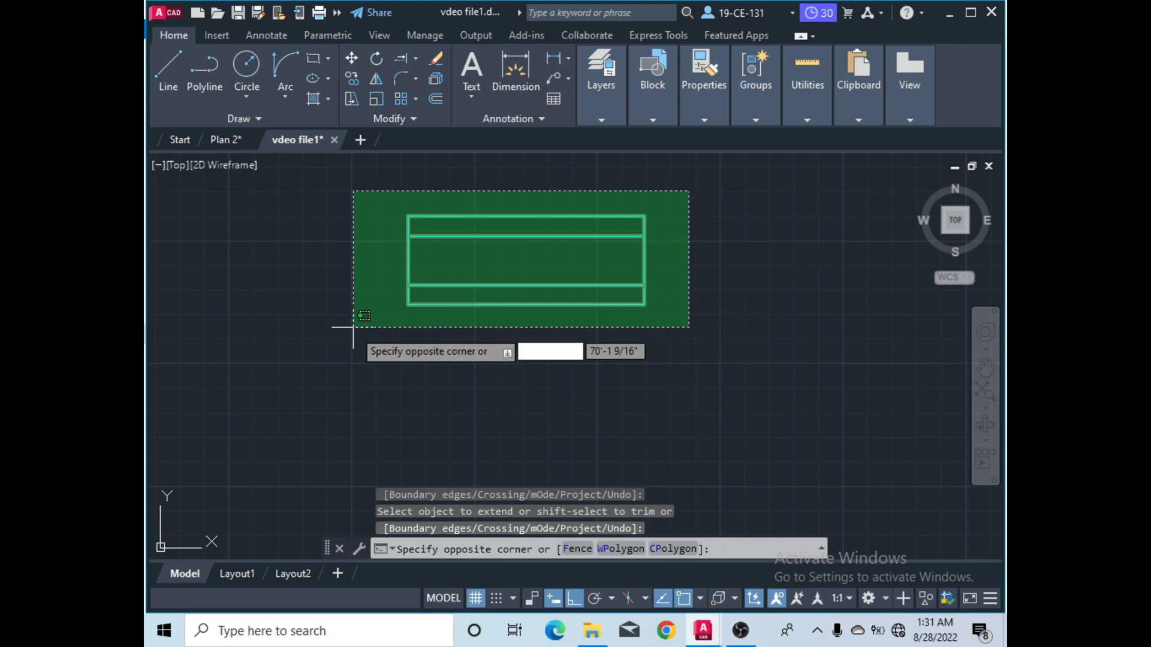
click(353, 327)
right_click(360, 210)
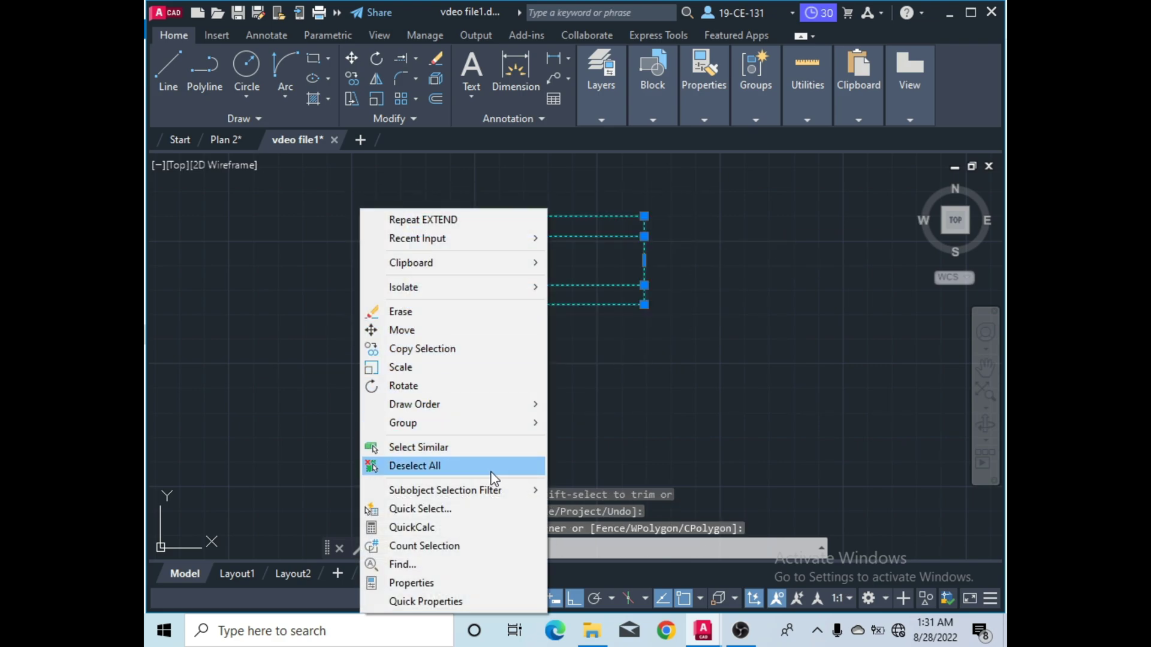
mouse_move(515, 423)
click(584, 423)
Copy the loose 2' window by its lower-right corner into the top wall, at the inner right corner of the upper-left room.
scroll(539, 335, down, 8)
scroll(557, 321, up, 2)
scroll(563, 325, down, 2)
scroll(570, 315, up, 2)
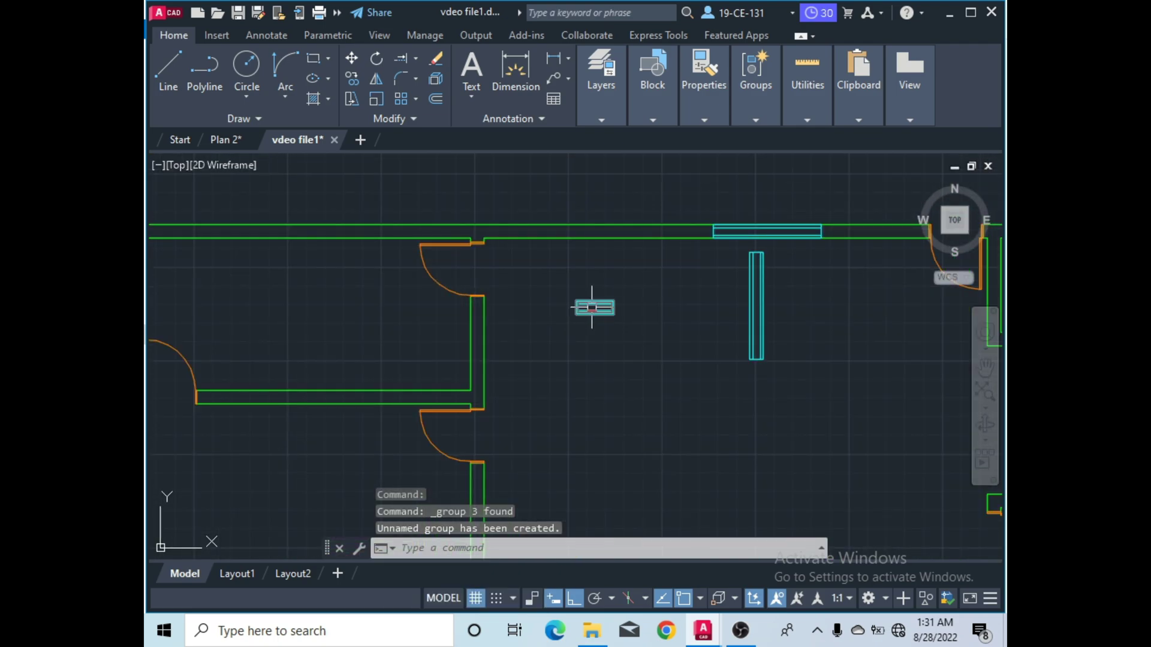
click(593, 307)
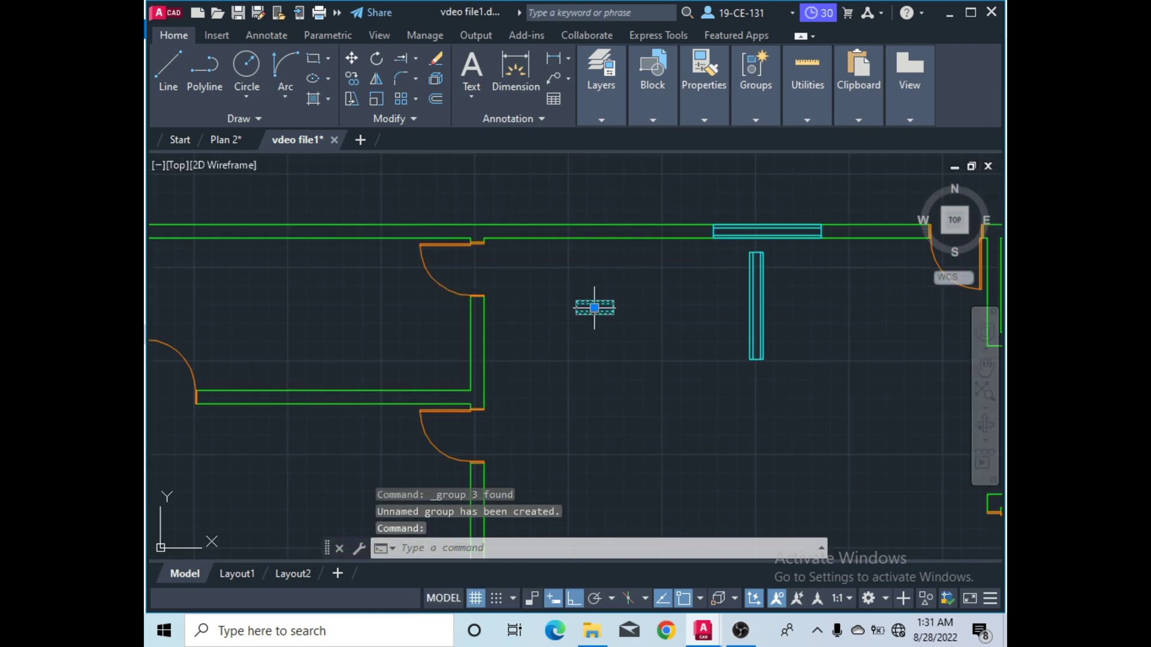
click(353, 78)
scroll(617, 303, up, 6)
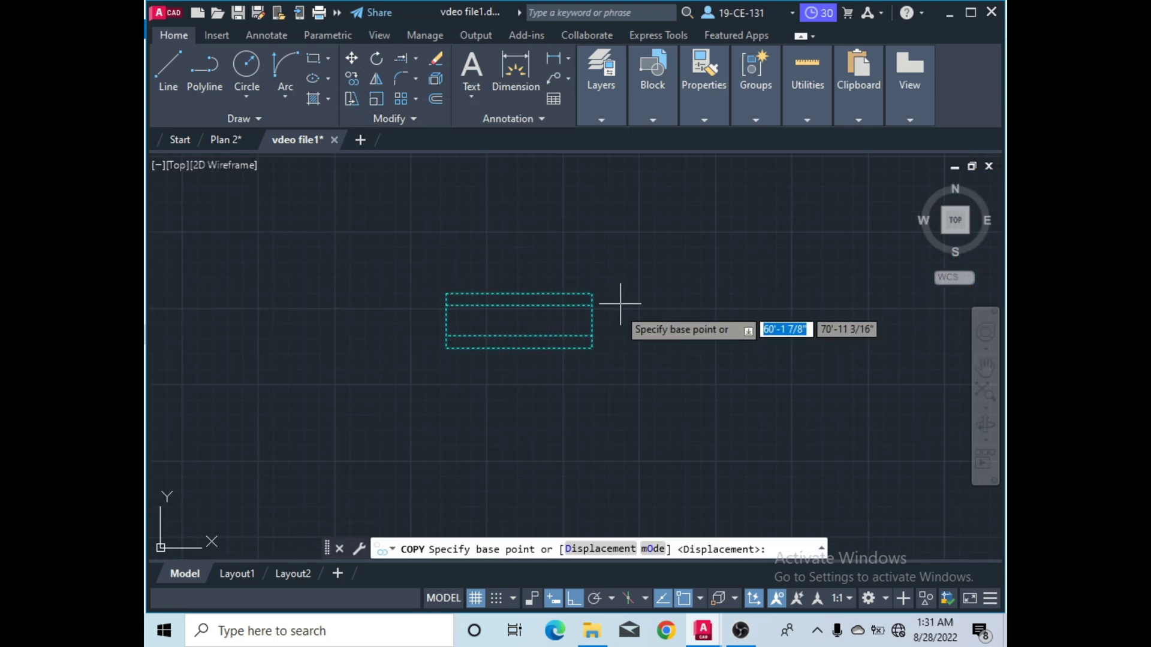
click(593, 349)
scroll(689, 366, down, 6)
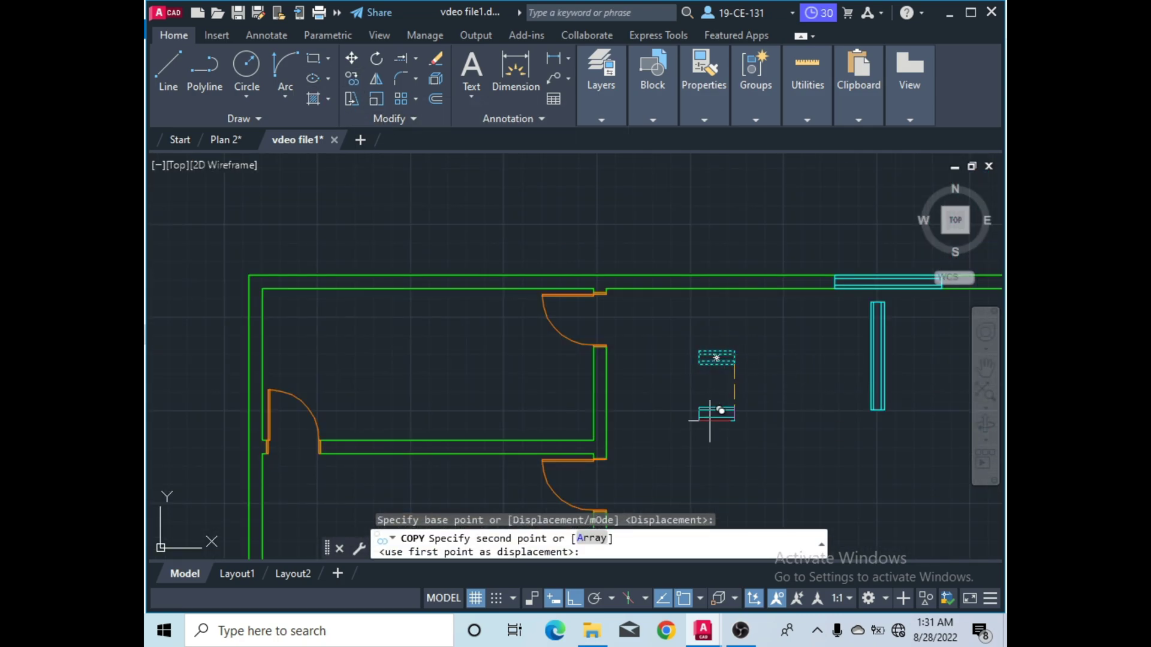
key(F8)
scroll(568, 258, up, 5)
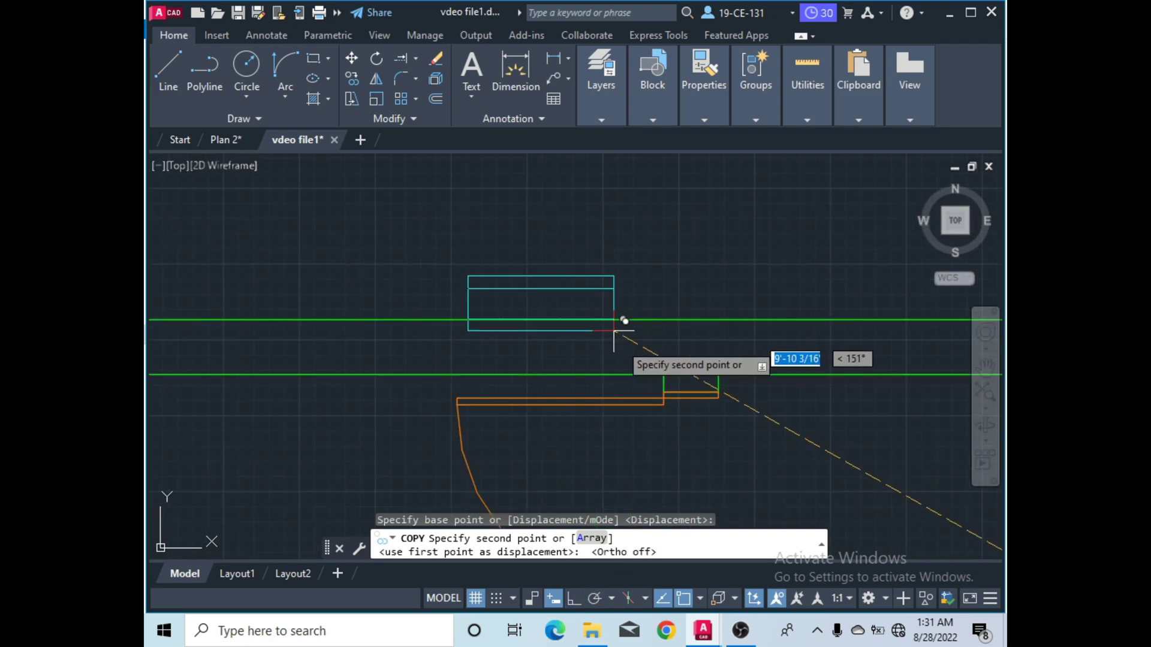
click(664, 375)
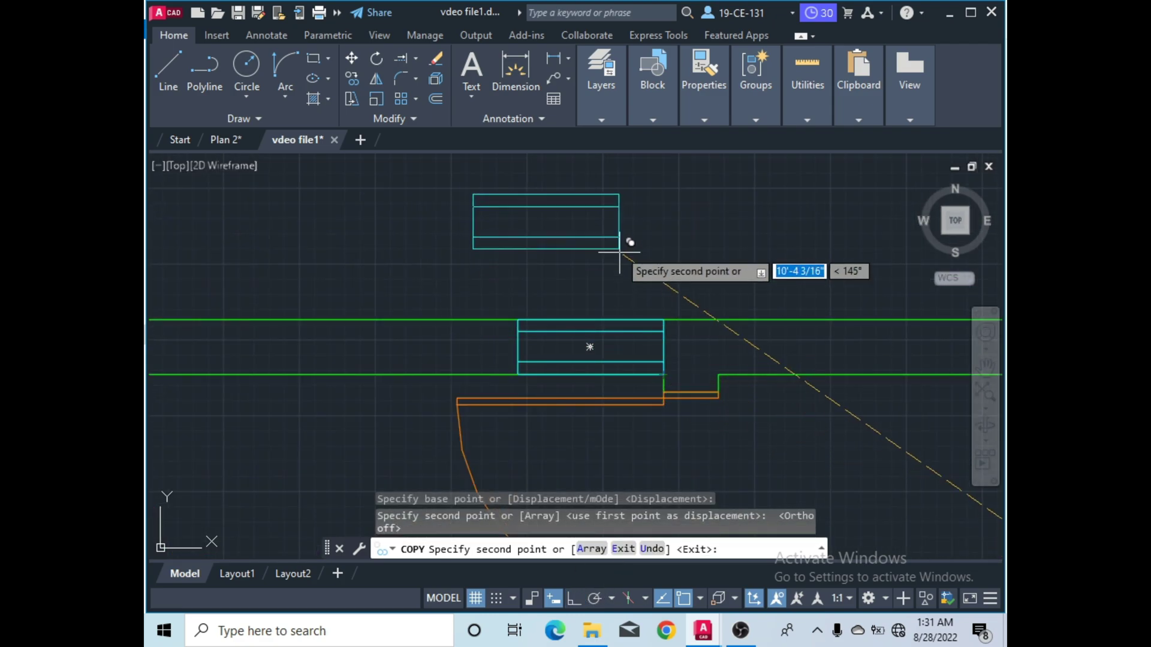
Place another copy of the 2' window in the top wall at the inner right corner of the upper-right room and finish copying.
scroll(683, 228, down, 4)
scroll(683, 228, down, 4)
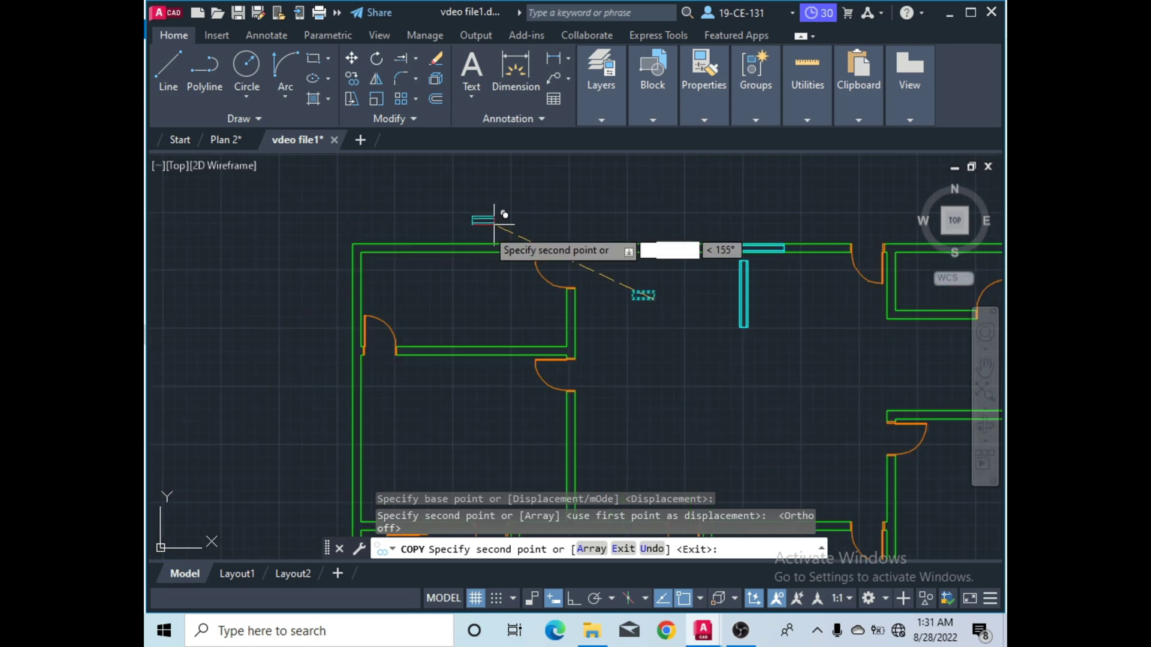
scroll(586, 219, up, 2)
scroll(427, 263, down, 3)
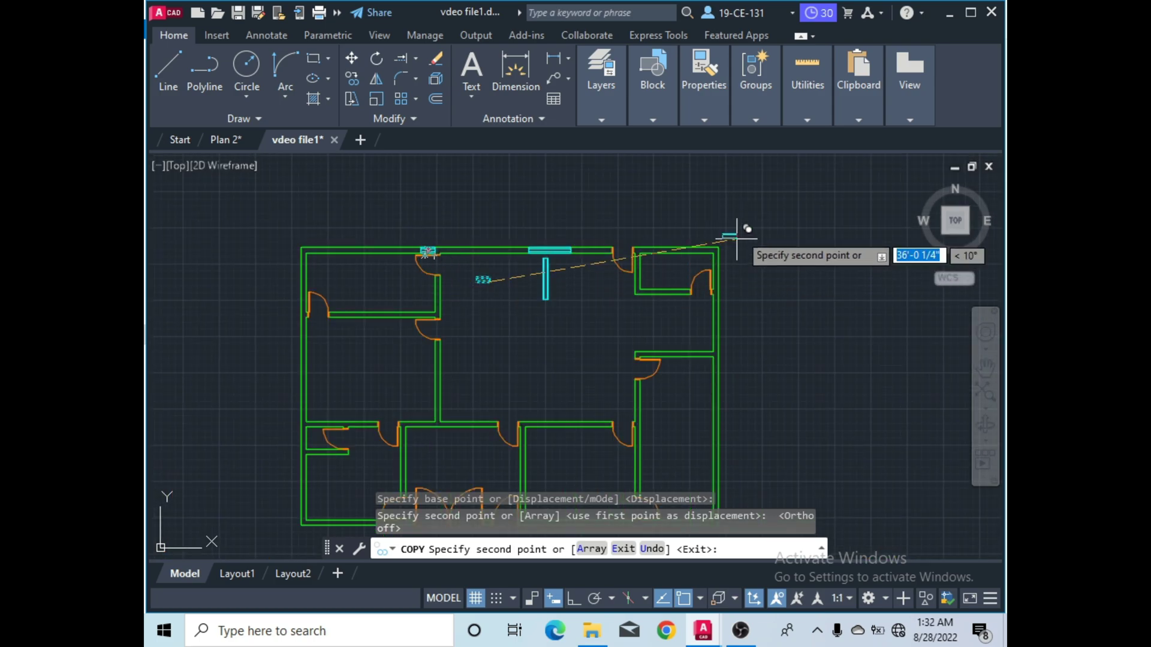
scroll(711, 226, up, 5)
scroll(689, 262, up, 5)
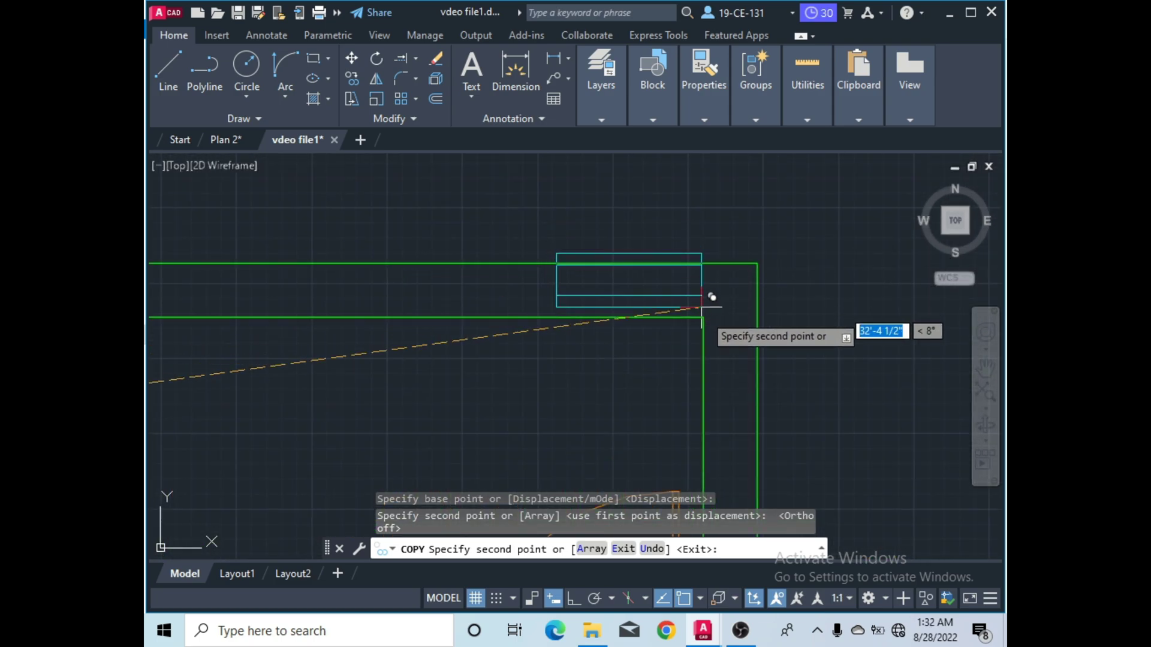
scroll(714, 324, up, 4)
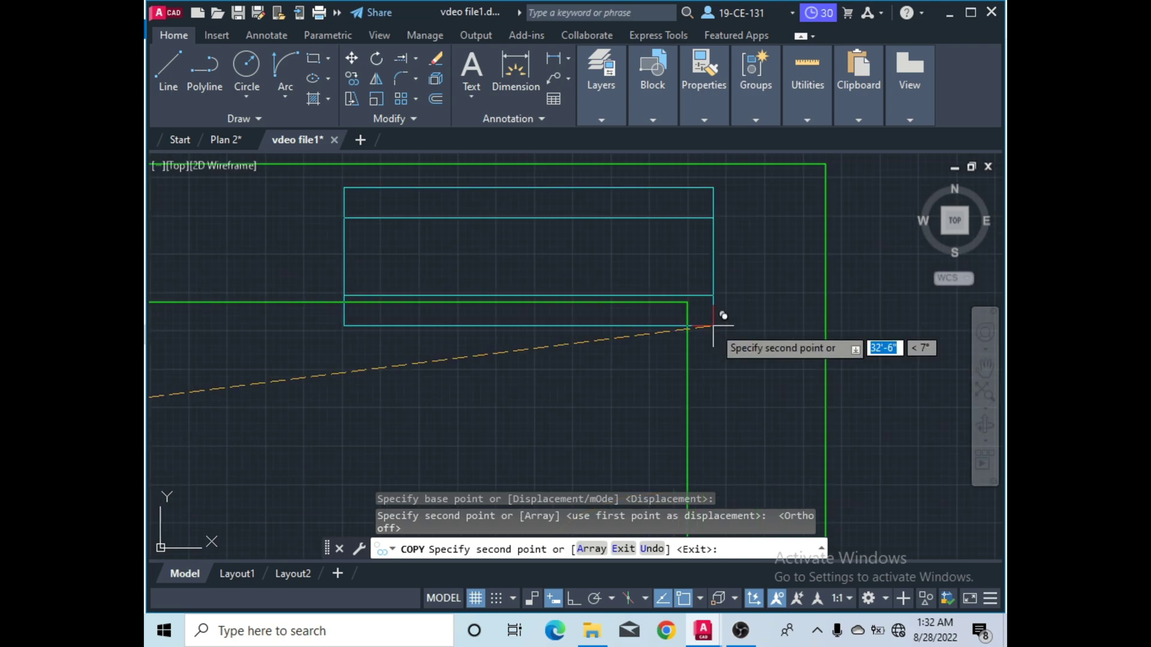
click(692, 300)
scroll(768, 293, down, 2)
scroll(768, 294, down, 6)
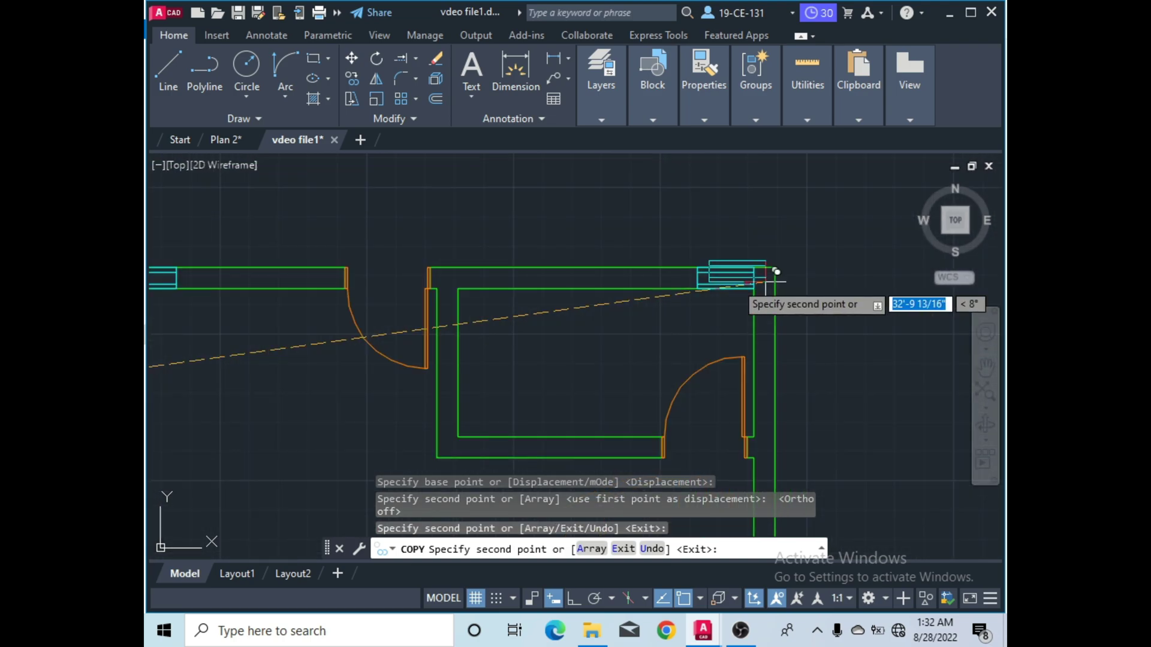
right_click(486, 209)
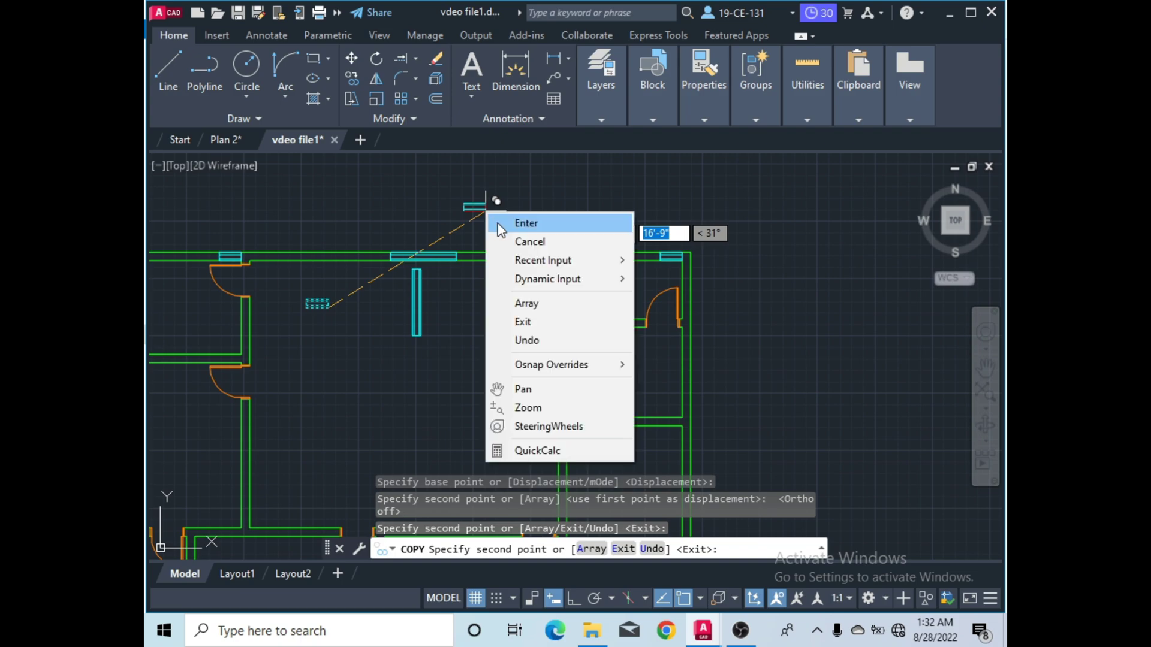
click(519, 221)
Move the 2' window in the upper-left room's top wall 5' to the left along the wall.
scroll(681, 231, down, 5)
scroll(517, 249, up, 2)
scroll(517, 249, up, 3)
scroll(719, 244, down, 2)
scroll(586, 226, up, 4)
scroll(569, 230, down, 4)
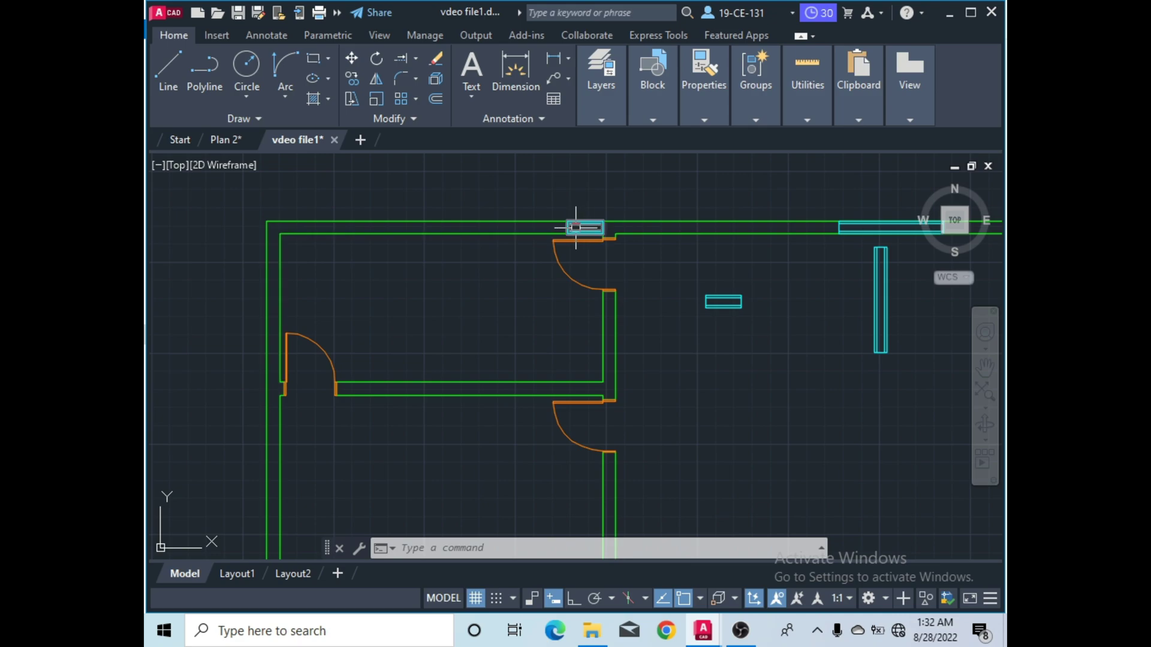
scroll(590, 227, up, 4)
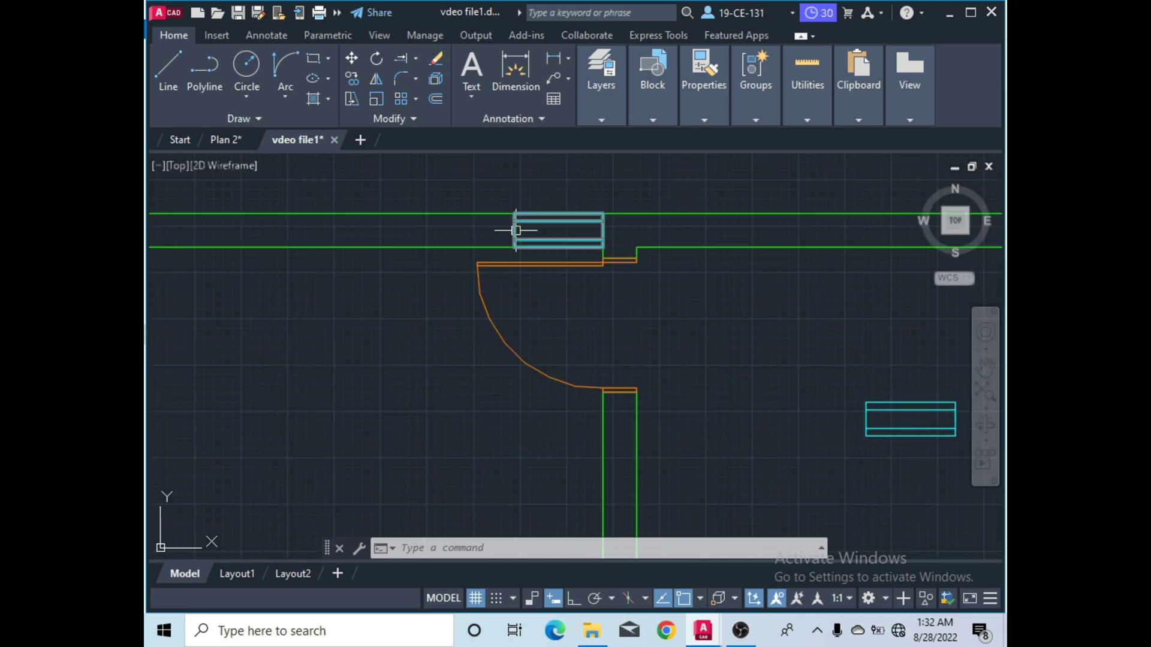
click(516, 230)
scroll(618, 262, up, 4)
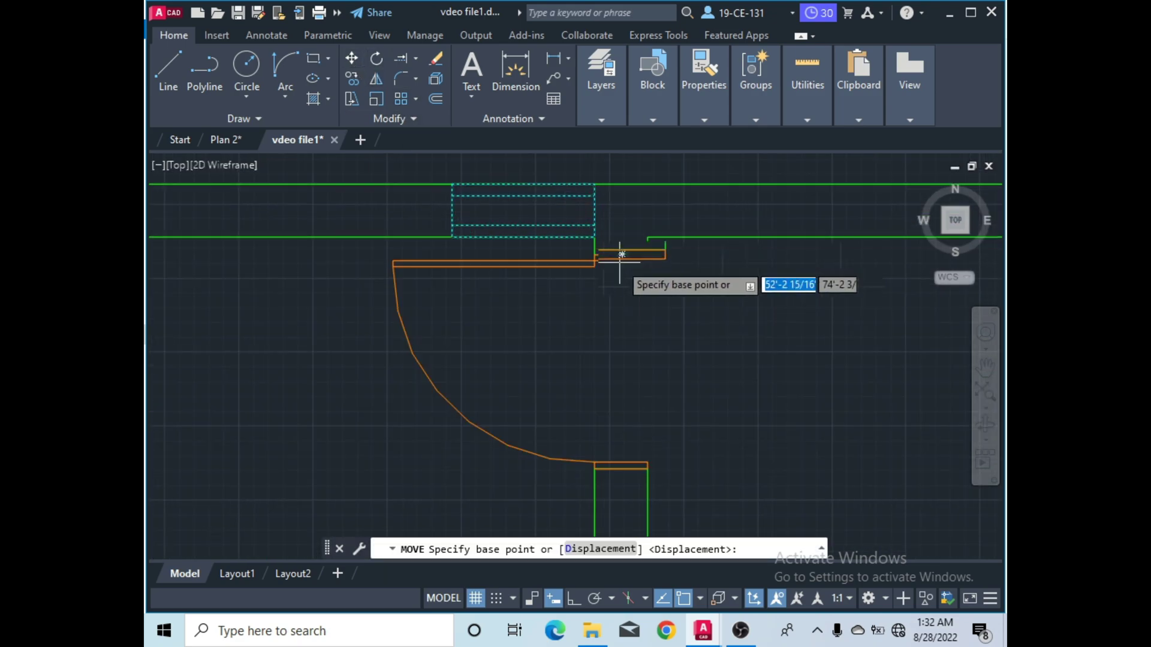
click(580, 222)
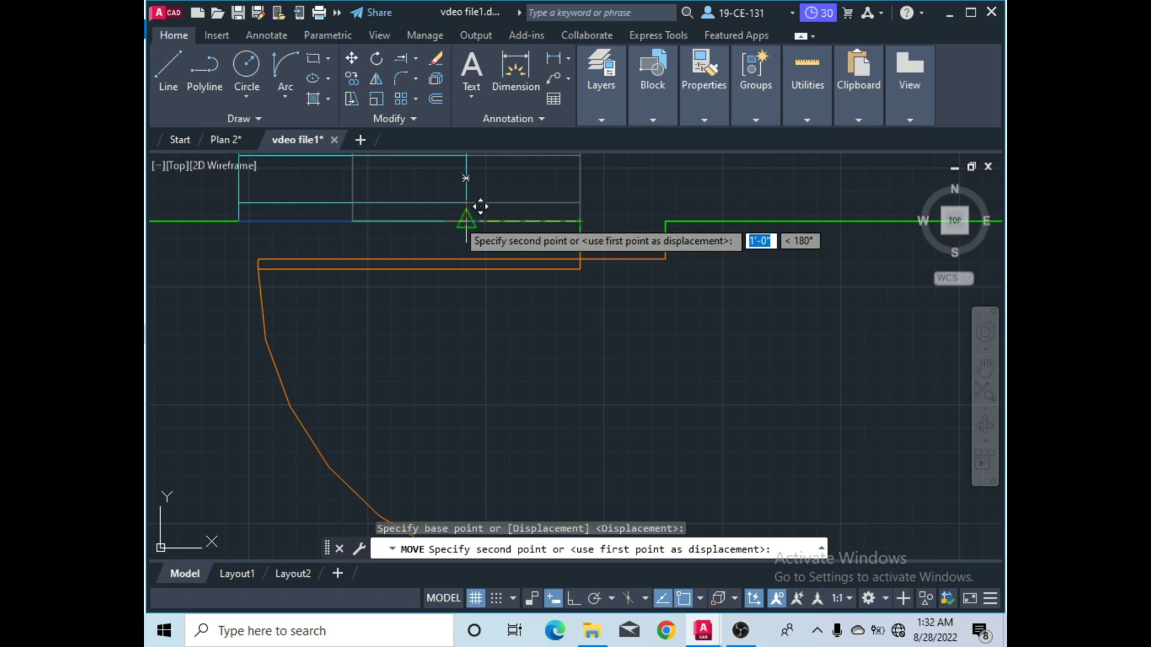
click(575, 600)
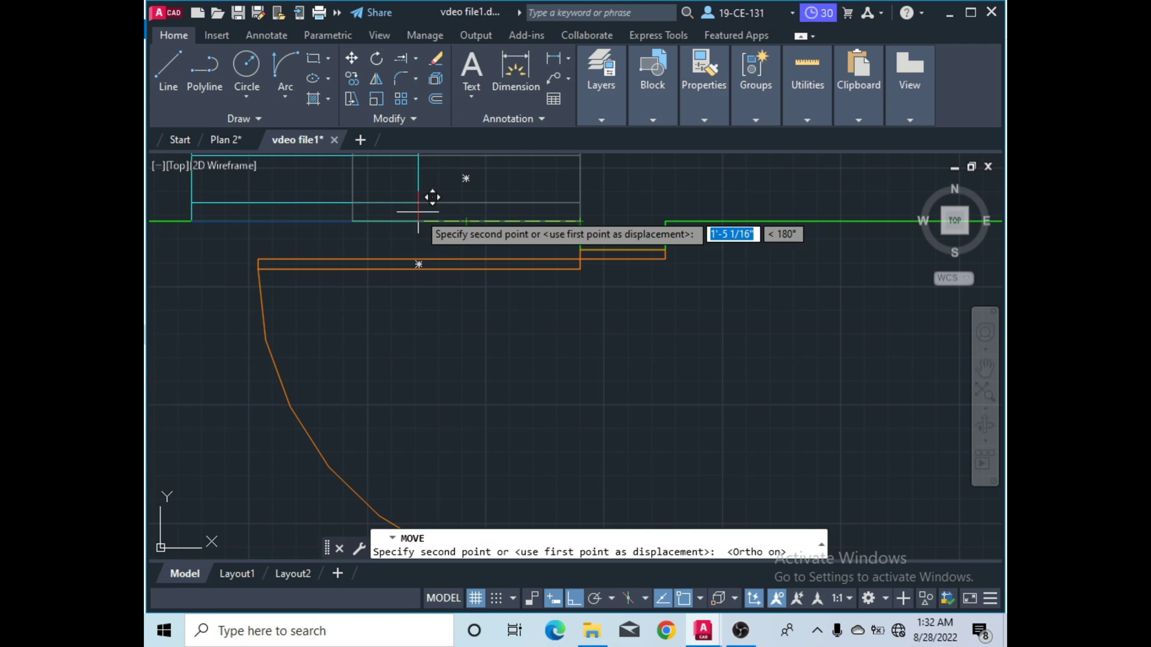
text(5')
key(Return)
scroll(522, 209, down, 8)
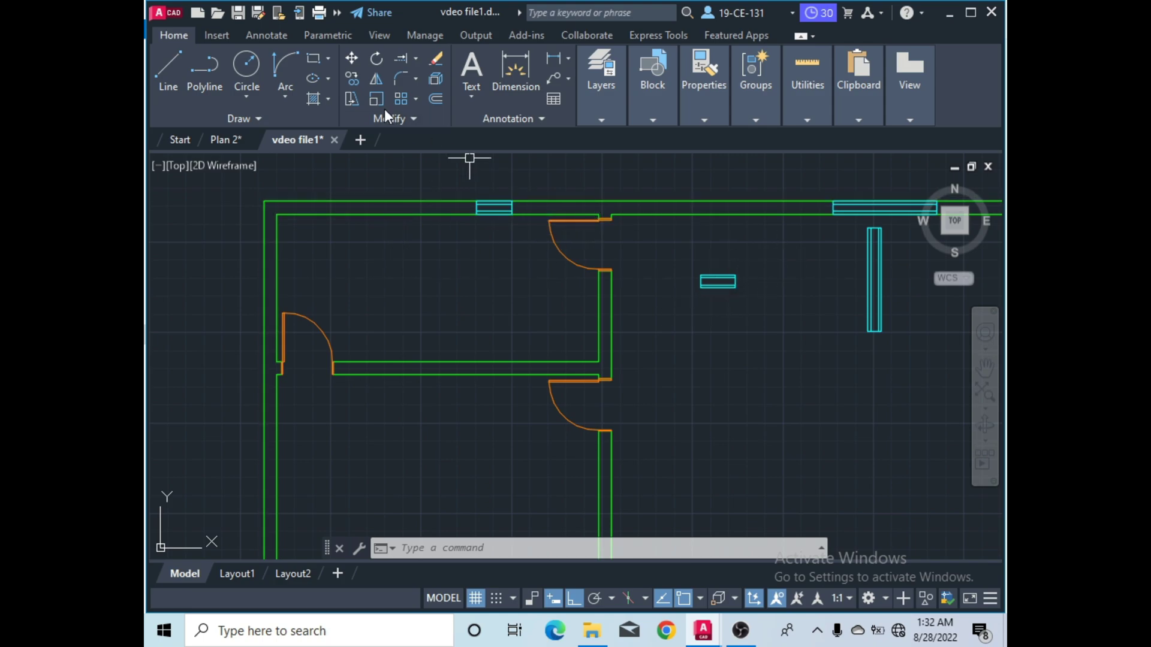
Copy the upper-left room's 2' window 8' to the left along the top wall.
click(353, 78)
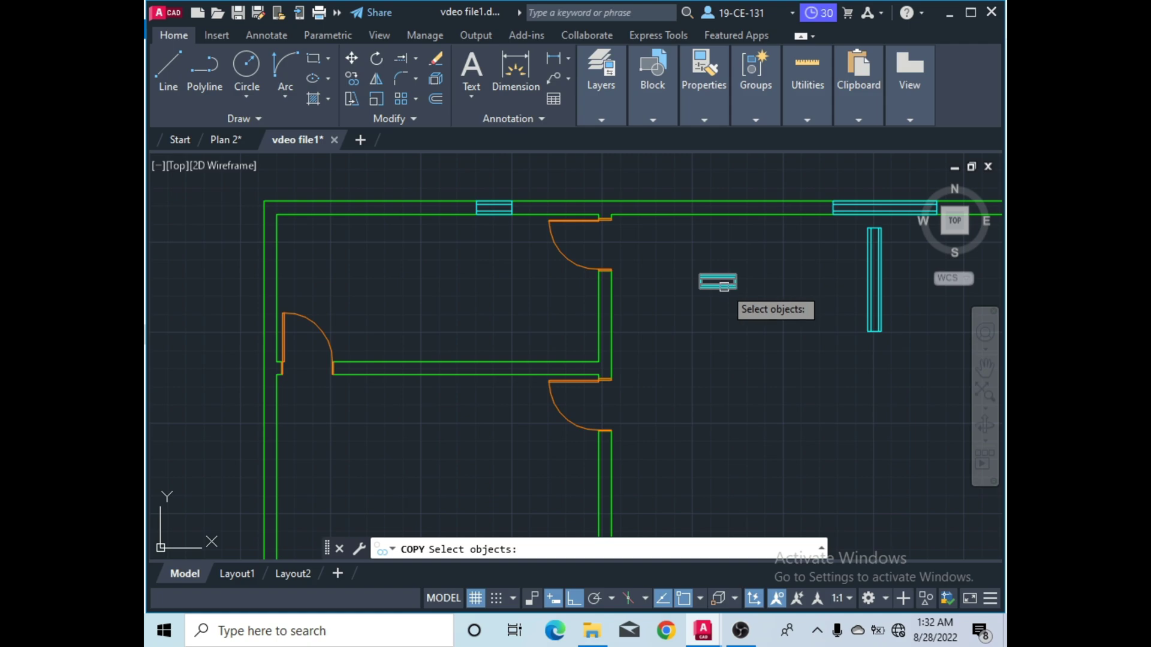
click(492, 208)
key(Return)
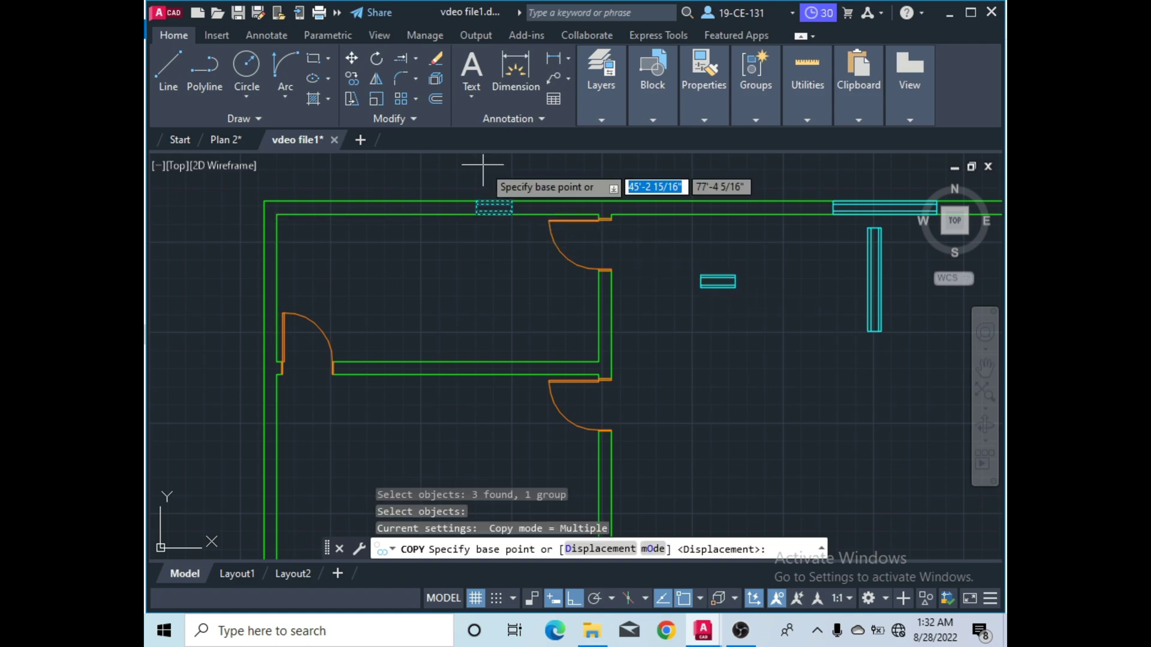
scroll(465, 221, up, 2)
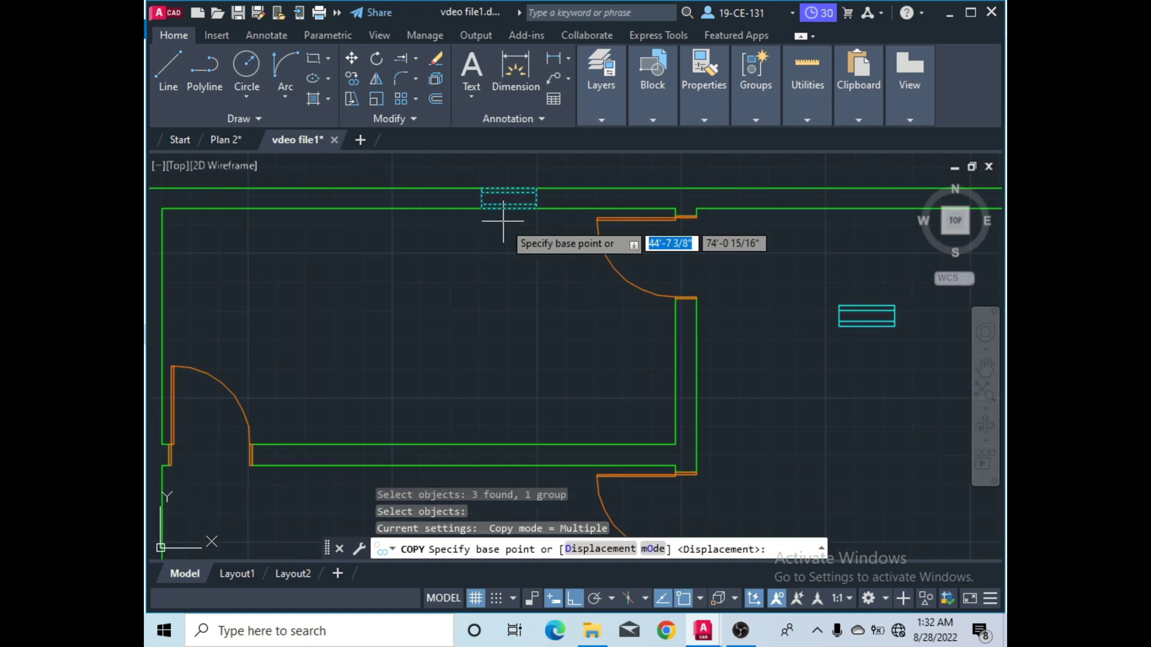
click(536, 208)
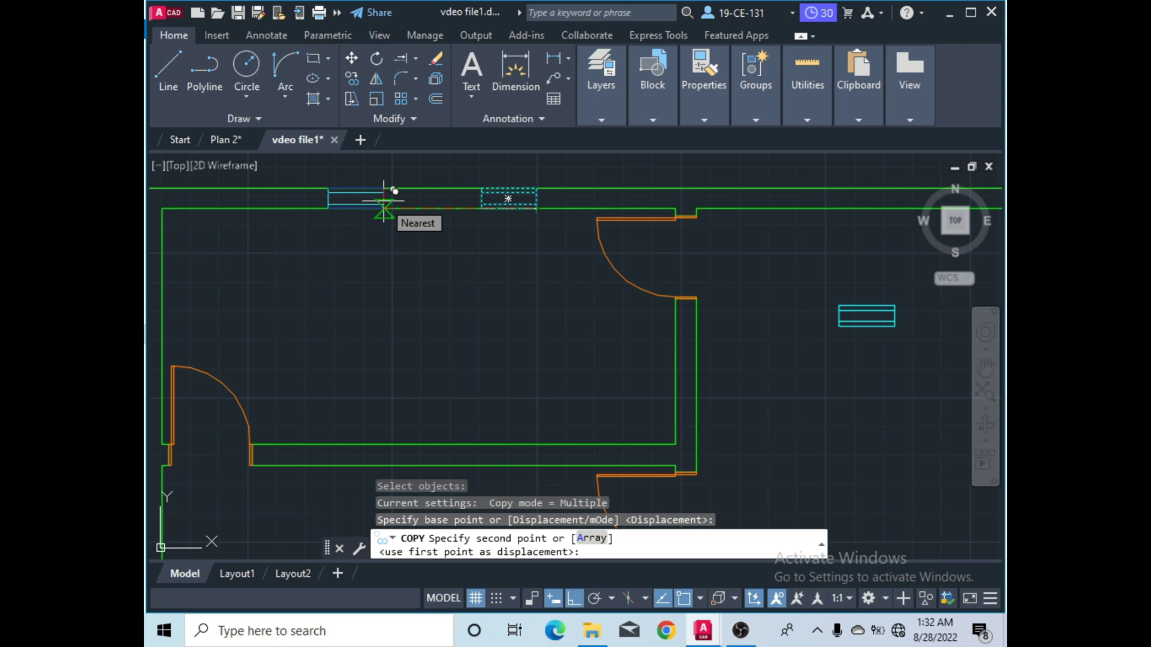
text(8')
key(Tab)
key(Return)
right_click(449, 290)
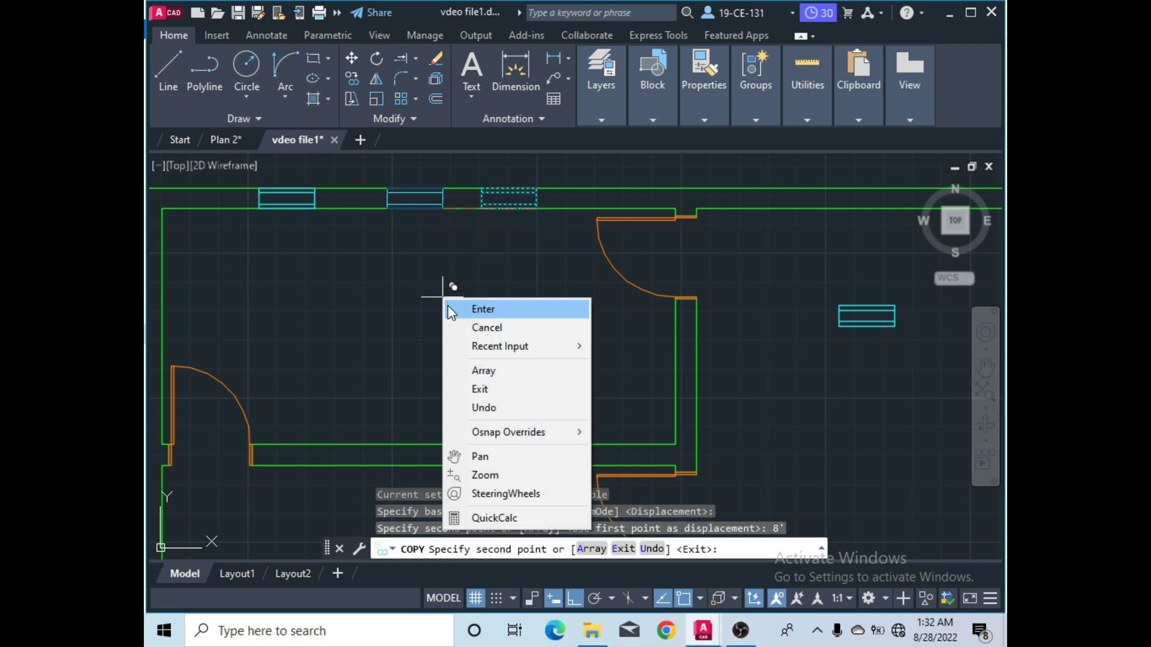
click(480, 309)
scroll(662, 214, down, 2)
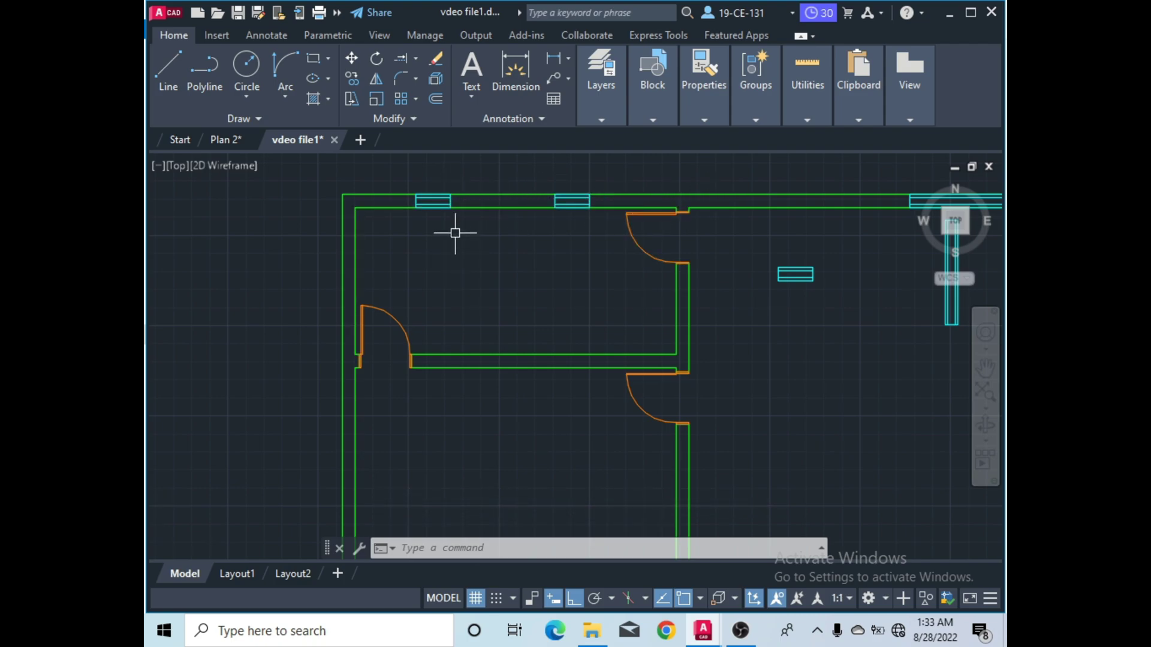
Rotate the loose 2' window a quarter turn about its lower-right corner so it stands vertical.
scroll(455, 235, down, 4)
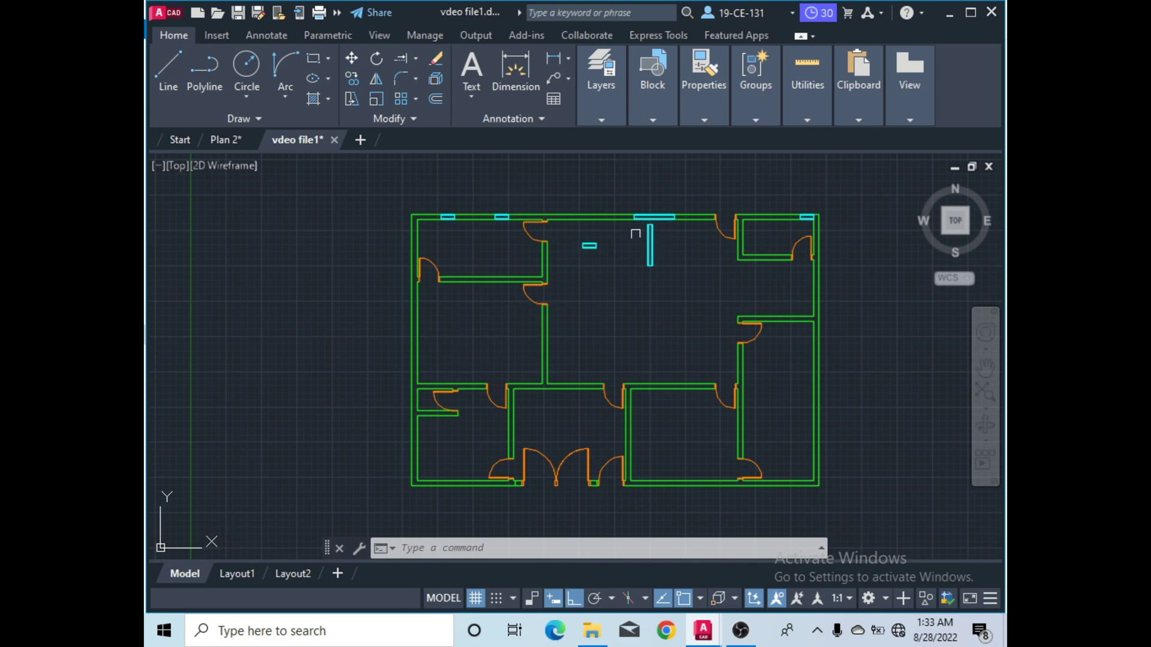
scroll(603, 241, up, 2)
scroll(556, 252, down, 2)
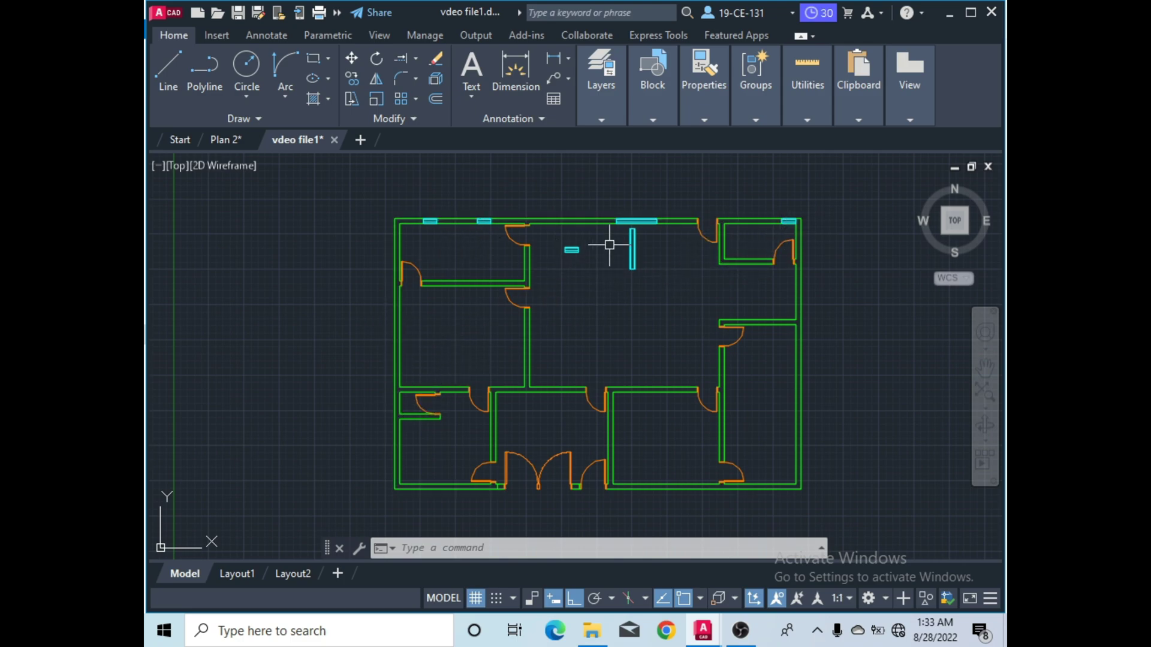
scroll(586, 246, up, 2)
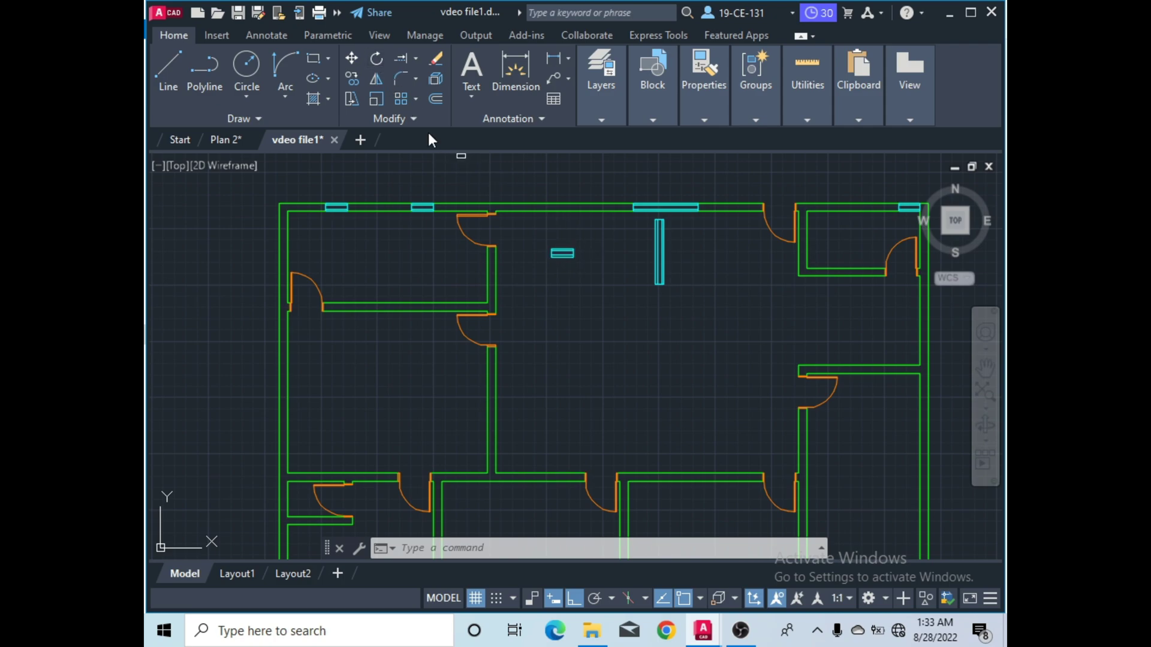
click(562, 253)
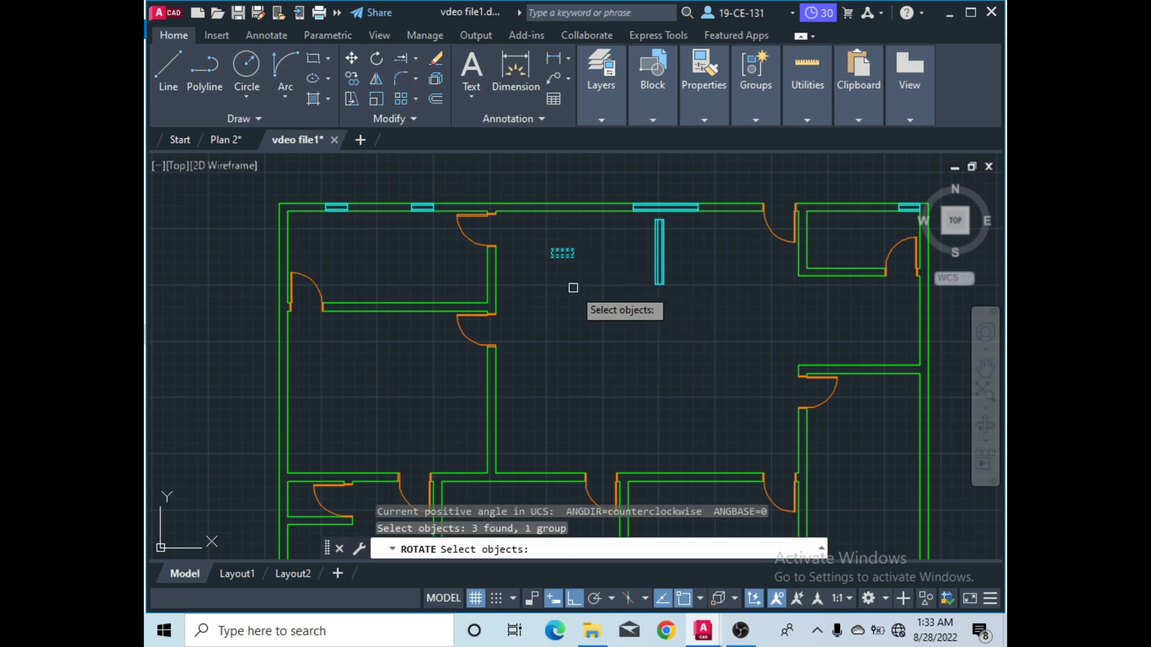
key(Return)
scroll(576, 273, up, 3)
click(564, 250)
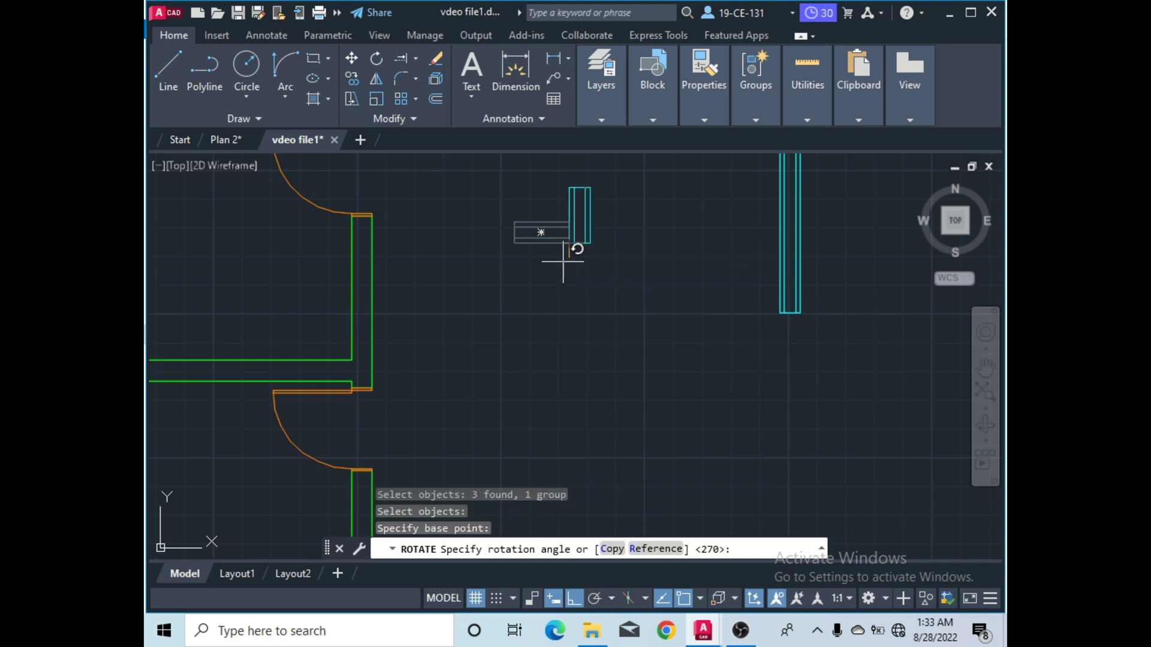
click(564, 300)
scroll(611, 219, down, 4)
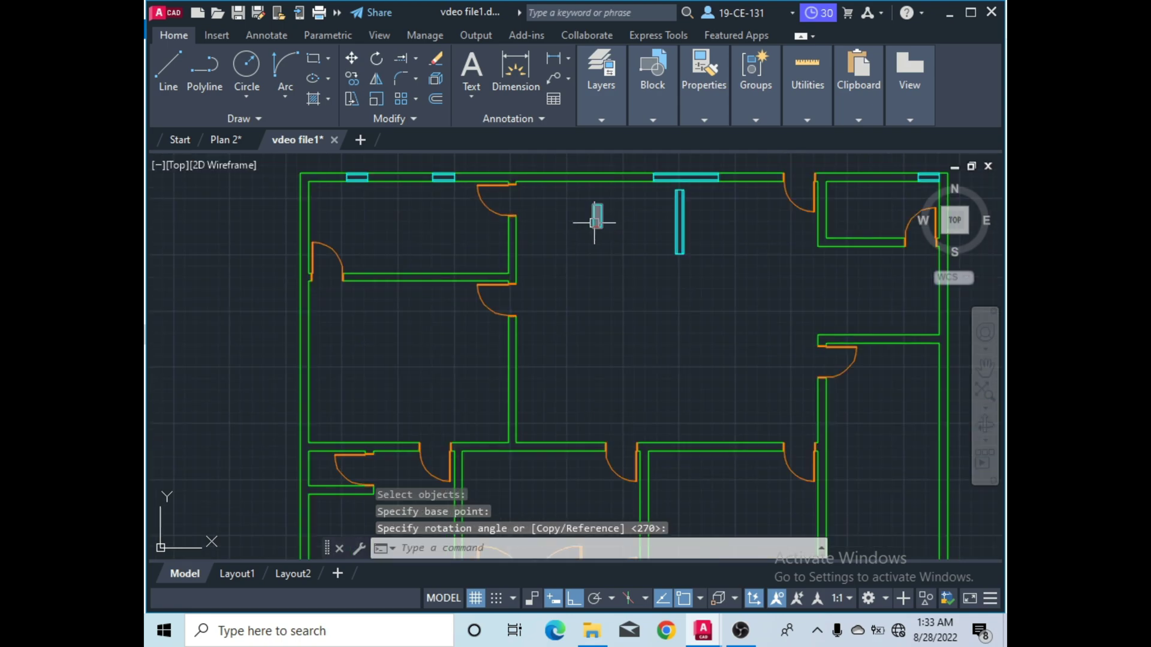
Move the vertical 2' window by its top-right corner into the left outer wall, at the small lower-left room's inner top corner.
click(351, 58)
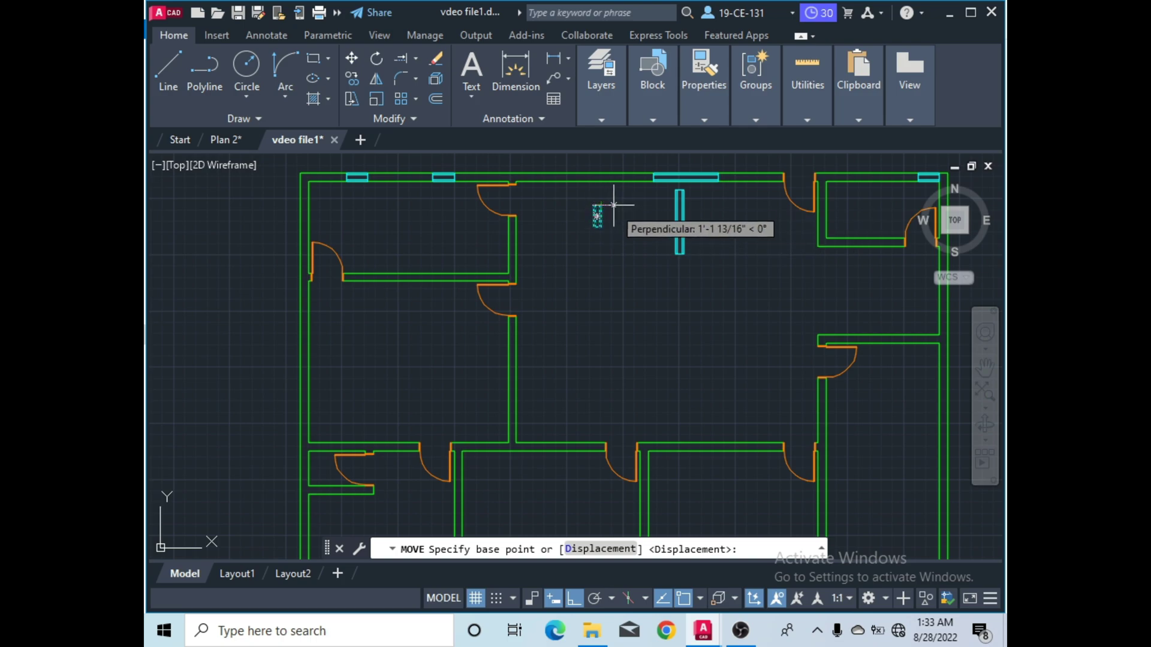
scroll(614, 204, up, 4)
click(594, 209)
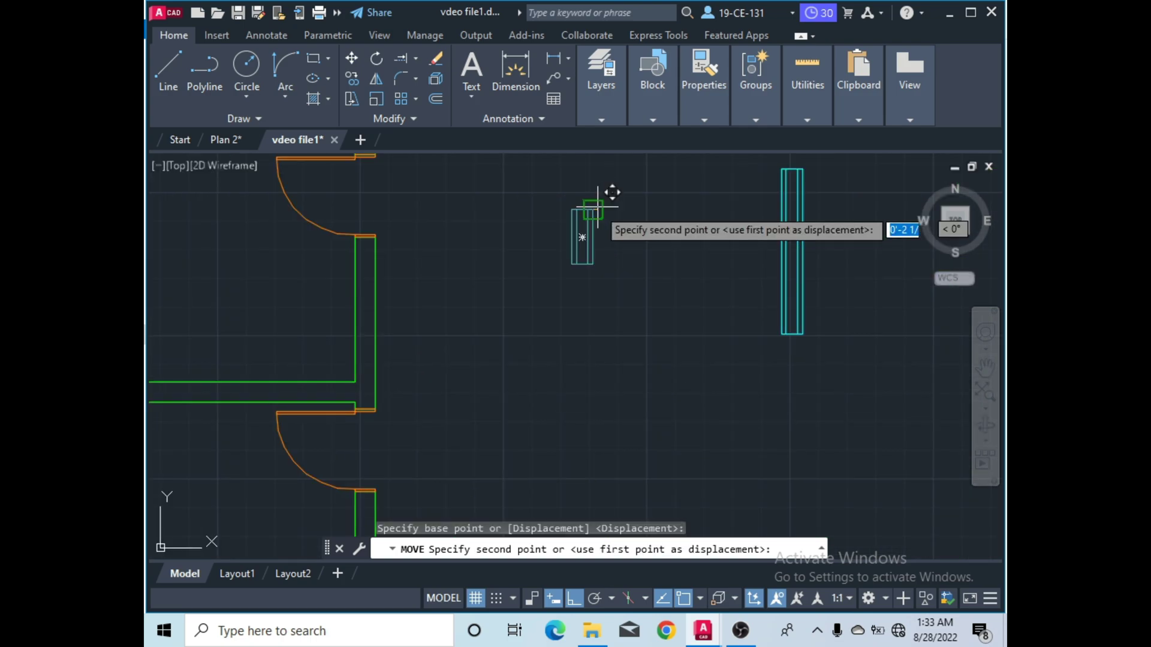
scroll(597, 207, down, 8)
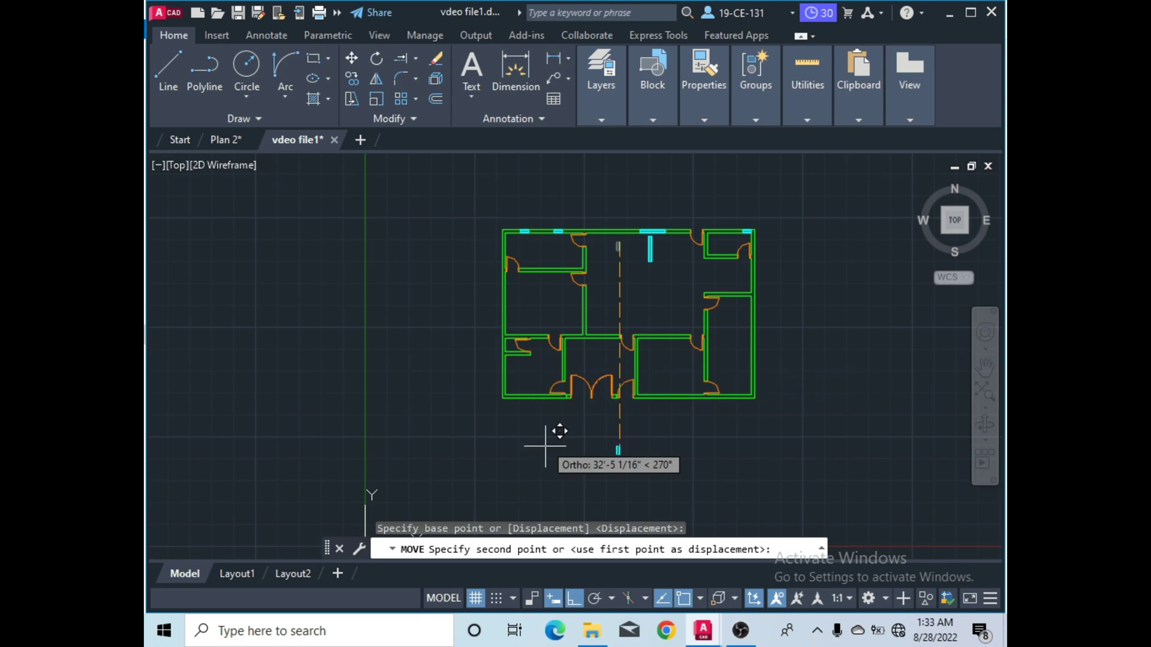
key(F8)
scroll(521, 391, up, 4)
scroll(501, 279, up, 5)
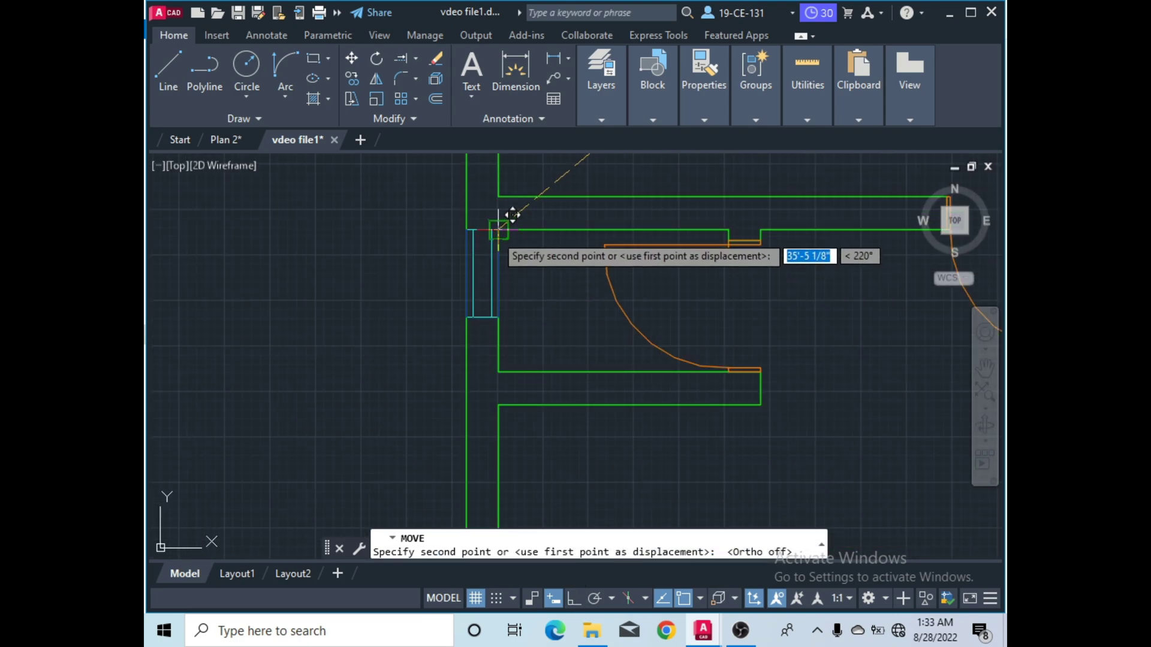
click(498, 229)
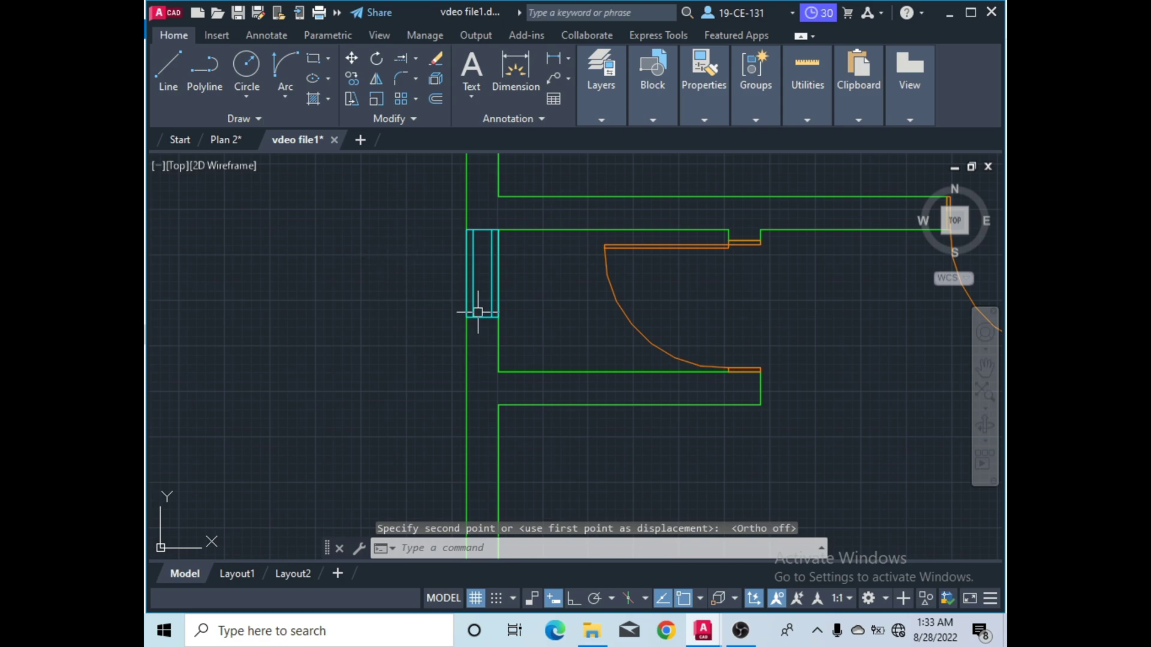
Try to move the vertical 2' window 6" down the left outer wall from its top-right corner at the small lower-left room.
click(488, 269)
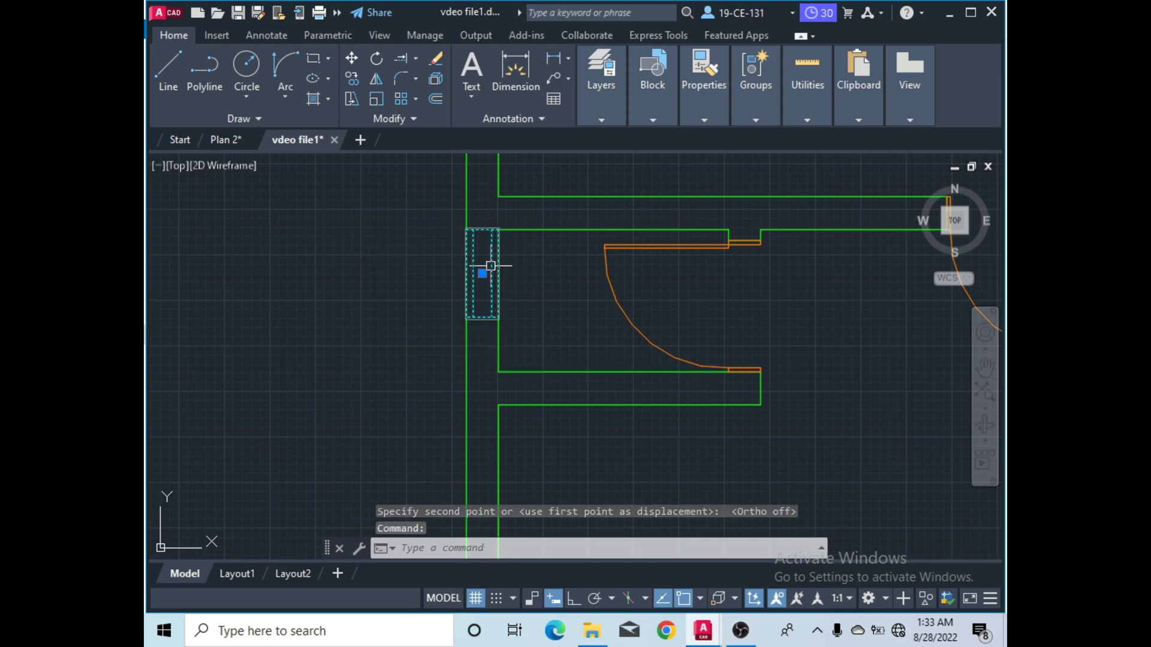
right_click(417, 258)
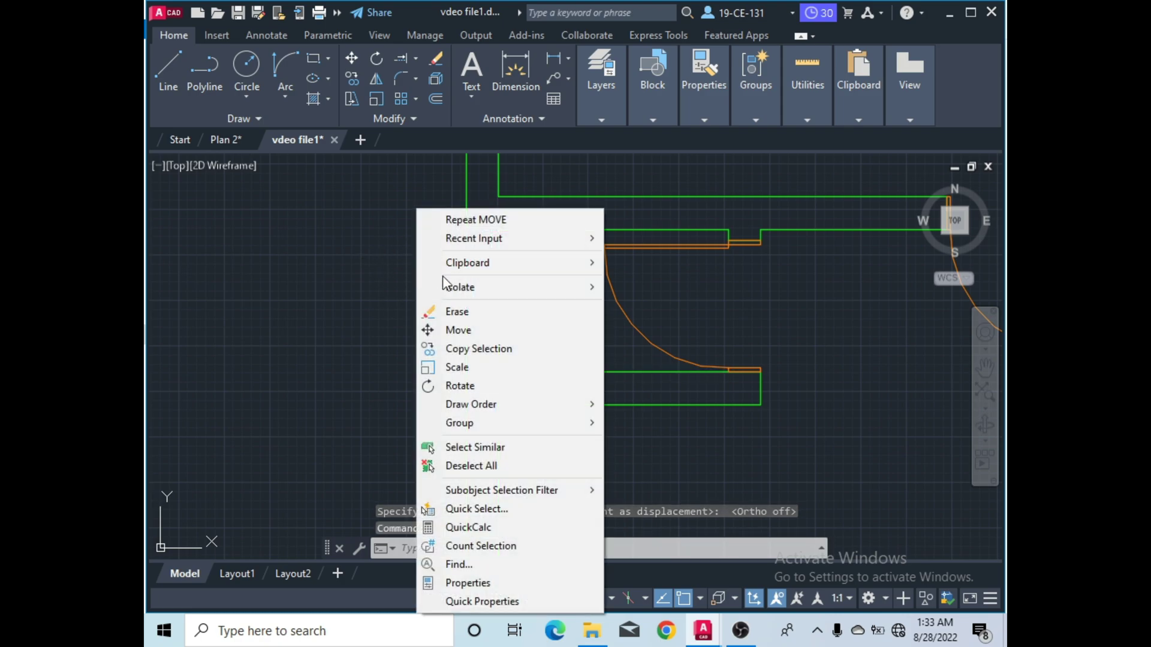
click(466, 329)
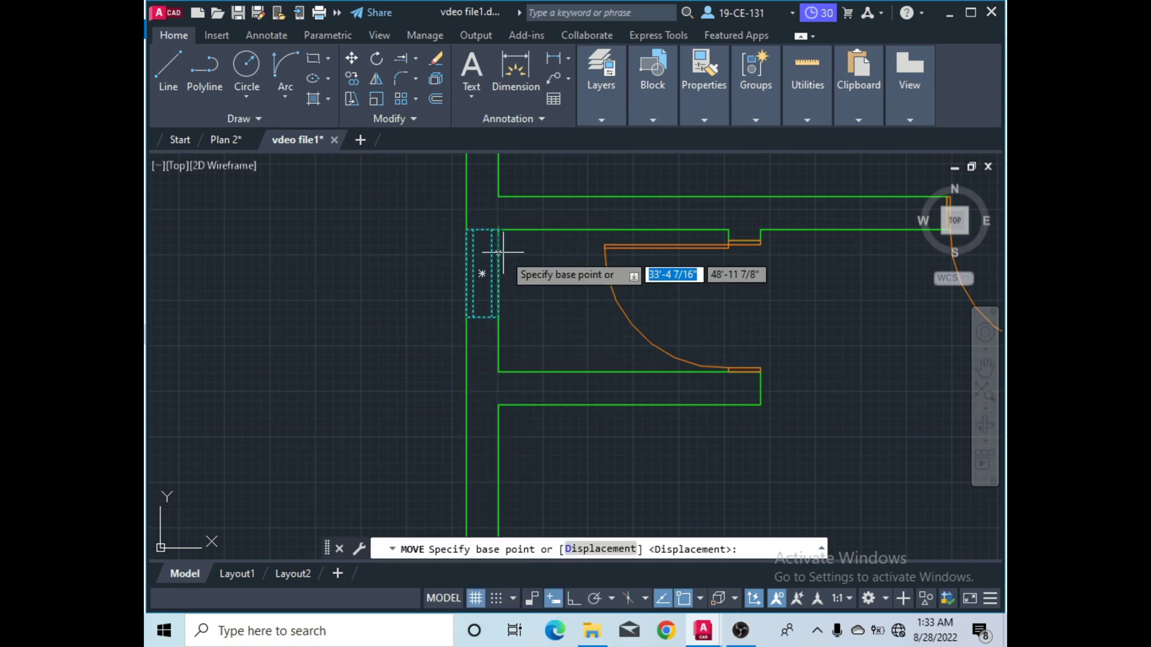
scroll(497, 230, up, 2)
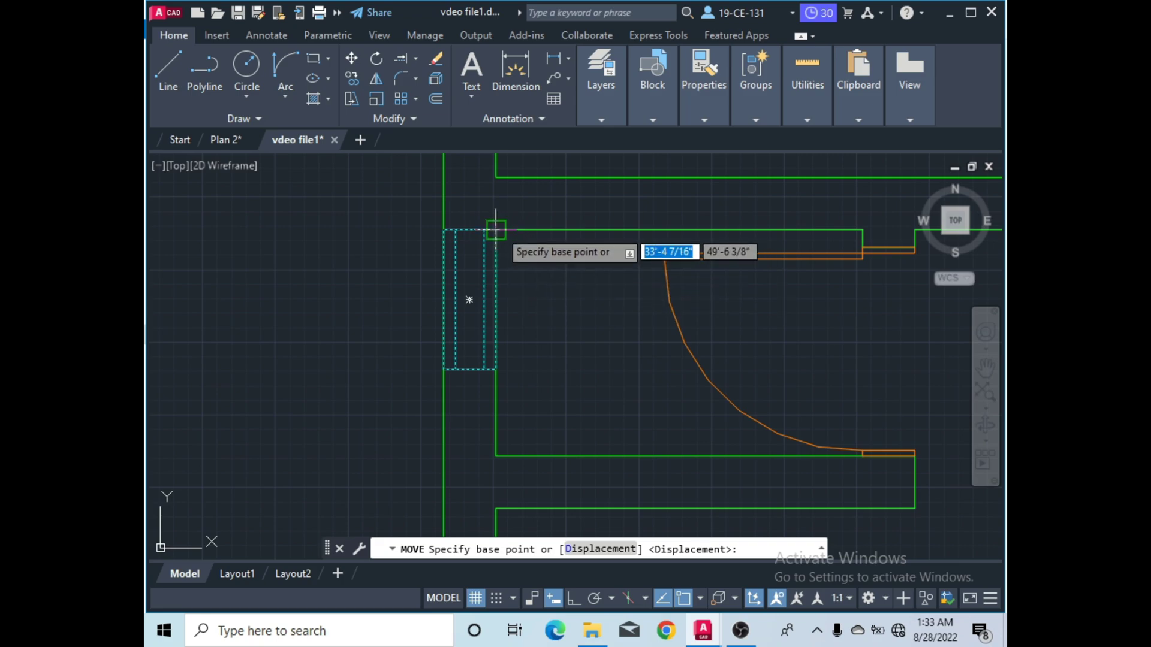
click(496, 230)
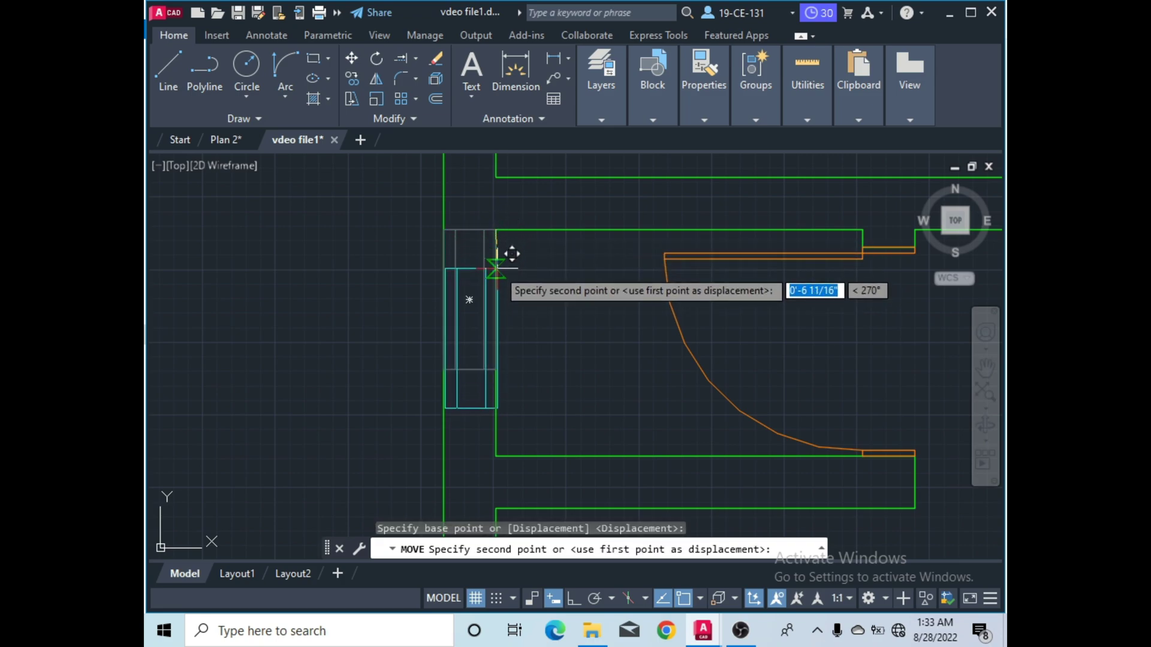
key(F8)
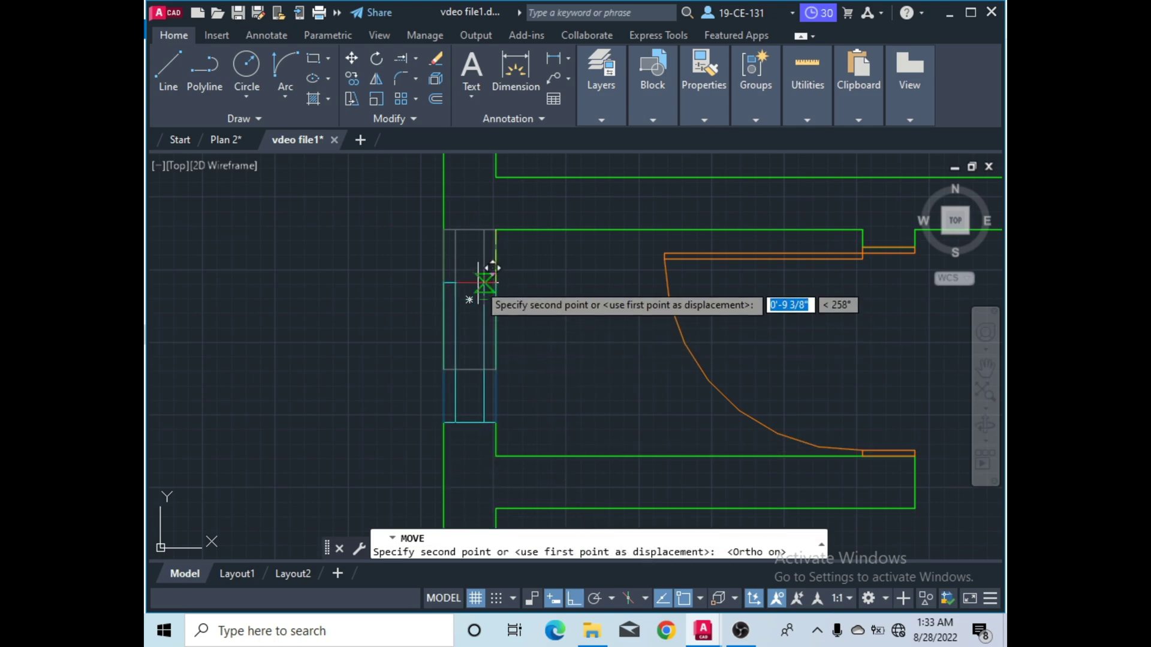
text(6)
key(Return)
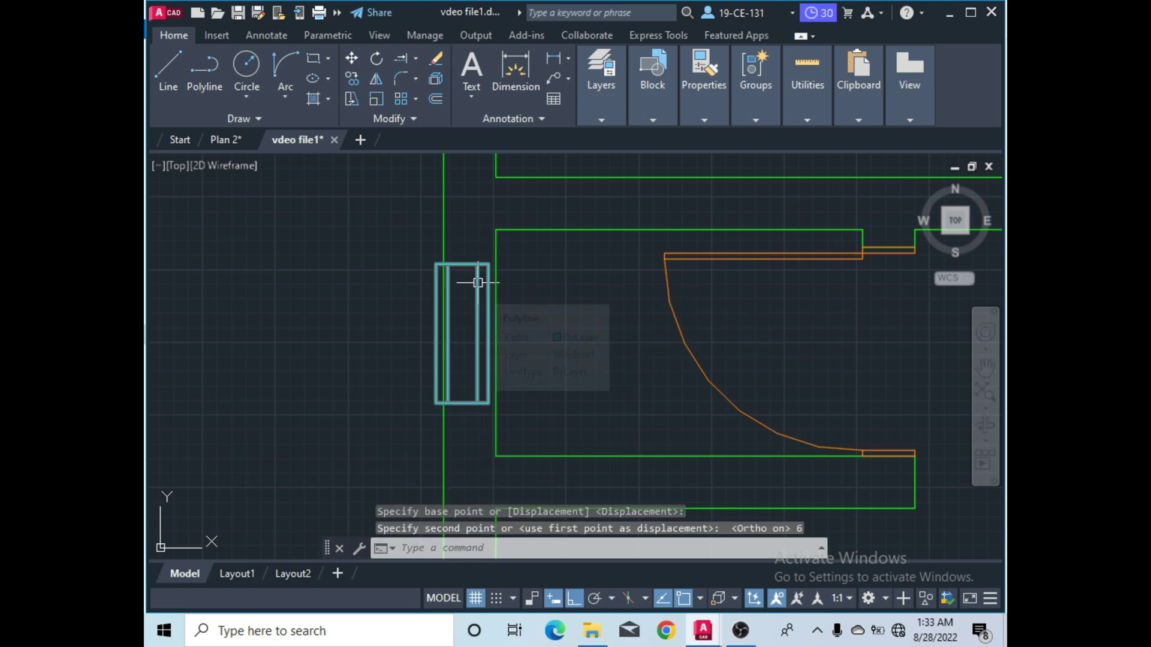
Clear the selection and undo the last move of the vertical 2' window.
click(485, 300)
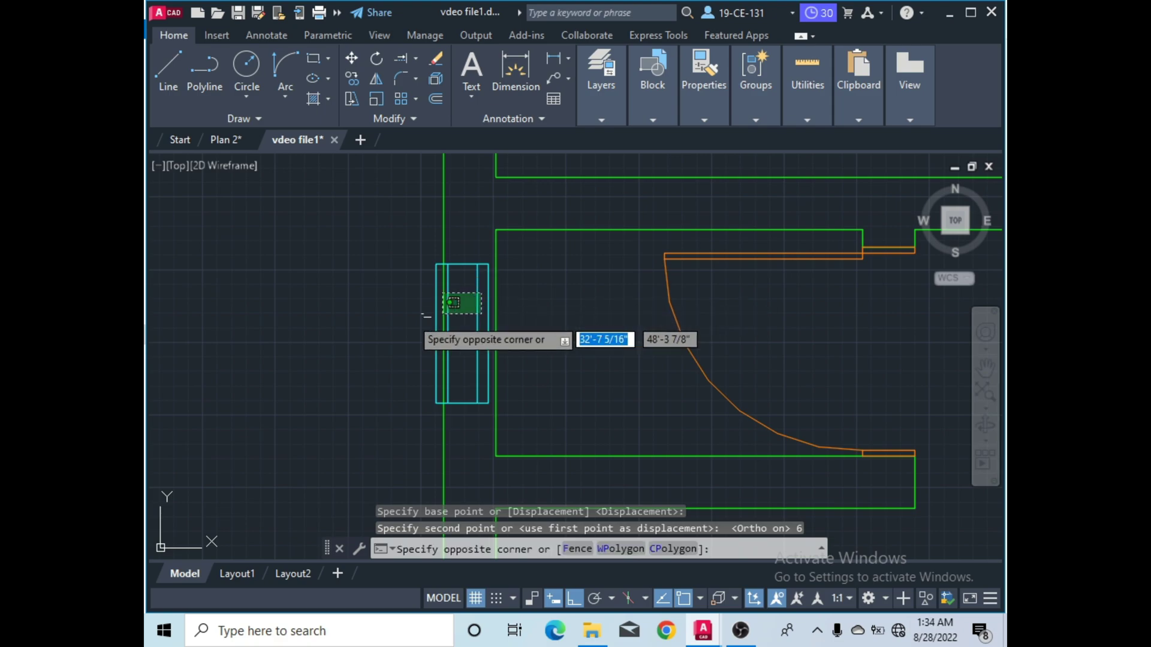
click(336, 306)
right_click(340, 318)
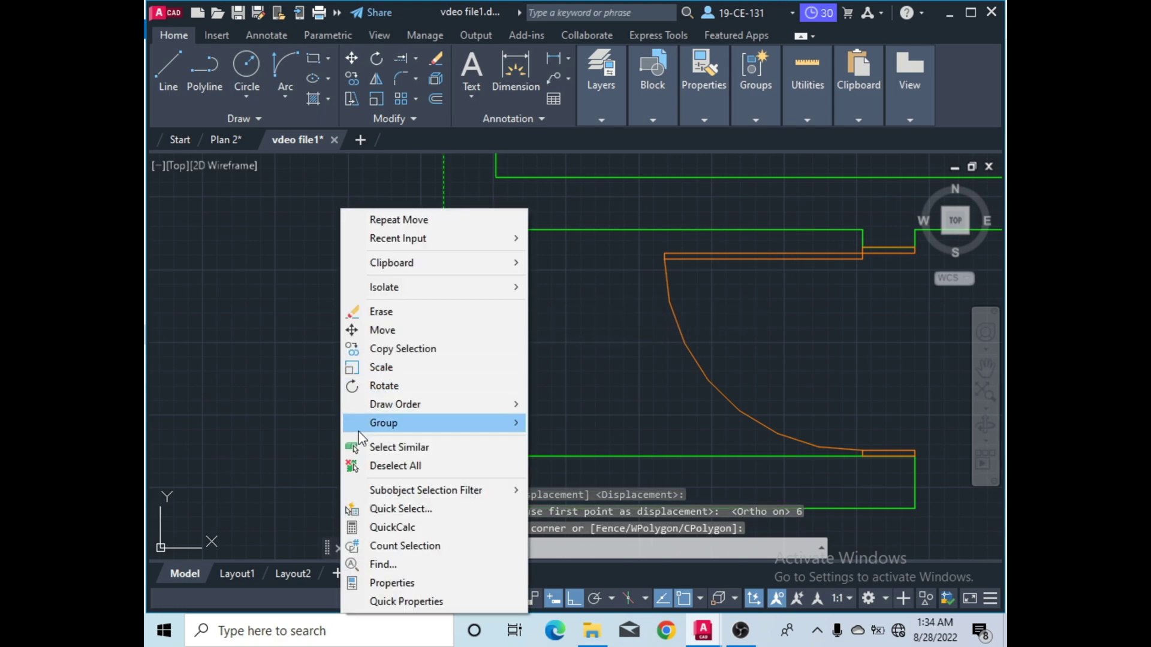
click(354, 464)
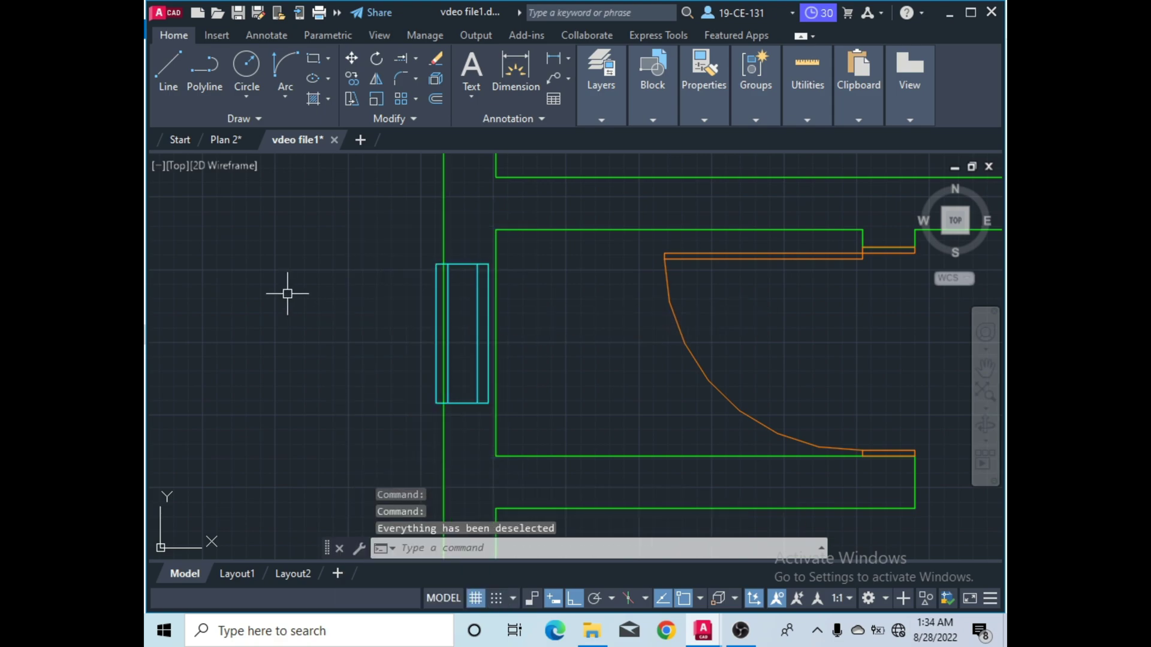
key(ctrl+z)
key(ctrl+z)
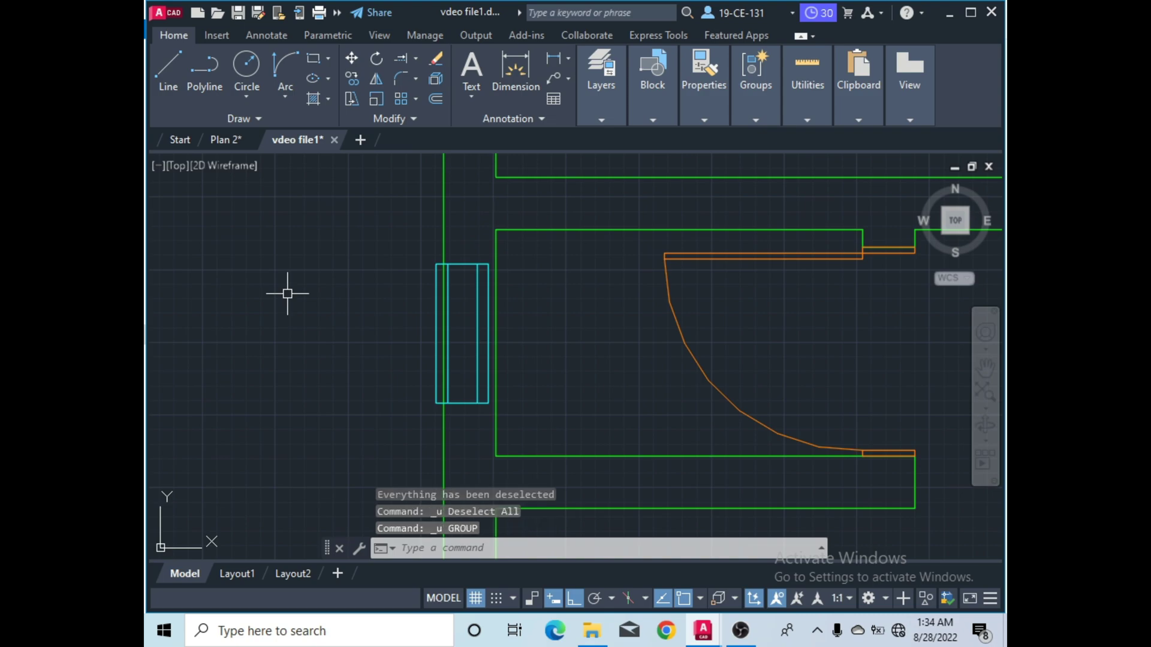
key(ctrl+z)
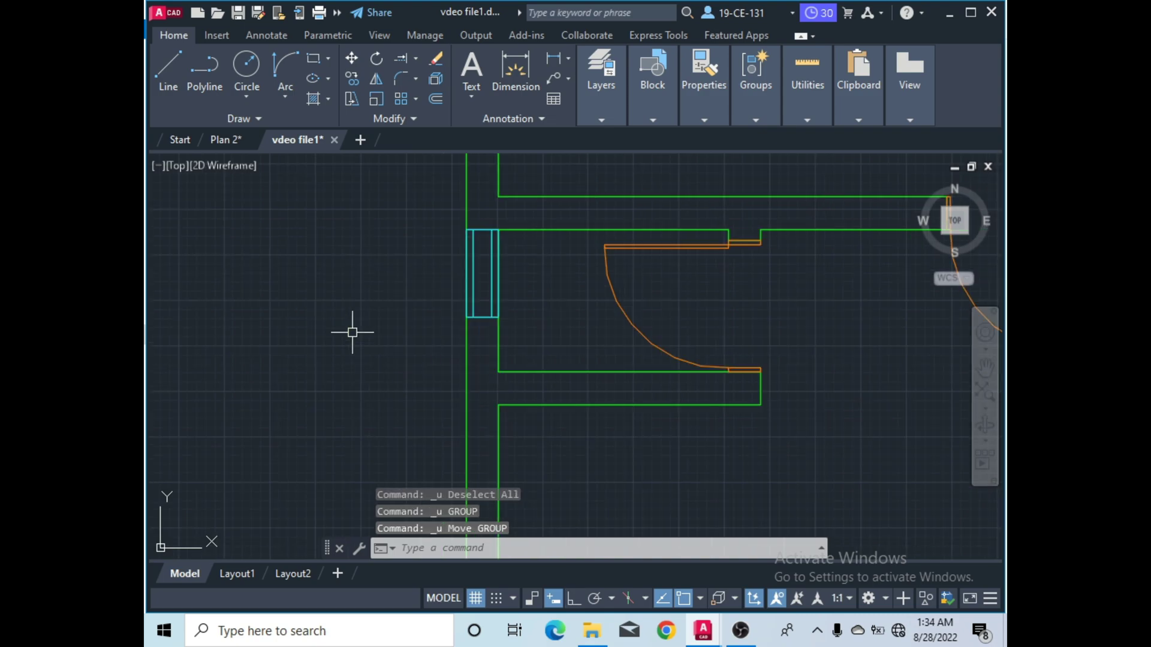
Move the small lower-left room's vertical 2' window 6" straight down within the left outer wall, using its top-right corner as base point.
click(472, 260)
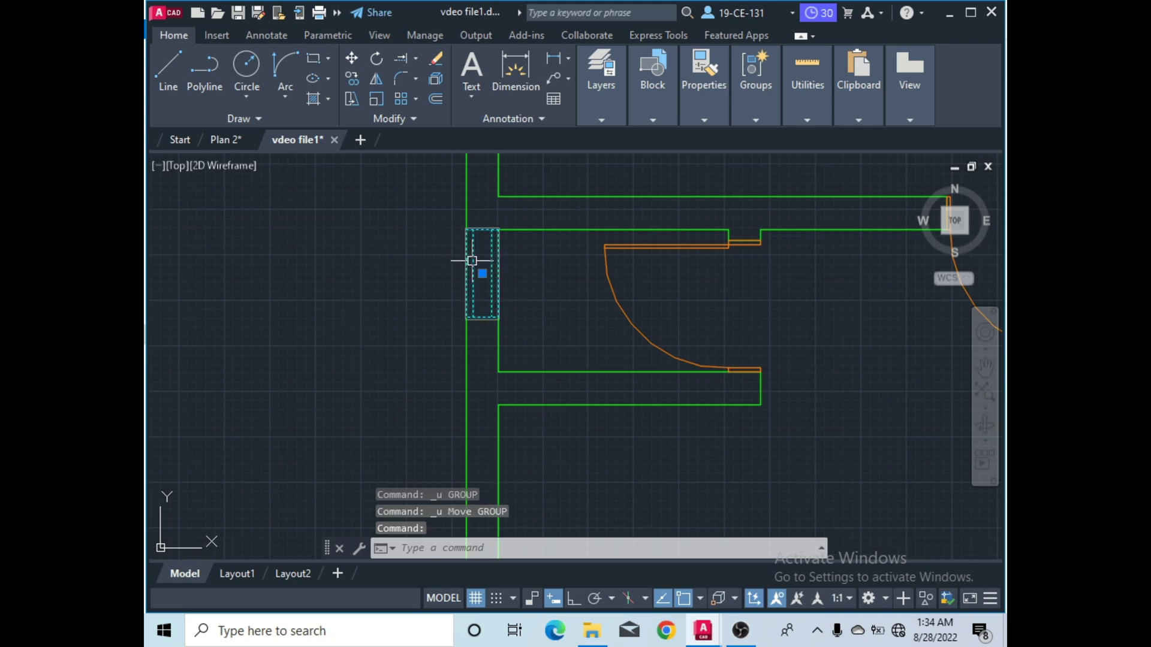
click(348, 60)
scroll(504, 227, up, 5)
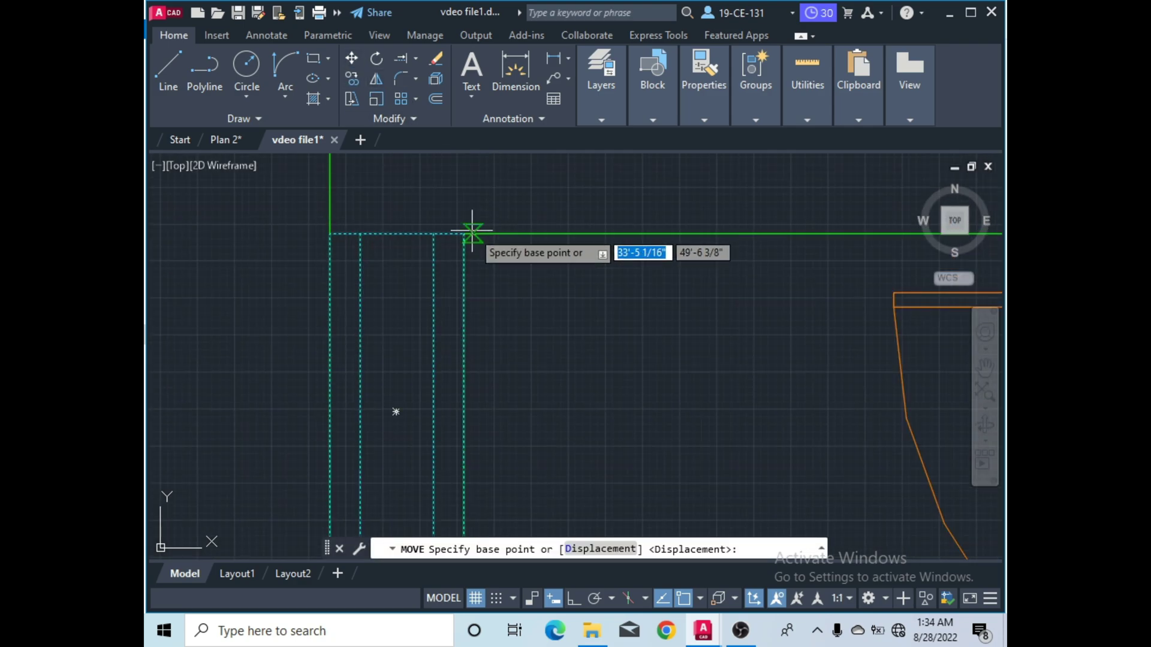
click(464, 234)
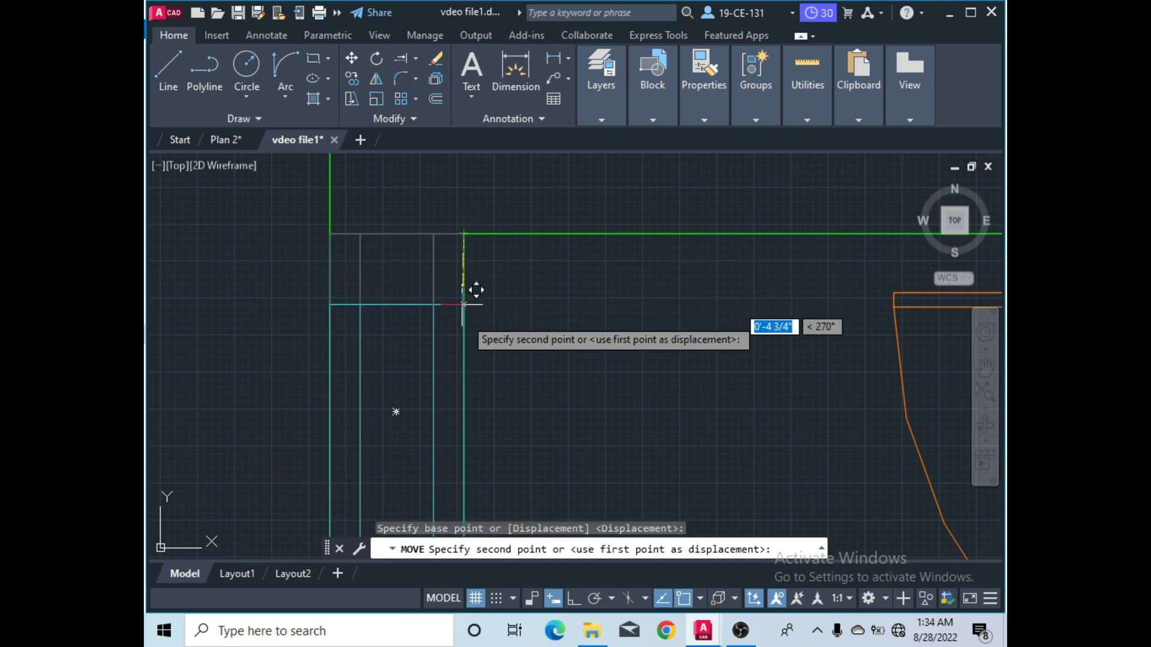
click(575, 597)
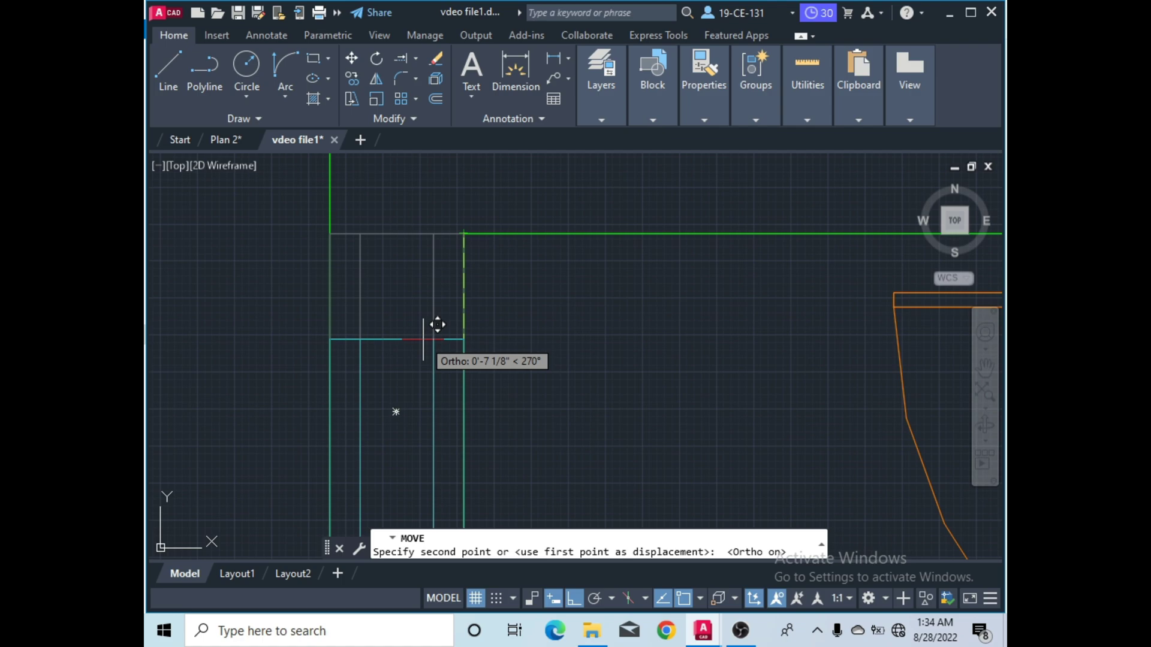
text(6)
key(Return)
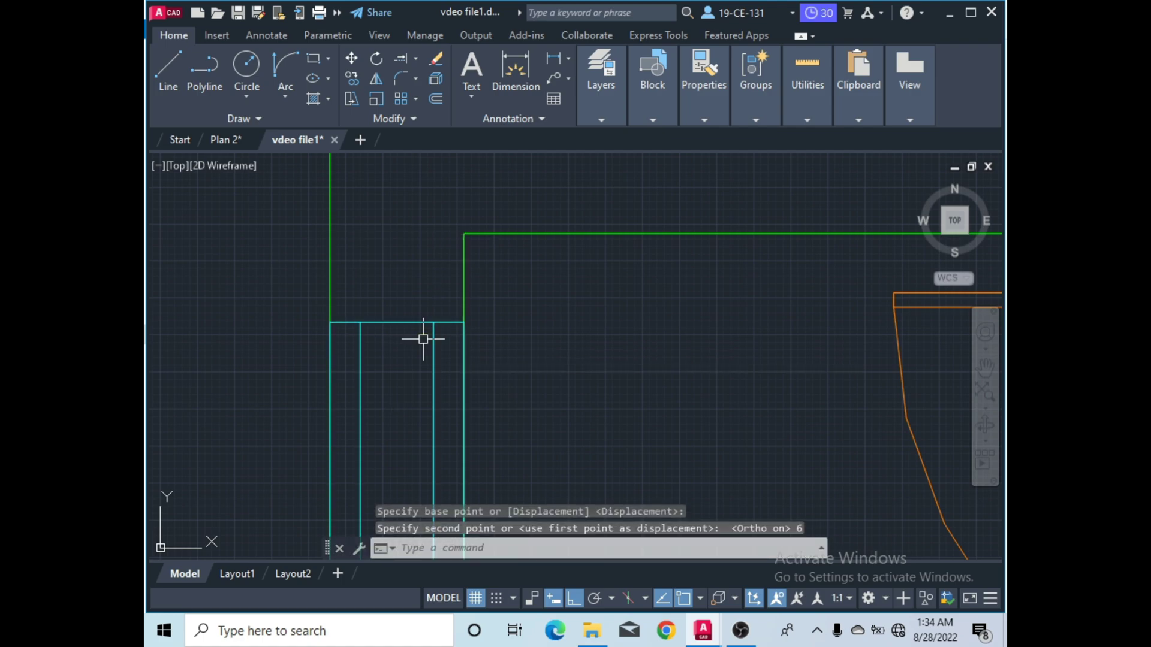
scroll(526, 294, down, 4)
scroll(507, 282, down, 2)
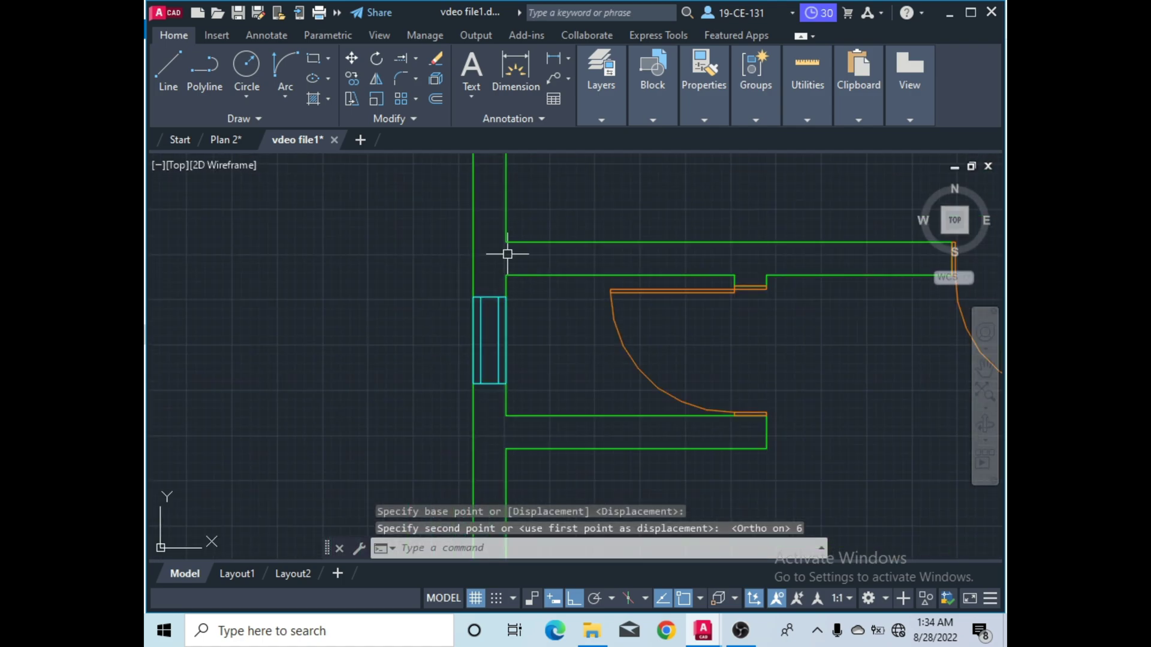
scroll(506, 298, down, 8)
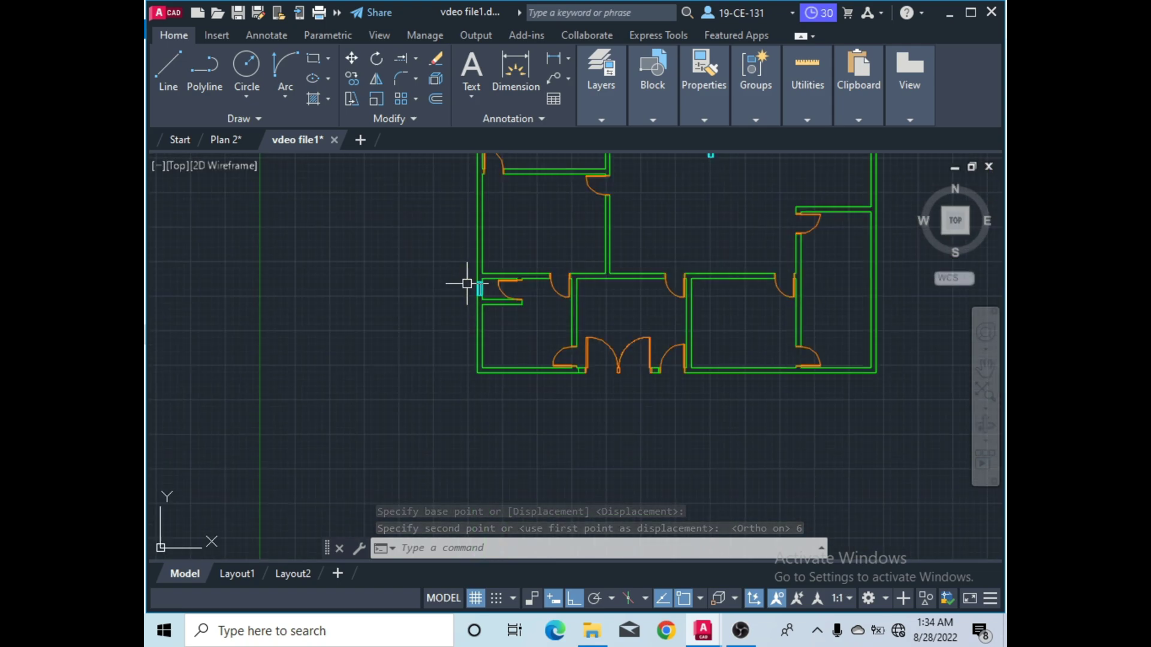
scroll(579, 202, up, 2)
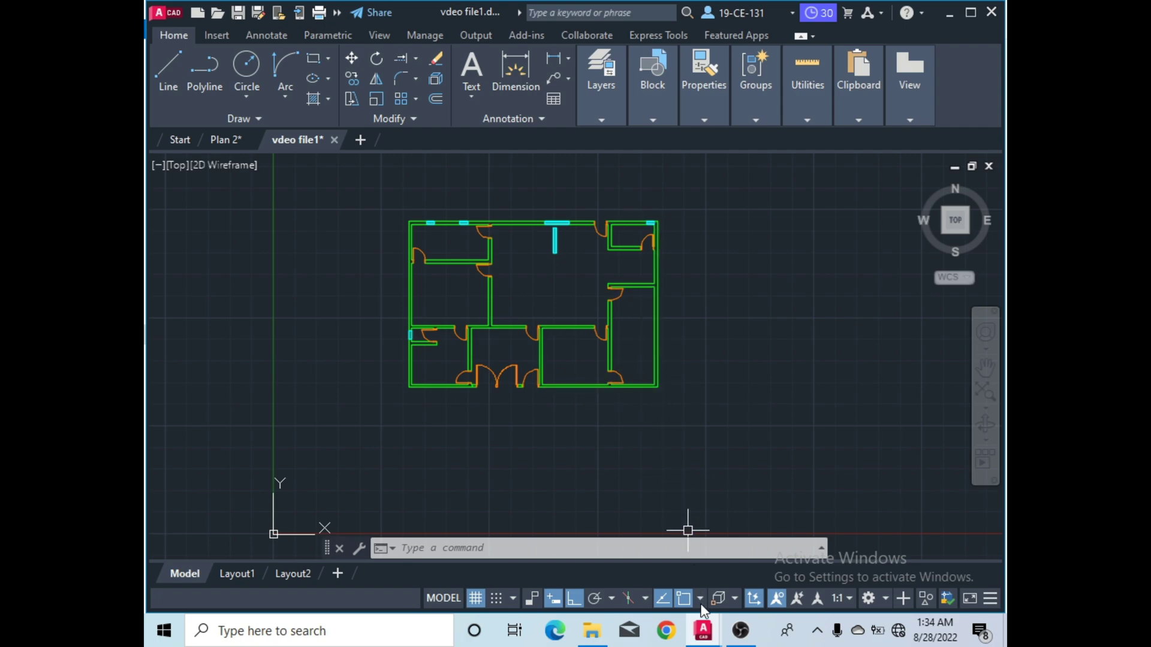
click(741, 630)
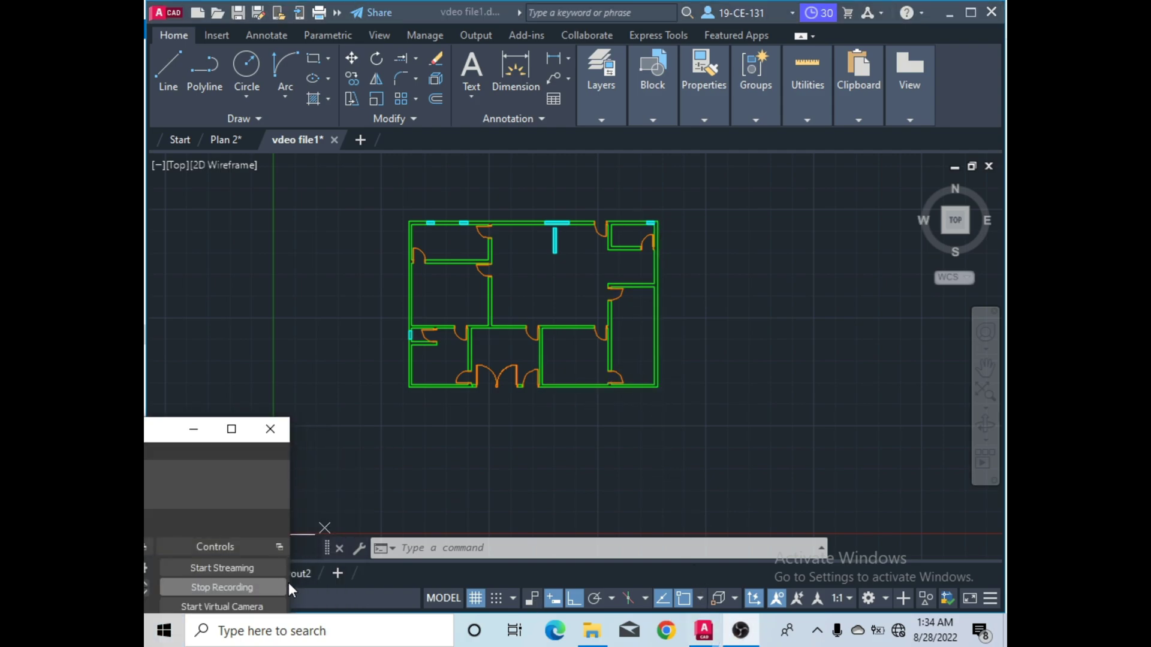
click(217, 587)
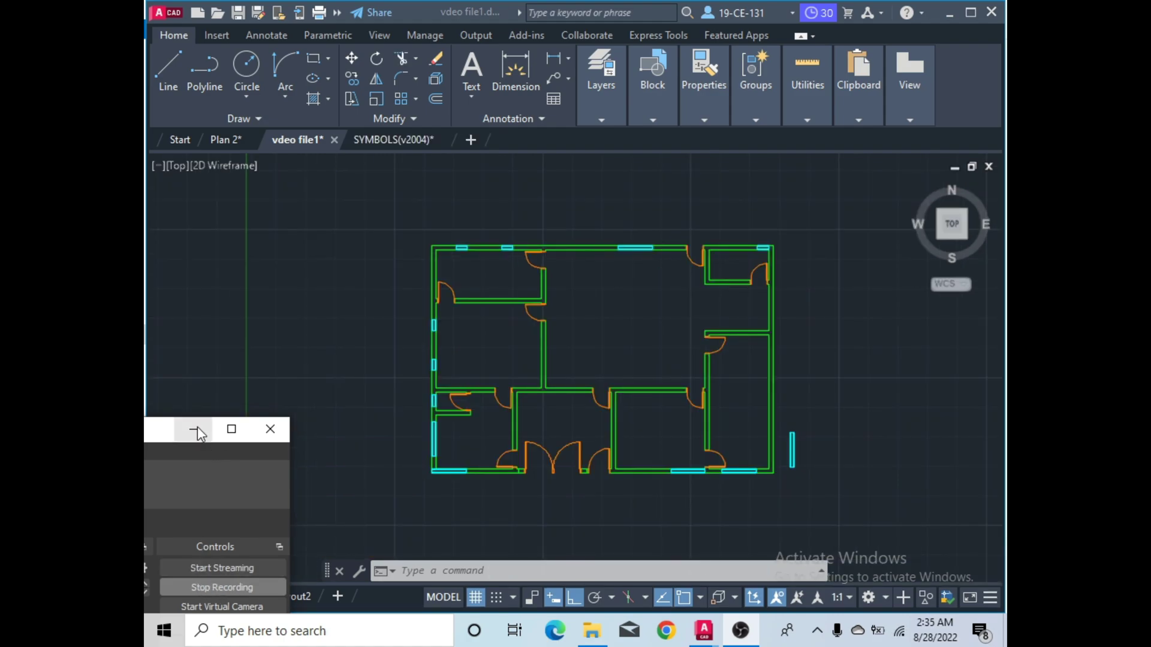
click(197, 430)
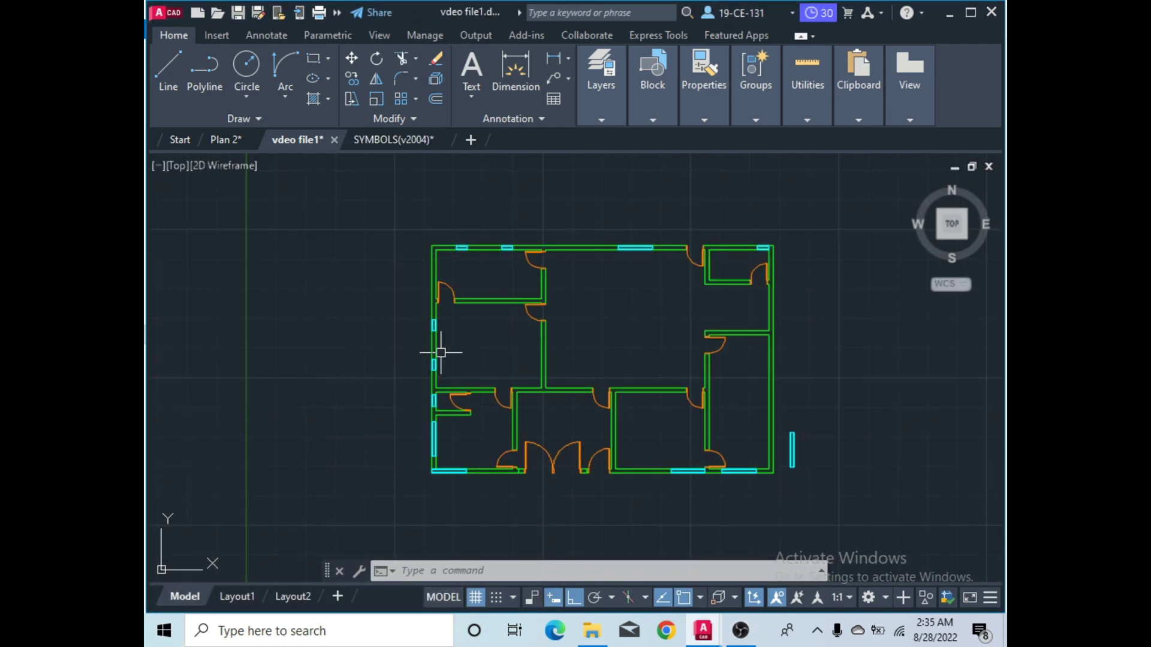
Examine the 2' and 6' windows placed along the plan's top, left and bottom outer walls.
scroll(440, 352, up, 5)
scroll(420, 280, down, 8)
scroll(427, 273, up, 10)
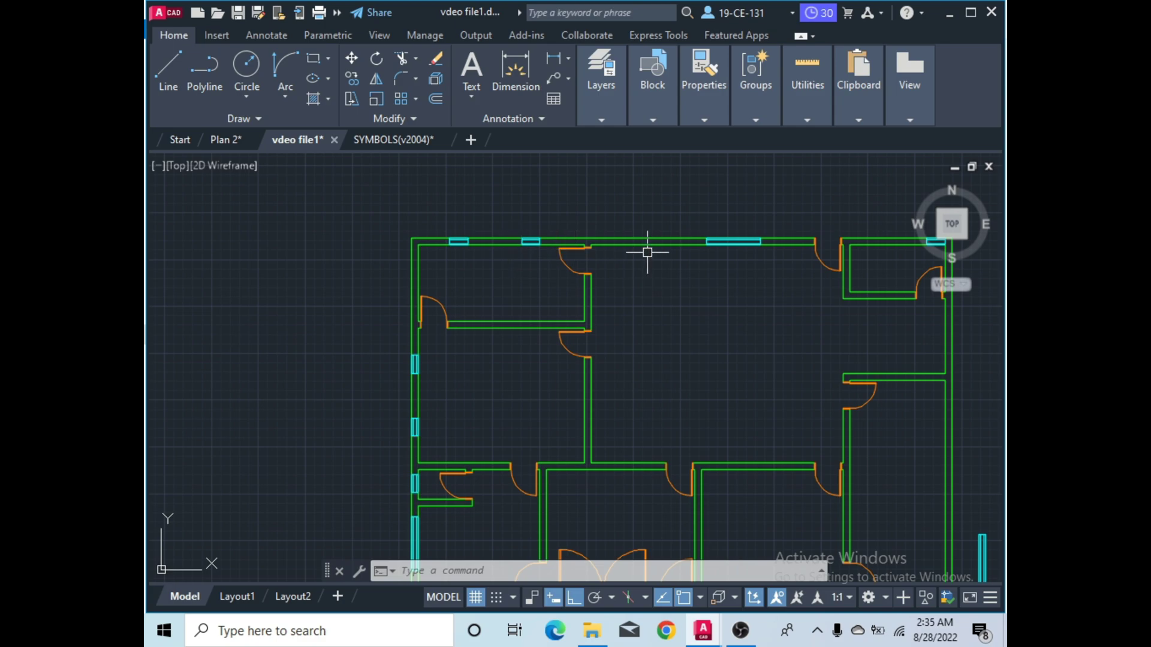
scroll(648, 252, down, 3)
scroll(609, 252, up, 2)
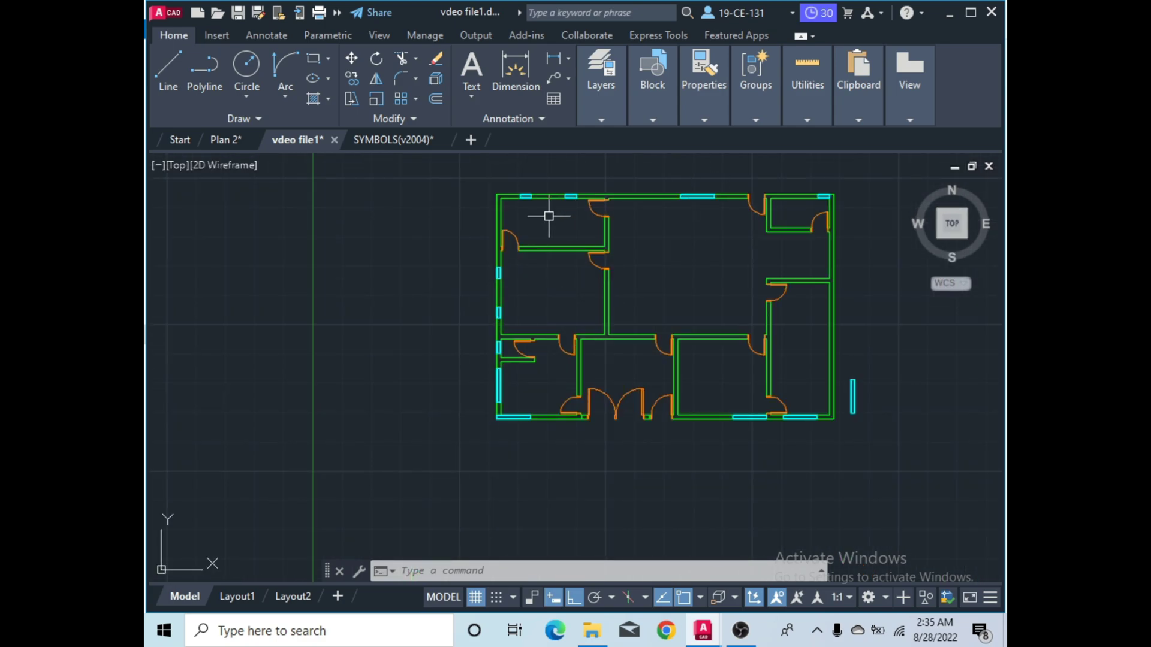
scroll(548, 305, up, 2)
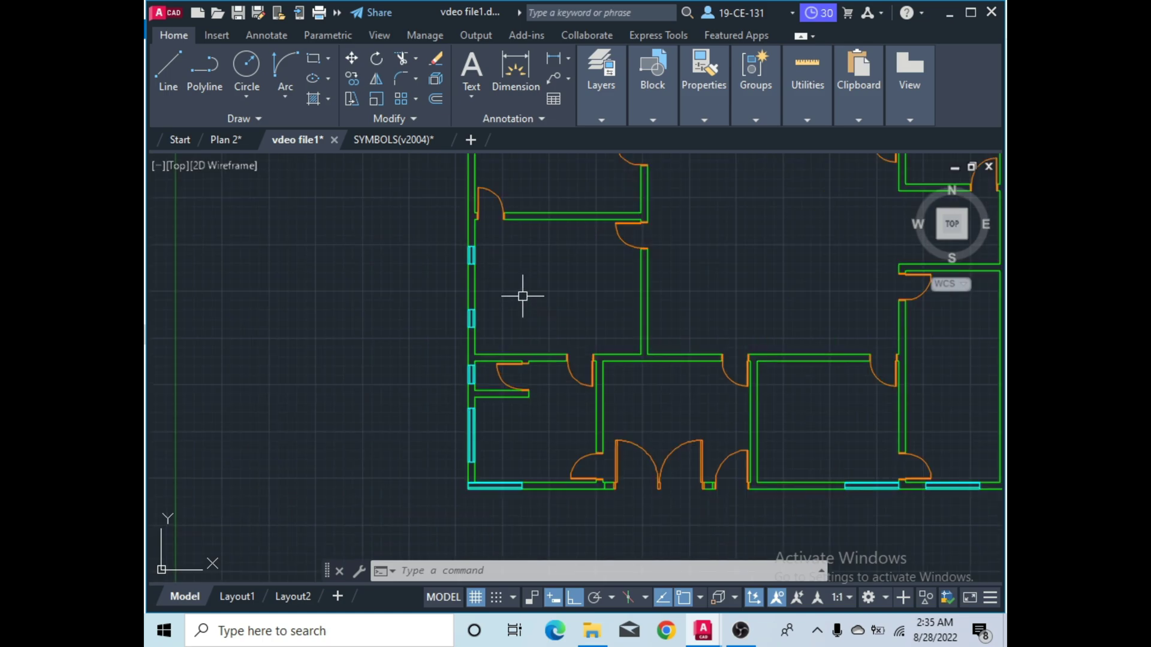
scroll(473, 259, up, 4)
scroll(468, 249, down, 2)
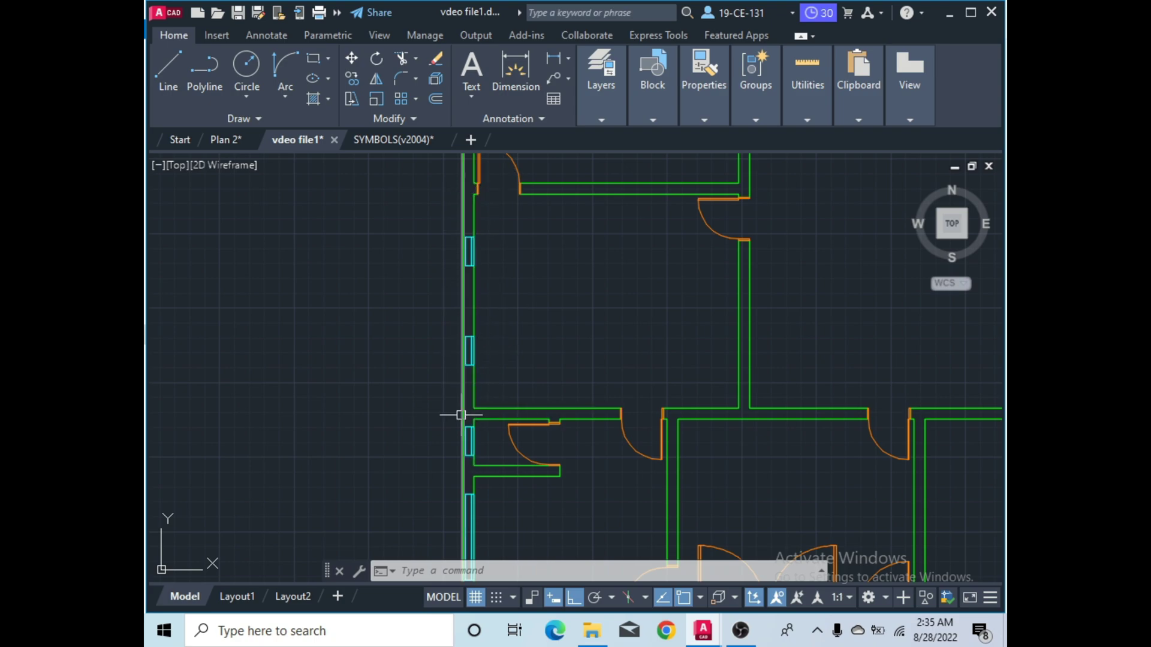
scroll(468, 442, down, 2)
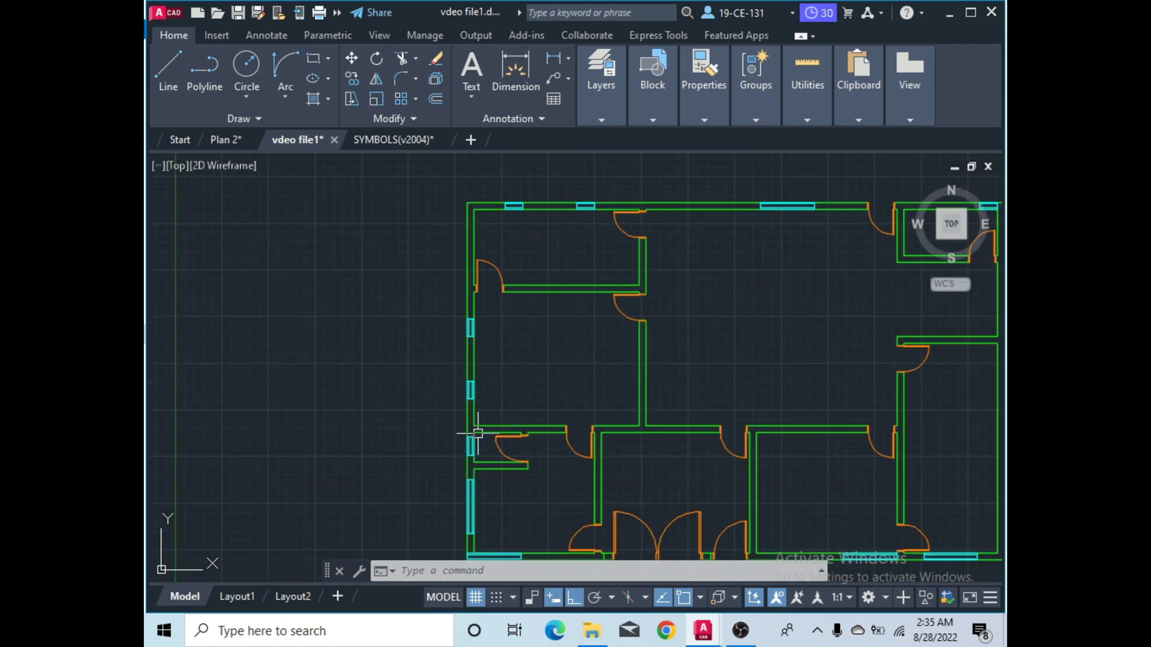
scroll(477, 371, down, 2)
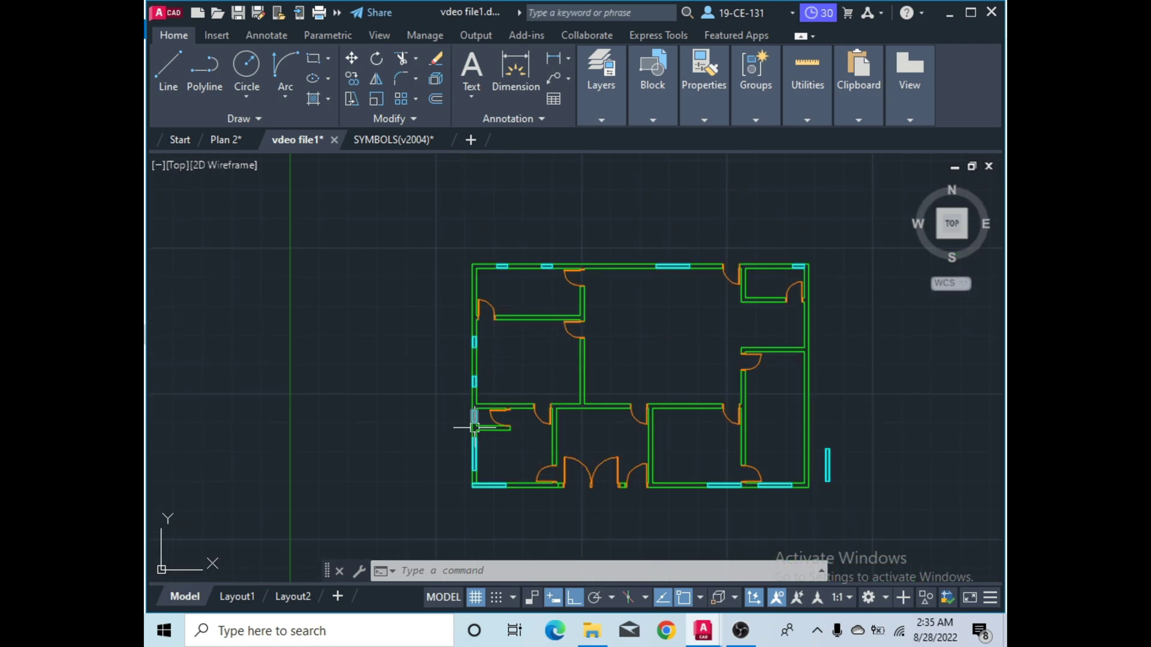
scroll(478, 443, down, 2)
scroll(476, 453, up, 4)
scroll(488, 405, down, 1)
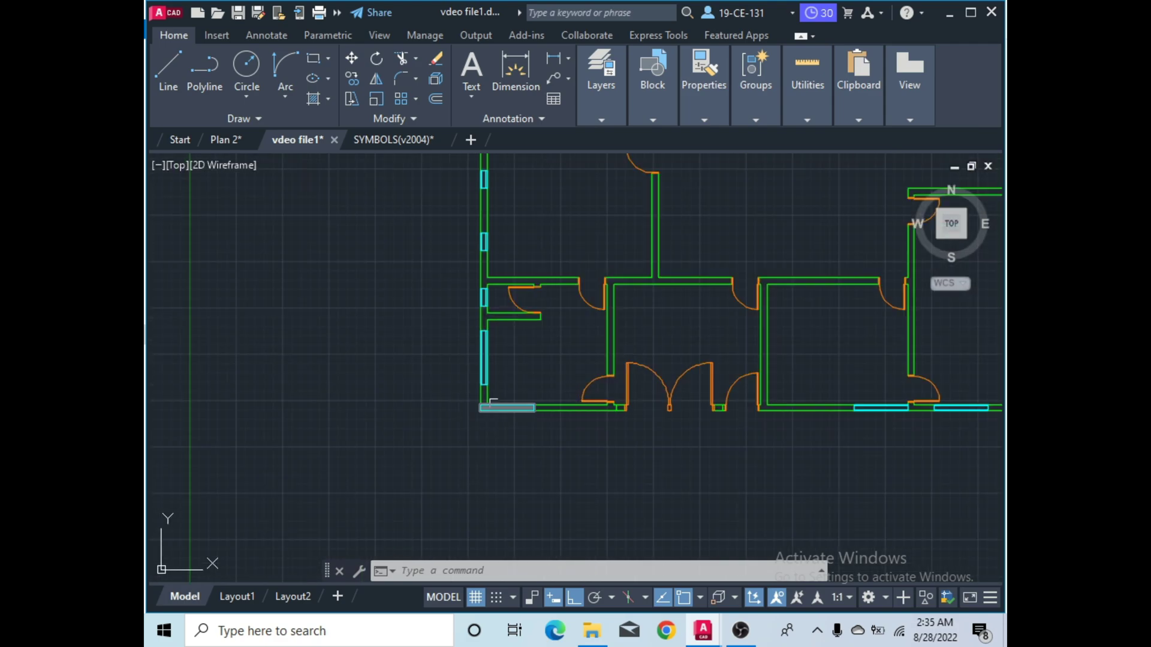
Move the 6' window at the plan's lower-left outer corner 3' to the right along the bottom wall.
scroll(478, 391, up, 3)
scroll(487, 416, up, 3)
scroll(486, 417, up, 2)
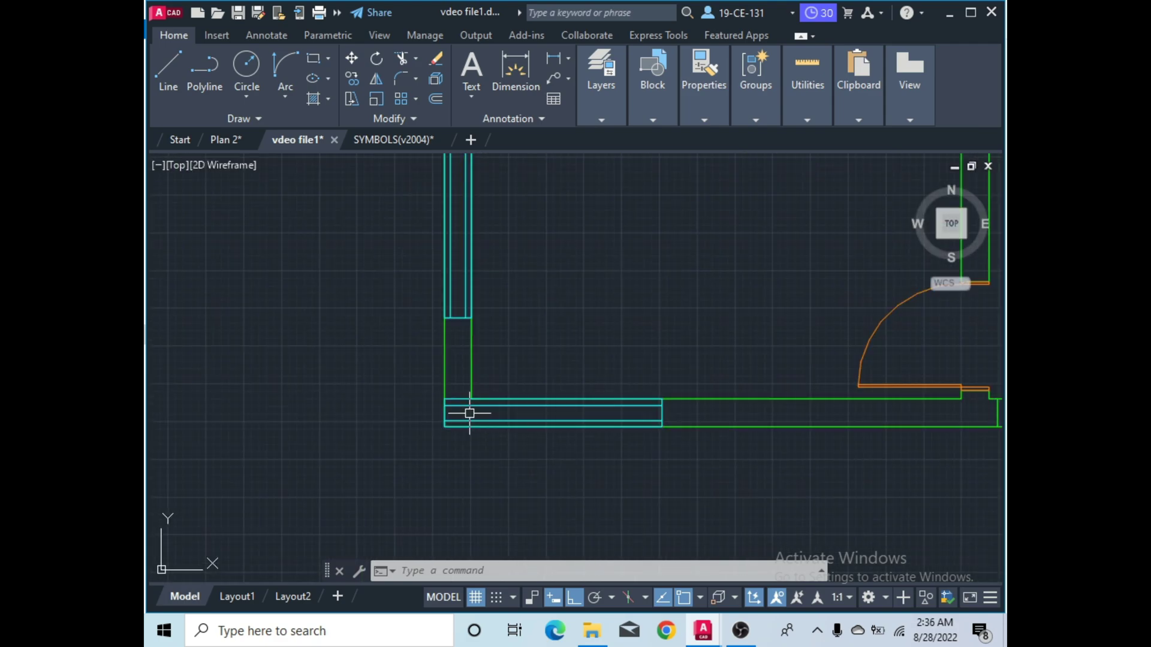
click(471, 414)
click(449, 415)
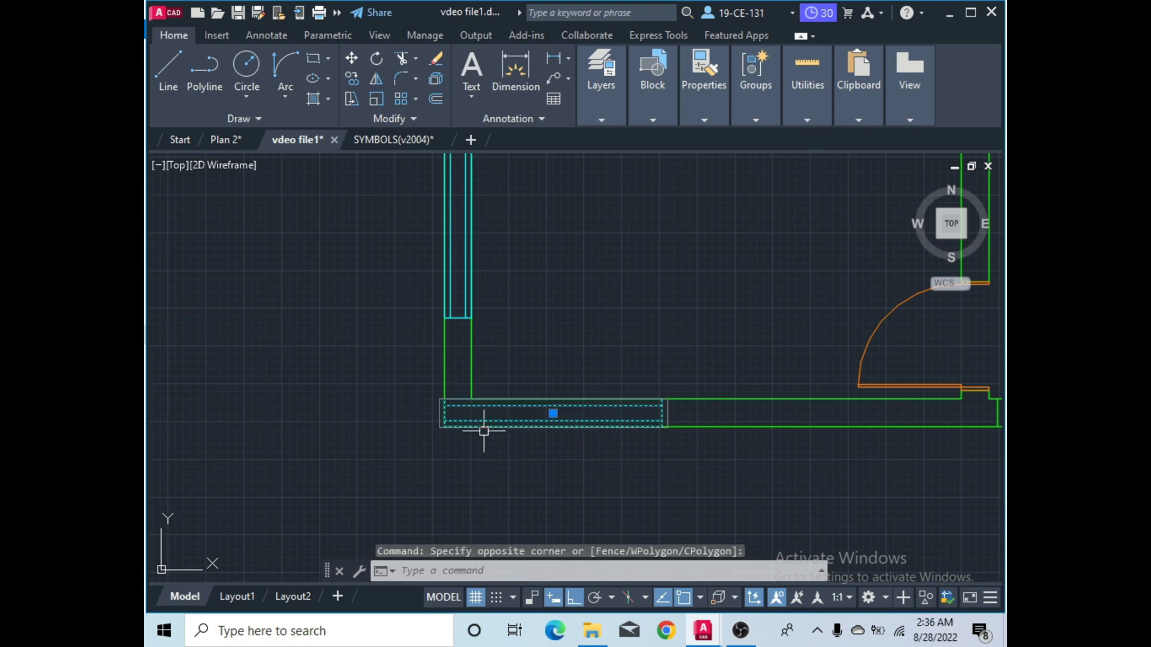
right_click(354, 387)
click(363, 329)
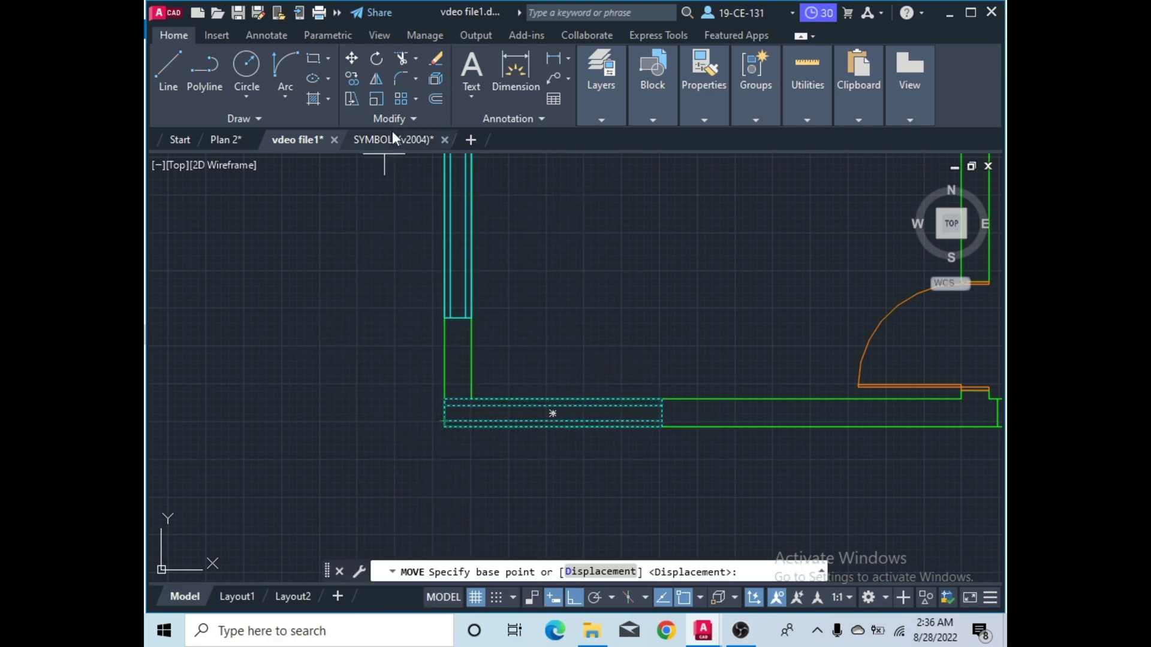
click(444, 426)
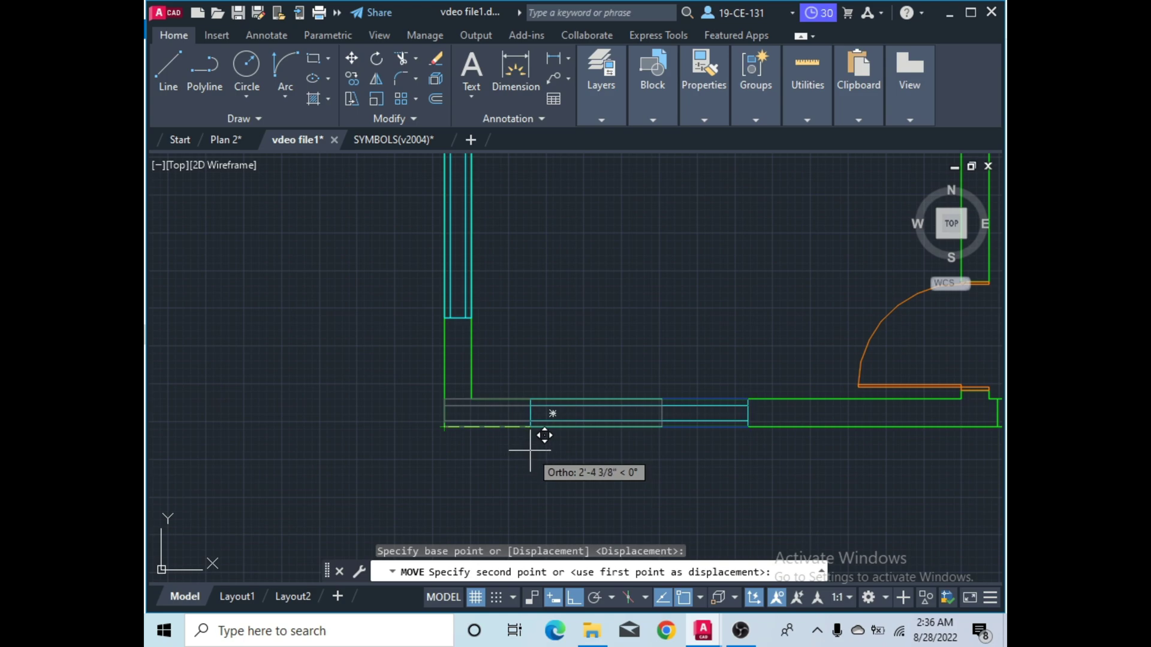
text(3')
key(Return)
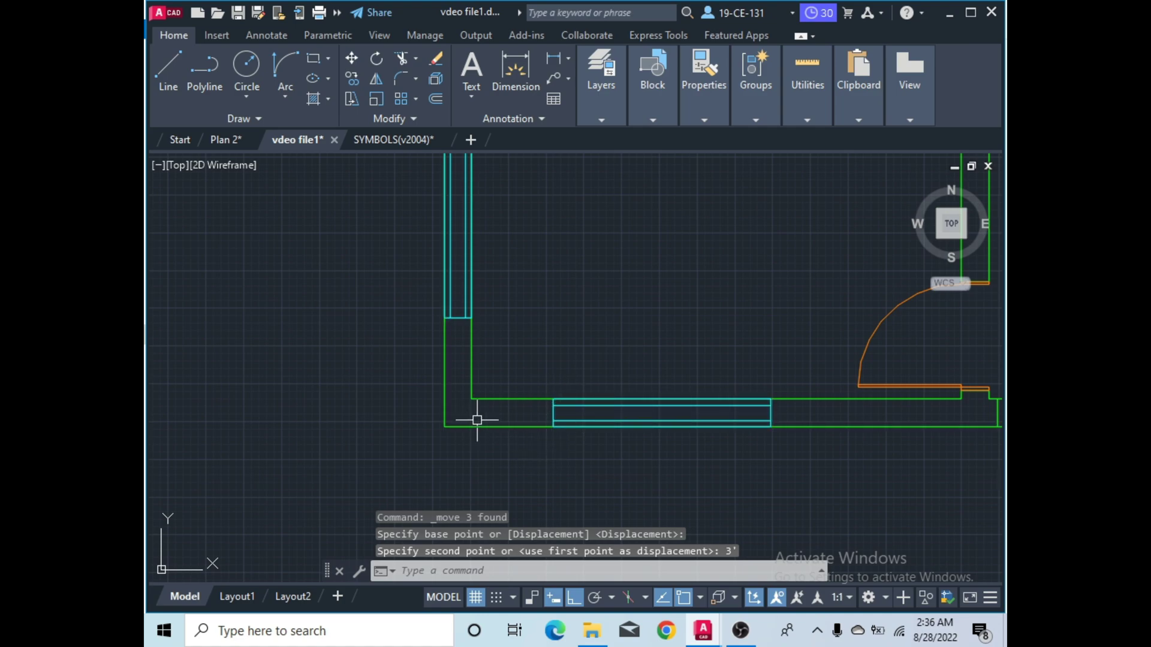
Move the 6' window beside the lower-right interior wall 5' to the left along the bottom wall, using its bottom-right corner as base point.
scroll(542, 380, down, 5)
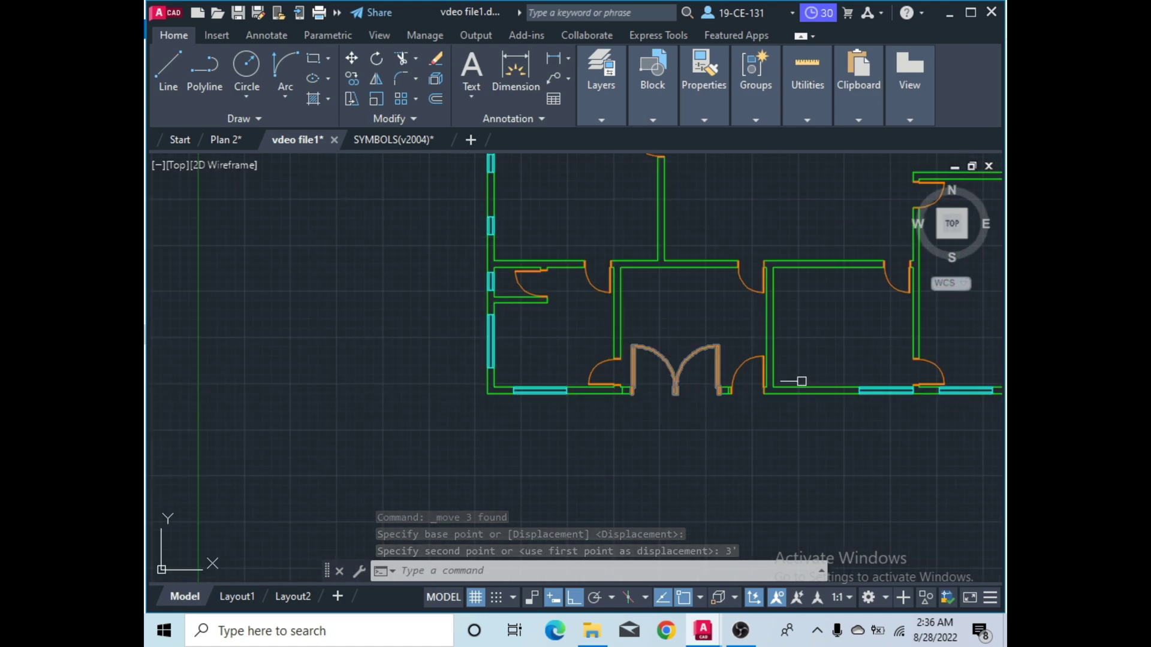
scroll(740, 390, down, 2)
scroll(881, 398, up, 6)
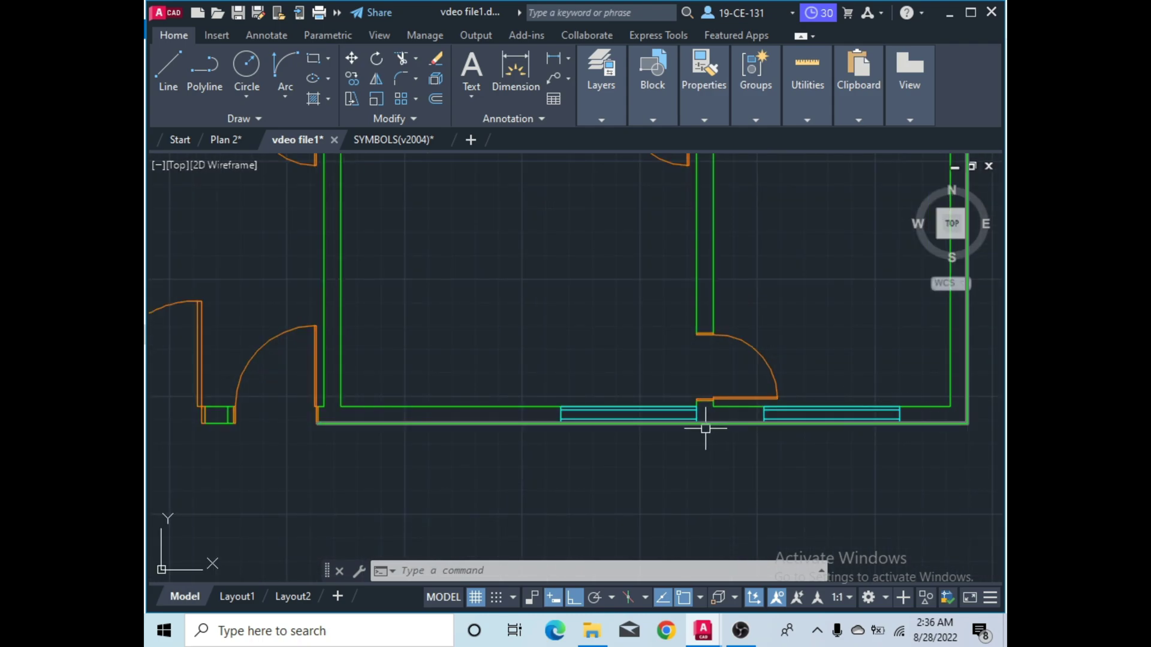
click(663, 412)
right_click(665, 415)
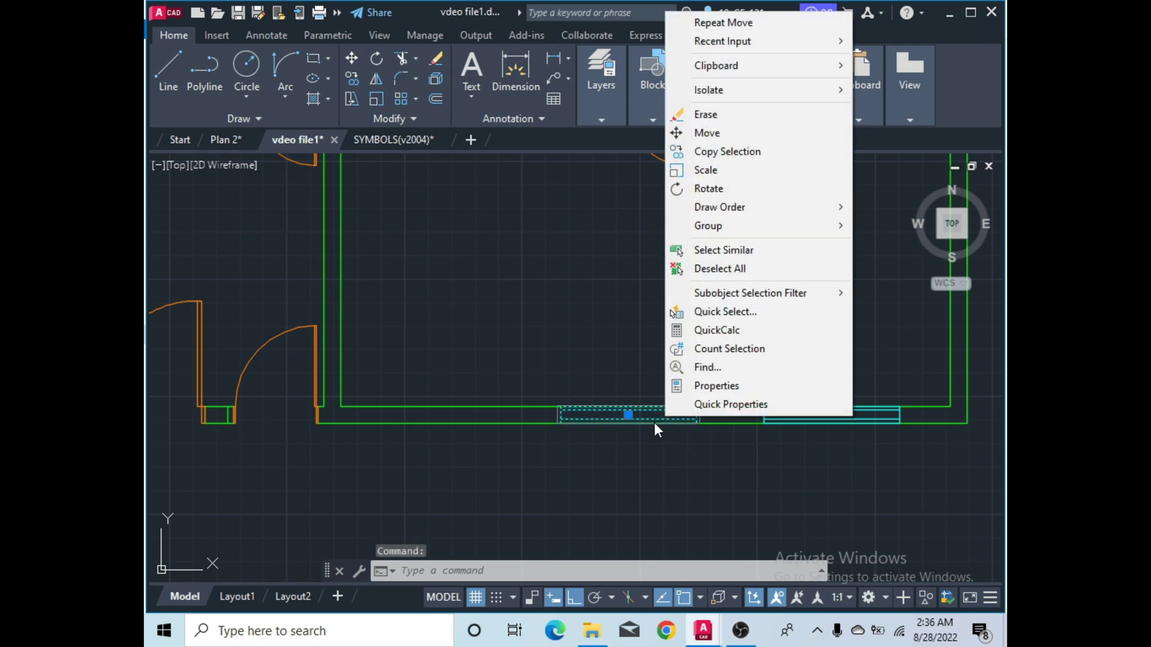
click(719, 139)
scroll(695, 456, up, 3)
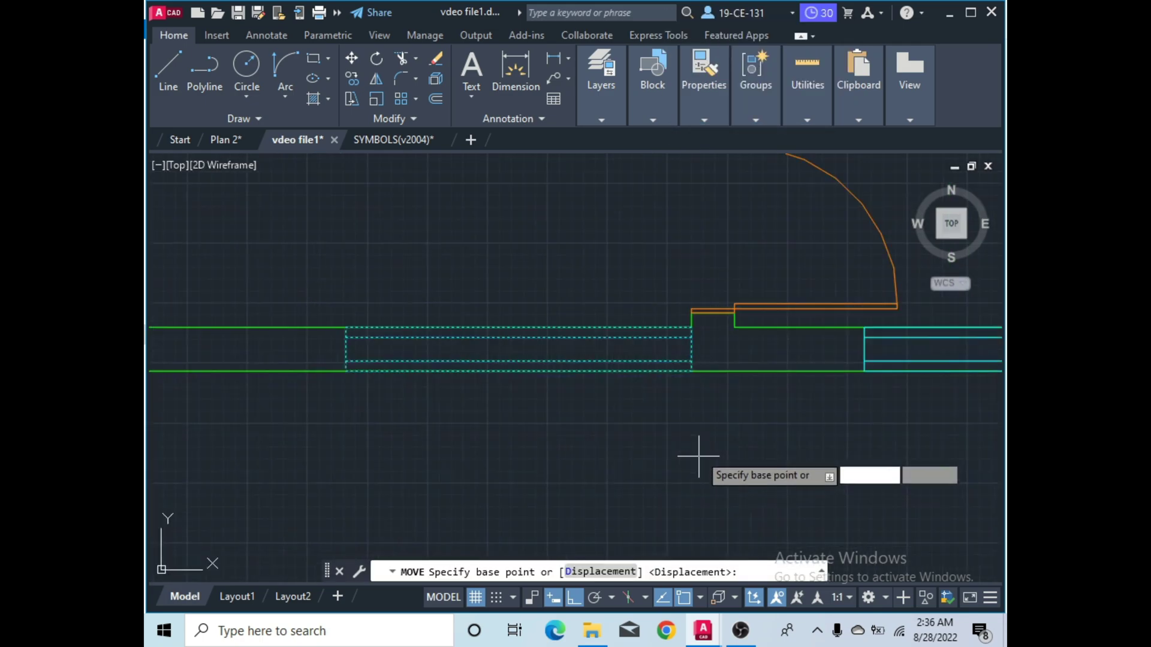
click(691, 371)
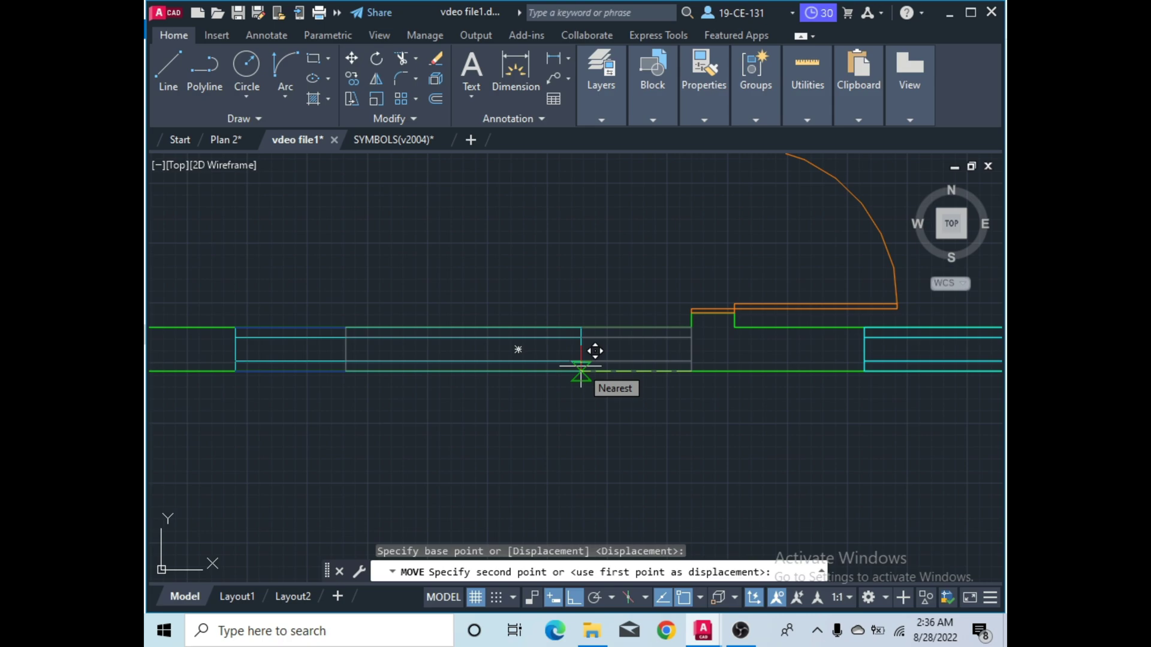
text(5')
key(Return)
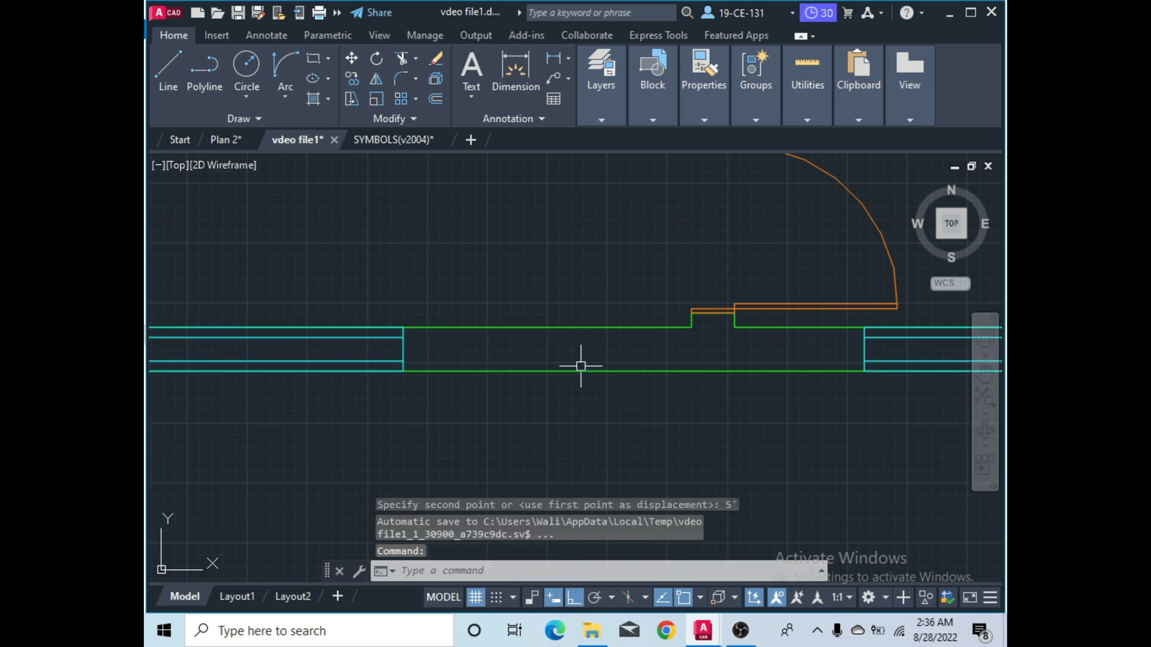
With Ortho off, move the loose vertical 6' window into the right outer wall, placing its bottom-right corner on the plan's lower-right outer corner.
scroll(596, 366, down, 5)
scroll(706, 381, down, 1)
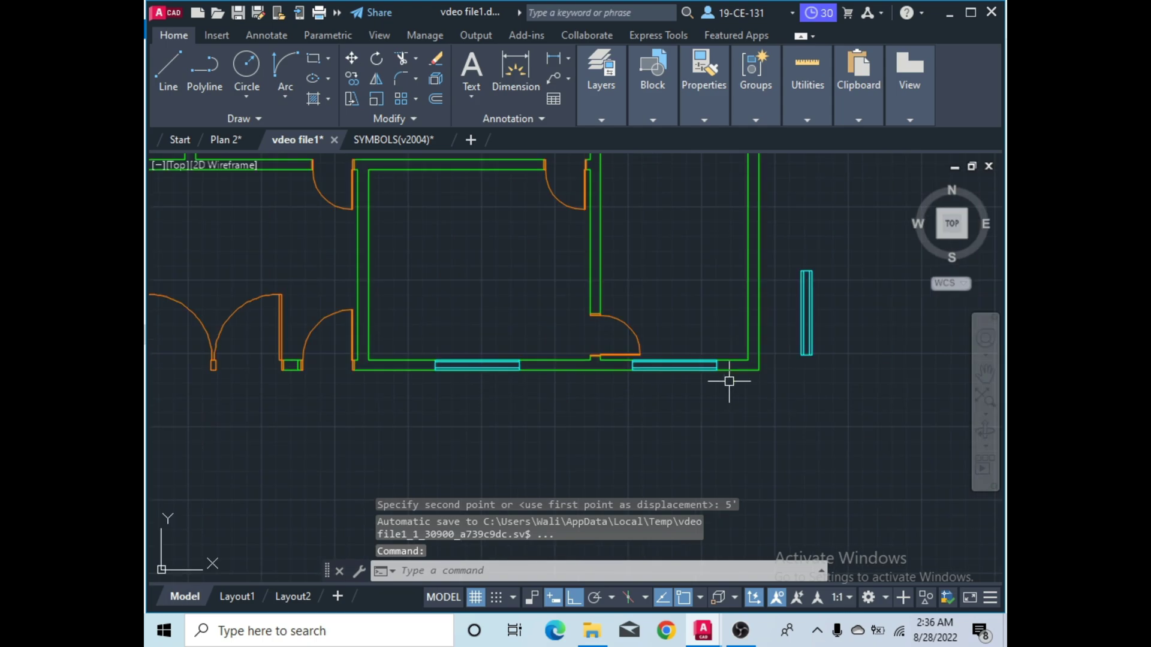
click(807, 317)
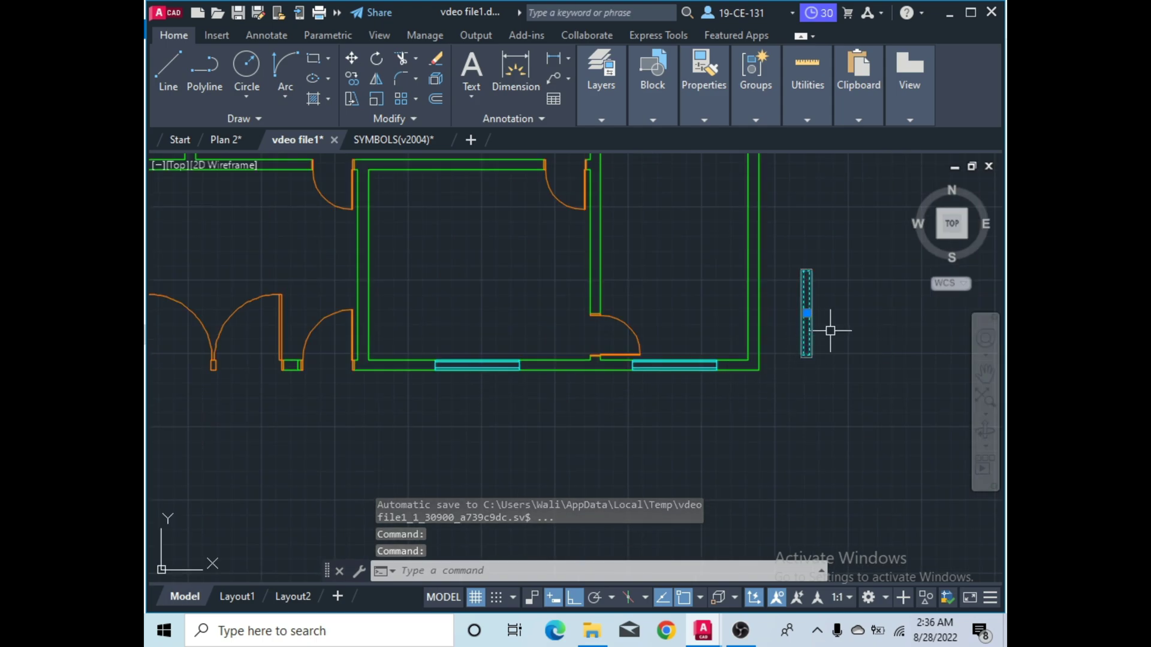
right_click(823, 330)
click(862, 332)
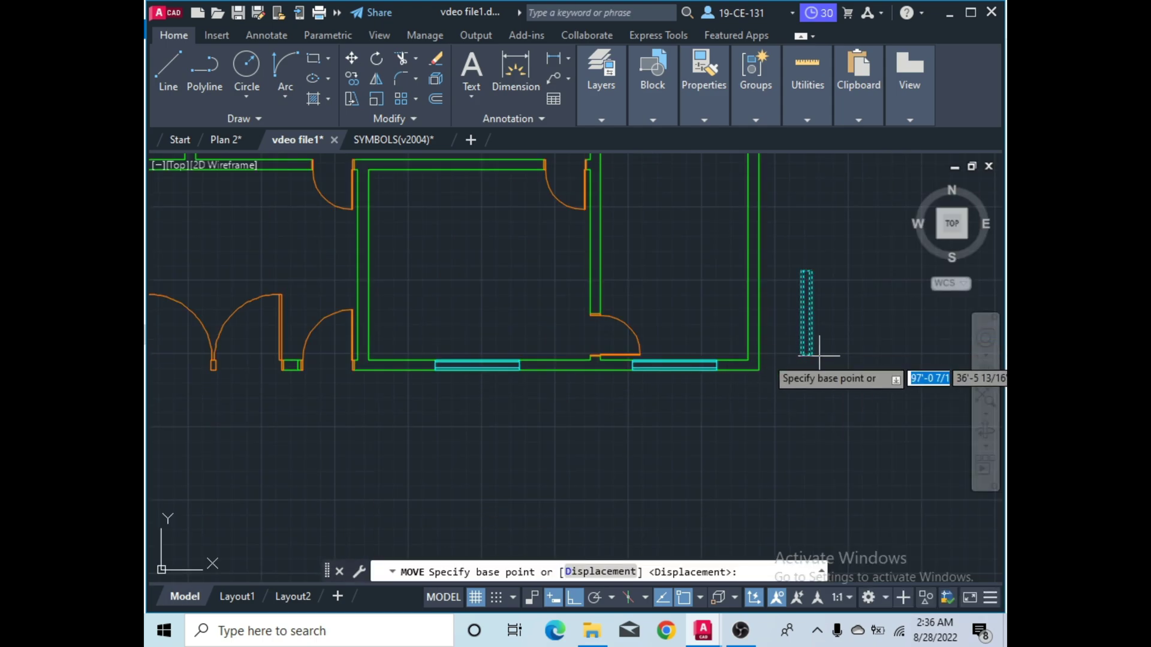
scroll(812, 351, up, 5)
click(809, 346)
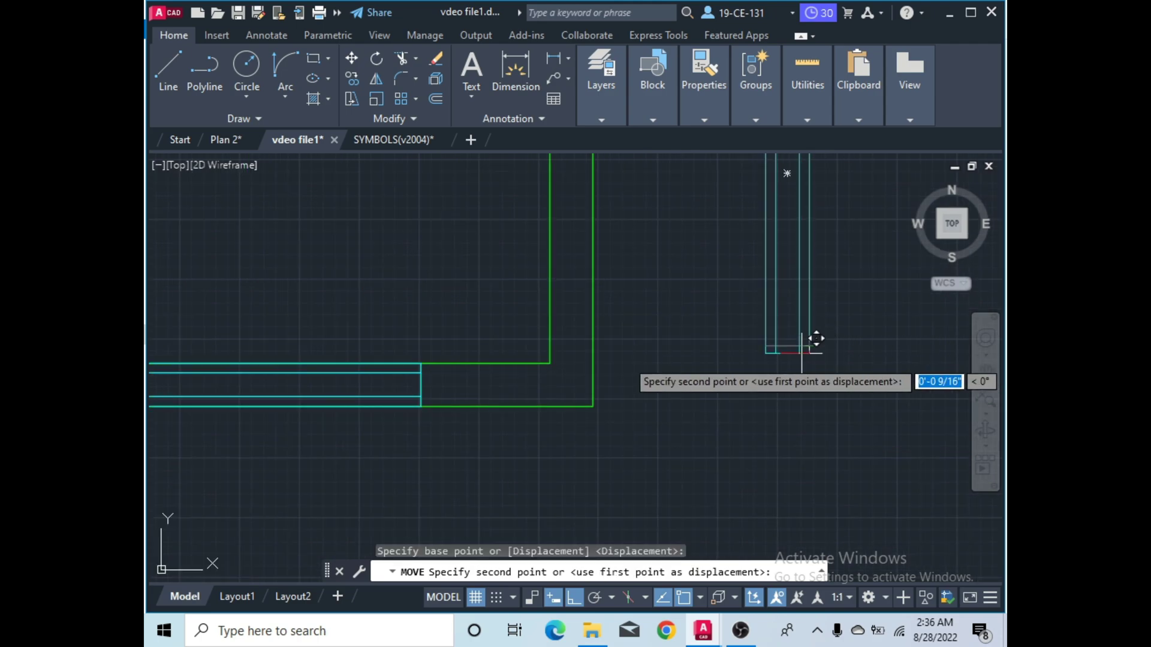
click(570, 596)
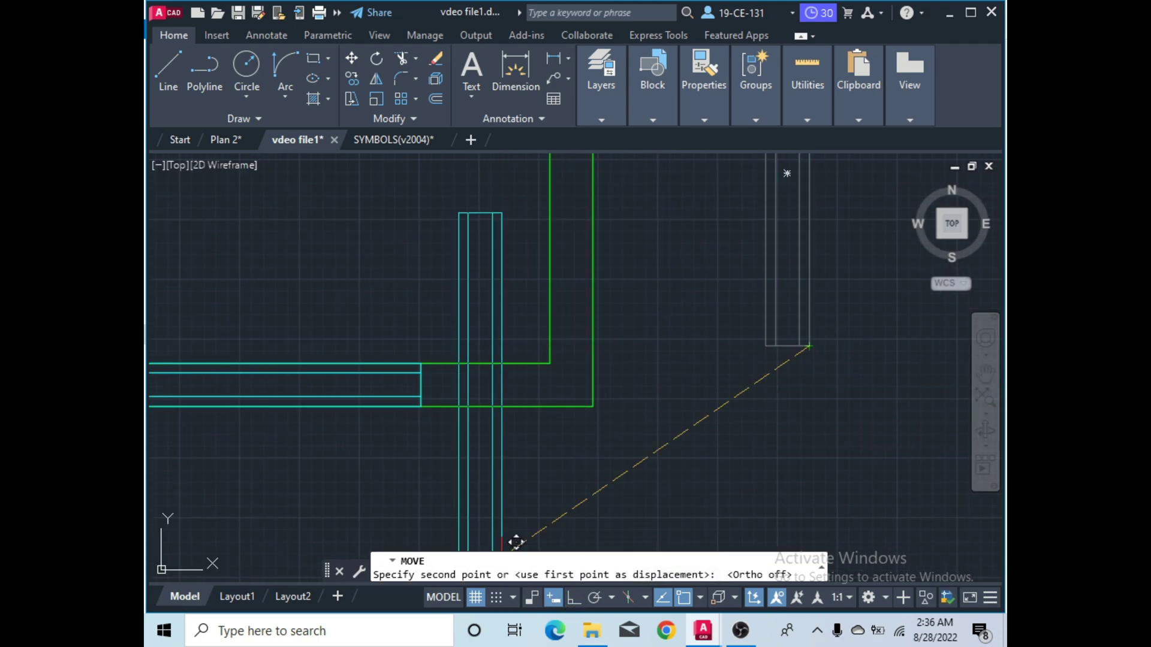
click(594, 407)
With Ortho on, move the vertical 6' window 3' straight up within the right outer wall from its bottom-right corner.
scroll(579, 450, down, 4)
scroll(582, 437, up, 4)
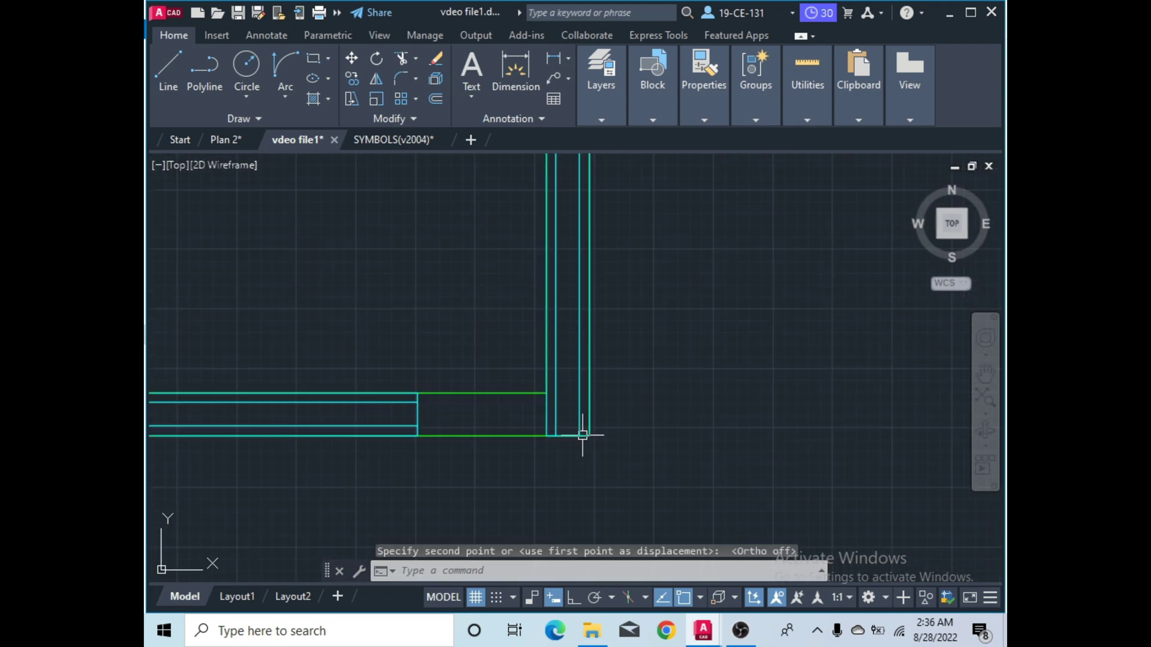
click(575, 397)
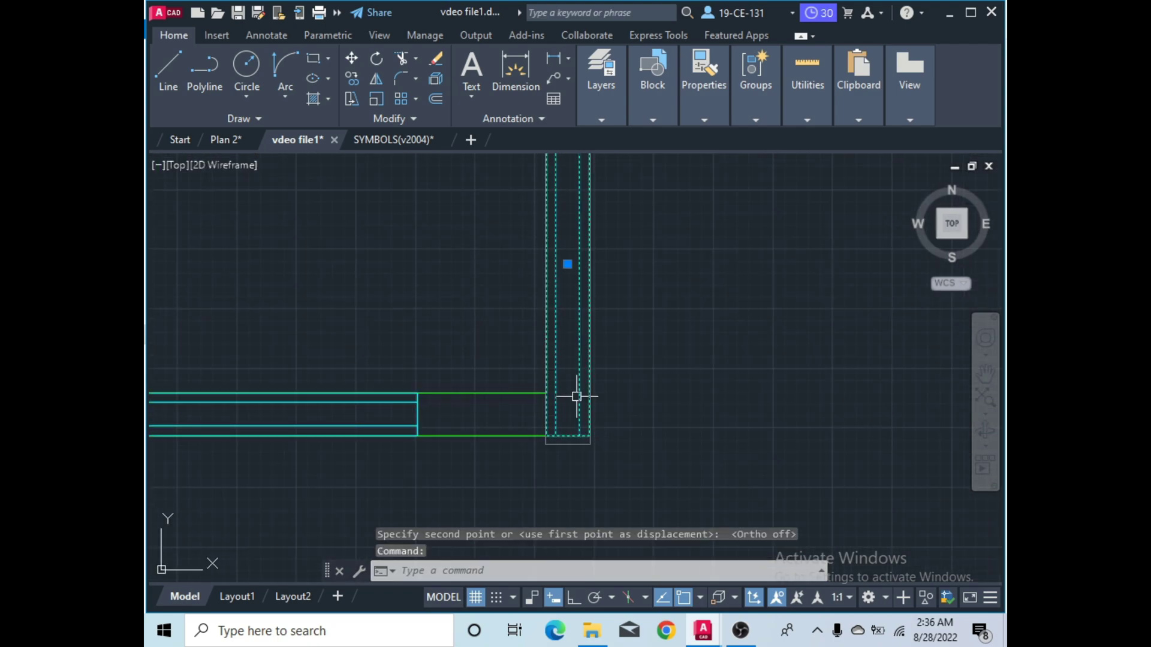
click(351, 58)
click(589, 437)
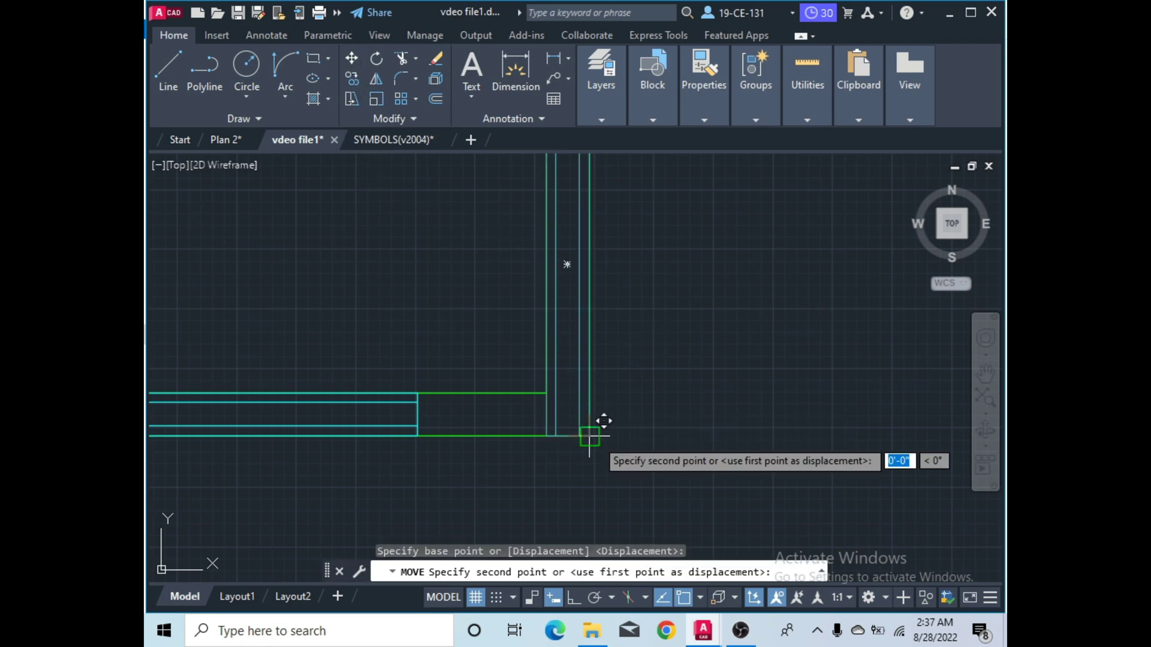
click(574, 597)
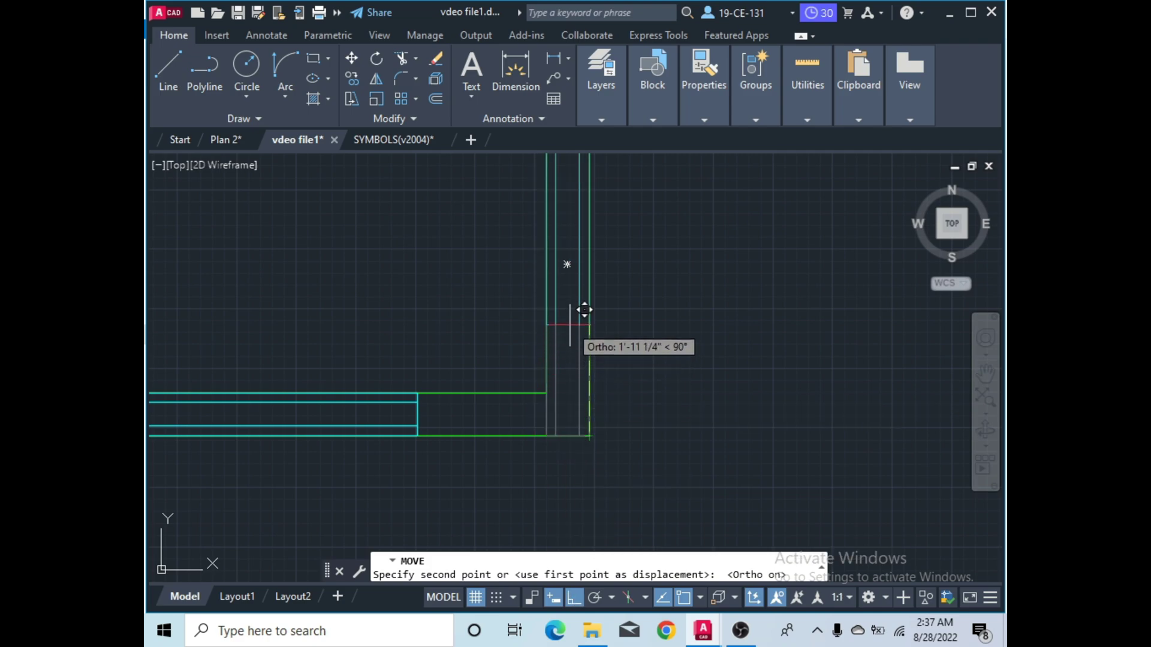
text(3')
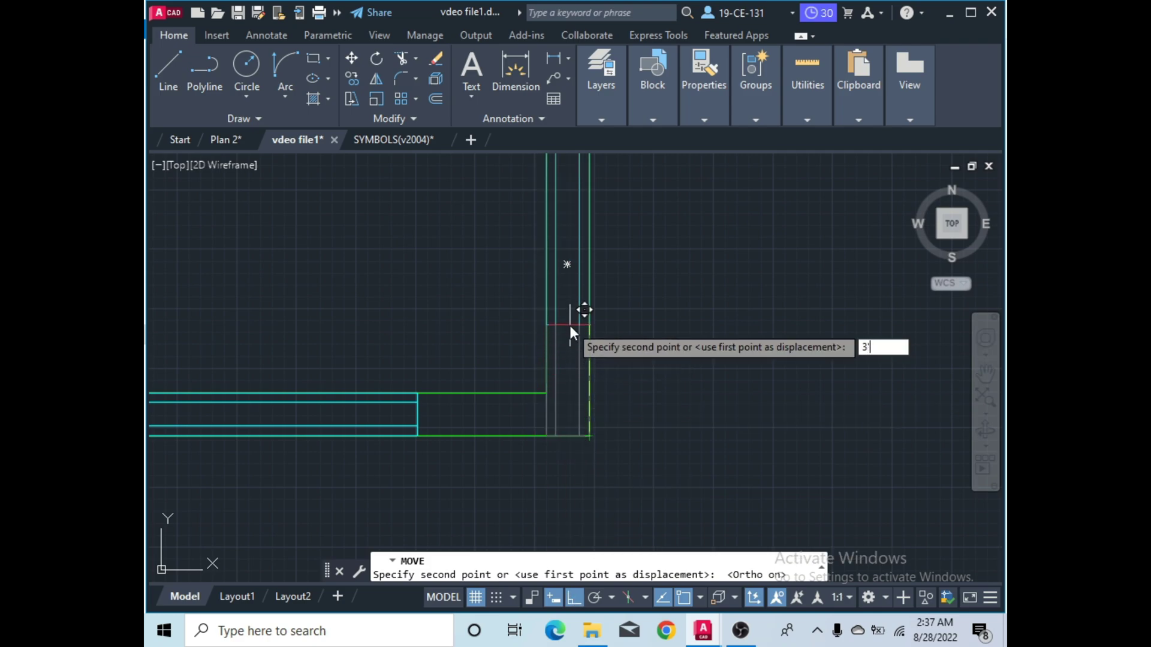
key(Return)
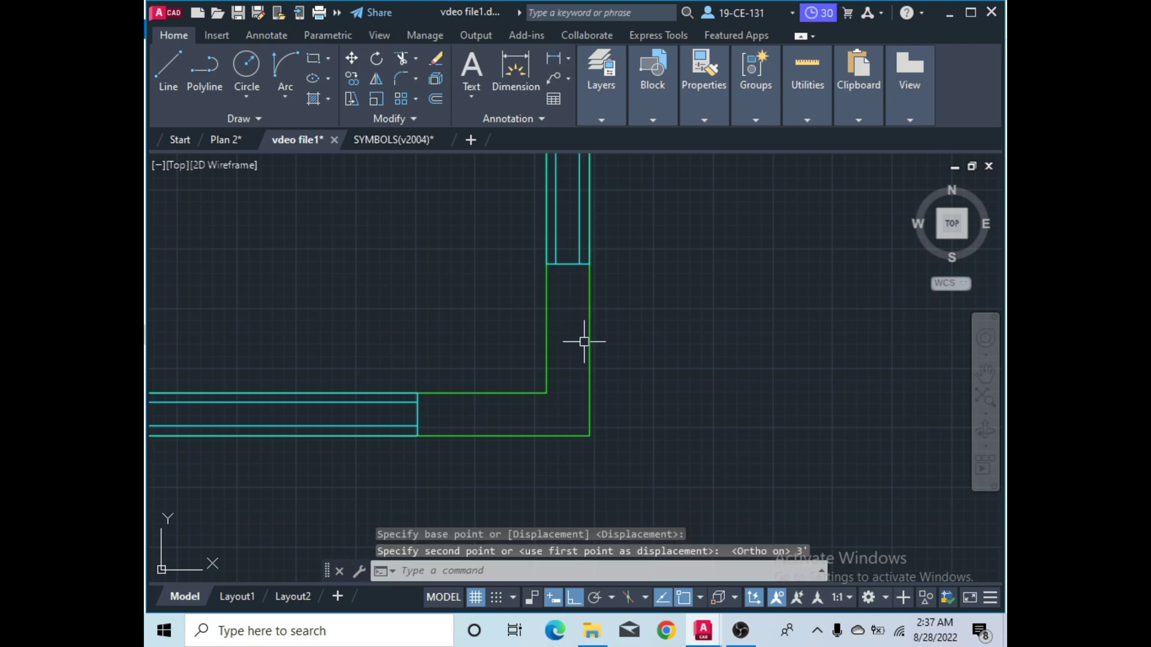
Move the small upper-right room's 2' window 5' to the left along the top wall, using its bottom-right corner as base point.
scroll(599, 402, down, 5)
scroll(635, 390, down, 5)
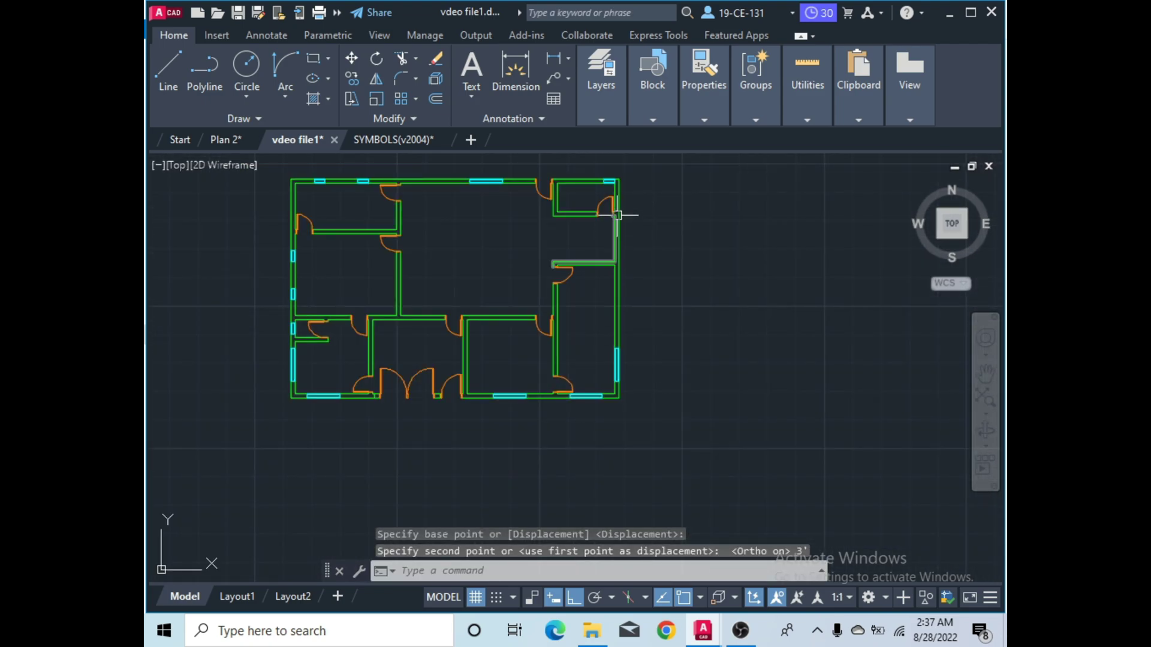
scroll(608, 173, up, 5)
scroll(607, 172, up, 6)
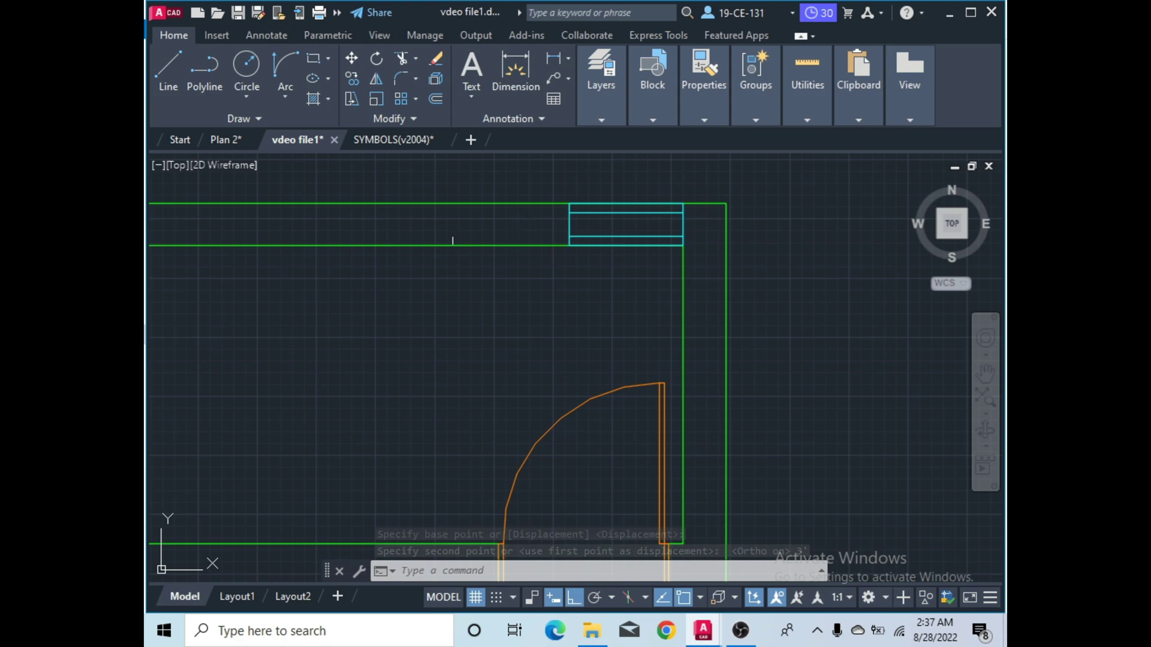
scroll(506, 231, down, 2)
click(592, 243)
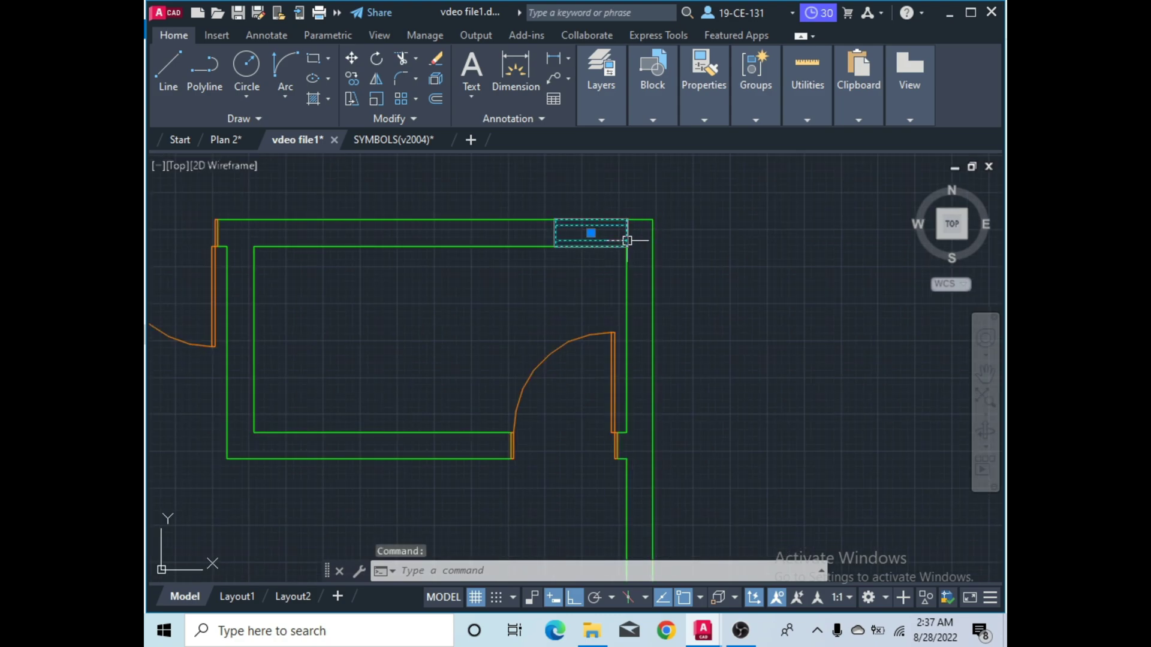
click(352, 58)
click(627, 245)
scroll(627, 247, up, 2)
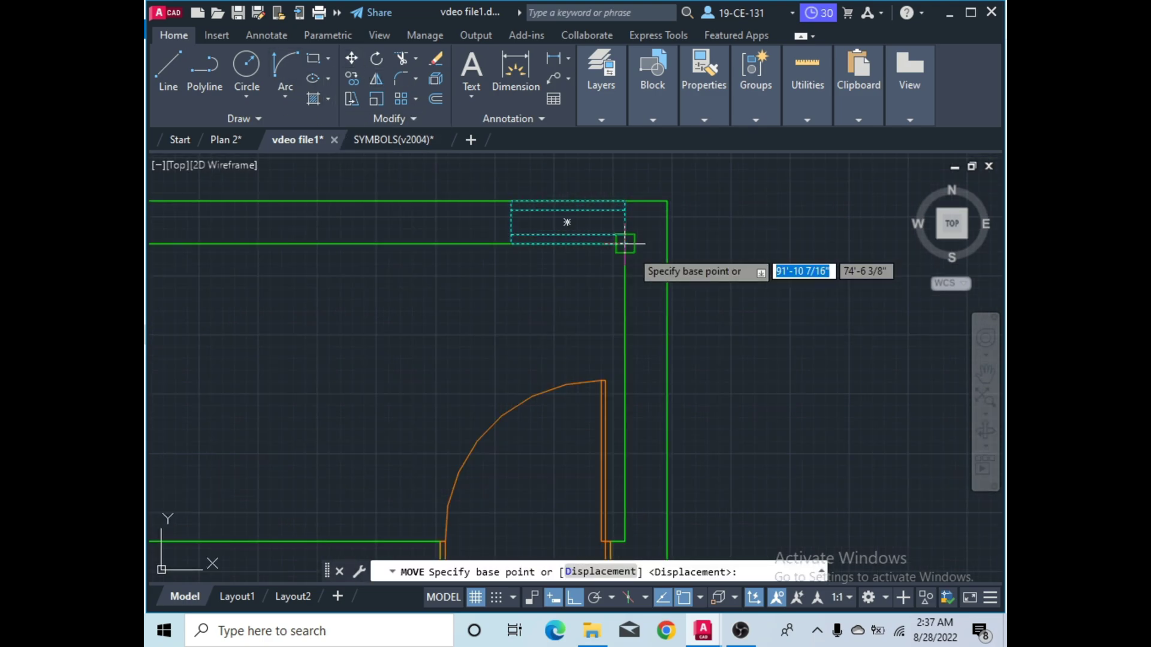
scroll(555, 252, down, 2)
scroll(561, 252, down, 2)
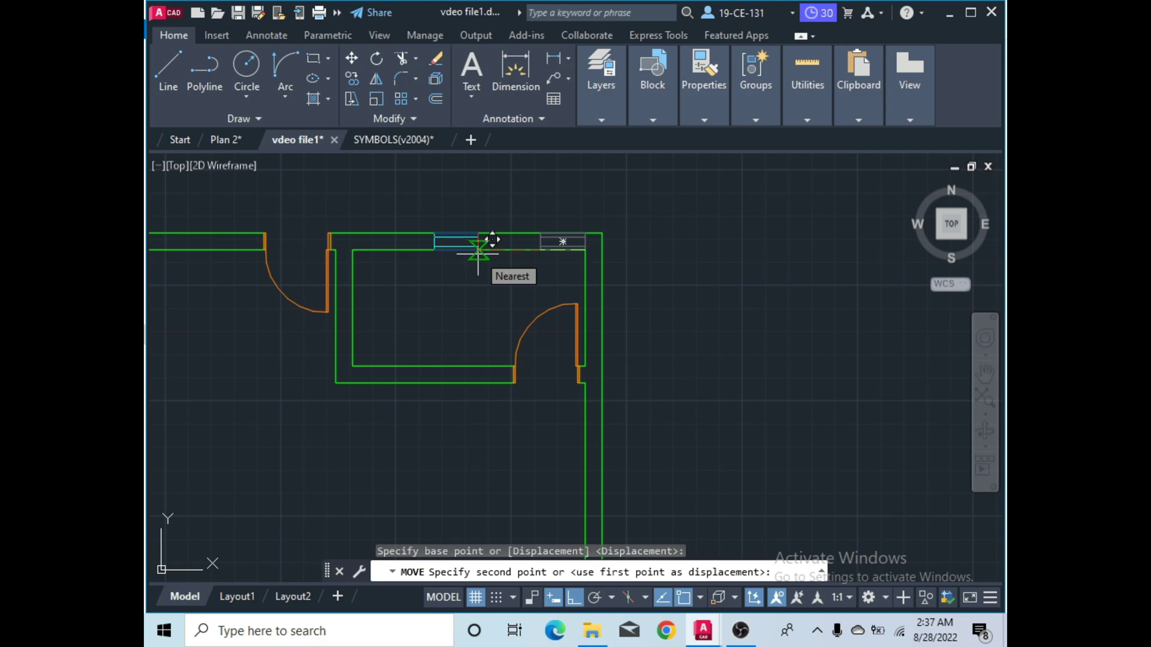
text(5')
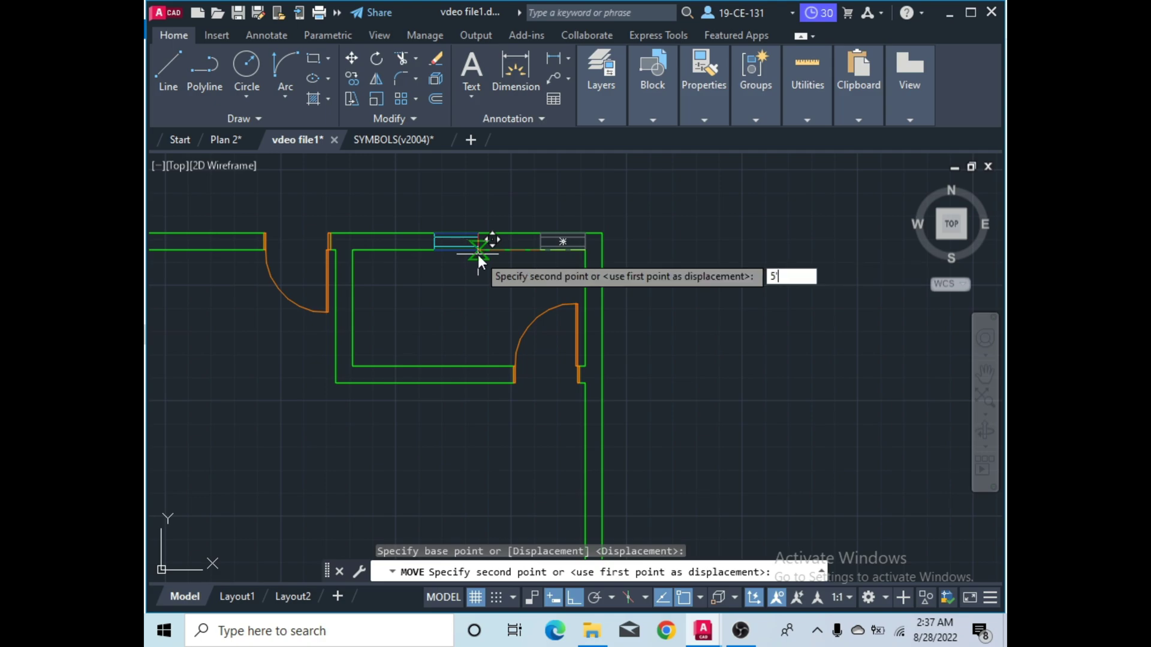
key(Return)
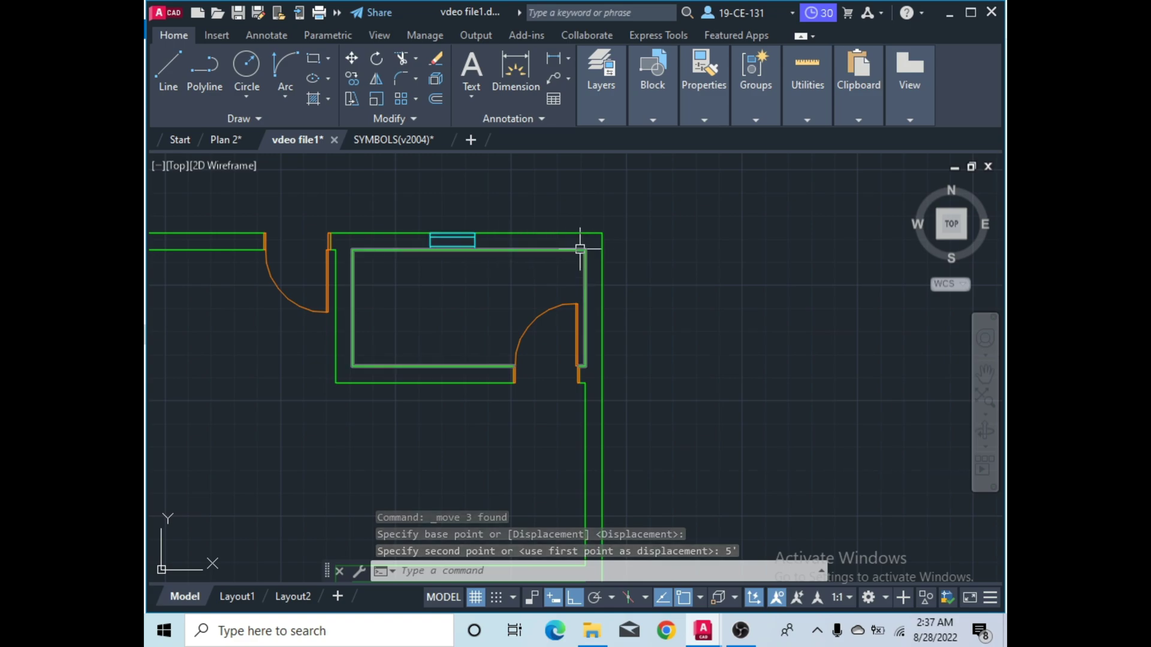
scroll(542, 229, down, 6)
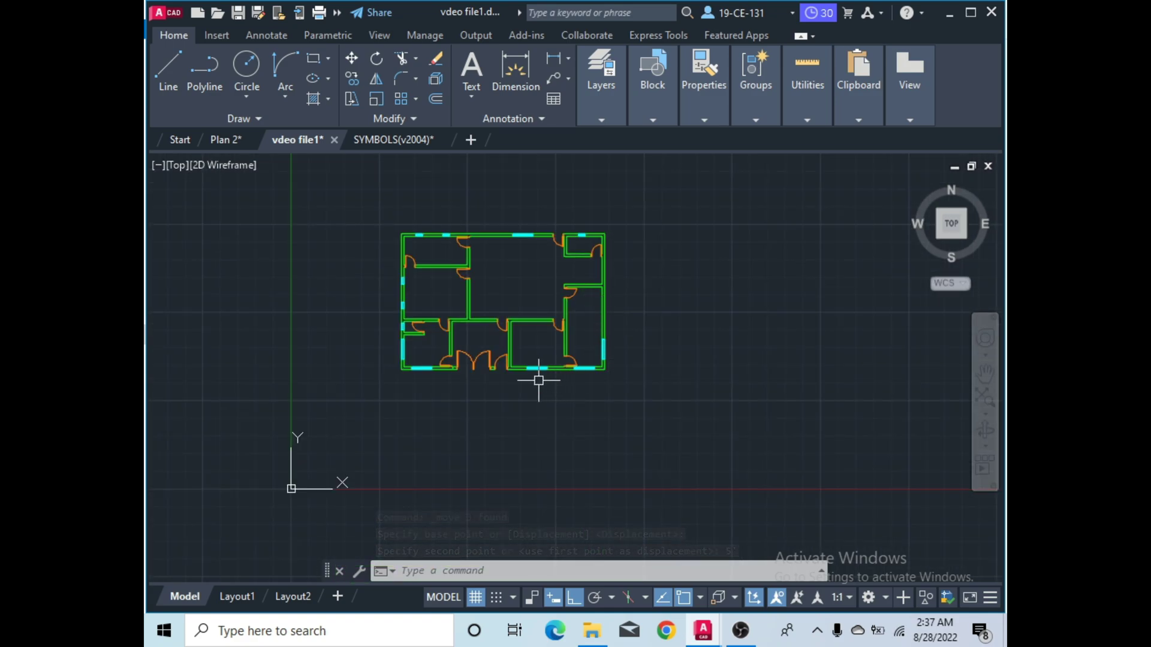
scroll(480, 378, up, 2)
scroll(420, 401, down, 2)
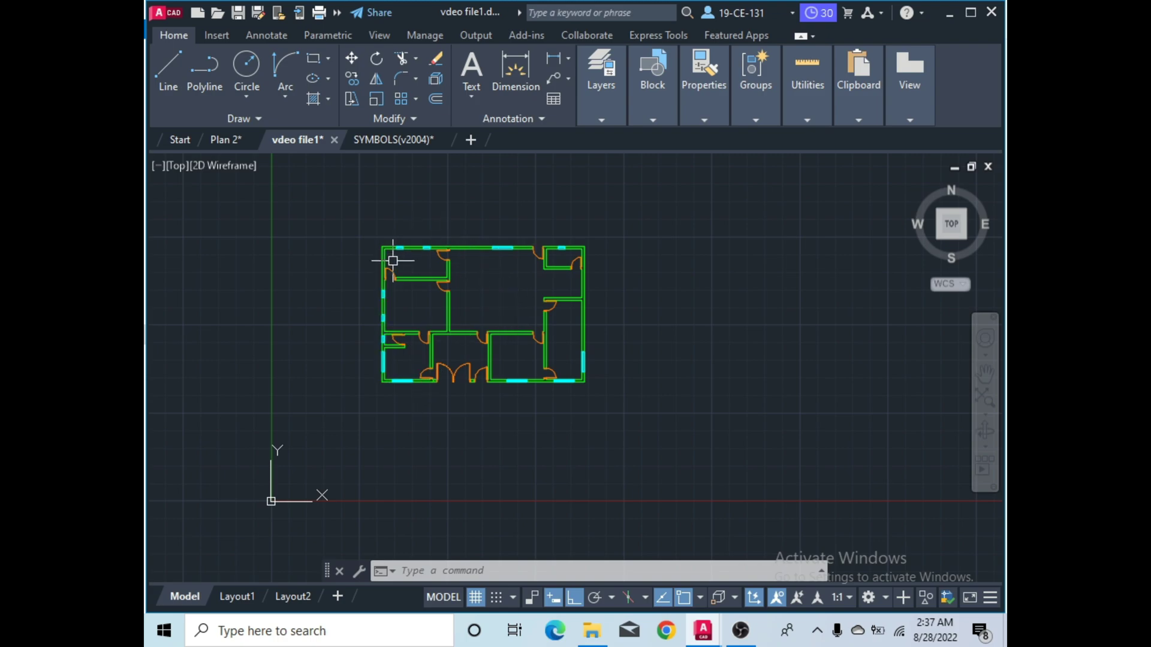
scroll(390, 259, up, 2)
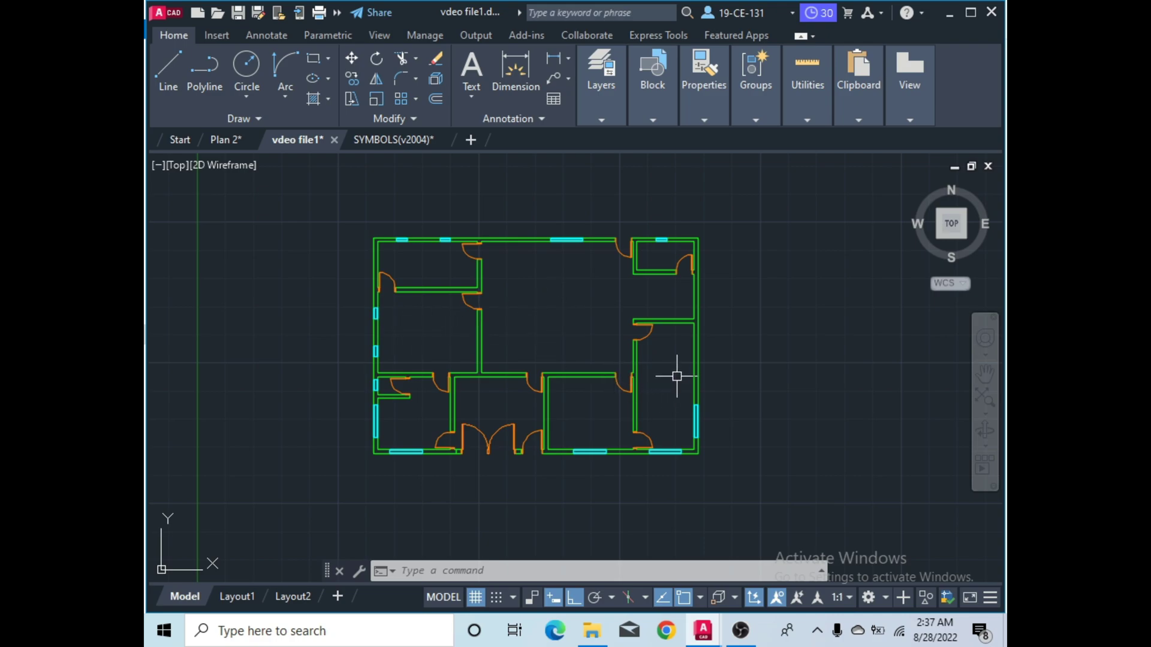
scroll(560, 291, down, 2)
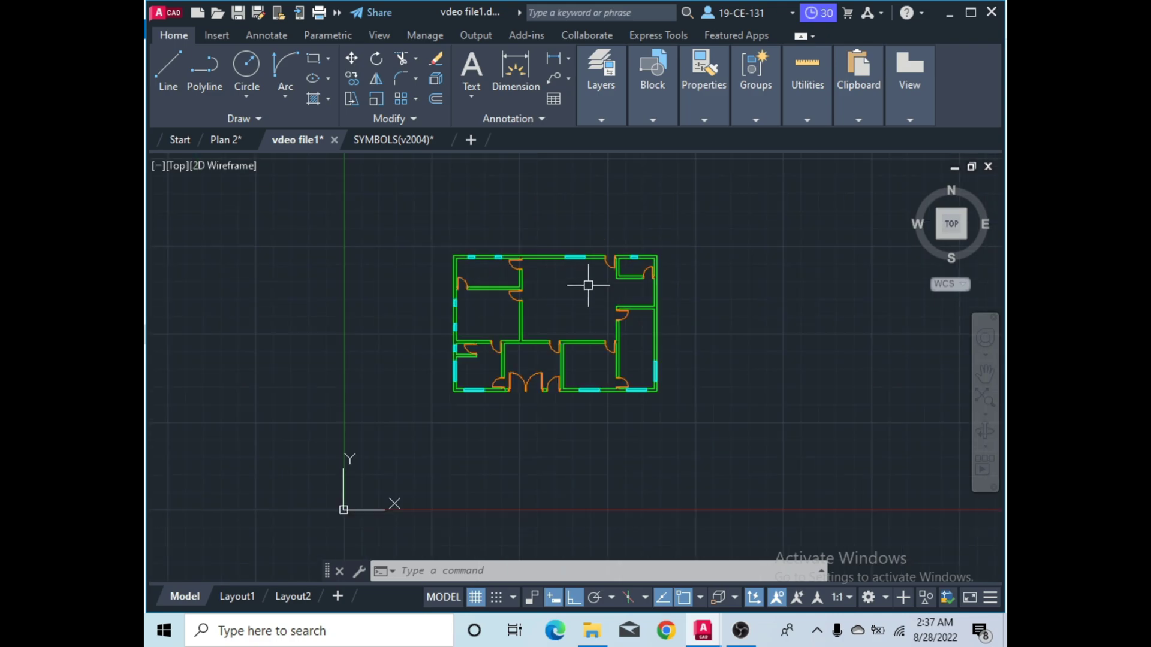
scroll(564, 294, up, 2)
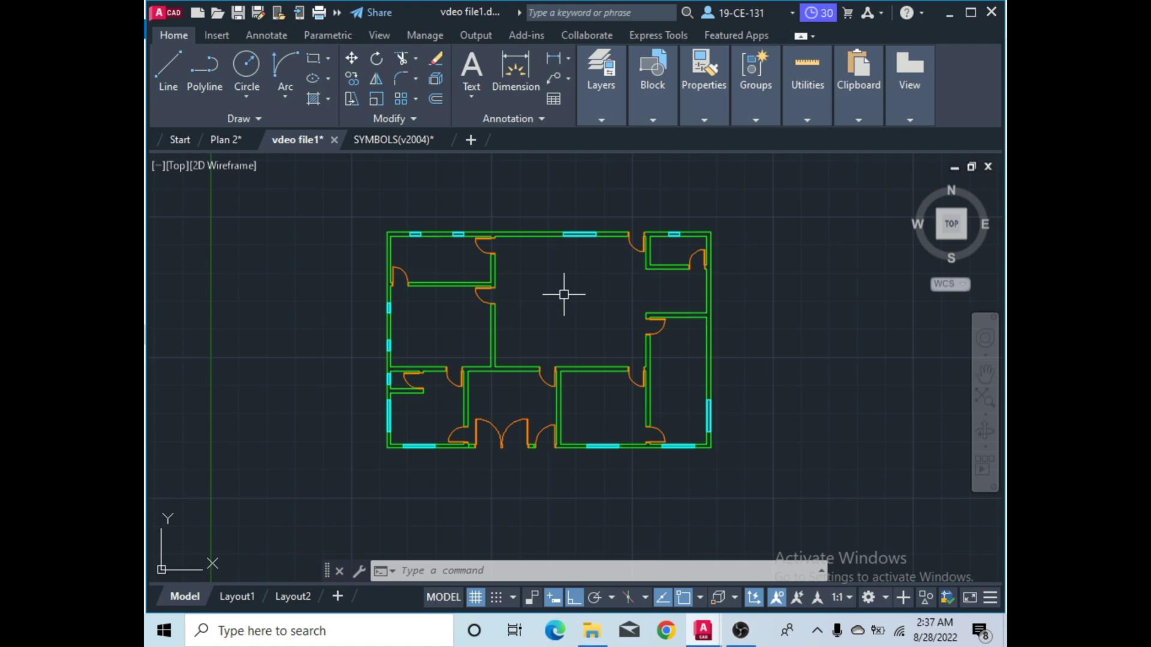
click(541, 121)
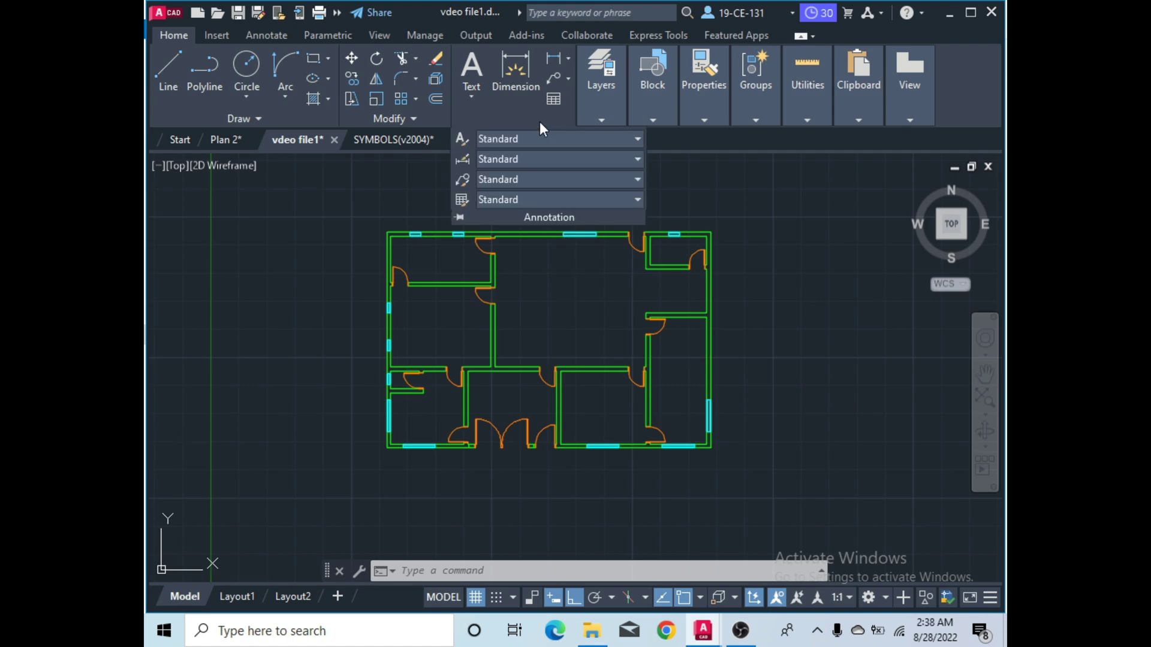
click(511, 140)
click(511, 139)
click(510, 139)
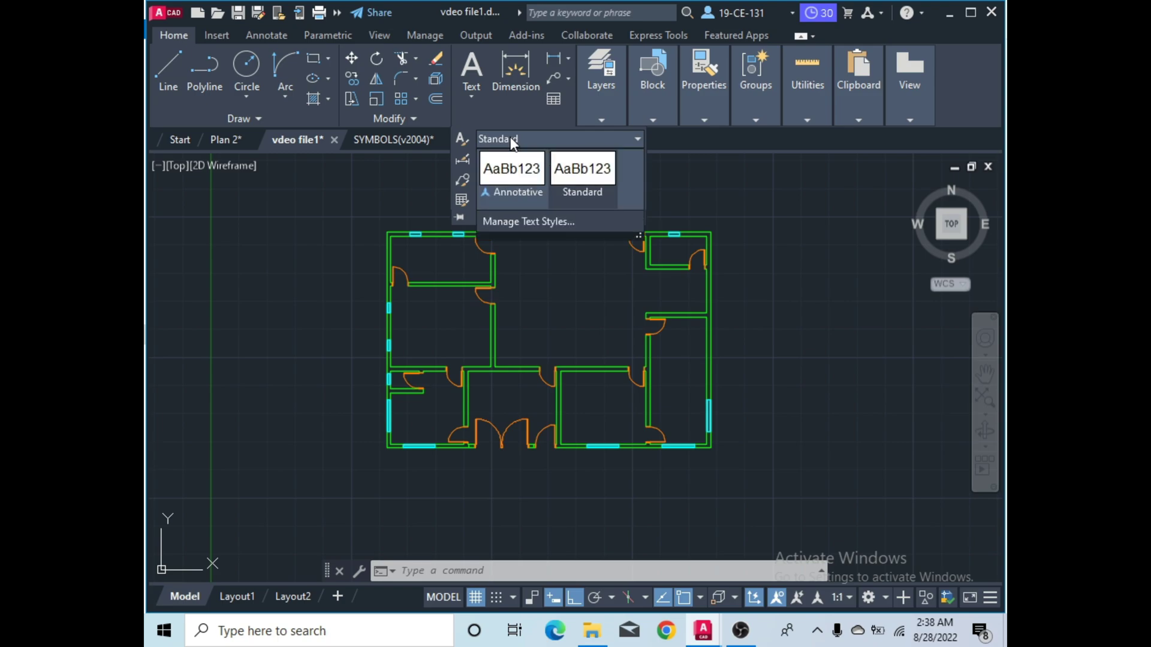
click(496, 137)
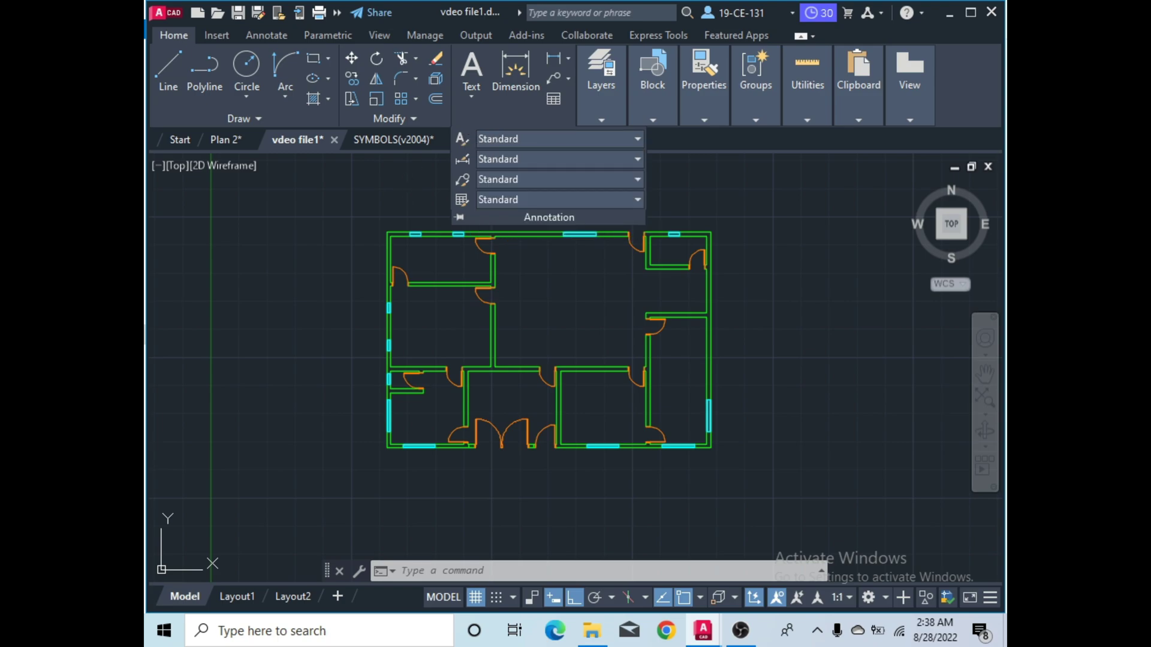
click(423, 187)
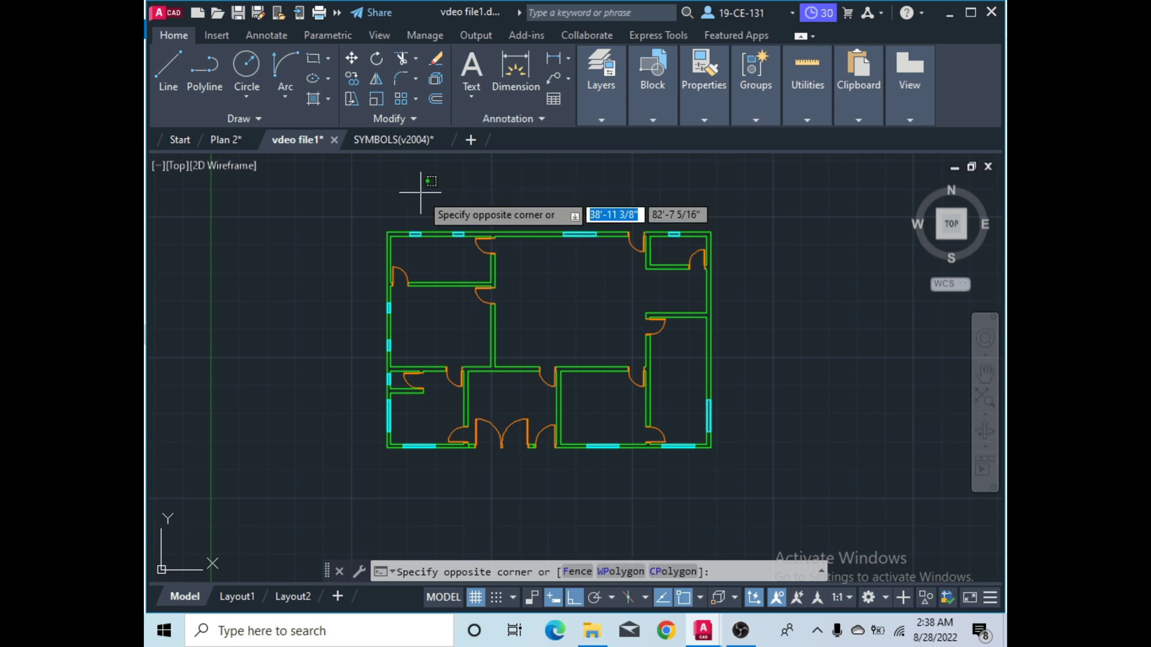
Create a new text style named Wali1.
click(538, 120)
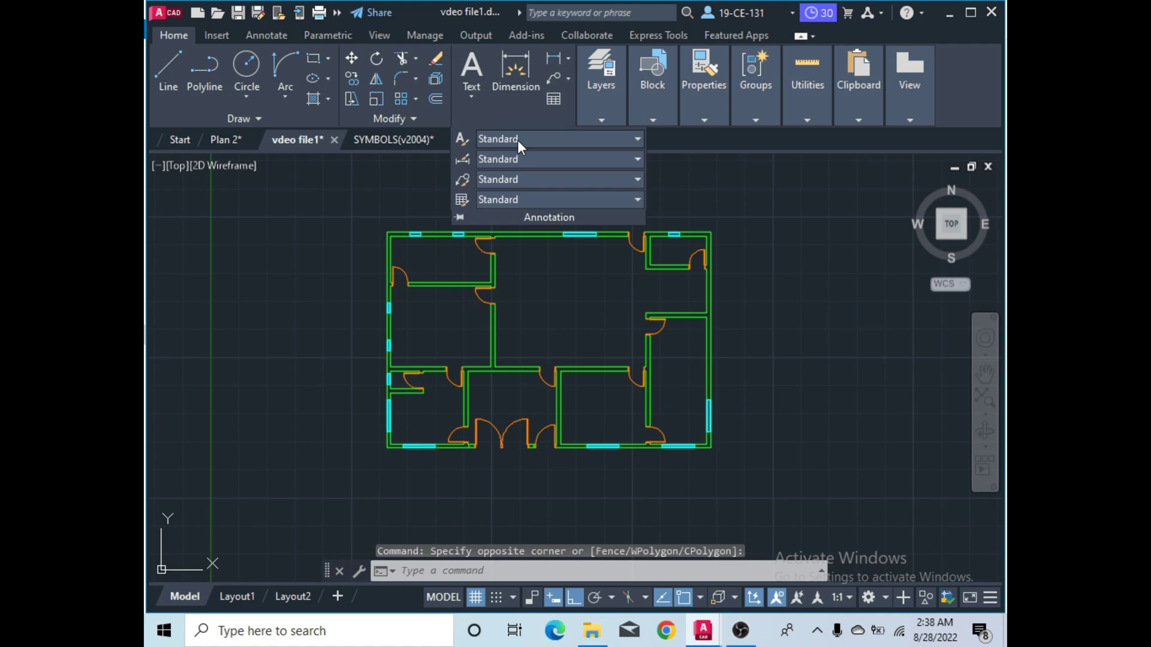
click(517, 139)
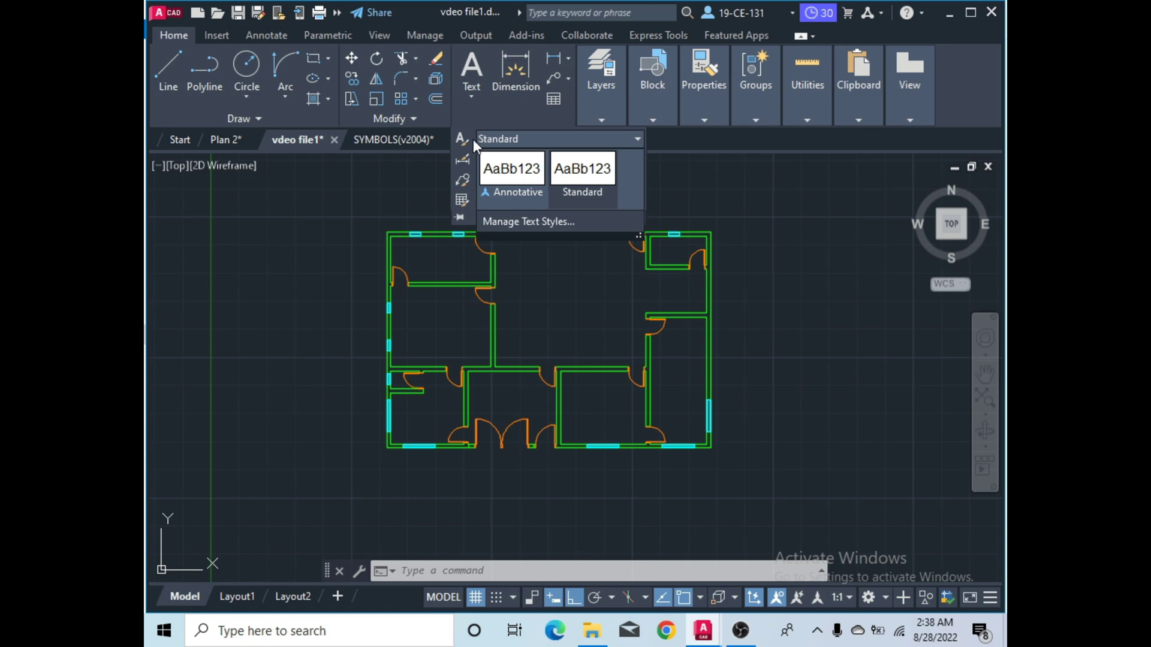
click(529, 139)
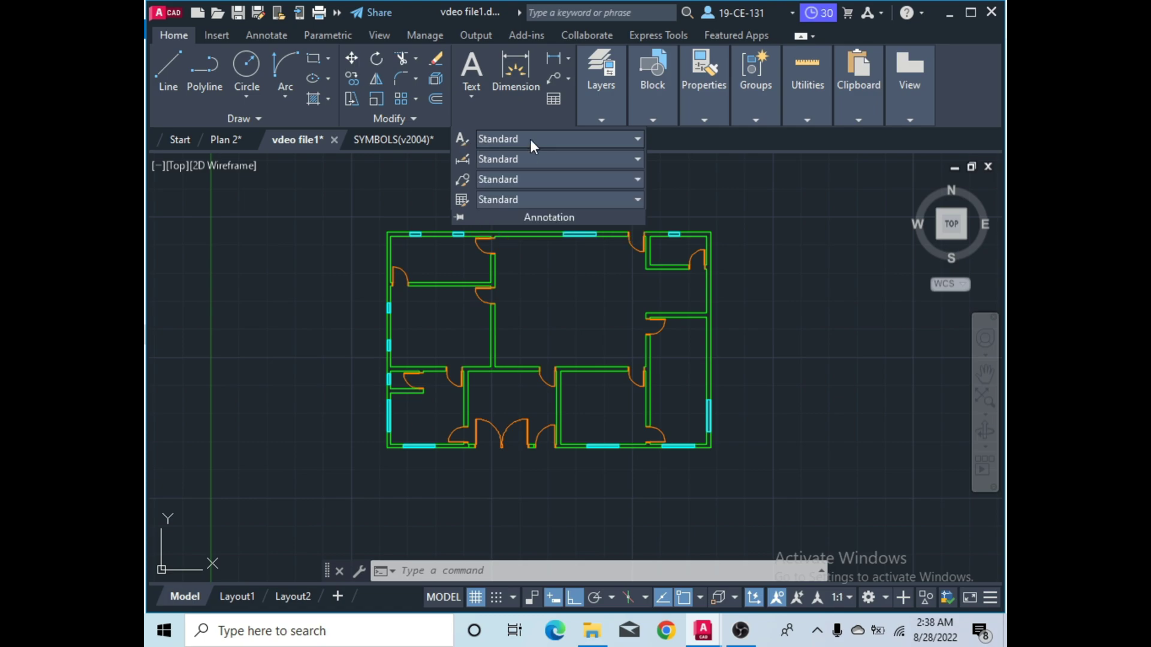
click(539, 139)
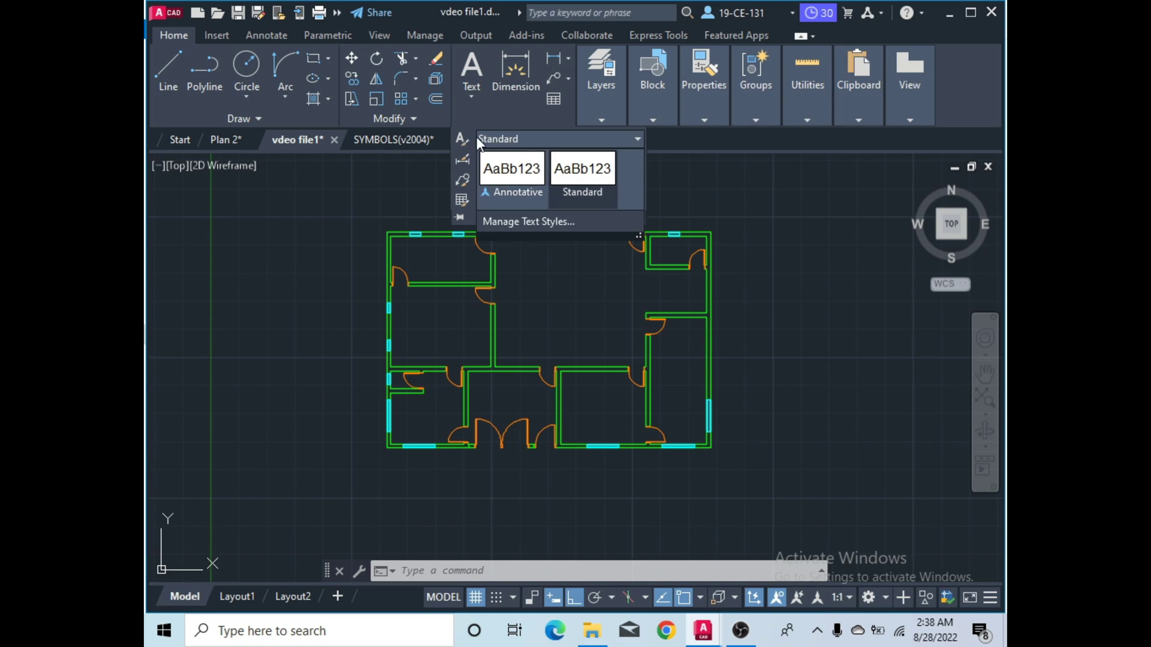
click(534, 223)
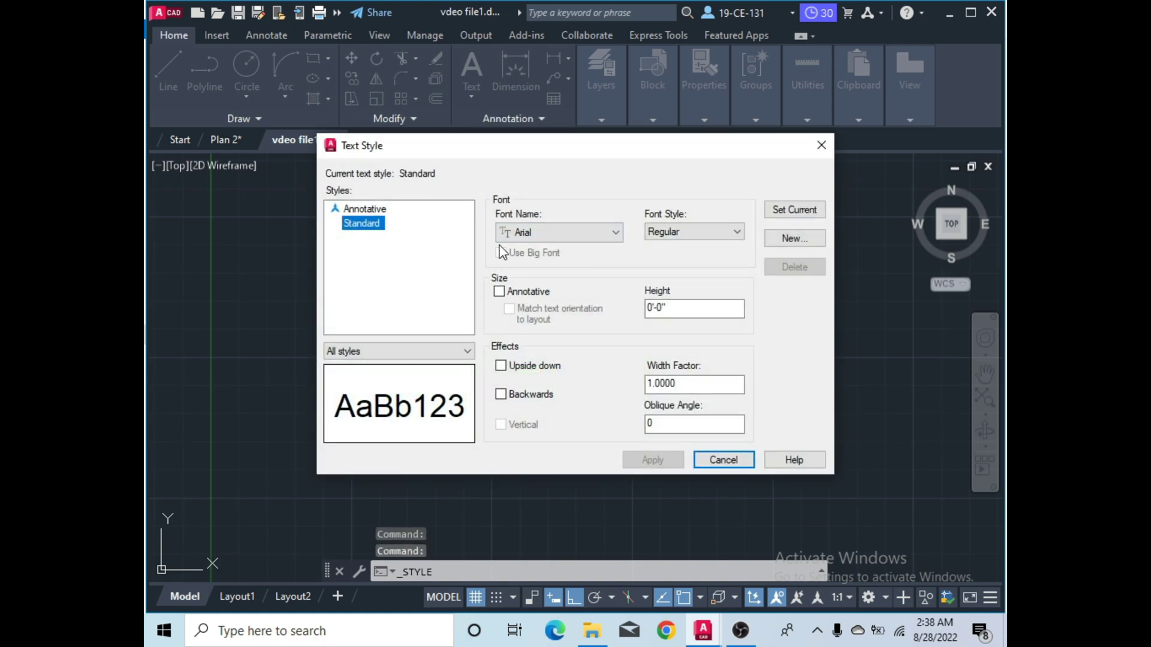
click(795, 238)
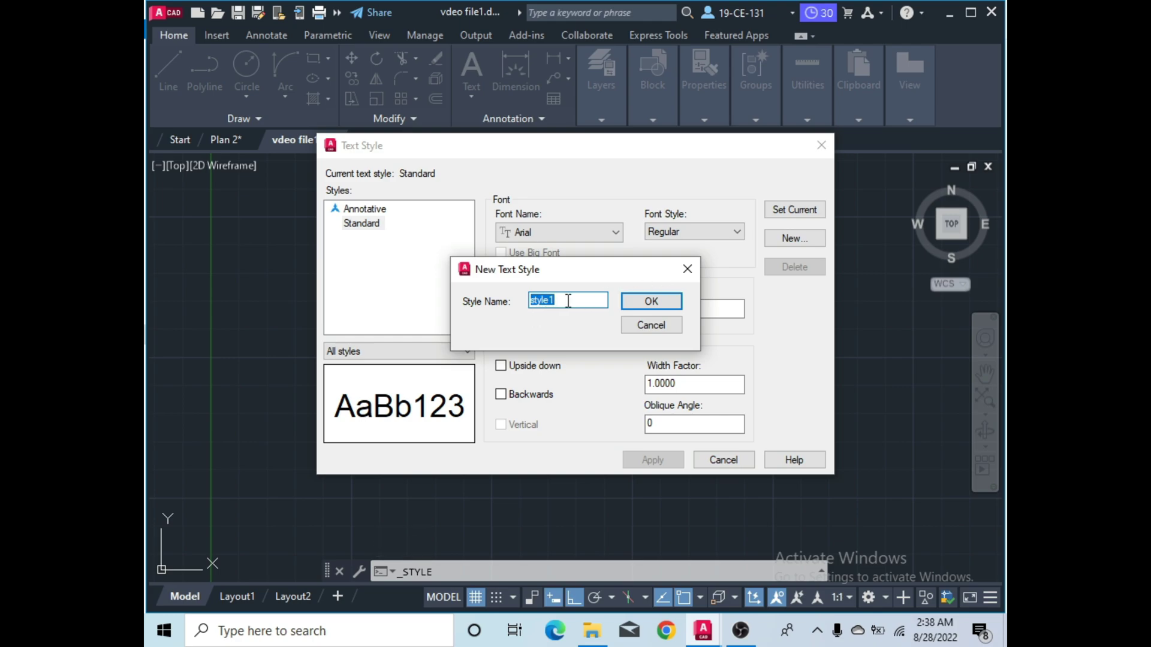
text(Wali1)
click(660, 301)
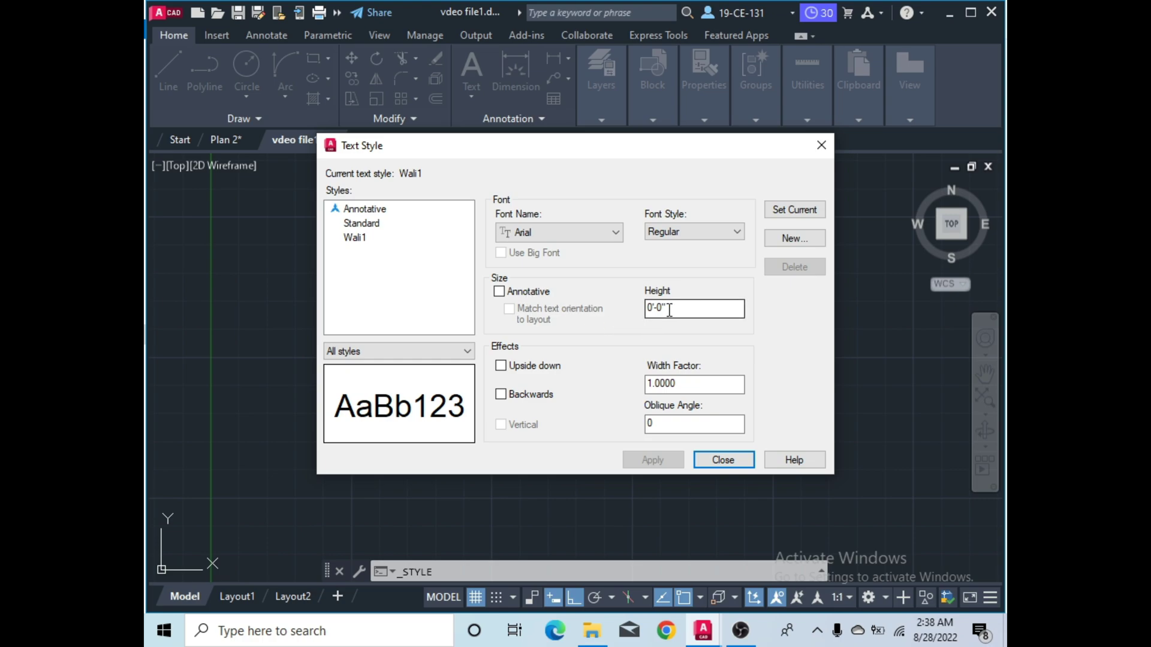
Set the new text style's height to 1' and its font to Bauhaus 93, apply the changes and close the style settings.
drag(673, 308, 591, 315)
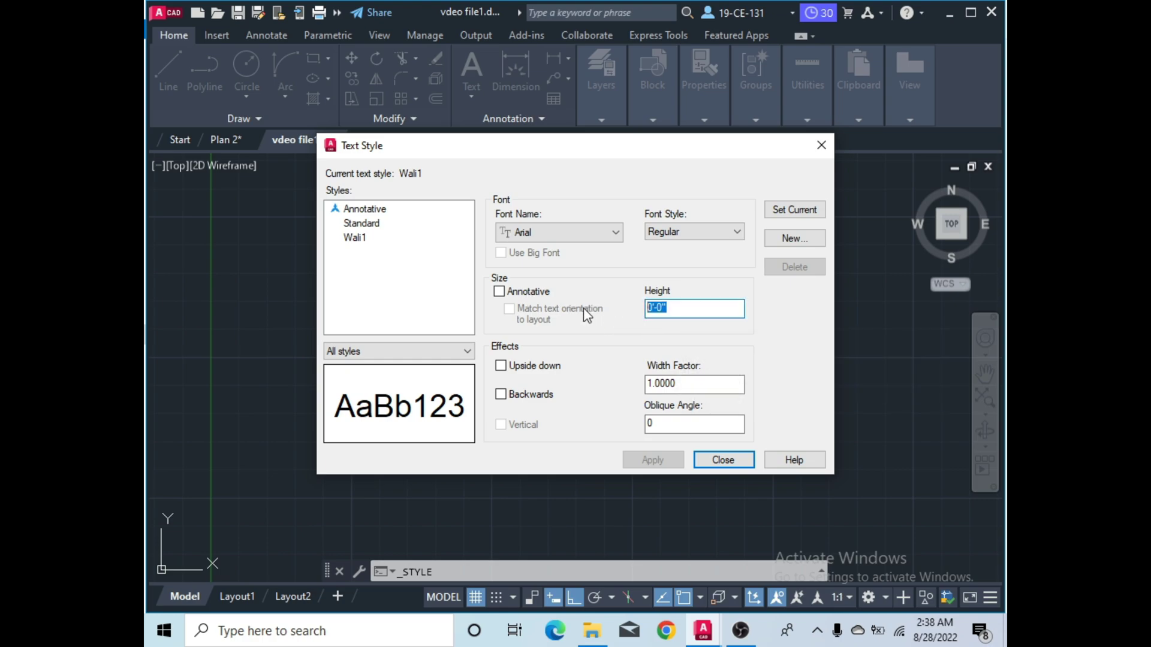
text(1)
key(Return)
click(590, 232)
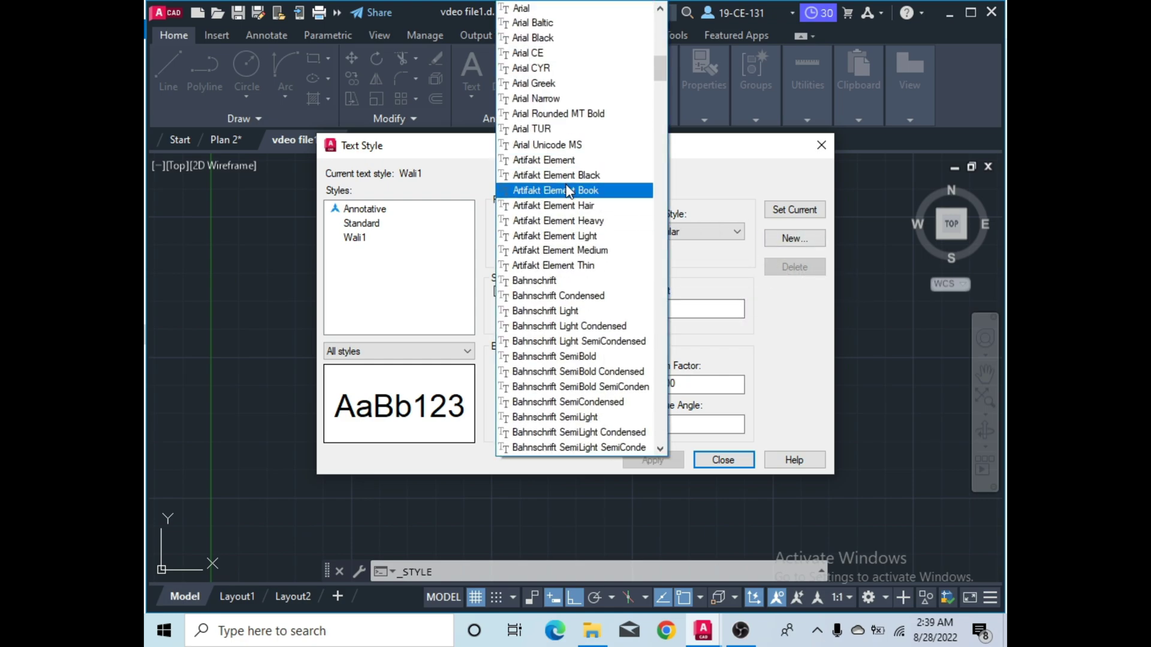
scroll(587, 288, down, 2)
scroll(591, 294, down, 3)
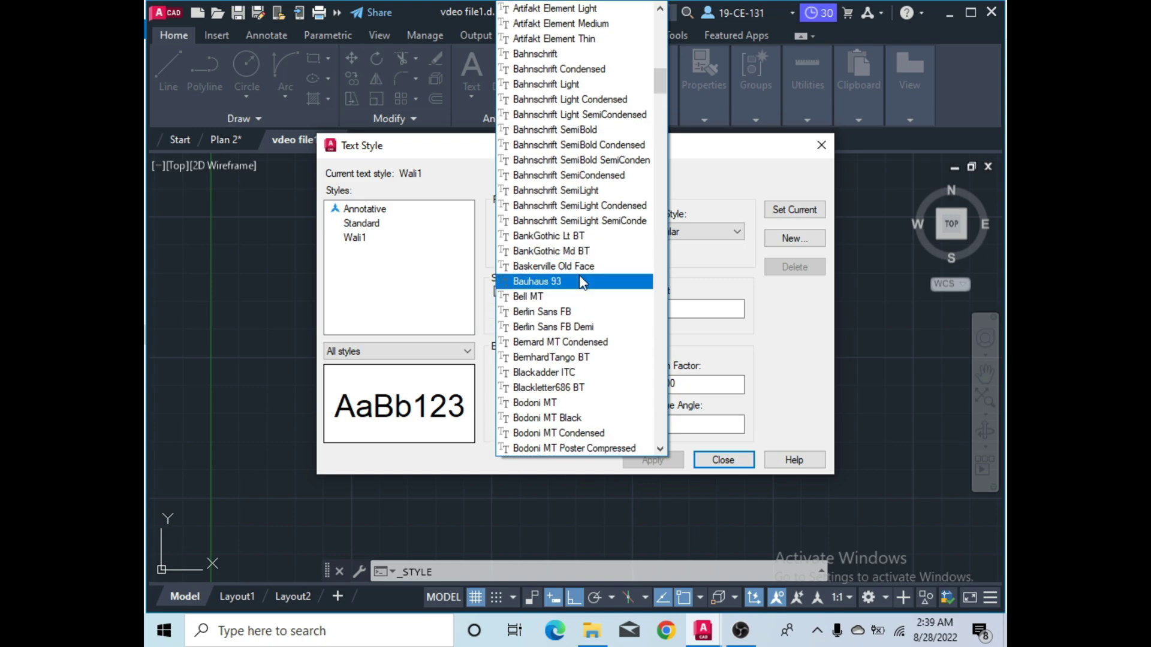
click(579, 277)
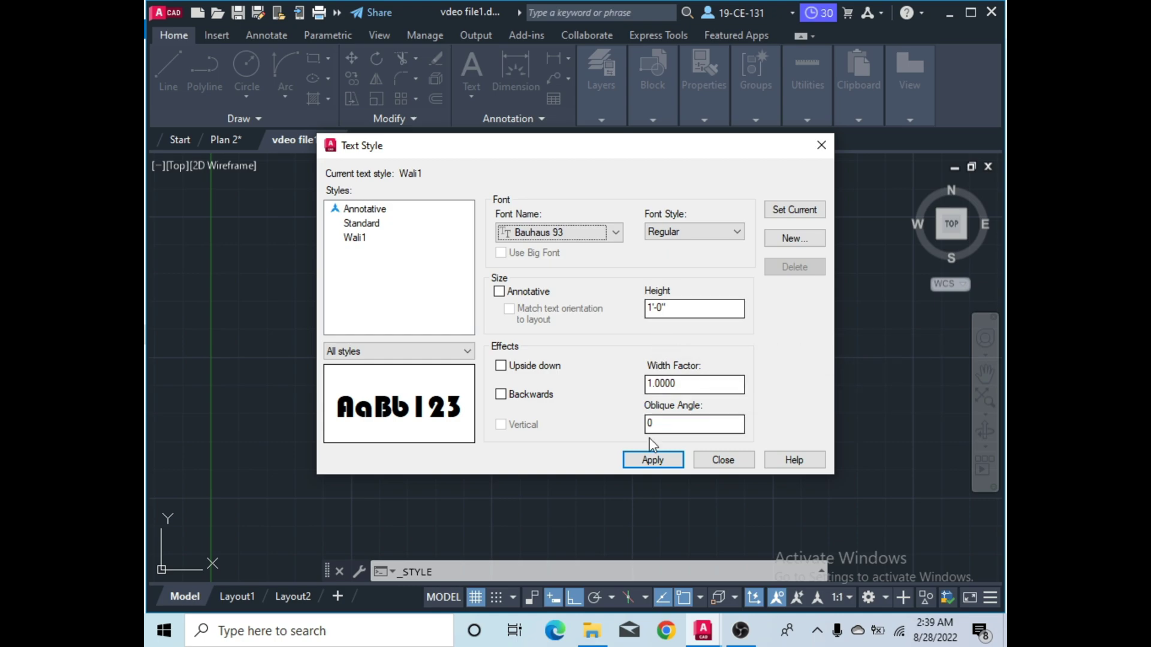
click(645, 459)
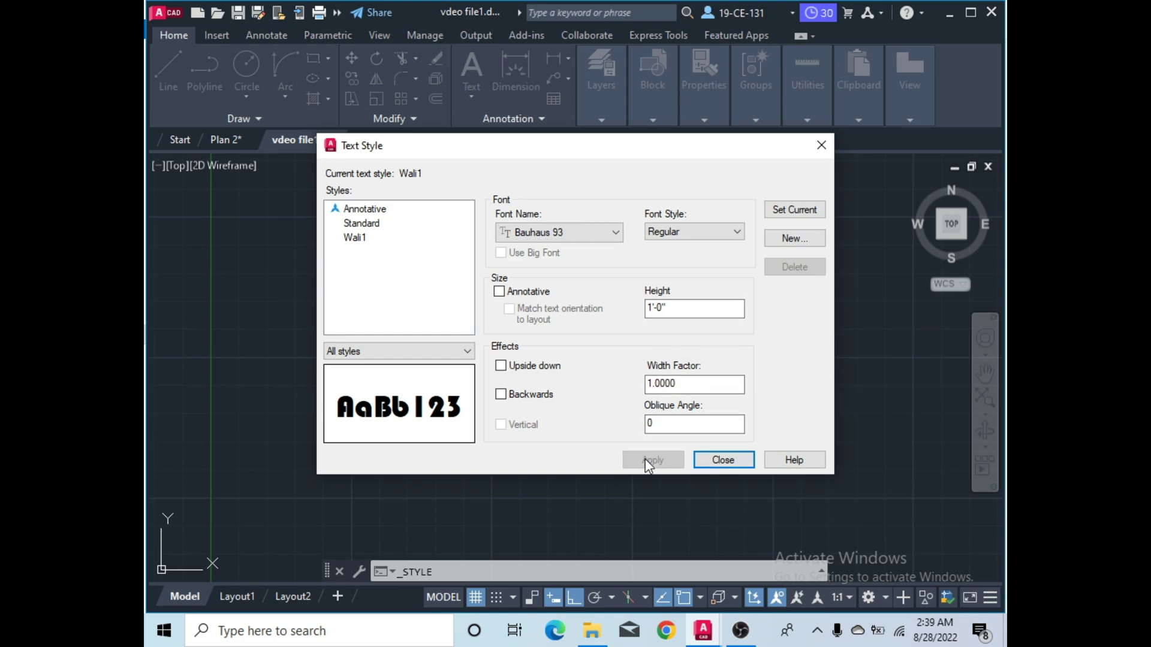
click(722, 460)
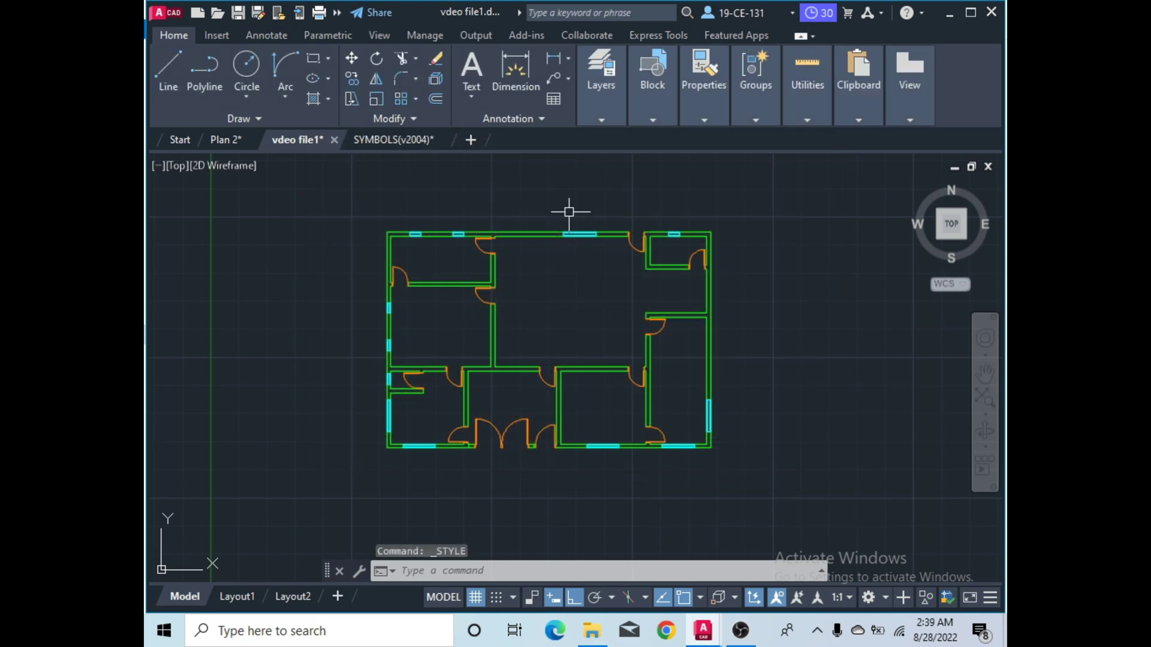
Choose Wali1 as the current text style.
click(531, 118)
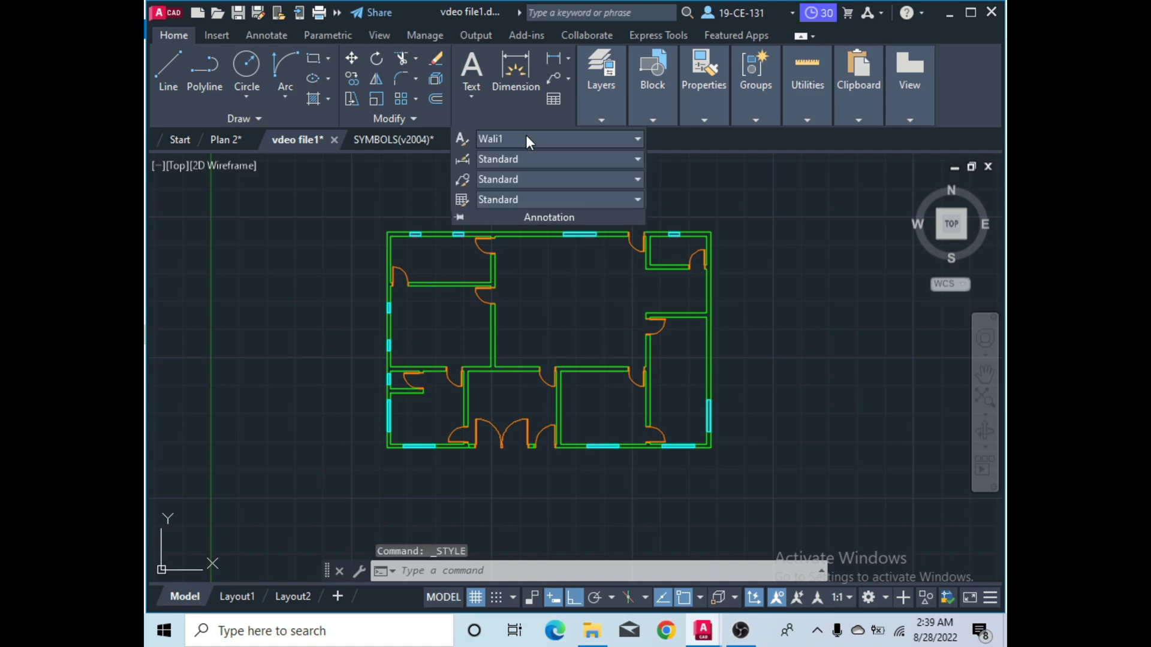
click(526, 138)
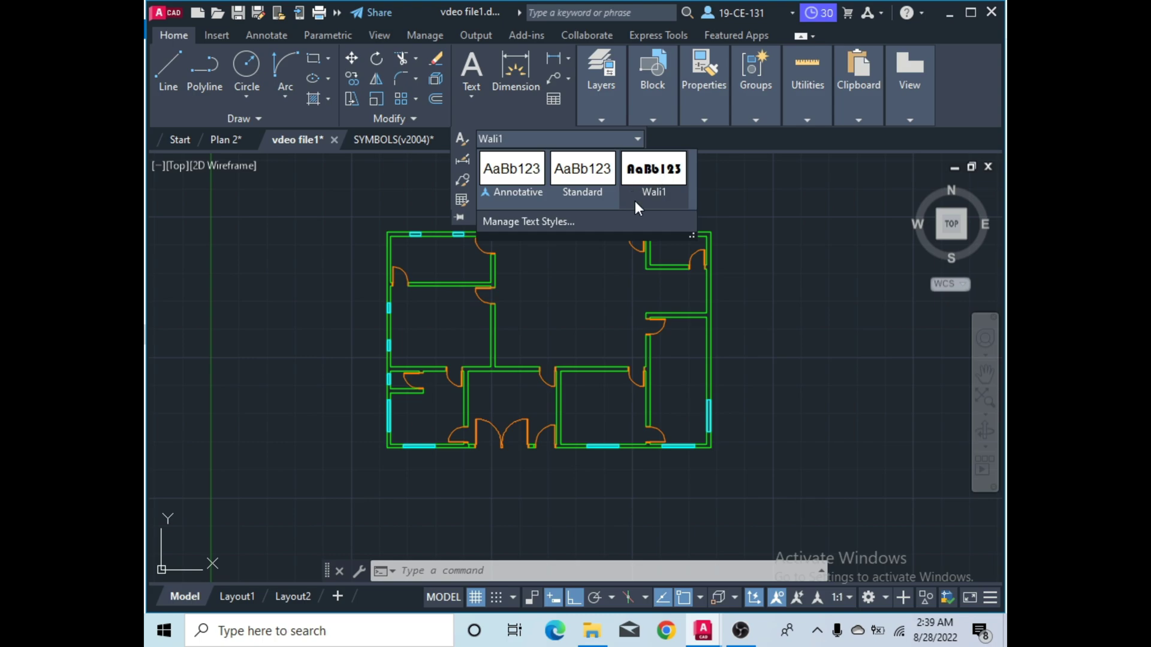
click(661, 177)
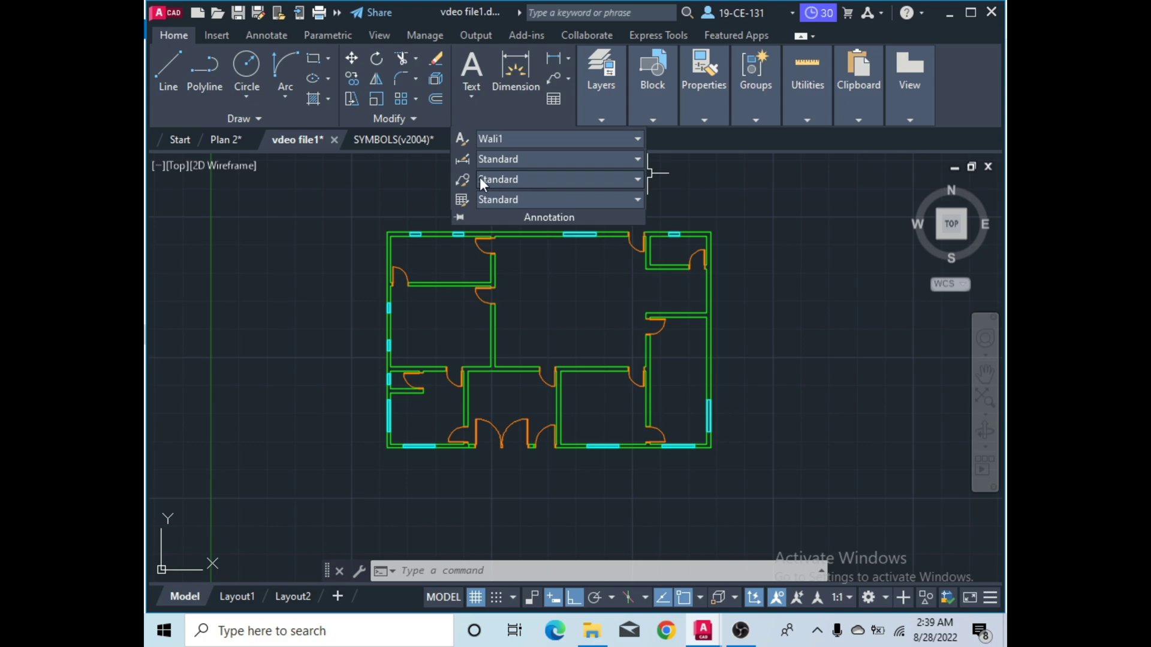
click(377, 193)
click(290, 233)
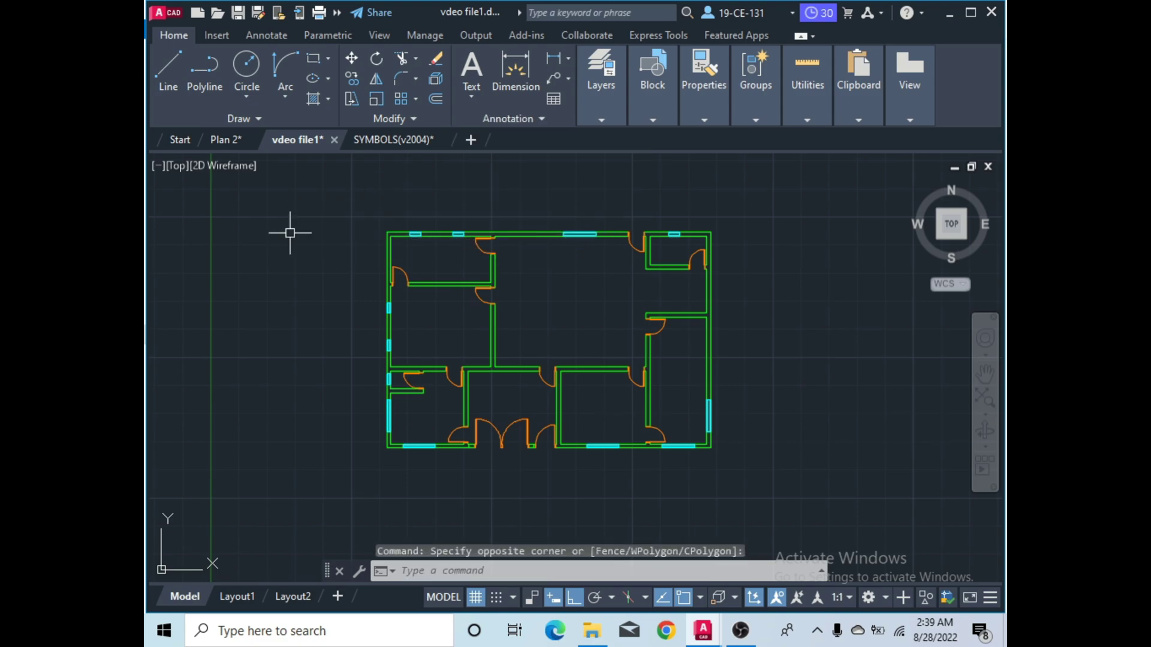
Place the single-line text LIVING AREA in the large central room with a rotation angle of 0.
text(DT)
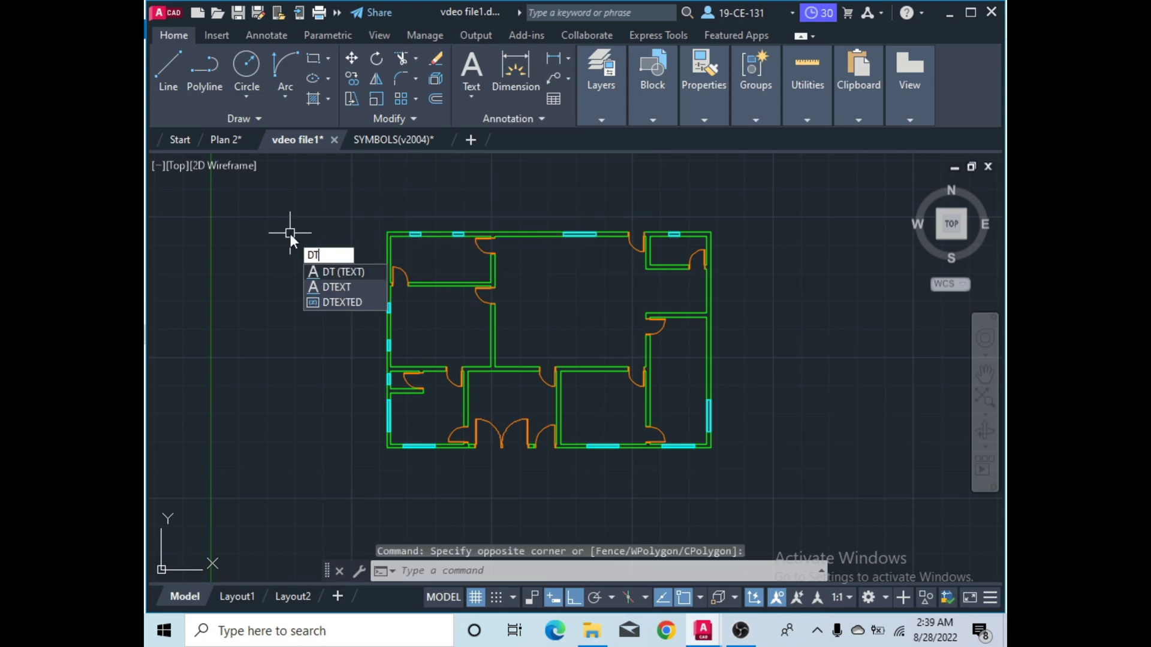
key(Return)
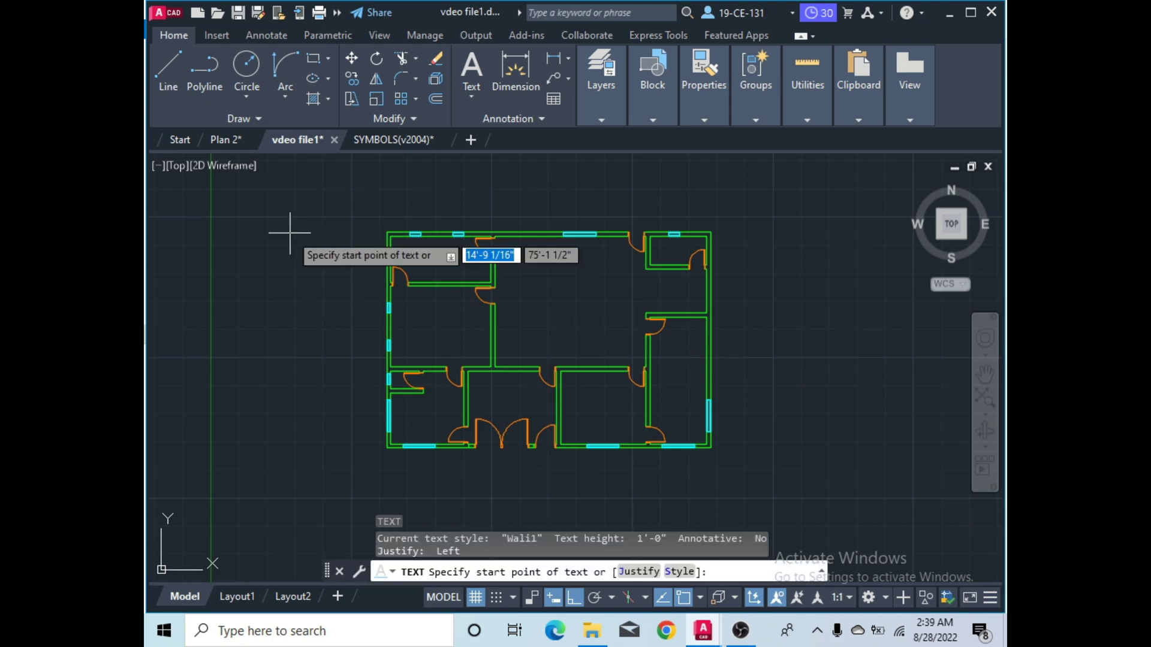
click(523, 287)
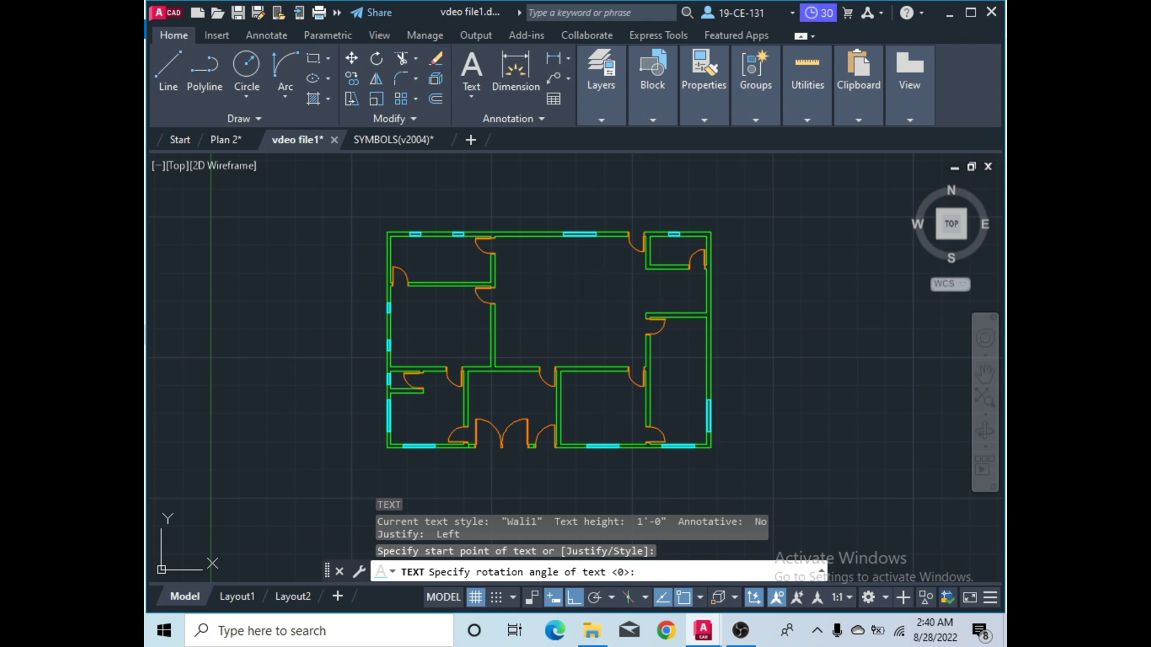
key(Return)
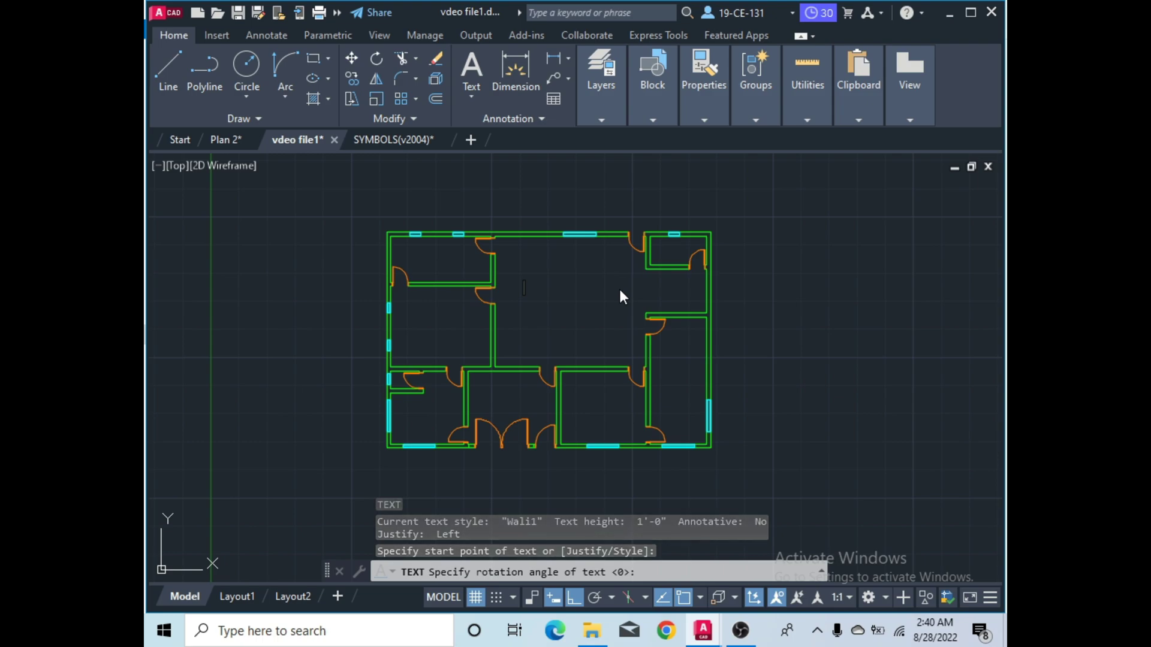
text(tv)
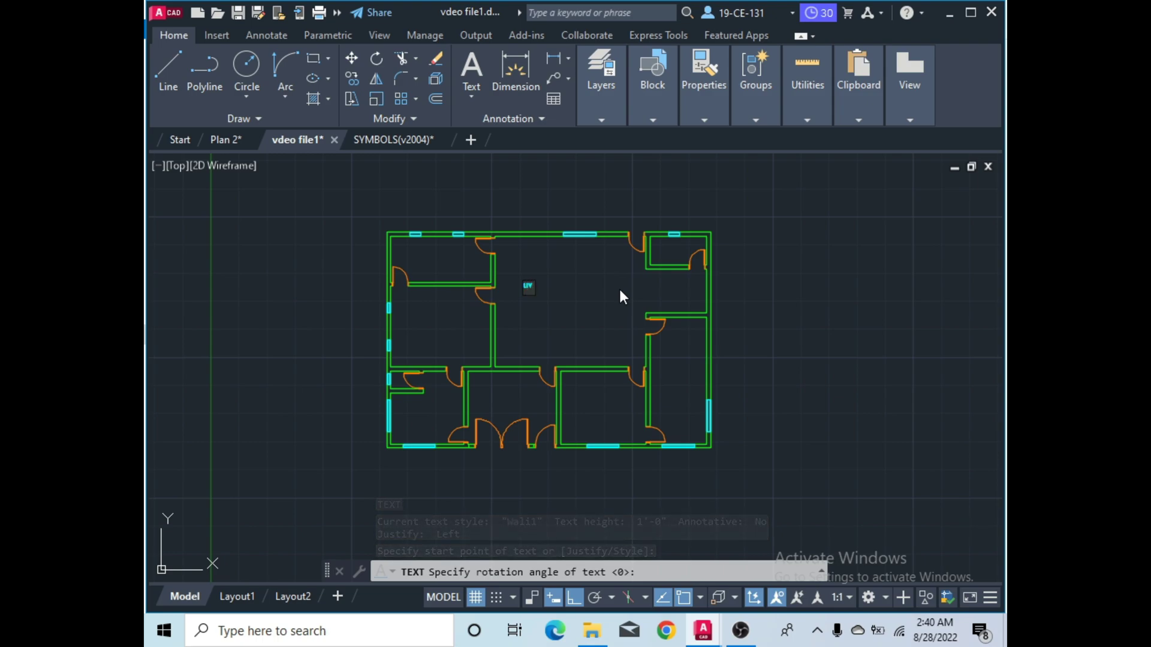
text(VING)
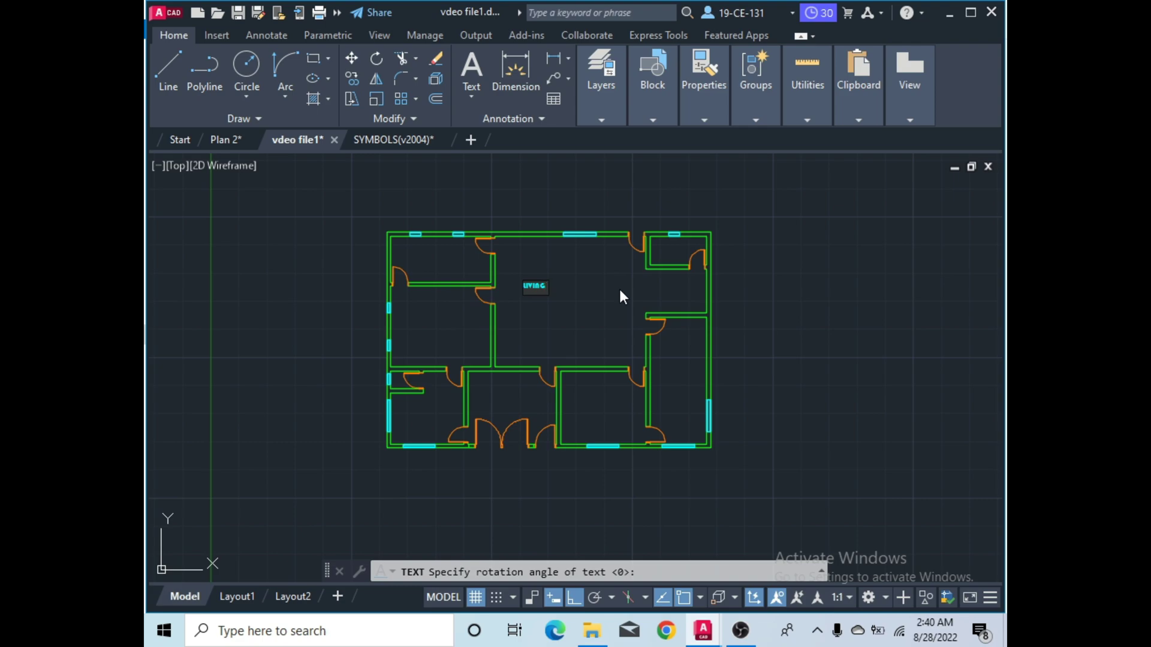
text( AREA)
scroll(513, 291, up, 4)
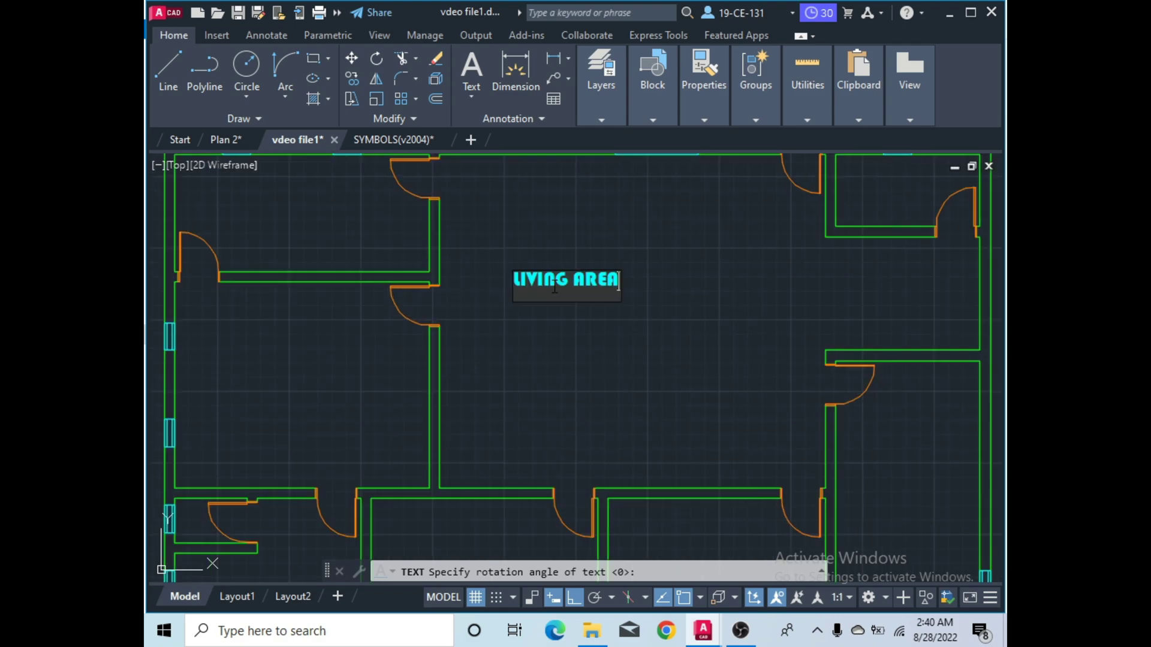
Label the rooms along the plan's left side, from top to bottom, KITCHEN, DININNIG and GUEST ROOM.
scroll(493, 267, down, 2)
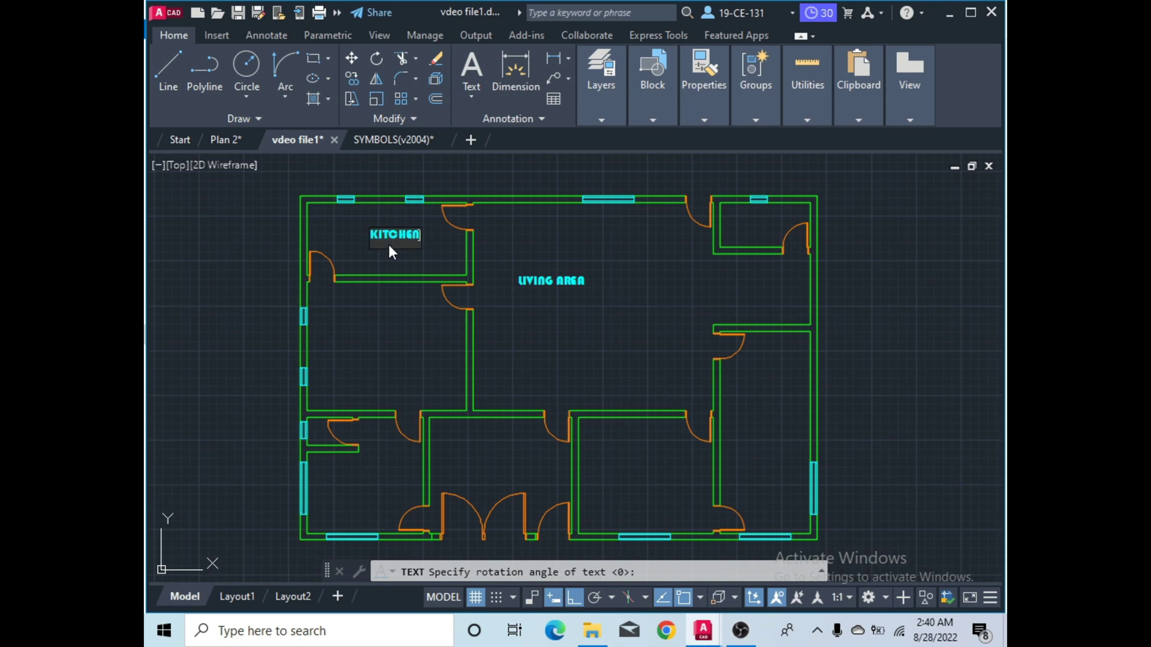
key(Return)
text(DININNIG)
click(372, 492)
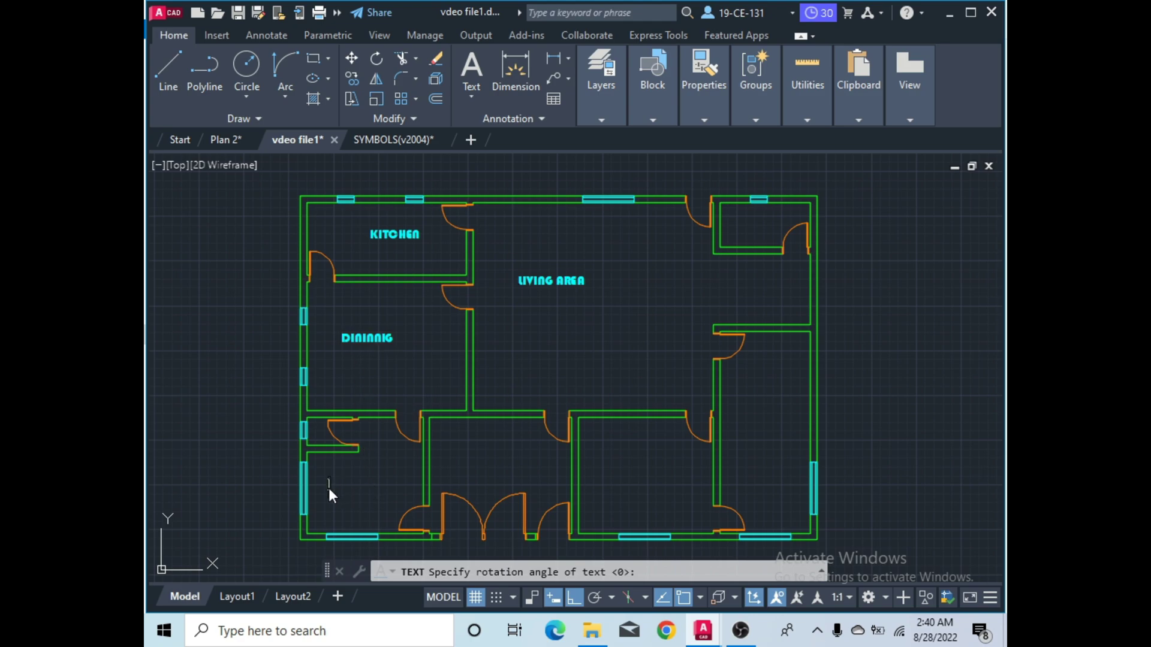
text(GUEST ROOM)
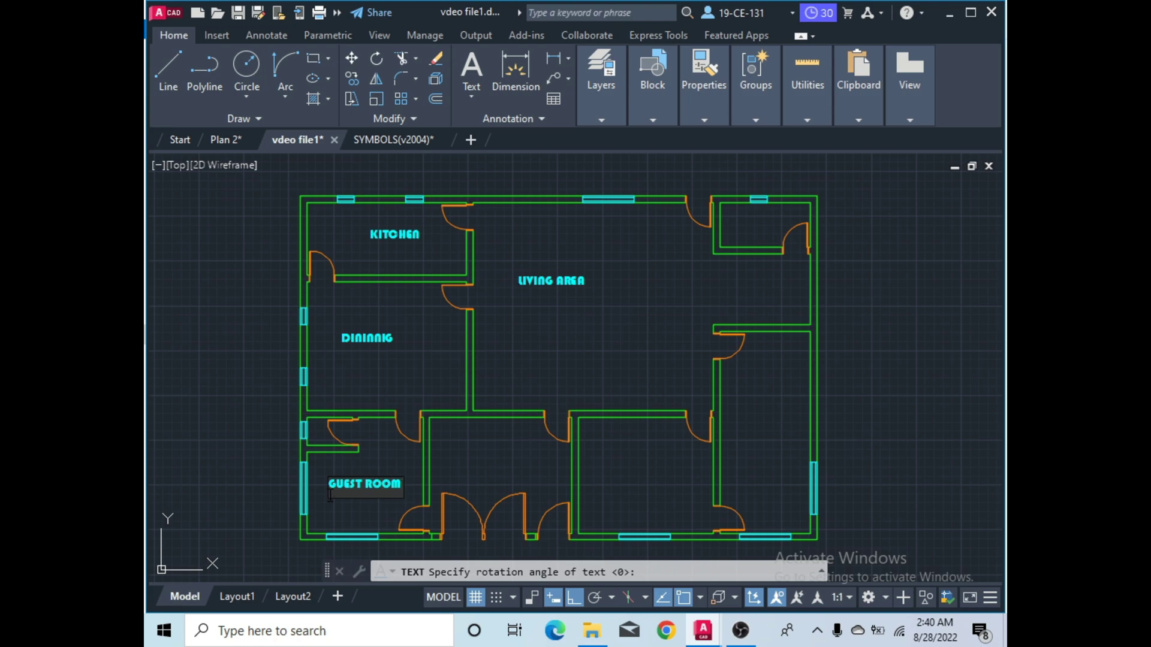
Label the lower room right of the entrance BED ROOM 1 and the tall lower-right room BEDROMM2.
click(625, 456)
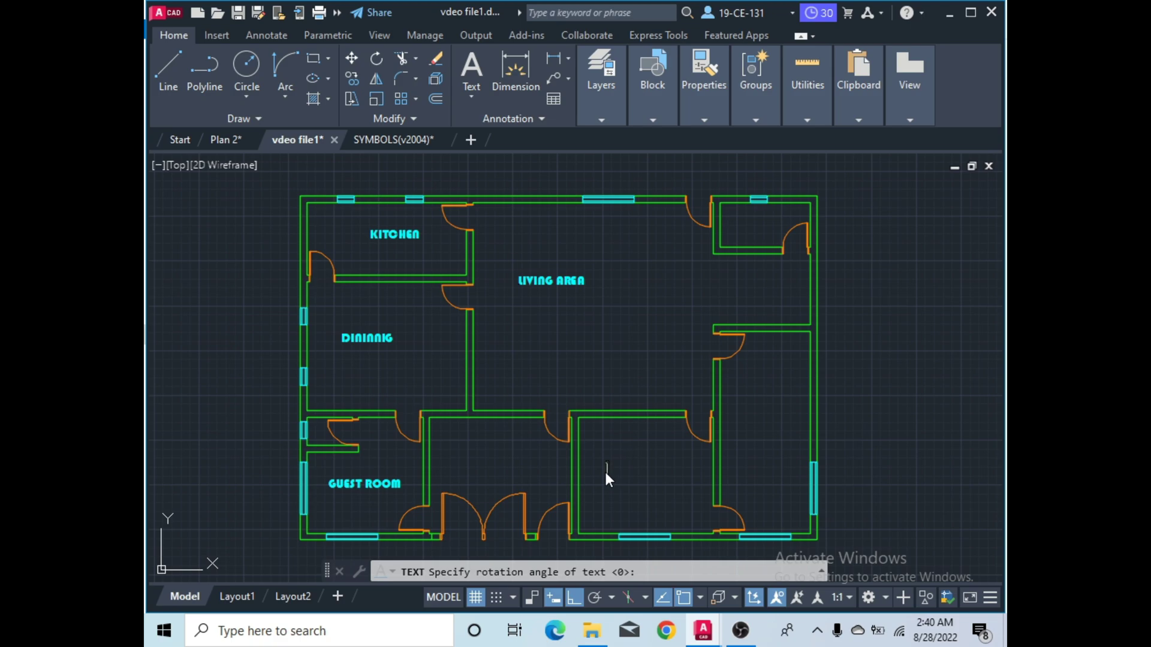
text(BED ROOM 1)
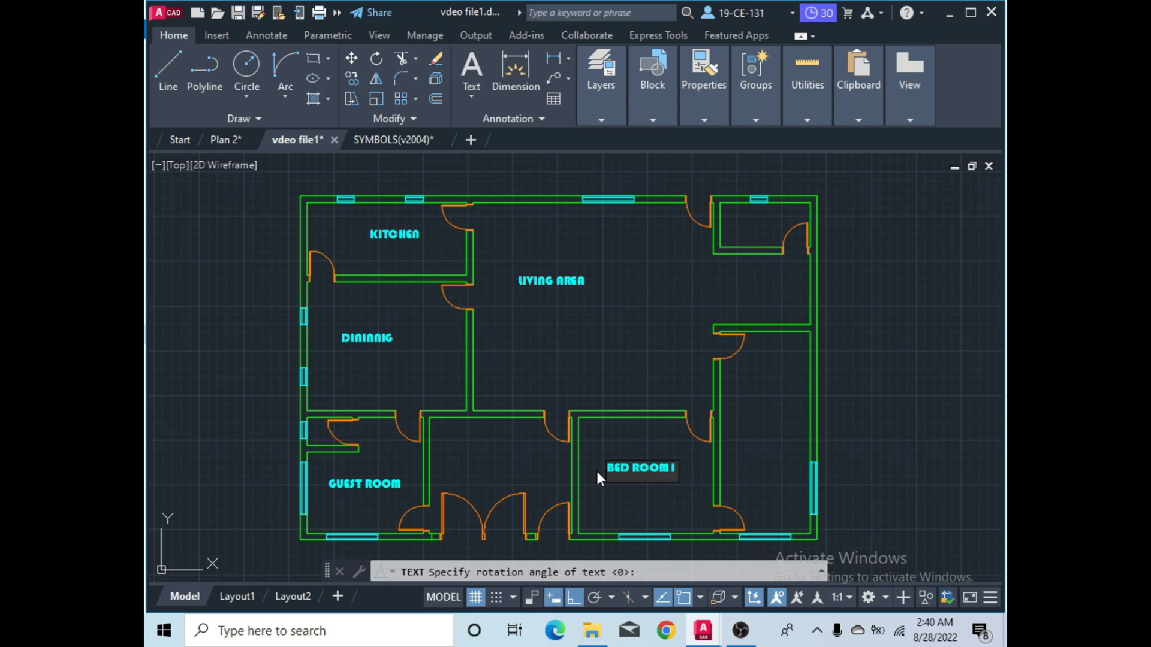
click(759, 374)
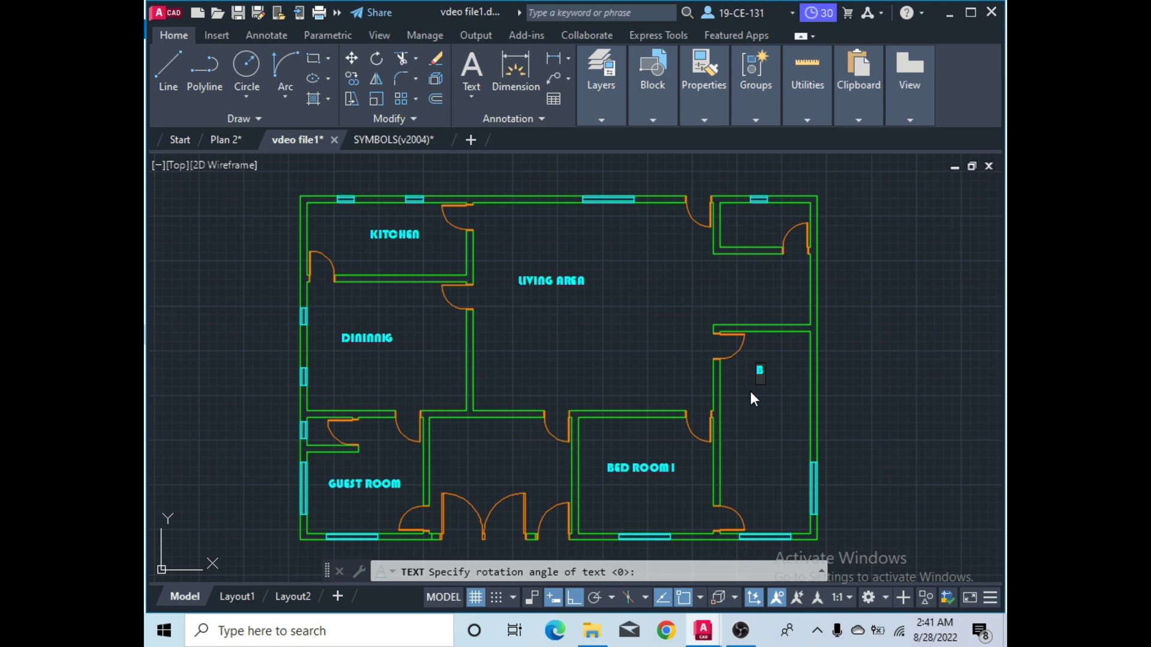
text(BEDROMM2)
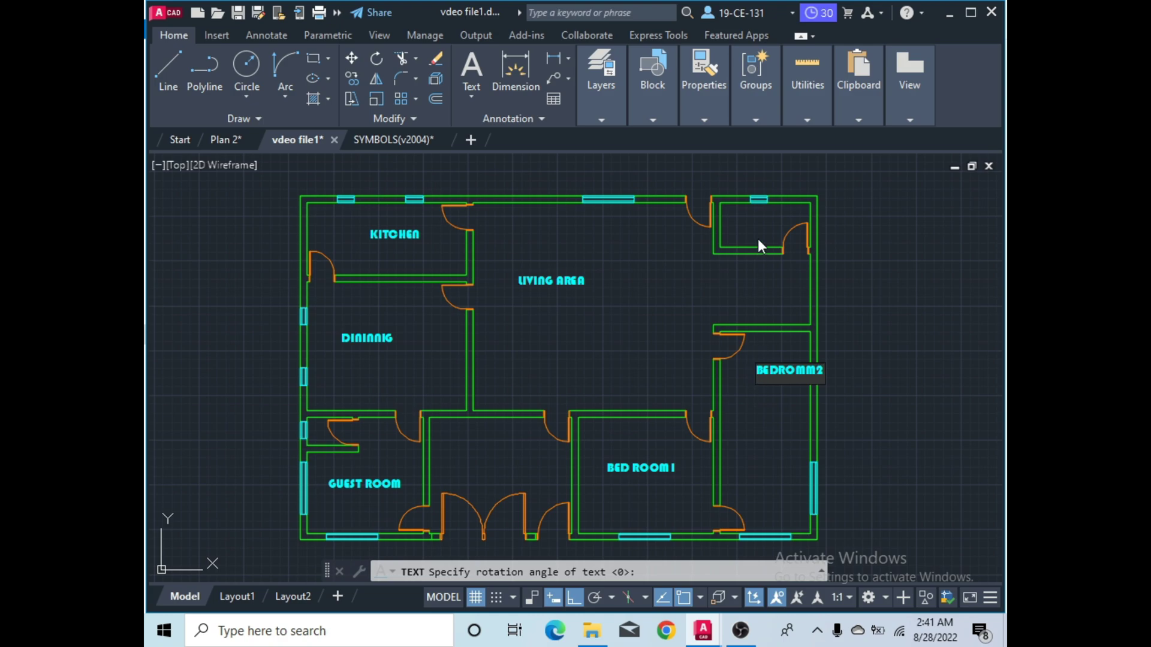
Label the small upper-right room and the small room above the guest room BATH, ending the text command.
click(731, 223)
text(BATH)
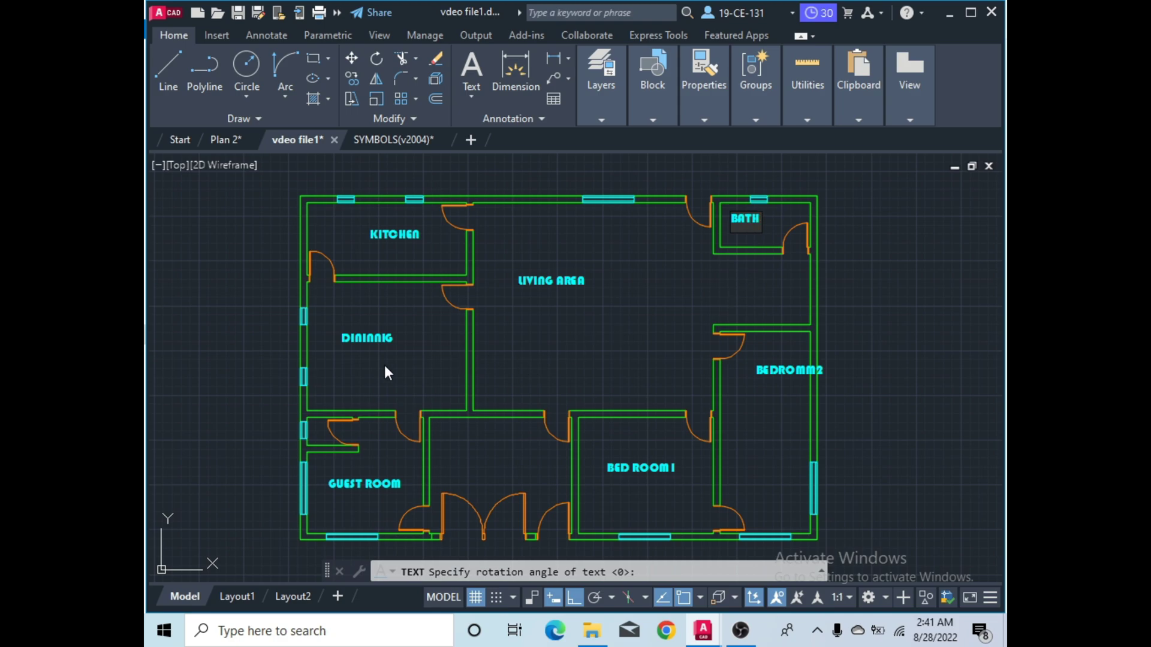
scroll(319, 431, up, 2)
scroll(316, 428, up, 3)
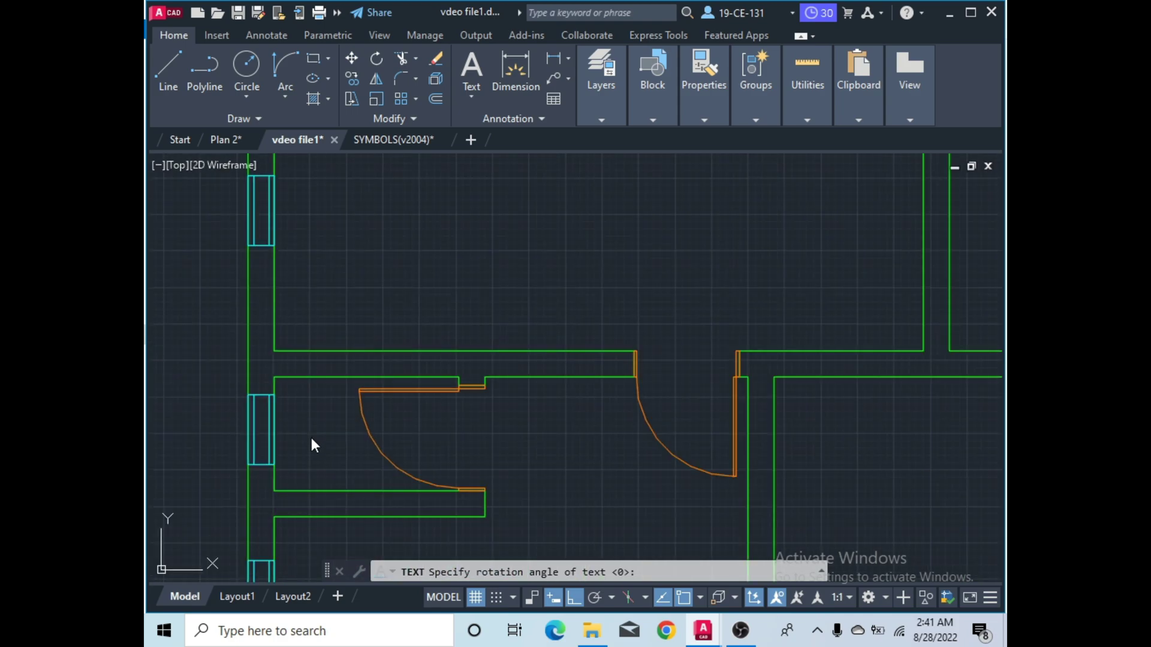
scroll(289, 425, up, 2)
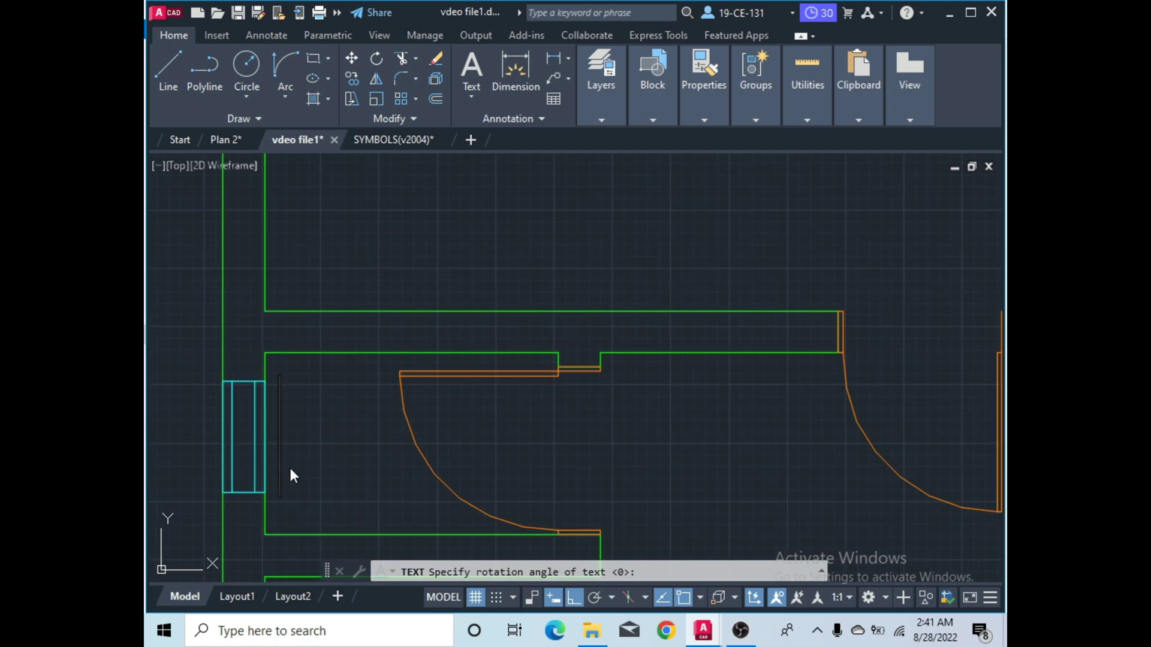
key(Return)
text(BA)
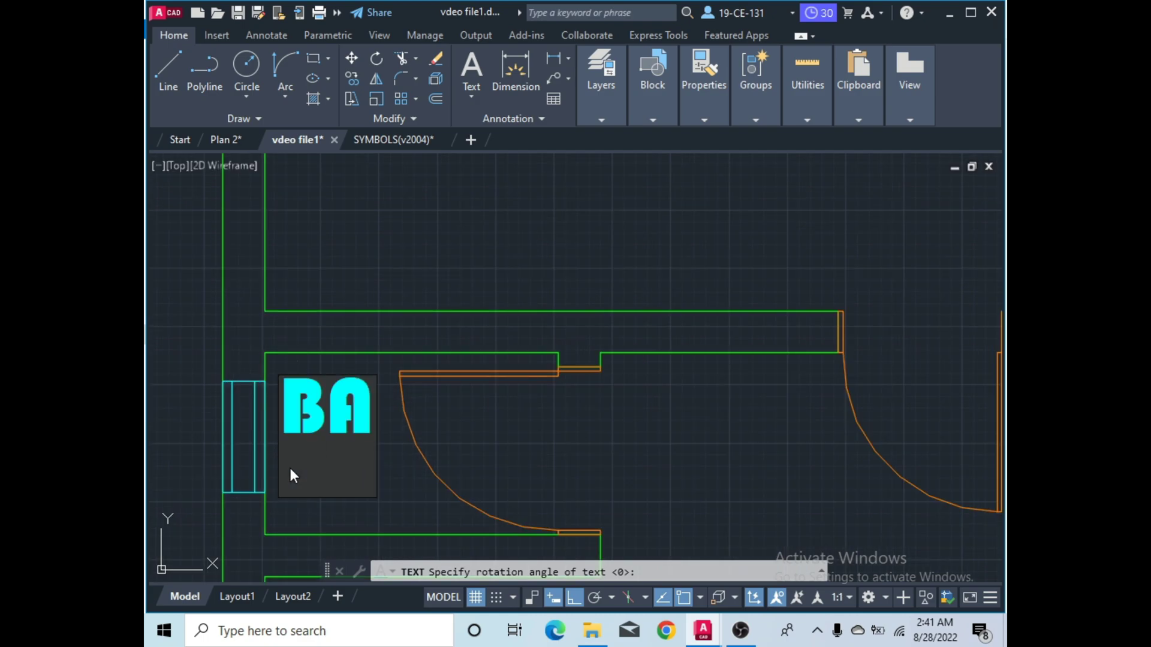
text(TH)
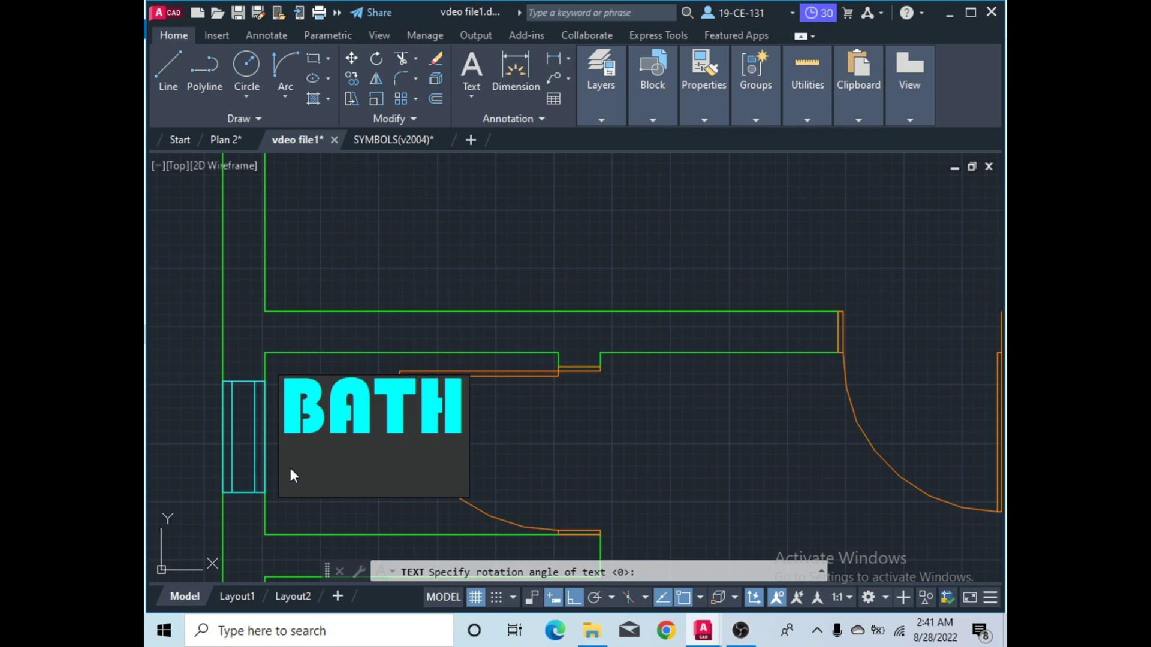
scroll(483, 235, down, 10)
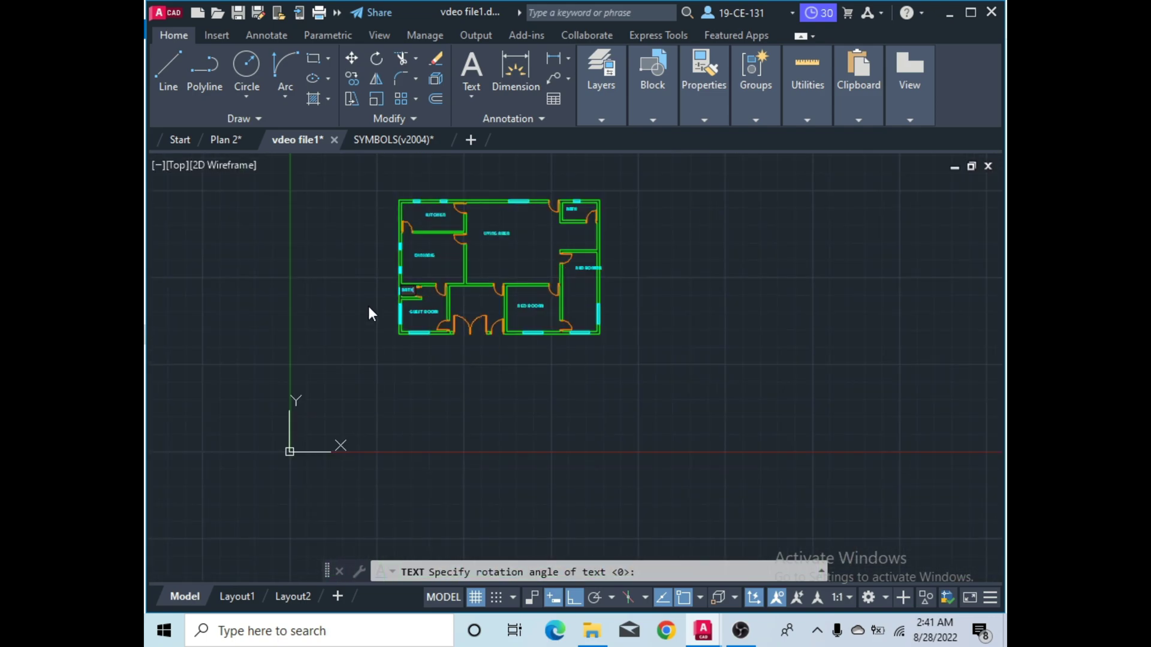
scroll(418, 239, up, 2)
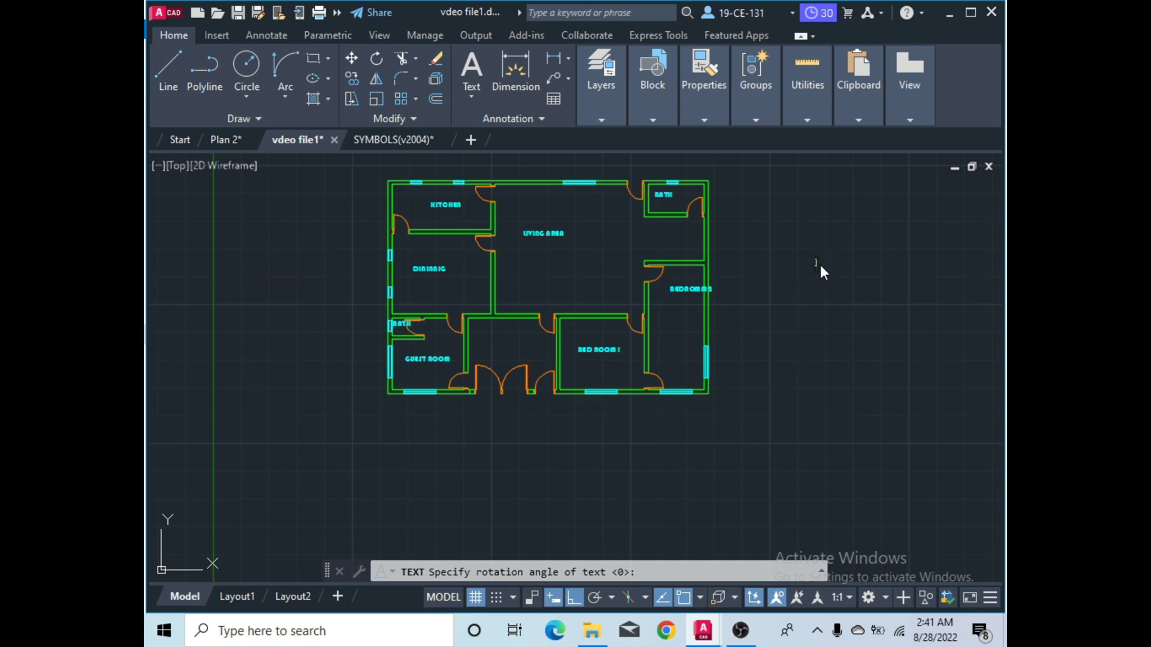
scroll(399, 329, up, 6)
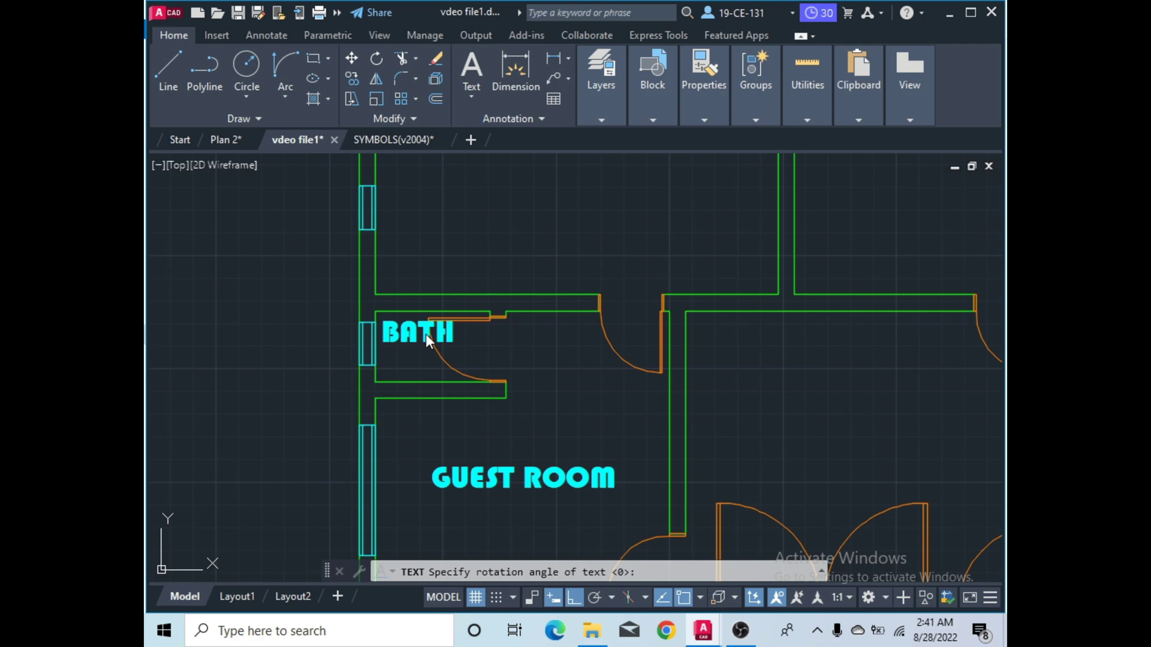
scroll(396, 333, down, 10)
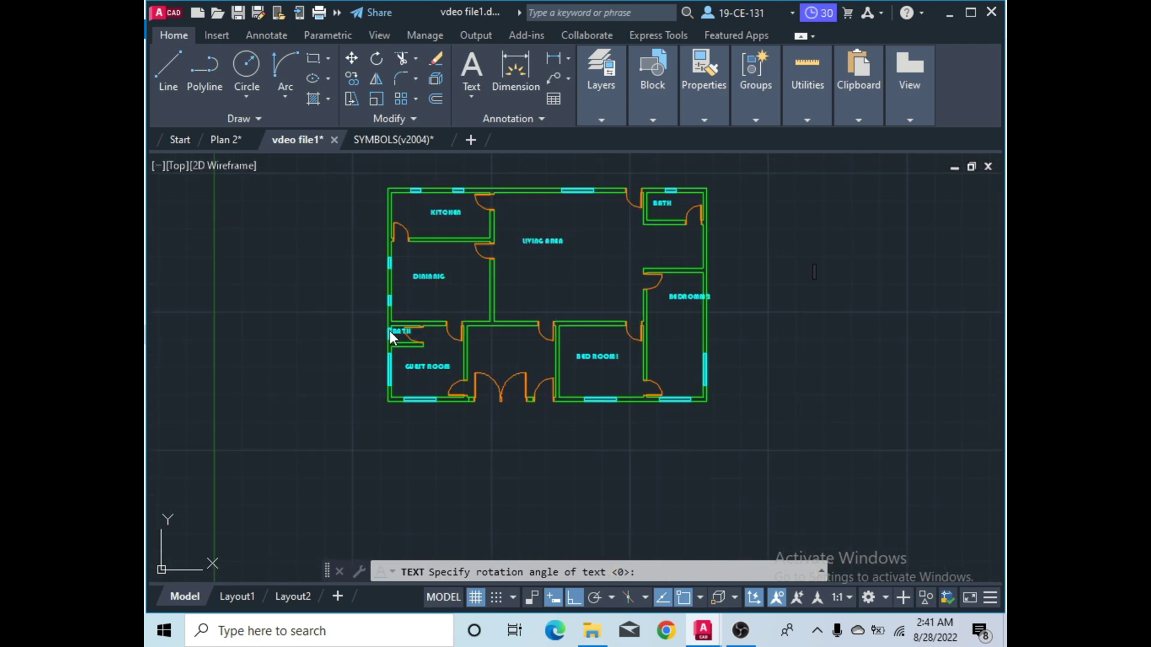
scroll(547, 317, up, 4)
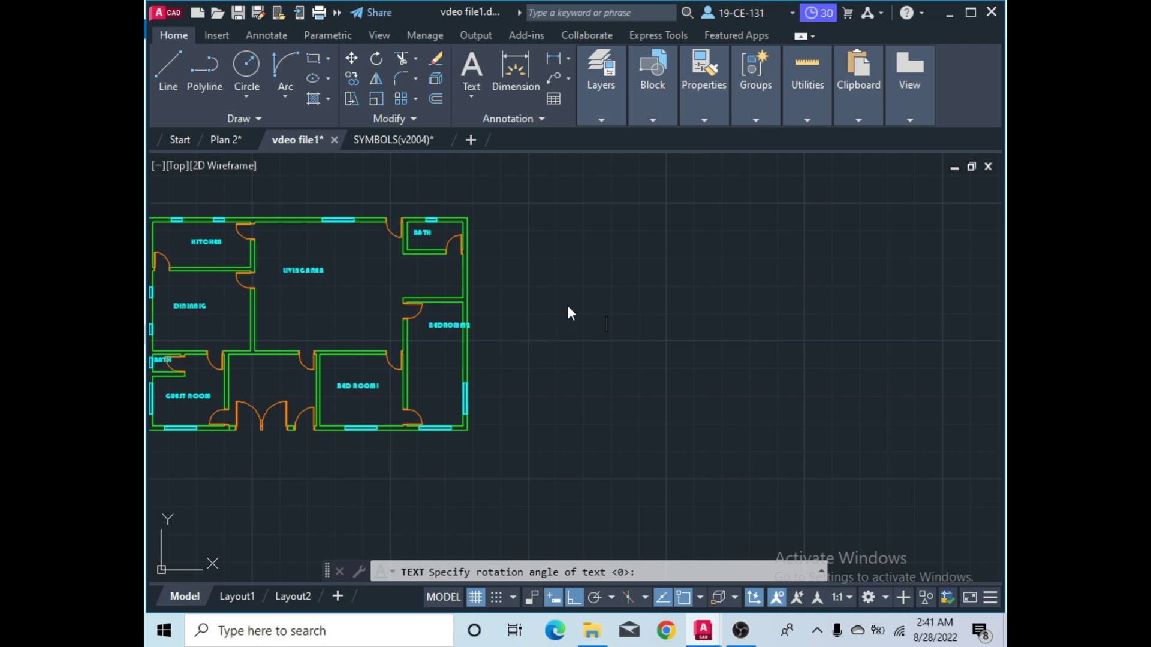
key(Escape)
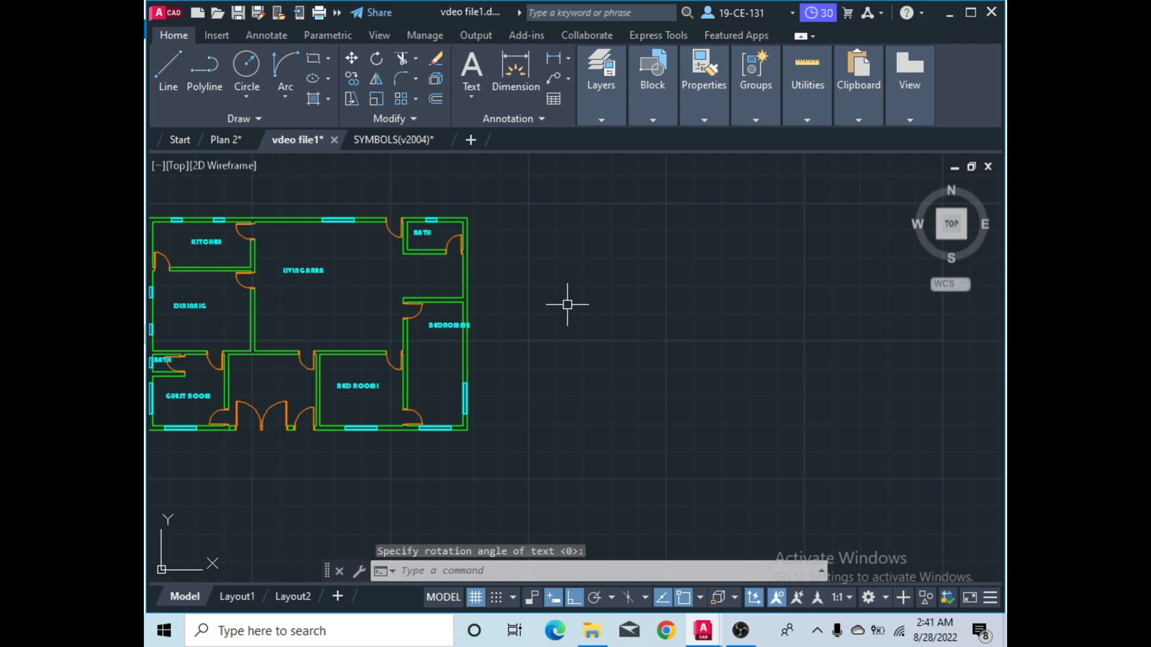
Rename Layer4 to Text in the layer properties manager.
scroll(585, 324, down, 2)
scroll(372, 286, up, 2)
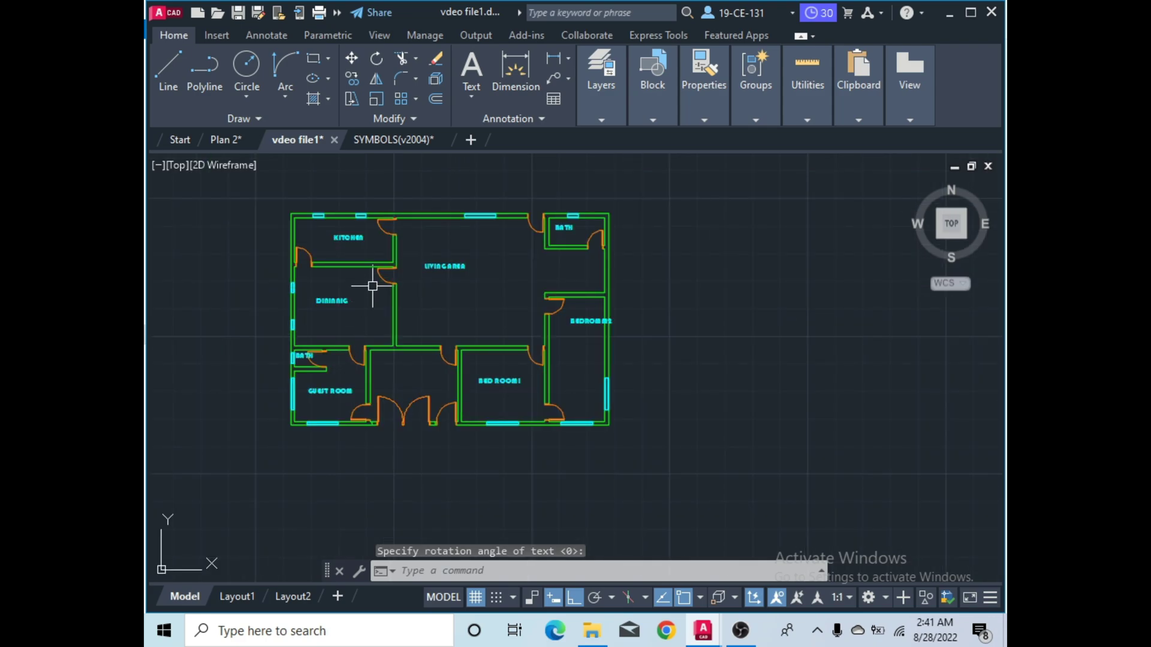
click(598, 119)
click(652, 119)
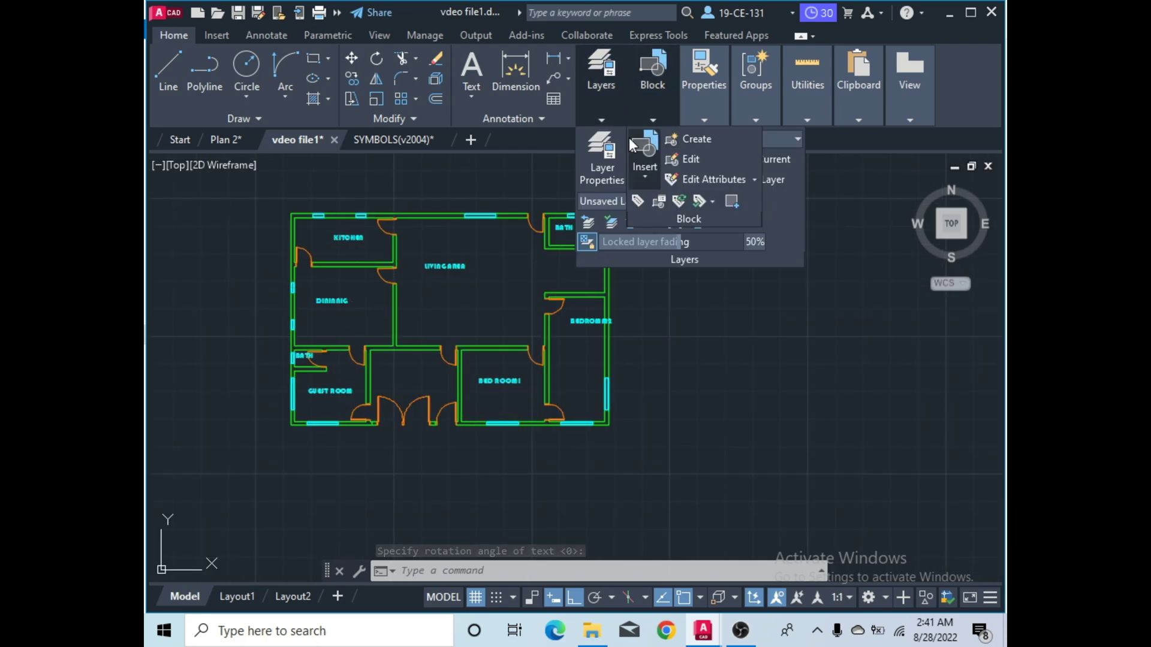
click(793, 139)
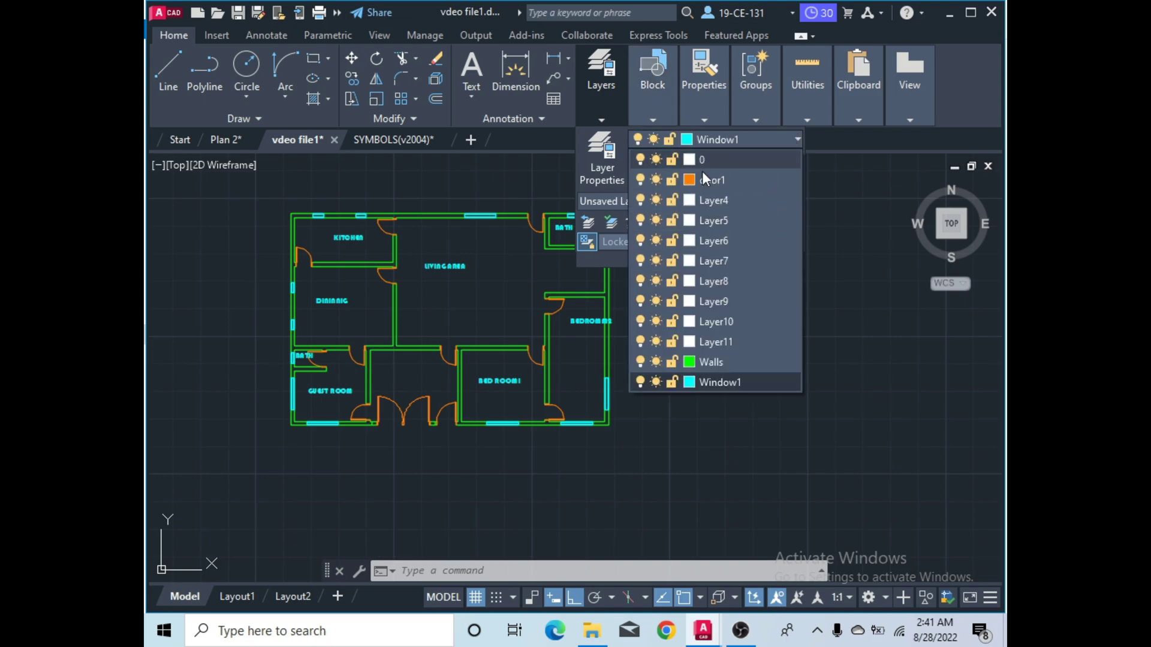
click(592, 153)
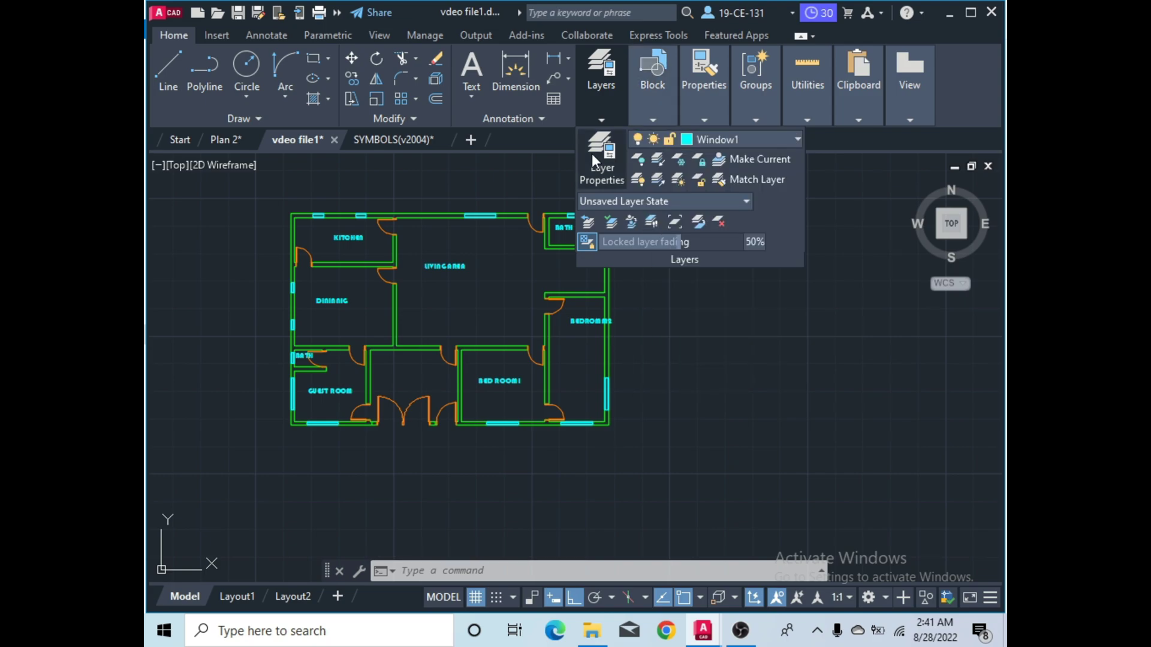
click(603, 154)
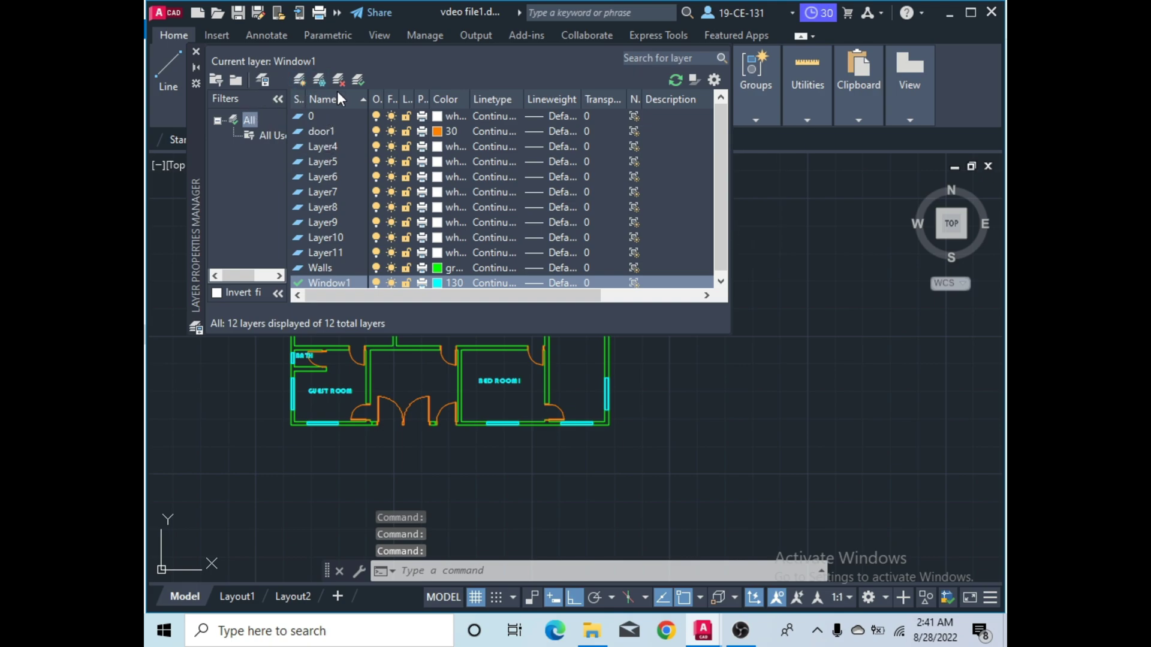
click(325, 135)
right_click(325, 135)
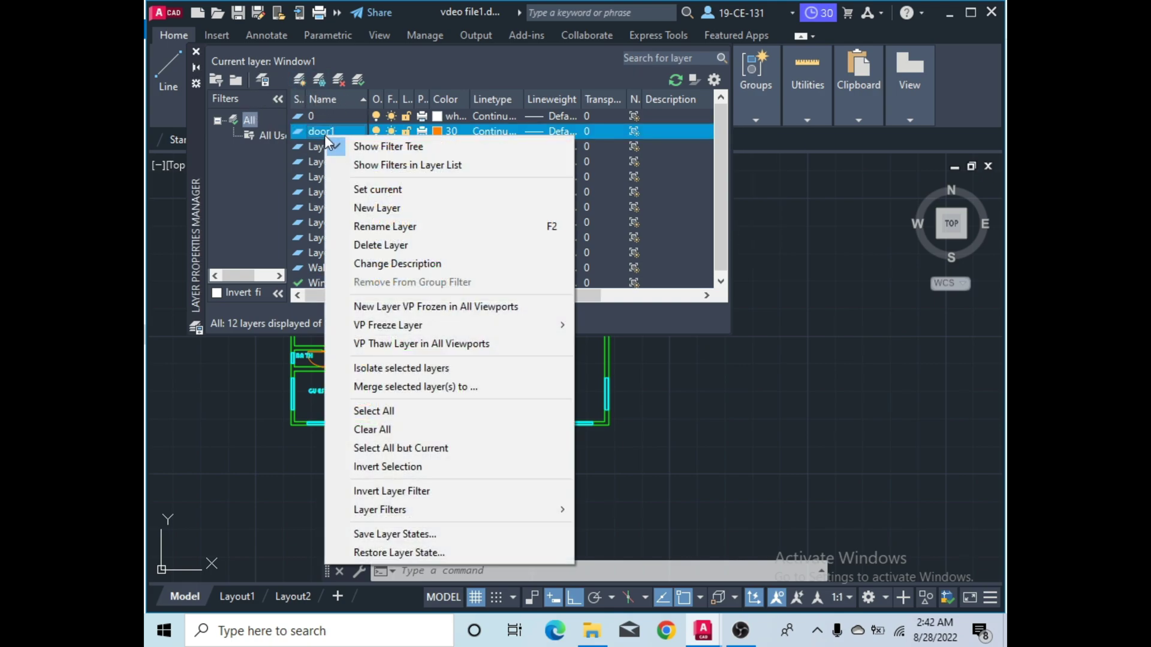
click(325, 148)
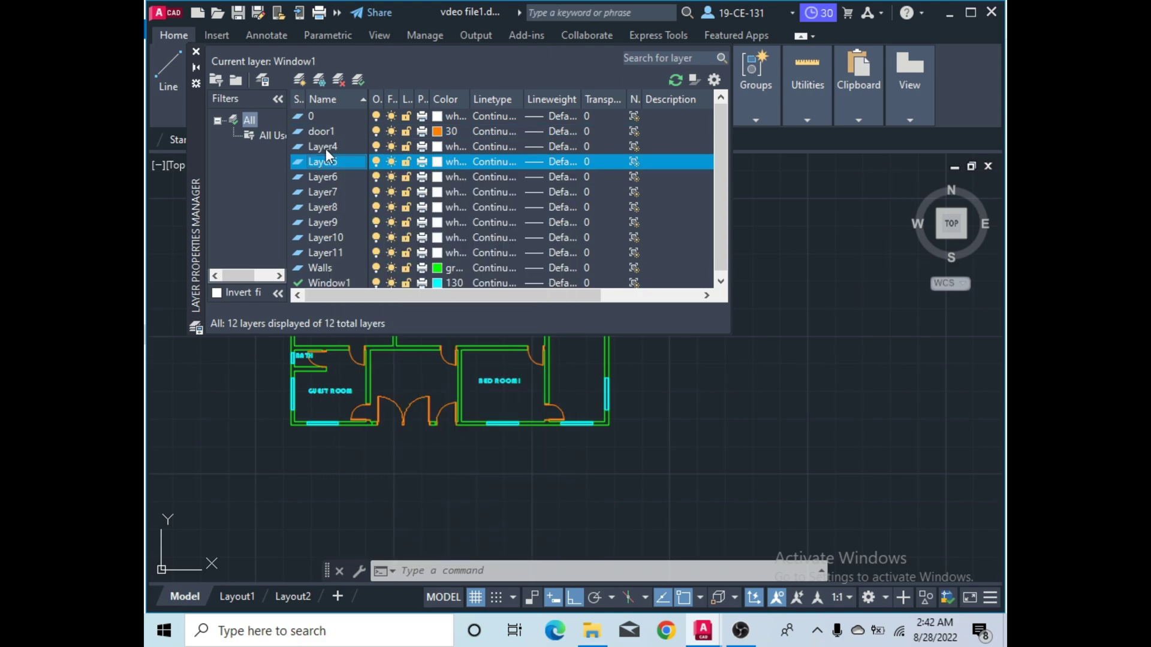
right_click(326, 146)
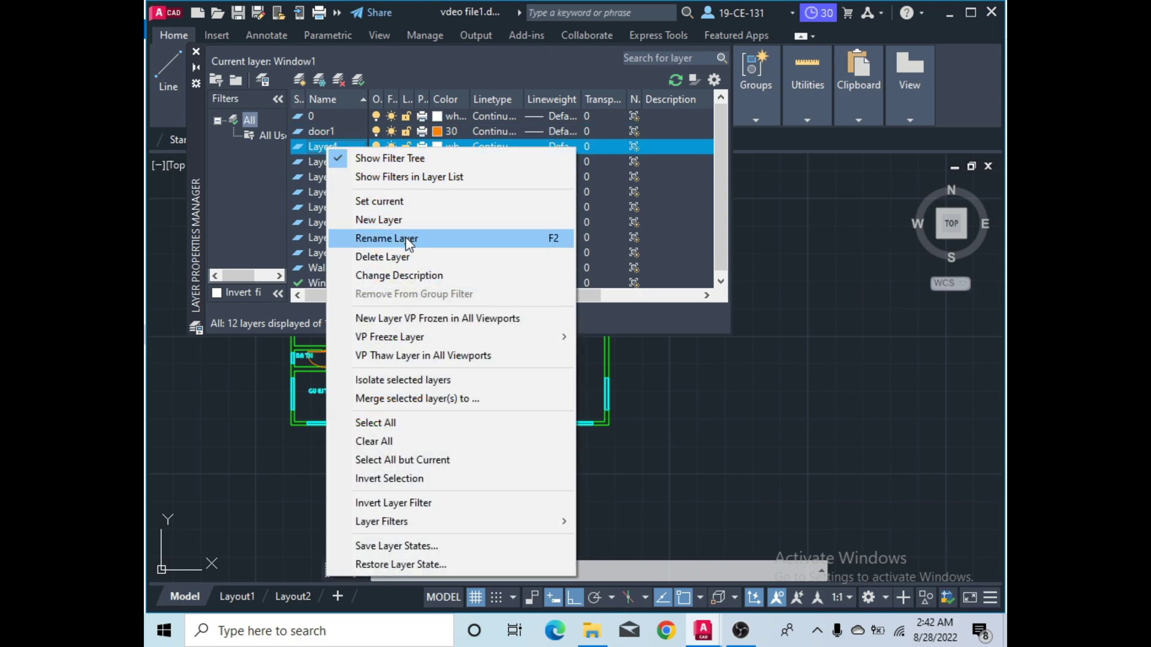
click(374, 238)
text(Text)
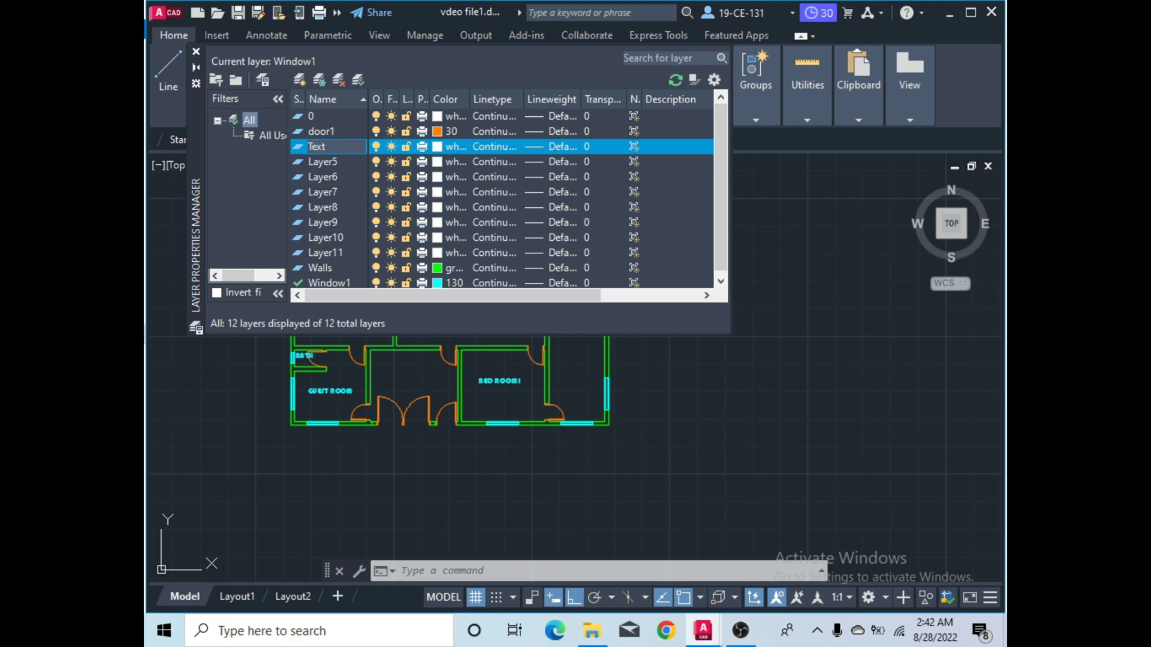
key(Return)
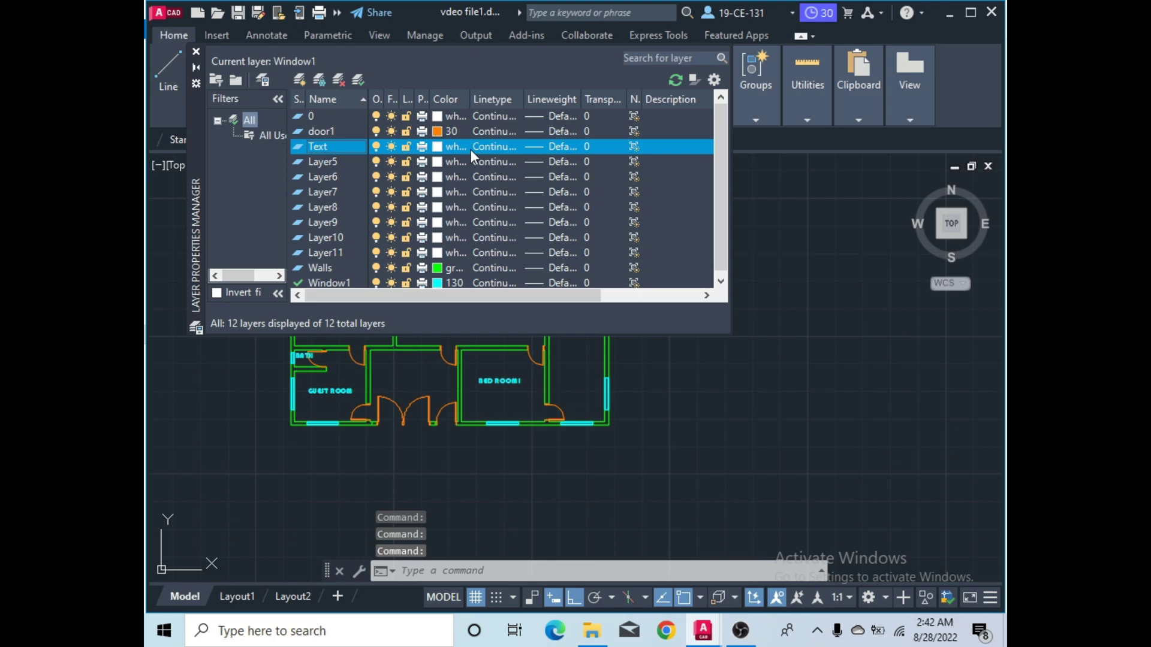
Set the Text layer's colour to yellow, index 50, and close the layer properties manager.
click(434, 147)
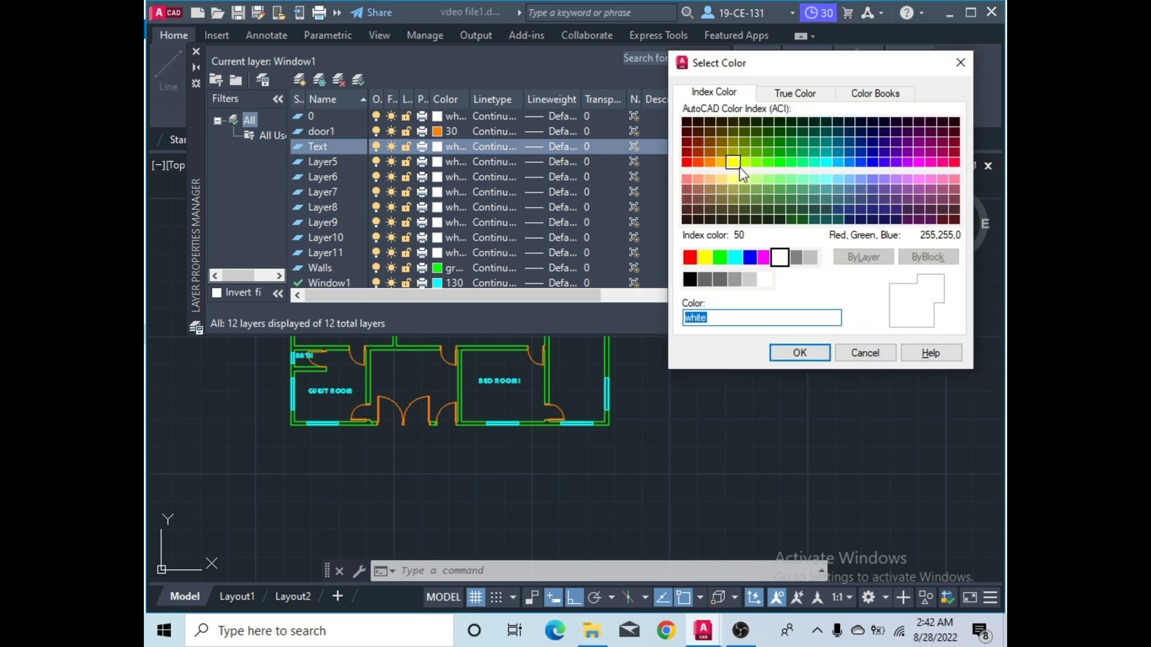
click(732, 163)
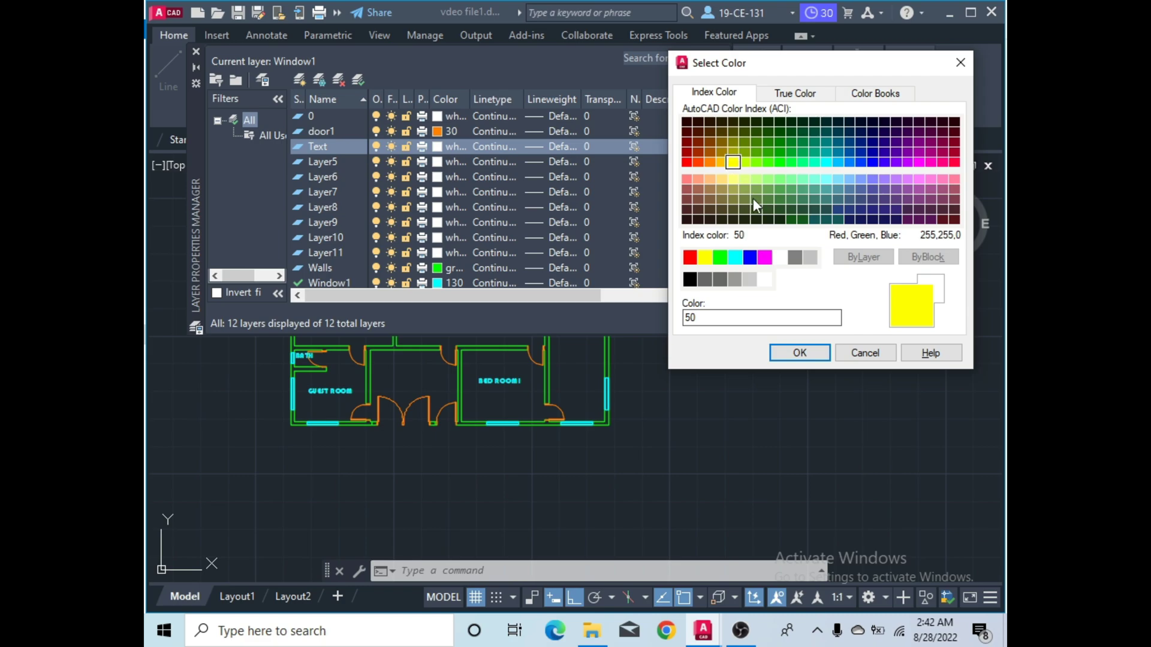
click(801, 353)
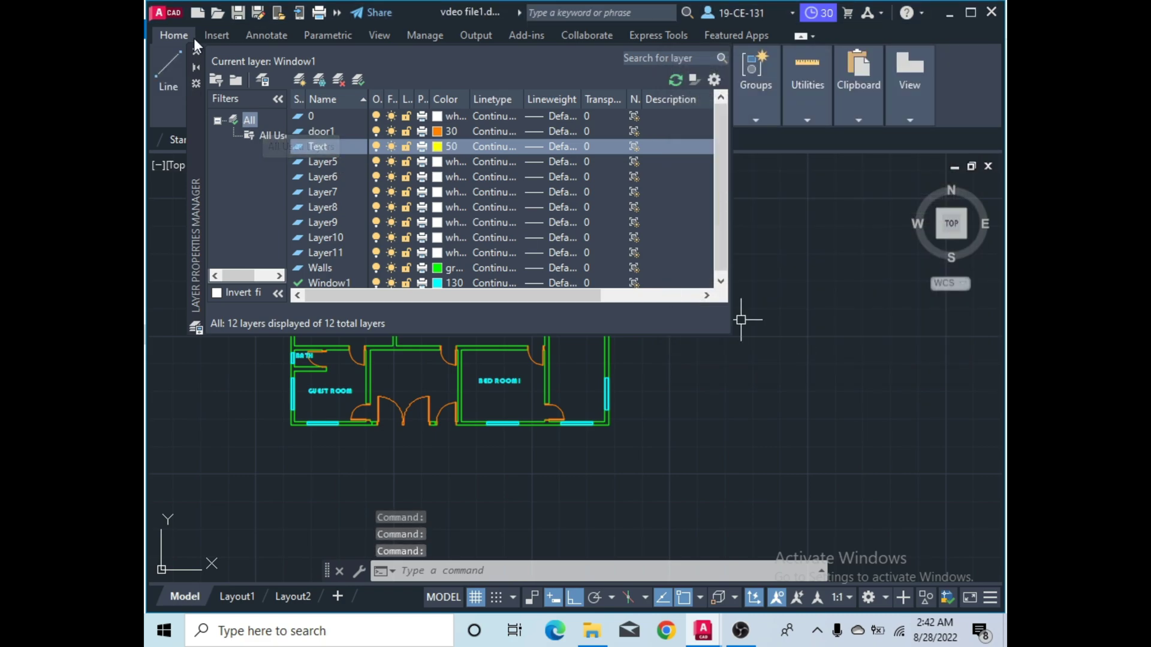
click(196, 52)
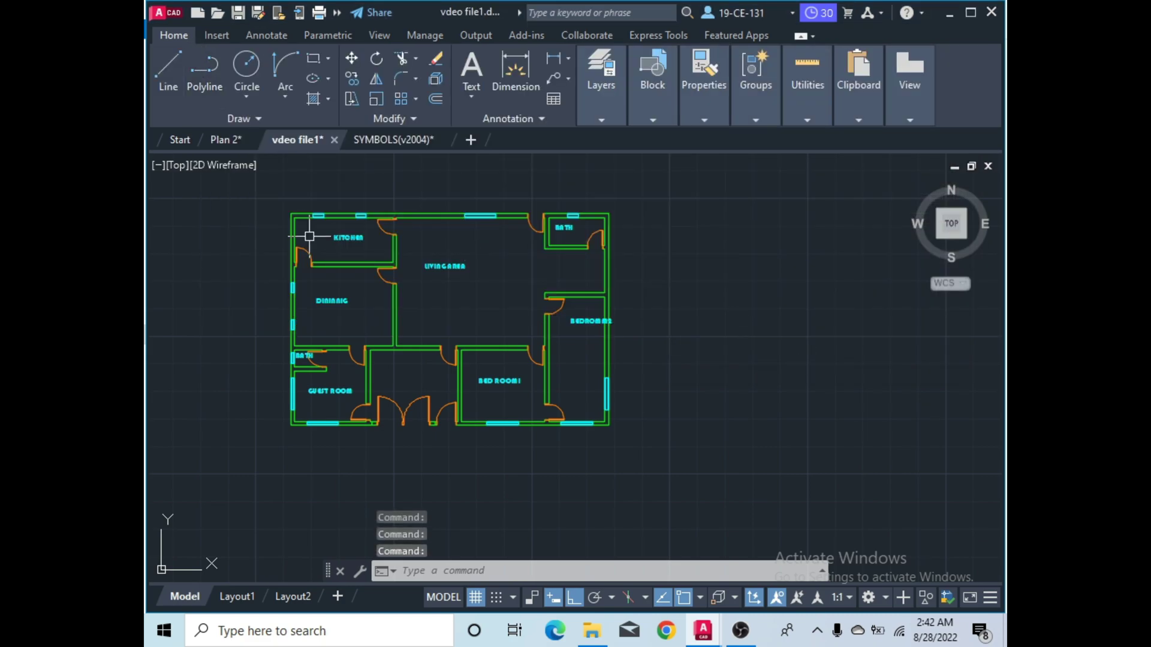
Assign all eight room name labels to the Text layer and clear the selection.
click(343, 239)
click(346, 301)
click(338, 392)
click(303, 356)
click(445, 268)
click(495, 383)
click(587, 321)
click(563, 228)
mouse_move(624, 109)
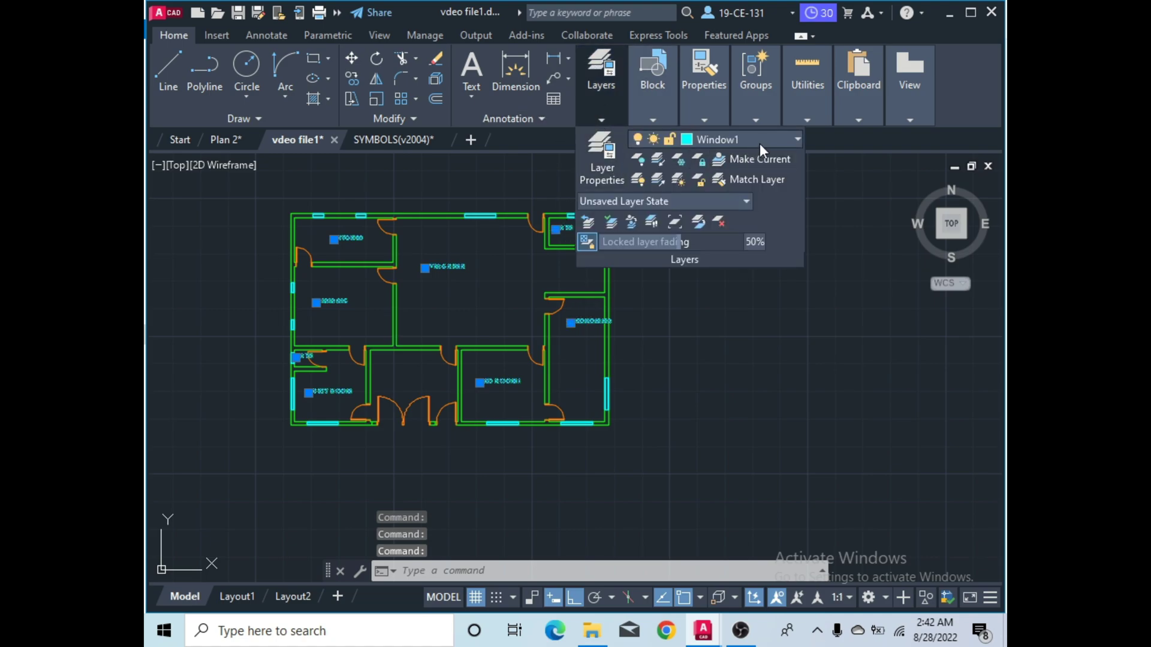
click(761, 142)
click(707, 342)
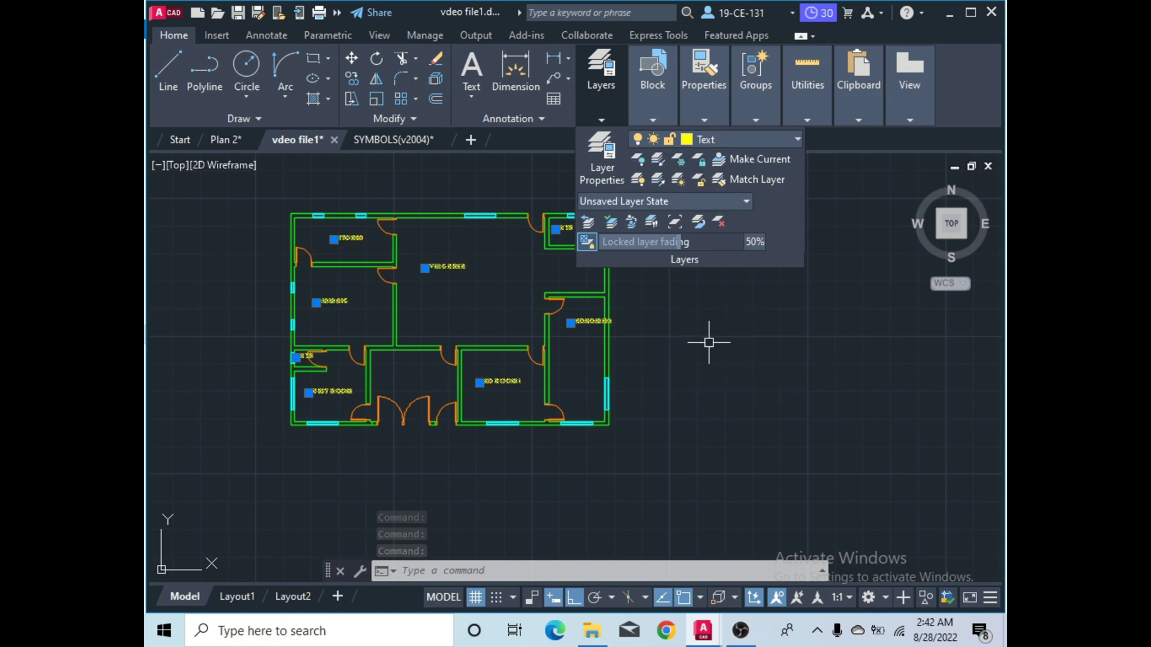
click(755, 333)
click(713, 401)
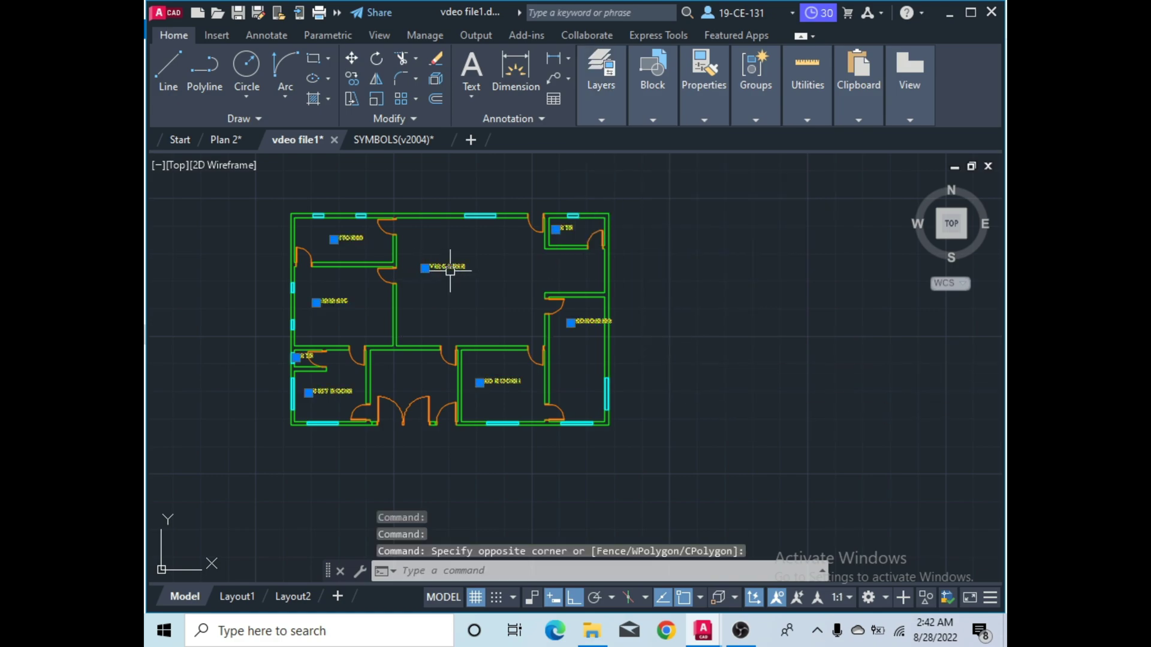
right_click(791, 231)
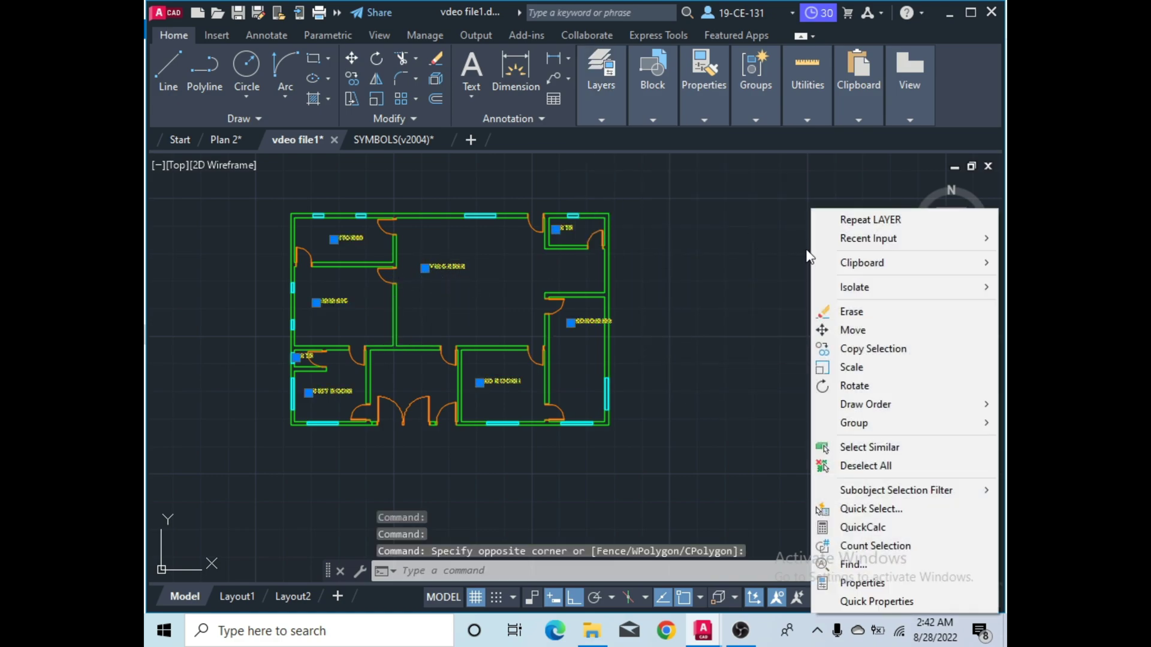
click(851, 466)
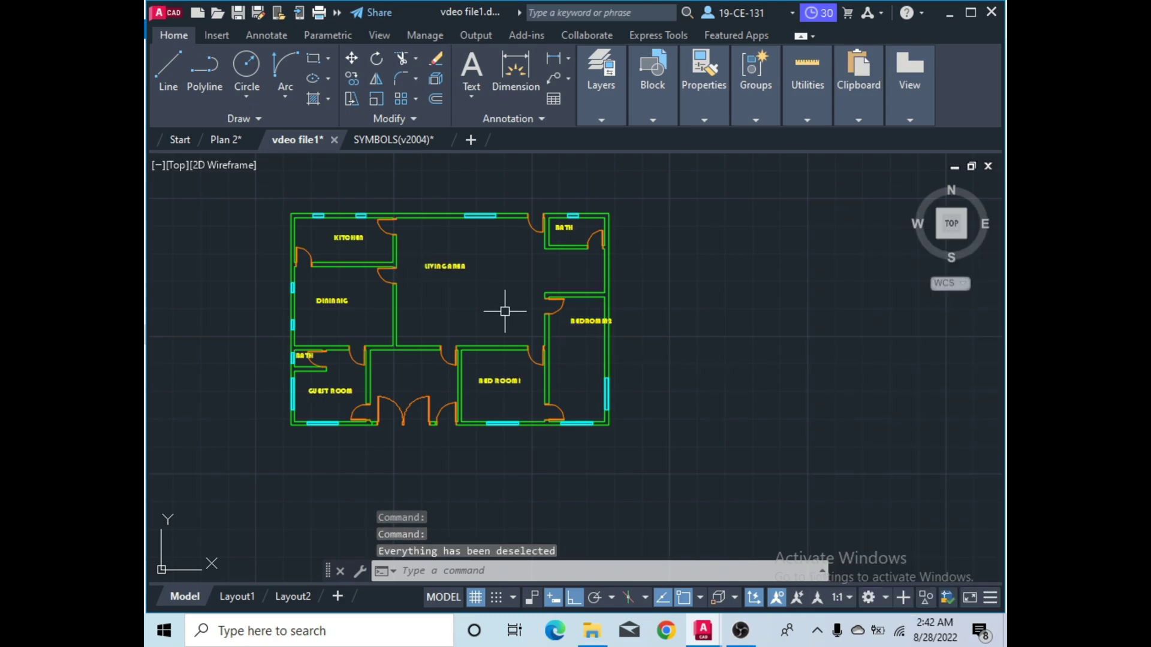
Move the BEDROMM2 label left so it sits inside its room, clear of the right-hand wall.
scroll(614, 339, up, 2)
scroll(569, 304, up, 4)
click(568, 304)
right_click(568, 304)
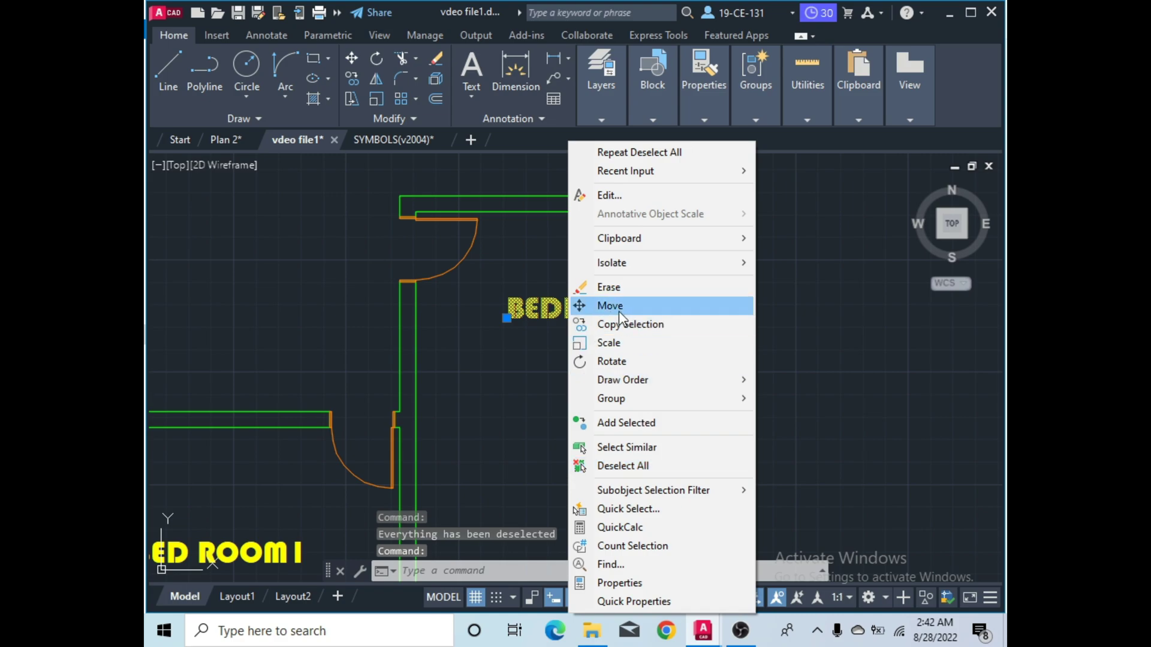
click(617, 307)
click(547, 306)
click(497, 308)
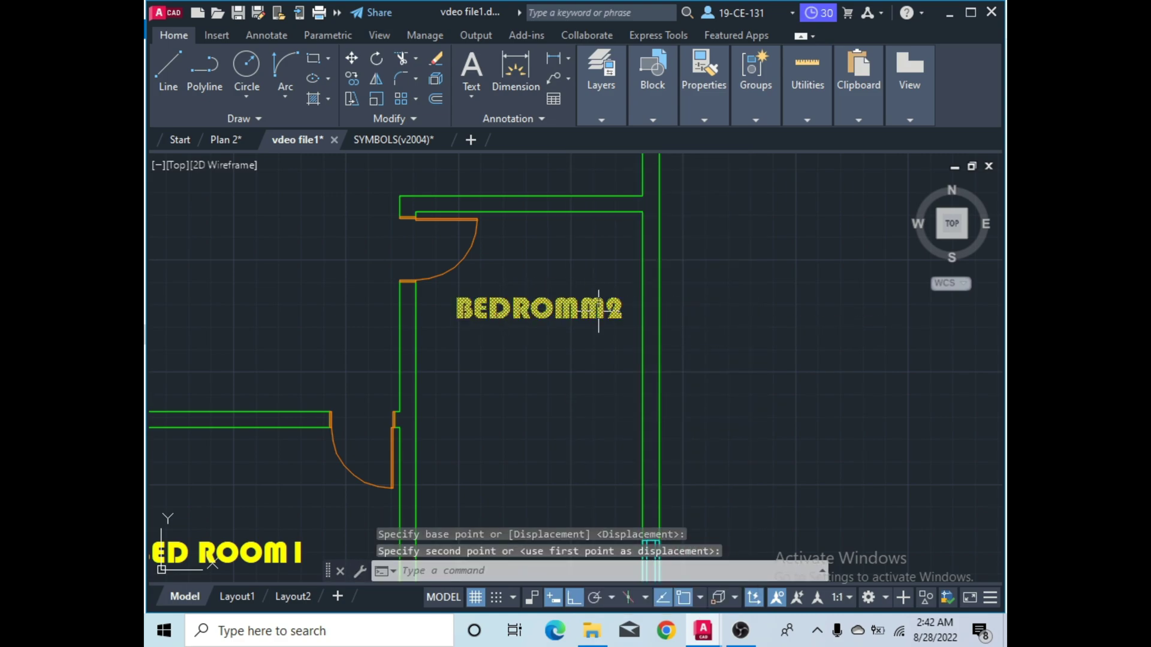
scroll(835, 283, down, 6)
scroll(644, 371, up, 2)
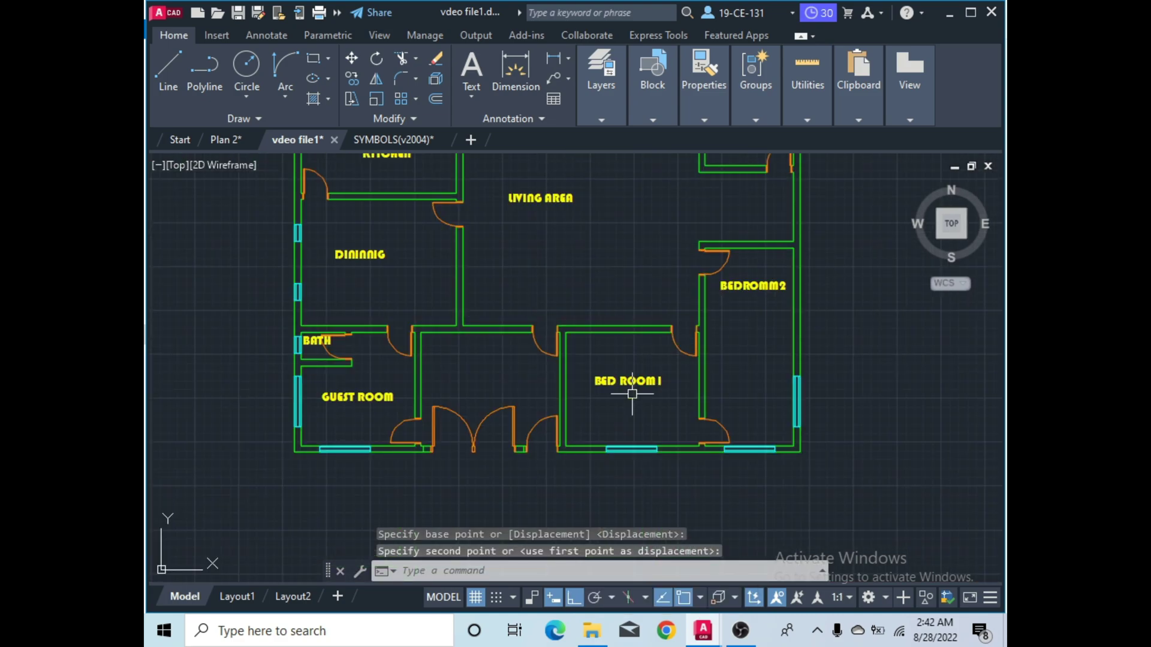
scroll(617, 363, down, 2)
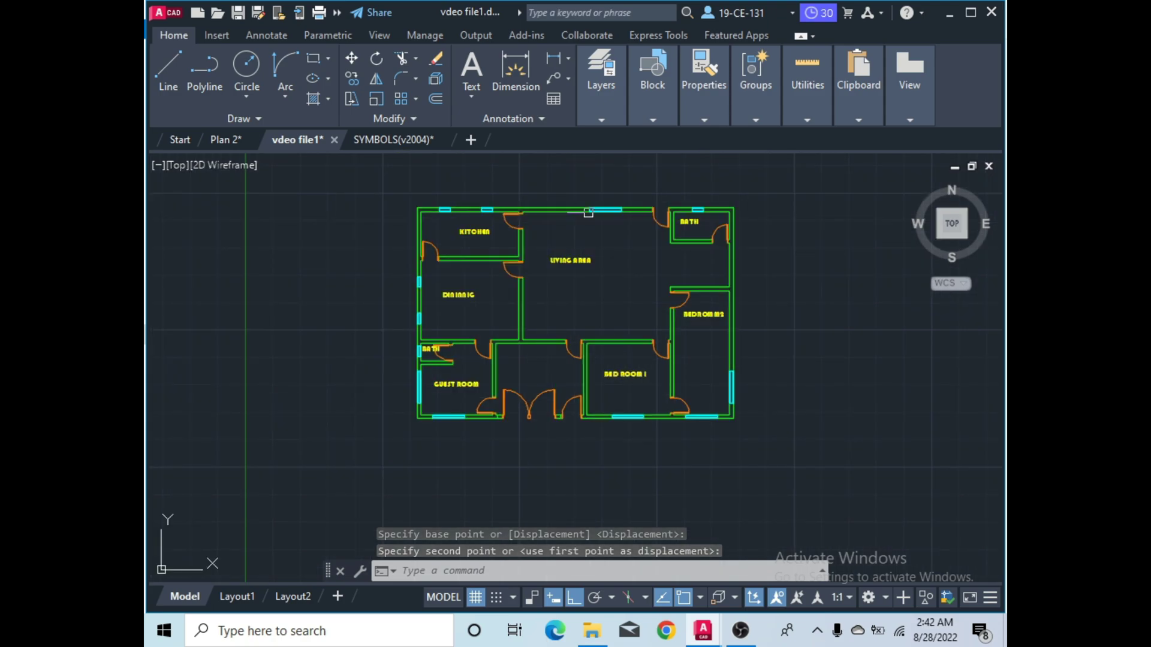
Make Wali1 the current text style in the text style settings and close them.
click(519, 118)
click(521, 141)
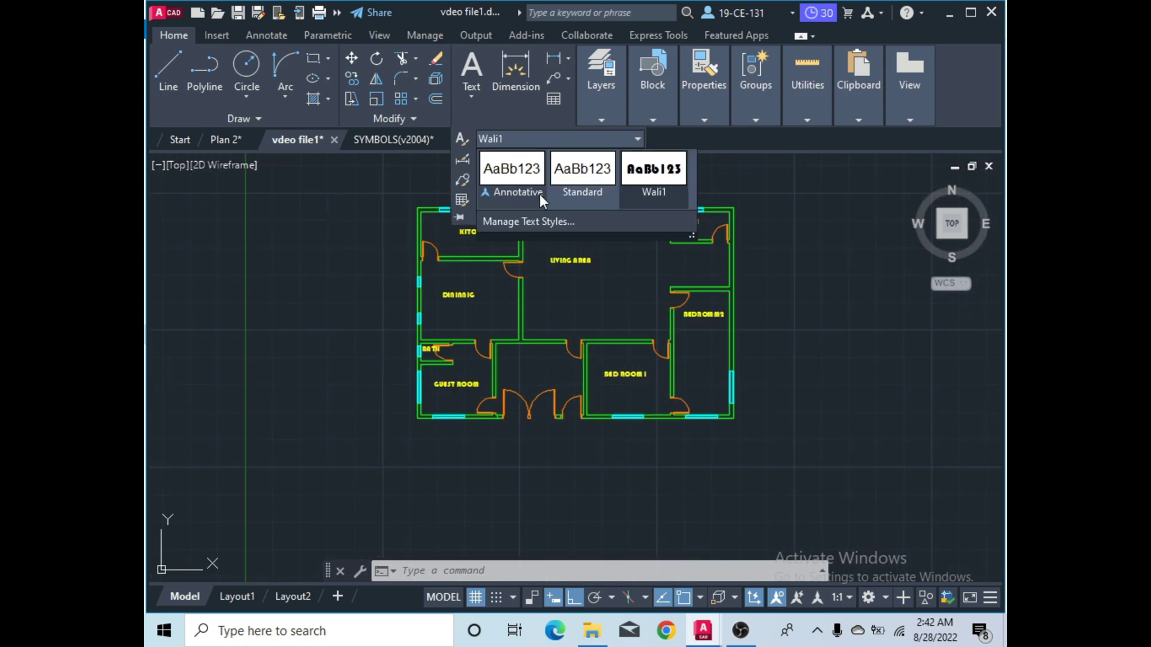
click(527, 222)
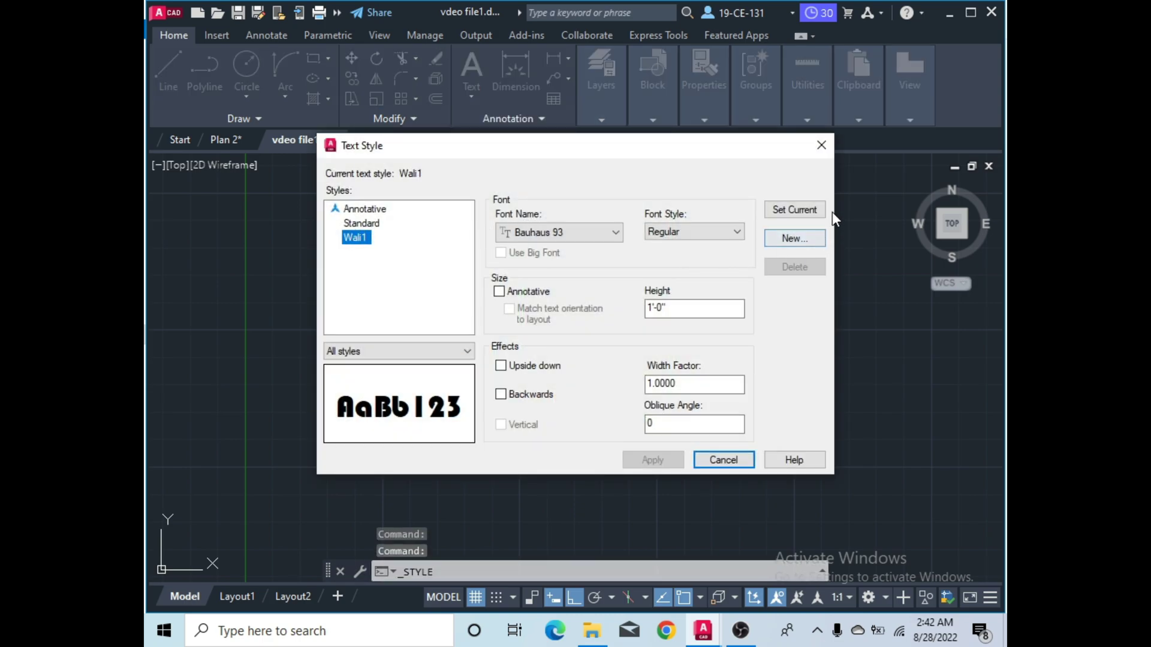
click(364, 240)
click(789, 217)
click(359, 240)
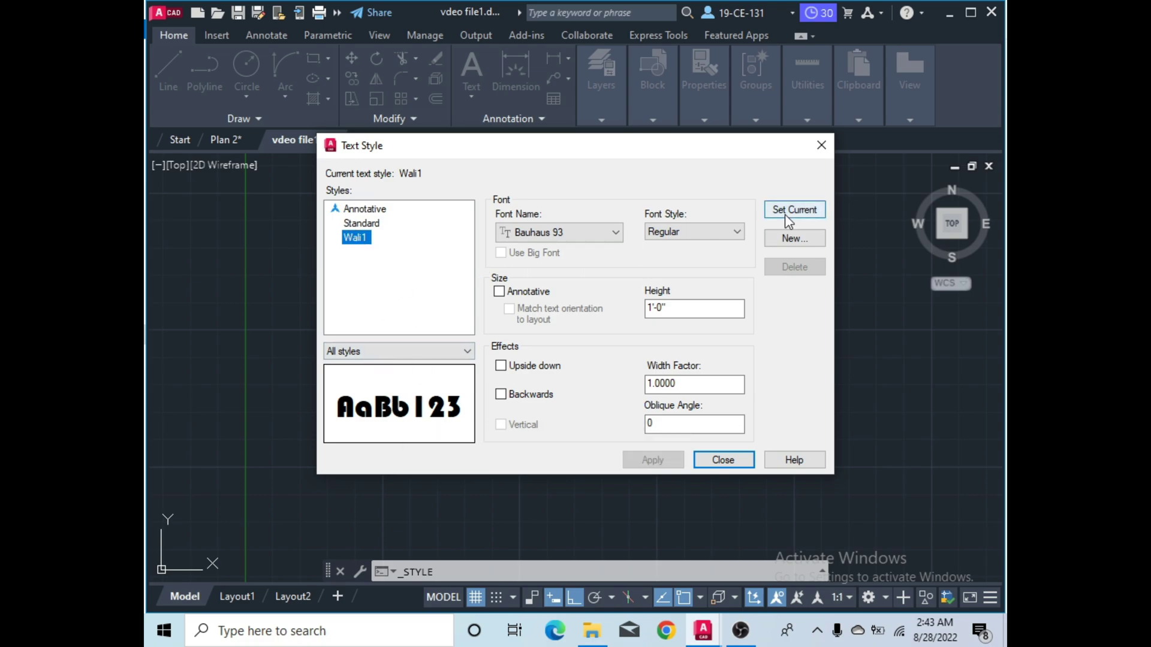
click(605, 233)
click(397, 316)
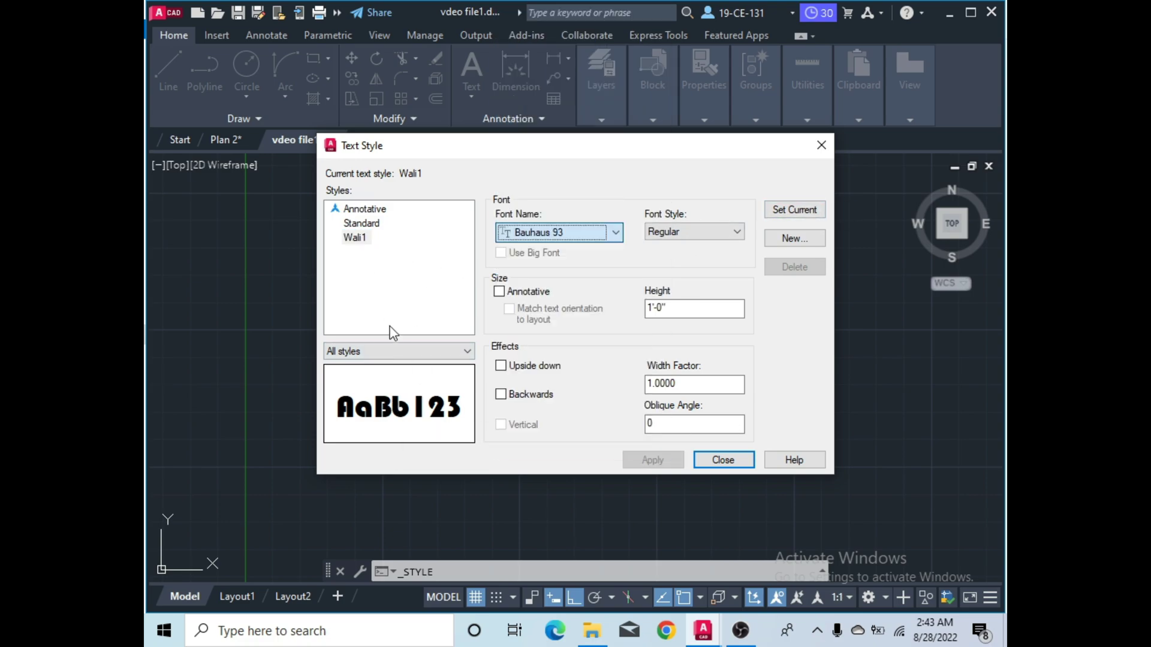
click(829, 155)
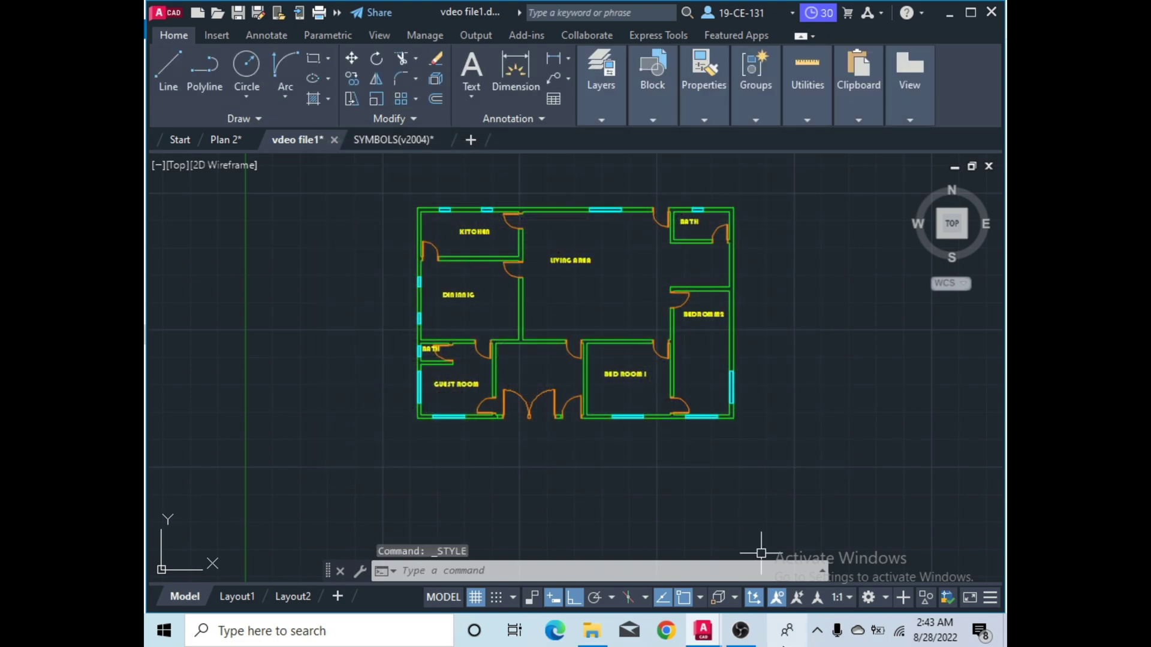
click(740, 630)
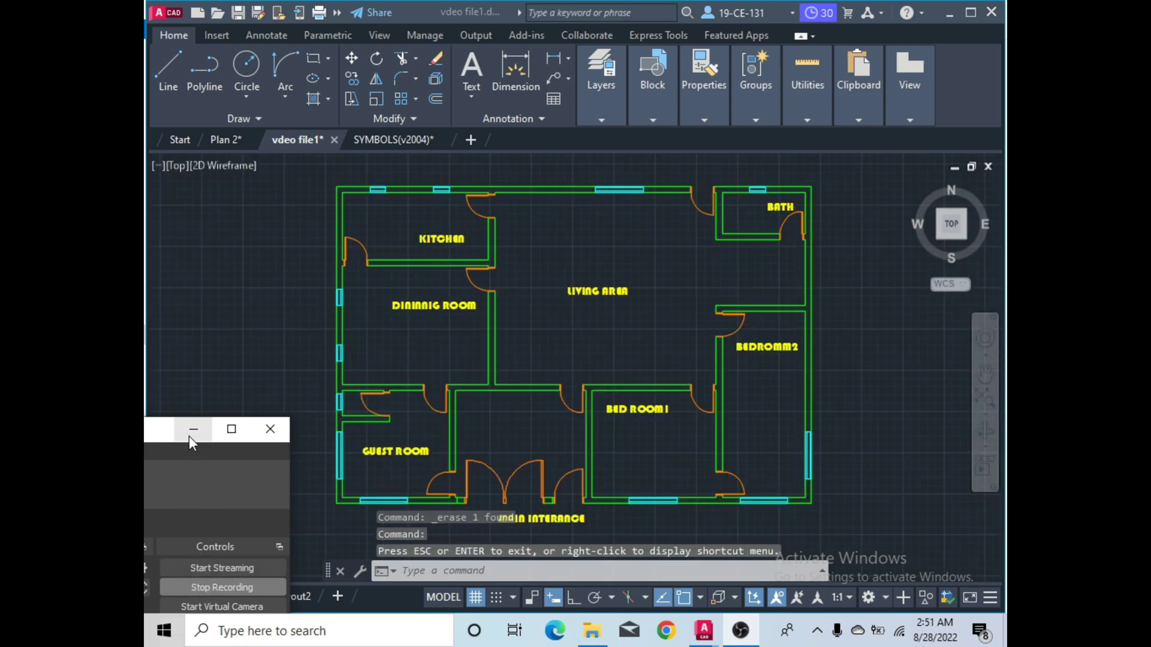
click(190, 437)
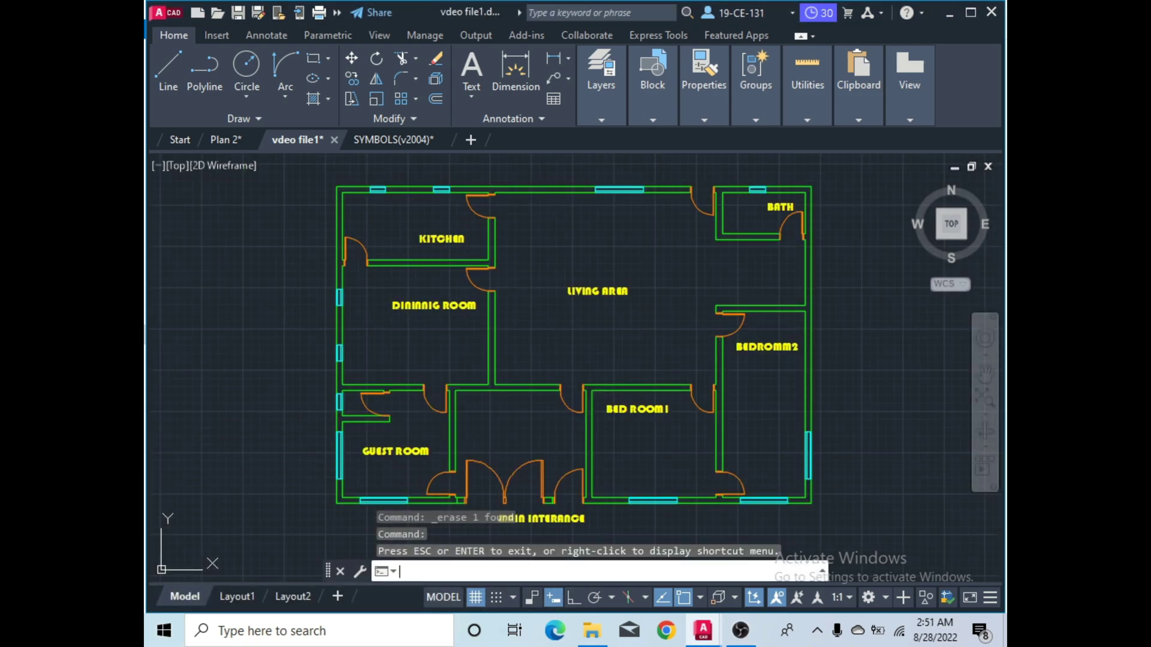
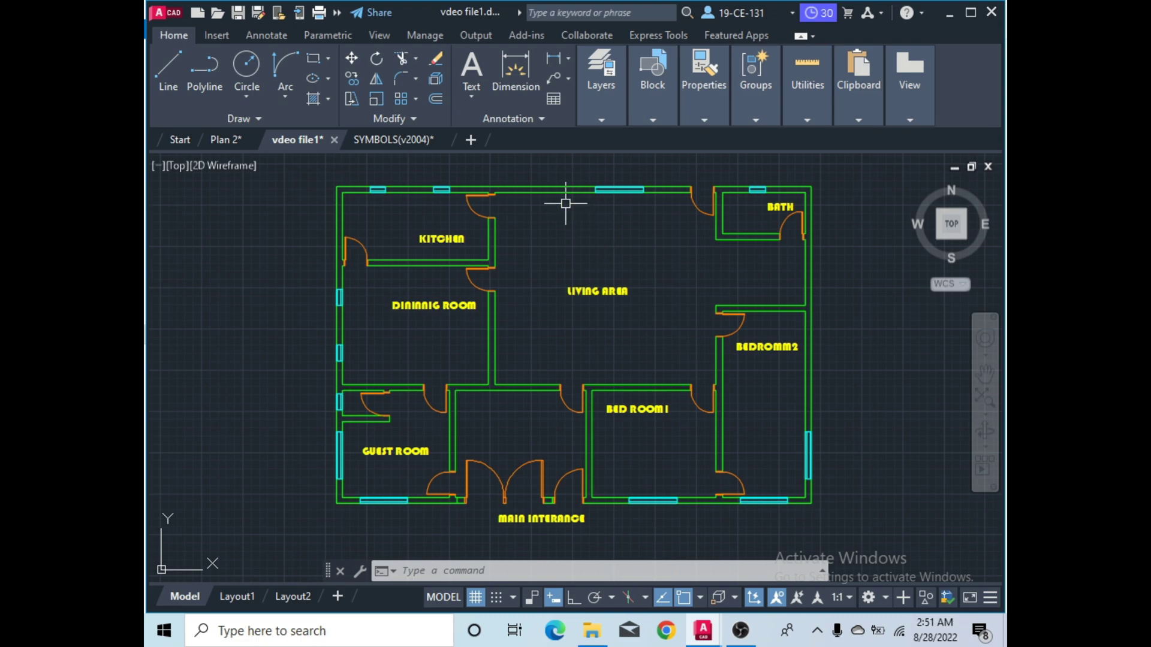
Copy the white upright toilet block from the bathroom fixtures in the SYMBOLS(v2004) drawing to the clipboard.
mouse_move(377, 142)
click(392, 139)
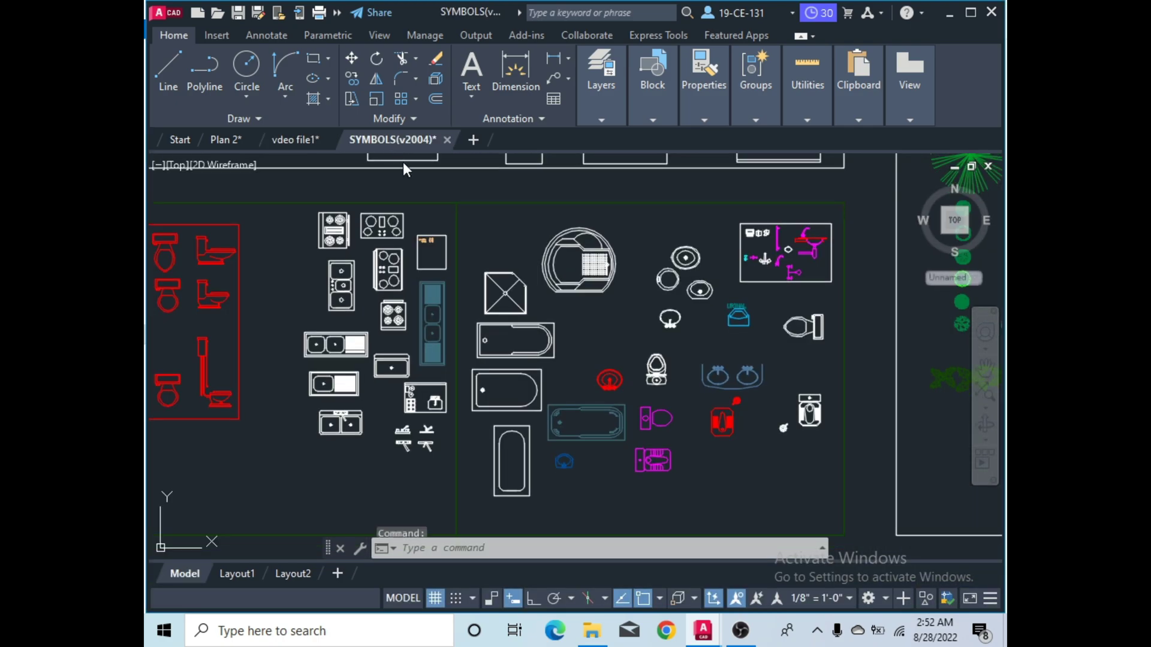
scroll(532, 322, down, 4)
scroll(820, 321, up, 5)
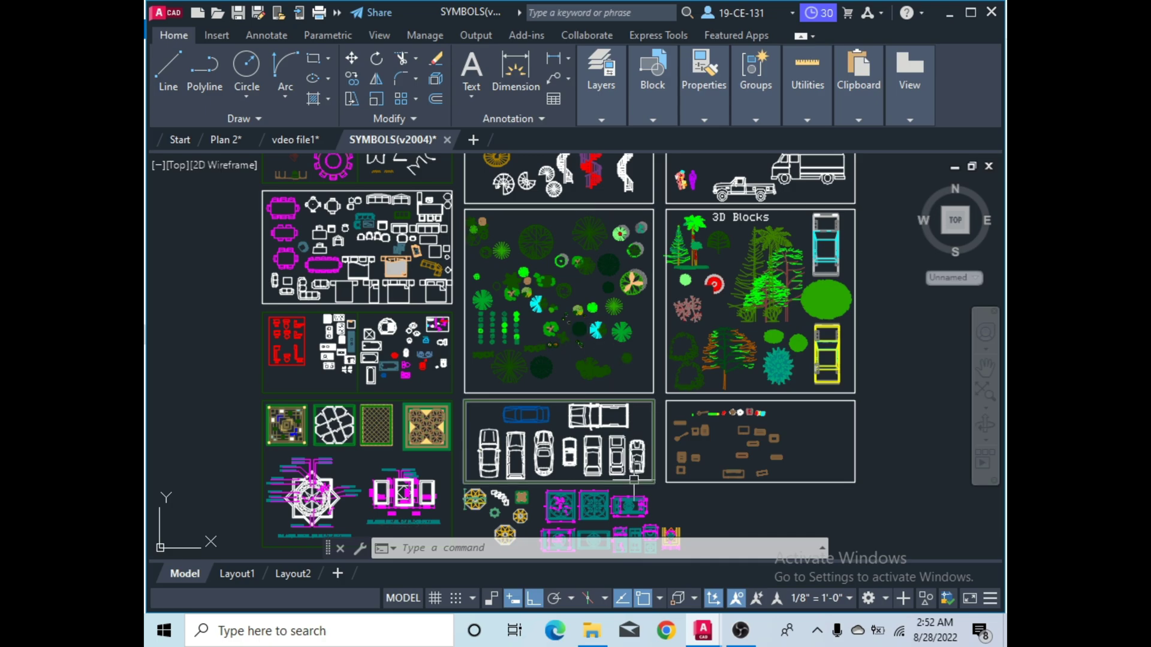
scroll(560, 427, up, 2)
scroll(563, 386, down, 2)
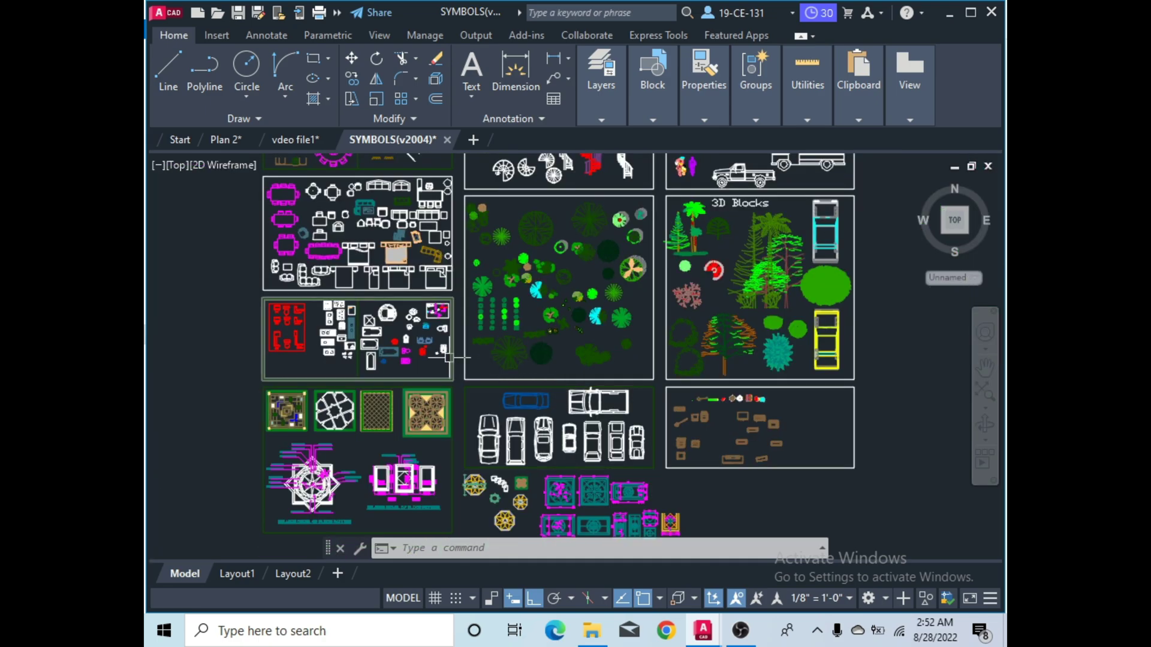
scroll(438, 356, up, 5)
scroll(463, 269, up, 3)
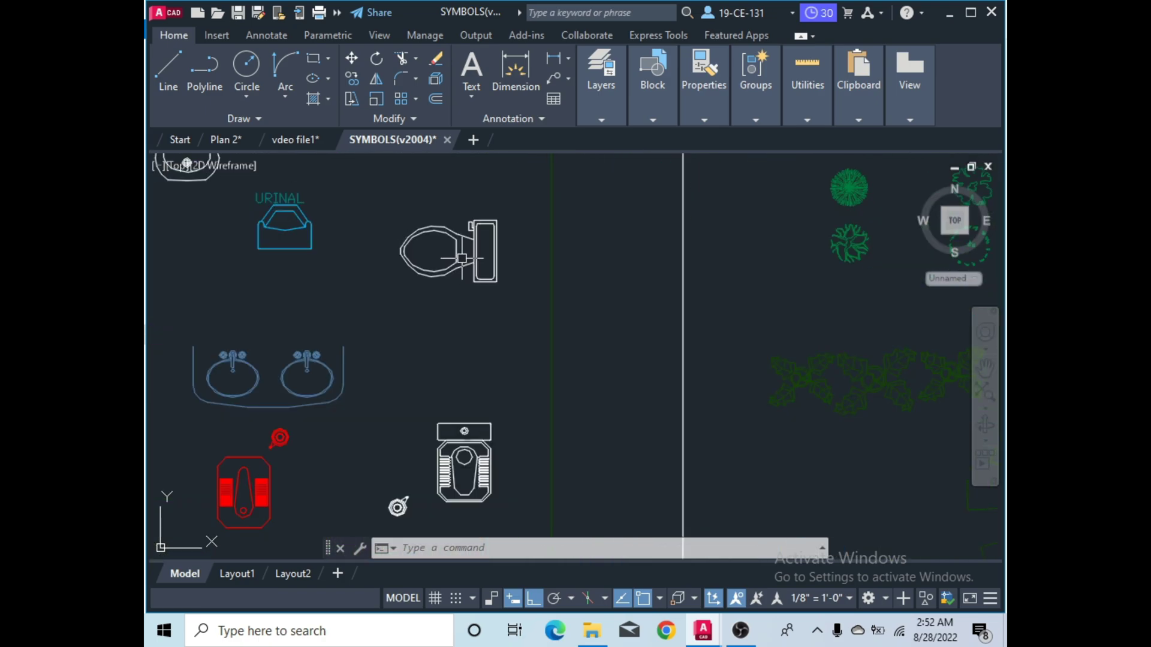
scroll(494, 288, down, 3)
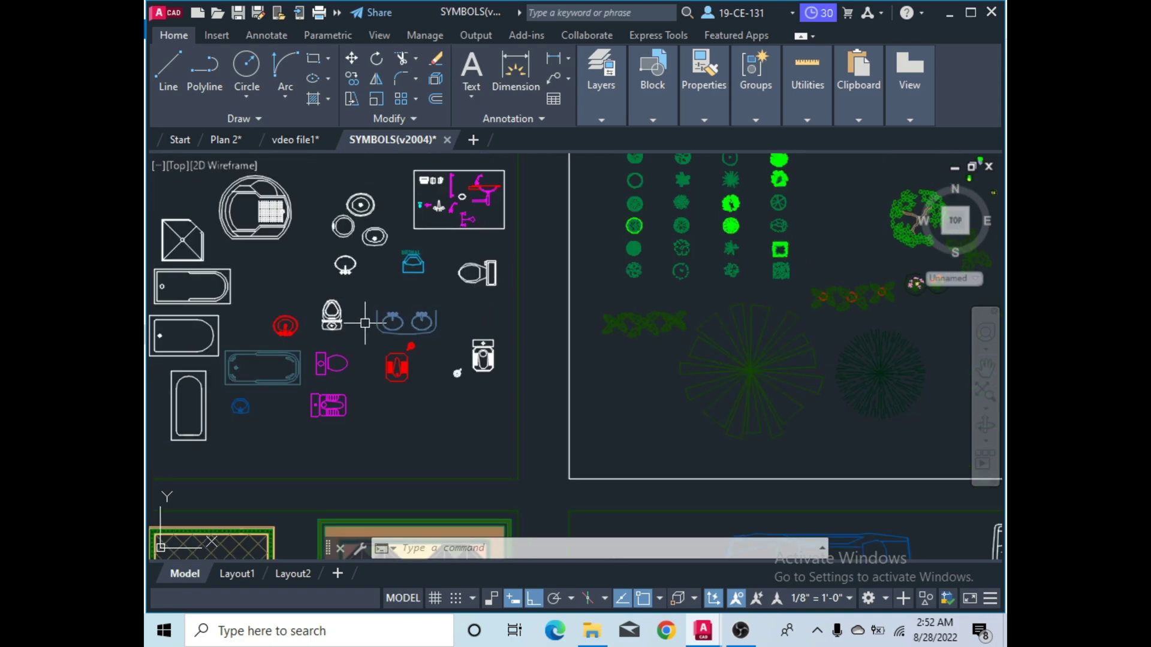
scroll(320, 336, up, 3)
click(322, 310)
right_click(328, 311)
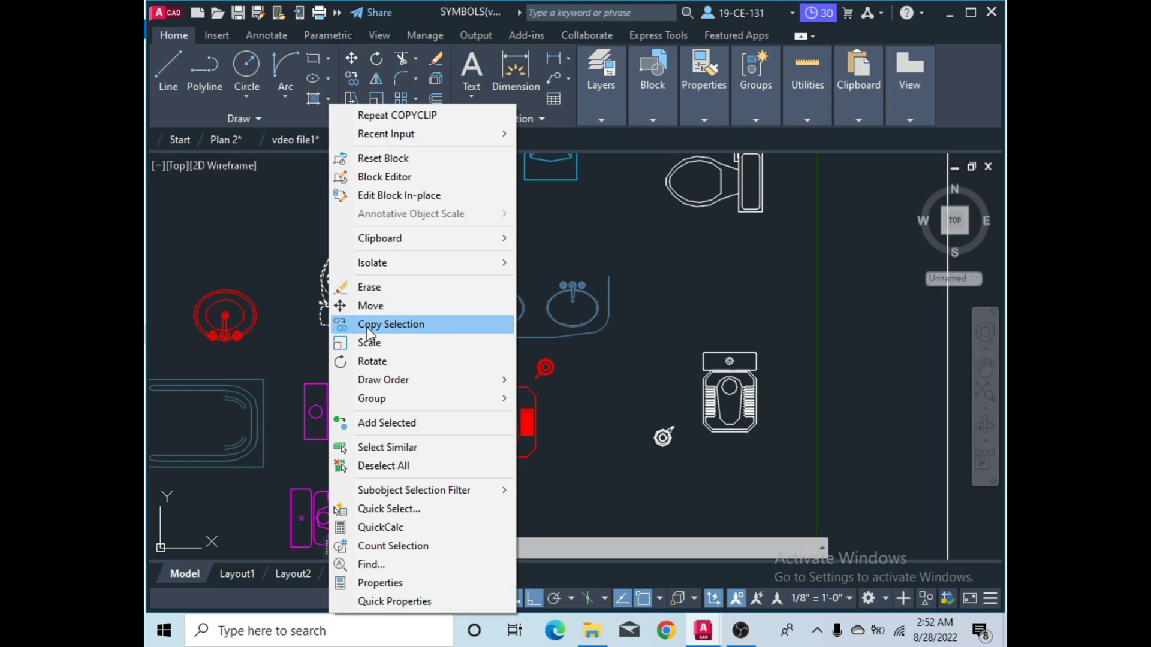
click(573, 324)
click(632, 346)
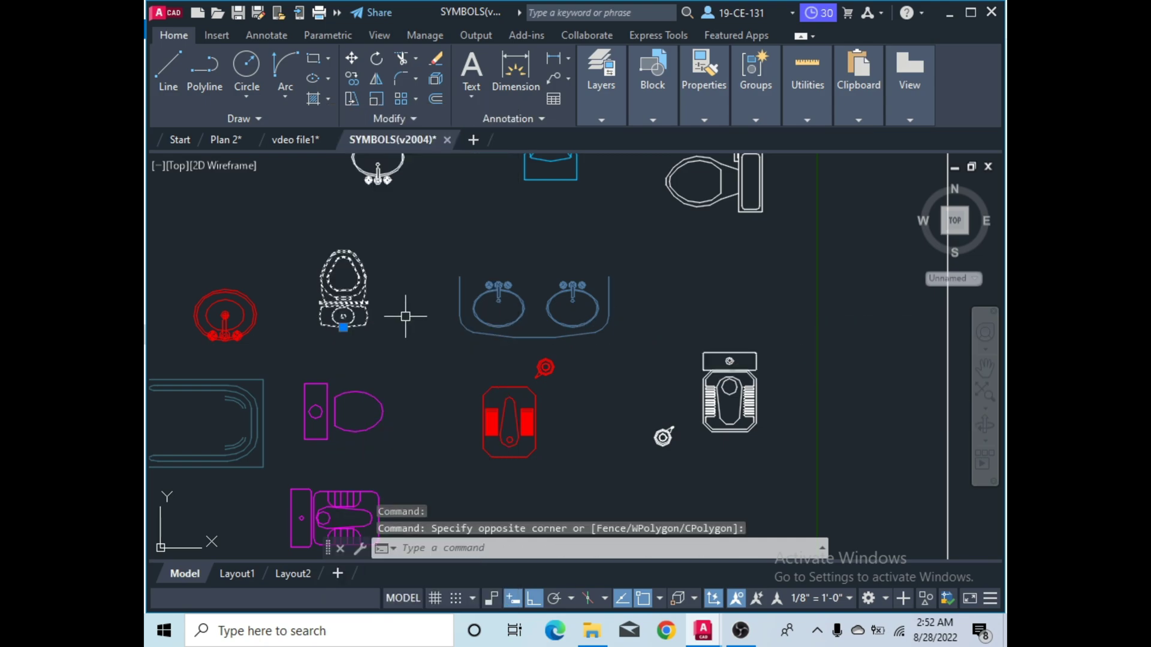
key(ctrl+c)
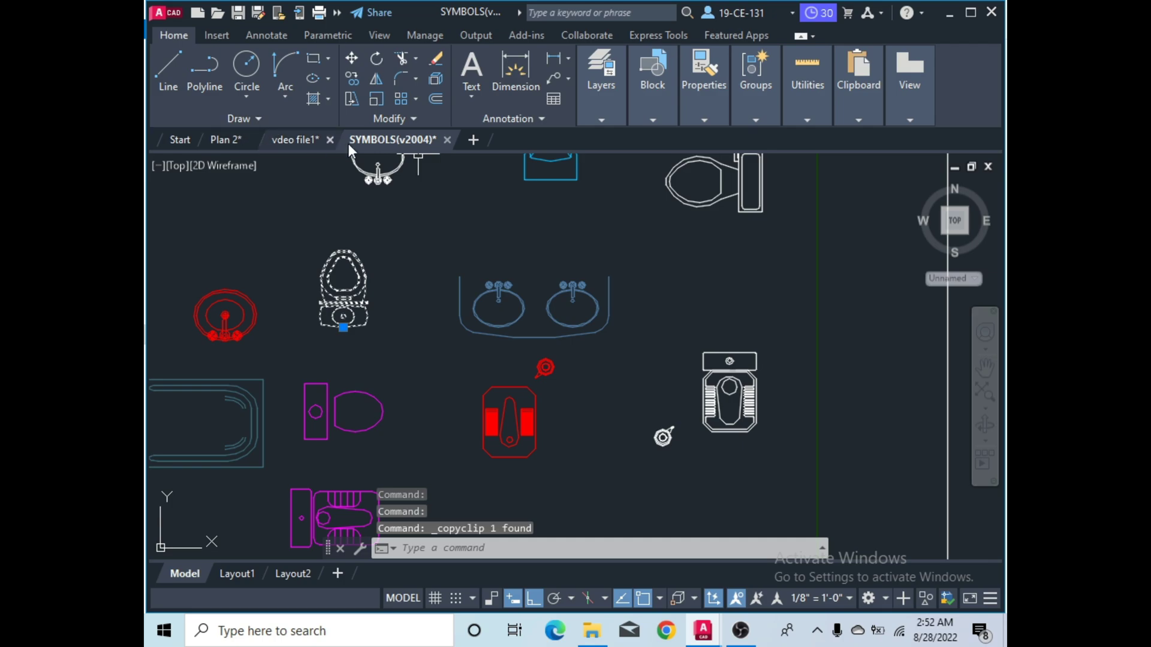
Paste the toilet block into the vdeo file1 floor plan, near the lower-left inside corner of the BATH room.
click(291, 141)
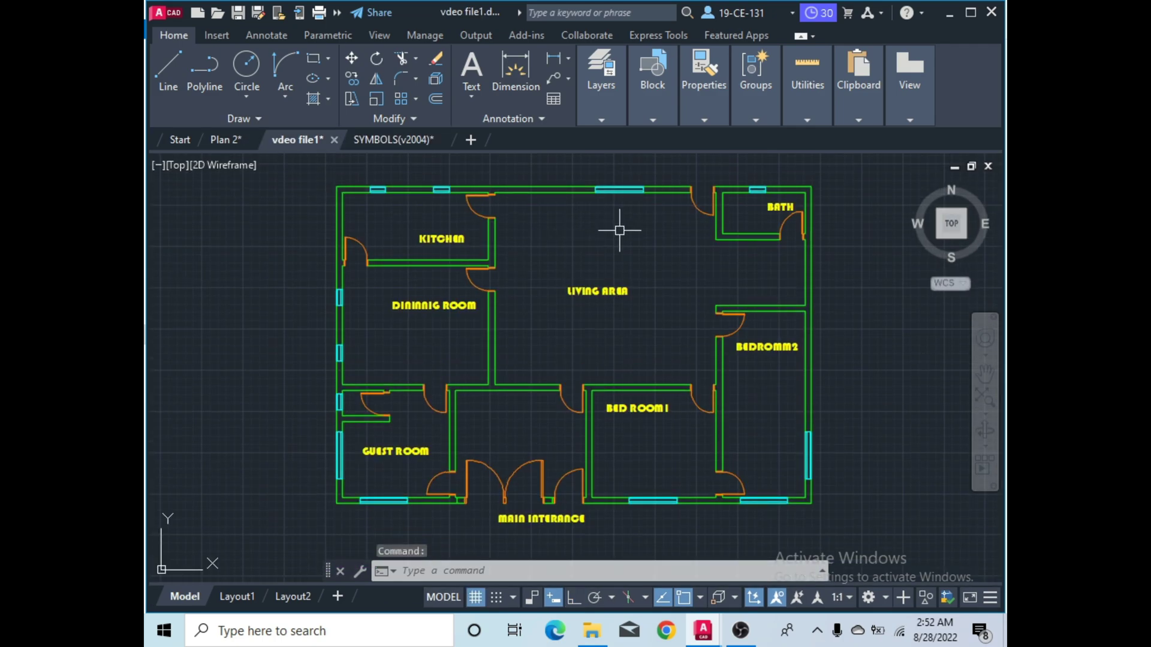
key(ctrl+v)
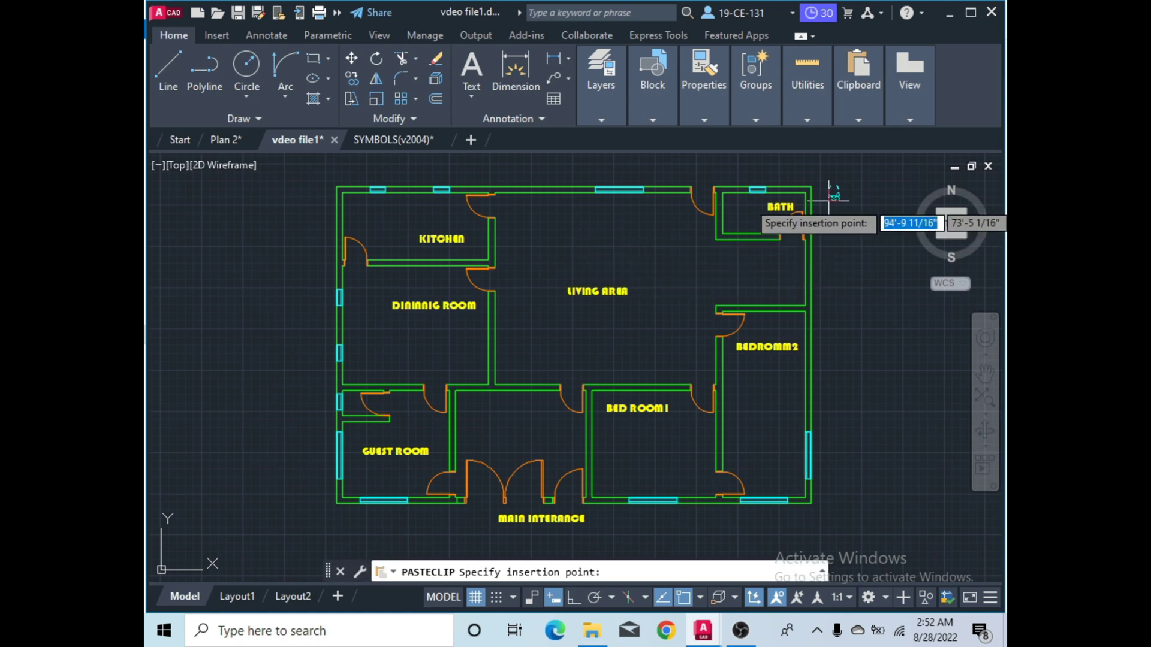
scroll(739, 220, up, 4)
scroll(719, 226, up, 1)
scroll(710, 263, down, 1)
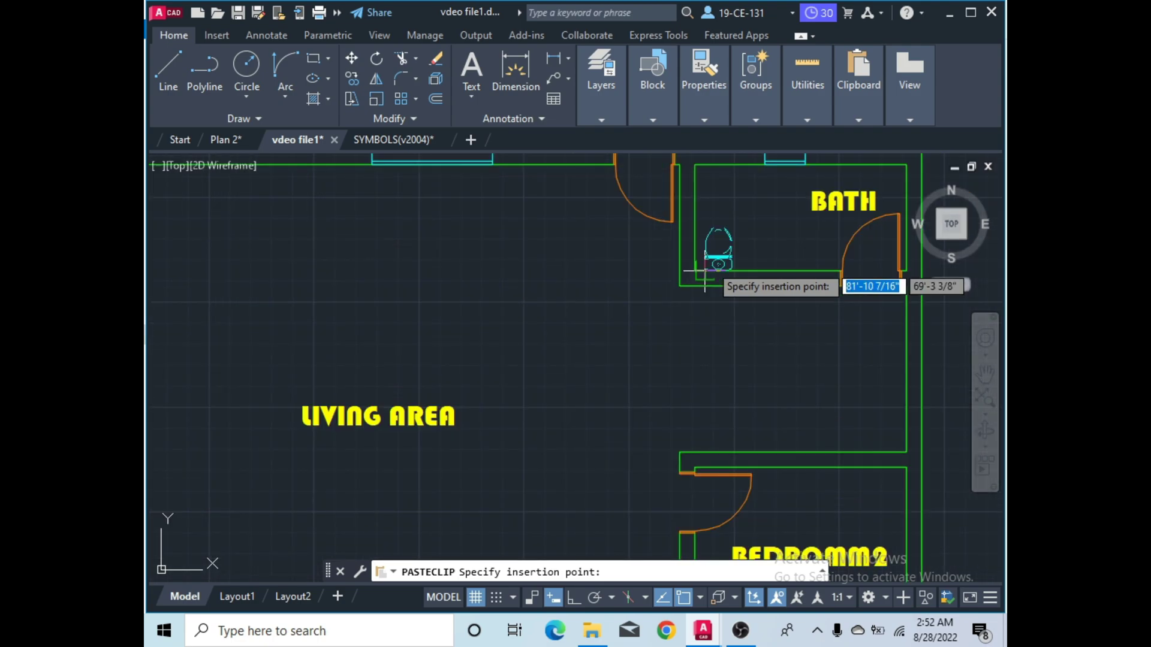
click(712, 253)
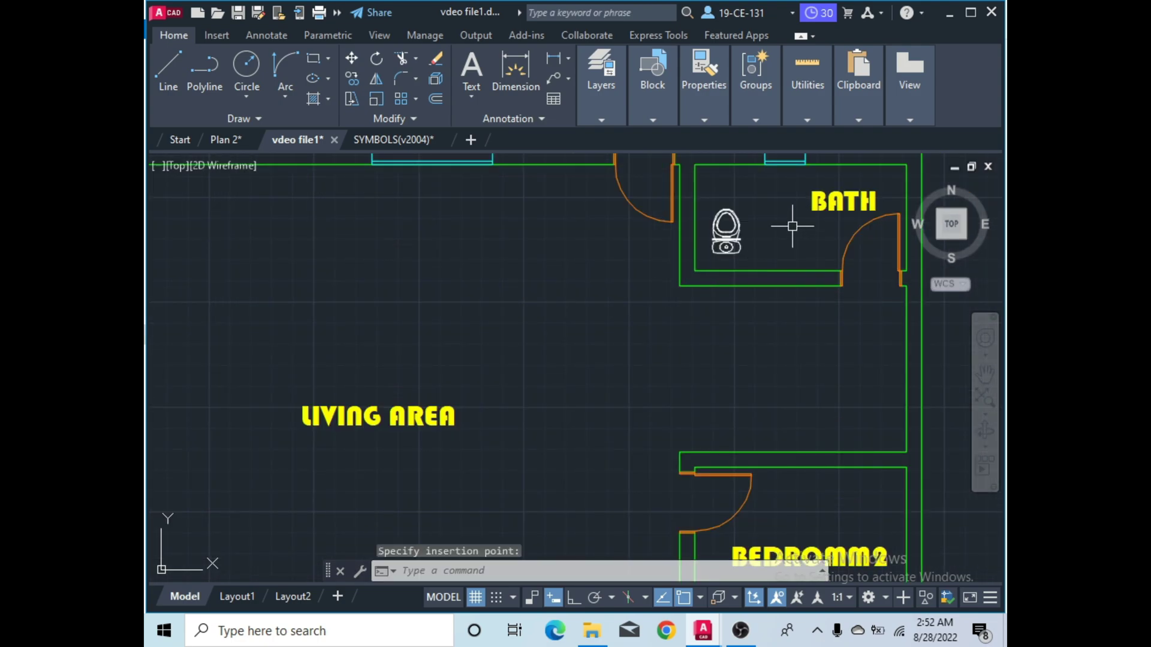
scroll(792, 226, down, 4)
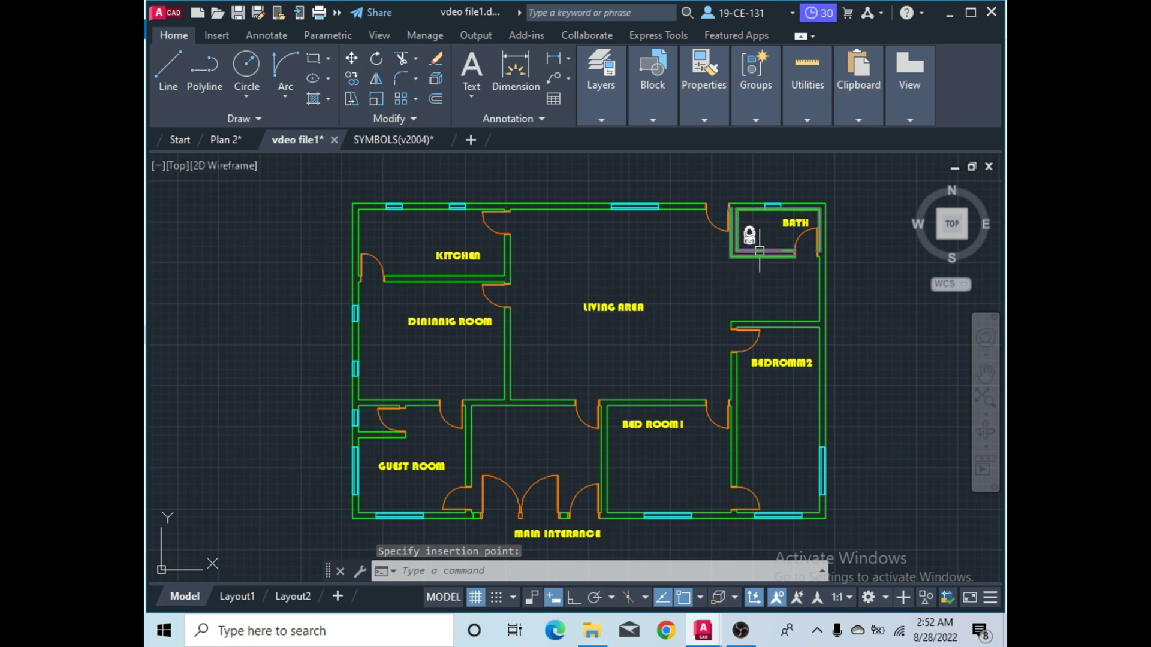
Copy the BATH room's toilet into the small bathroom above the guest room, beside its window, and end the copy.
scroll(760, 251, up, 4)
click(748, 230)
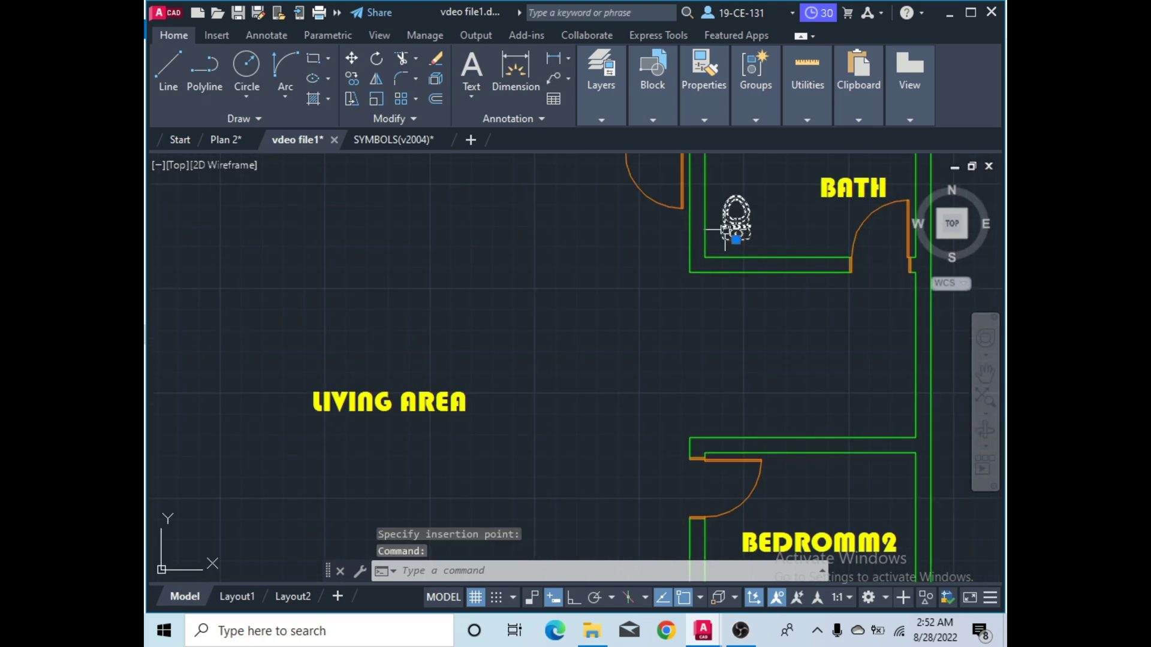
right_click(737, 223)
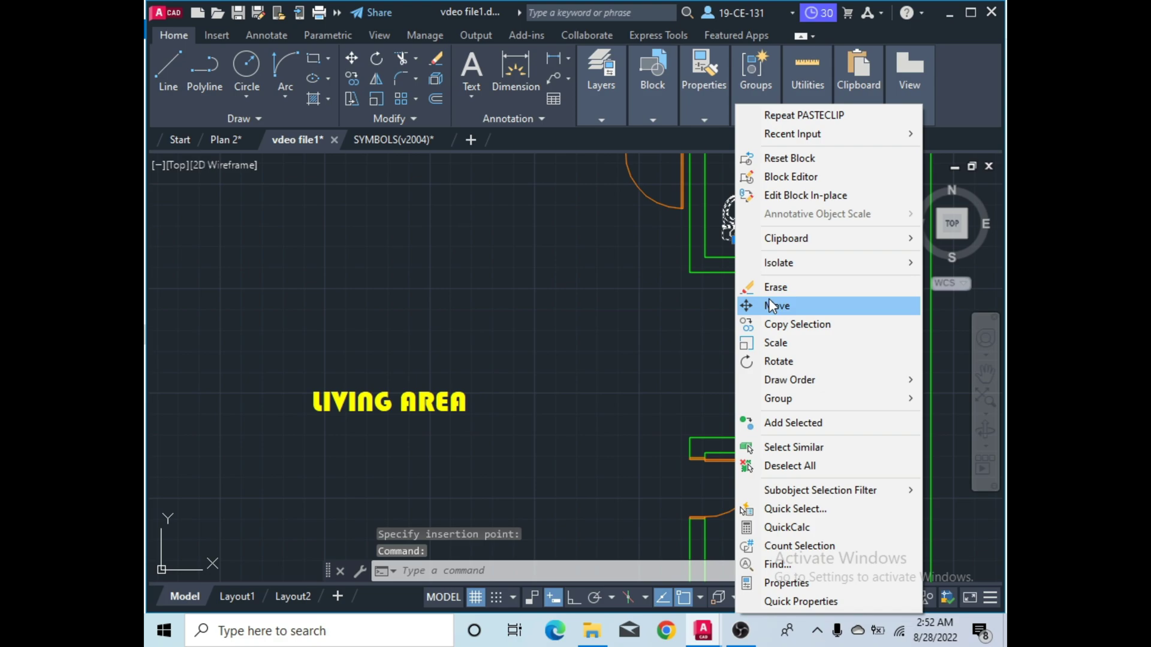
click(758, 327)
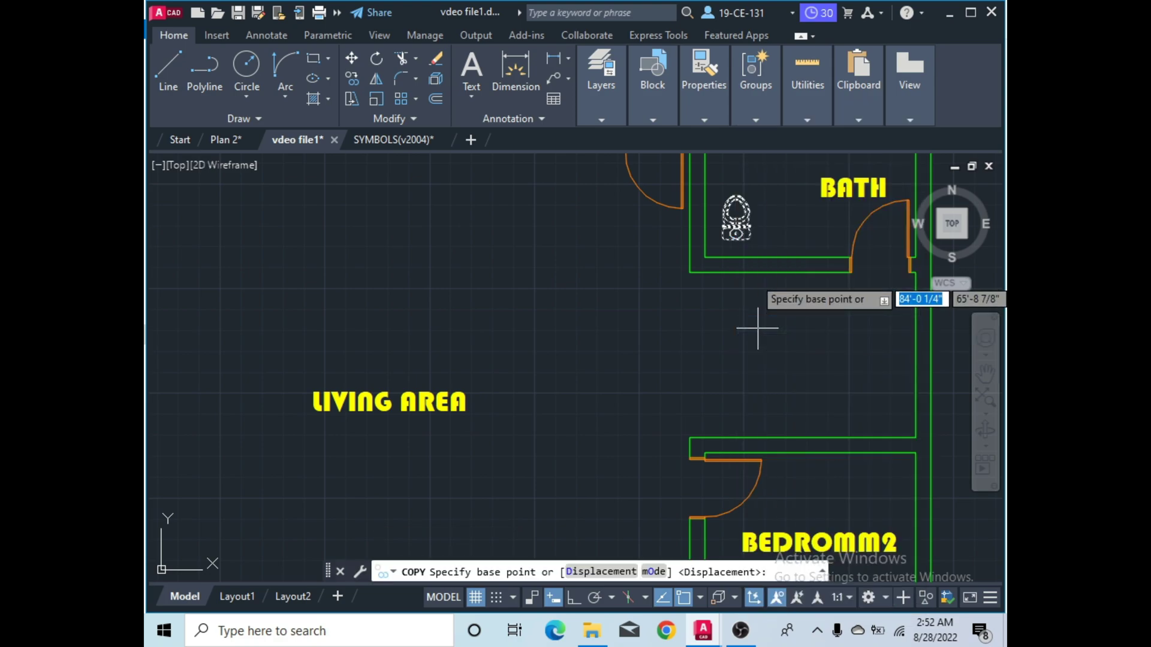
click(707, 258)
scroll(764, 243, down, 4)
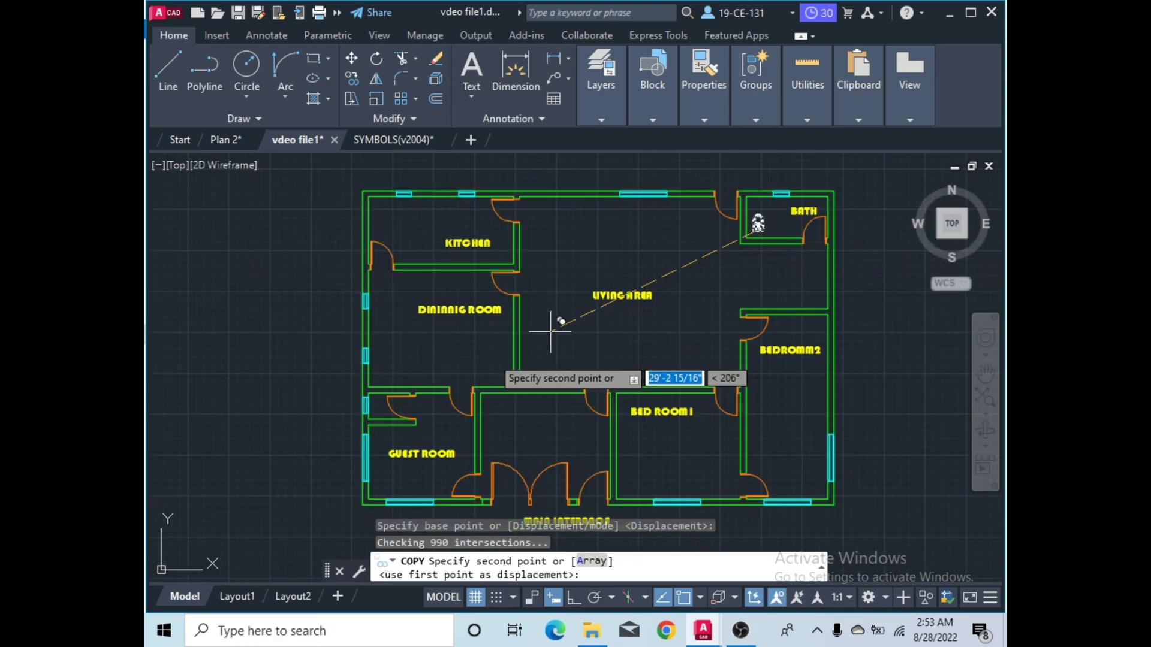
scroll(396, 429, up, 5)
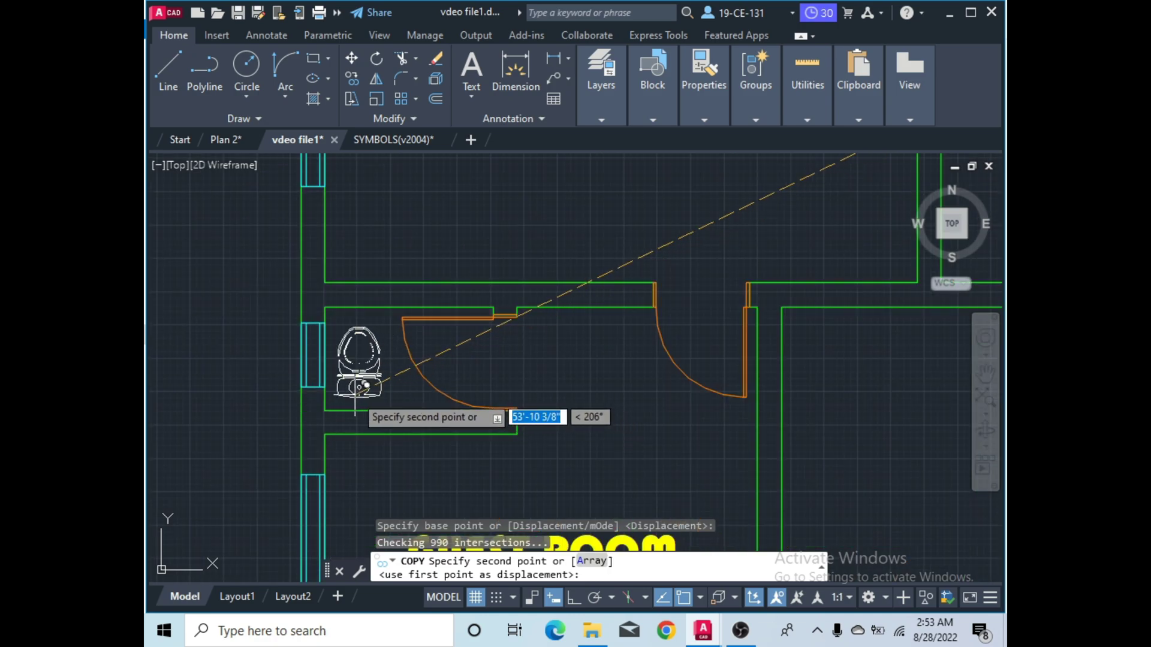
click(357, 387)
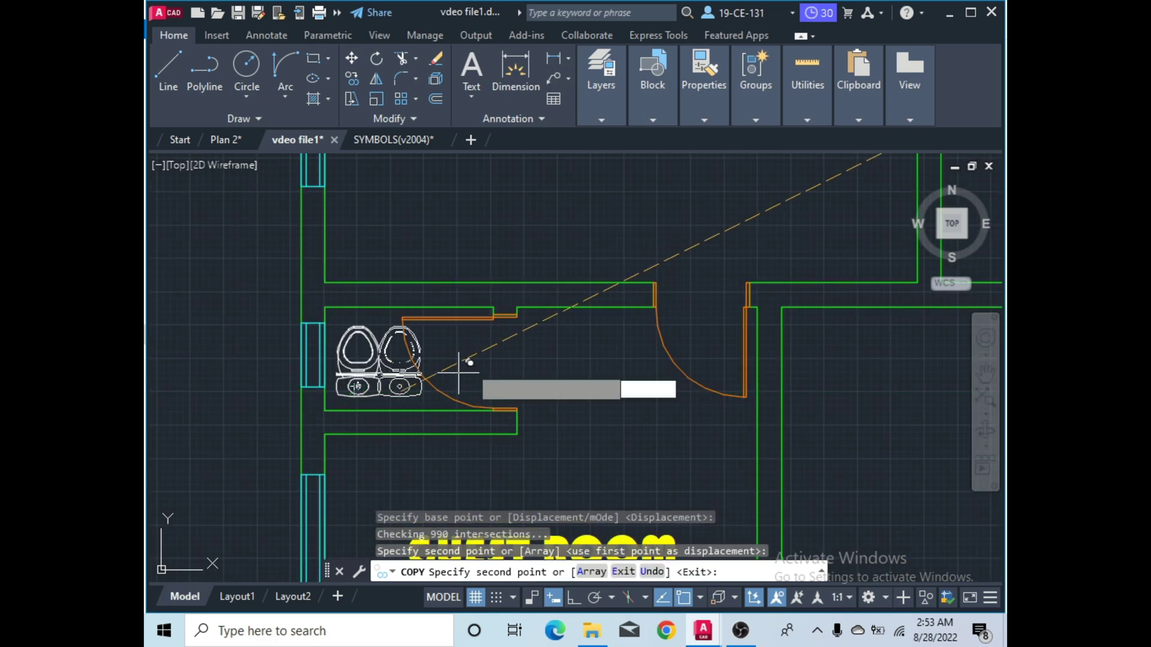
right_click(493, 252)
click(520, 267)
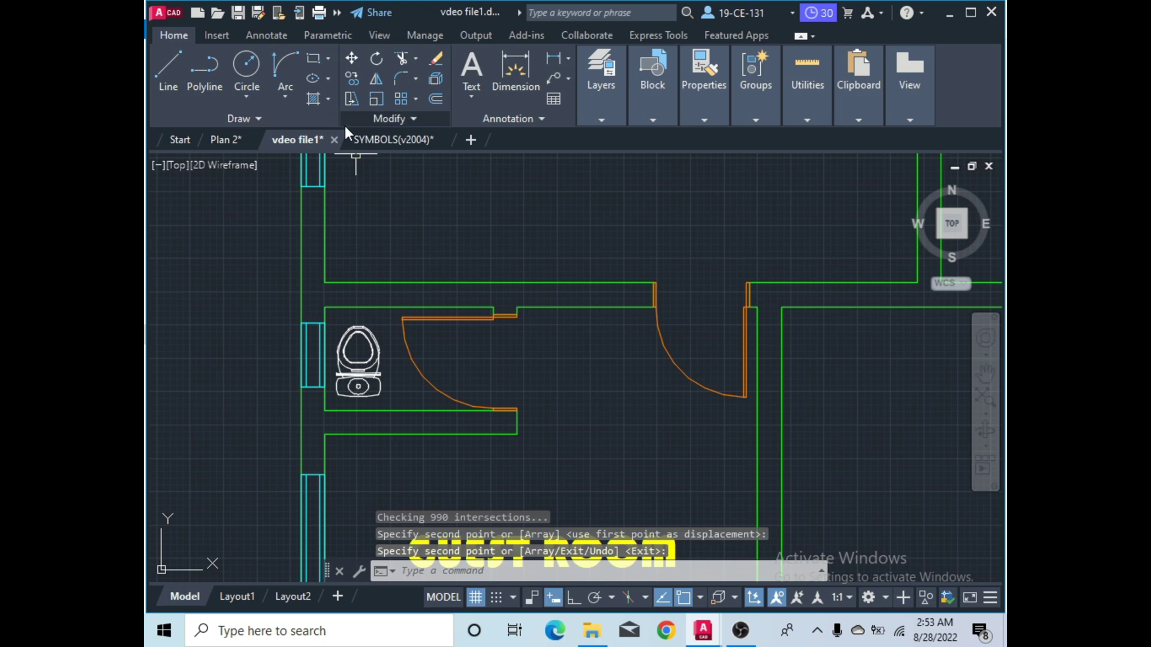
Copy the small round white fixture beside the white squat toilet in the SYMBOLS(v2004) drawing to the clipboard.
click(368, 139)
scroll(492, 313, down, 2)
scroll(493, 313, up, 3)
scroll(588, 383, up, 2)
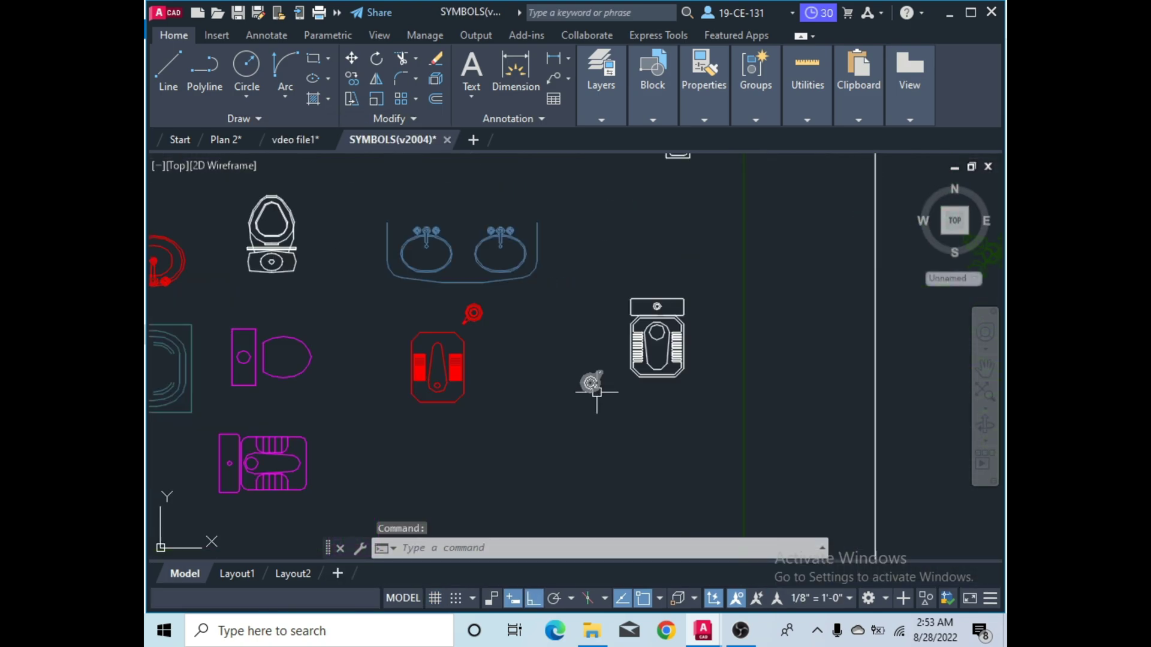
scroll(597, 393, up, 4)
click(585, 372)
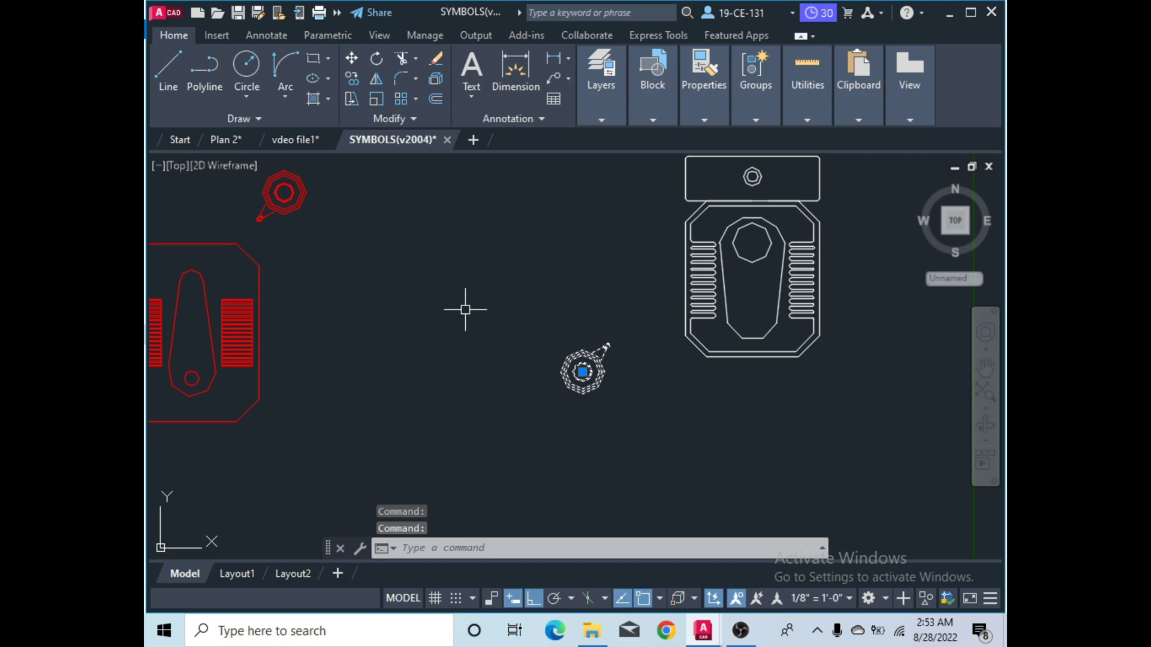
key(ctrl+c)
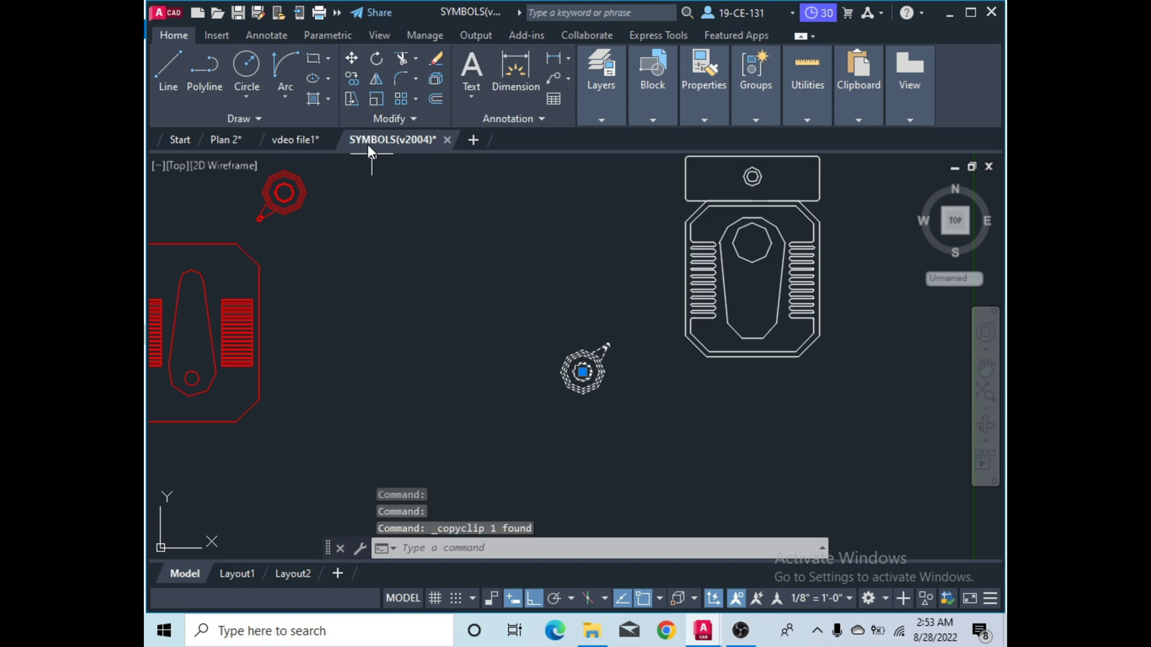
Paste the small round fixture into the vdeo file1 floor plan, inside the BATH room along its lower wall, between the toilet and the door.
click(296, 140)
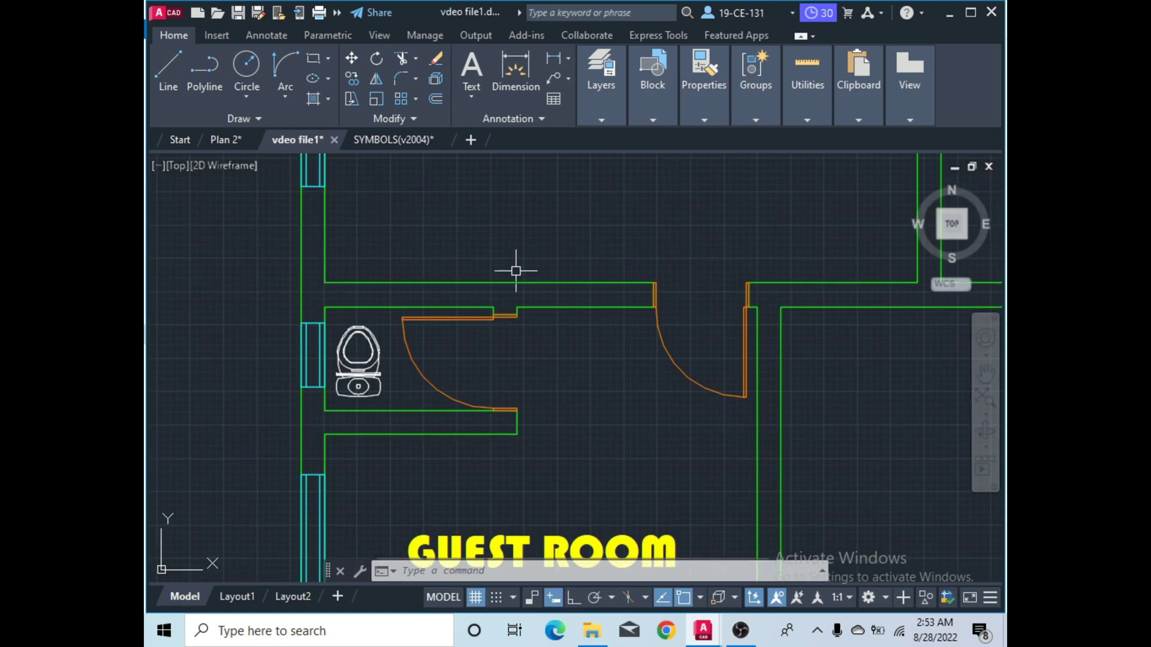
scroll(509, 273, down, 3)
scroll(507, 322, down, 2)
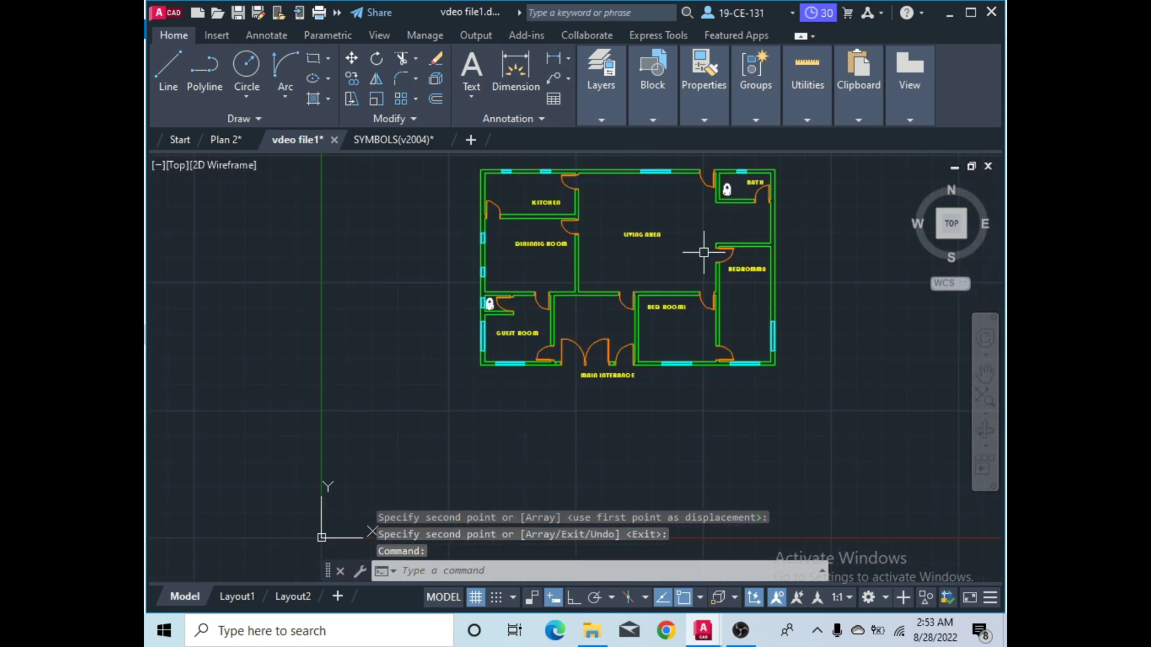
key(ctrl+v)
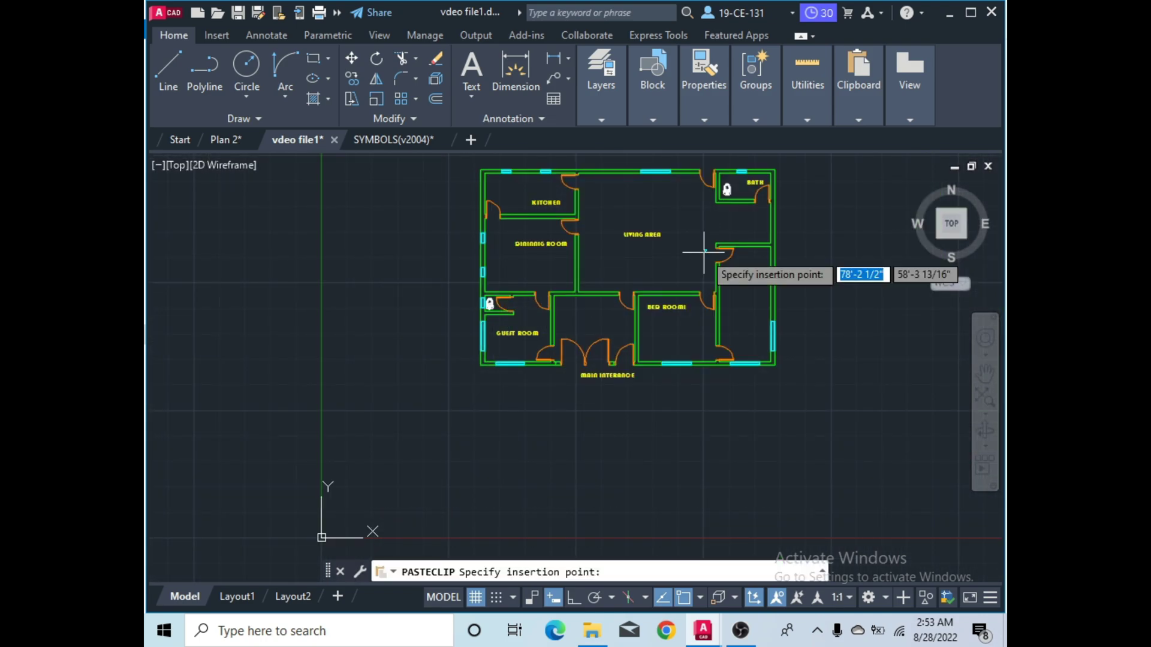
scroll(735, 186, up, 8)
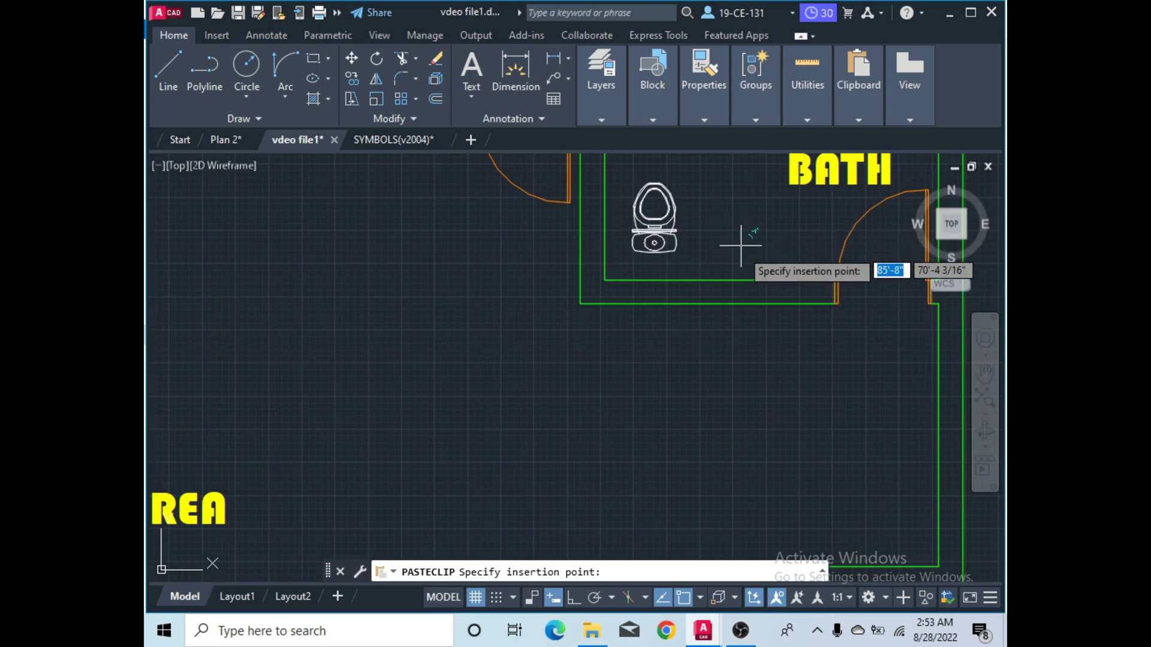
scroll(741, 245, down, 4)
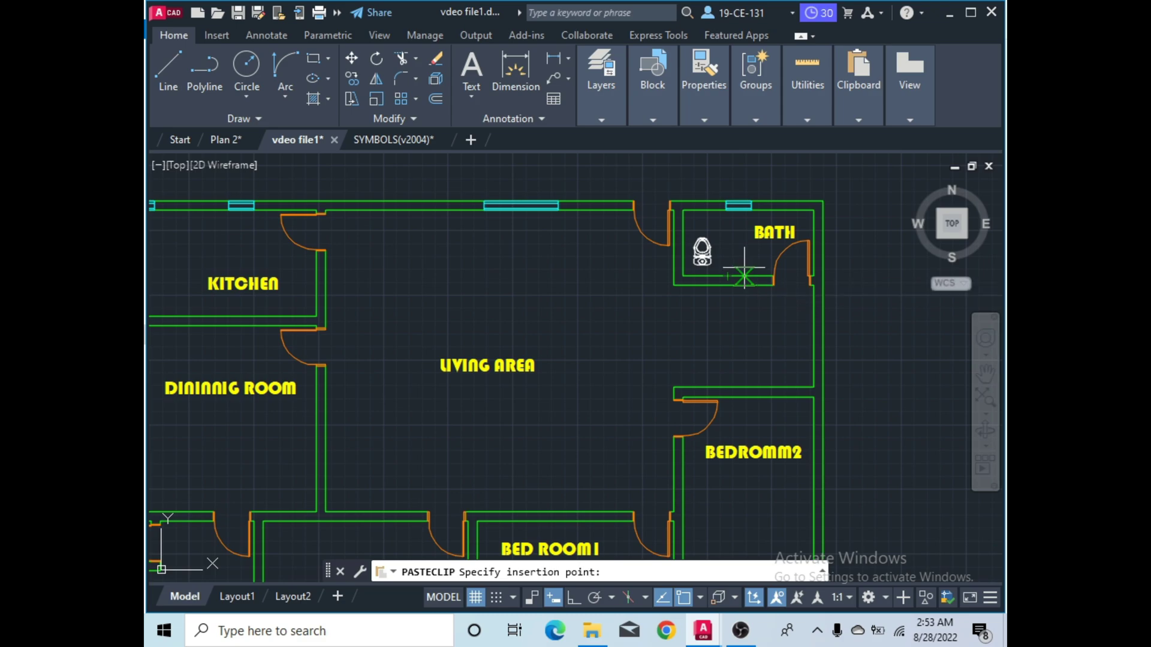
click(744, 269)
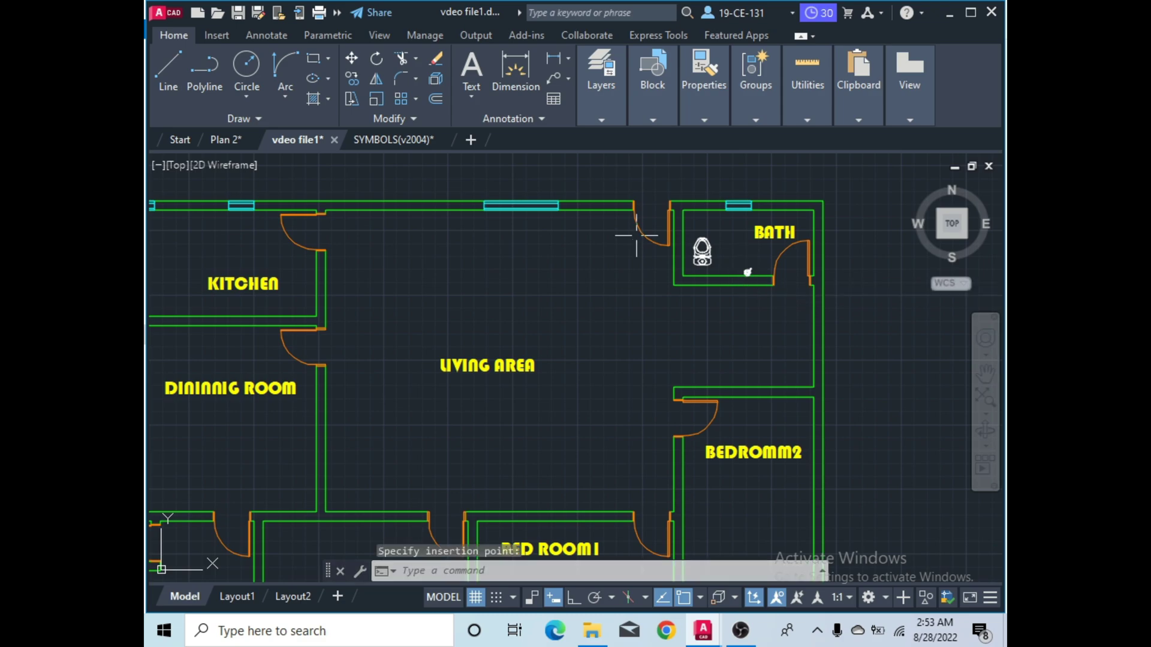
Move the BATH room's round fixture slightly up and toward the toilet, clear of the lower wall.
scroll(768, 275, up, 5)
click(702, 236)
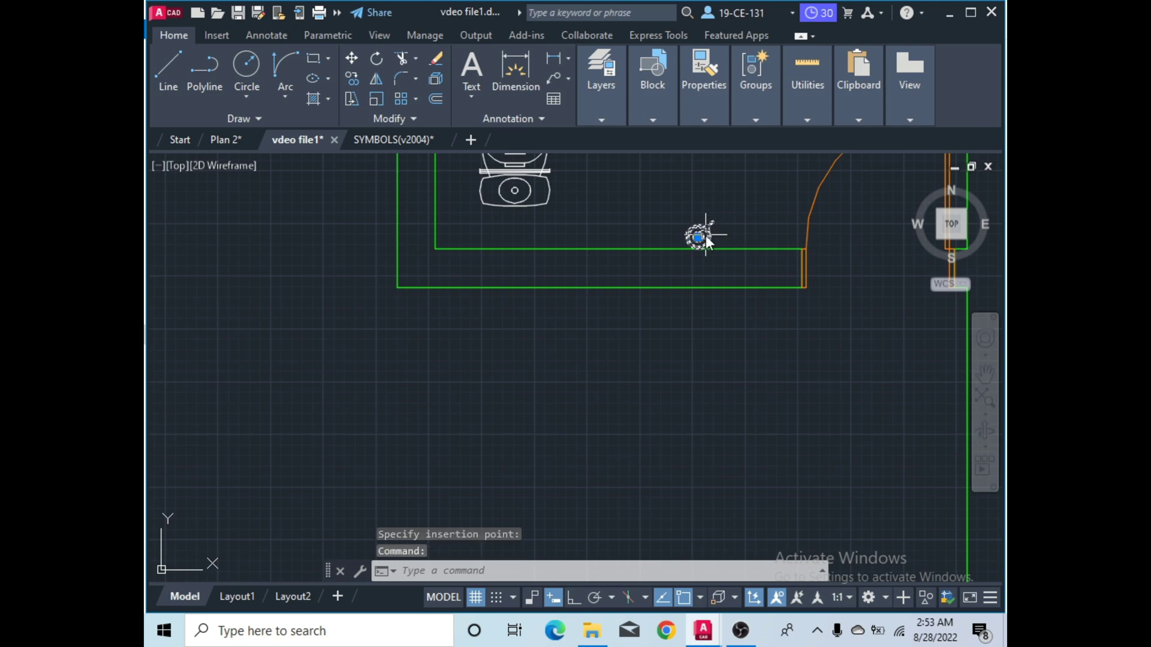
right_click(703, 235)
click(725, 303)
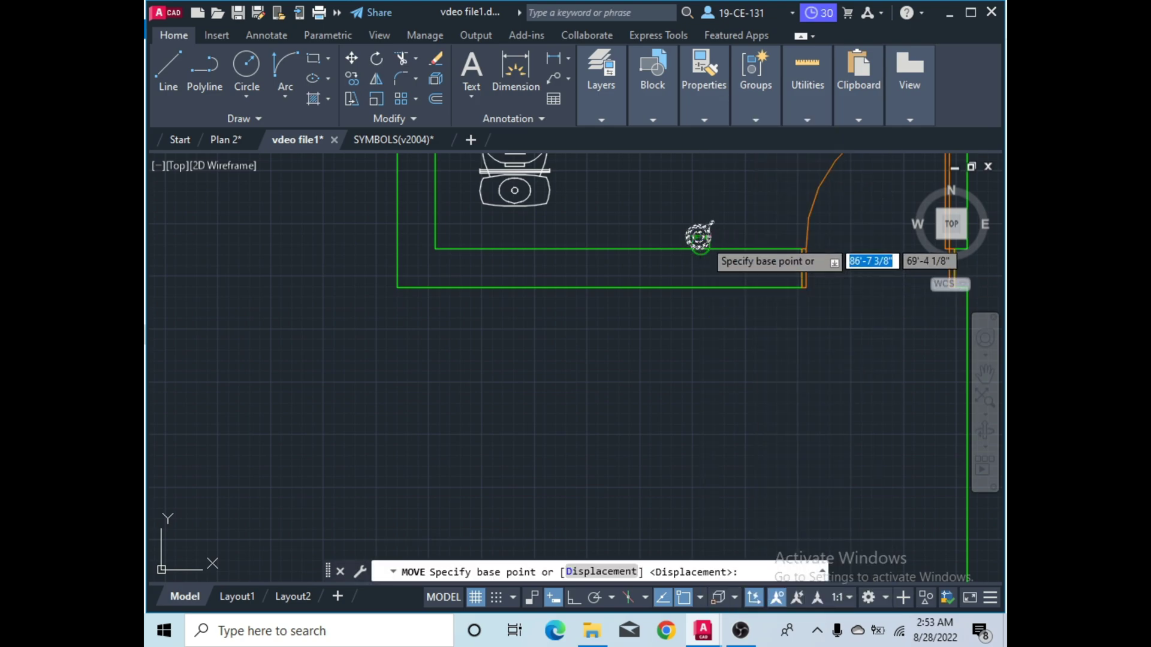
click(697, 237)
click(673, 200)
Copy the BATH room's round fixture into the small bathroom above the guest room, beside its toilet, and end the copy.
right_click(674, 204)
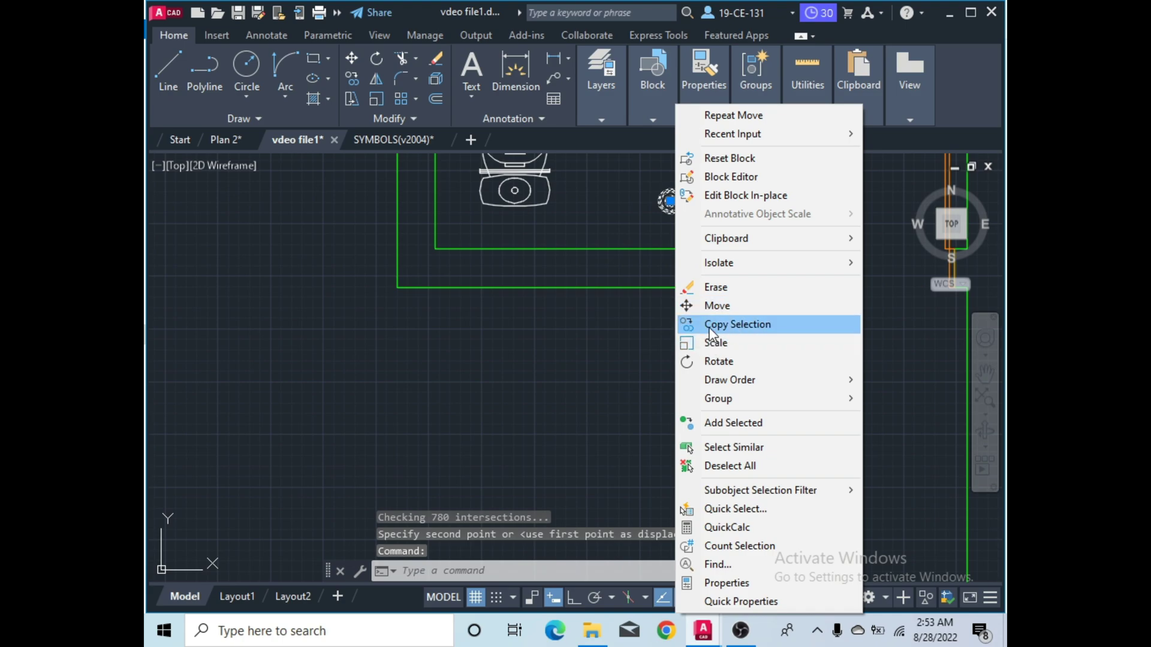
click(736, 324)
click(671, 202)
scroll(671, 201, down, 8)
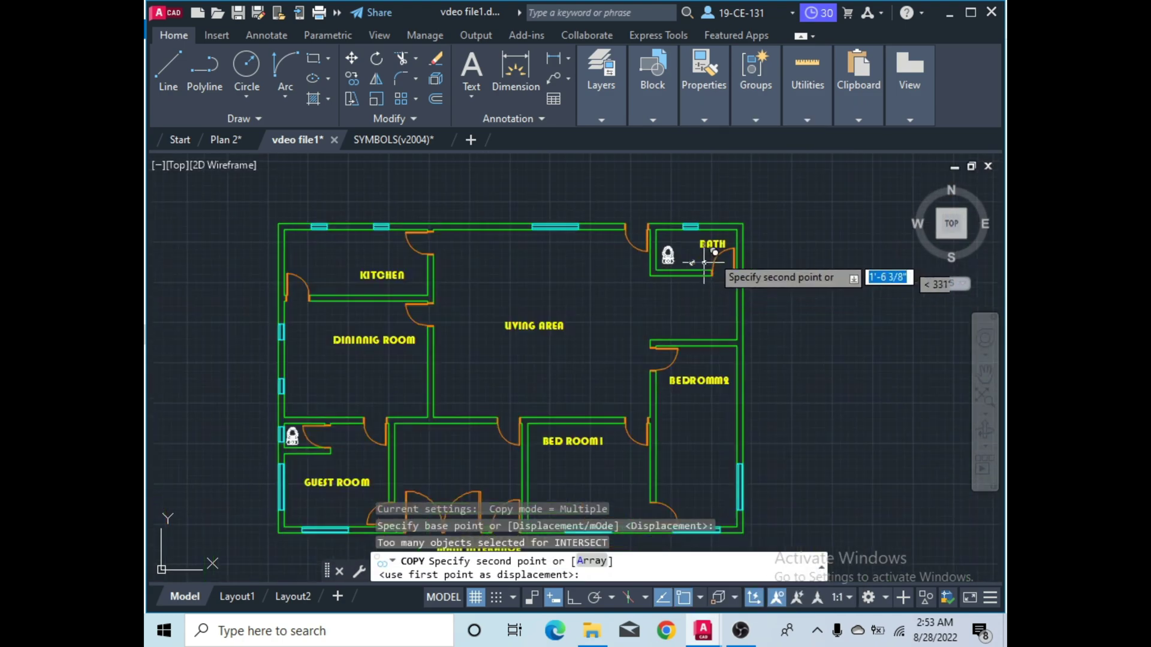
scroll(657, 308, up, 8)
scroll(551, 309, up, 4)
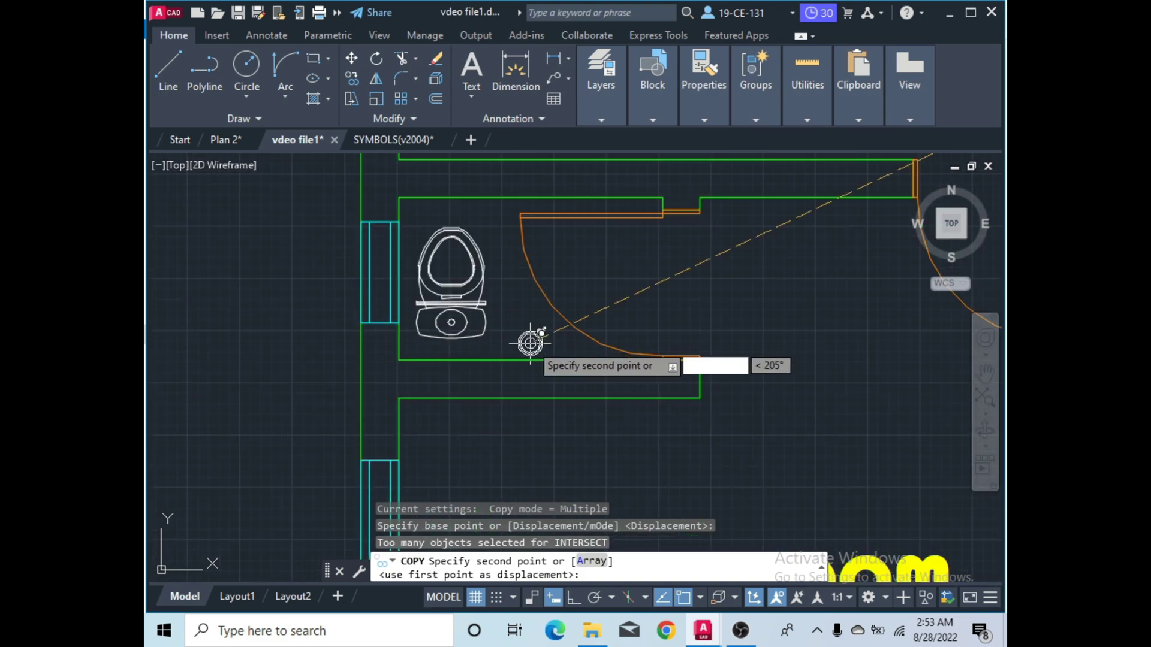
click(521, 333)
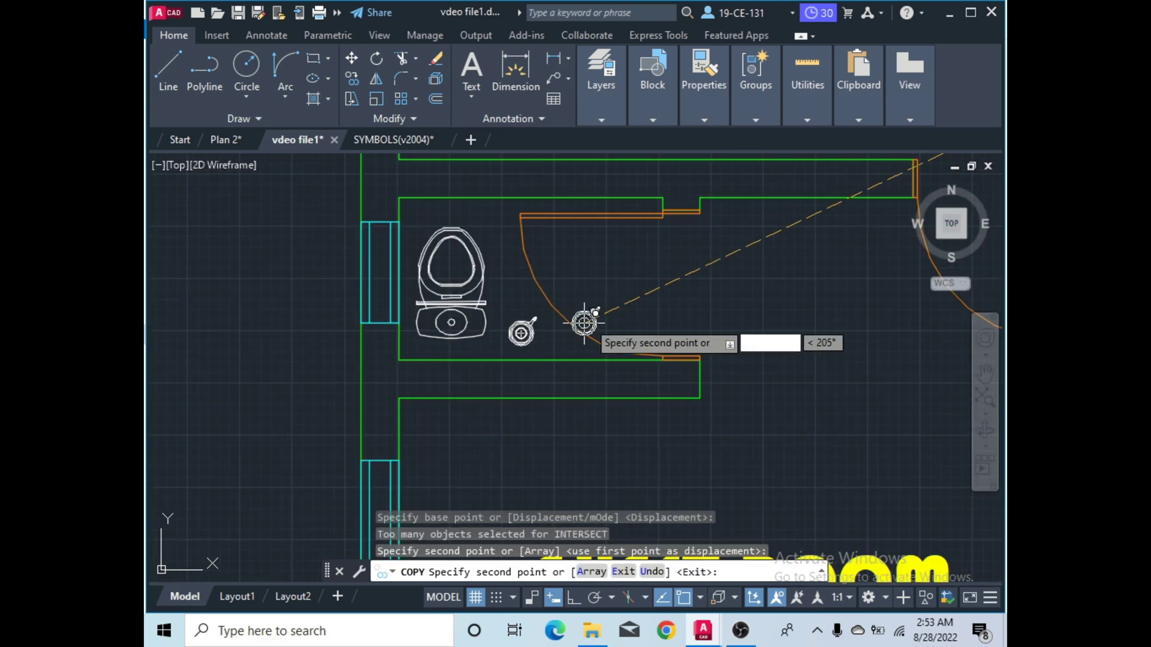
right_click(652, 296)
click(665, 304)
Copy the tall teal double-bowl sink with two drainboards from the kitchen symbols in the SYMBOLS(v2004) drawing to the clipboard.
scroll(657, 296, down, 4)
scroll(627, 293, down, 7)
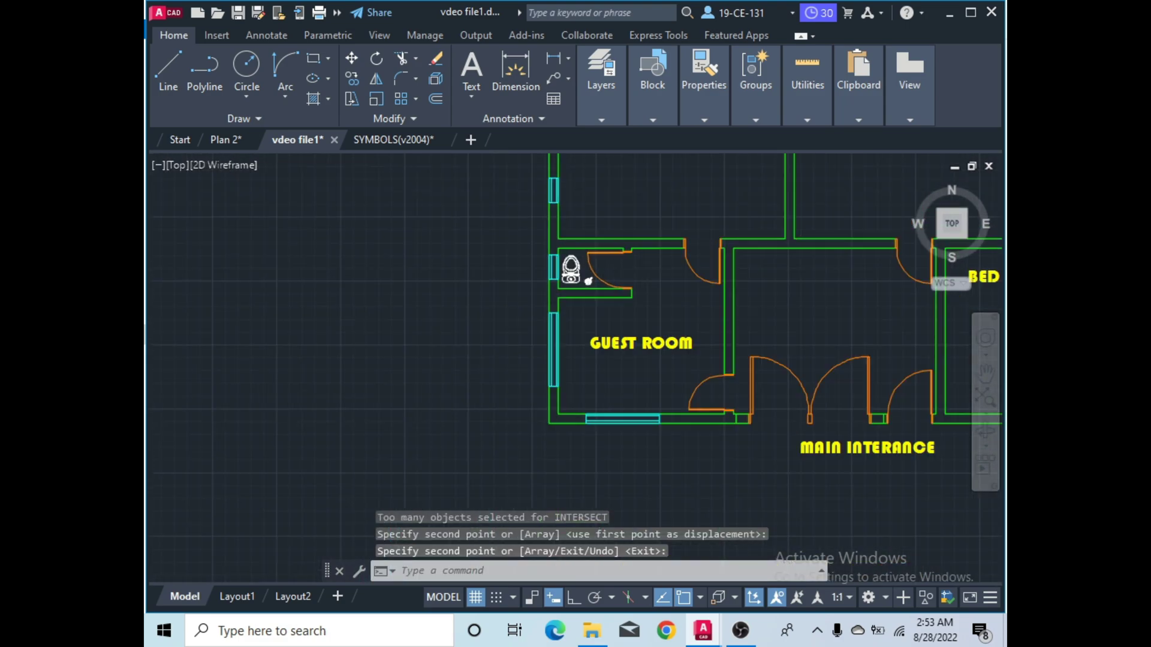
scroll(607, 217, up, 2)
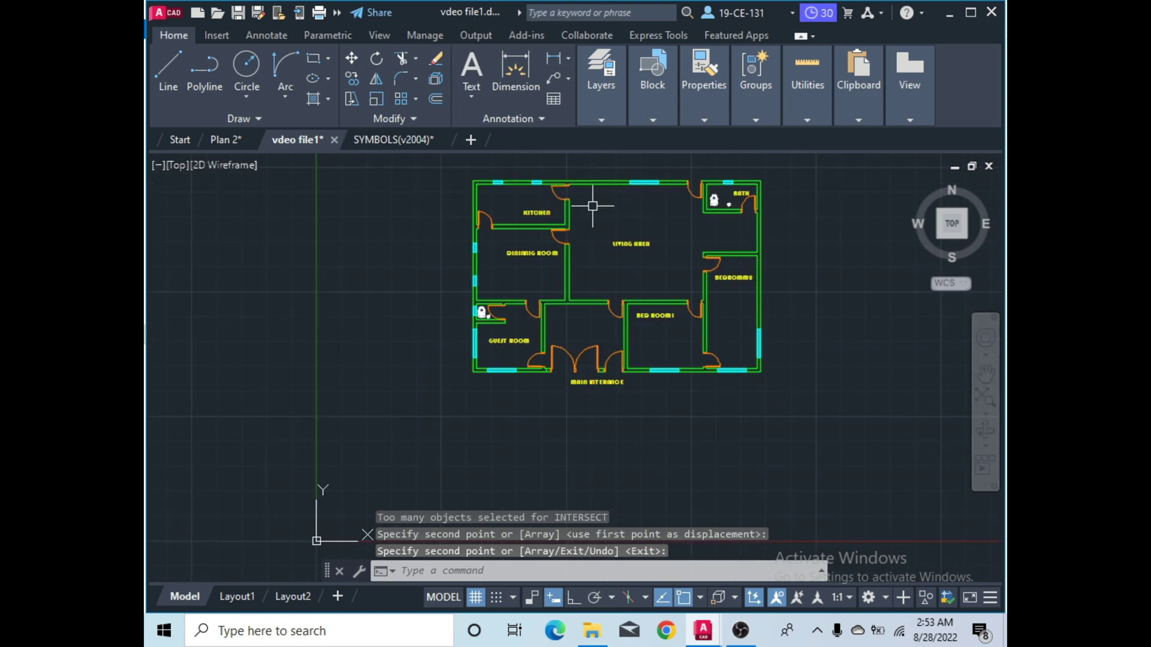
click(380, 139)
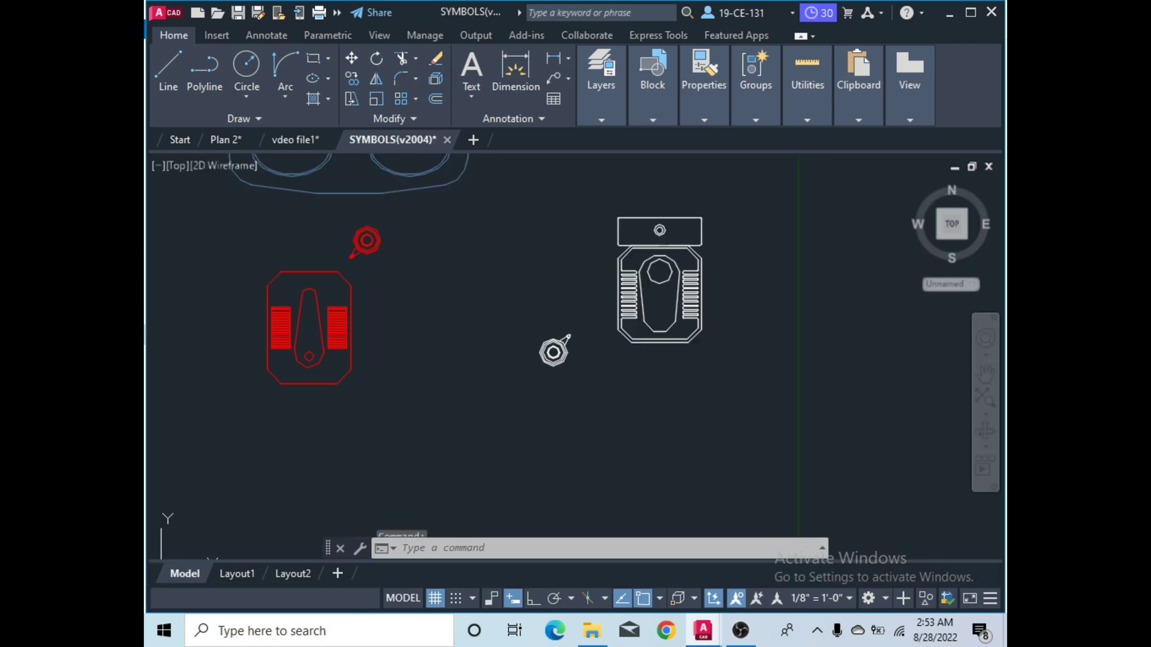
scroll(524, 278, down, 8)
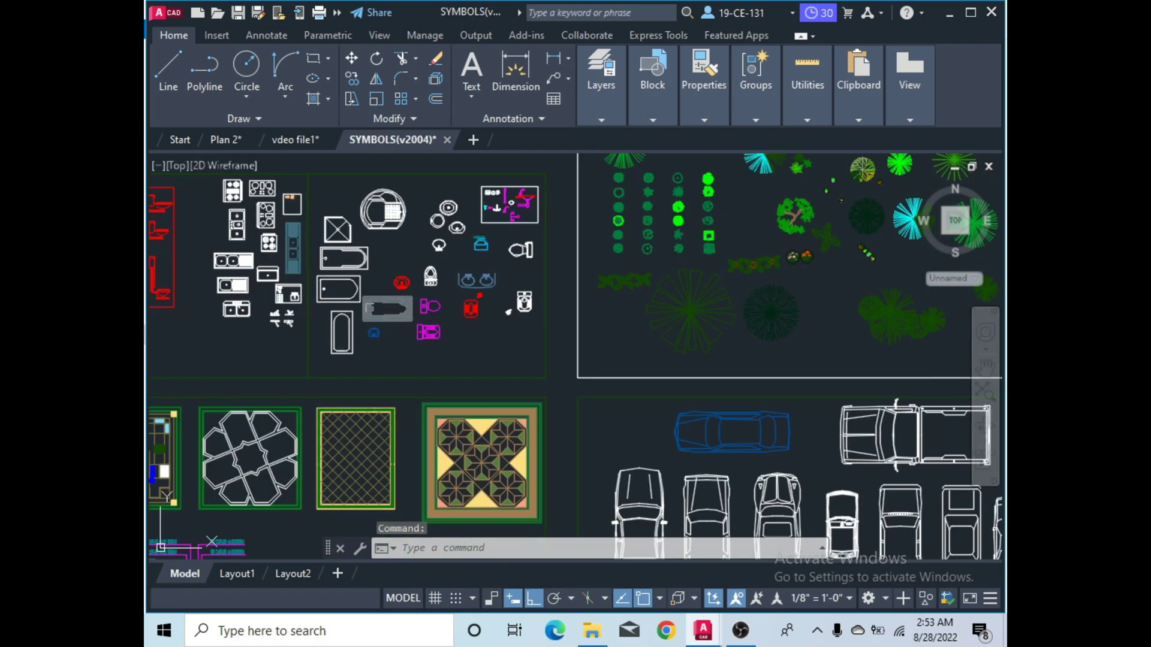
scroll(415, 287, up, 6)
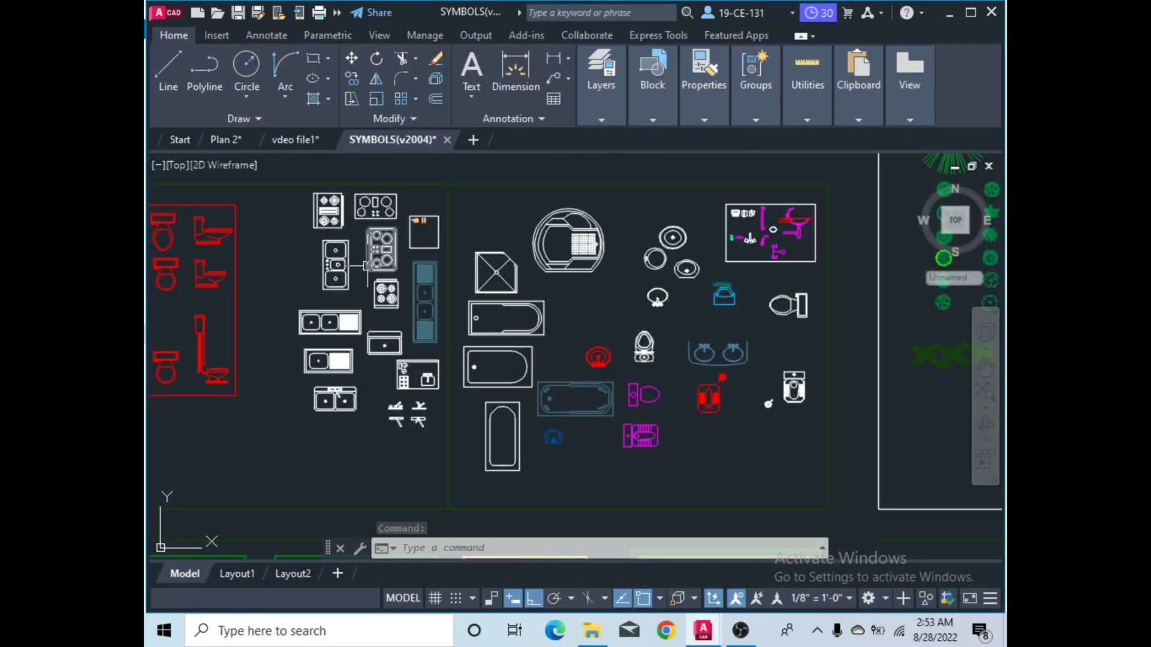
scroll(416, 295, down, 3)
scroll(412, 321, up, 3)
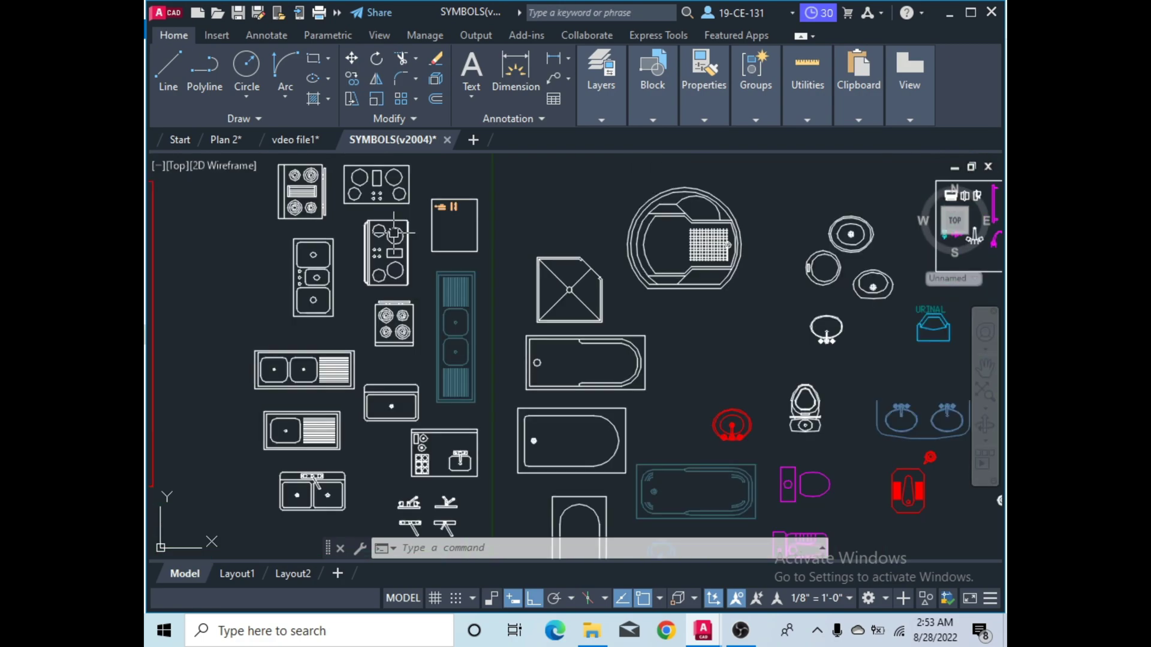
click(445, 325)
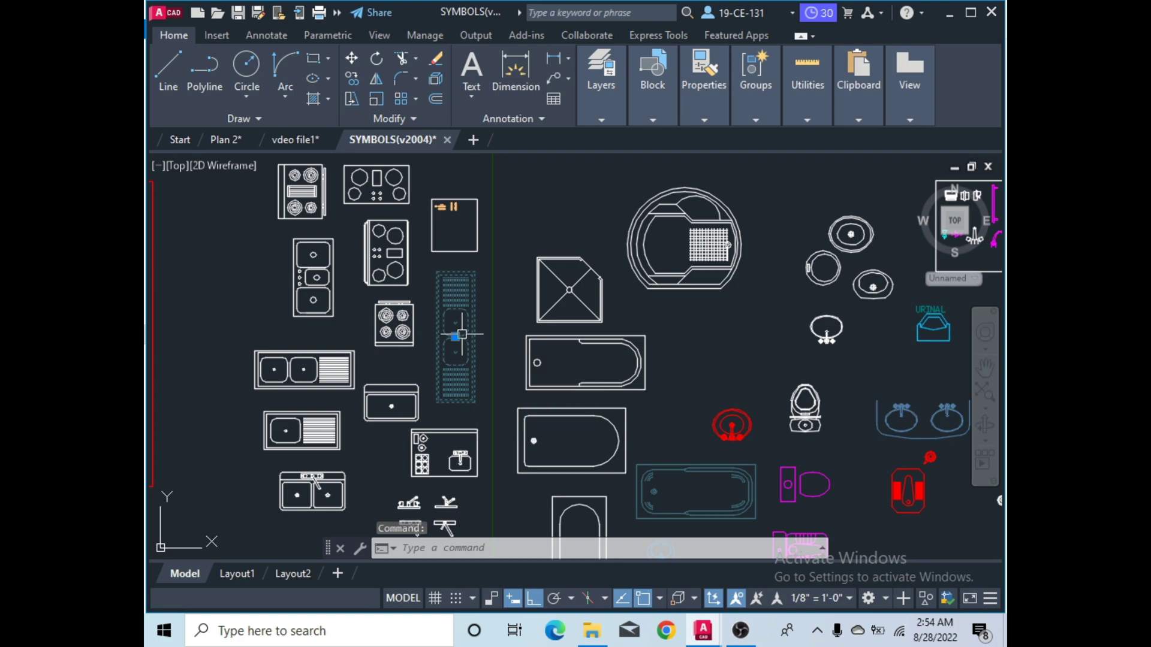
key(ctrl+c)
Paste the teal sink block into the vdeo file1 floor plan, in the empty space outside the kitchen's left wall.
click(294, 139)
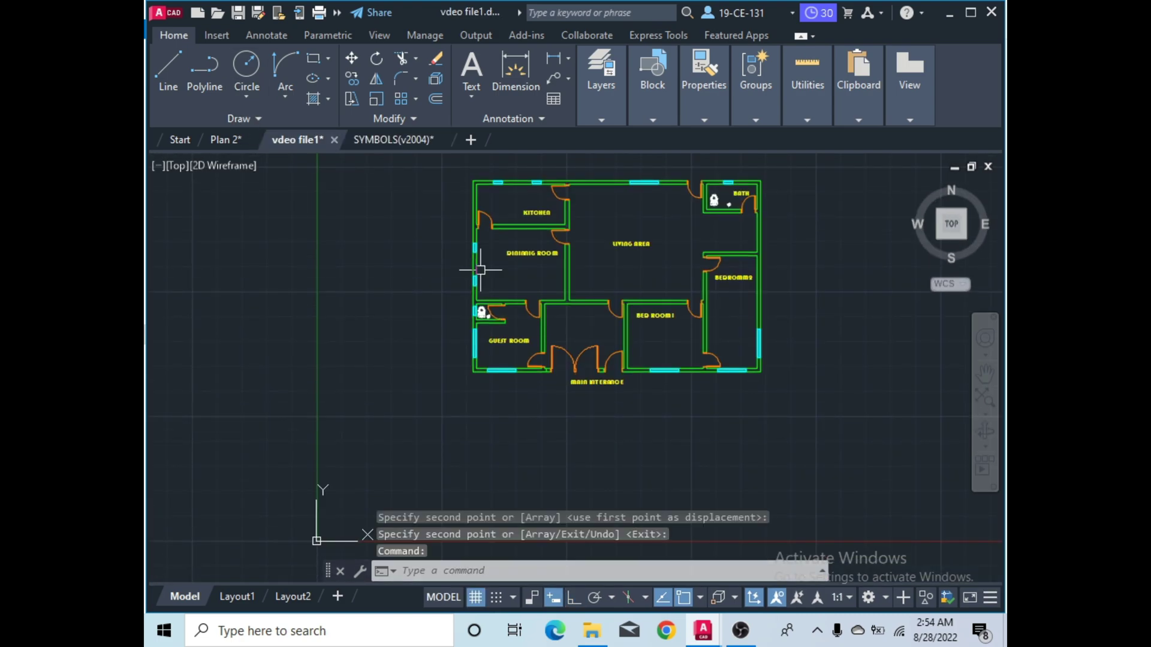
key(ctrl+v)
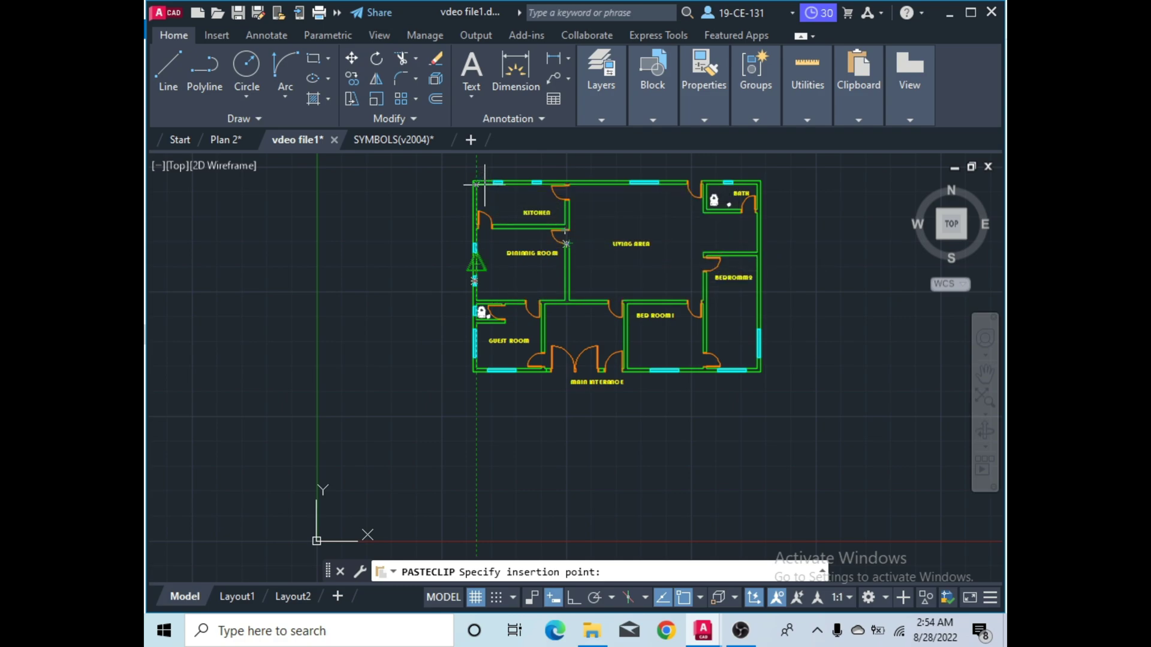
scroll(485, 184, up, 4)
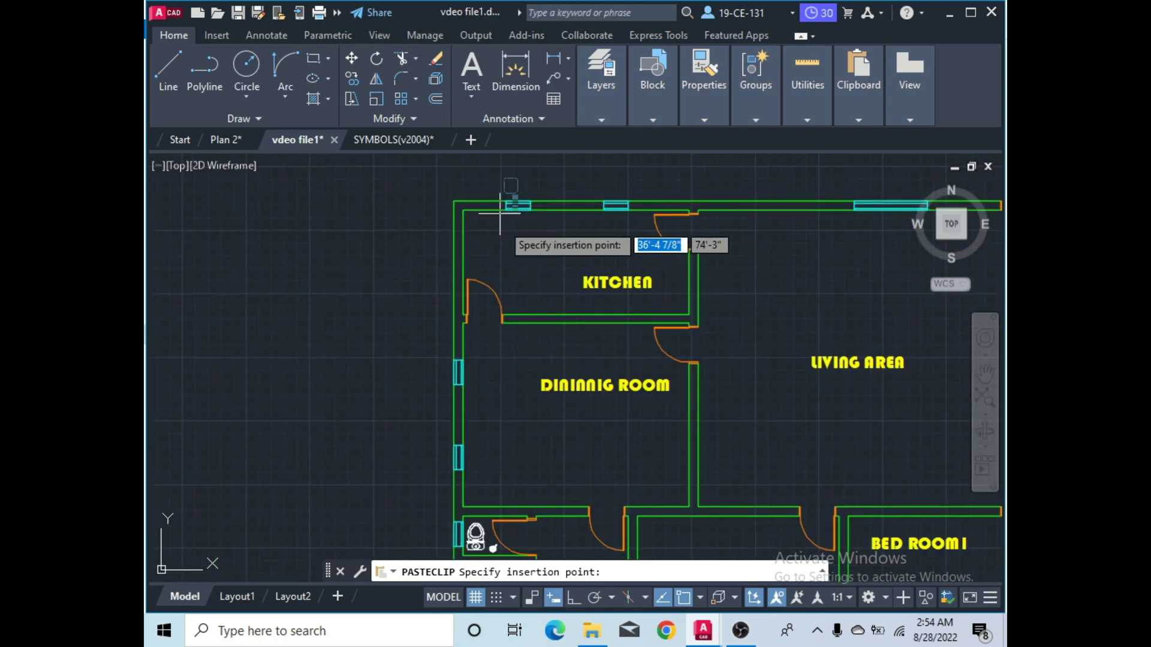
click(364, 274)
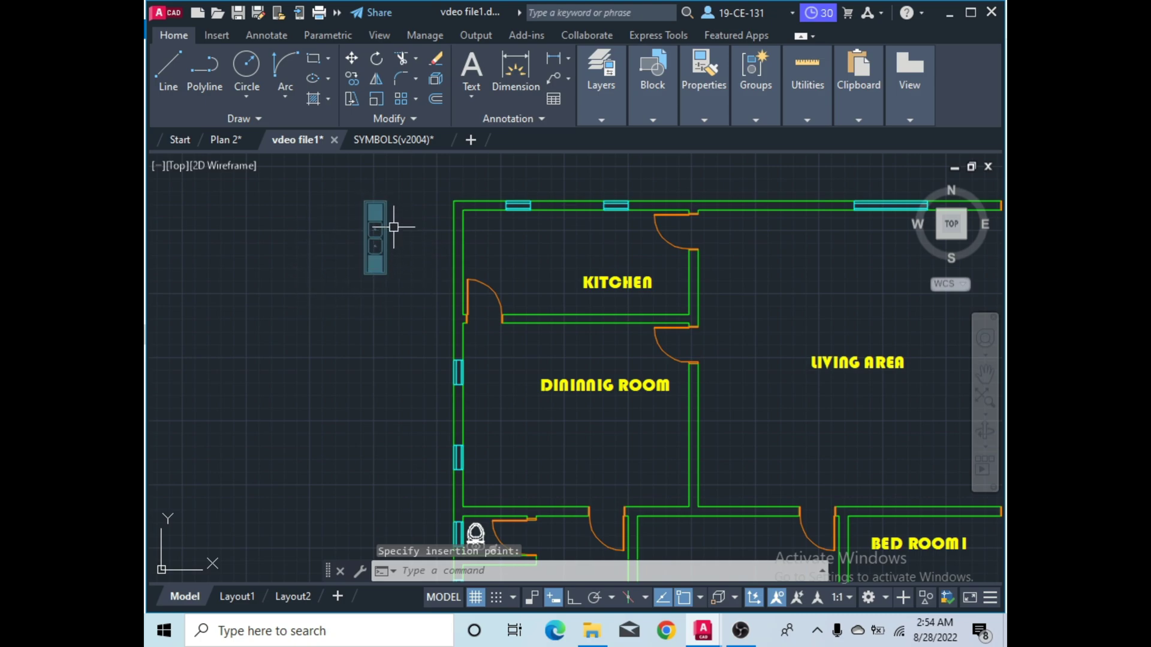
Rotate the teal sink block 270° about its lower-left corner with ortho on, so it lies horizontally.
click(379, 61)
click(371, 212)
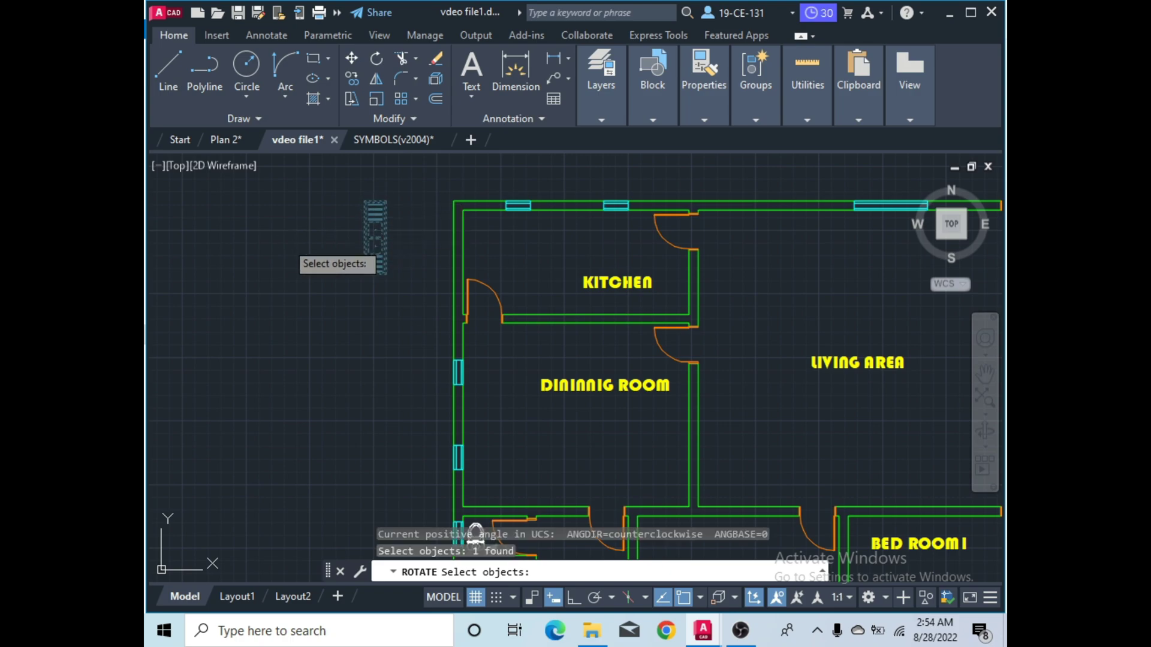
key(Return)
click(365, 274)
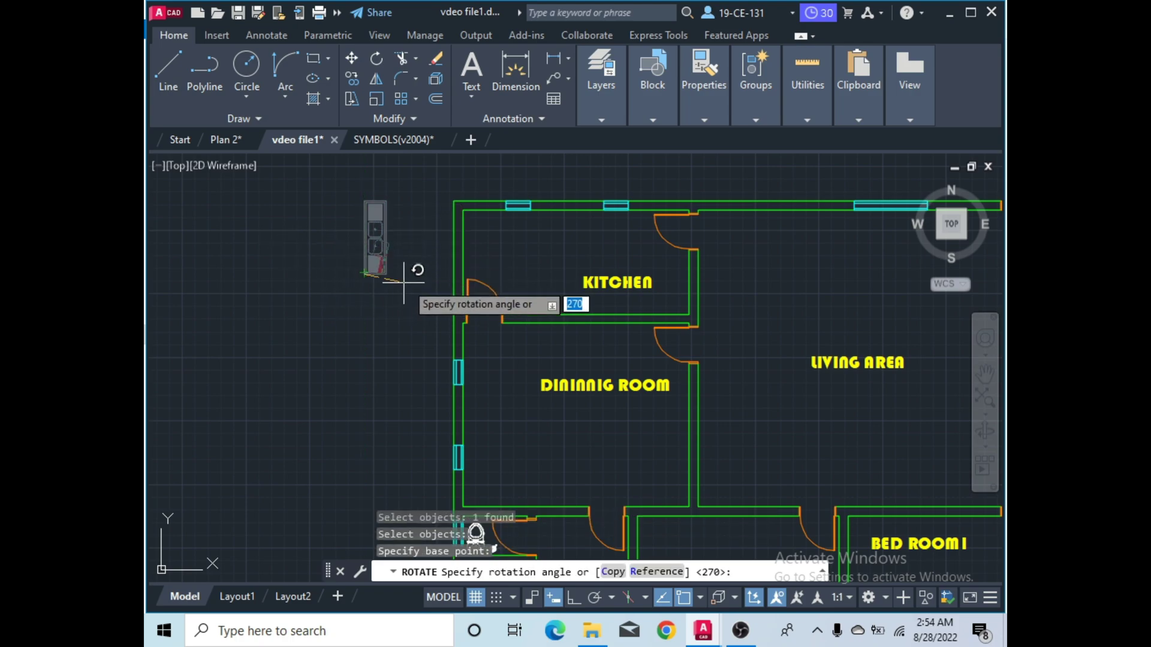
click(574, 598)
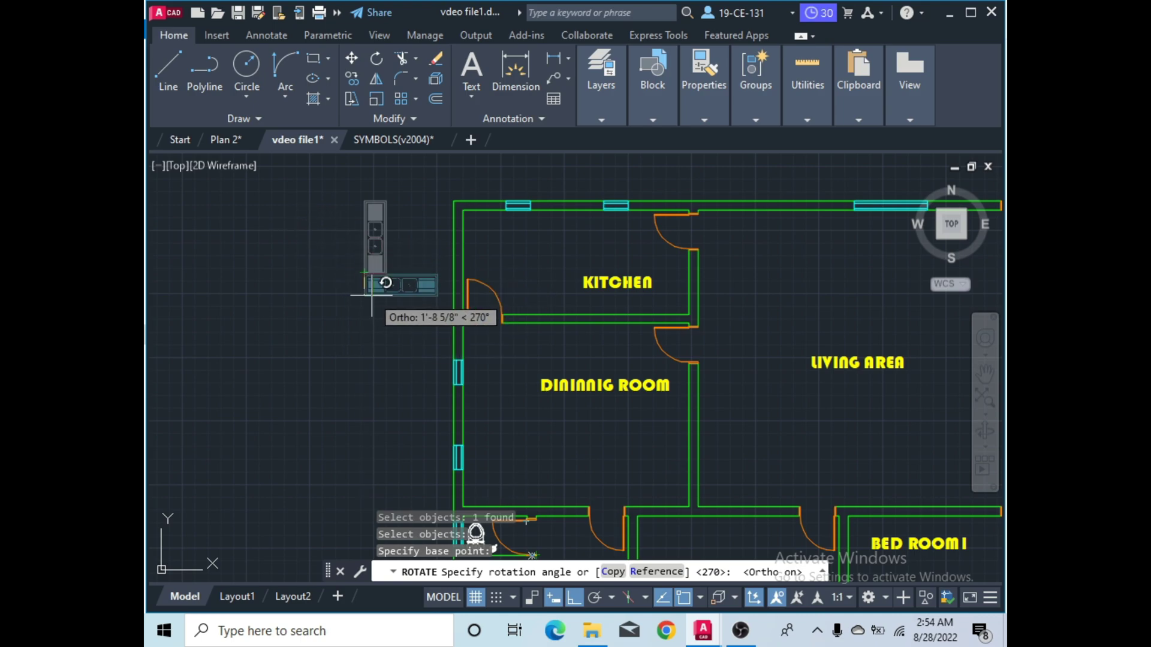
click(370, 295)
Move the teal sink by its lower-right corner into the KITCHEN, just below the top wall's left window, with ortho off.
click(403, 297)
right_click(403, 297)
click(460, 305)
click(437, 294)
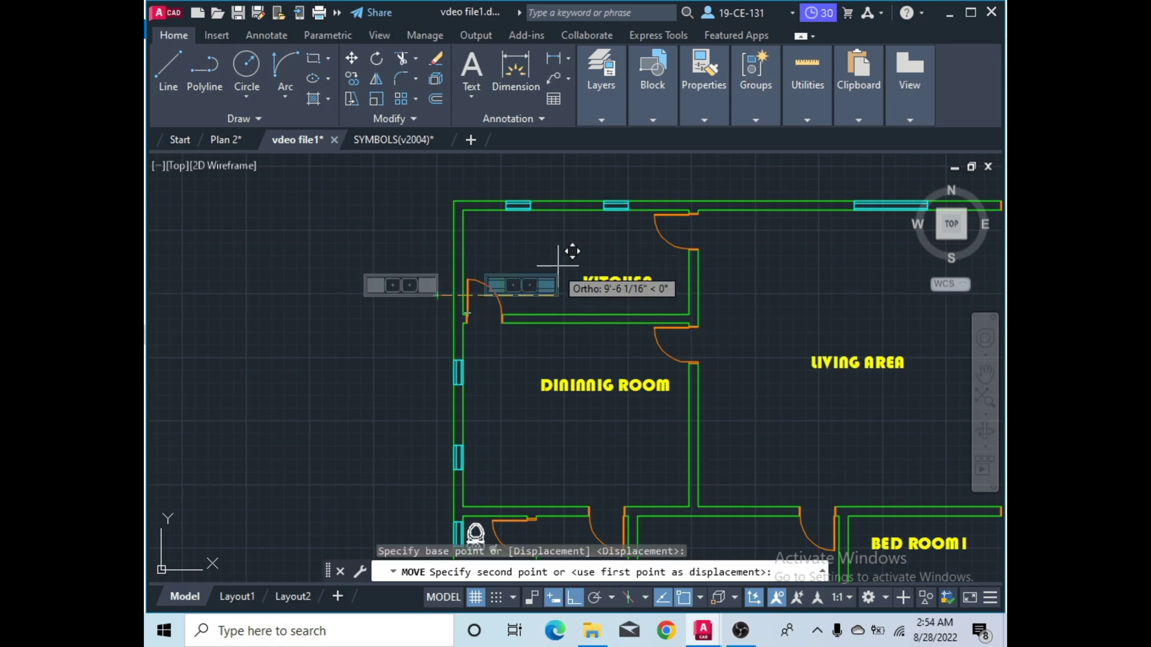
click(574, 598)
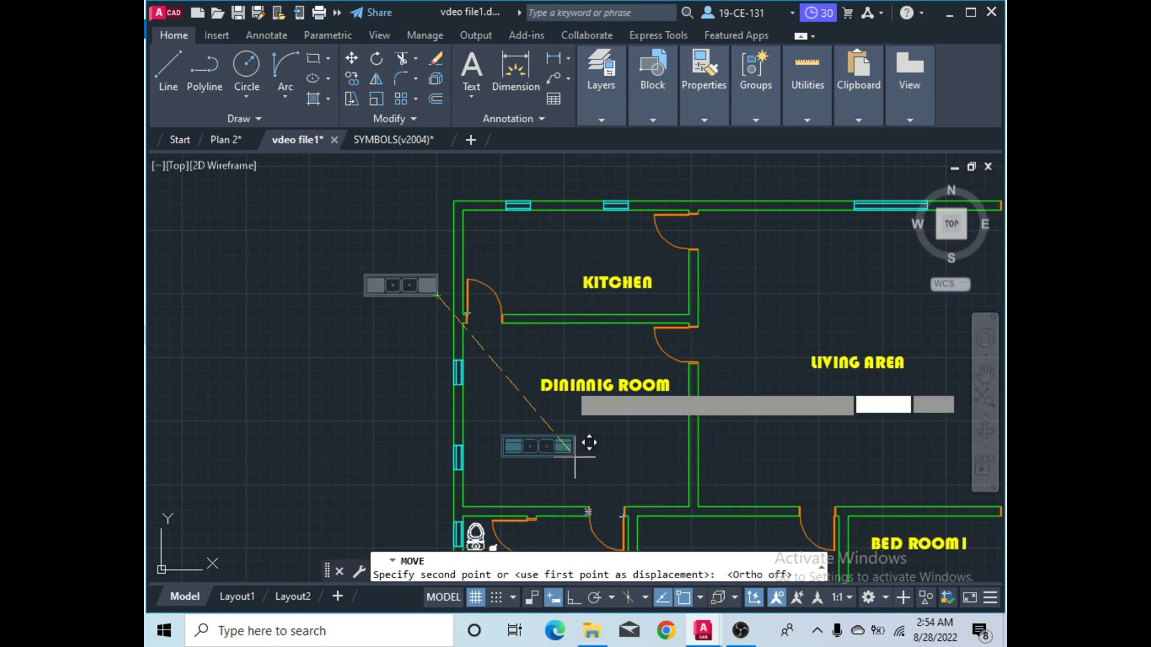
click(556, 243)
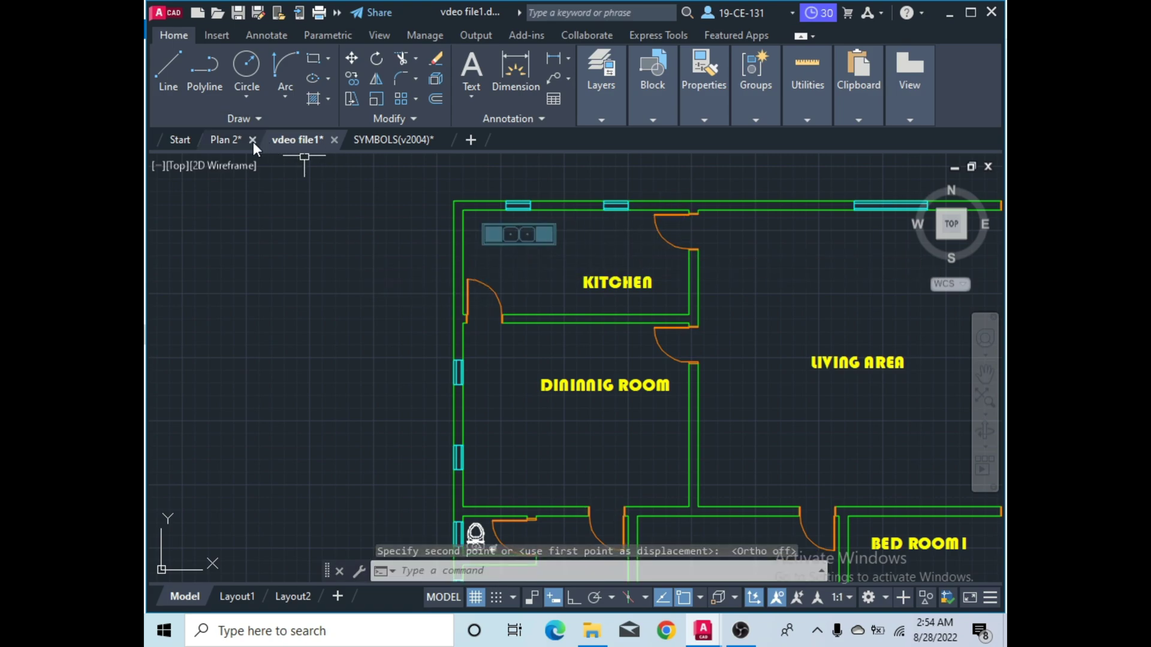
Copy the white double-bowl sink without drainboards, lowest among the kitchen sinks in the SYMBOLS(v2004) drawing, to the clipboard.
click(372, 138)
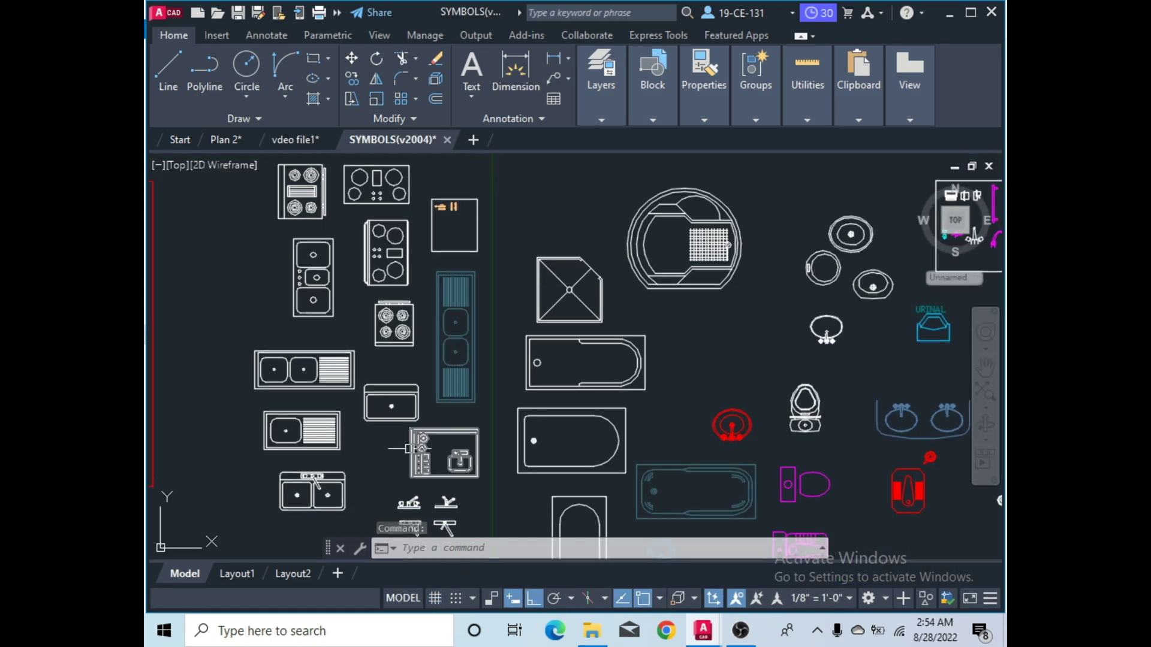
click(312, 488)
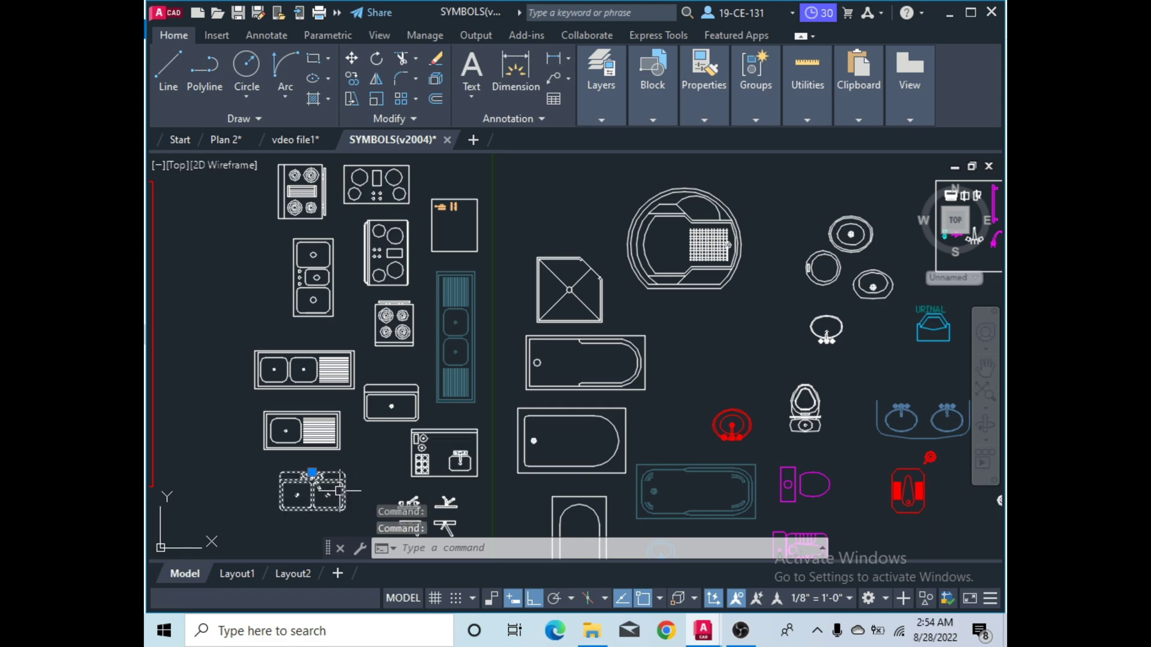
right_click(340, 480)
click(256, 478)
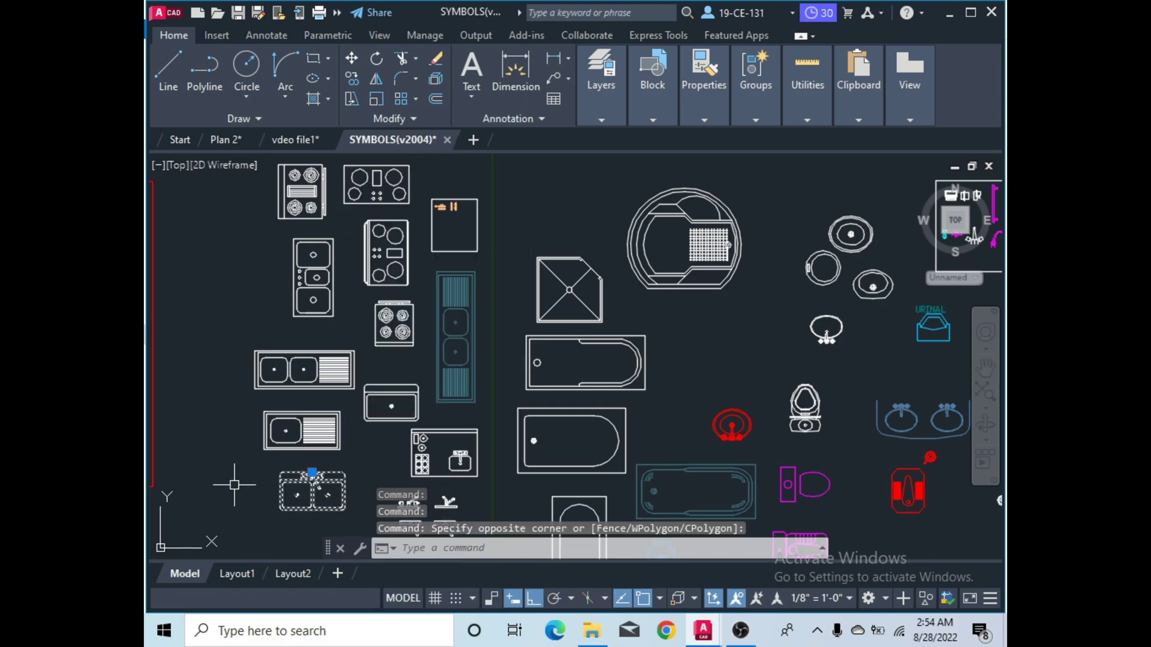
key(ctrl+c)
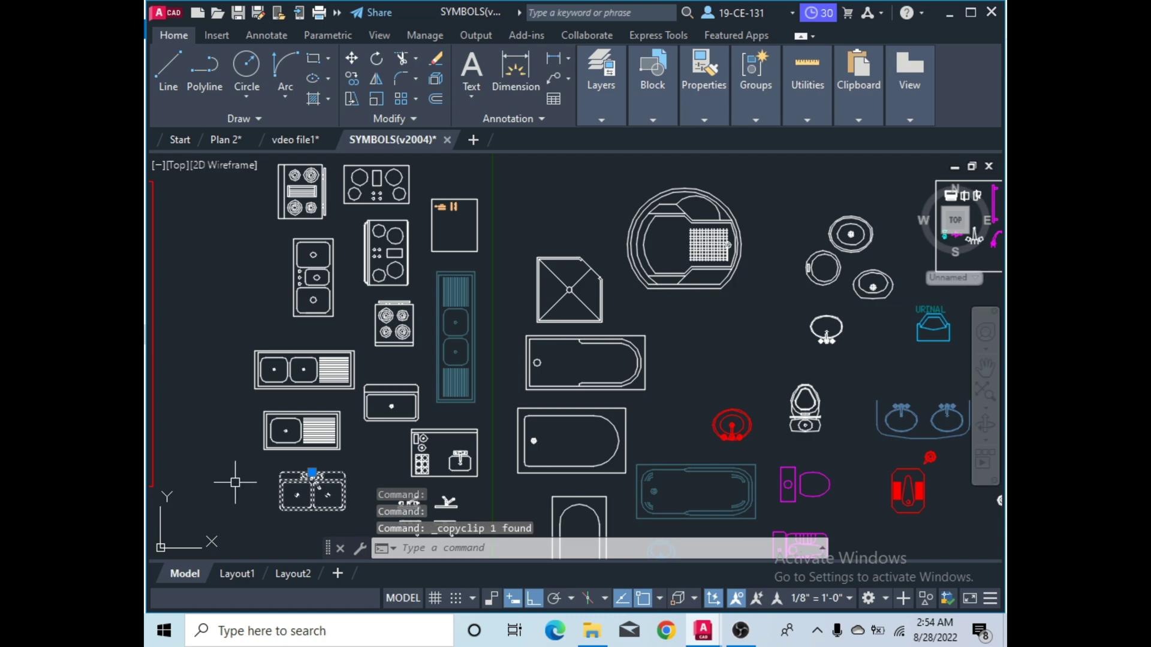
Paste the white double-bowl sink into the vdeo file1 floor plan's KITCHEN, beside the teal sink below the top wall's right window.
click(291, 140)
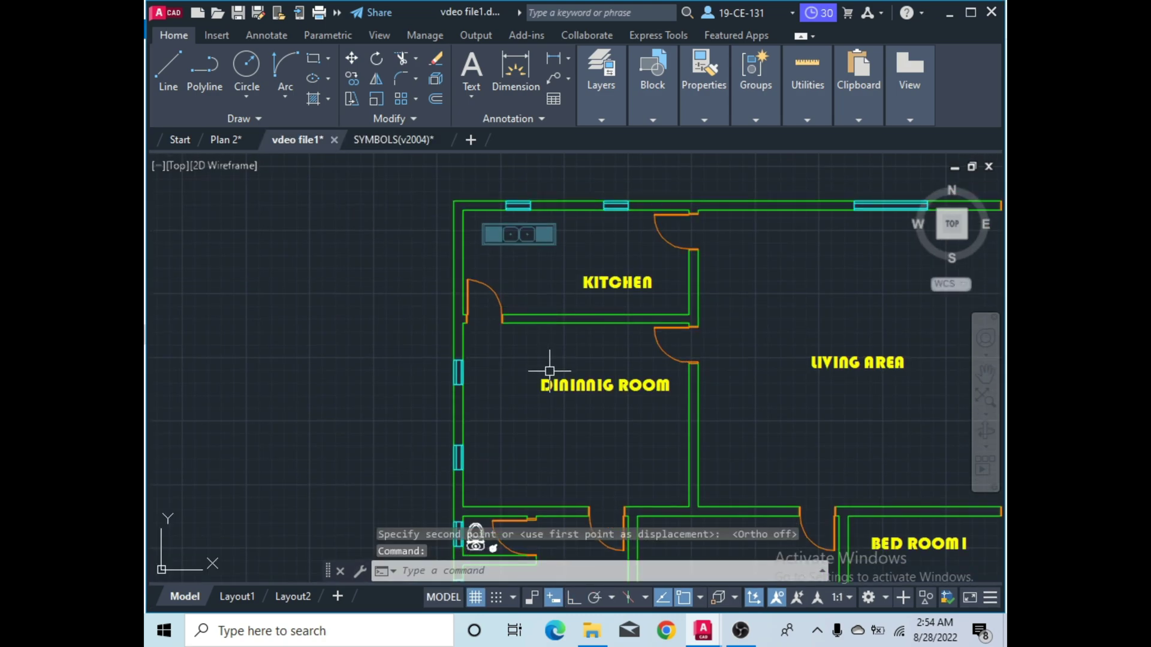
key(ctrl+v)
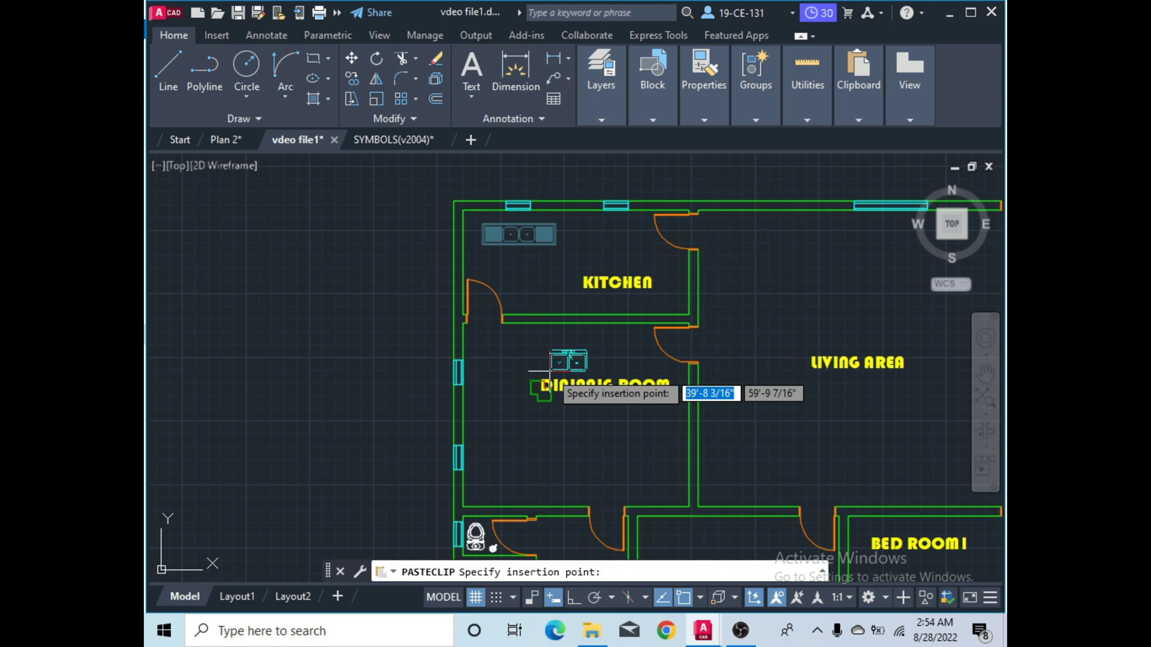
click(577, 244)
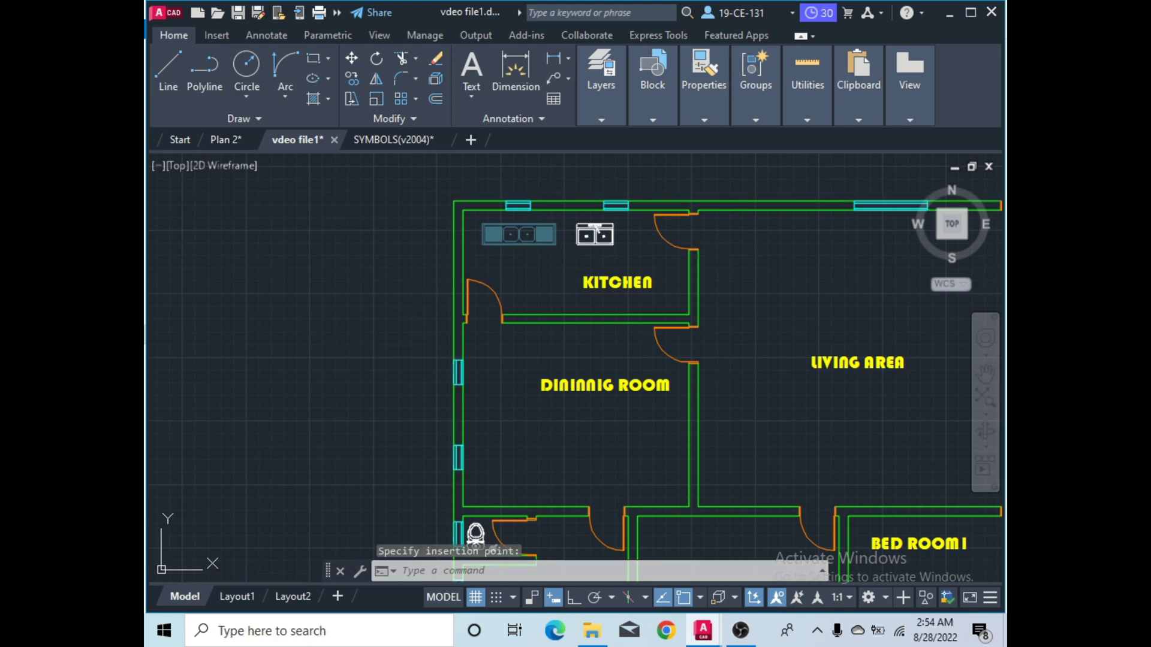
In the SYMBOLS(v2004) drawing, select the large round magenta table and the uppermost rectangular magenta dining table for copying.
scroll(278, 242, down, 4)
scroll(554, 274, up, 2)
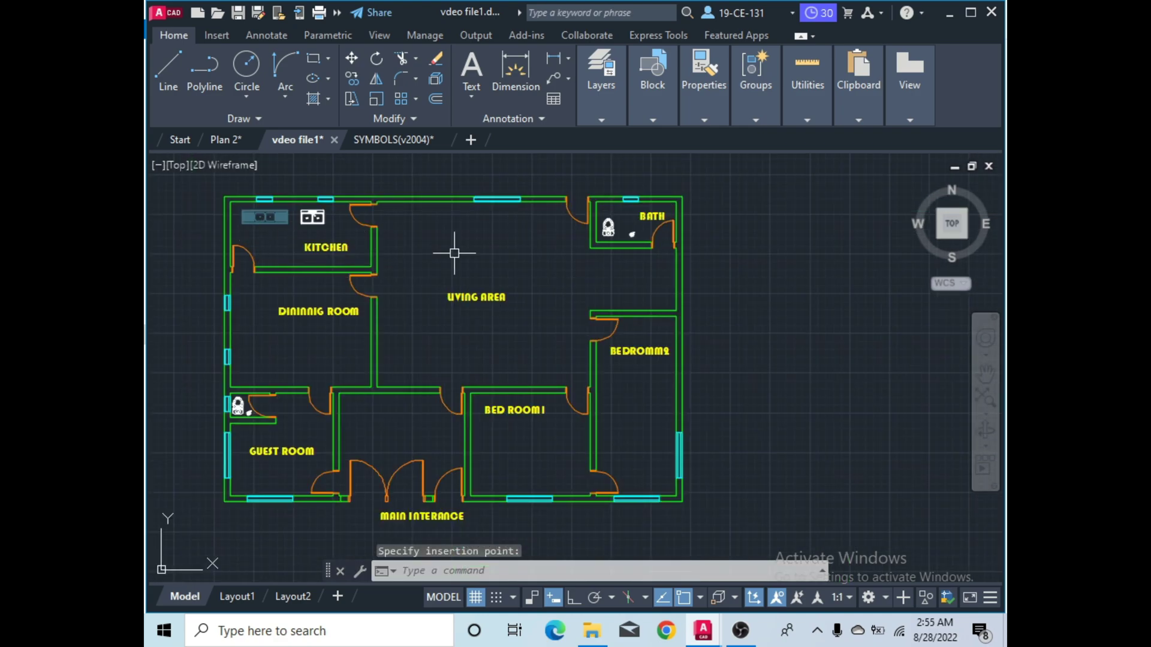
scroll(559, 308, down, 2)
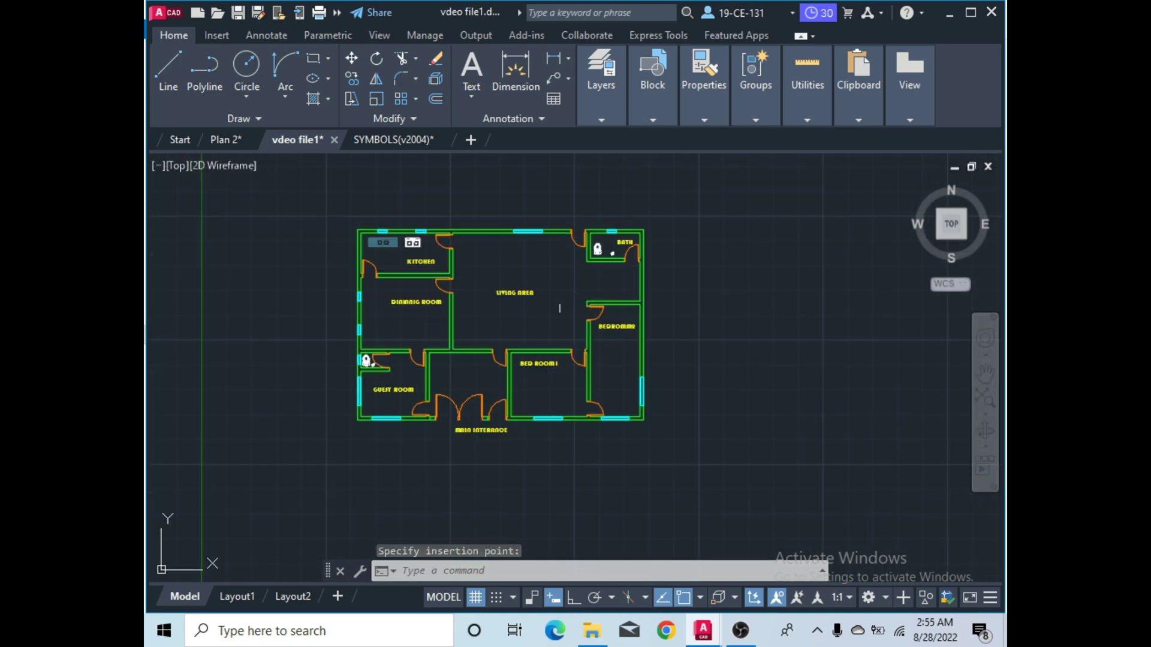
click(376, 140)
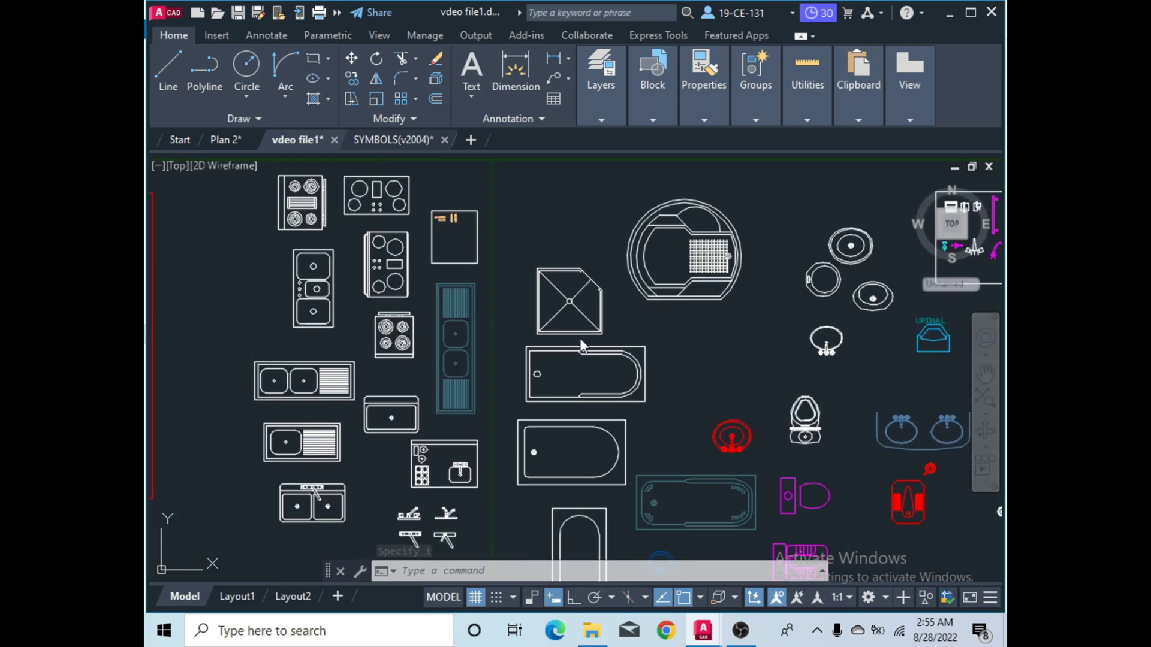
key(ctrl+Tab)
scroll(585, 336, down, 4)
scroll(585, 334, down, 2)
scroll(540, 318, up, 3)
scroll(529, 314, down, 1)
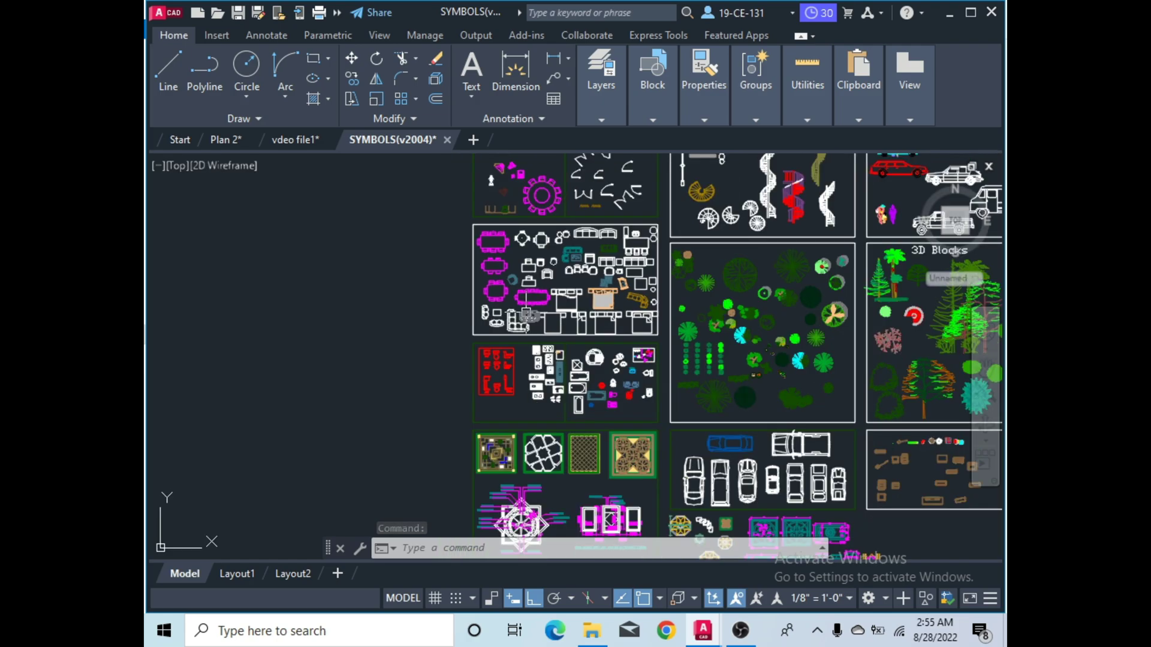
scroll(533, 317, up, 1)
scroll(497, 312, down, 3)
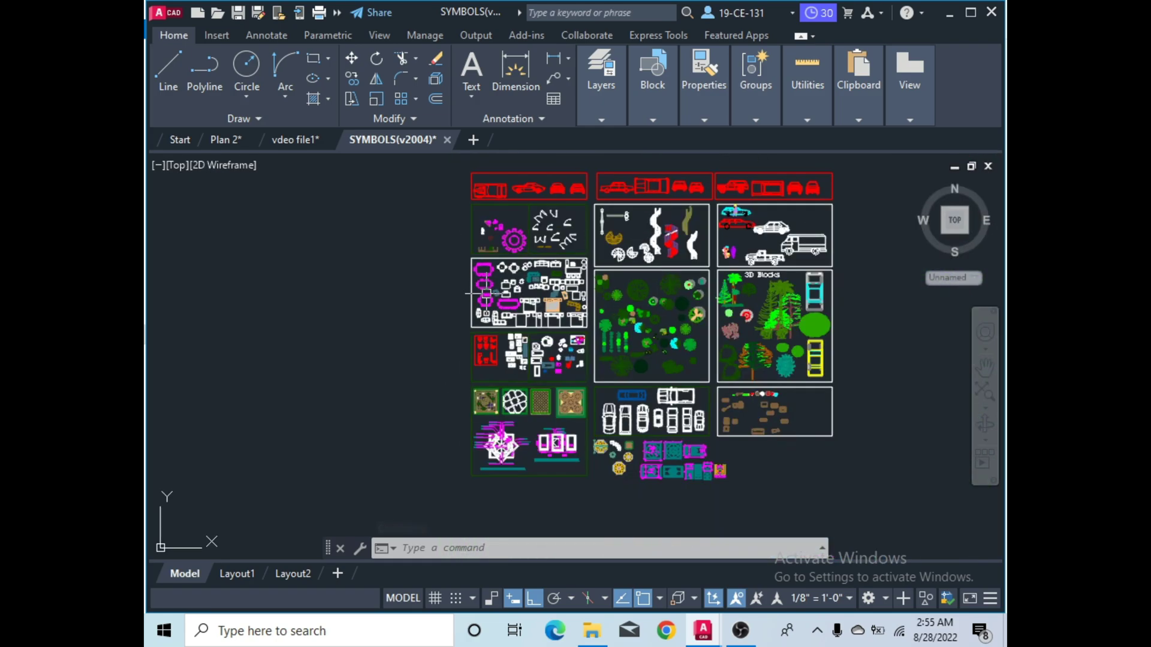
scroll(512, 246, up, 4)
click(514, 249)
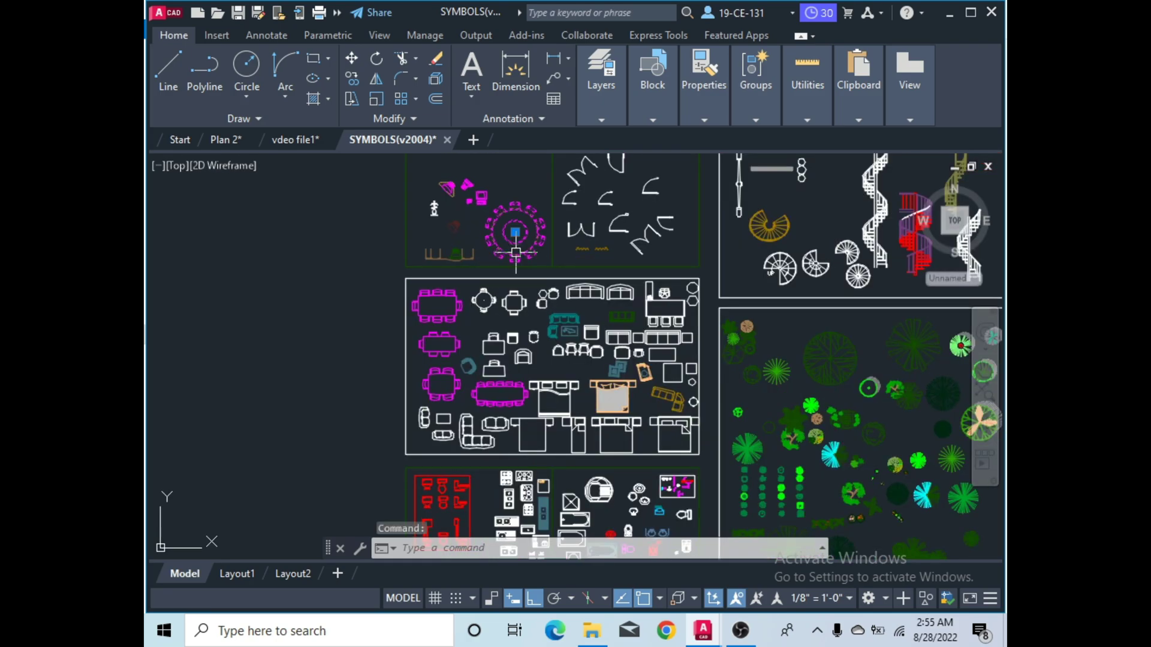
click(445, 295)
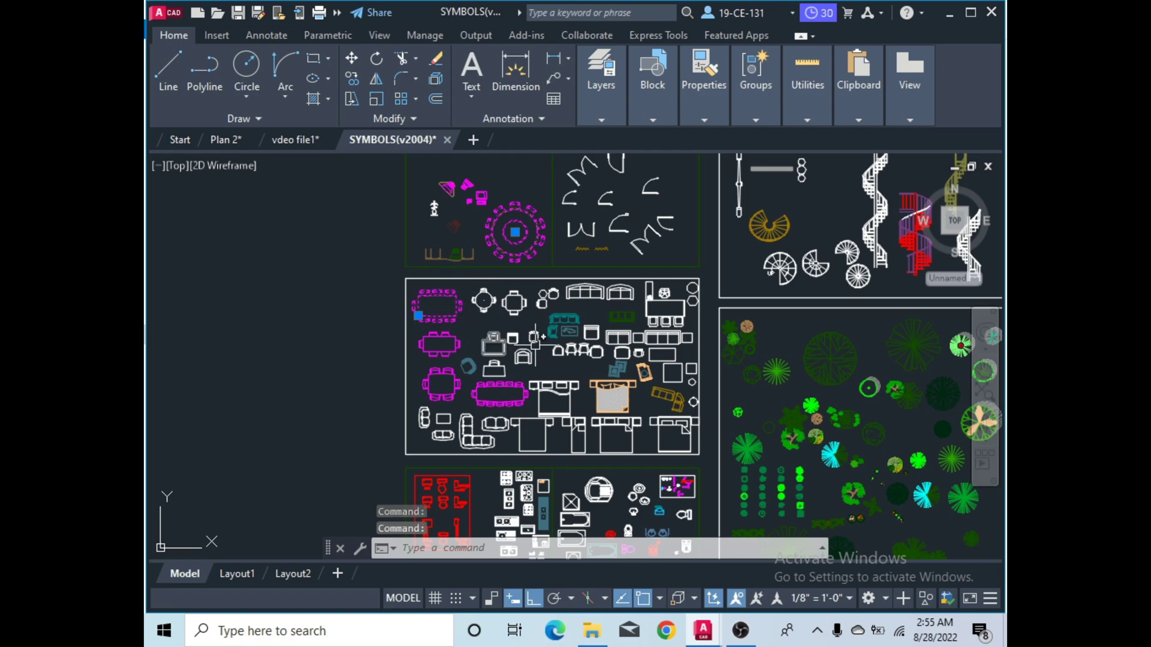
Add the two white curved-back sofas at the top of the furniture block frame to the selection.
scroll(598, 292, up, 3)
click(590, 292)
click(573, 282)
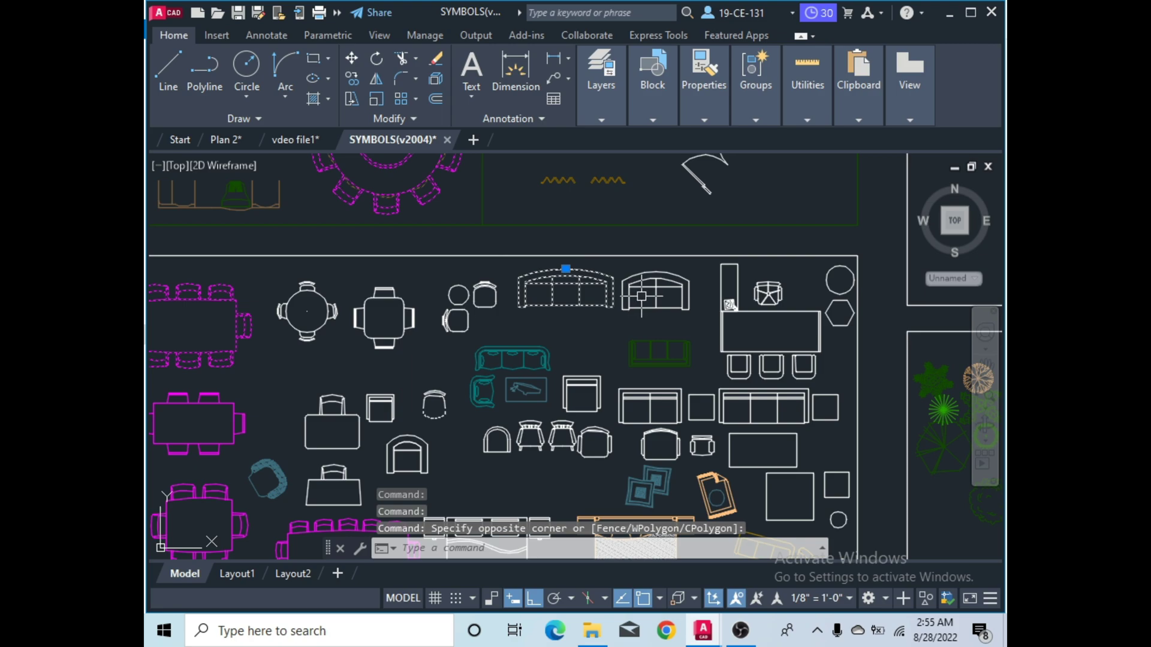
click(673, 277)
scroll(615, 297, down, 2)
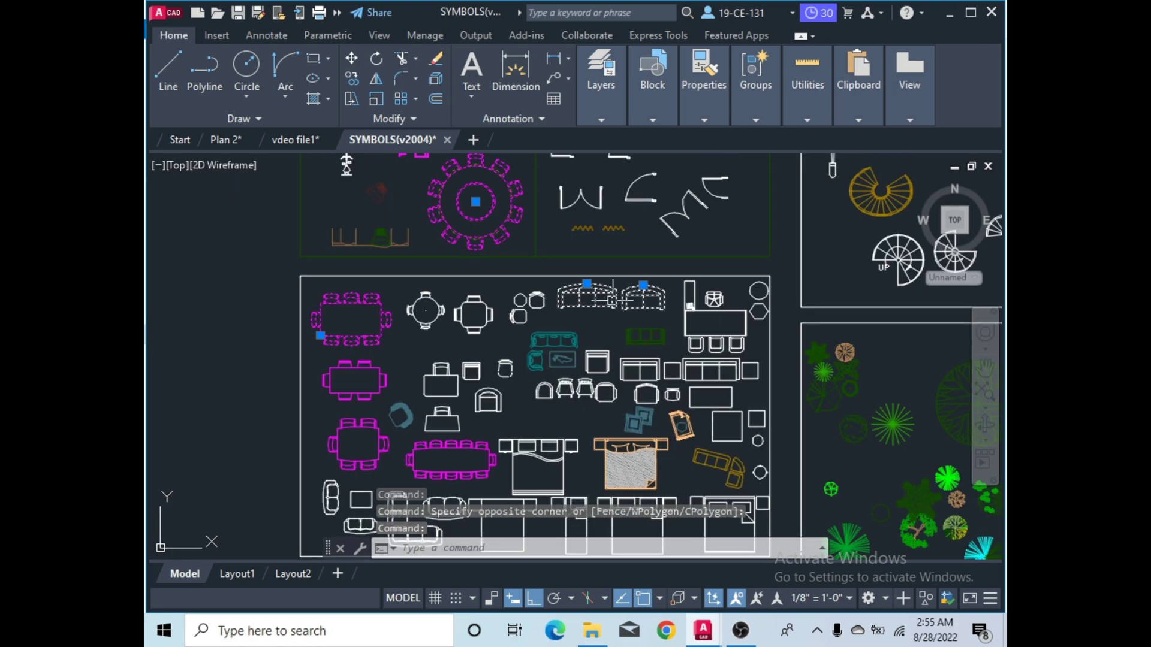
Add the white double bed beside the orange bed, the bottom-right bed and the narrow single bed, and copy all selected furniture to the clipboard.
scroll(573, 310, down, 2)
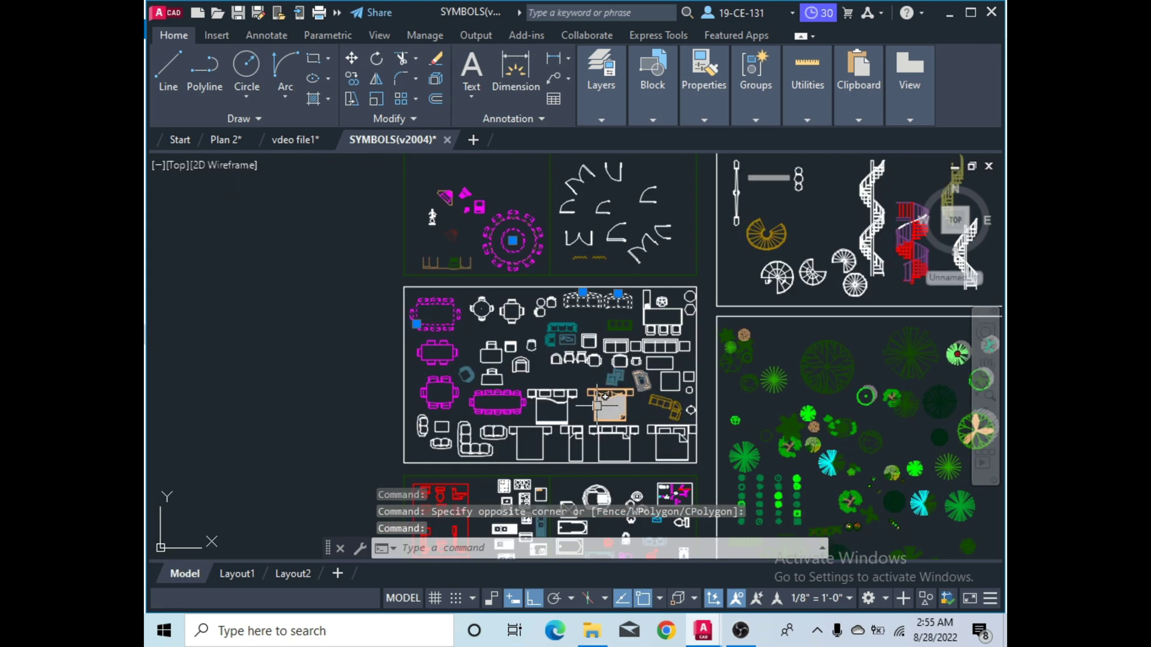
click(558, 392)
click(665, 439)
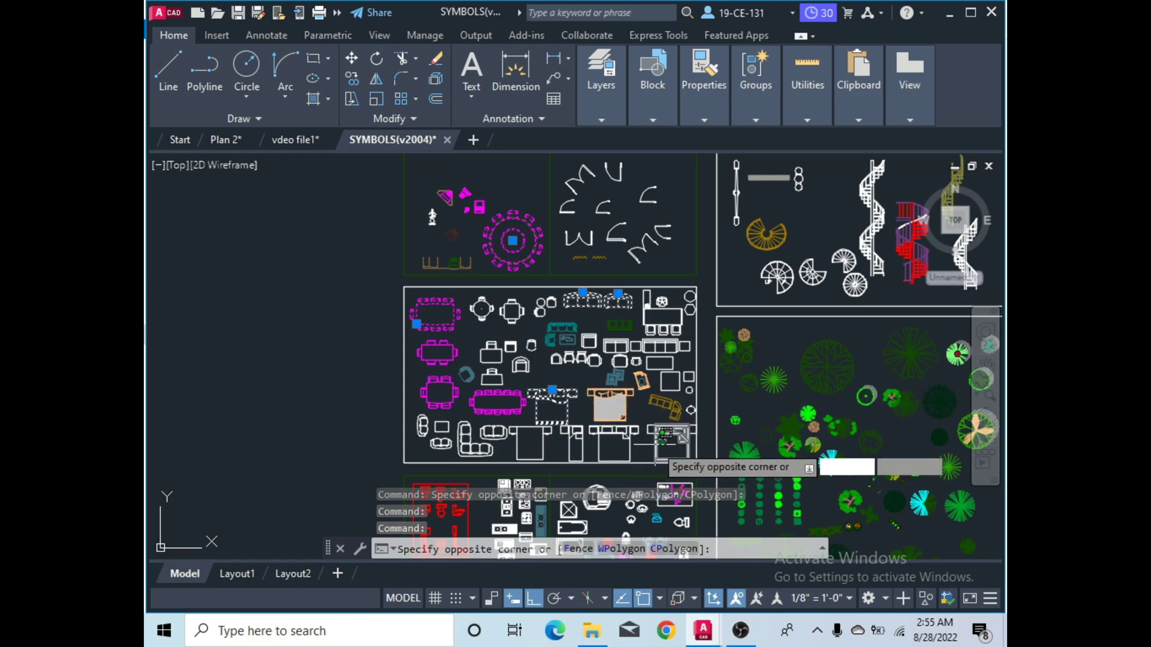
click(655, 444)
scroll(621, 401, down, 2)
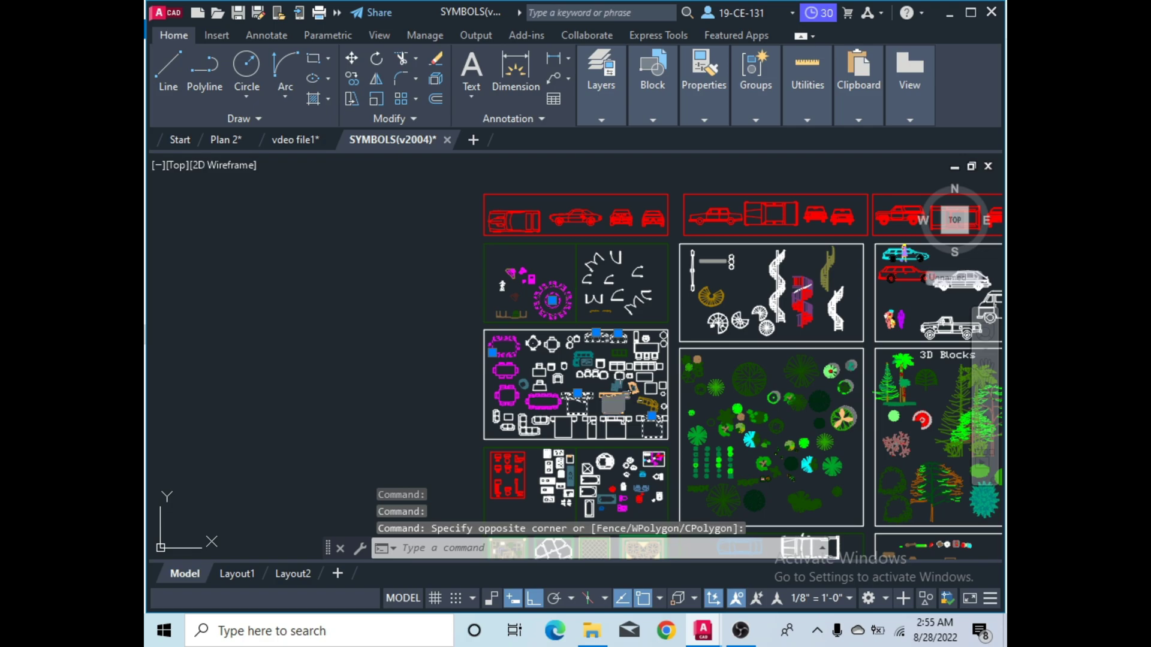
scroll(619, 400, down, 3)
scroll(600, 384, up, 6)
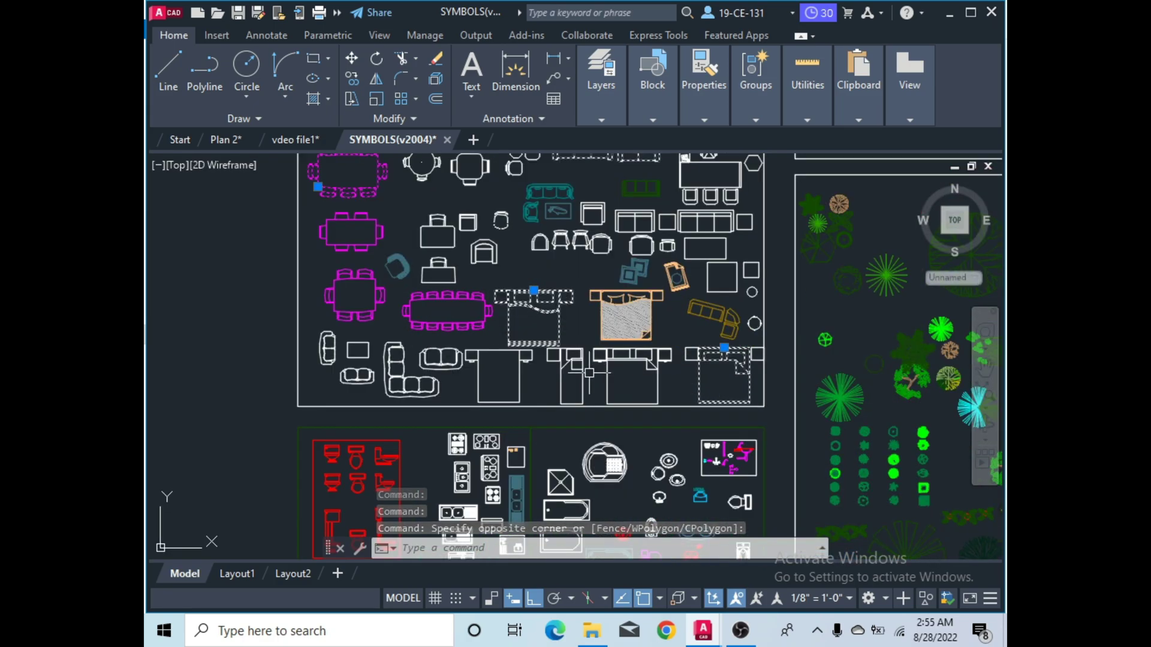
click(580, 376)
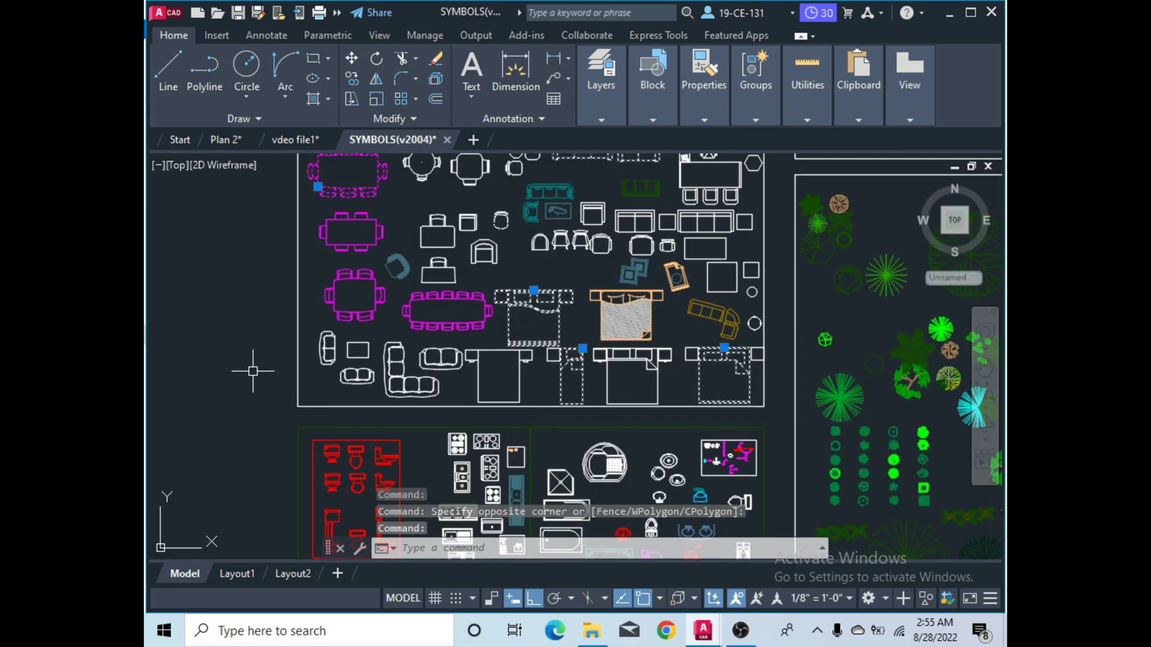
key(ctrl+c)
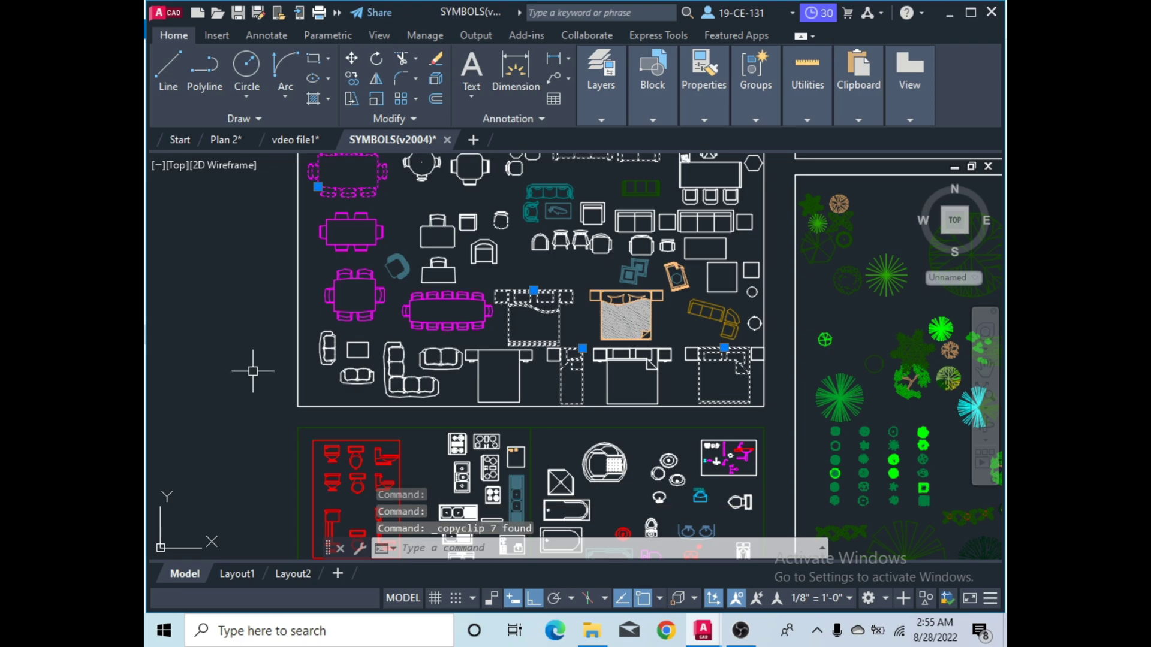
Paste the copied tables, sofas and beds into the vdeo file1 drawing, in the empty space outside the house's right wall.
click(286, 137)
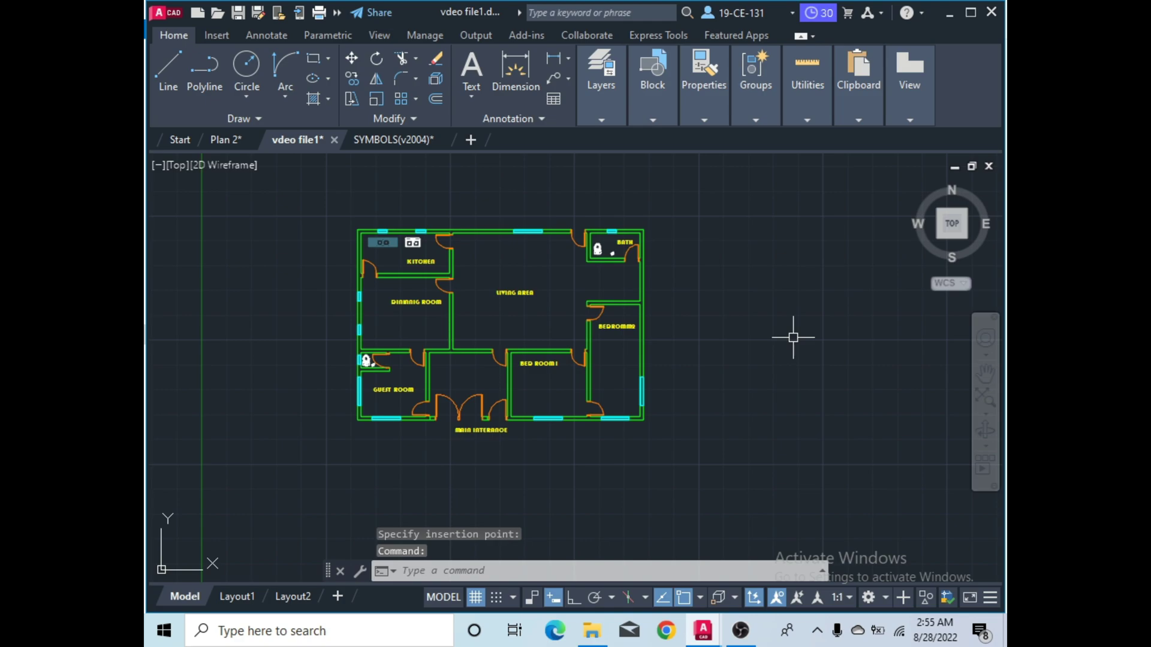
key(ctrl+v)
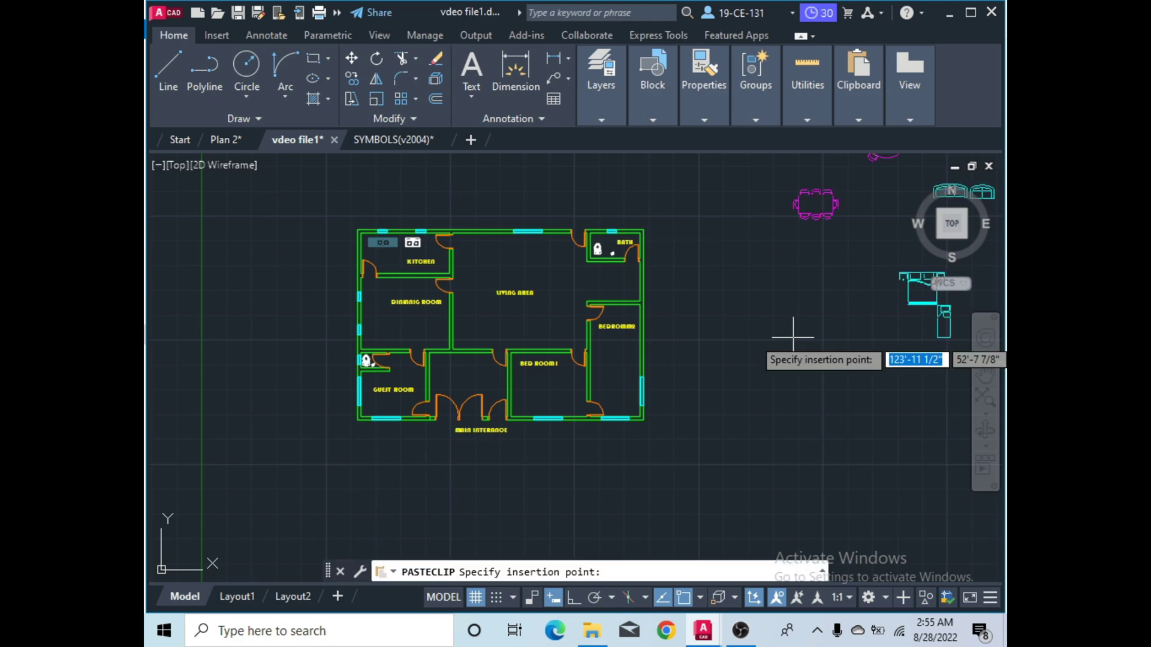
click(698, 408)
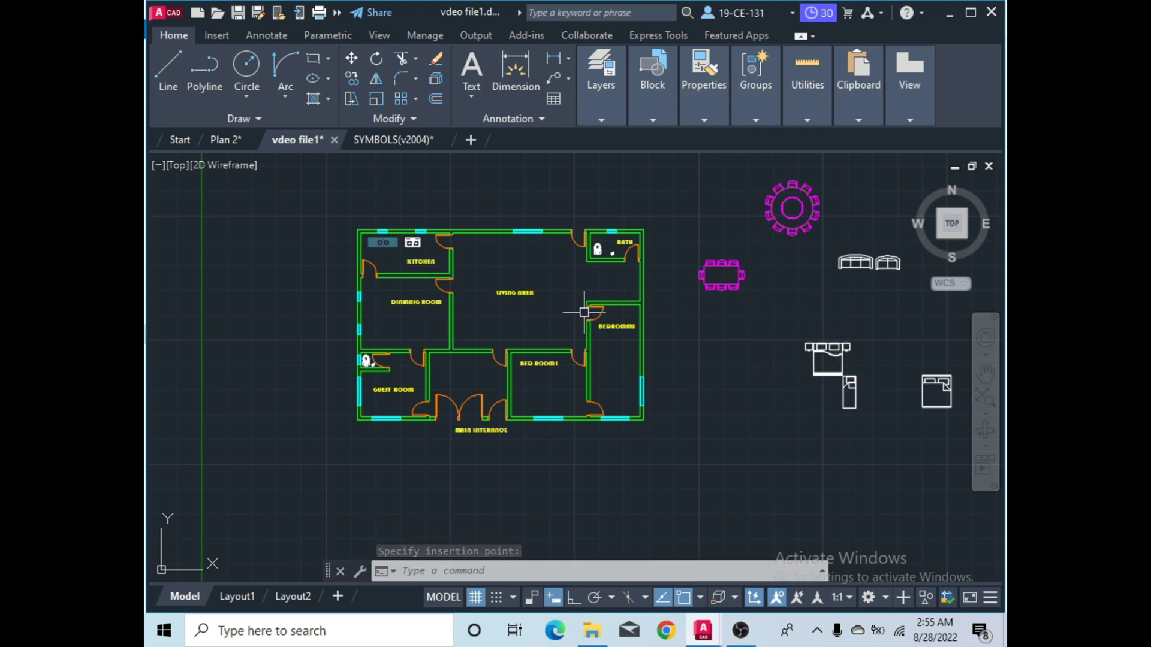
Move the rectangular magenta dining table into the dining room, below the DININNIG ROOM label.
click(724, 286)
right_click(733, 239)
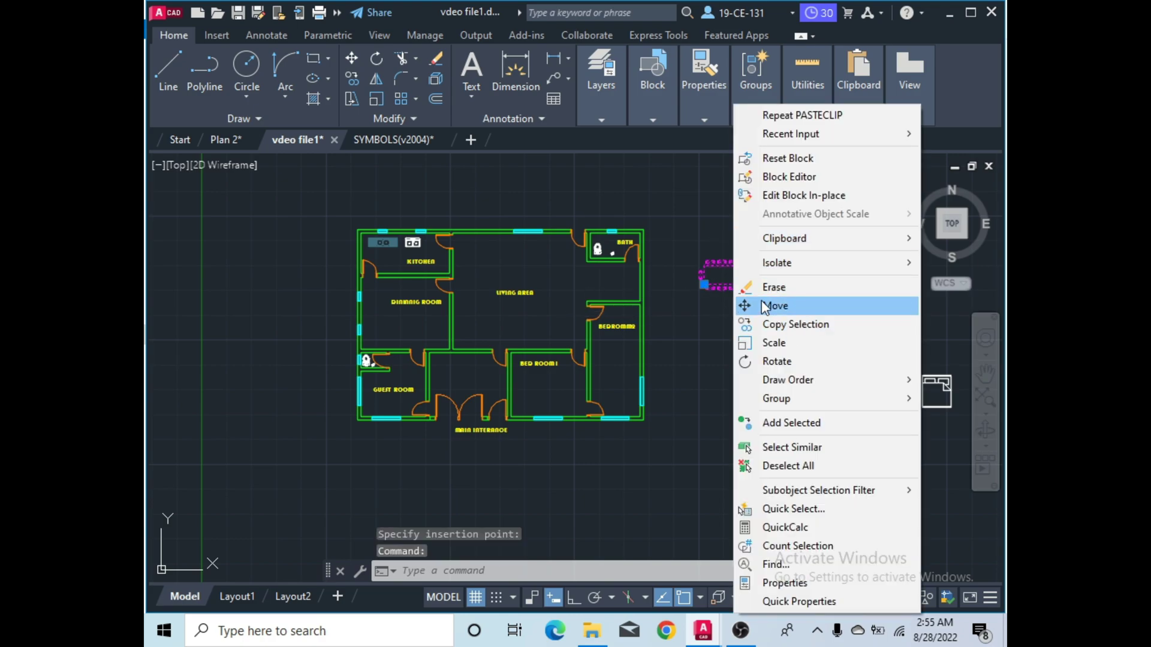
click(761, 306)
click(738, 288)
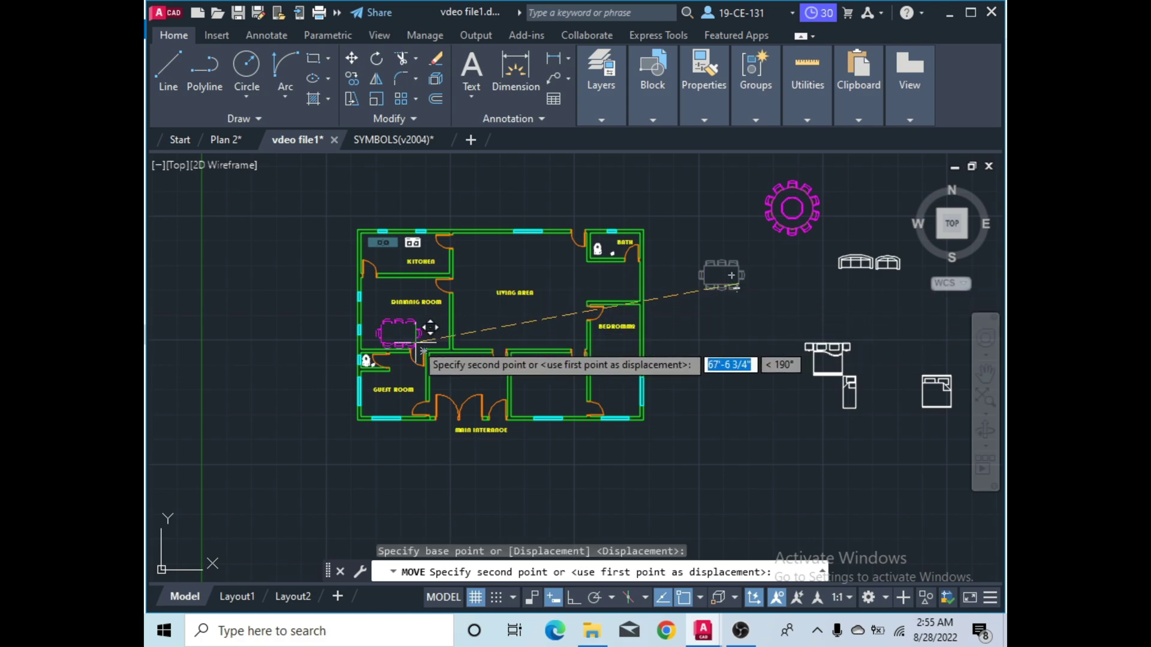
scroll(420, 335, up, 6)
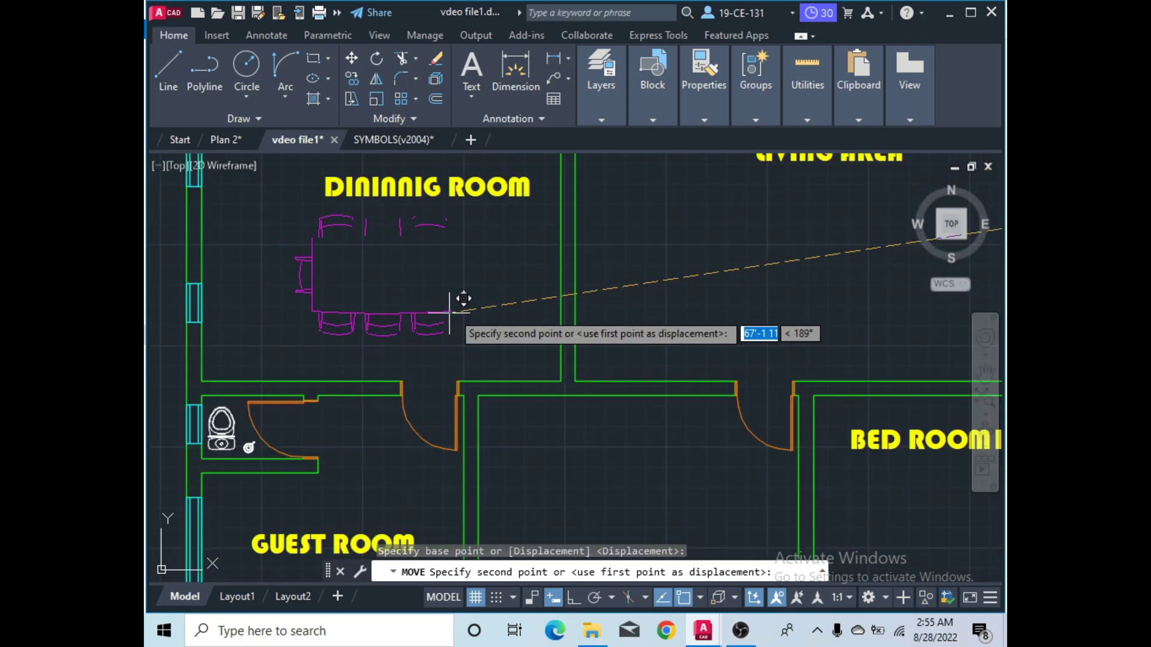
scroll(470, 293, down, 4)
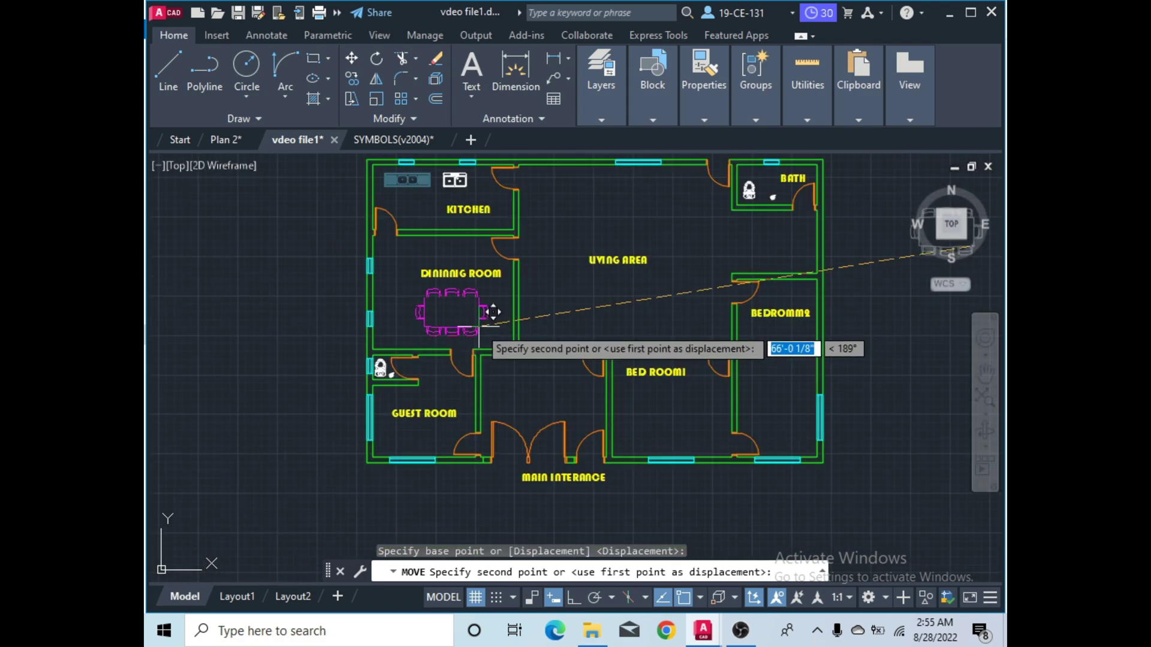
click(459, 322)
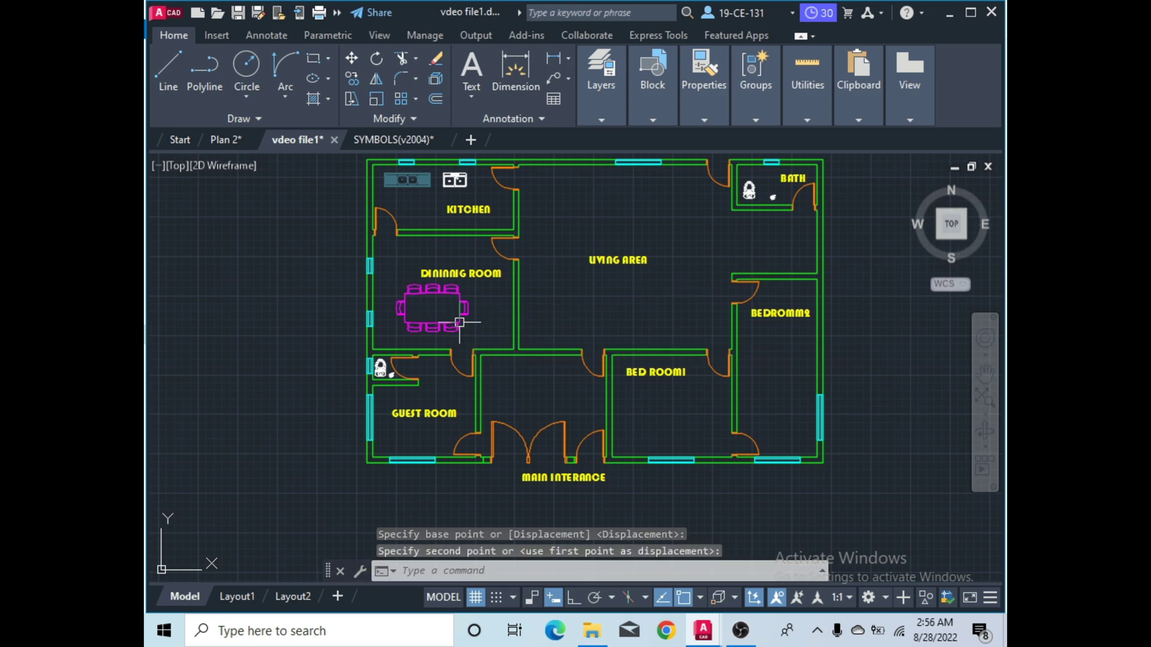
Move the DININNIG ROOM label up and slightly left, closer to the room's top wall.
click(477, 277)
right_click(477, 277)
click(504, 305)
click(421, 276)
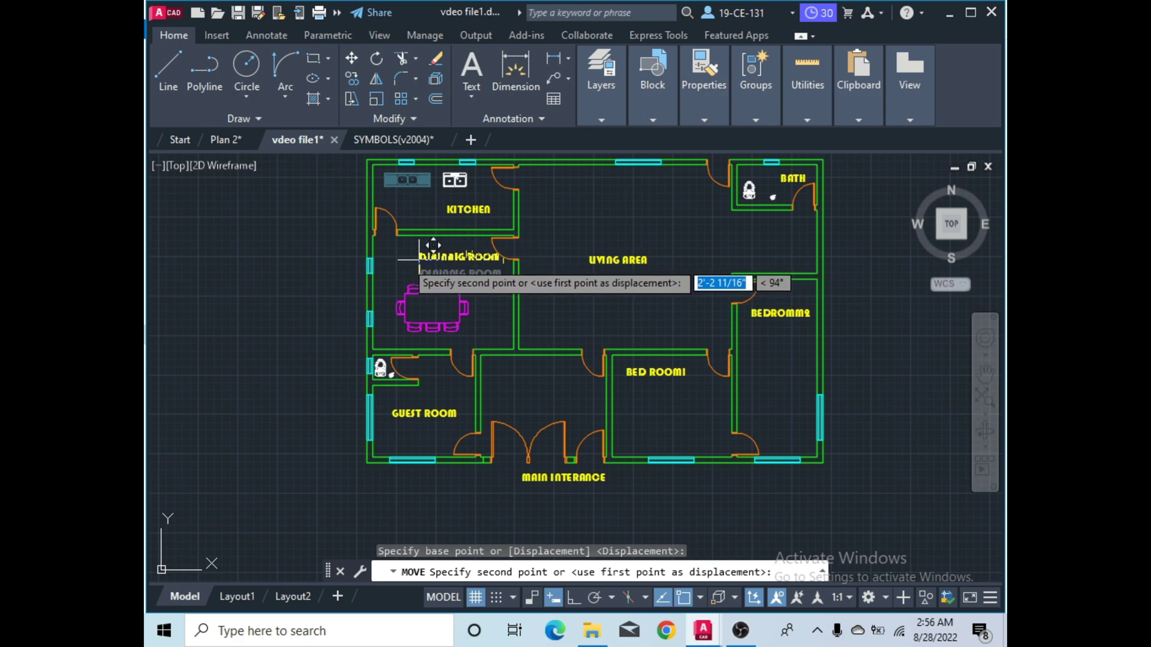
click(400, 255)
Move the dining table slightly upward so it sits just beneath the DININNIG ROOM label.
click(427, 310)
click(437, 326)
right_click(421, 312)
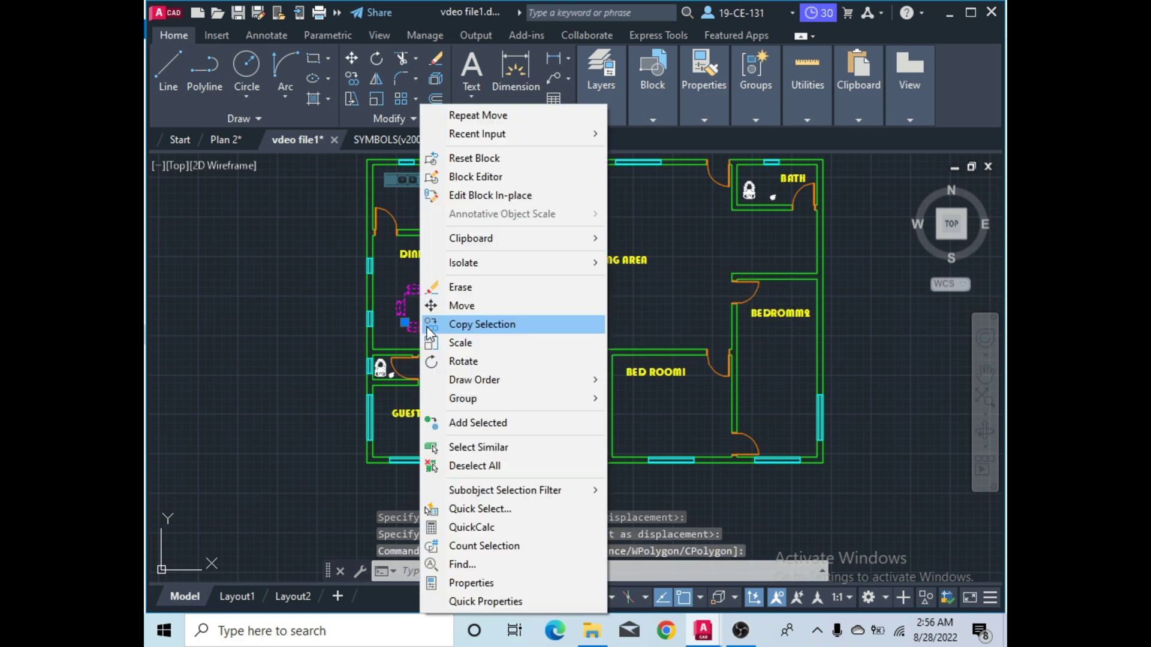
click(462, 306)
click(438, 321)
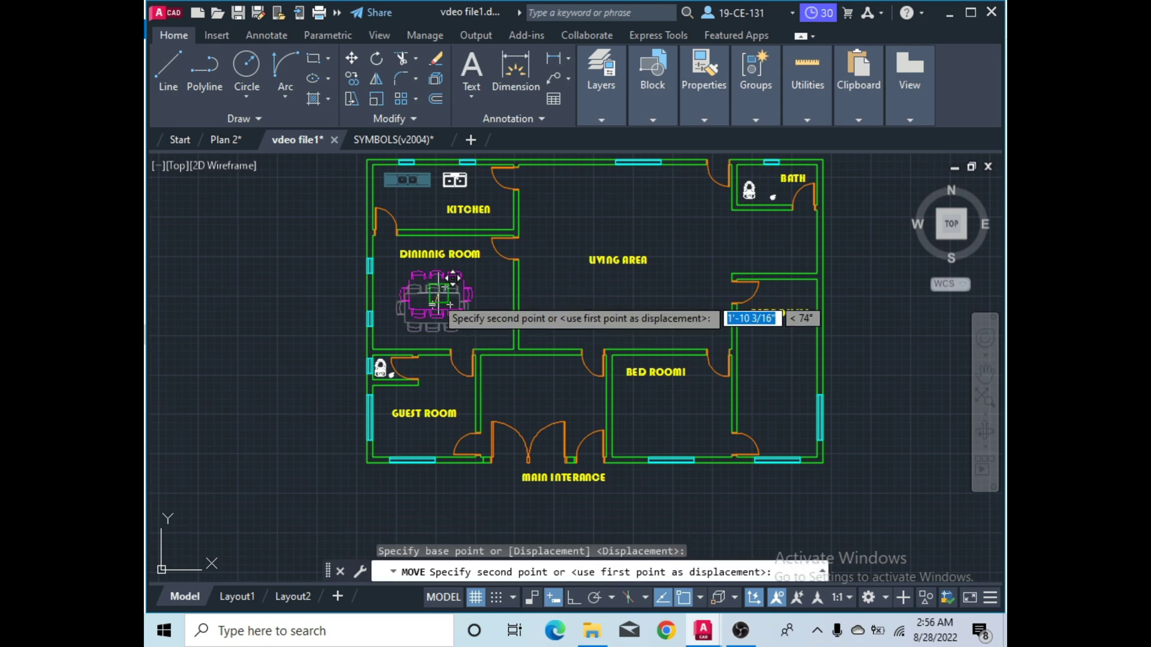
click(437, 304)
Move the white double bed with side tables into BEDROMM2, just below the room label.
scroll(308, 303, down, 2)
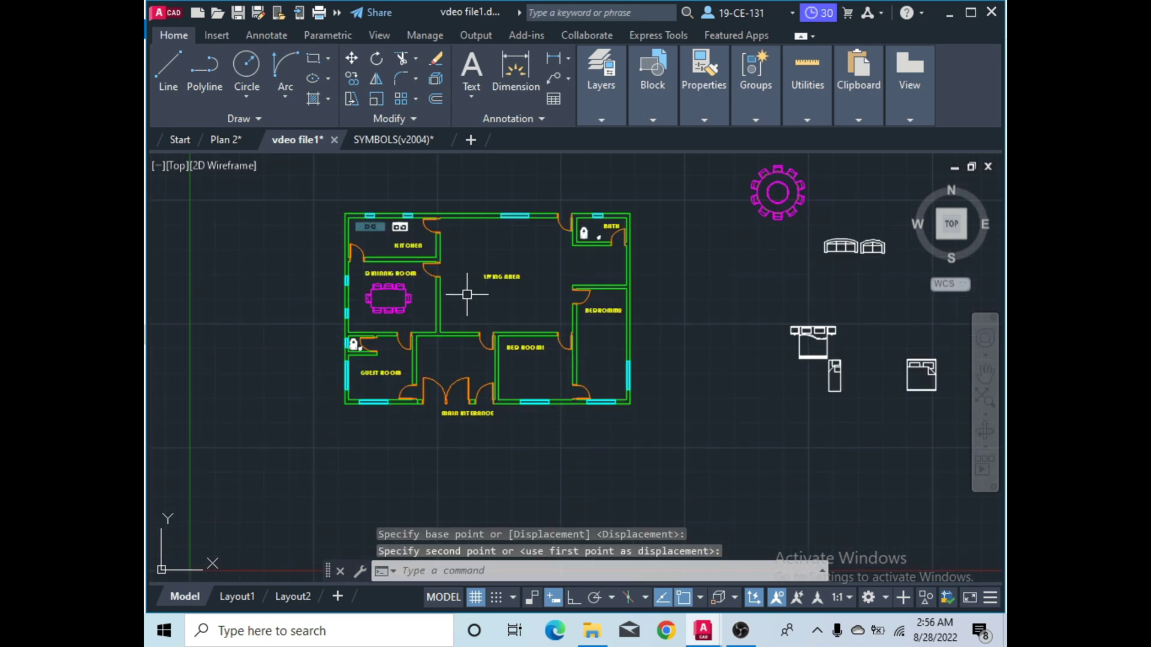
scroll(485, 284, down, 2)
scroll(675, 312, up, 2)
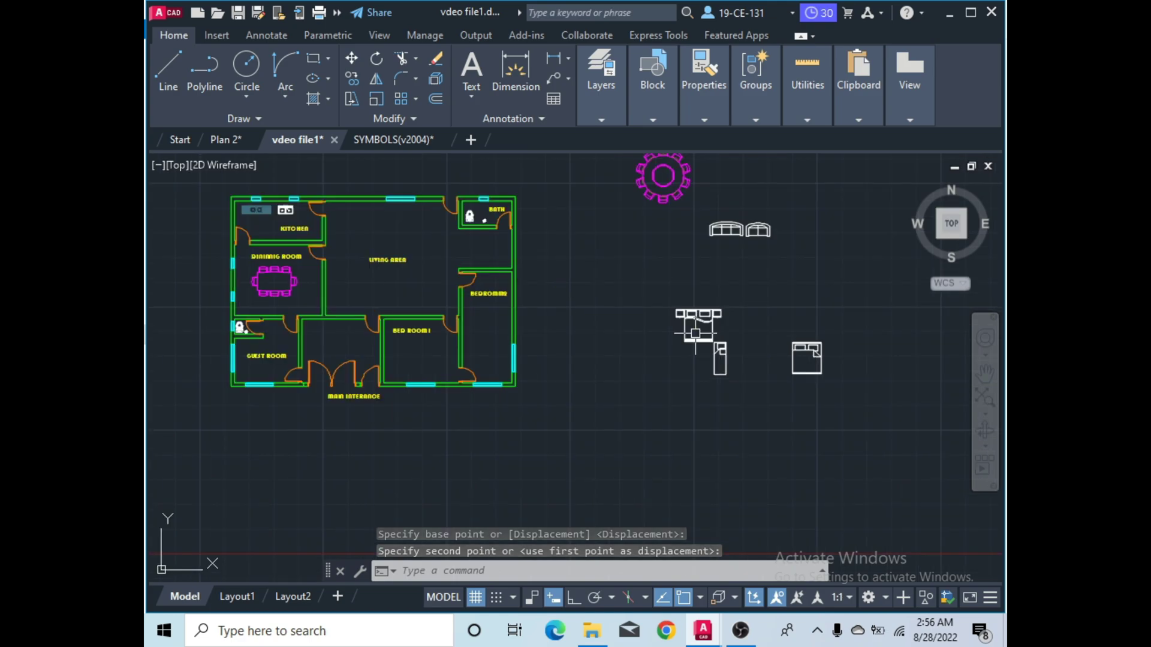
click(695, 315)
right_click(696, 318)
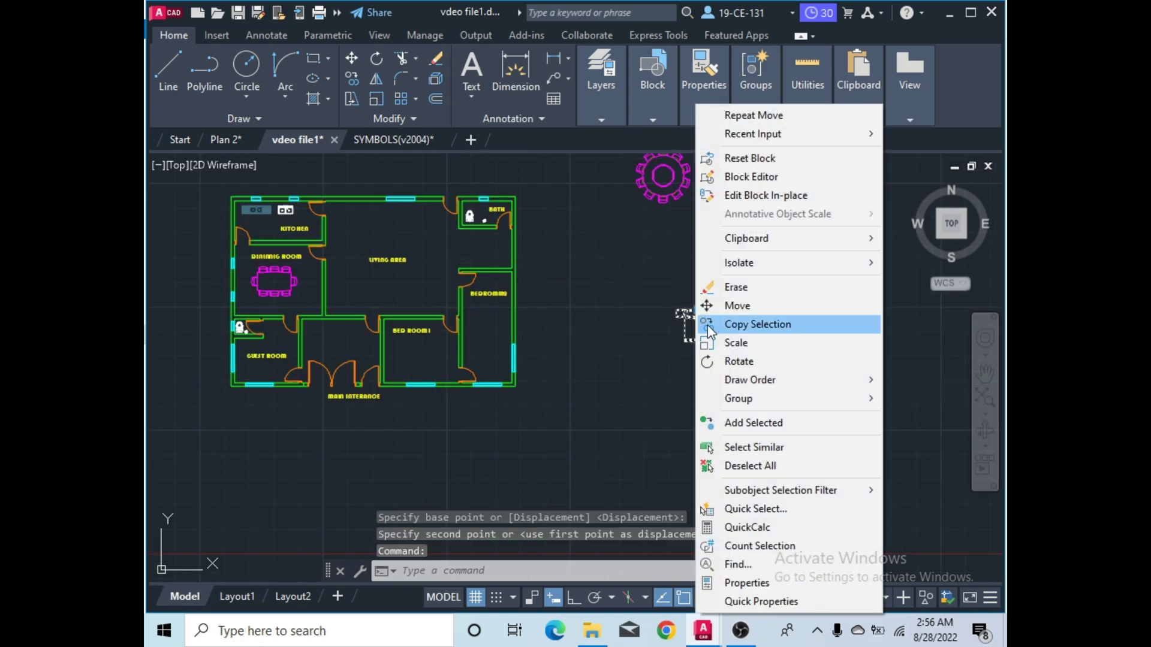
click(729, 303)
click(692, 314)
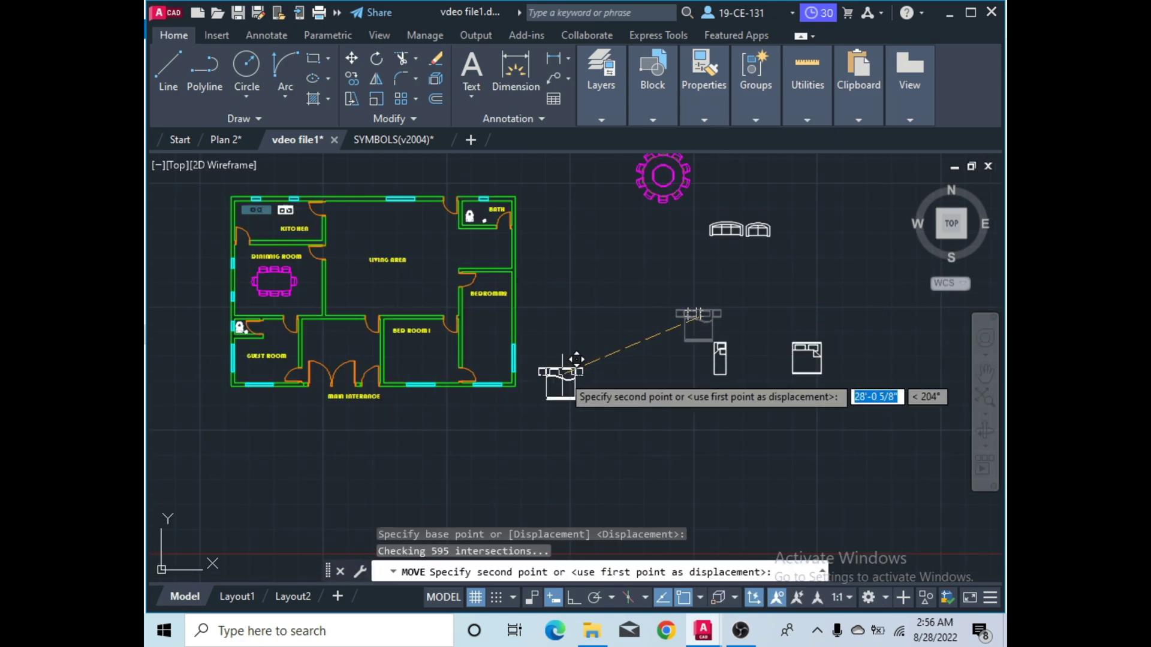
click(489, 314)
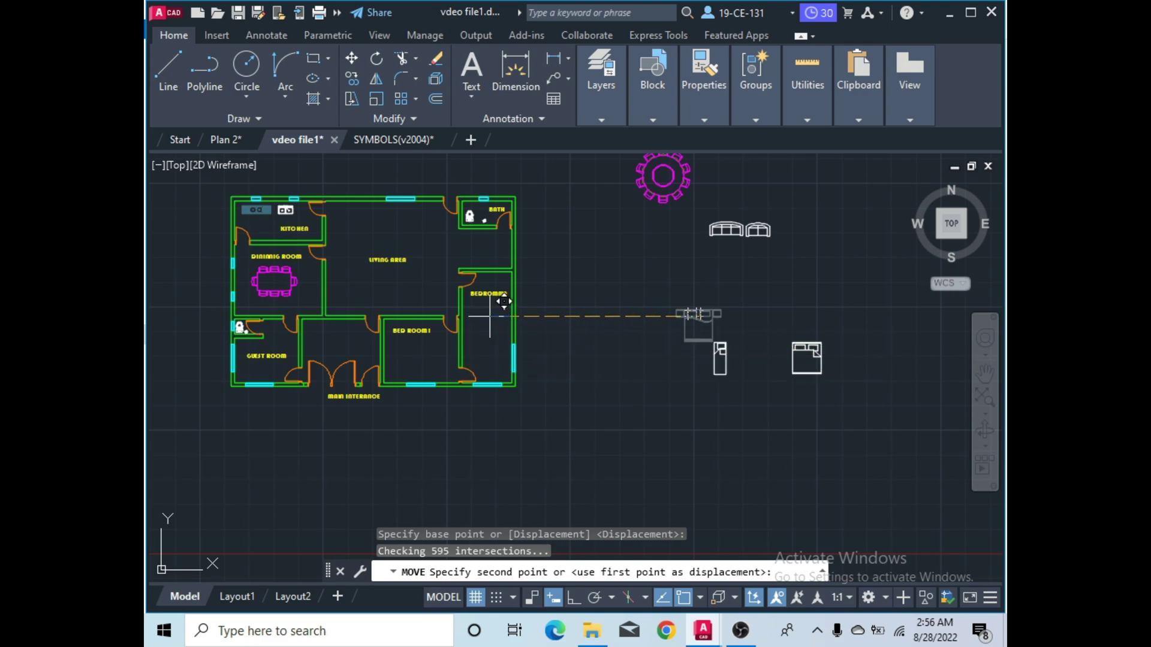
scroll(432, 327, up, 2)
click(507, 315)
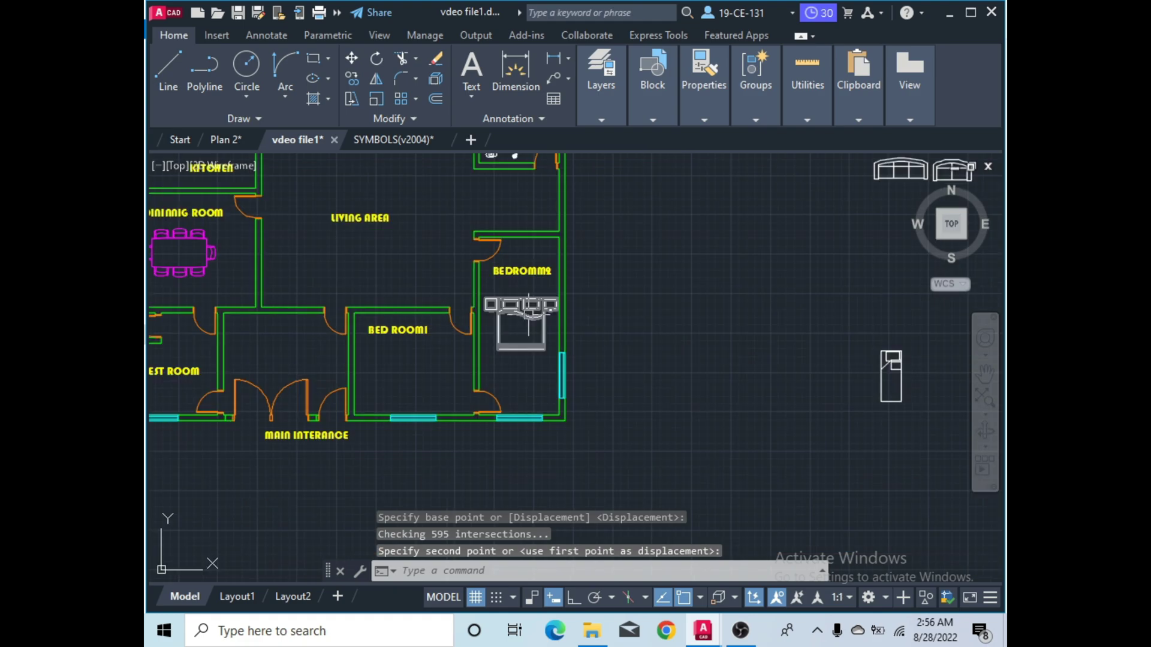
Copy the double bed with side tables from BEDROMM2 into BED ROOM1, just below the room label.
right_click(529, 316)
click(567, 325)
click(521, 313)
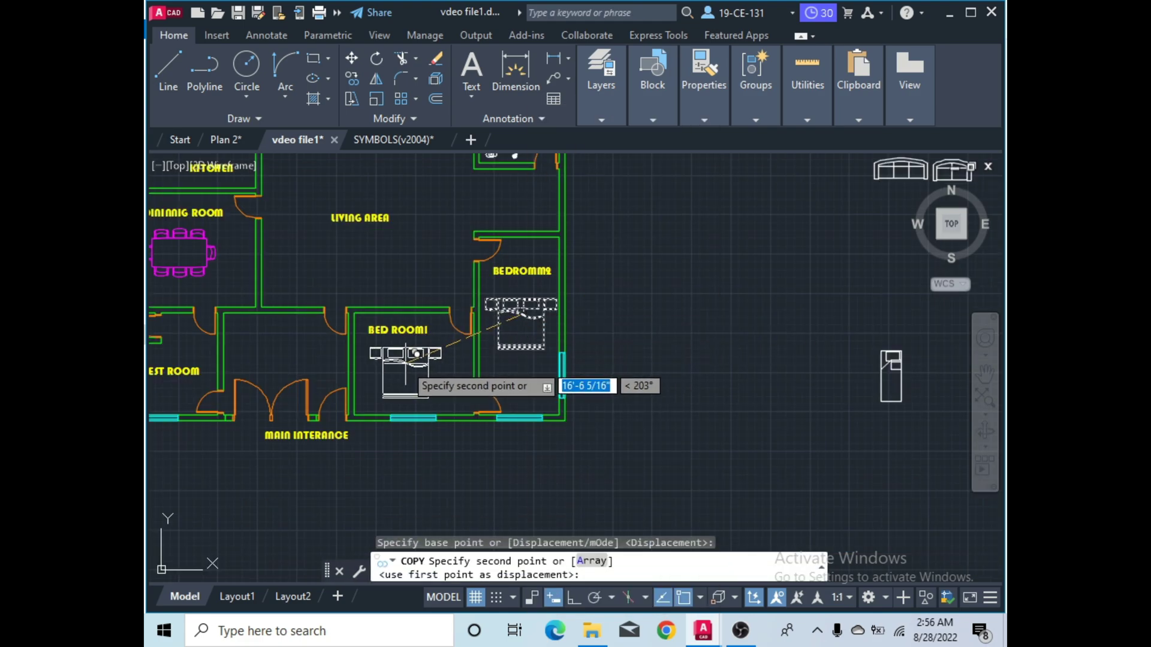
click(401, 360)
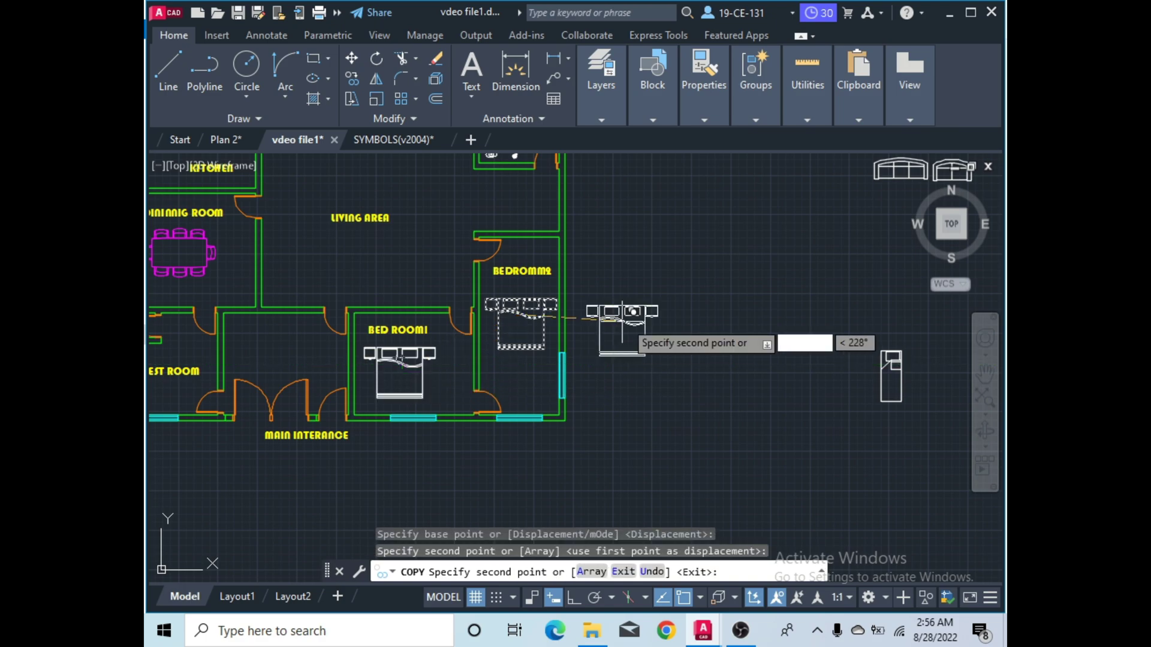
right_click(660, 286)
click(675, 296)
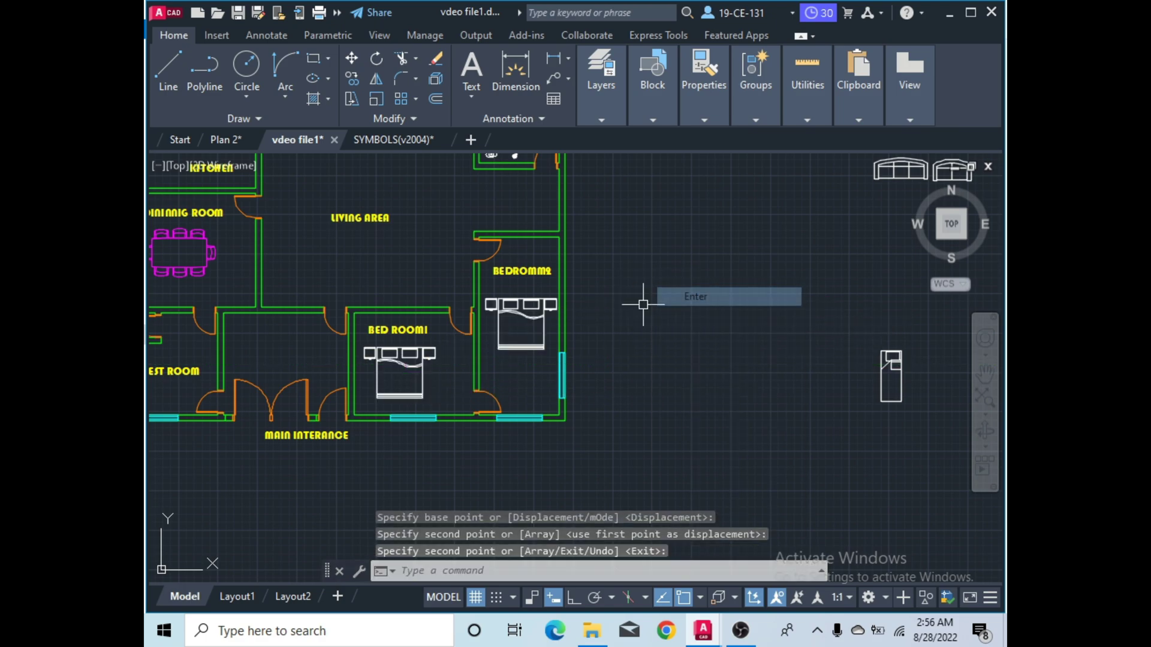
Move the double bed in BEDROMM2 slightly down, farther from the room label.
click(517, 315)
right_click(516, 312)
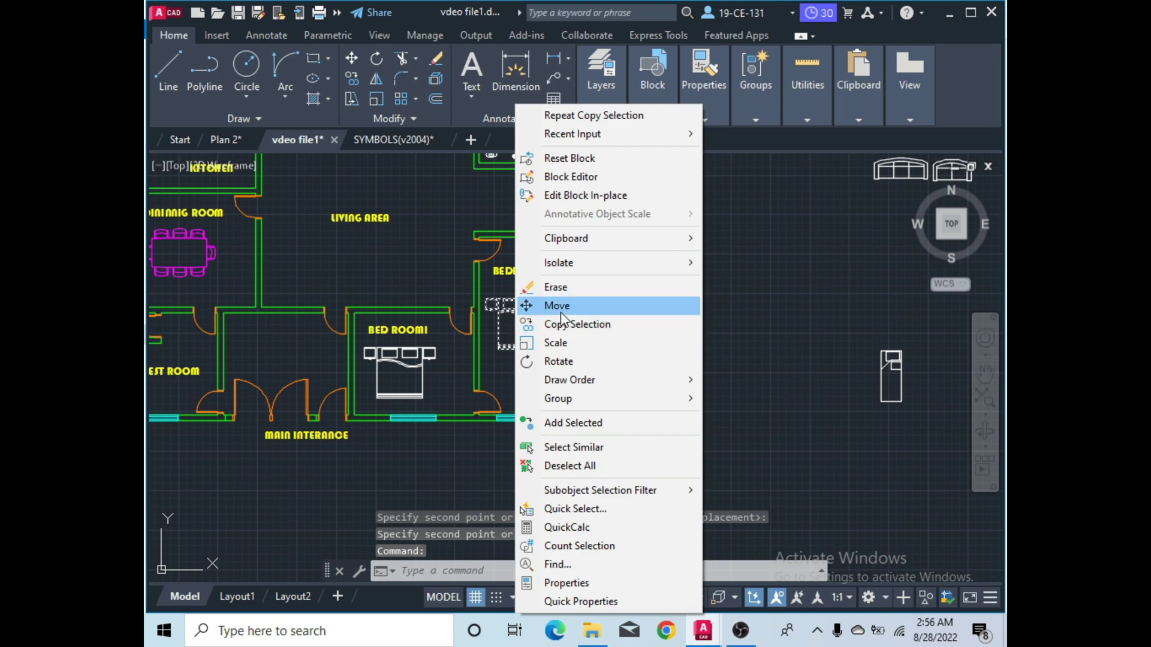
click(560, 304)
click(536, 302)
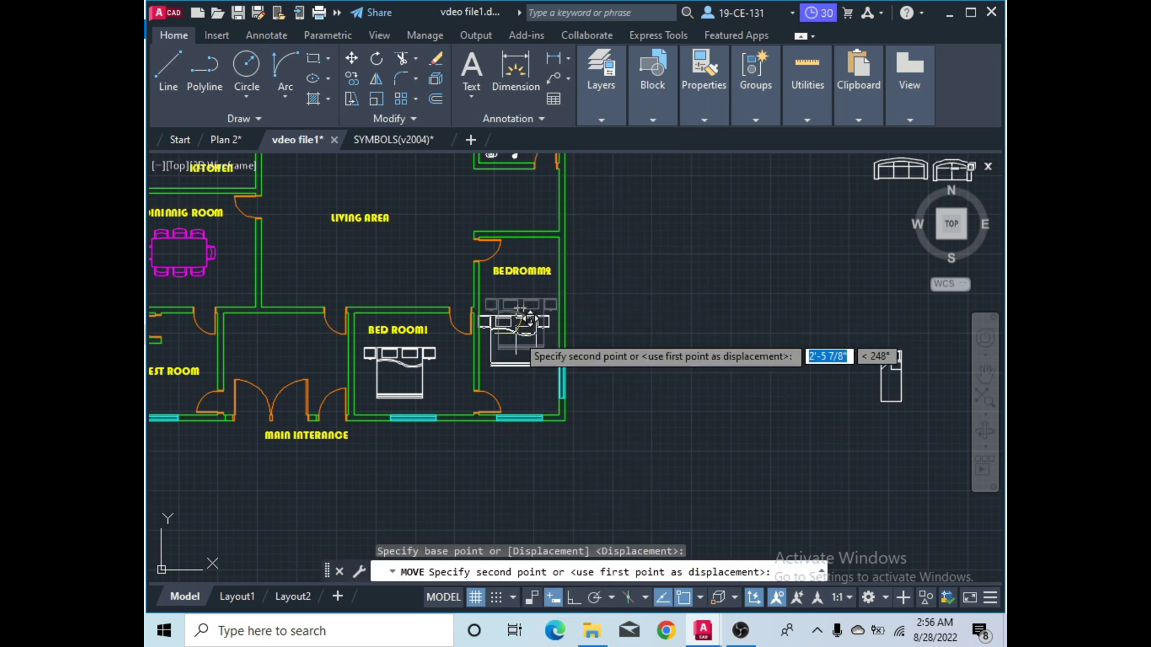
click(522, 332)
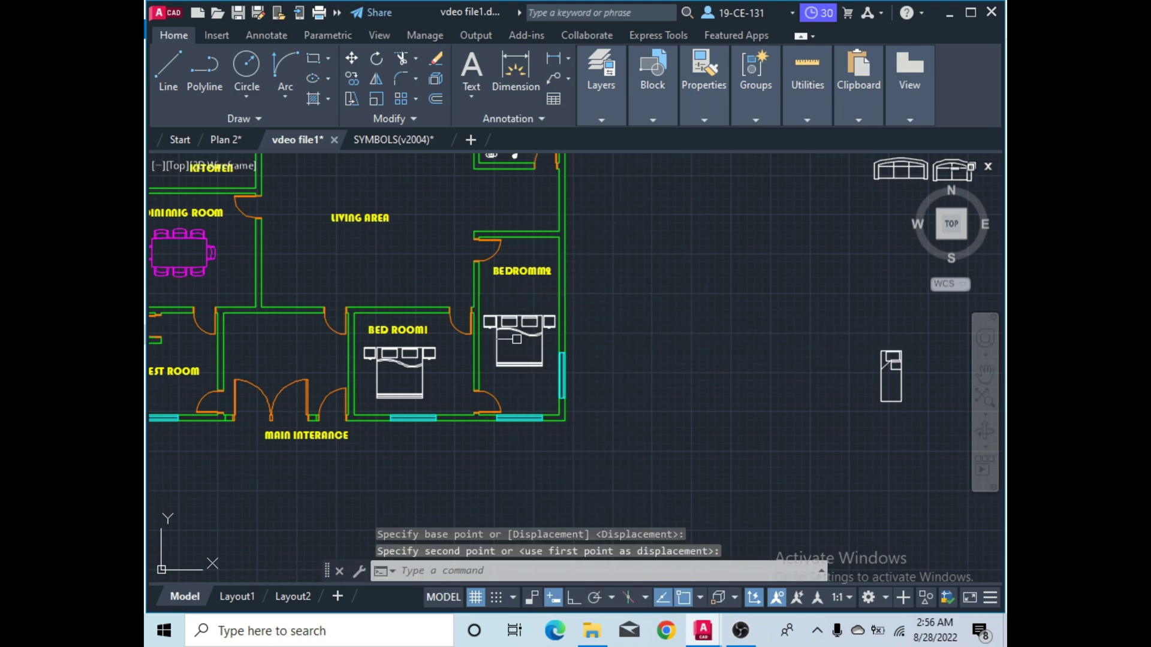
Copy the three-seat sofa from outside the plan into the living area, above the LIVING AREA label.
scroll(683, 265, down, 5)
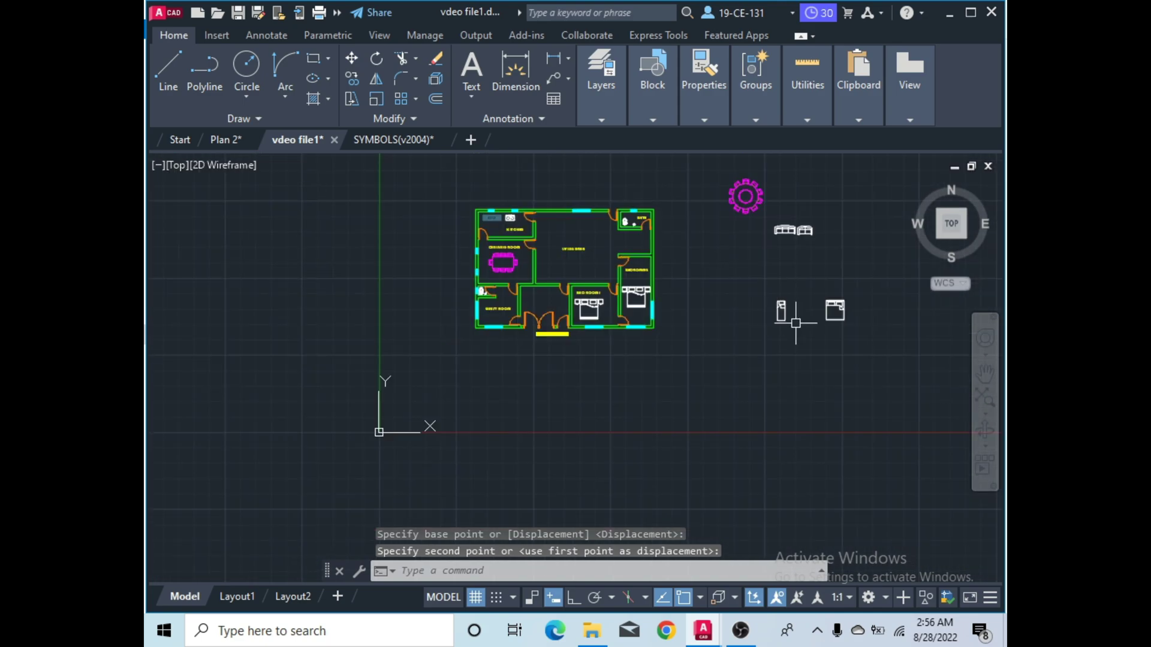
scroll(791, 321, up, 2)
scroll(477, 380, down, 4)
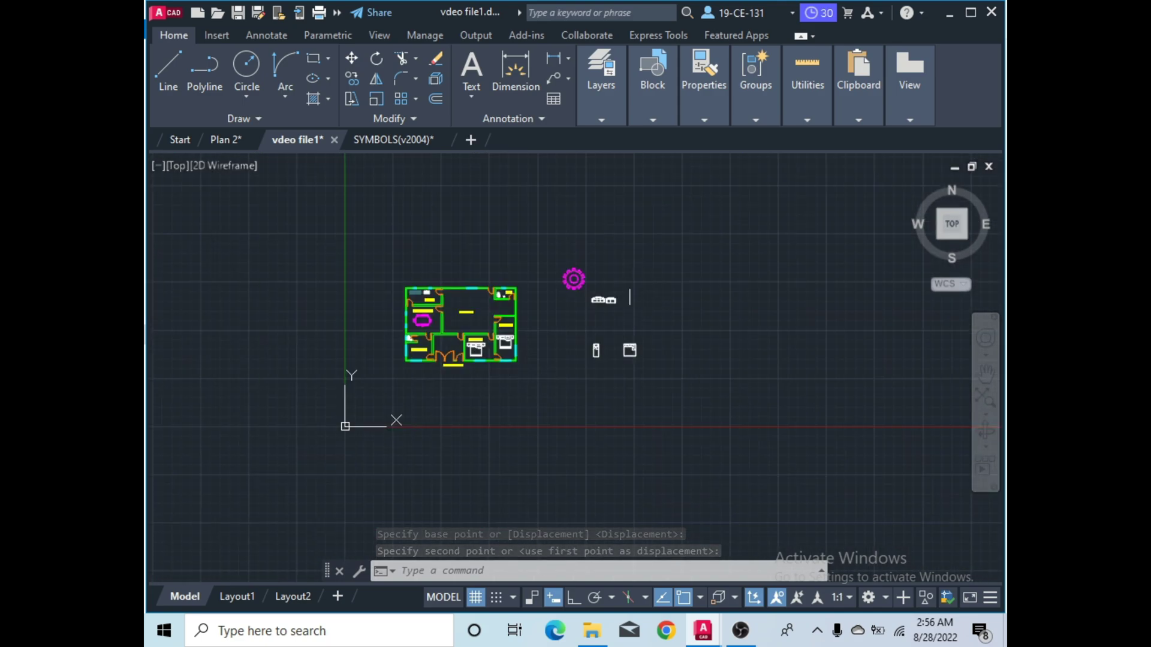
scroll(553, 329, up, 2)
scroll(351, 298, up, 2)
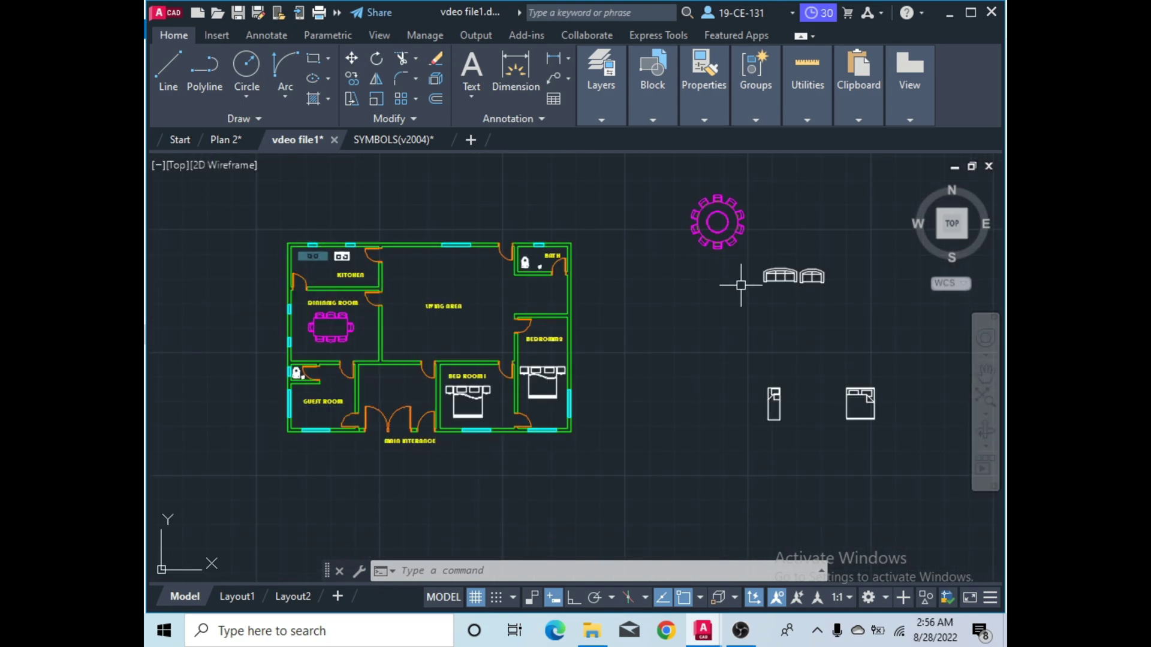
right_click(784, 275)
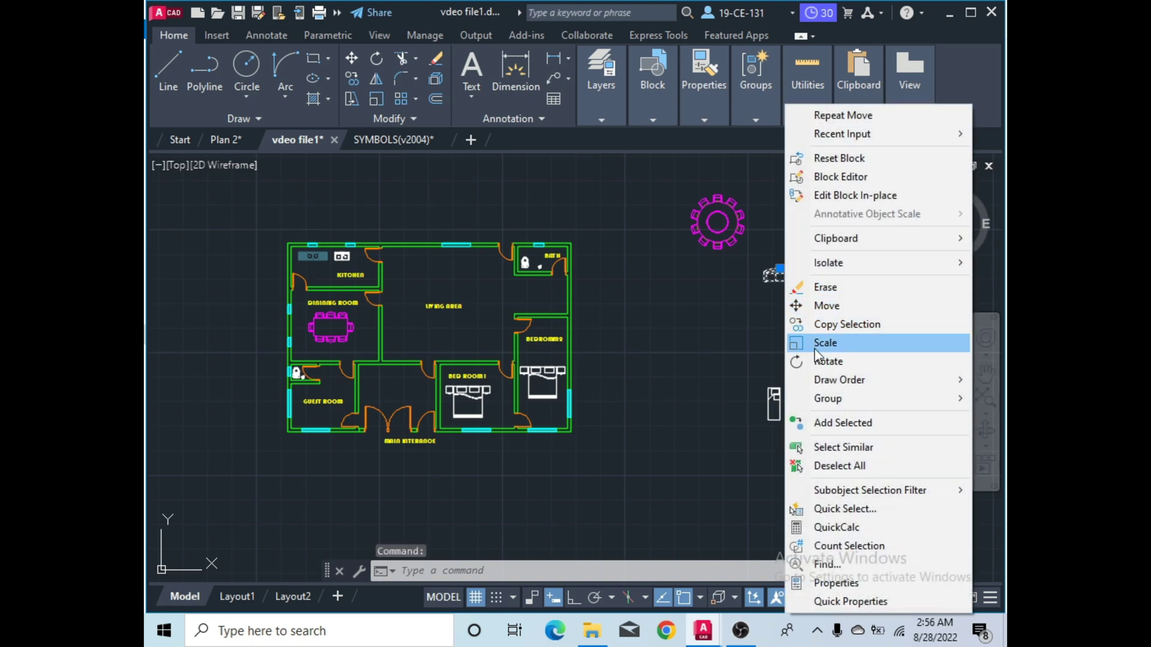
click(827, 324)
scroll(788, 285, up, 5)
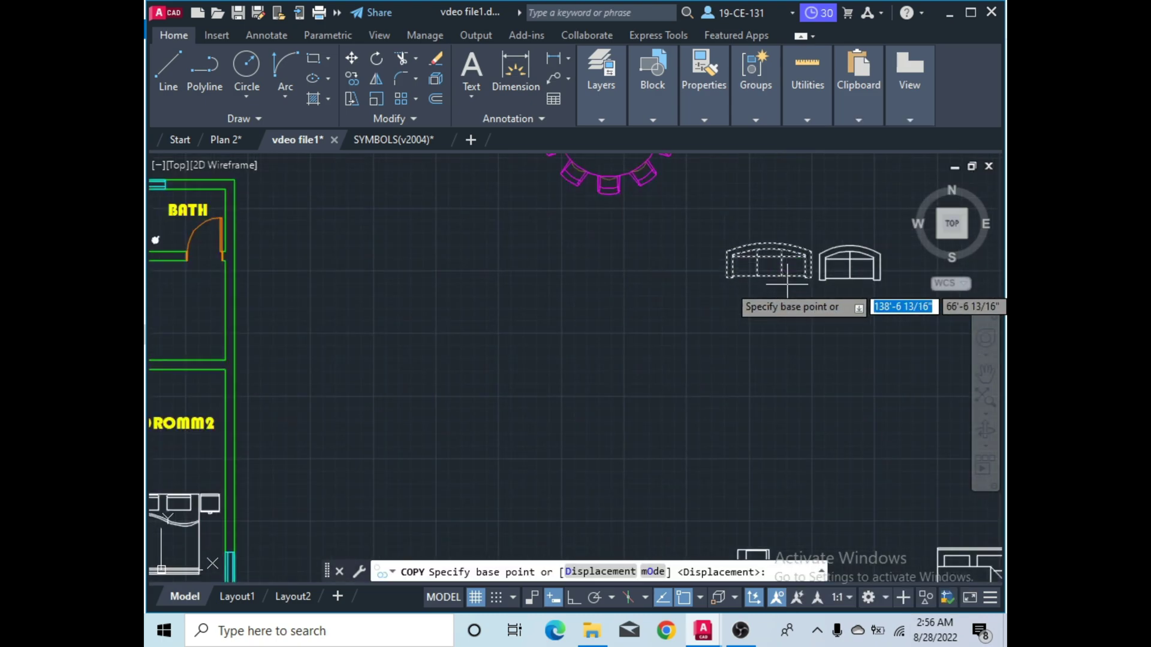
click(768, 258)
scroll(768, 258, down, 5)
scroll(575, 300, up, 2)
scroll(584, 294, up, 4)
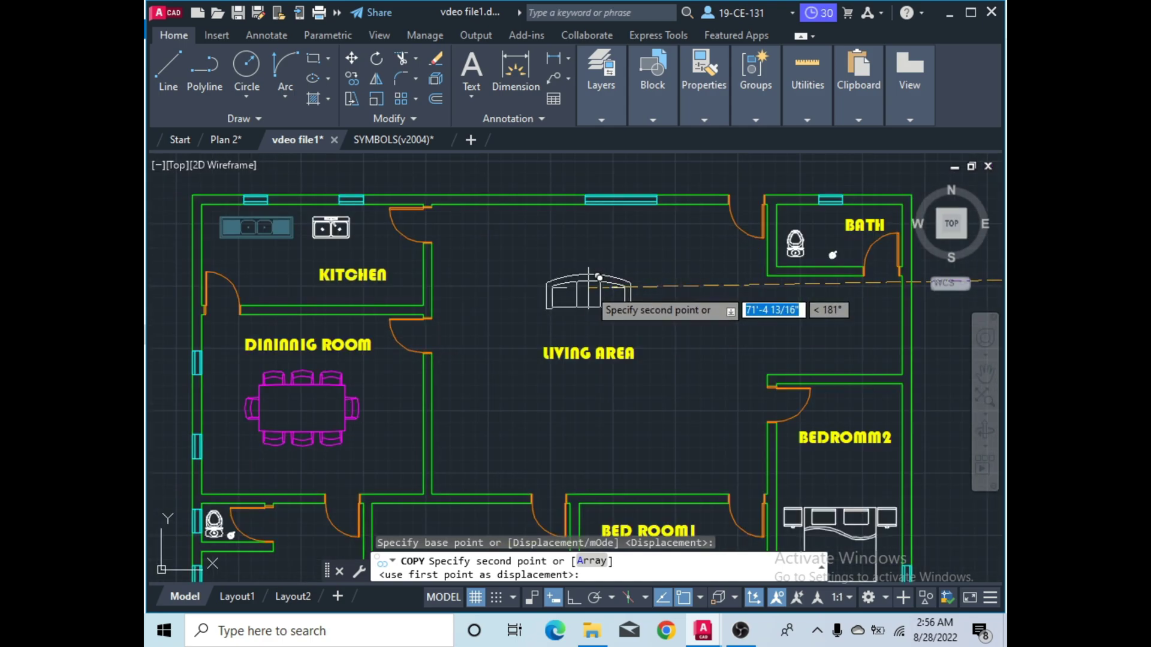
click(594, 261)
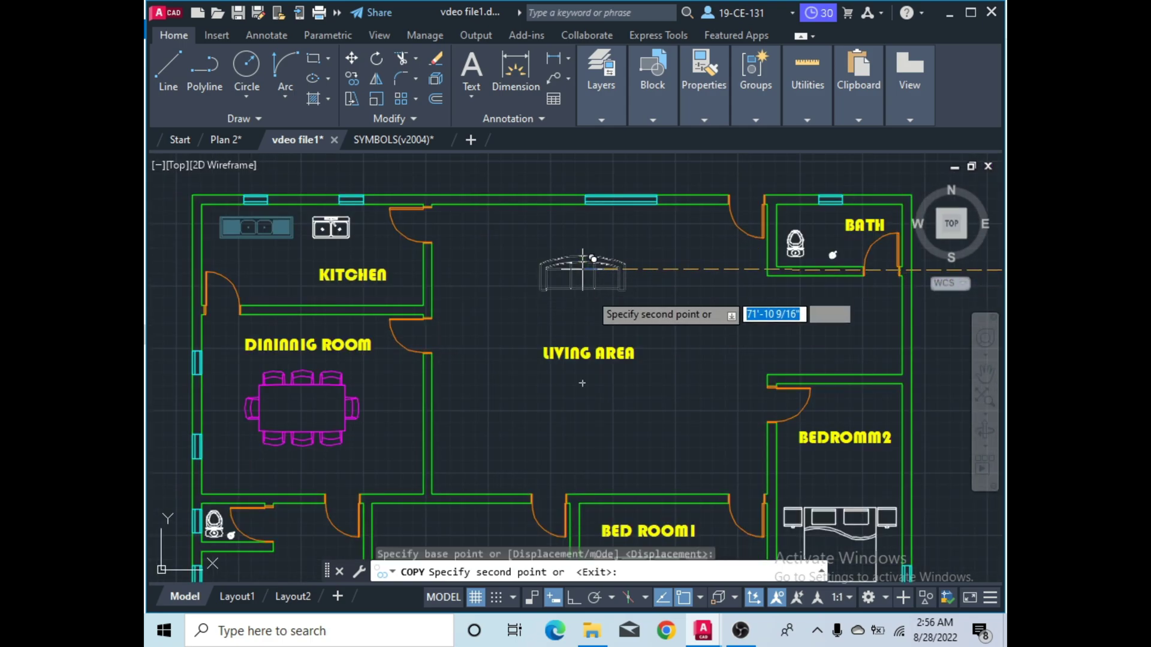
right_click(508, 312)
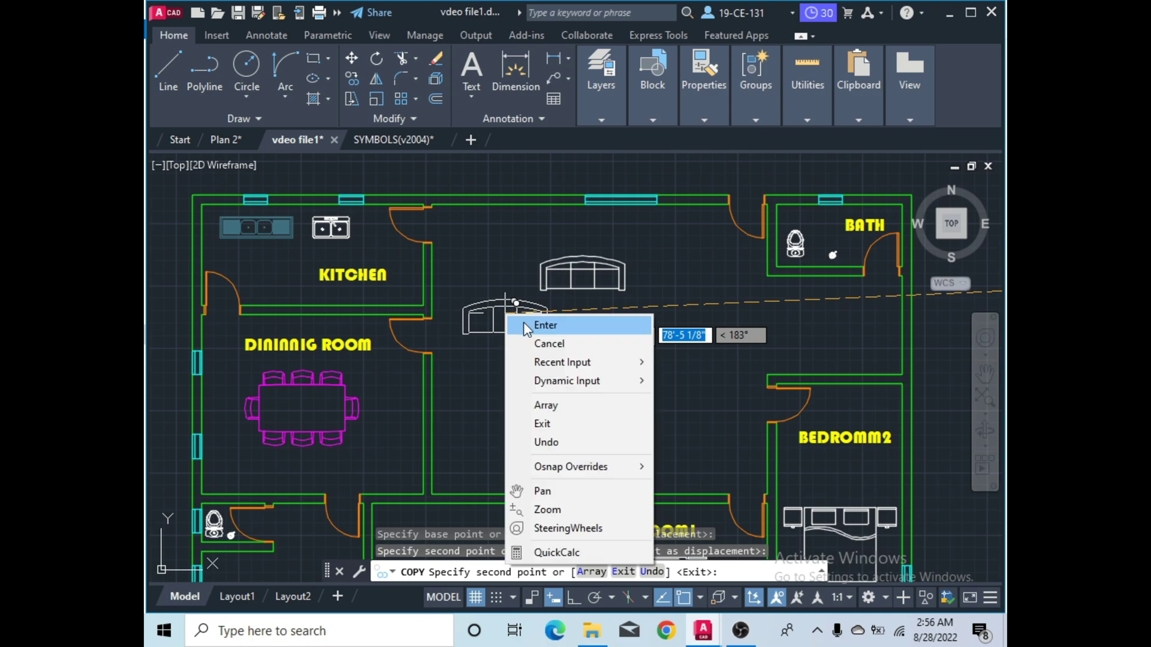
click(529, 323)
Mirror the three-seat sofa across a horizontal line just above the LIVING AREA label, keeping the source object.
click(373, 84)
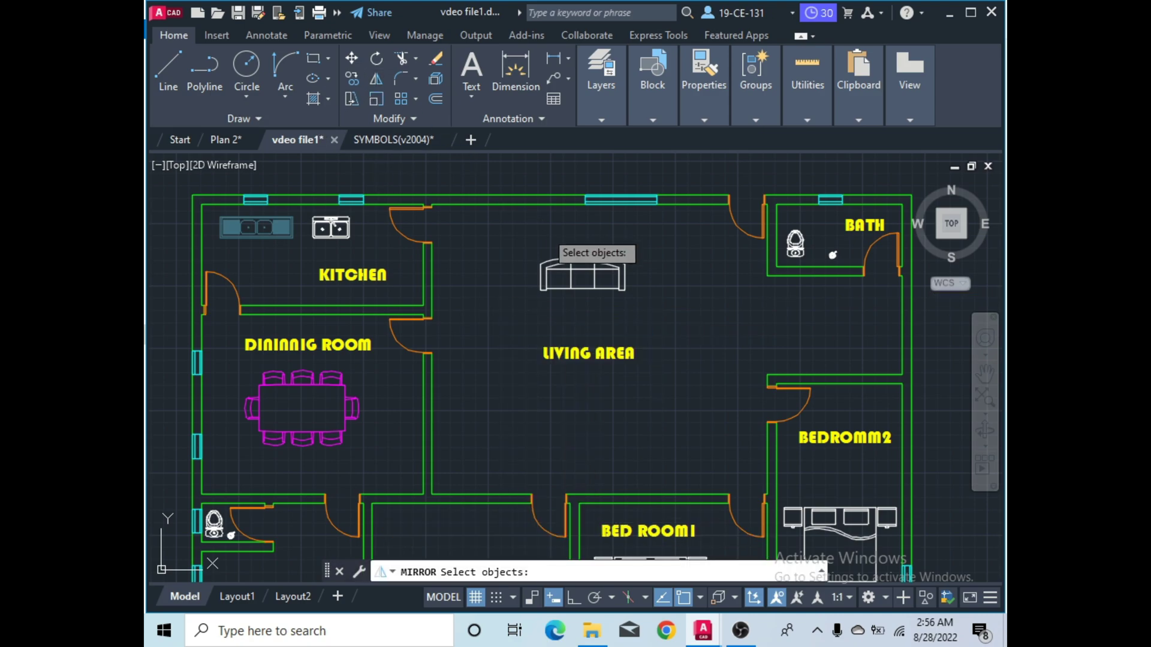
click(574, 261)
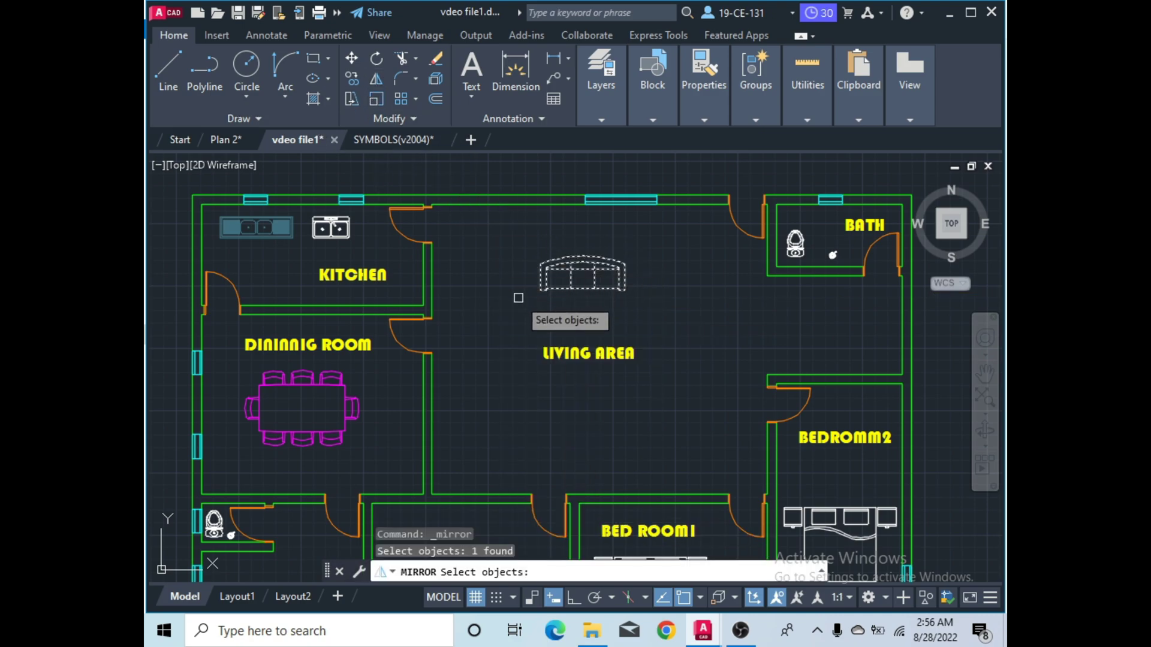
key(Return)
click(496, 336)
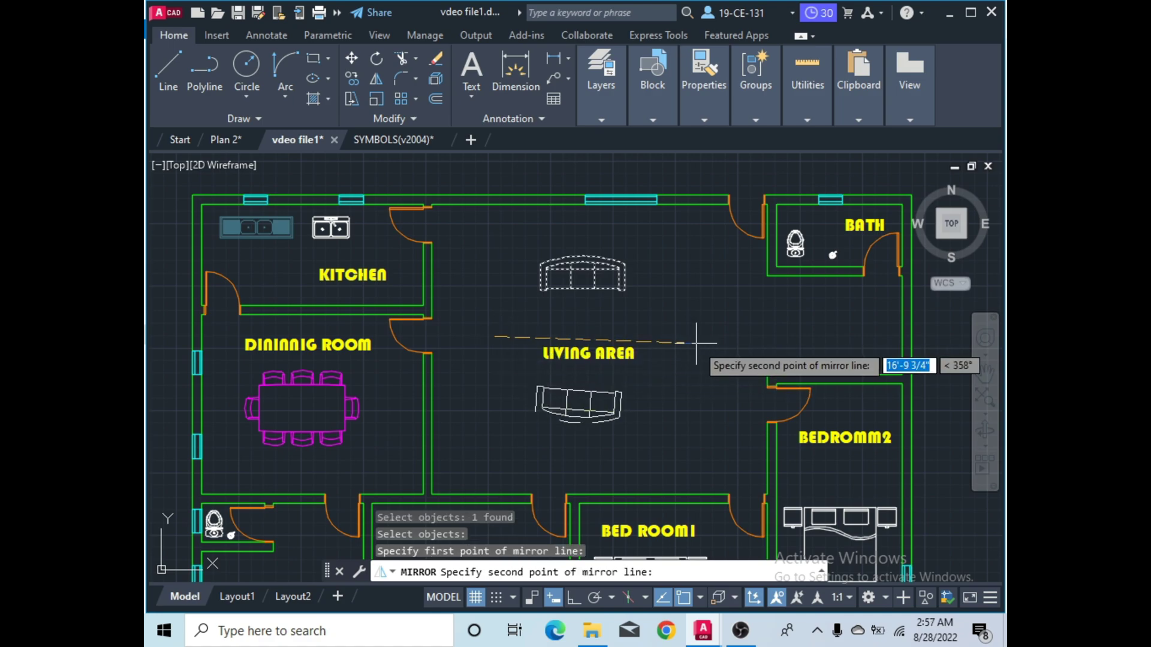
click(574, 598)
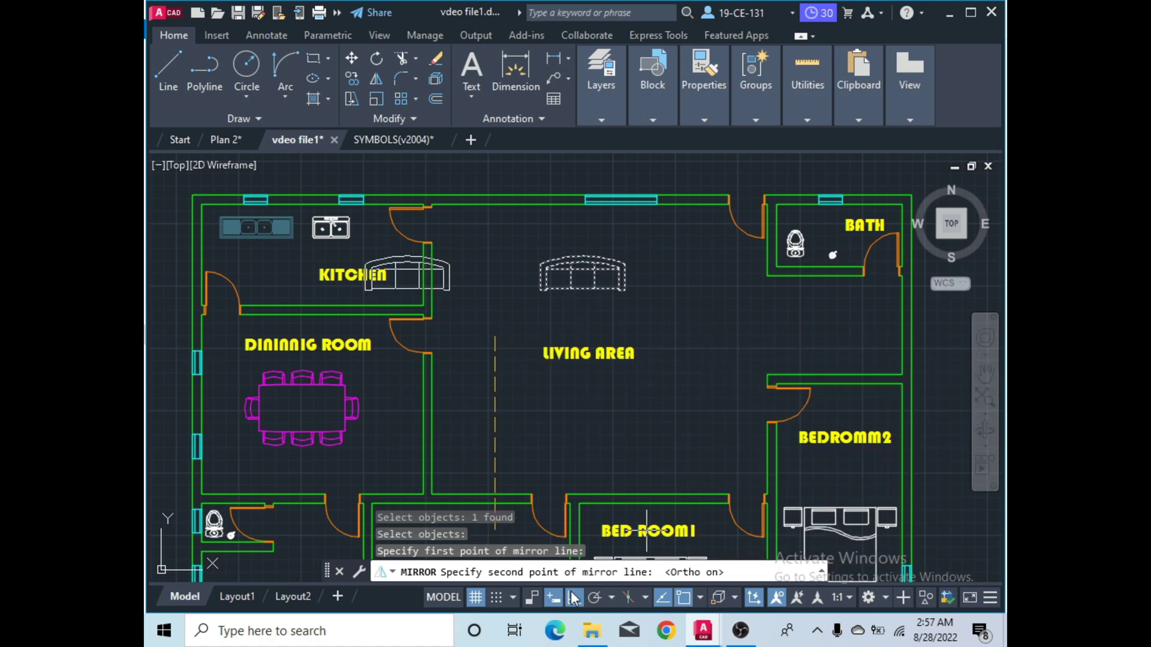
click(672, 336)
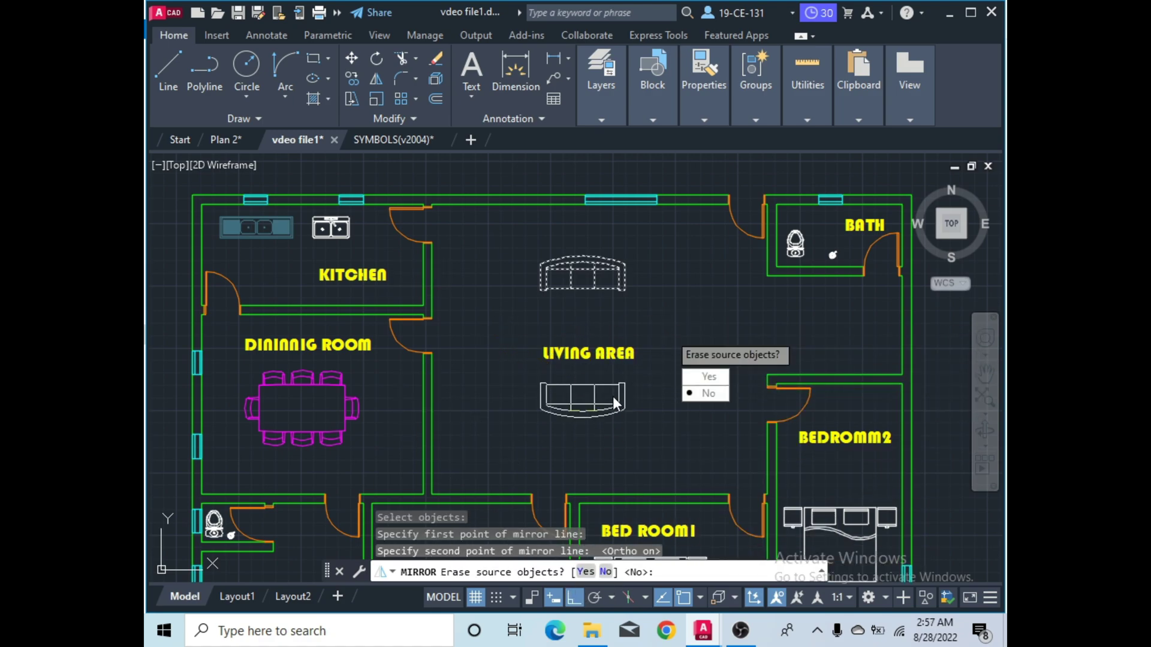
click(704, 393)
Move the mirrored sofa slightly down, farther below the LIVING AREA label.
click(578, 395)
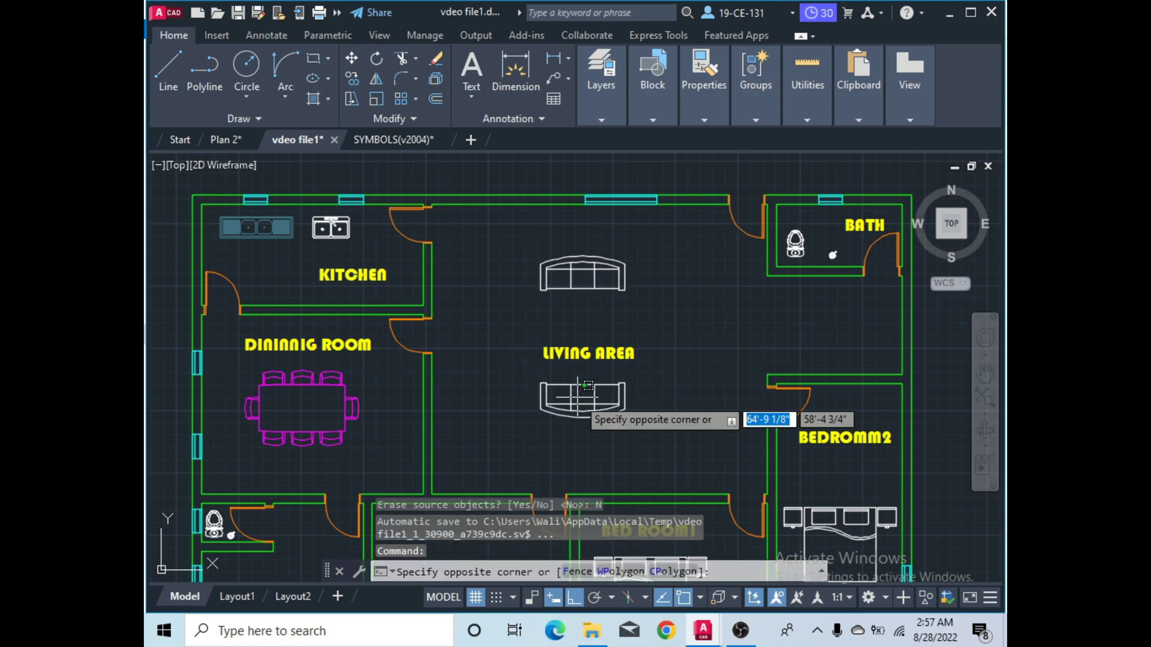
click(571, 401)
right_click(572, 401)
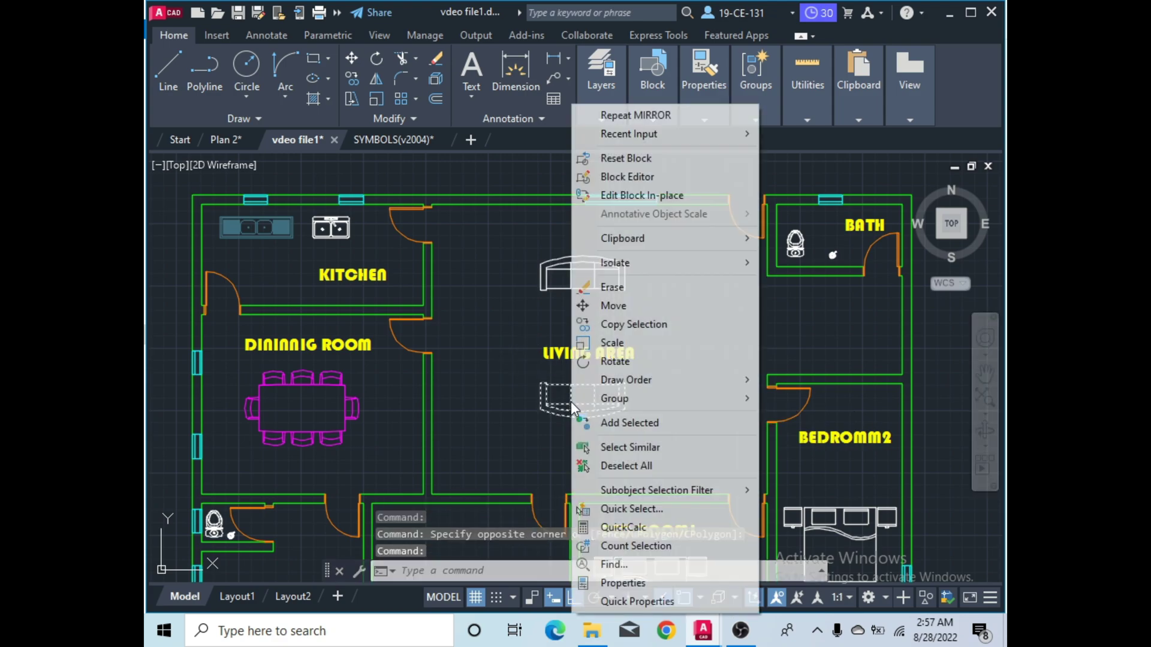
click(605, 306)
click(608, 383)
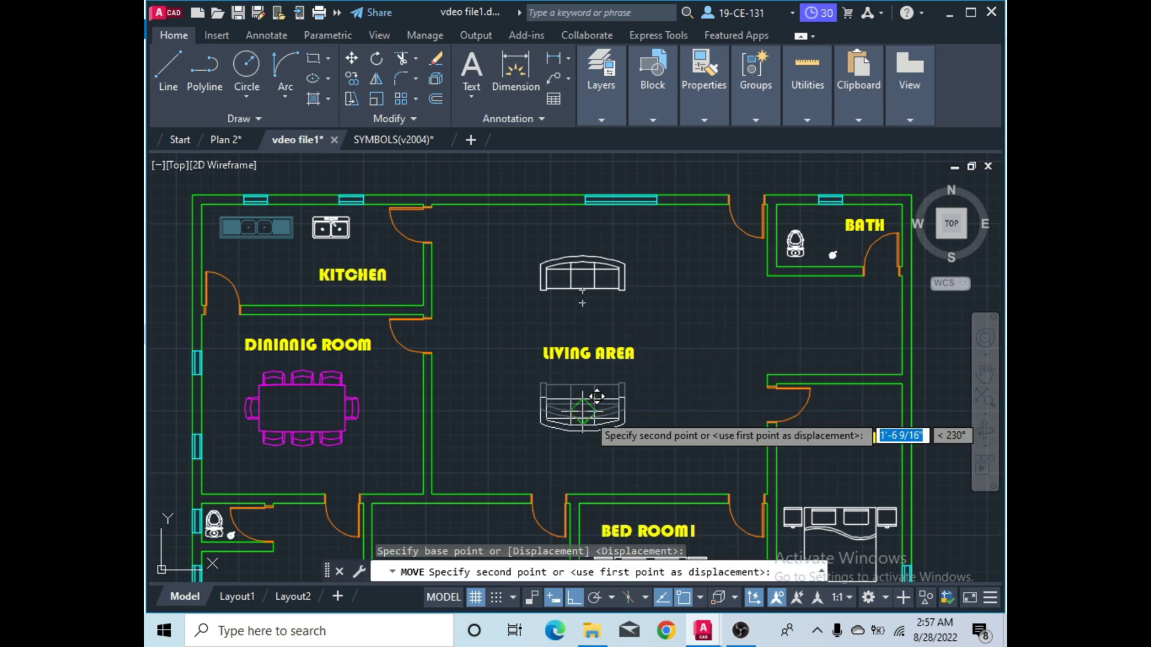
click(598, 416)
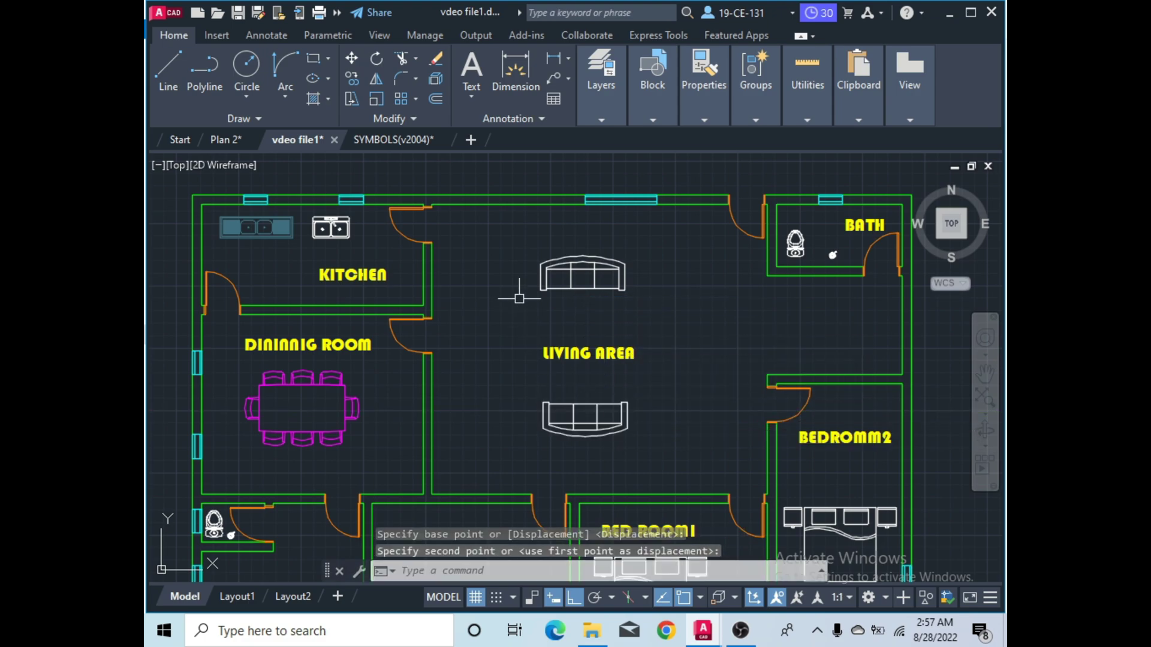
Copy the upper living-area sofa to the open space between the dining room wall and the LIVING AREA label.
scroll(514, 339, down, 4)
scroll(567, 354, up, 2)
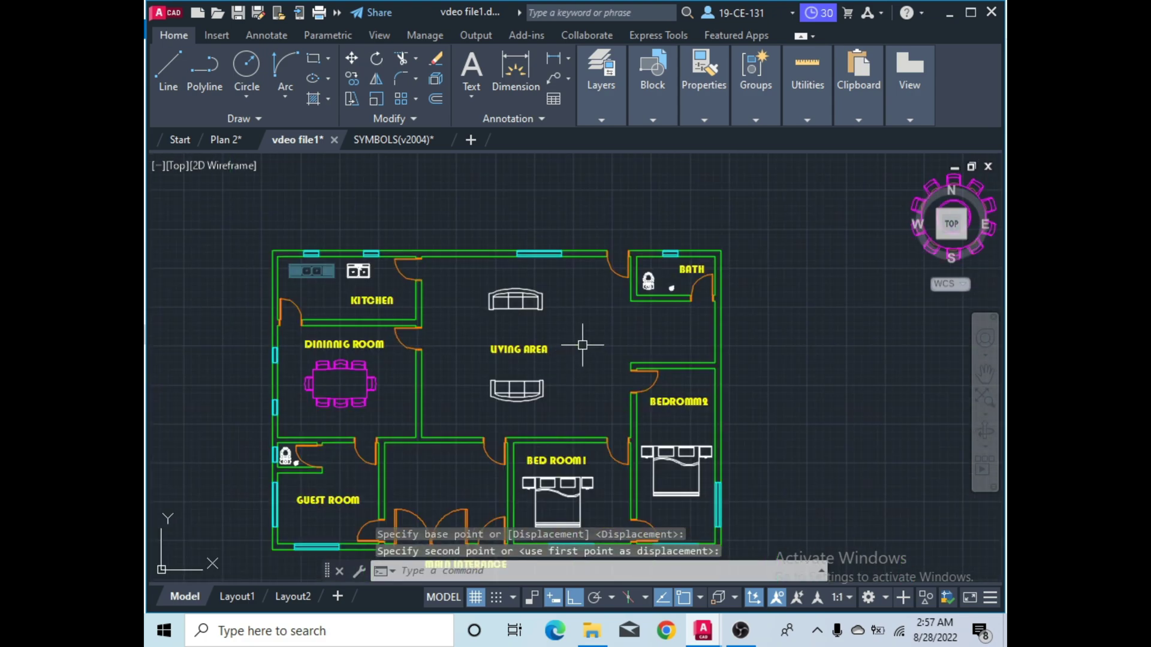
scroll(586, 342, down, 4)
scroll(555, 327, up, 4)
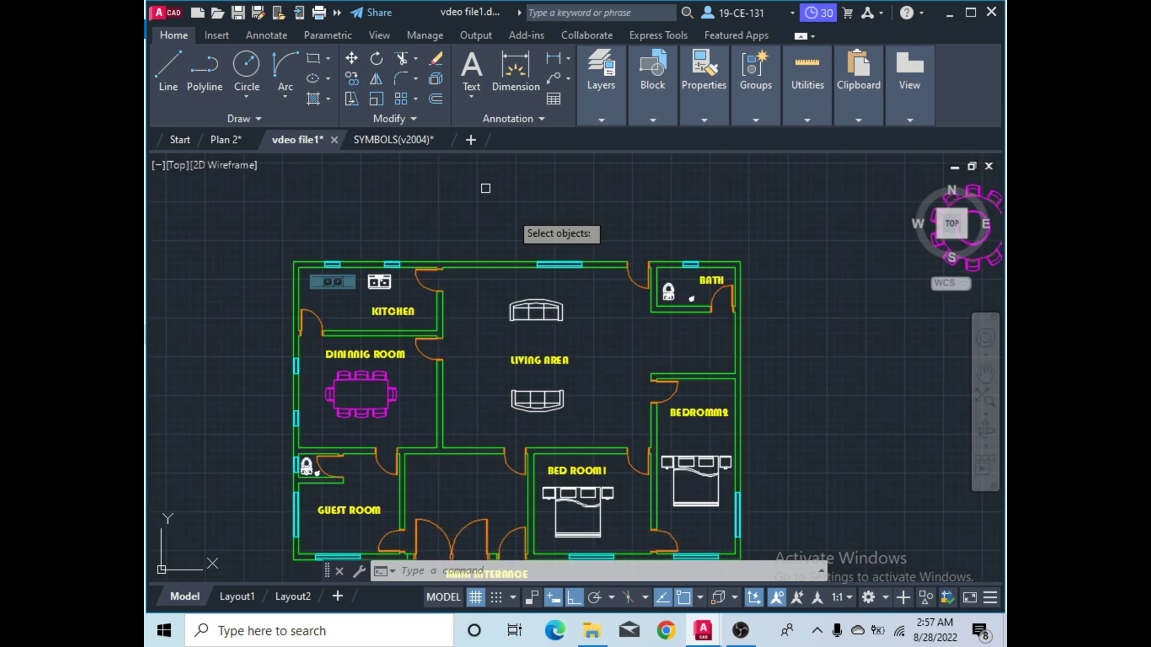
click(549, 301)
key(Return)
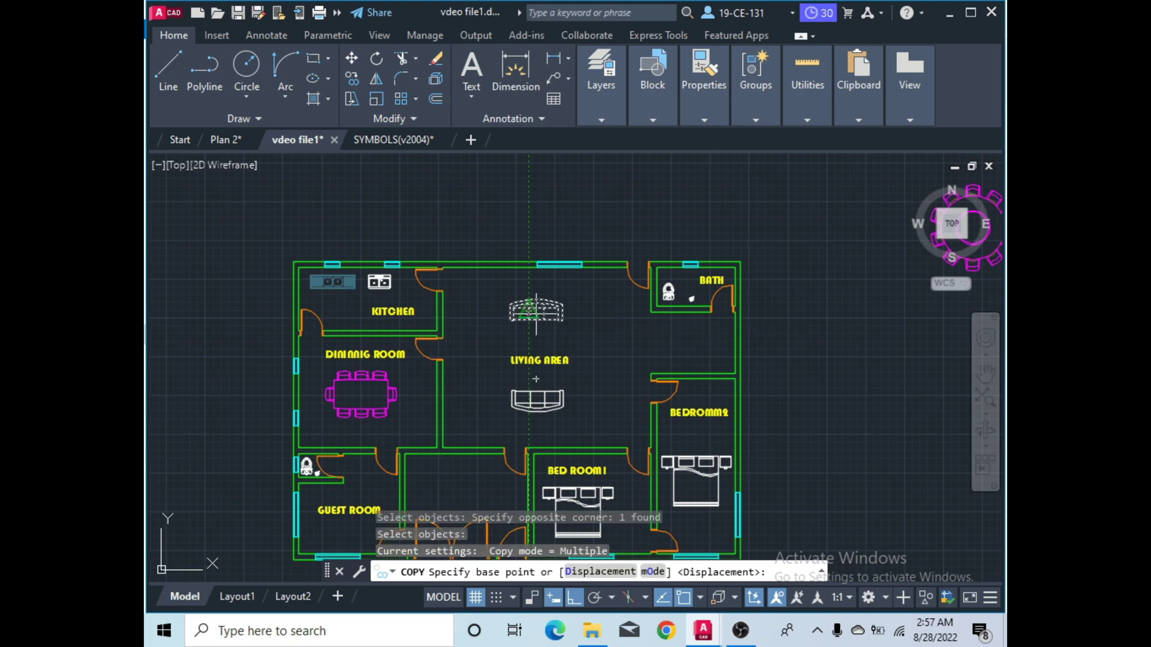
click(530, 314)
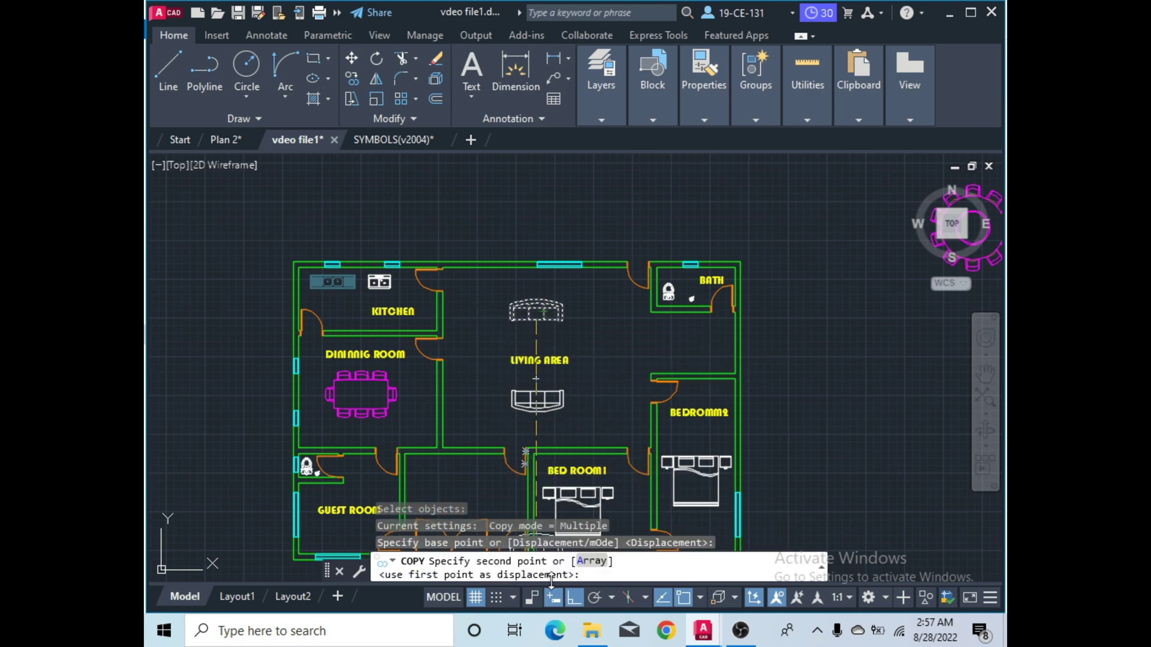
click(472, 358)
right_click(480, 277)
click(507, 288)
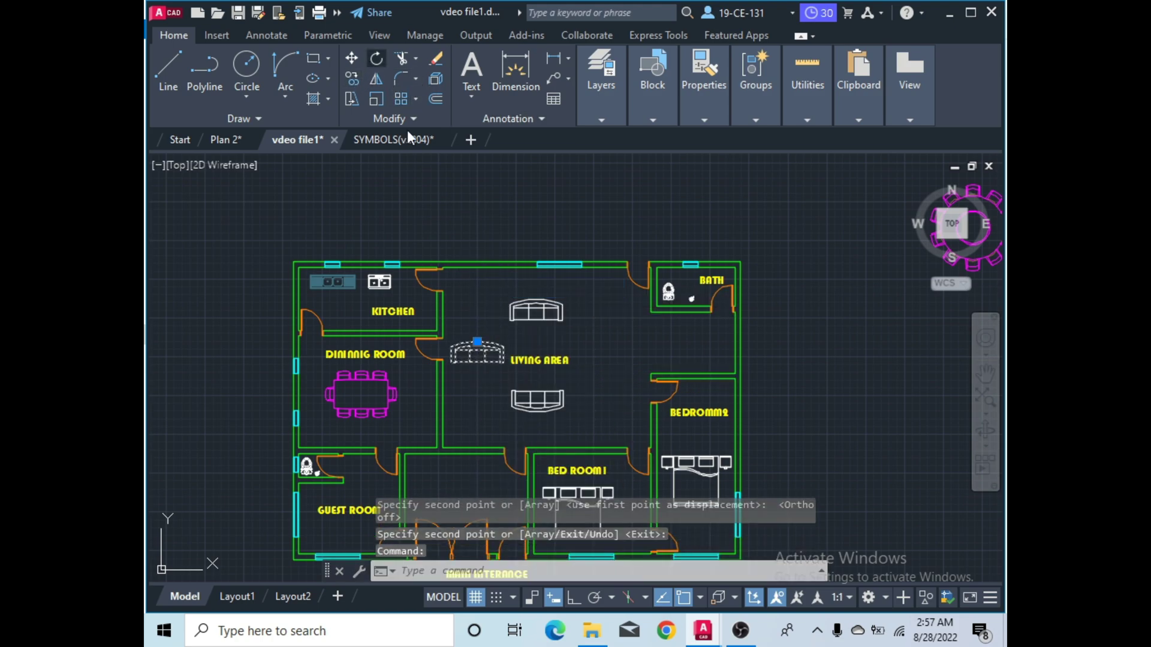
Rotate the copied sofa a quarter turn about its lower-left corner so its back faces the dining room.
click(377, 58)
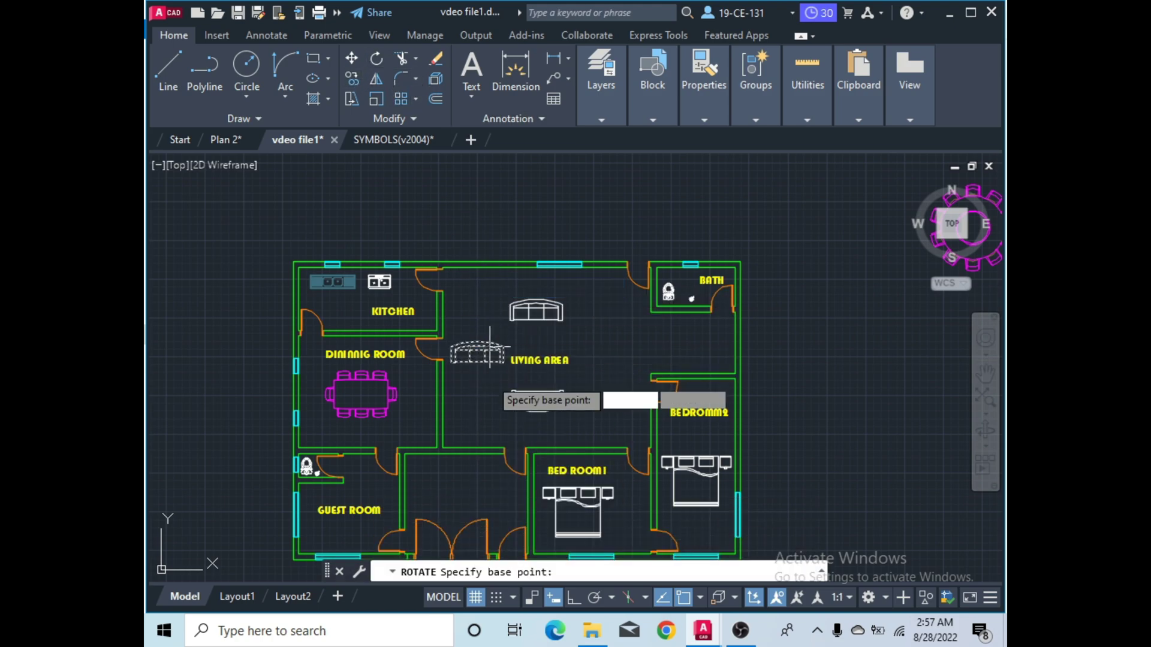
click(454, 362)
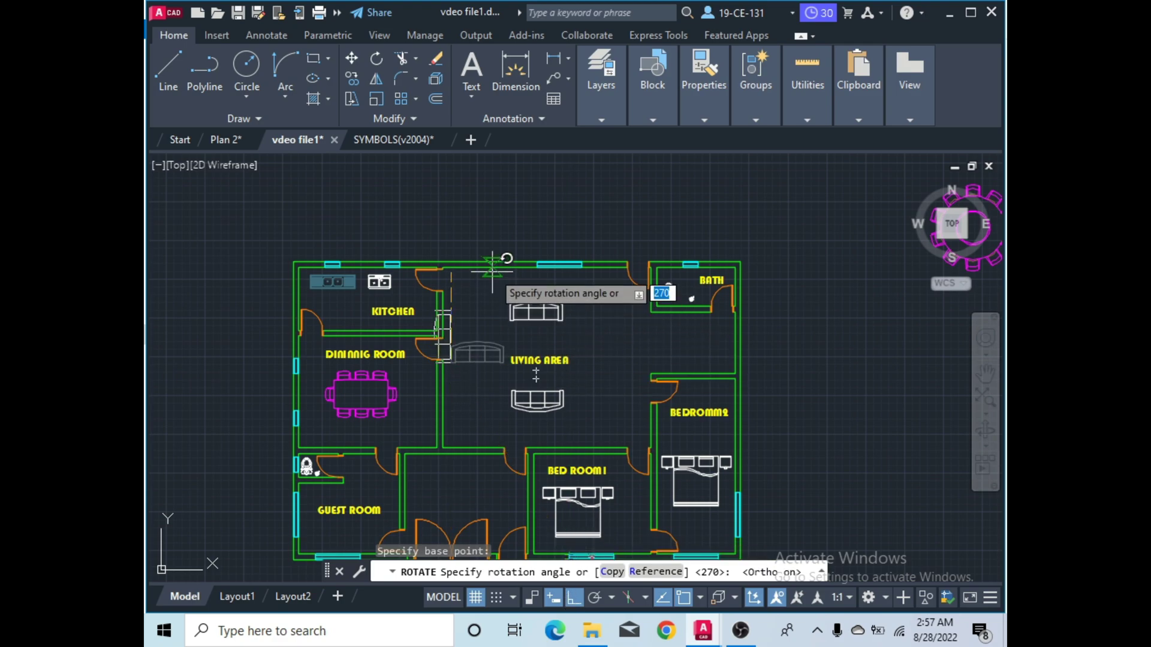
click(467, 219)
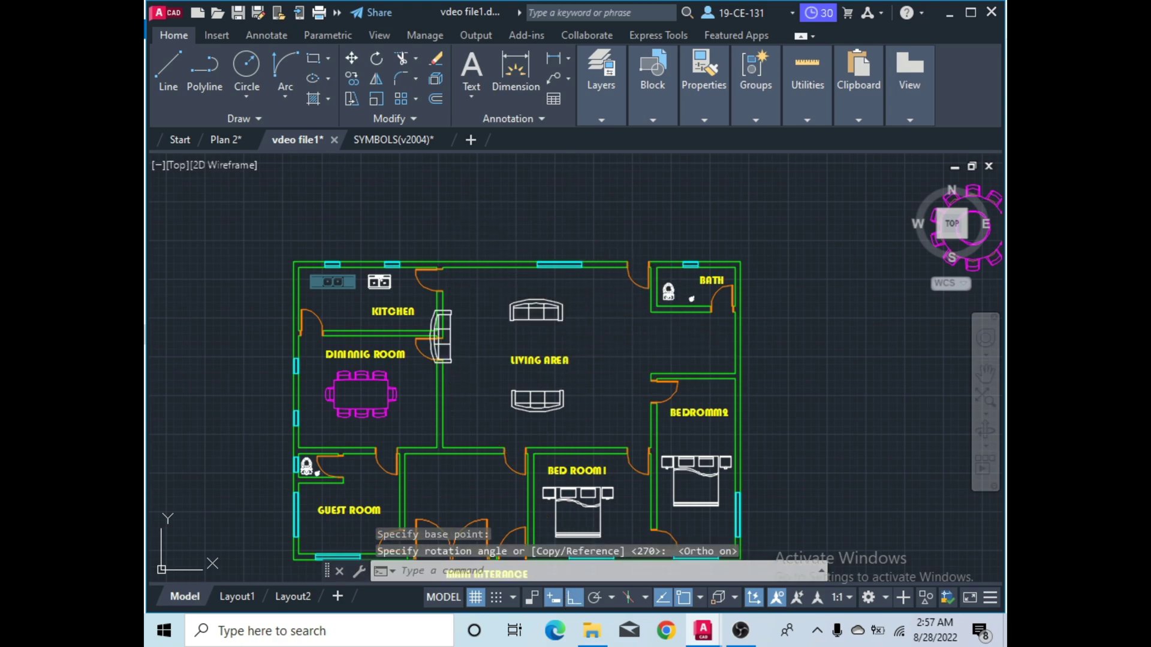
Move the rotated sofa off the dining room wall into the living area, left of the LIVING AREA label.
click(457, 329)
click(447, 344)
right_click(447, 344)
click(501, 307)
click(445, 378)
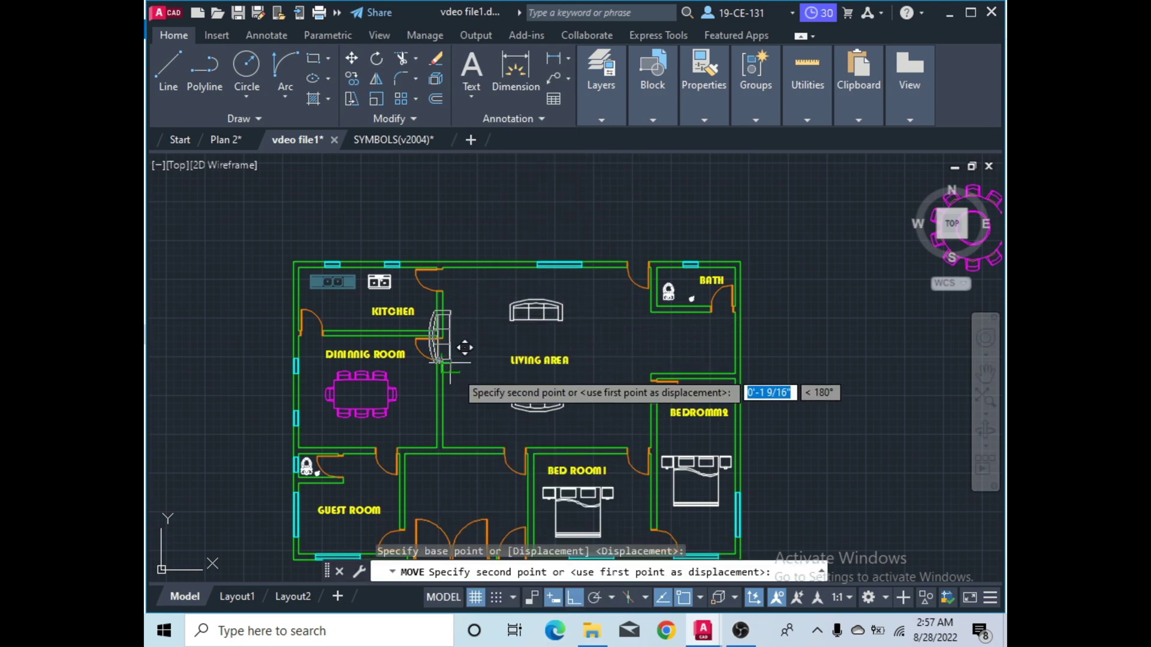
key(F8)
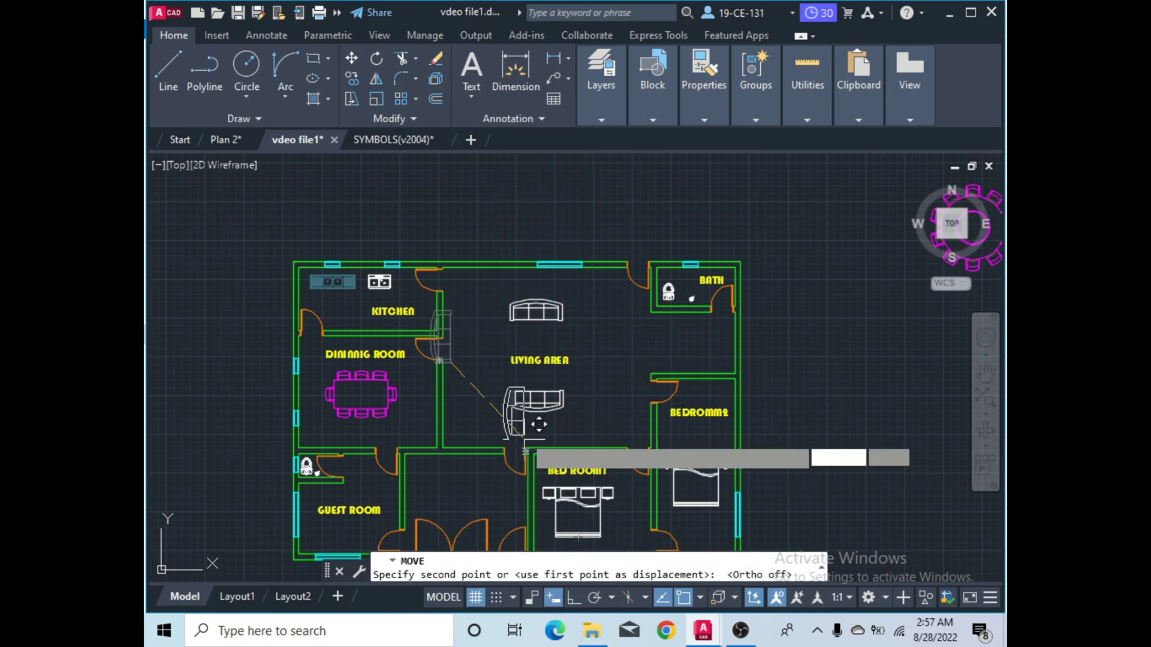
click(482, 383)
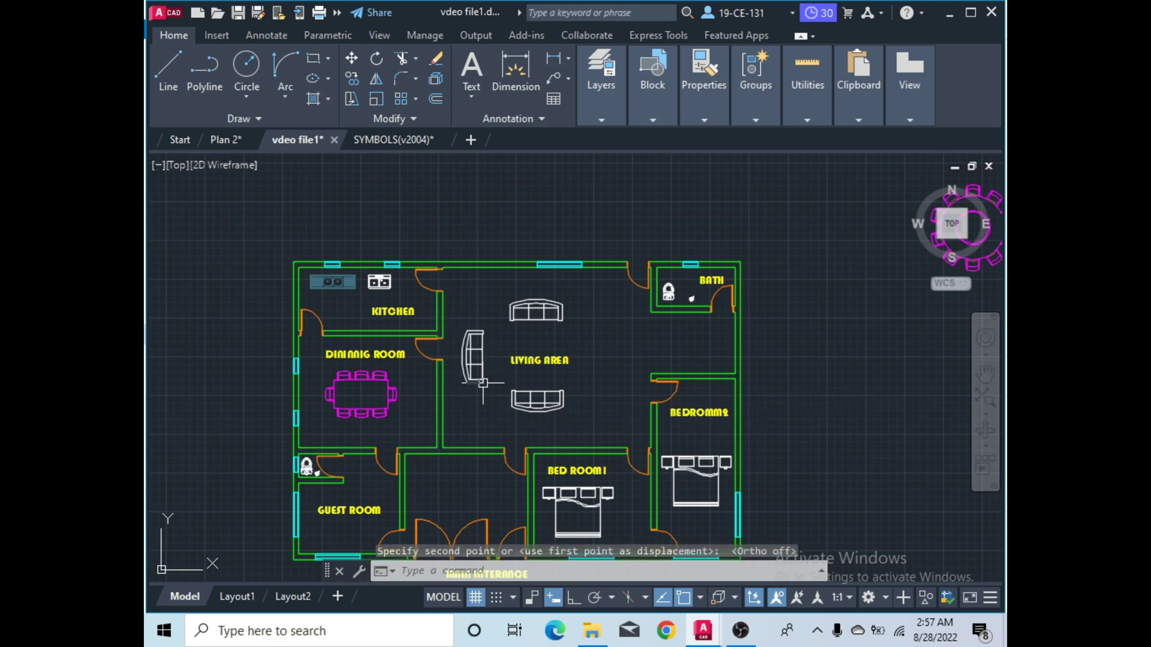
Try to mirror the left living-area sofa to the opposite side of the room, keeping the original.
click(377, 80)
click(473, 360)
key(Return)
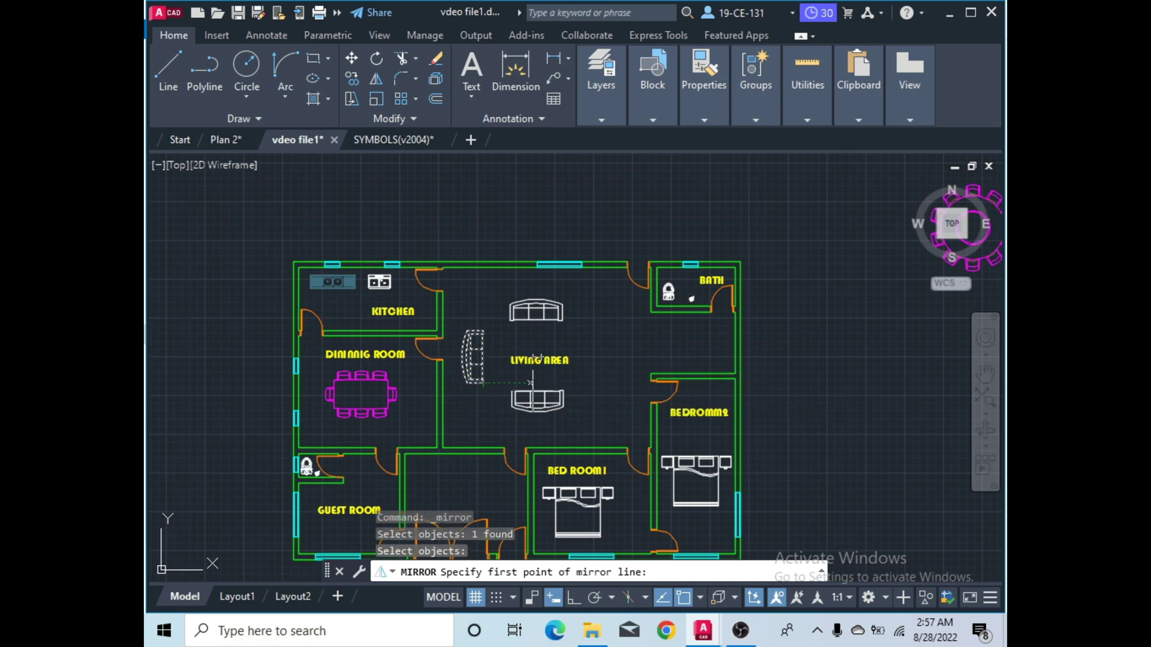
click(538, 390)
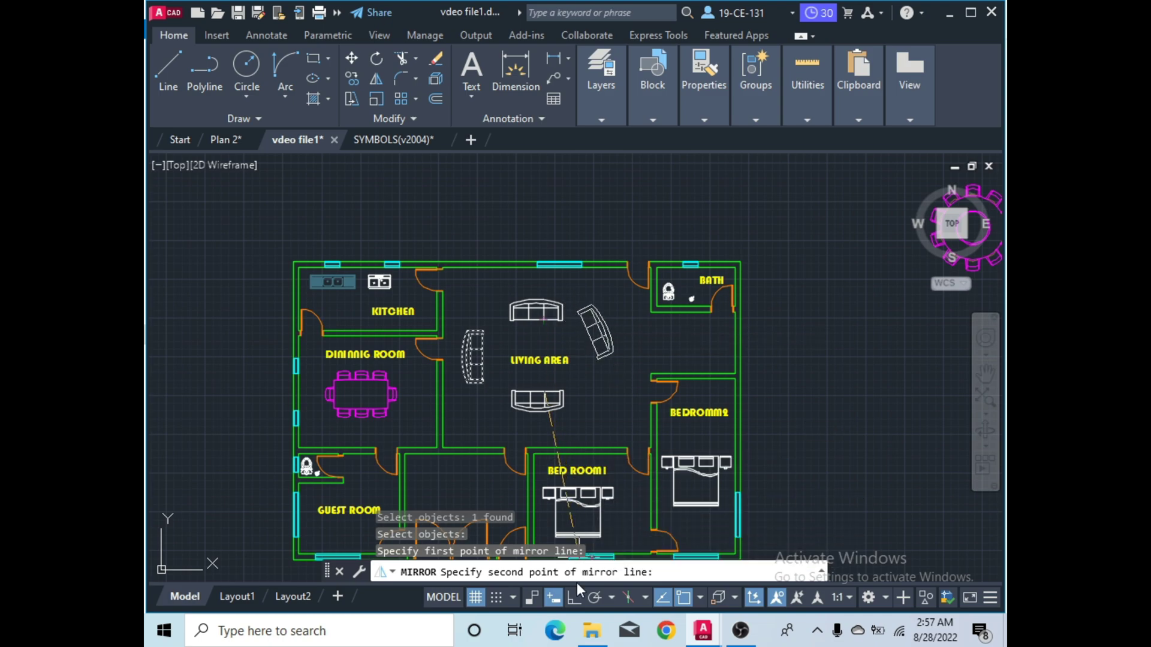
click(535, 263)
text(n)
key(Return)
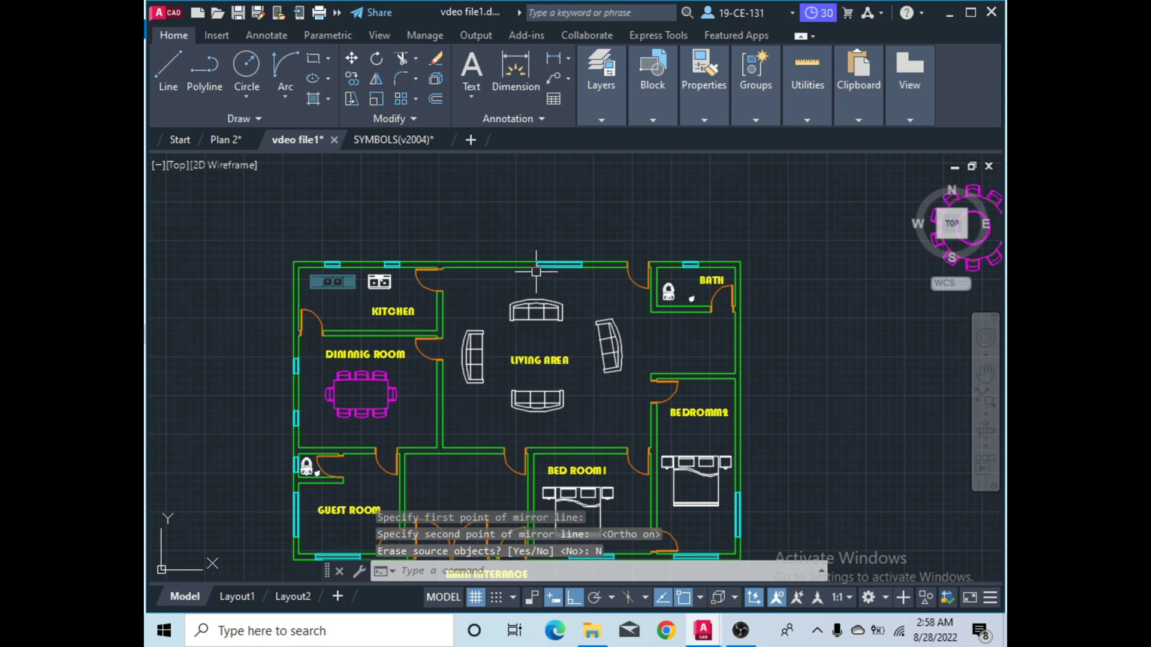
Erase the tilted mirrored sofa on the bathroom side of the living area.
click(608, 363)
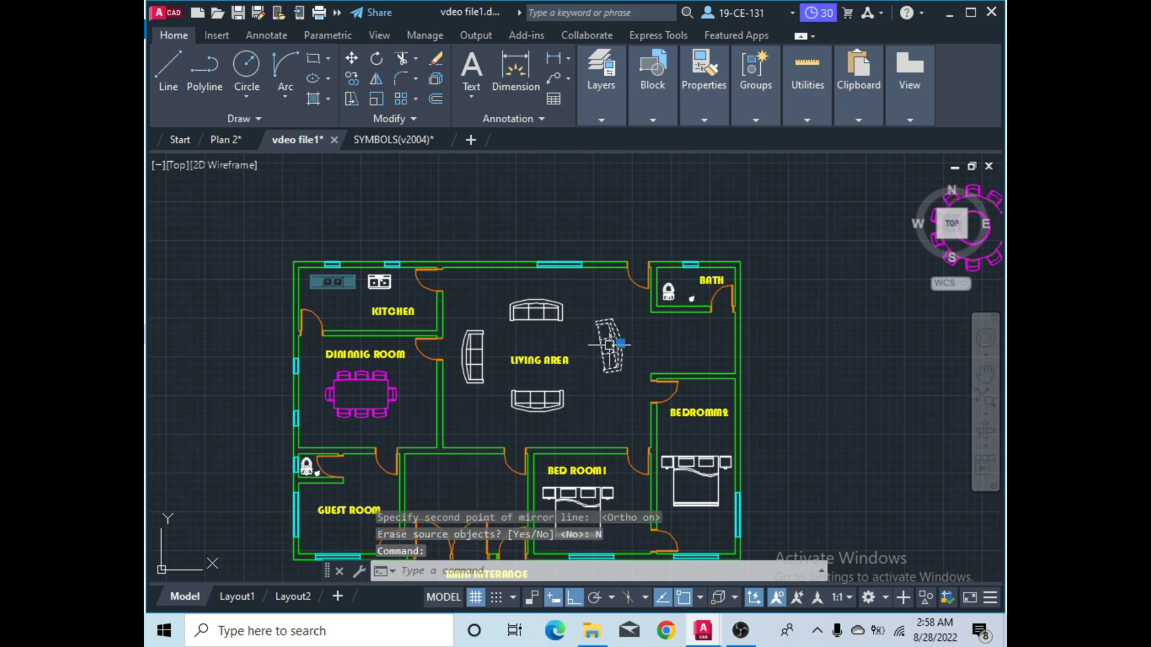
right_click(609, 345)
click(652, 290)
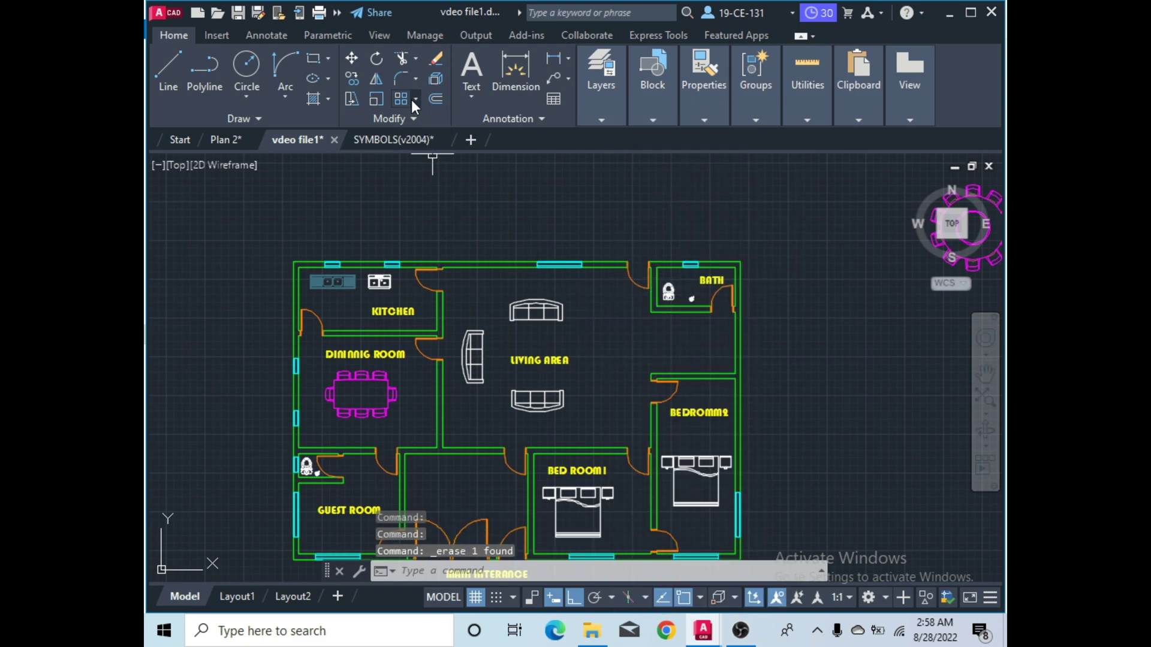
Mirror the left living-area sofa across a vertical line through the centres of the upper and lower sofas, keeping the source object.
click(378, 79)
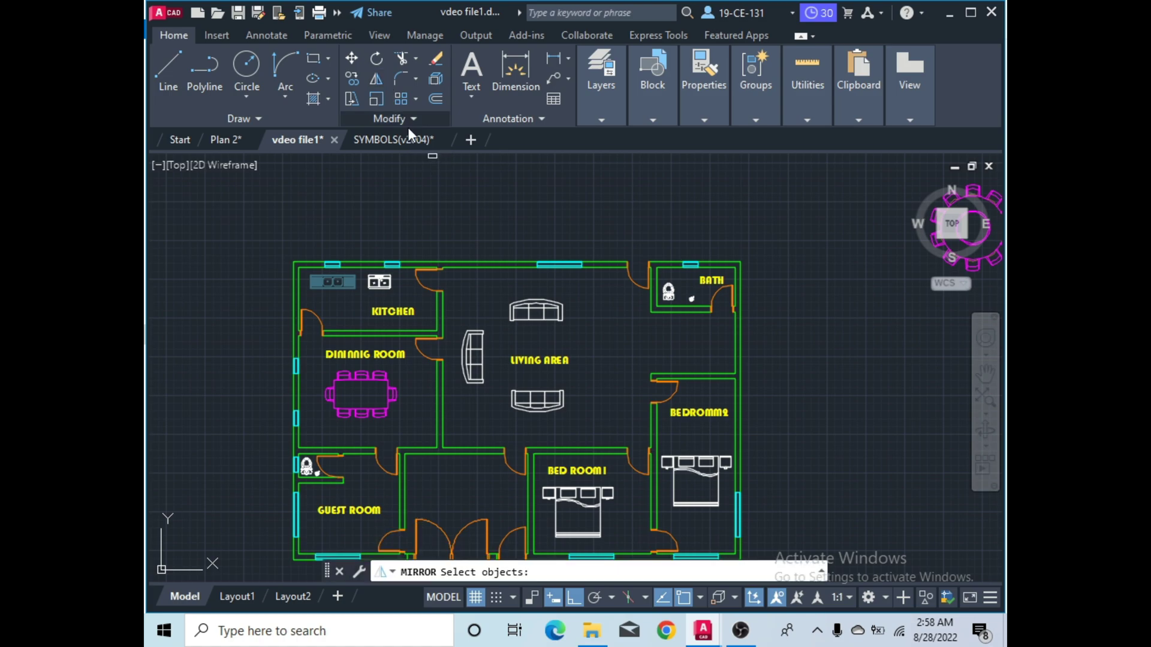
click(486, 360)
key(Return)
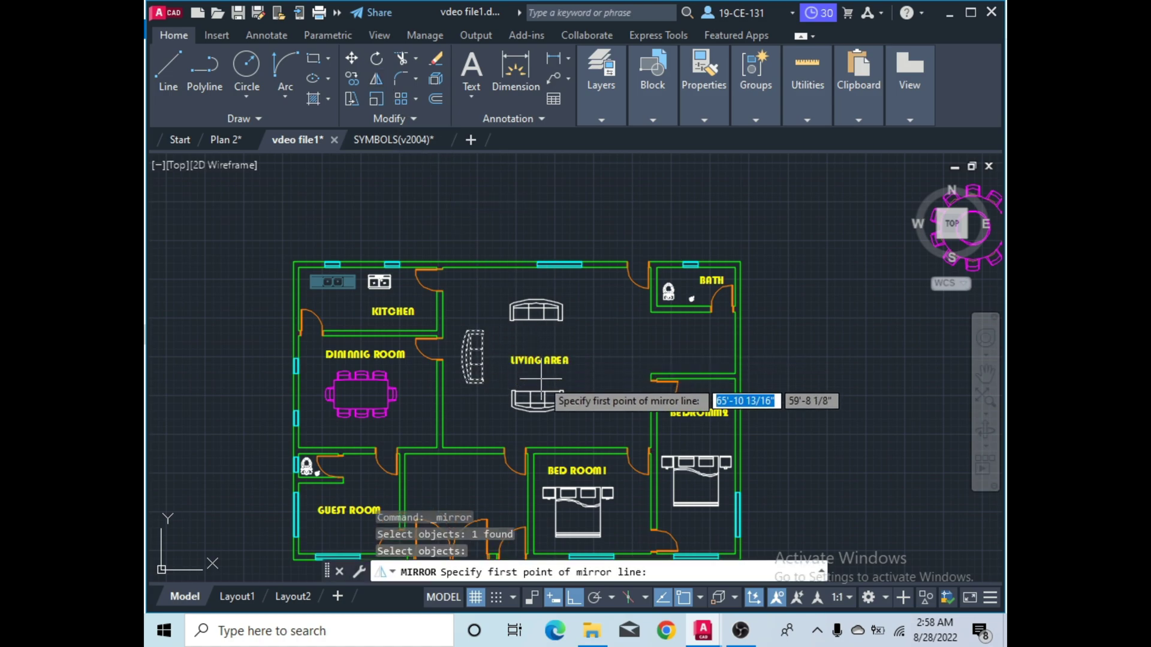
click(538, 397)
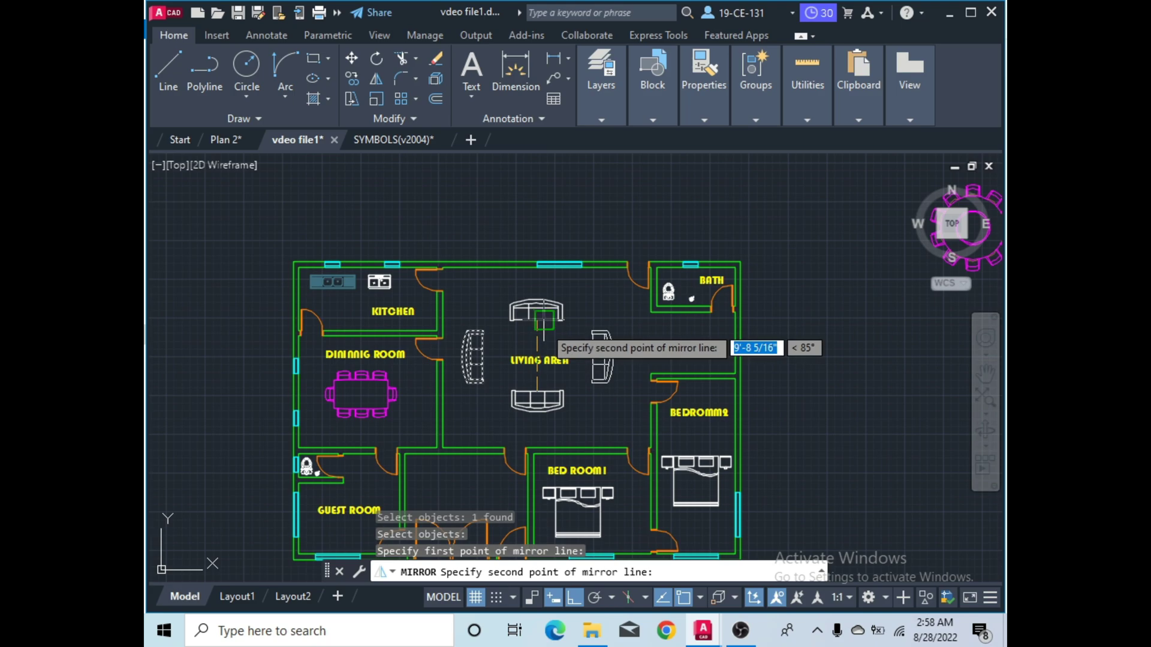
click(543, 328)
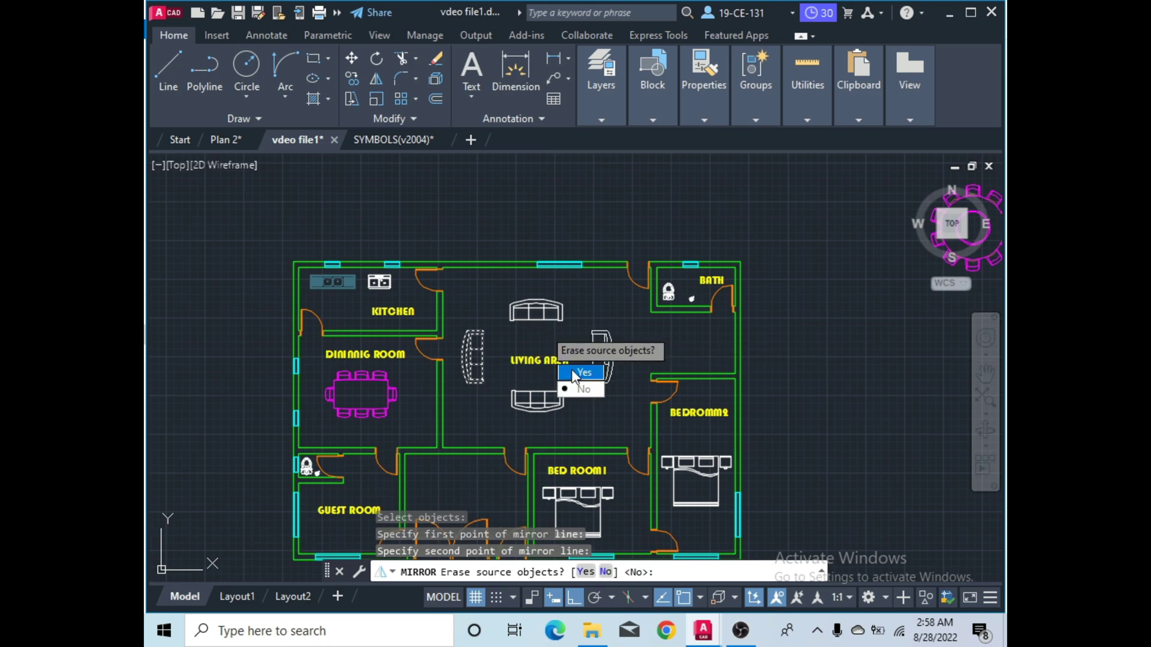
click(583, 389)
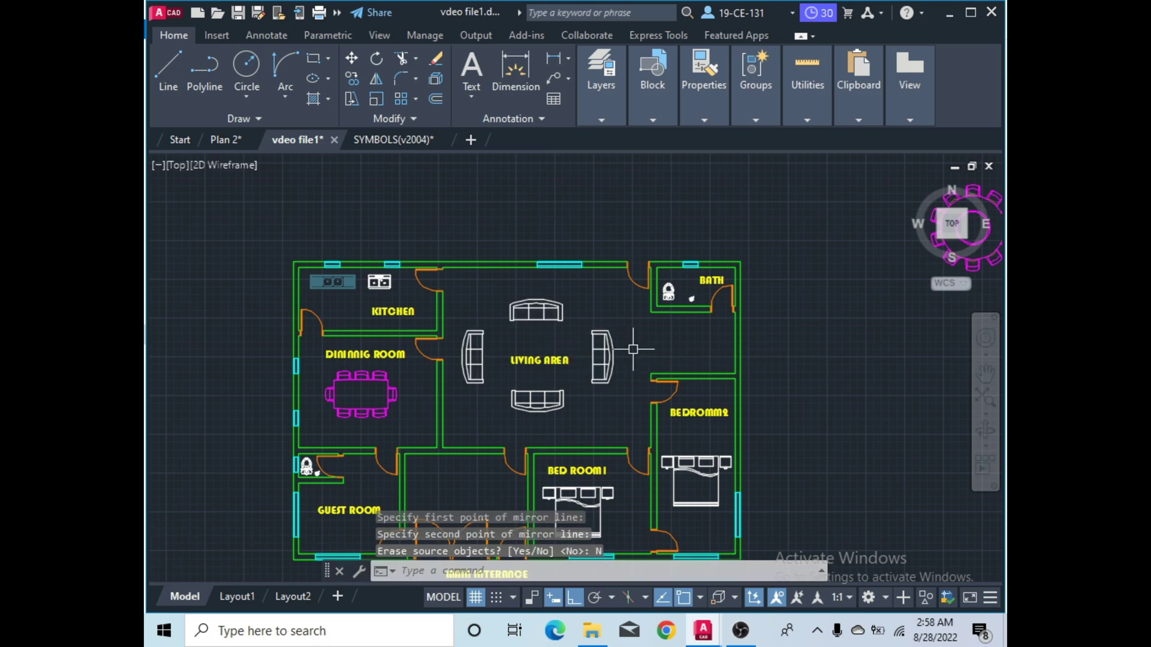
Move the single bed from outside the plan into the guest room, placing it upright over the GUEST ROOM label.
scroll(633, 349, down, 2)
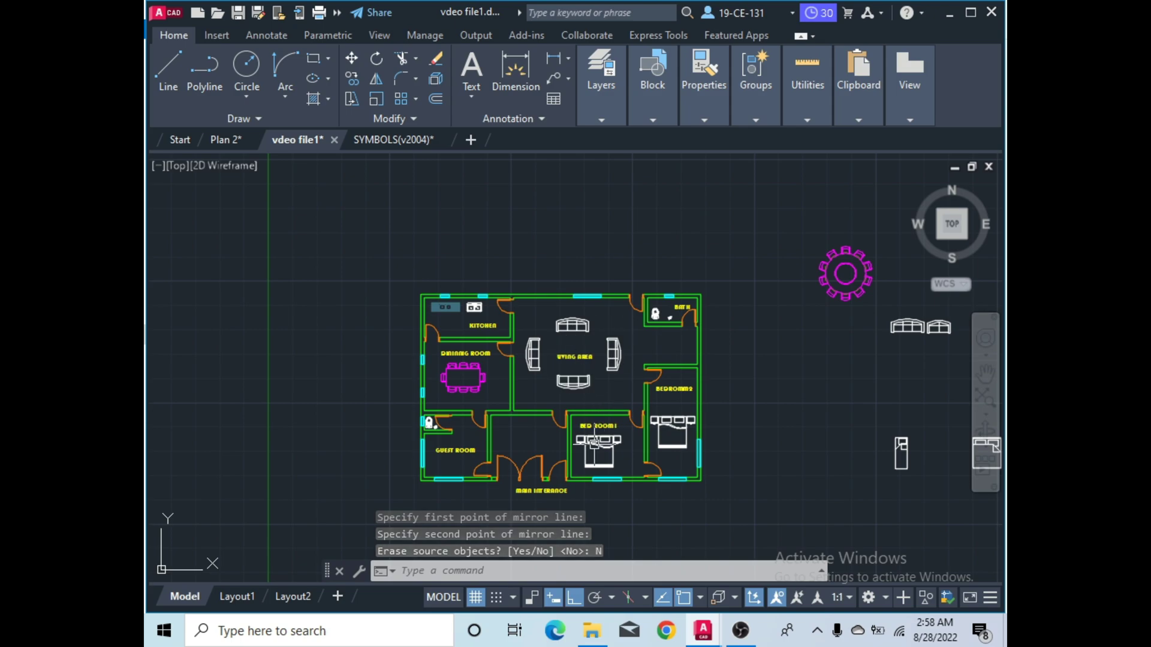
scroll(498, 400, up, 2)
scroll(466, 353, down, 2)
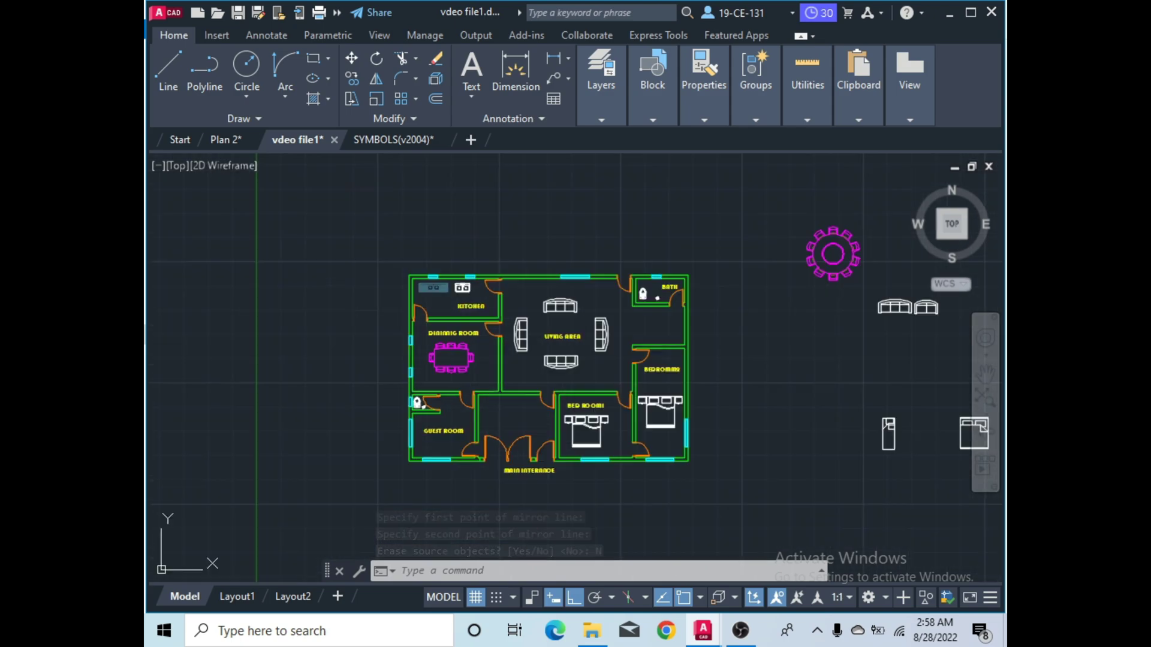
scroll(462, 437, up, 2)
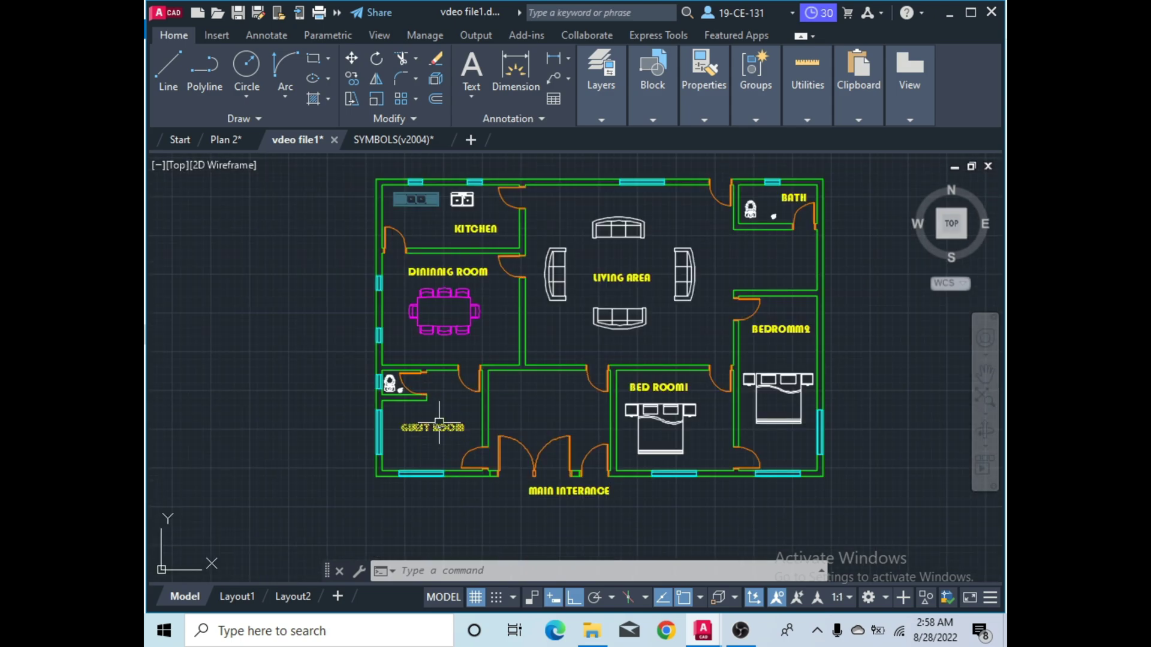
scroll(440, 422, down, 2)
right_click(890, 425)
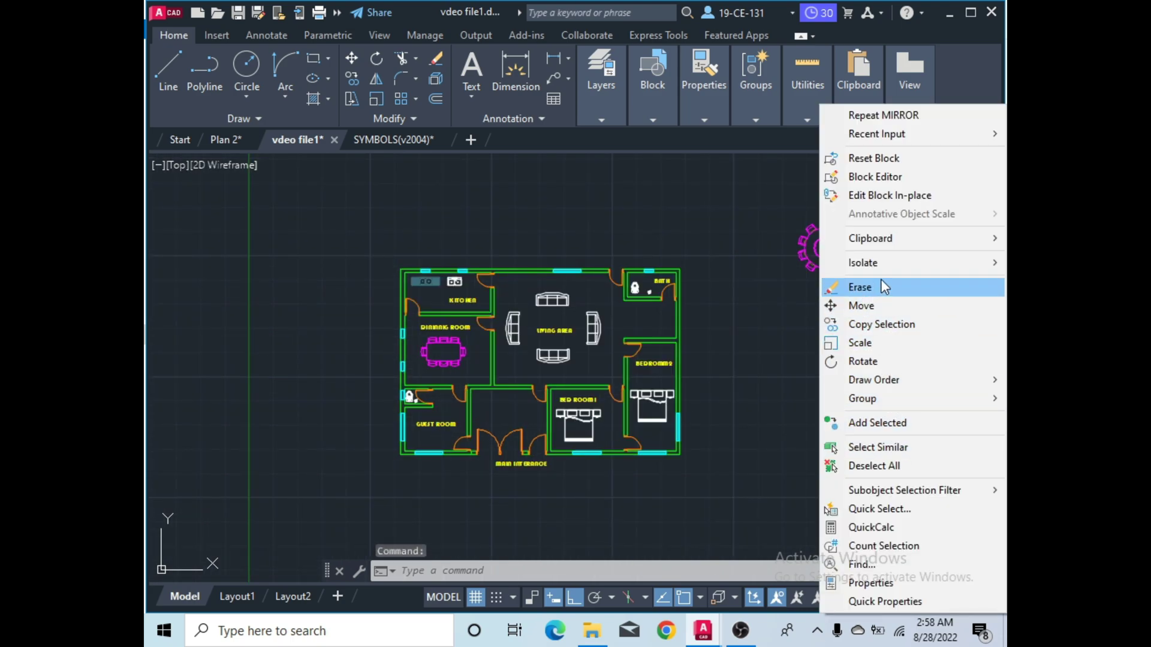
click(876, 307)
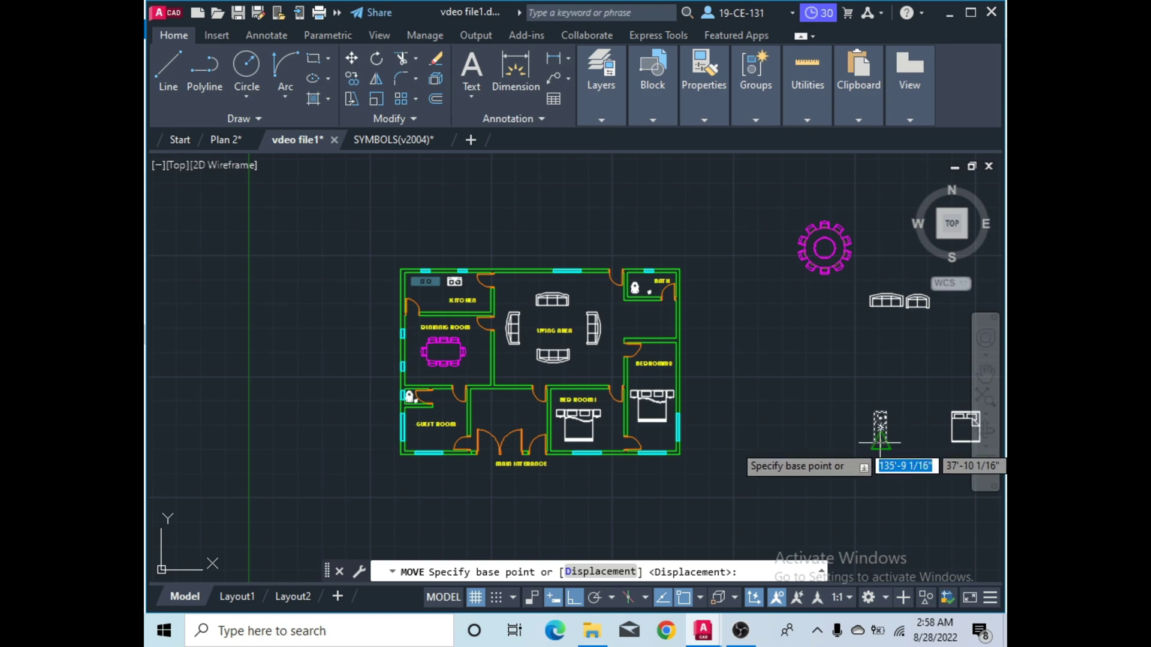
scroll(880, 442, up, 4)
click(921, 418)
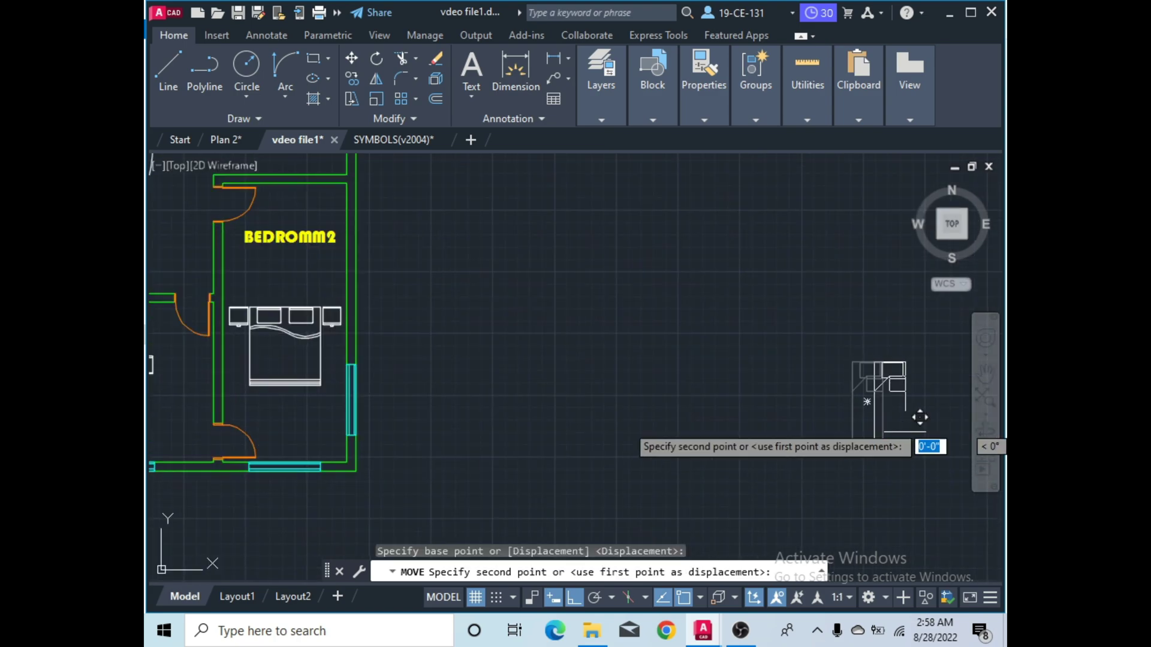
scroll(840, 414, down, 5)
scroll(527, 424, up, 6)
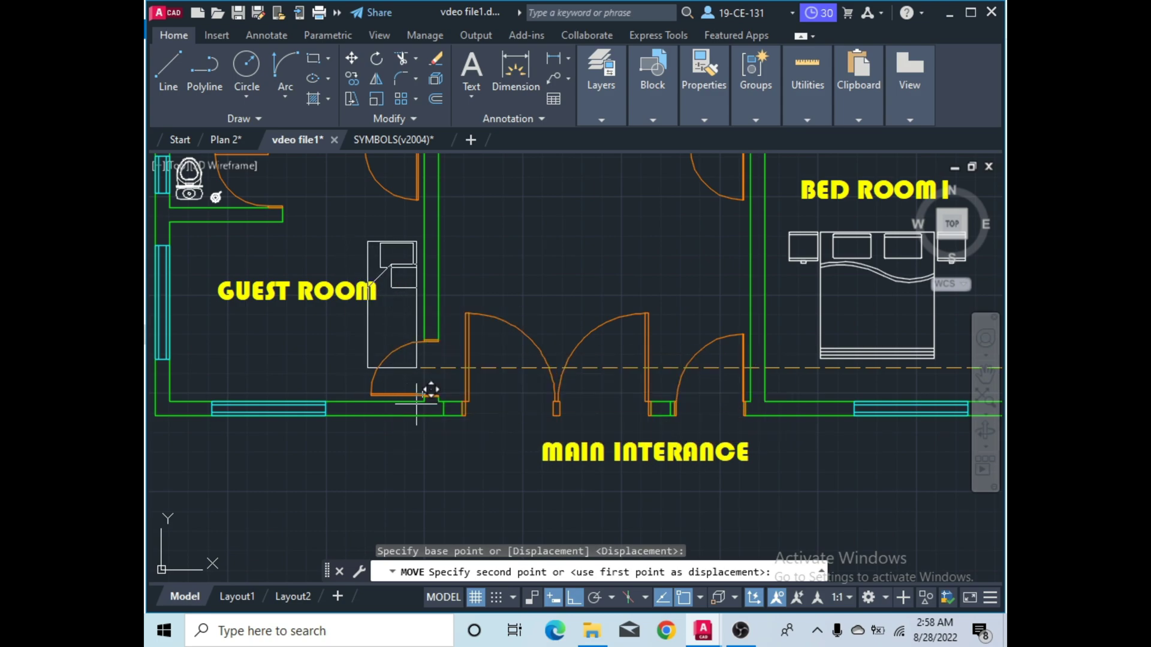
key(F8)
scroll(436, 323, down, 2)
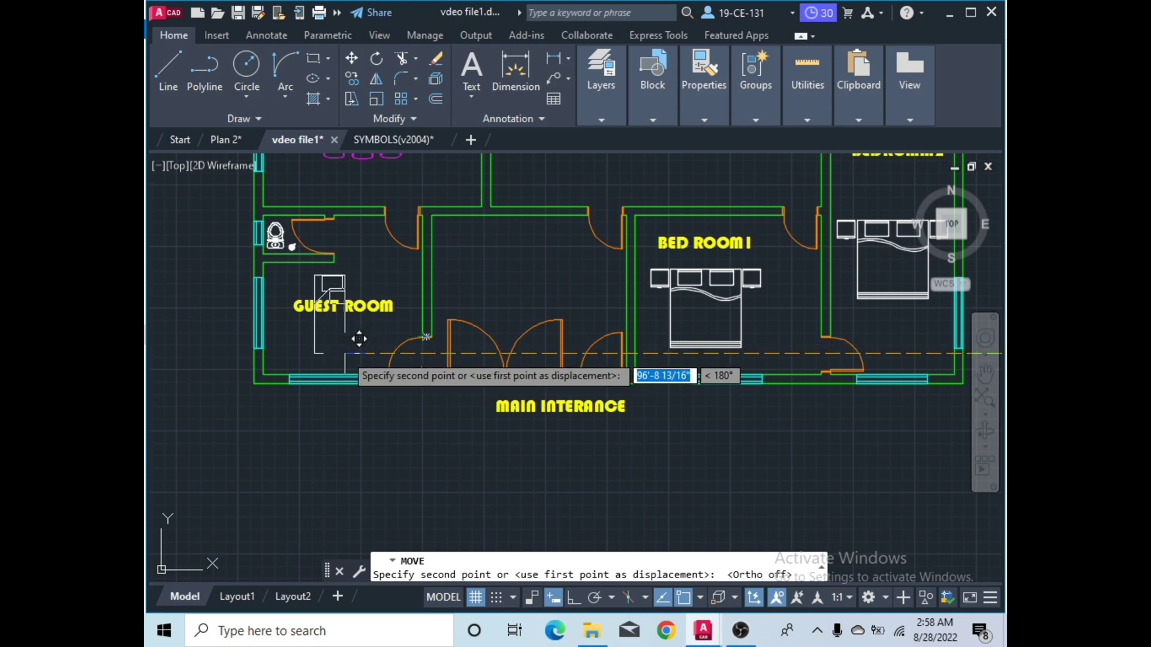
click(346, 360)
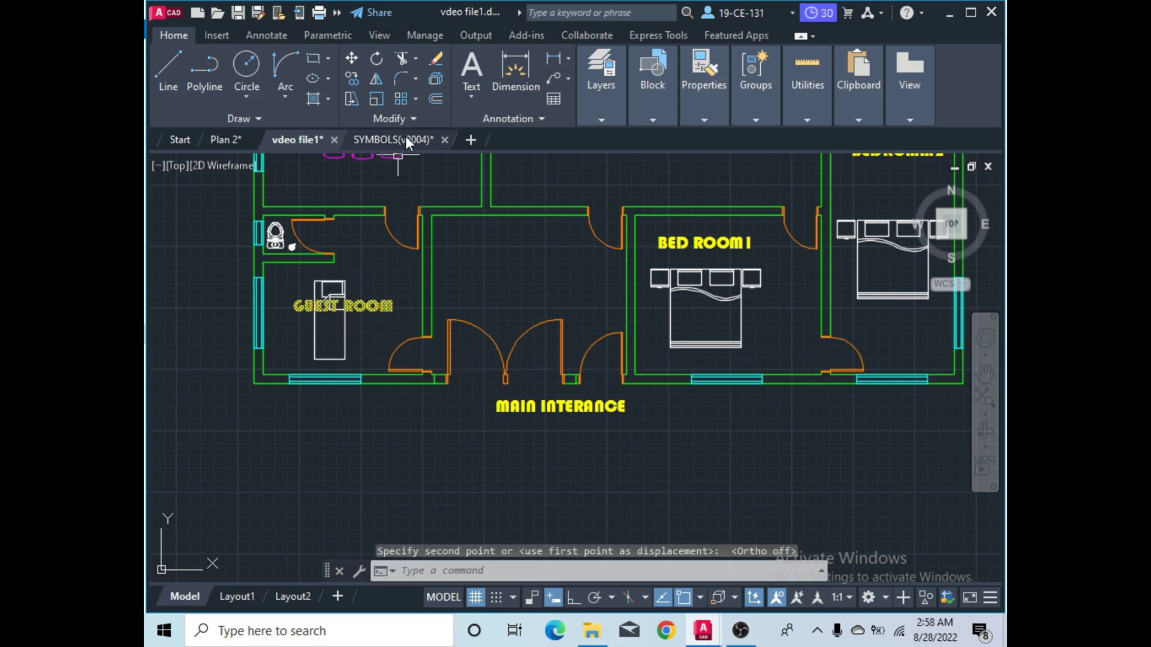
Rotate the guest room bed a quarter turn about its lower-right corner so it lies horizontally with the pillow toward the outer wall.
click(348, 345)
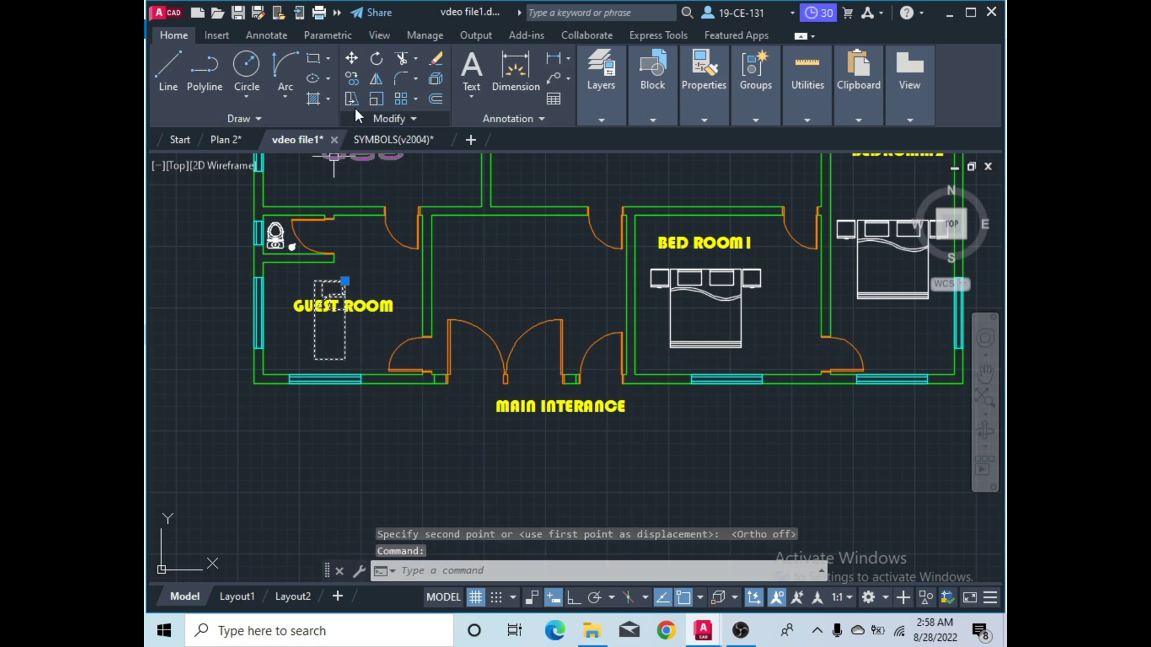
click(376, 66)
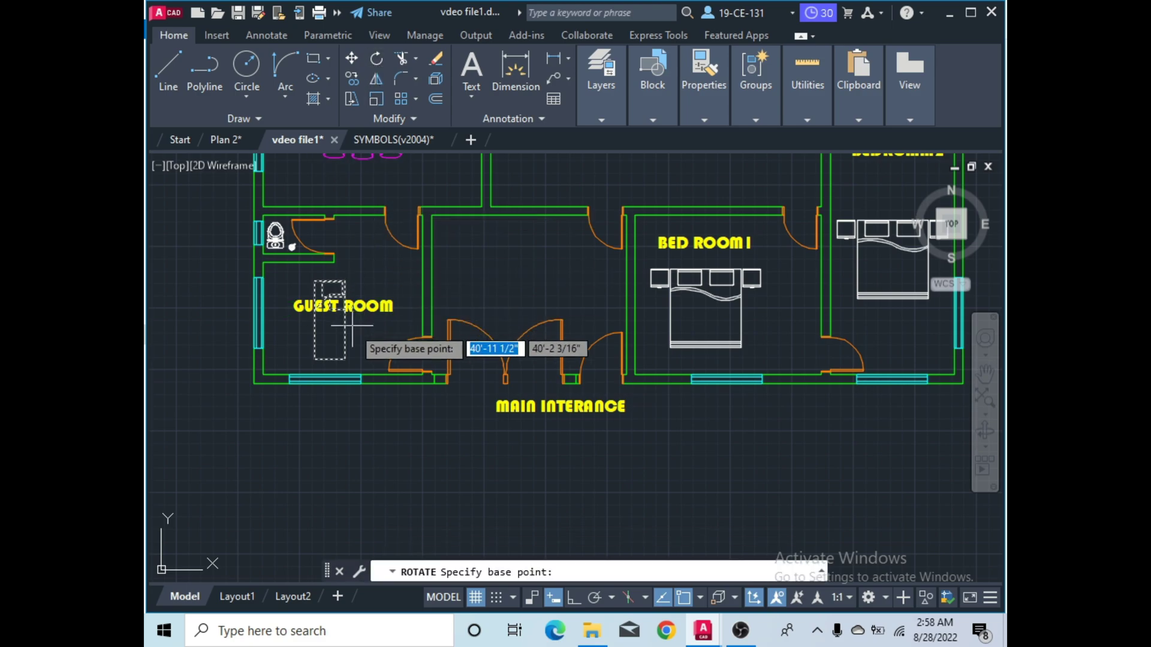
click(346, 359)
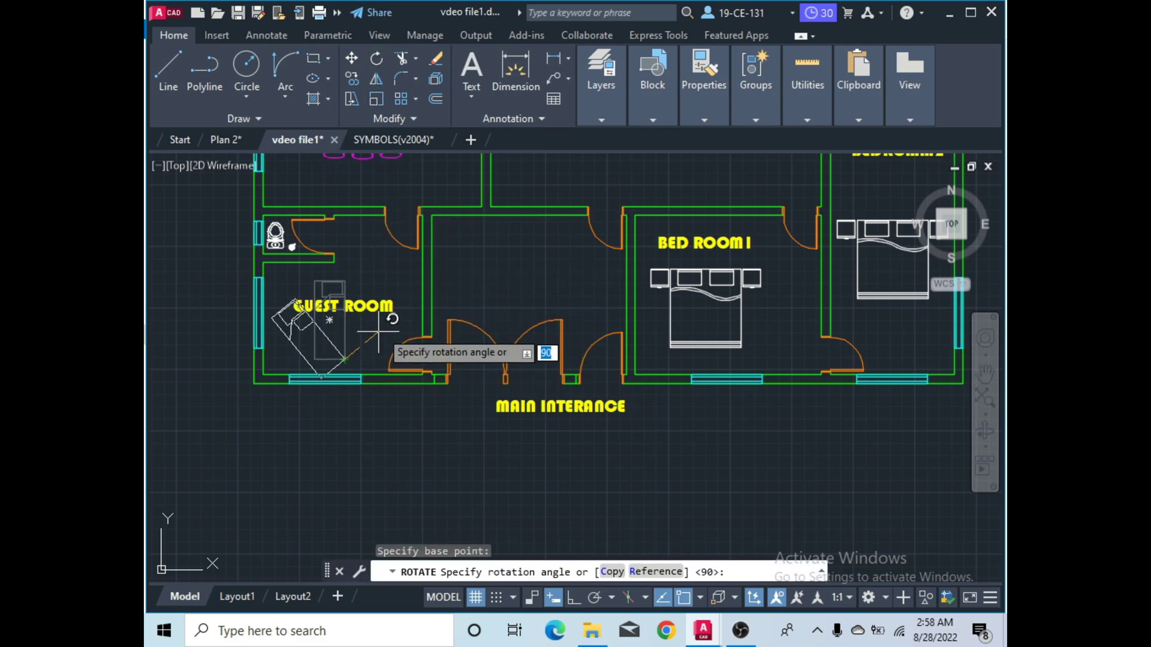
click(573, 598)
click(371, 268)
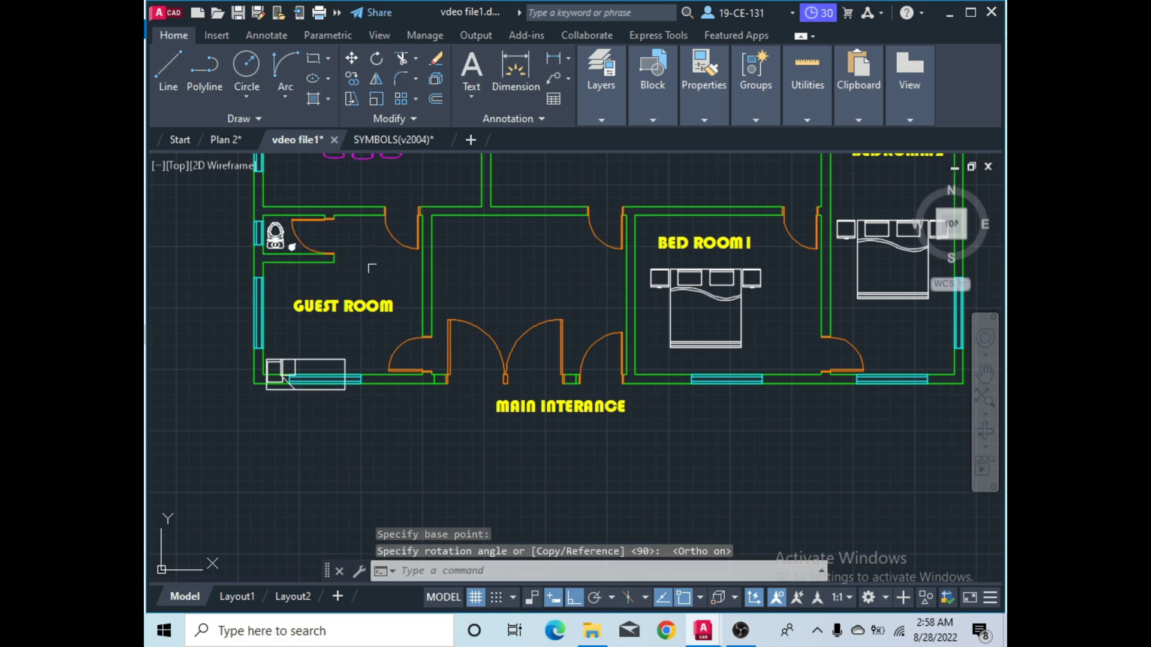
Move the rotated bed up off the lower wall into the guest room, just below the GUEST ROOM label.
click(343, 363)
right_click(351, 358)
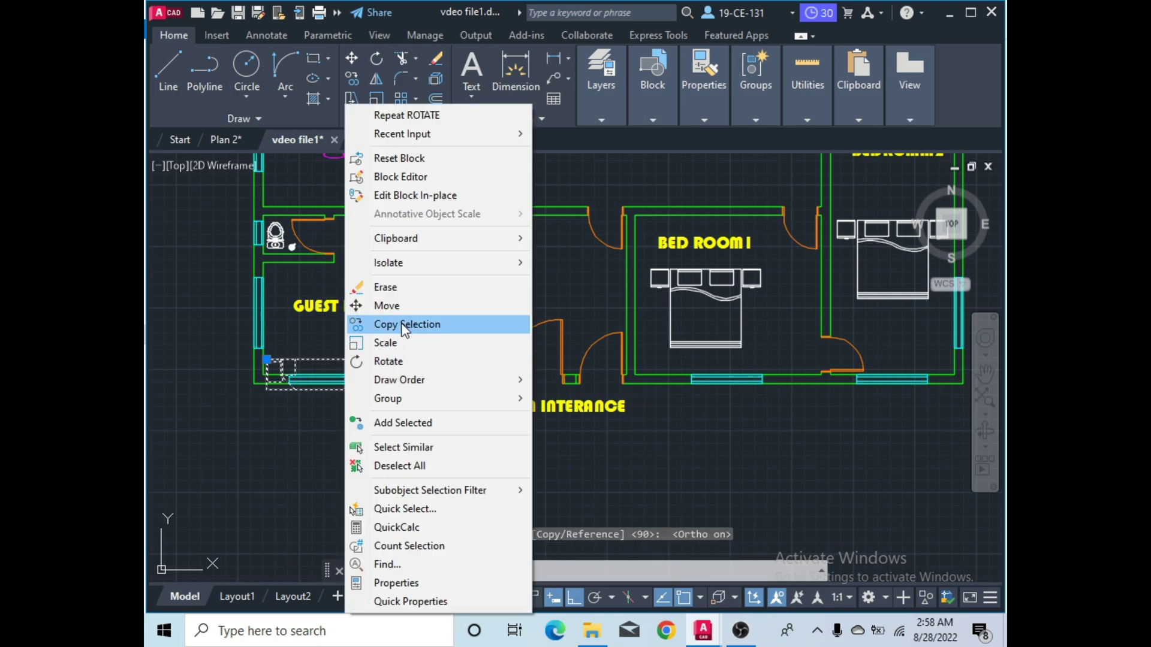
click(401, 307)
click(345, 359)
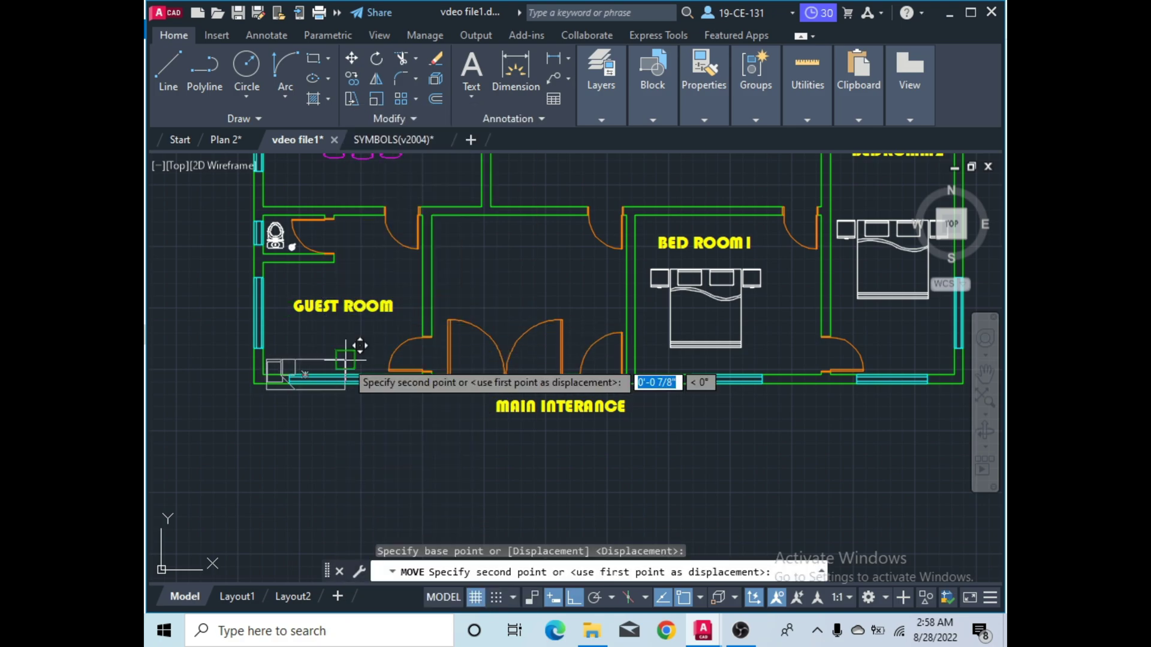
click(573, 598)
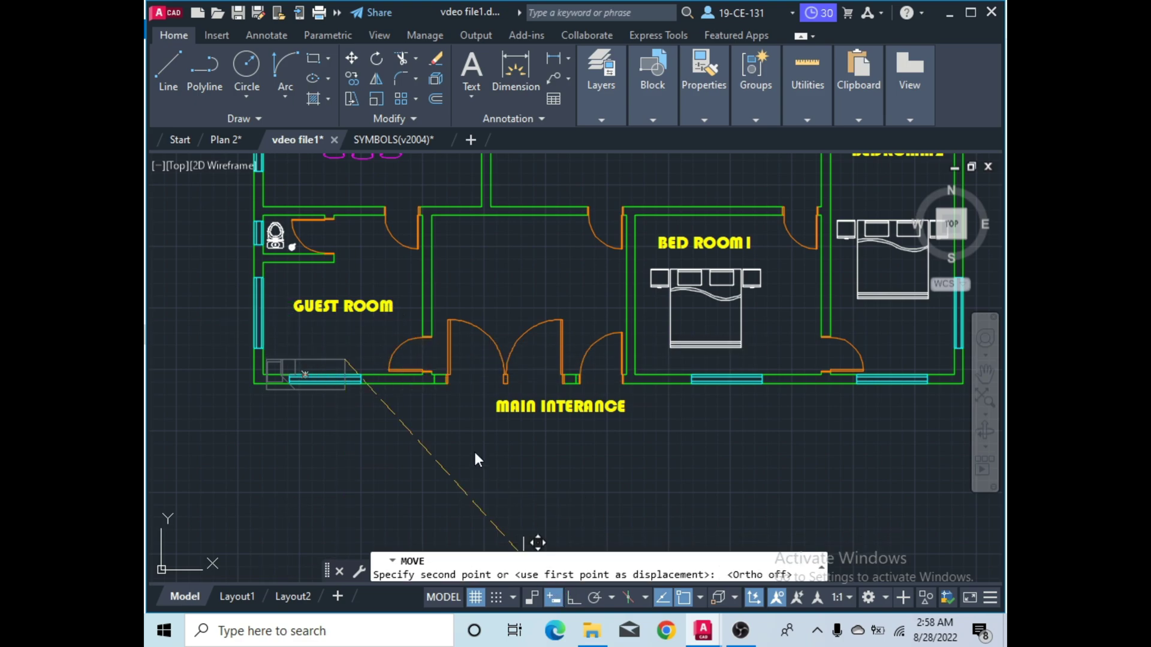
click(386, 315)
scroll(356, 308, down, 4)
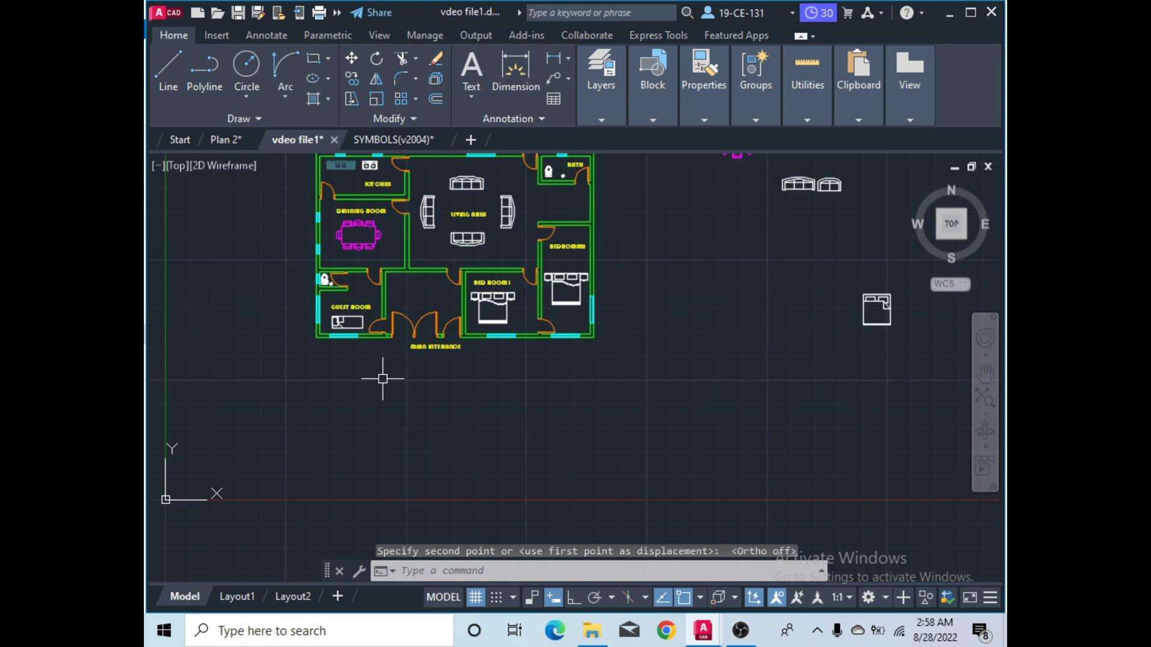
scroll(507, 413, down, 2)
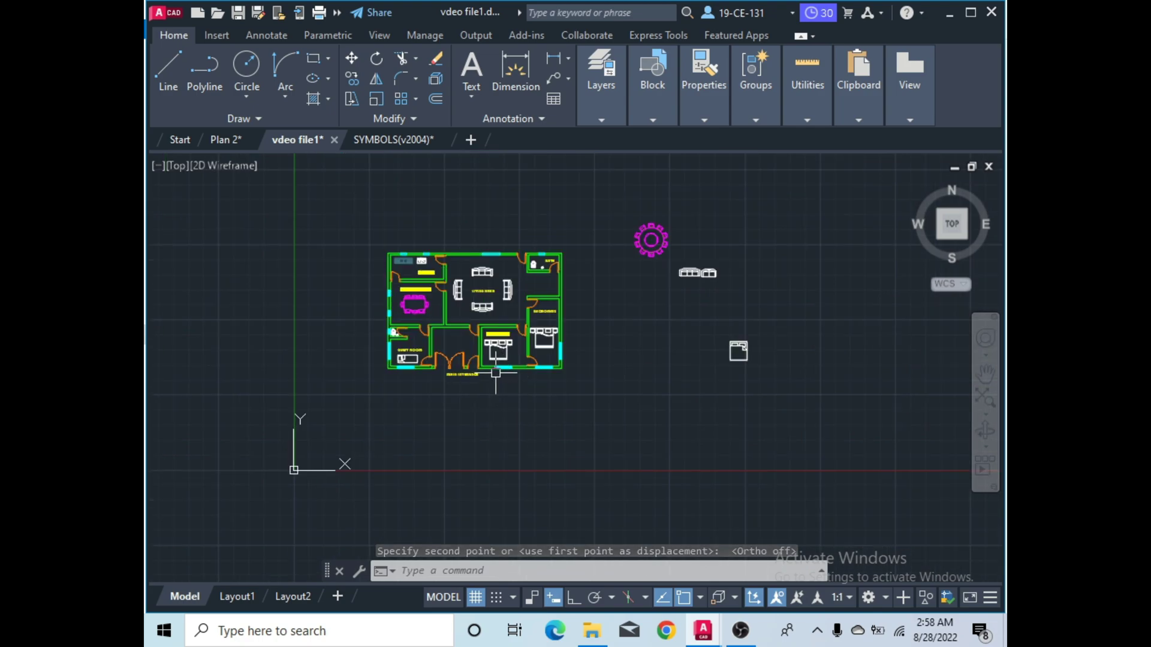
scroll(495, 372, up, 2)
scroll(474, 378, down, 2)
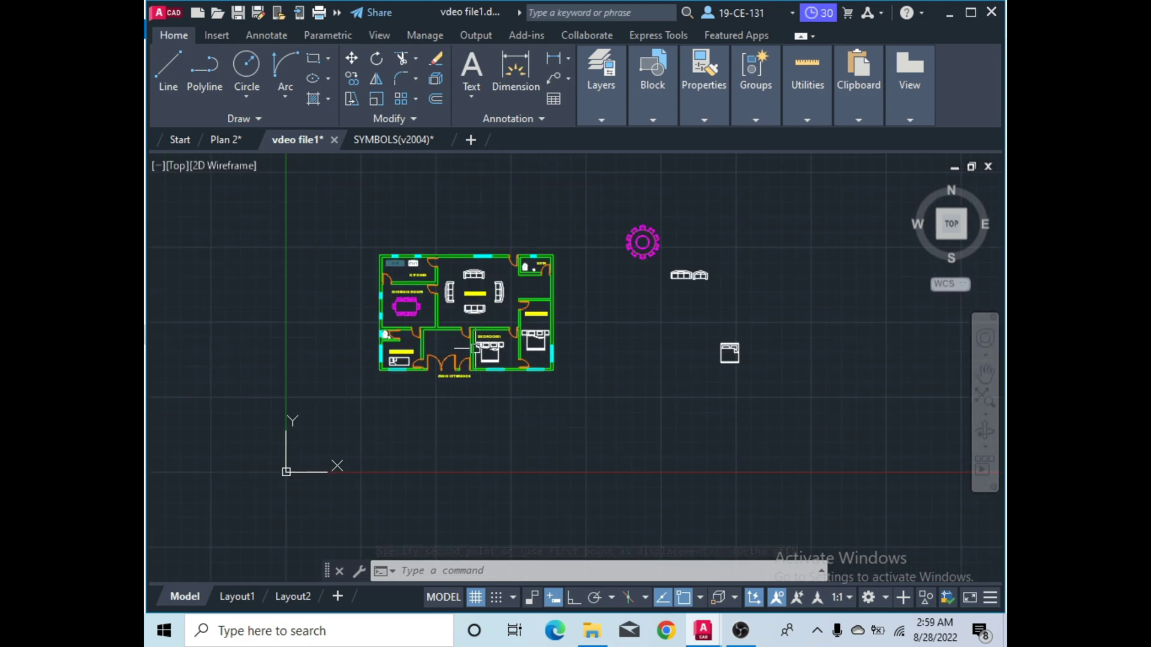
scroll(475, 342, up, 2)
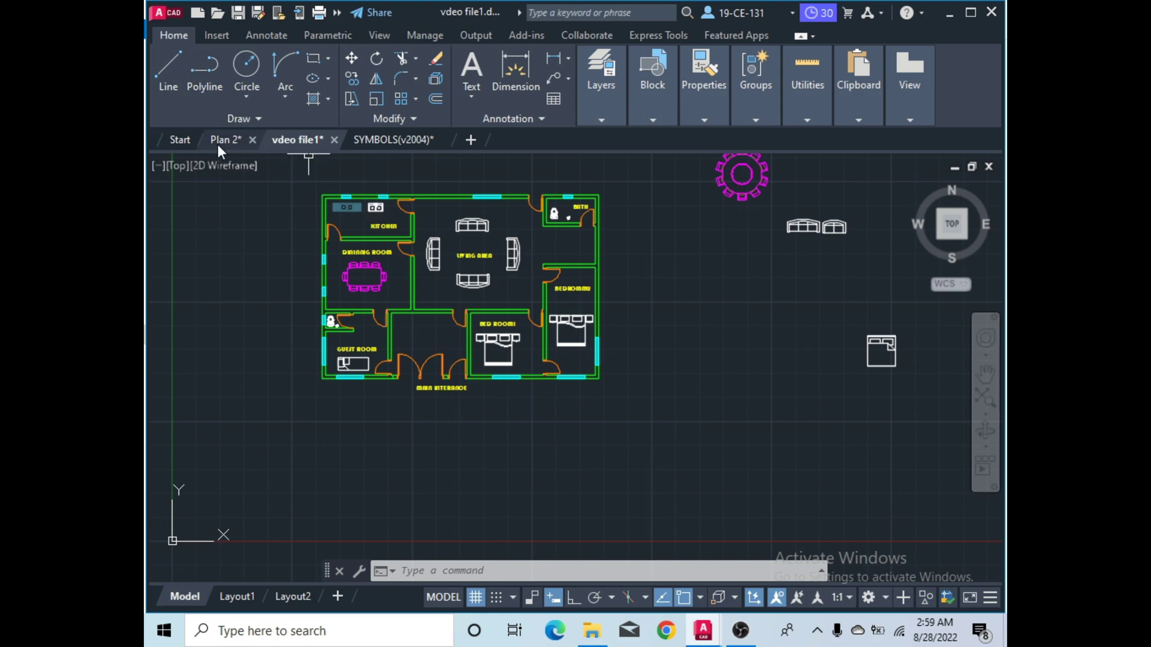
Copy the smallest upright car, in the middle of the lower row of vehicles, from the SYMBOLS(v2004) drawing.
click(376, 142)
scroll(527, 390, down, 2)
scroll(648, 462, up, 4)
scroll(655, 487, up, 4)
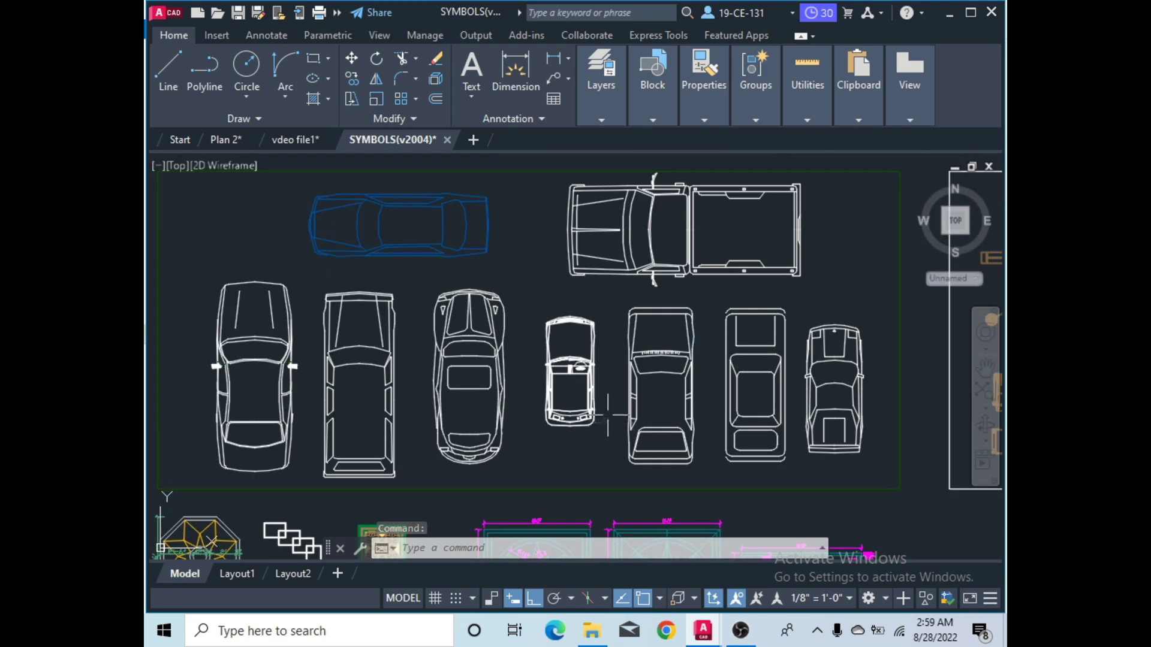
click(571, 369)
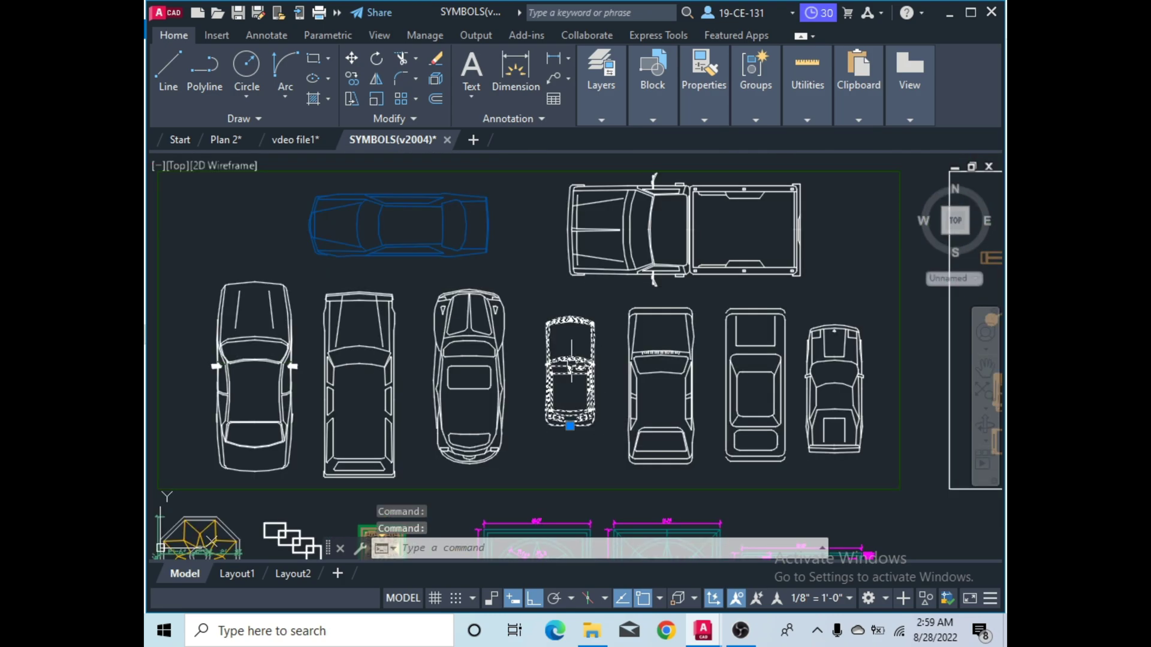
key(ctrl+c)
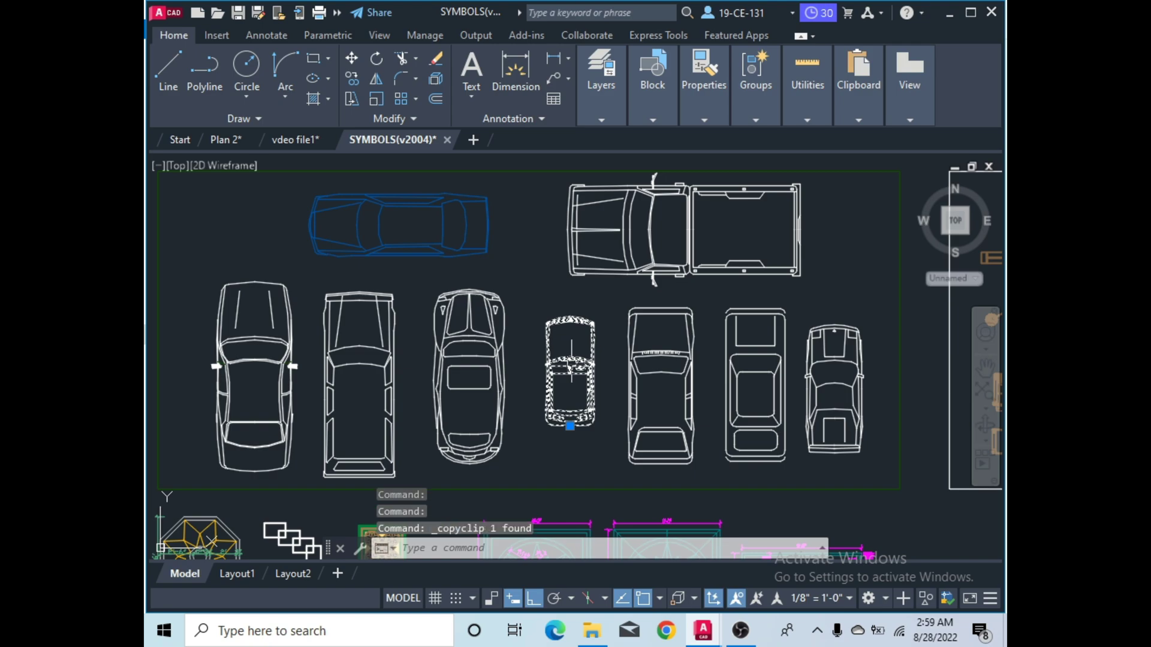
Paste the copied car into vdeo file1, upright in the entrance space between the guest room and BED ROOM1, just above the double door.
click(284, 136)
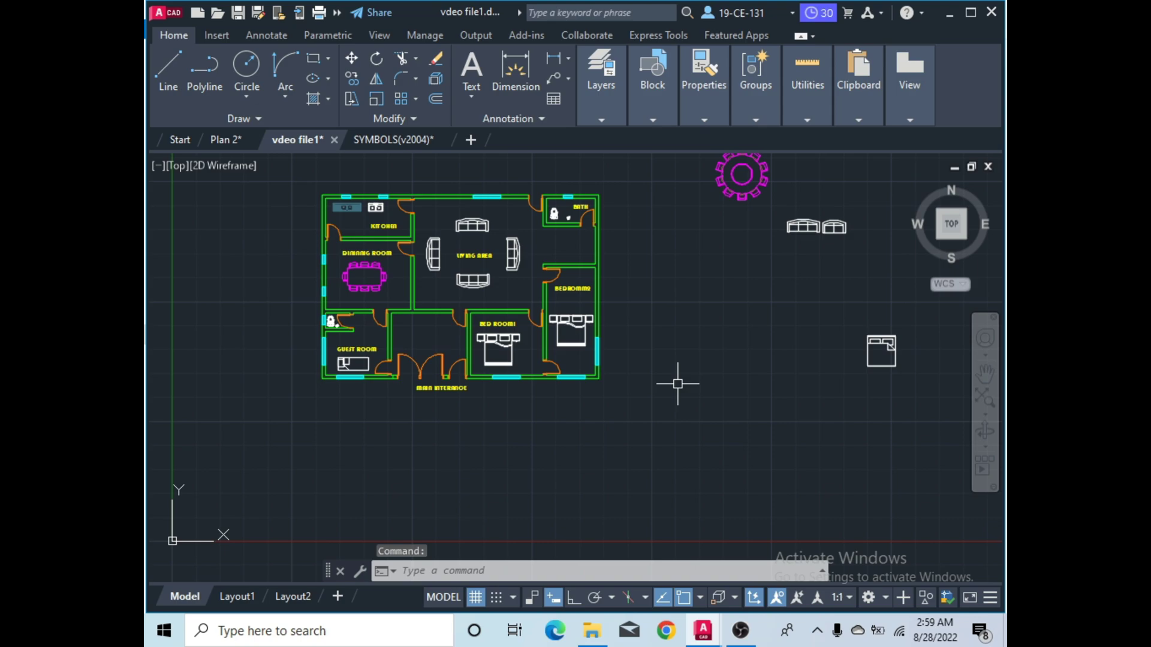
key(ctrl+v)
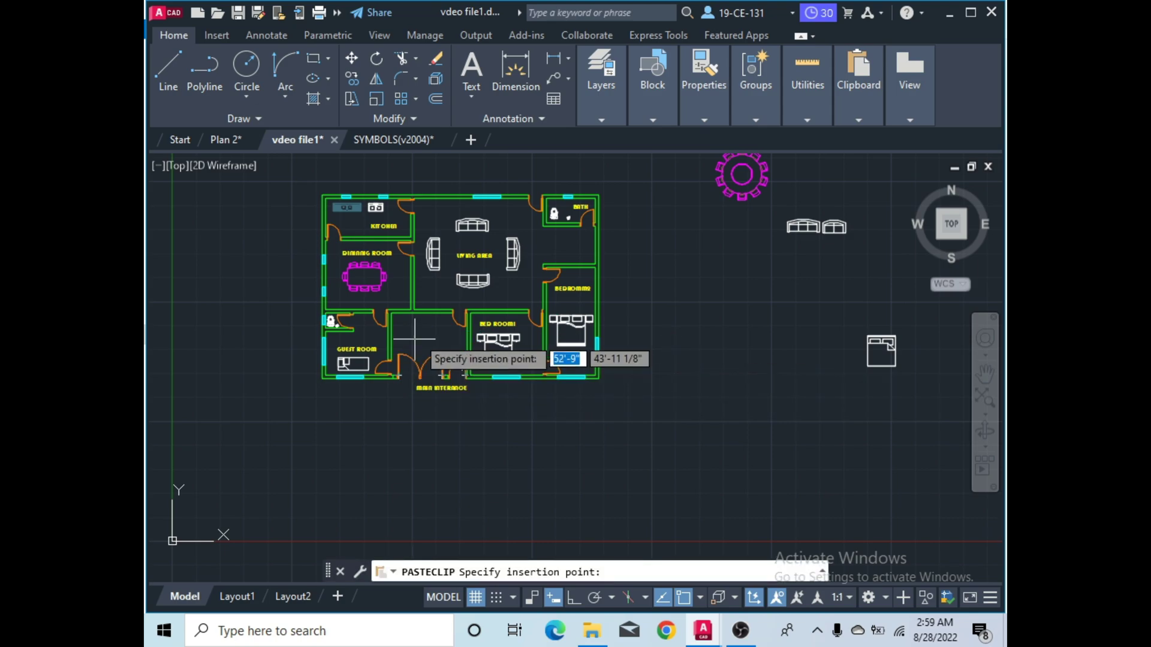
scroll(420, 360, up, 4)
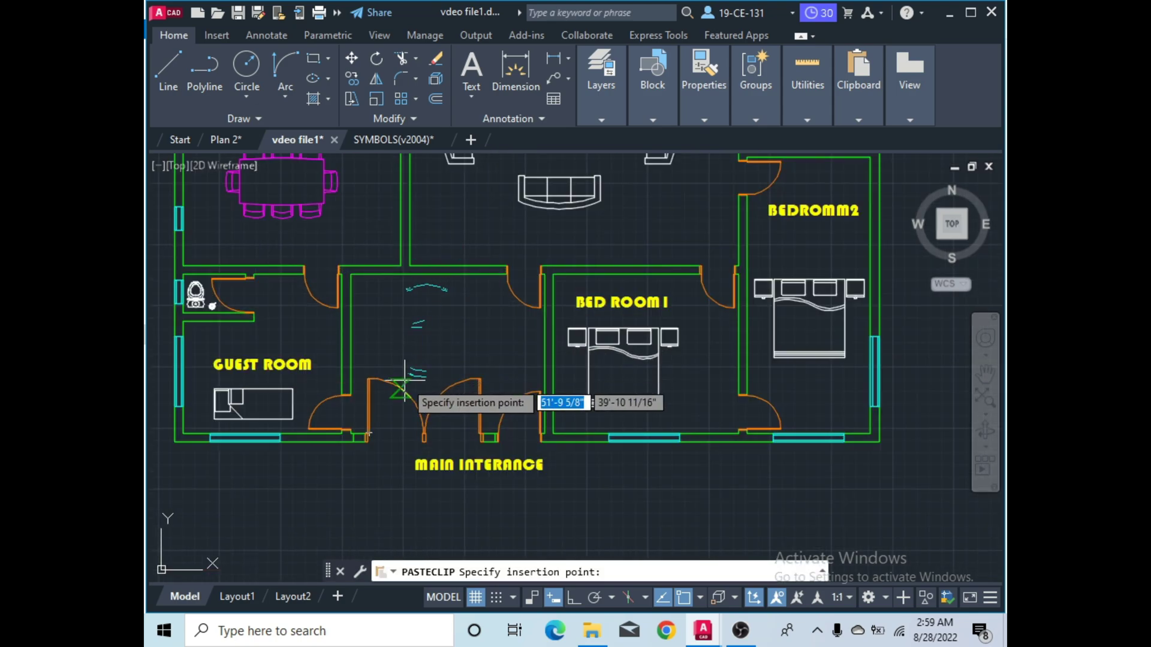
click(405, 380)
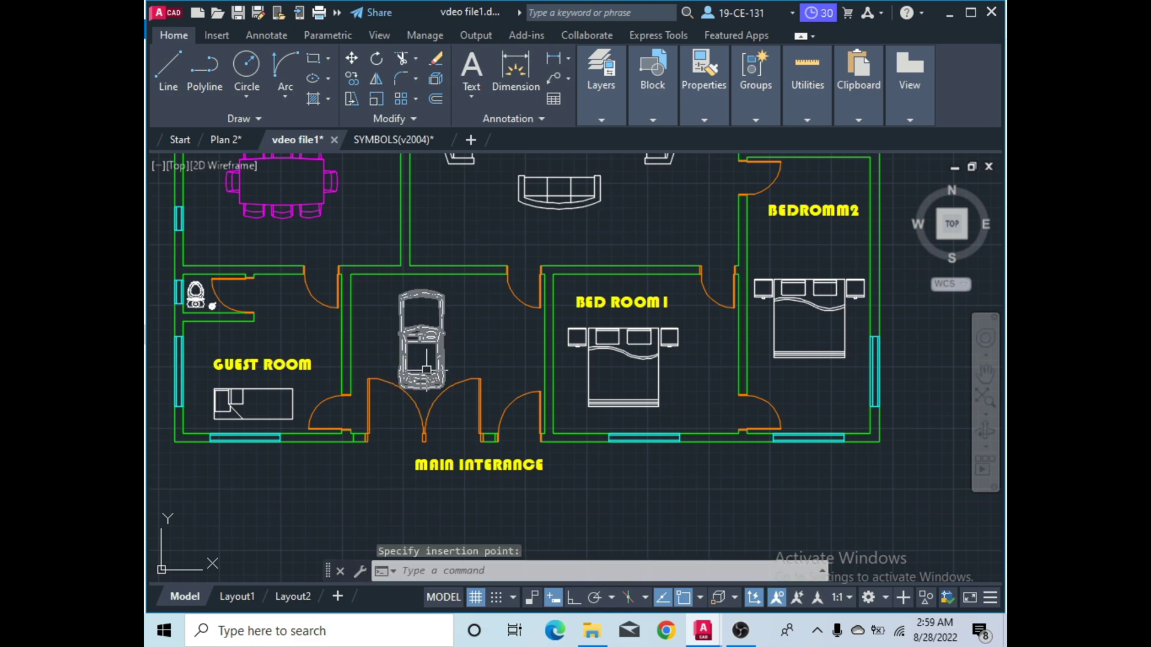
scroll(490, 270, down, 4)
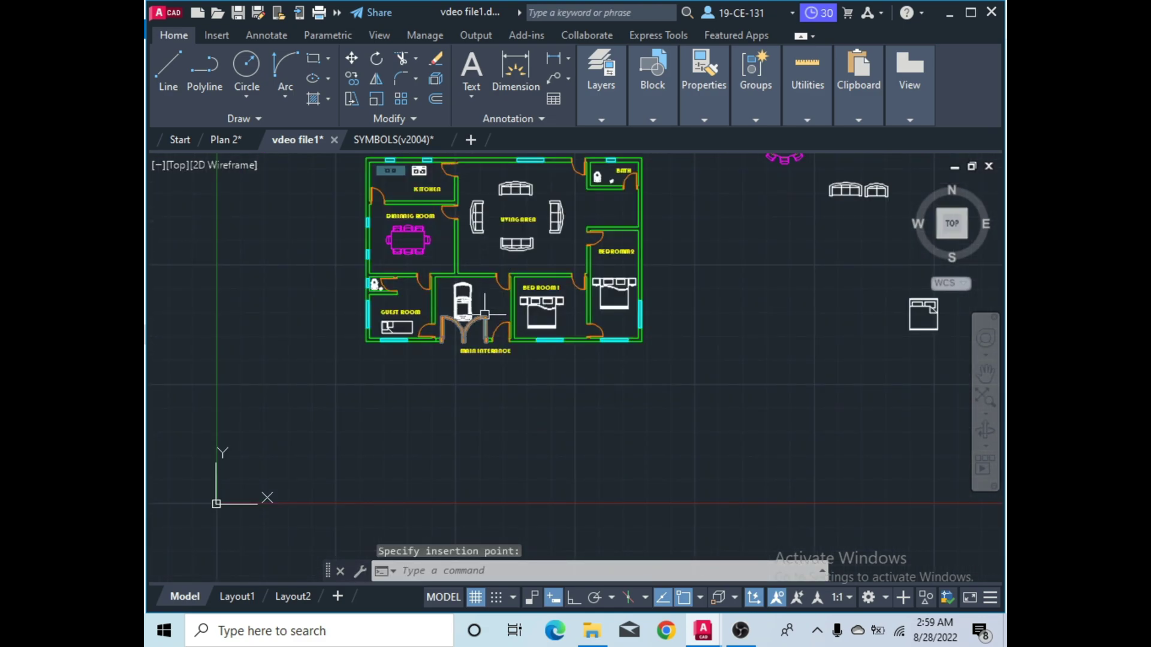
scroll(482, 330, down, 2)
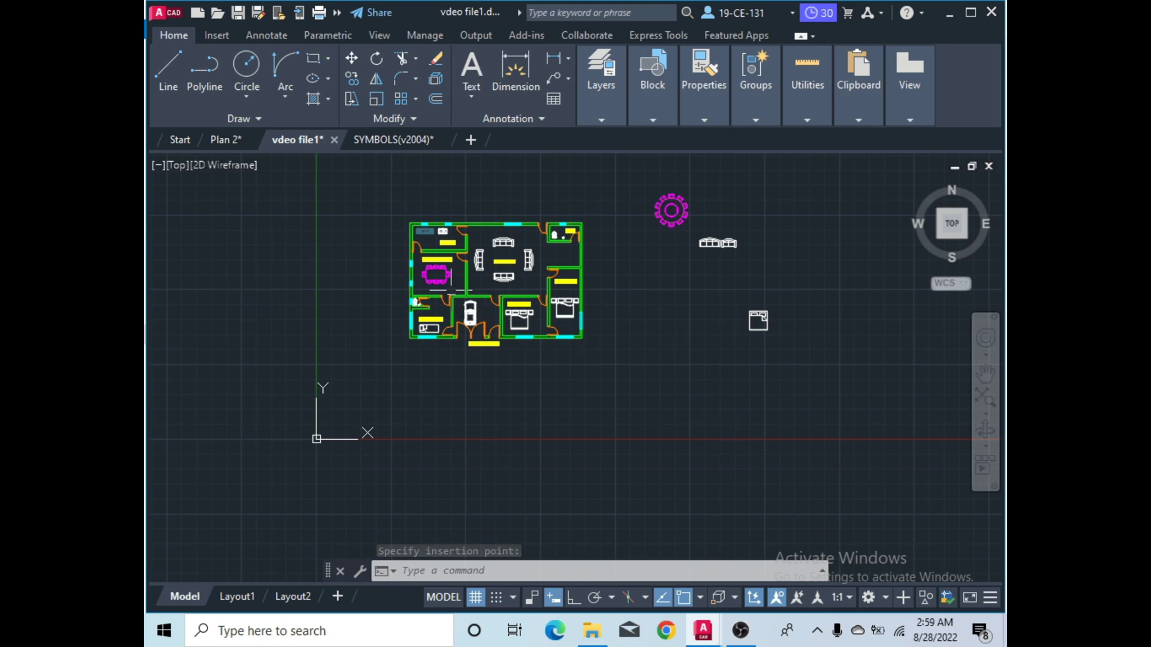
scroll(426, 223, up, 2)
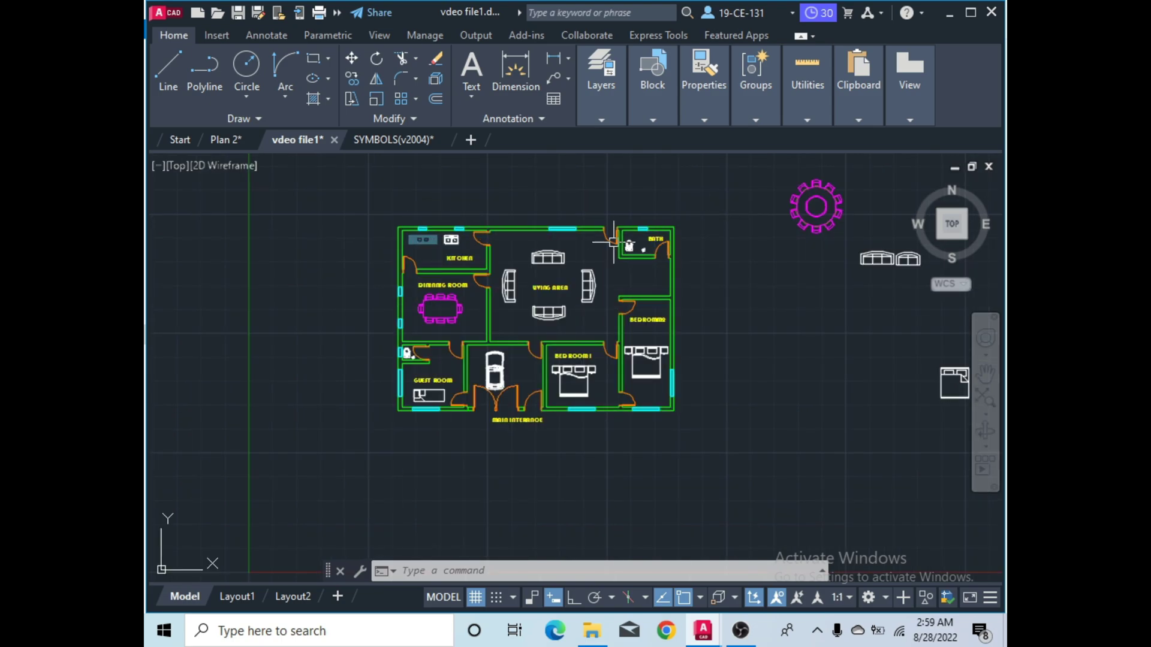
click(748, 632)
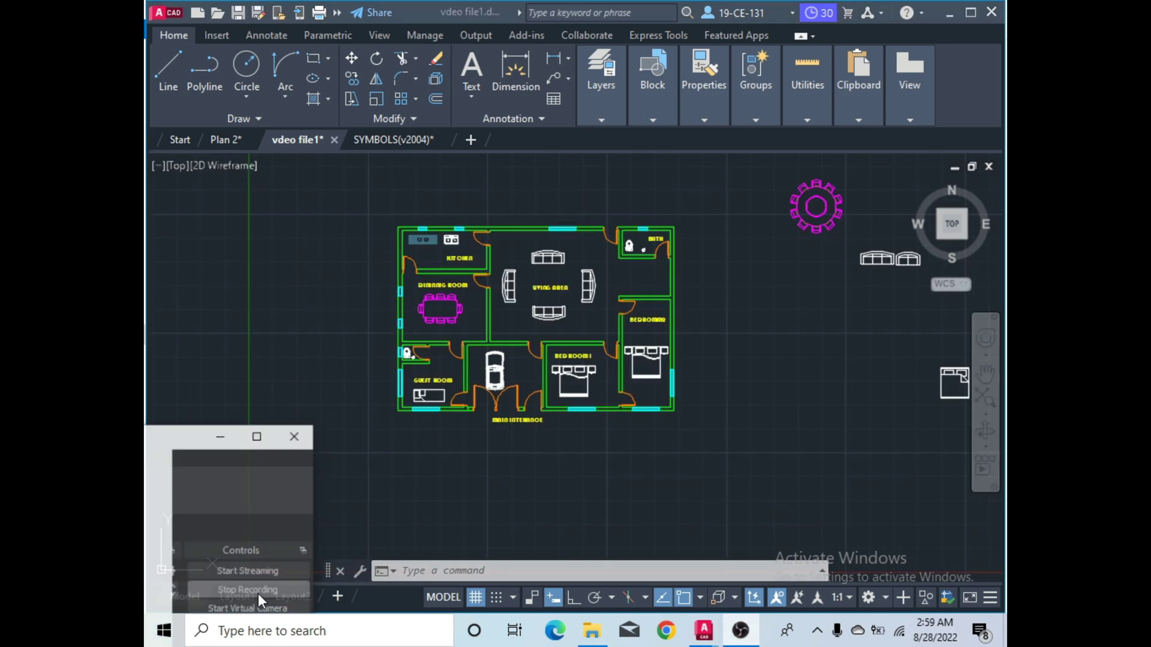
click(204, 589)
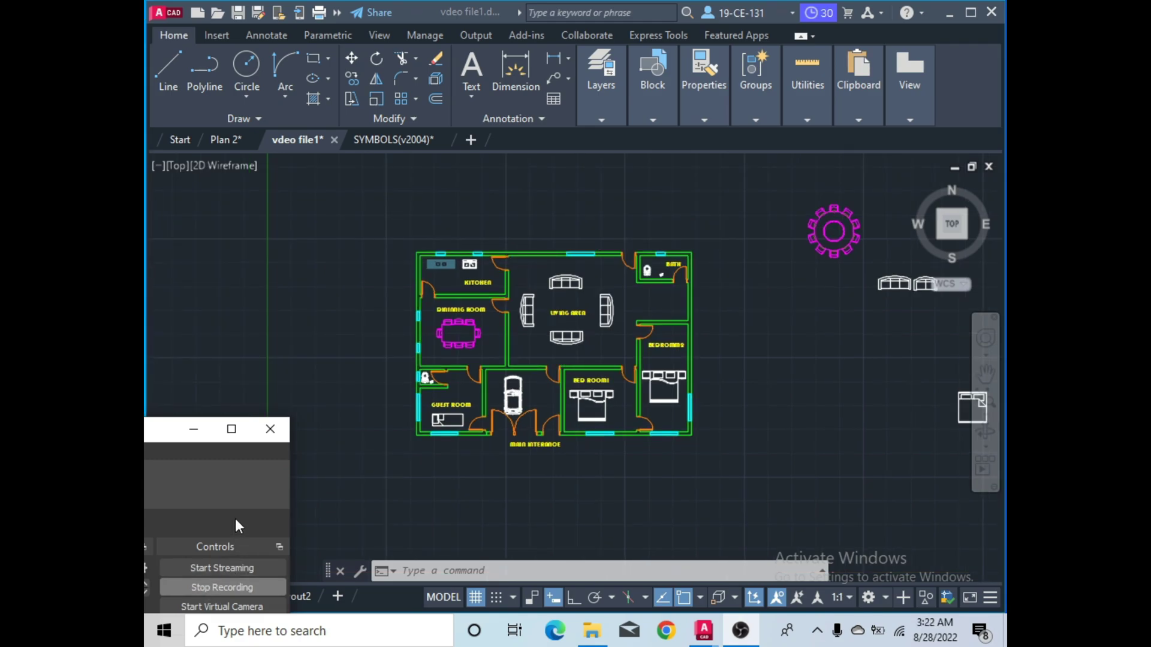
click(195, 431)
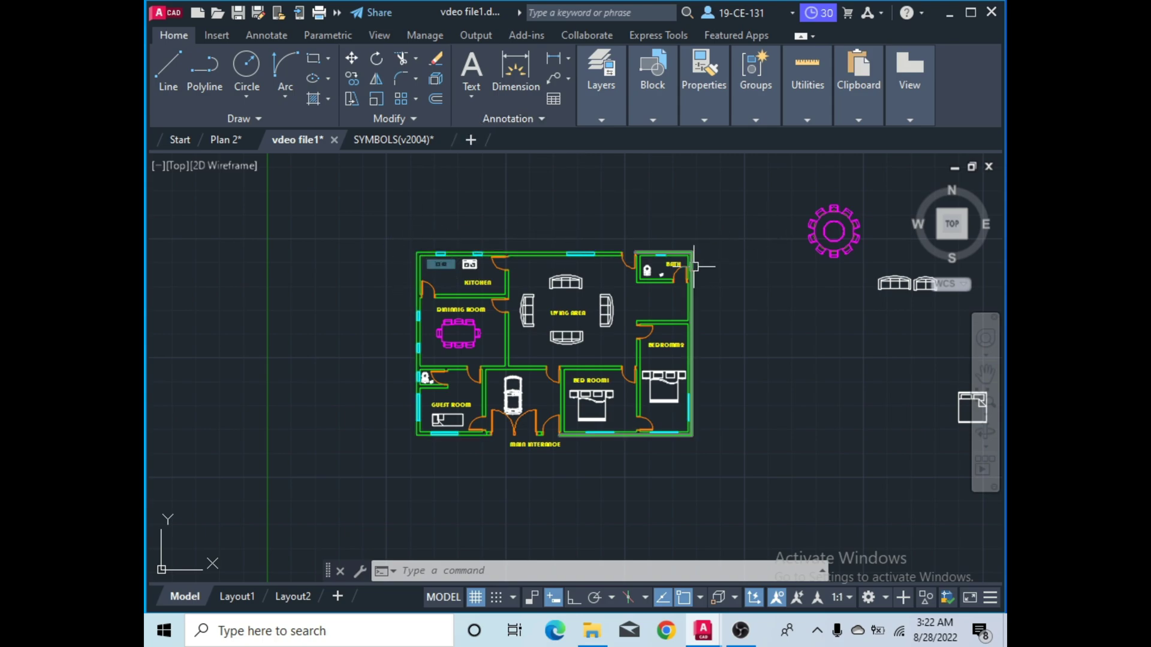
Rename Layer5 as Symbols in the layer properties, keeping its white colour.
scroll(558, 333, up, 2)
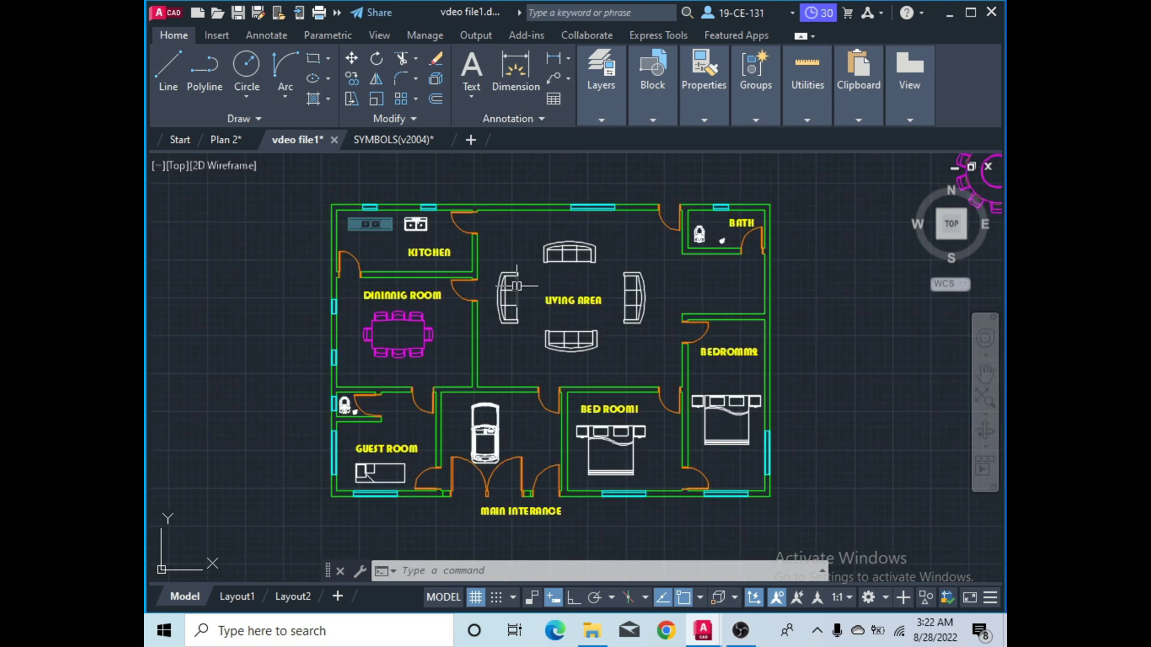
mouse_move(598, 107)
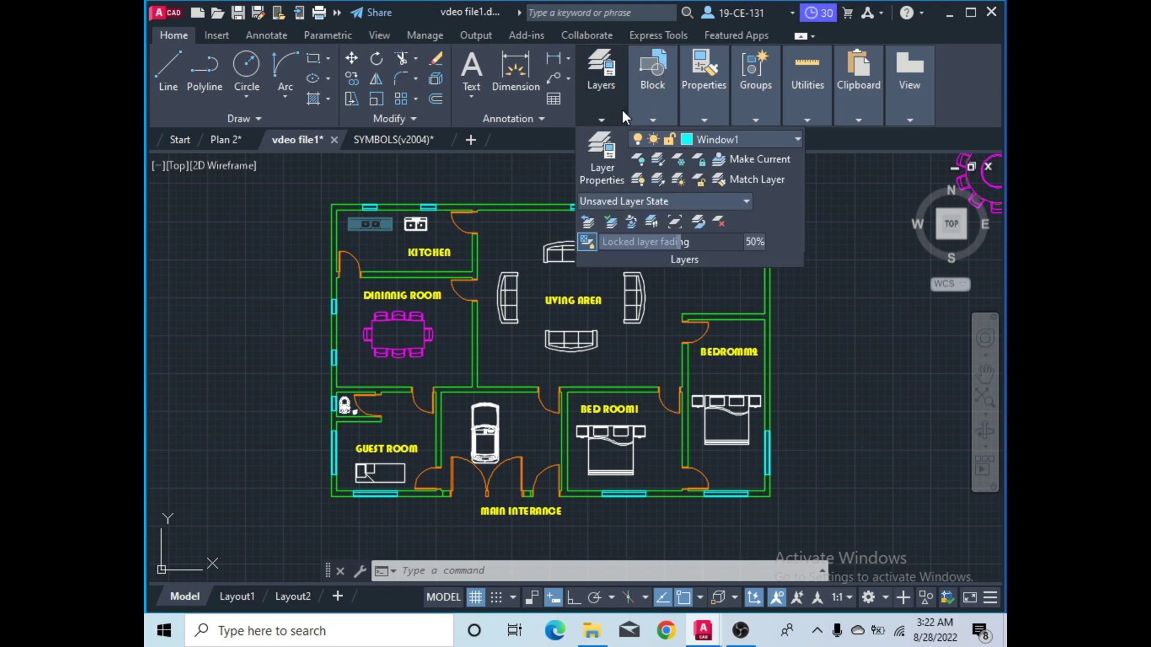
click(737, 142)
click(596, 168)
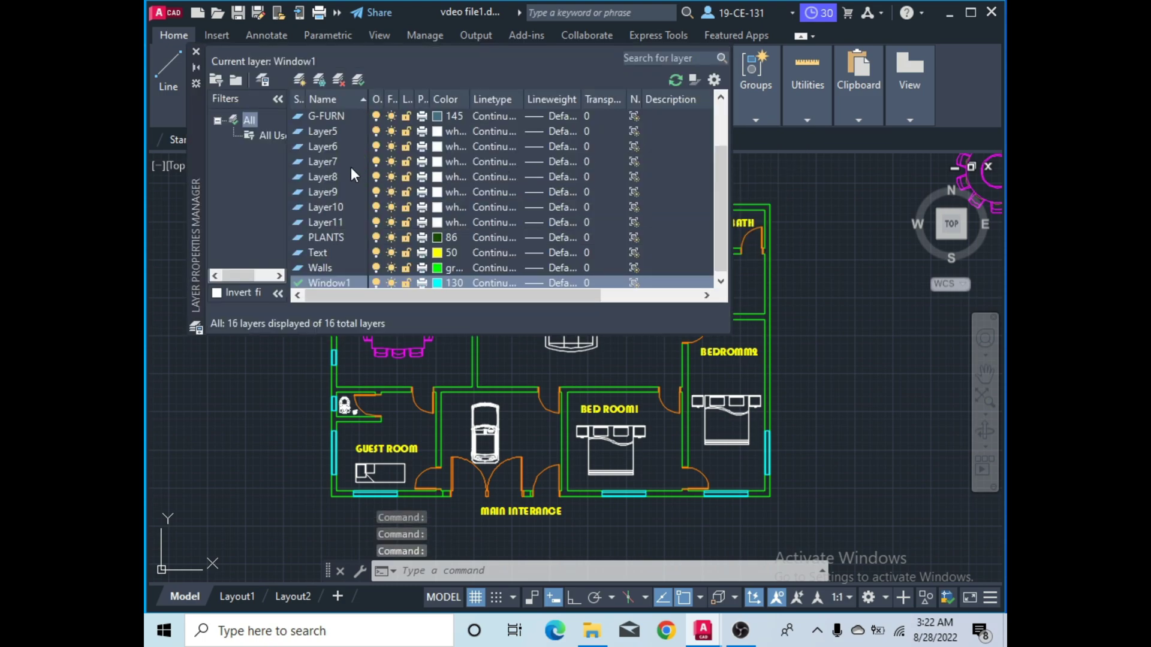
scroll(340, 173, up, 1)
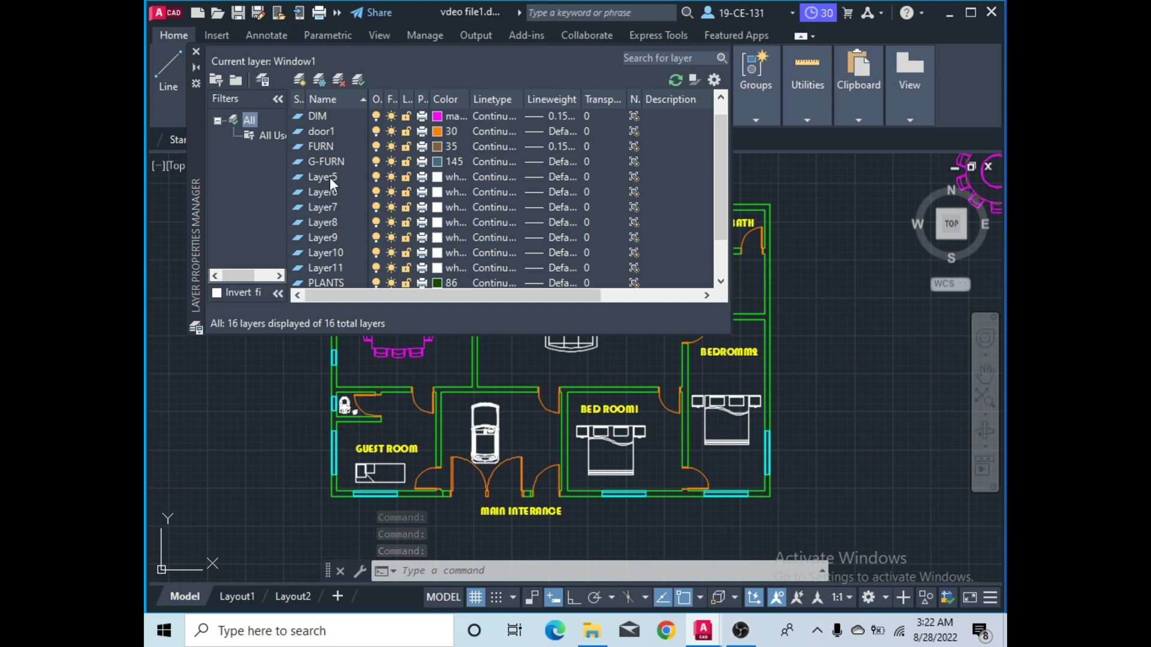
right_click(330, 177)
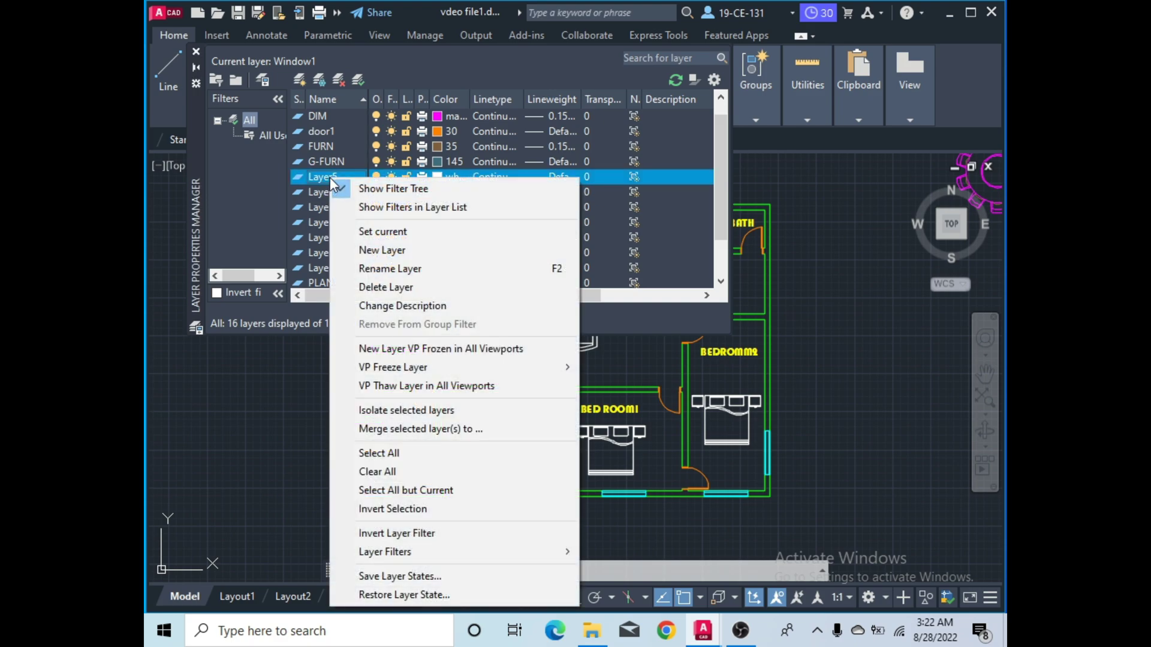
click(390, 270)
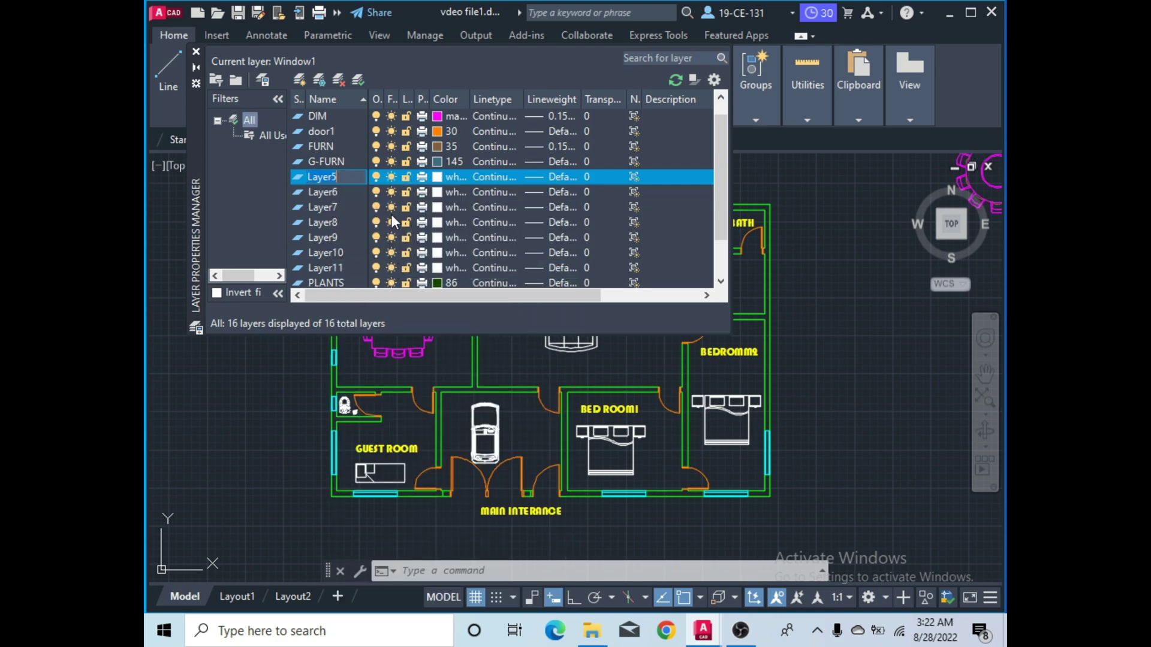
key(BackSpace)
text(Symbols)
key(Return)
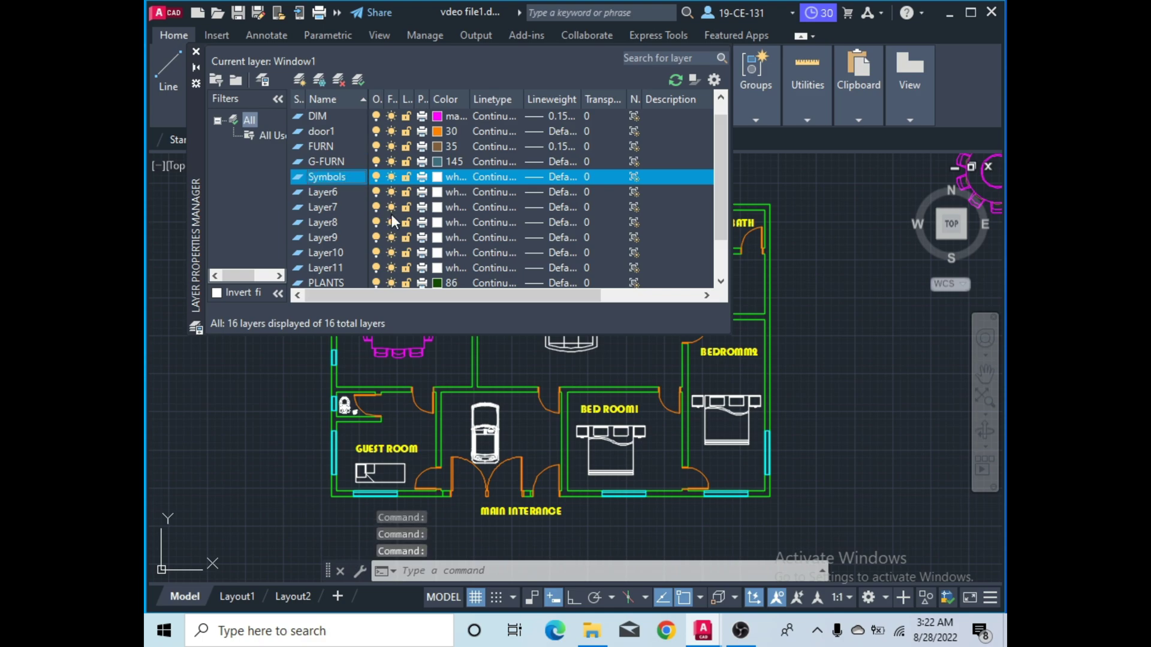
click(437, 177)
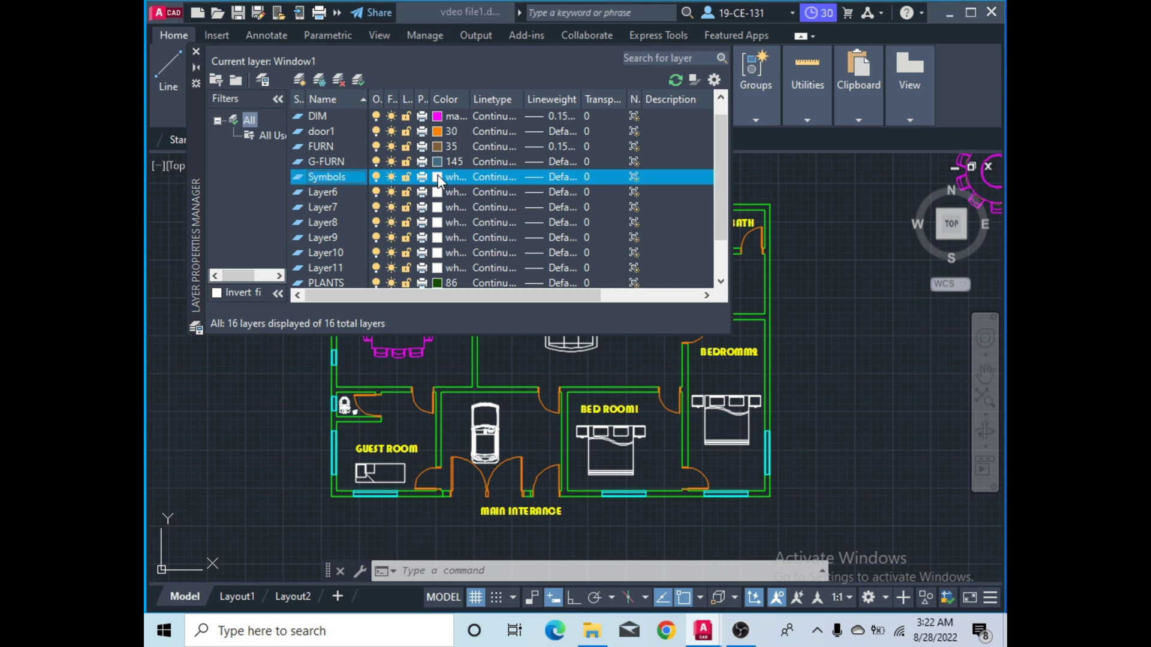
click(803, 353)
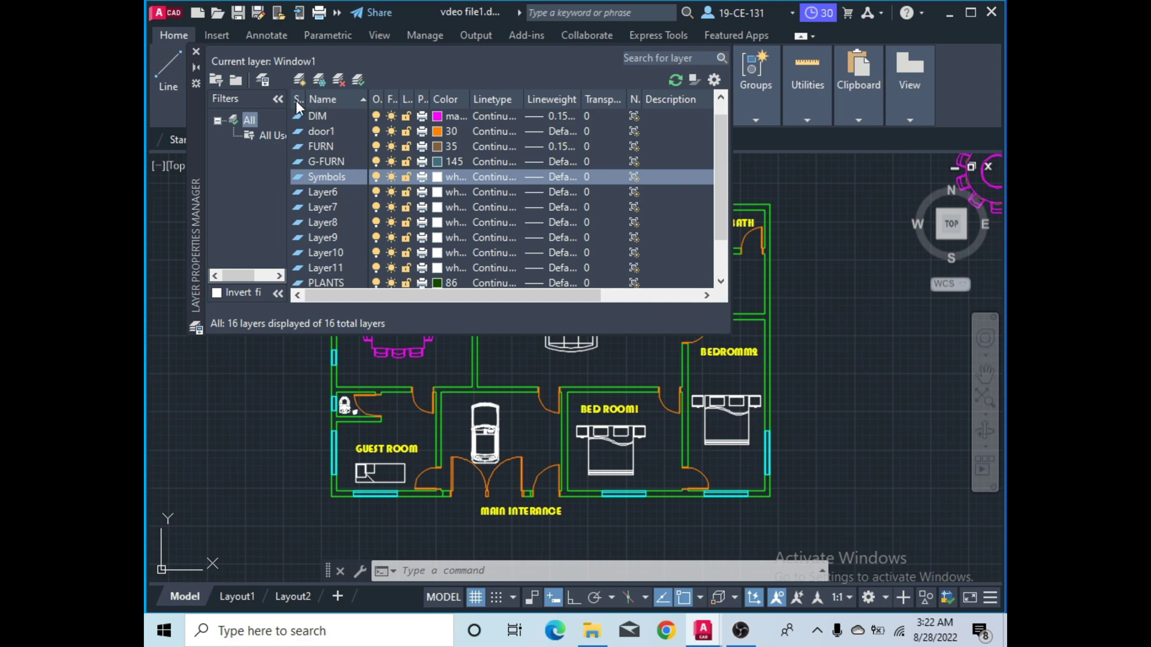
Rename Layer6 as Dimension and close the layer properties.
scroll(323, 123, up, 1)
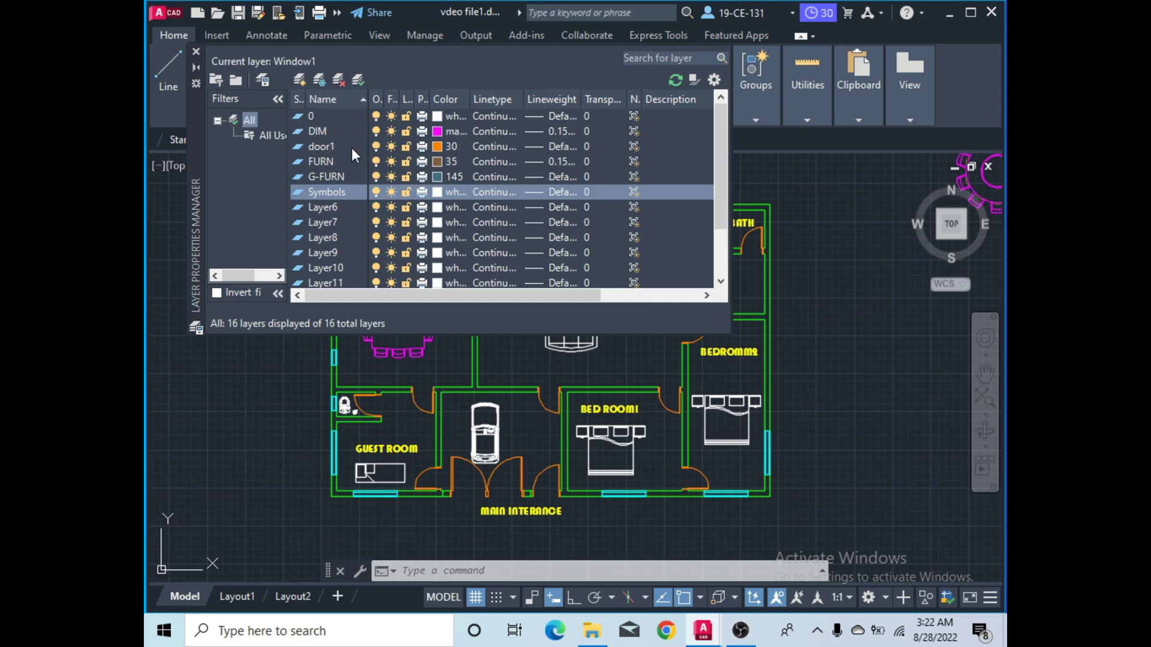
scroll(403, 236, down, 2)
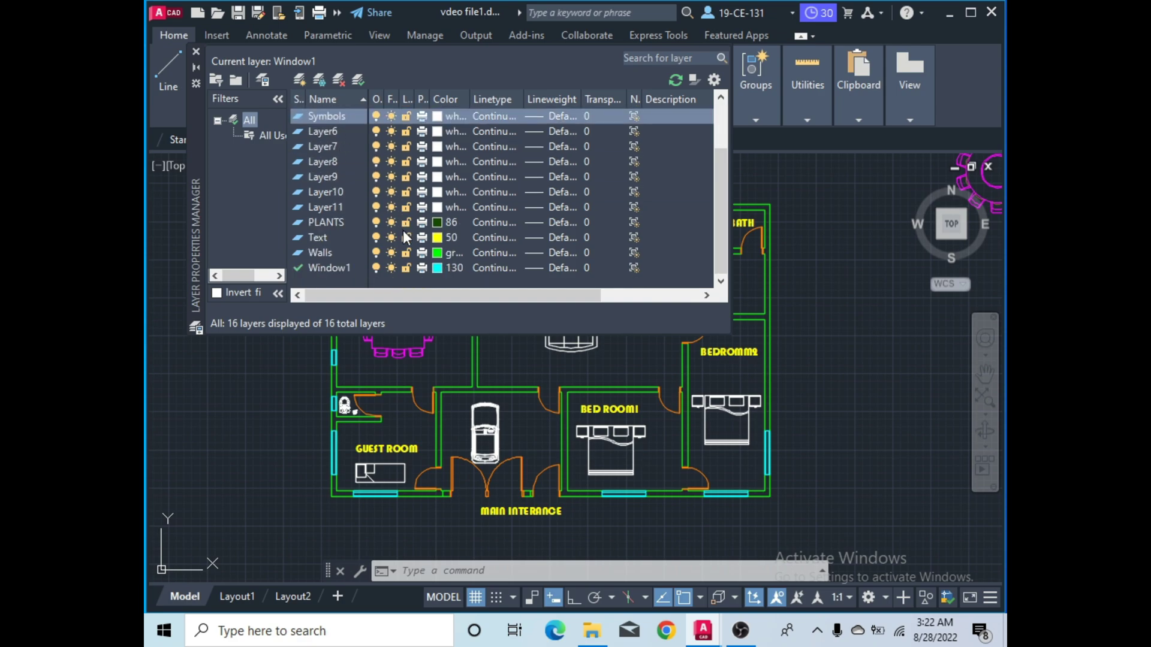
right_click(314, 127)
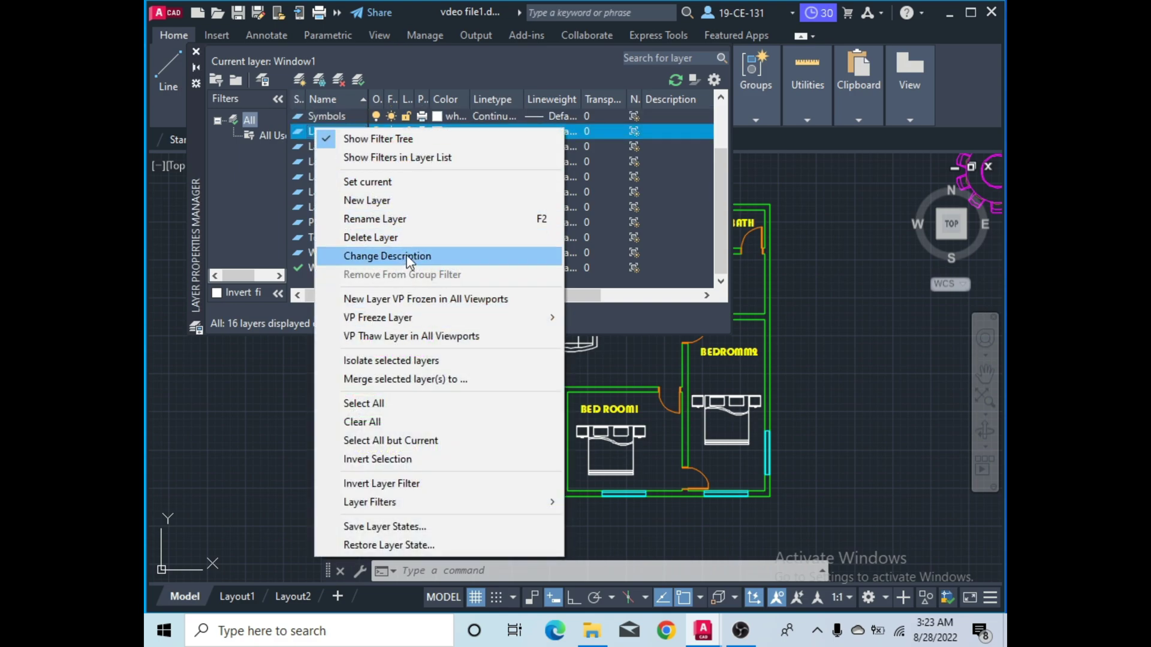
click(409, 217)
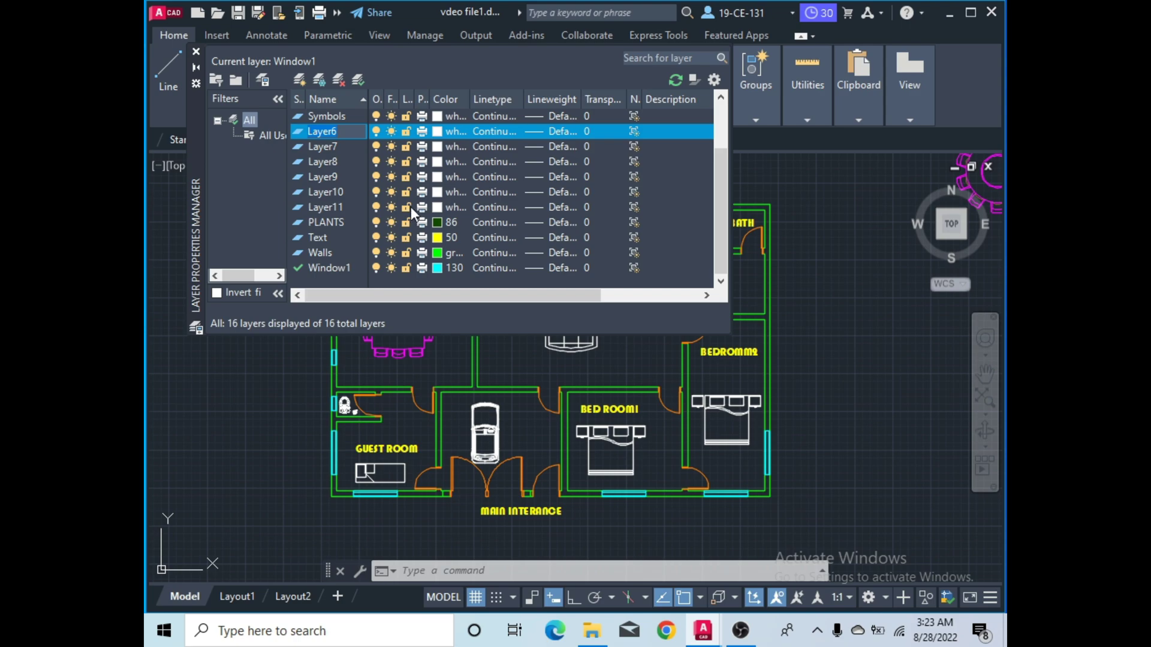
text(Dim)
key(Return)
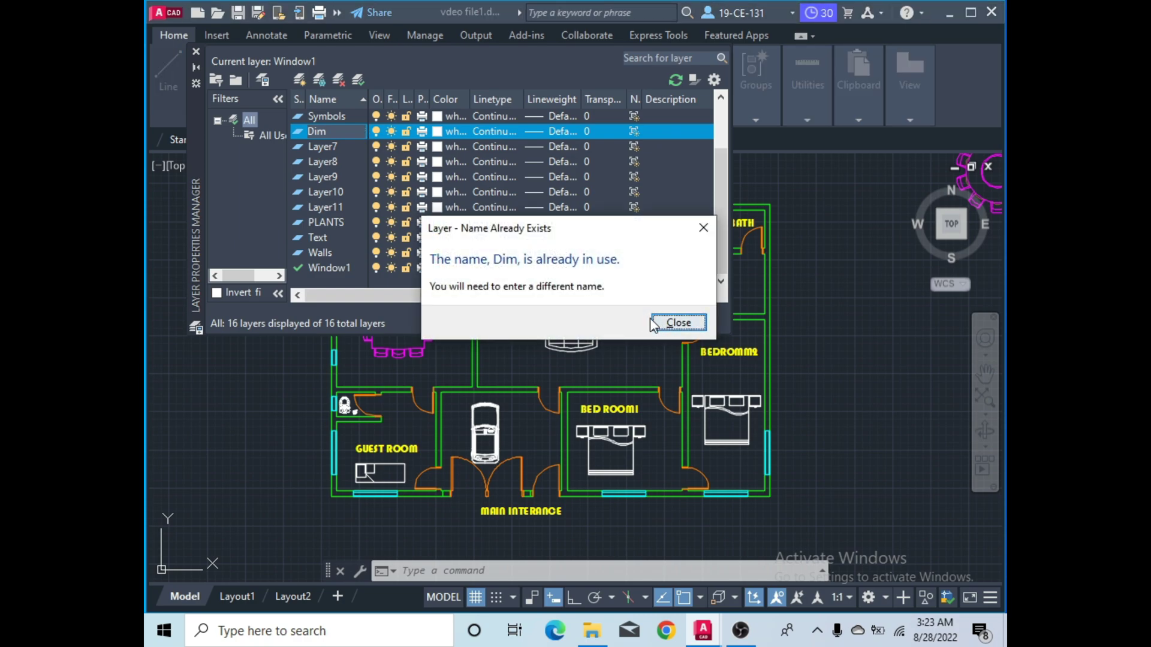
click(714, 227)
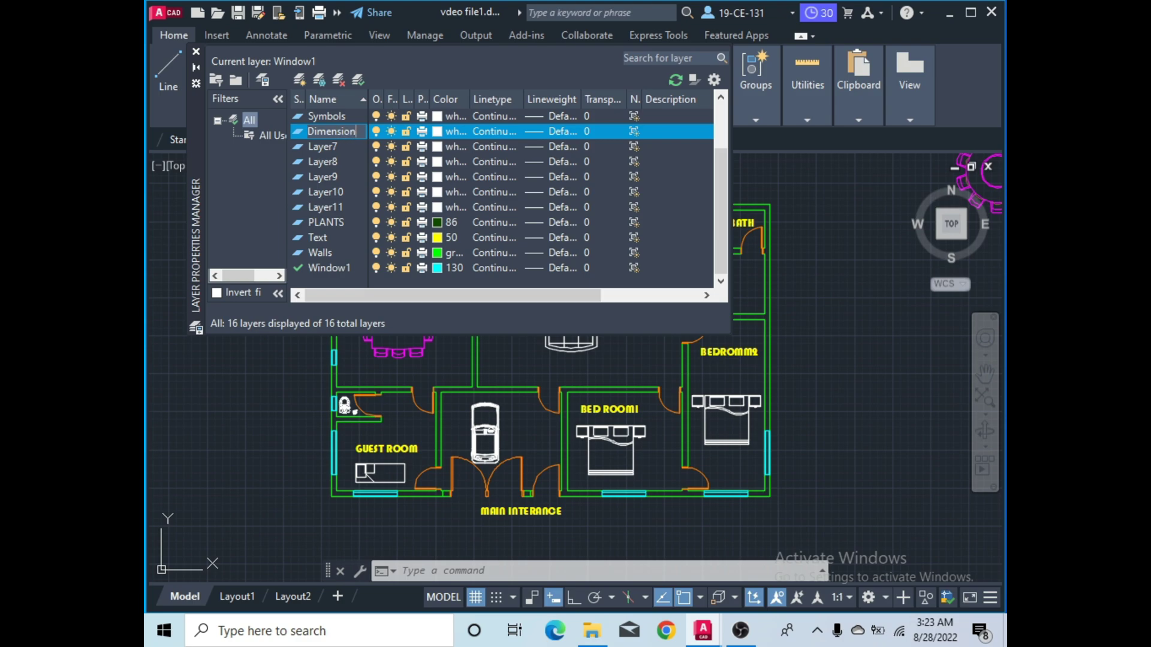
key(Return)
key(Return)
key(Return)
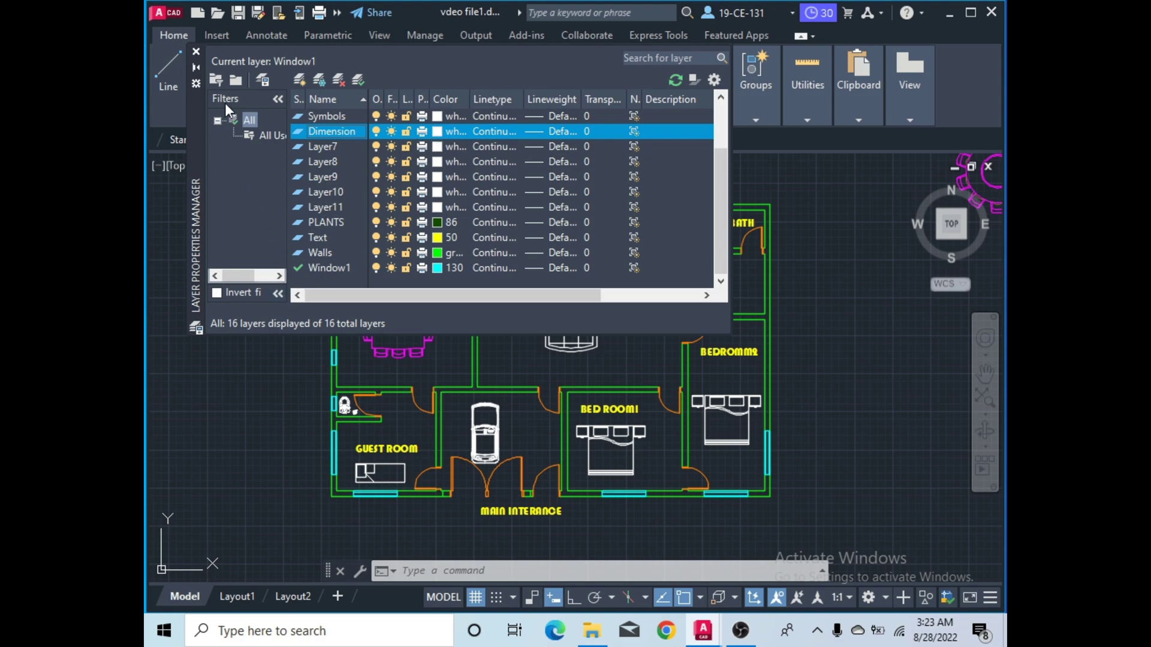
click(196, 53)
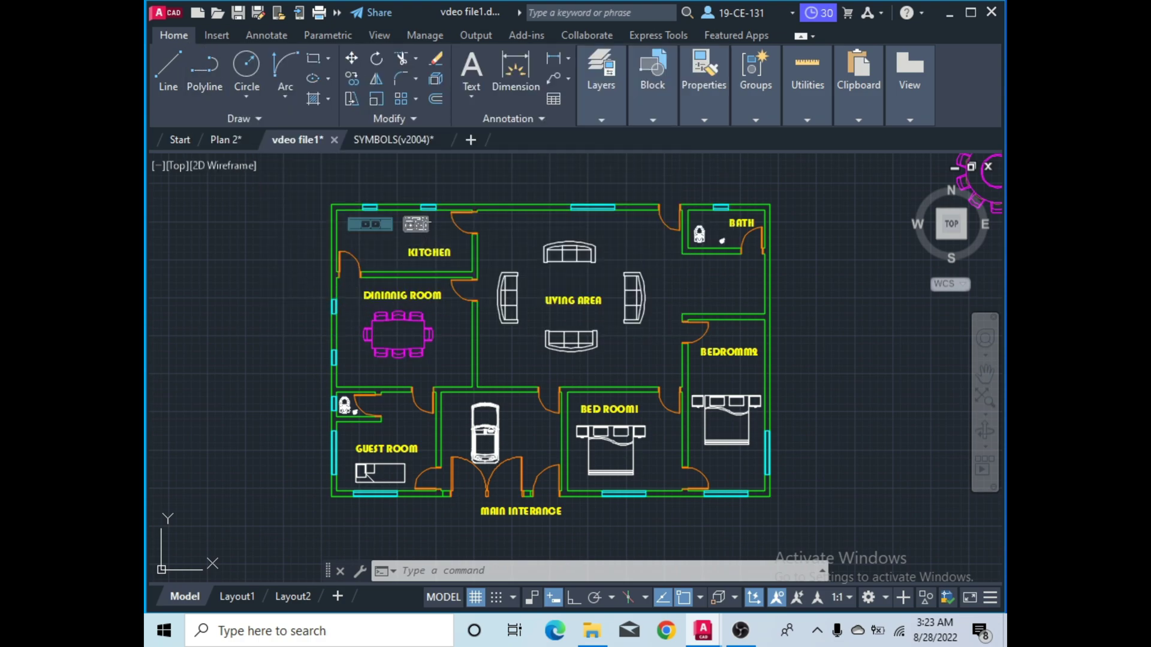
Move the kitchen fixtures, dining table, toilets, basins, beds, car and four living-area sofas inside the house onto the Symbols layer.
click(370, 223)
click(367, 330)
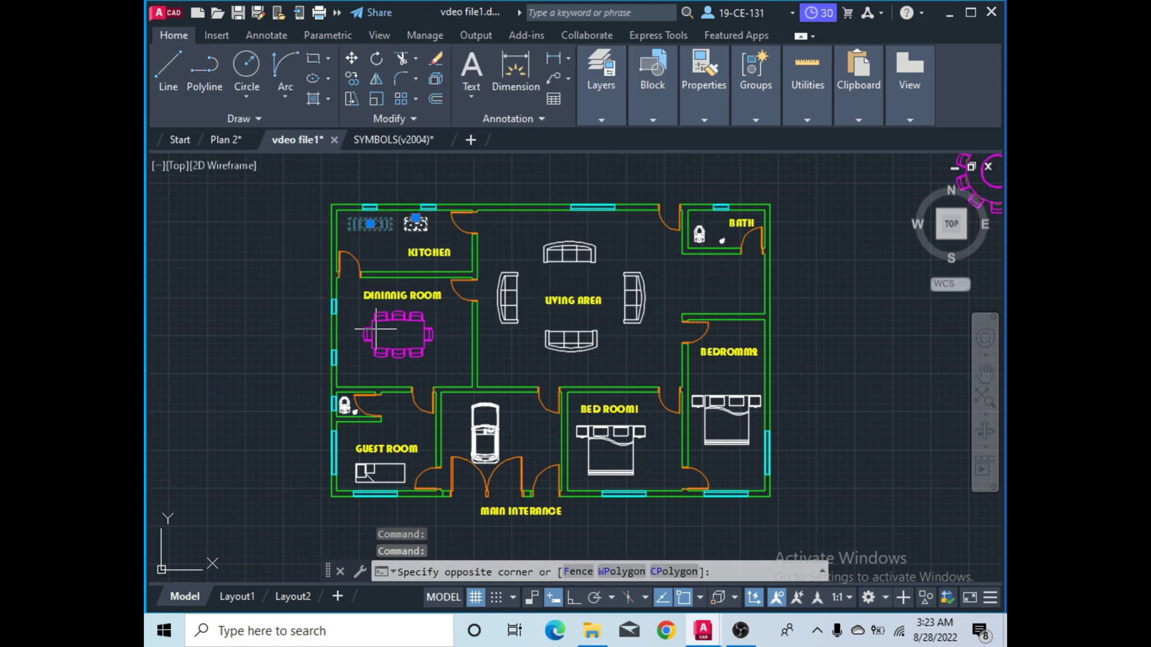
click(408, 321)
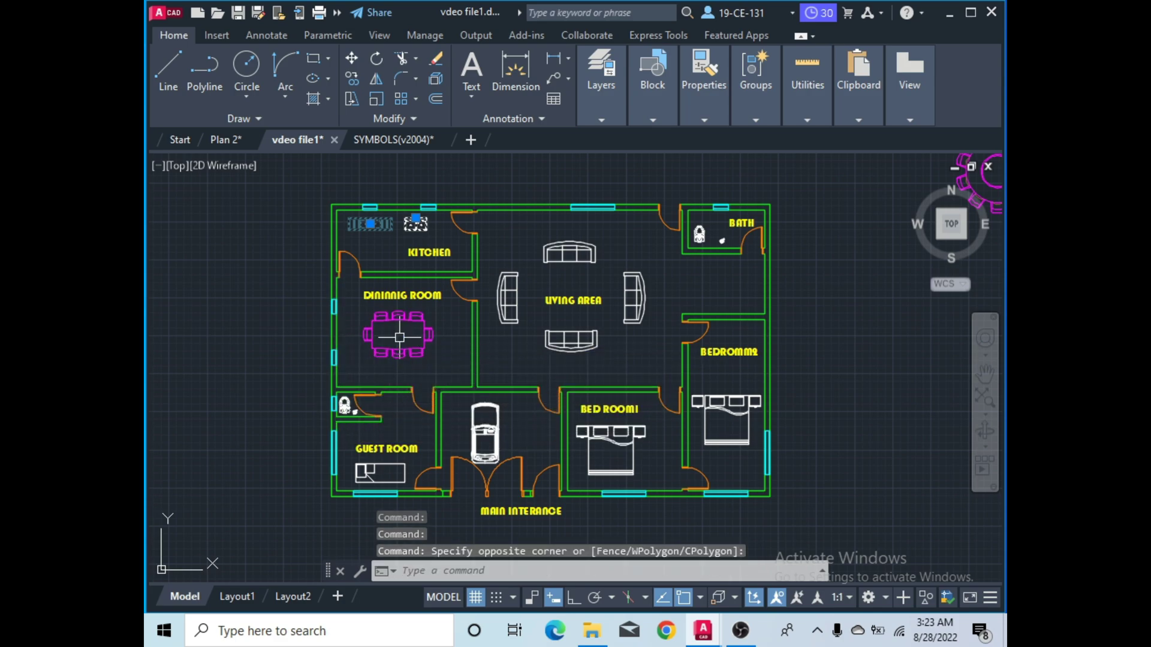
scroll(355, 433, up, 5)
click(350, 412)
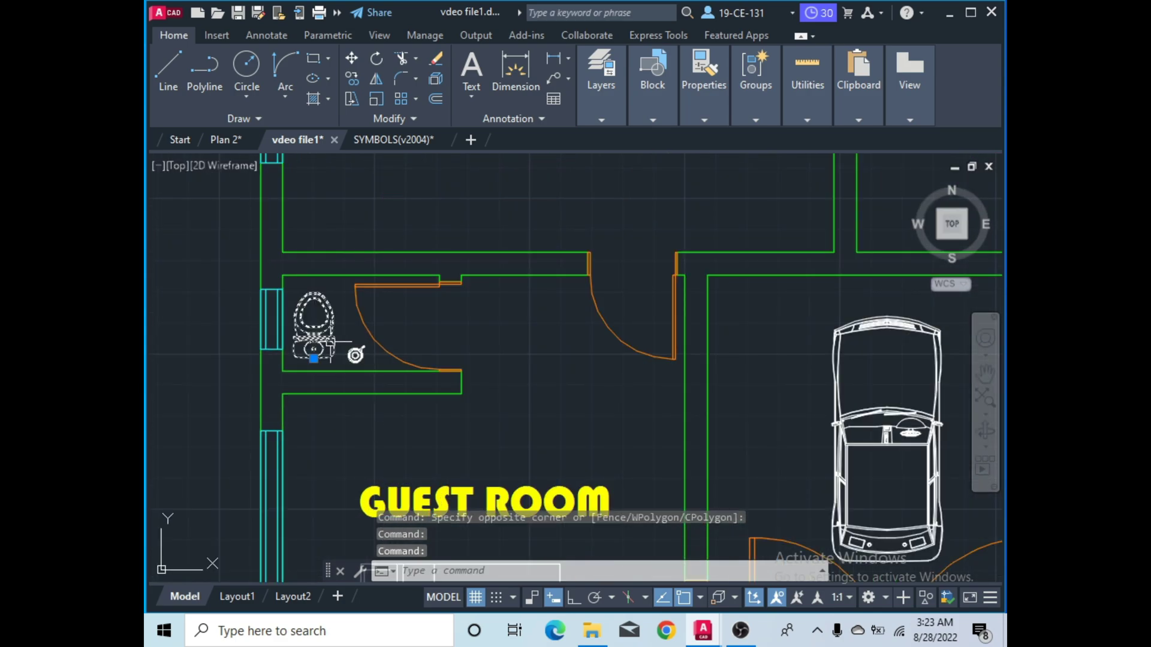
scroll(386, 257, down, 5)
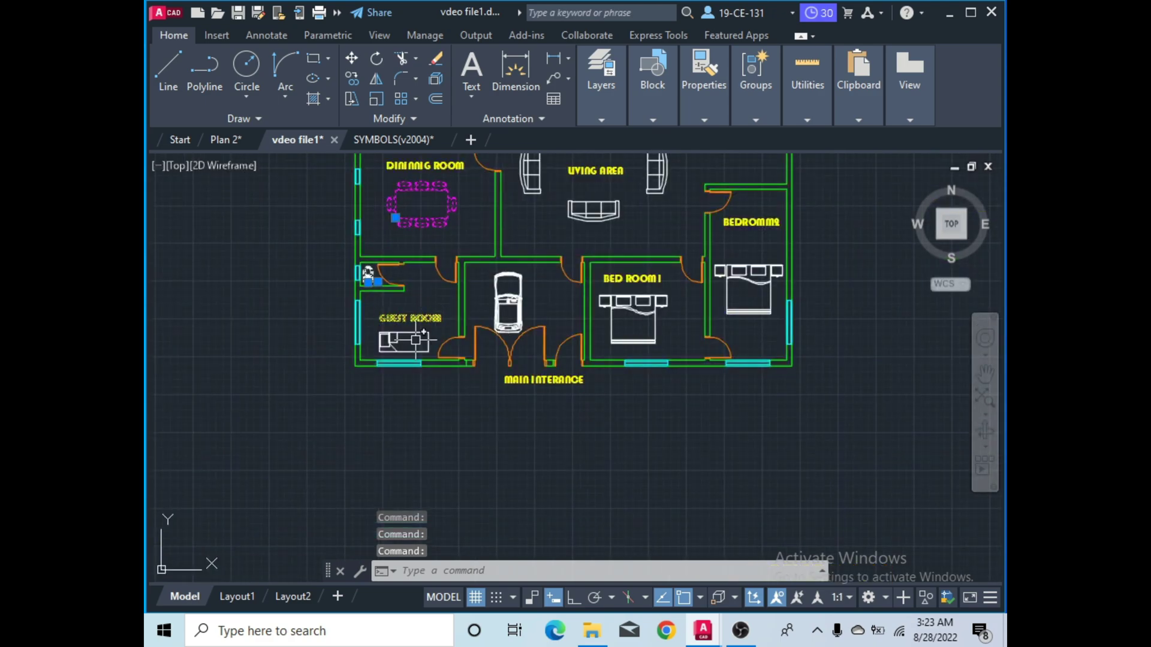
click(393, 340)
click(508, 303)
click(633, 308)
click(749, 289)
scroll(706, 323, down, 5)
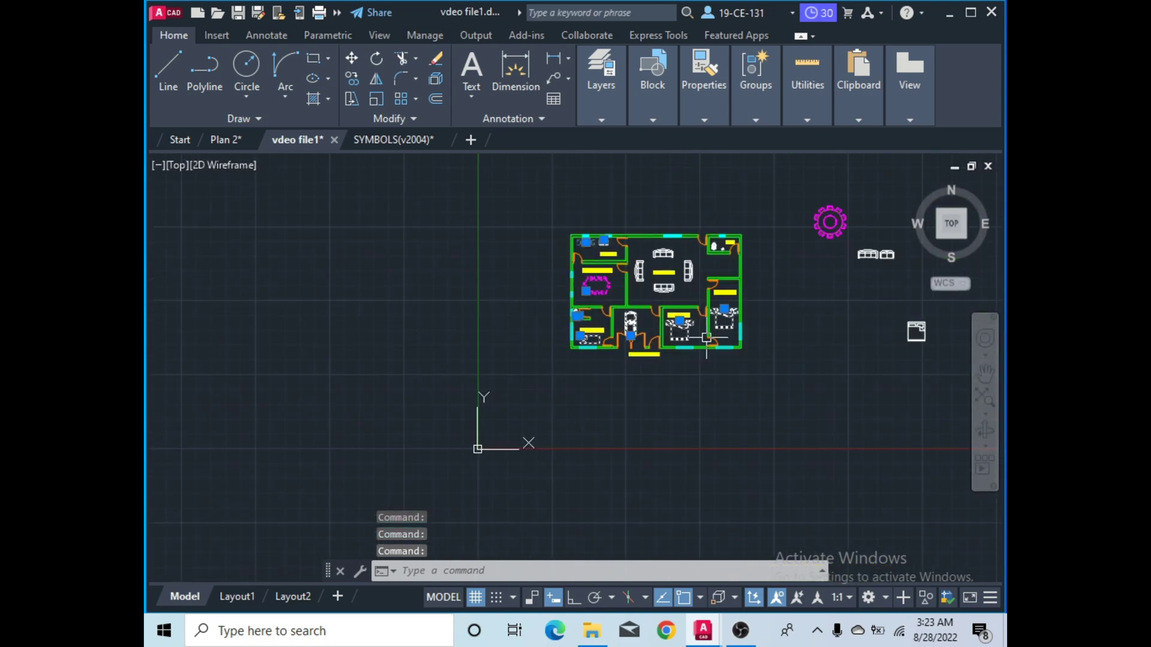
scroll(703, 255, up, 5)
click(673, 288)
click(601, 326)
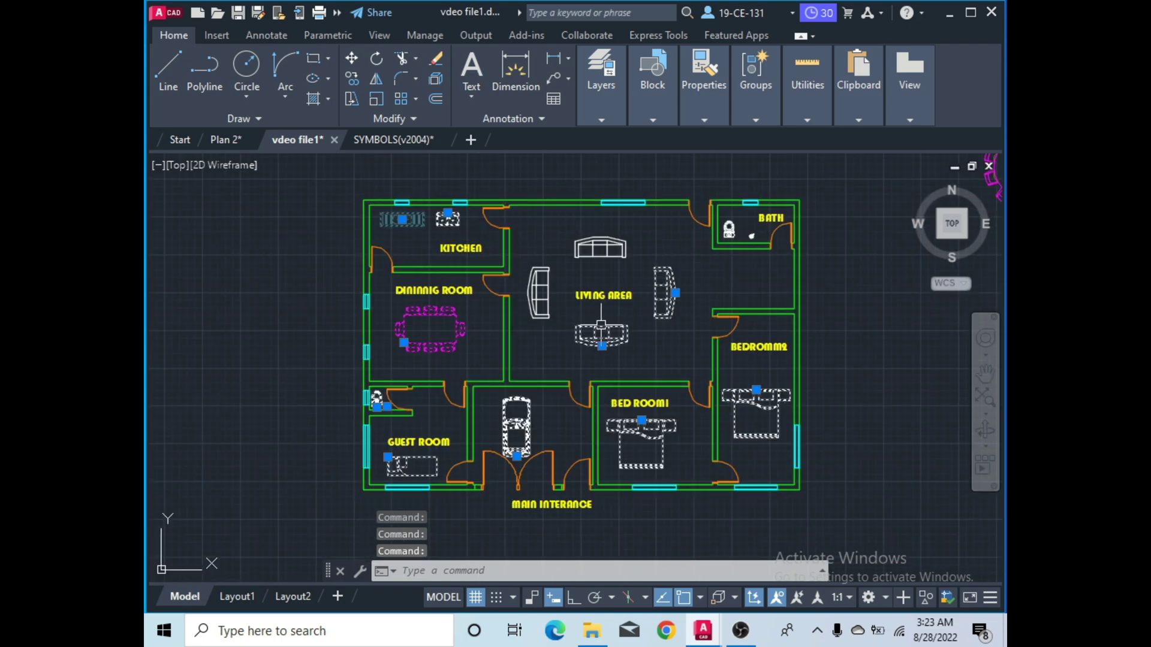
click(553, 293)
click(537, 289)
click(593, 262)
click(609, 253)
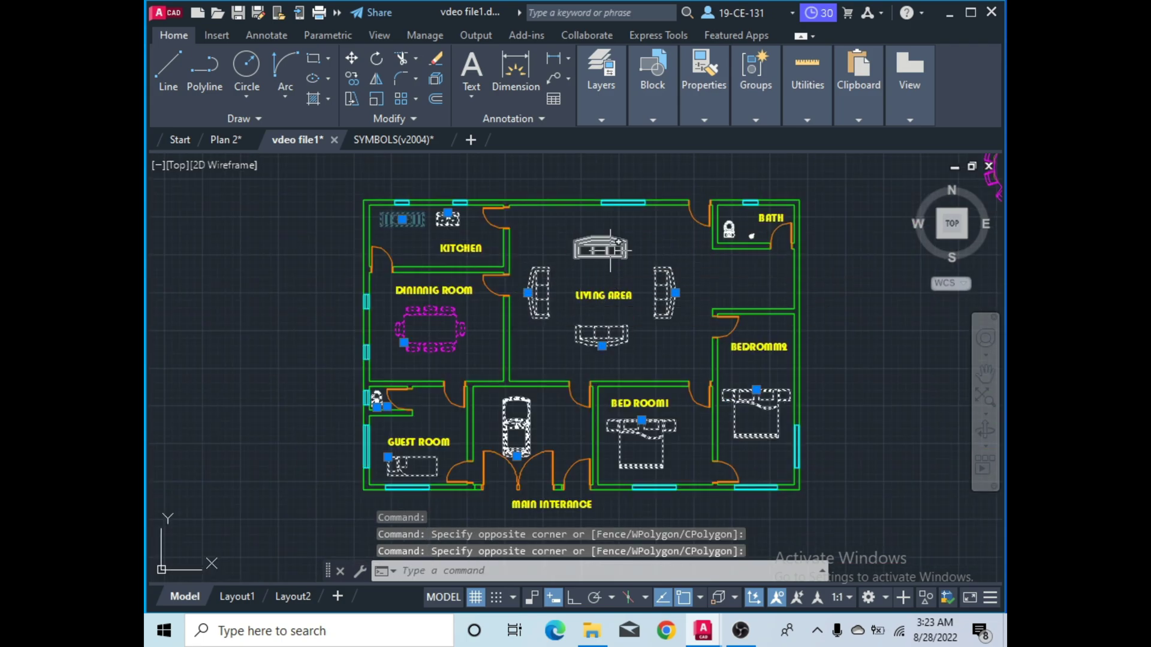
click(735, 236)
click(757, 235)
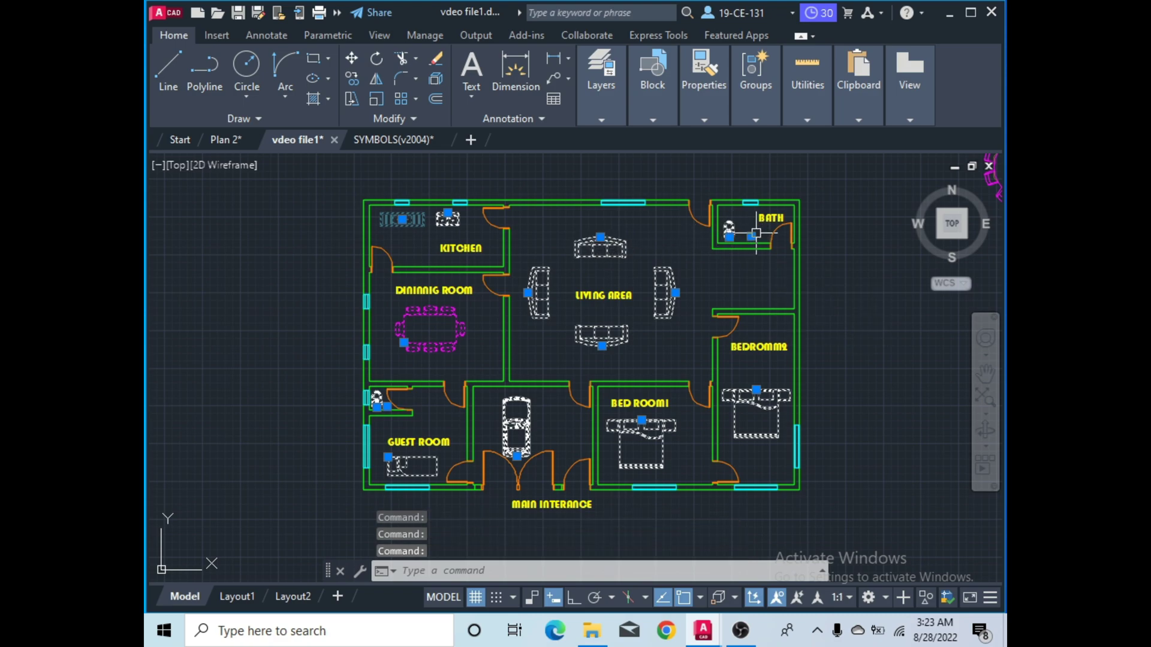
click(611, 107)
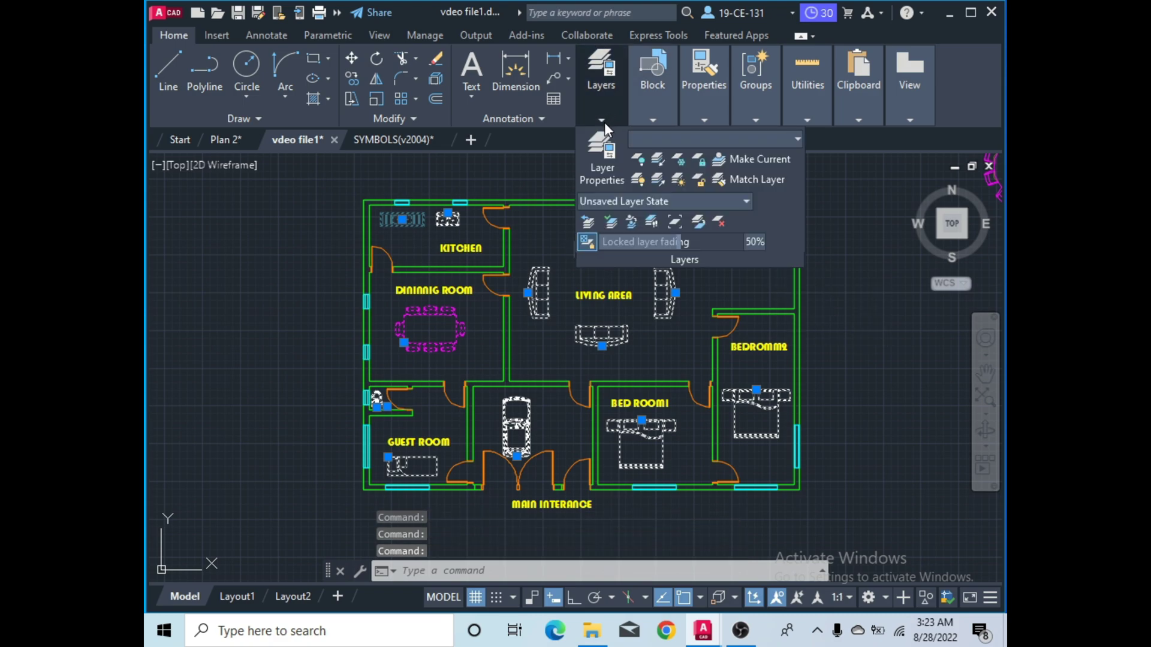
click(714, 141)
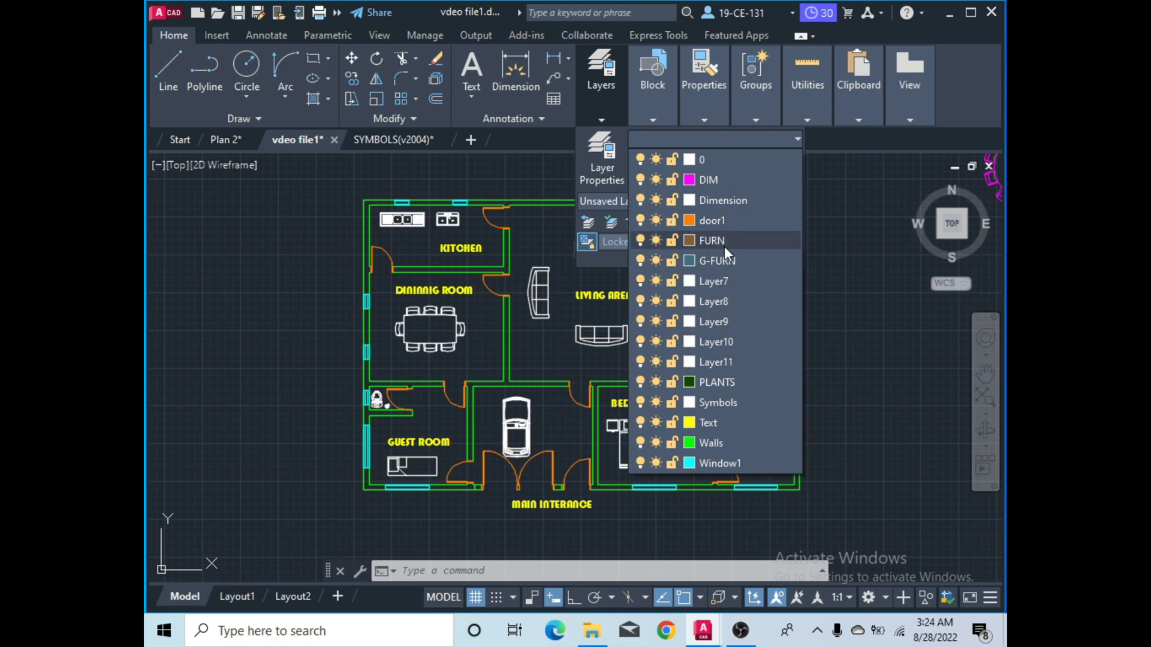
click(723, 401)
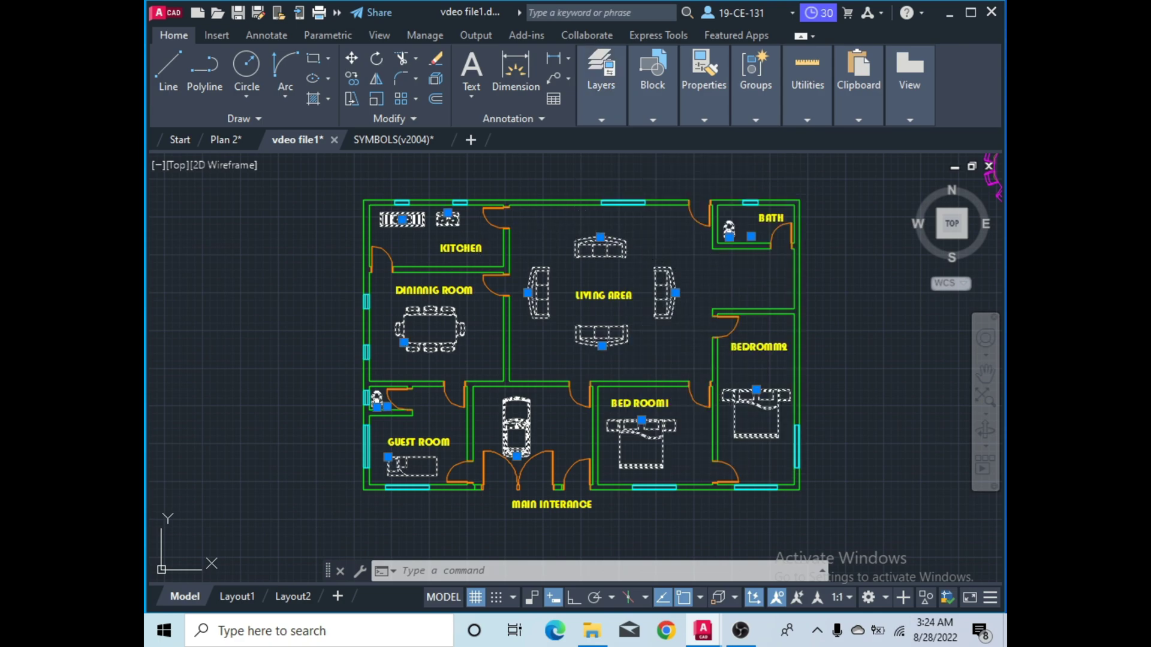
right_click(291, 274)
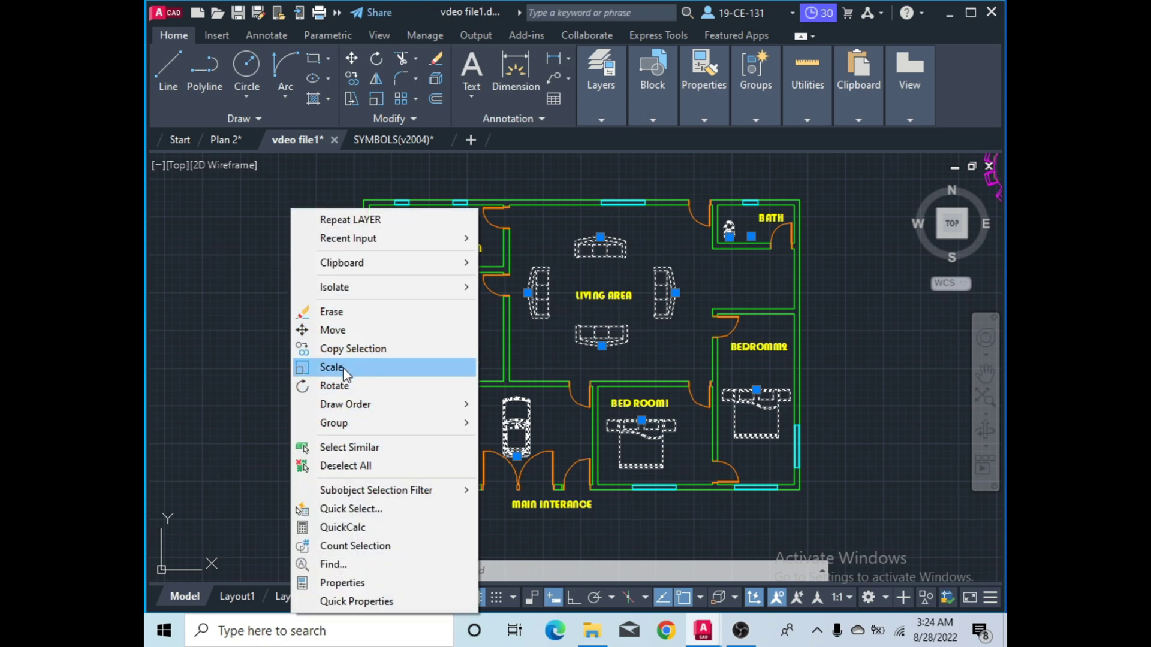
click(343, 469)
click(231, 351)
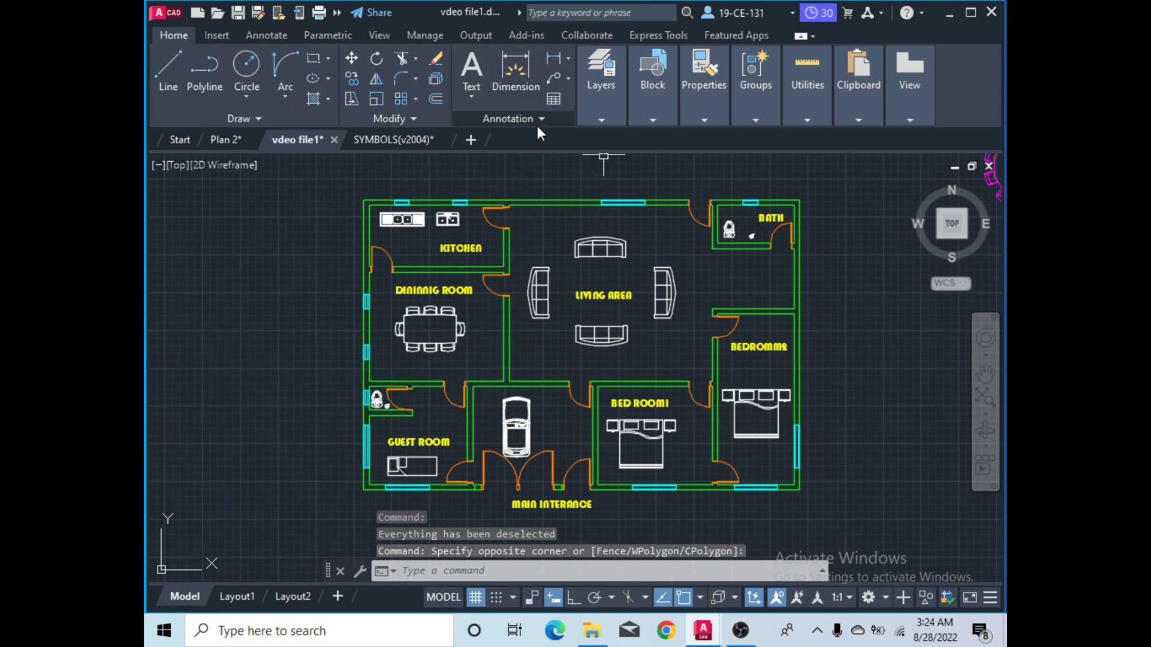
click(602, 119)
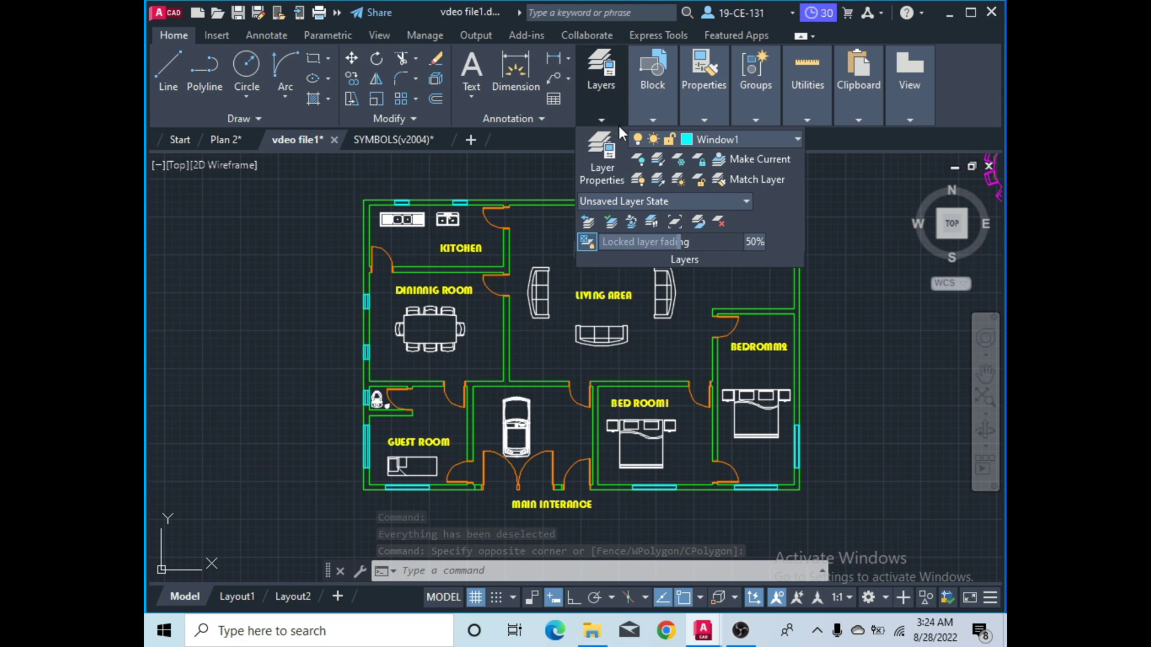
click(730, 138)
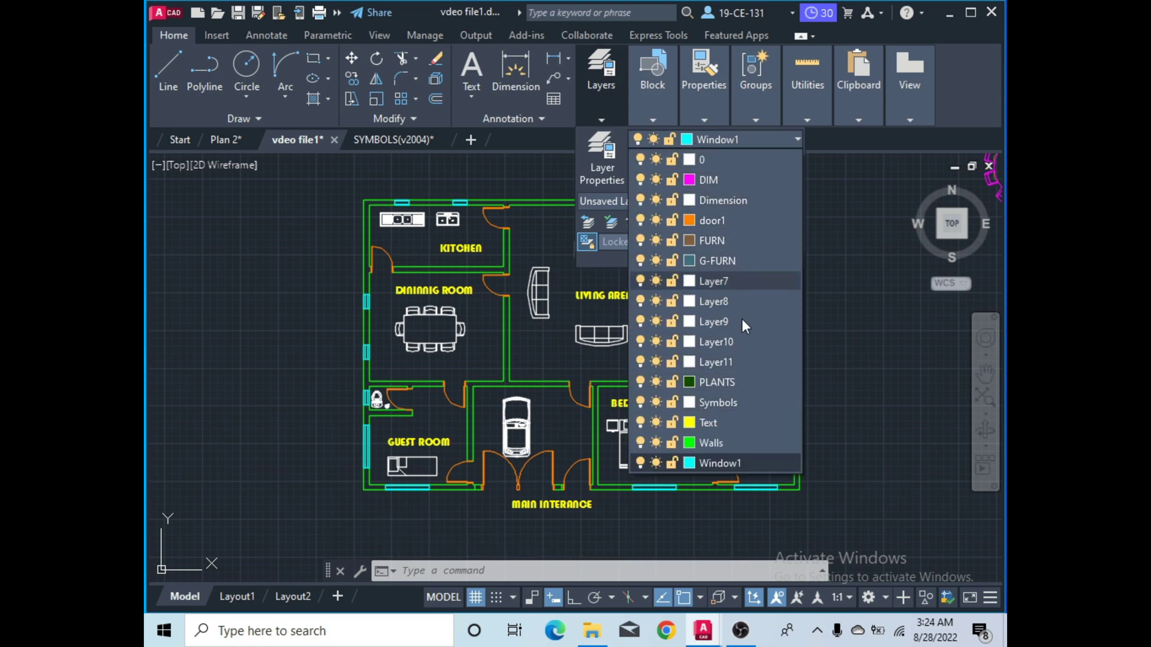
click(855, 247)
click(858, 246)
click(854, 278)
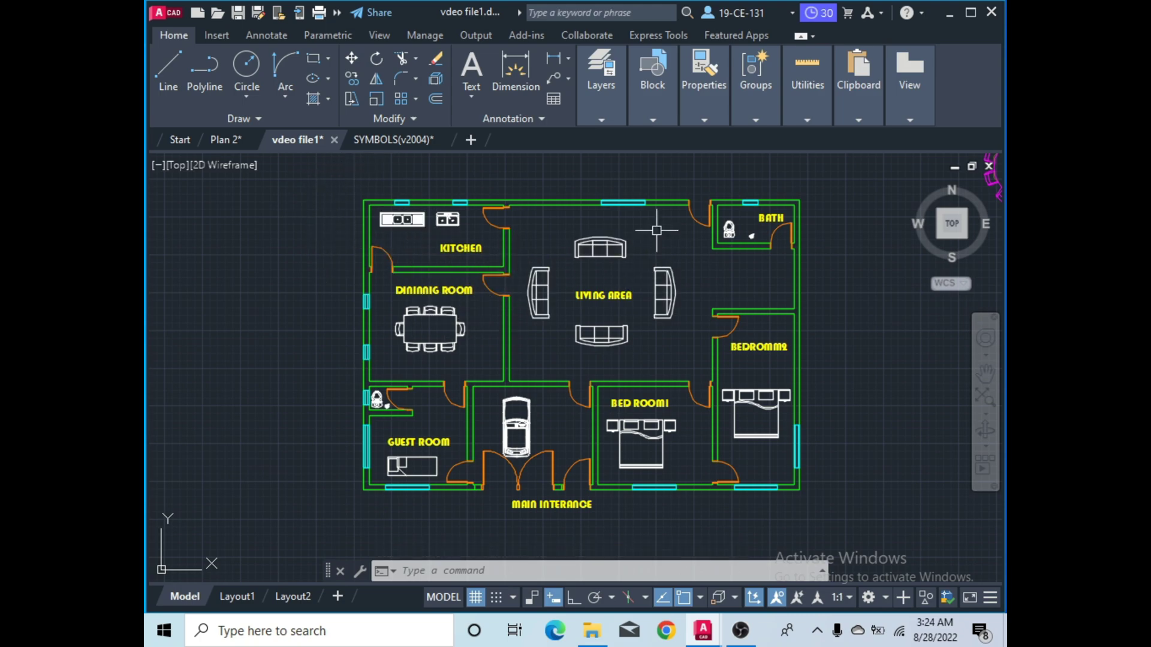
Dimension the overall width of the house between its upper outer wall corners, placing the dimension line above the plan.
mouse_move(646, 101)
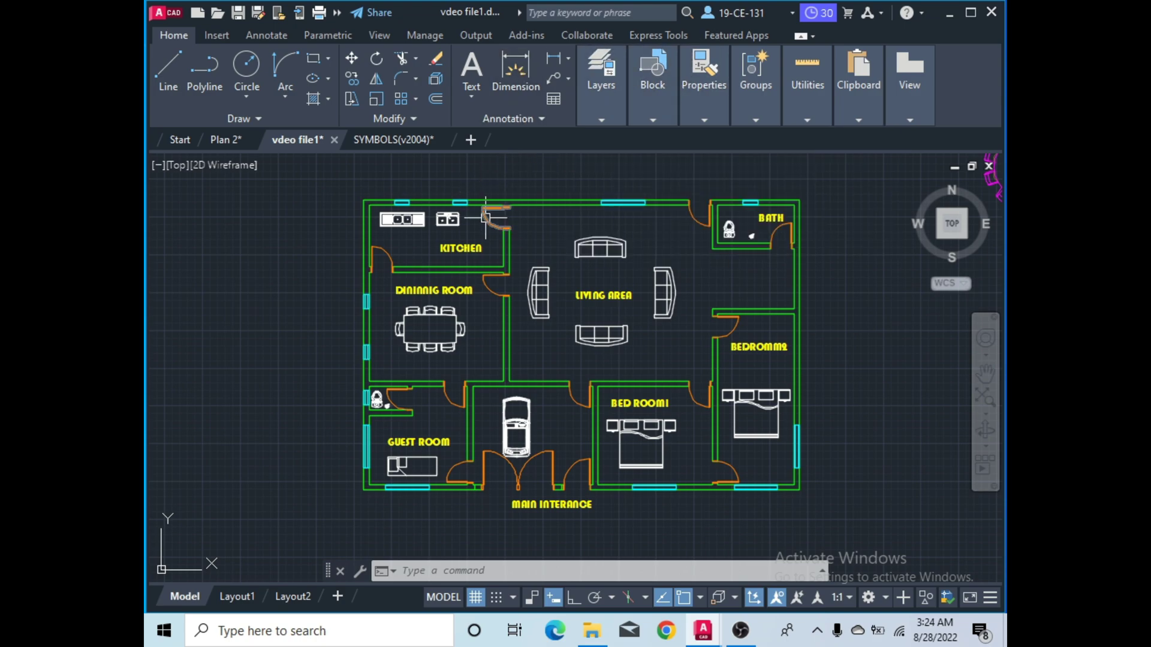
scroll(491, 198, down, 2)
scroll(513, 189, up, 2)
click(519, 91)
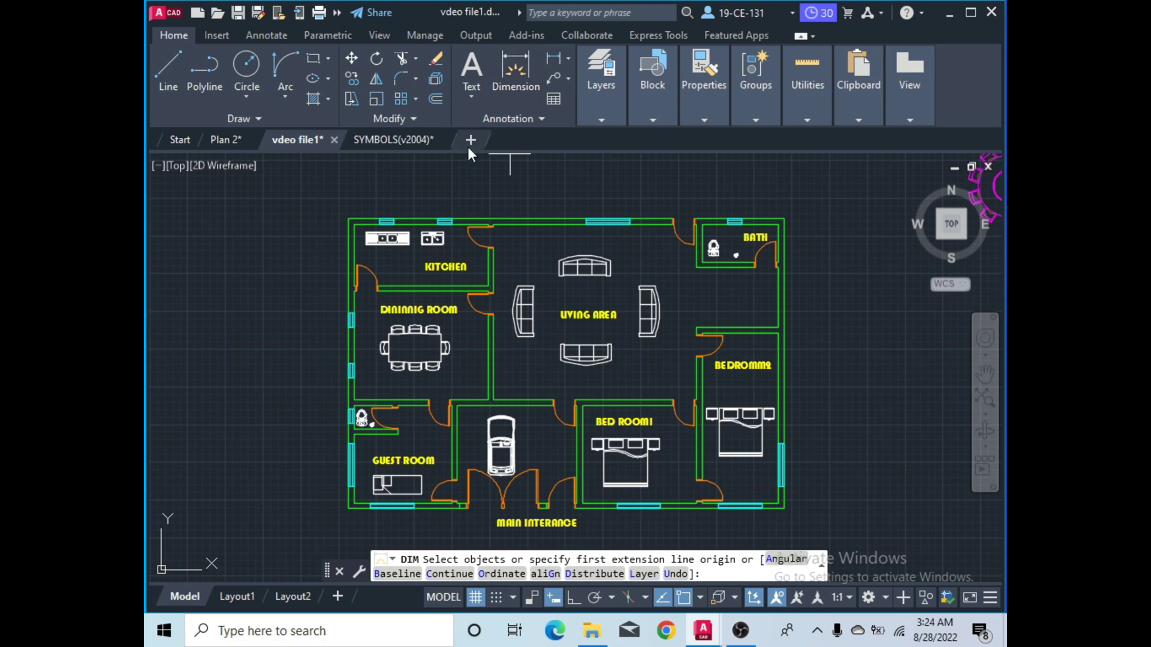
scroll(369, 203, up, 2)
click(339, 225)
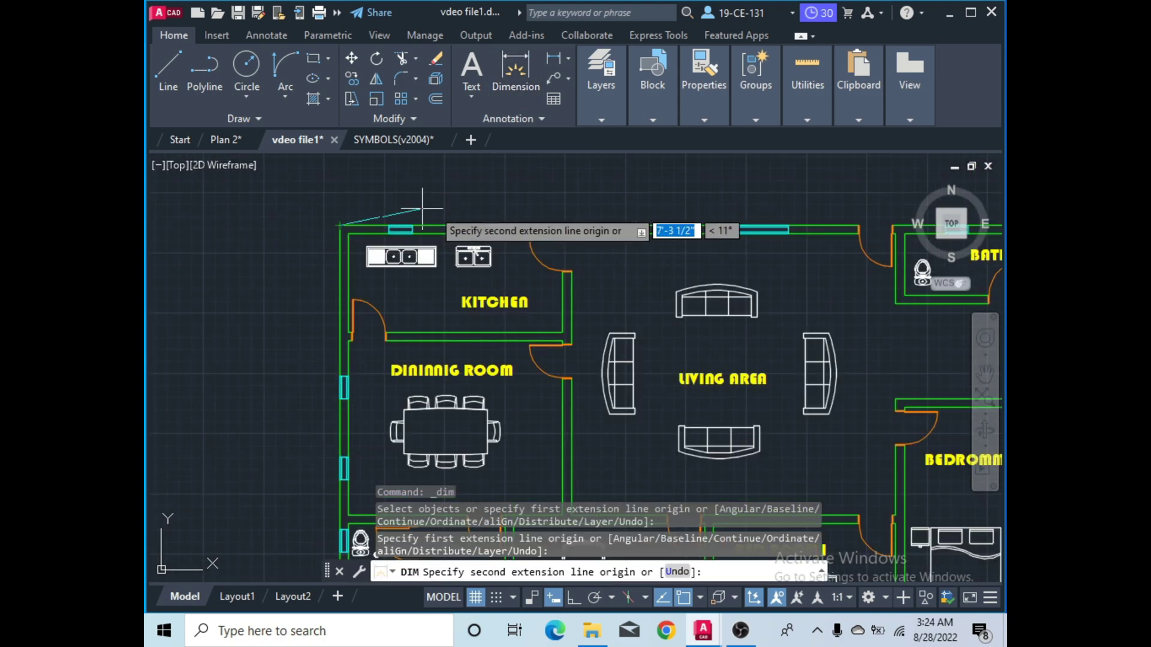
scroll(444, 210, down, 5)
scroll(609, 202, up, 2)
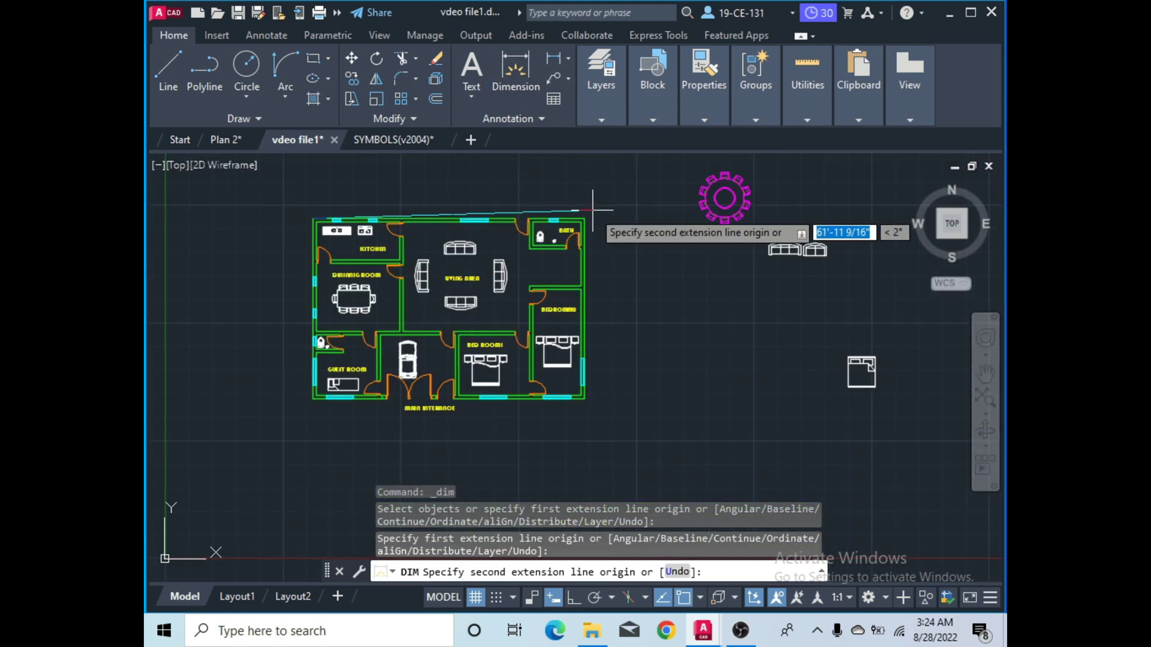
click(583, 220)
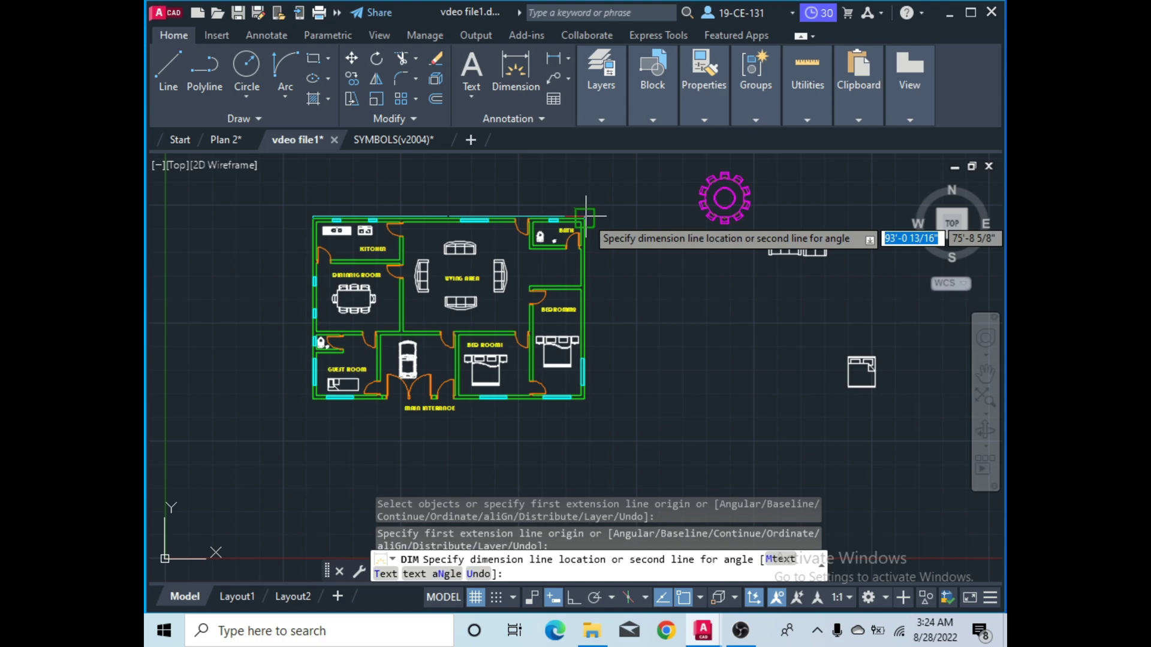
click(585, 186)
scroll(461, 184, up, 2)
right_click(473, 173)
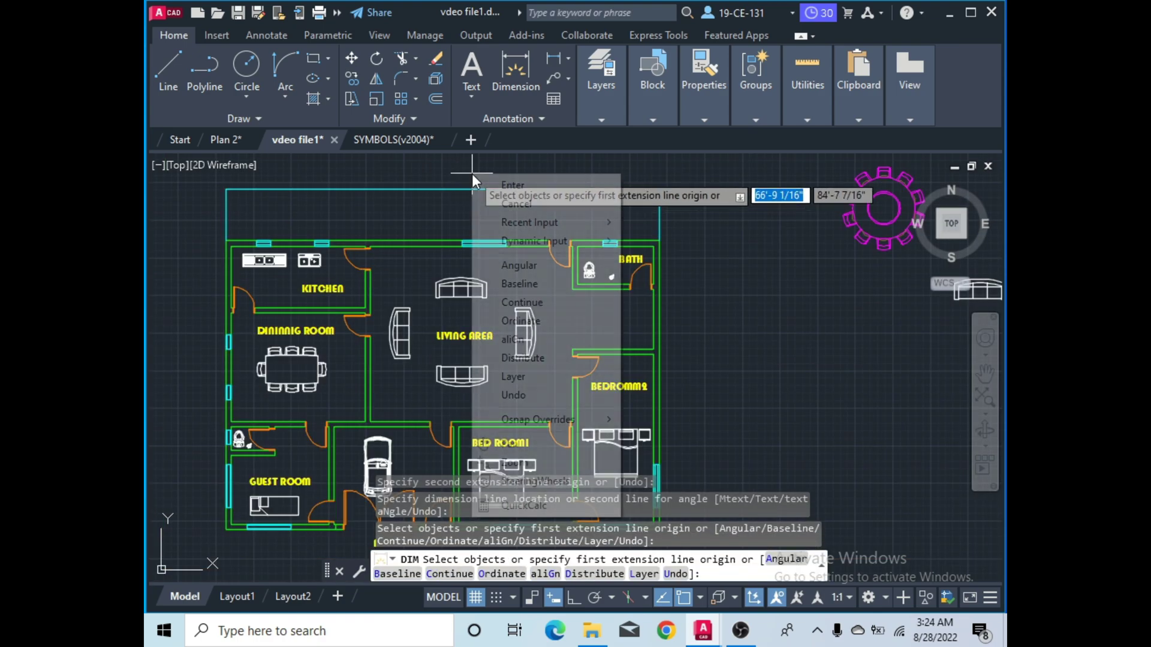
click(513, 186)
Examine the overall width dimension's line, text and arrowhead size above the house.
scroll(451, 187, up, 4)
scroll(451, 187, up, 5)
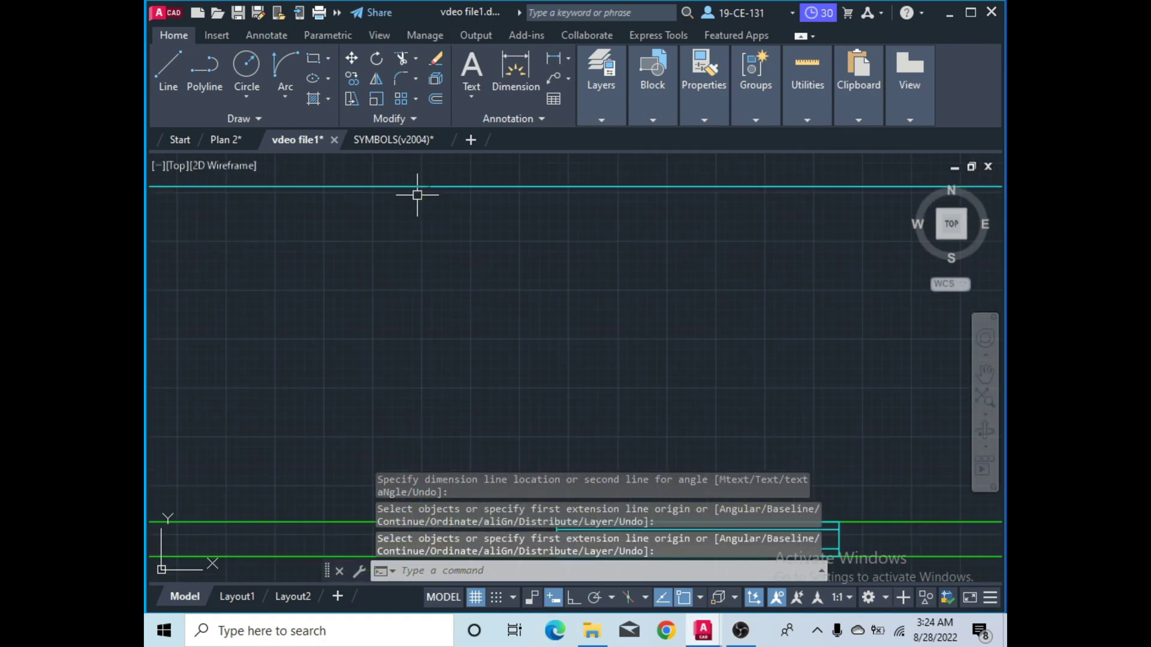
scroll(434, 190, up, 5)
scroll(432, 219, down, 5)
scroll(442, 190, up, 4)
scroll(442, 185, down, 5)
scroll(488, 236, down, 6)
scroll(585, 220, up, 8)
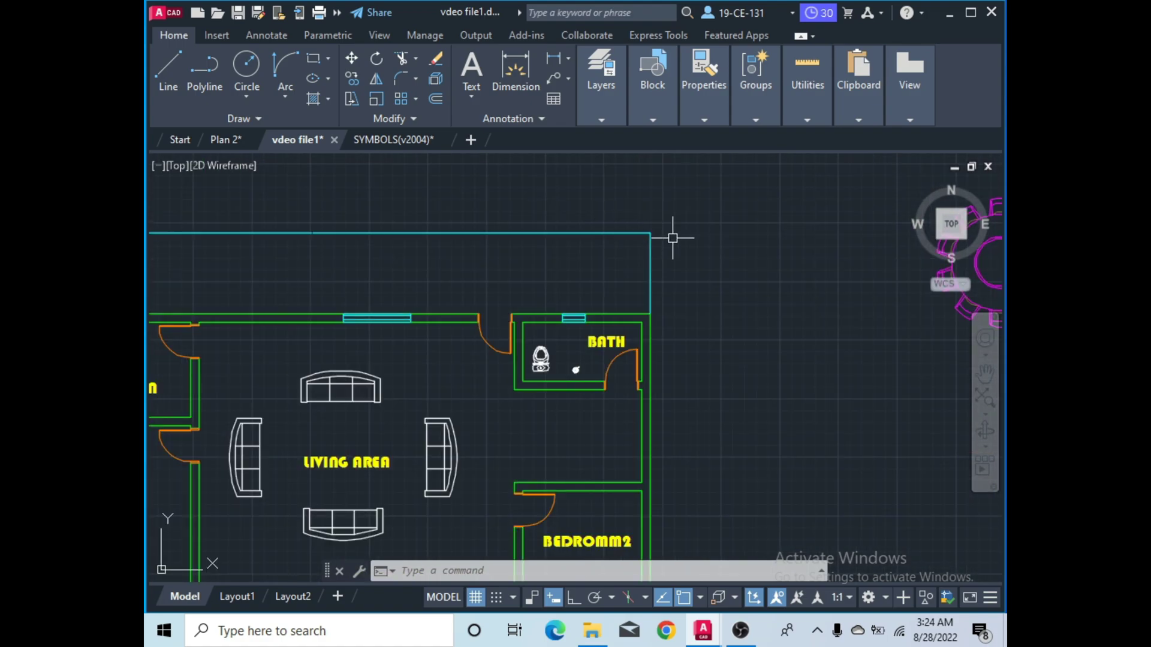
scroll(540, 204, up, 6)
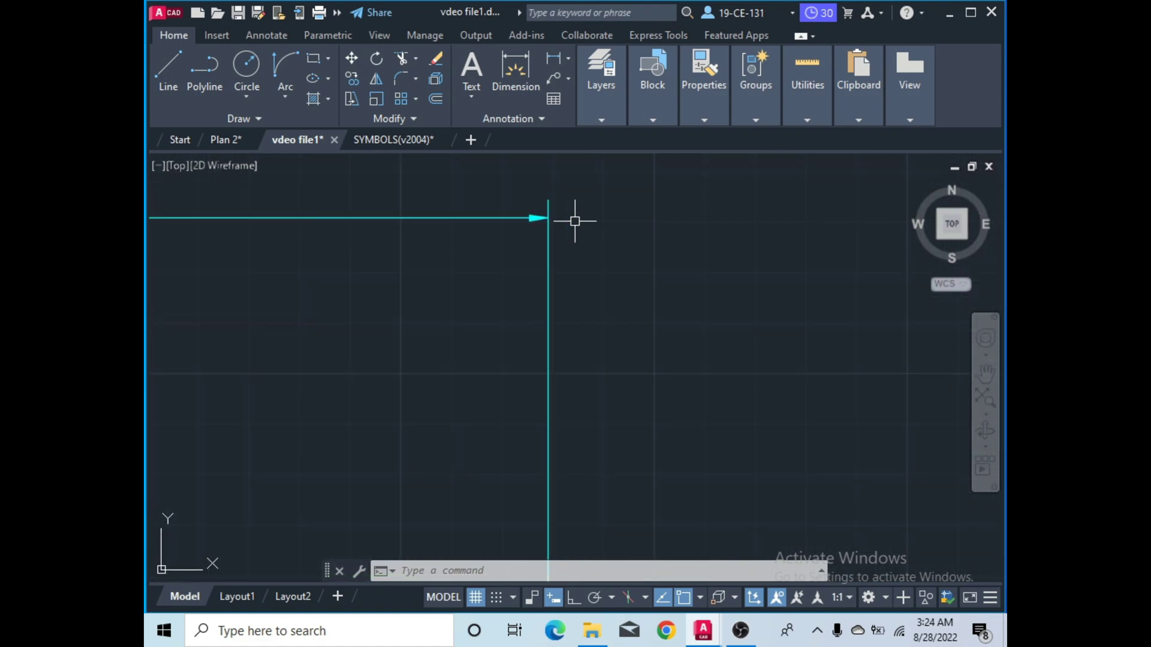
Erase the overall width dimension above the house.
click(519, 224)
click(520, 223)
scroll(651, 225, down, 5)
scroll(659, 212, down, 3)
scroll(593, 196, up, 4)
right_click(515, 193)
click(556, 287)
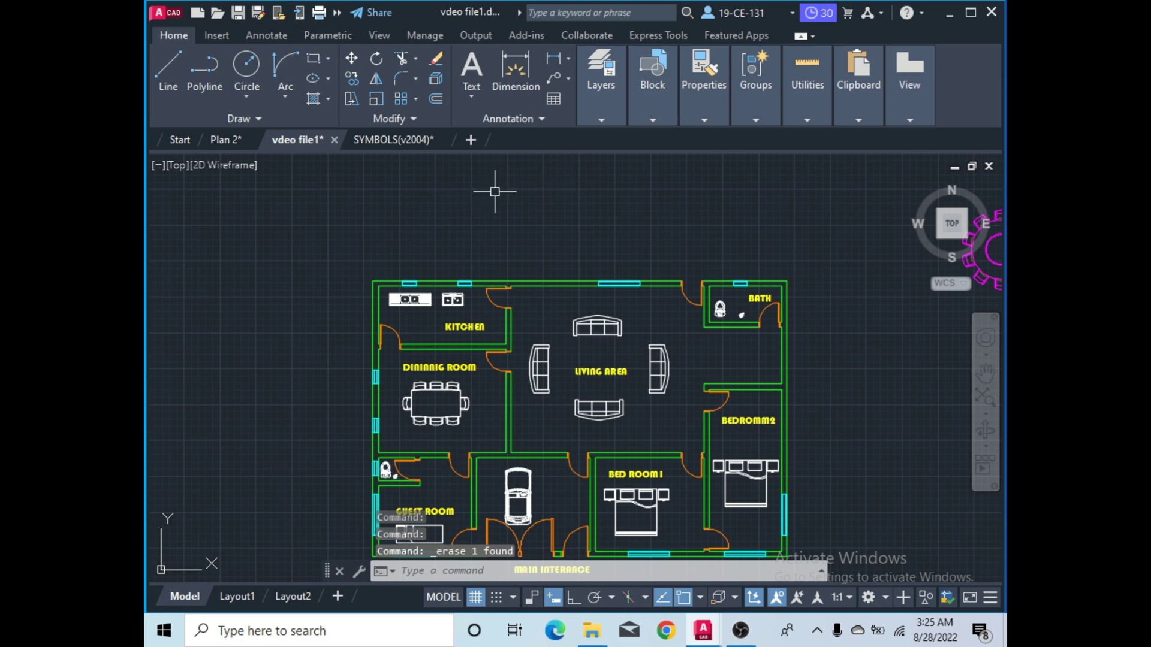
Make Dimension the current layer.
scroll(507, 189, down, 2)
scroll(571, 268, up, 2)
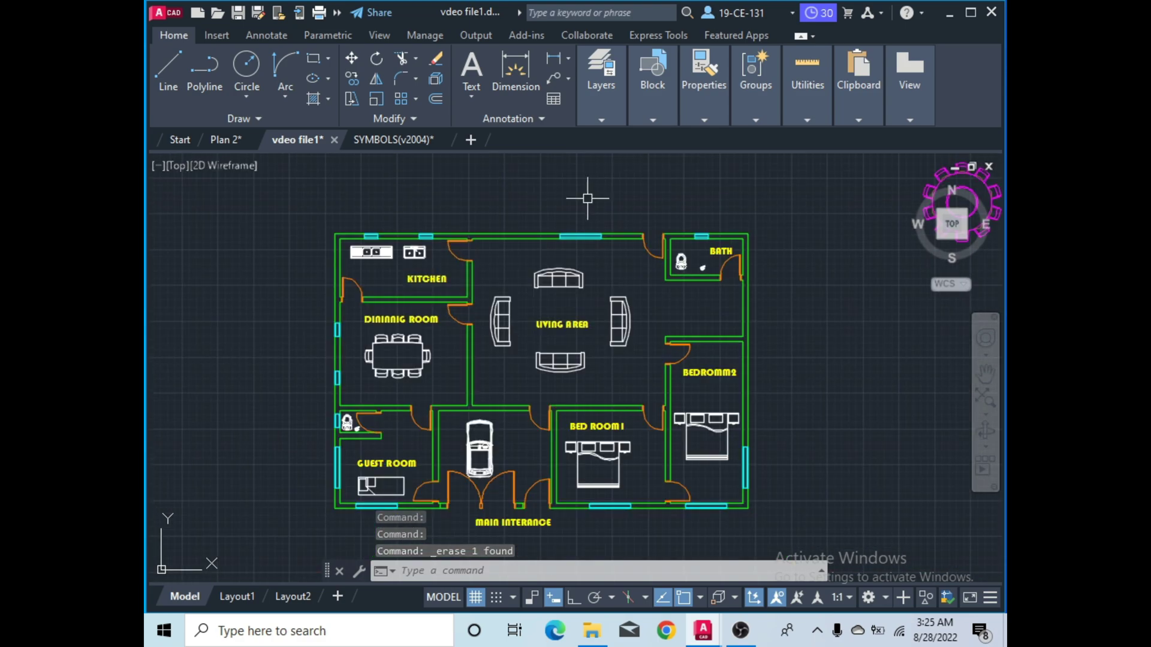
click(601, 72)
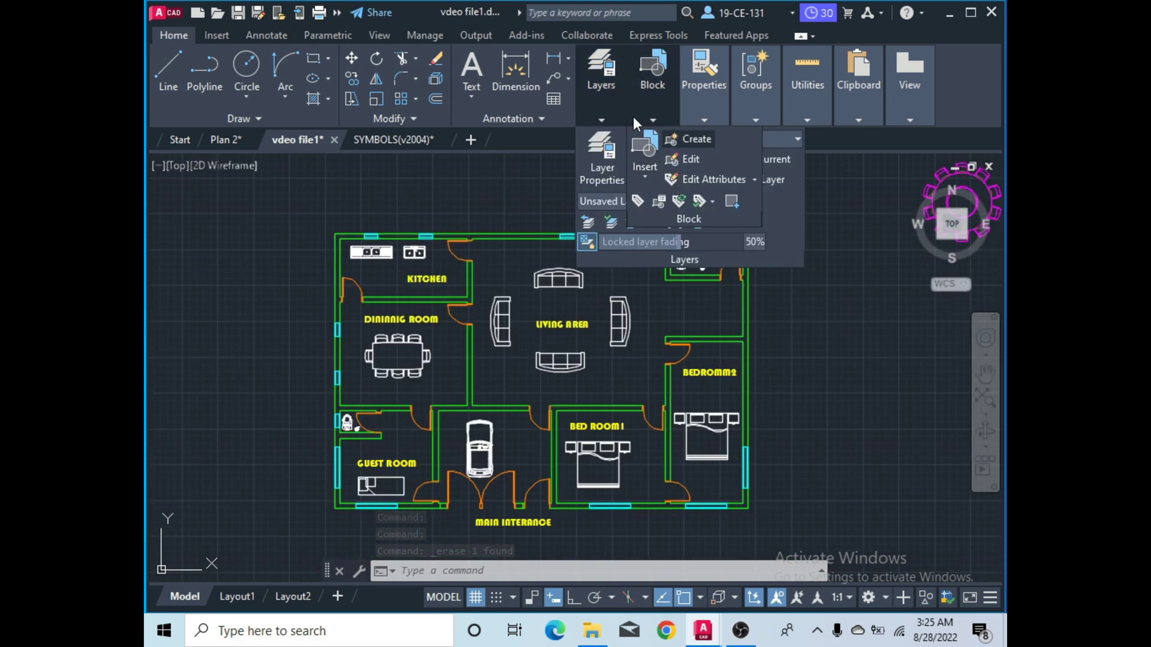
click(777, 139)
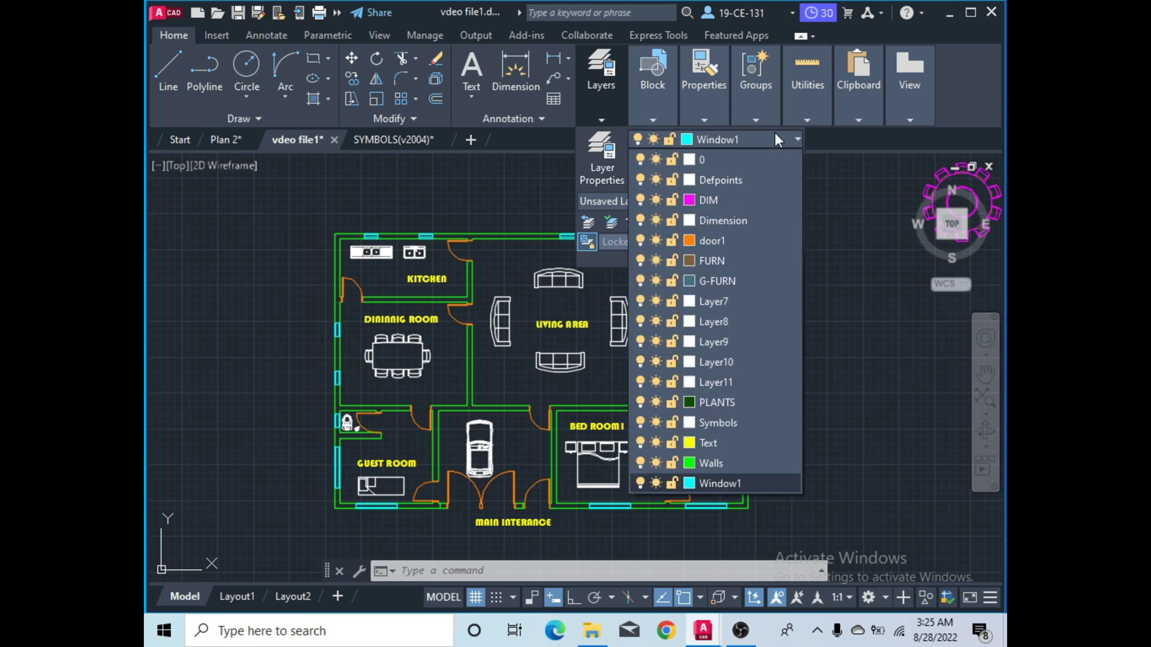
click(708, 221)
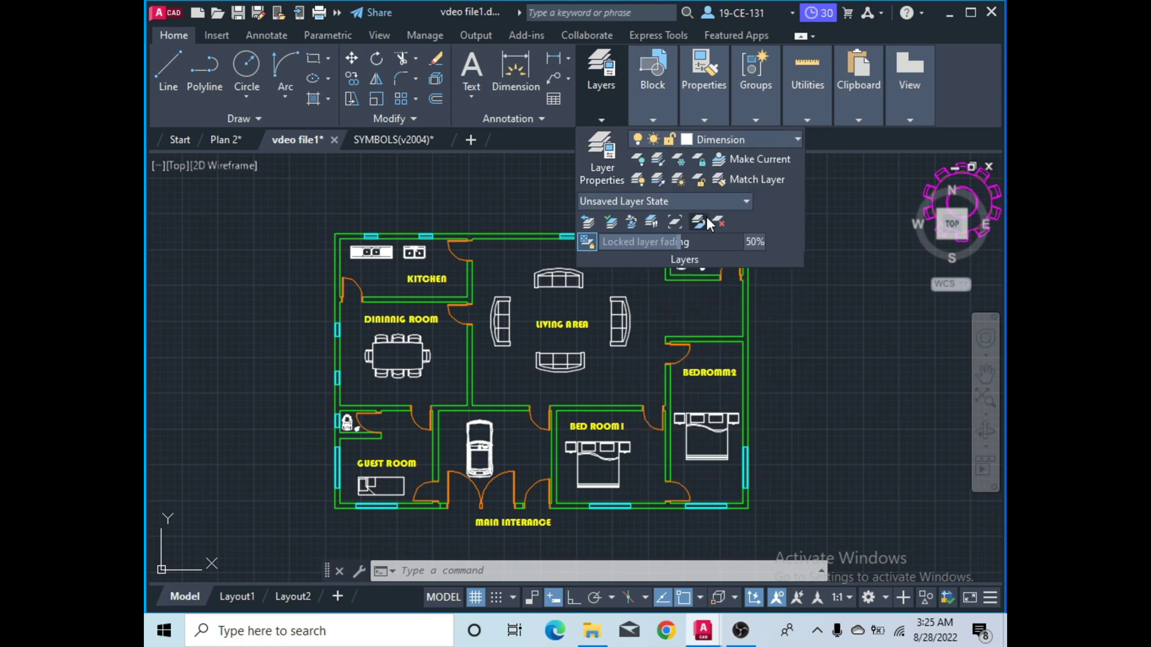
click(473, 188)
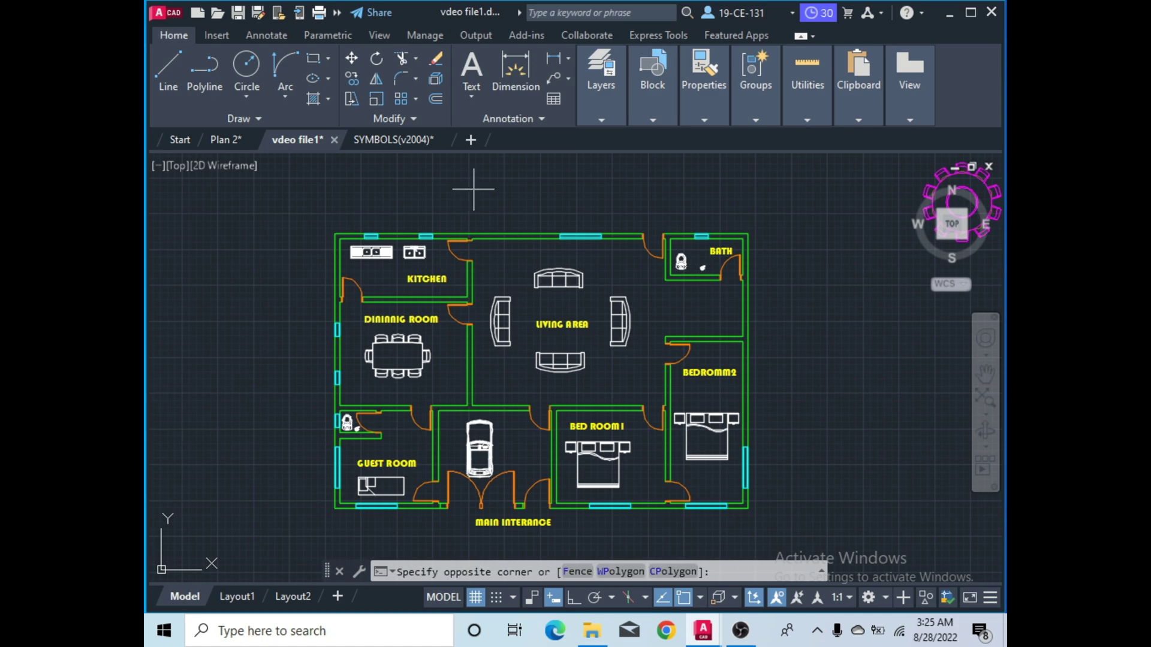
click(422, 198)
Create a new dimension style named wali1 based on Standard, for use with all dimensions.
click(527, 116)
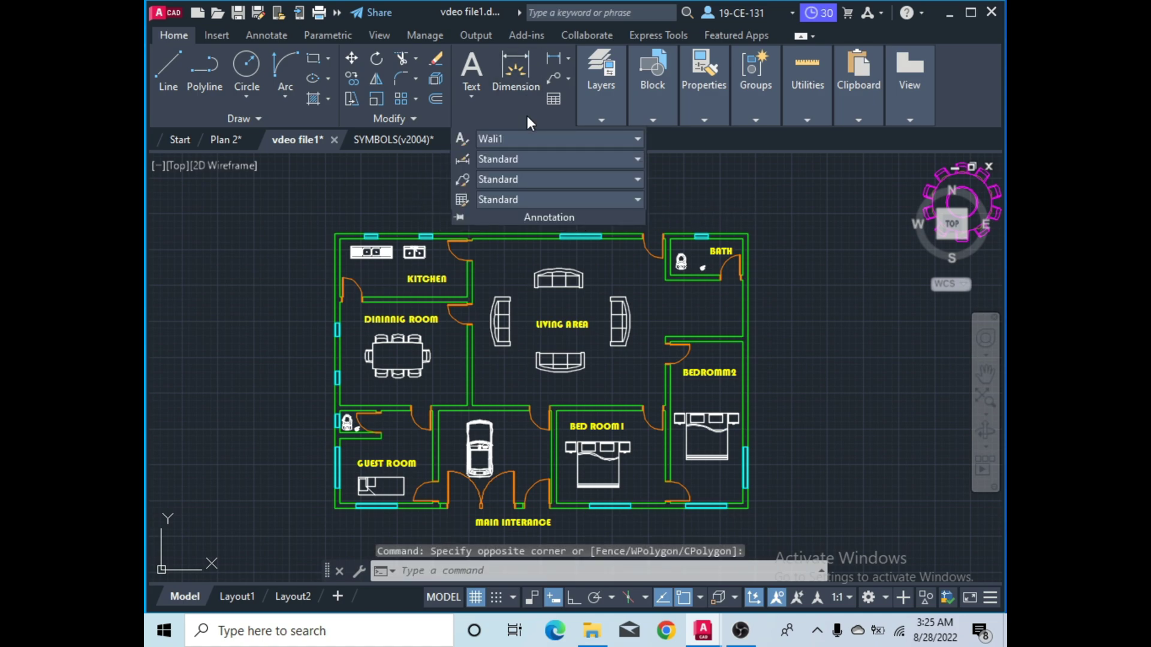
click(473, 159)
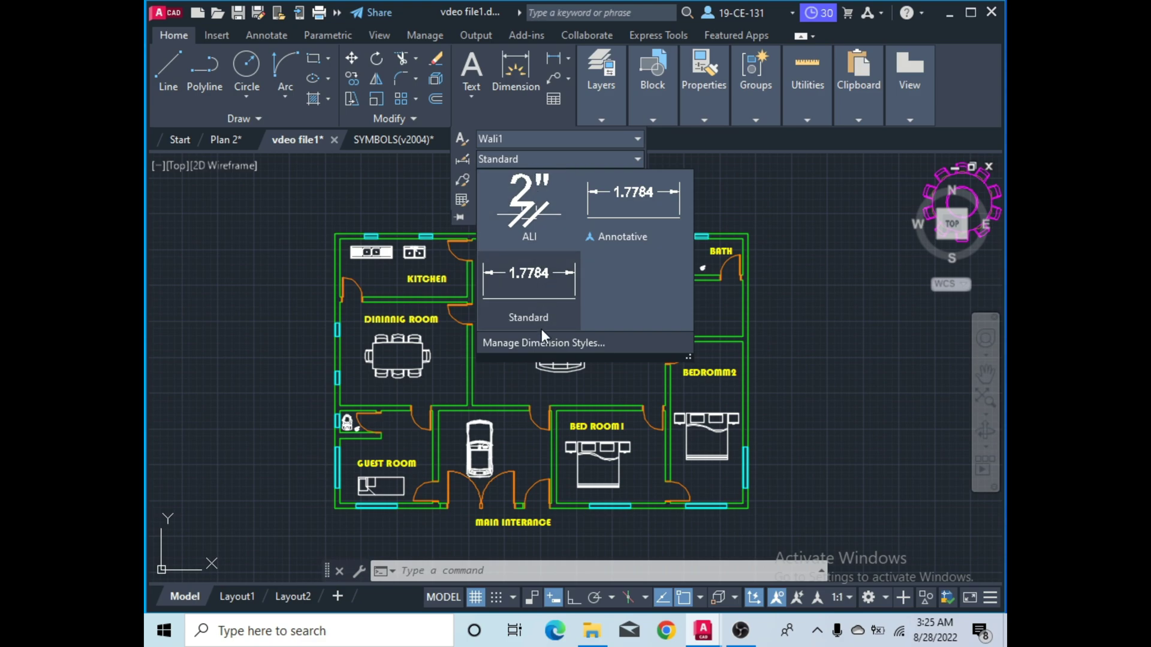
click(513, 343)
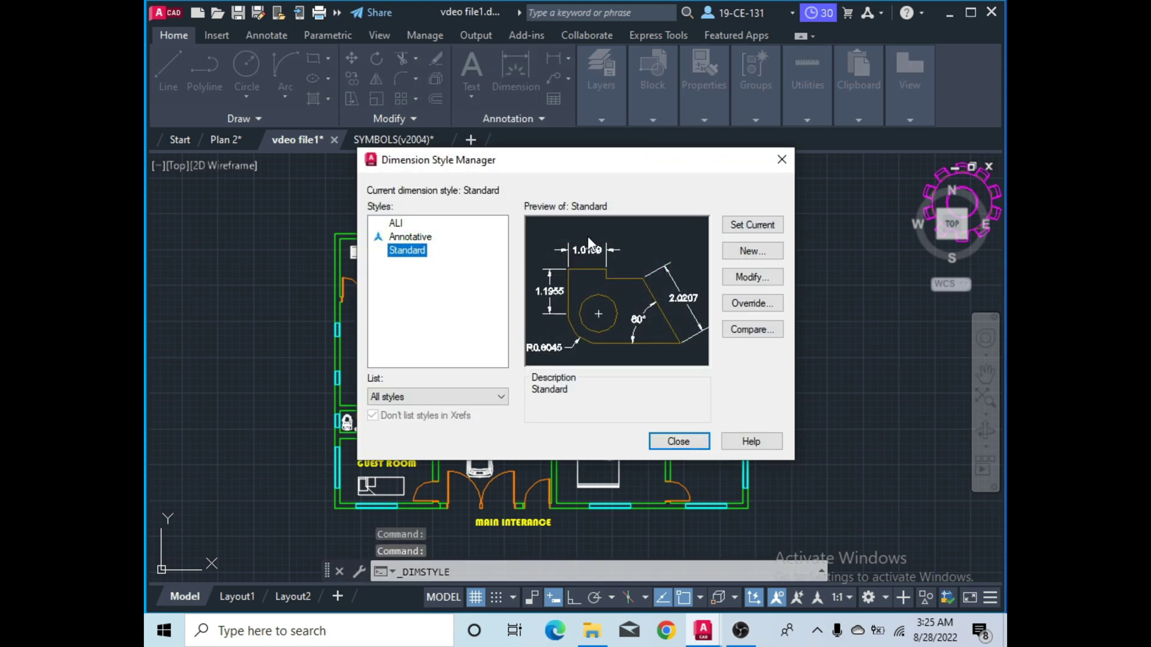
click(765, 255)
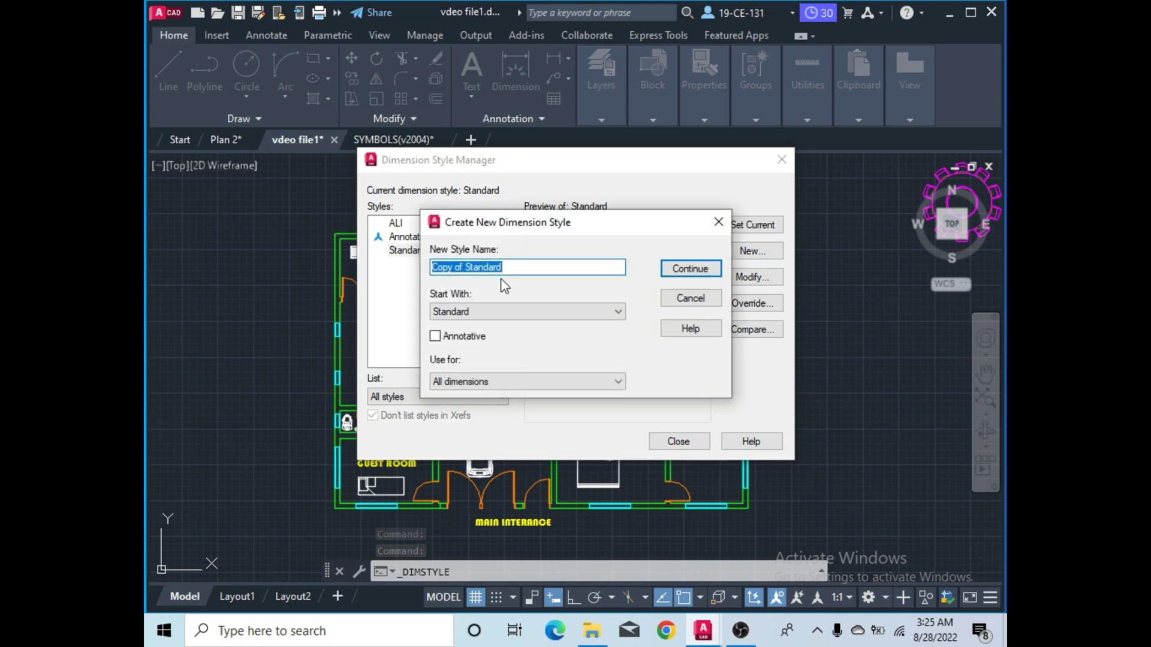
text(wali1)
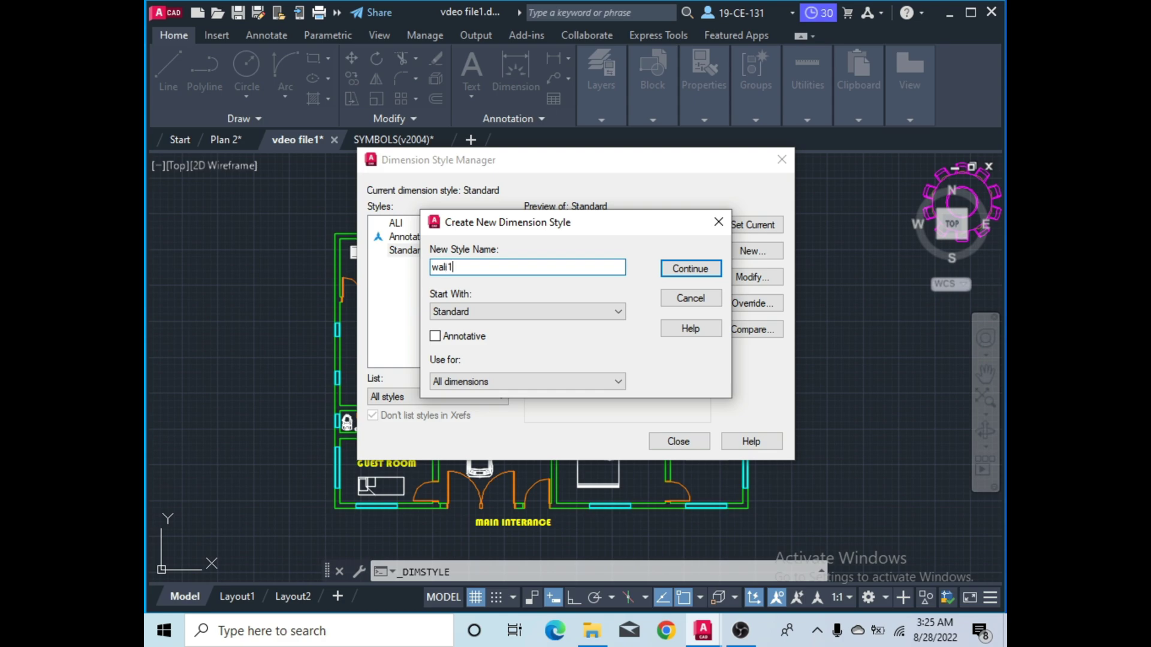
click(678, 268)
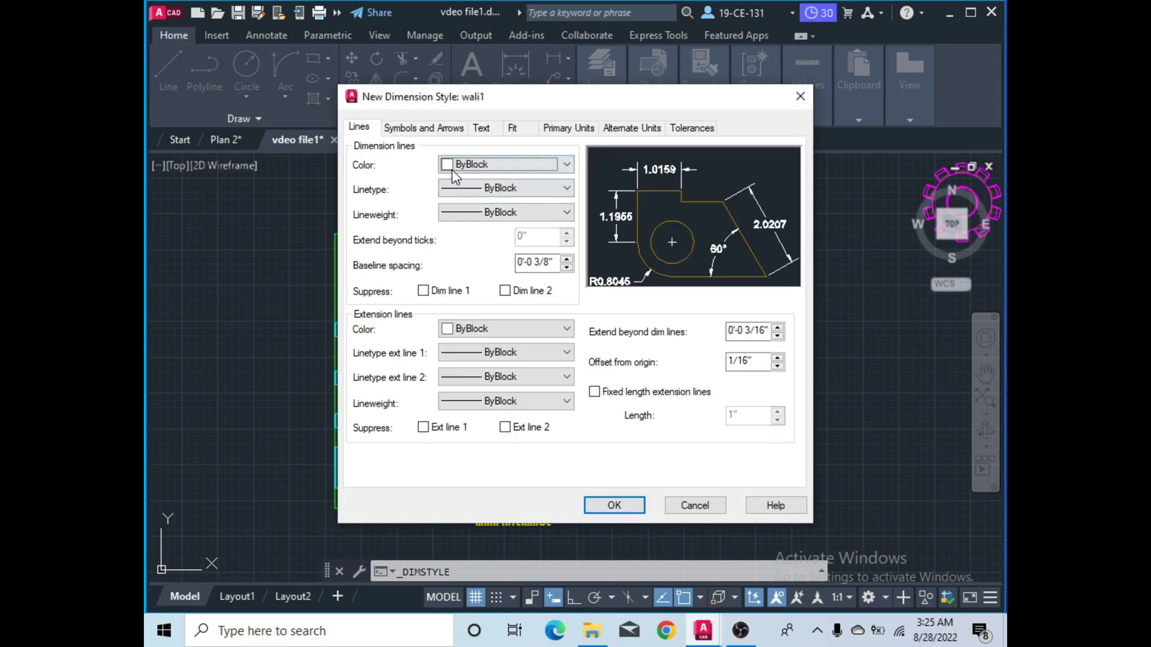
Try suppressing extension line 1 and extension line 2 in the new dimension style.
click(506, 165)
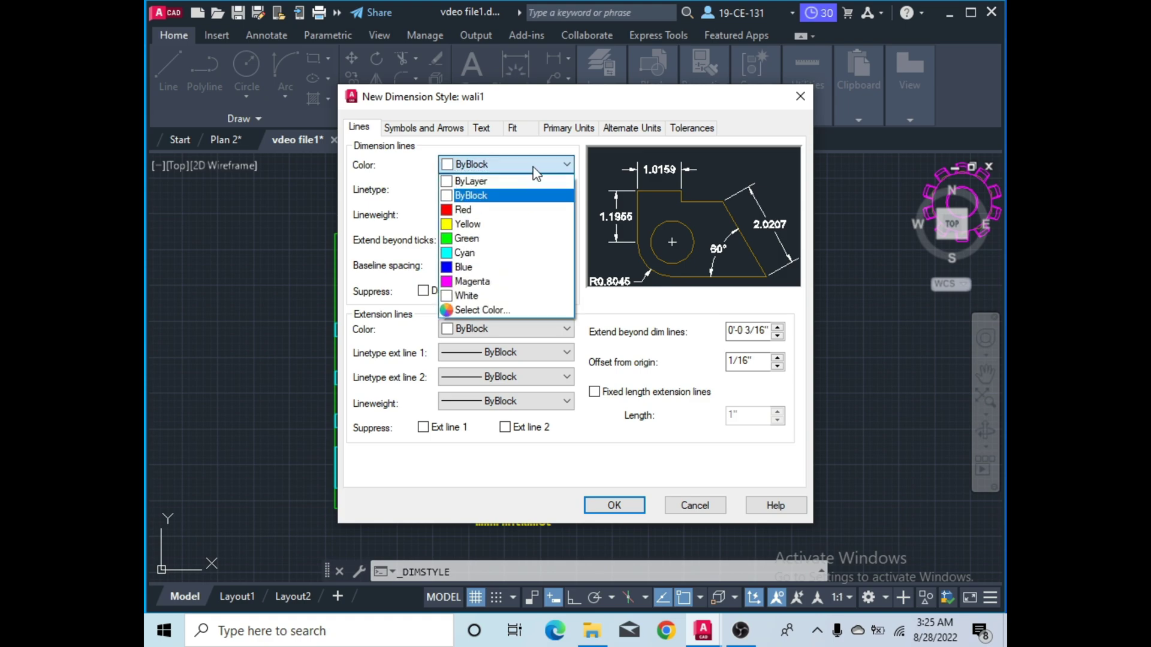
click(536, 162)
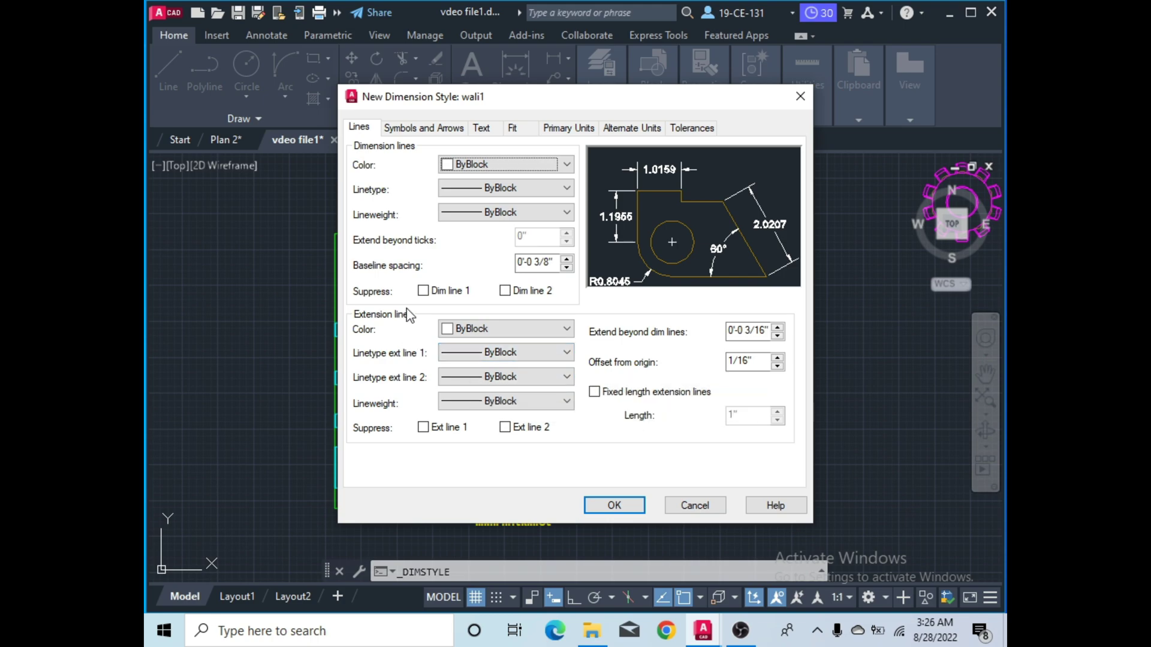
click(424, 427)
click(430, 431)
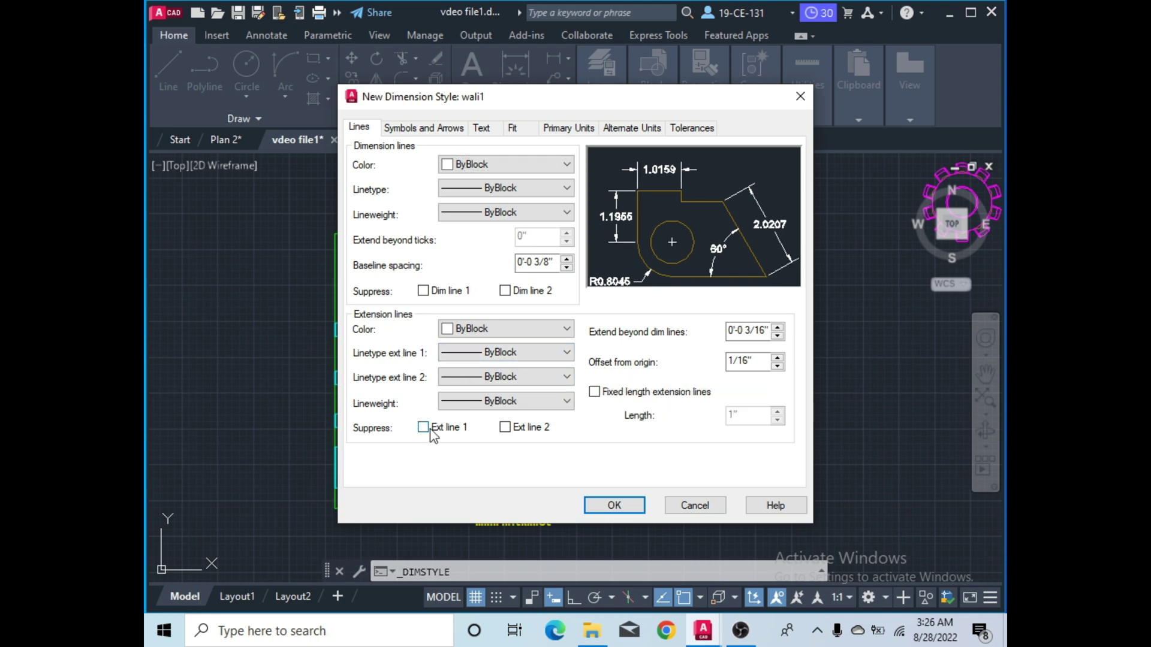
click(432, 429)
click(515, 429)
click(514, 429)
click(515, 429)
click(515, 429)
click(508, 428)
Set the style's first, second and leader arrowheads to Architectural tick and the arrow size to 1'.
click(420, 128)
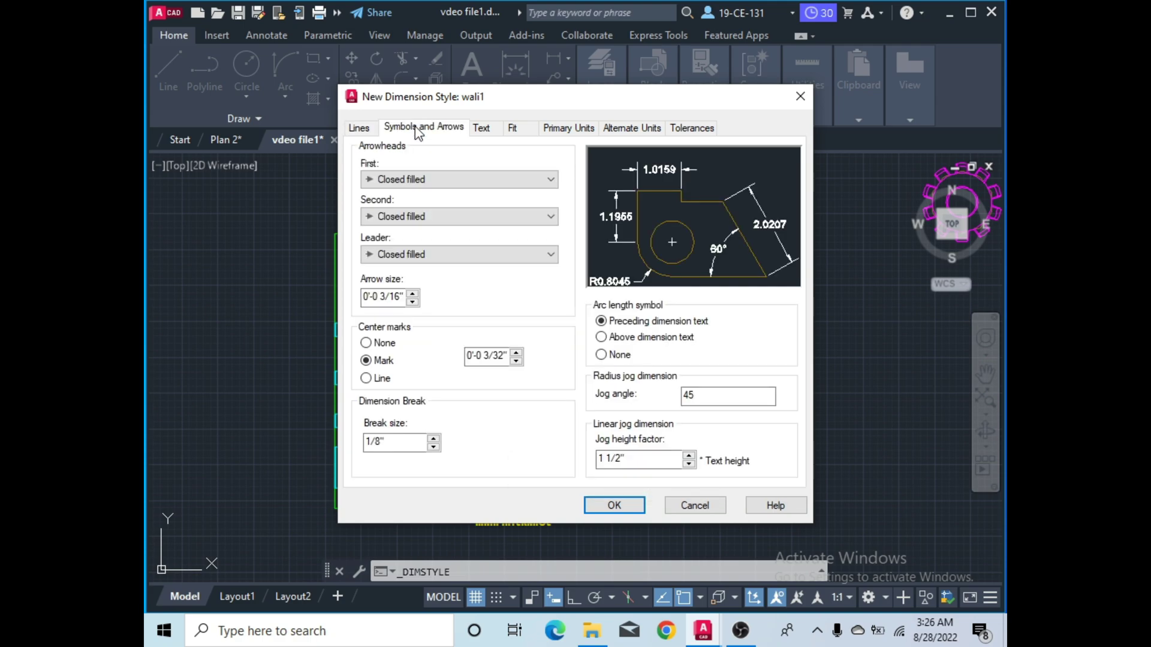
click(505, 185)
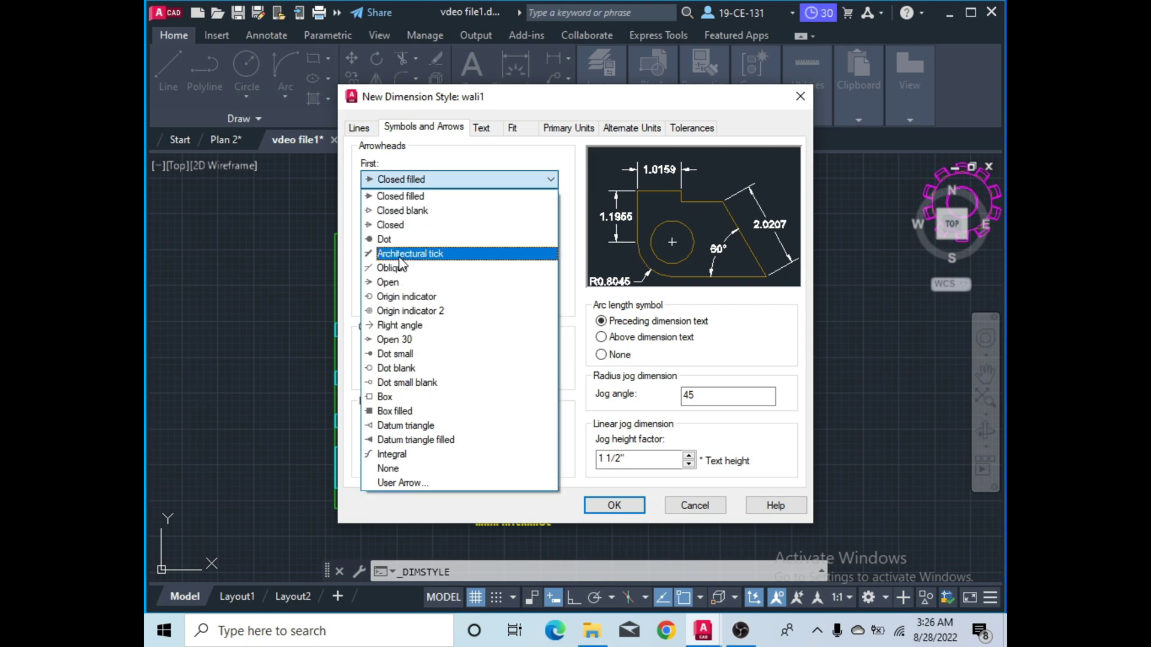
click(398, 255)
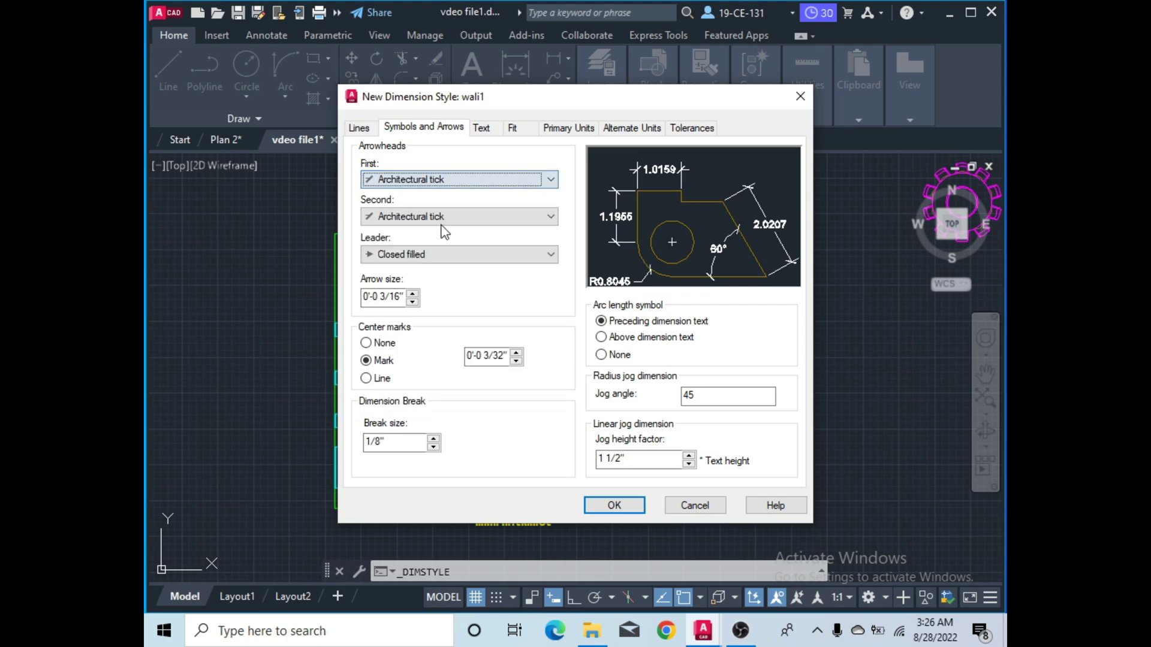
click(465, 255)
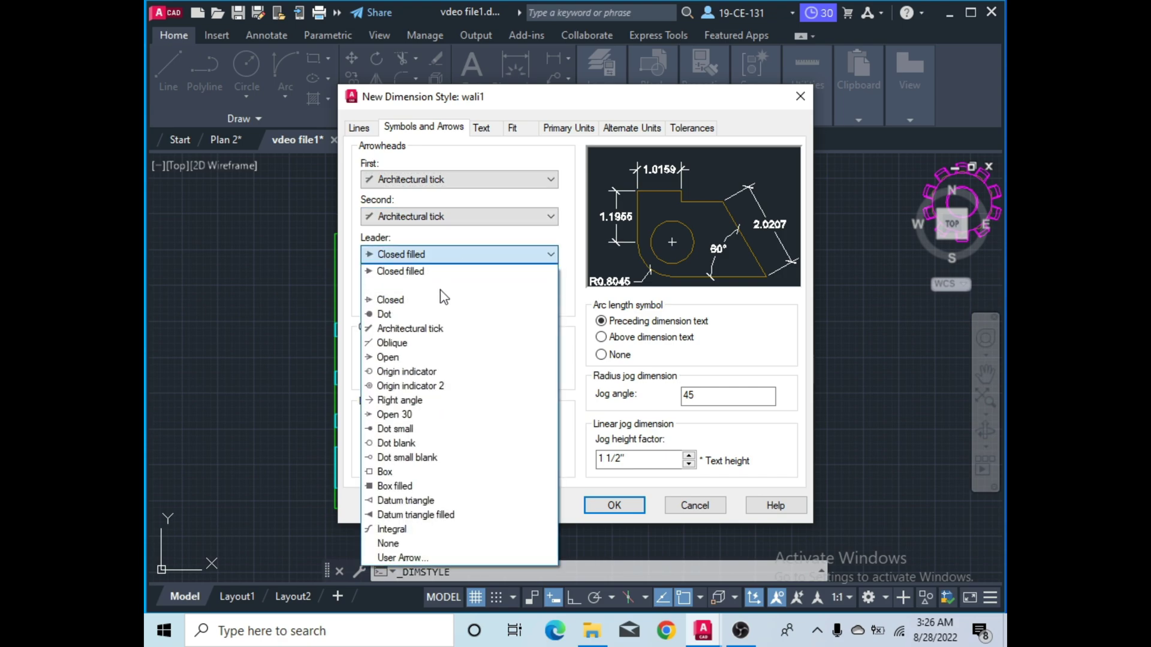
click(435, 329)
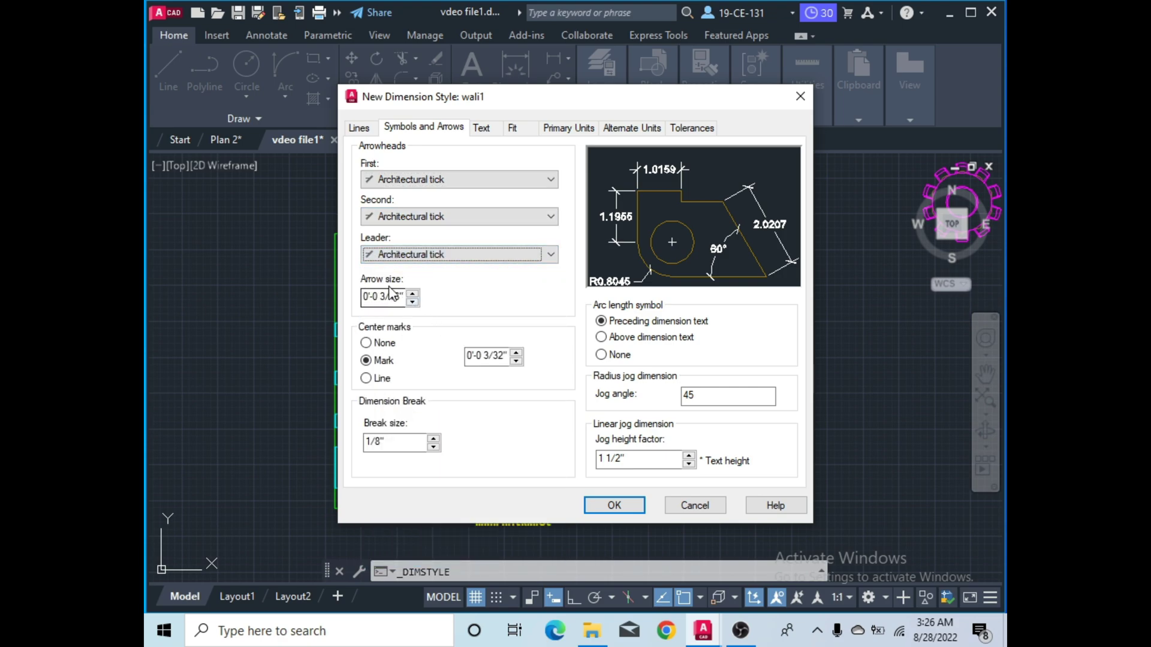
drag(402, 296, 358, 296)
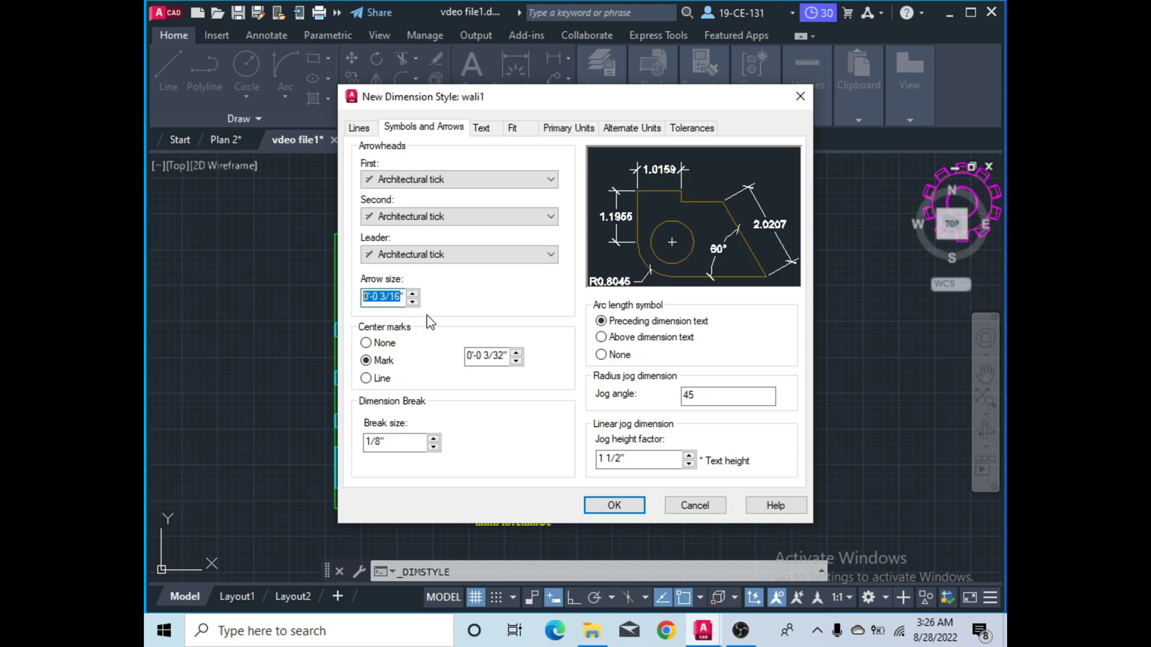
text(1)
text(')
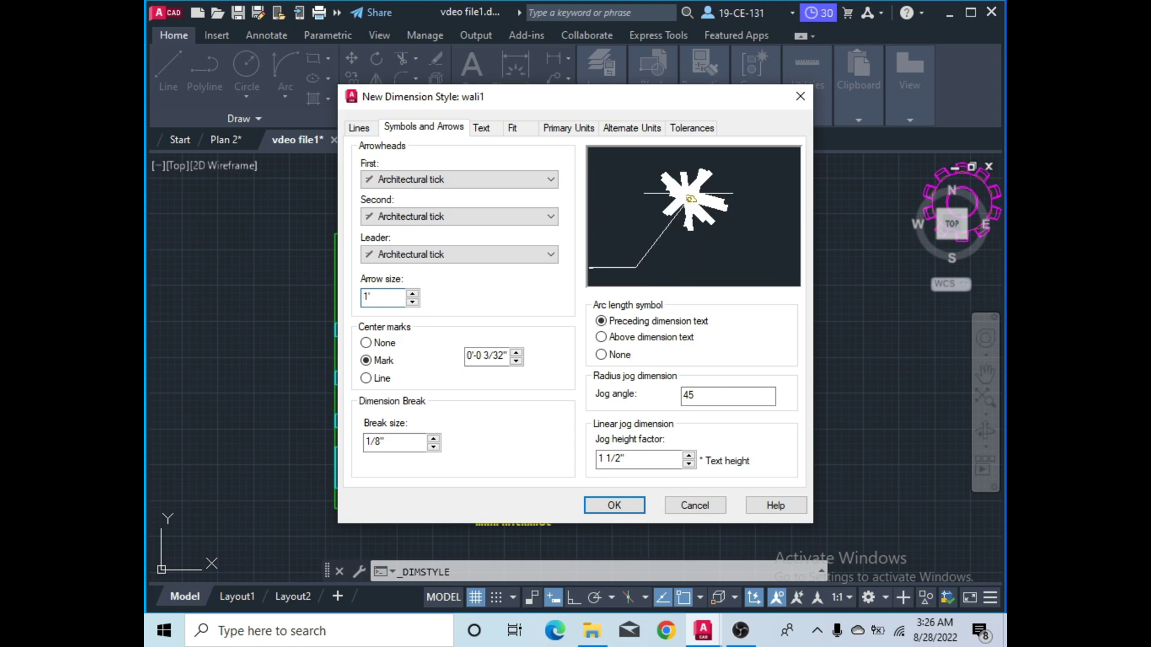
Set the style's dimension text color to Green and the text height to 1', keeping the Standard text style.
click(481, 130)
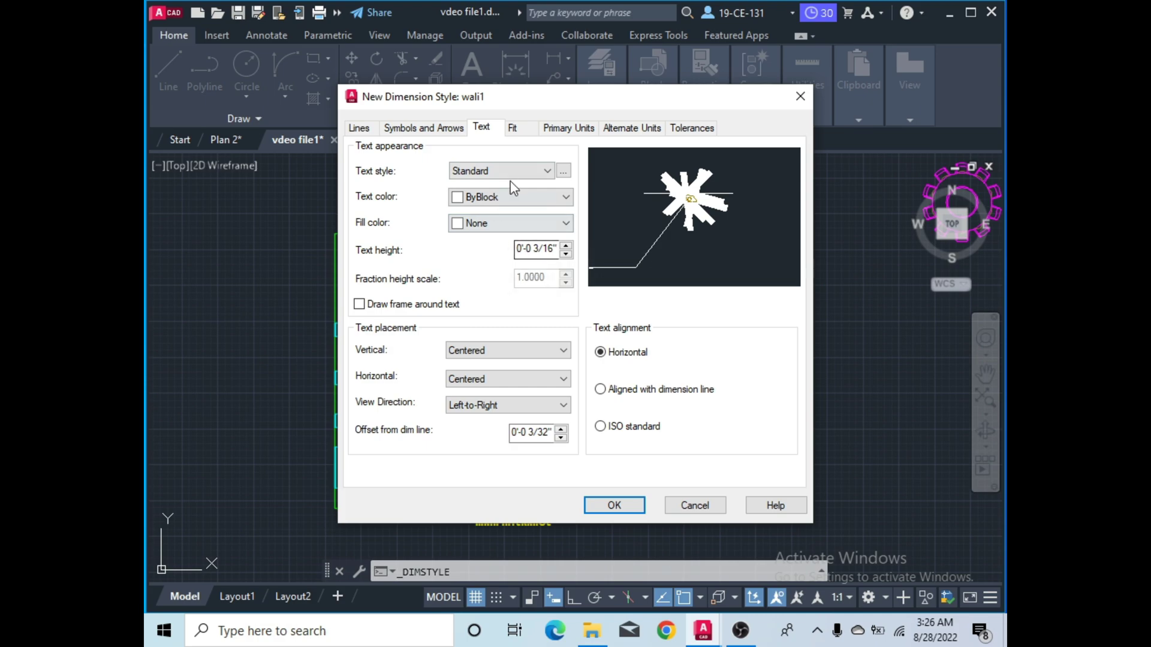
click(496, 172)
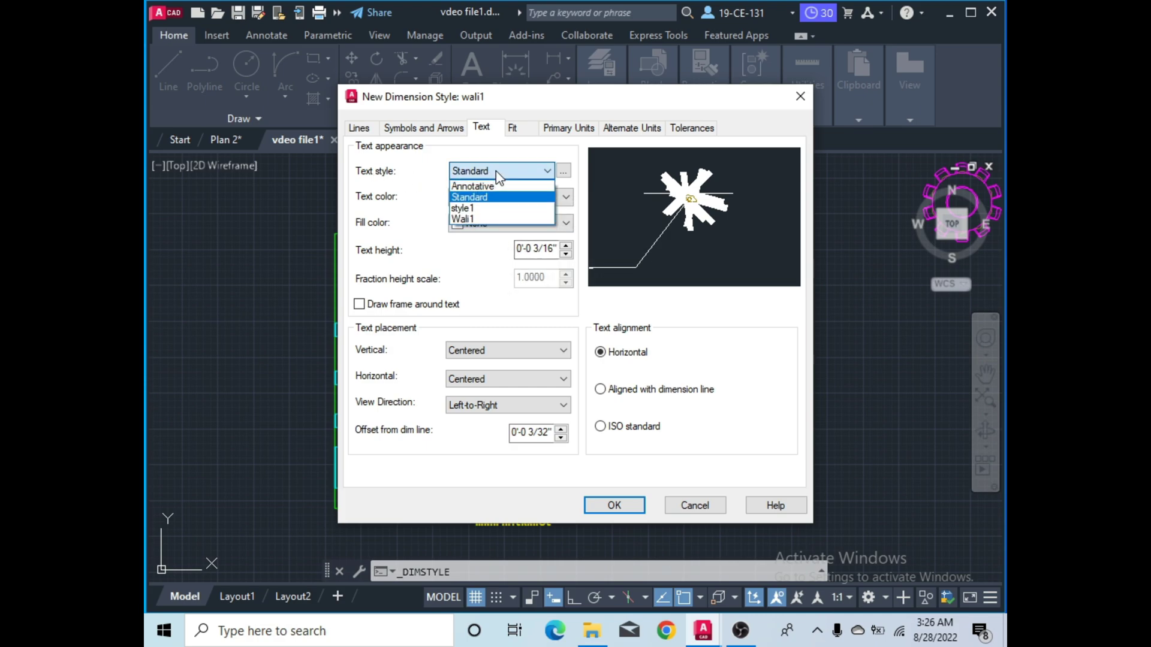
click(460, 175)
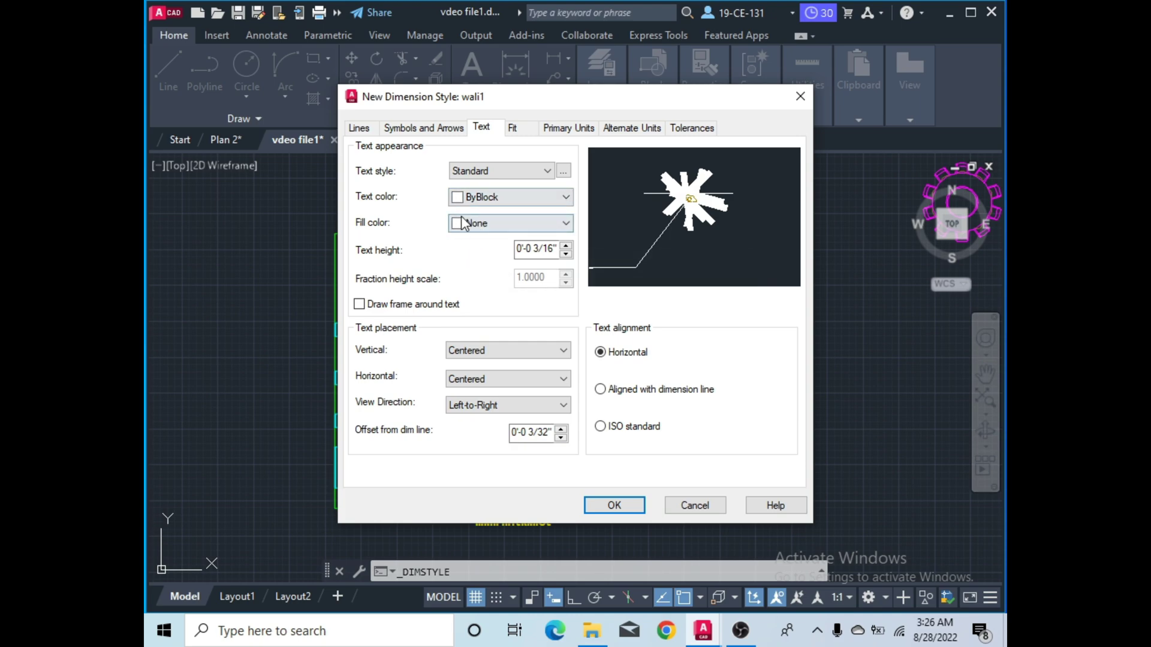
click(457, 199)
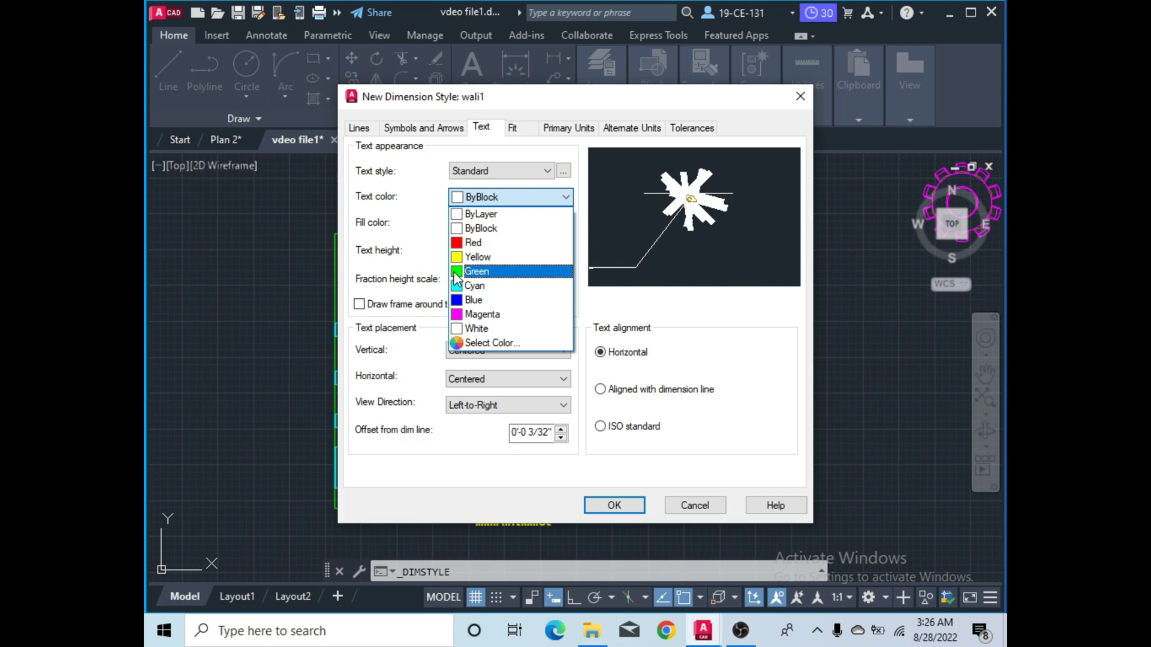
click(456, 274)
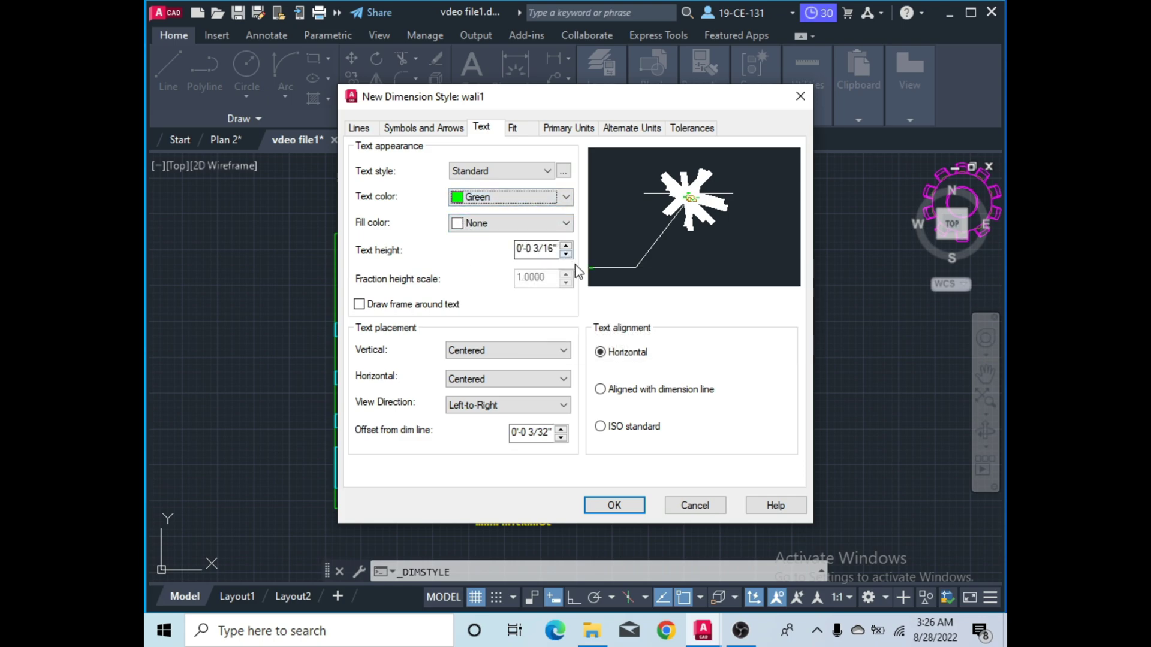
drag(559, 249, 488, 269)
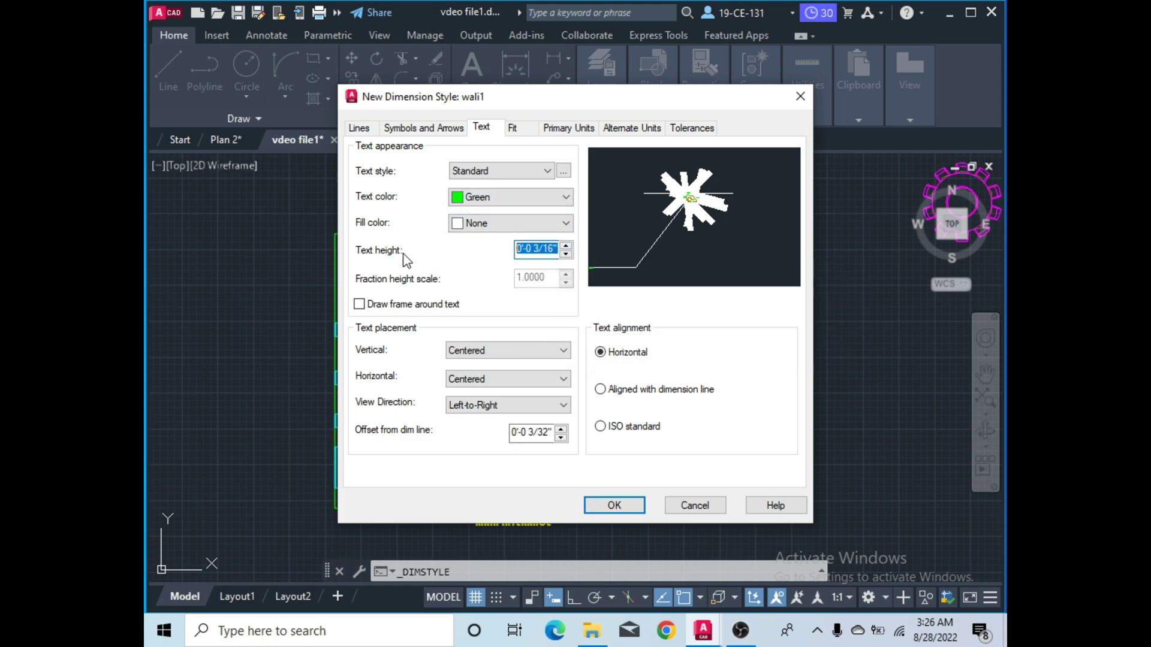
text(1)
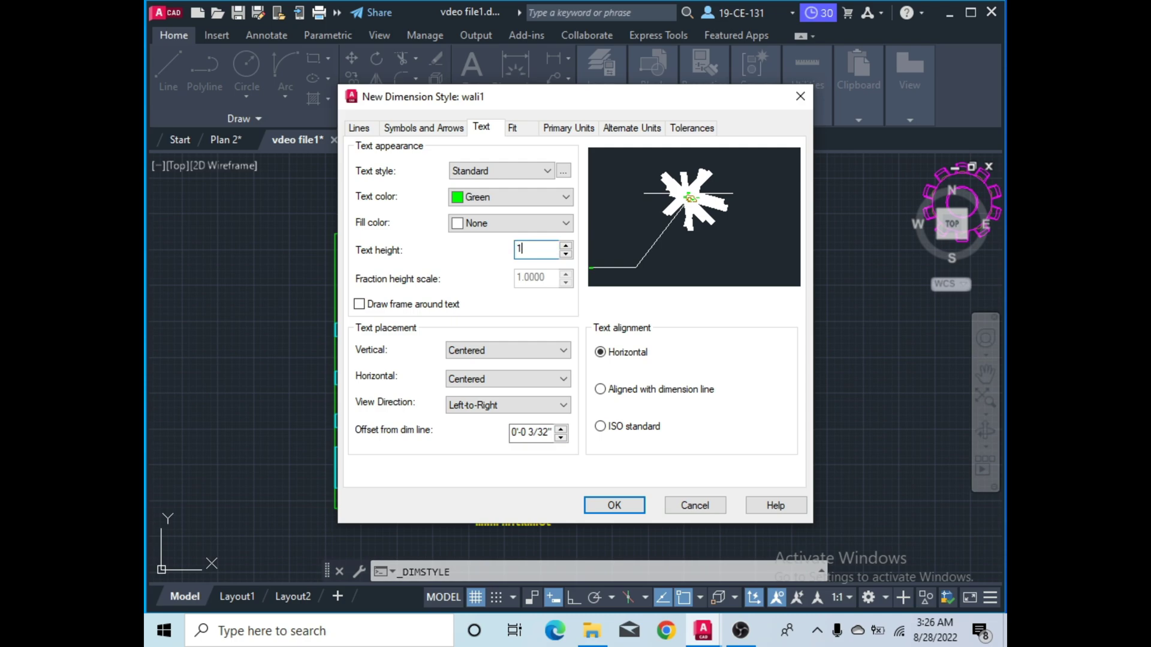
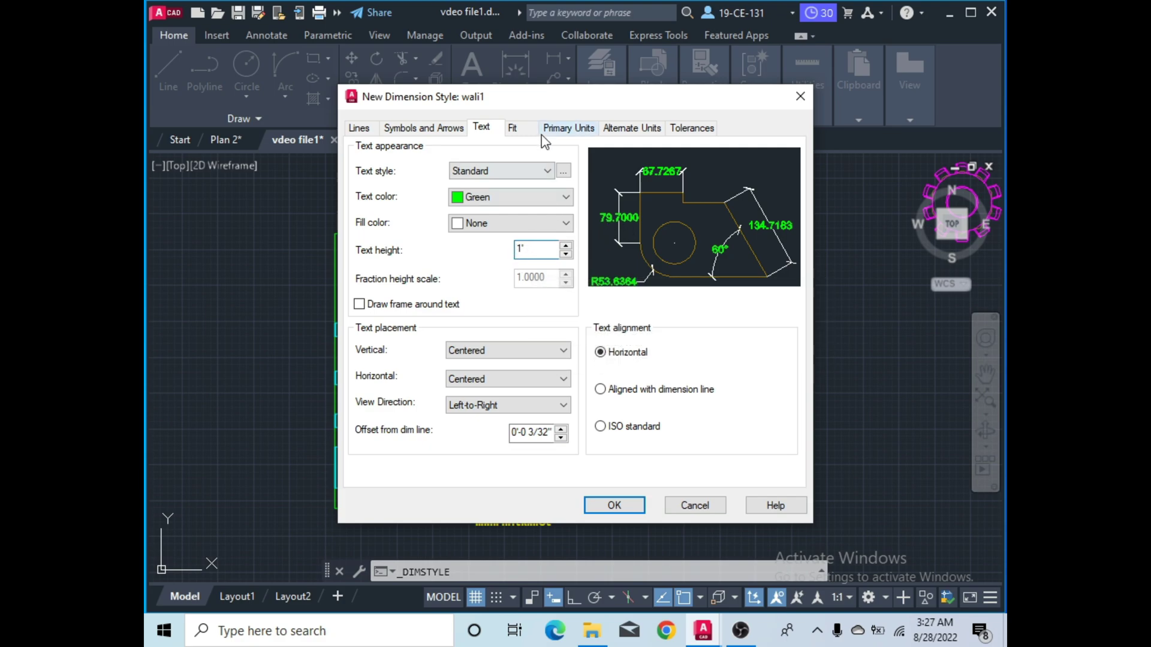
Set the style's primary unit format for linear dimensions to Architectural, then save the style and close the Dimension Style Manager.
click(514, 129)
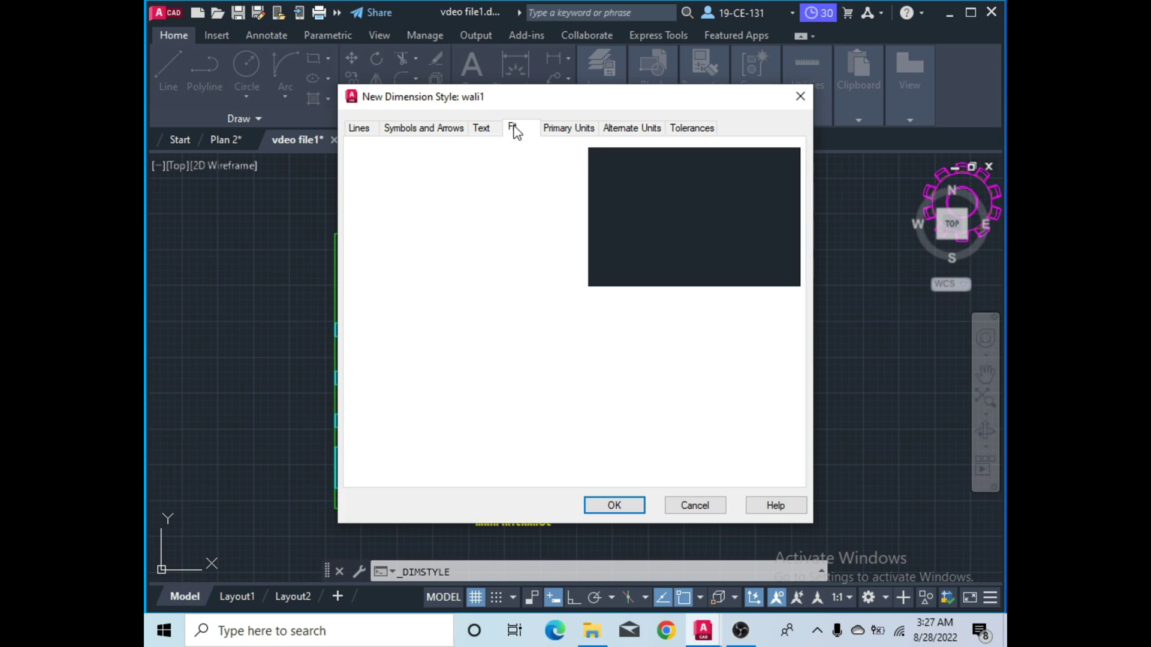
click(560, 130)
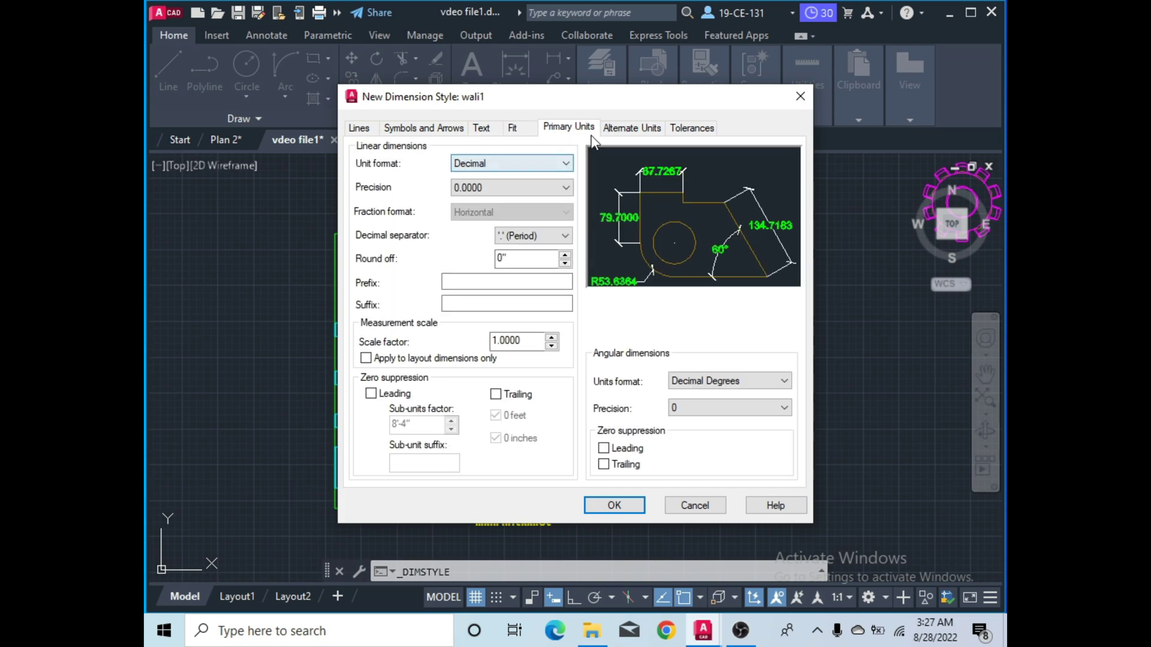
click(533, 163)
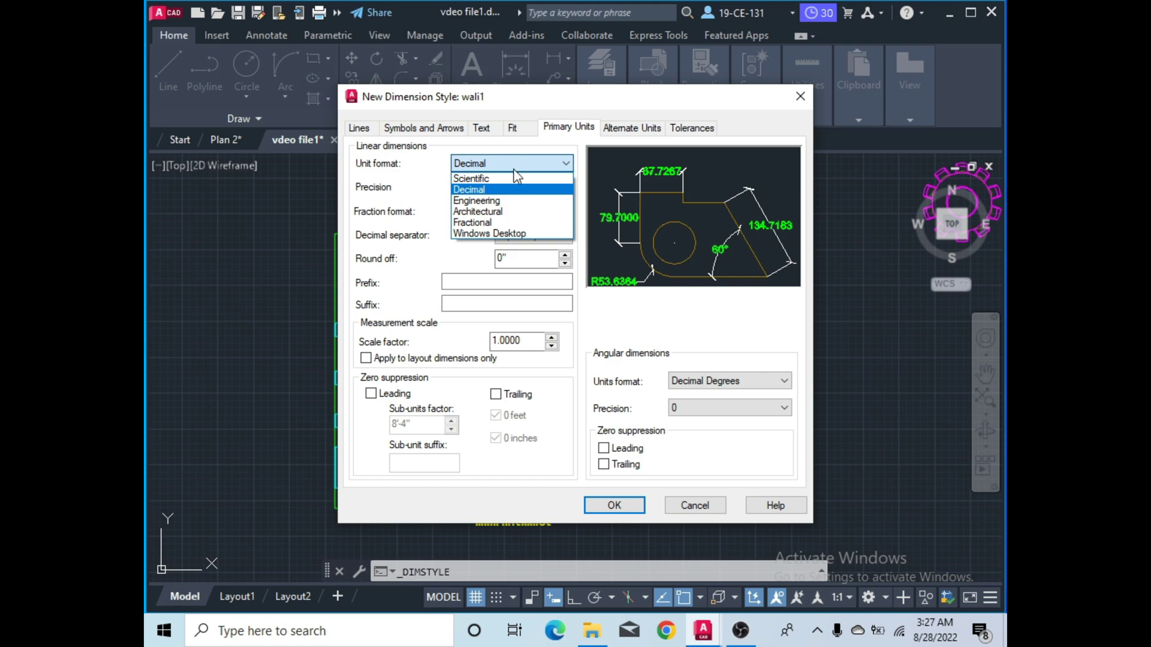
click(475, 213)
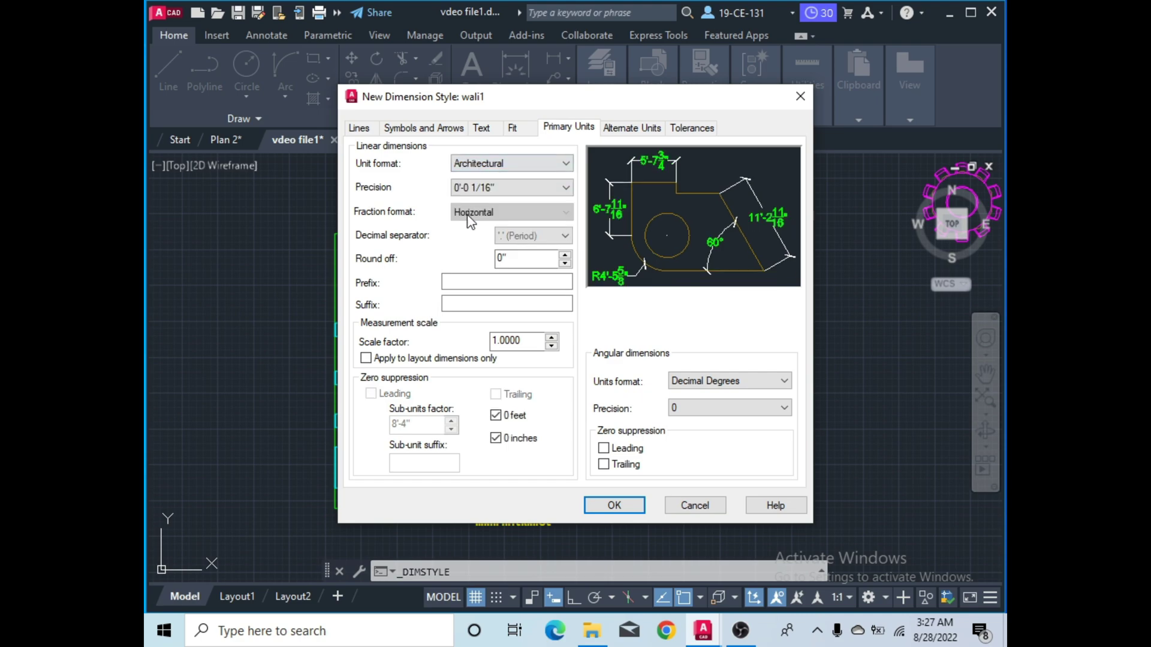
click(549, 167)
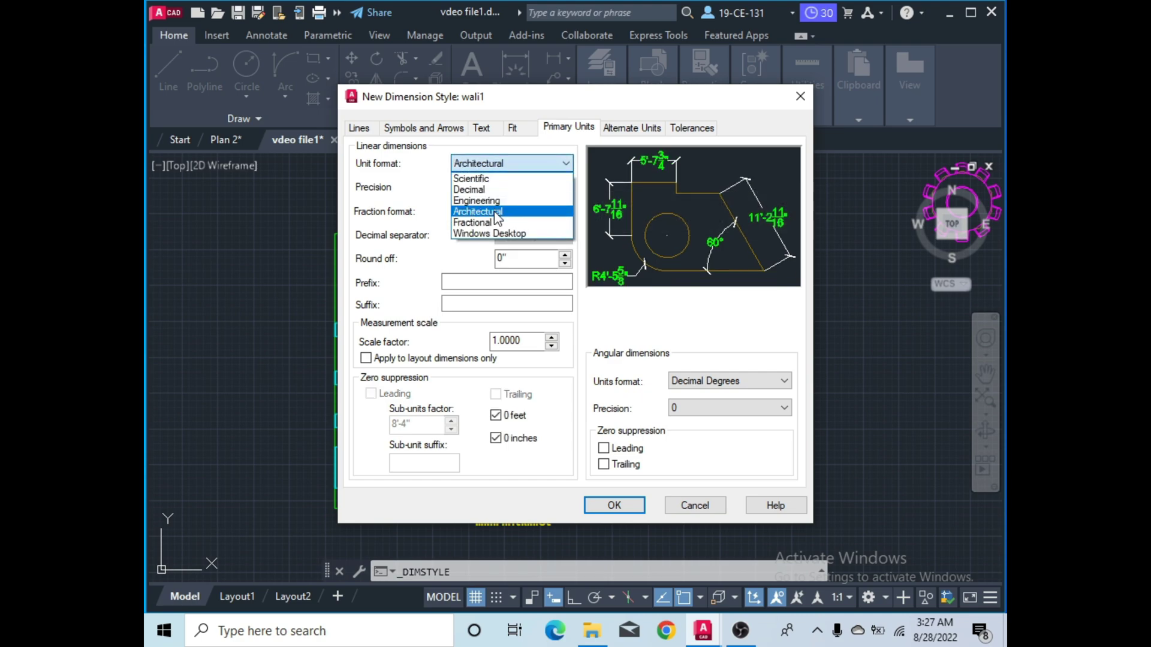
click(478, 211)
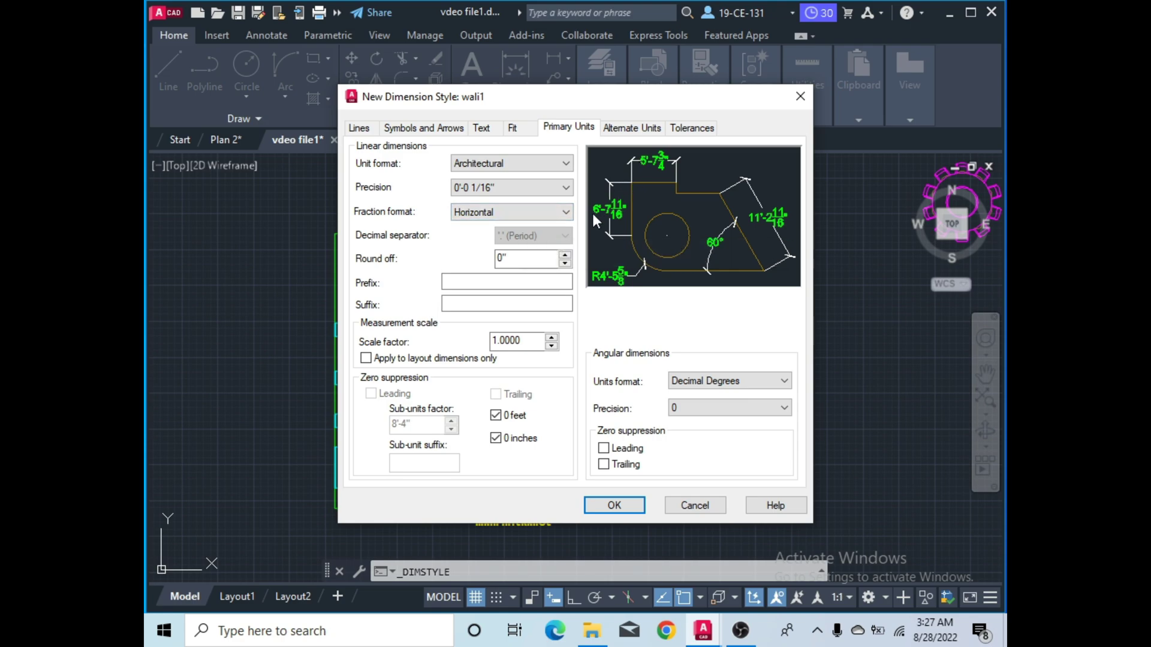
click(646, 128)
click(614, 505)
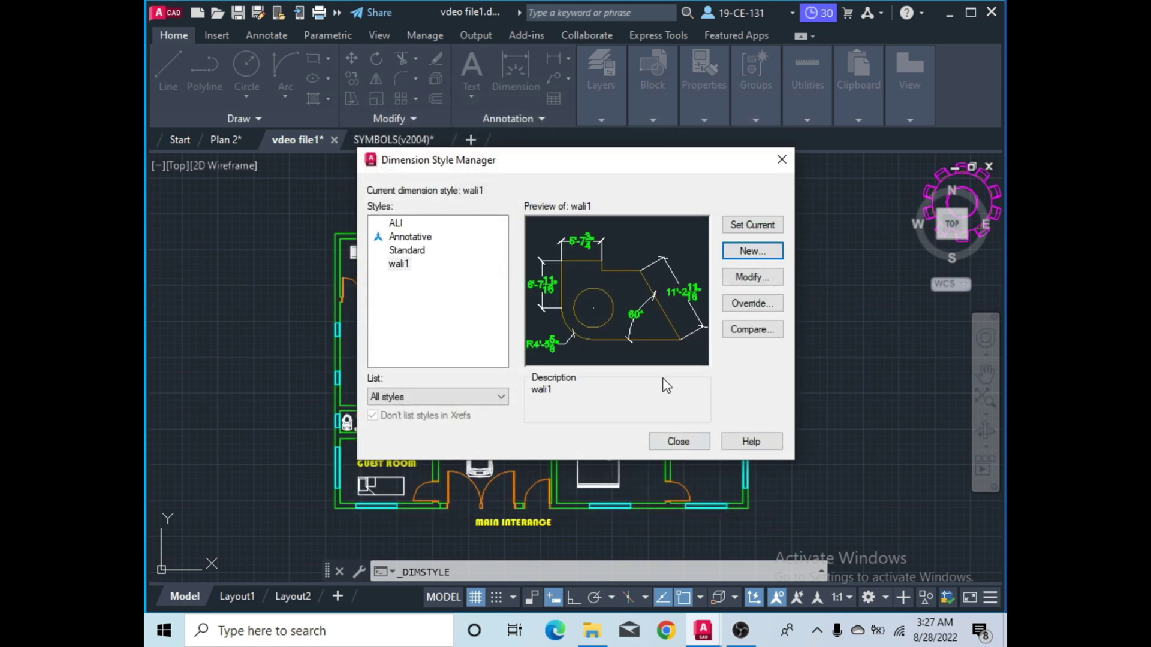
click(680, 442)
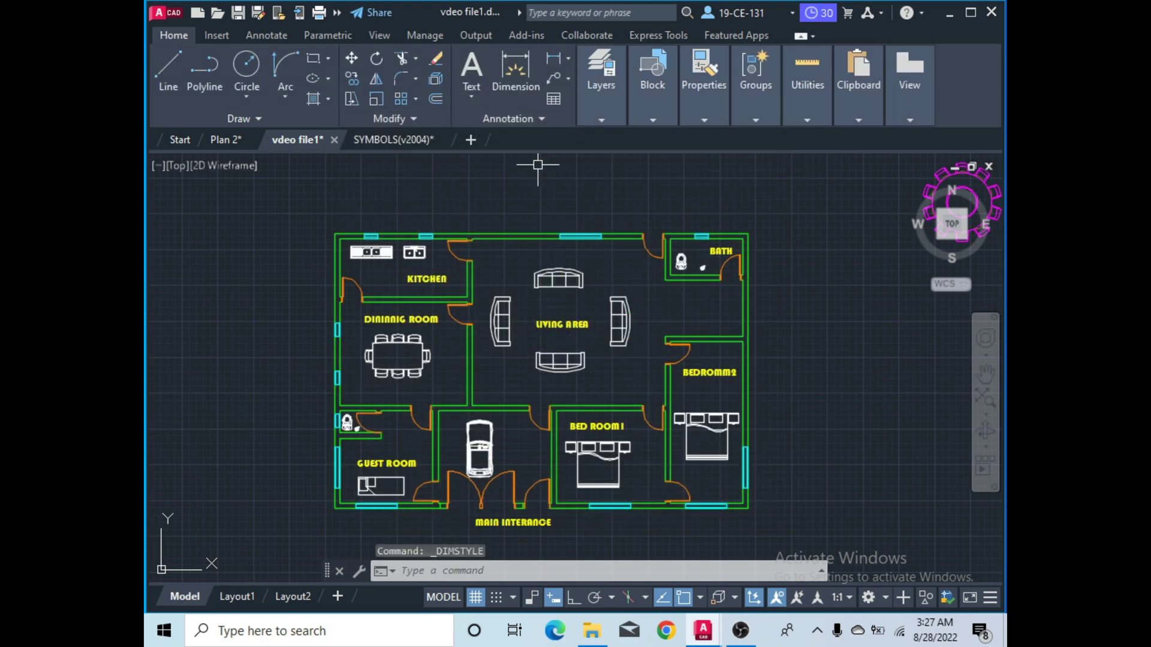
Choose wali1 as the current dimension style.
click(525, 120)
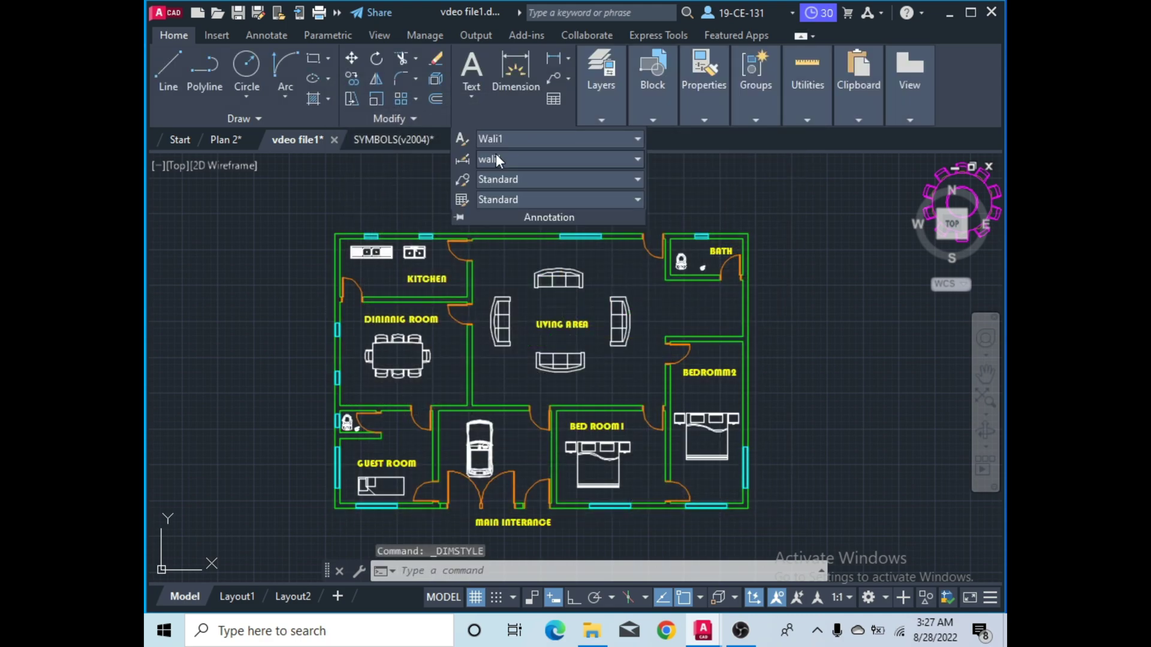
click(480, 161)
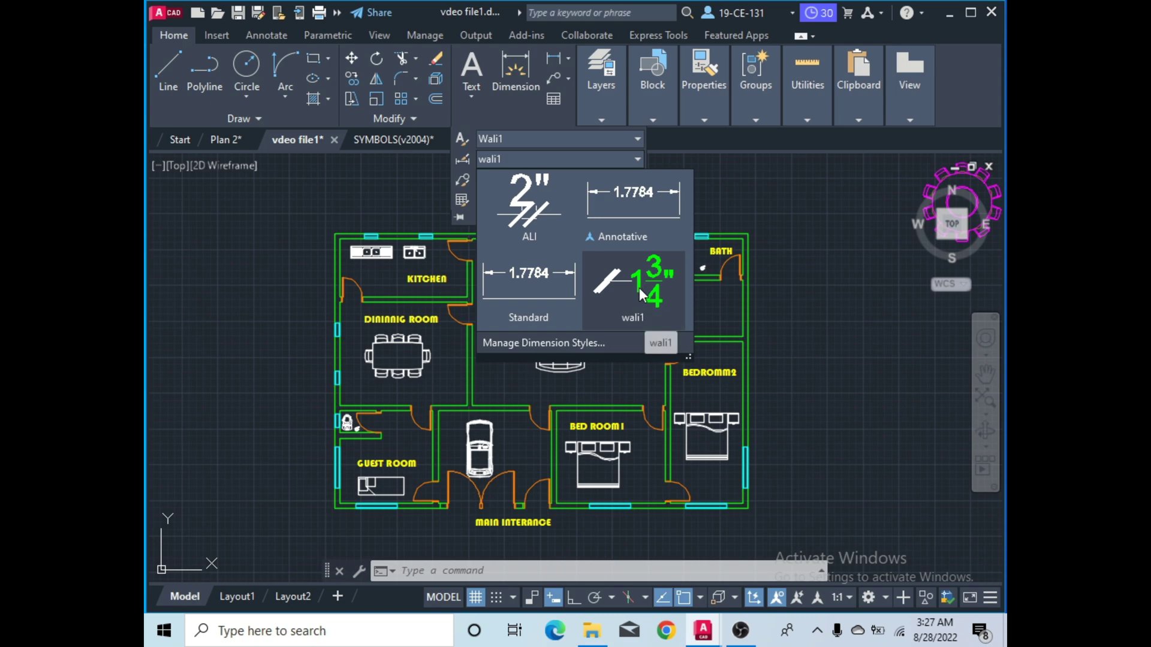
click(620, 293)
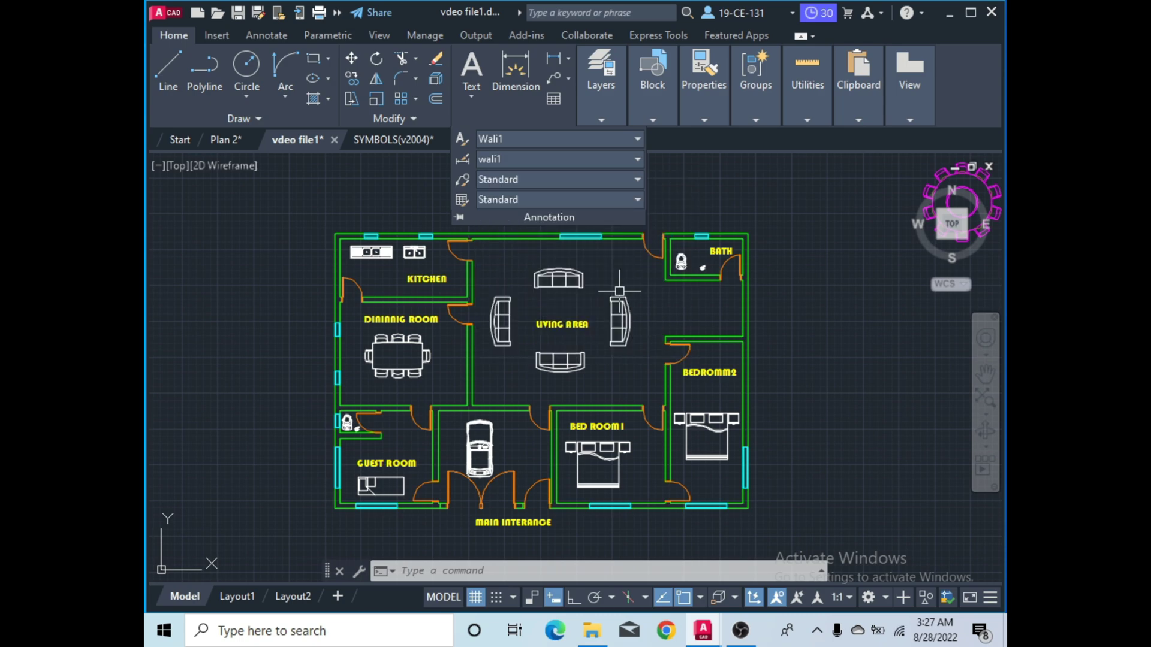
Dimension the house's overall width from outer corner to outer corner, placing the dimension line above the north exterior wall.
click(406, 191)
click(356, 201)
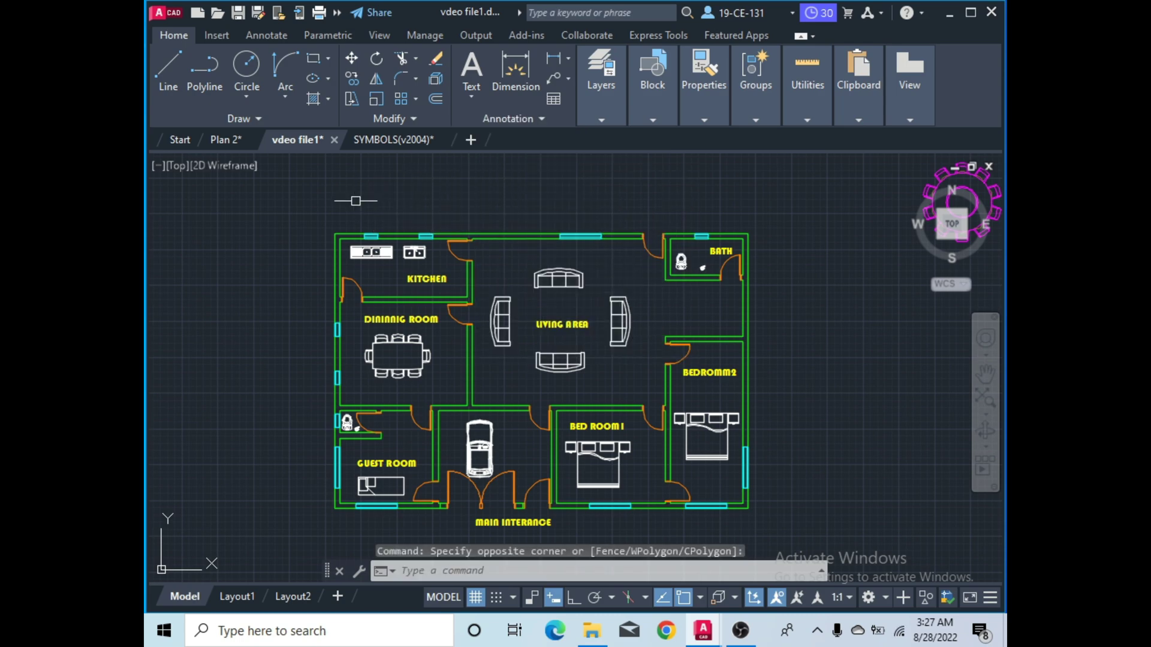
click(520, 77)
scroll(345, 229, up, 2)
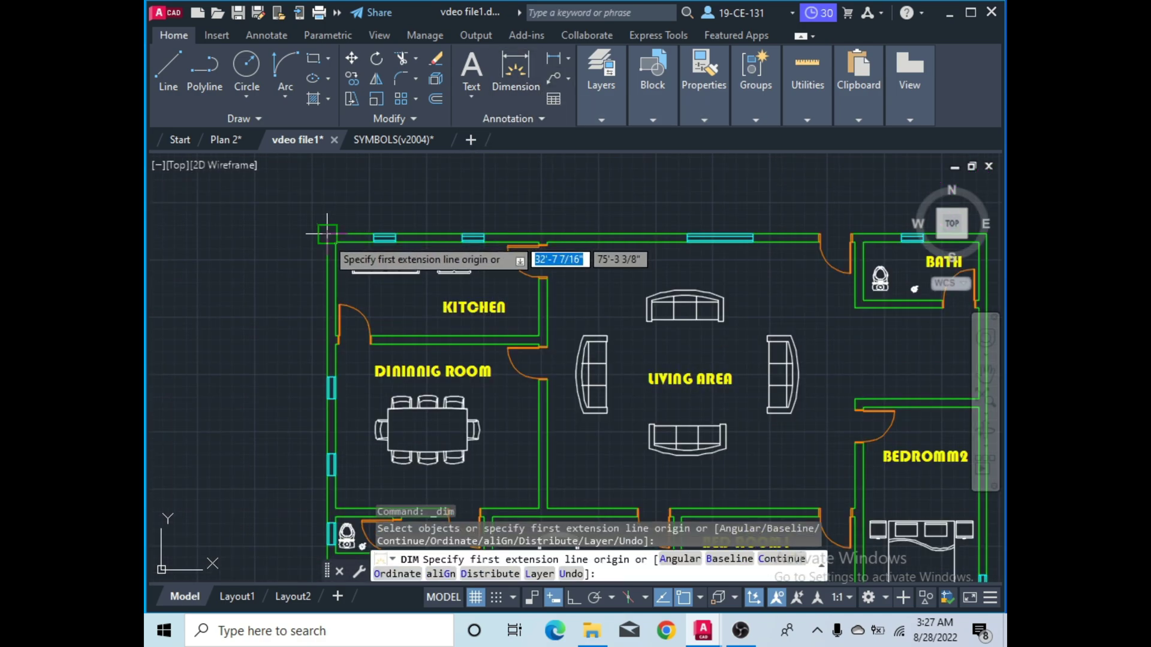
click(329, 235)
scroll(574, 200, down, 5)
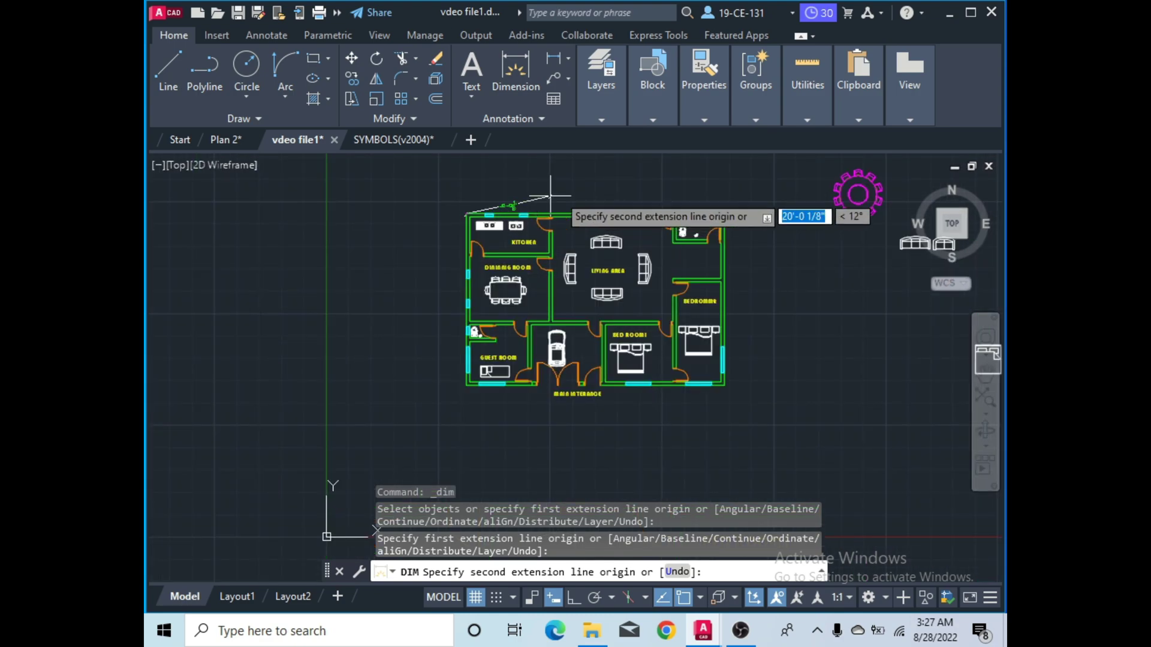
scroll(698, 162, up, 2)
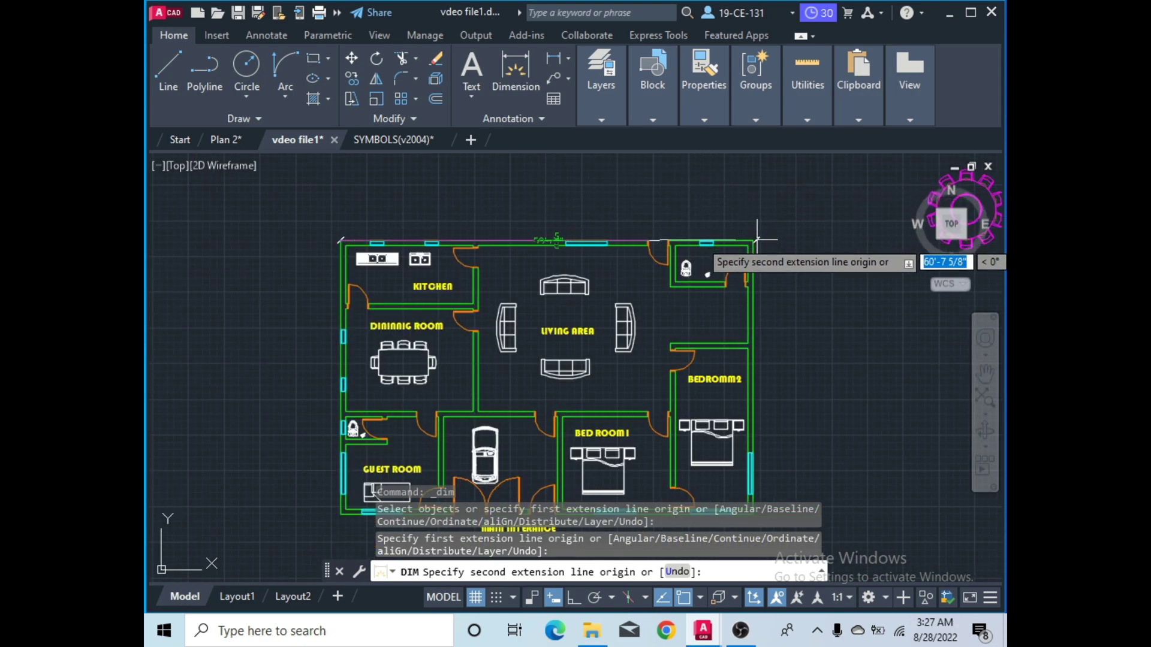
click(751, 243)
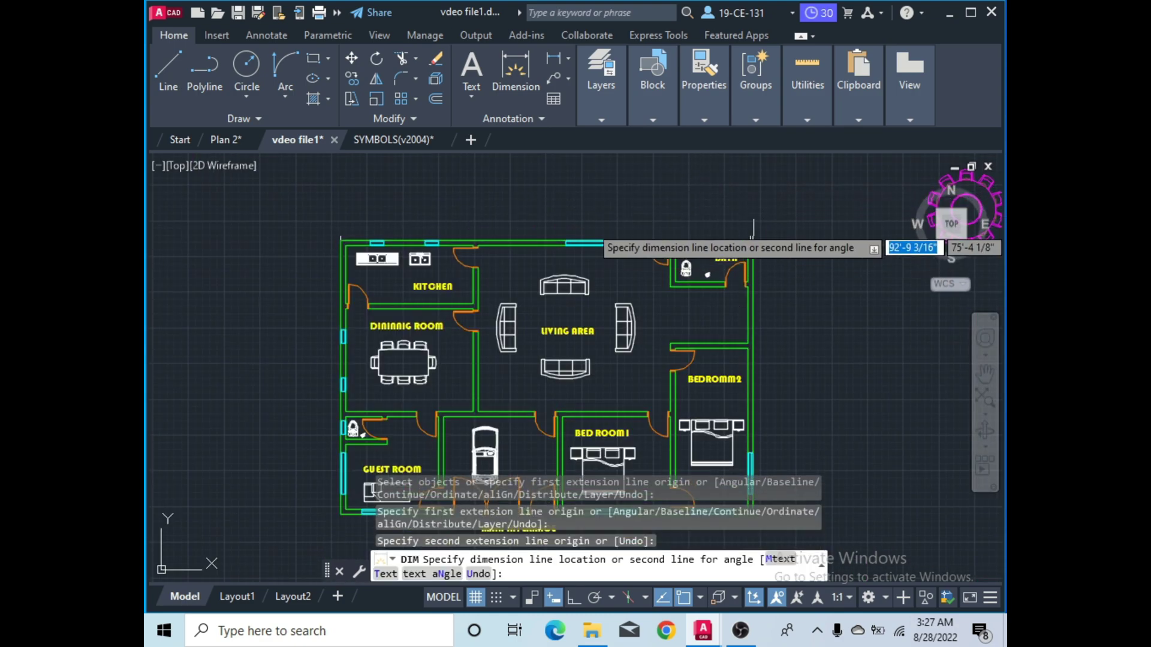
click(603, 210)
scroll(540, 212, up, 8)
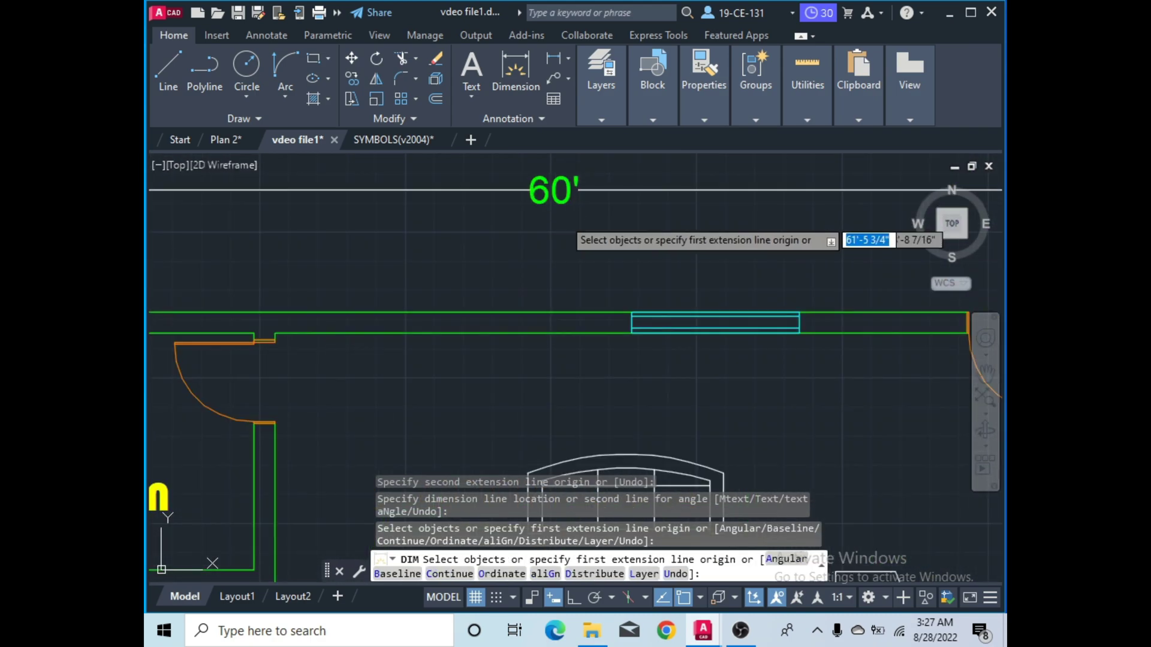
scroll(562, 212, down, 8)
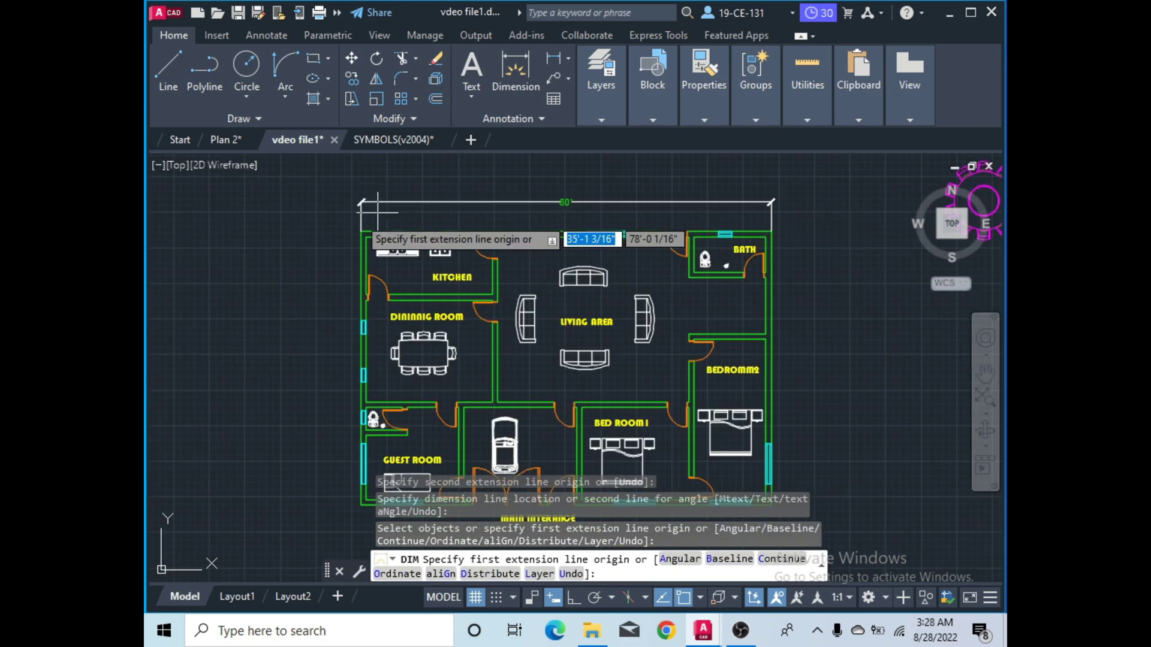
scroll(347, 257, up, 3)
scroll(369, 237, down, 5)
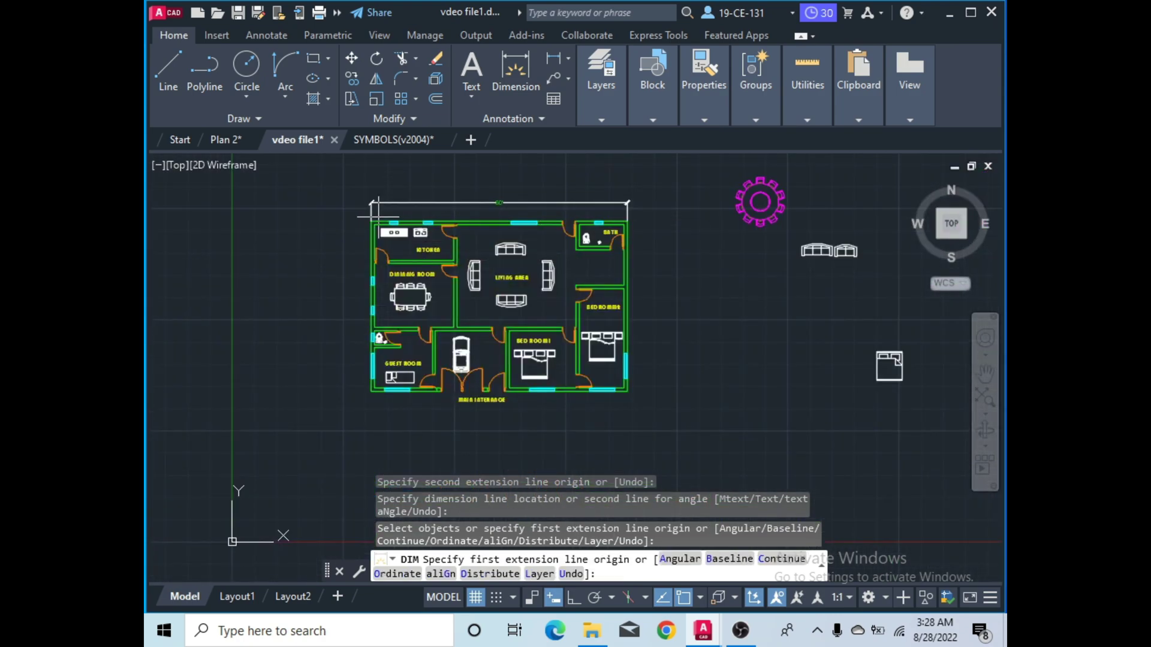
scroll(353, 246, up, 3)
scroll(350, 258, up, 2)
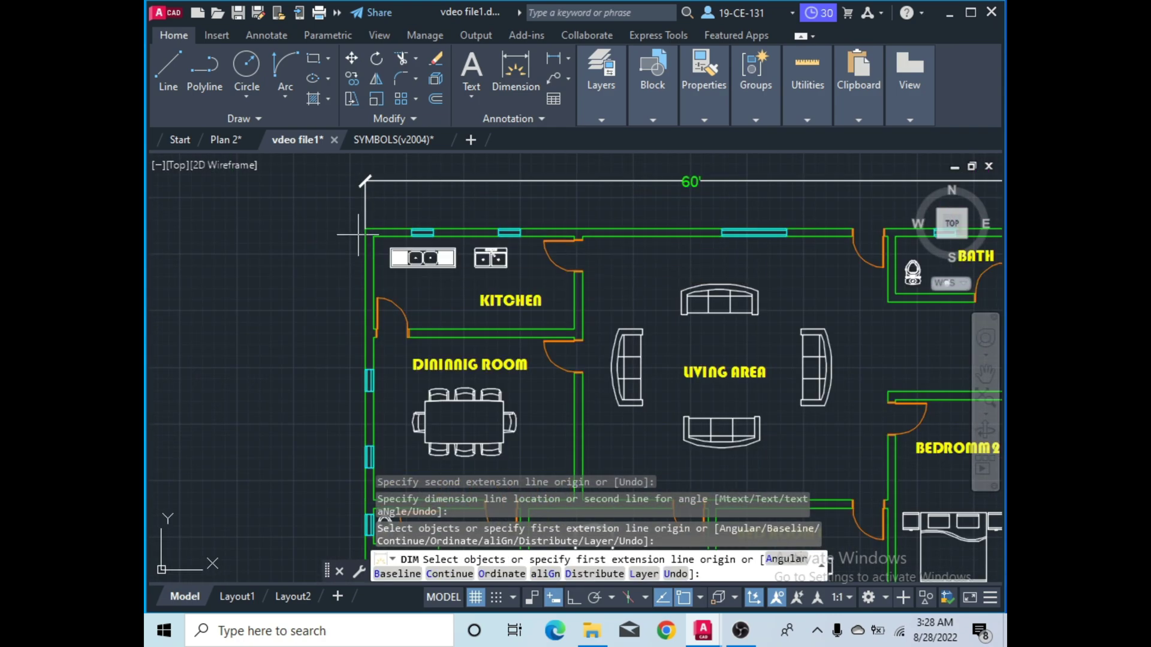
click(365, 229)
scroll(376, 295, down, 4)
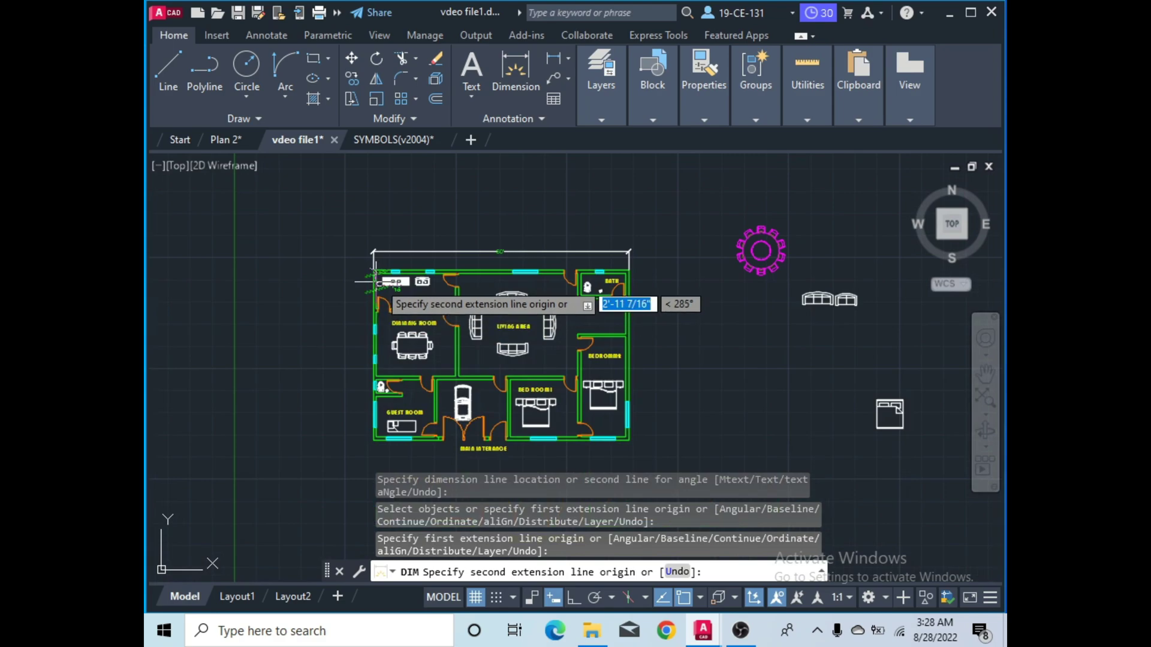
scroll(373, 288, up, 2)
scroll(380, 375, down, 1)
scroll(380, 376, up, 4)
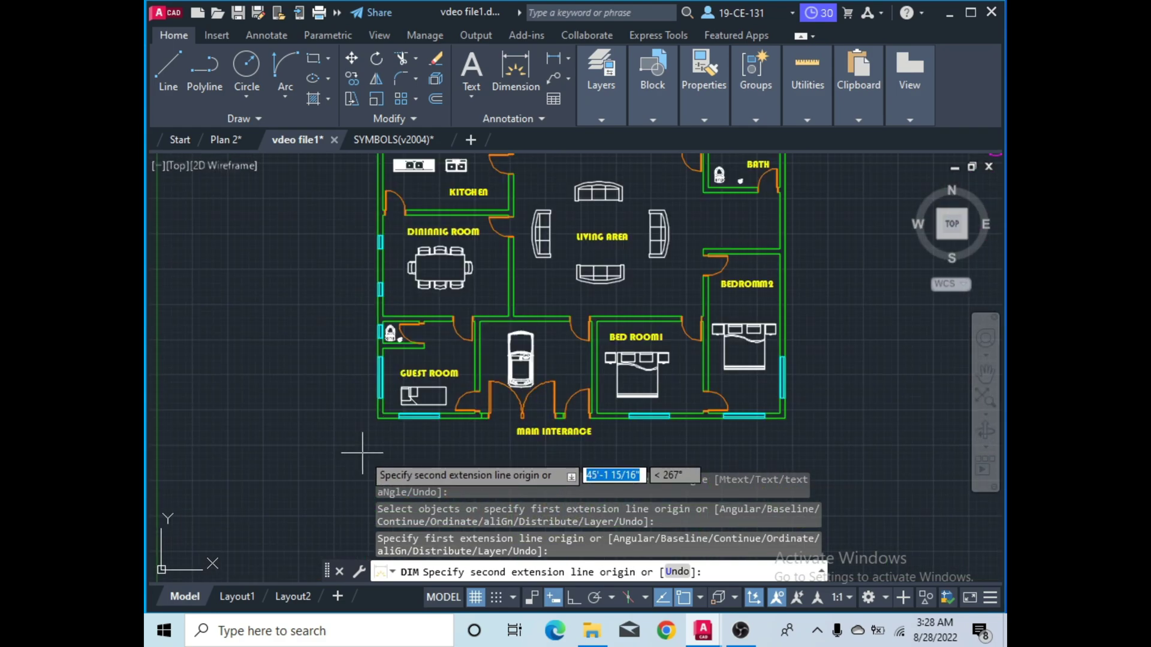
click(386, 395)
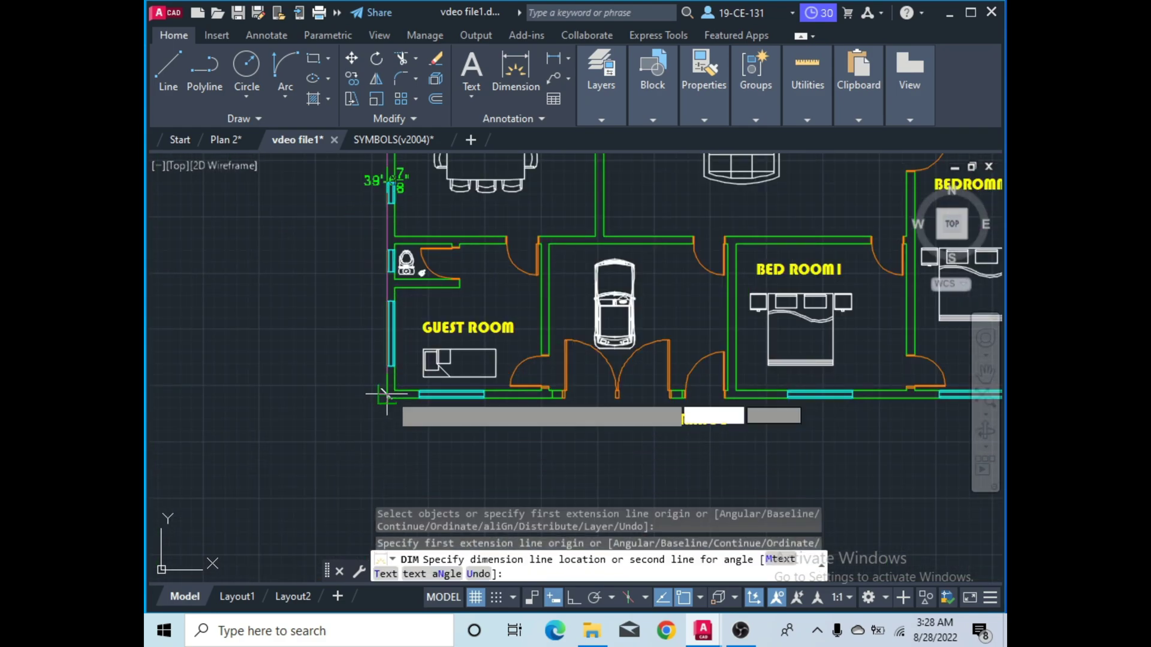
right_click(357, 394)
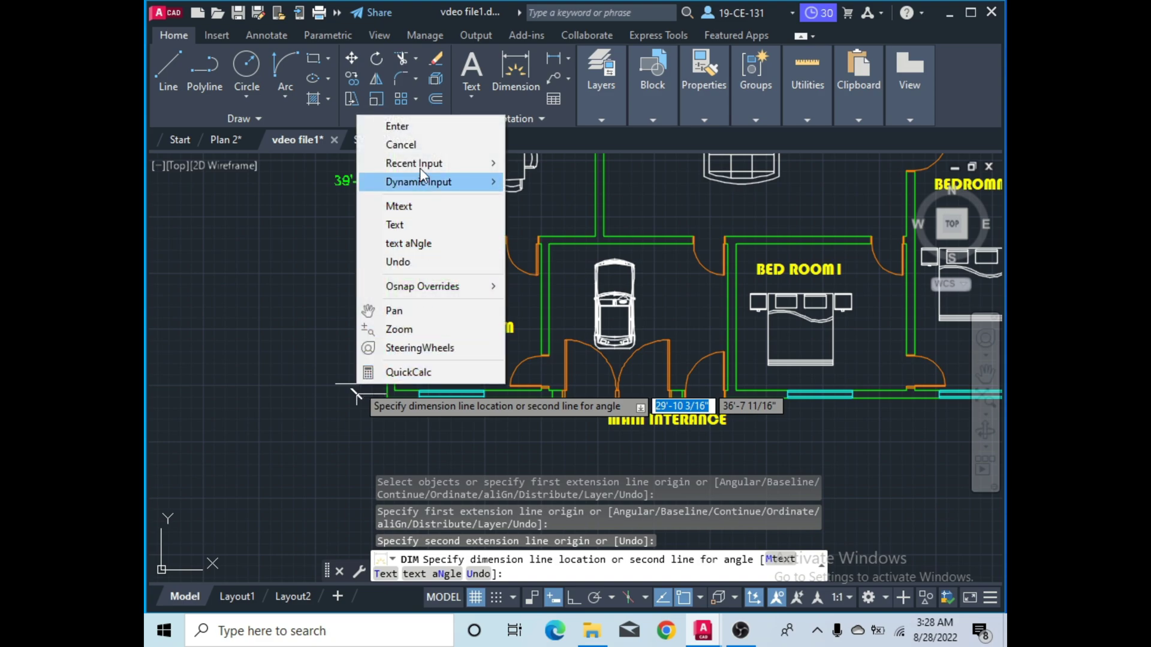
click(414, 152)
scroll(469, 325, down, 5)
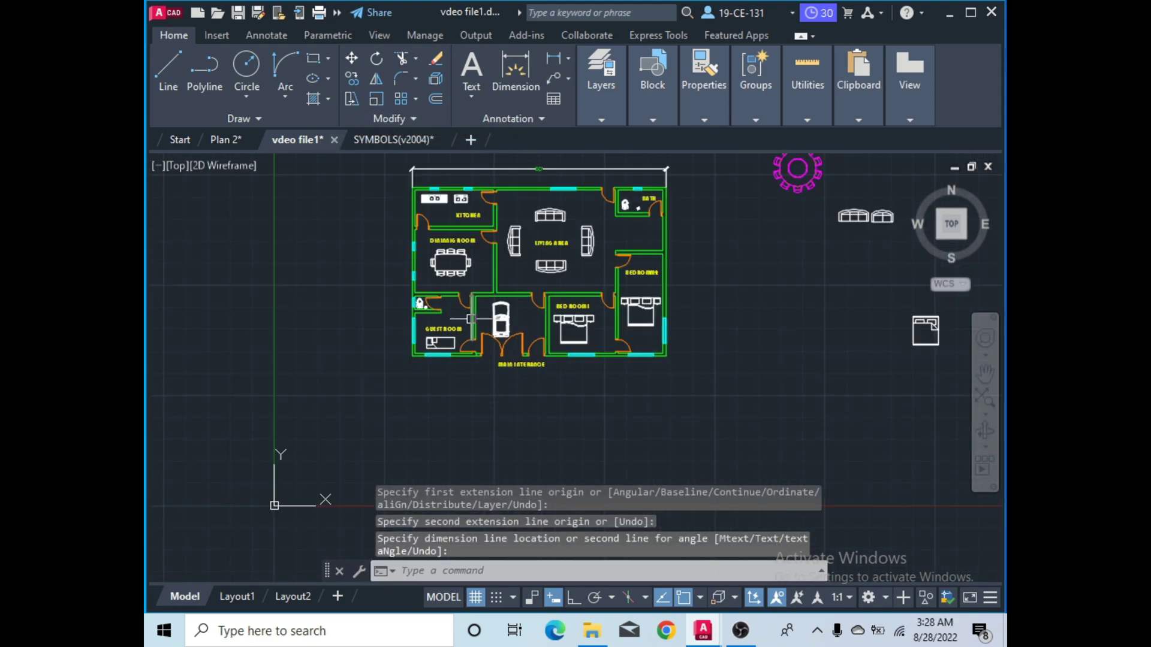
Dimension the house's overall depth with Ortho on, placing the dimension line outside the west exterior wall.
click(517, 77)
scroll(432, 186, up, 6)
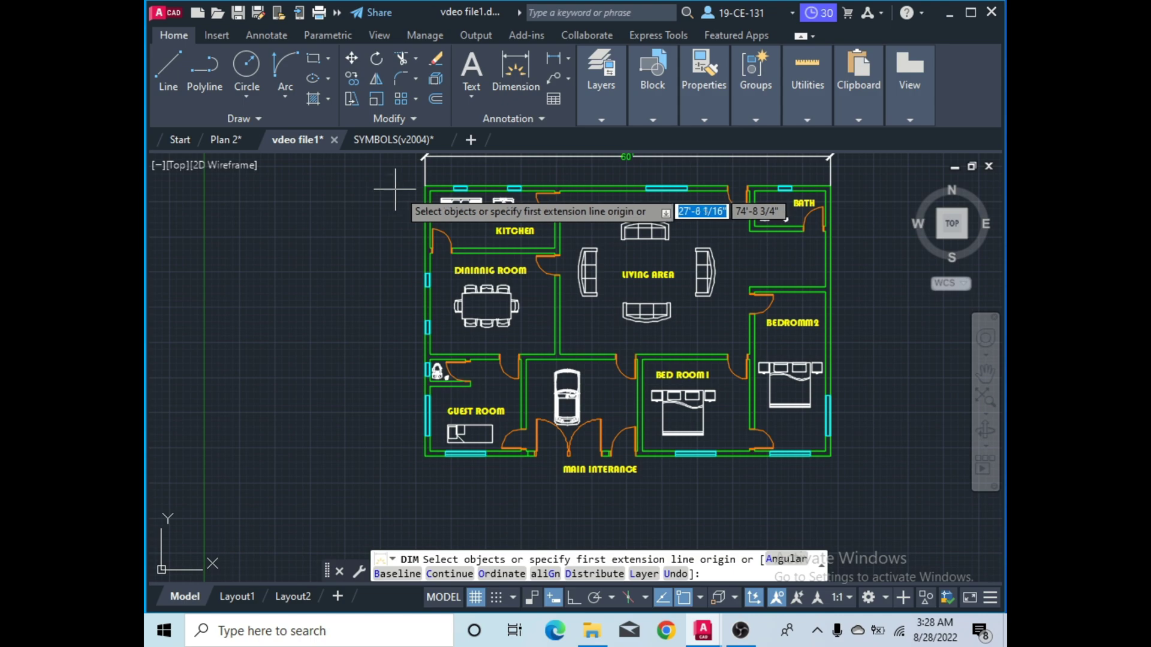
scroll(435, 182, up, 2)
key(Return)
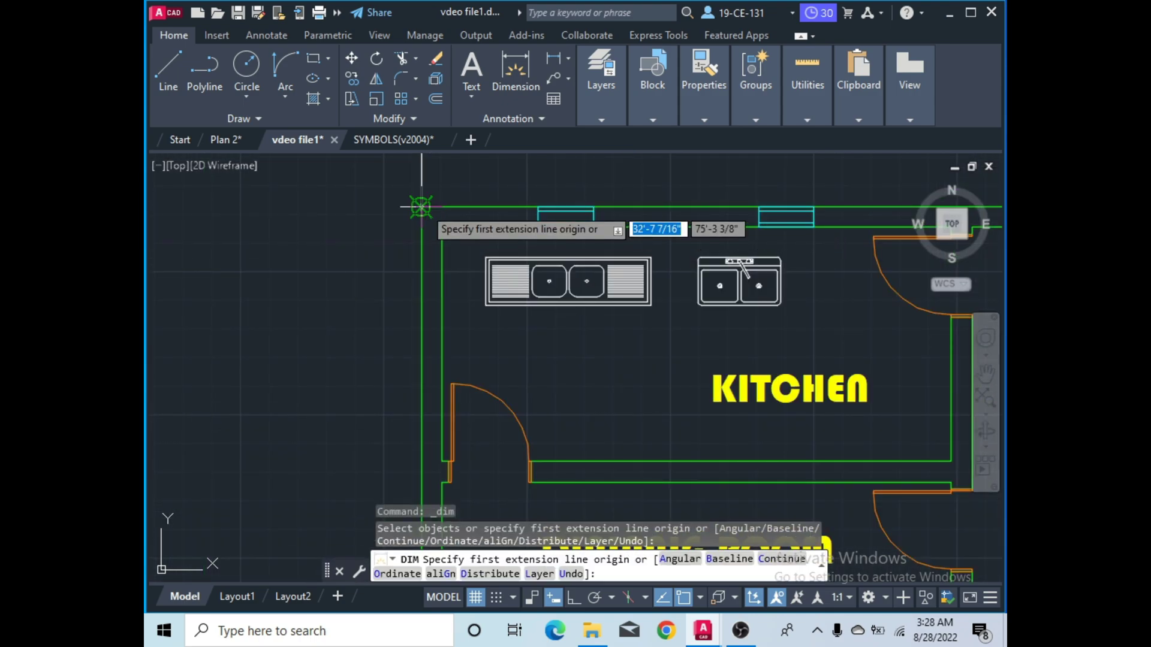
click(423, 207)
scroll(423, 207, down, 7)
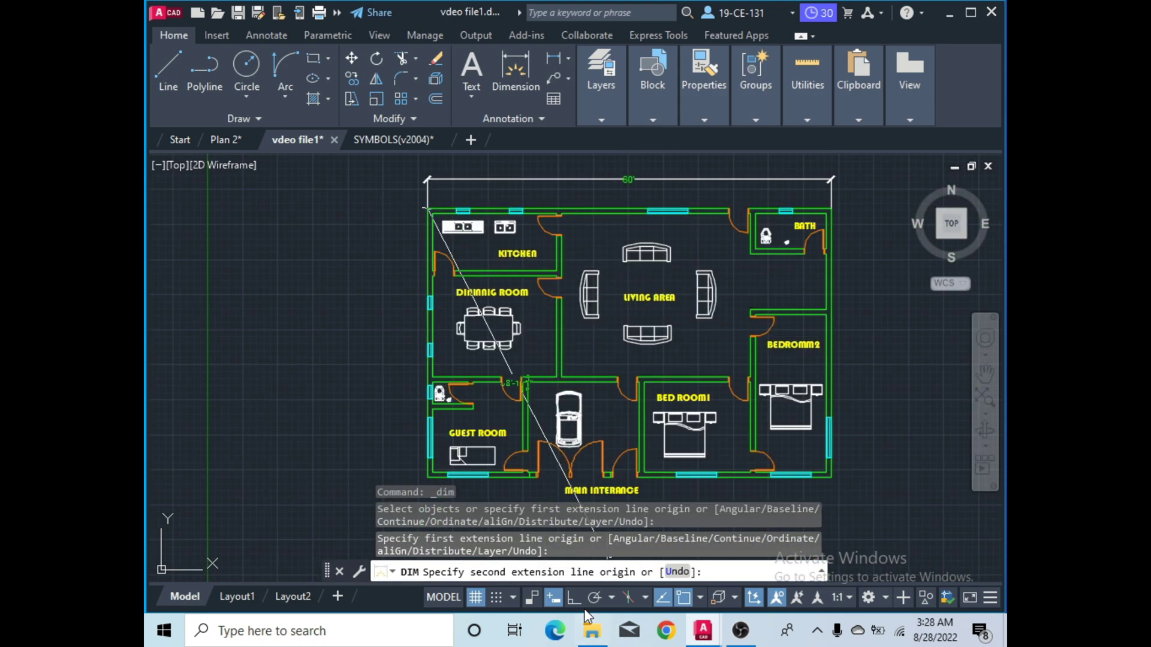
scroll(515, 288, down, 4)
scroll(480, 345, up, 6)
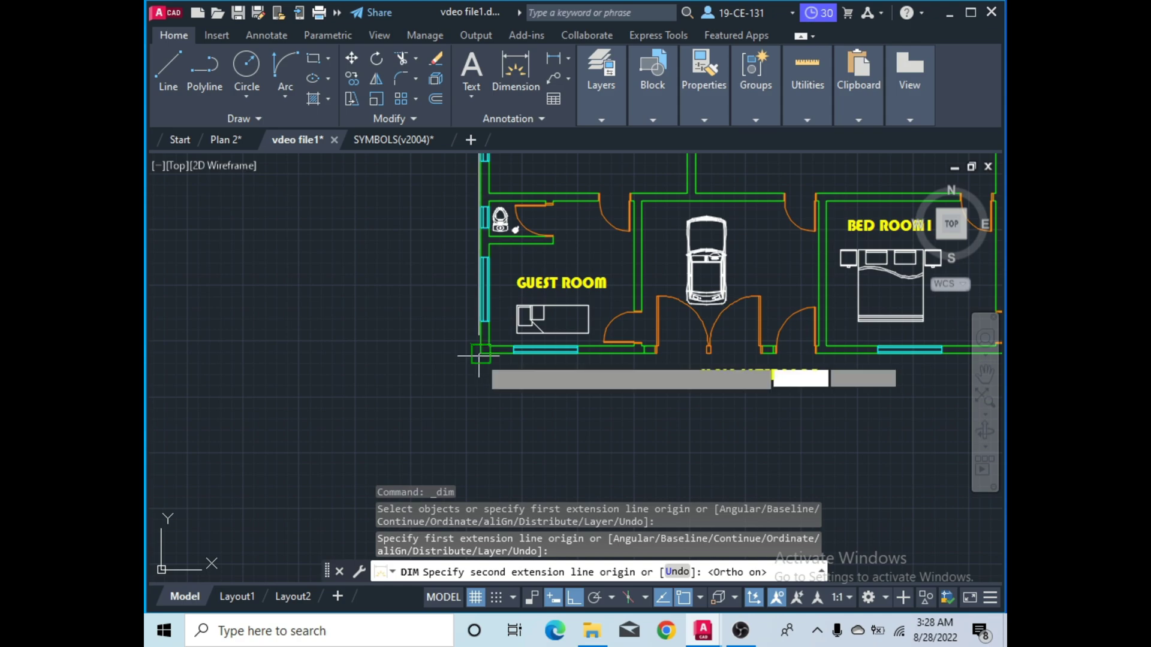
click(480, 354)
scroll(479, 354, down, 5)
scroll(414, 311, up, 8)
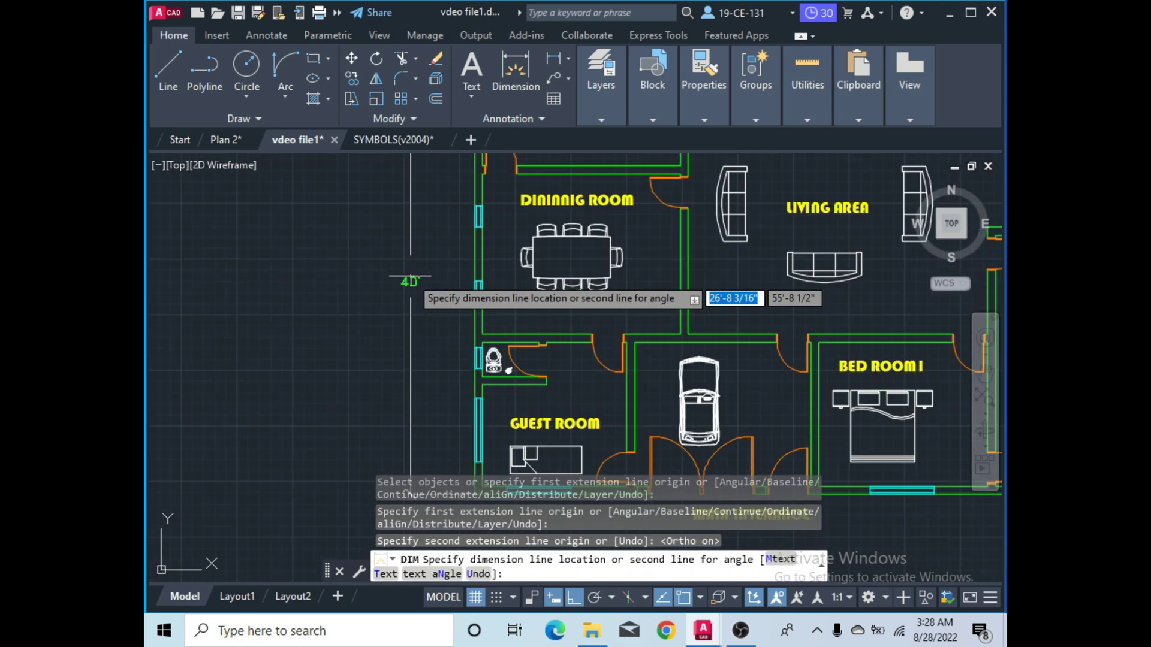
scroll(390, 282, down, 2)
scroll(390, 275, down, 5)
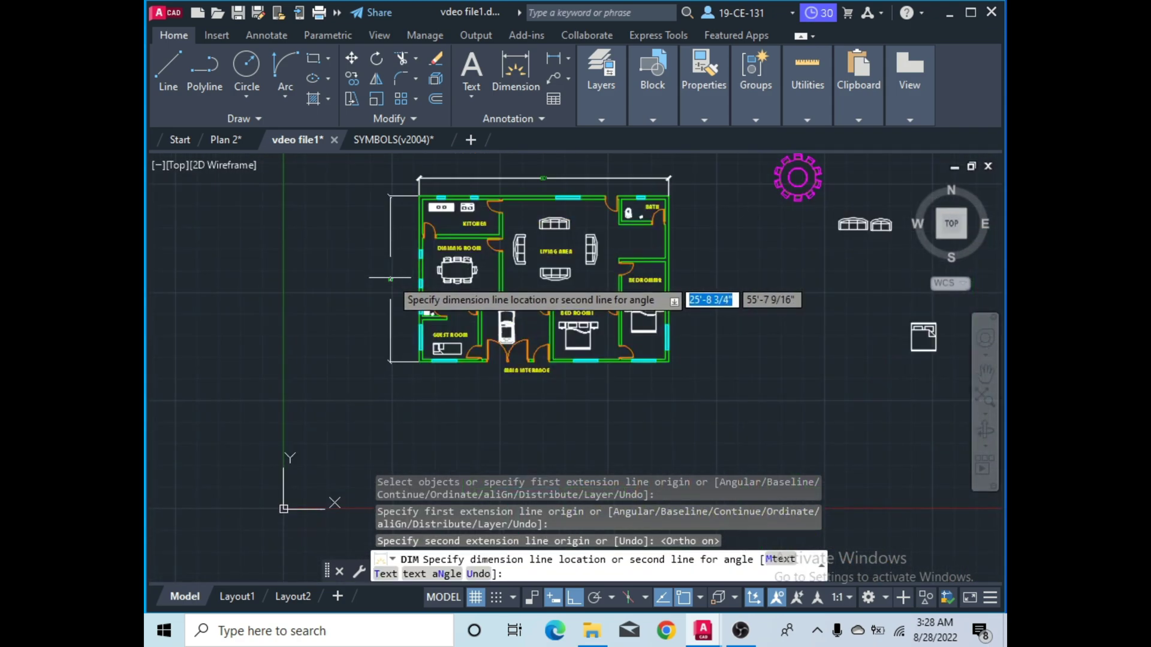
click(380, 300)
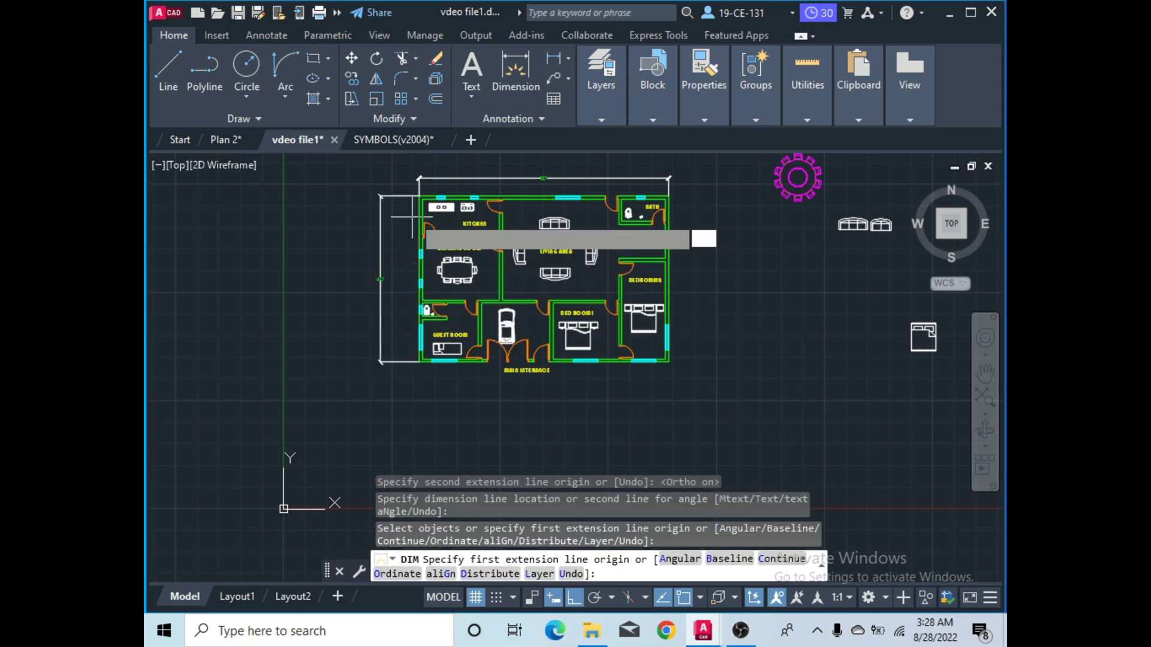
Dimension the kitchen's depth along the west exterior wall, placing the line between the wall and the overall depth dimension.
scroll(420, 202, up, 6)
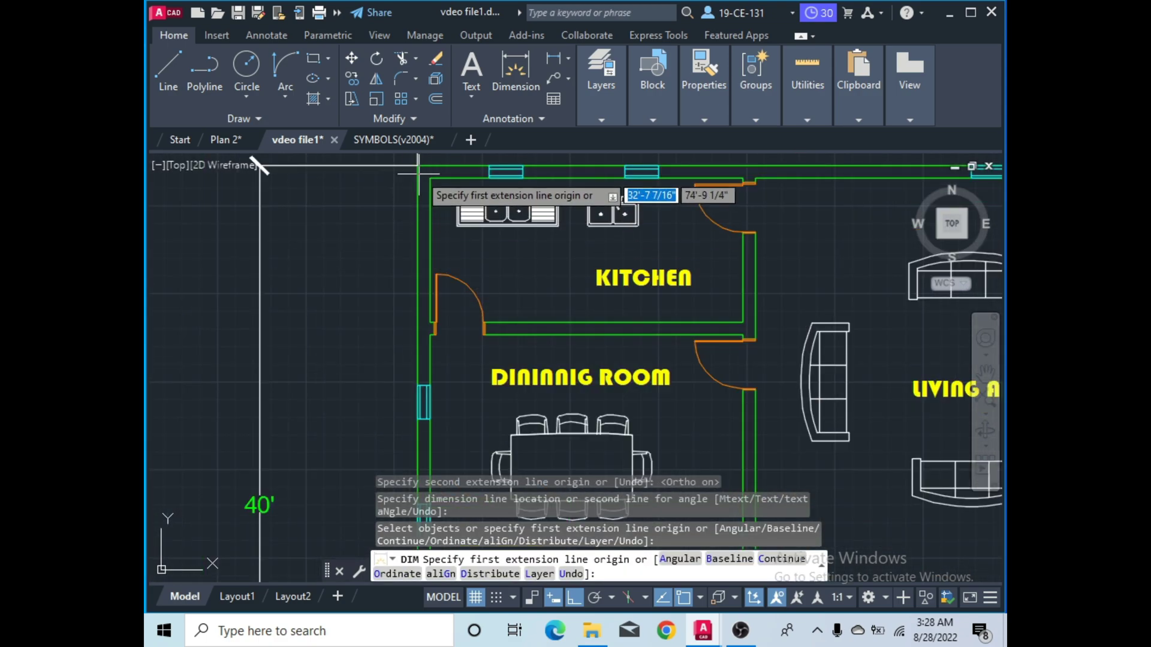
click(417, 166)
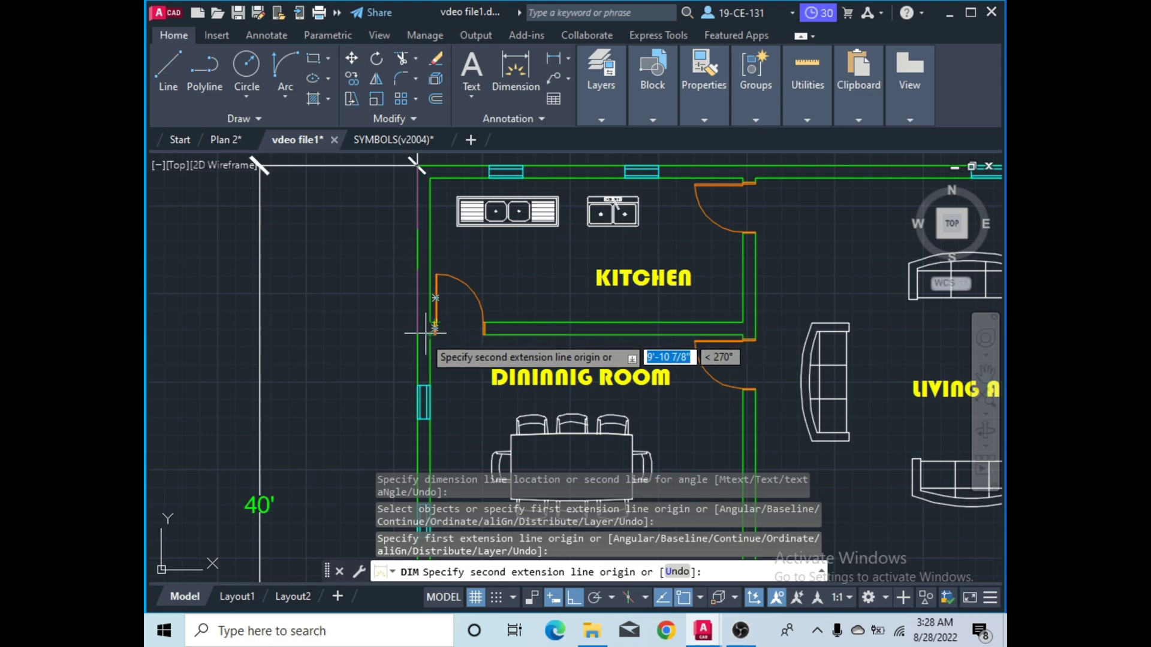
click(419, 333)
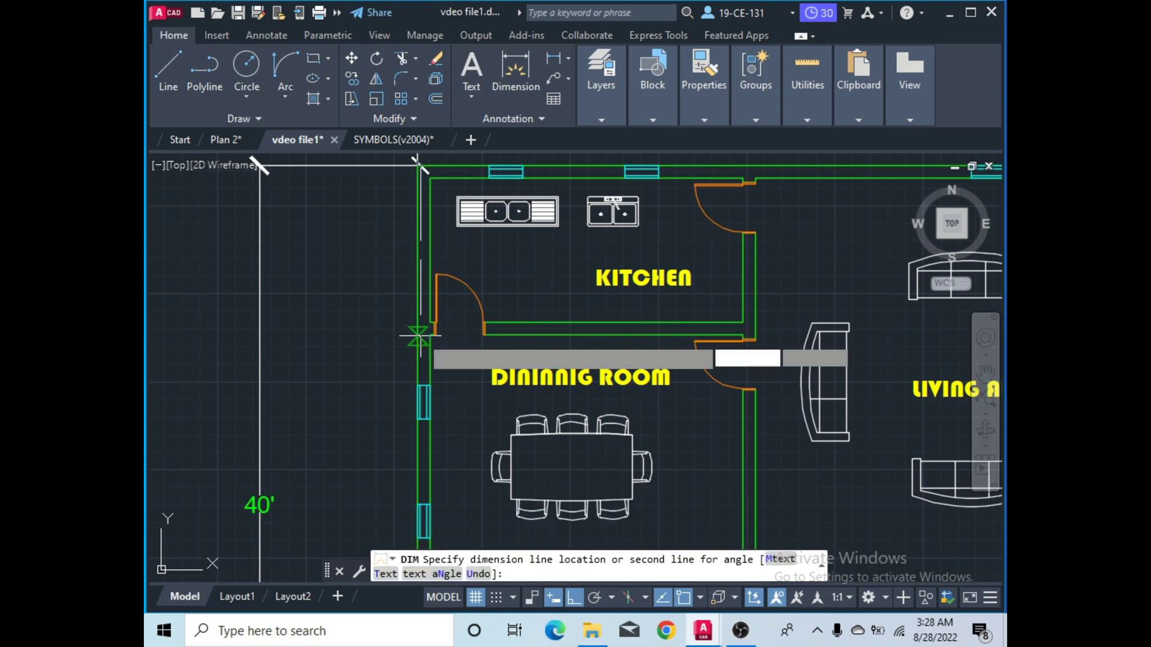
click(349, 338)
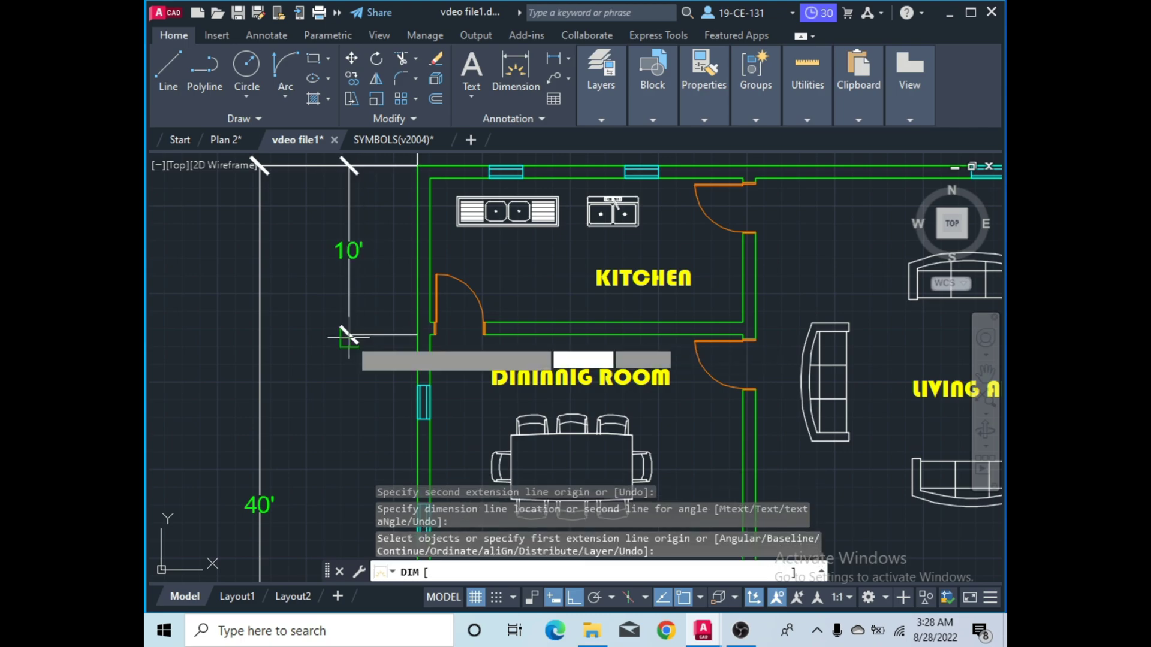
scroll(456, 260, down, 4)
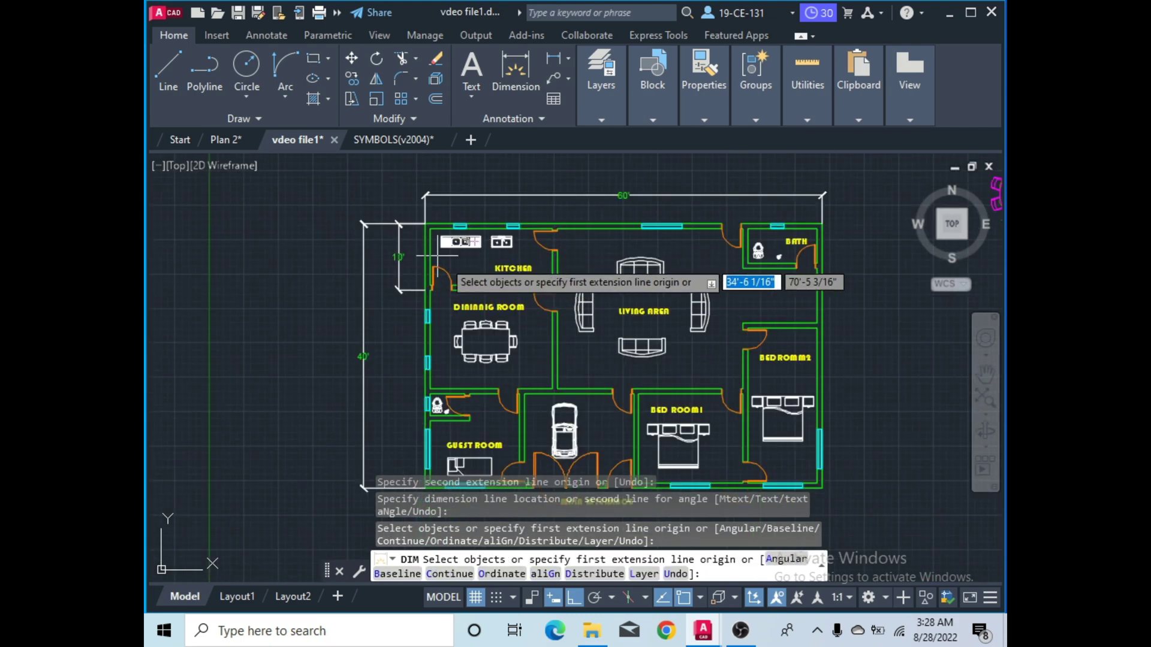
scroll(474, 277, down, 2)
scroll(448, 350, up, 2)
scroll(444, 309, up, 4)
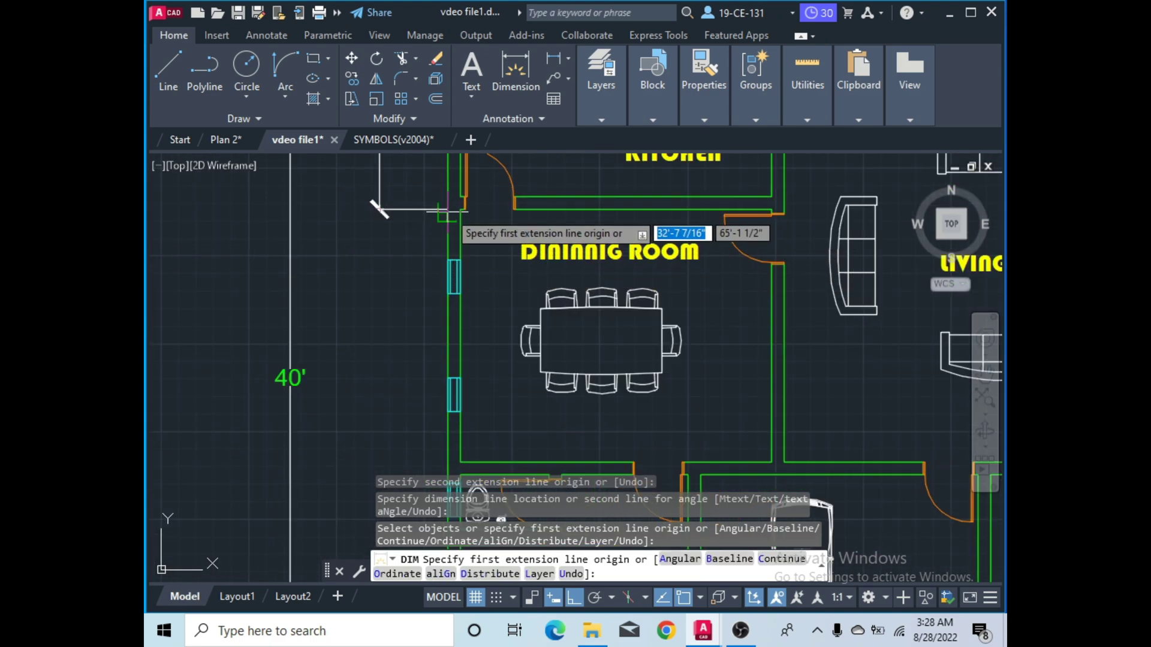
click(447, 209)
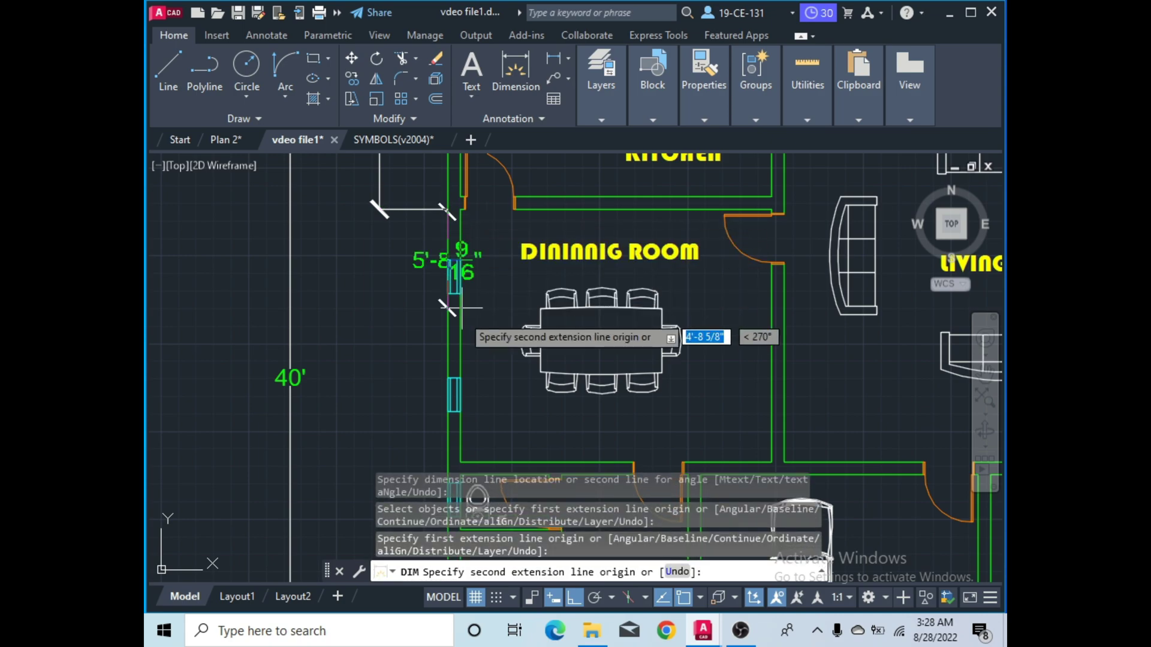
scroll(447, 303, down, 2)
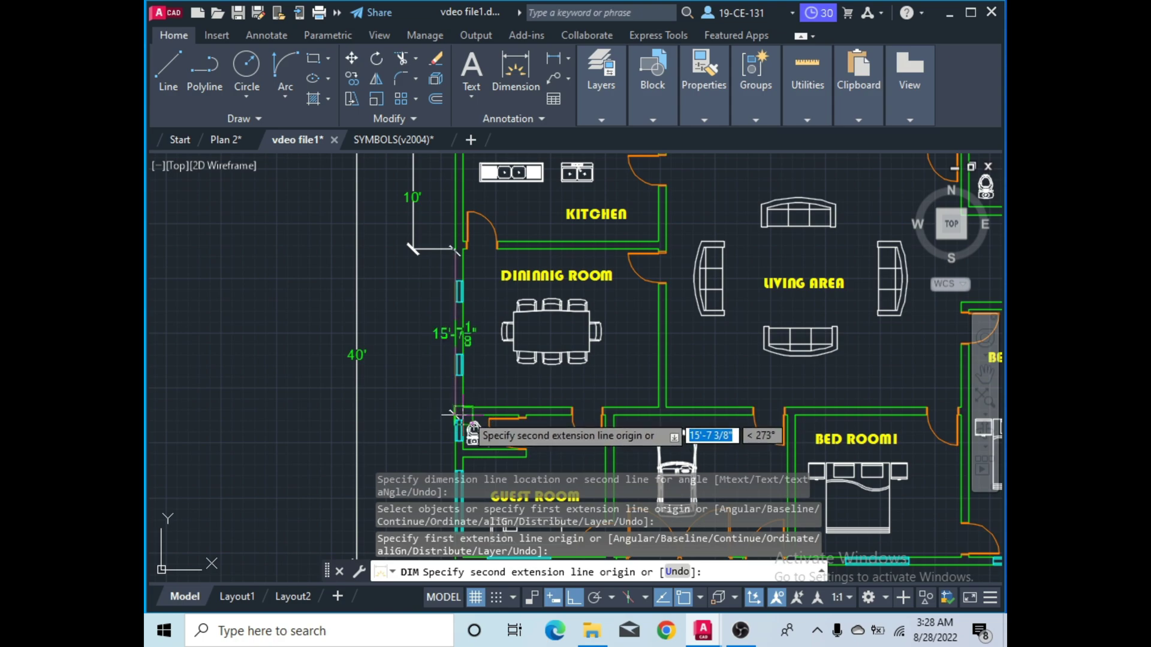
right_click(419, 359)
click(456, 386)
scroll(507, 227, down, 2)
scroll(498, 356, up, 2)
Dimension the guest room side's depth from the southwest outer corner to the dining room wall, inside the overall depth dimension.
click(534, 83)
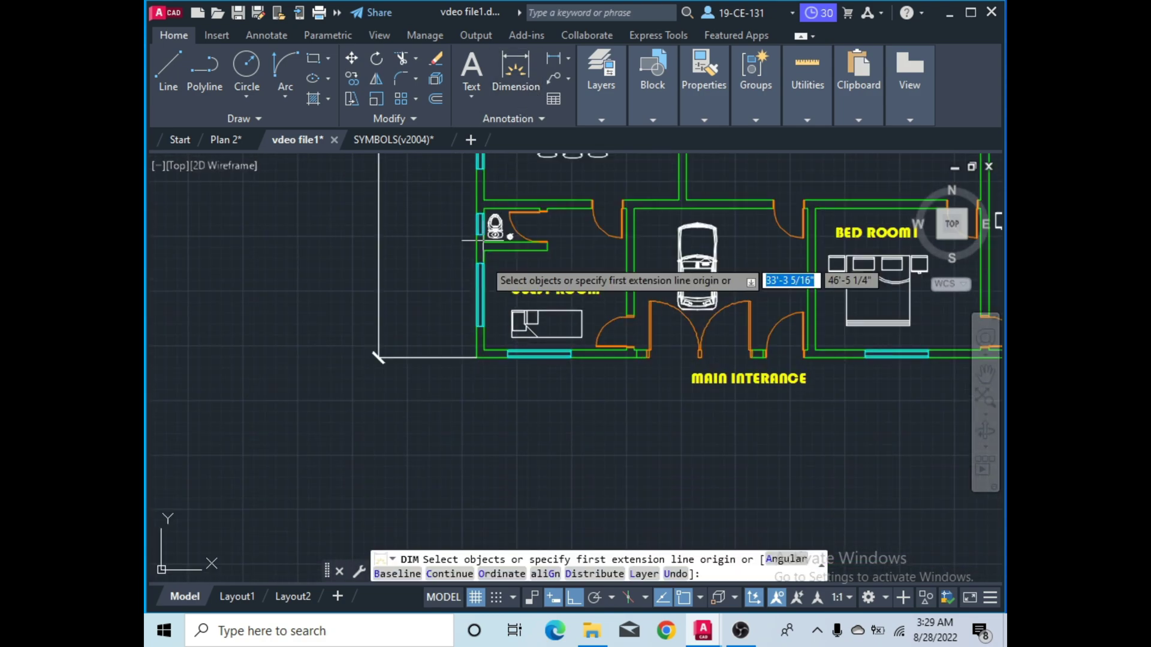
click(477, 359)
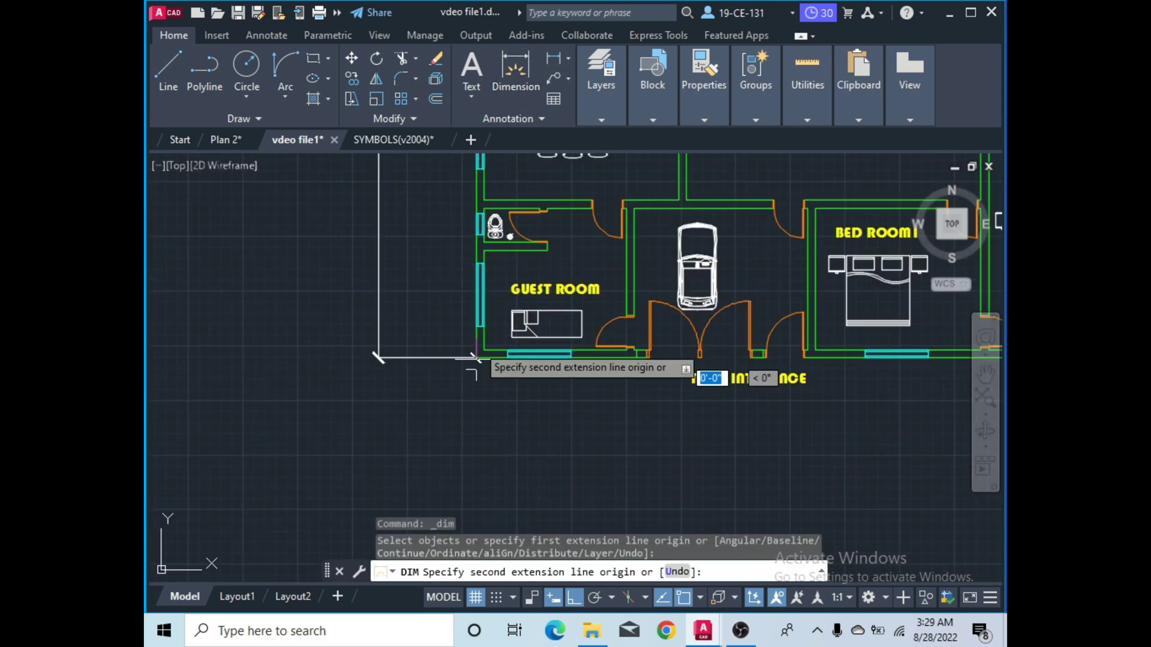
click(474, 199)
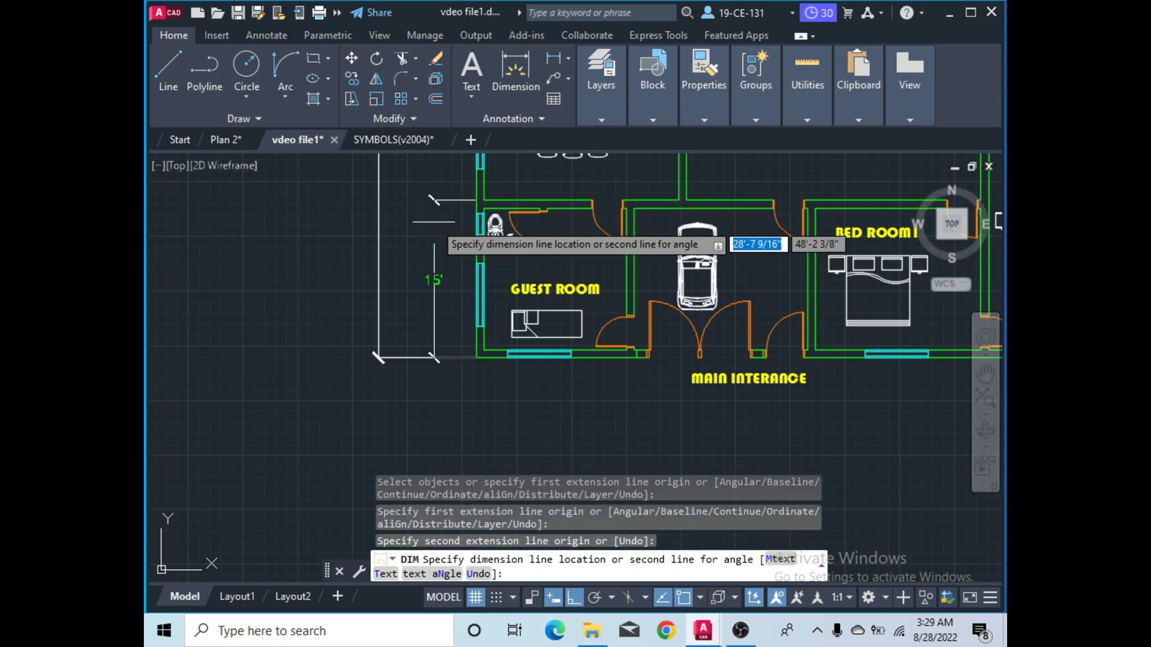
click(434, 236)
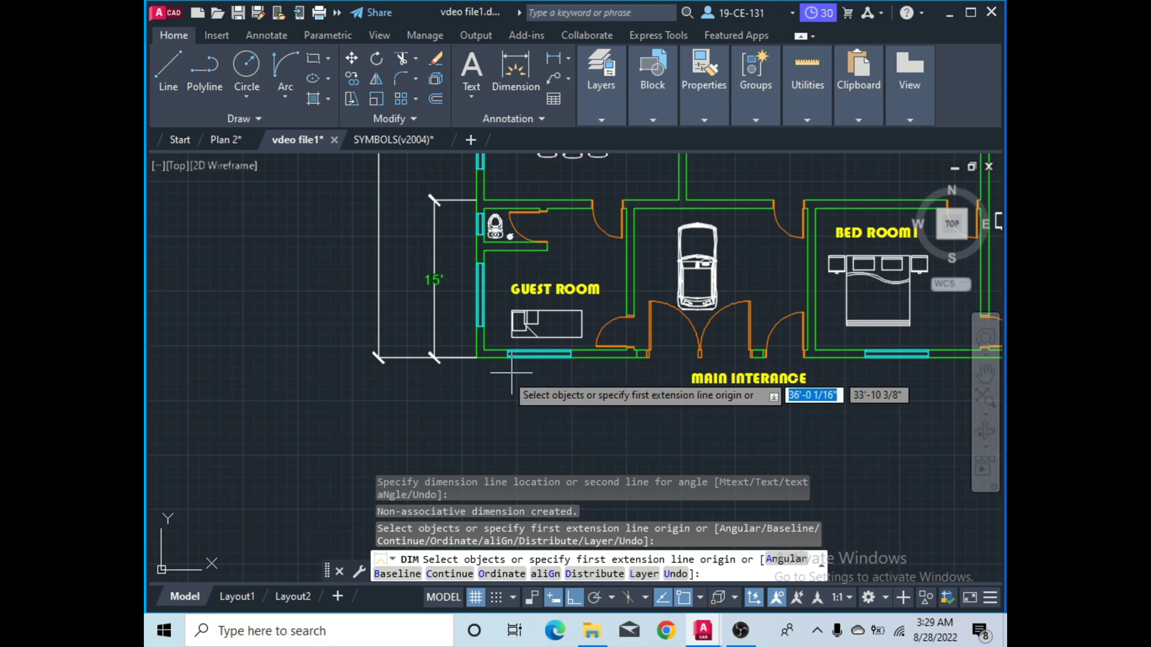
Dimension the guest room's width along the south exterior wall from the southwest outer corner, placing the line below the wall.
click(477, 359)
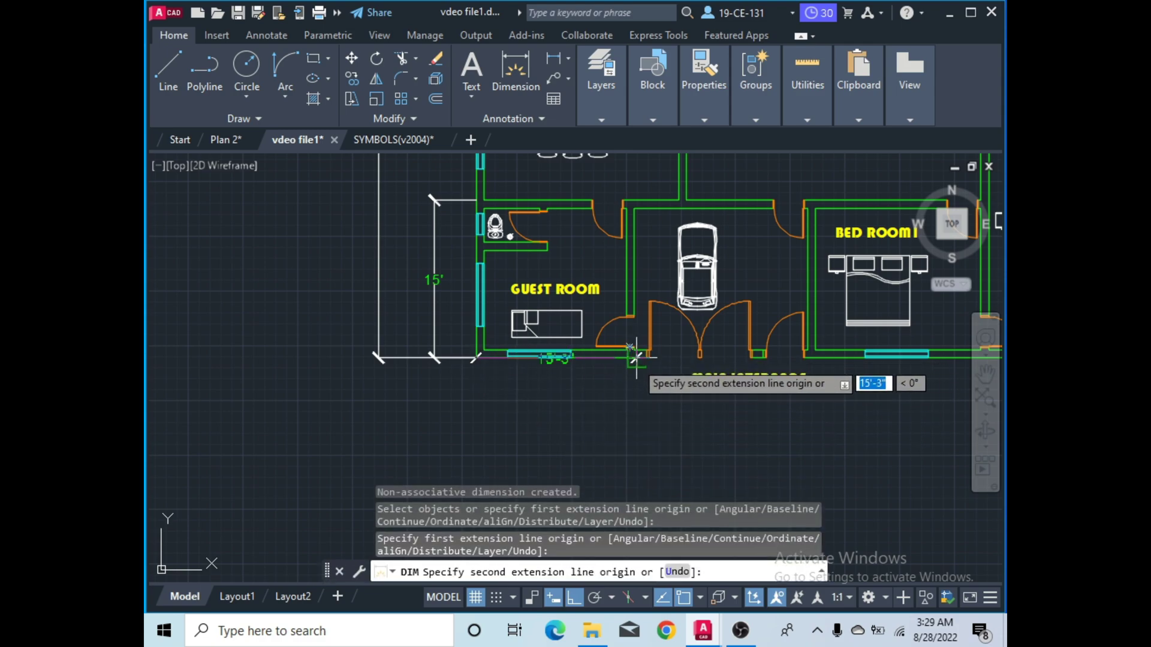
scroll(625, 359, up, 5)
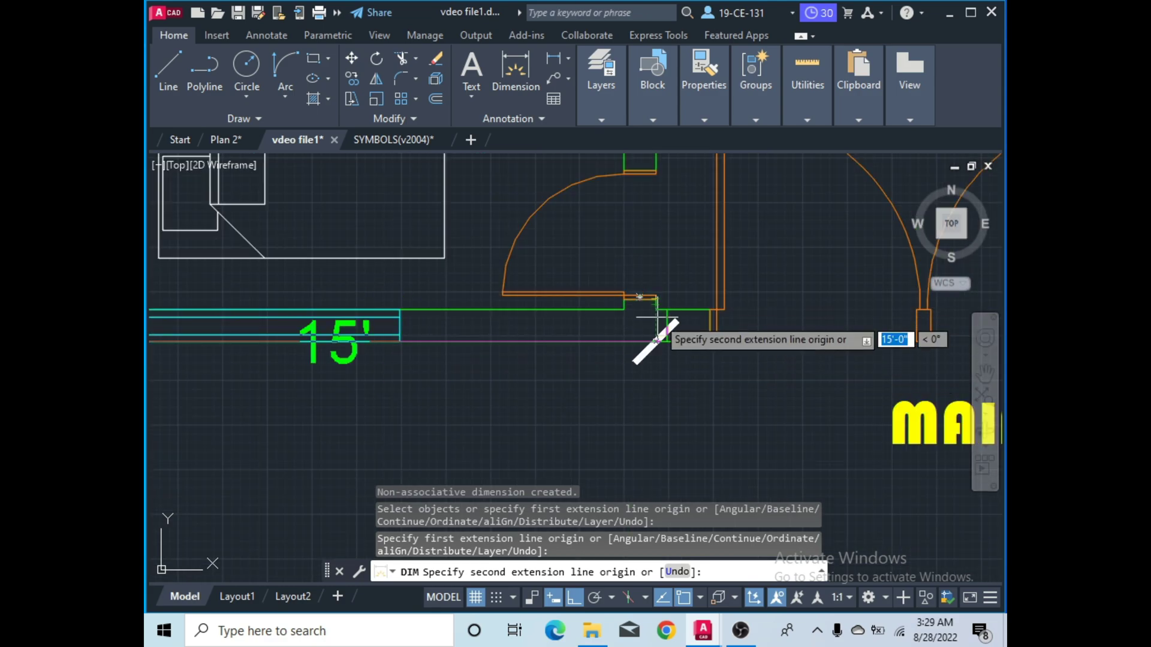
click(657, 341)
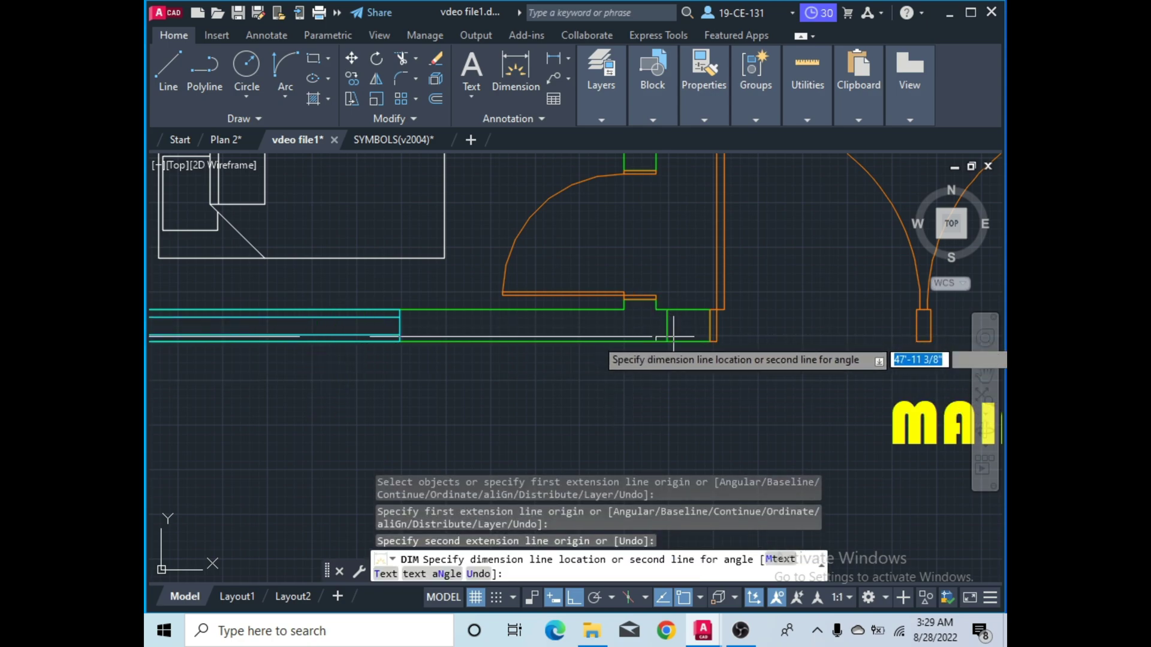
scroll(752, 375, down, 3)
scroll(769, 346, down, 3)
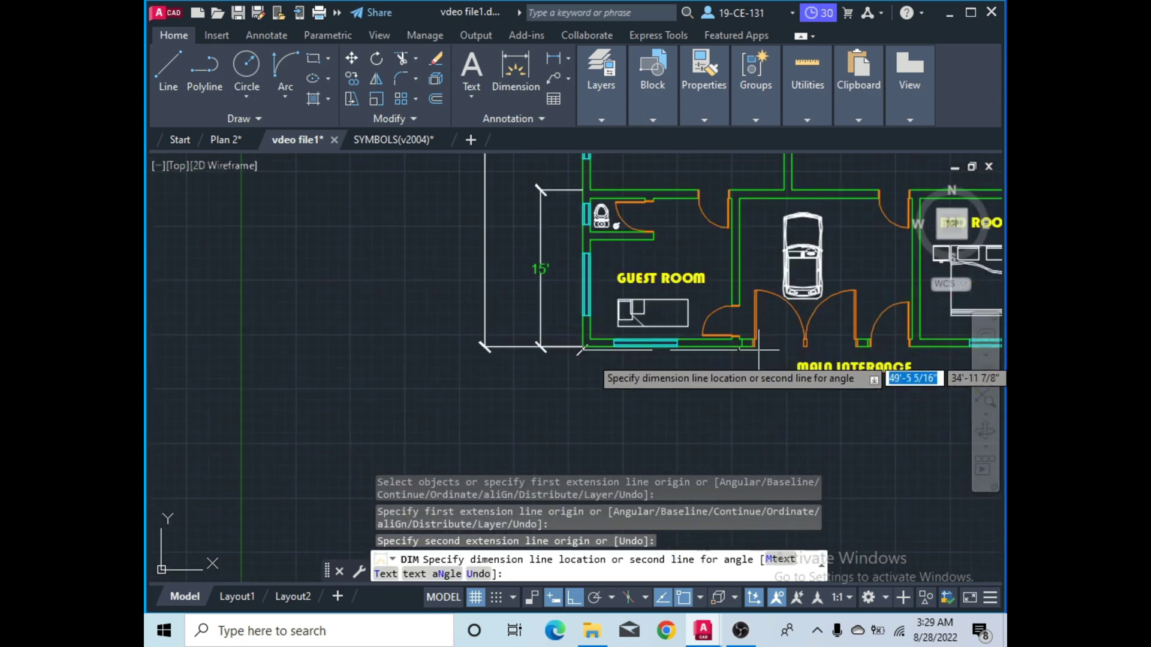
click(738, 382)
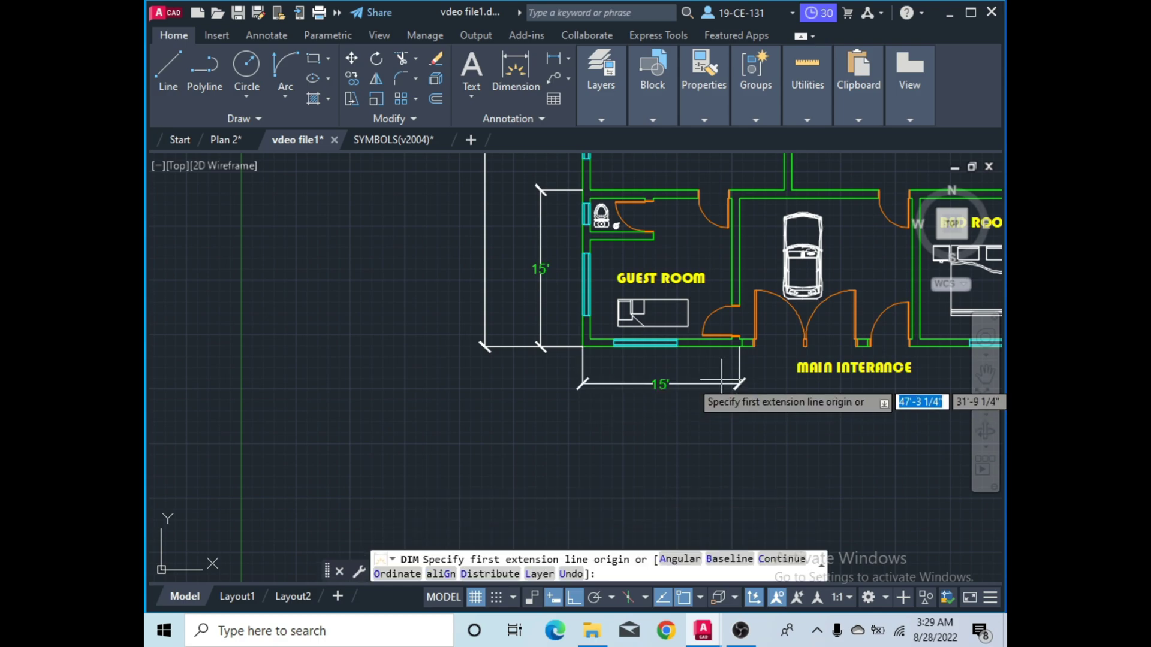
Dimension the south wall line spanning both bedrooms, from the main entrance to the southeast corner, placing the dimension below it.
scroll(737, 380, down, 4)
scroll(738, 377, up, 5)
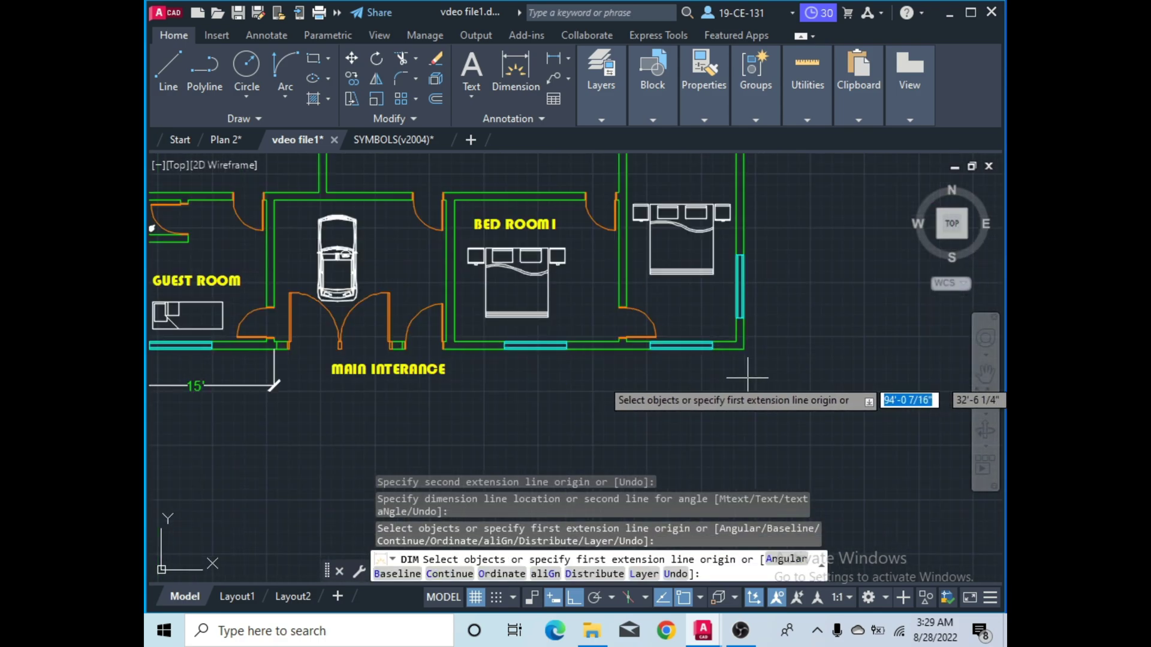
scroll(470, 360, up, 5)
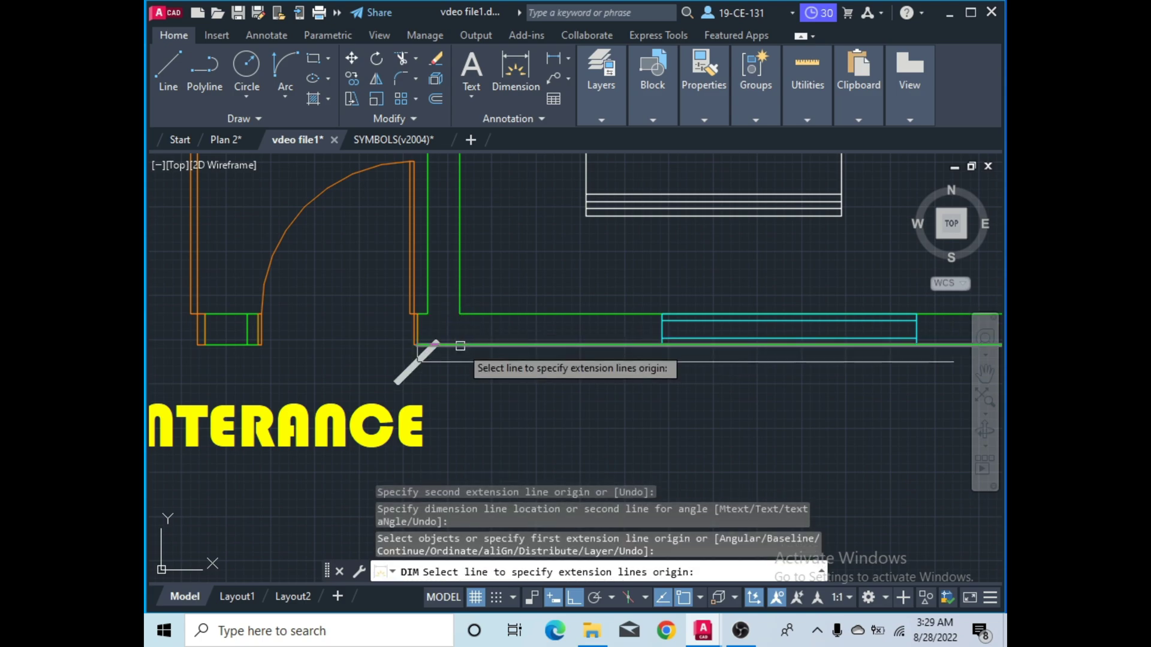
key(Return)
click(465, 344)
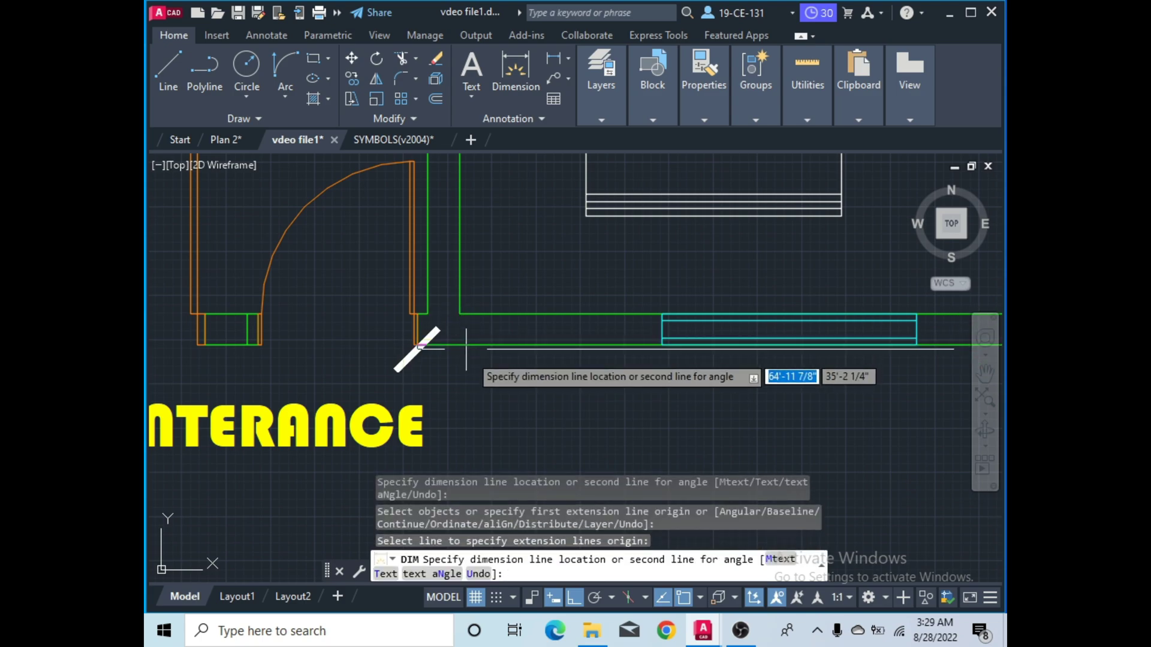
scroll(473, 345, down, 4)
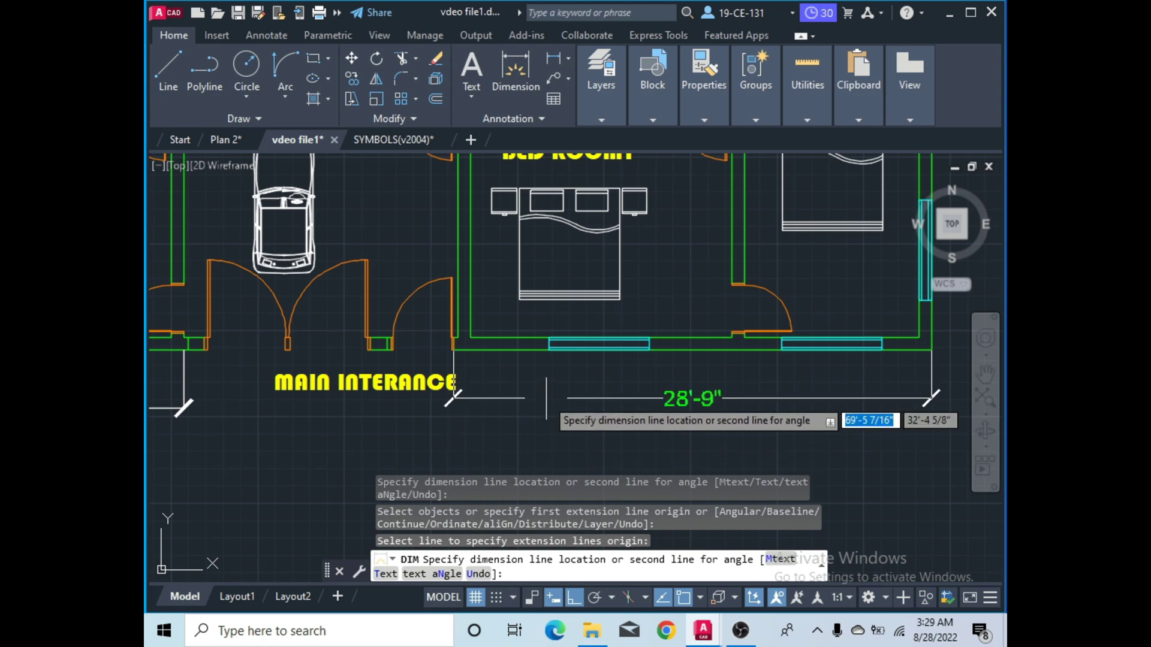
scroll(525, 427, down, 2)
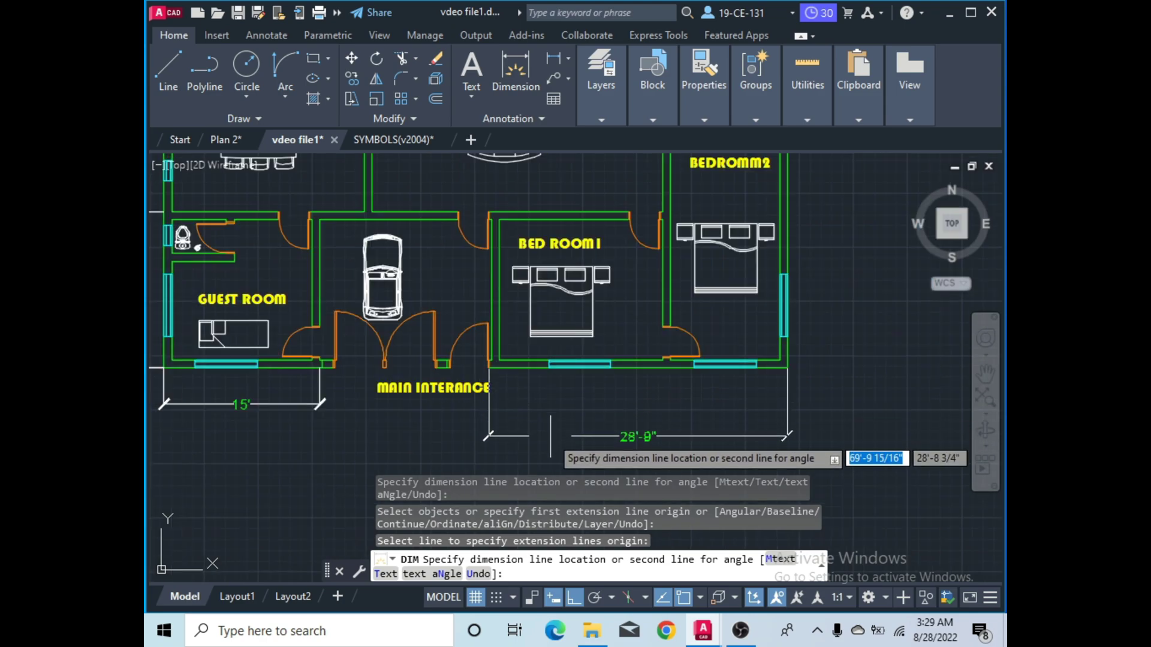
click(569, 408)
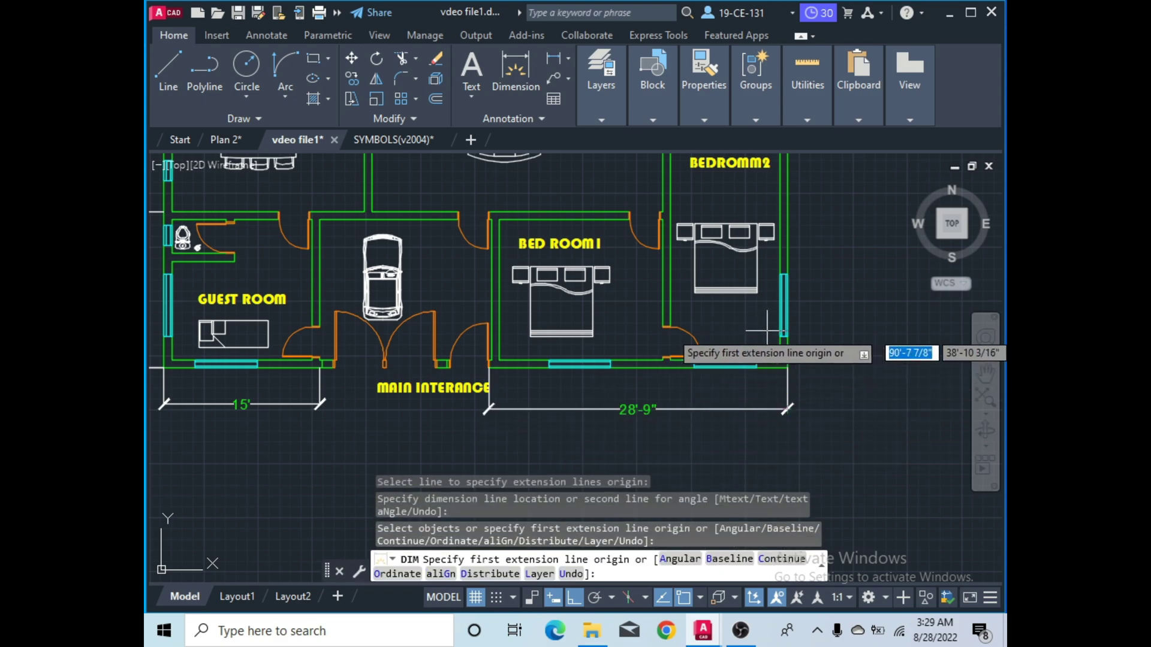
Dimension the bath's depth from the northeast outer corner to its south wall, placing the line outside the east exterior wall.
scroll(593, 351, down, 4)
scroll(831, 180, up, 4)
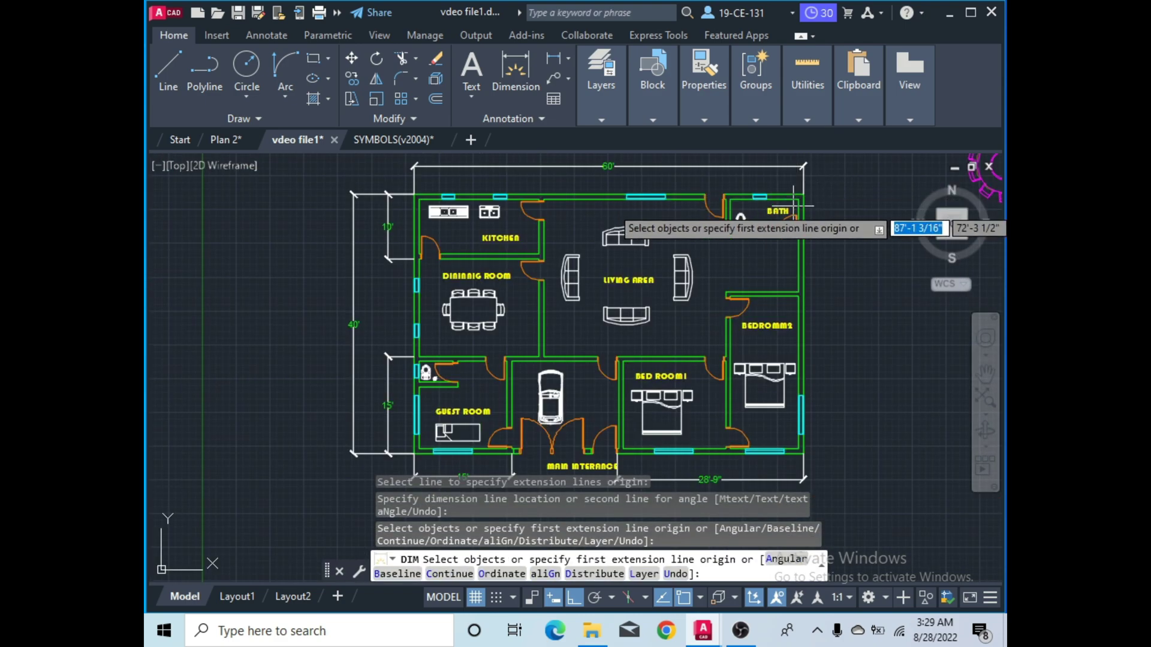
scroll(836, 198, up, 3)
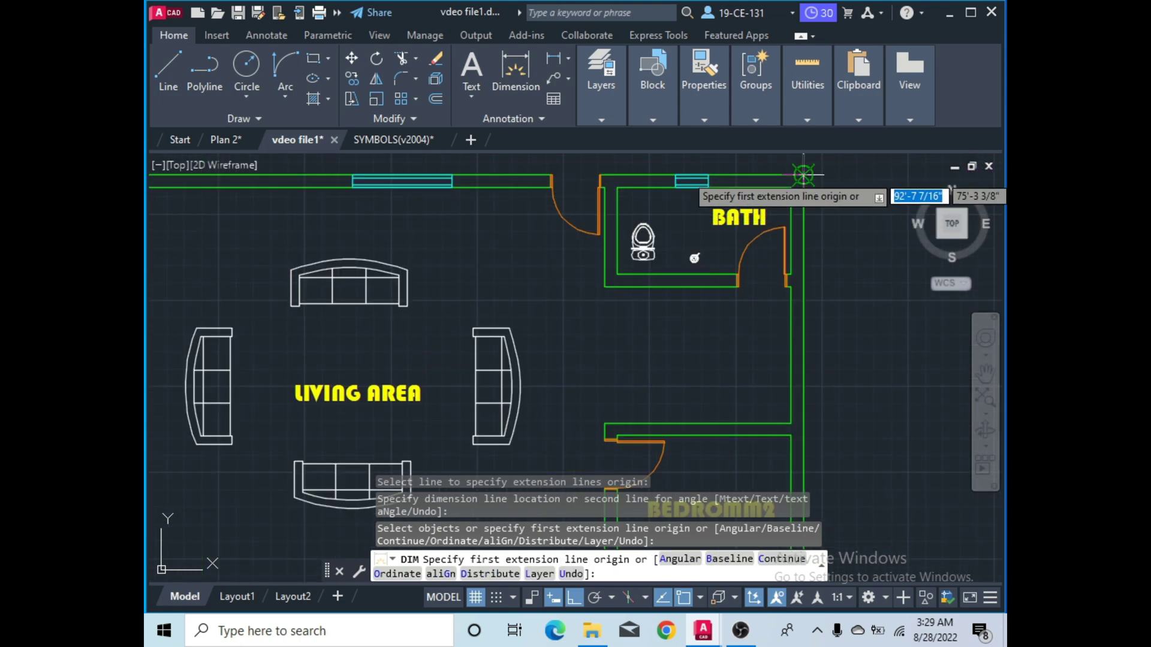
click(803, 175)
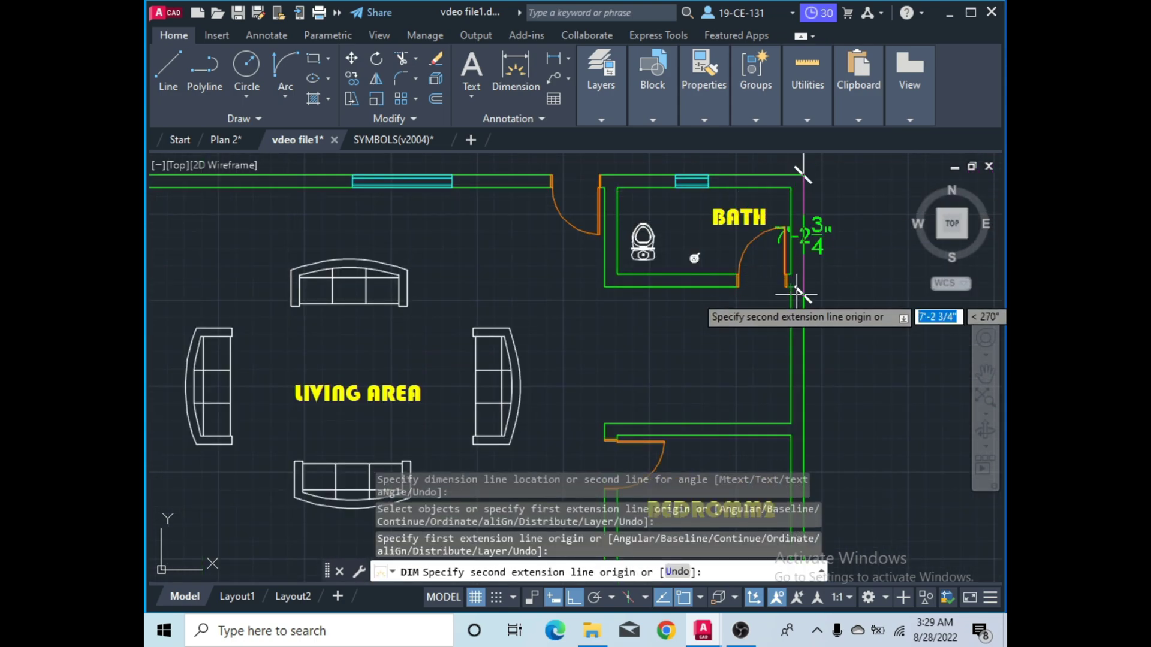
scroll(804, 291, up, 1)
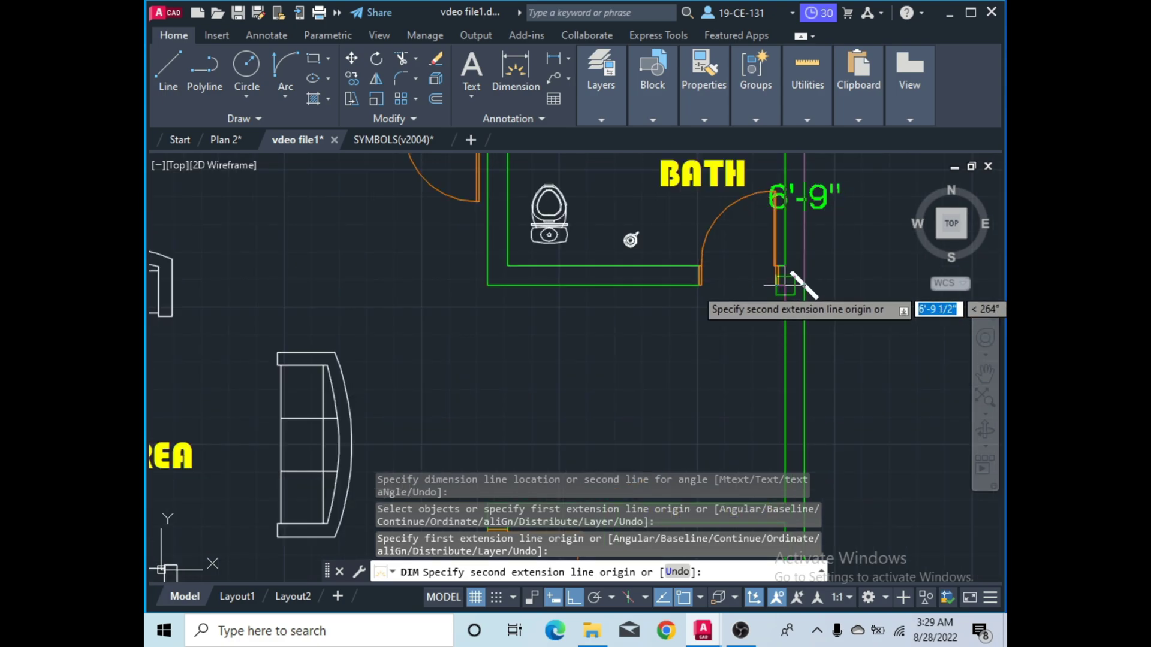
click(806, 281)
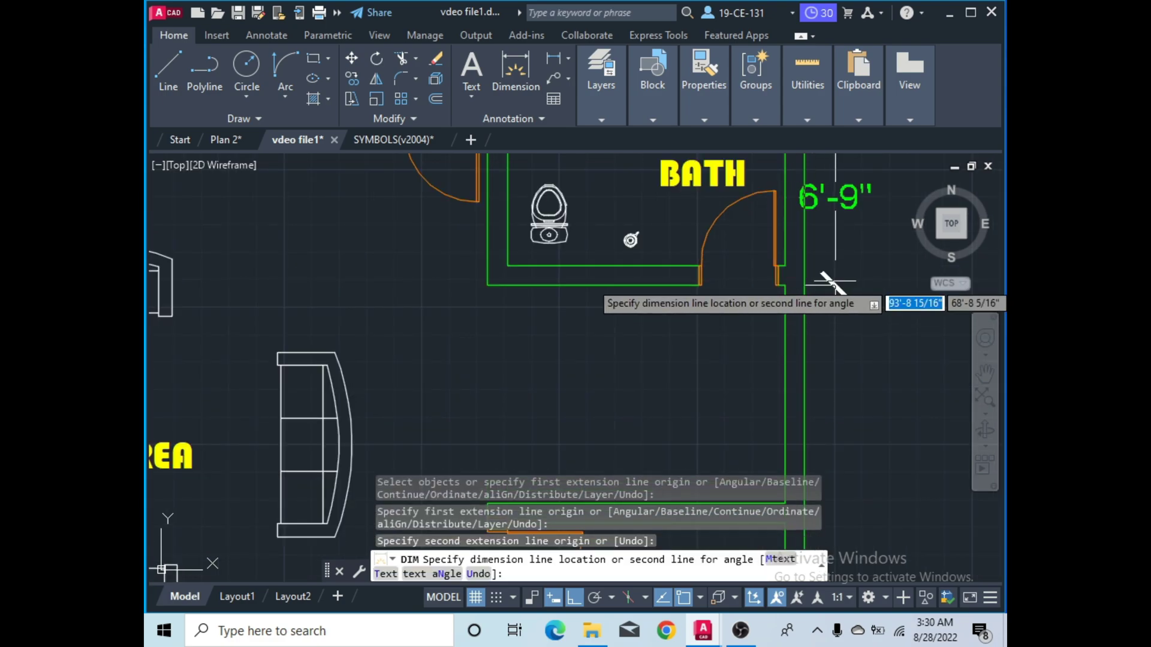
scroll(885, 295, down, 3)
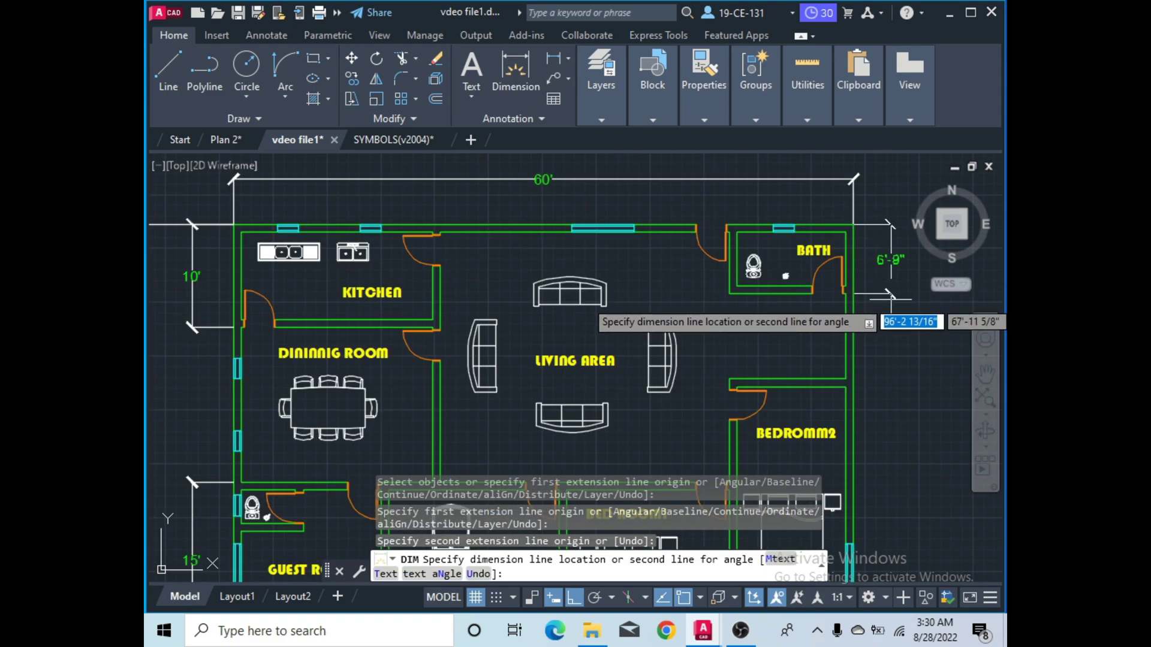
click(888, 293)
Dimension bedroom 2's depth from the southeast outer corner to its north wall, placing the line outside the east exterior wall.
scroll(729, 290, down, 4)
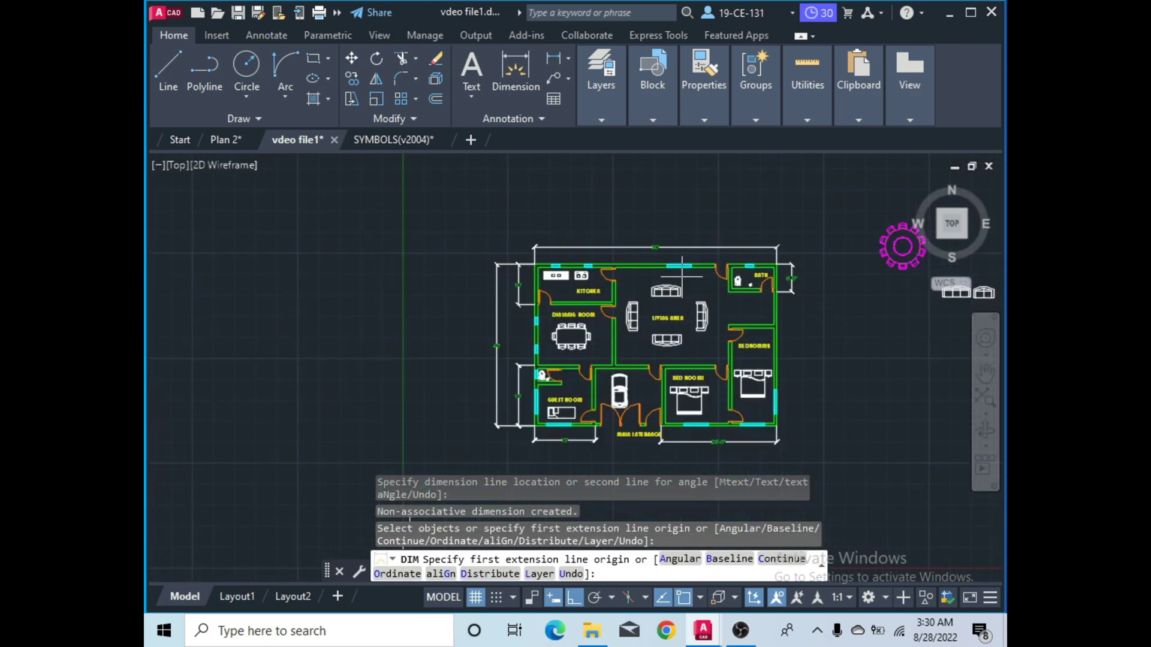
scroll(816, 329, up, 4)
scroll(761, 180, up, 2)
scroll(723, 290, down, 4)
scroll(666, 366, up, 3)
scroll(701, 384, down, 8)
scroll(699, 400, up, 7)
click(686, 364)
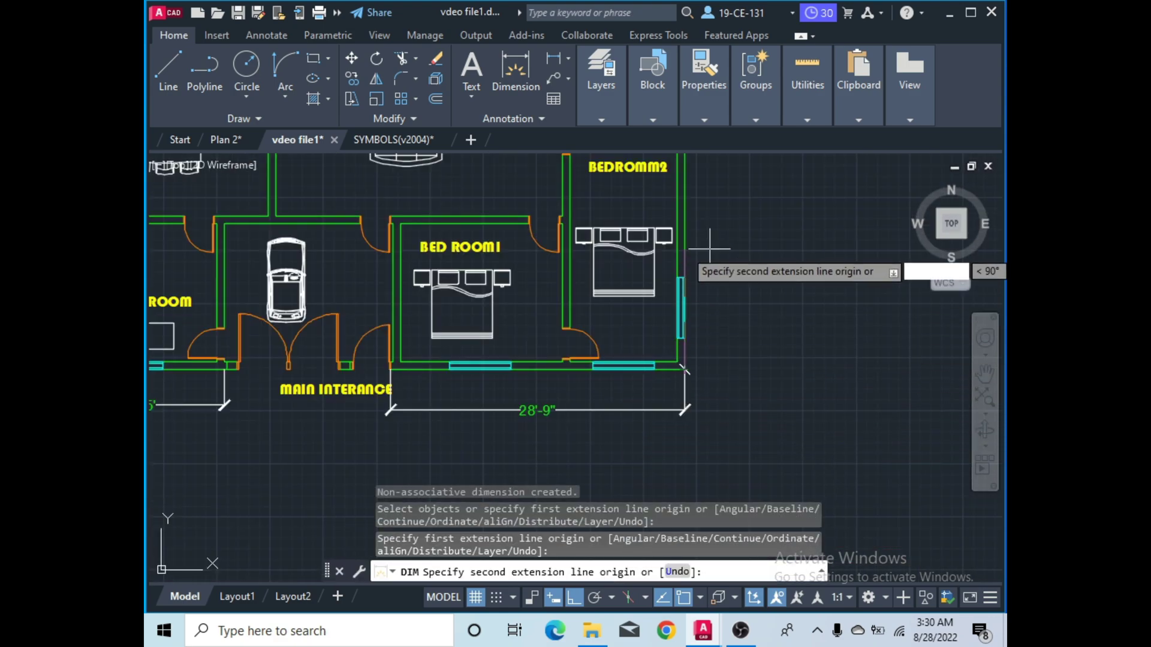
scroll(714, 243, down, 5)
scroll(710, 240, up, 6)
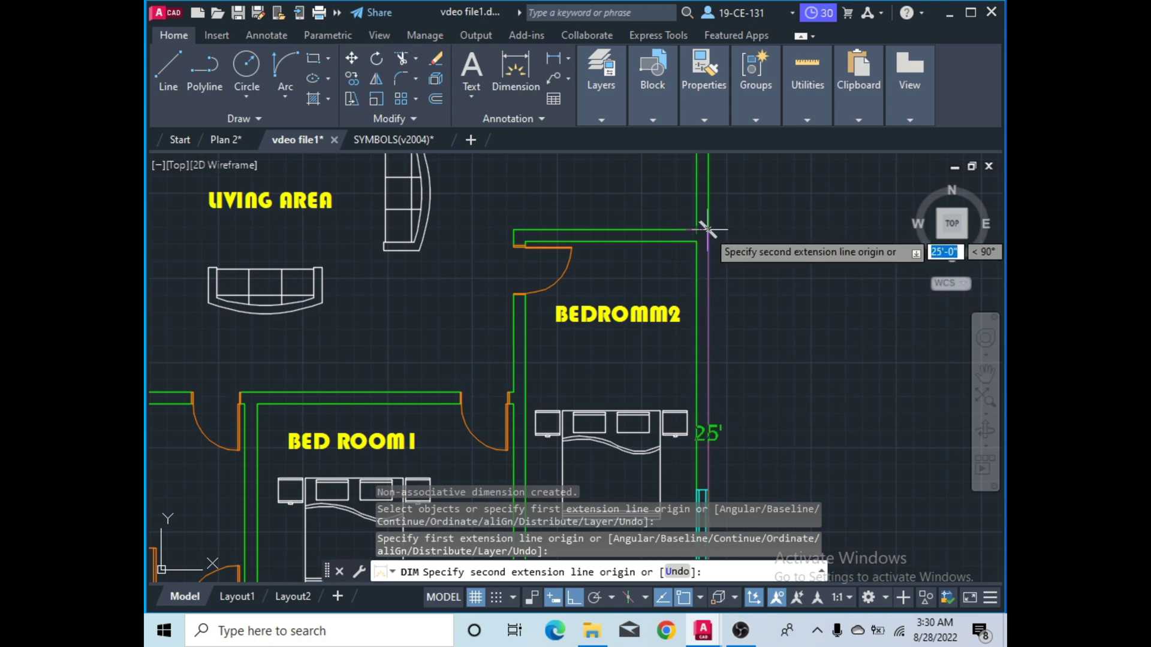
click(707, 229)
scroll(755, 229, down, 5)
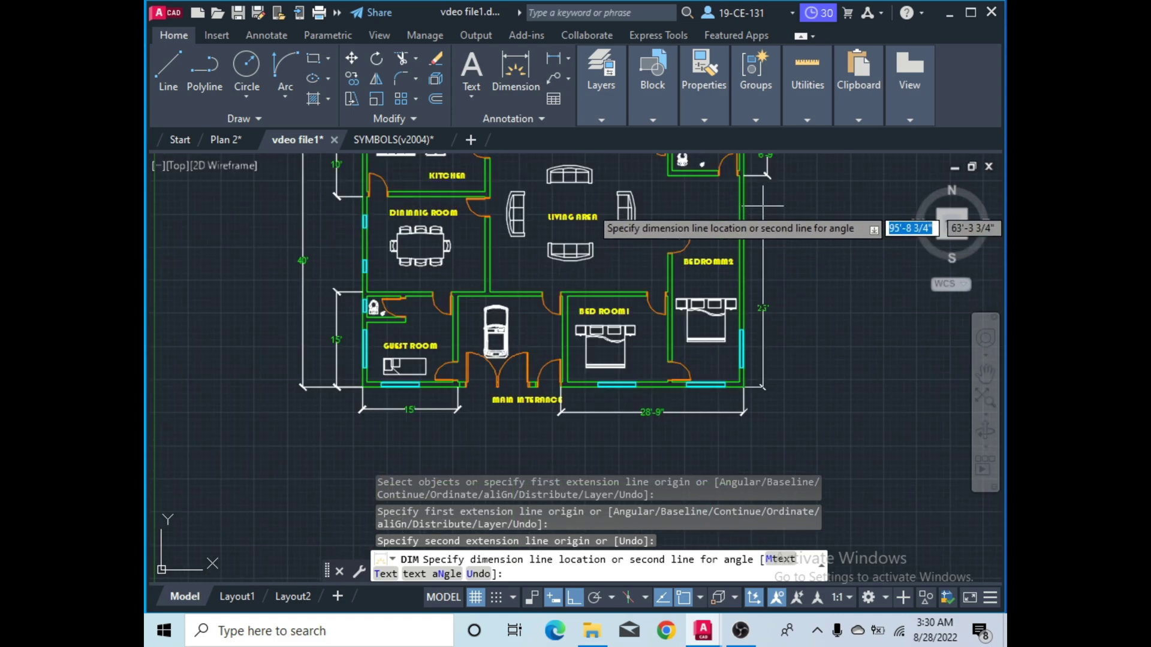
click(772, 246)
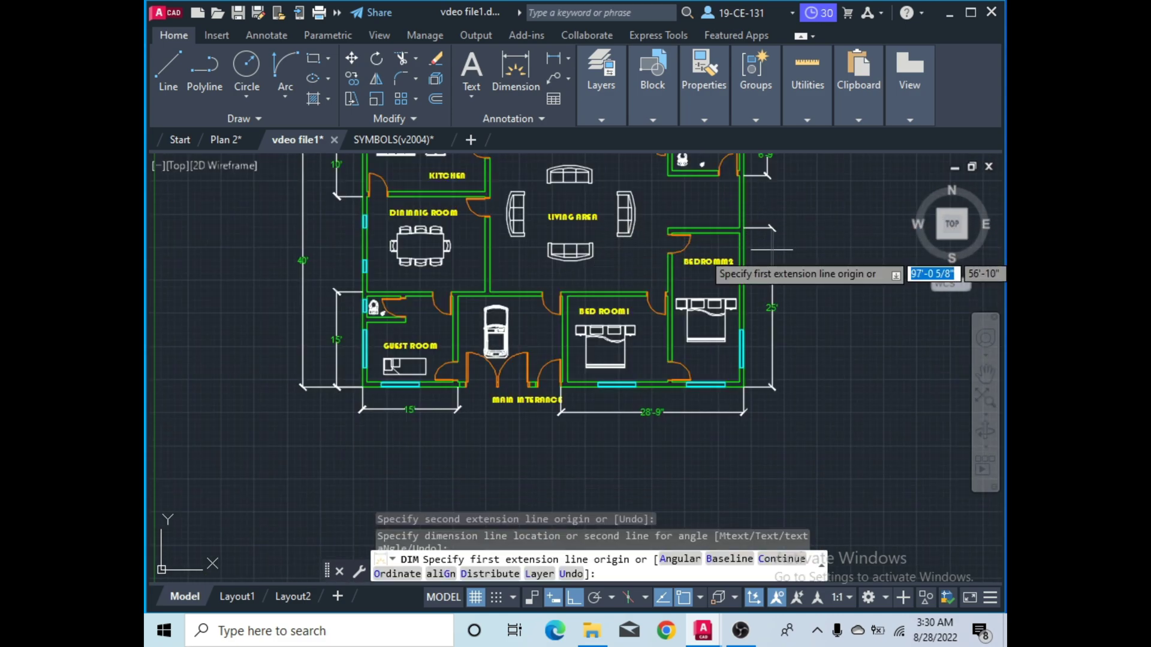
Dimension the kitchen's width from the northwest outer corner to its east wall, placing the line between the north wall and overall width dimension.
scroll(841, 238, down, 3)
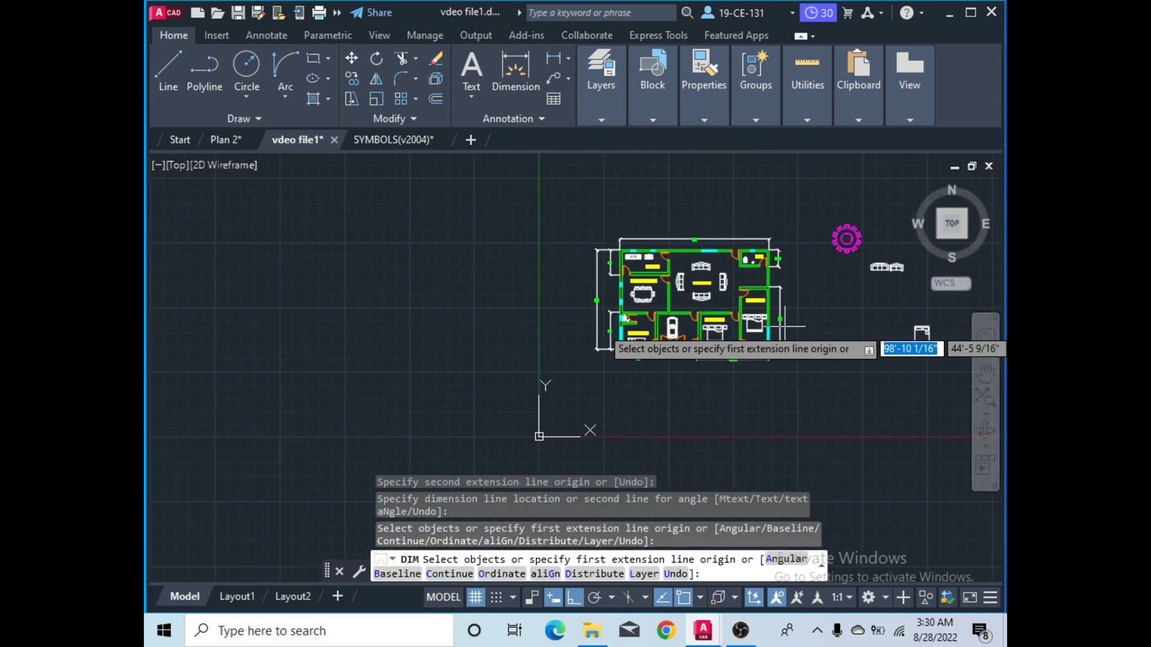
scroll(843, 240, up, 7)
key(Return)
key(Escape)
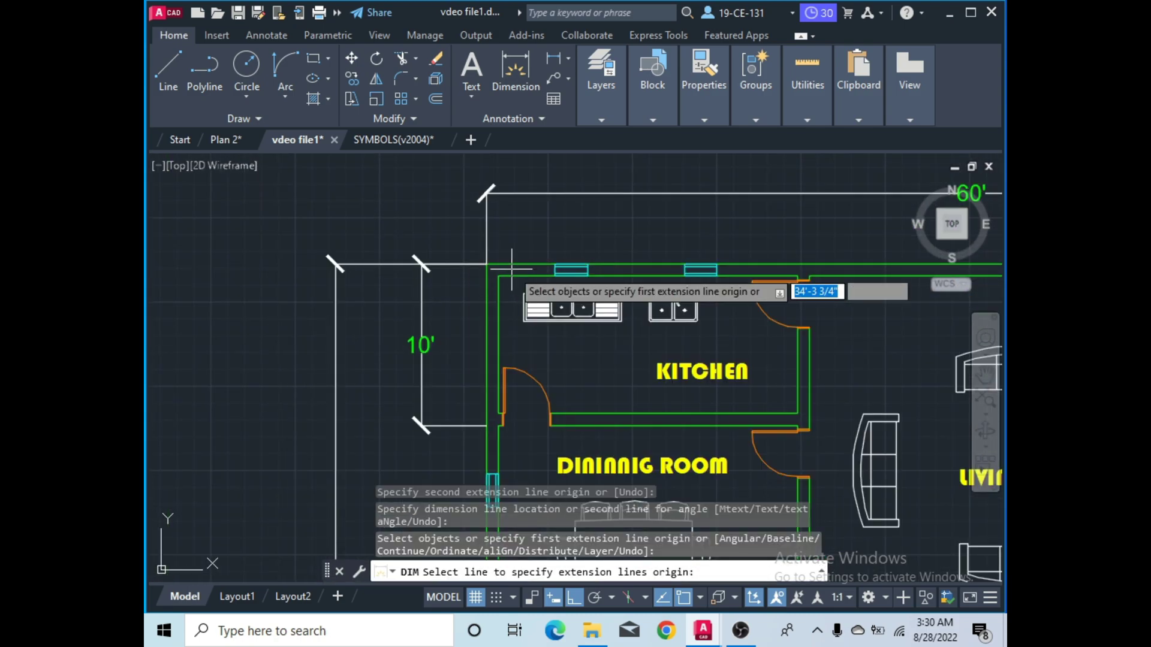
scroll(473, 258, up, 4)
click(462, 257)
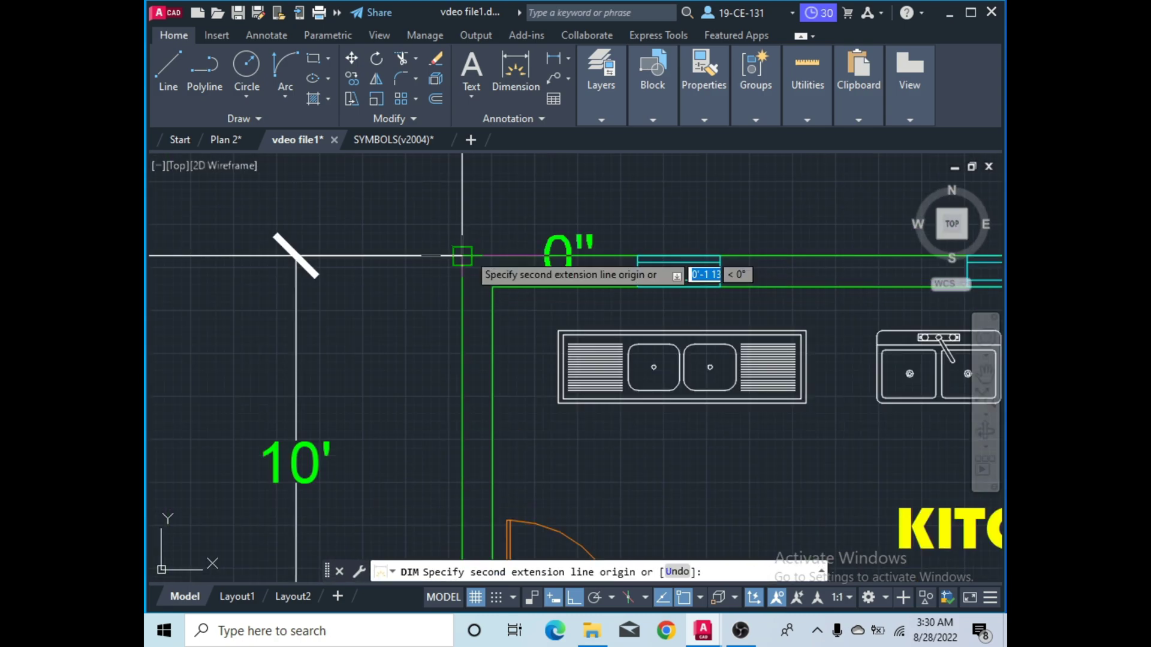
scroll(462, 255, down, 5)
scroll(670, 246, up, 6)
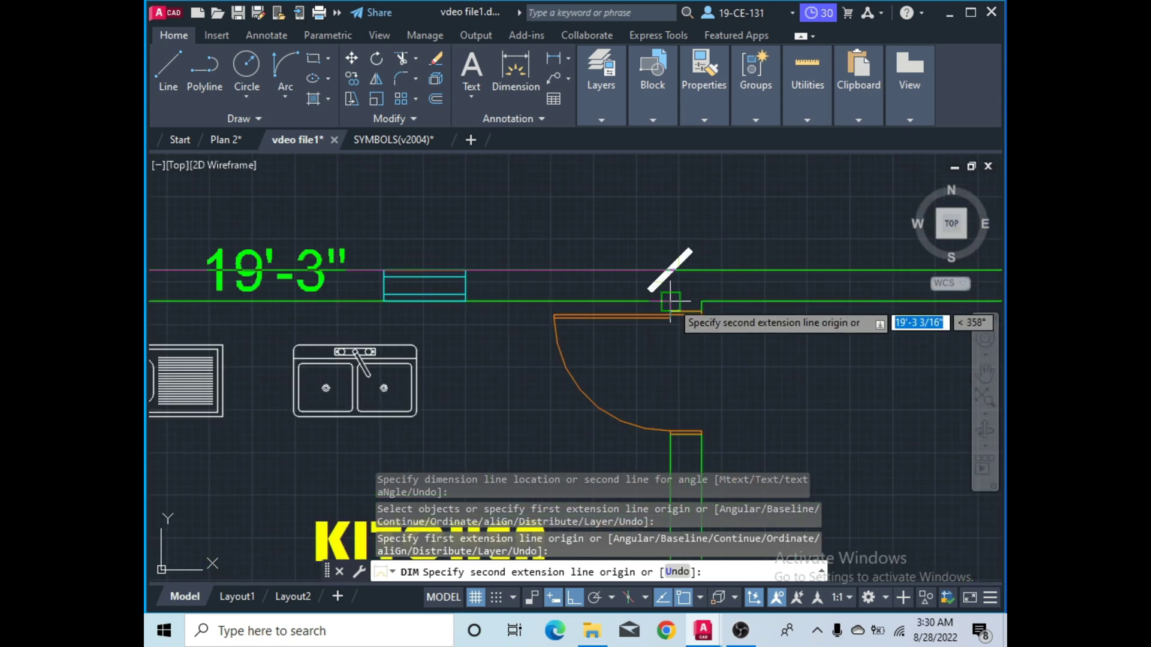
click(702, 269)
scroll(707, 204, down, 3)
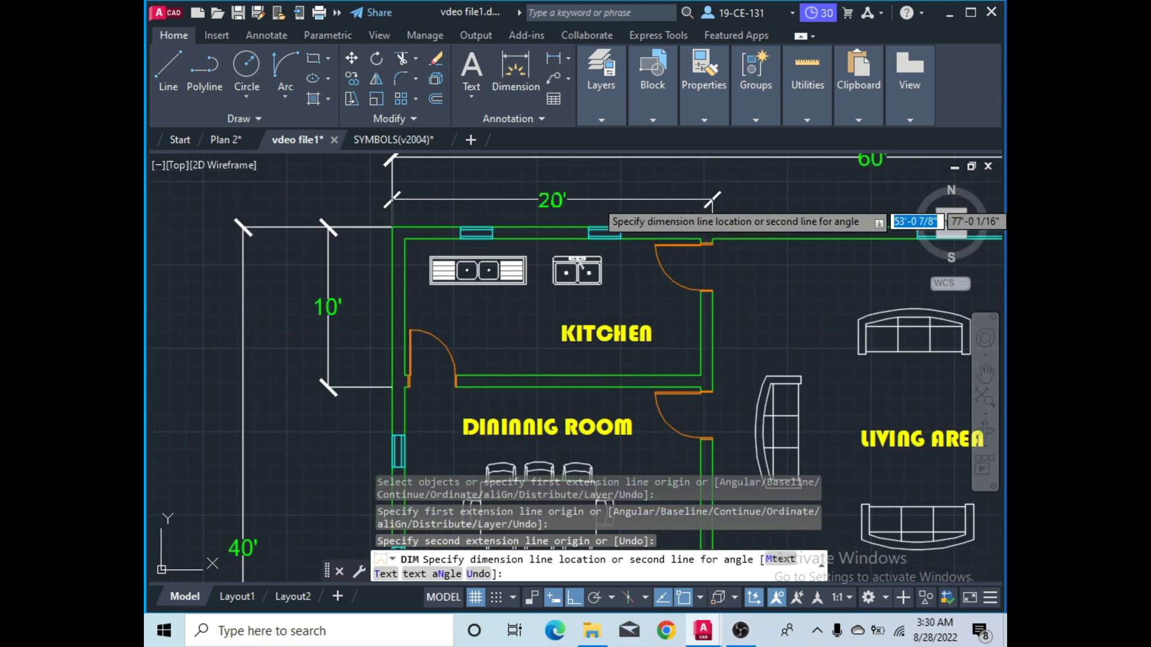
click(713, 195)
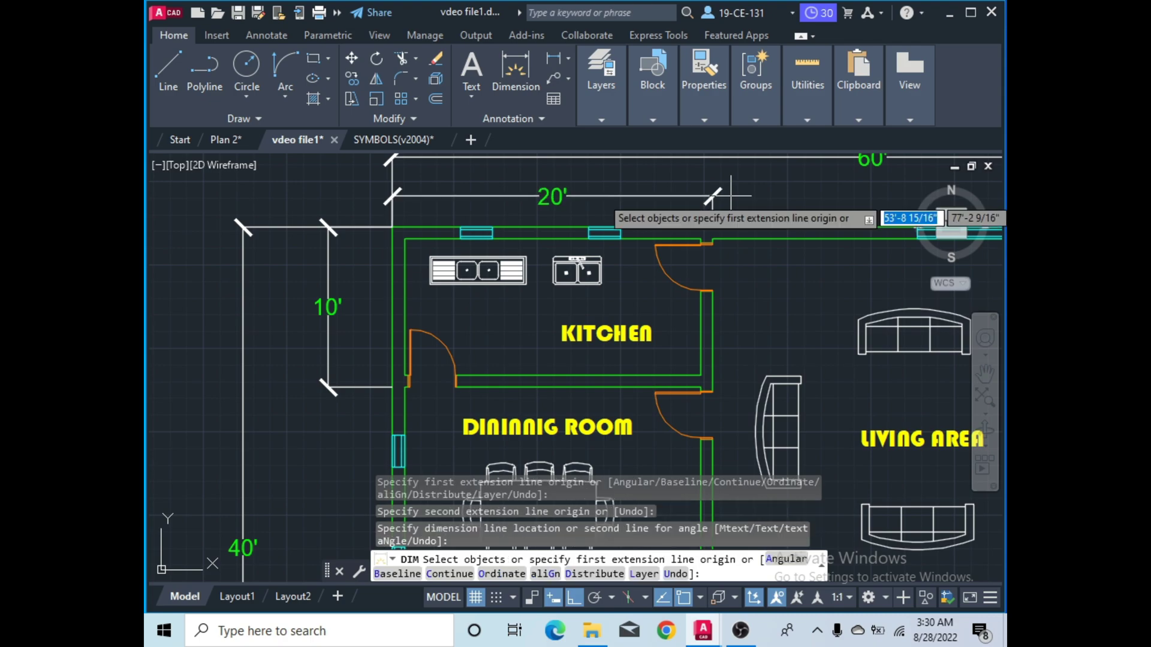
Dimension the bath's width from the northeast outer corner to its west wall, below the overall width dimension, and end the dimension command.
scroll(562, 196, down, 5)
scroll(766, 204, up, 5)
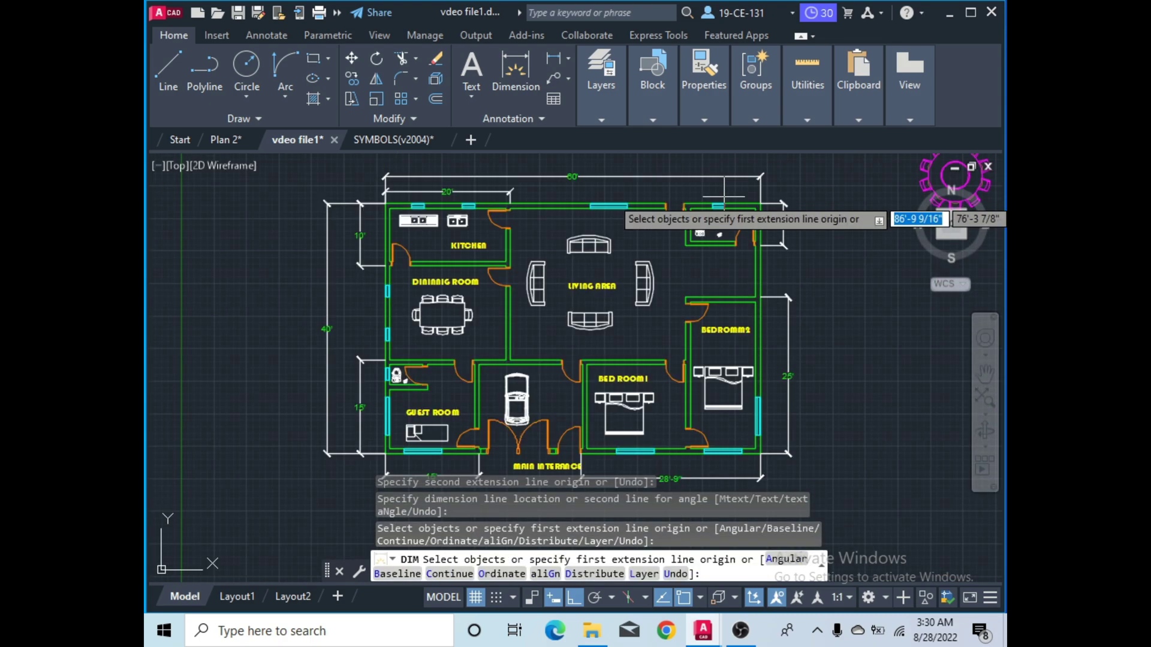
scroll(767, 205, up, 2)
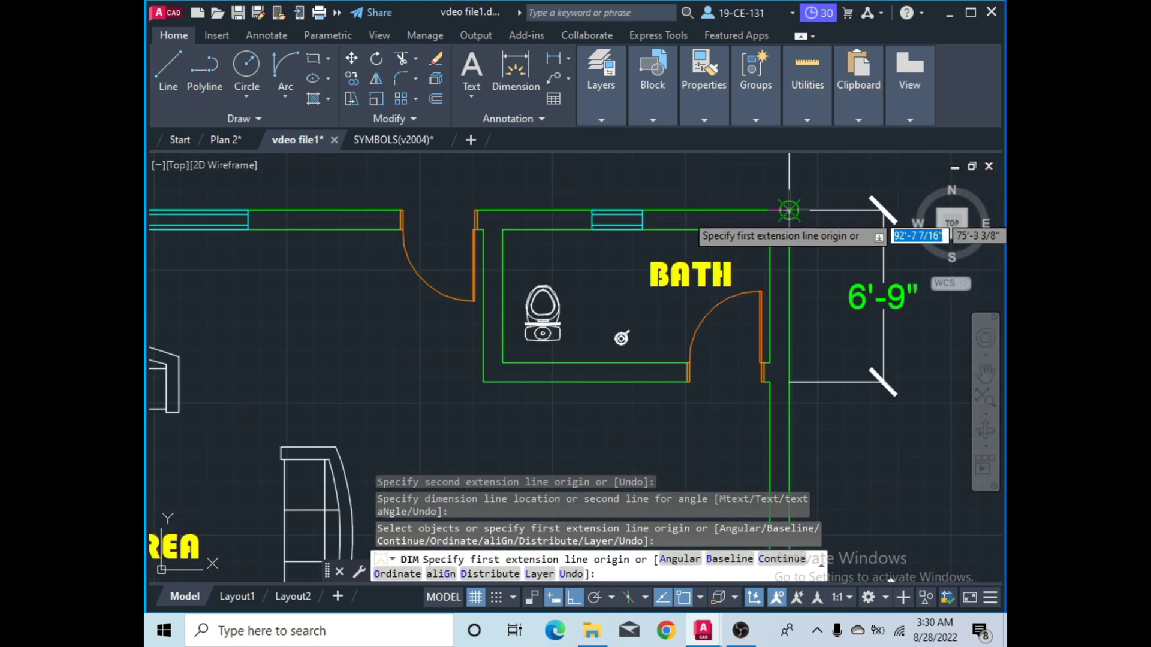
click(789, 210)
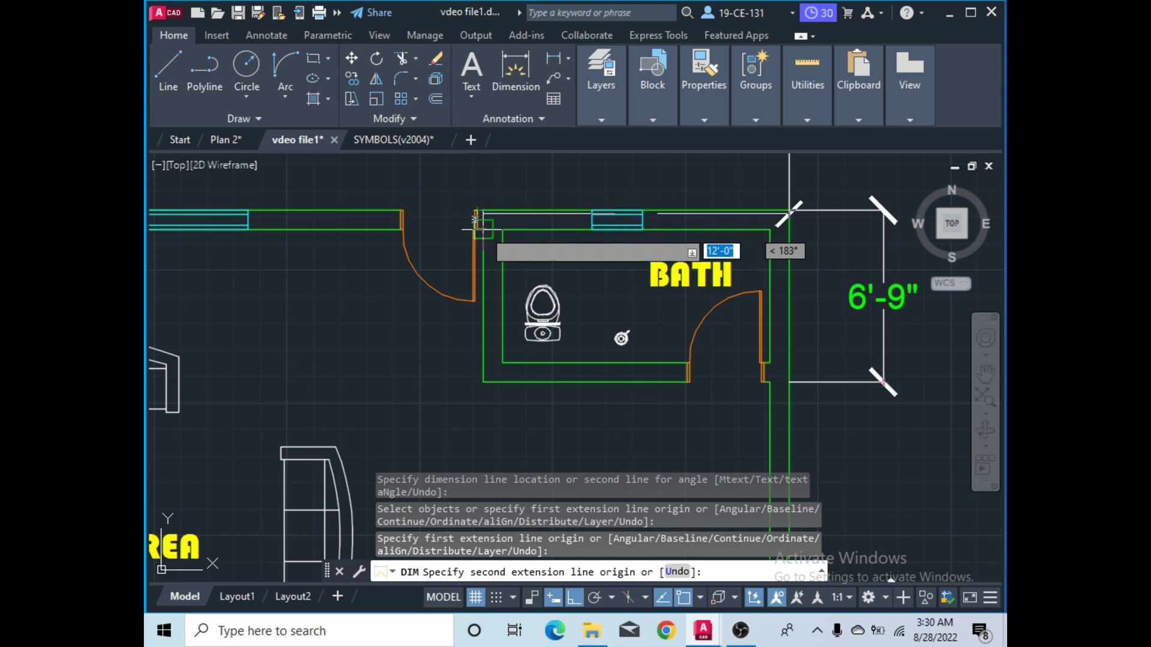
scroll(490, 220, up, 4)
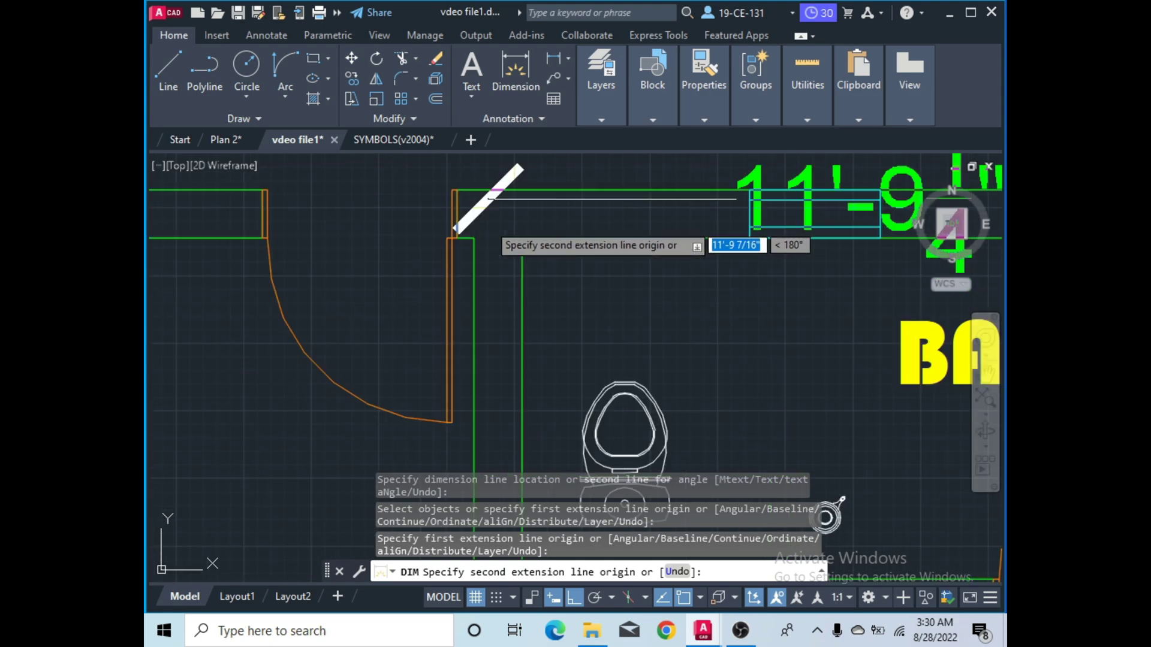
click(474, 197)
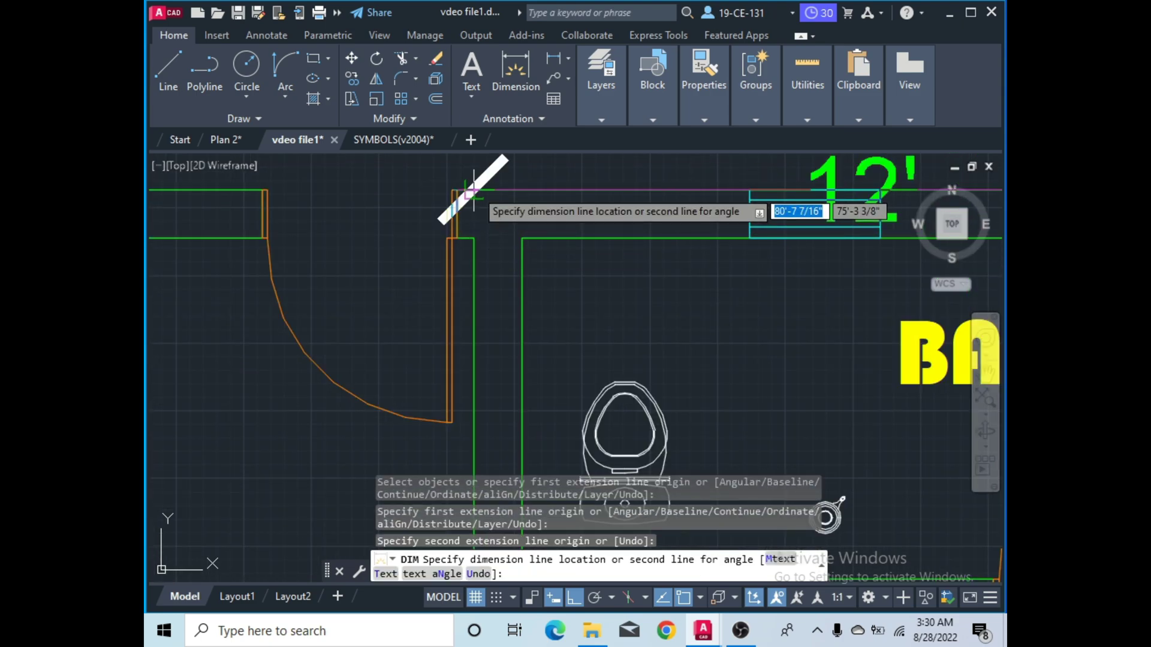
scroll(474, 198, down, 5)
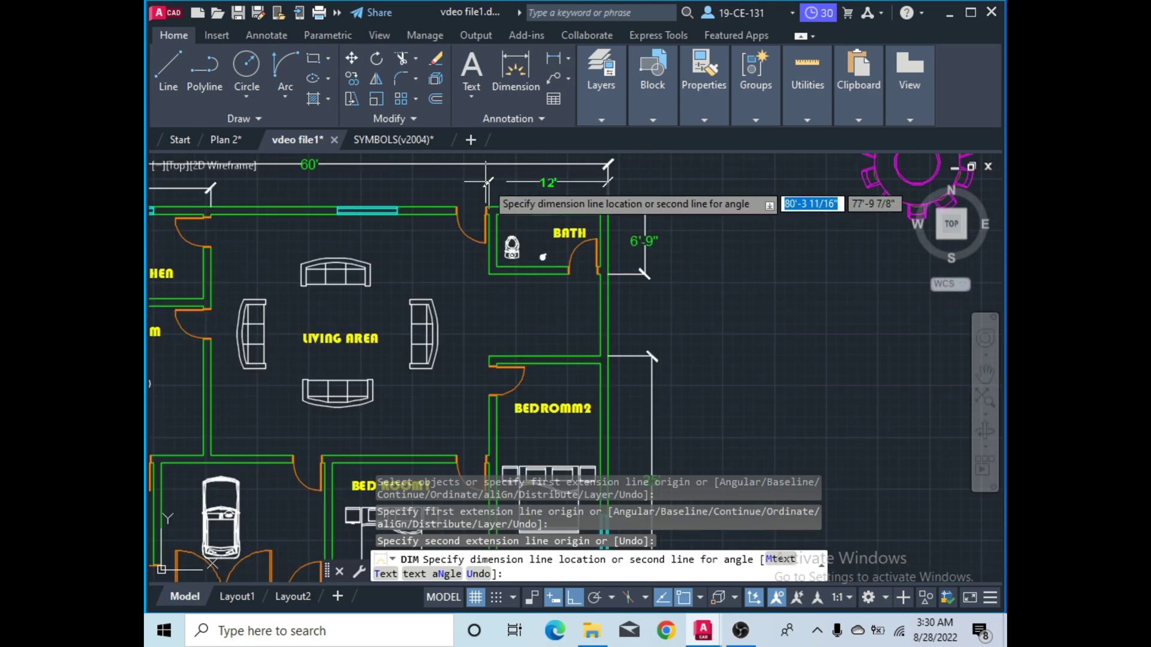
click(486, 188)
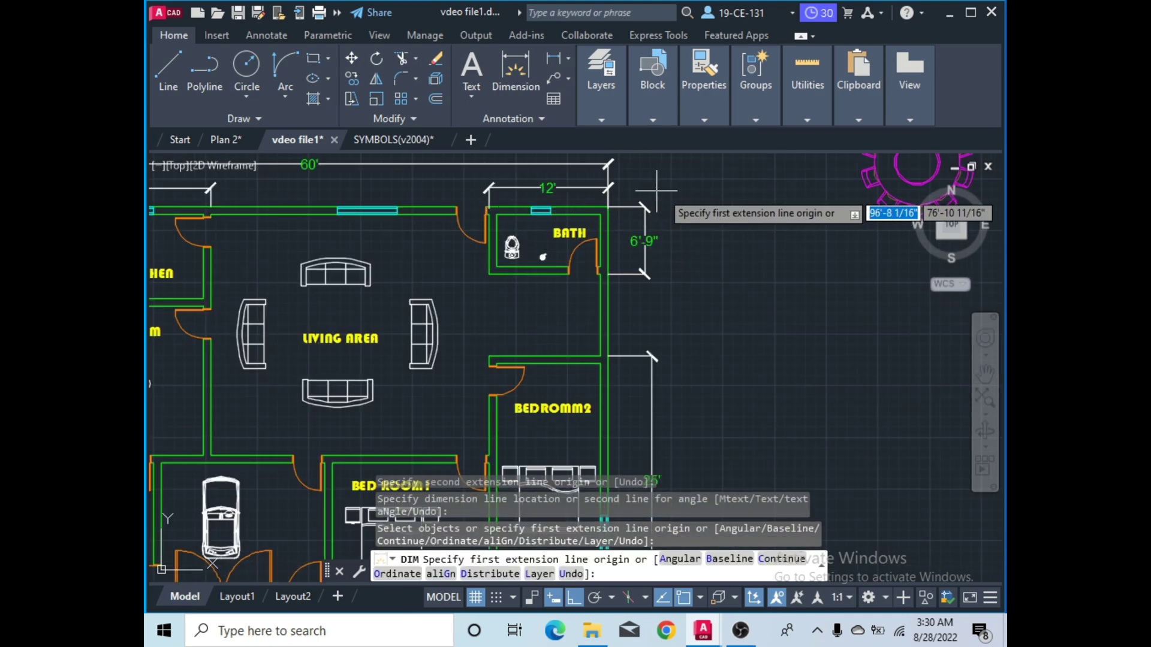
right_click(684, 190)
click(709, 207)
scroll(746, 230, down, 2)
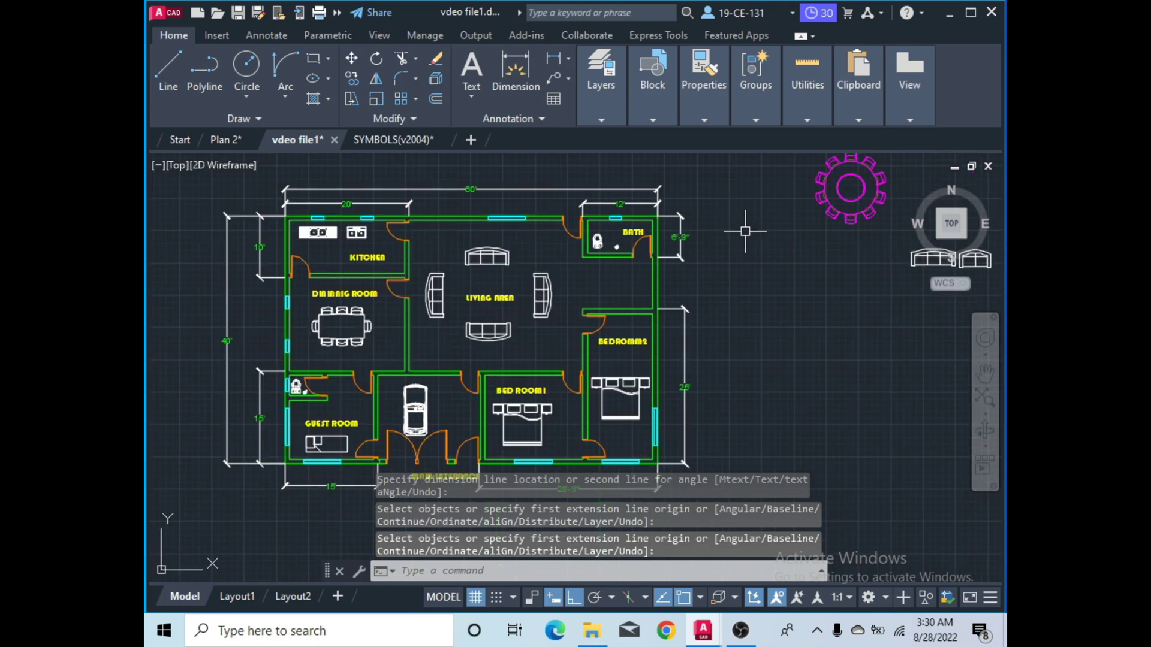
scroll(758, 256, down, 2)
scroll(611, 264, up, 2)
scroll(615, 276, down, 2)
scroll(615, 257, up, 2)
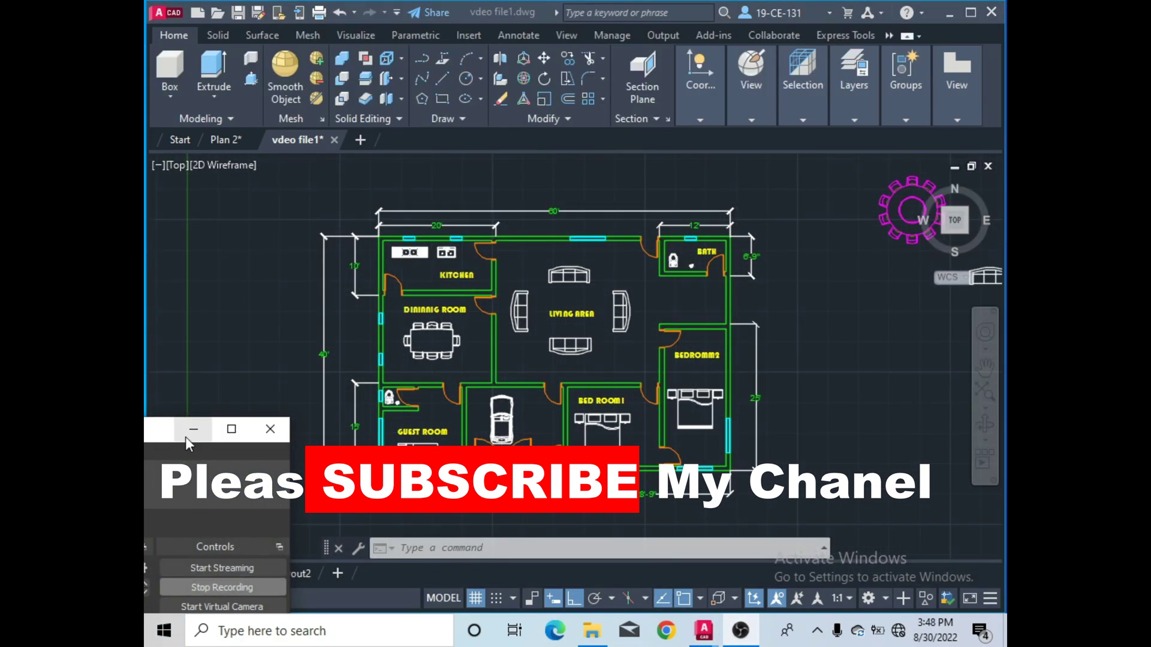
click(186, 436)
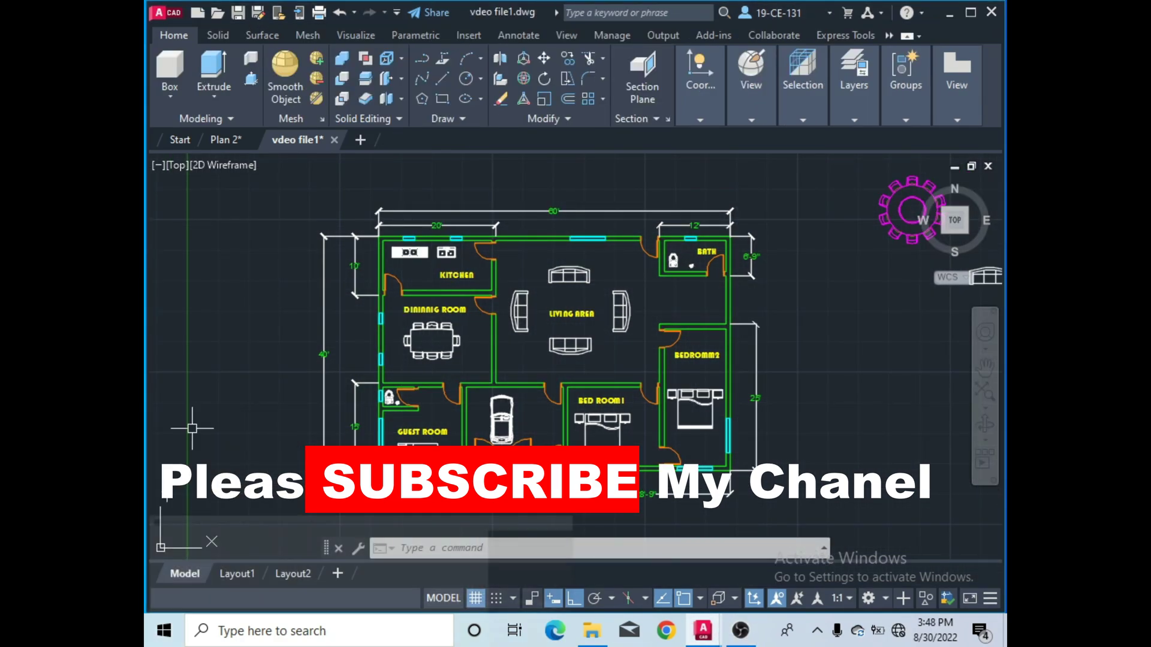